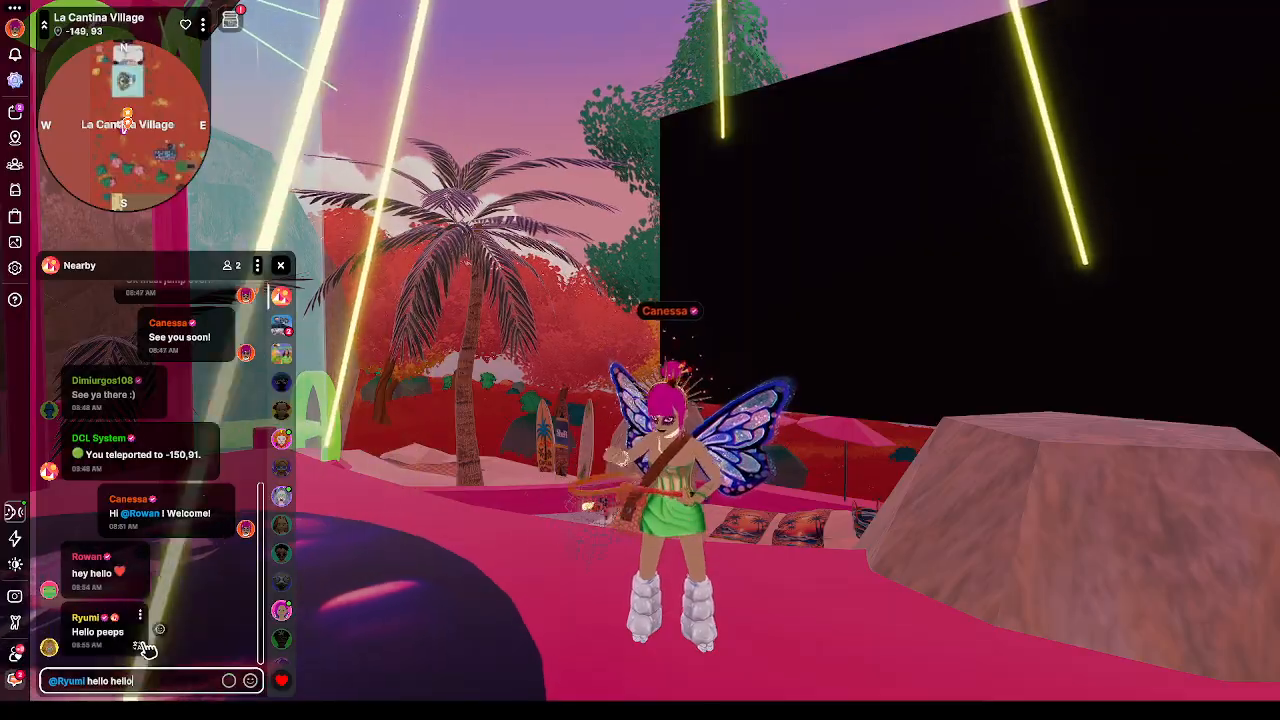
Step: Complete the nearby chat reply to the newly arrived visitor as "hello hello!!! Welcome!" and send it
type("come!")
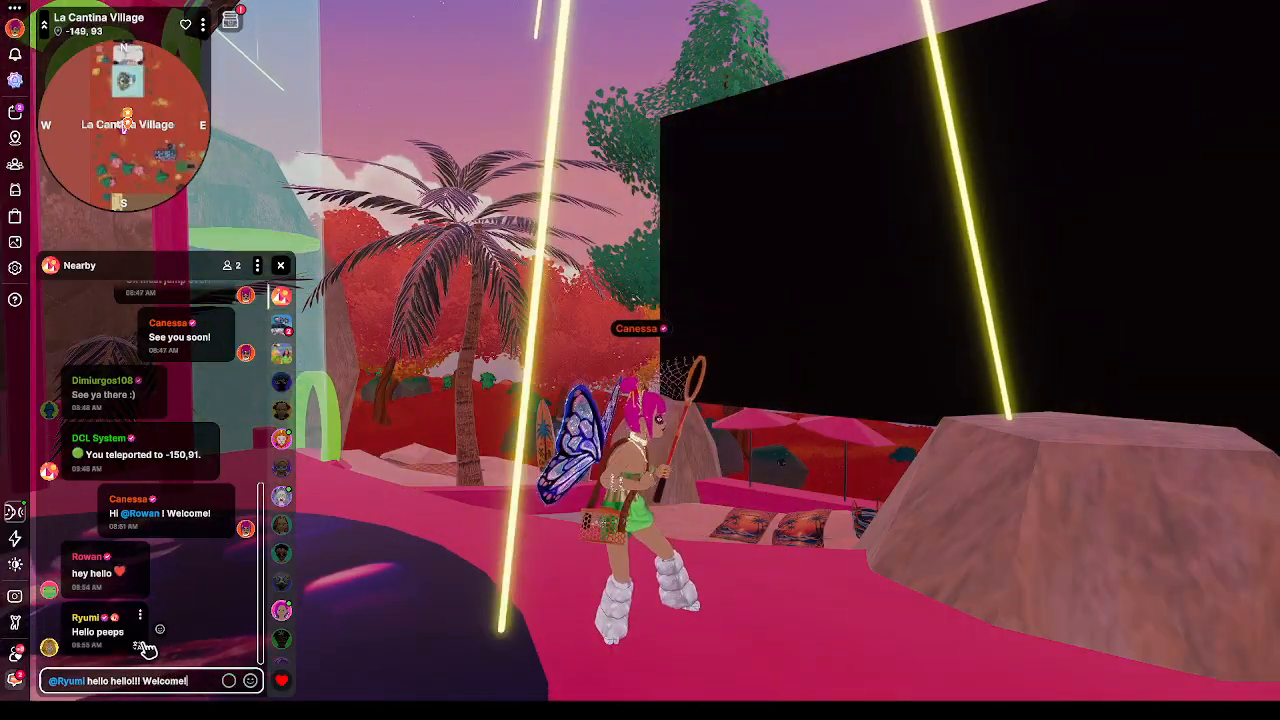
key("Return")
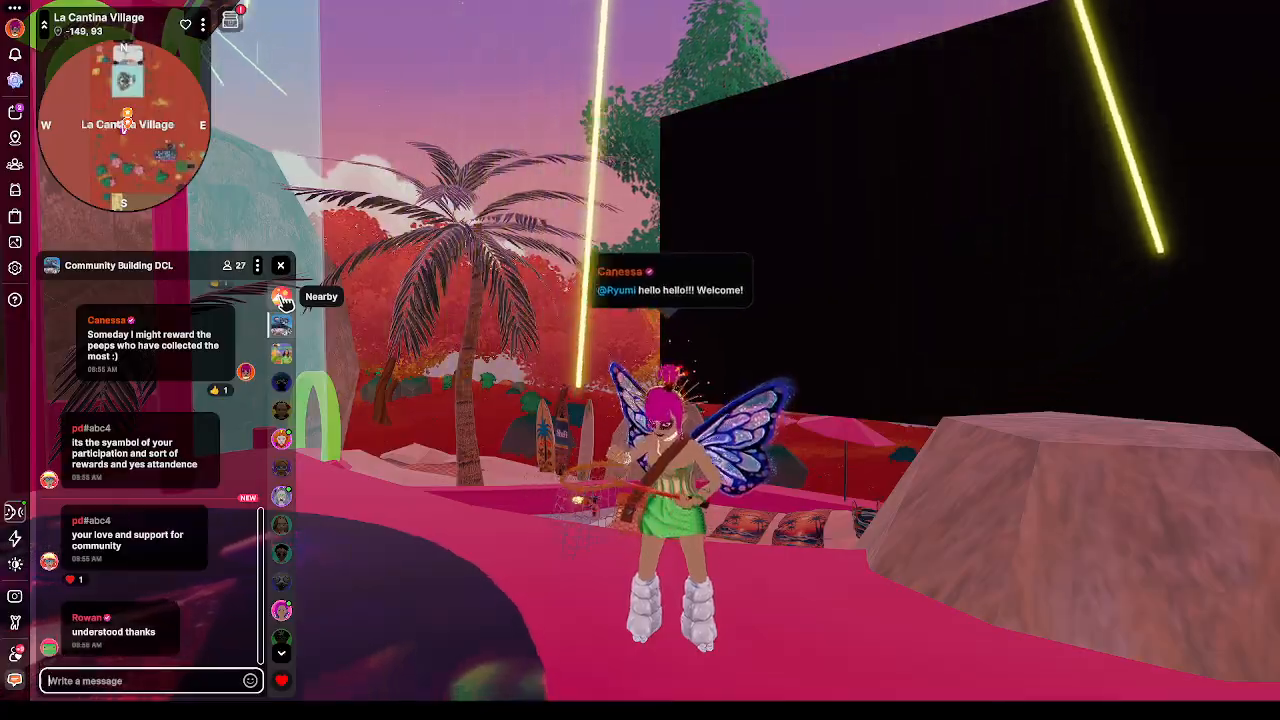
Step: Run the avatar from the dance floor across the pool and through the rock tunnel into CBD Plaza
key("w")
left_click_drag(815, 510, 817, 512)
key("space")
key("space")
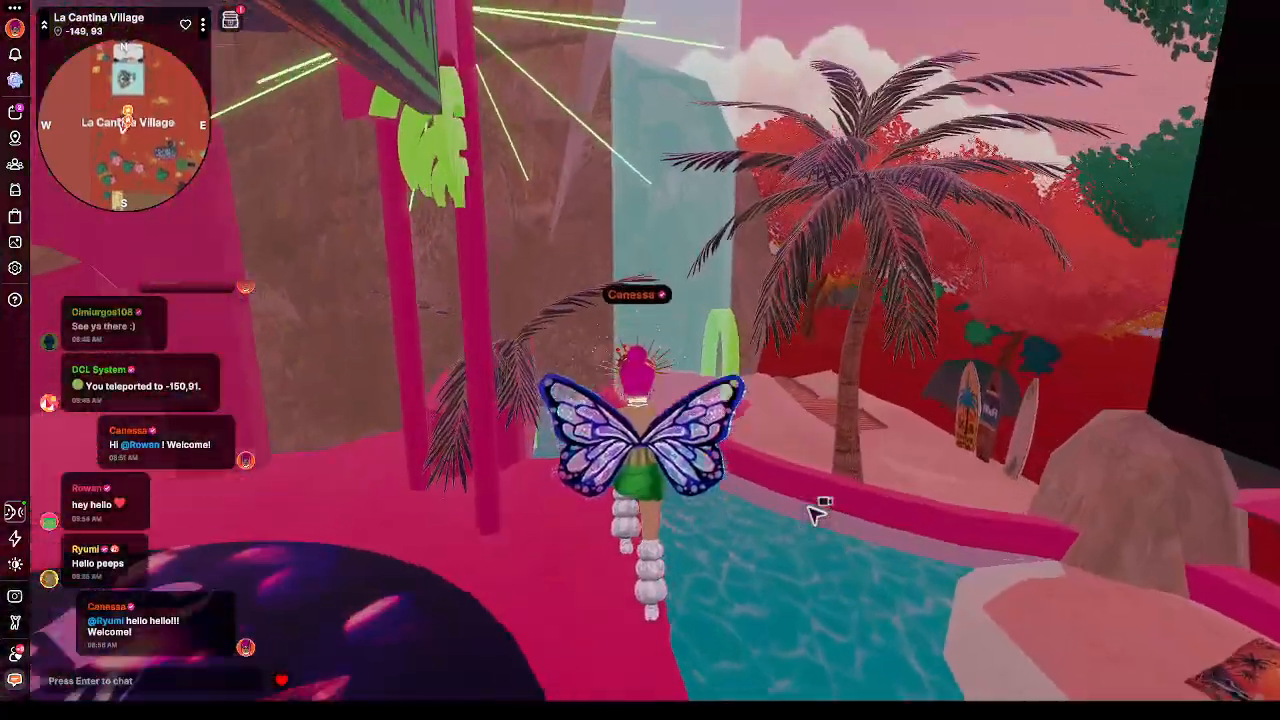
key("w")
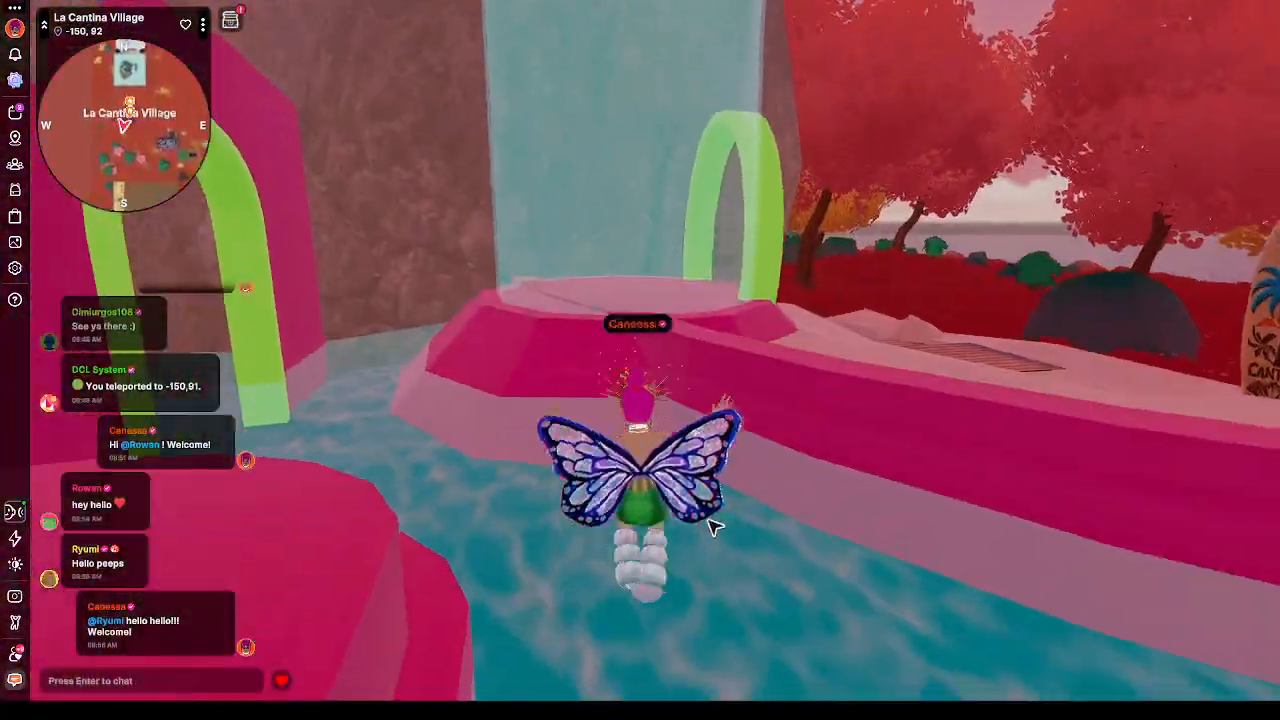
left_click_drag(808, 448, 806, 446)
key("w")
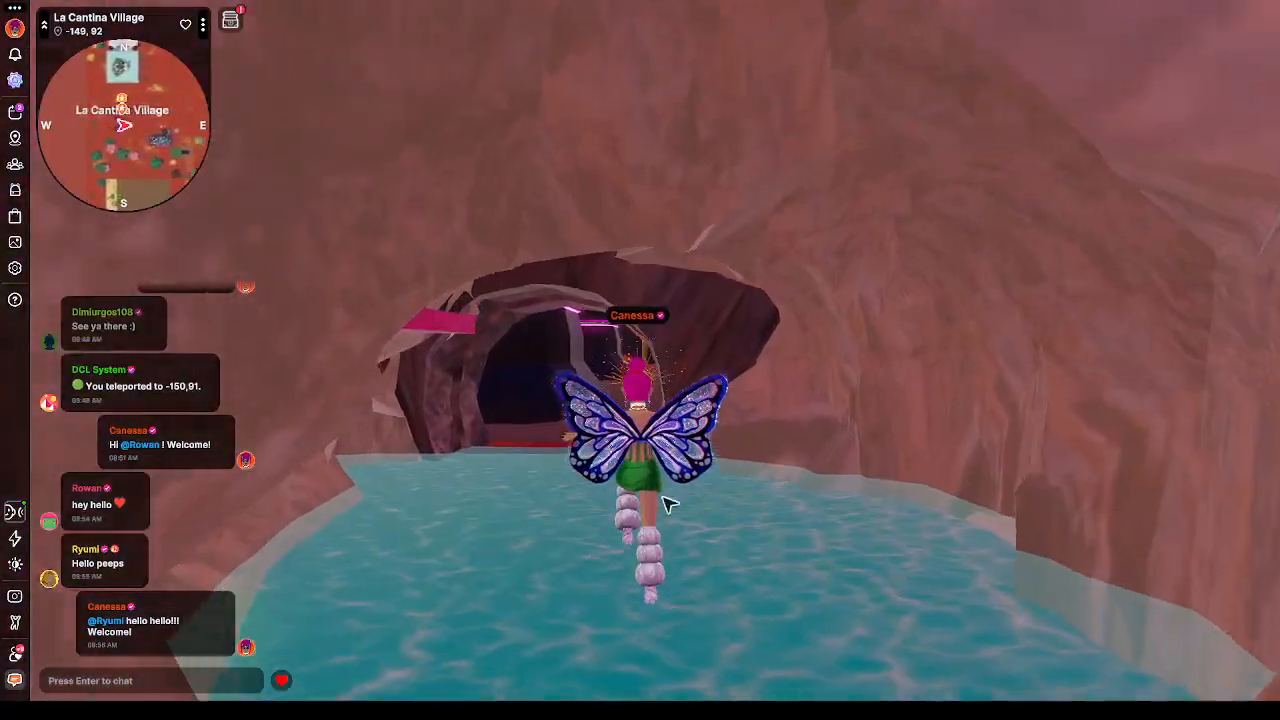
key("w")
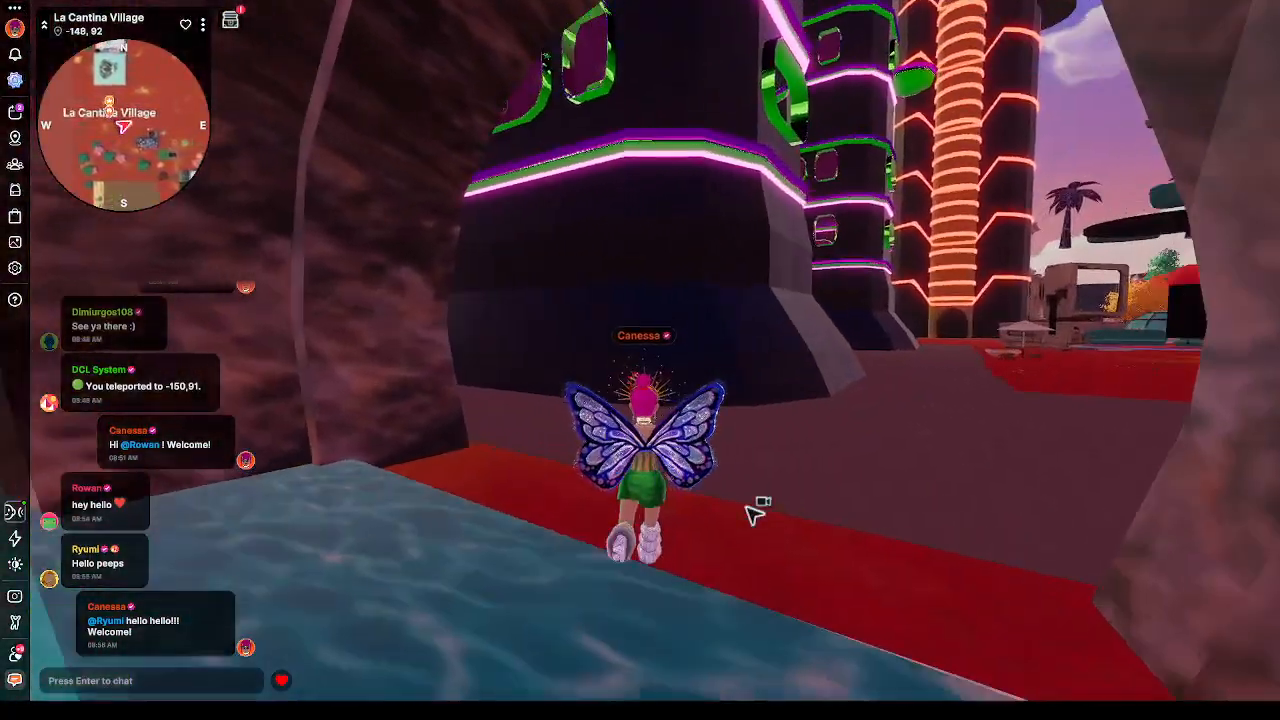
key("w")
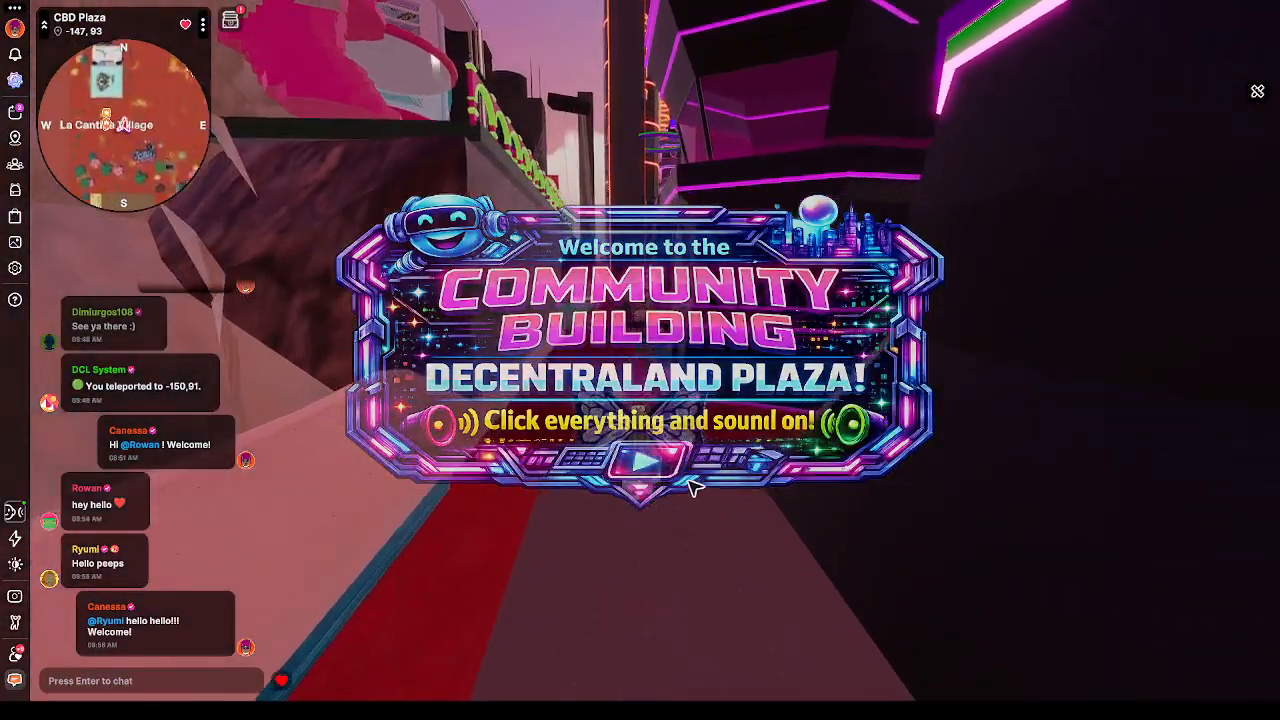
Step: Walk up to the street barriers by the HEX building and angle the camera up toward its facade
key("w")
key("w")
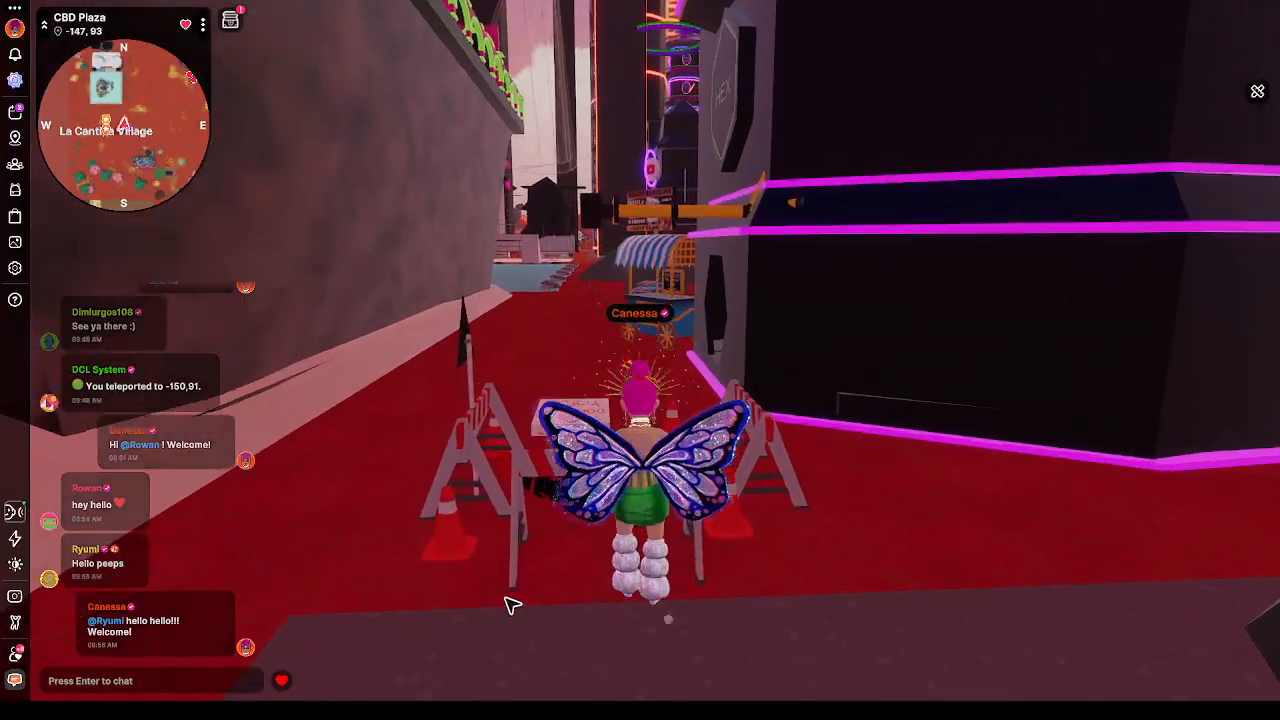
left_click_drag(531, 611, 1083, 95)
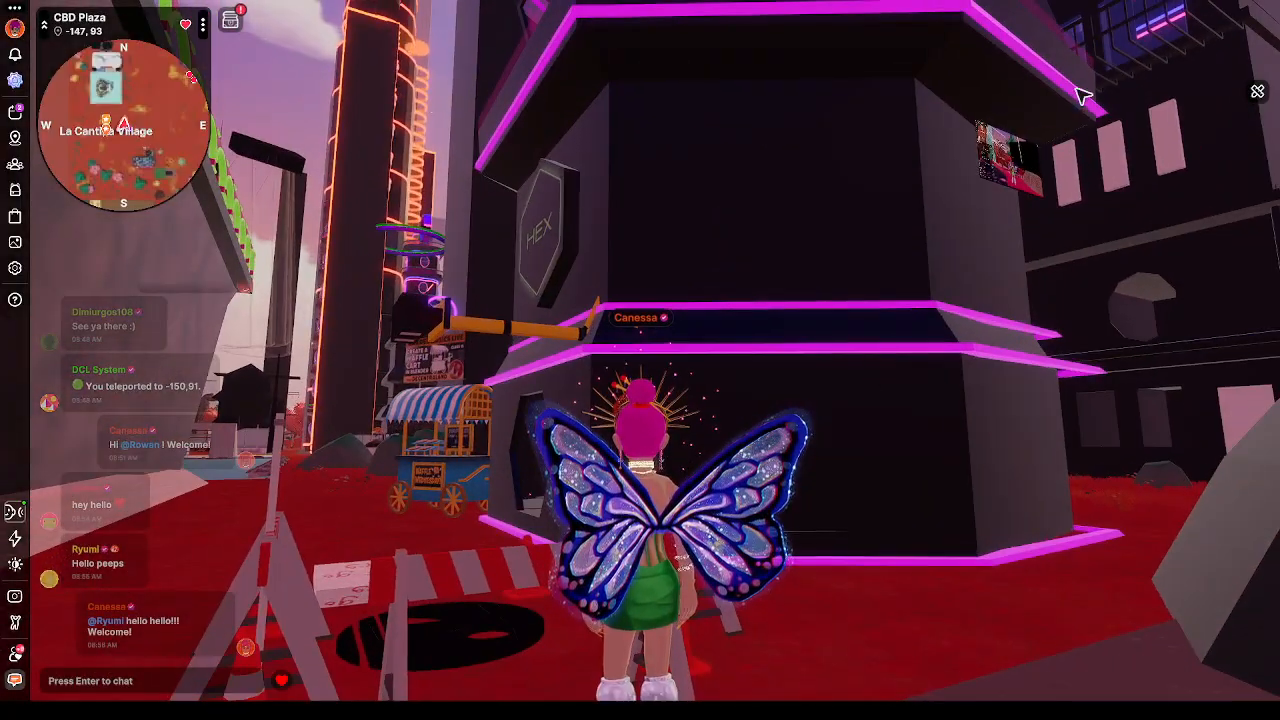
key("w")
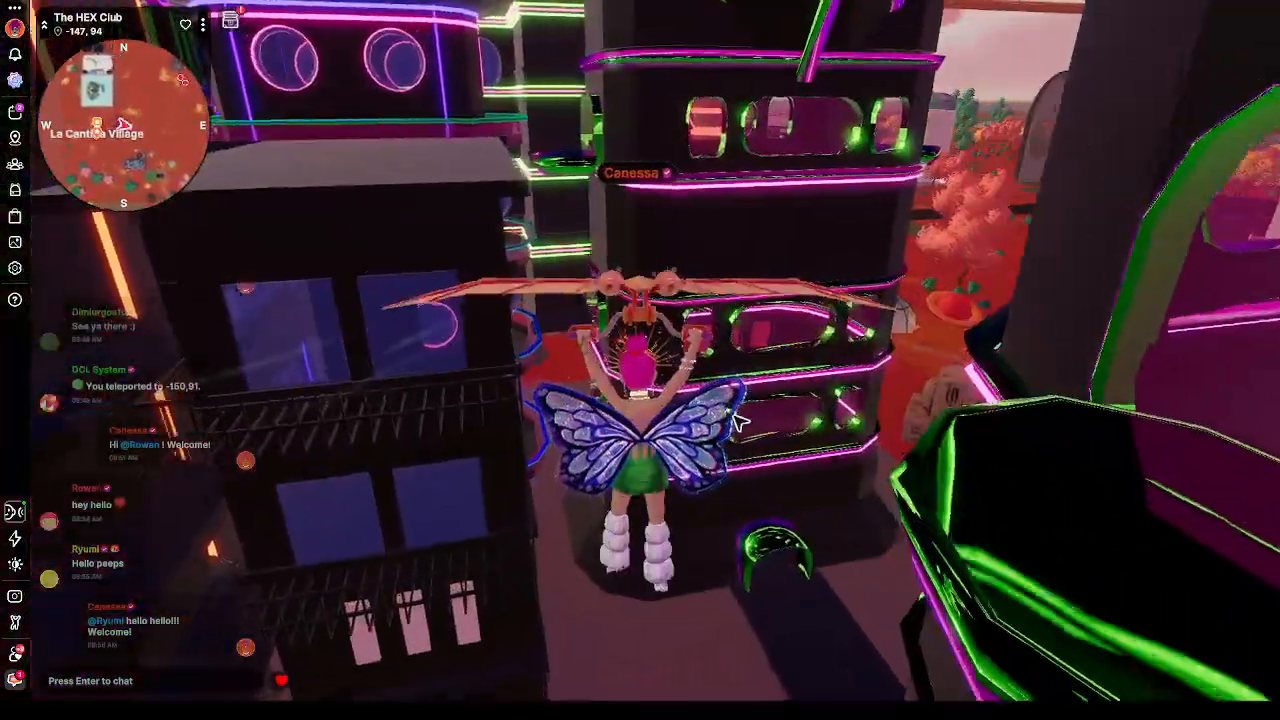
Step: Glide from the HEX Club between the neon towers toward the lawn near the Aisle Spy building
key("w")
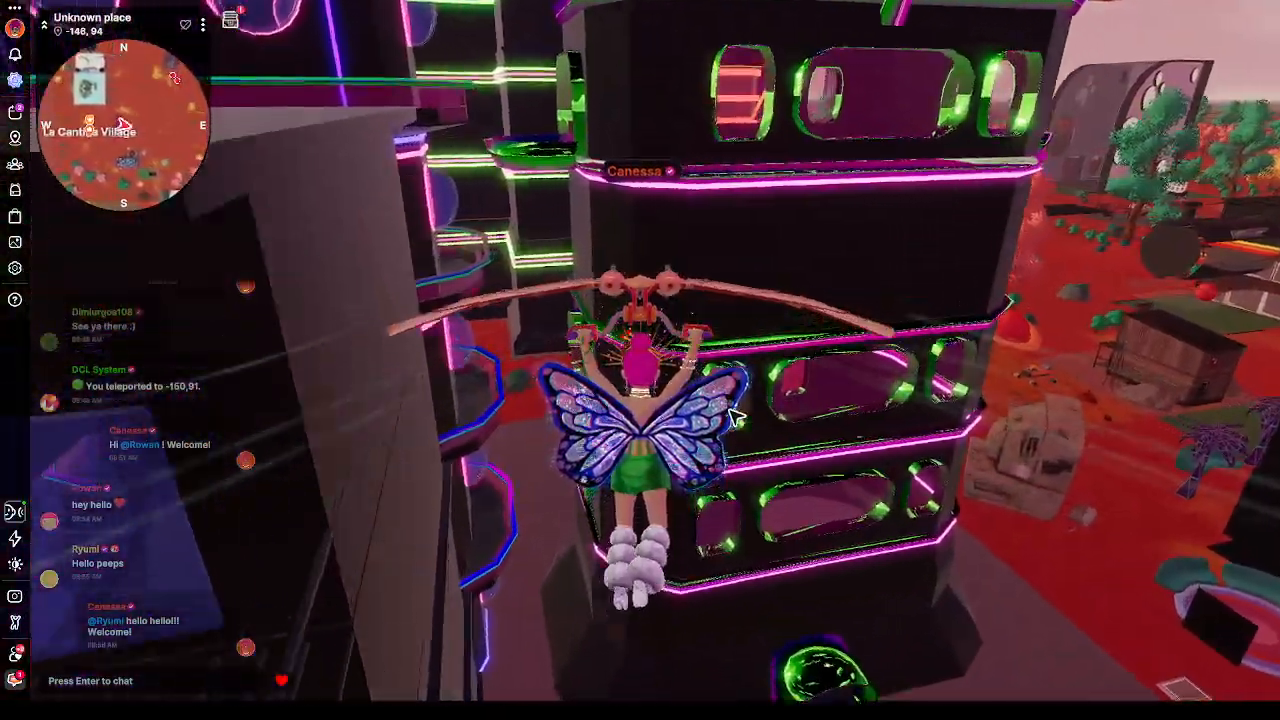
key("w")
key("a")
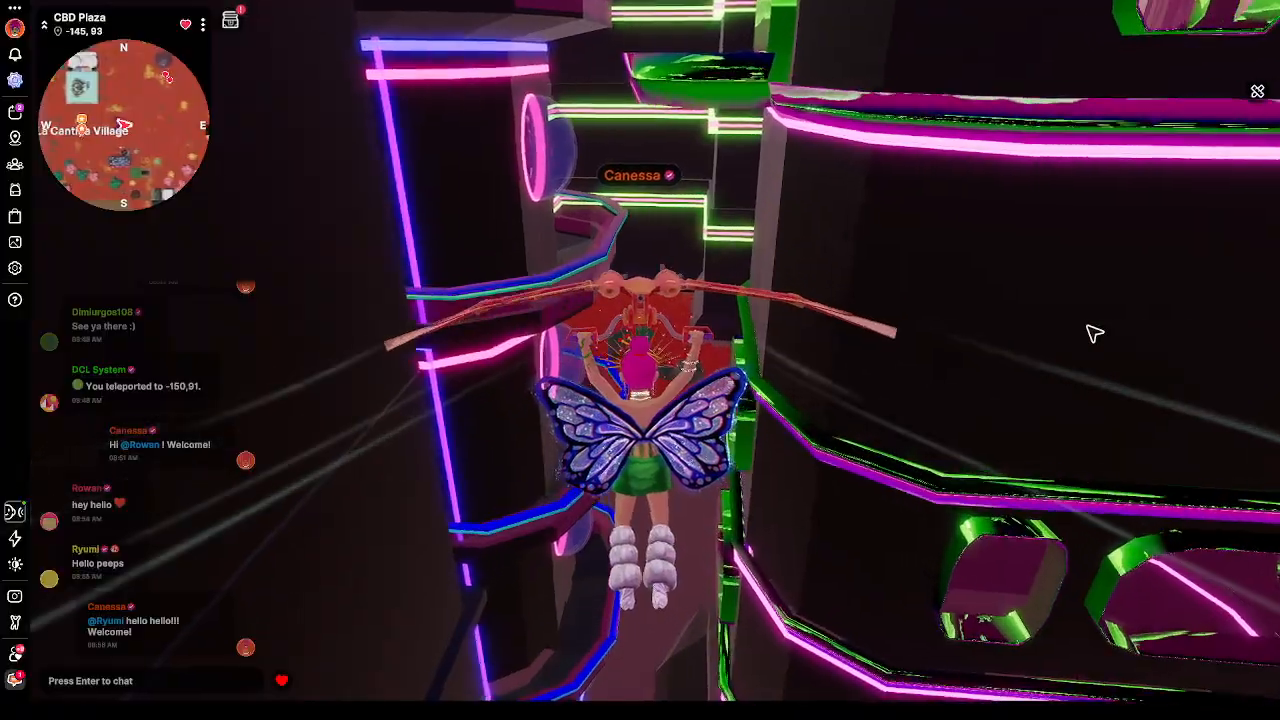
key("w")
left_click_drag(907, 386, 915, 383)
key("w")
key("w")
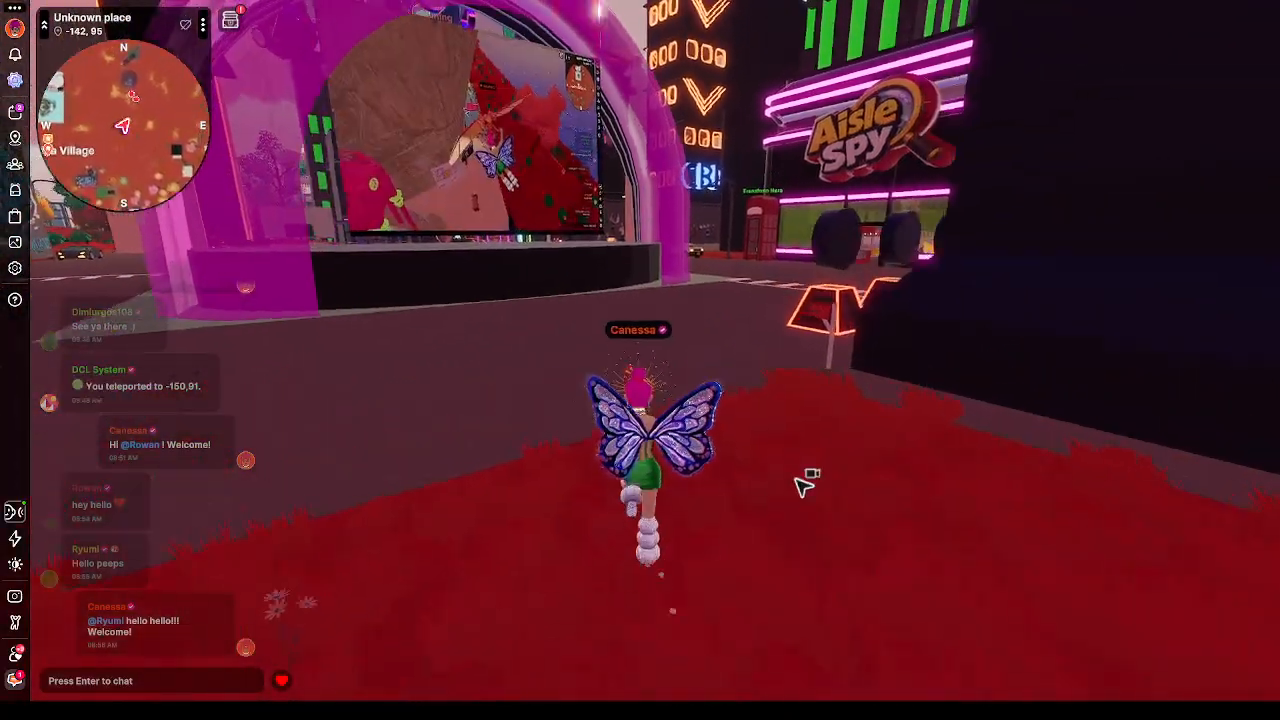
Step: Run the avatar past the arched video stage to the square in front of the CBD building
key("w")
left_click_drag(805, 485, 805, 487)
key("w")
key("w")
key("s")
Step: Find La Cantina Village on the world map and teleport there
left_click(141, 132)
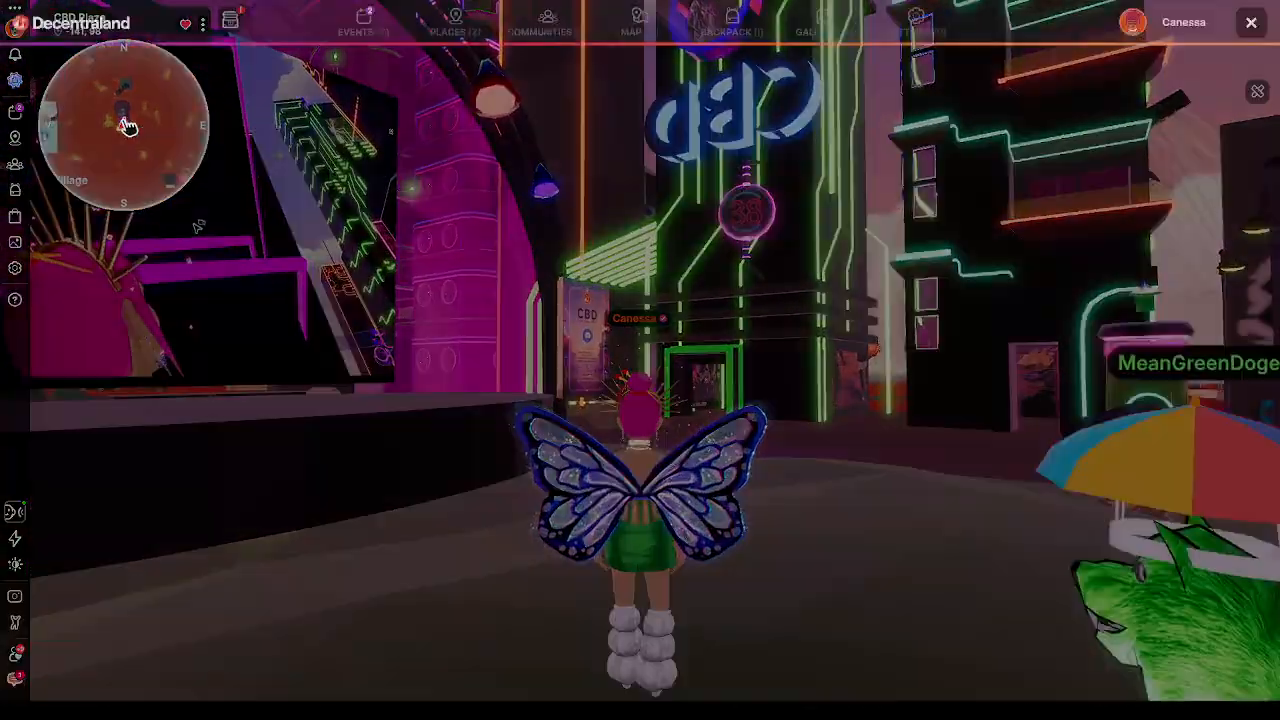
left_click(308, 396)
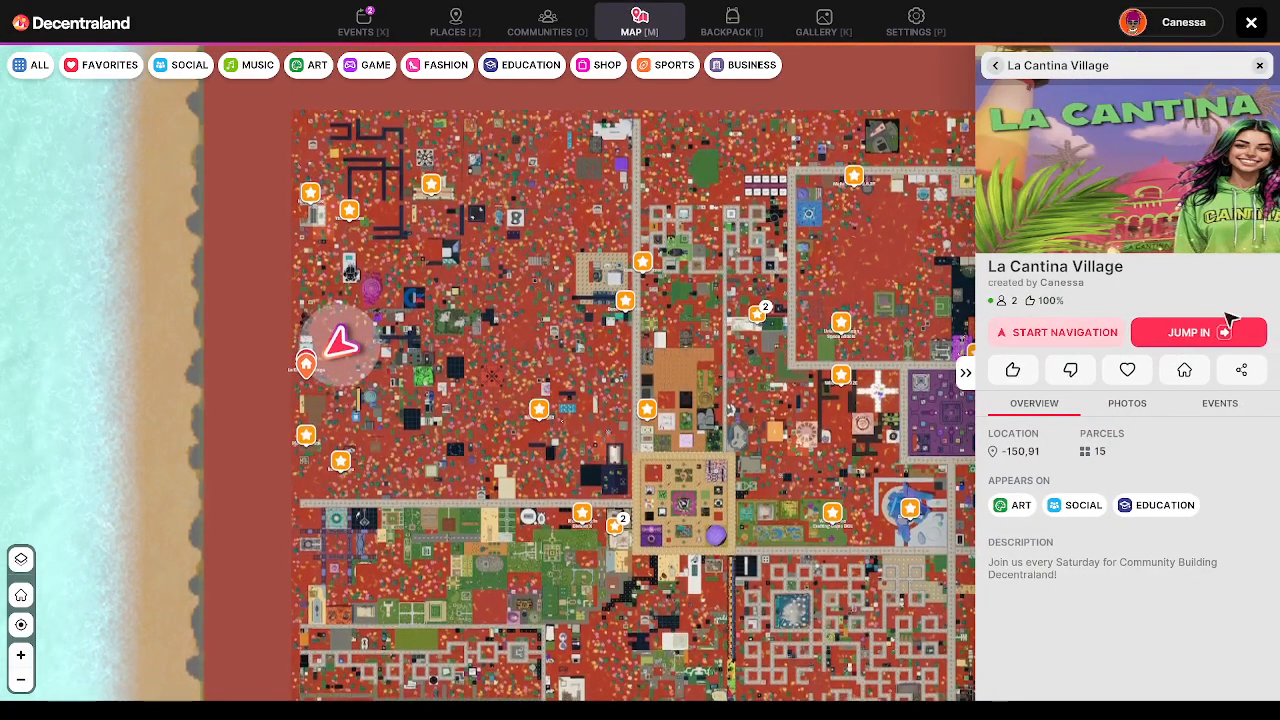
left_click(1181, 338)
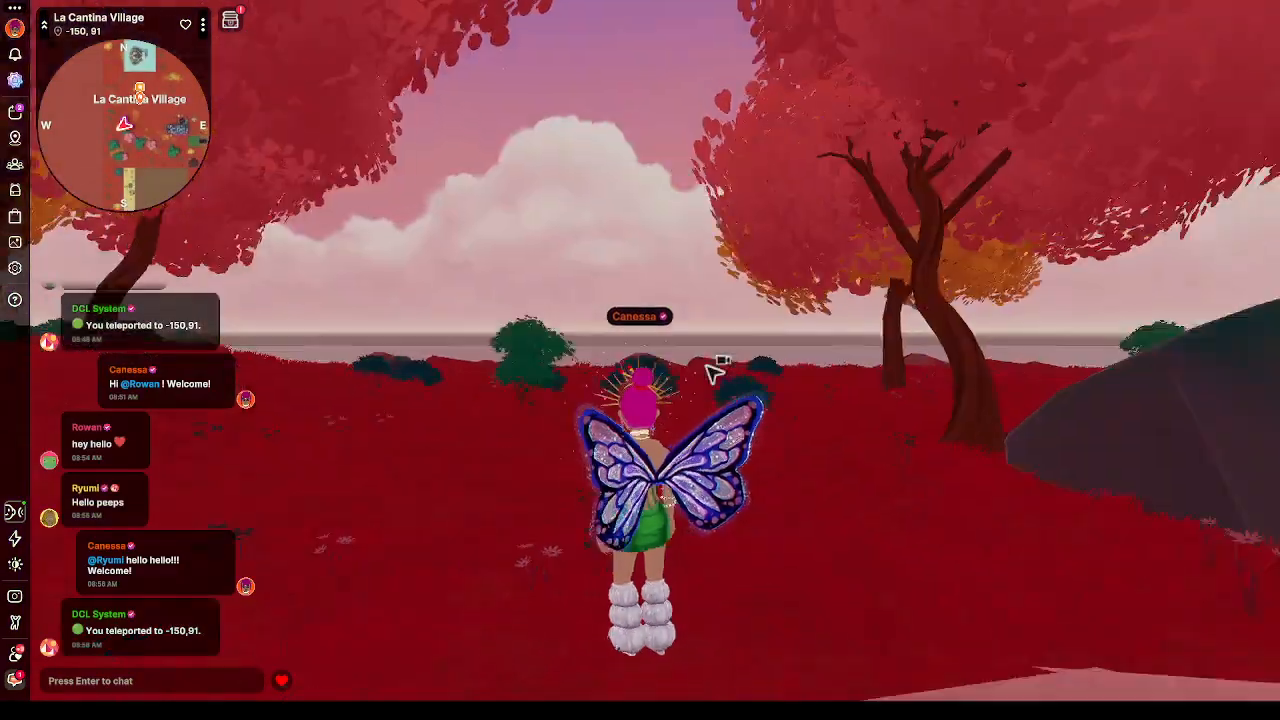
Step: Walk the avatar from the arrival point across the pool to the dance floor opposite the large video screen
key("w")
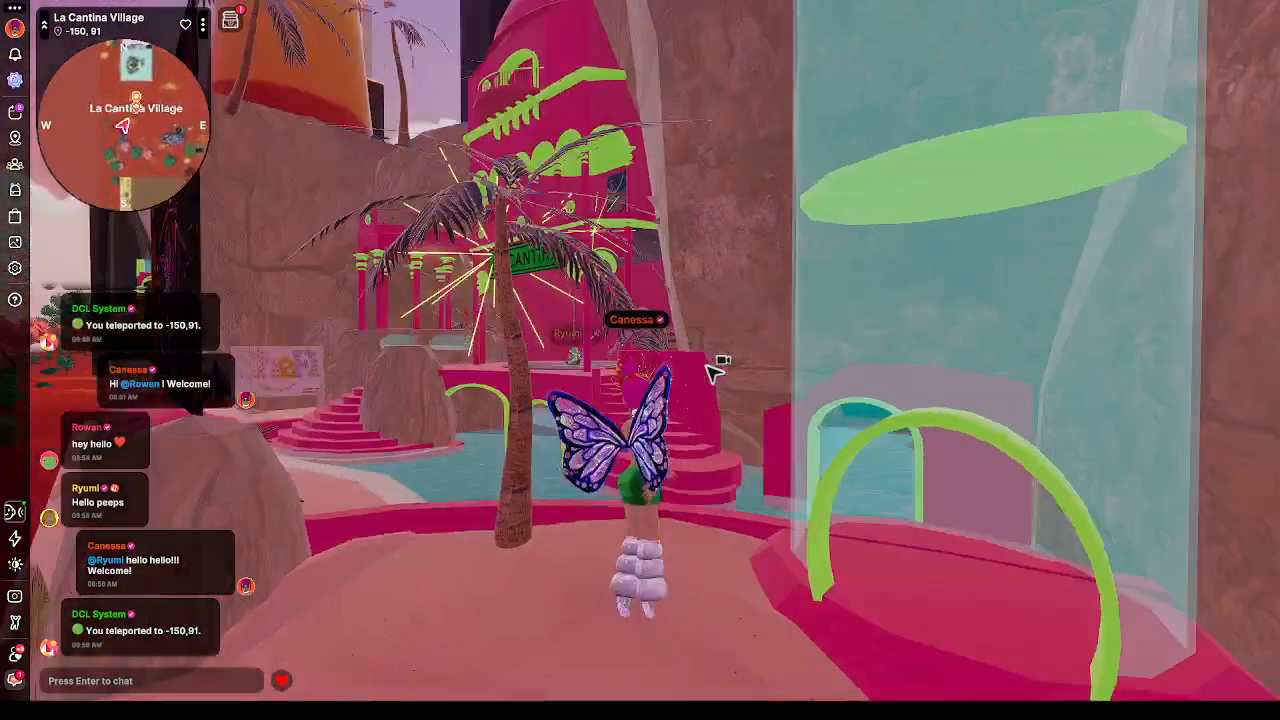
key("w")
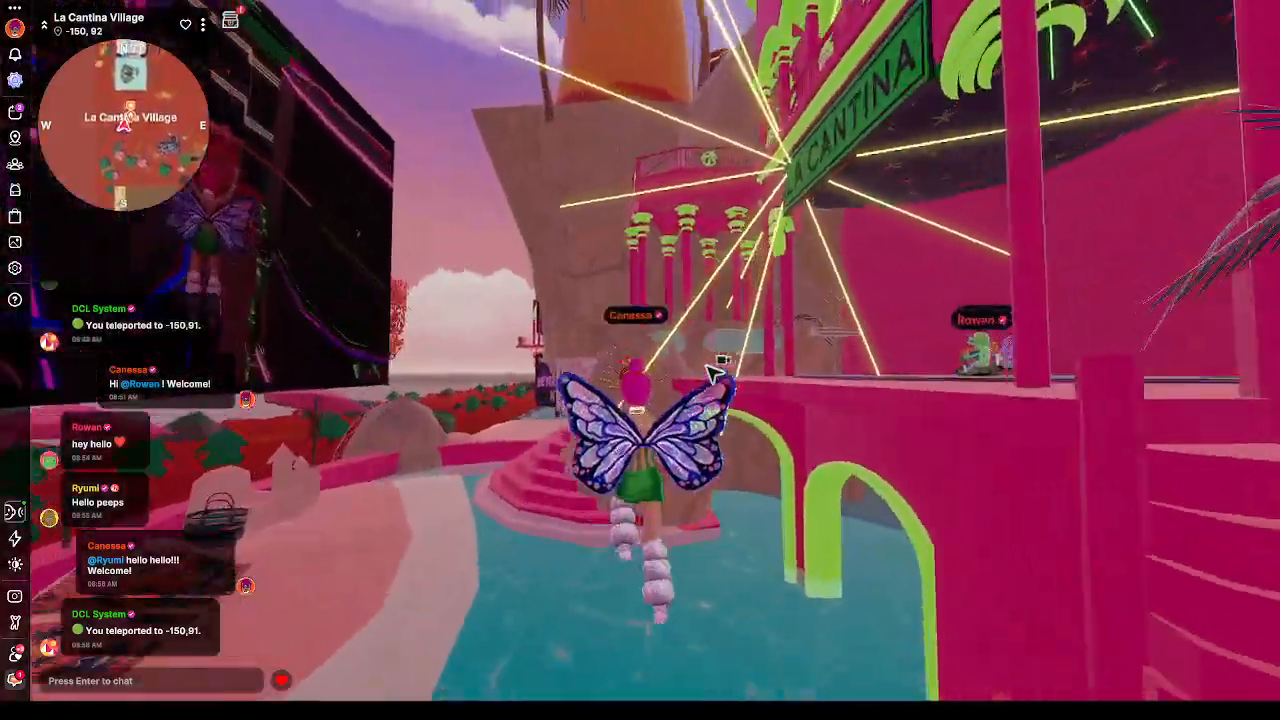
key("w")
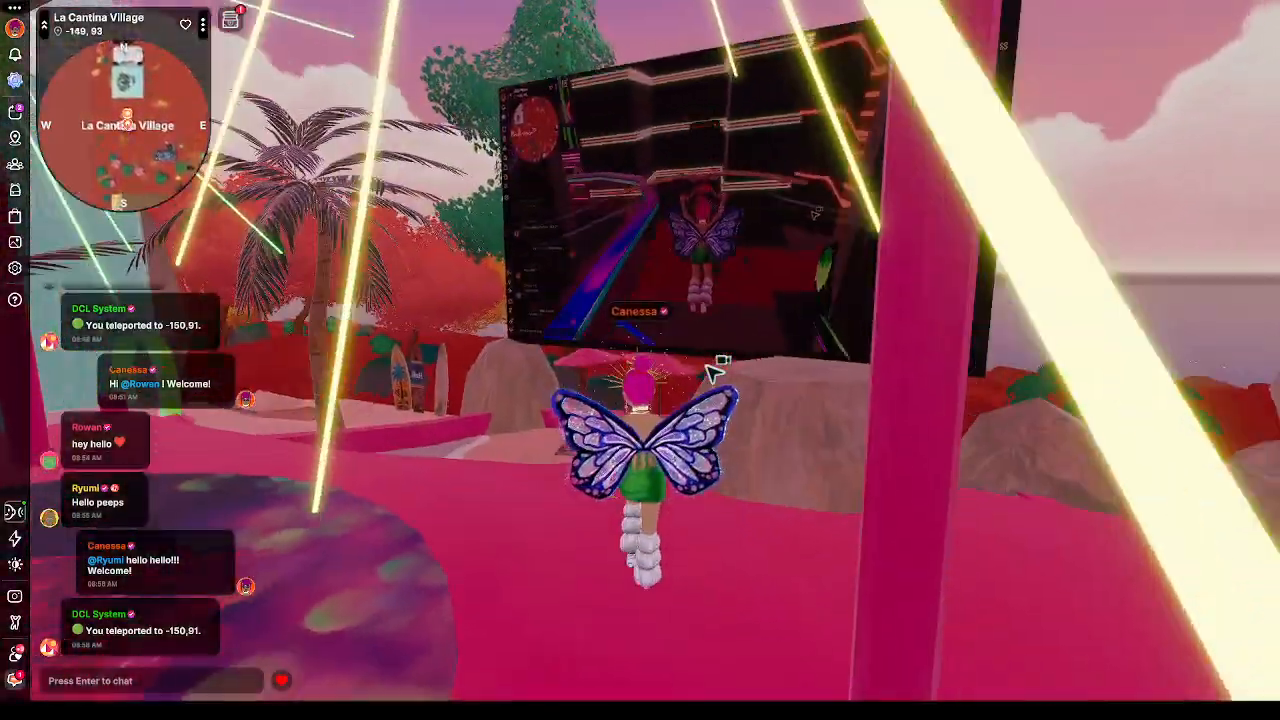
key("w")
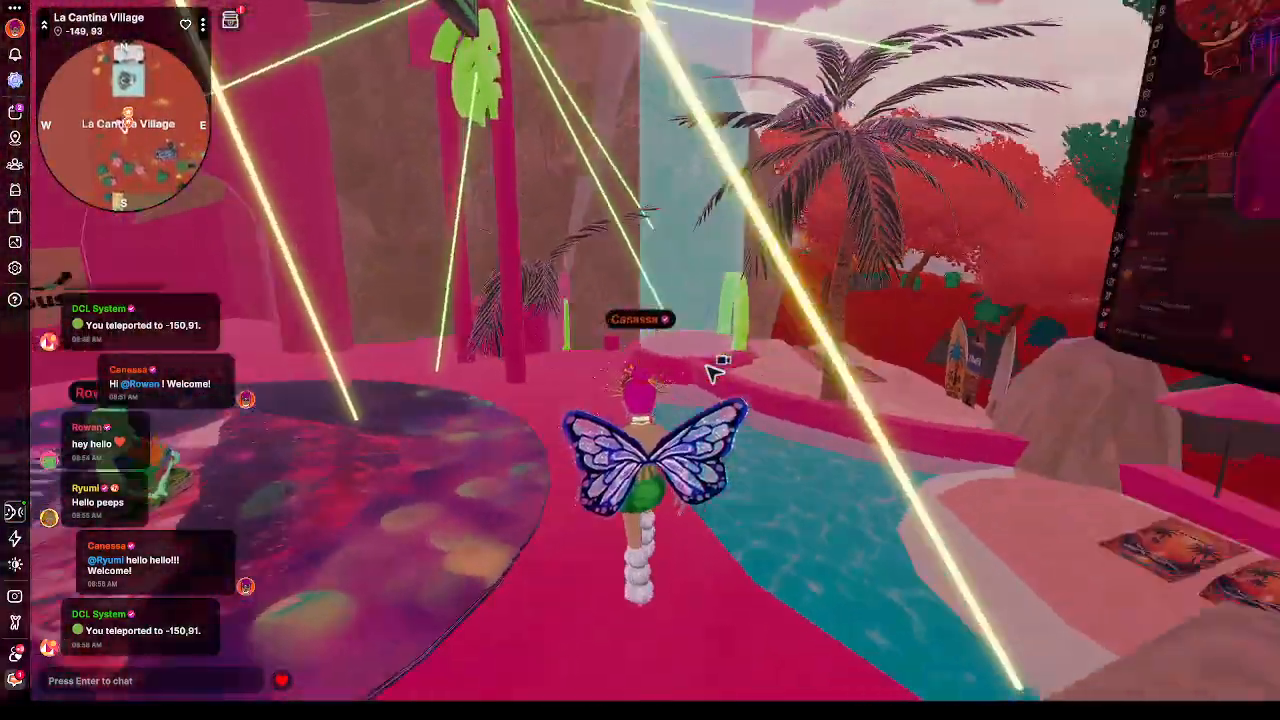
key("s")
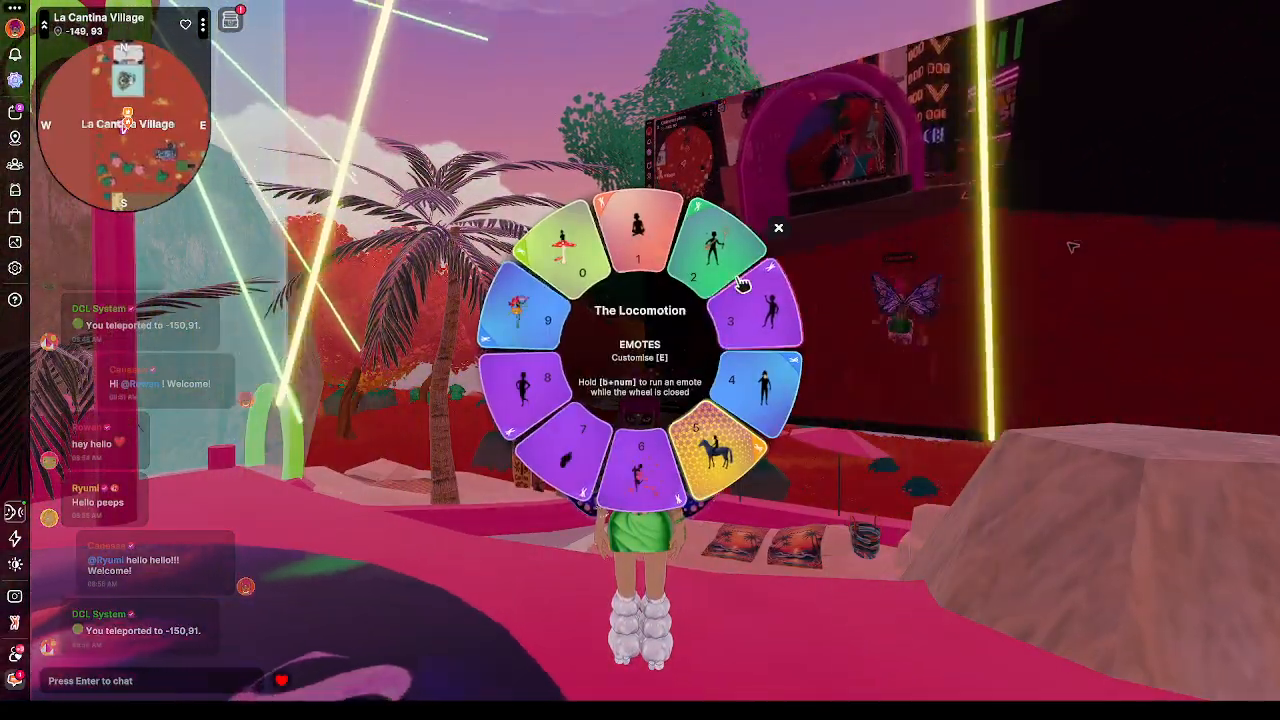
Step: Play the butterfly-net emote beside the dance floor and frame the avatar with the video screen behind it
key("s")
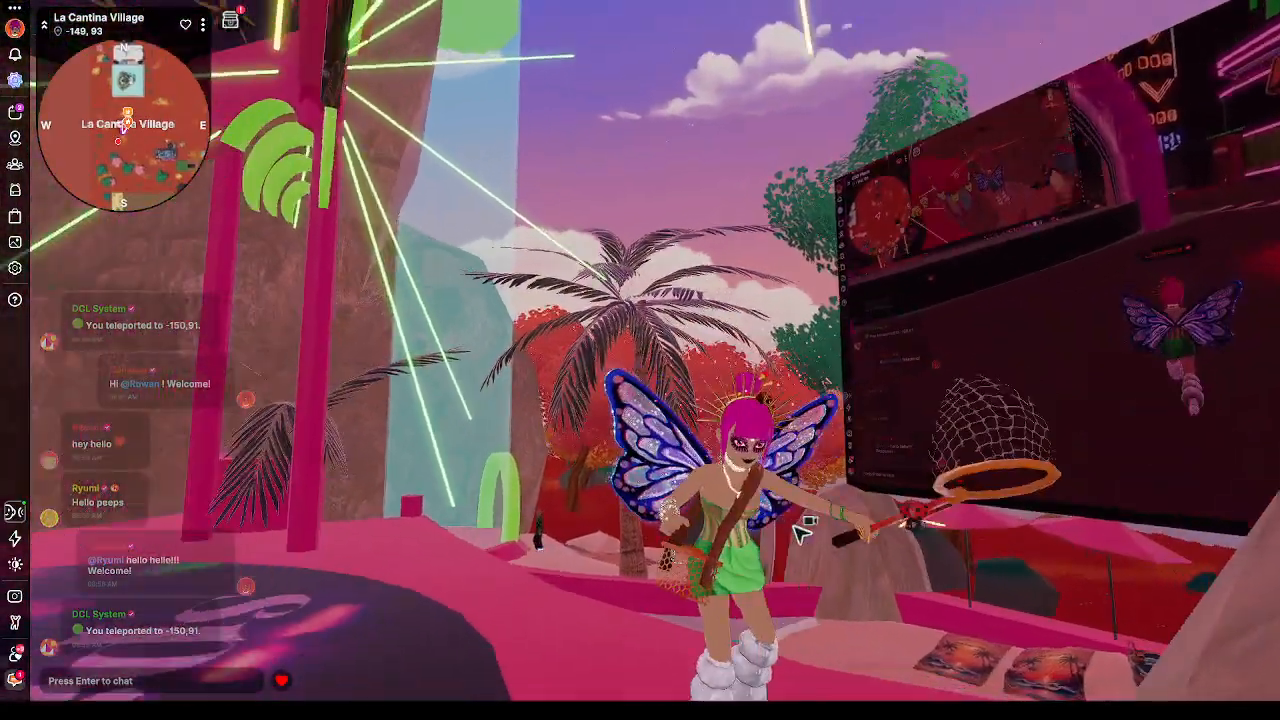
key("w")
key("s")
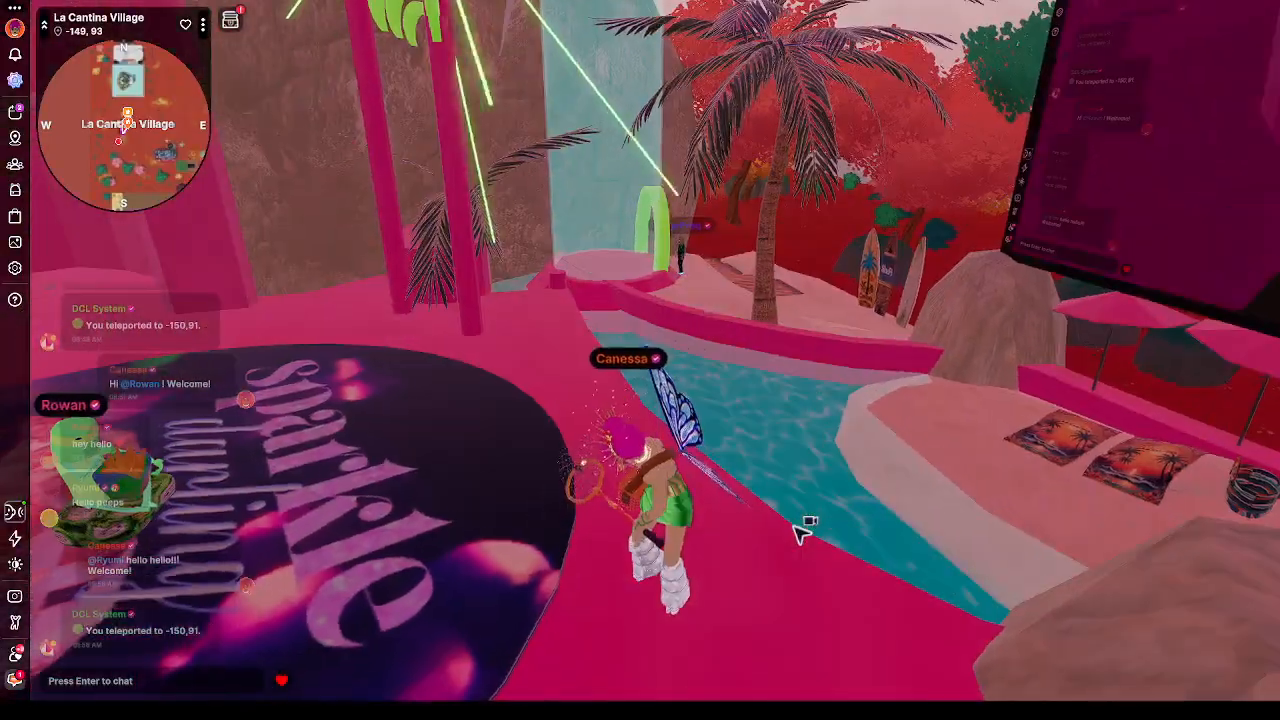
left_click_drag(794, 527, 794, 527)
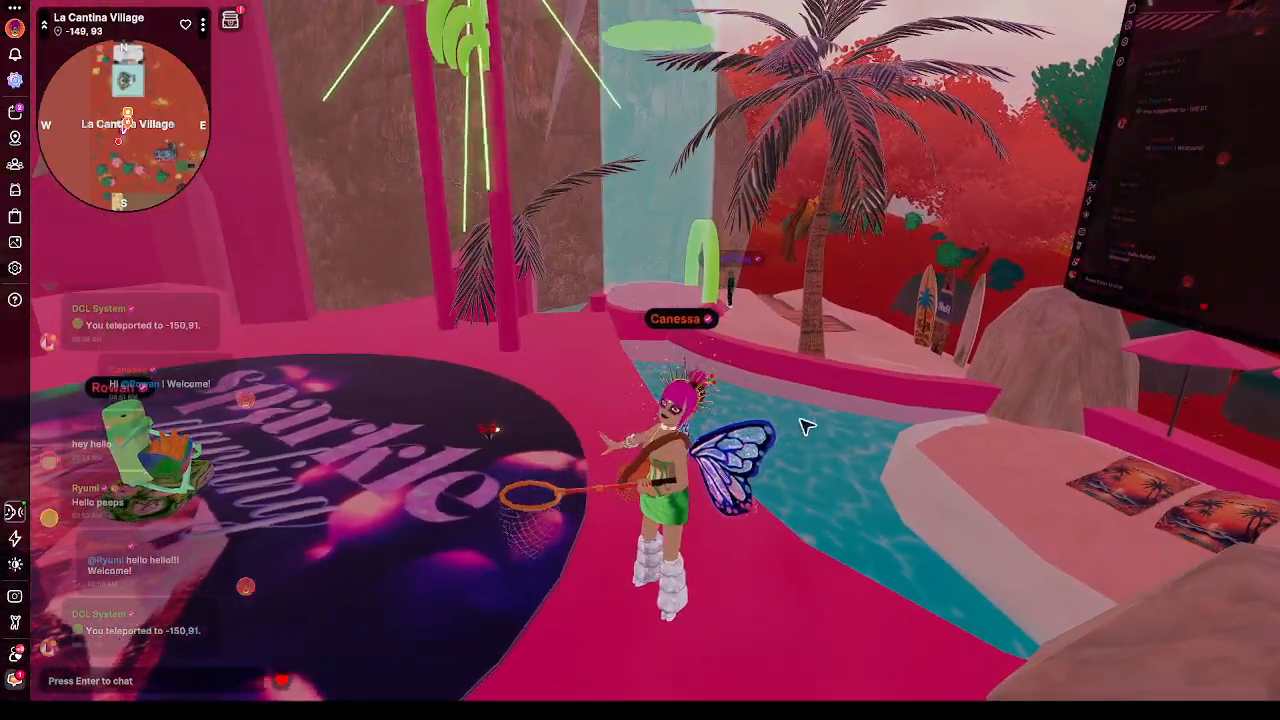
left_click_drag(801, 420, 808, 418)
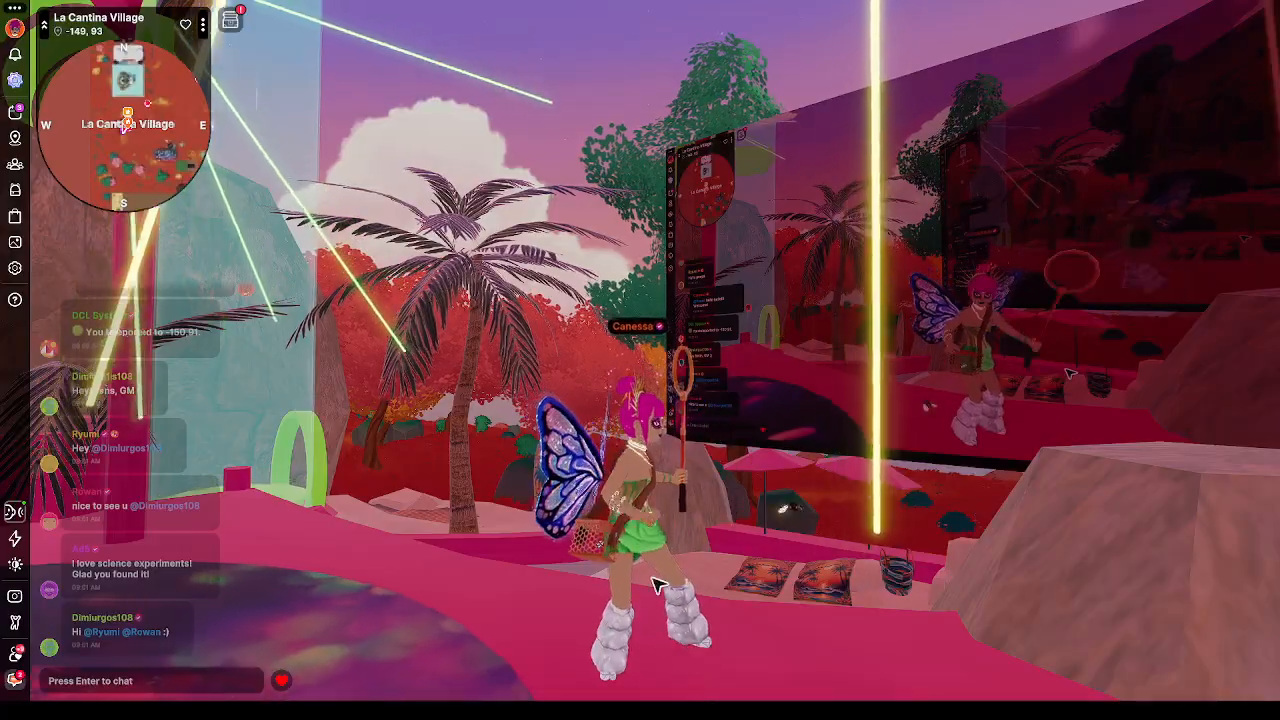
left_click_drag(654, 580, 660, 603)
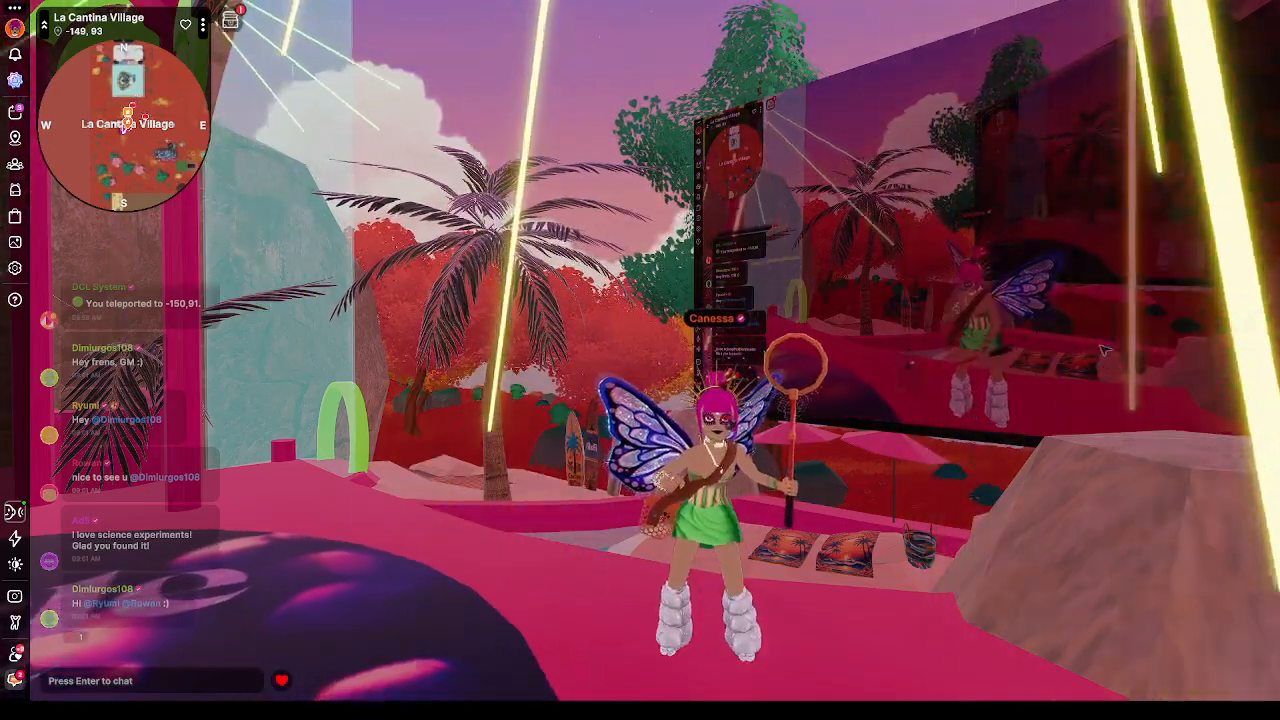
Step: Hide the Decentraland source in OBS and switch to Blender
left_click(953, 572)
mouse_move(866, 697)
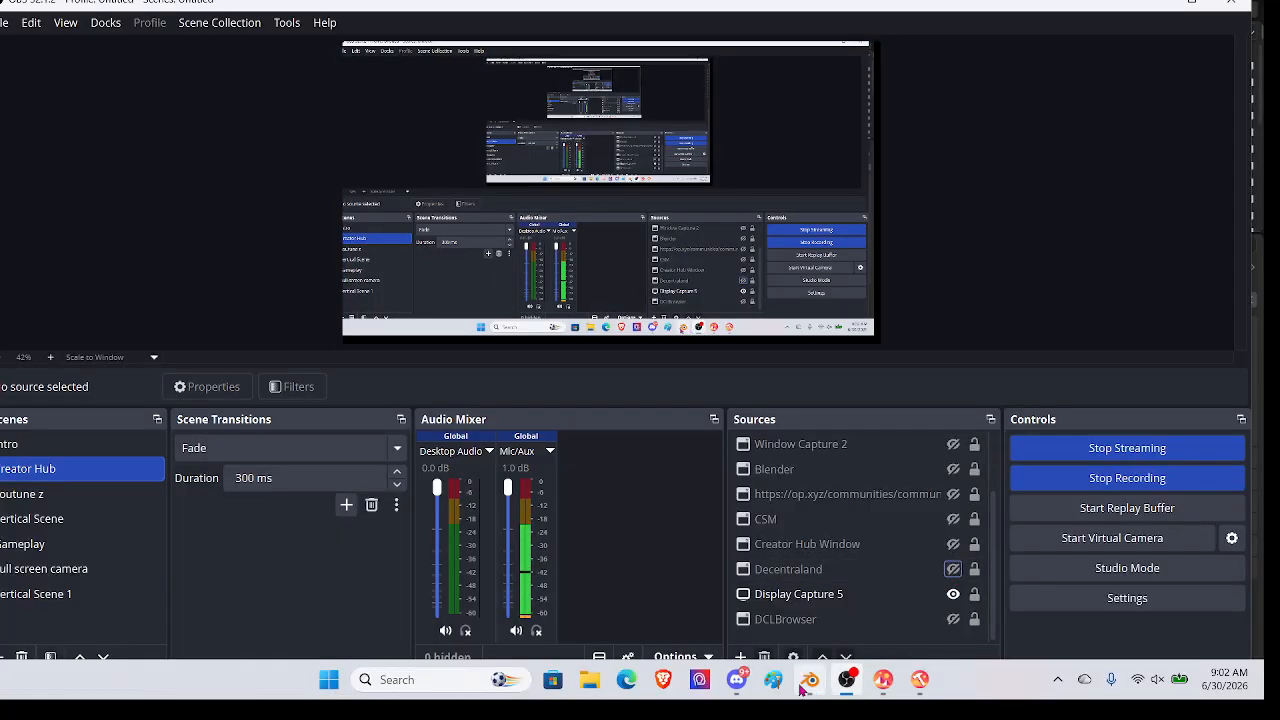
left_click(818, 682)
Step: Examine the red backdrop with black side pillars from the front, close up and at a distance
middle_click_drag(692, 274, 673, 214)
scroll(688, 309, "up", 1)
scroll(651, 273, "up", 5)
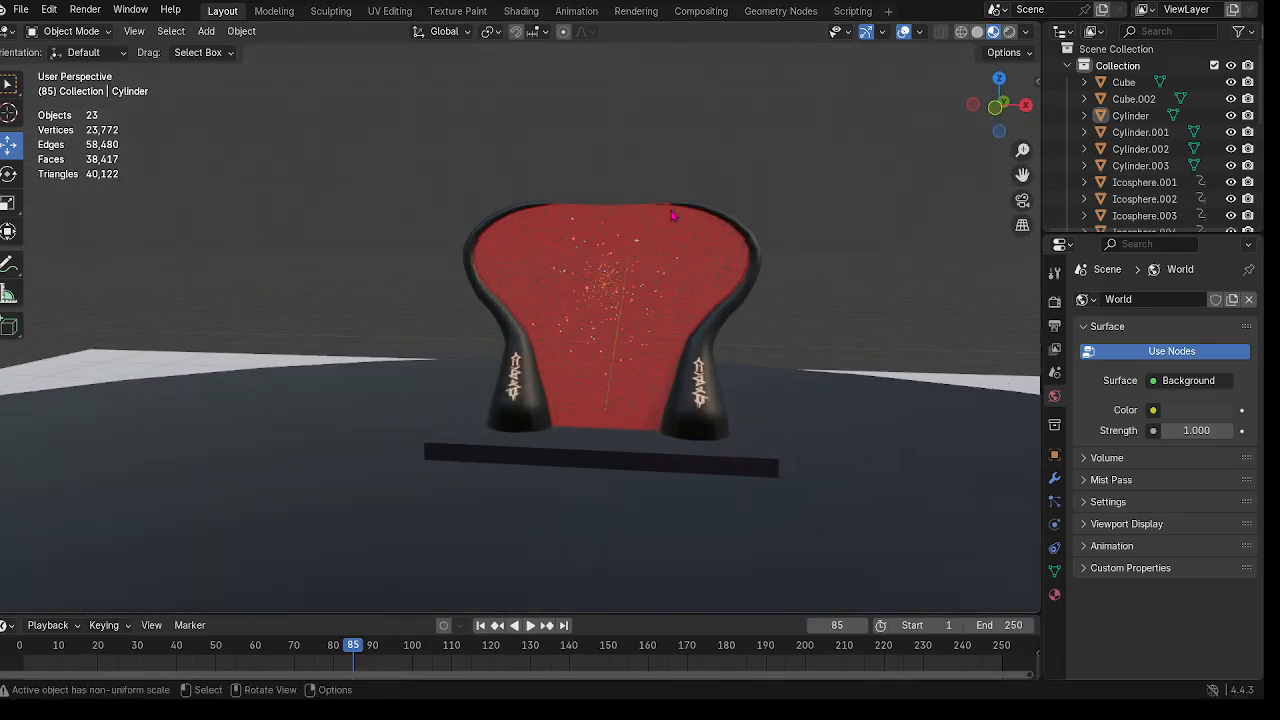
scroll(786, 294, "up", 4)
middle_click_drag(856, 337, 794, 297, "shift")
scroll(802, 265, "down", 5)
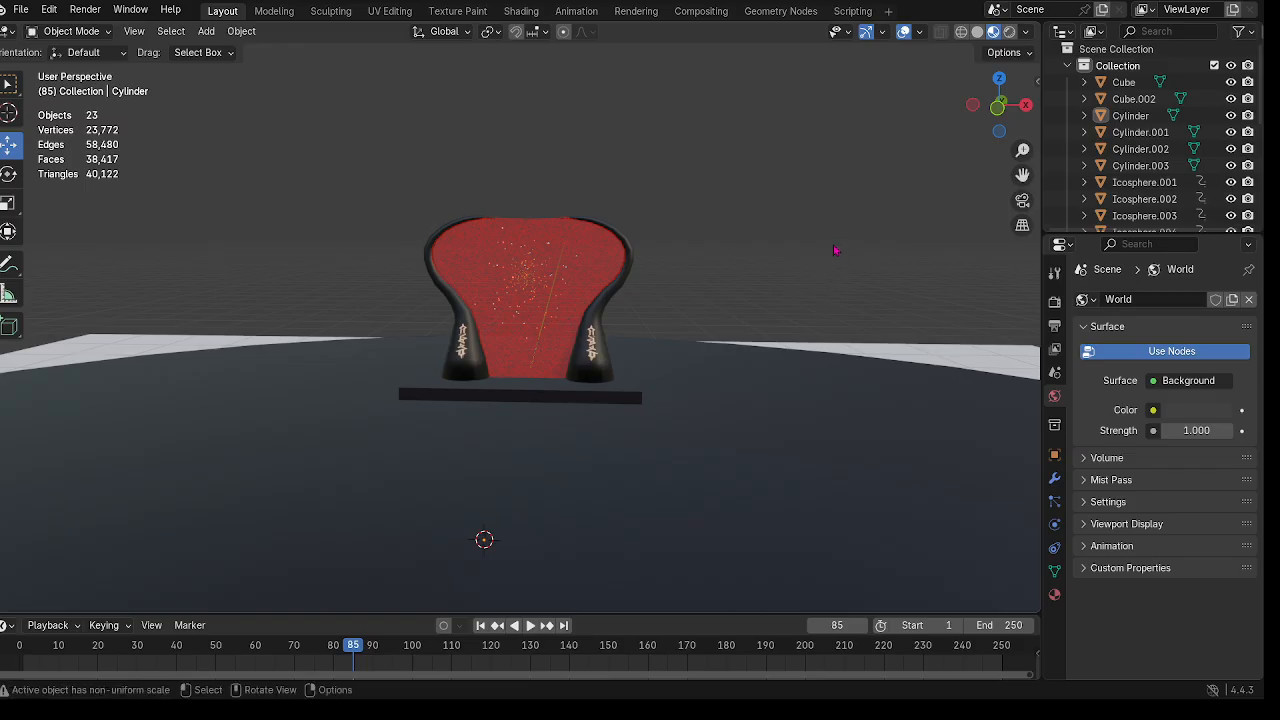
middle_click_drag(847, 245, 830, 261, "shift")
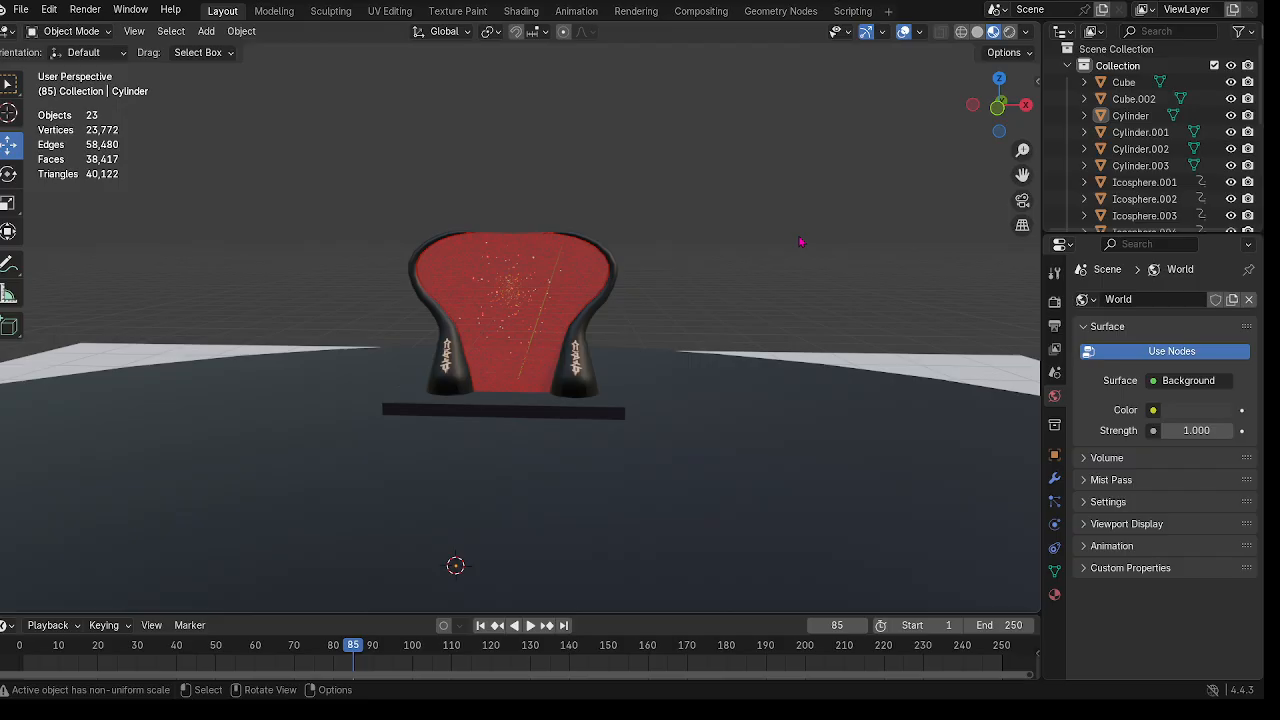
middle_click_drag(800, 241, 238, 352)
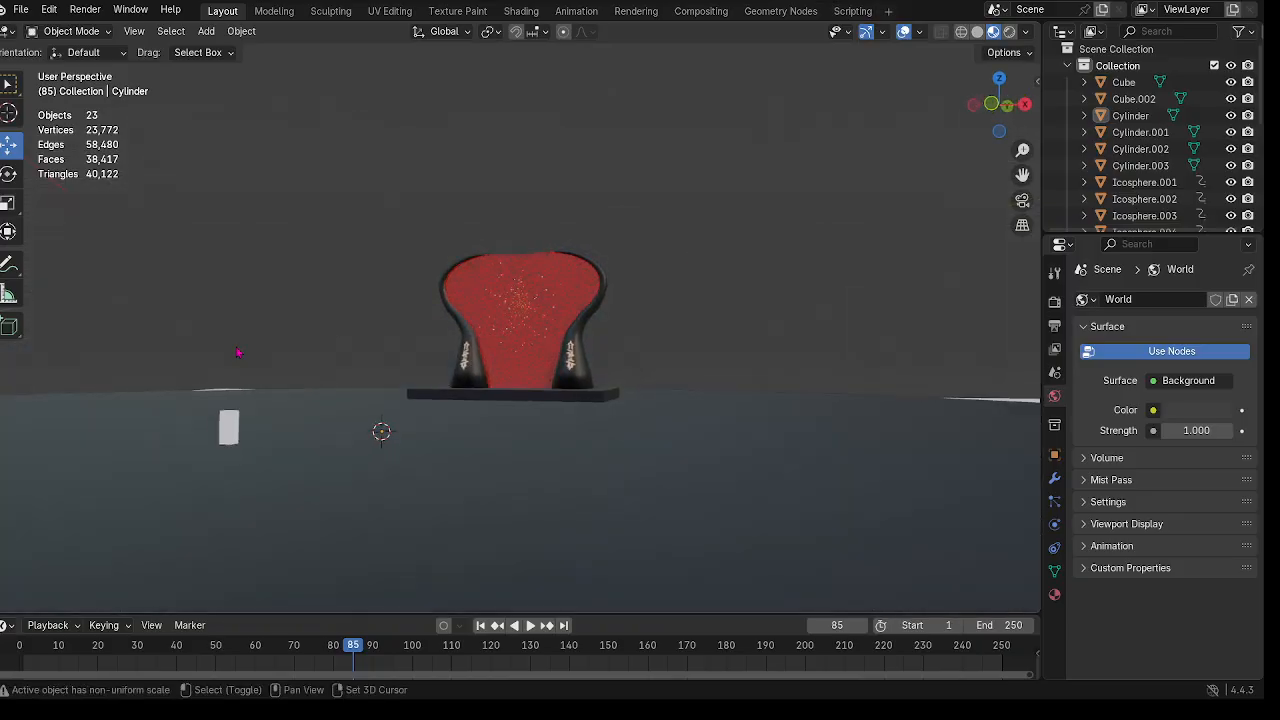
Step: Reposition the small white block in front of the backdrop, including about 2.6 m along X and about -13.4 m along Y
middle_click_drag(392, 436, 493, 389, "shift")
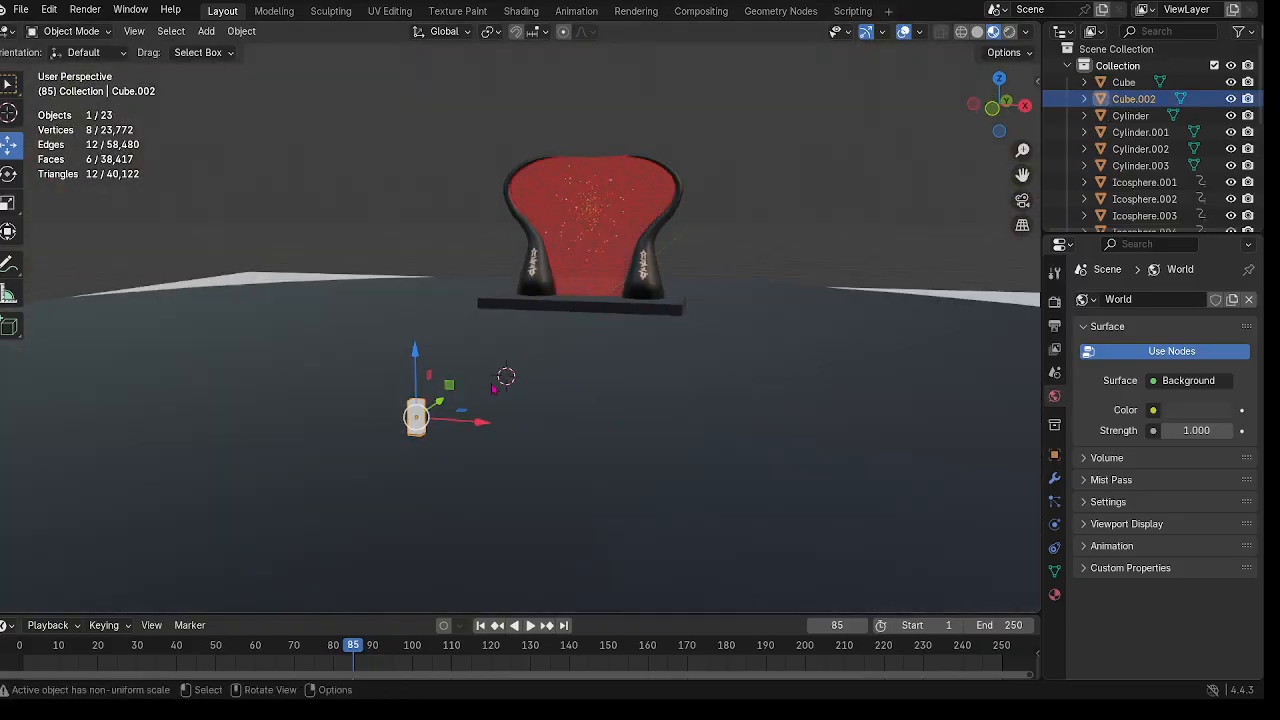
left_click_drag(492, 420, 502, 425)
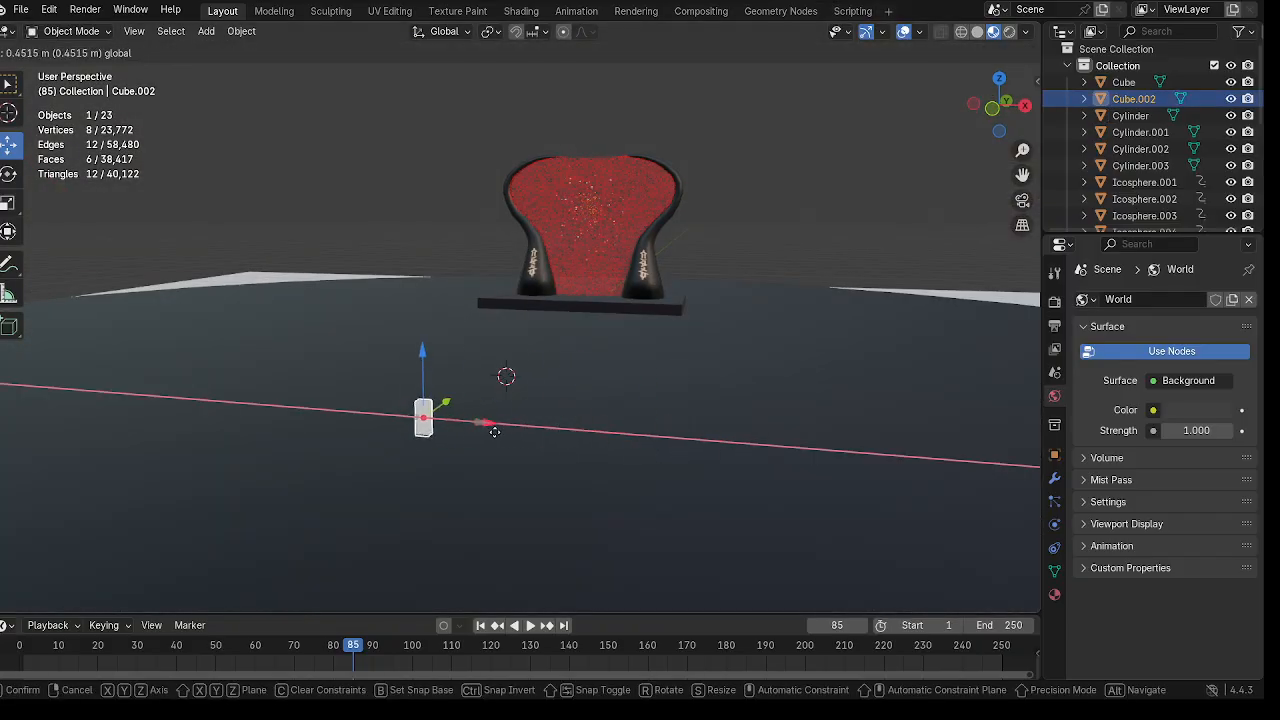
left_click_drag(614, 421, 523, 418)
middle_click_drag(523, 418, 489, 418)
left_click_drag(293, 418, 488, 431)
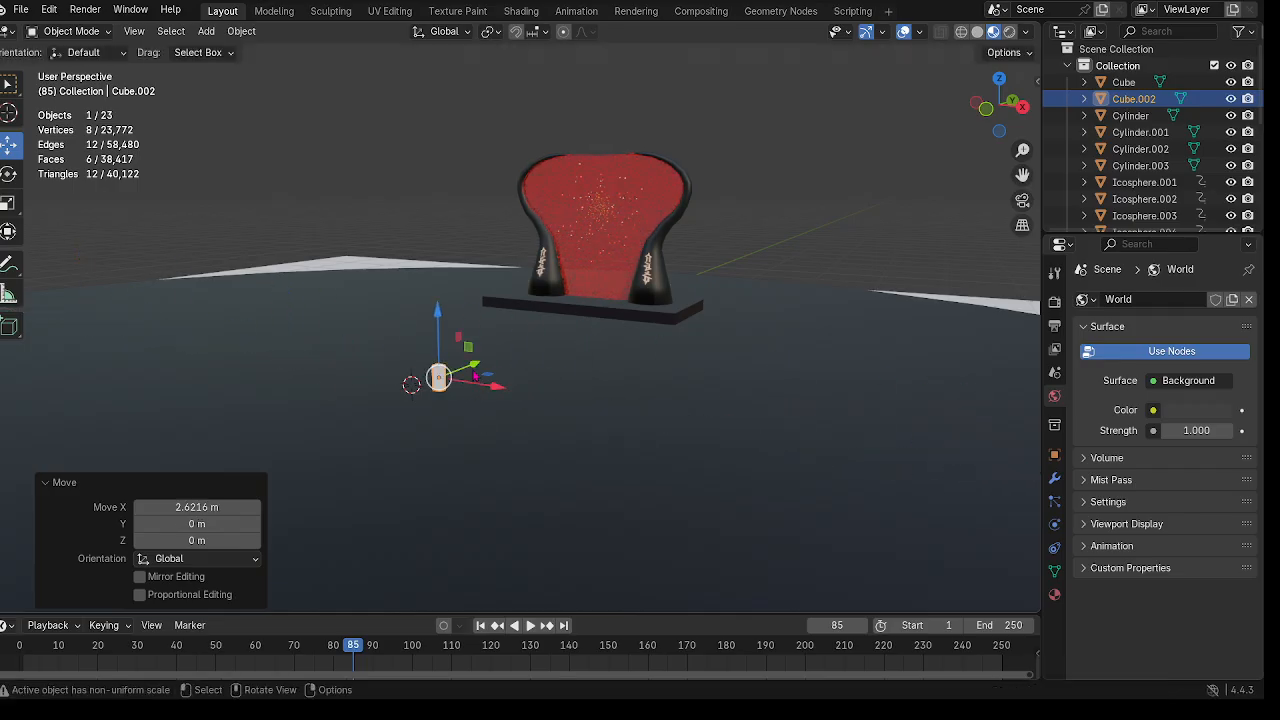
left_click_drag(474, 372, 314, 427)
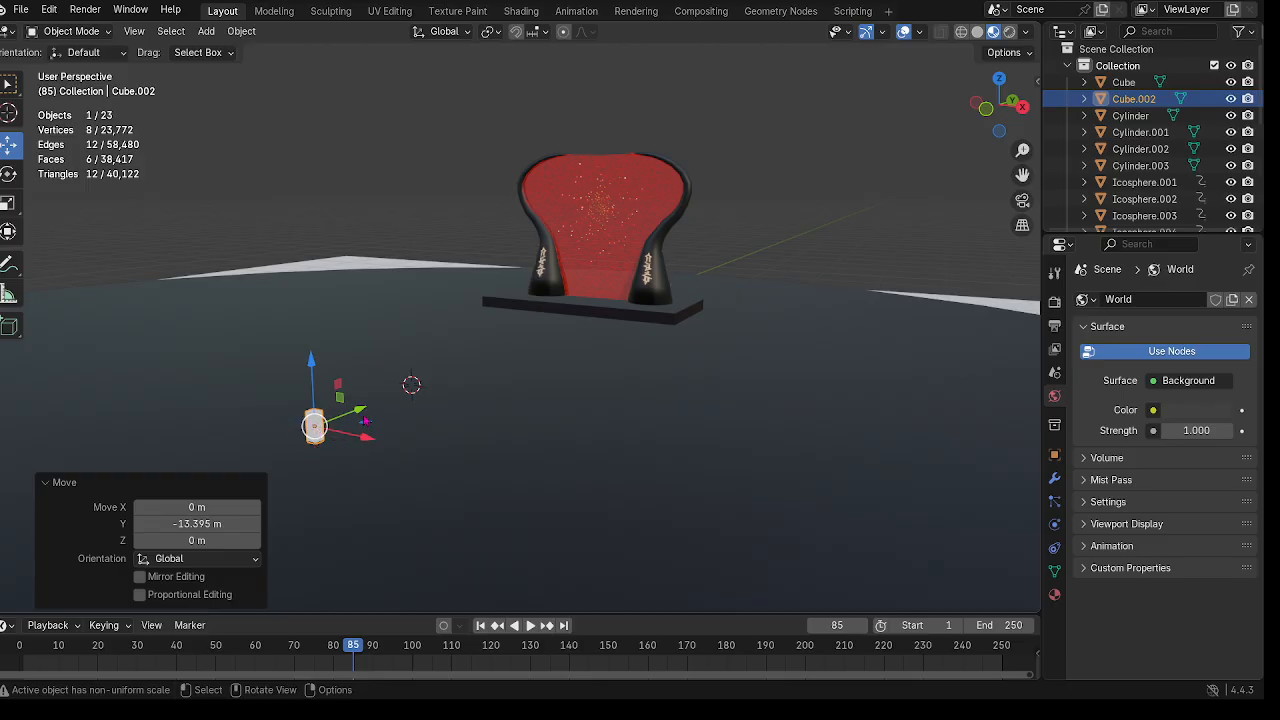
Step: Move the small white block about -6.8 m along Y, farther in front of the backdrop, and deselect it
left_click_drag(360, 414, 288, 477)
middle_click_drag(326, 498, 420, 426, "shift")
scroll(420, 426, "up", 4)
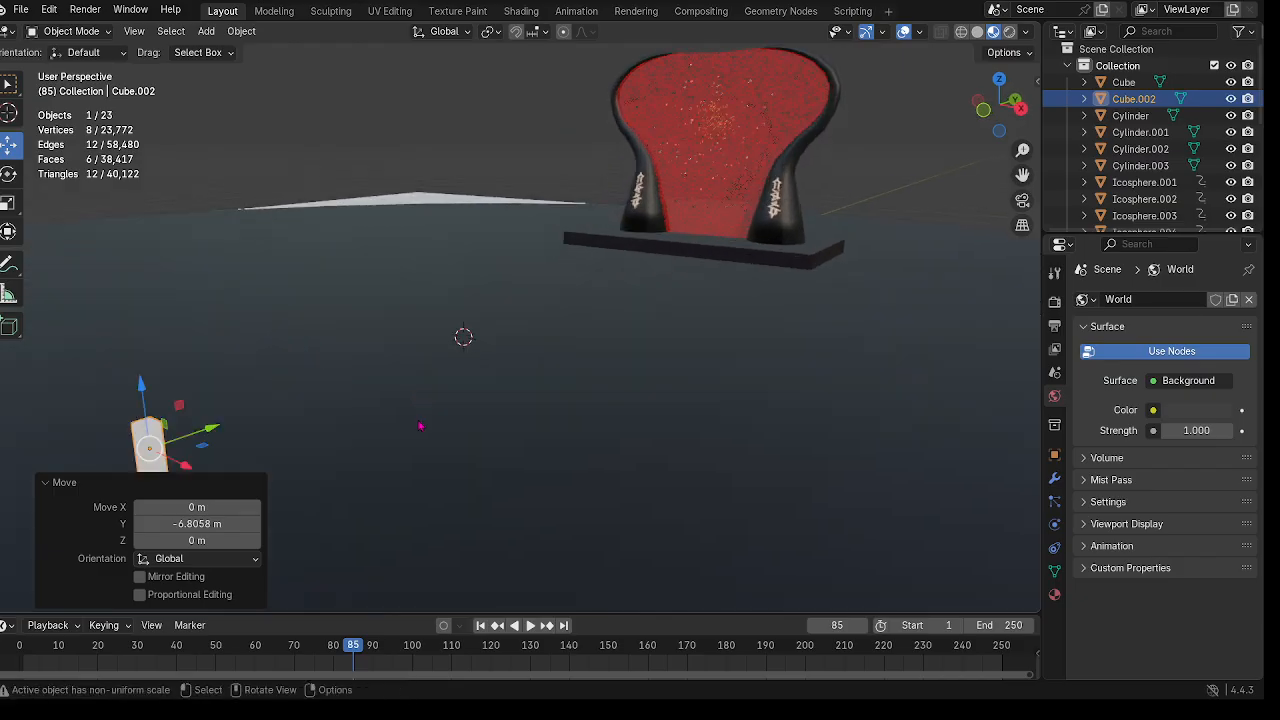
scroll(428, 391, "down", 4)
middle_click_drag(500, 349, 530, 329)
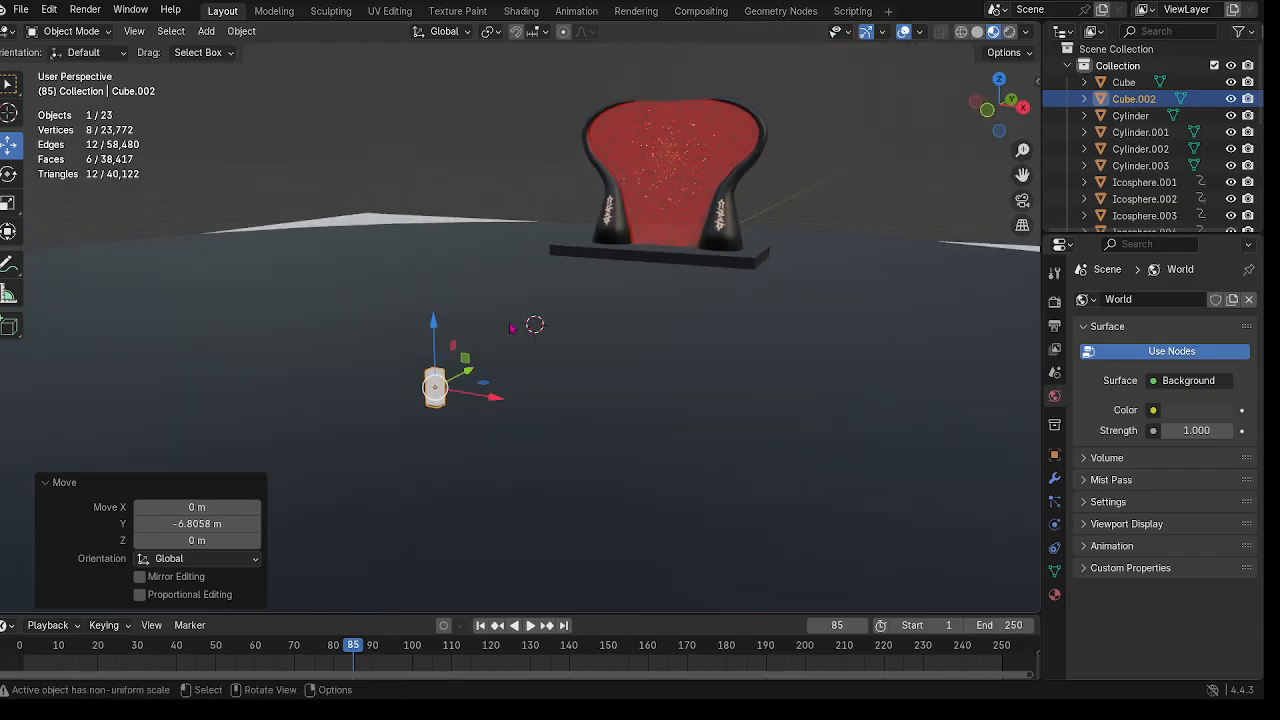
middle_click_drag(720, 314, 755, 346)
scroll(741, 302, "down", 5)
left_click(749, 167)
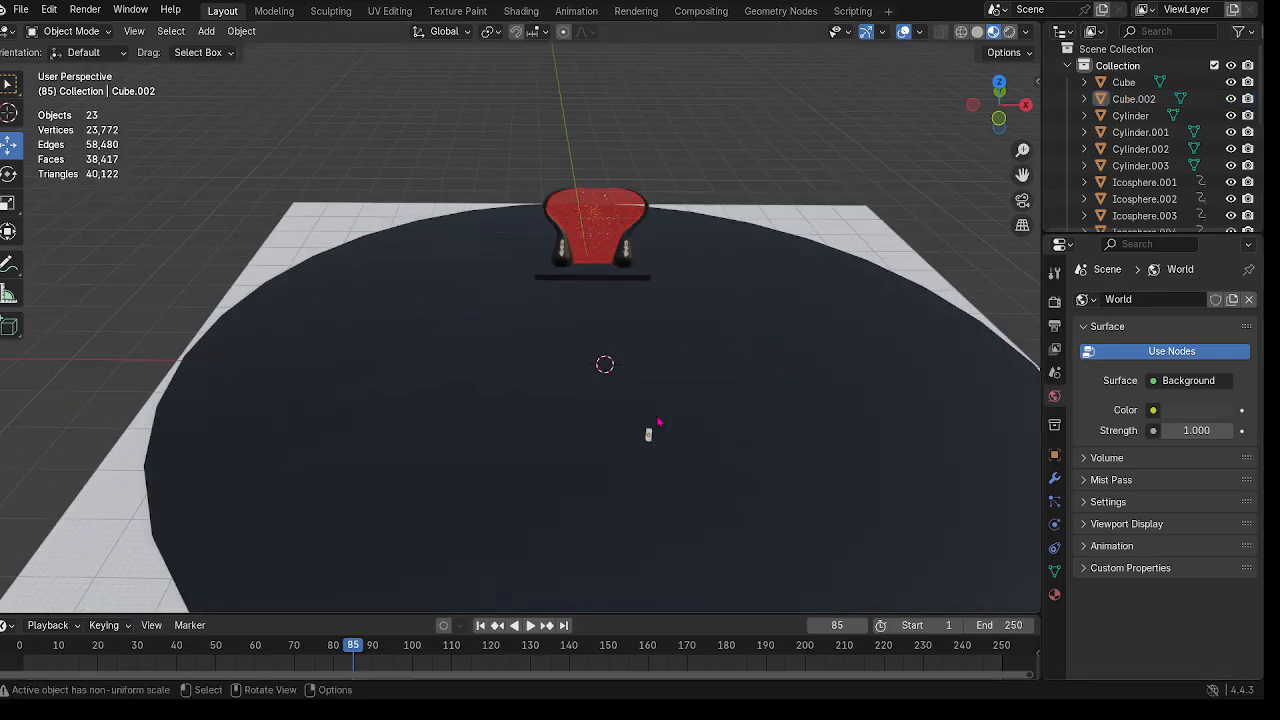
Step: Add a 2 m cube mesh at the world origin on the dark round floor
middle_click_drag(798, 427, 723, 475)
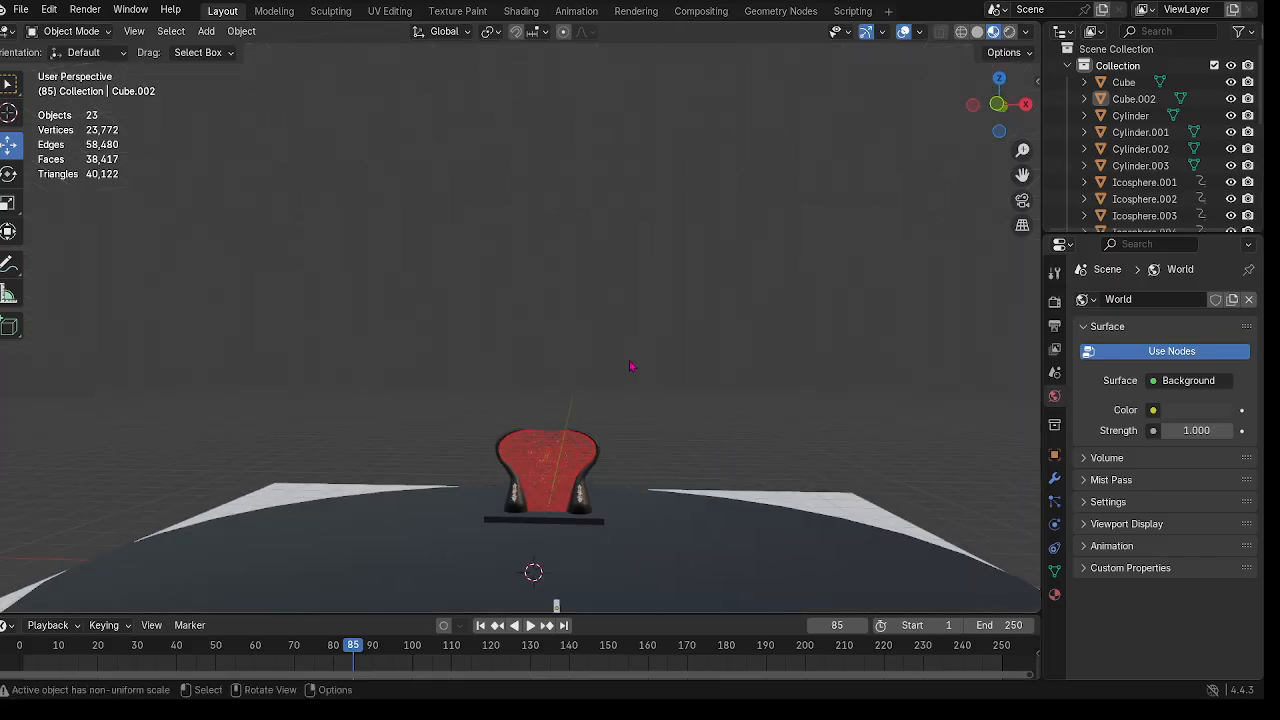
middle_click_drag(704, 140, 680, 238)
key("shift+a")
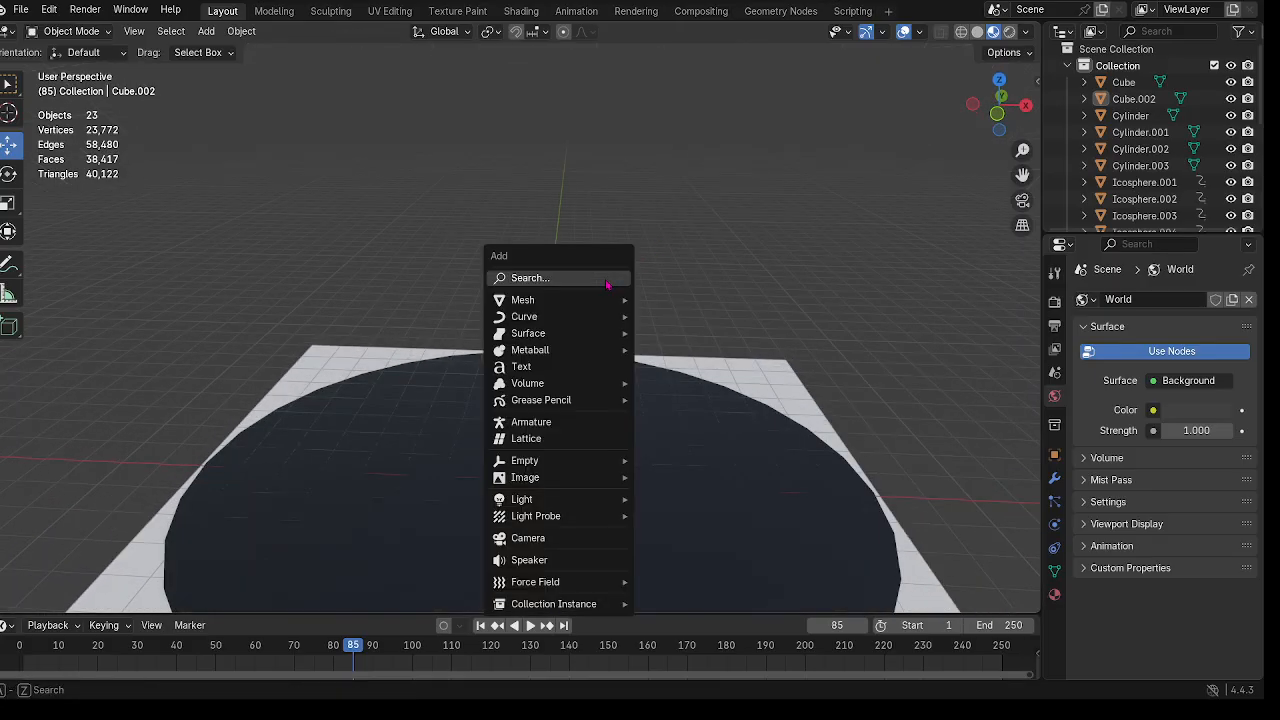
mouse_move(575, 304)
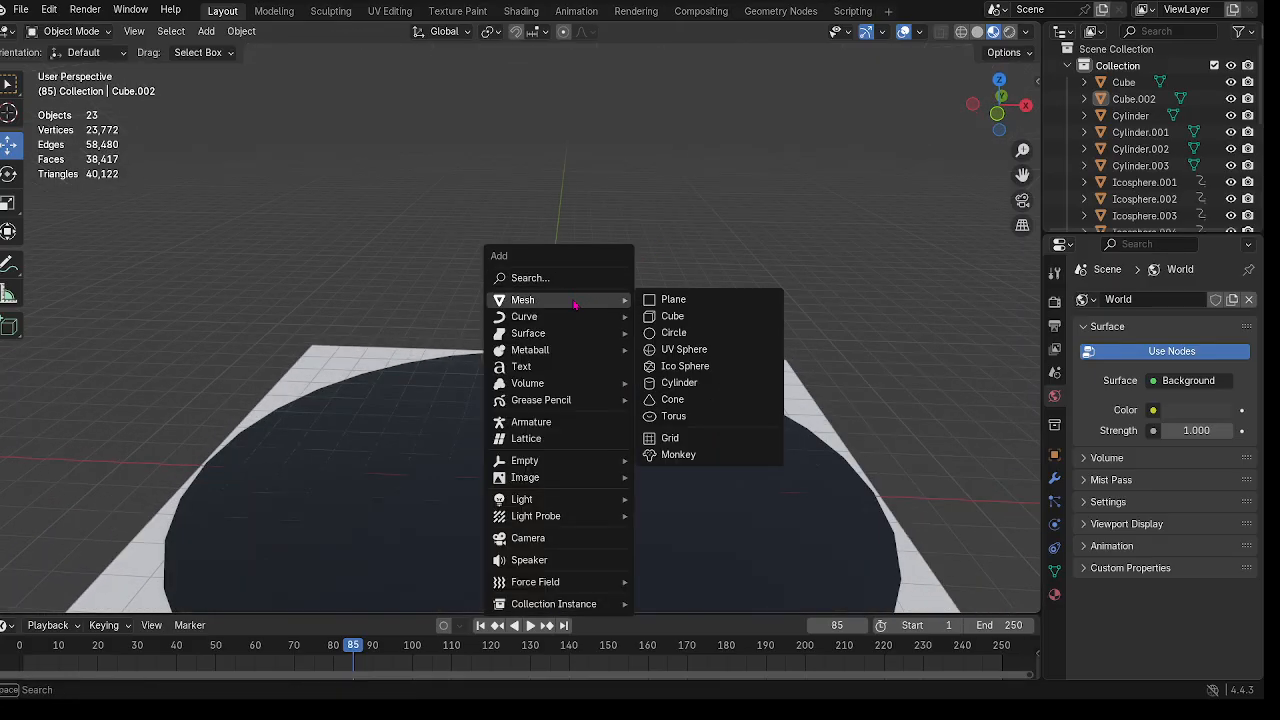
left_click(672, 318)
scroll(661, 326, "down", 2)
middle_click_drag(661, 326, 655, 331)
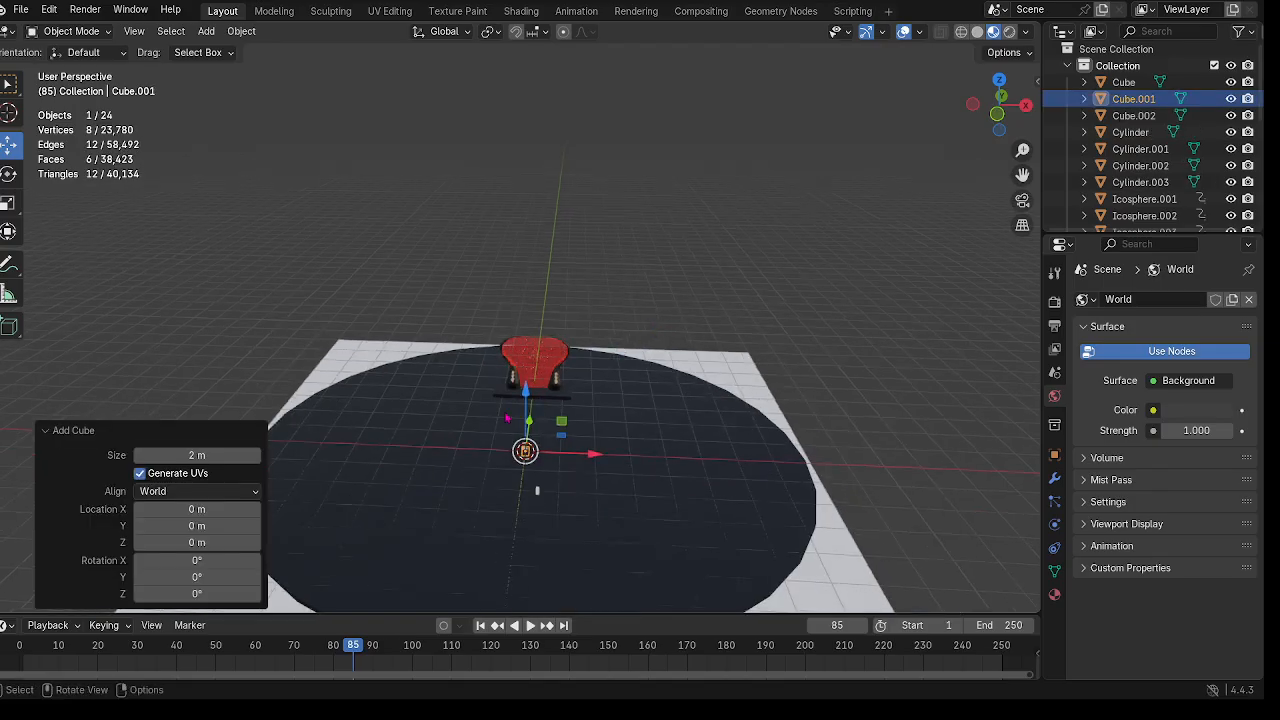
Step: Raise the new cube well above the floor and enlarge it uniformly by about 5.05 and again by about 2.64
left_click_drag(527, 393, 508, 231)
key("s")
left_click(919, 294)
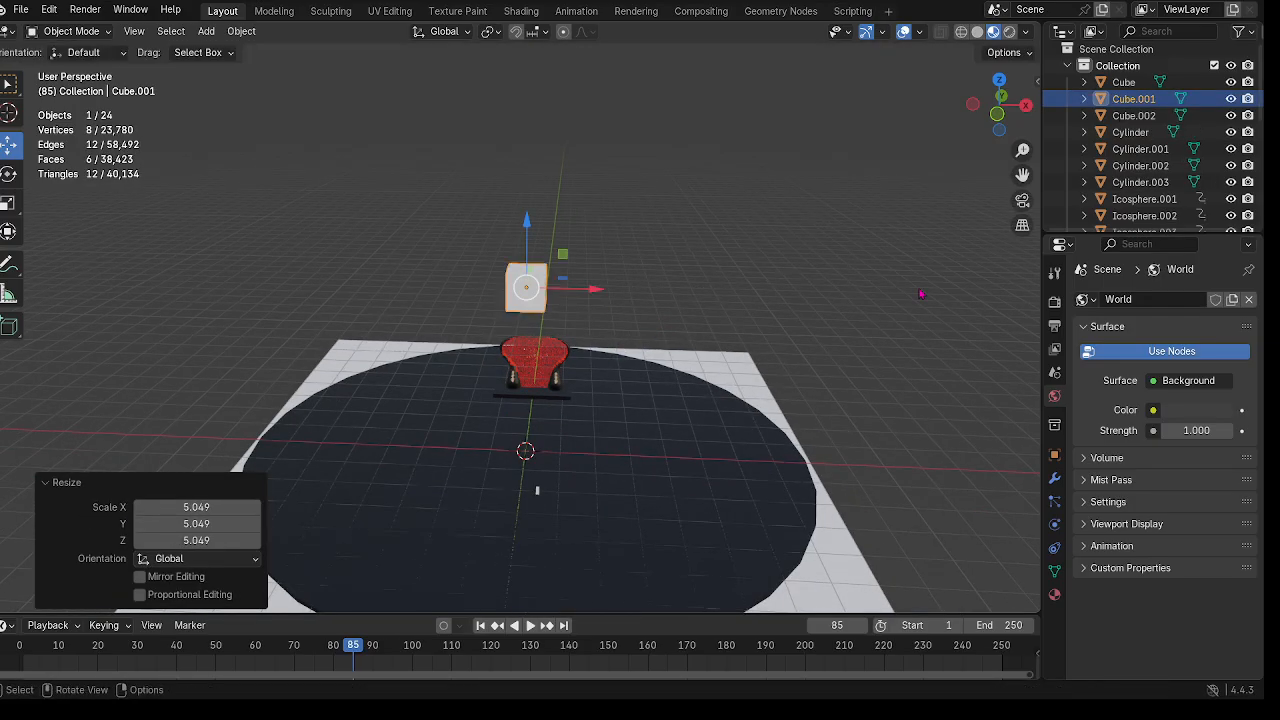
key("s")
left_click(714, 322)
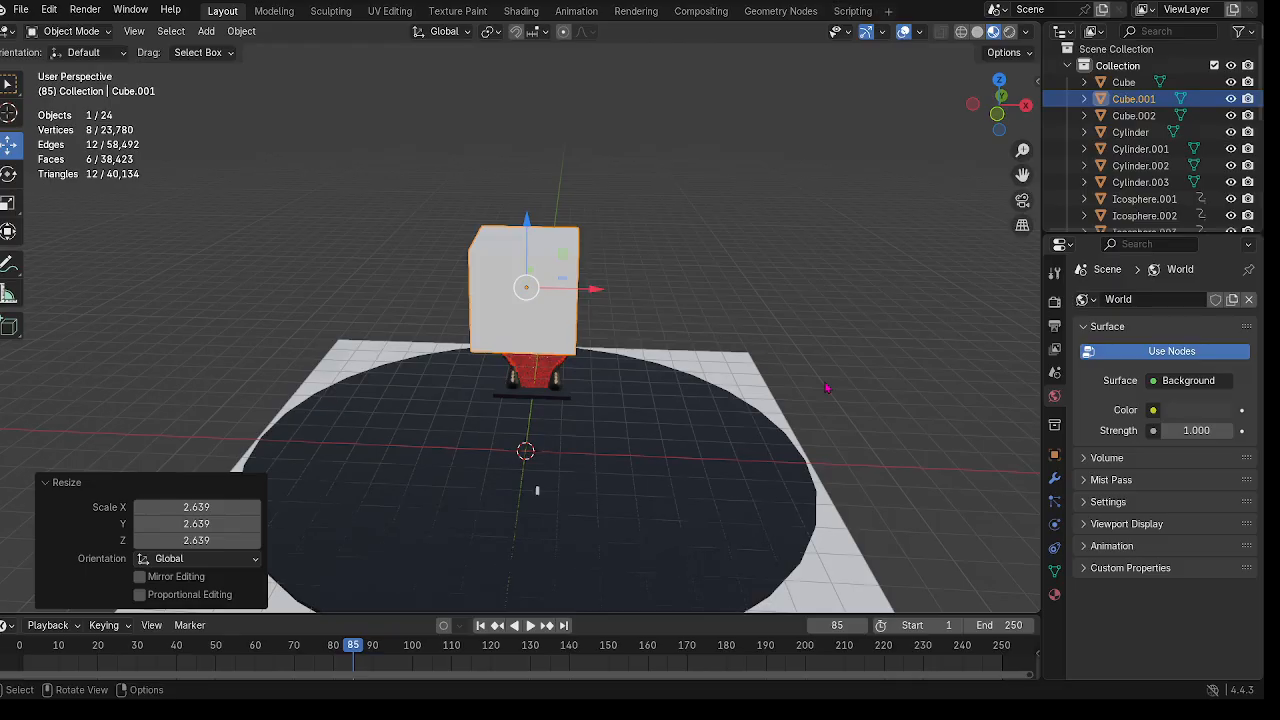
Step: Try the existing Material.002 on the large cube and remove it from the material slots again
left_click(1054, 594)
left_click(1087, 369)
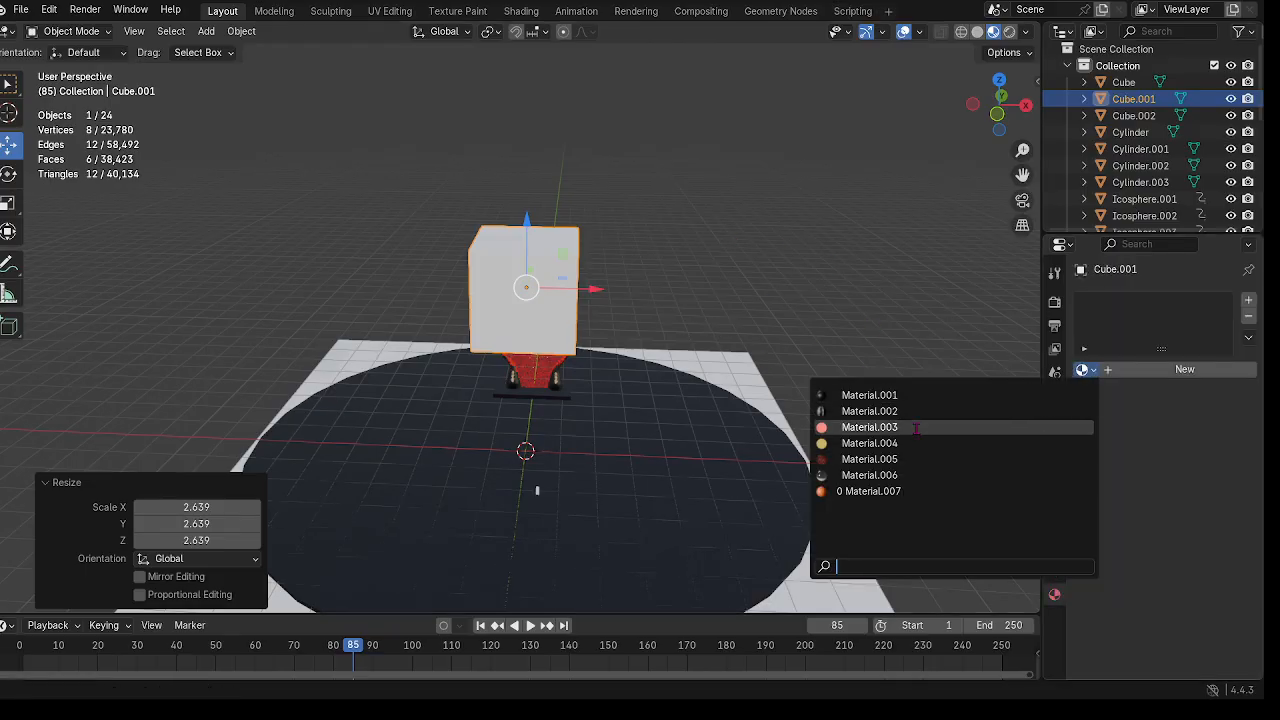
left_click(880, 412)
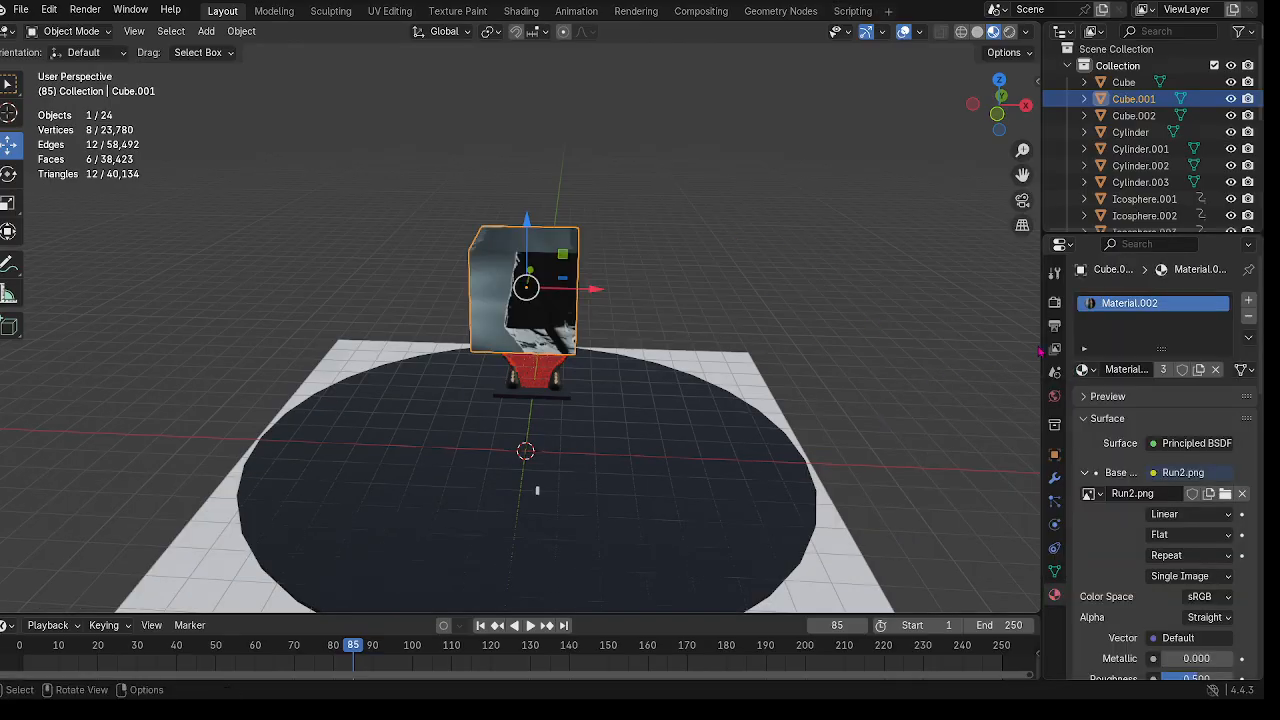
left_click(1245, 317)
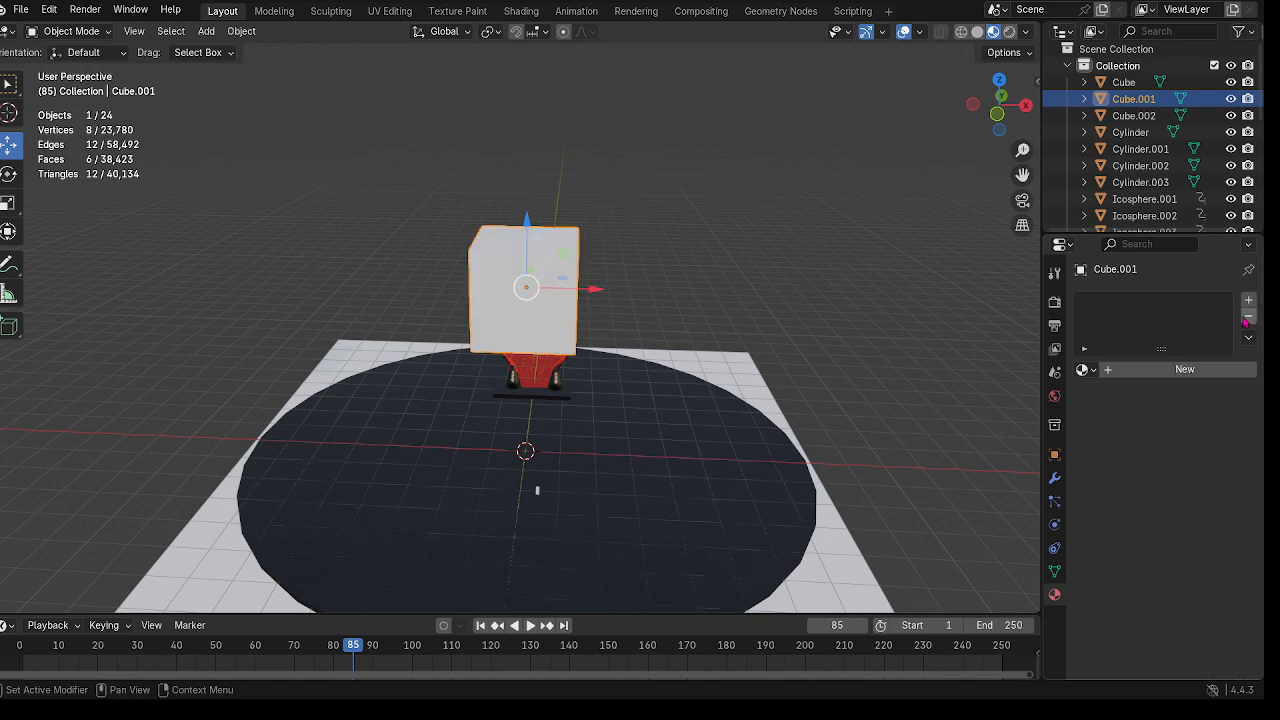
left_click(1085, 369)
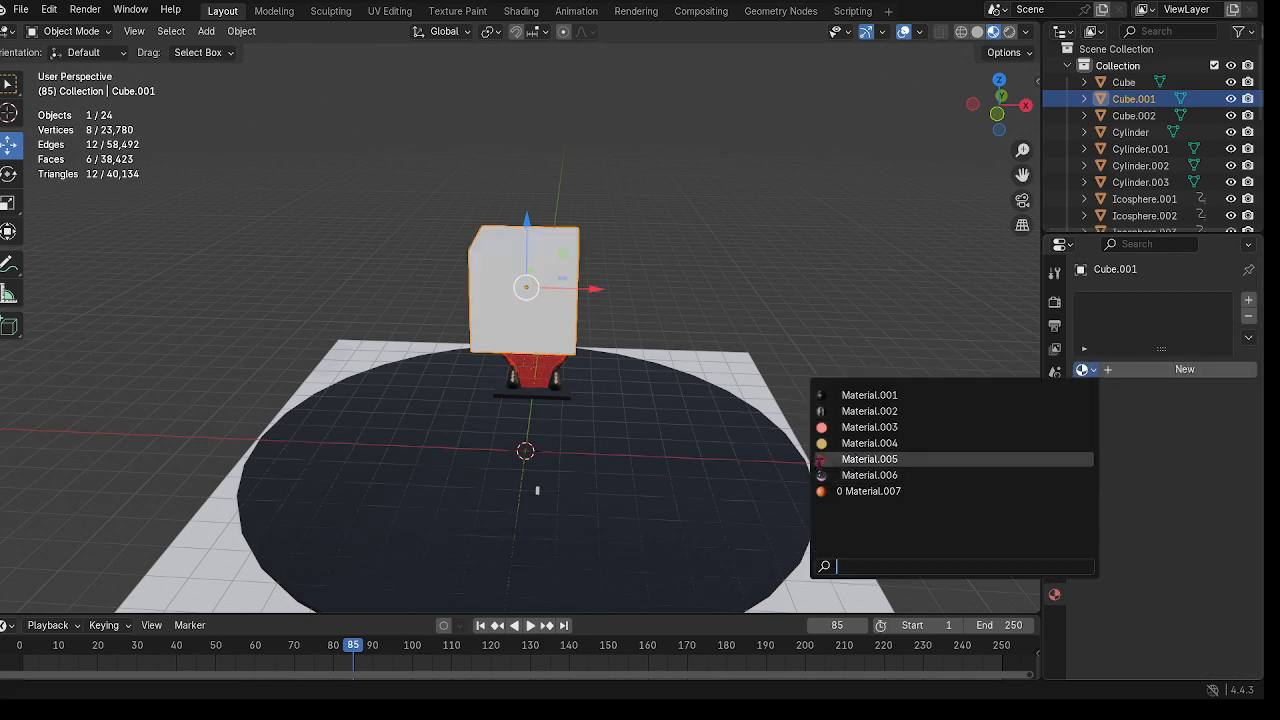
left_click(846, 410)
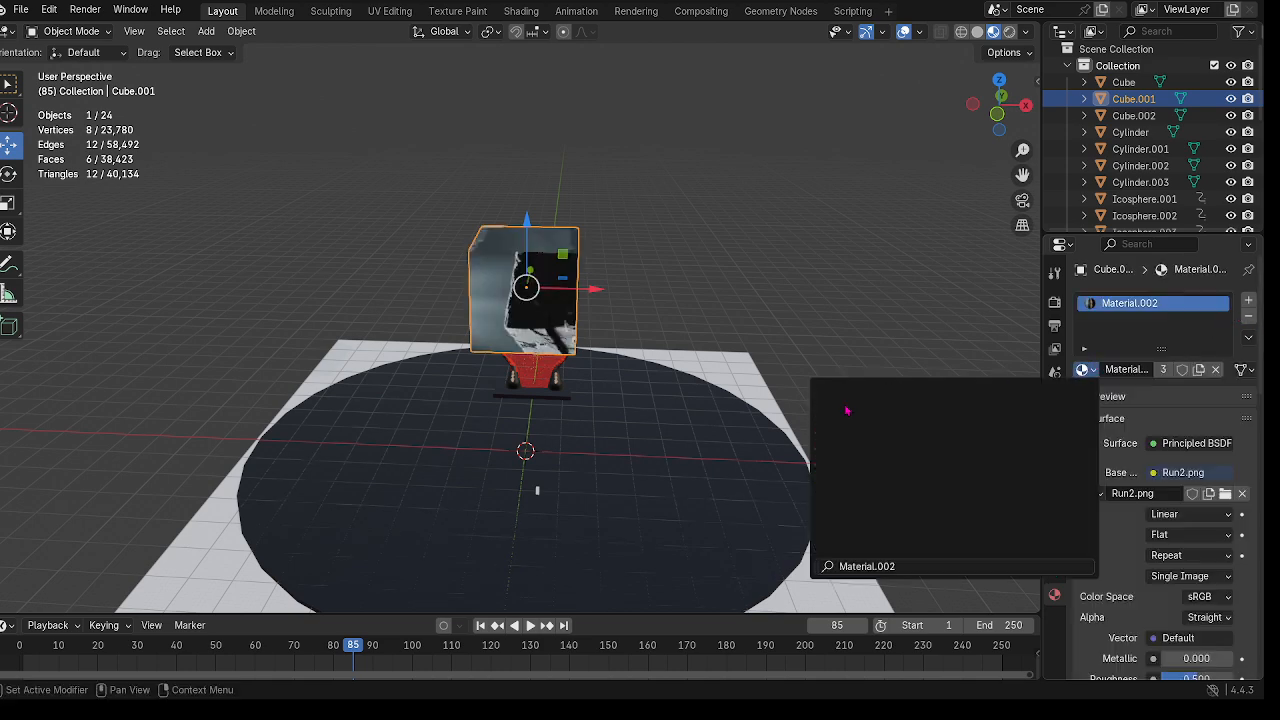
left_click(1248, 317)
left_click(1083, 369)
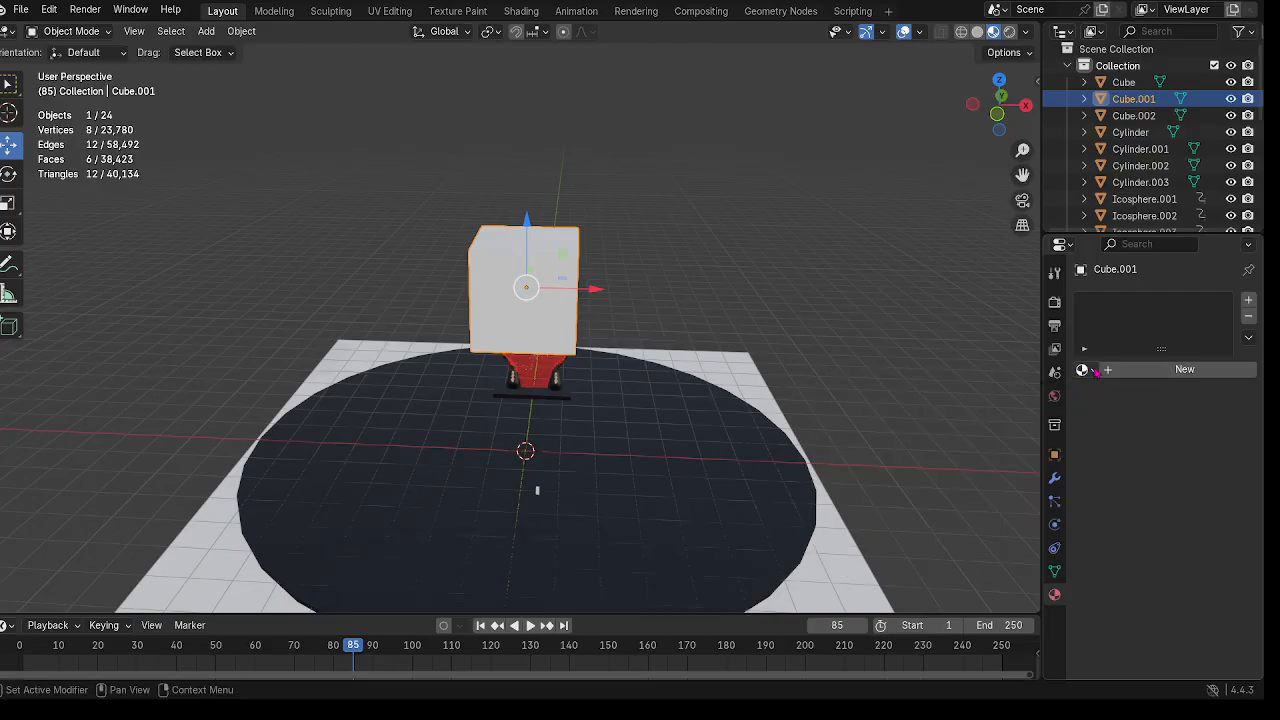
Step: Create a new material on the large cube and use an Image Texture for its base color
left_click(1110, 372)
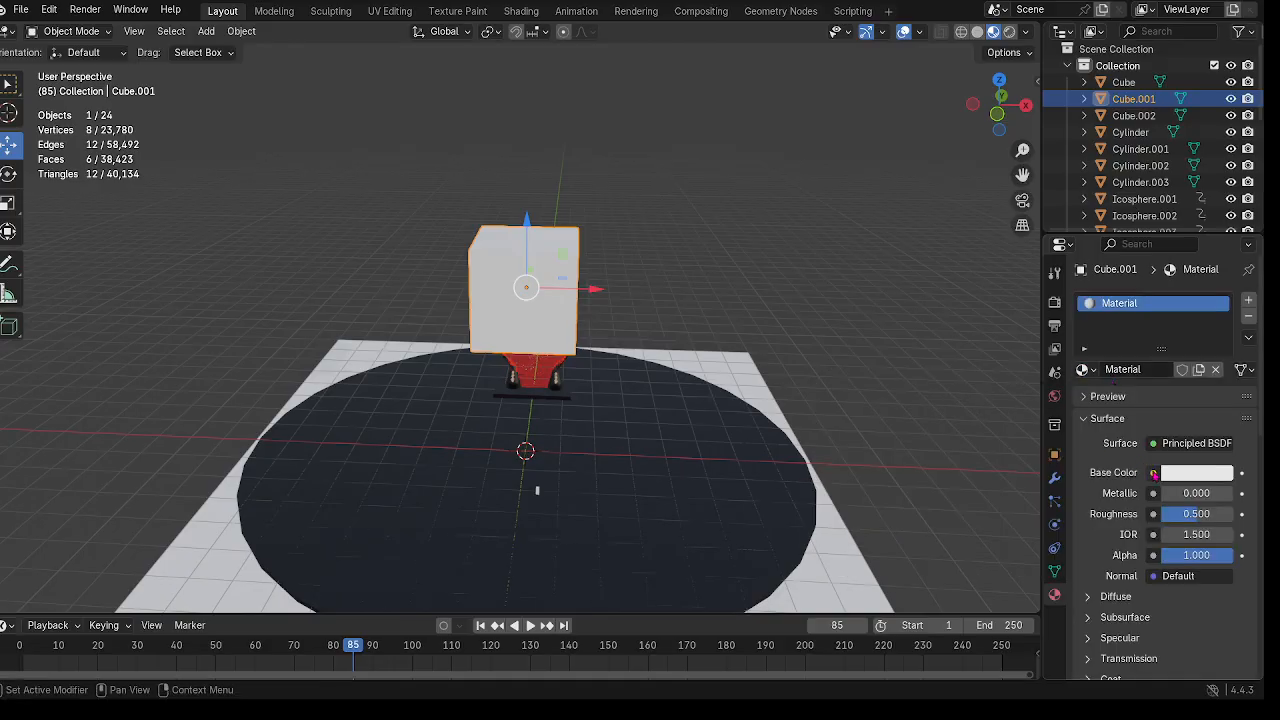
left_click(1154, 473)
left_click(752, 330)
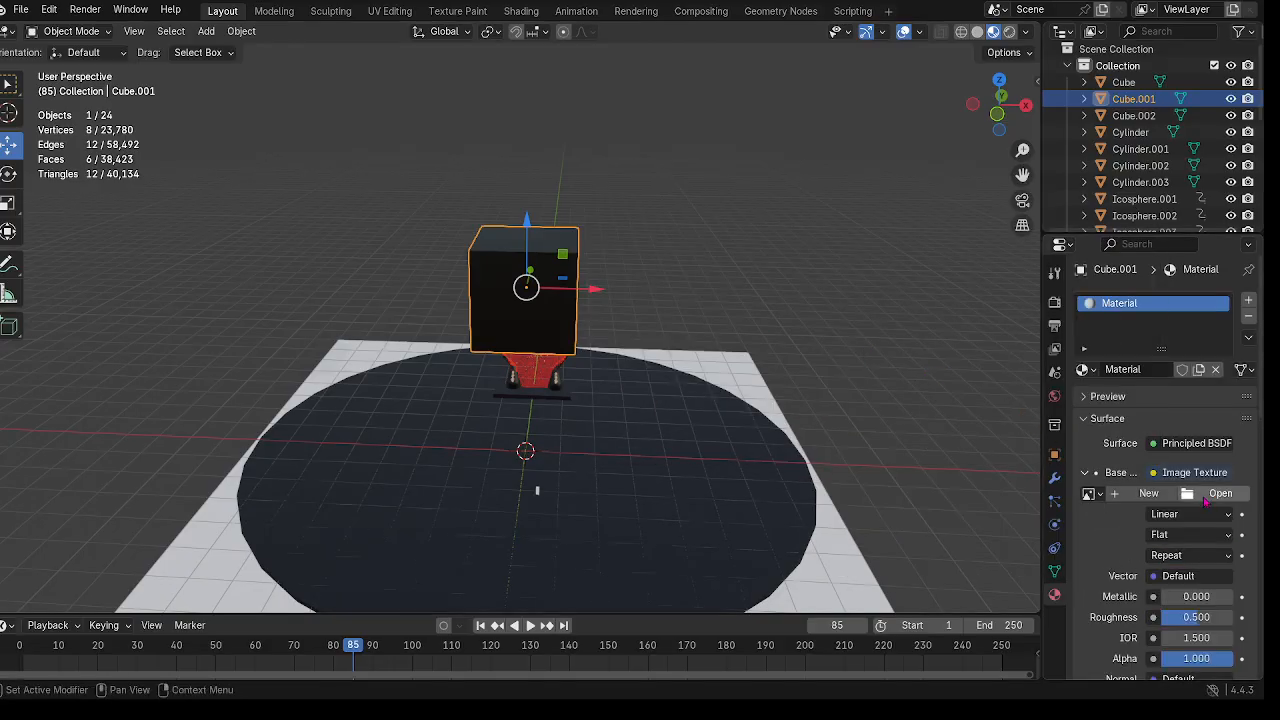
Step: Load Wall.png from the BUILDITFORWARD folder as the cube's base color texture
left_click(1212, 494)
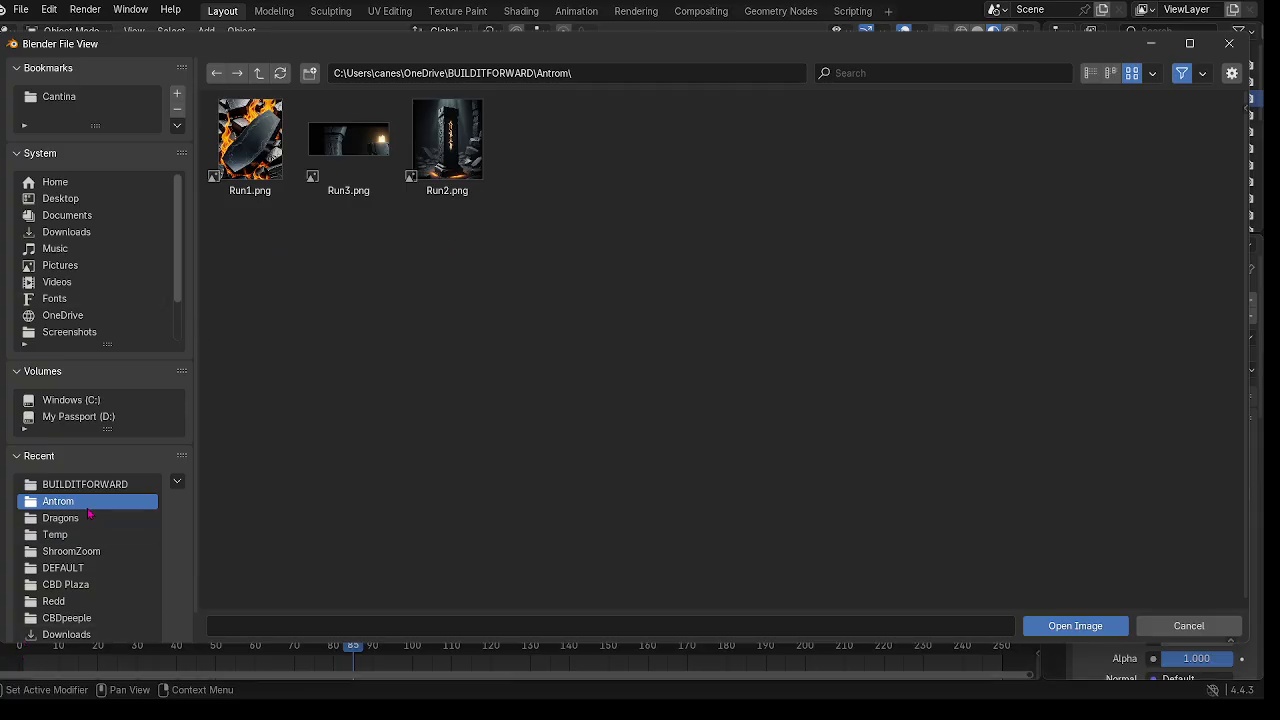
left_click(85, 484)
scroll(868, 450, "down", 5)
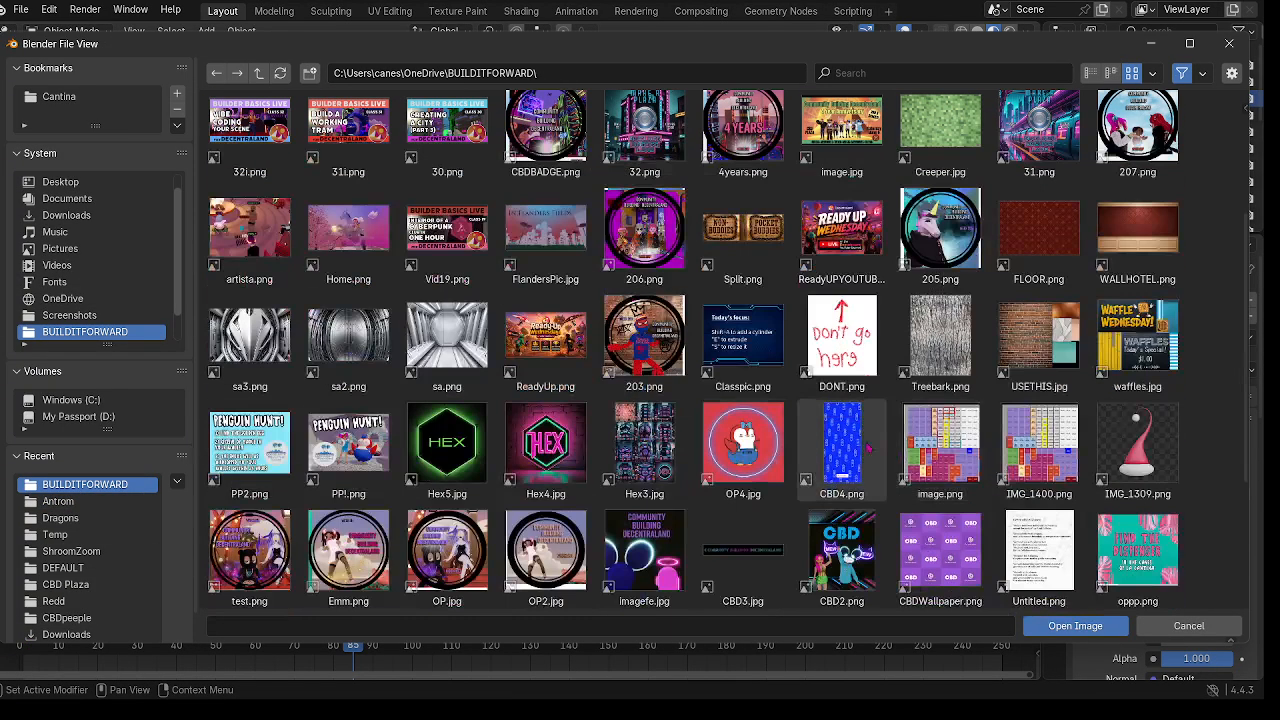
scroll(650, 450, "down", 4)
left_click(447, 540)
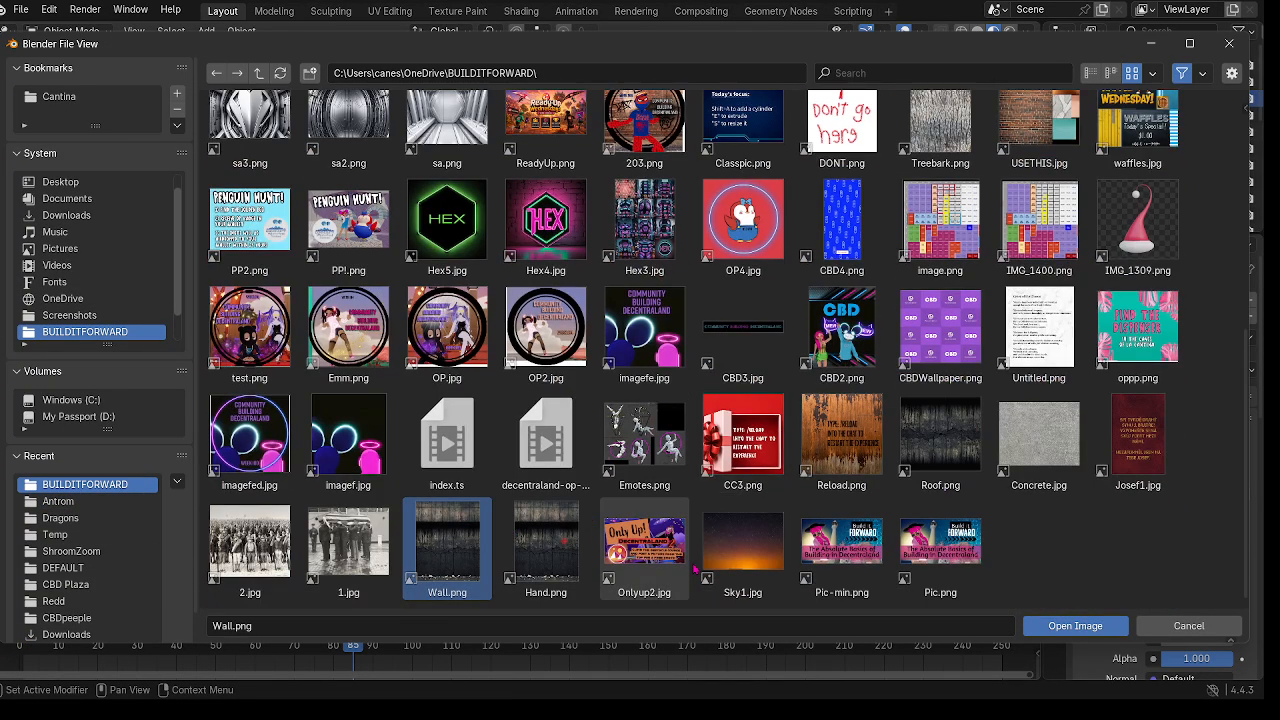
left_click(1066, 625)
scroll(405, 343, "up", 4)
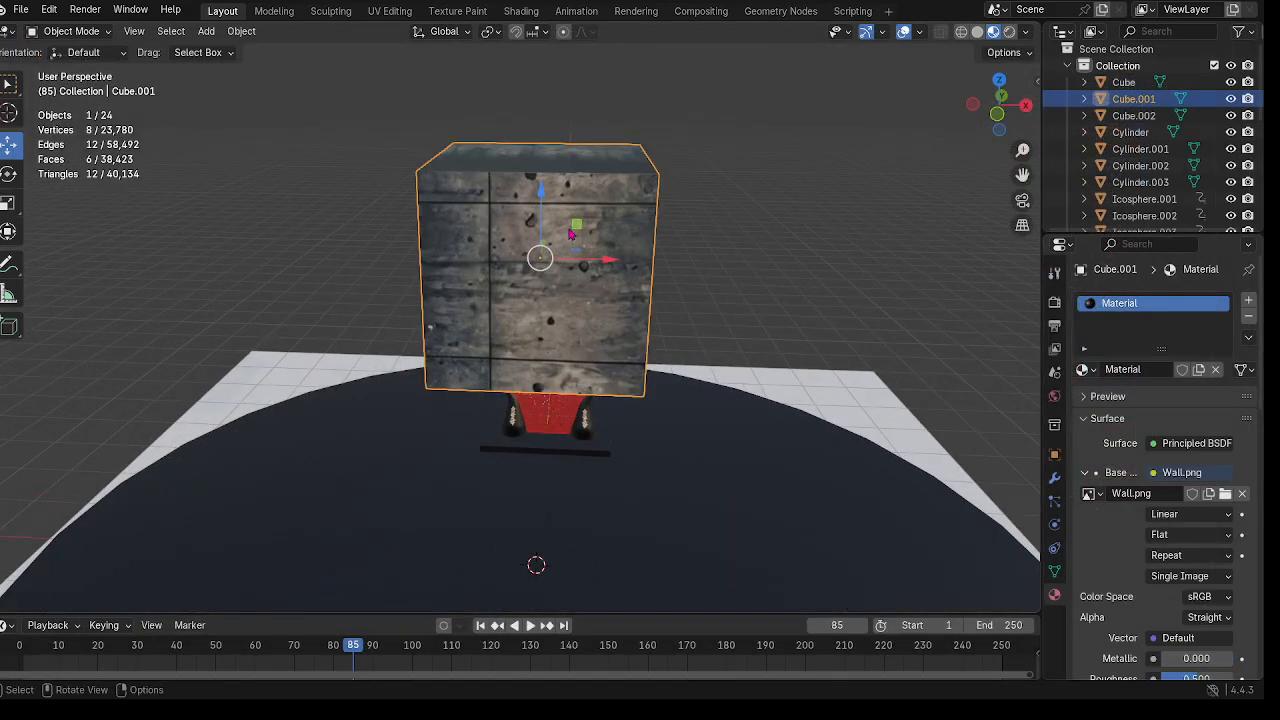
middle_click_drag(518, 193, 440, 220)
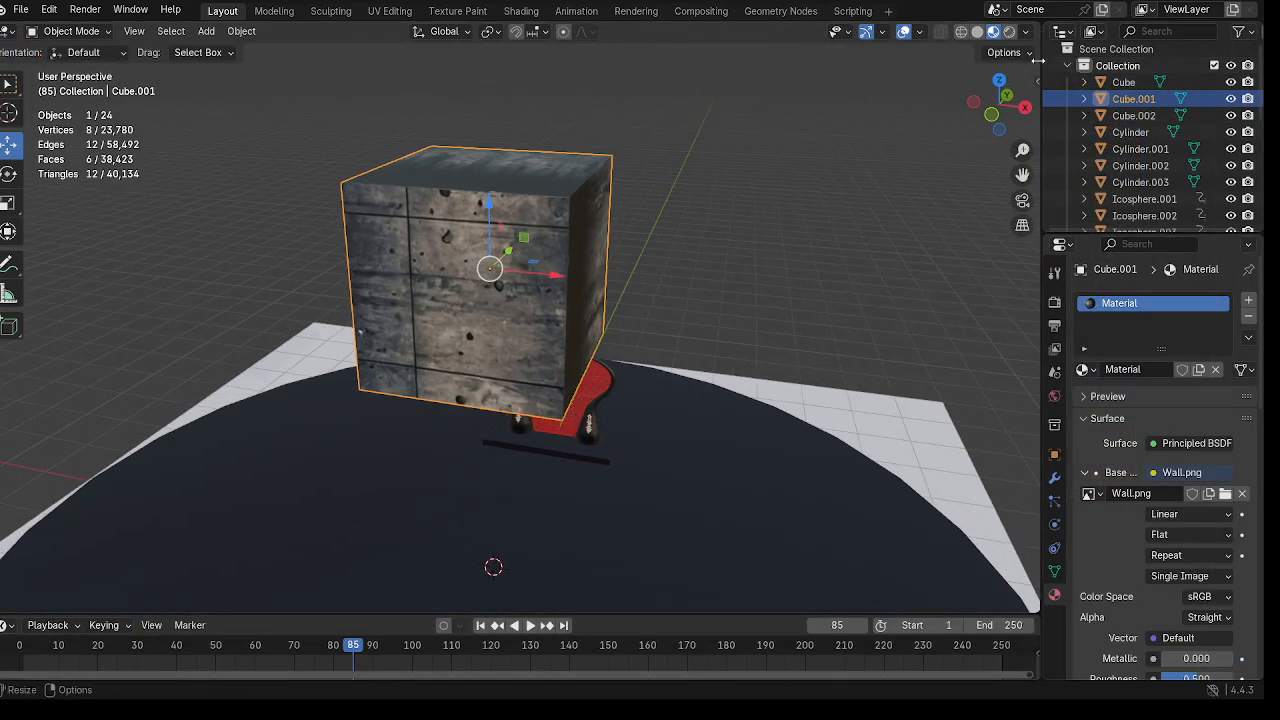
Step: Enter Edit Mode on the textured cube and select its side face toward positive X
left_click(62, 36)
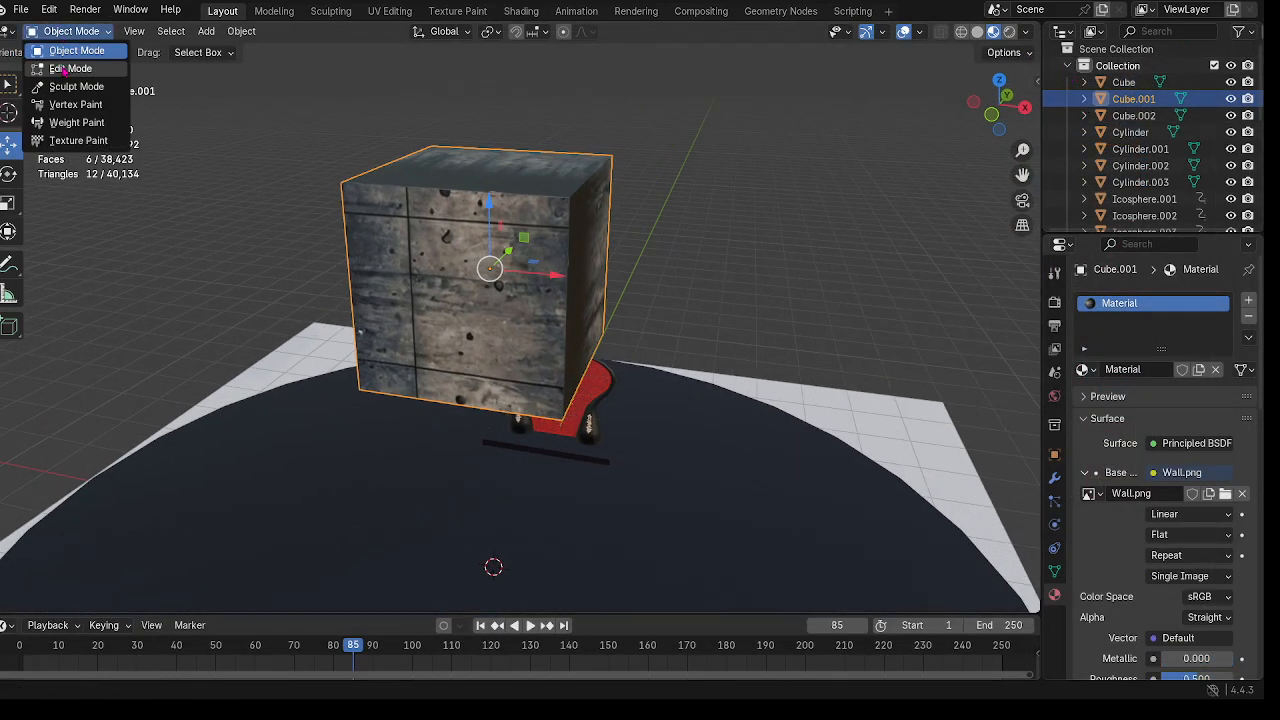
left_click(70, 69)
middle_click_drag(520, 250, 547, 238)
left_click(547, 238)
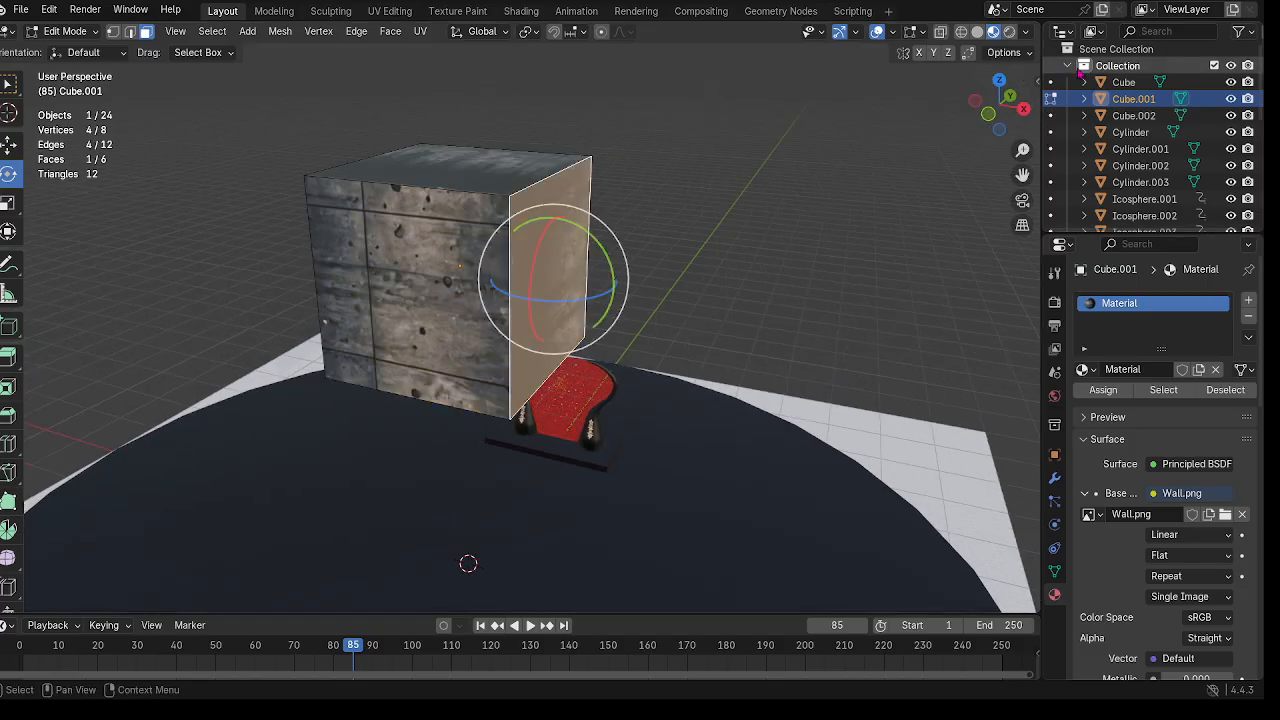
left_click(1004, 52)
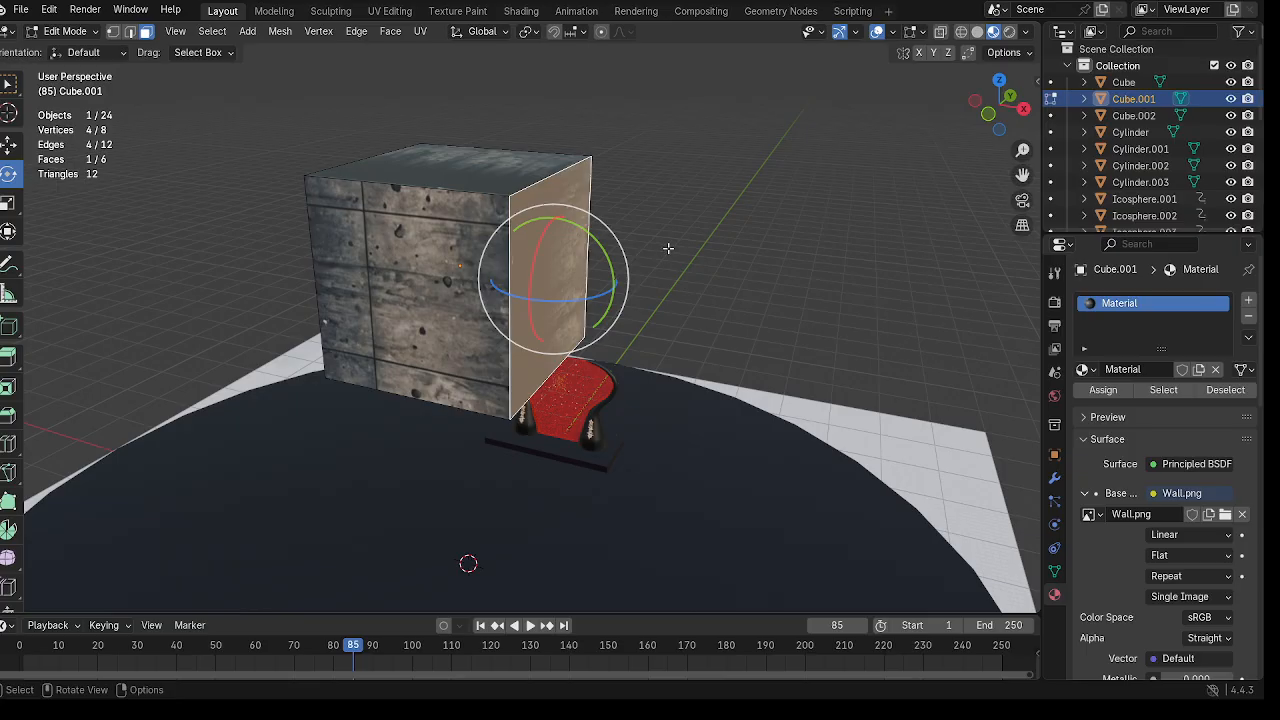
Step: Try to widen the cube by scaling only the selected side face about 2.1 along X
scroll(672, 246, "down", 4)
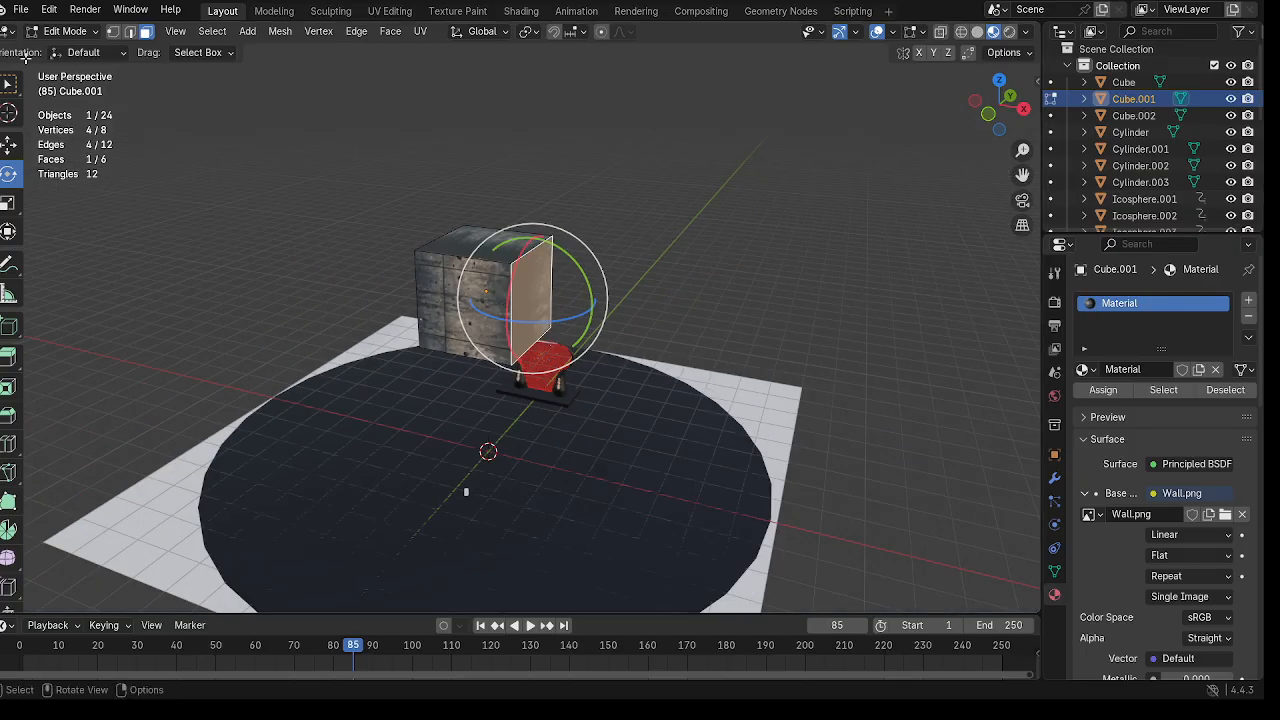
left_click(8, 203)
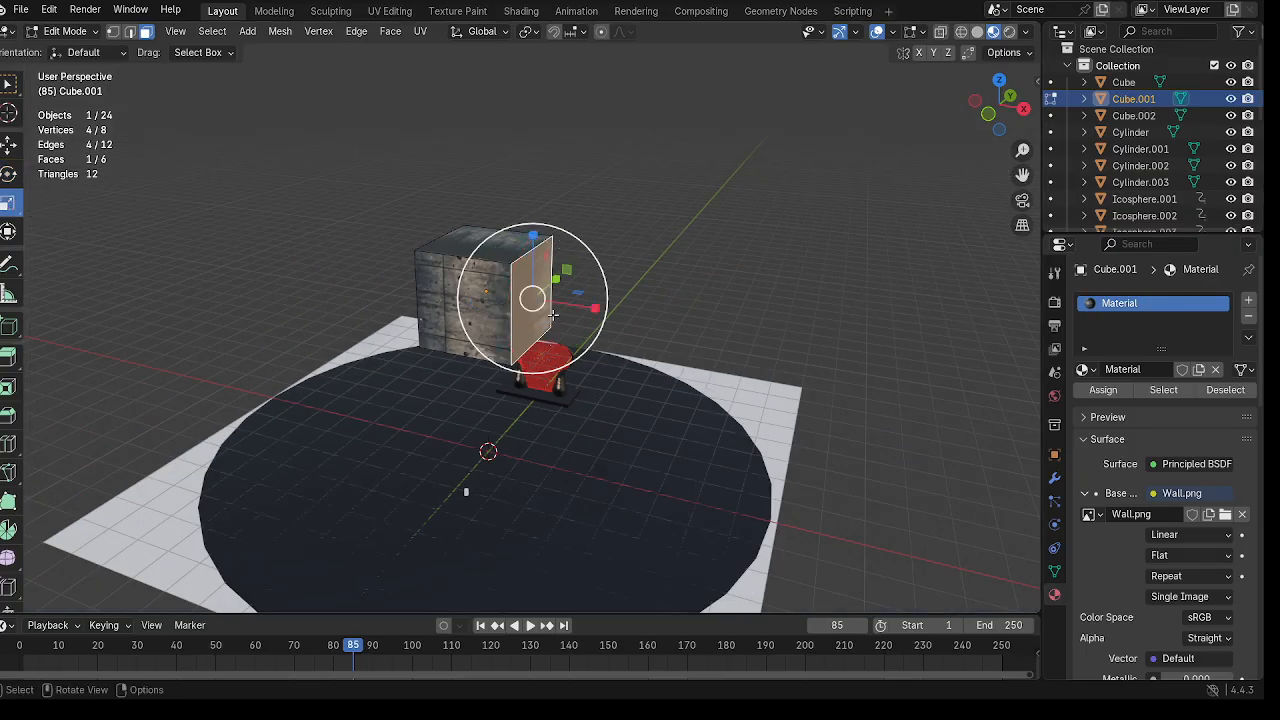
left_click_drag(577, 301, 630, 311)
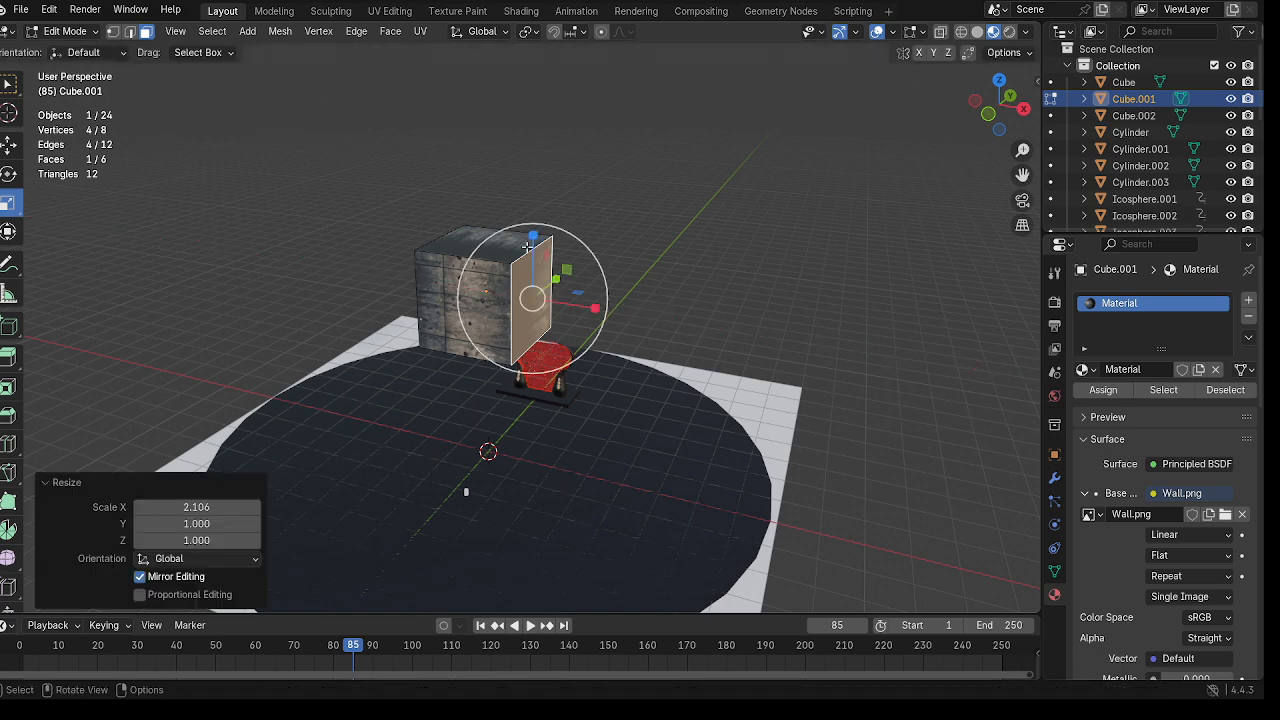
Step: Return to Object Mode and stretch the whole textured cube by about 1.71 along X
left_click(84, 36)
left_click(60, 46)
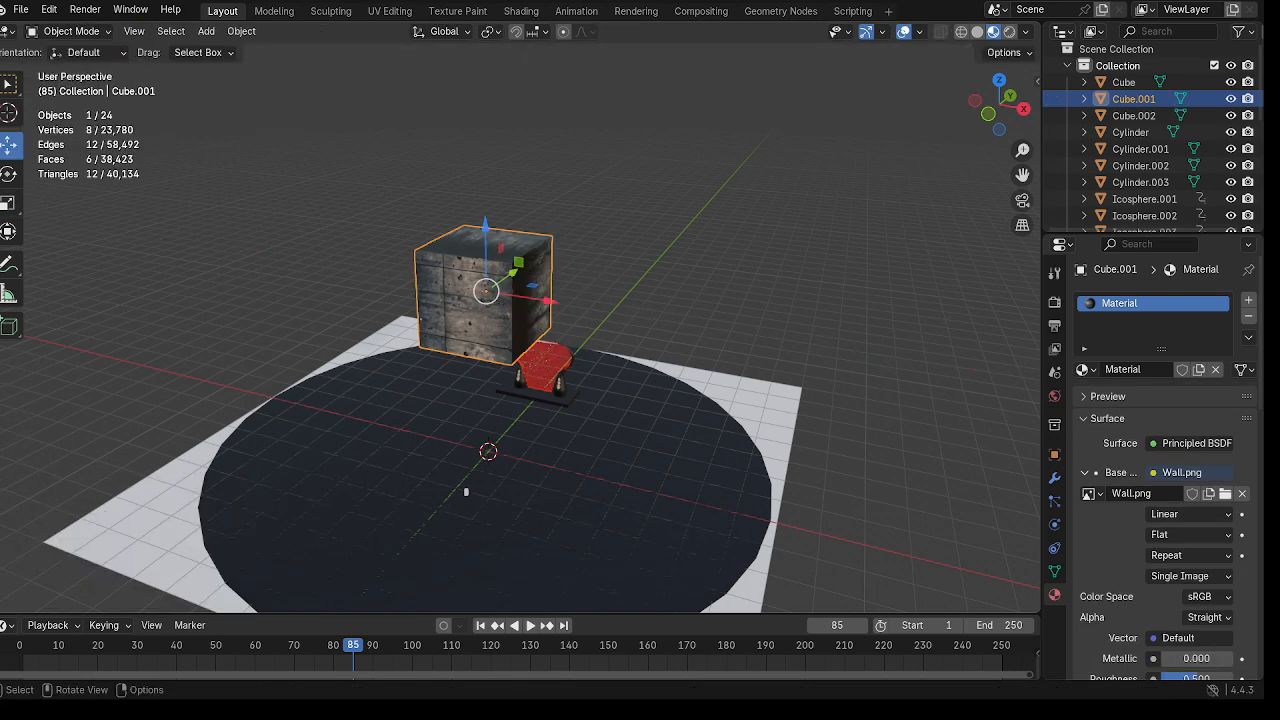
left_click(8, 203)
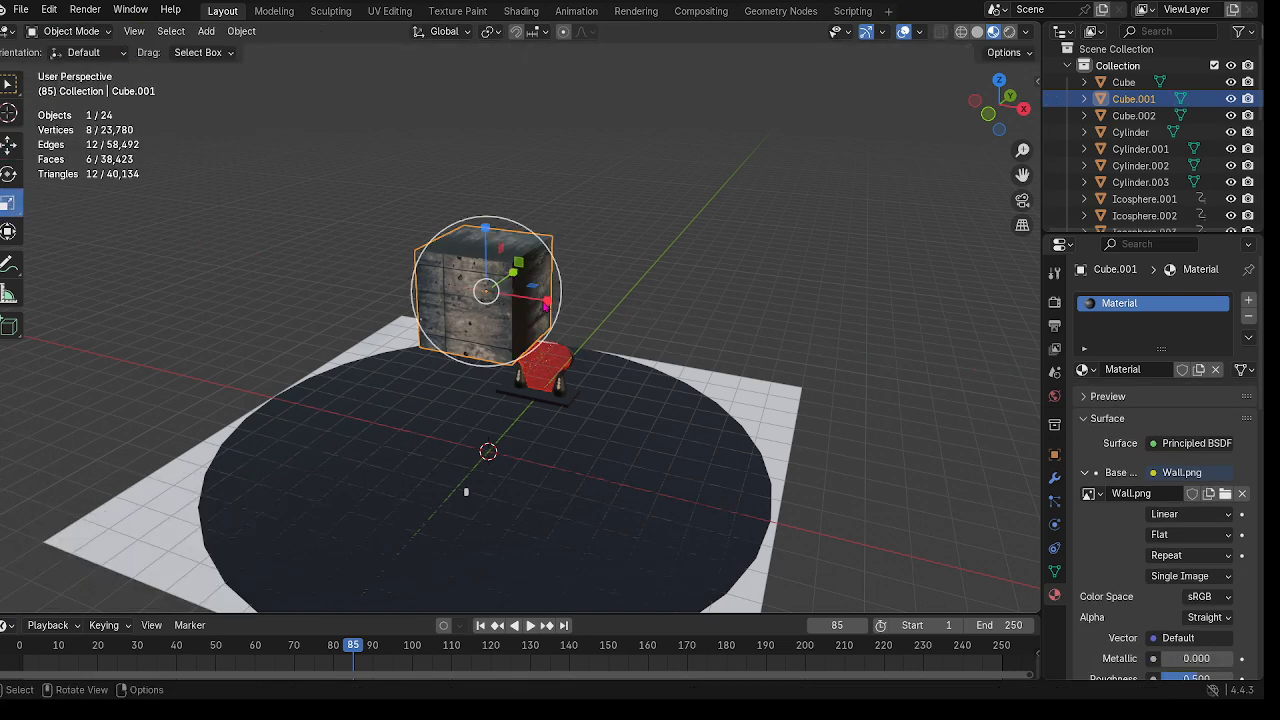
left_click_drag(547, 301, 590, 304)
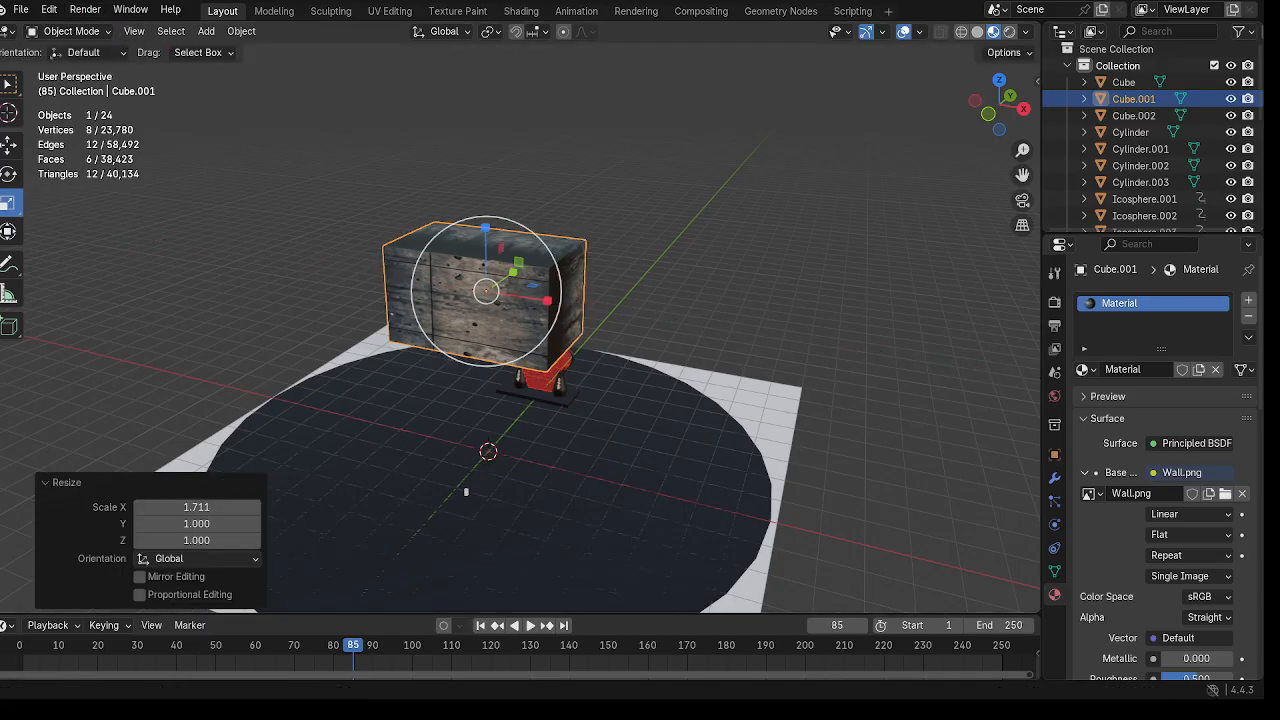
Step: In Edit Mode, extrude the cube's side face toward positive X by about 4.58 m and scale it to about 0.84
left_click(60, 32)
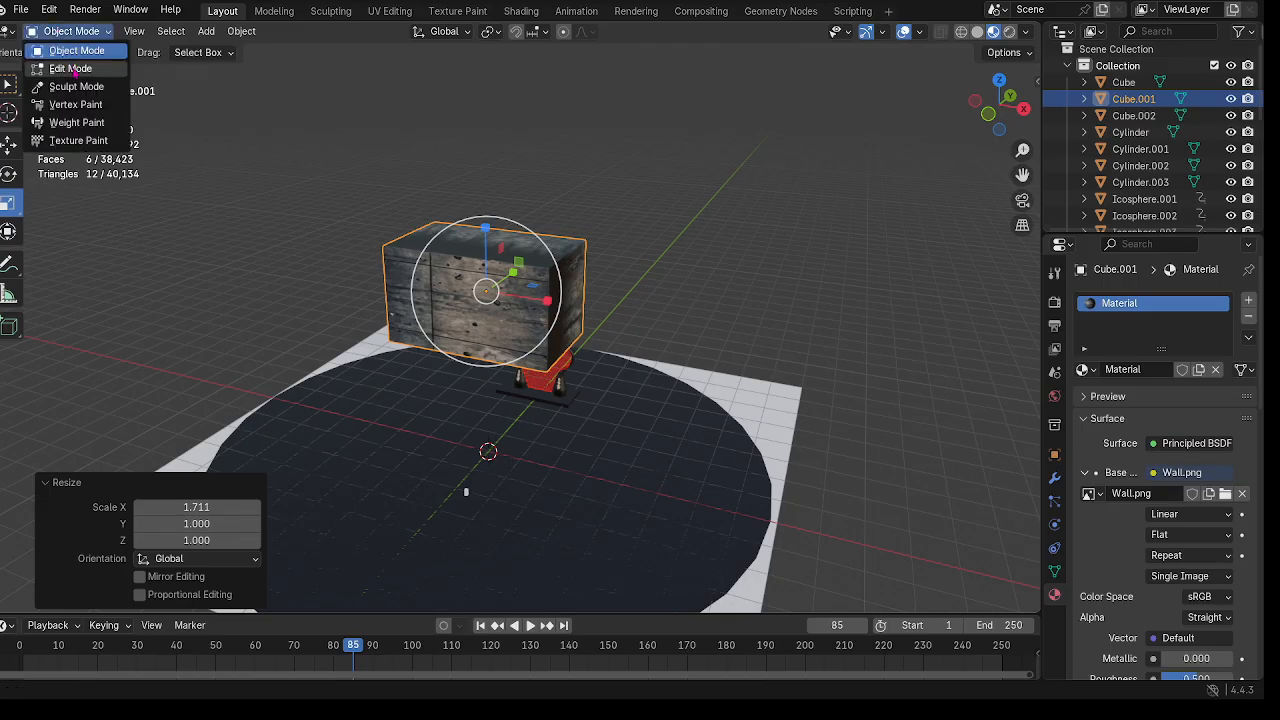
left_click(75, 70)
middle_click_drag(430, 242, 408, 236)
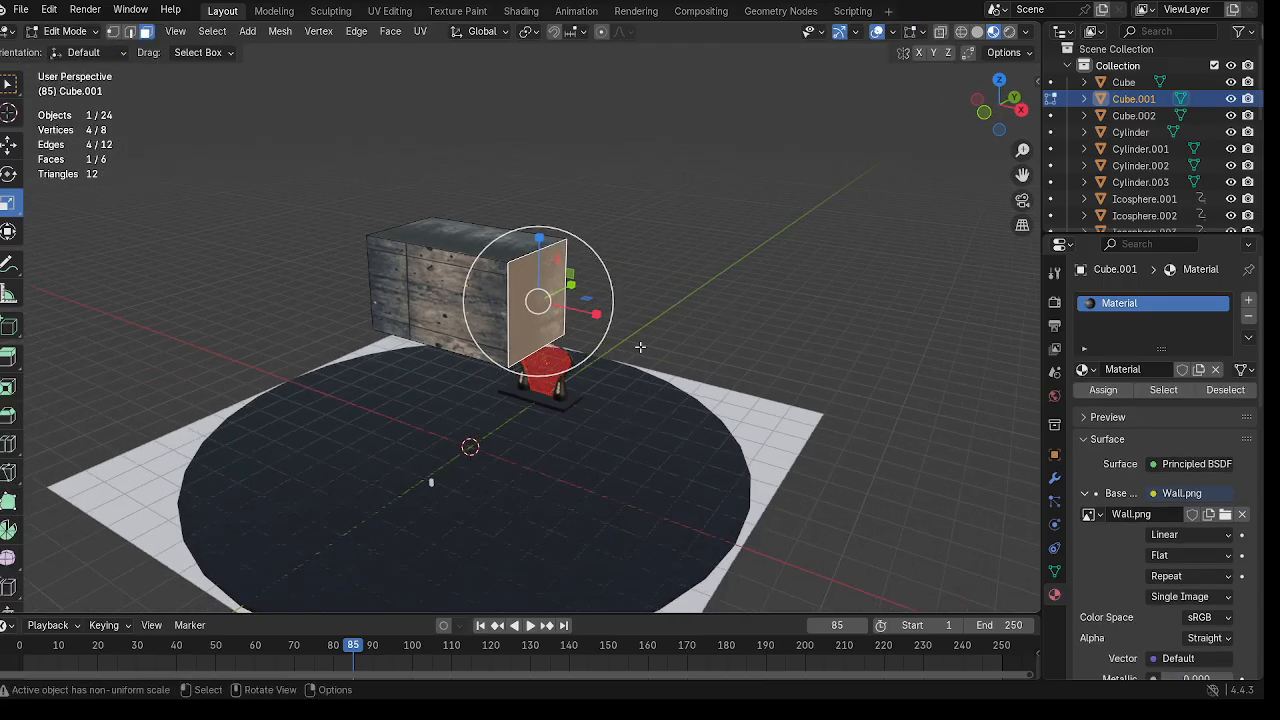
key("e")
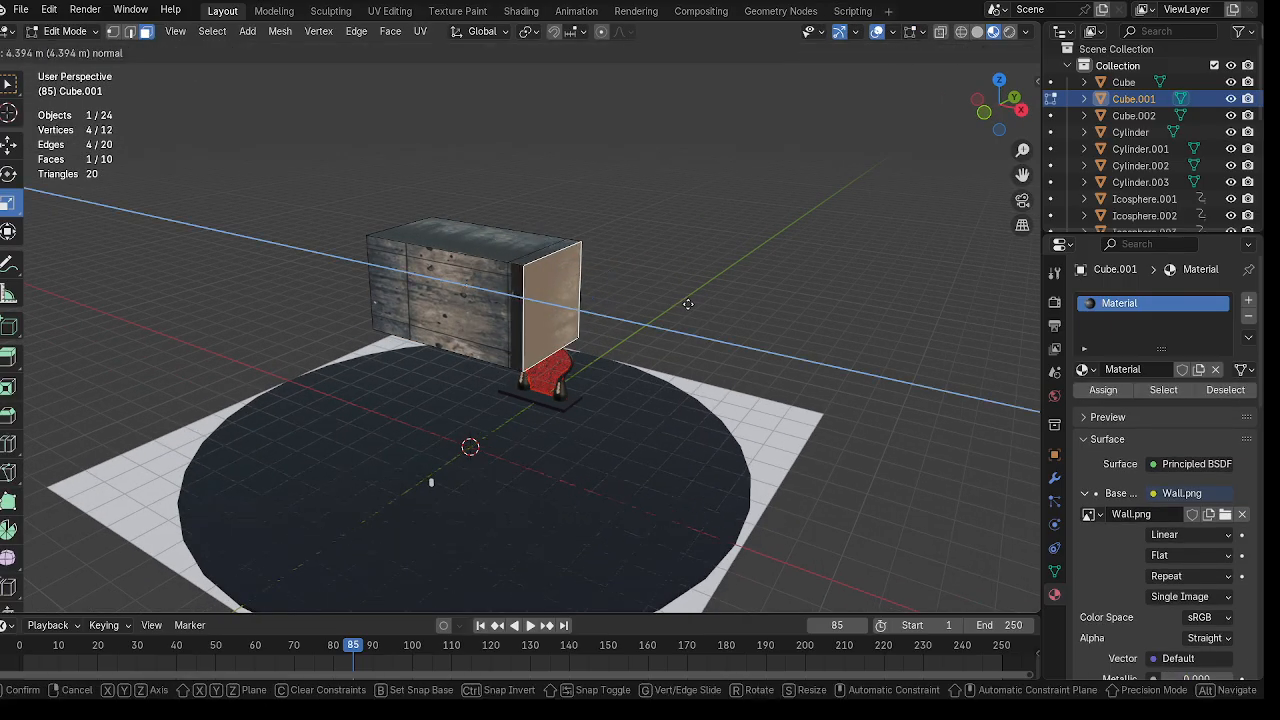
left_click(676, 300)
key("s")
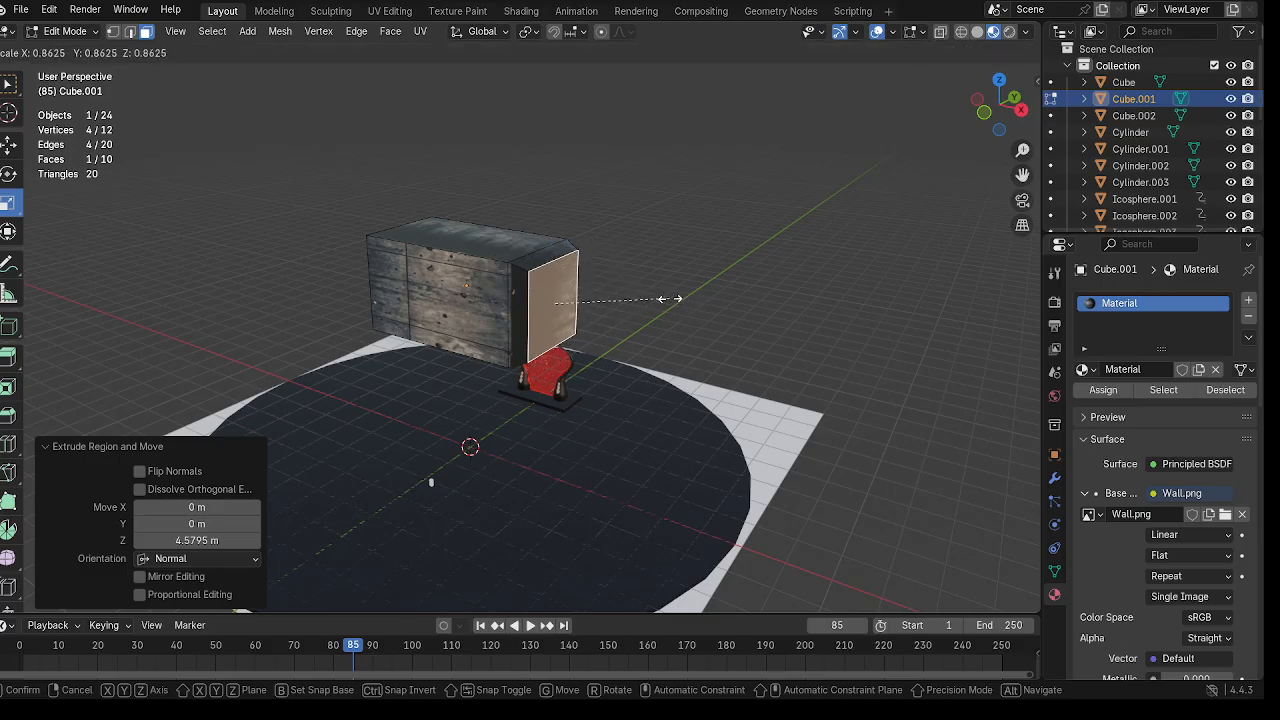
left_click(660, 297)
Step: Move the tapered end face about 1.19 m back toward the cube along X
middle_click_drag(686, 300, 303, 134)
left_click(8, 145)
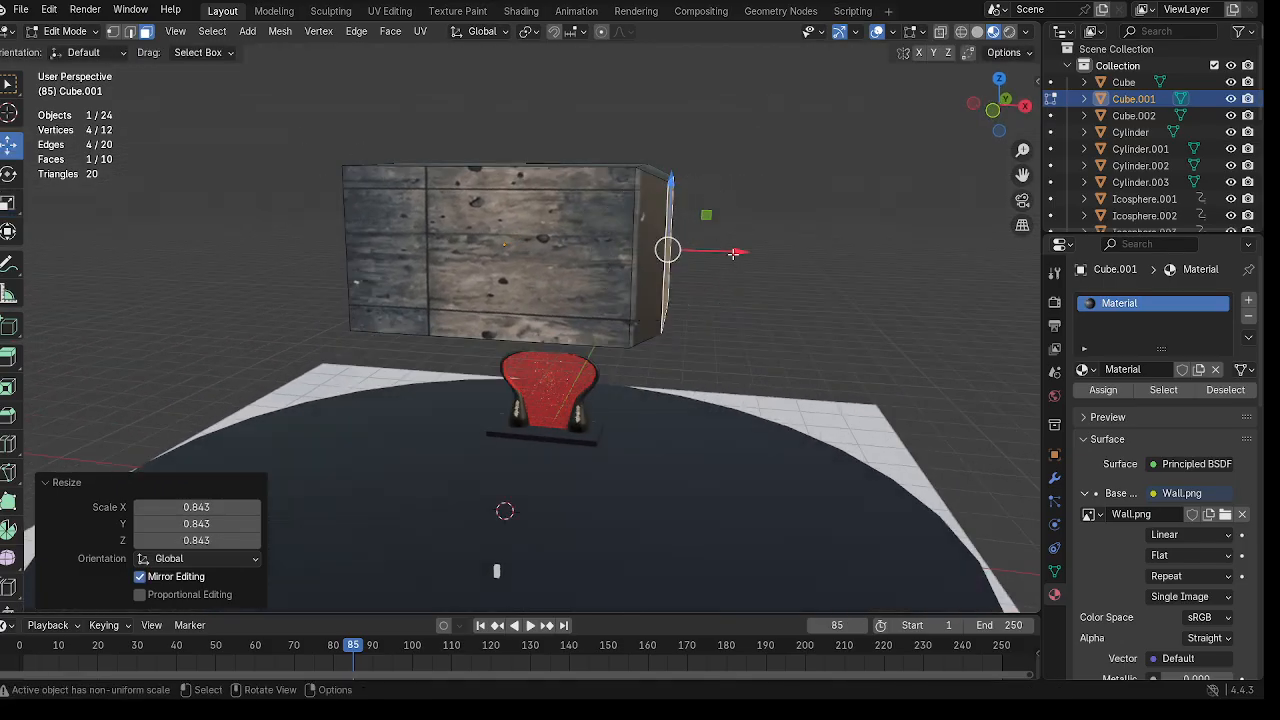
left_click_drag(733, 254, 724, 254)
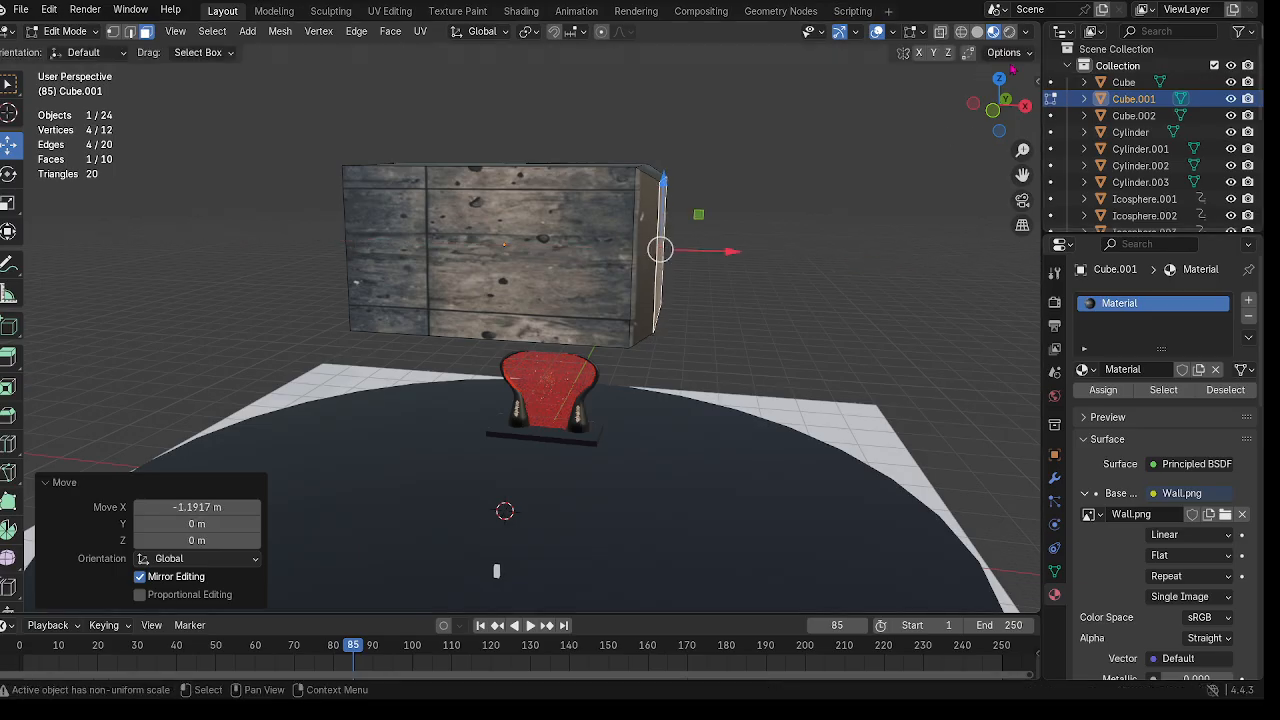
Step: Extrude the same end face by another 3.88 m or so, scaled to about 0.77 and nudged inward along X
key("e")
left_click(745, 251)
key("s")
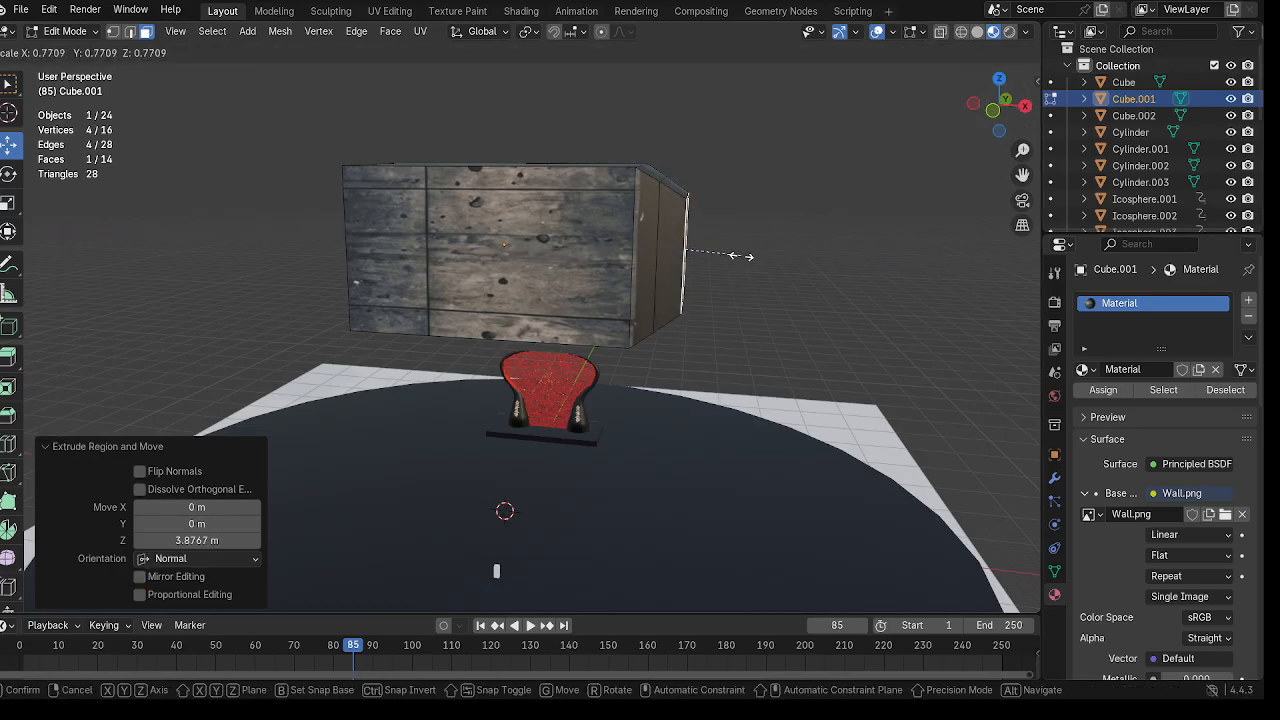
left_click(738, 256)
left_click_drag(736, 254, 723, 251)
Step: Extrude the opposite side face toward negative X by about 2.99 m and scale it to about 0.89
middle_click_drag(723, 251, 815, 248)
left_click(561, 213)
middle_click_drag(561, 213, 580, 230)
key("e")
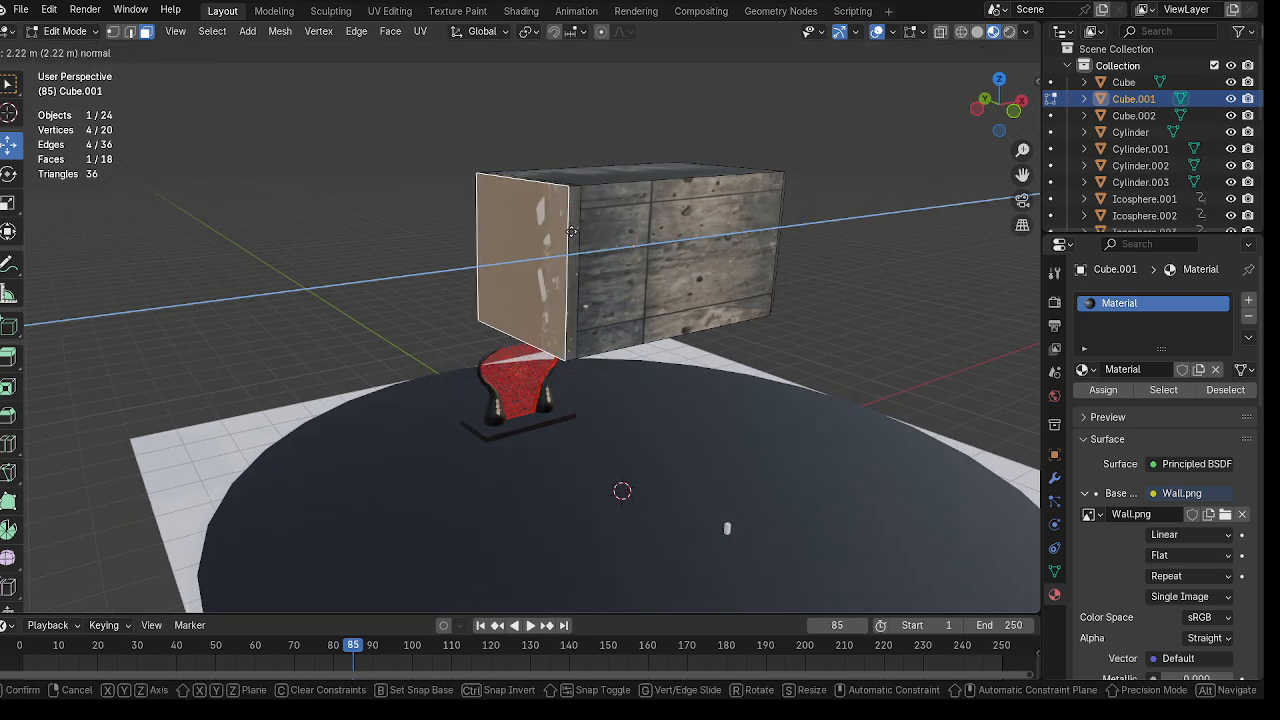
left_click(568, 232)
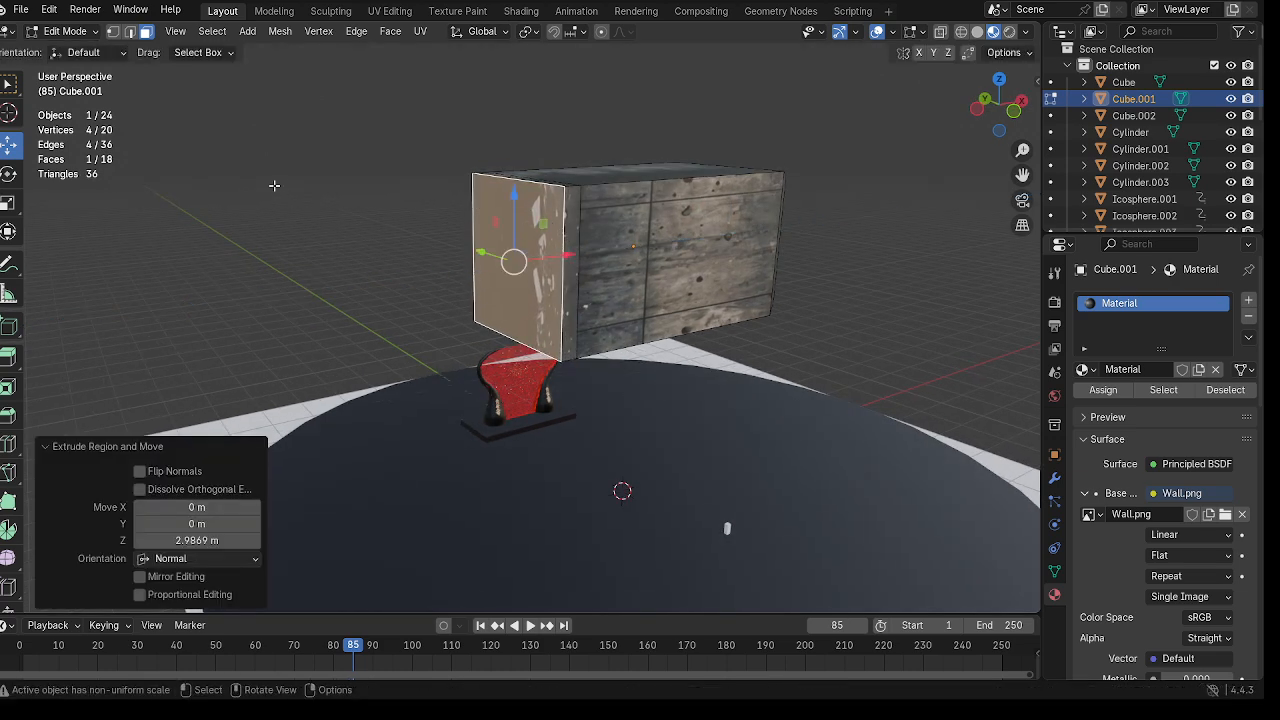
key("s")
left_click(700, 320)
Step: Extrude the negative X end face again by about 3.8 m, scaled to about 0.71 and moved inward about 0.57 m along X
middle_click_drag(700, 320, 591, 303)
key("e")
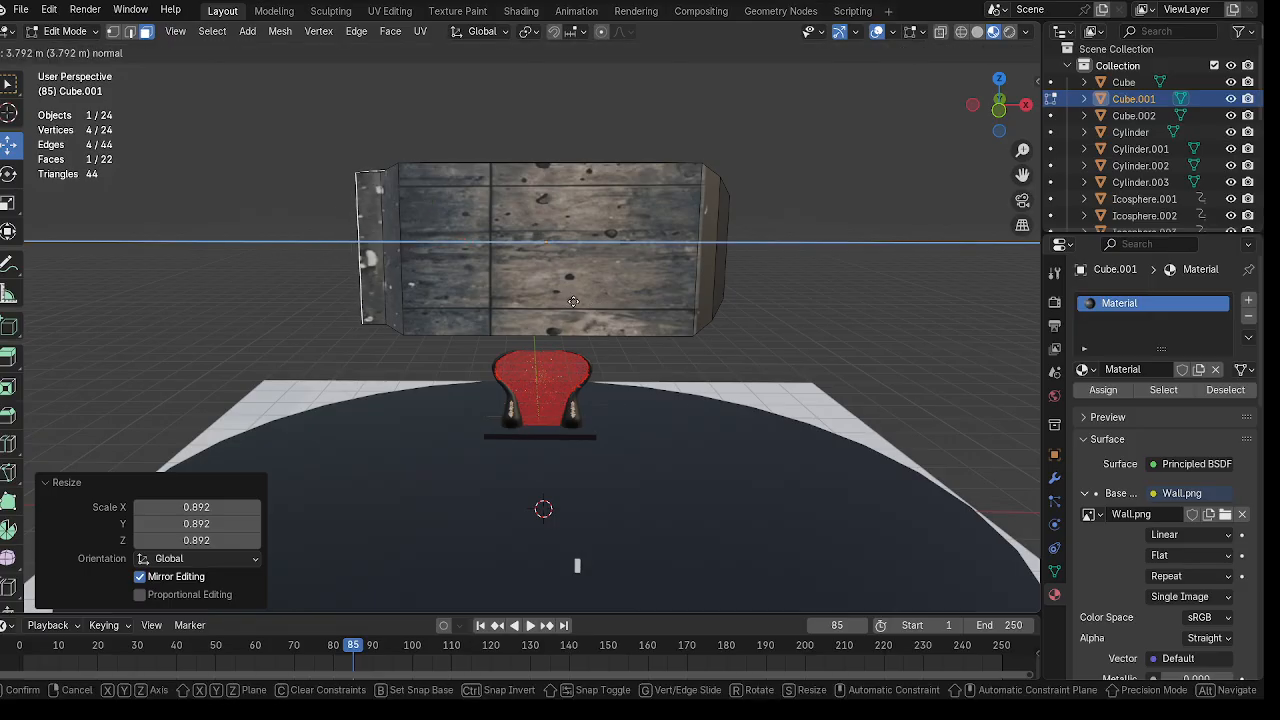
left_click(573, 301)
key("s")
left_click(512, 287)
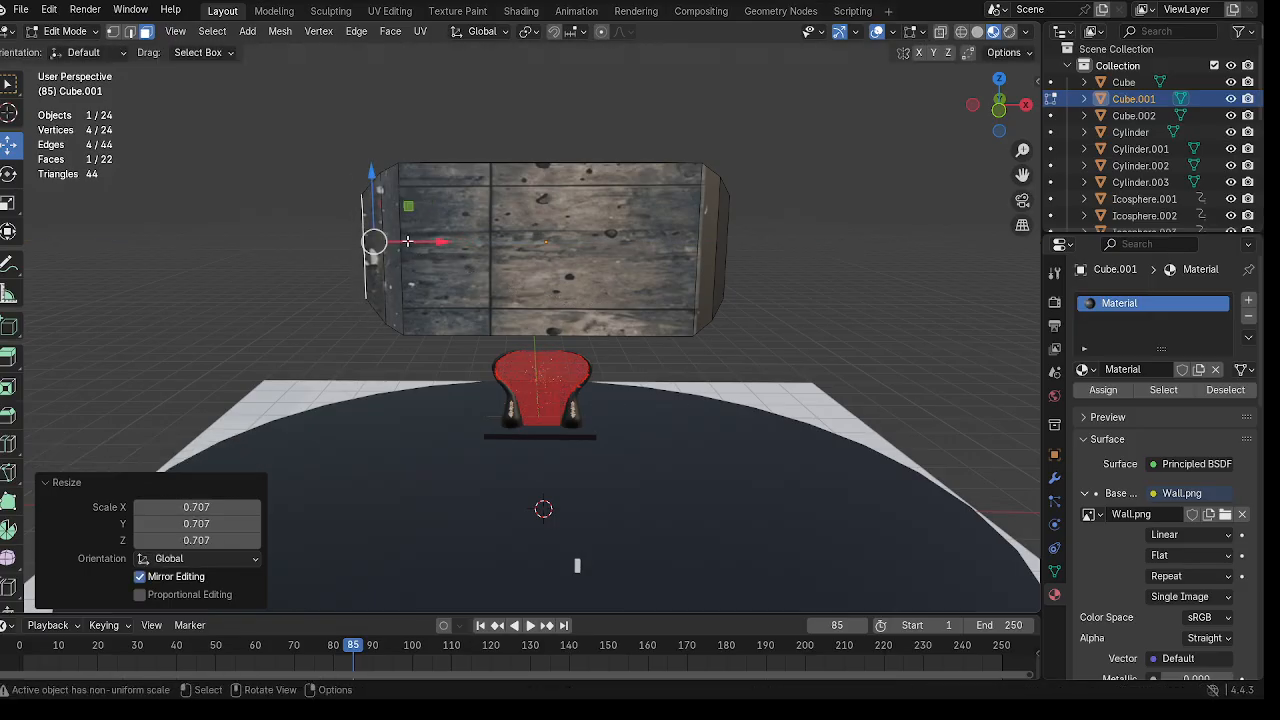
left_click_drag(417, 241, 457, 238)
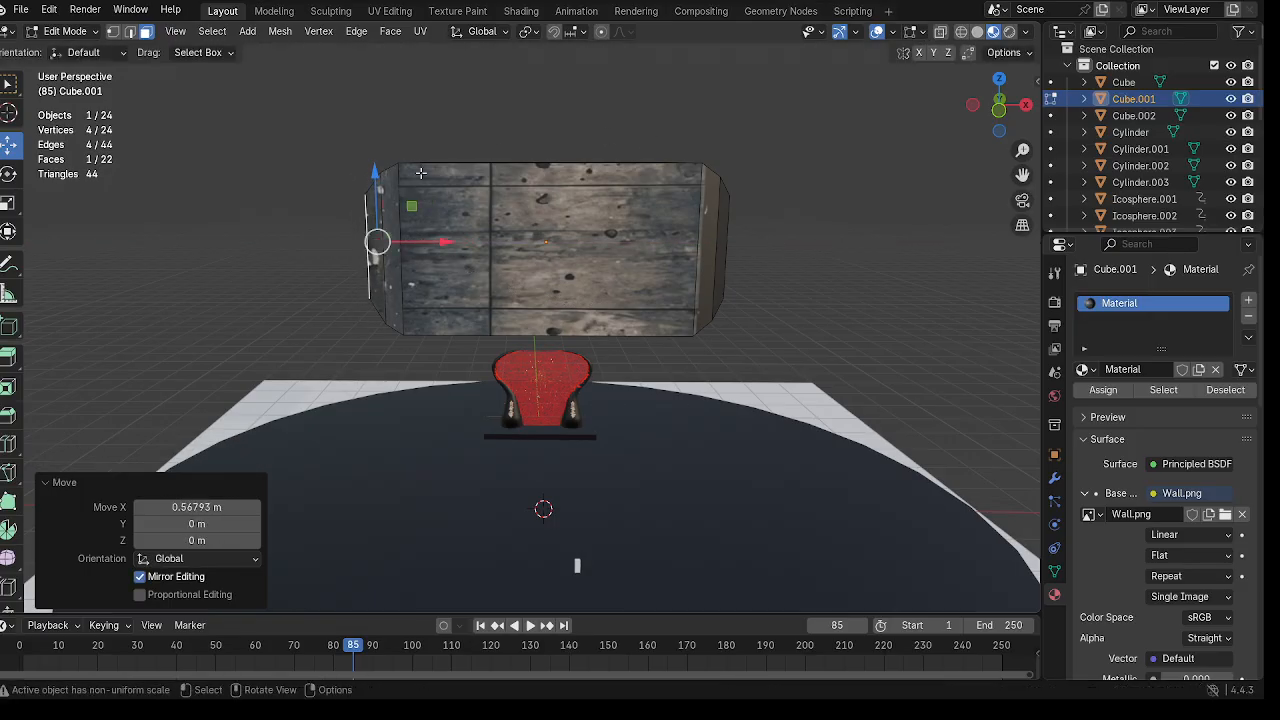
middle_click_drag(473, 133, 441, 252)
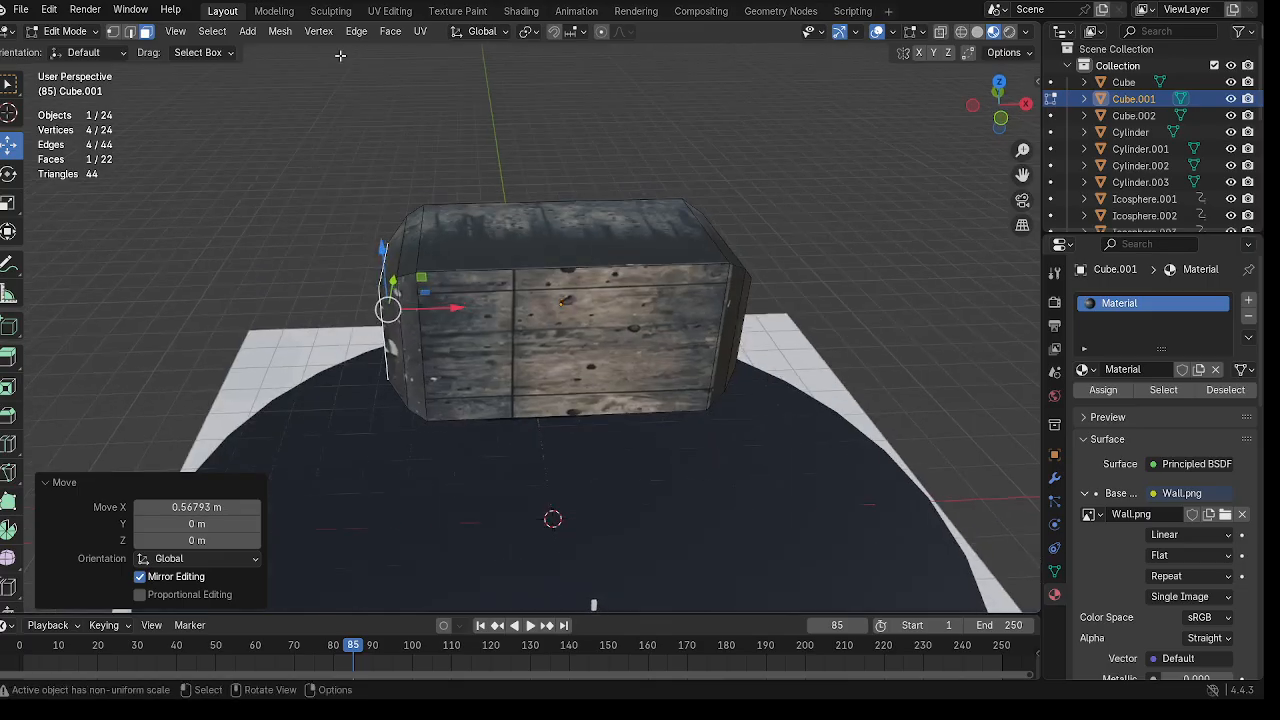
left_click(62, 31)
left_click(472, 205)
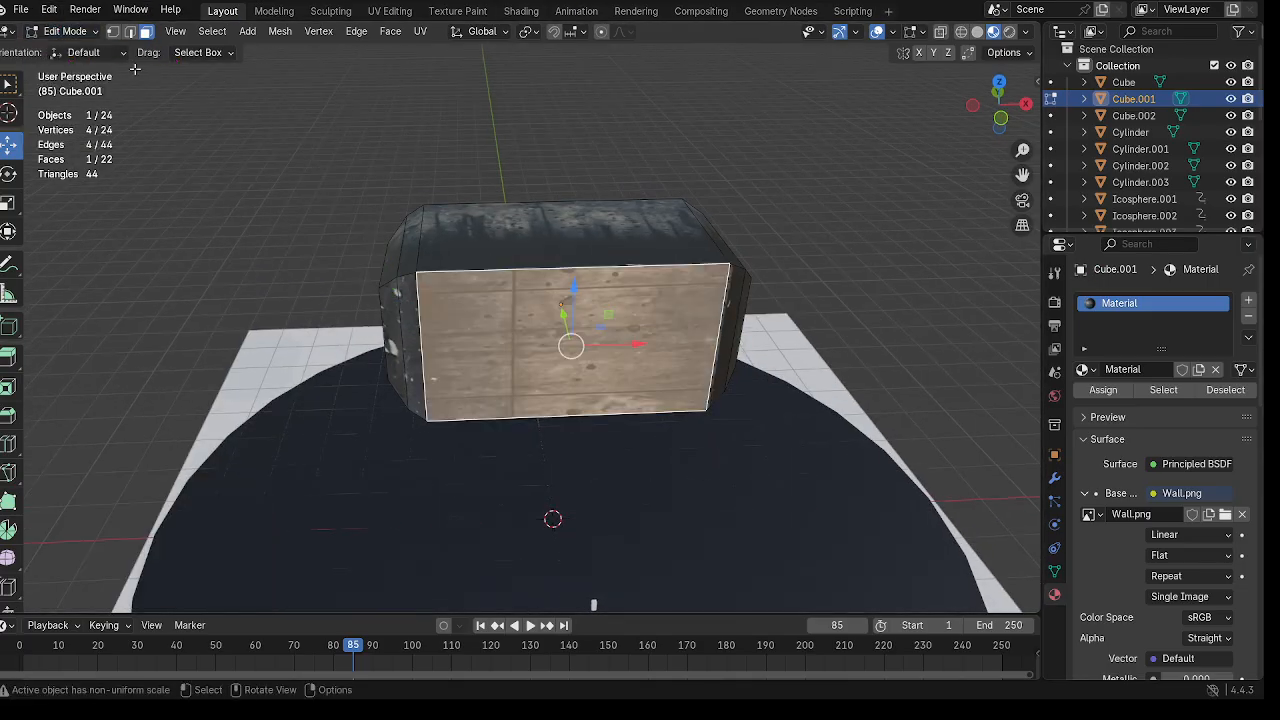
left_click(64, 31)
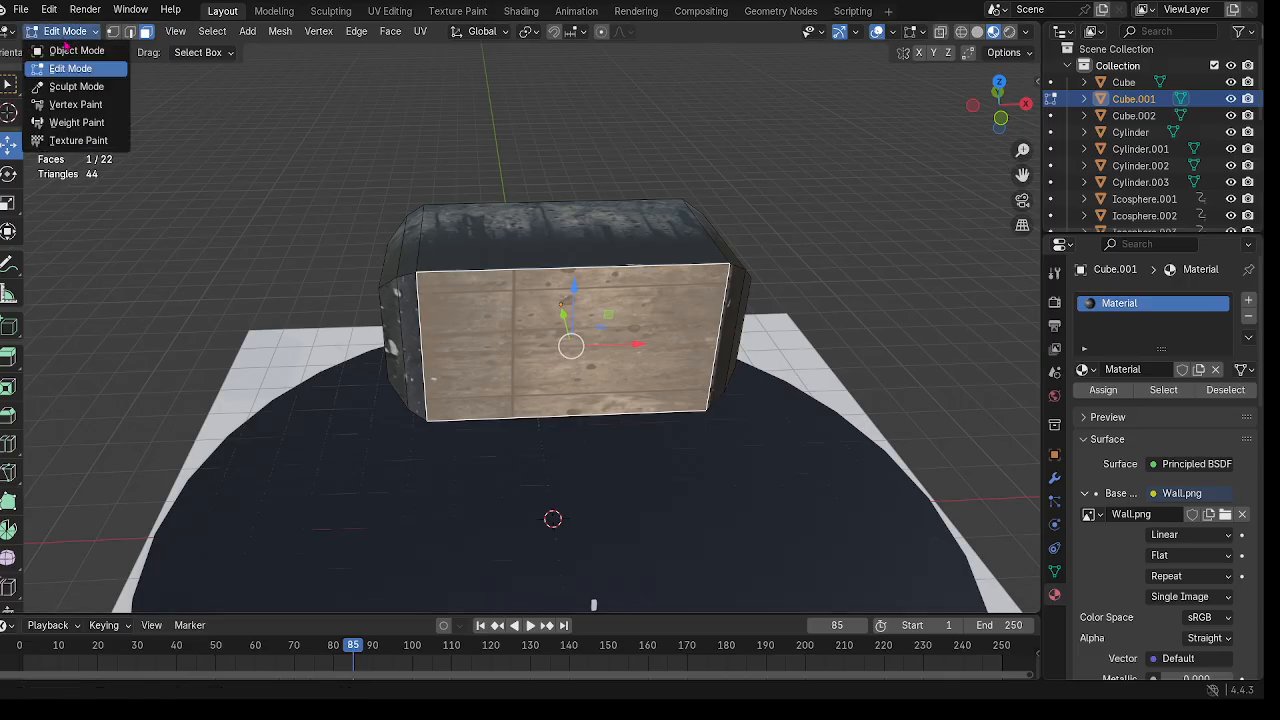
left_click(70, 50)
key("a")
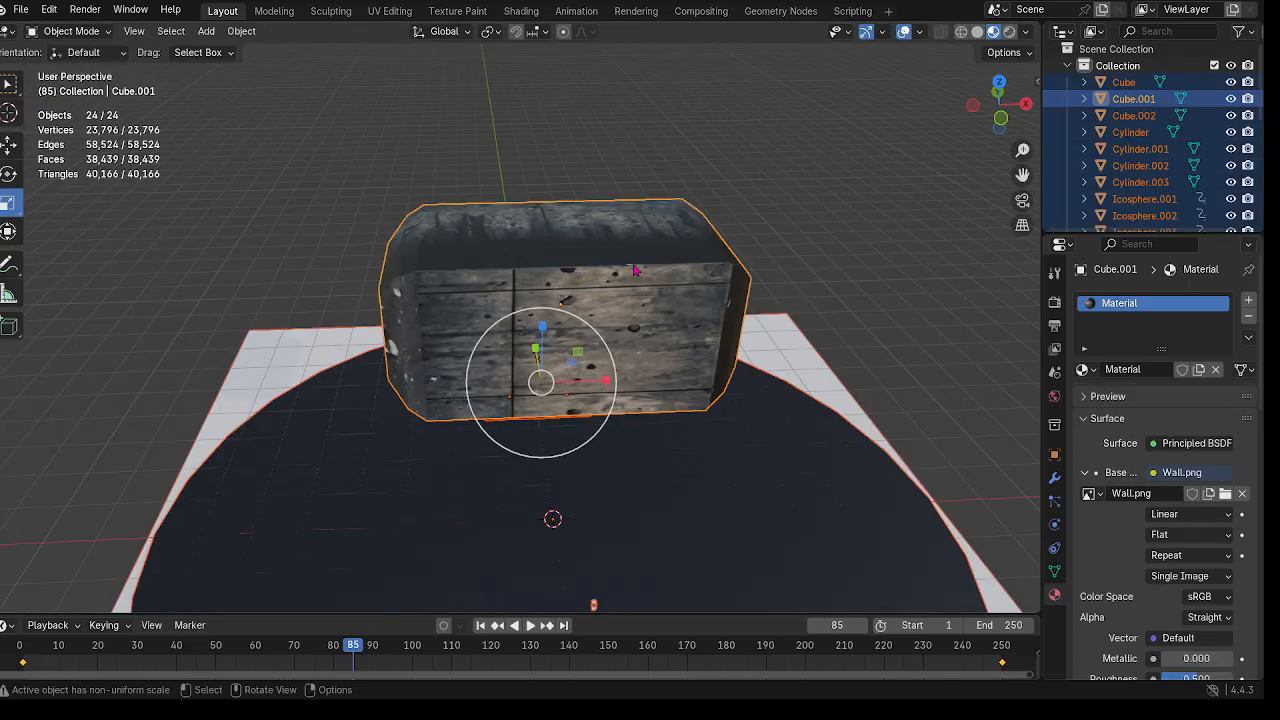
left_click(389, 11)
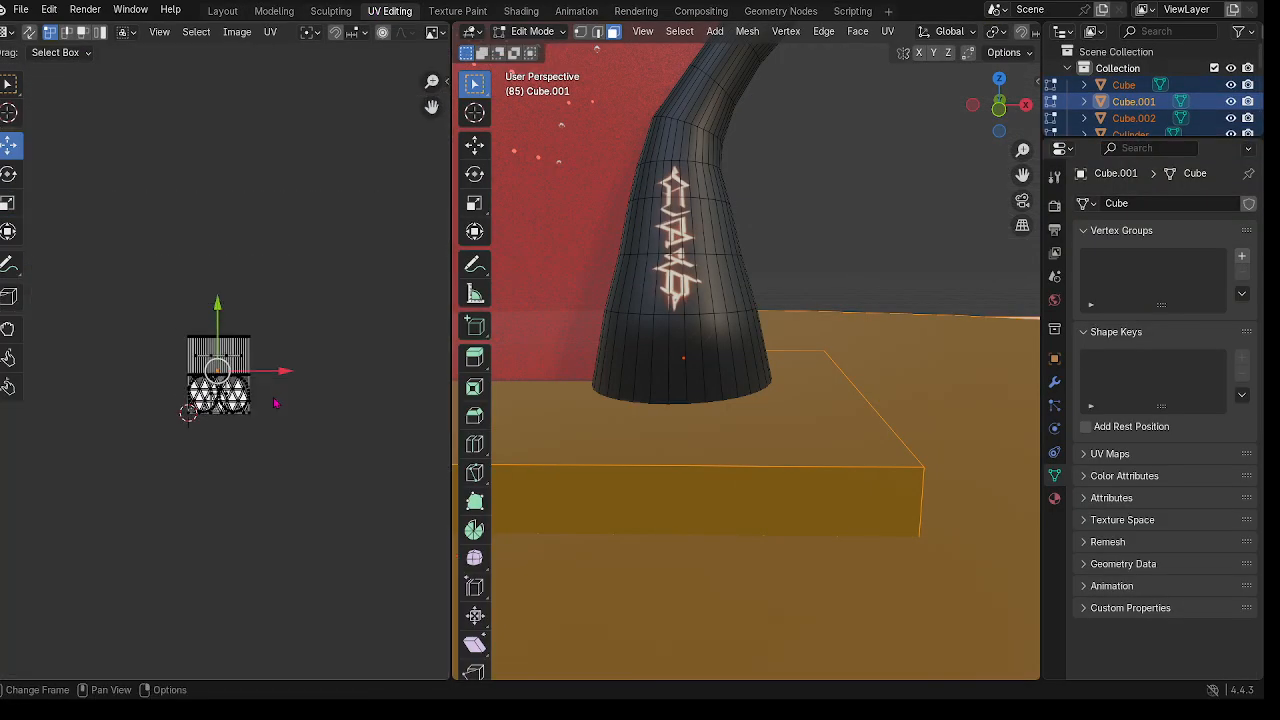
scroll(825, 310, "down", 10)
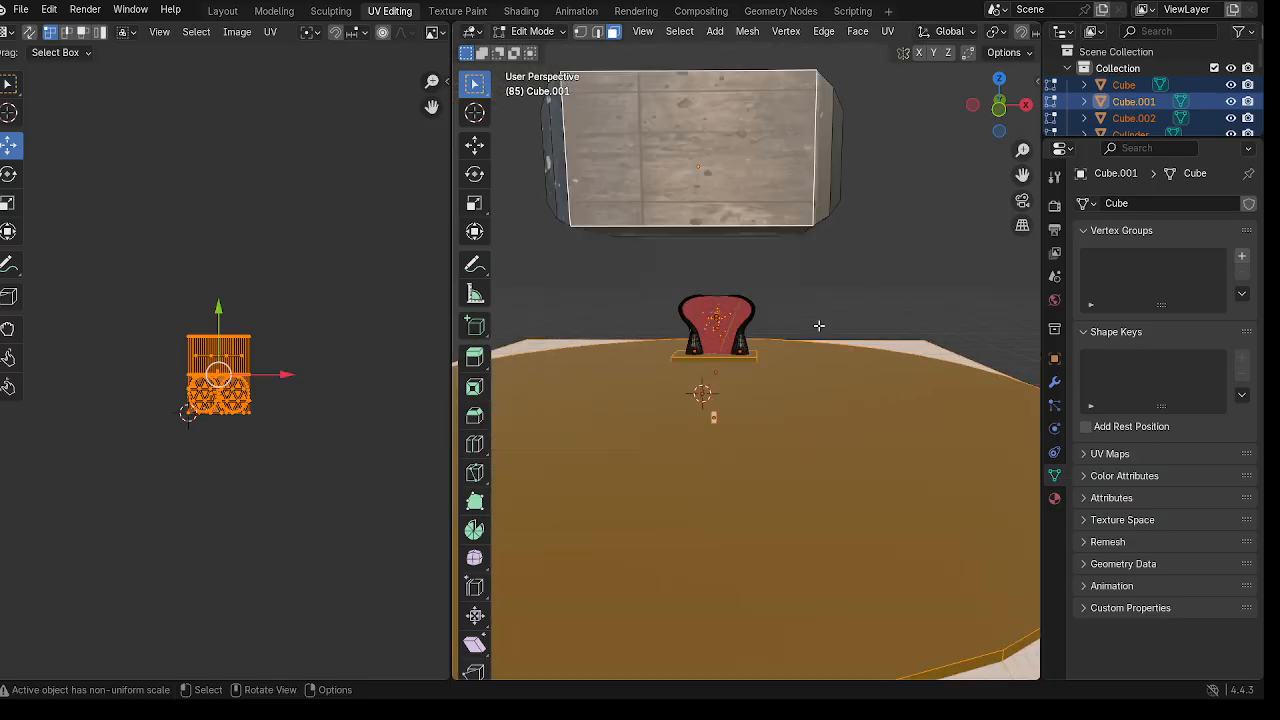
left_click(222, 11)
left_click(653, 212)
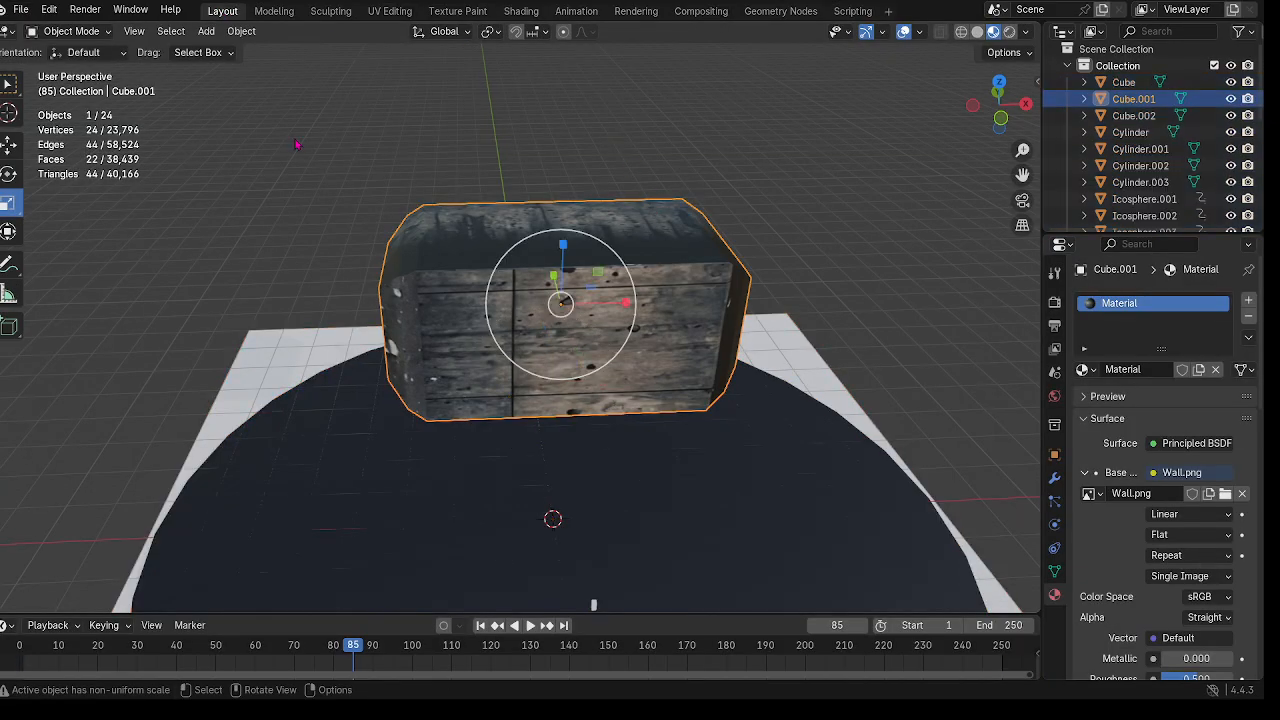
Step: Select all faces of the cube in Edit Mode and open them in the UV Editing workspace
left_click(67, 33)
left_click(68, 68)
key("a")
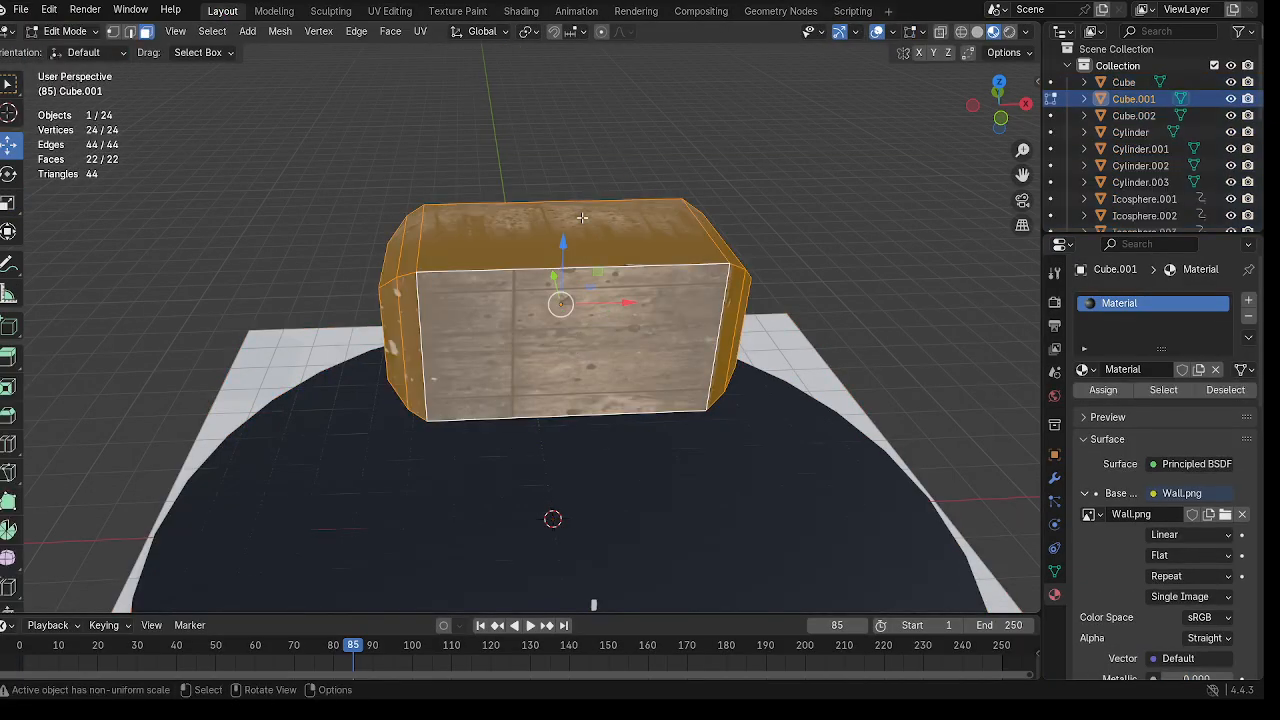
left_click(391, 14)
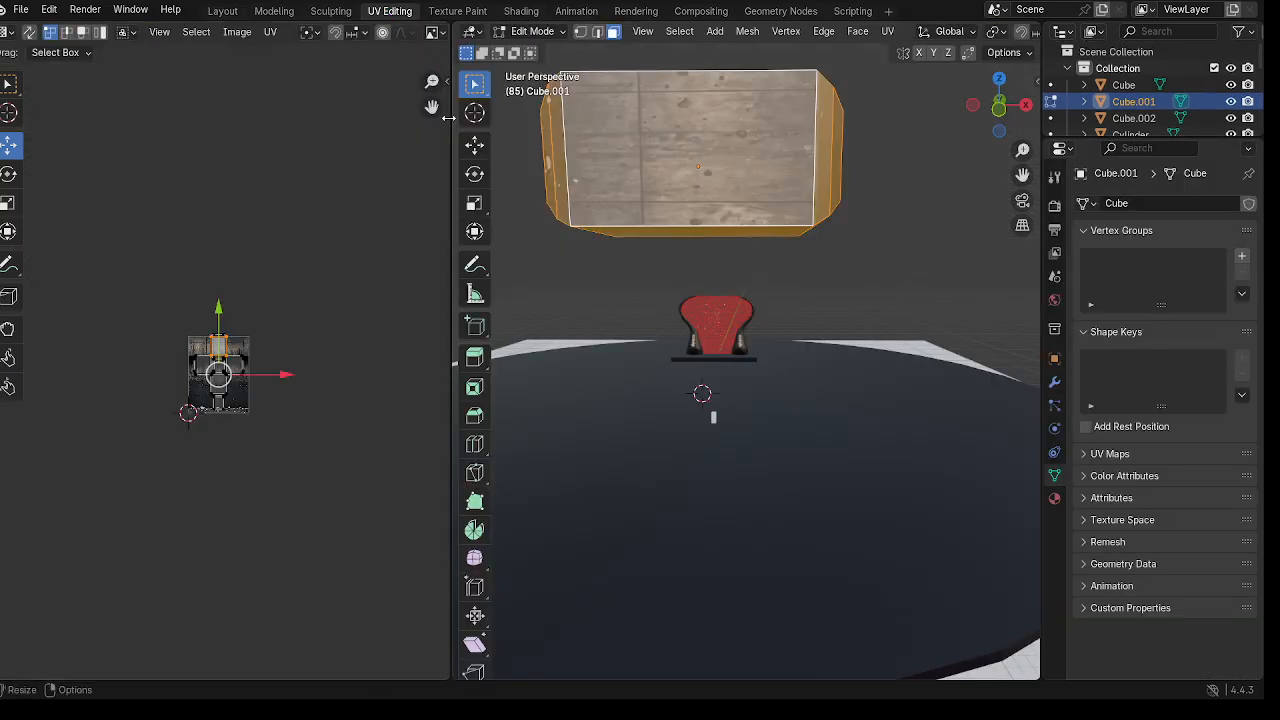
Step: Shrink the cube's whole UV layout and move it up onto the lighter wall area of the texture
scroll(745, 160, "down", 2)
middle_click_drag(745, 150, 800, 226, "shift")
scroll(754, 283, "up", 4)
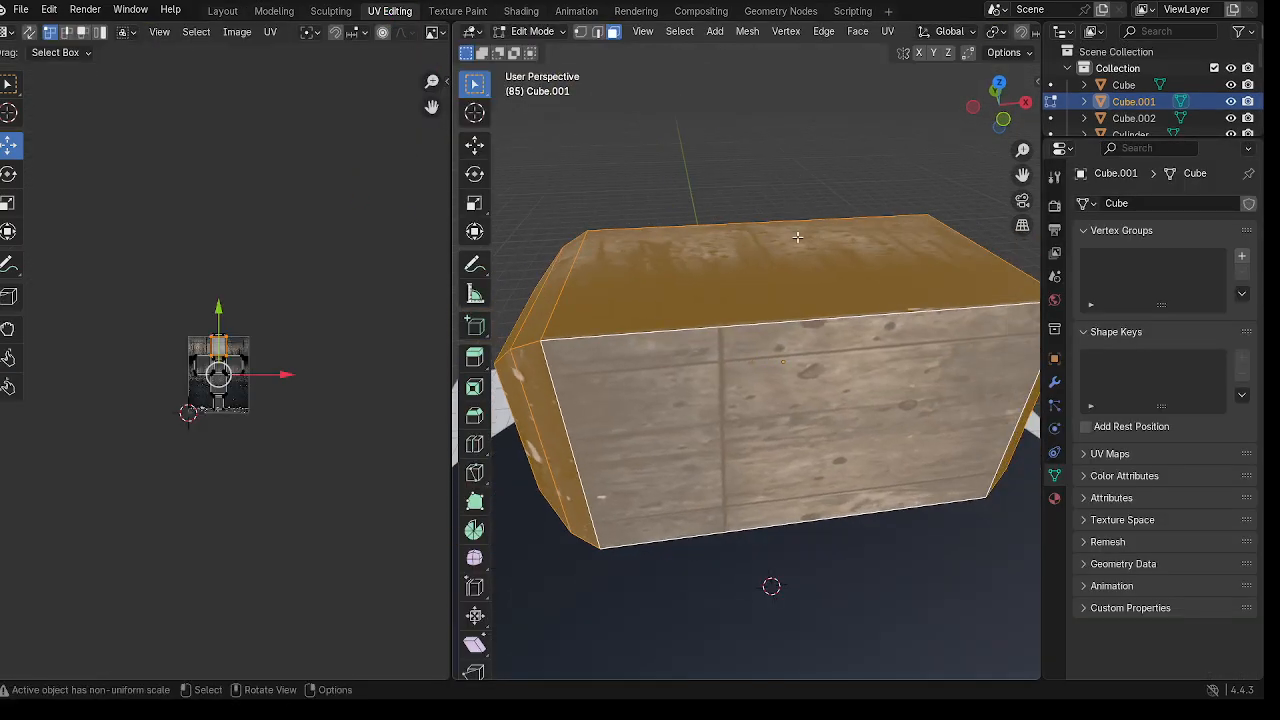
scroll(308, 385, "up", 3)
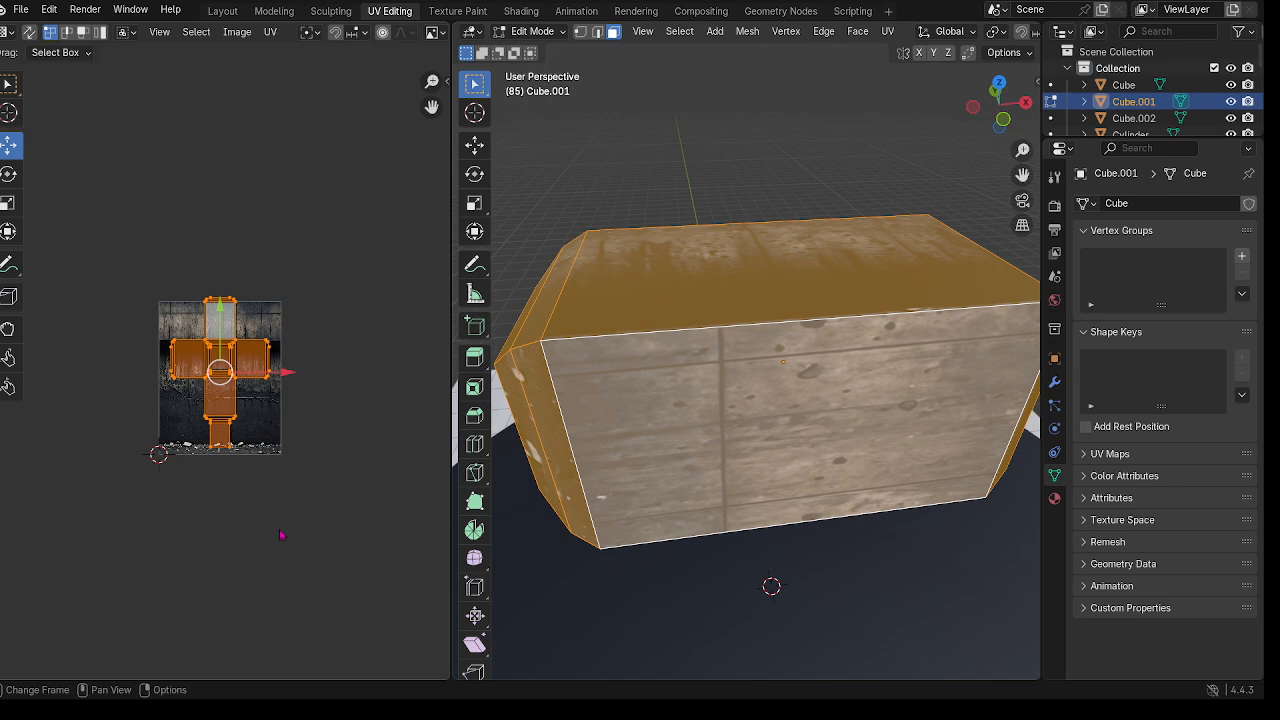
key("s")
left_click(234, 441)
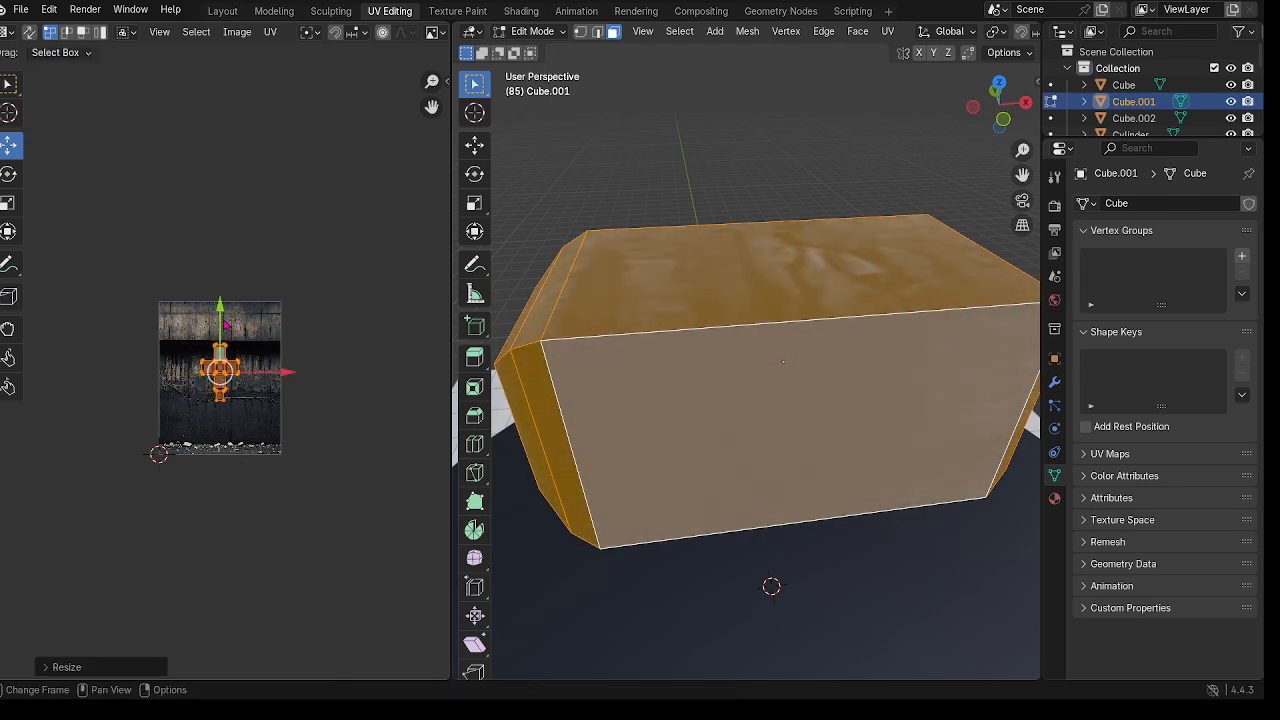
left_click_drag(226, 326, 226, 293)
Step: Shrink the UV layout further and shift it up so it sits within the concrete tiles above the dark band
scroll(260, 433, "up", 5)
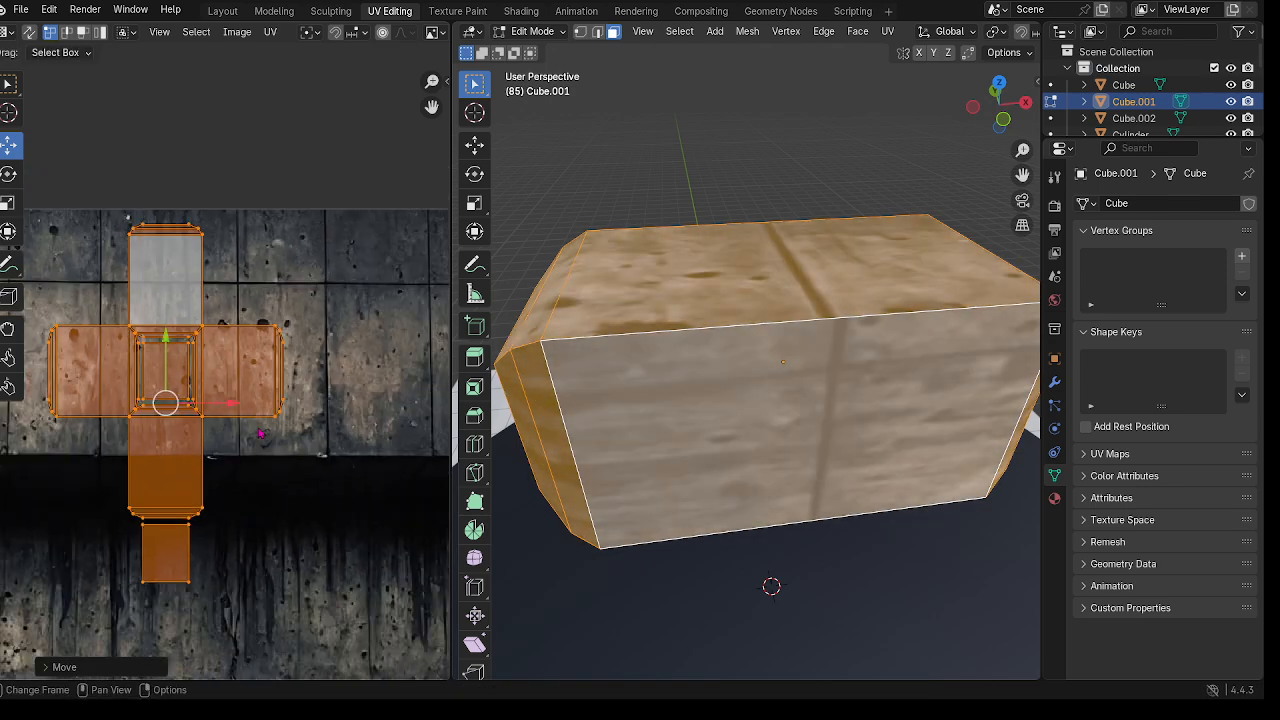
key("s")
left_click(203, 406)
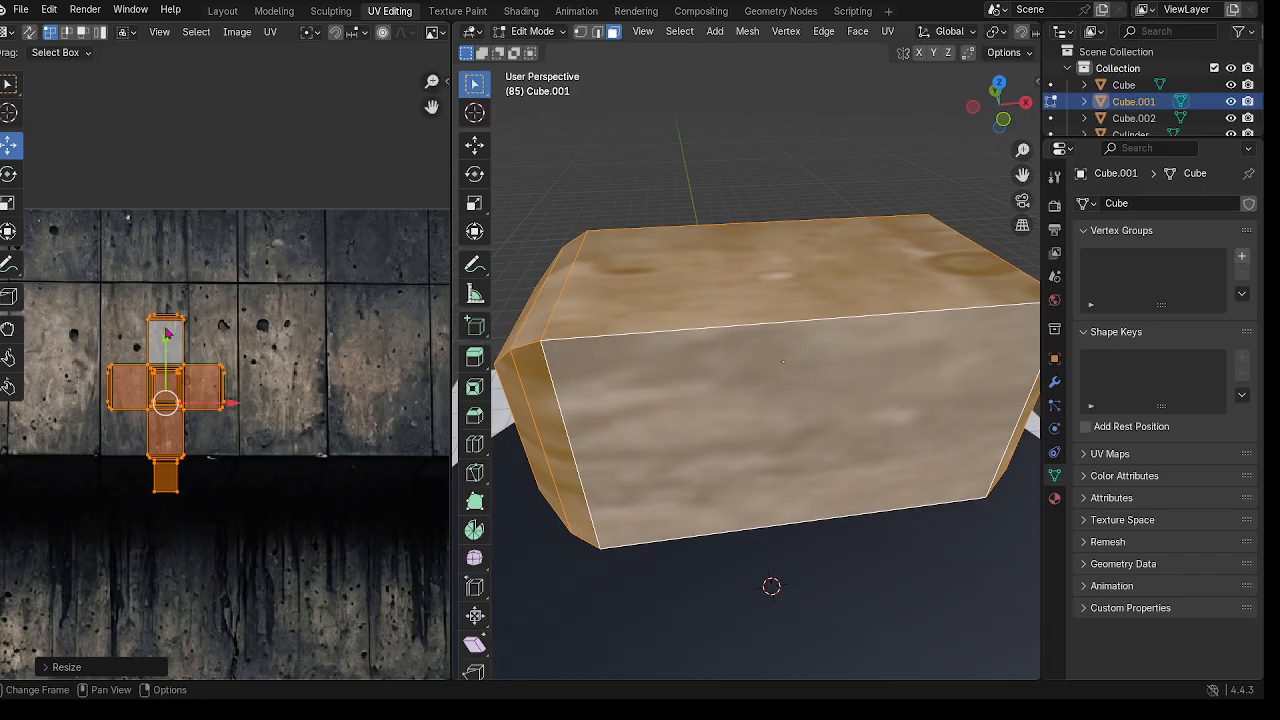
left_click_drag(167, 333, 165, 304)
key("s")
left_click(193, 356)
middle_click_drag(702, 304, 674, 308)
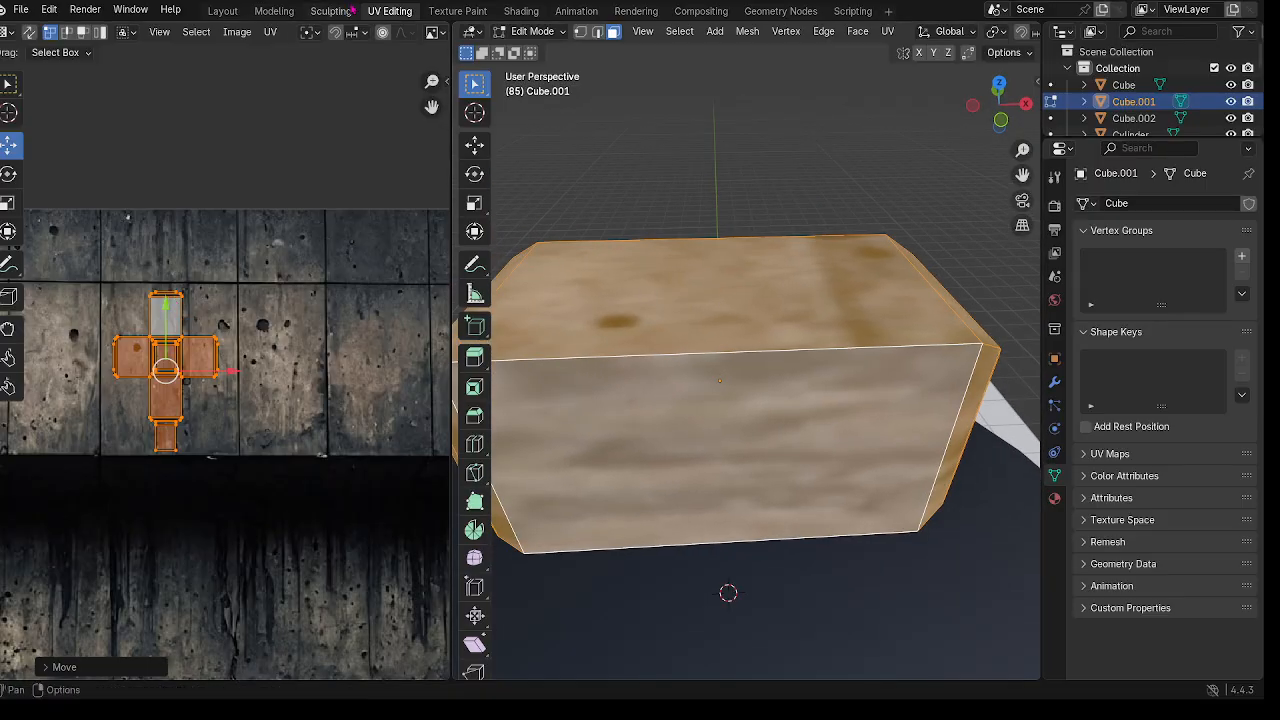
Step: Return to the Layout workspace and set the cube material's specular IOR Level to 0
left_click(221, 12)
middle_click_drag(552, 517, 670, 282)
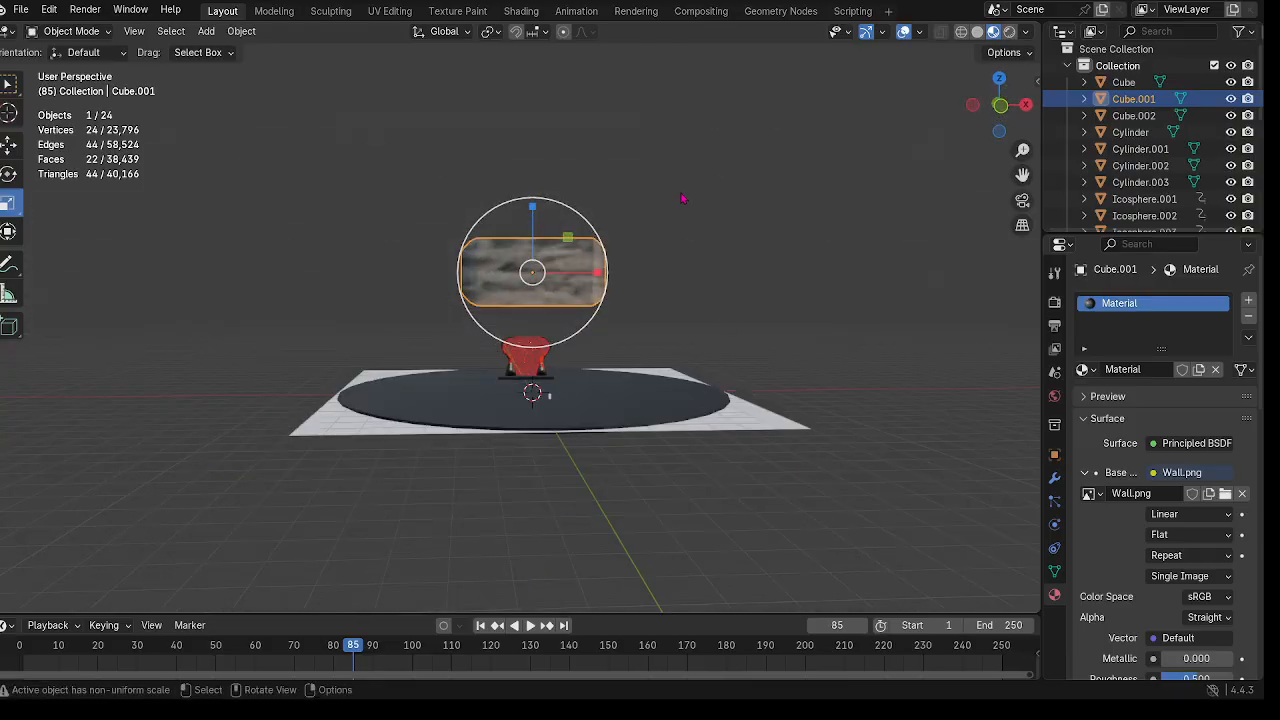
middle_click_drag(682, 198, 700, 240)
scroll(1159, 582, "down", 5)
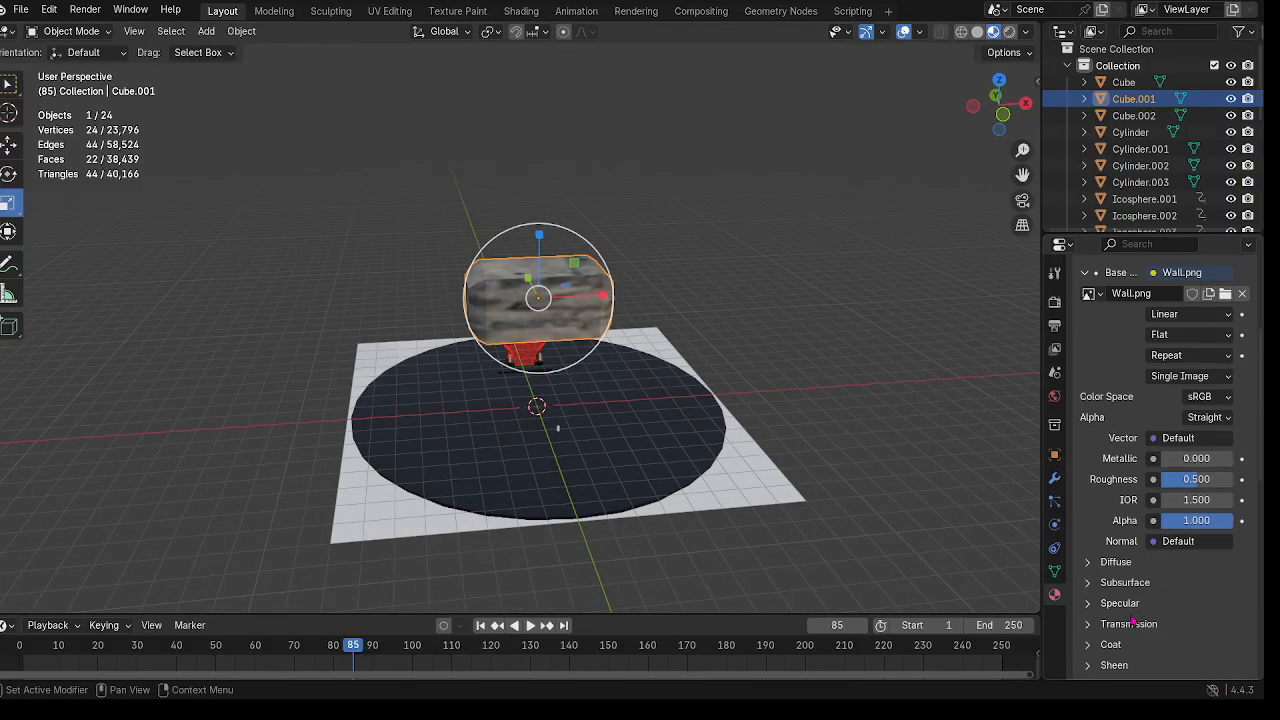
left_click(1127, 607)
double_click(1186, 644)
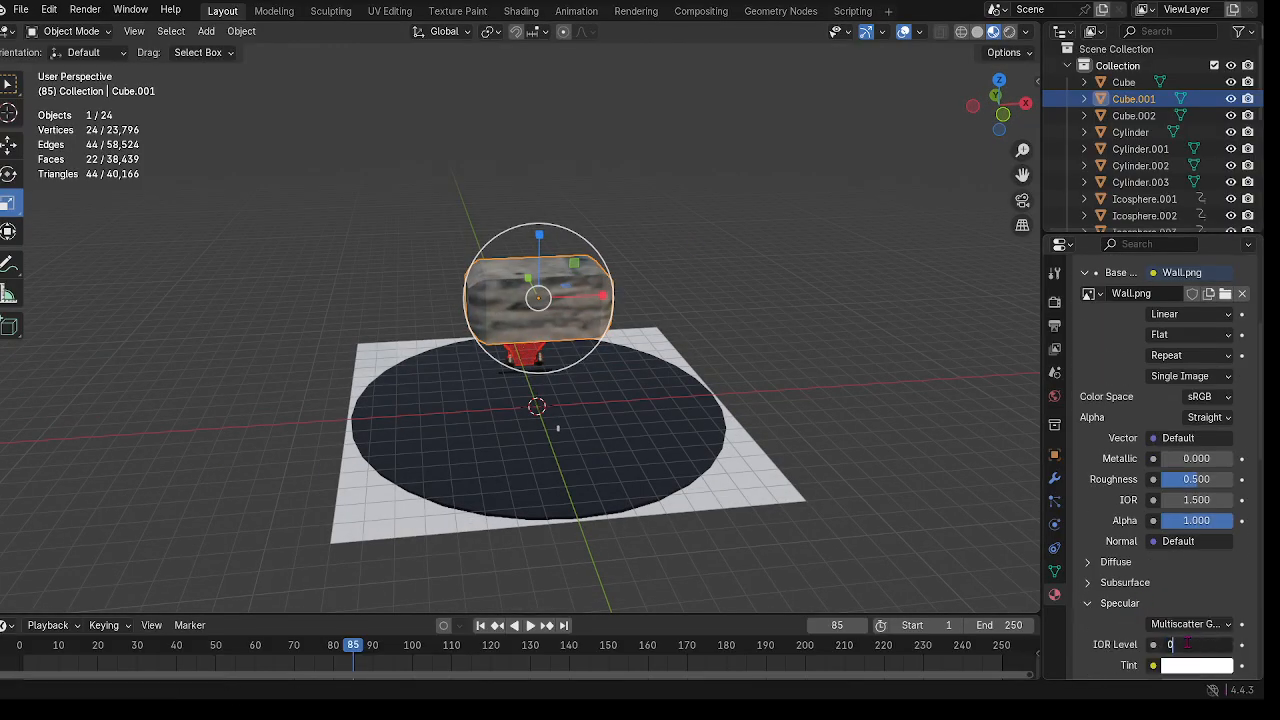
type("0")
key("Return")
Step: Apply Shade Smooth to the tapered cube
scroll(668, 277, "up", 4)
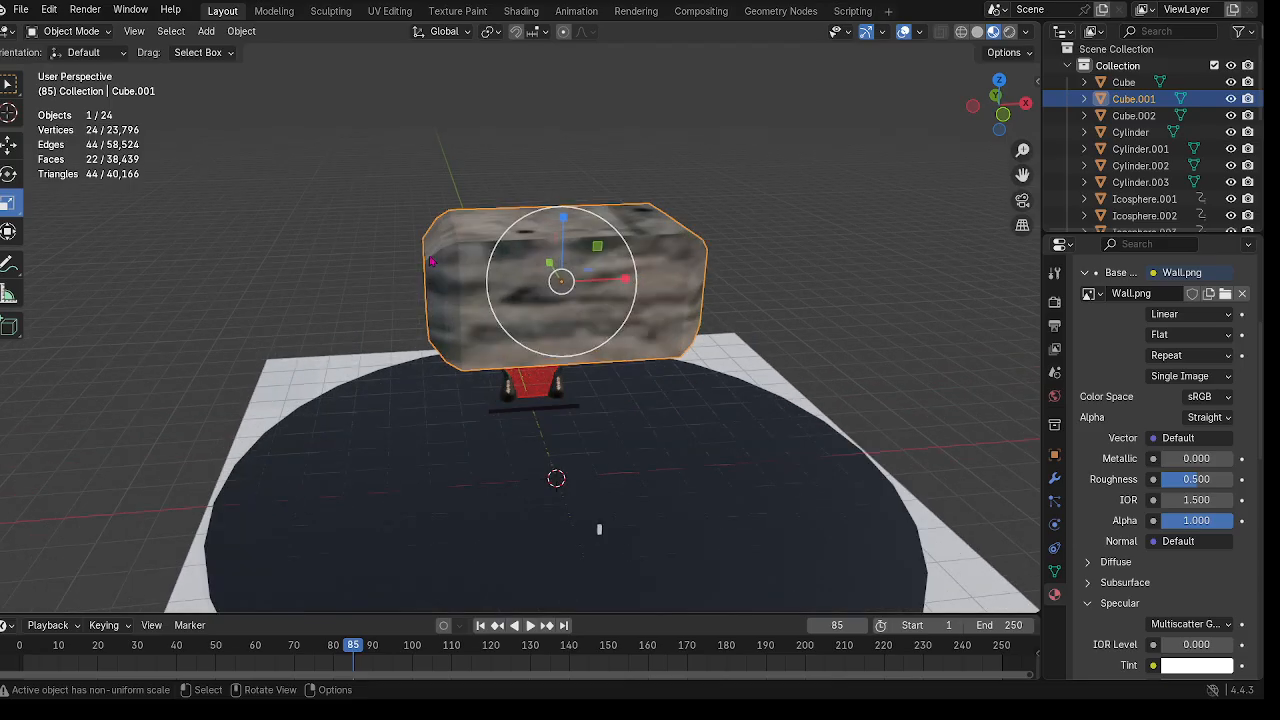
left_click(241, 31)
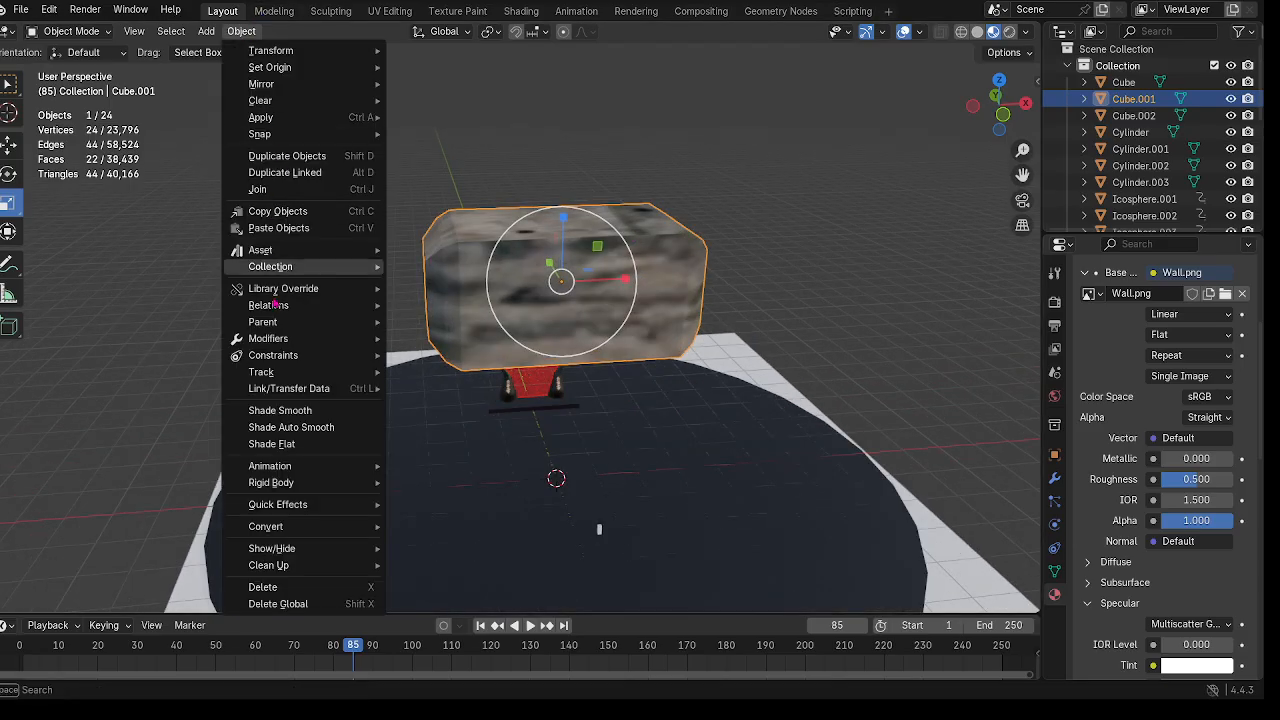
left_click(280, 410)
middle_click_drag(560, 278, 430, 250)
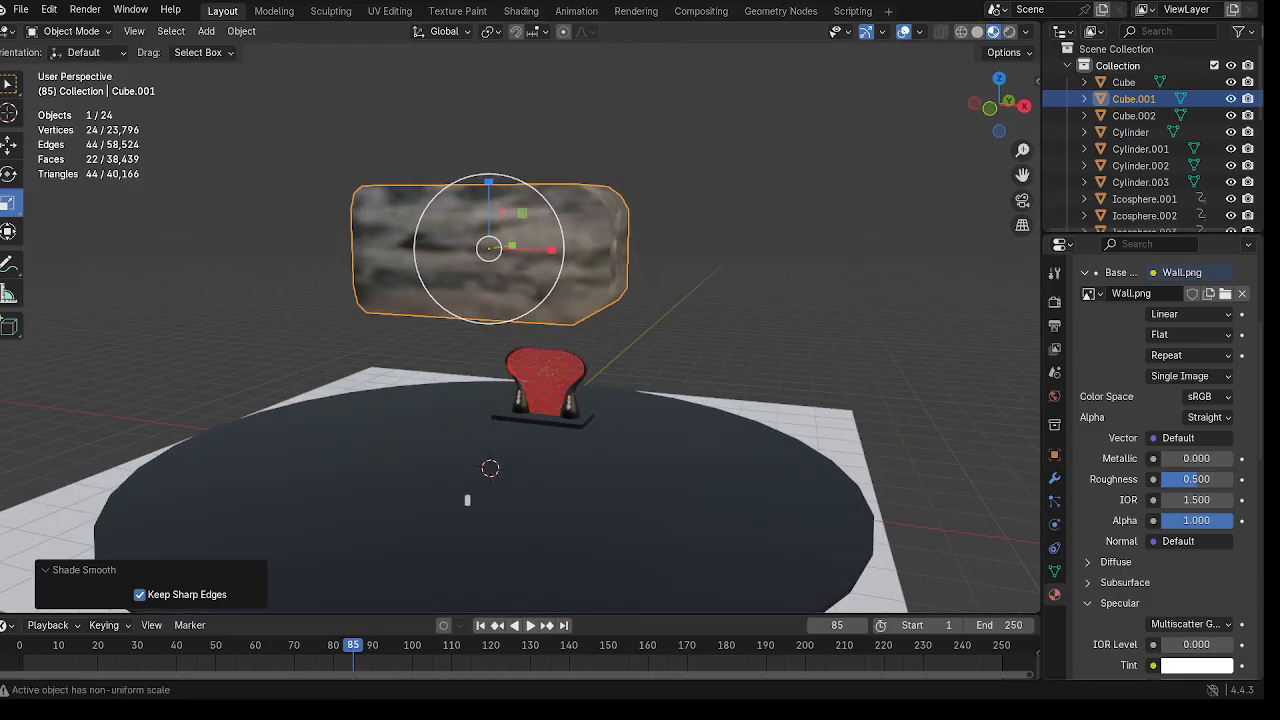
Step: Lower the cube about 45.4 m along Z toward the round stage
left_click(9, 146)
scroll(510, 200, "down", 4)
middle_click_drag(510, 185, 532, 208)
left_click_drag(512, 222, 491, 328)
Step: Move the textured block about -70.7 m along Y to the stage's rim and scale it to about 0.403
middle_click_drag(532, 327, 655, 439)
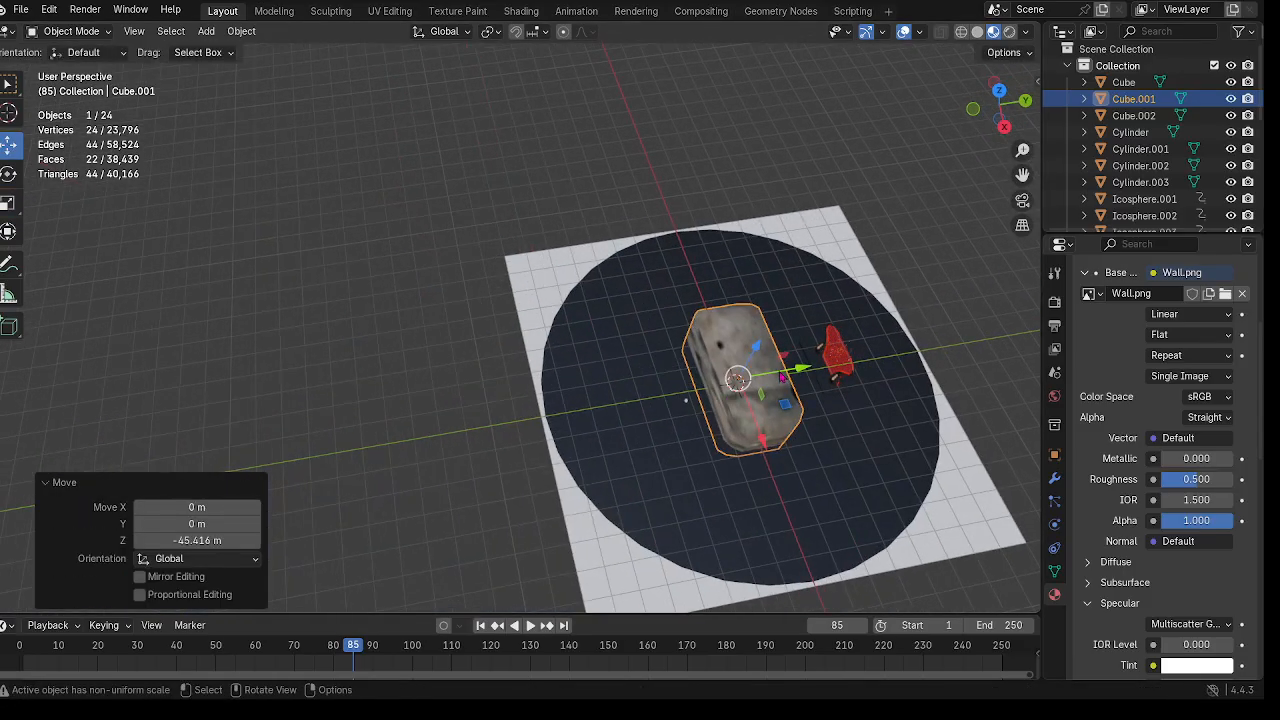
left_click_drag(783, 375, 592, 393)
key("s")
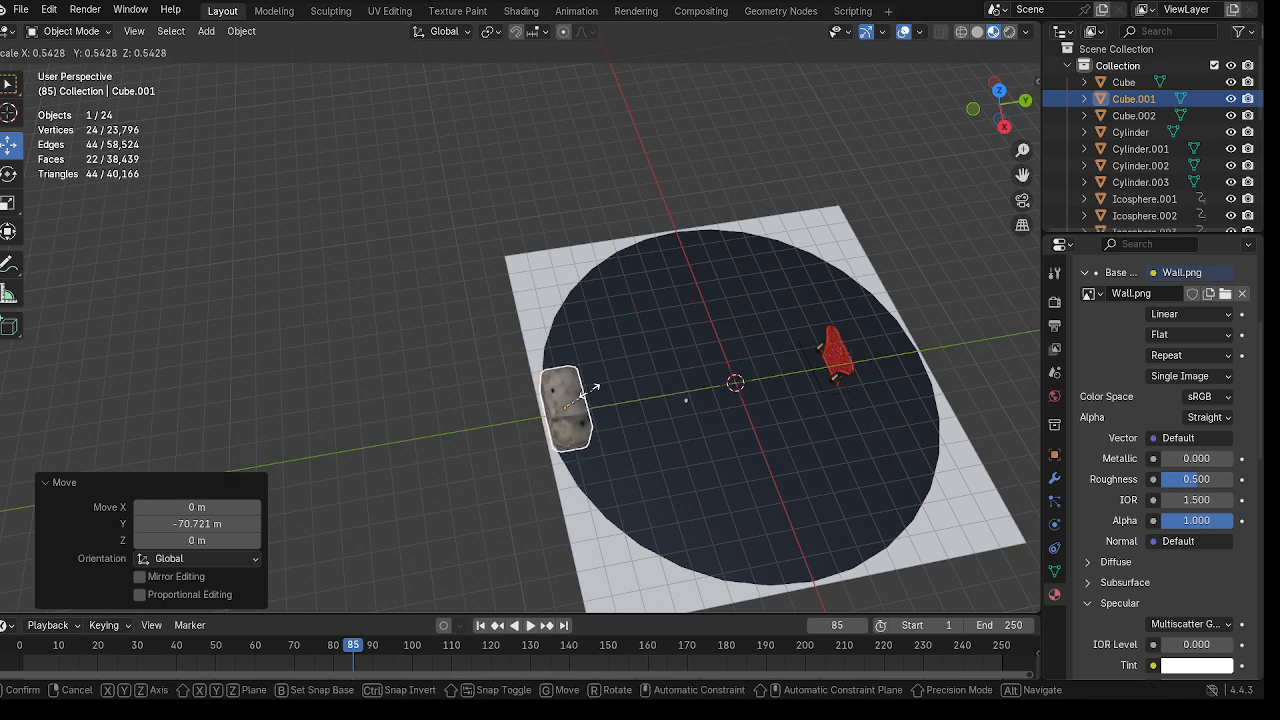
left_click(583, 396)
middle_click_drag(583, 396, 641, 391)
scroll(641, 391, "up", 3)
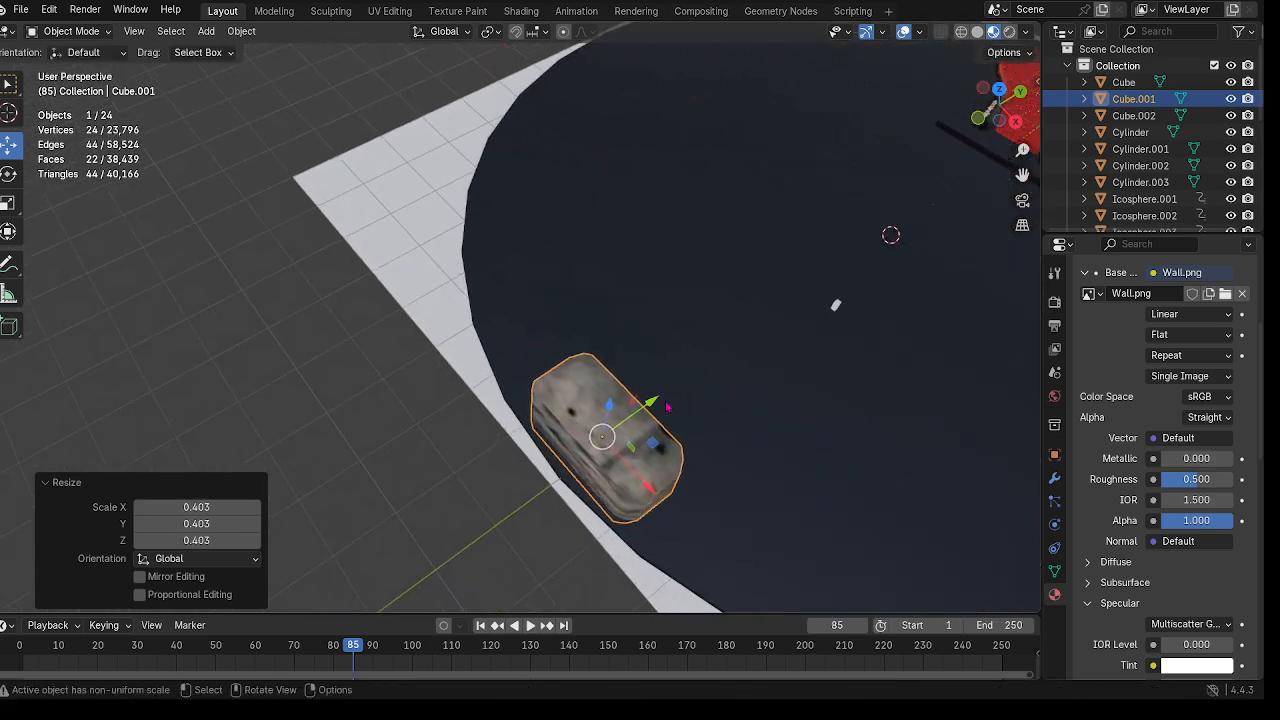
Step: Shift the textured block about -1.2 m along Y so it sits on the stage's edge
left_click_drag(656, 404, 630, 418)
key("s")
left_click(648, 490)
middle_click_drag(642, 408, 518, 355)
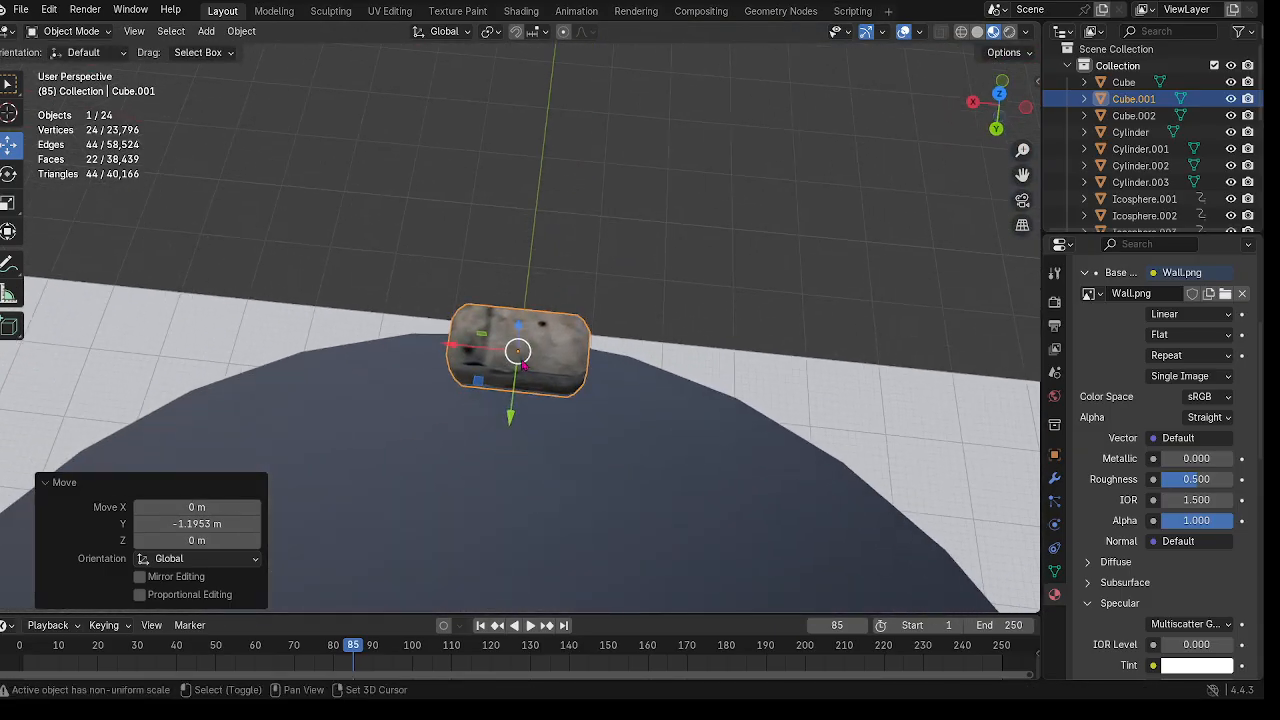
Step: Duplicate the block, offset the copy about -17.6 m along X and rotate it about -8.3° around Z
key("shift+d")
key("Escape")
left_click_drag(464, 347, 597, 363)
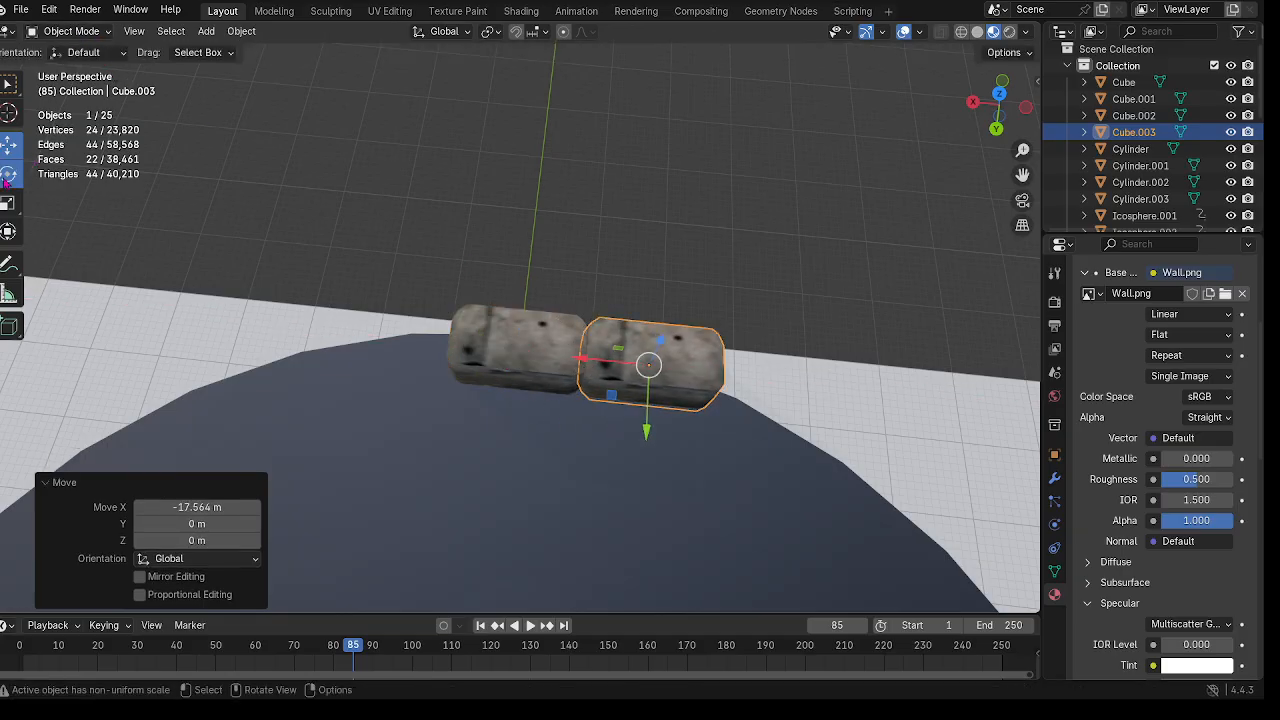
left_click(8, 175)
left_click_drag(713, 404, 700, 432)
Step: Switch to Decentraland to check the meetup scene and chat, and return to Blender
left_click(886, 680)
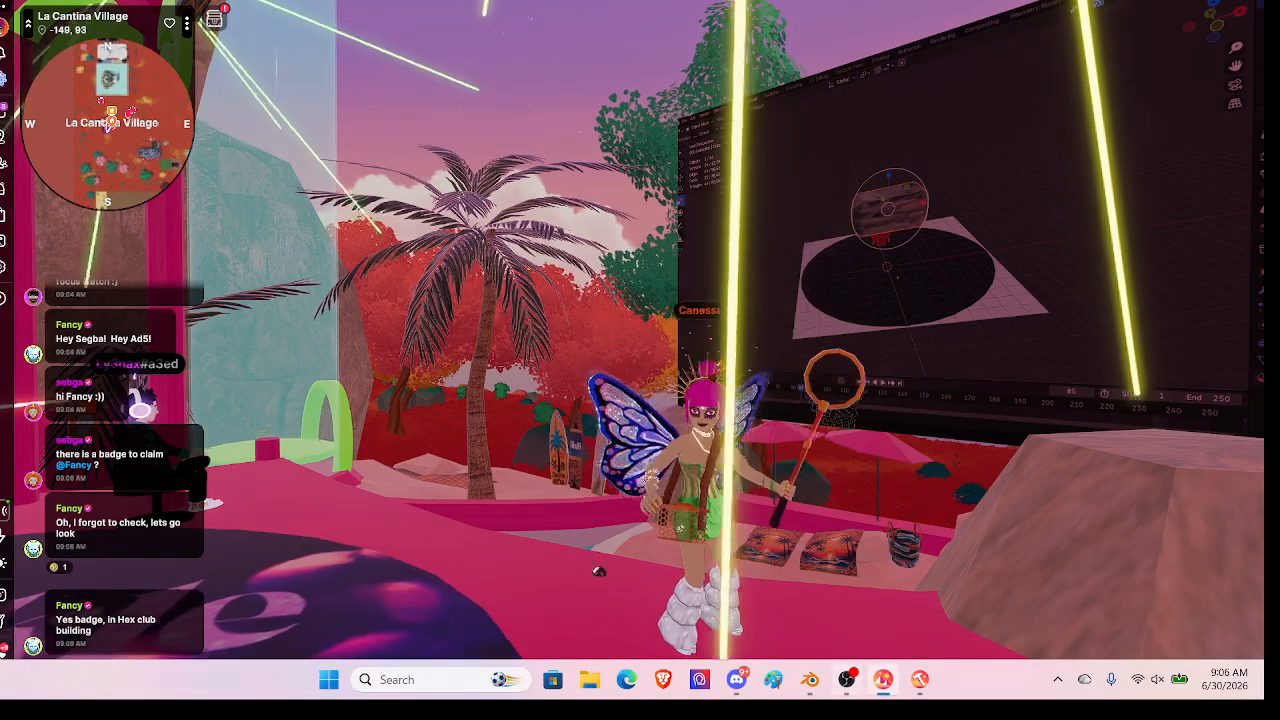
left_click(808, 687)
scroll(660, 286, "up", 2)
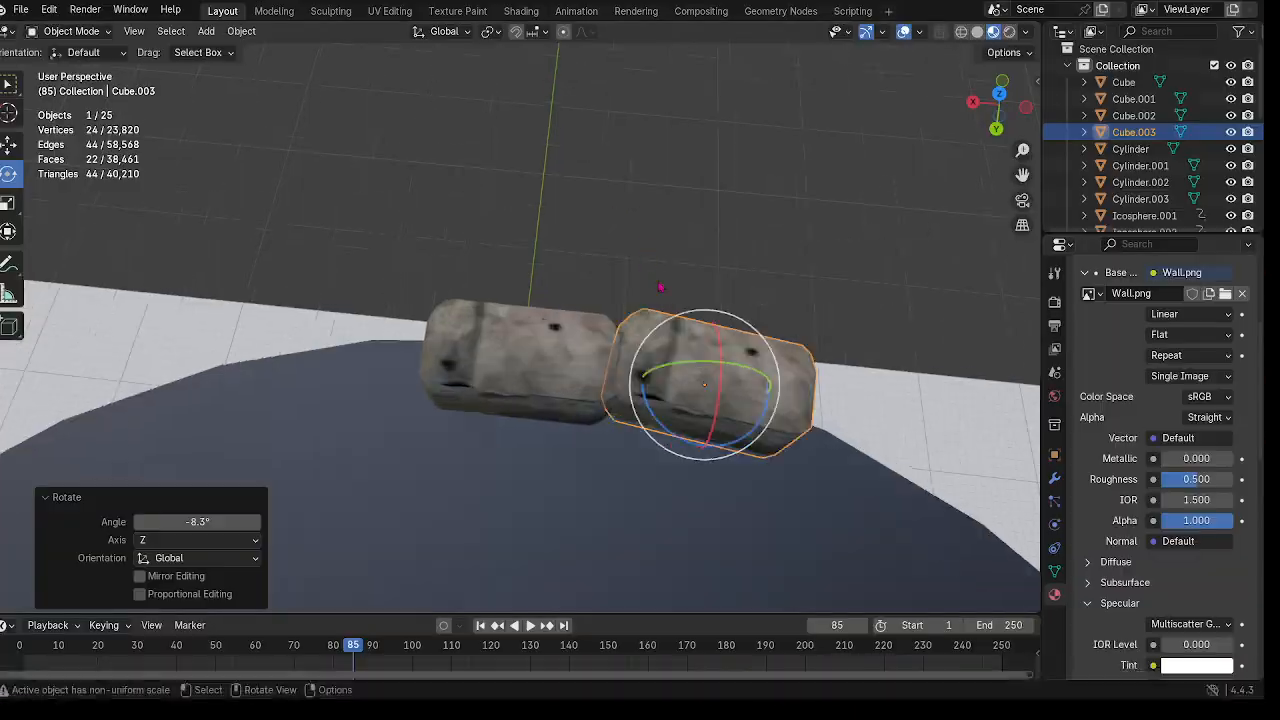
Step: Nudge the copy about 0.45 m along Y and -0.99 m along X so it sits beside the first block
middle_click_drag(660, 286, 580, 204, "shift")
left_click(8, 145)
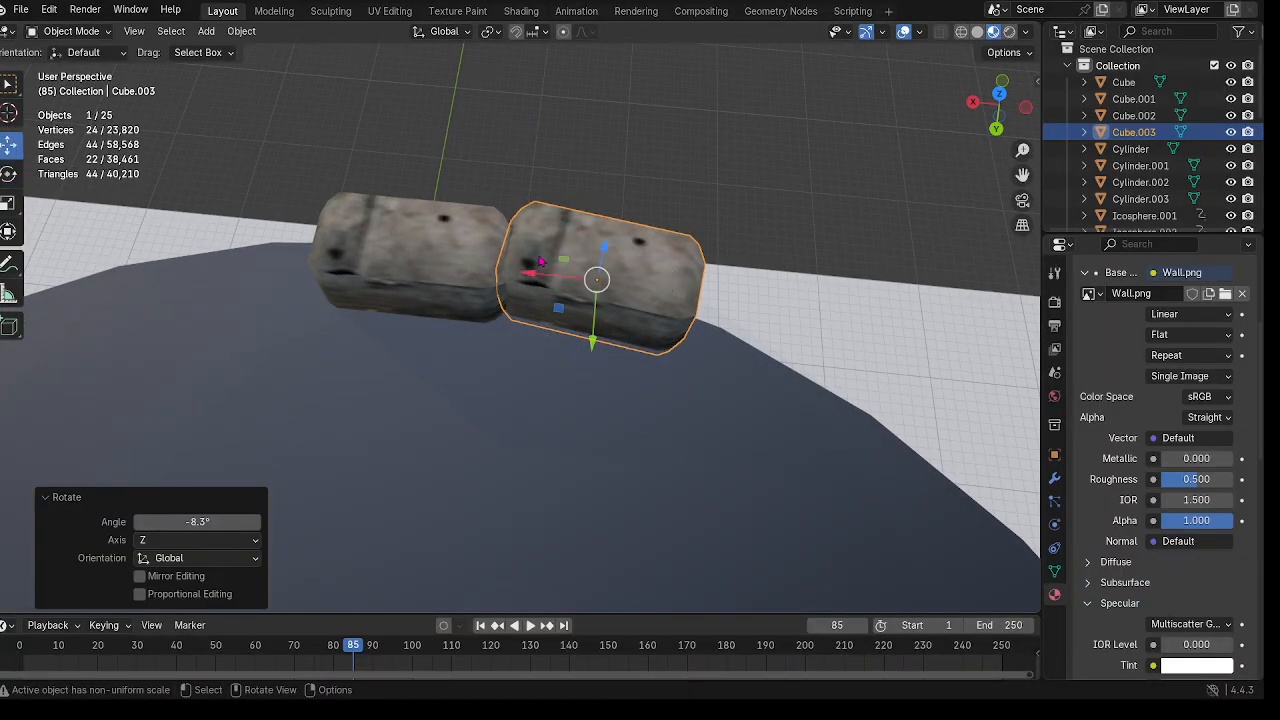
left_click_drag(593, 338, 593, 344)
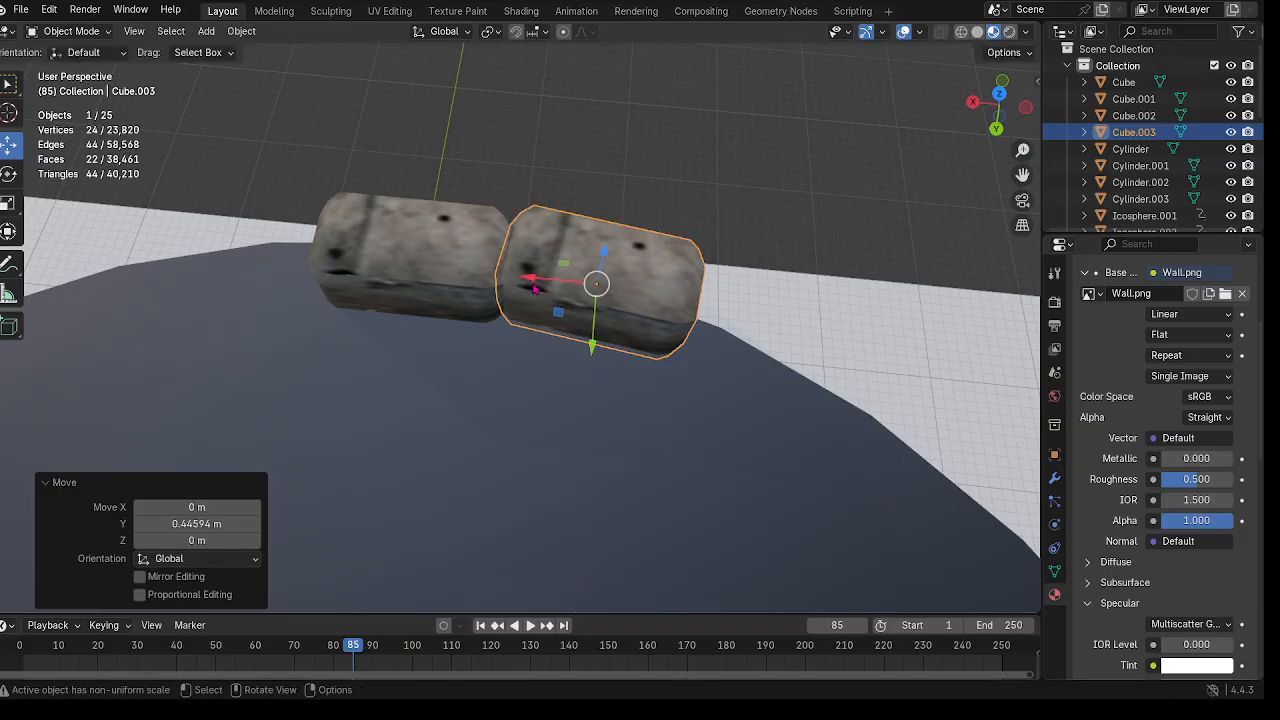
left_click_drag(536, 290, 547, 281)
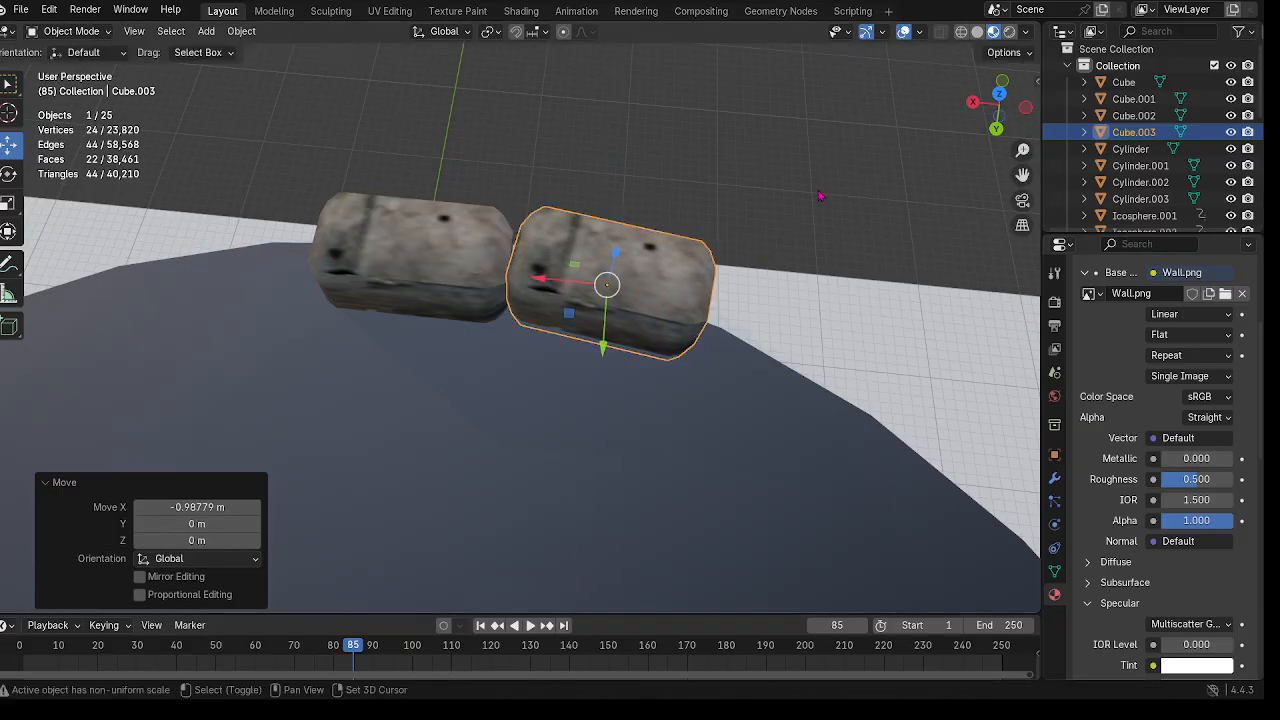
middle_click_drag(818, 196, 405, 314)
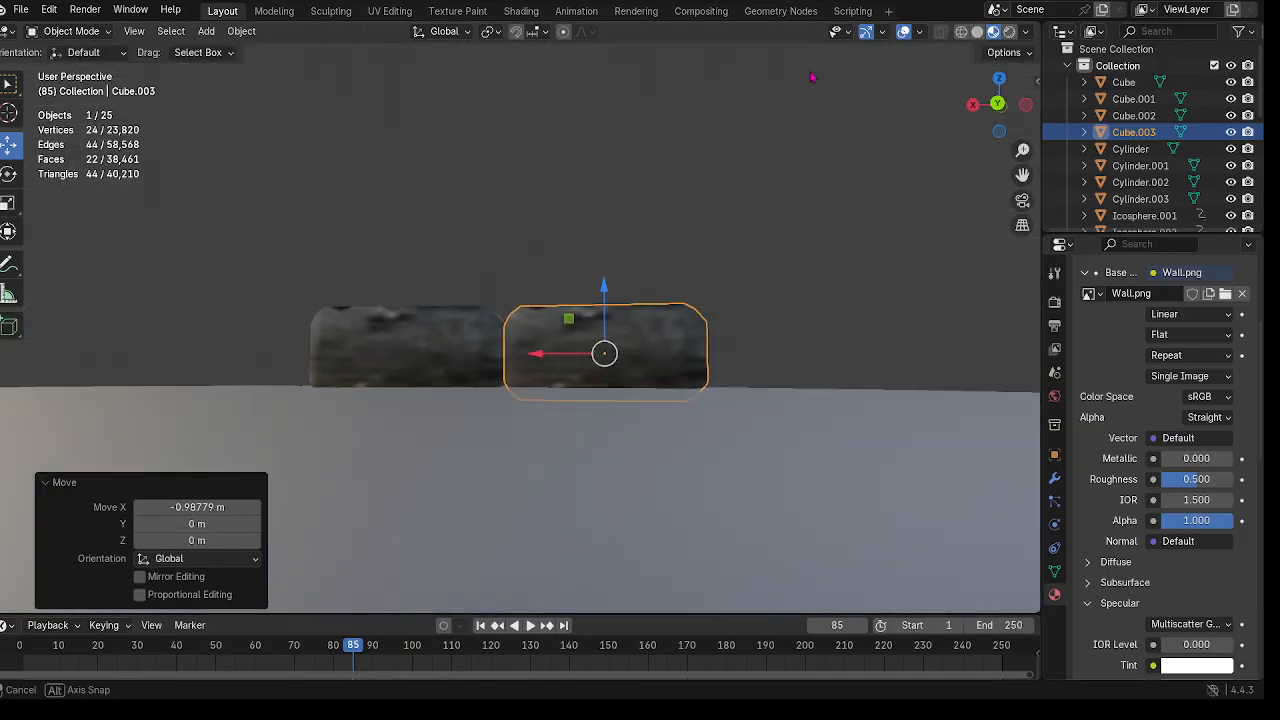
left_click(685, 170)
middle_click_drag(685, 170, 694, 277)
scroll(694, 277, "down", 5)
scroll(703, 289, "up", 8)
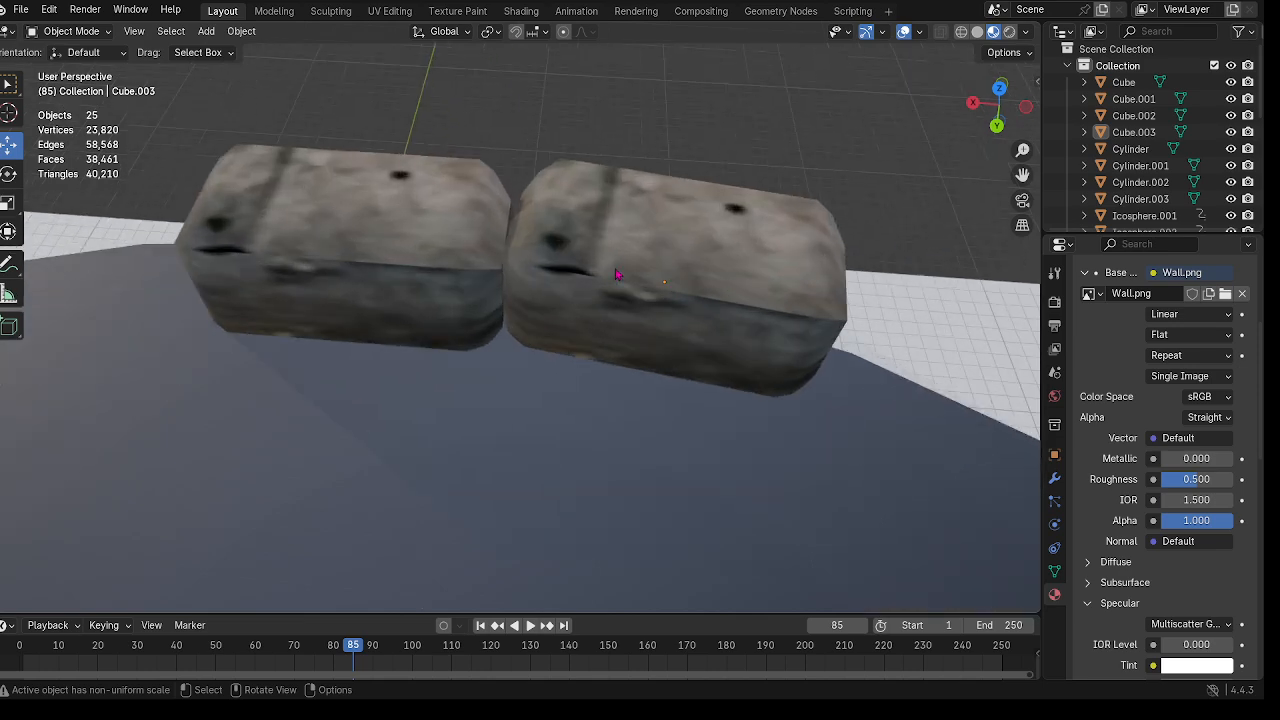
Step: Move the second block's UV layout to a different concrete tile, scale it to about 0.77 and return to the Layout workspace
left_click(617, 274)
left_click(73, 32)
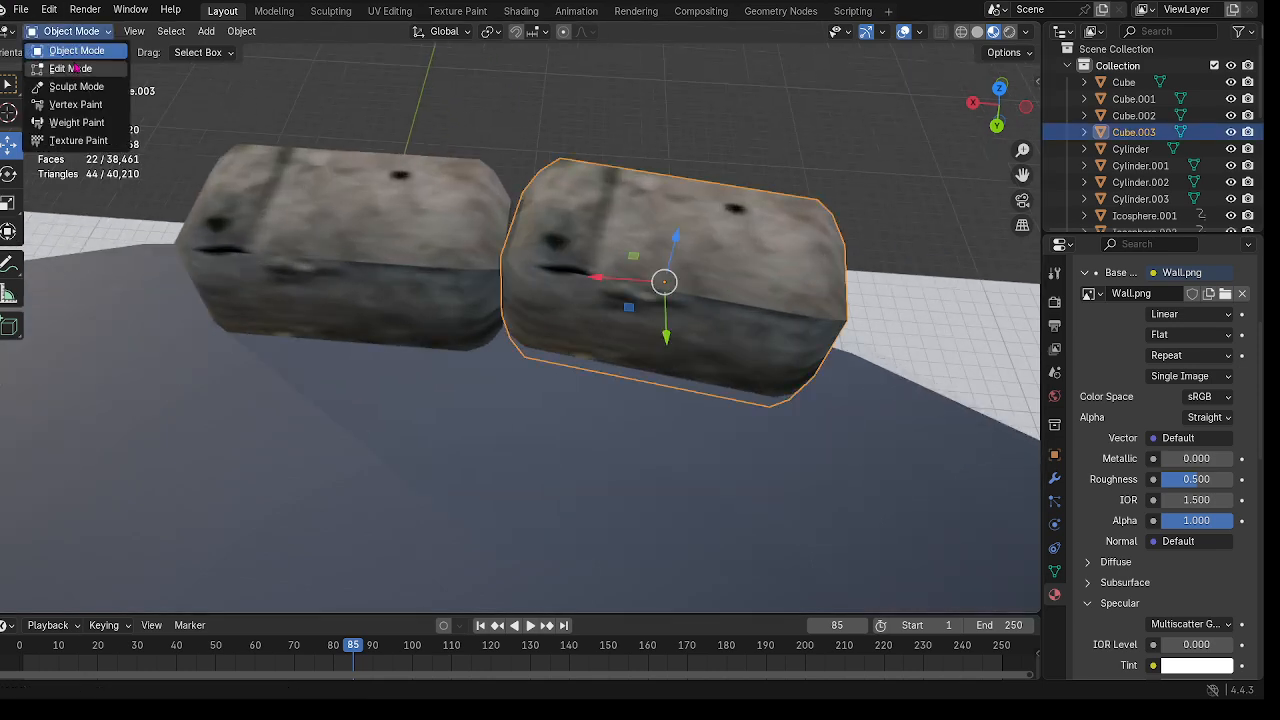
left_click(70, 68)
left_click(402, 11)
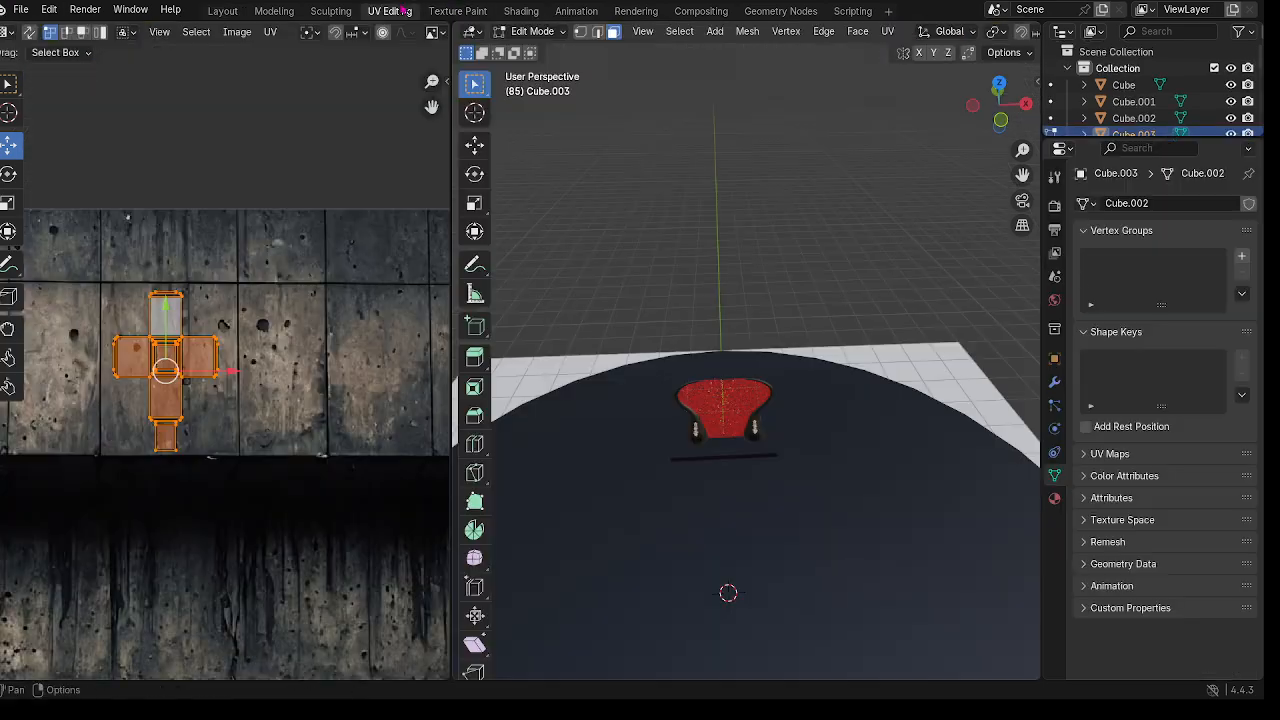
scroll(293, 381, "down", 3)
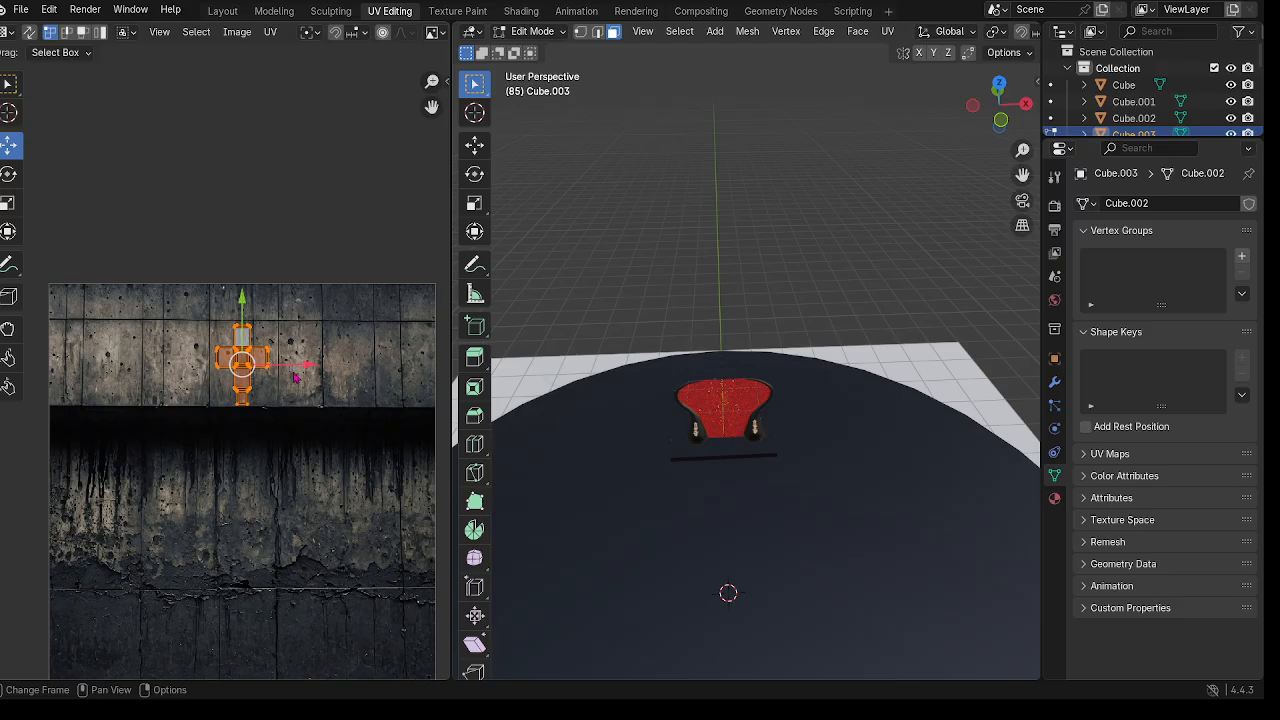
key("g")
left_click(406, 355)
key("s")
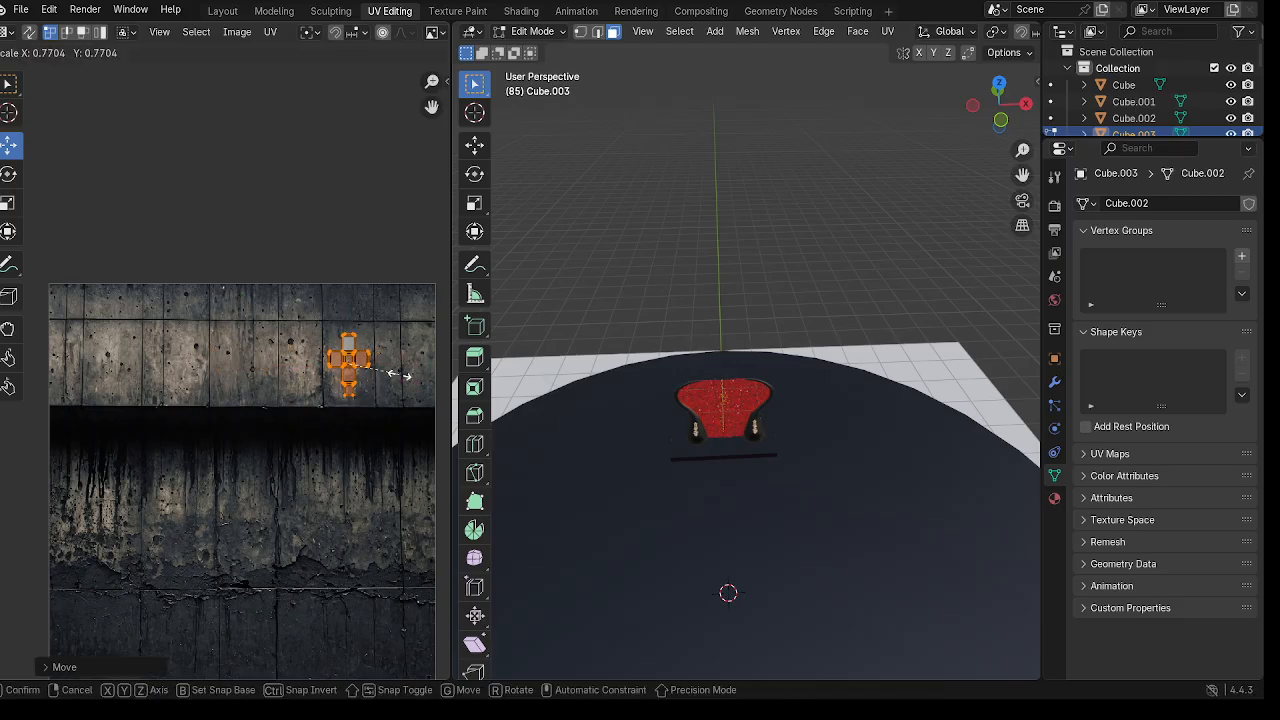
left_click(398, 373)
left_click(222, 11)
middle_click_drag(420, 203, 677, 235)
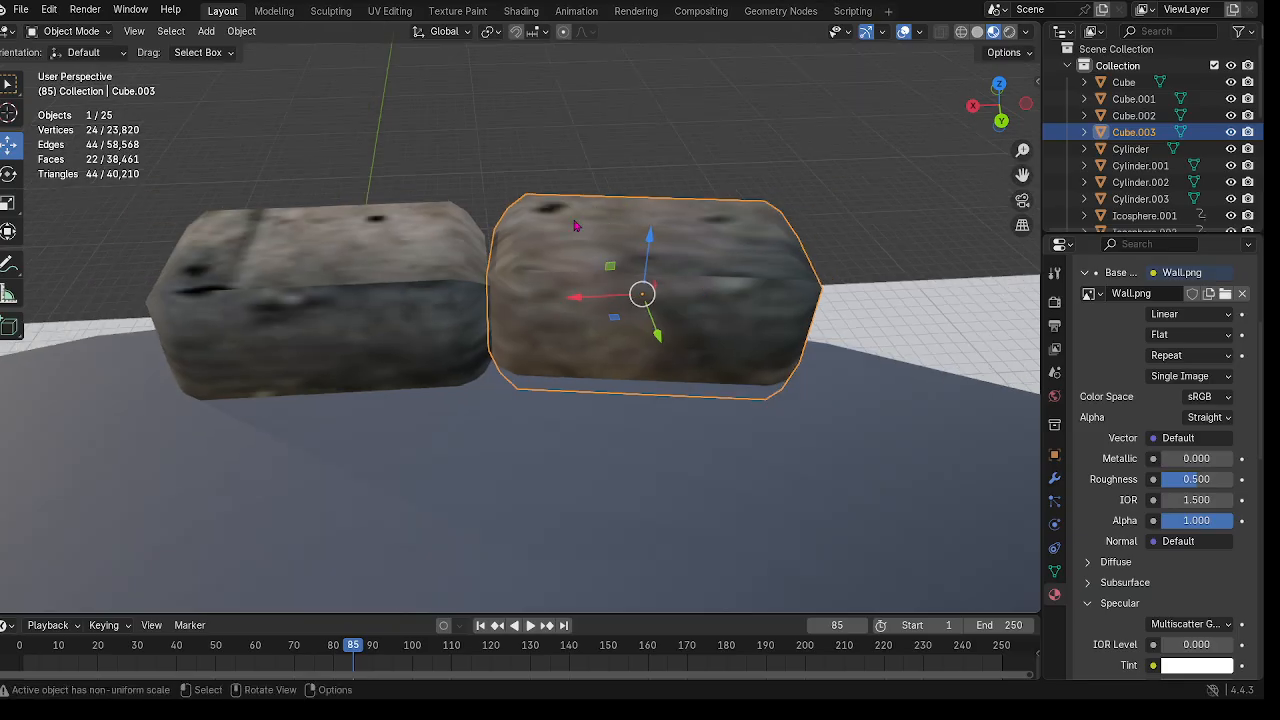
Step: Shift the second block's UV layout slightly up on the concrete texture and return to the Layout workspace
left_click(65, 31)
left_click(67, 68)
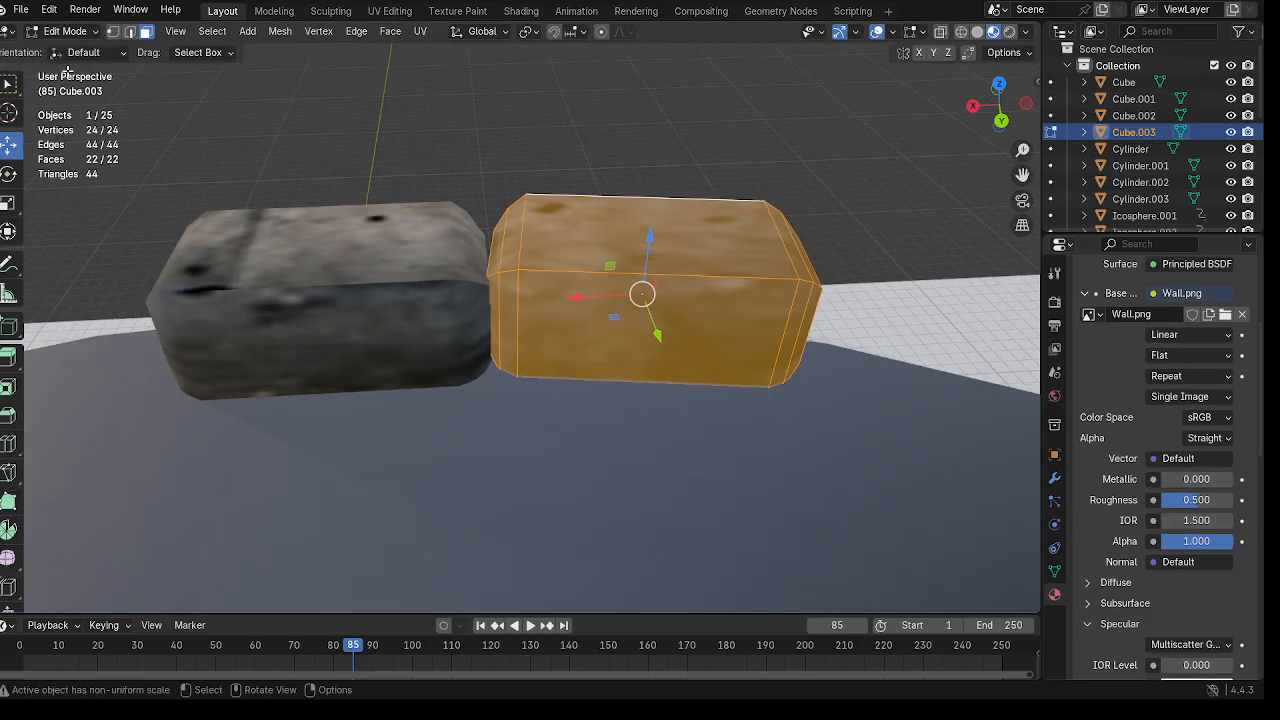
left_click(389, 11)
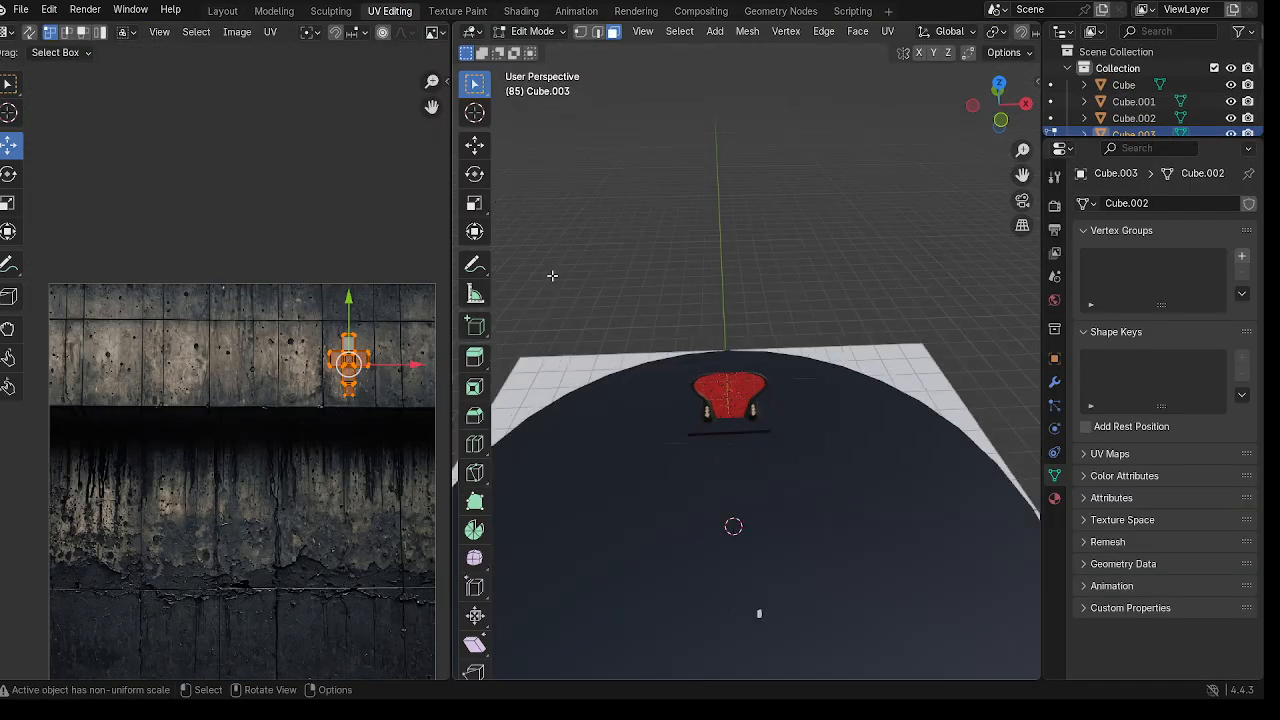
middle_click_drag(552, 274, 872, 78)
scroll(817, 160, "up", 6)
middle_click_drag(817, 160, 637, 657, "shift")
scroll(690, 317, "up", 5)
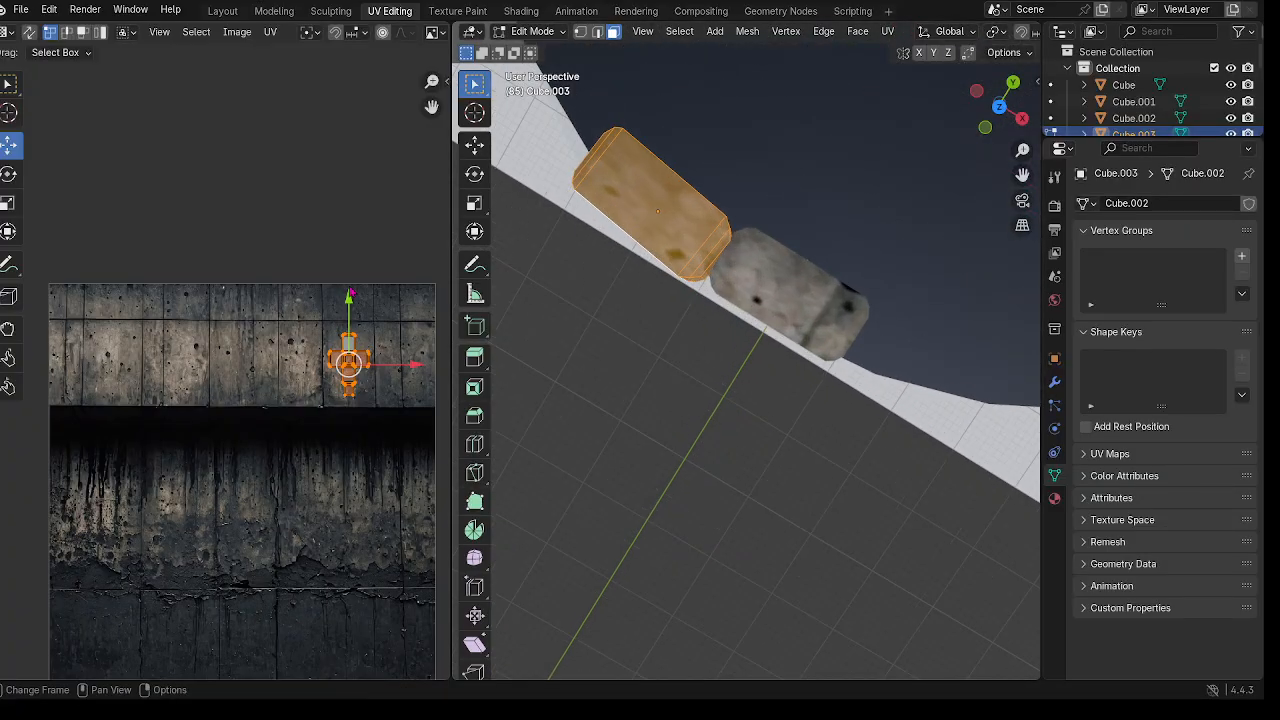
left_click_drag(349, 300, 346, 282)
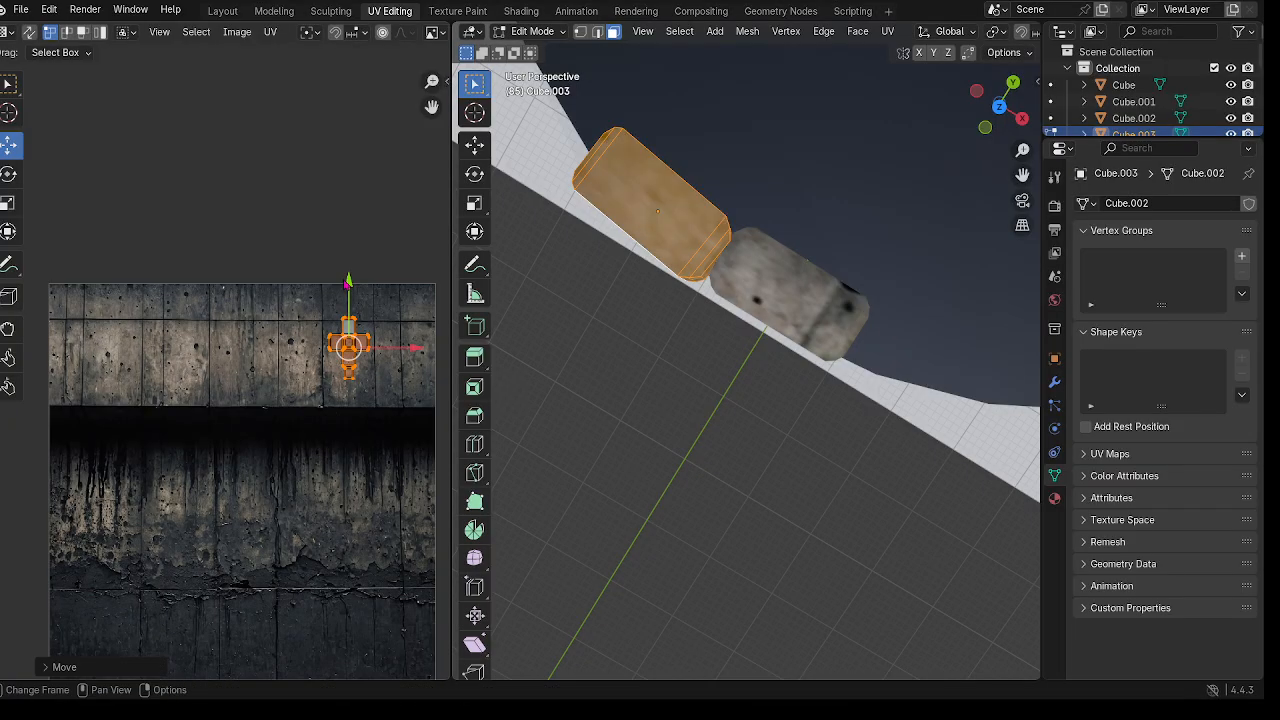
middle_click_drag(628, 415, 757, 223)
middle_click_drag(858, 482, 458, 494)
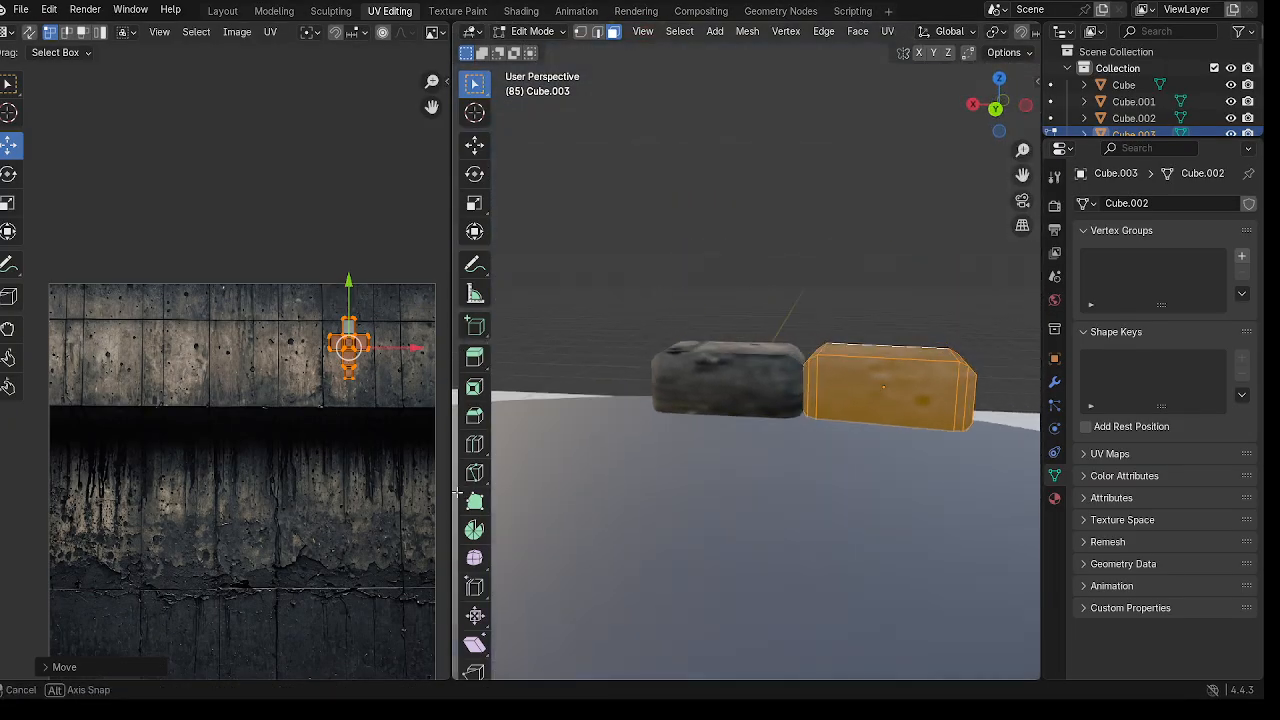
left_click(222, 11)
Step: Duplicate the second block and place the copy at its outer end along the stage's curved edge
scroll(803, 403, "down", 3)
key("shift+d")
right_click(786, 405)
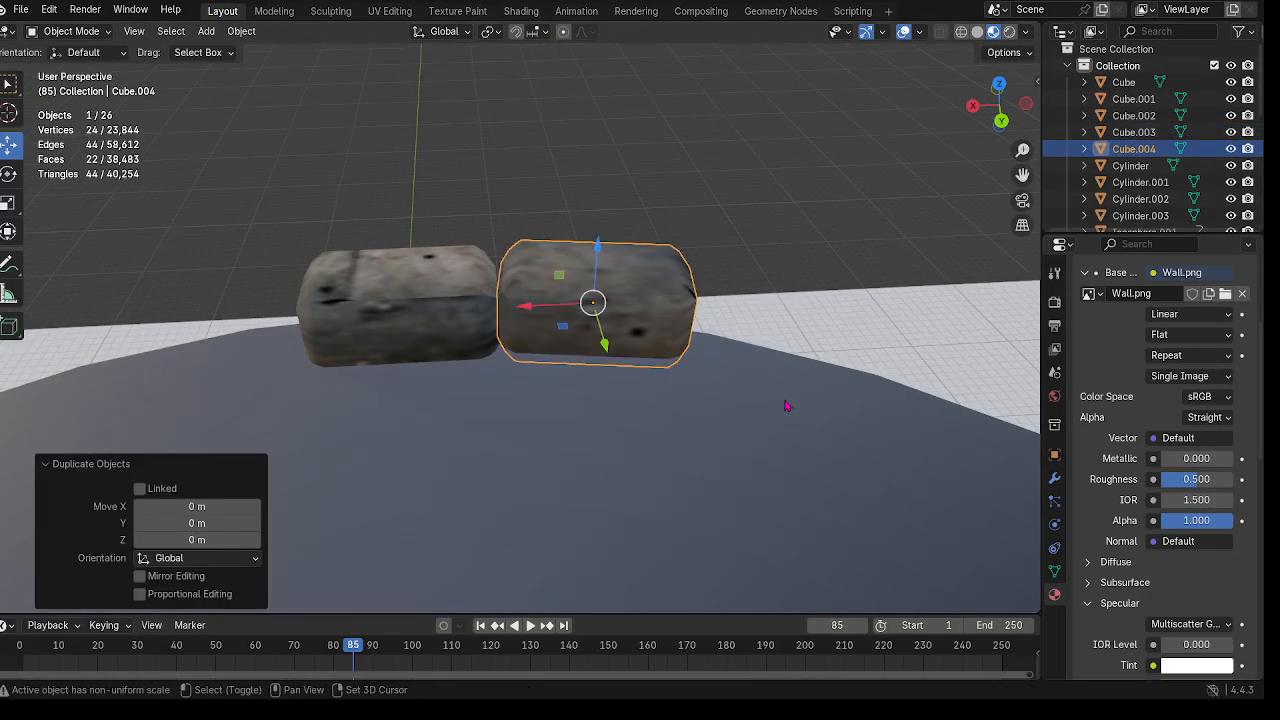
left_click_drag(529, 310, 753, 347)
left_click_drag(657, 317, 691, 313)
left_click_drag(797, 348, 803, 358)
Step: Rotate the third block around Z to follow the stage's curve and nudge it against the second block
left_click(14, 178)
middle_click_drag(674, 311, 550, 409, "shift")
left_click_drag(731, 426, 680, 451)
left_click(8, 146)
left_click_drag(600, 417, 690, 445)
Step: Move the third block's UV layout to a different, lighter concrete tile and return to the Layout workspace
left_click(70, 31)
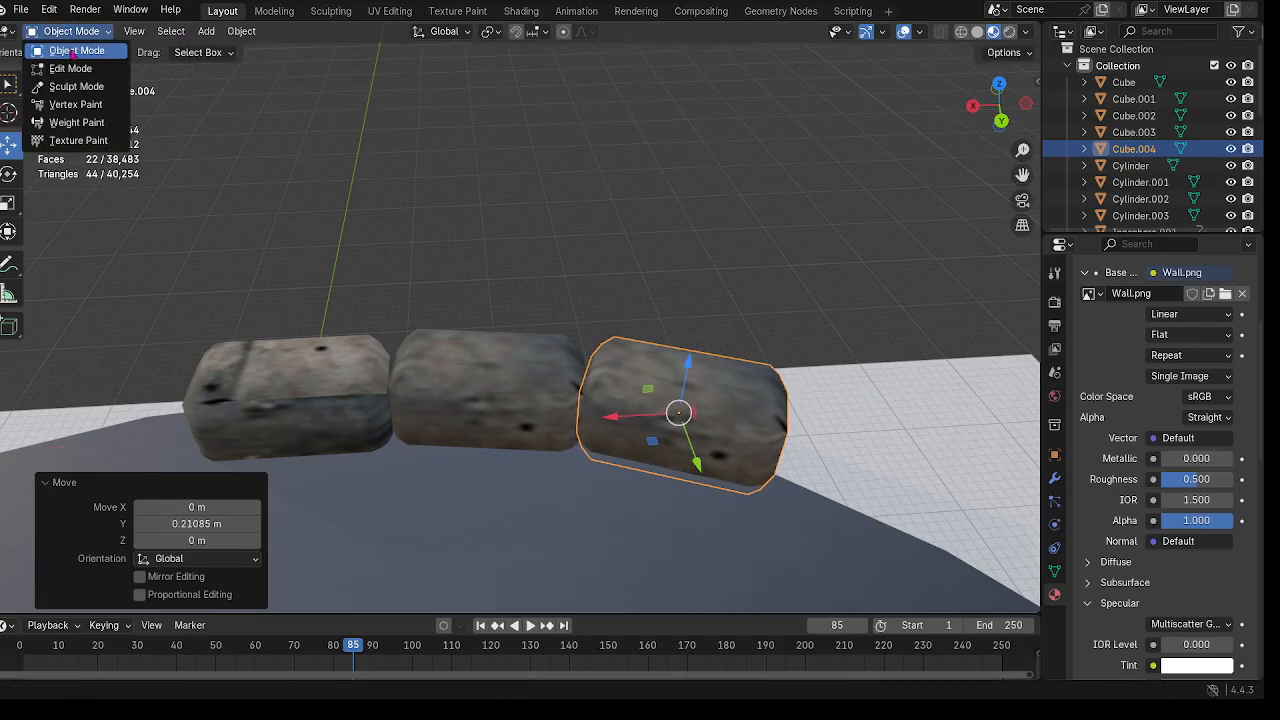
left_click(70, 68)
left_click(392, 11)
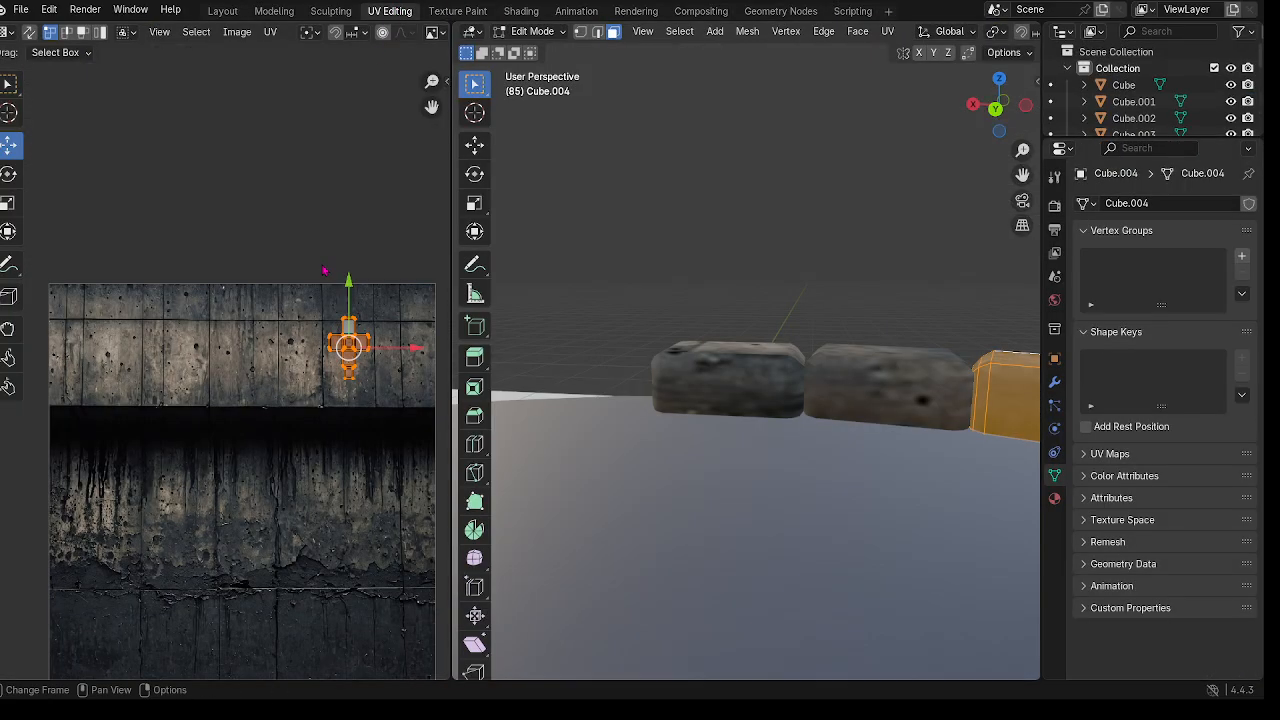
left_click_drag(400, 349, 226, 348)
left_click_drag(185, 295, 236, 370)
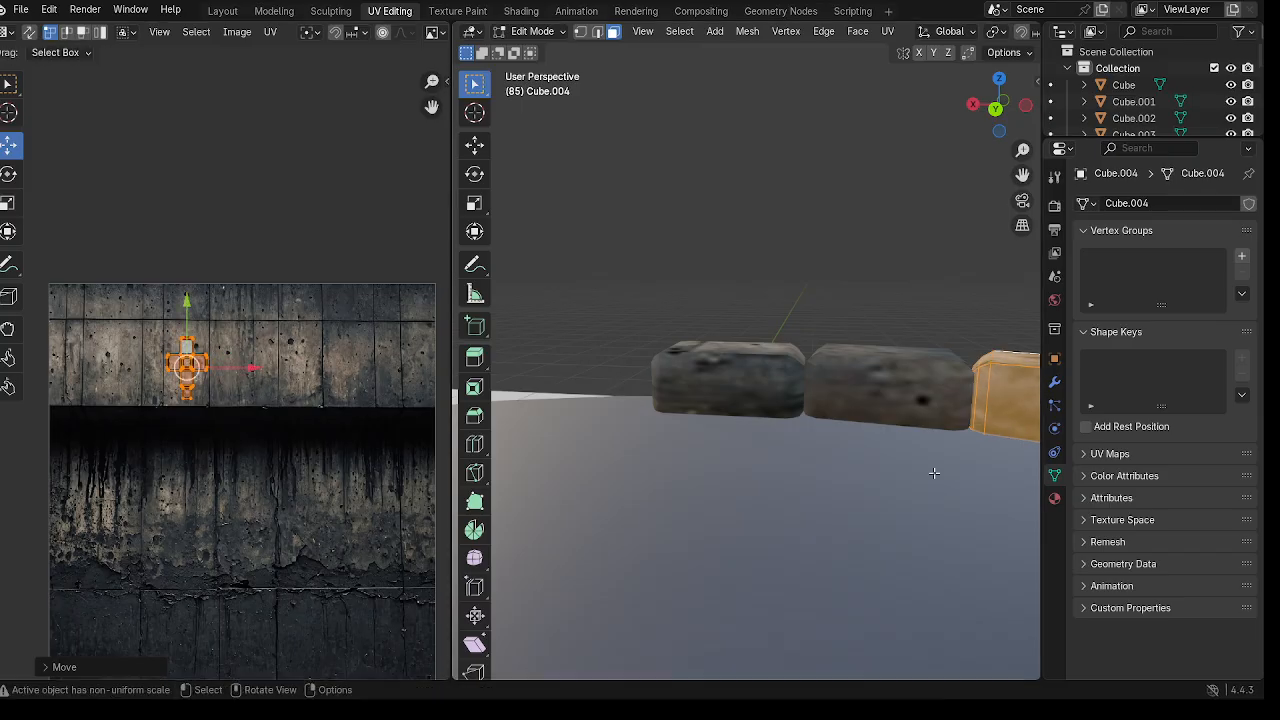
middle_click_drag(934, 466, 766, 429)
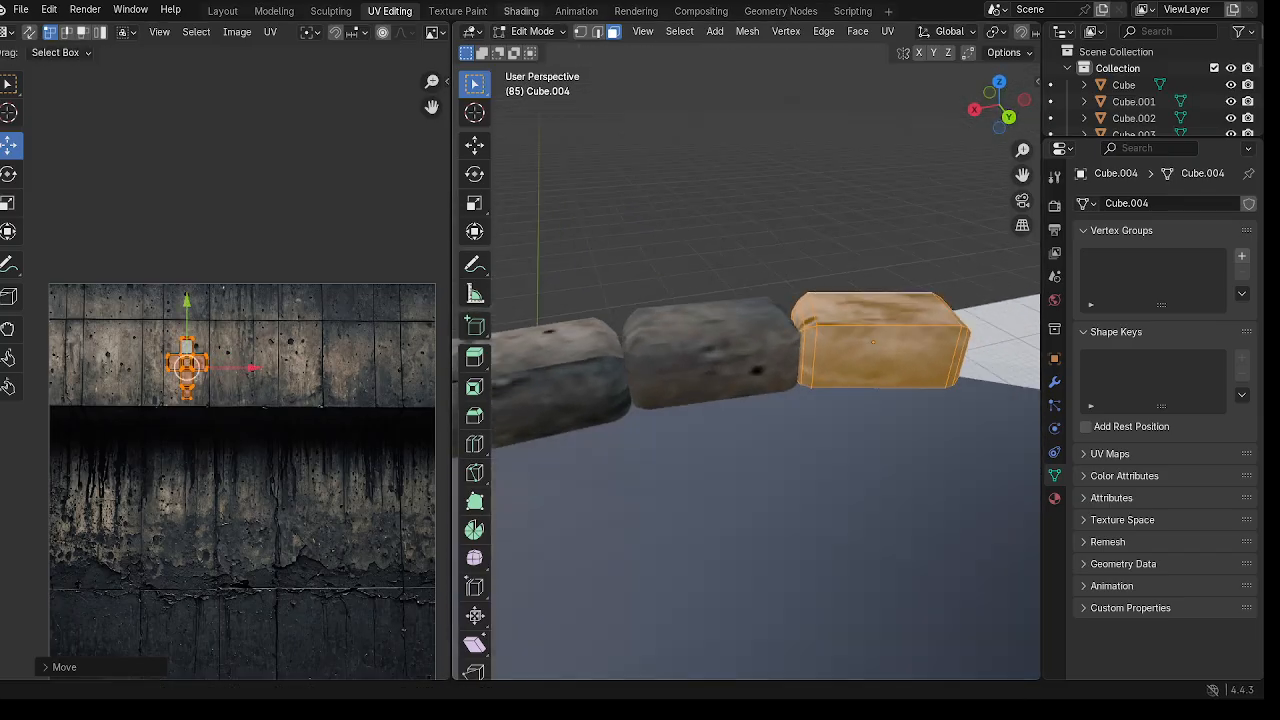
left_click(222, 10)
Step: Duplicate the third block and offset the copy along X and about 7.8 m along Y to extend the row
key("shift+d")
right_click(734, 572)
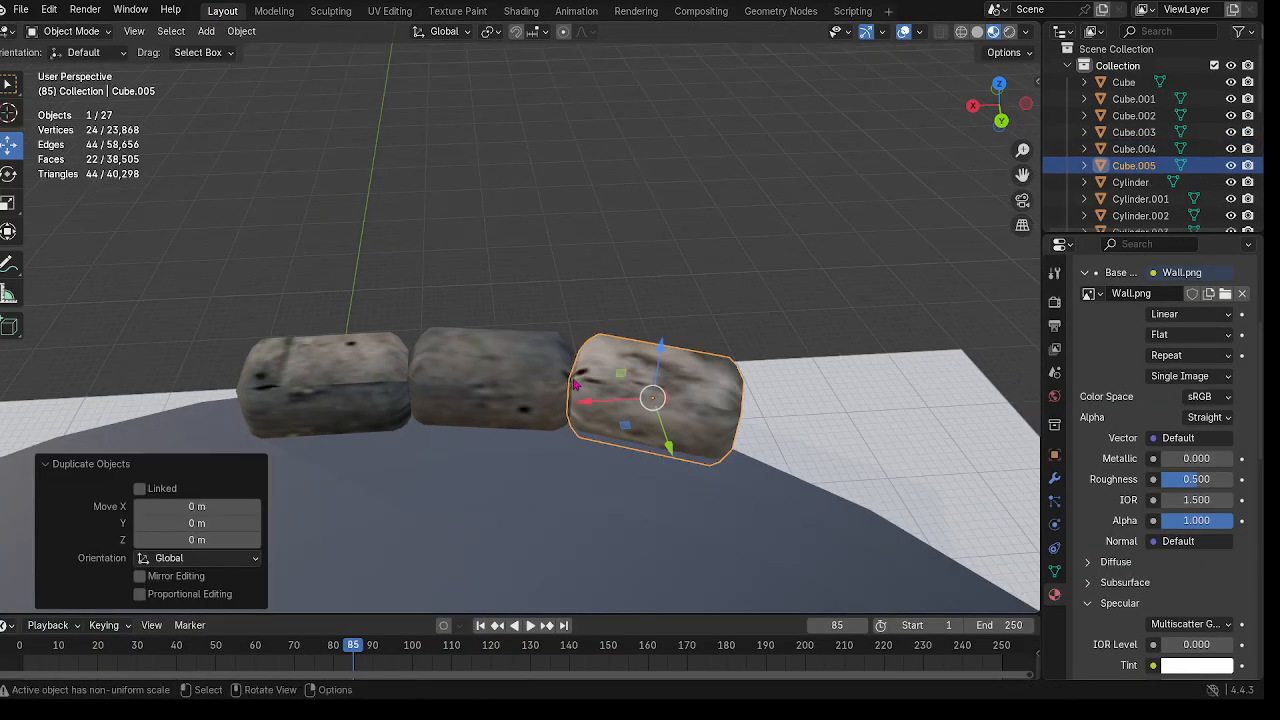
left_click_drag(584, 403, 844, 480)
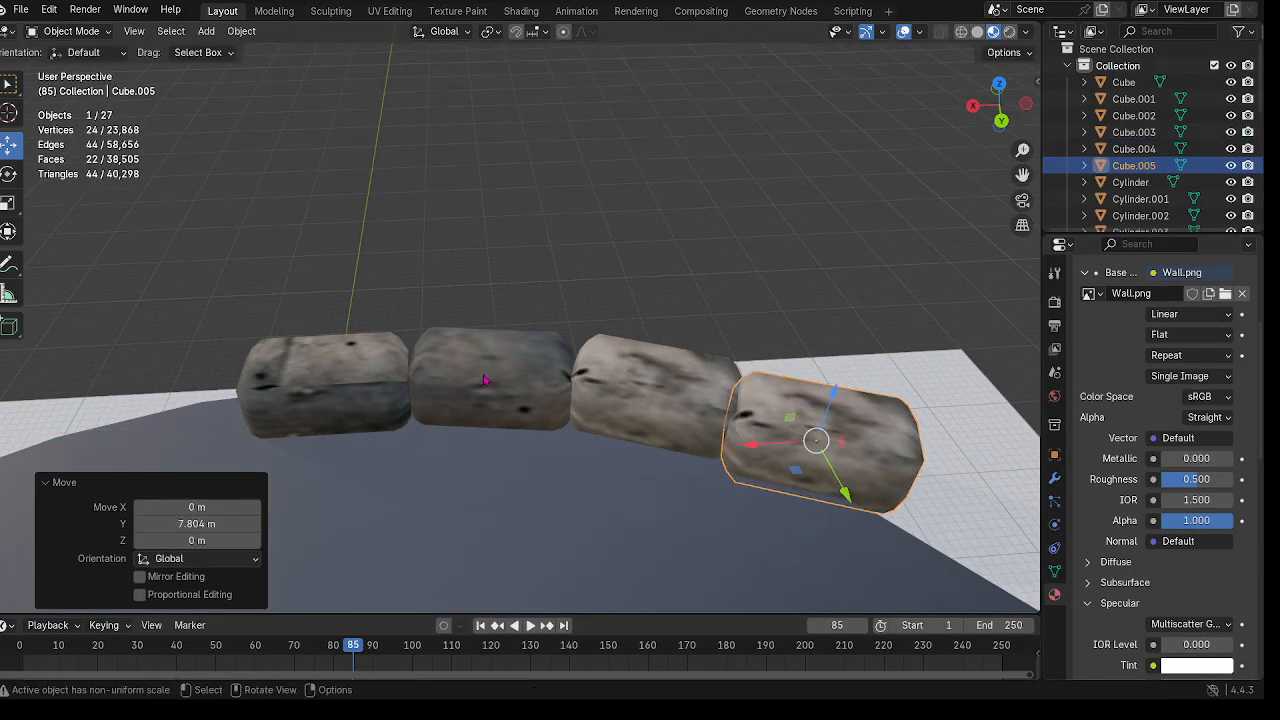
Step: Rotate the fourth block around Z to follow the stage's rim and nudge it about -0.76 m along X
middle_click_drag(716, 385, 150, 290)
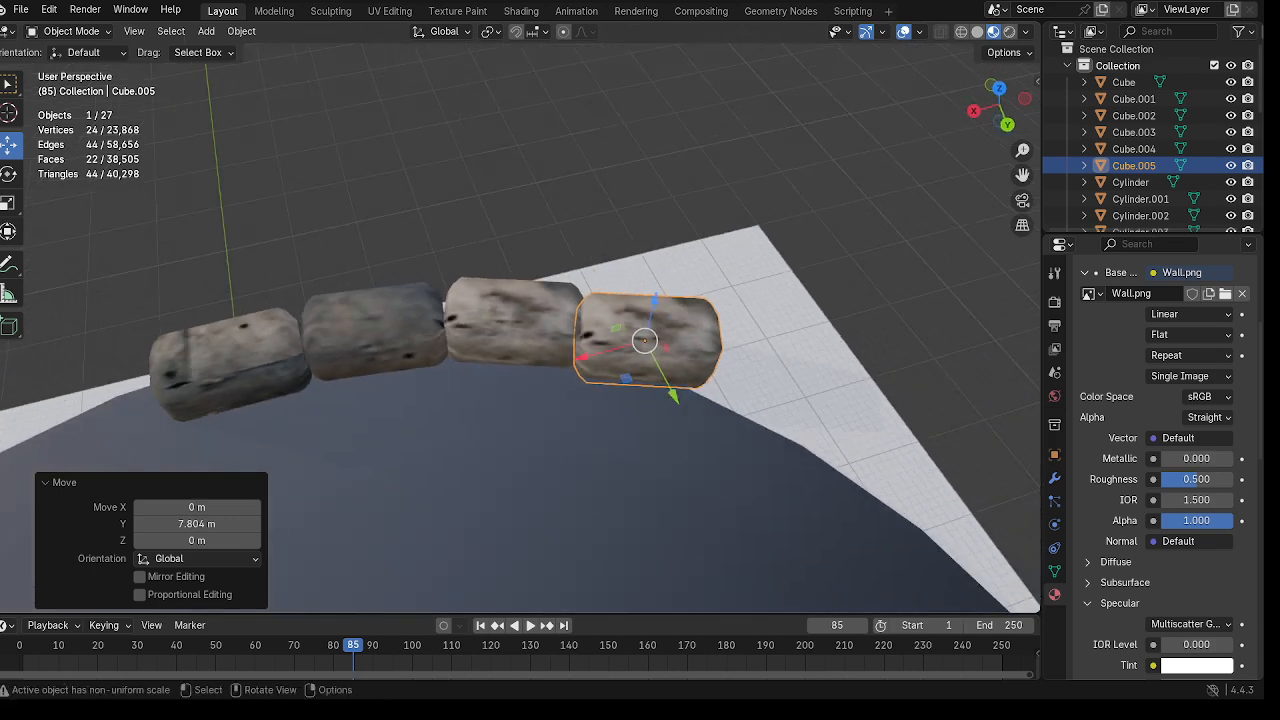
left_click(8, 173)
left_click_drag(709, 398, 667, 388)
left_click(13, 158)
left_click_drag(591, 371, 600, 370)
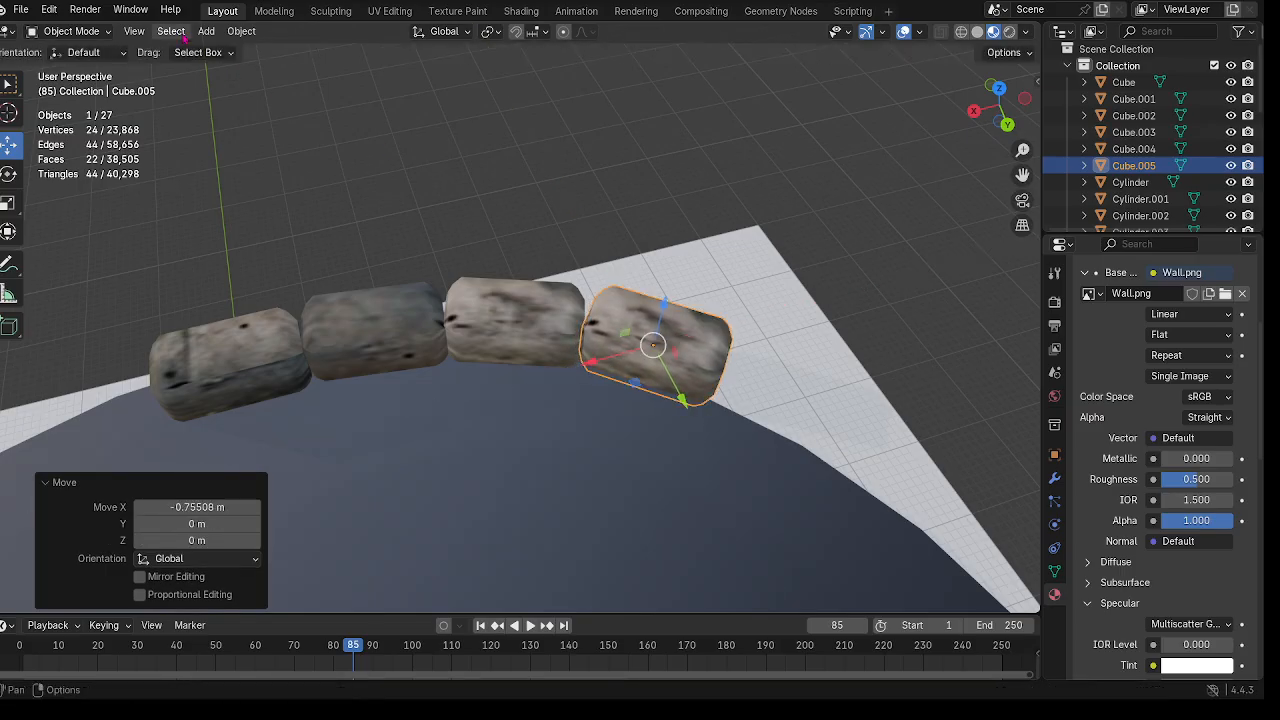
Step: Shift the fourth block's UV layout horizontally to another area of the concrete texture and return to the Layout workspace
left_click(66, 31)
left_click(62, 68)
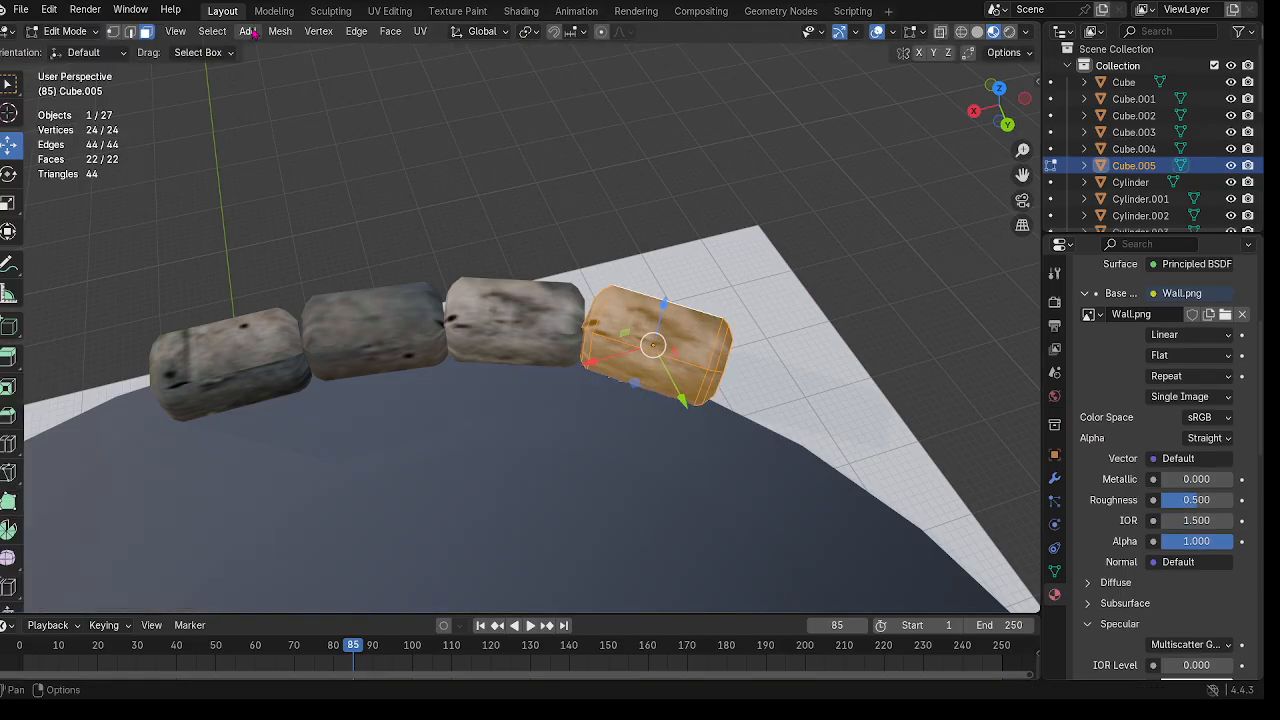
left_click(408, 10)
left_click_drag(234, 376, 160, 376)
left_click(218, 11)
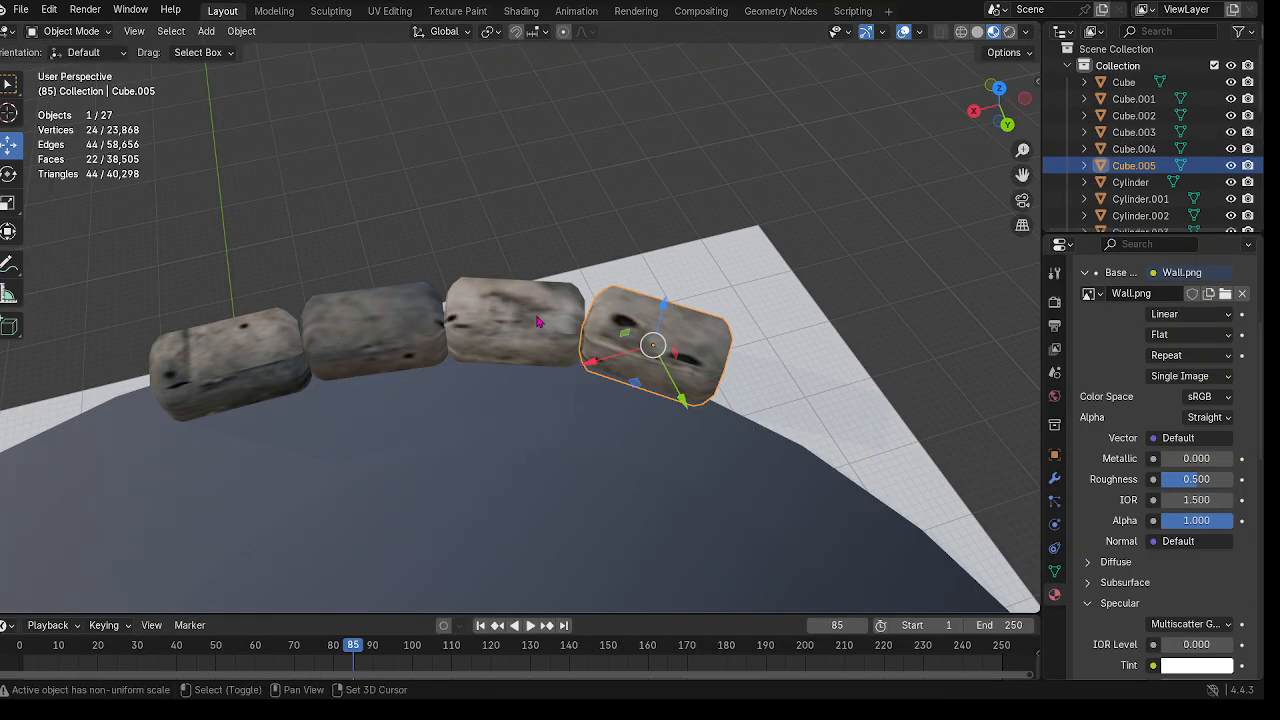
left_click(537, 321, "shift")
left_click(343, 297, "shift")
left_click(247, 343, "shift")
left_click(652, 320)
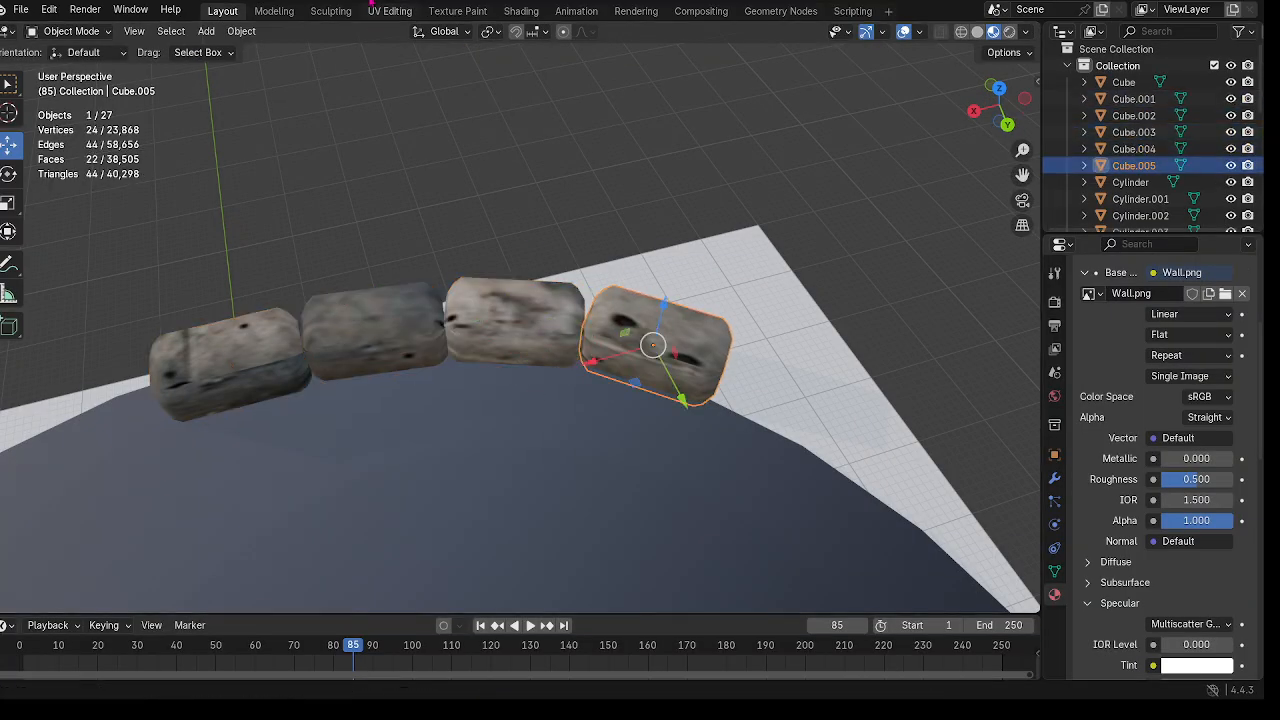
Step: Enter edit mode on the fourth block and shift its UV layout slightly up on the concrete texture in the UV Editing workspace
left_click(68, 31)
left_click(60, 69)
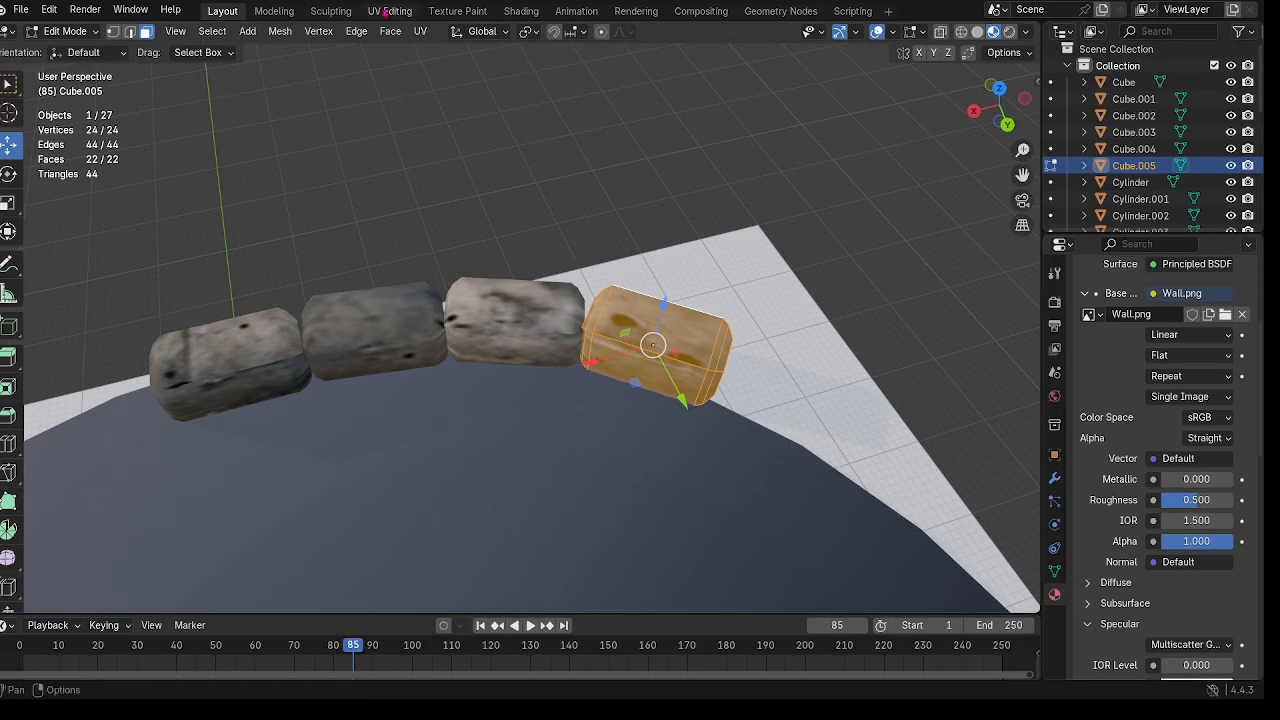
left_click(387, 11)
scroll(370, 200, "down", 1)
scroll(820, 414, "down", 3)
middle_click_drag(820, 414, 705, 375, "shift")
middle_click_drag(705, 375, 720, 350)
scroll(624, 420, "up", 2)
left_click_drag(134, 308, 134, 294)
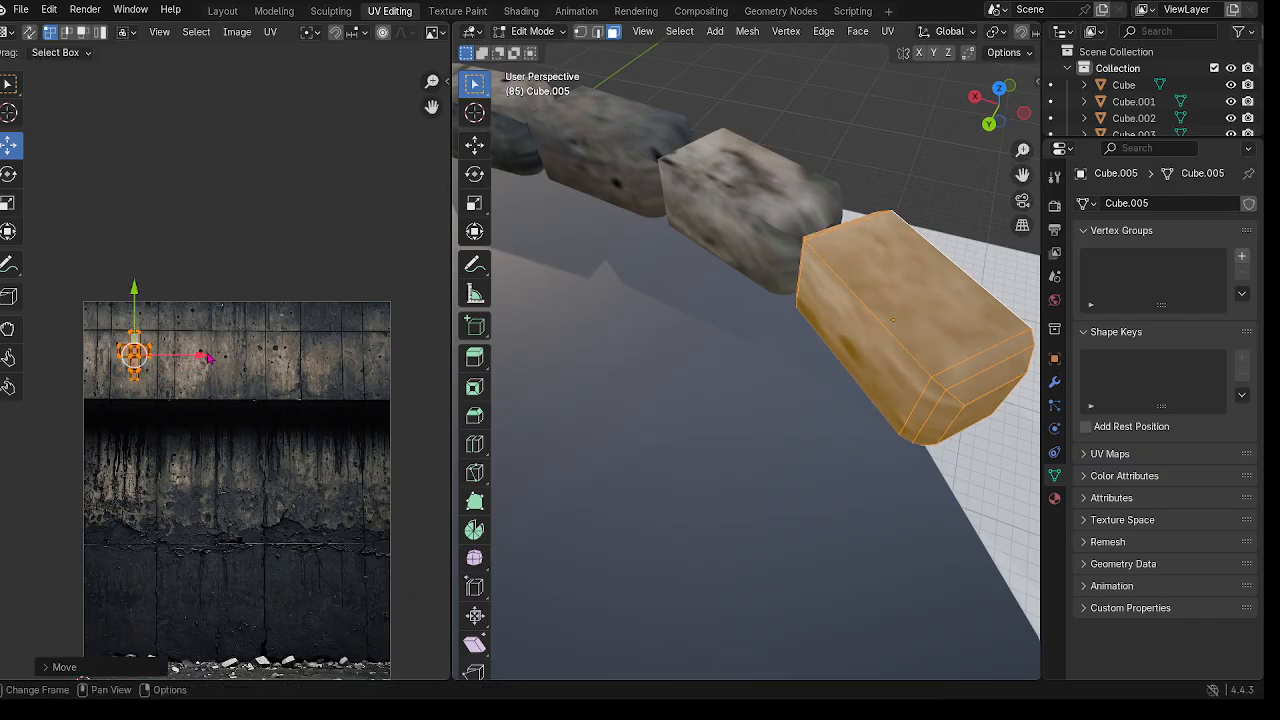
Step: Nudge the fourth block's UV layout slightly, scale it to about 0.93, and return to the Layout workspace
key("g")
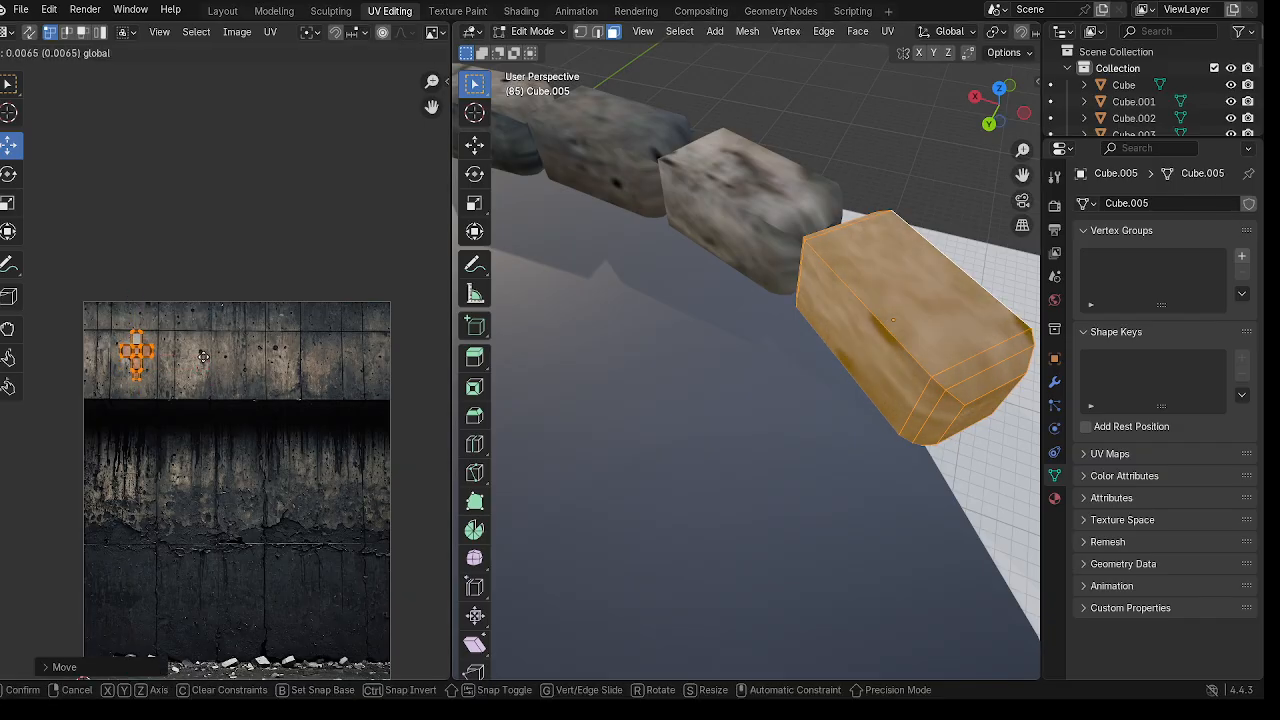
left_click(202, 357)
key("s")
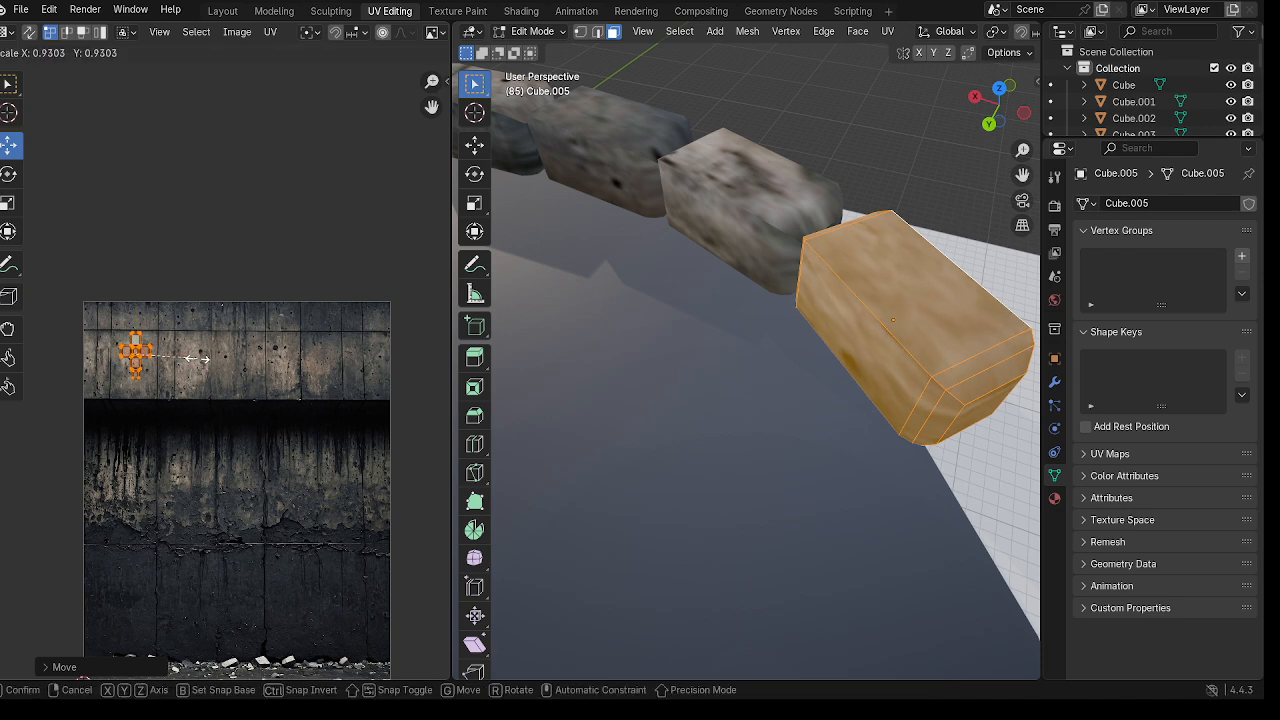
left_click(197, 358)
left_click(222, 10)
Step: Duplicate all four concrete blocks and move the copies about 34.13 m along Y and -42.76 m along X
scroll(560, 330, "down", 2)
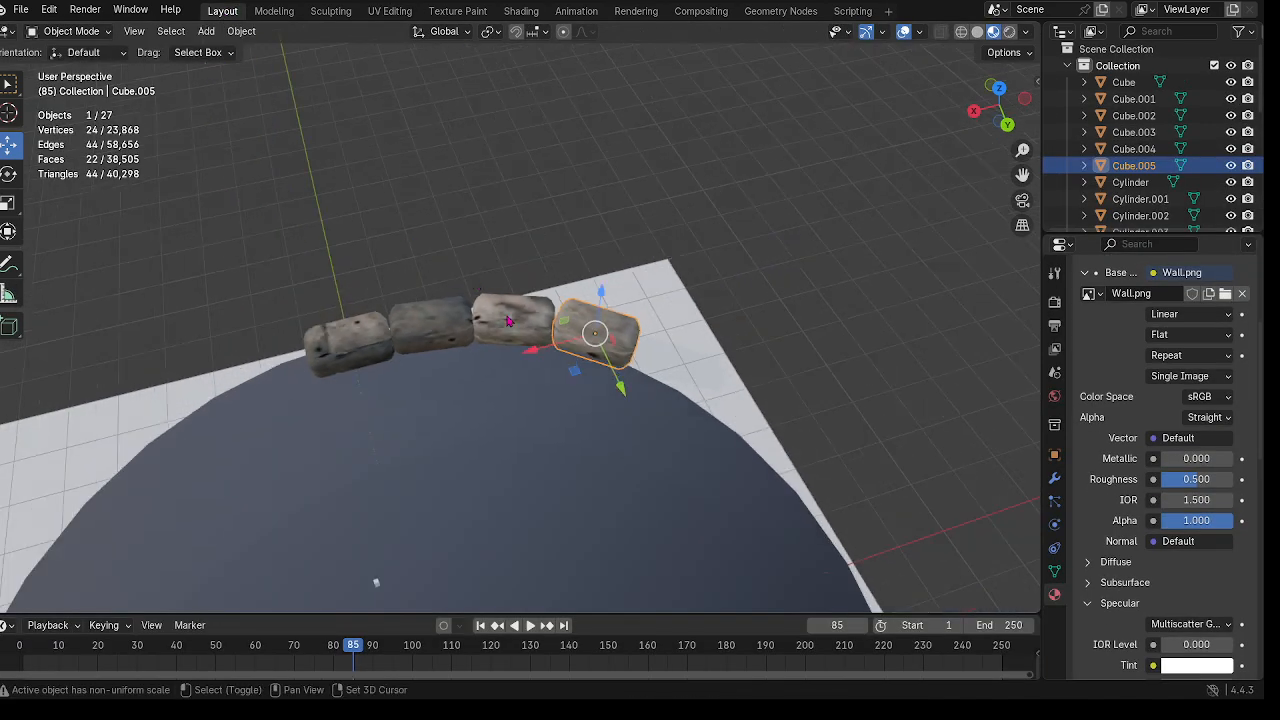
left_click(540, 322, "shift")
left_click(411, 315, "shift")
left_click(362, 334, "shift")
key("shift+d")
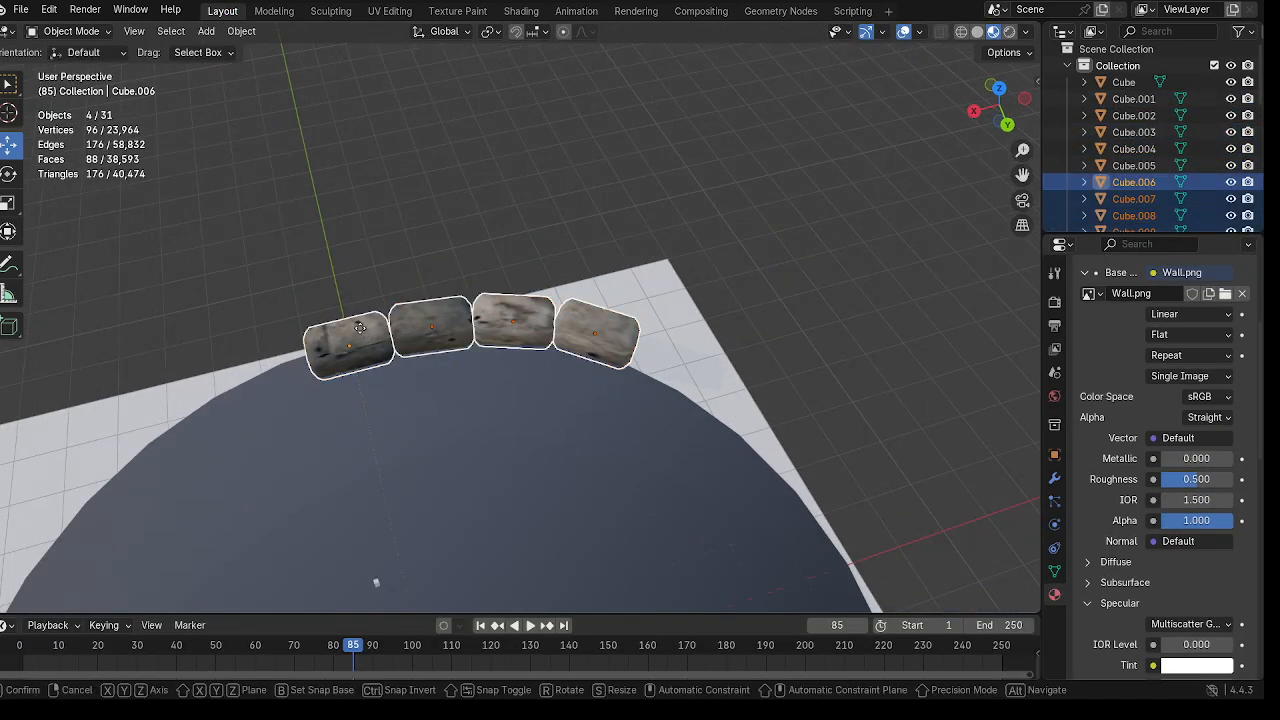
right_click(362, 334)
middle_click_drag(390, 345, 477, 389)
left_click_drag(531, 377, 654, 474)
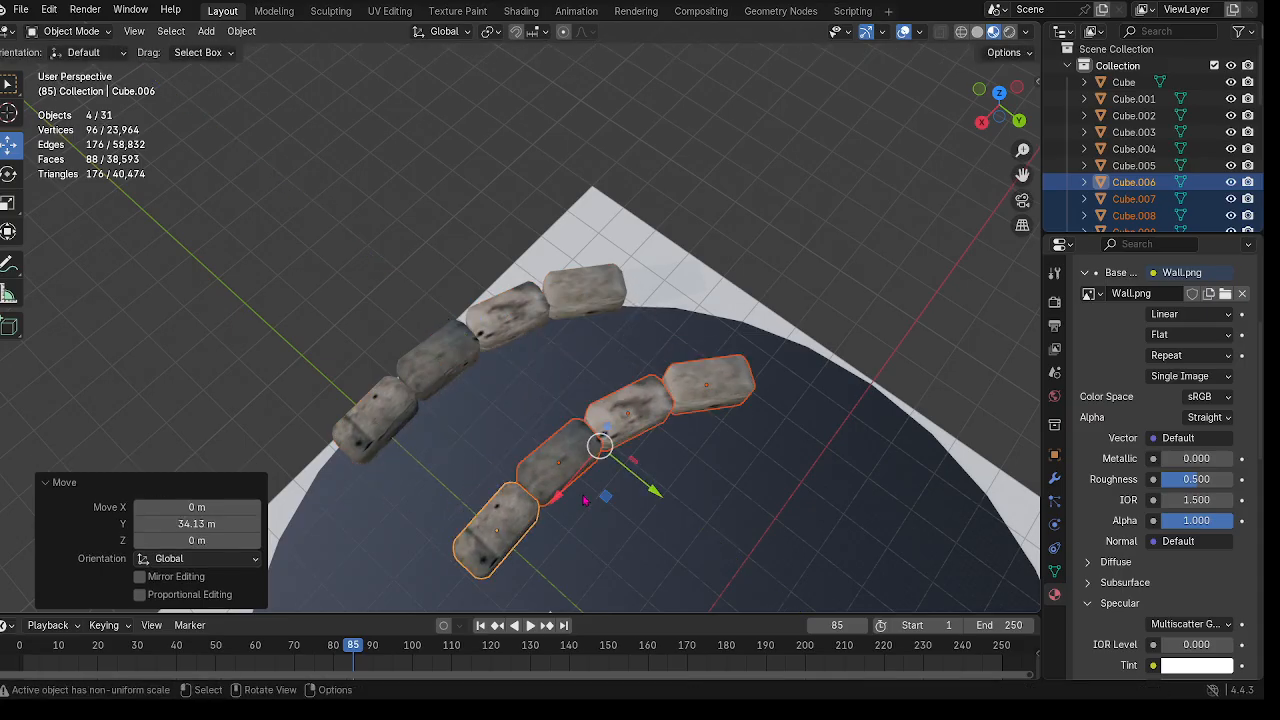
left_click_drag(566, 497, 702, 371)
Step: Rotate the four copied blocks about -49.3° around Z and shift them about -8.54 m along X toward the row's end
left_click(8, 174)
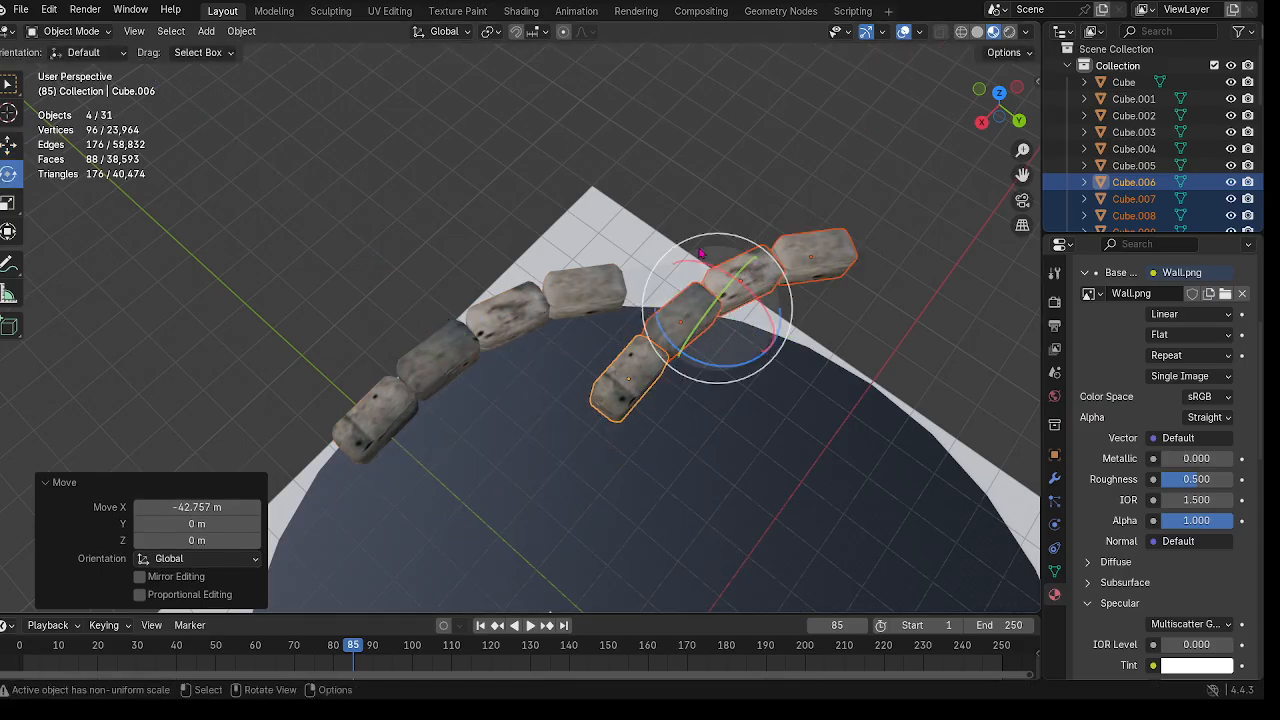
middle_click_drag(740, 205, 758, 264)
left_click_drag(761, 260, 757, 317)
middle_click_drag(757, 317, 827, 460, "shift")
scroll(558, 252, "up", 1)
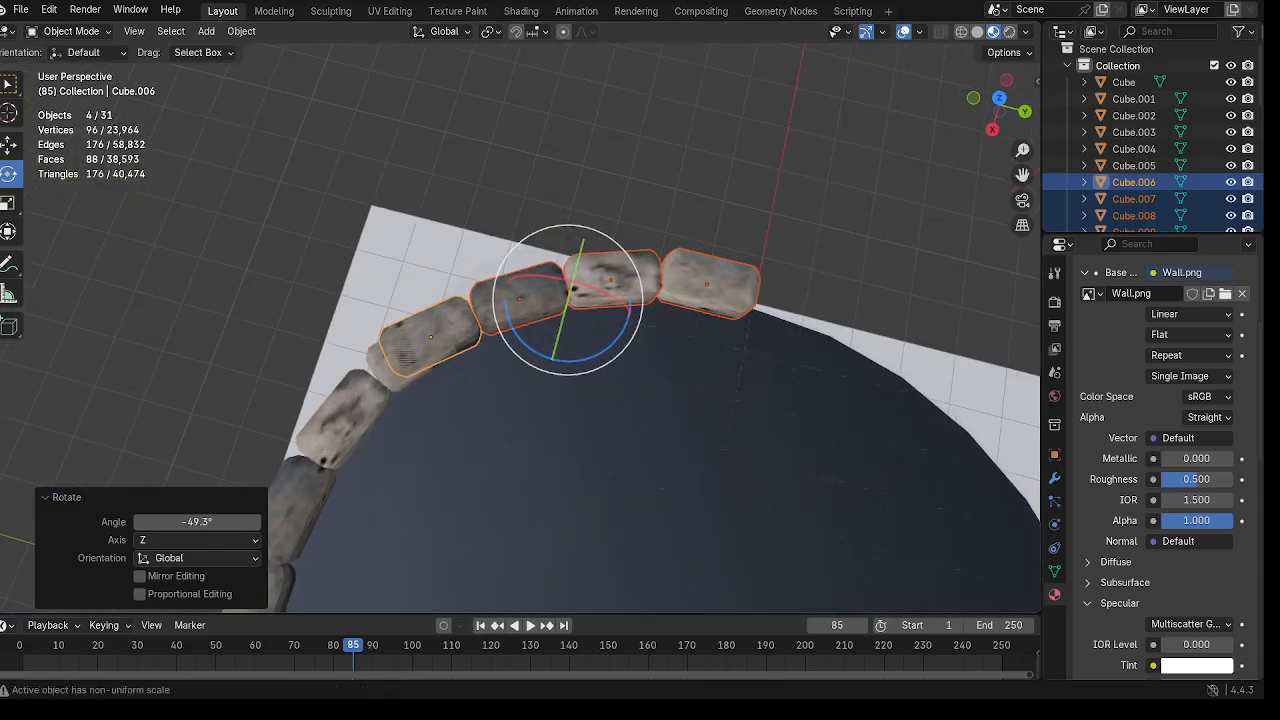
left_click(8, 146)
left_click_drag(634, 318, 566, 320)
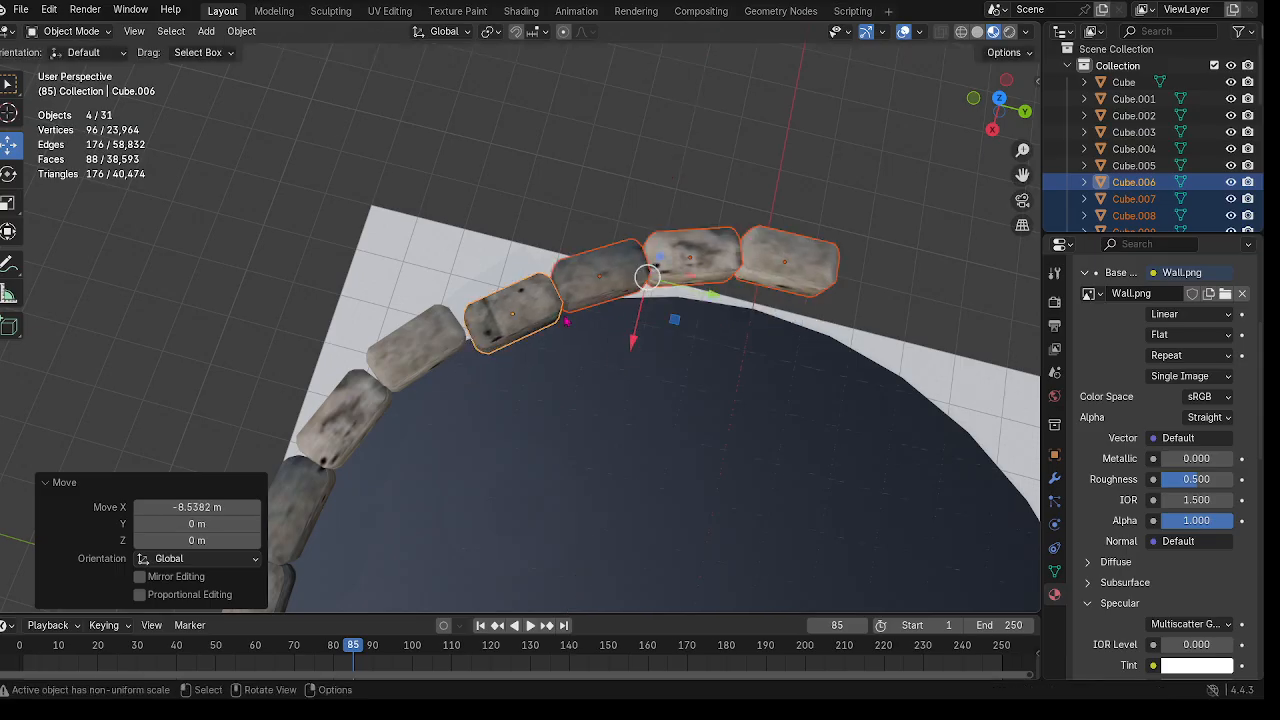
Step: Rotate the four copied blocks further around Z so they continue the curve along the stage's rim
left_click(7, 179)
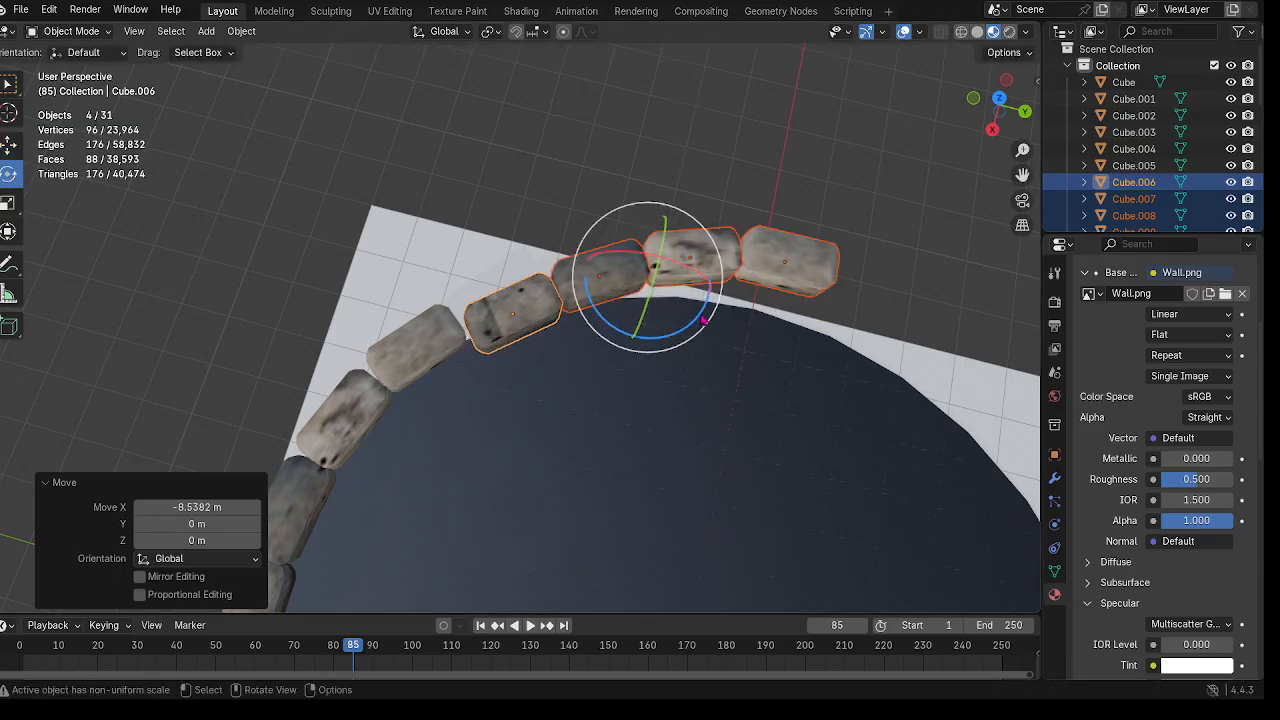
left_click_drag(697, 319, 621, 360)
left_click(8, 145)
middle_click_drag(506, 378, 566, 308, "shift")
Step: Duplicate all eight blocks of the row and move the copies about 101.67 m along Y
left_click(490, 268, "shift")
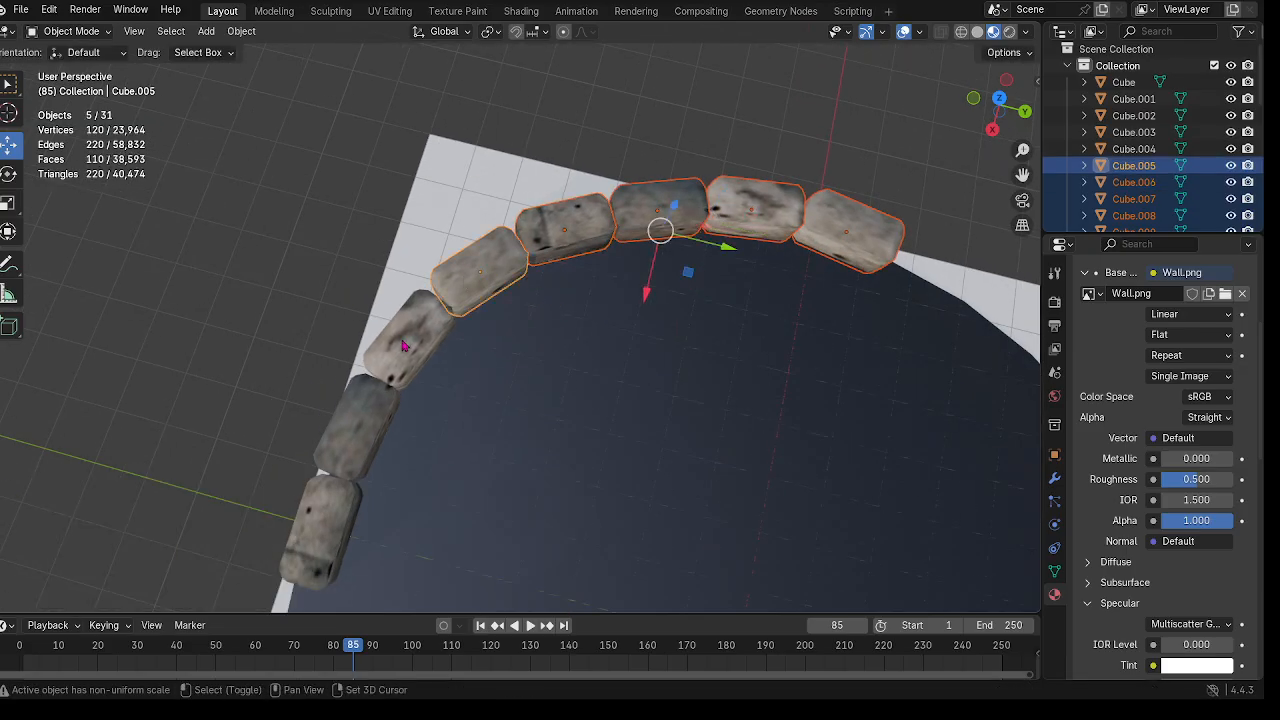
left_click(405, 342, "shift")
left_click(358, 425, "shift")
left_click(310, 555, "shift")
key("shift+d")
right_click(320, 557)
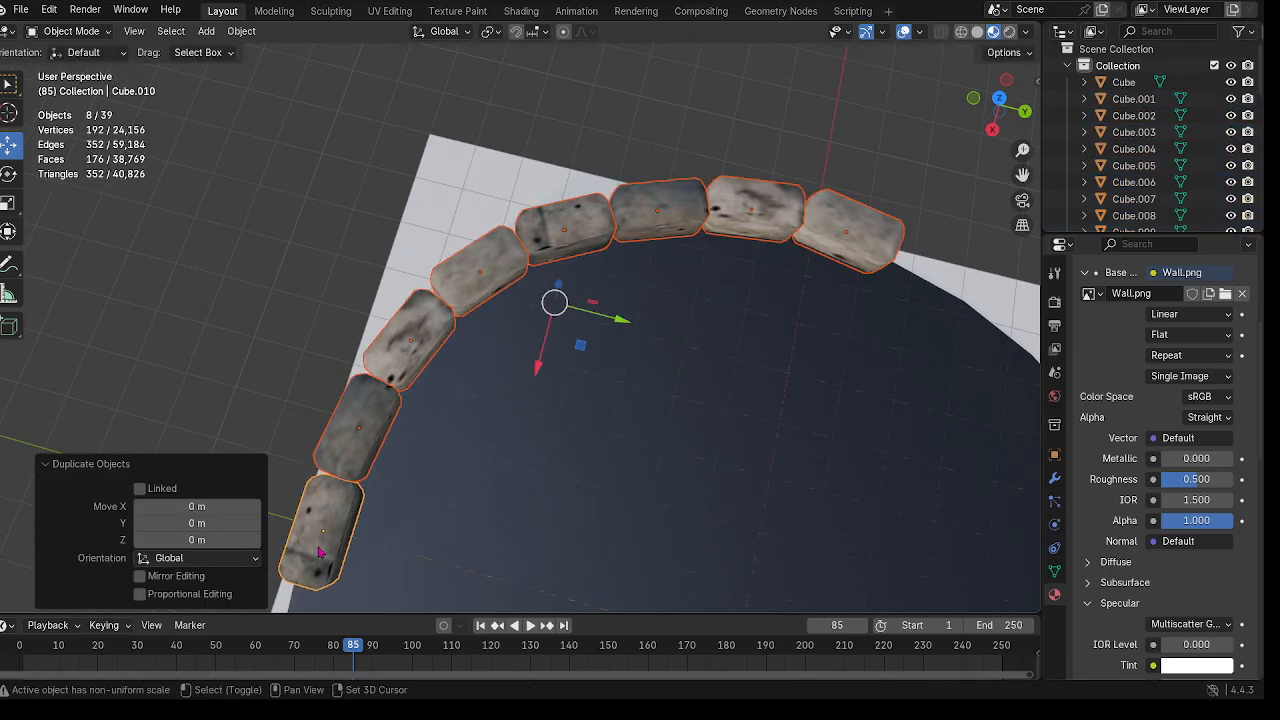
middle_click_drag(735, 428, 652, 287, "shift")
scroll(700, 345, "down", 3)
middle_click_drag(729, 369, 785, 366)
left_click_drag(467, 238, 769, 133)
Step: Rotate the eight copied blocks about -97.2° around Z to follow the next part of the rim
left_click(8, 174)
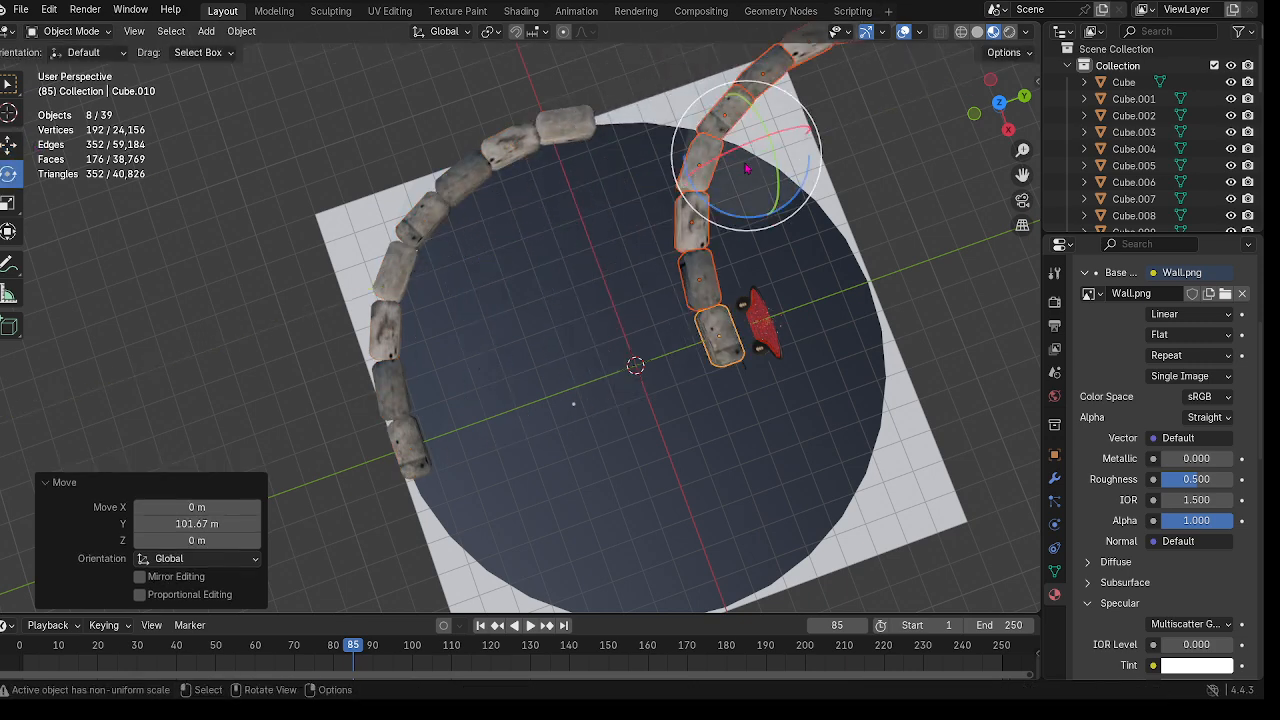
left_click_drag(806, 186, 694, 248)
middle_click_drag(697, 250, 548, 490, "shift")
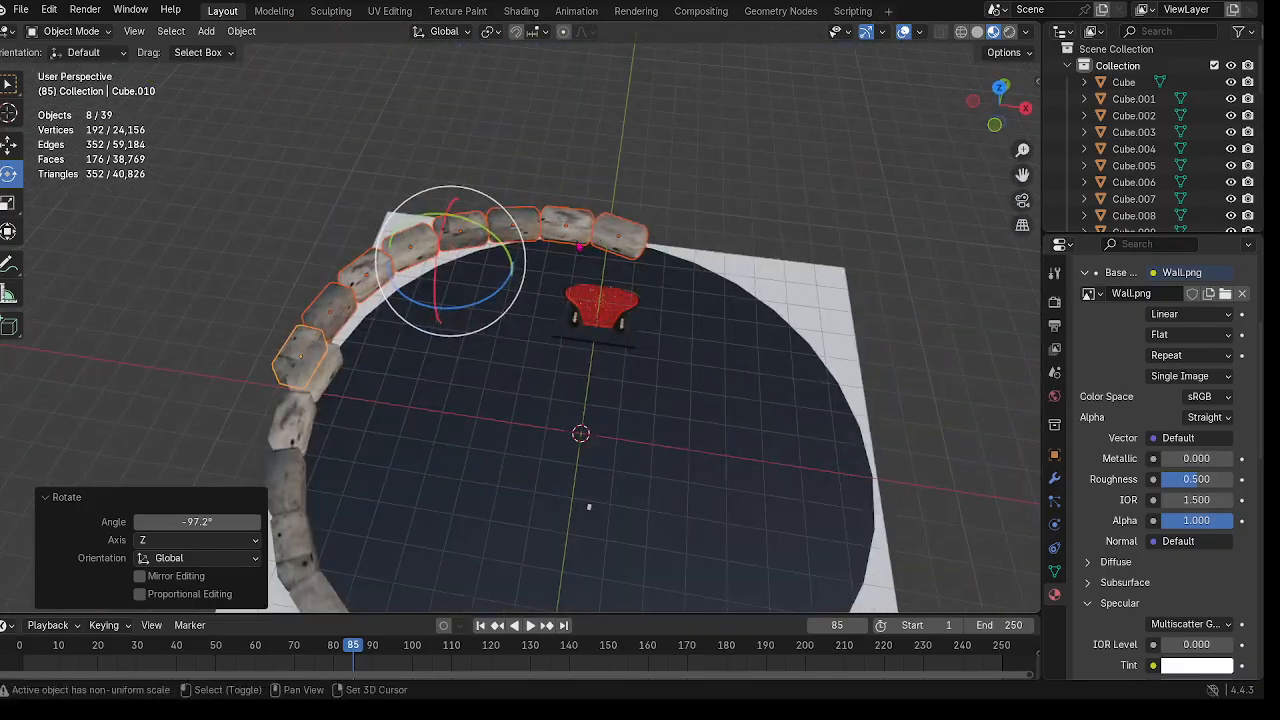
middle_click_drag(654, 217, 860, 163, "shift")
middle_click_drag(779, 308, 633, 268)
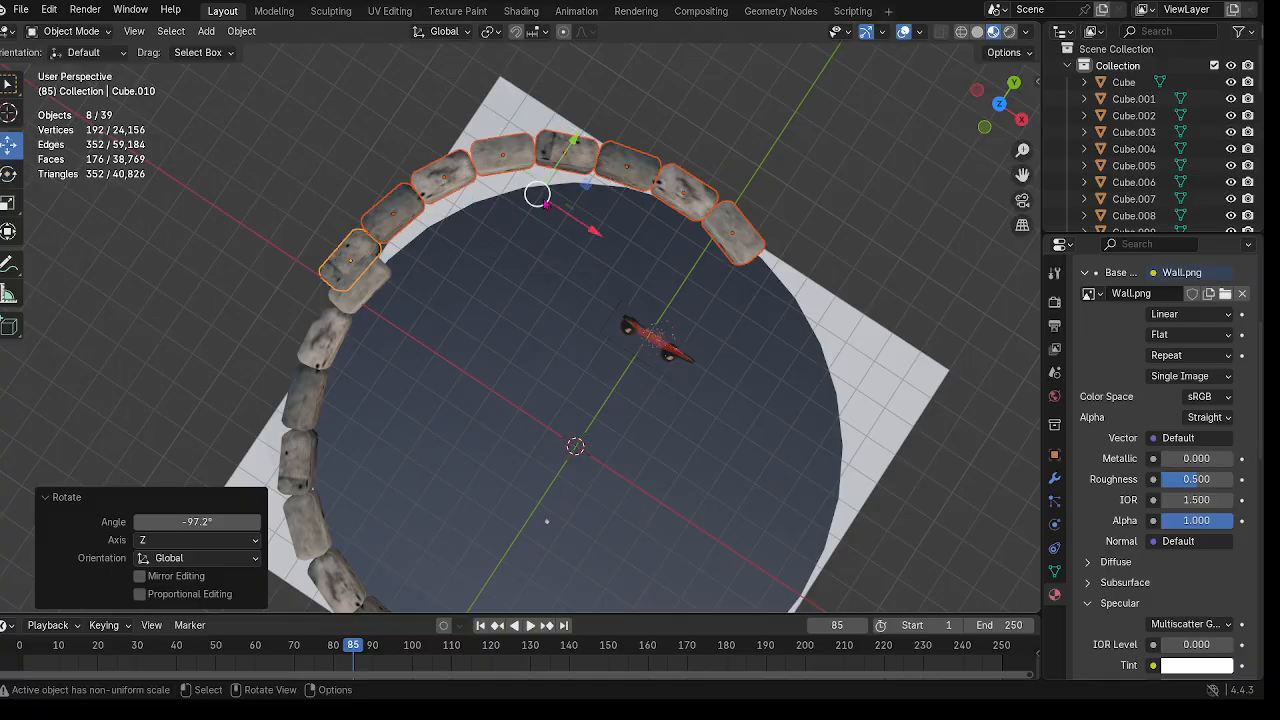
Step: Shift the eight copied blocks about 4.99 m along X and 5.12 m along Y, and rotate them about -0.8° around Z
left_click_drag(591, 232, 643, 261)
left_click(14, 174)
left_click(15, 146)
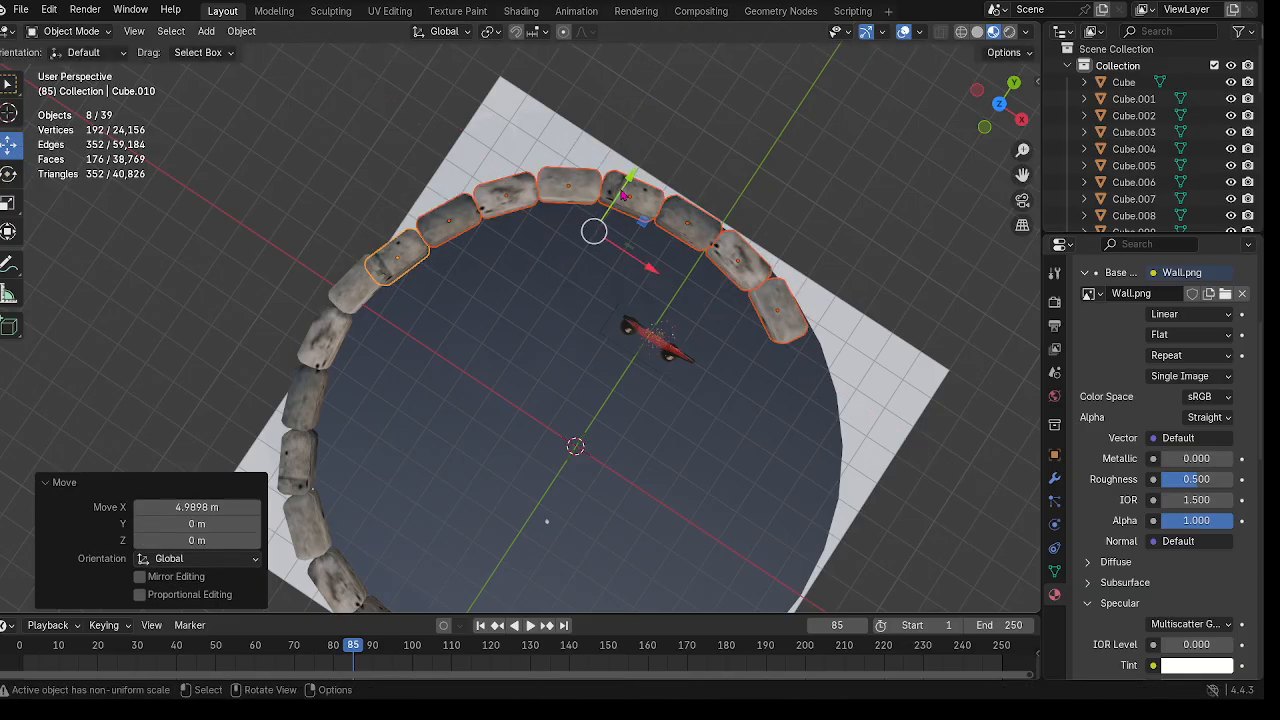
left_click_drag(628, 182, 638, 167)
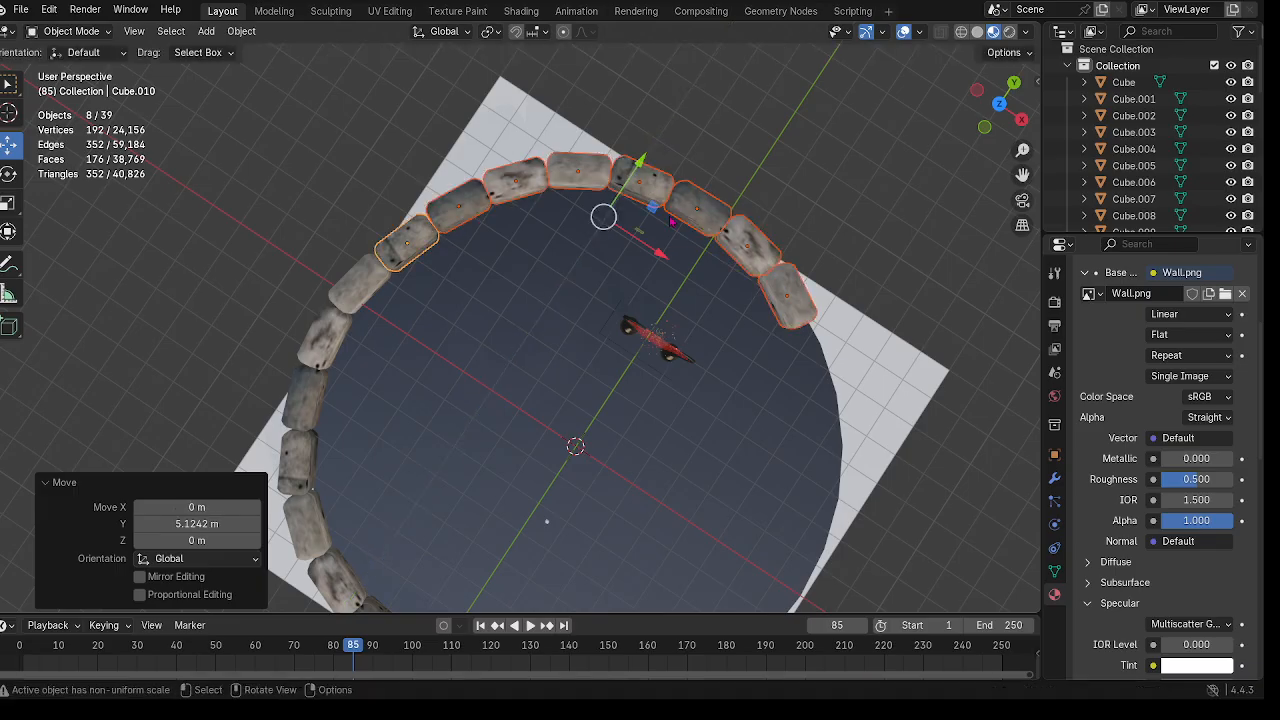
middle_click_drag(658, 268, 820, 198, "shift")
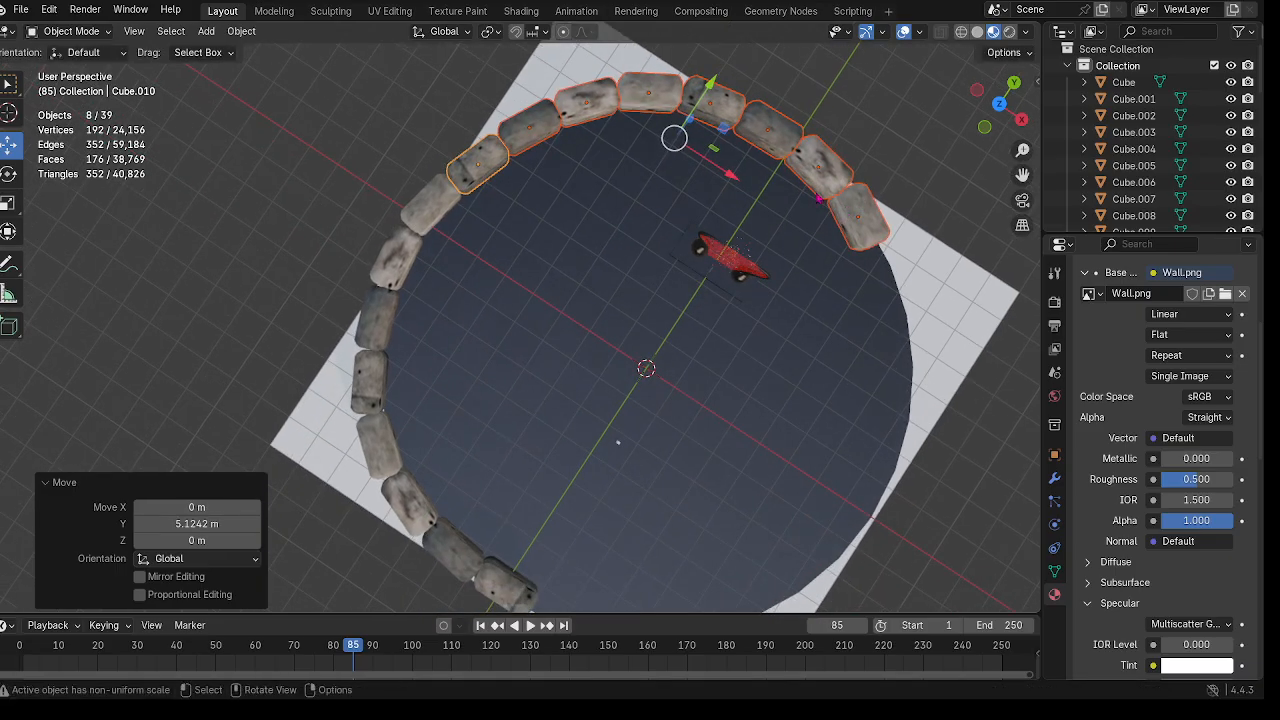
left_click(5, 179)
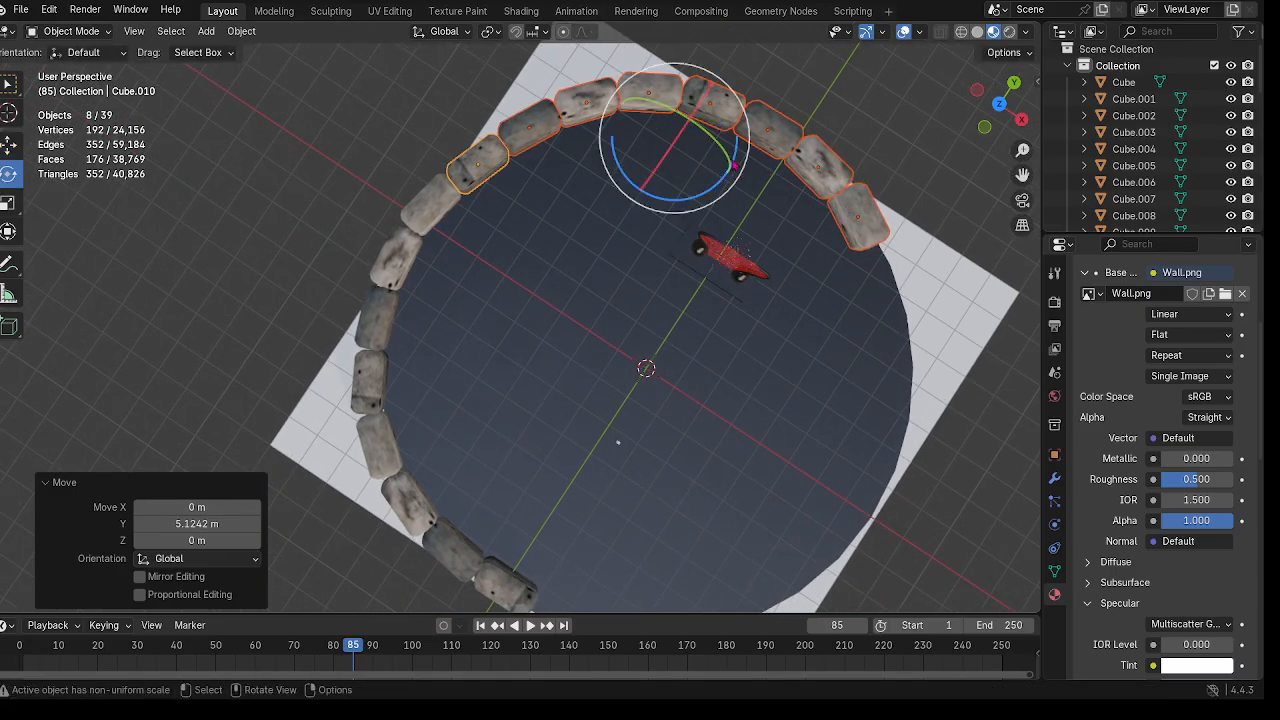
left_click_drag(737, 152, 740, 150)
middle_click_drag(668, 308, 657, 218, "shift")
scroll(657, 218, "down", 2)
scroll(657, 218, "down", 2)
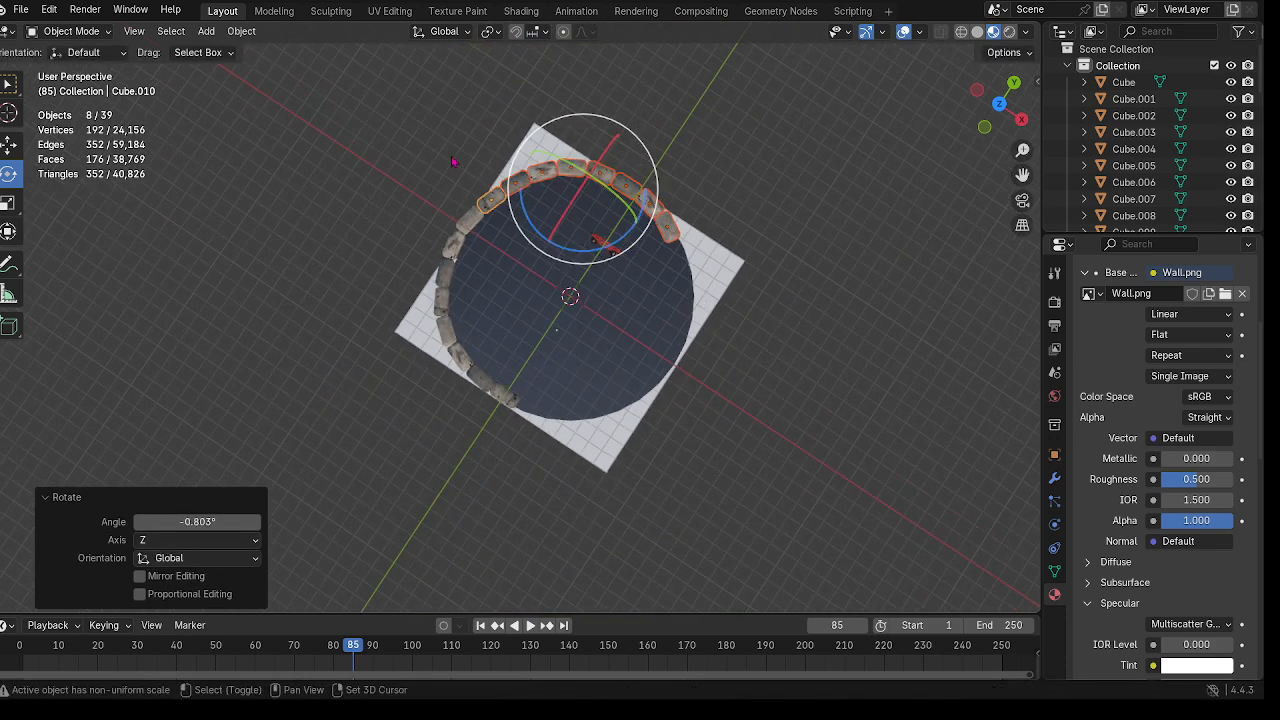
left_click(471, 222, "shift")
left_click(458, 268, "shift")
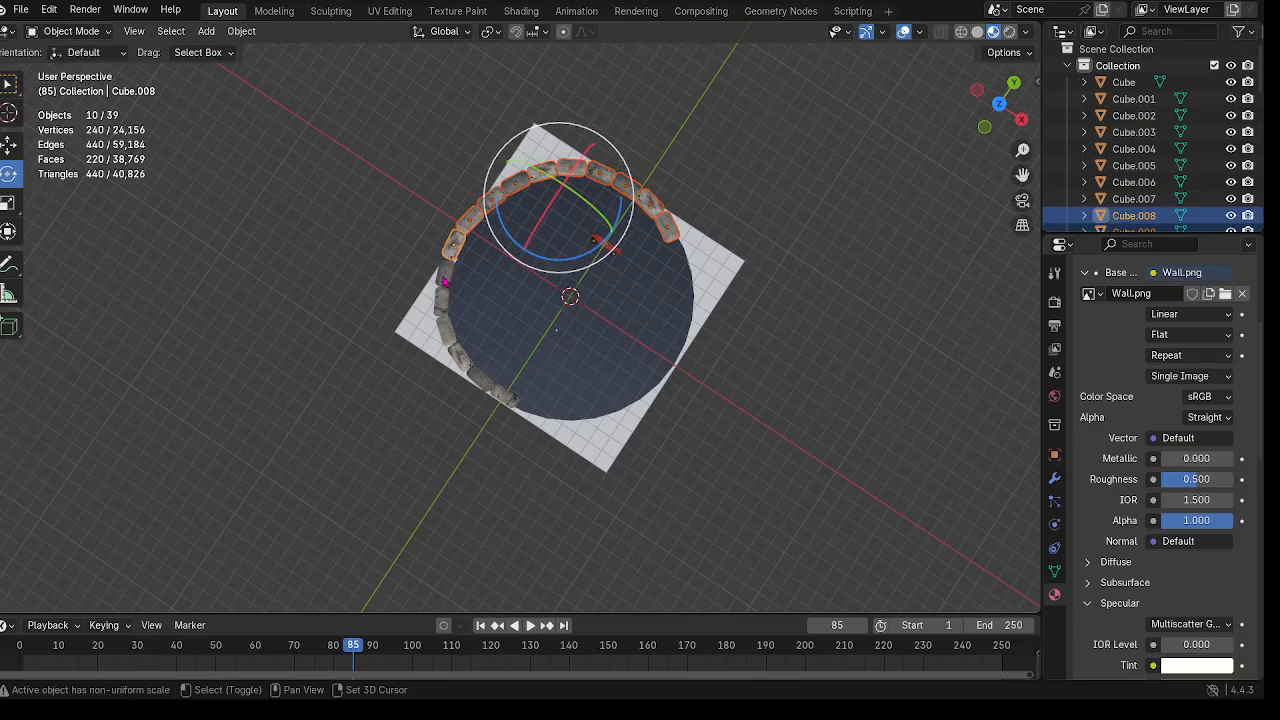
left_click(445, 285, "shift")
left_click(447, 310, "shift")
left_click(448, 344, "shift")
left_click(465, 362, "shift")
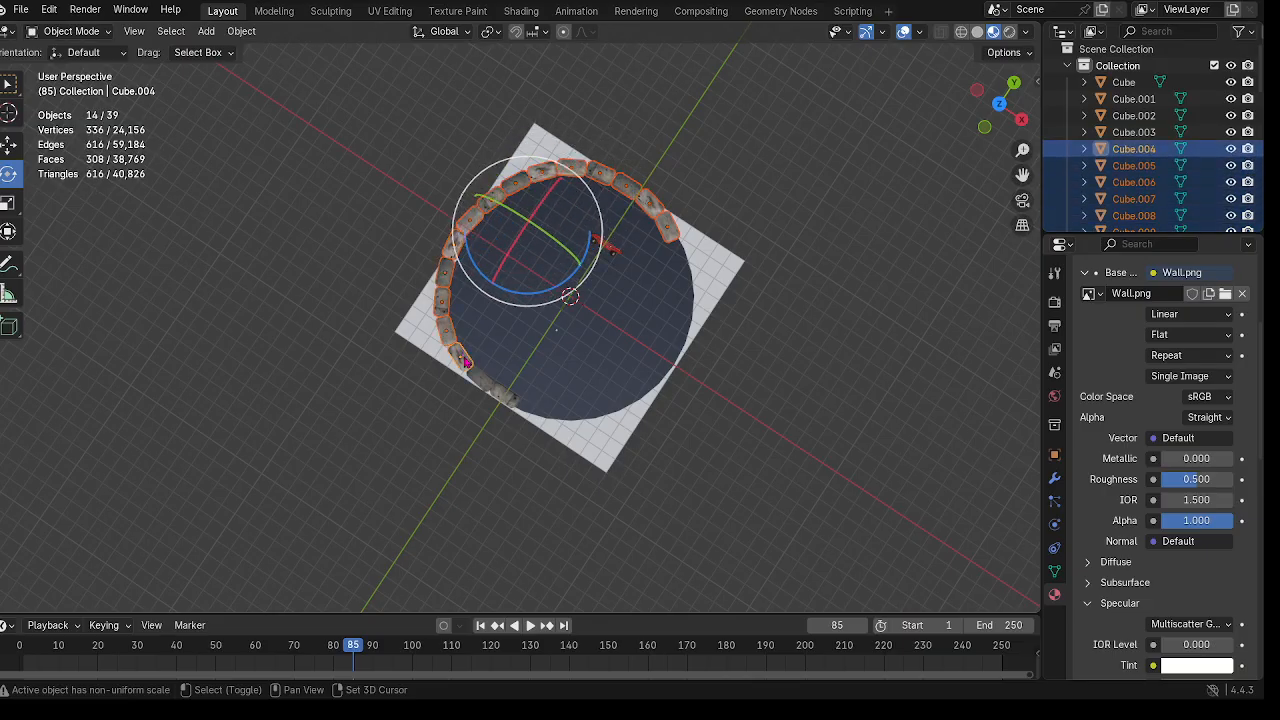
left_click(487, 385, "shift")
left_click(502, 398, "shift")
middle_click_drag(502, 398, 675, 330)
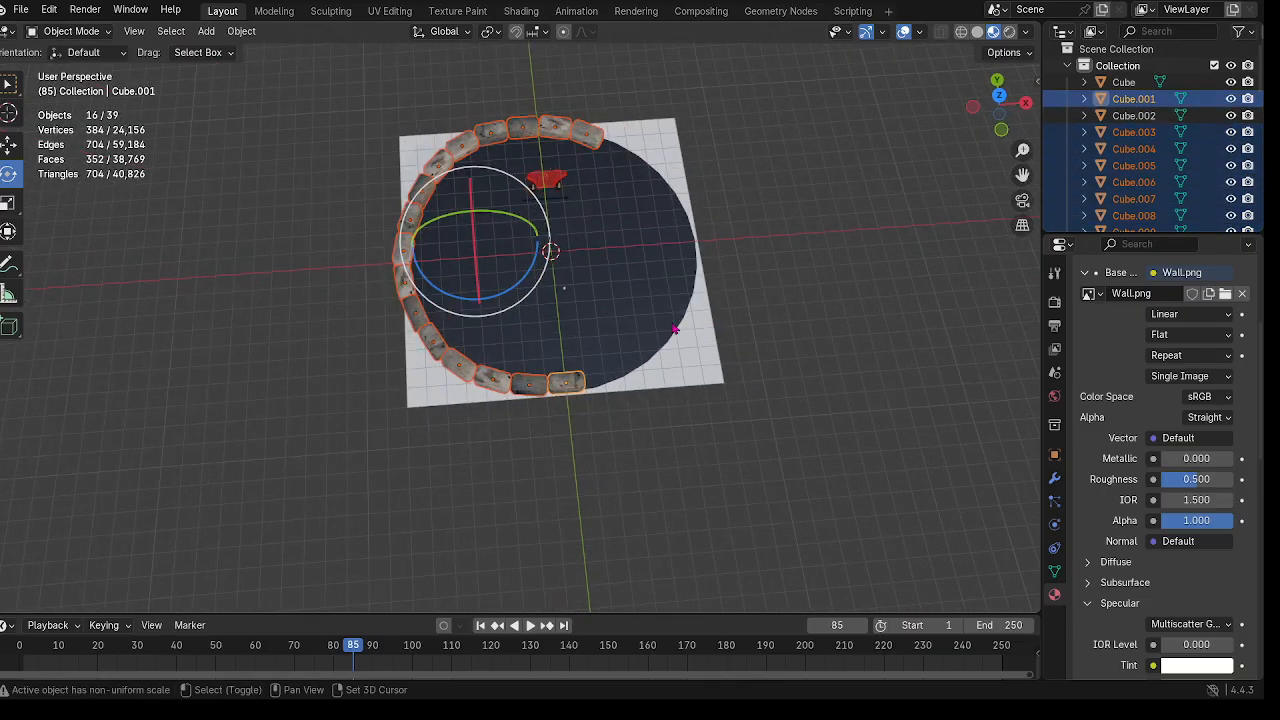
middle_click_drag(586, 187, 579, 161)
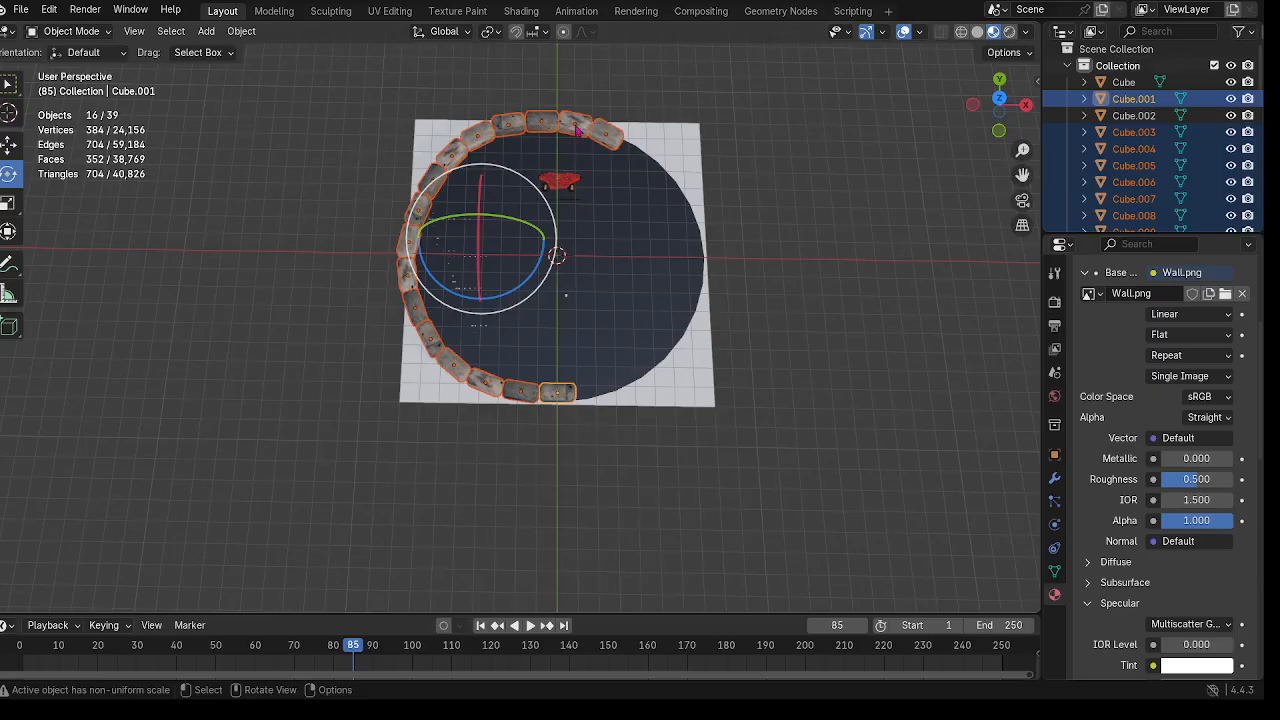
Step: Delete the last two blocks at the skateboard end of the arc, past the Y axis
left_click(577, 130)
key("x")
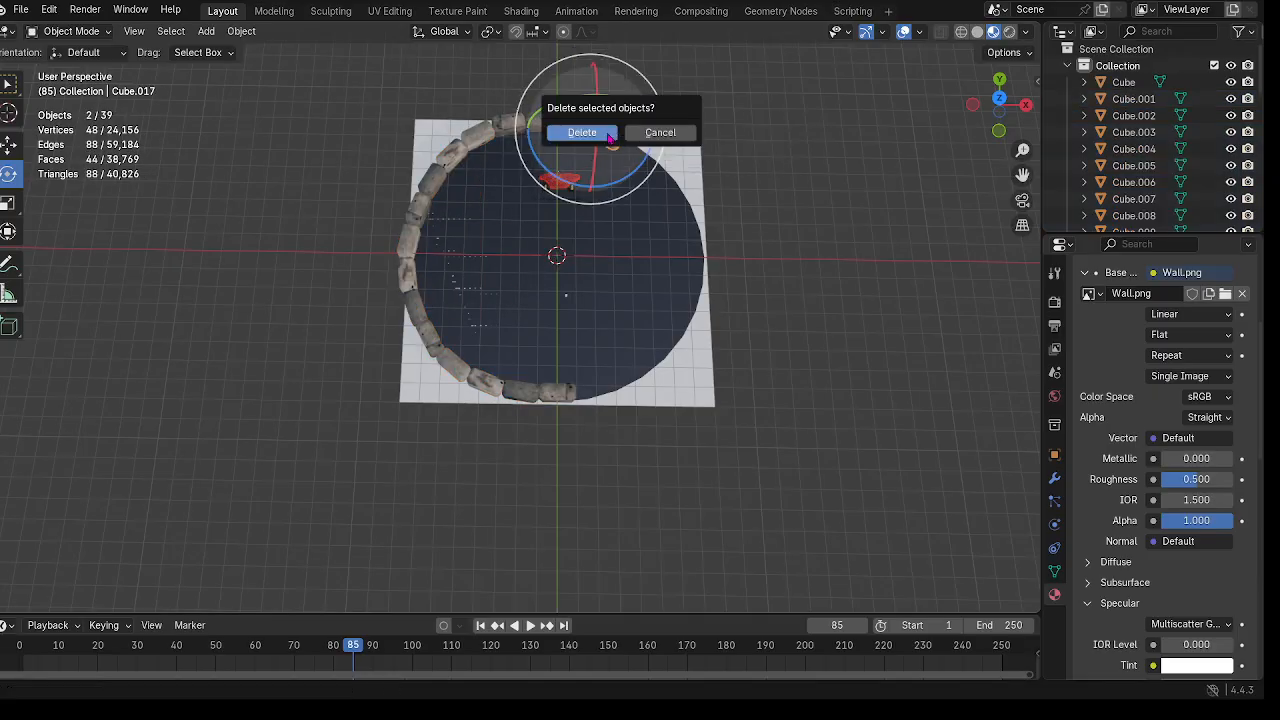
left_click(576, 131)
Step: Select the remaining fourteen blocks of the arc and duplicate them in place
left_click(546, 126)
left_click(510, 122, "shift")
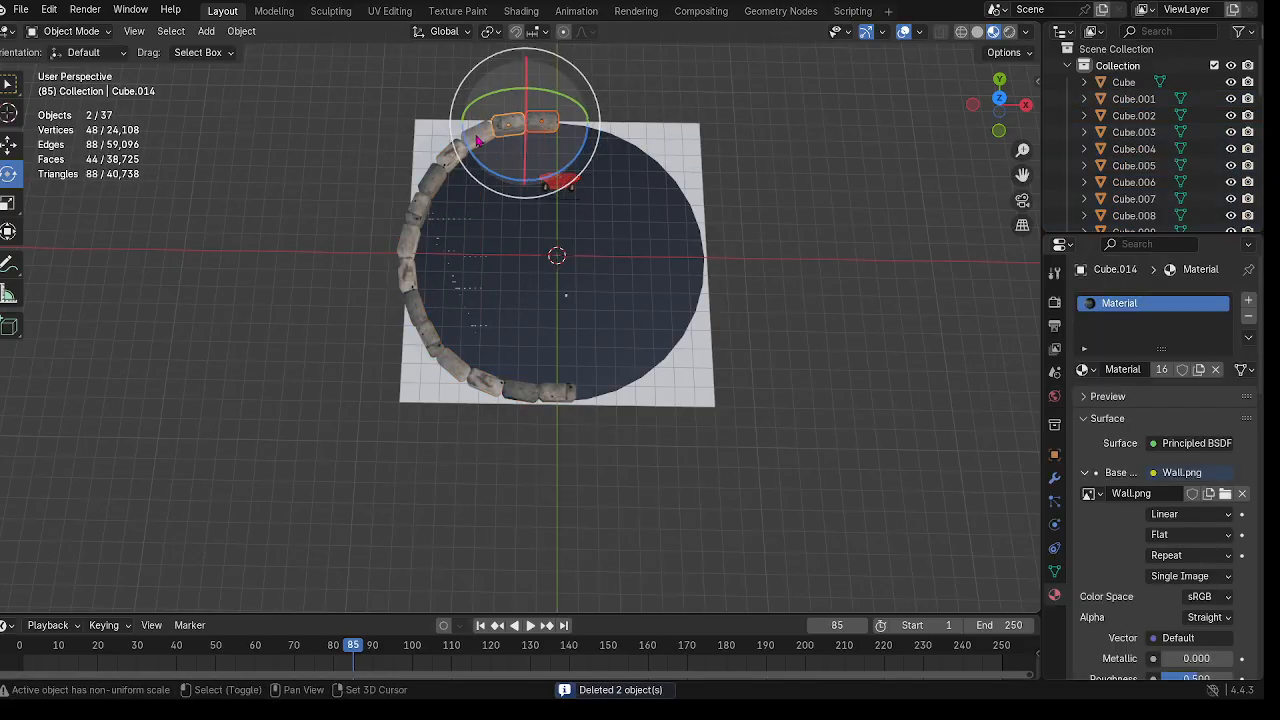
left_click(478, 131, "shift")
left_click(452, 150, "shift")
left_click(426, 202, "shift")
left_click(415, 222, "shift")
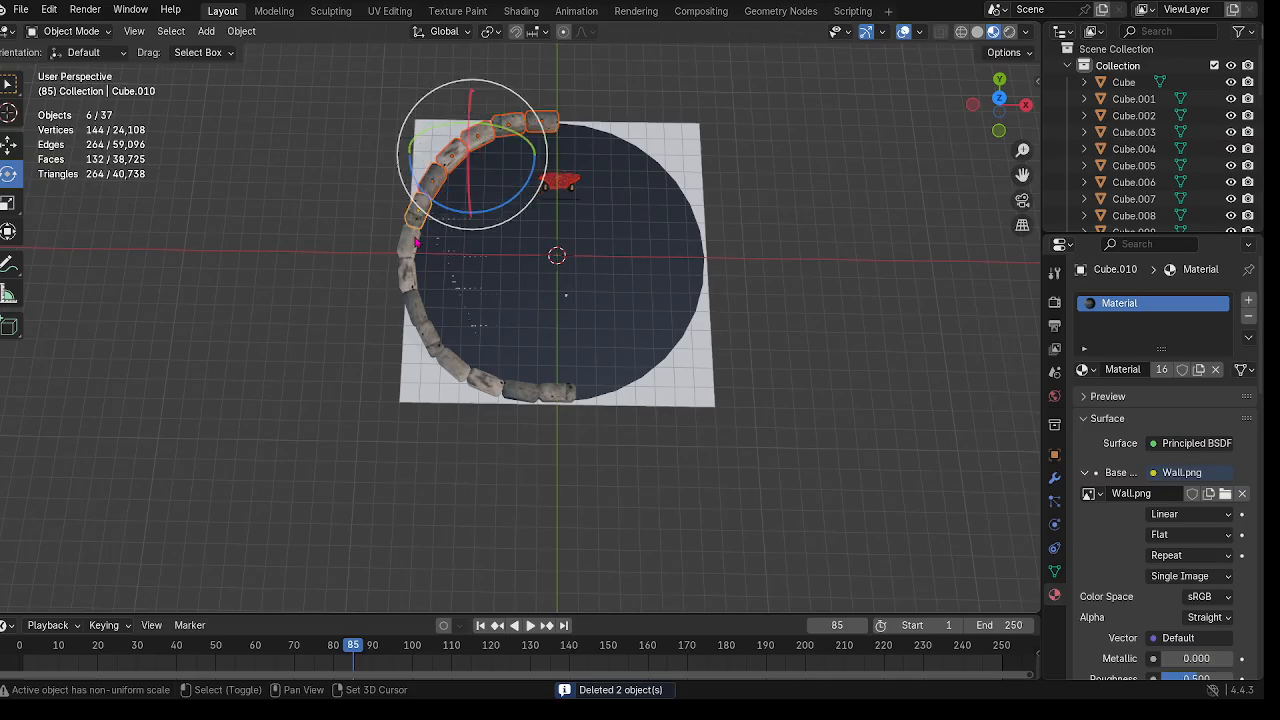
left_click(418, 245, "shift")
left_click(411, 280, "shift")
left_click(414, 327, "shift")
left_click(437, 345, "shift")
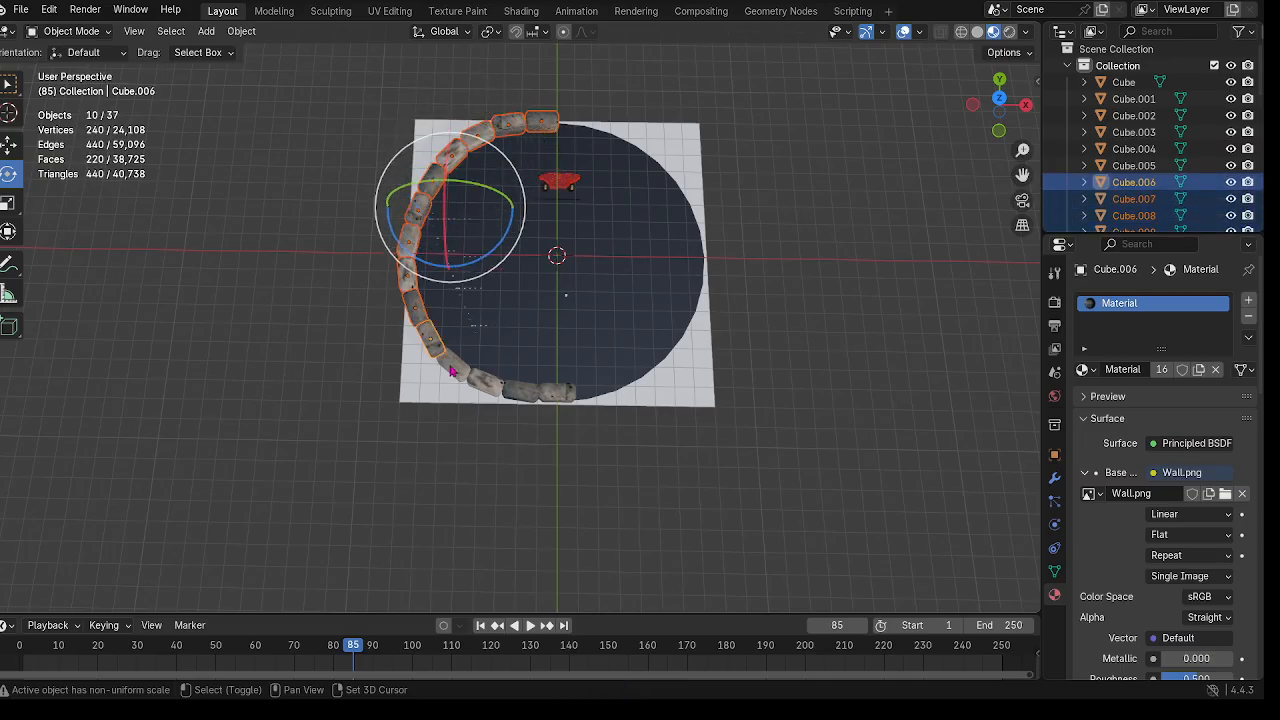
left_click(455, 370, "shift")
left_click(487, 385, "shift")
left_click(519, 394, "shift")
left_click(570, 392, "shift")
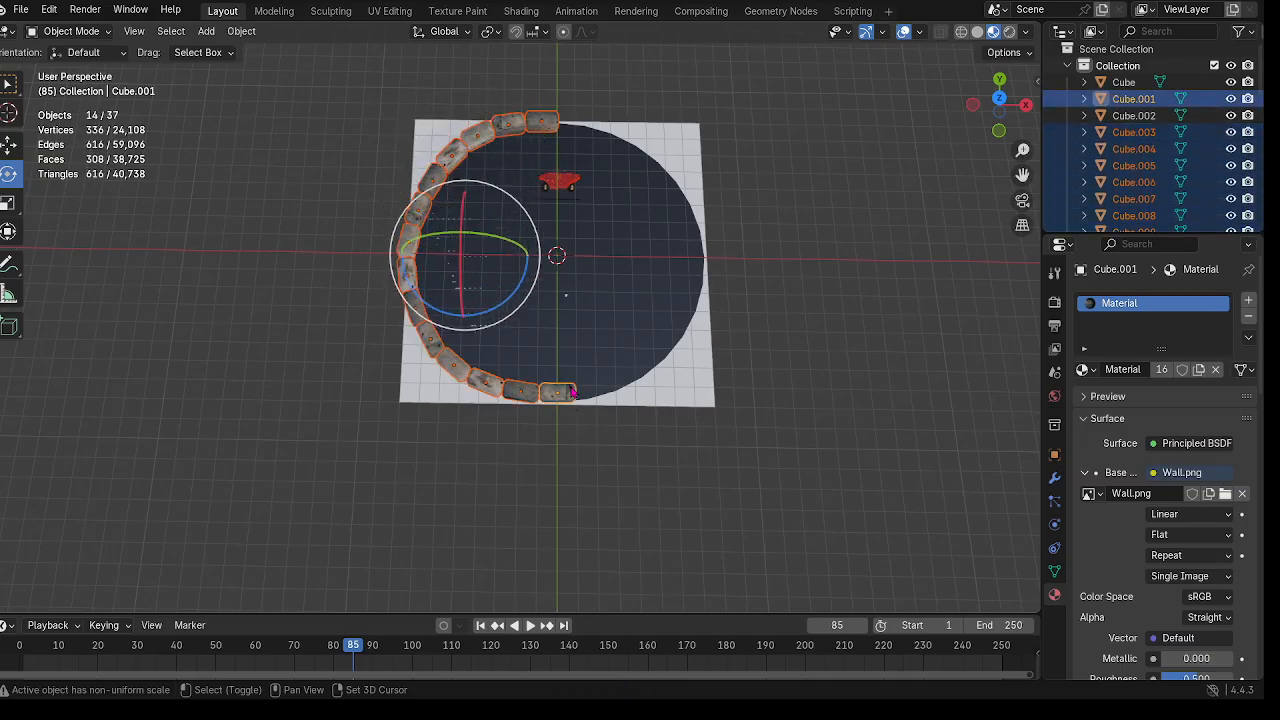
key("shift+d")
key("Escape")
Step: Rotate the duplicated arc about 176° around Z and move it about 95.68 m along X to the opposite side of the stage
key("r")
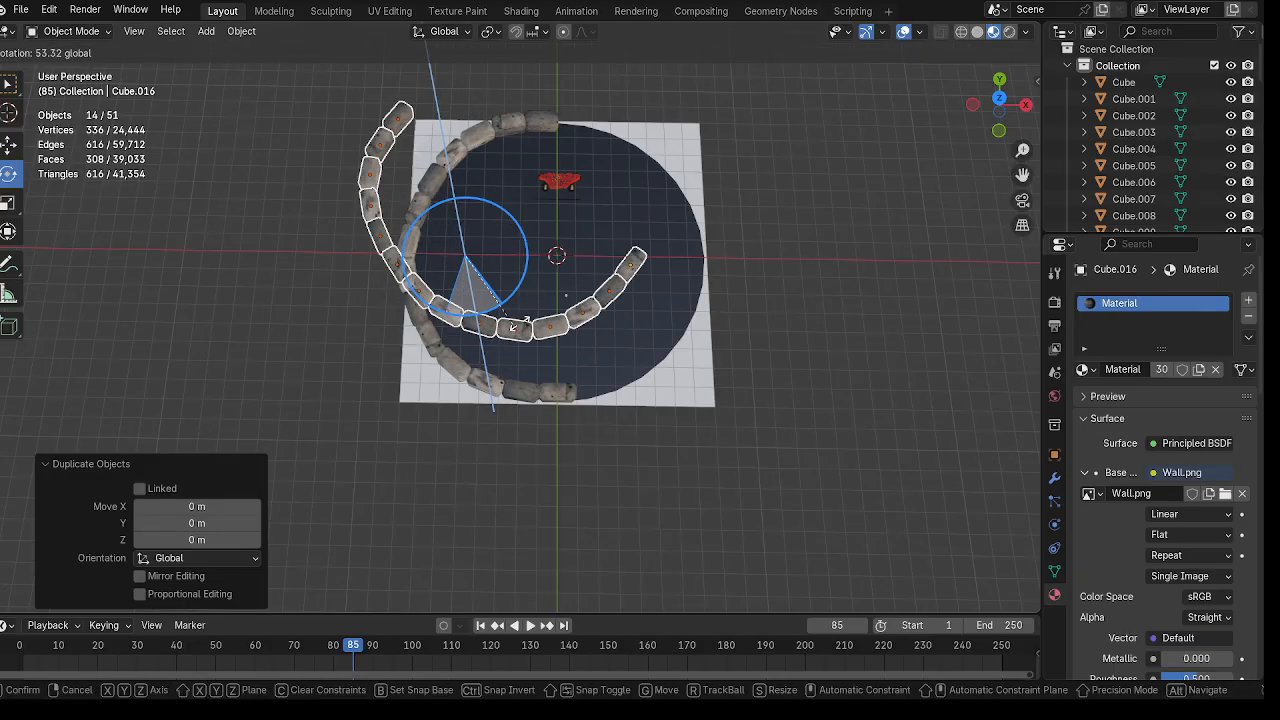
left_click(506, 140)
left_click(8, 145)
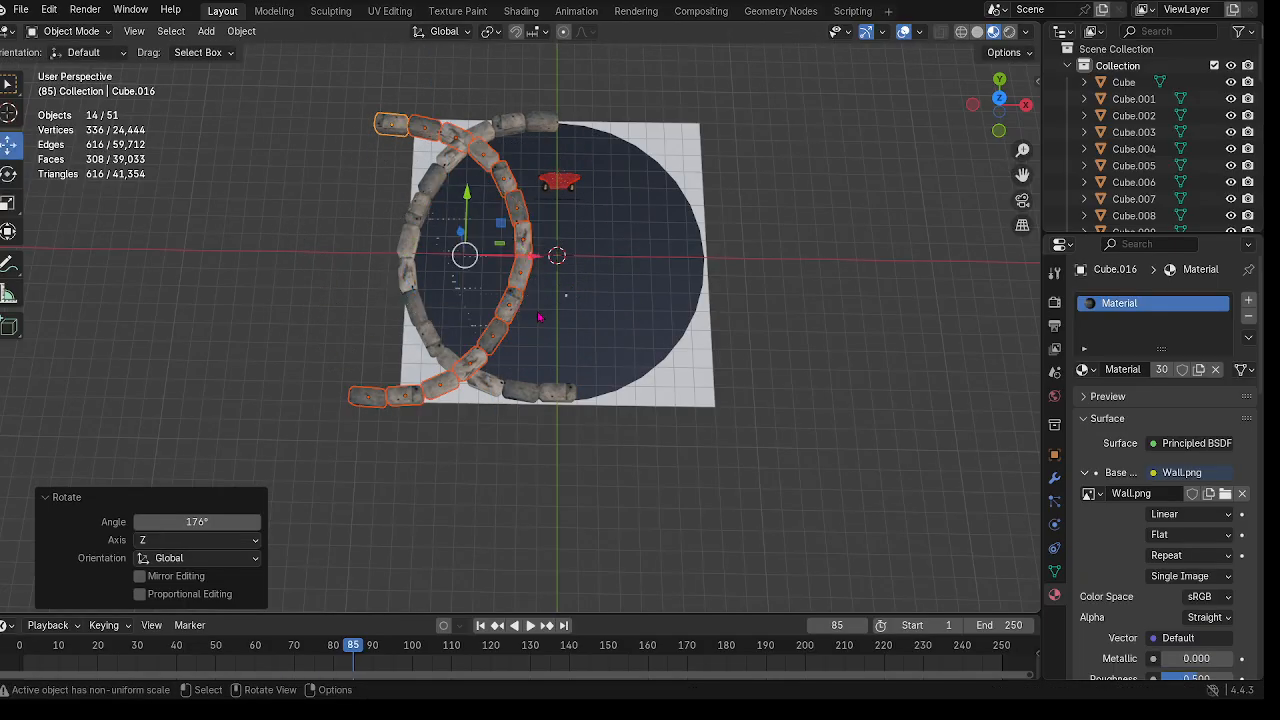
left_click_drag(527, 258, 711, 258)
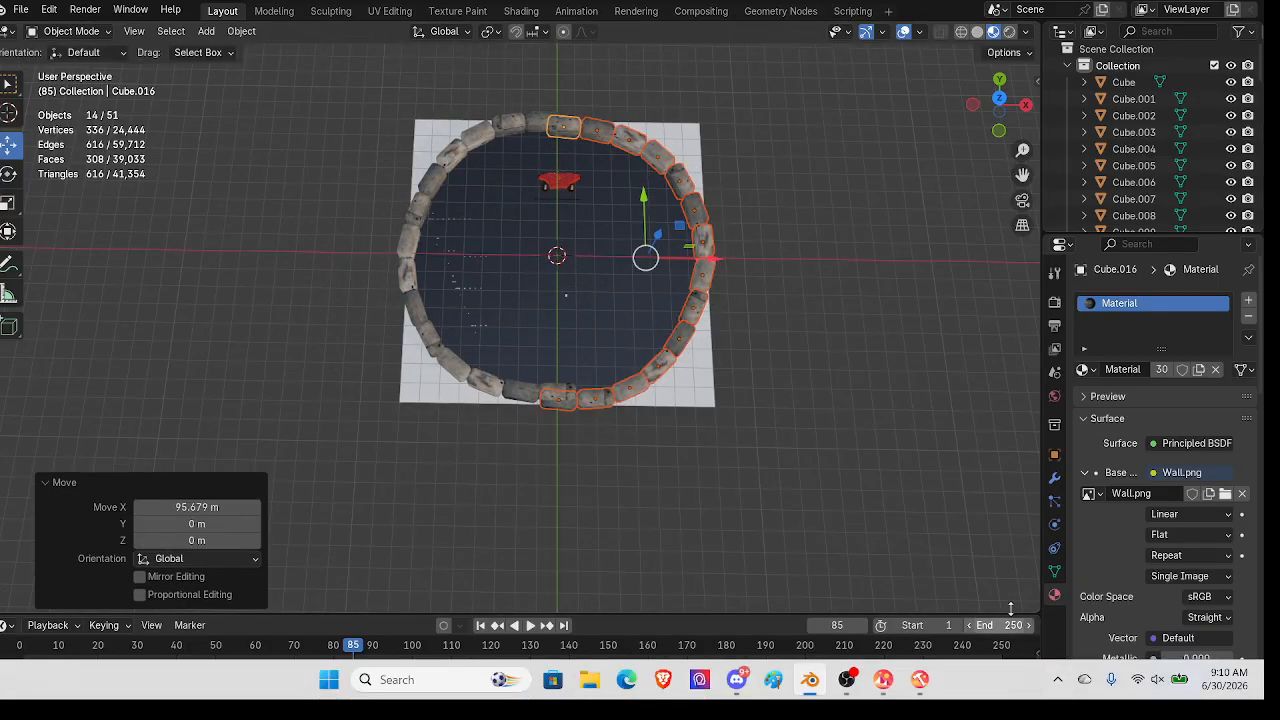
Step: Fine-tune the duplicated arc by about 3.89 m along Y and -0.9 m along X to close the ring of blocks
scroll(803, 268, "up", 3)
middle_click_drag(803, 268, 745, 352, "shift")
left_click_drag(676, 317, 671, 277)
middle_click_drag(671, 277, 667, 196, "shift")
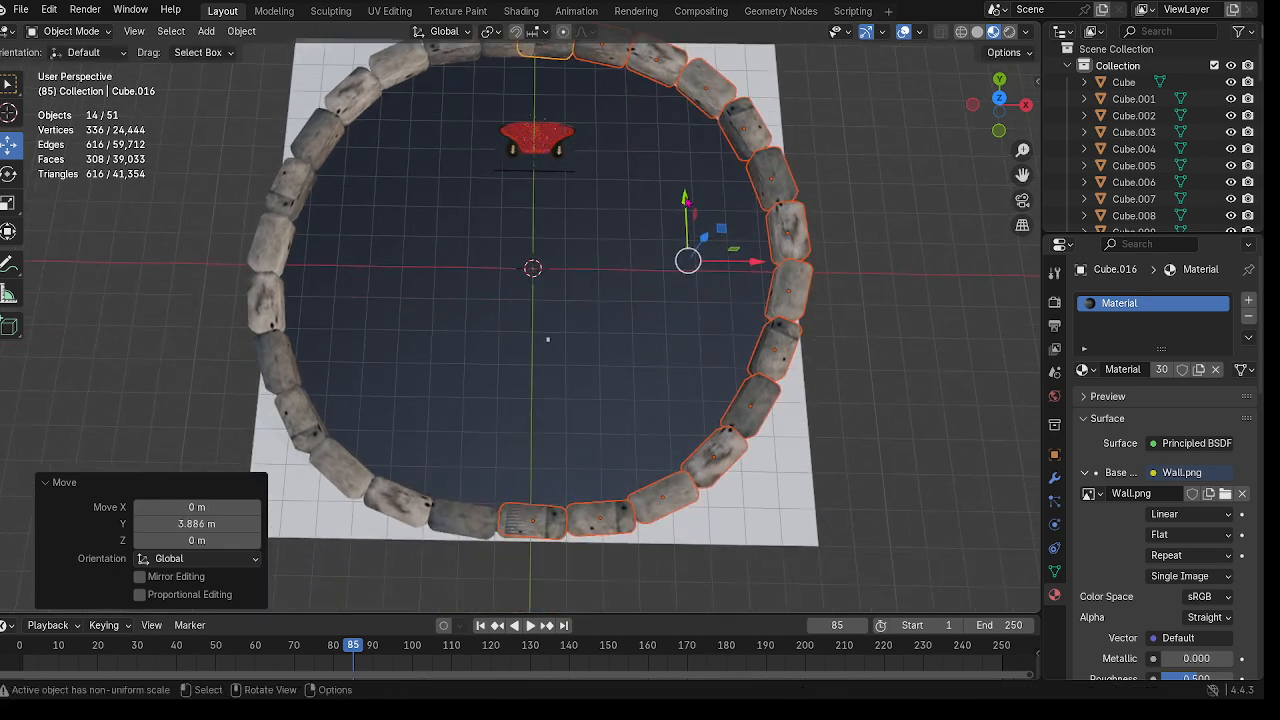
left_click_drag(687, 202, 689, 202)
middle_click_drag(689, 203, 746, 291)
mouse_move(760, 284)
left_mouse_down()
mouse_move(708, 284)
mouse_move(760, 296)
left_mouse_up()
scroll(760, 296, "down", 3)
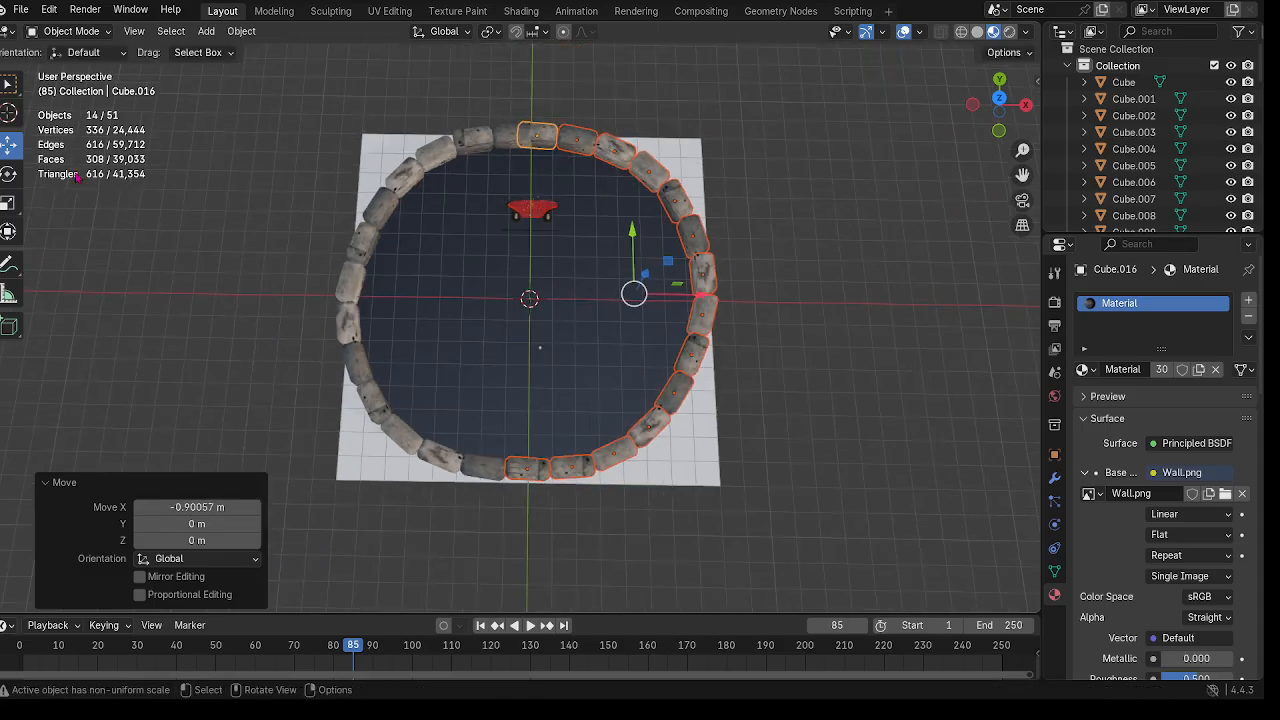
Step: Rotate the duplicated arc of blocks about -2.23° around Z and nudge it along Y to align it with the ring
left_click(10, 173)
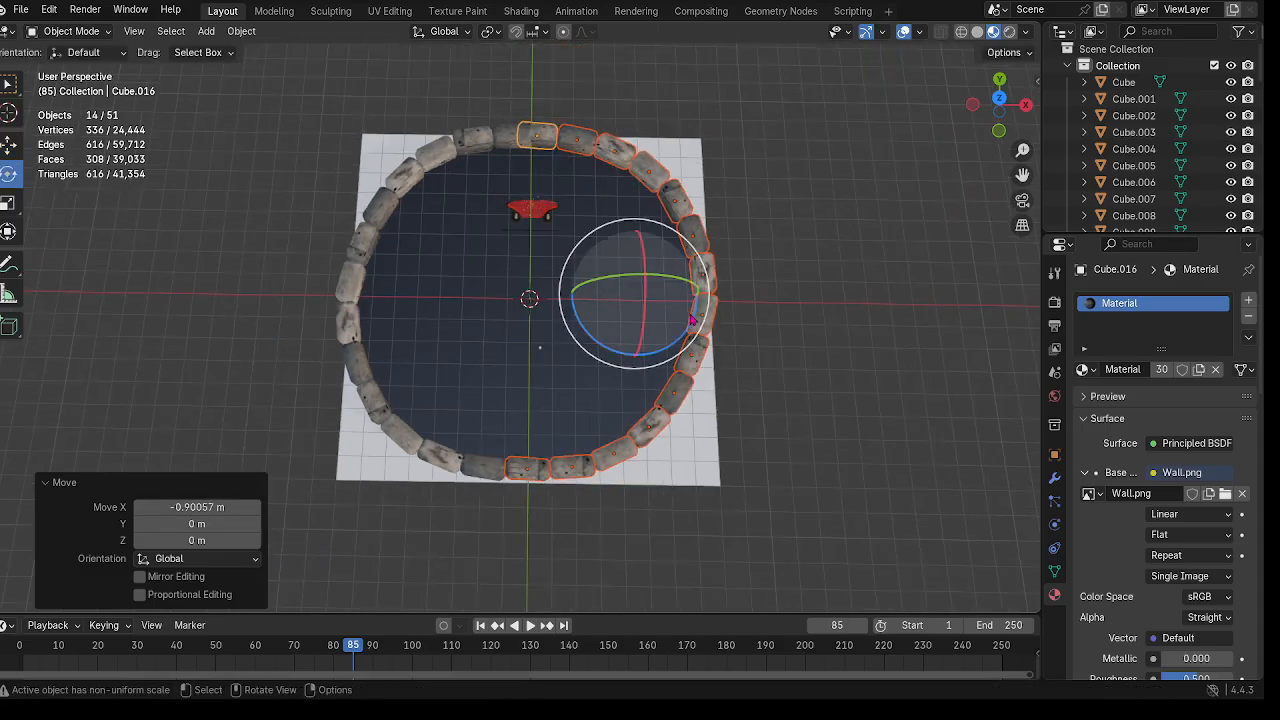
left_click_drag(694, 321, 692, 324)
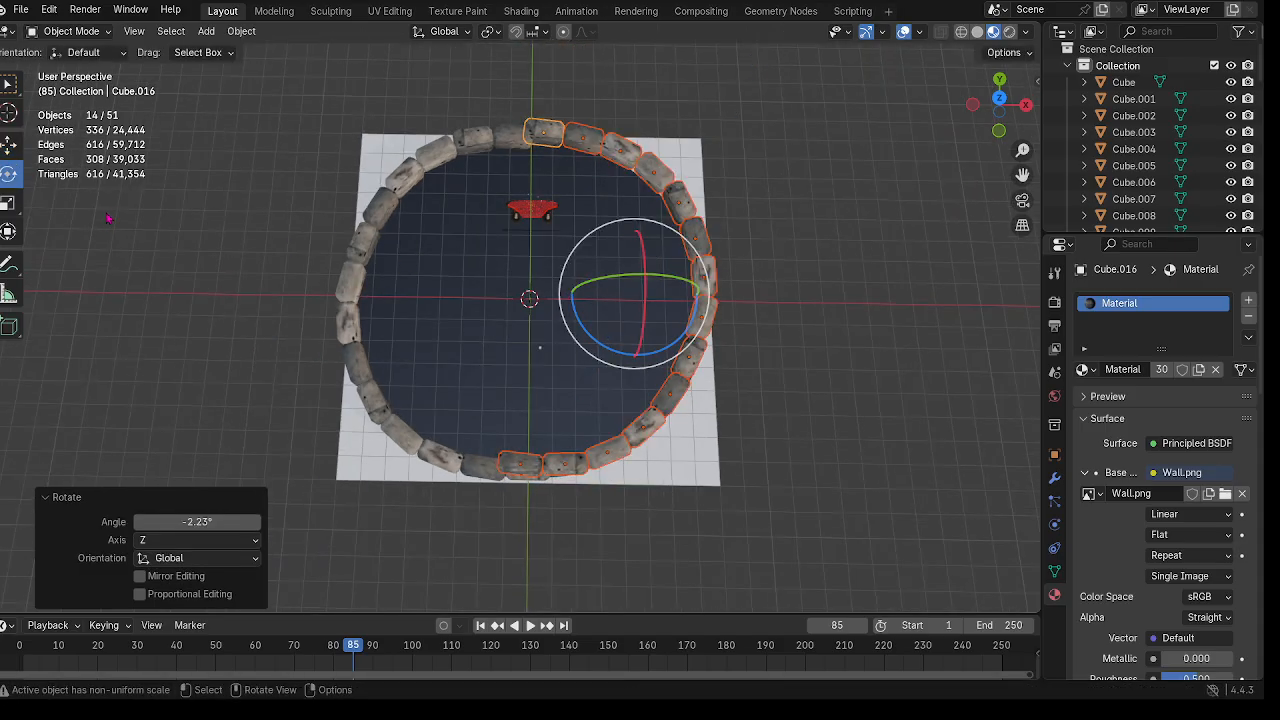
left_click(12, 147)
left_click_drag(634, 231, 630, 226)
Step: Delete the surplus overlapping block at the ring's negative Y end, opposite the skateboard
middle_click_drag(630, 226, 588, 202)
left_click(576, 330)
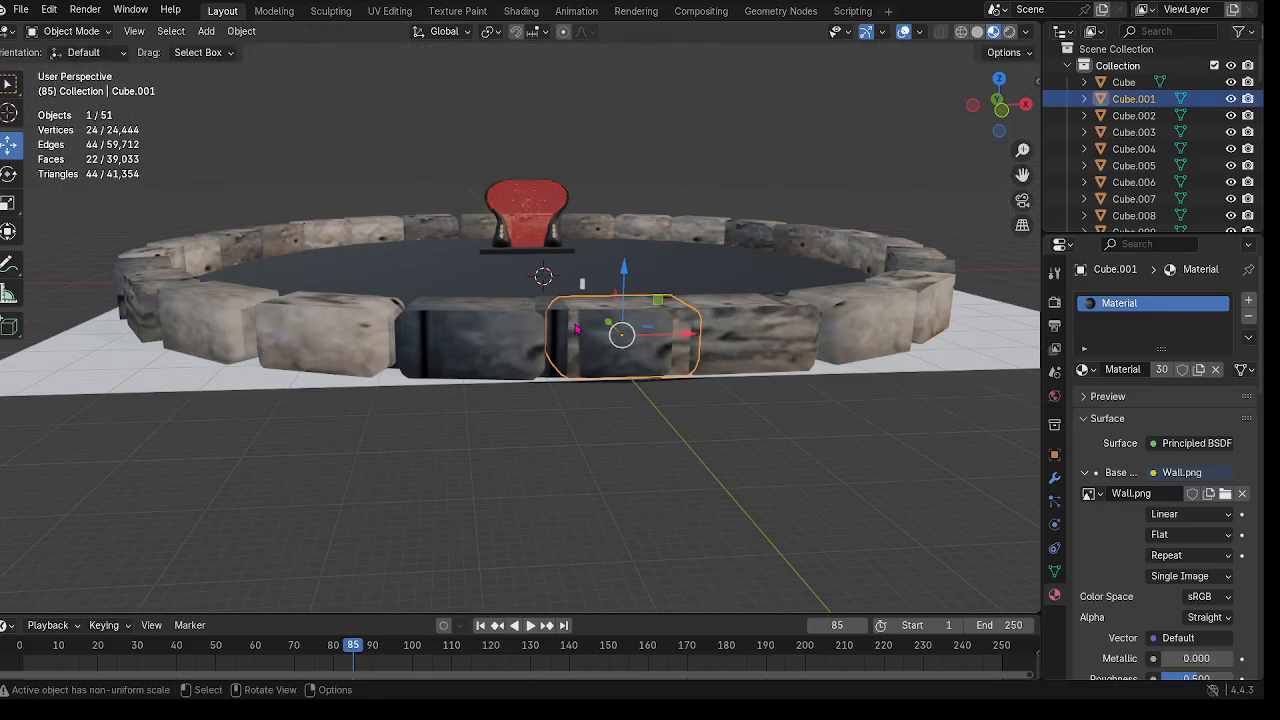
key("x")
left_click(545, 403)
Step: Try raising three adjoining blocks at the skateboard end along Z, the first by about 7.29 m, and undo the moves
middle_click_drag(545, 403, 452, 484)
left_click(452, 484)
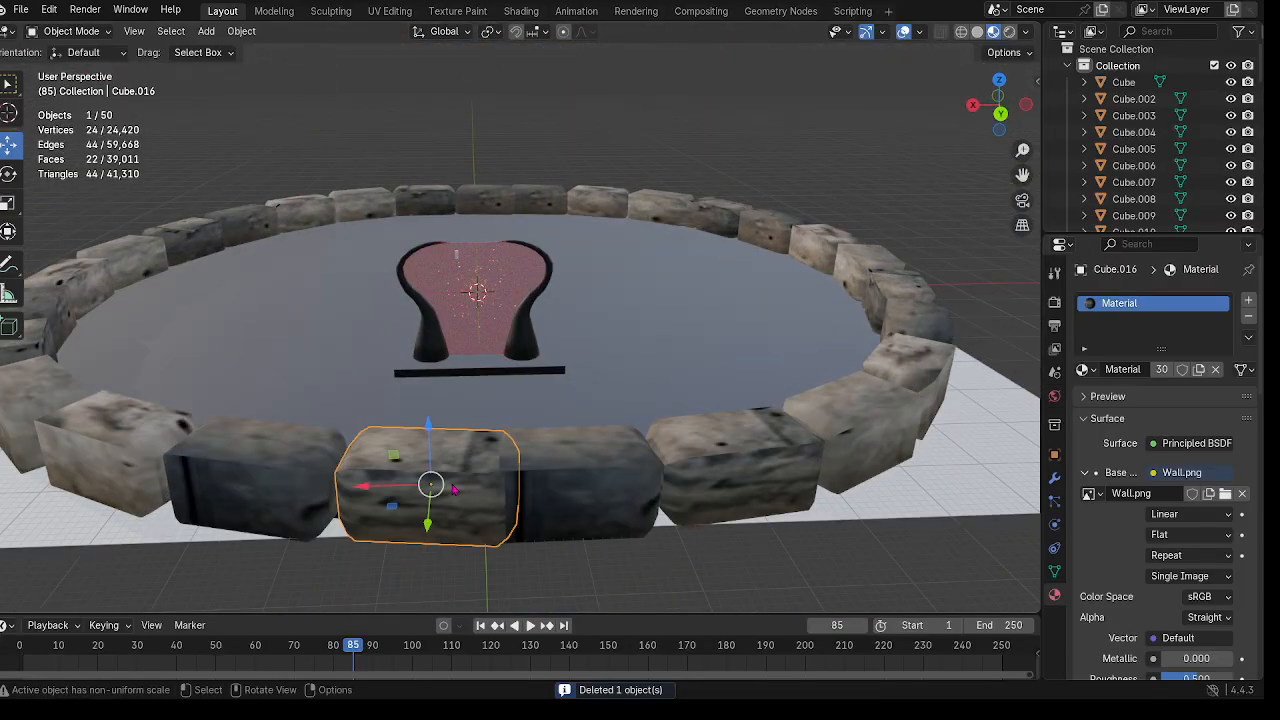
left_click(454, 488)
left_click(485, 506)
left_click(480, 505)
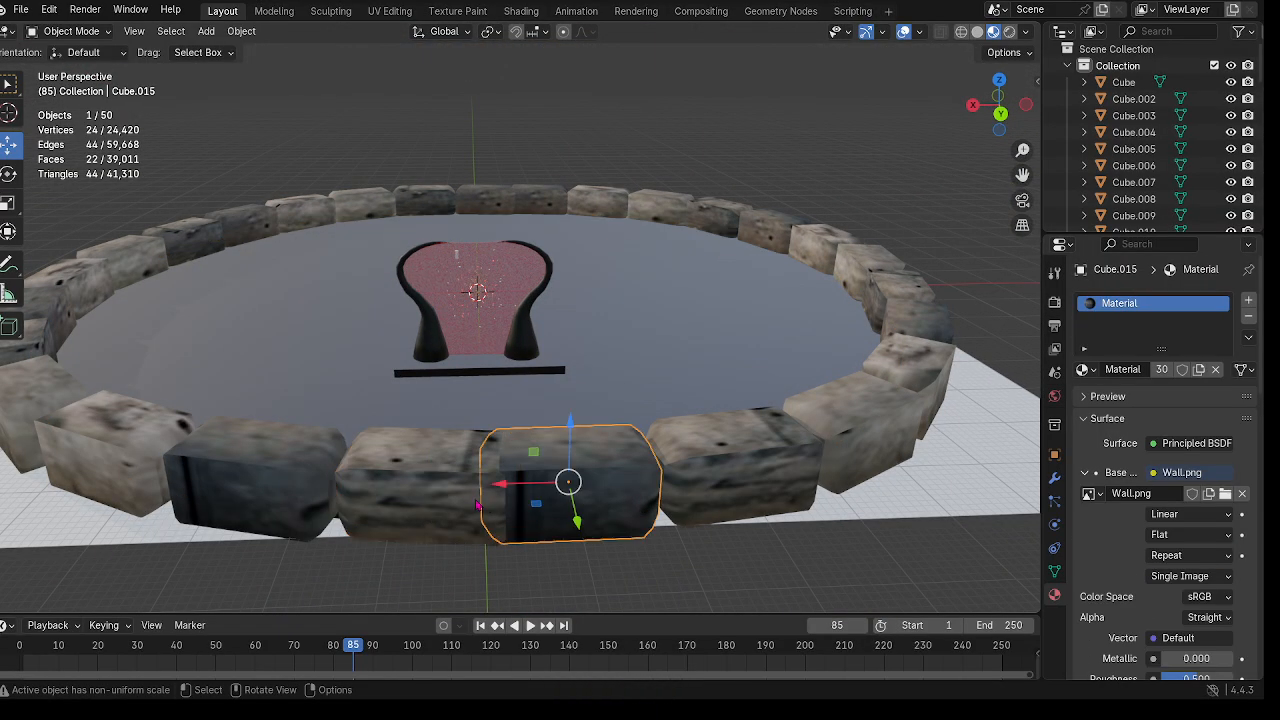
left_click(475, 505)
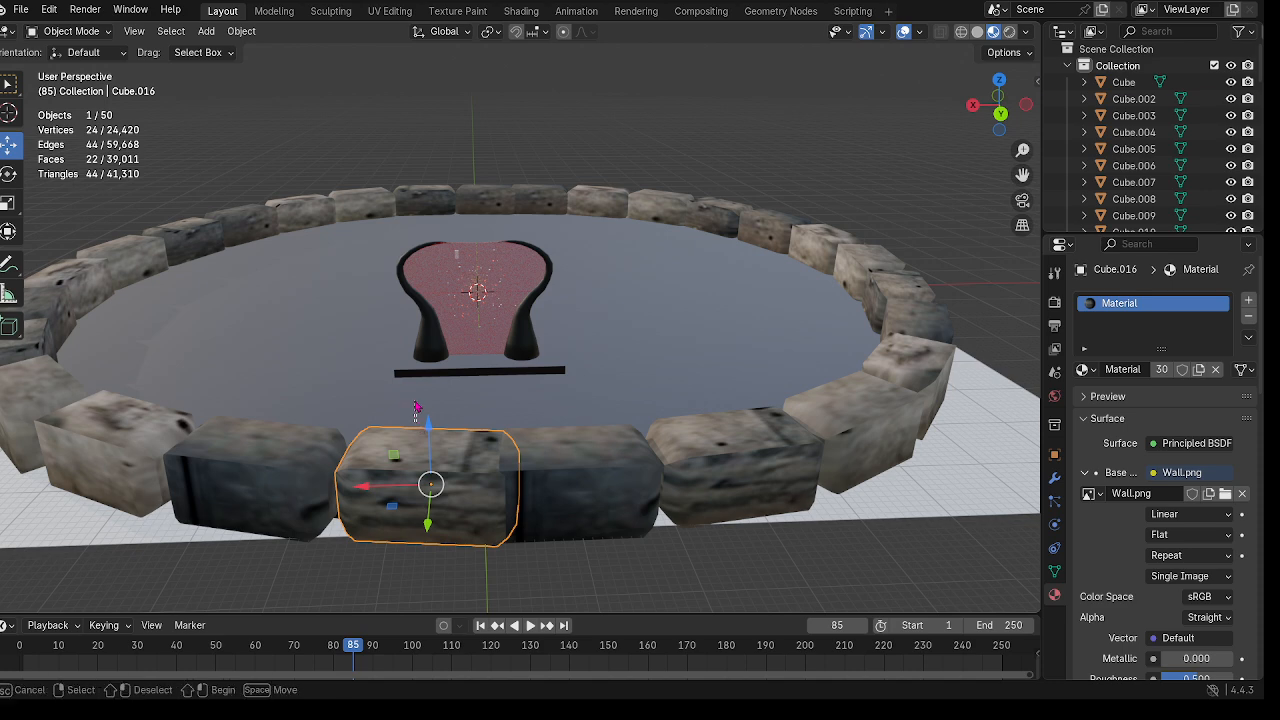
left_click_drag(432, 425, 430, 366)
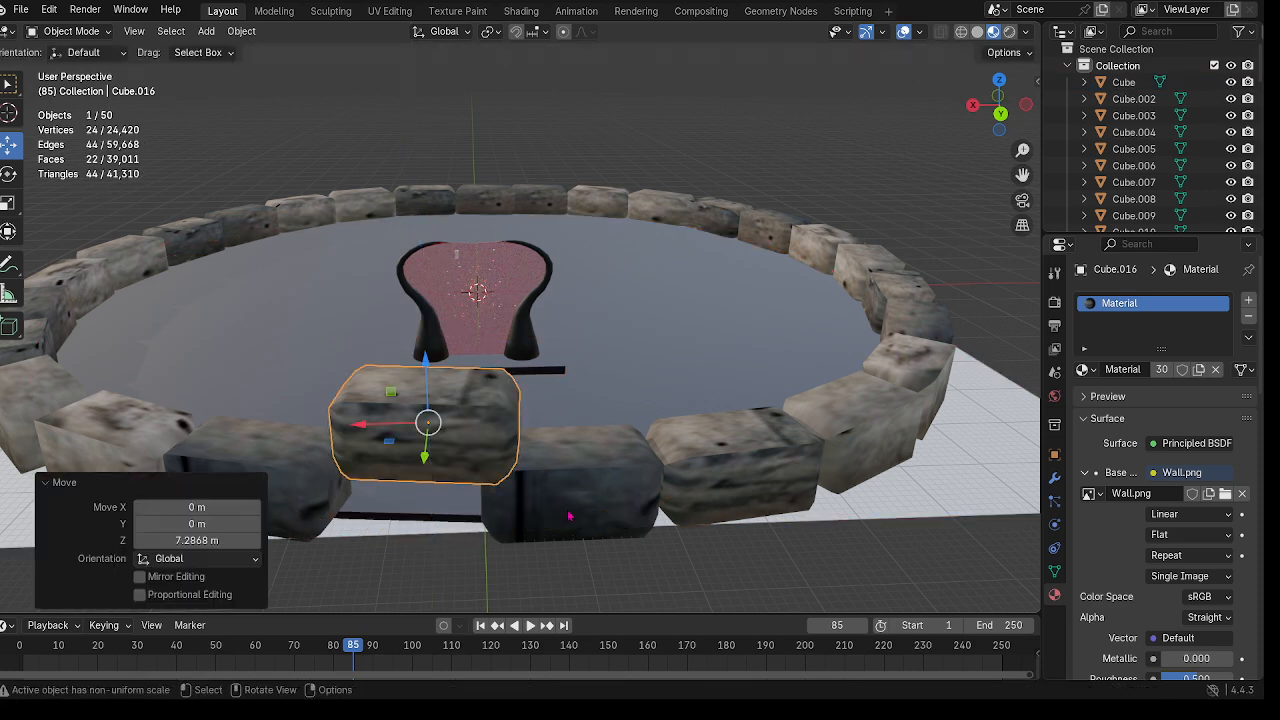
left_click(508, 425)
left_click_drag(574, 427, 572, 388)
left_click(255, 480)
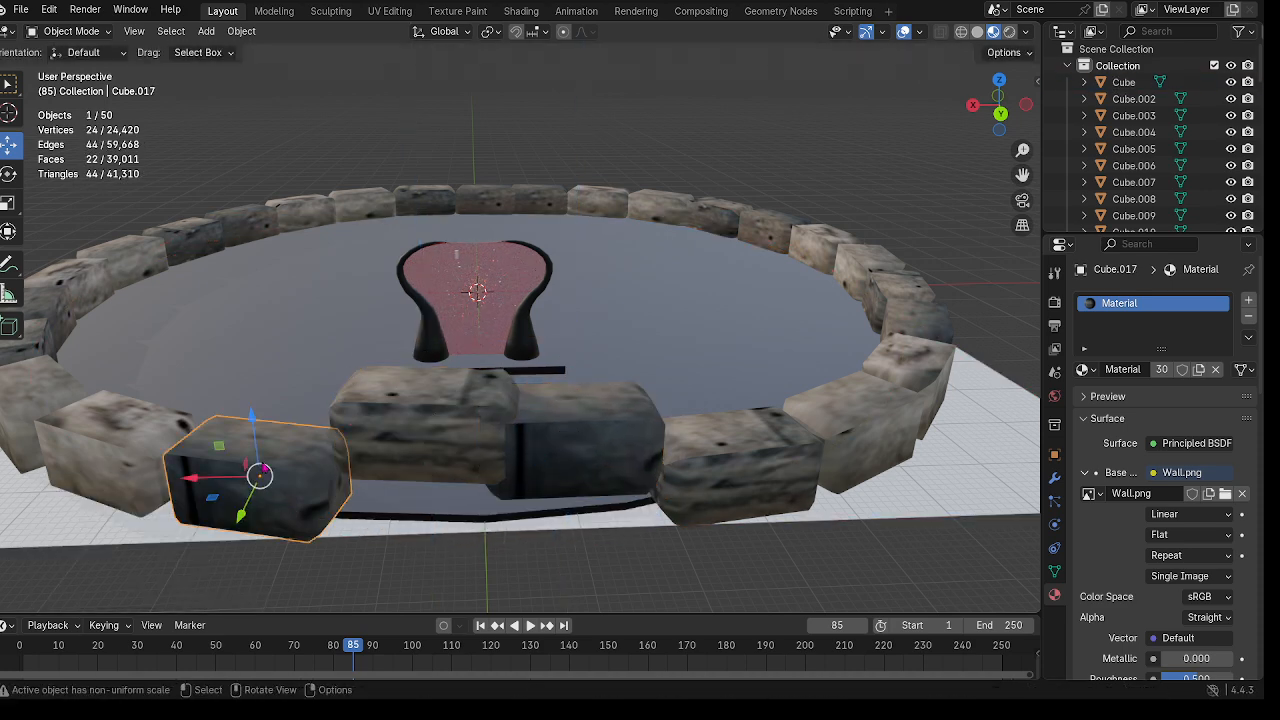
left_click_drag(255, 413, 251, 340)
key("ctrl+z")
key("ctrl+z")
key("ctrl+z")
key("ctrl+z")
key("ctrl+z")
Step: Duplicate the dark block at the ring's negative Y end in place and stand the copy upright by rotating it about -89.5° around Y
scroll(305, 360, "down", 5)
middle_click_drag(342, 345, 646, 292)
scroll(662, 316, "up", 1)
scroll(646, 282, "down", 3)
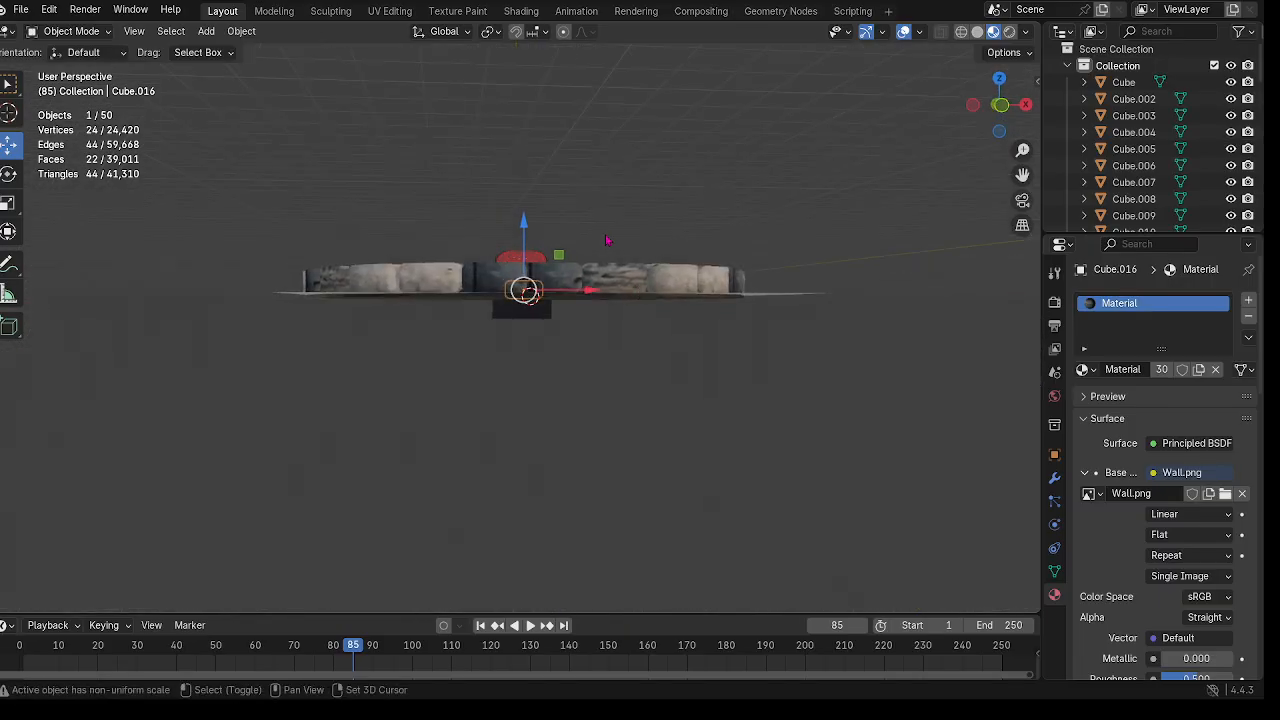
middle_click_drag(608, 244, 588, 318, "shift")
scroll(587, 320, "up", 3)
left_click(557, 511)
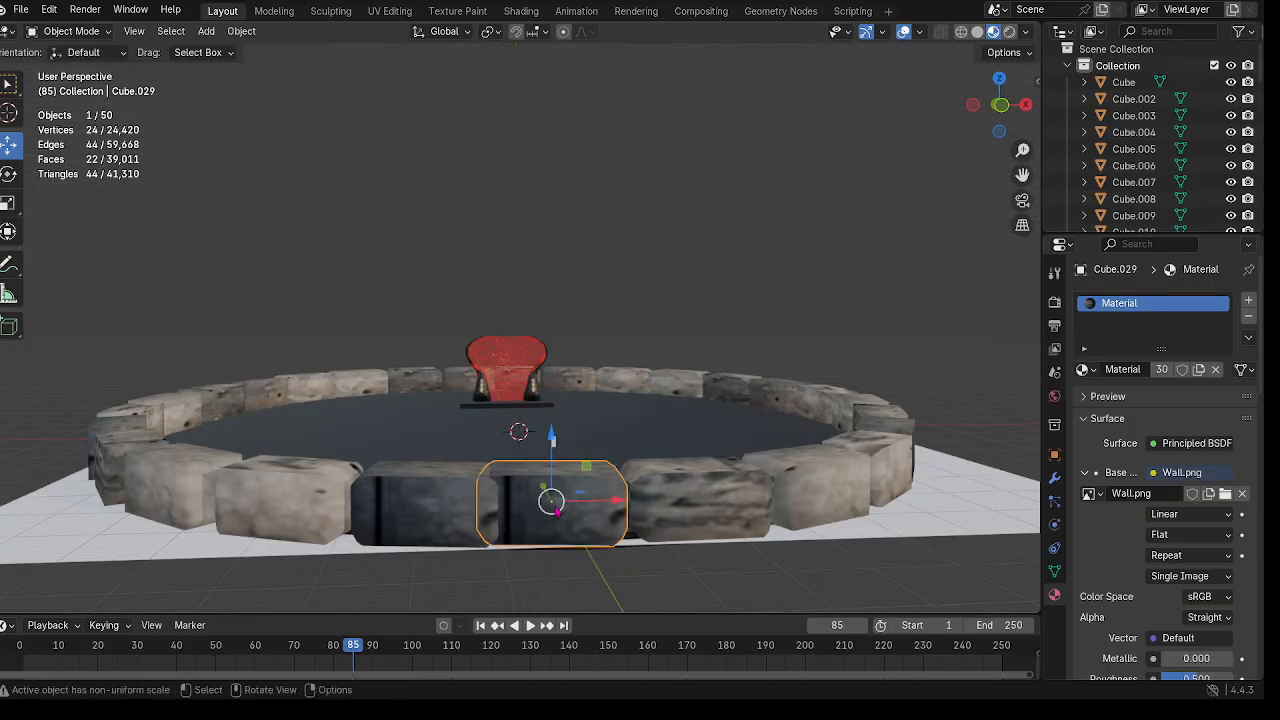
key("shift+d")
right_click(346, 398)
left_click(7, 176)
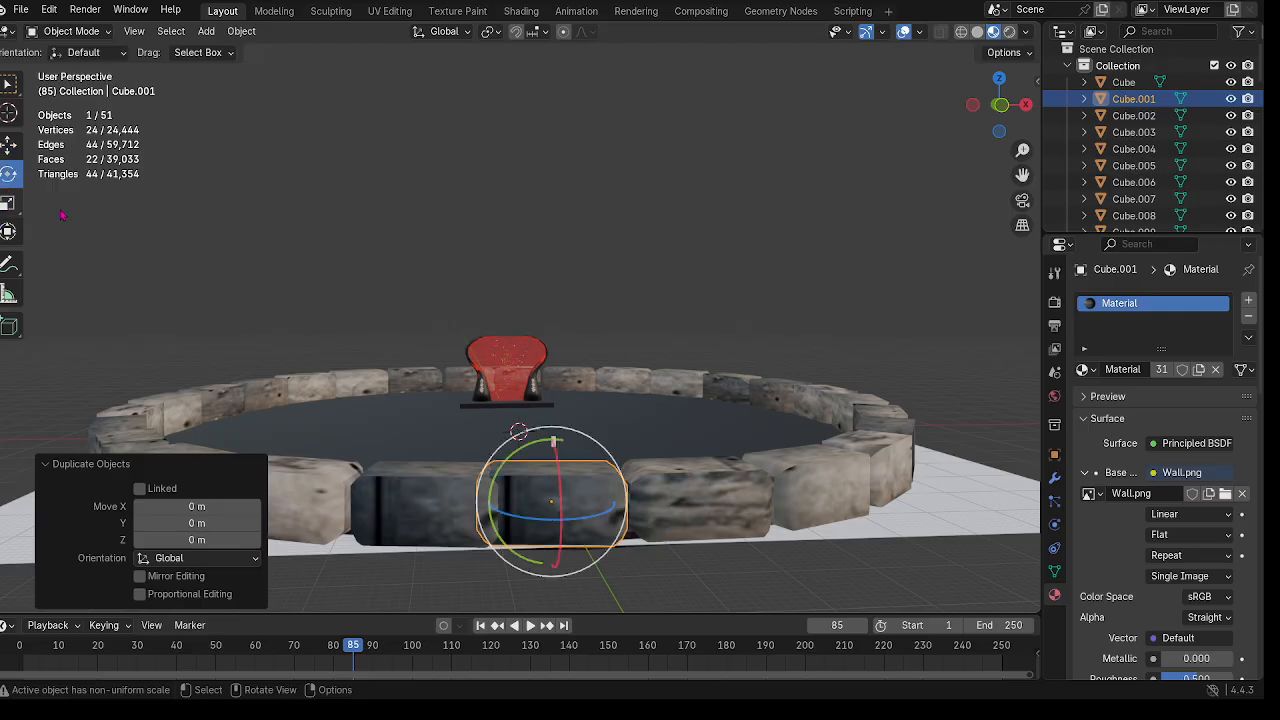
left_click_drag(505, 468, 470, 600)
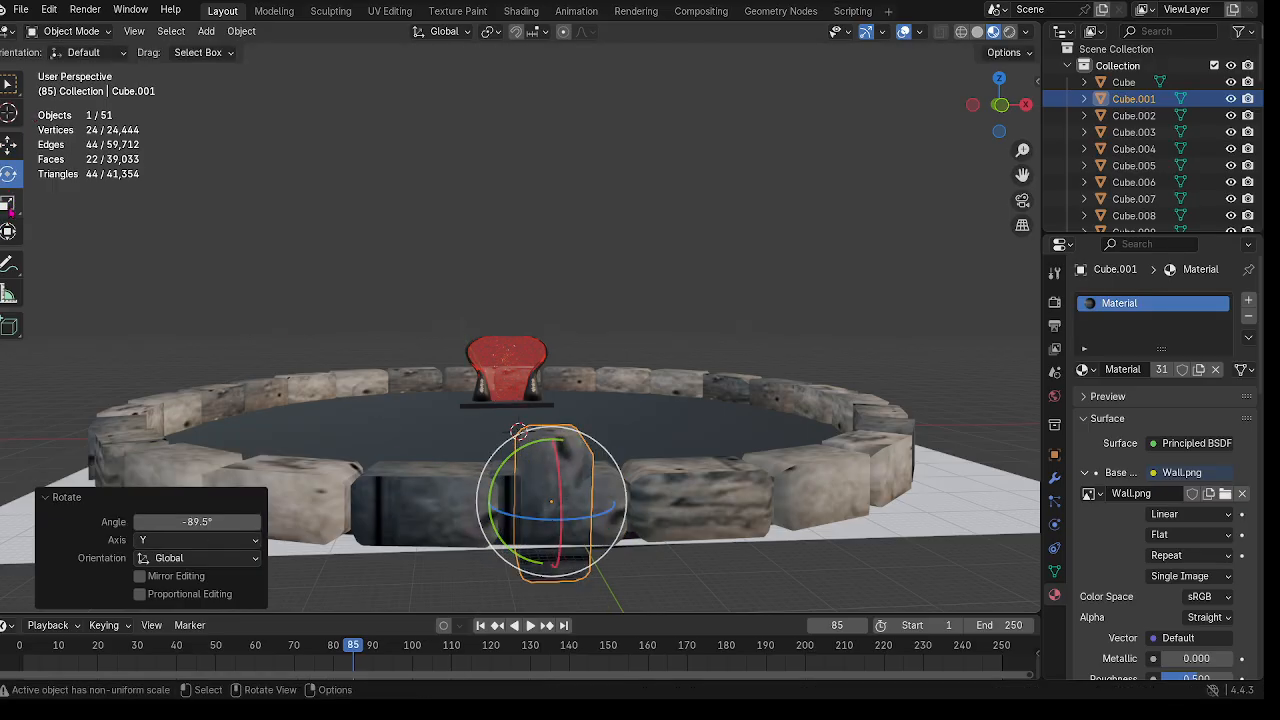
Step: Stretch the upright block along Z into a tall pillar, then raise it and shift it about -2.19 m along X
left_click(11, 209)
left_click_drag(553, 445, 552, 368)
left_click(10, 145)
left_click_drag(552, 439, 552, 335)
left_click_drag(604, 396, 582, 395)
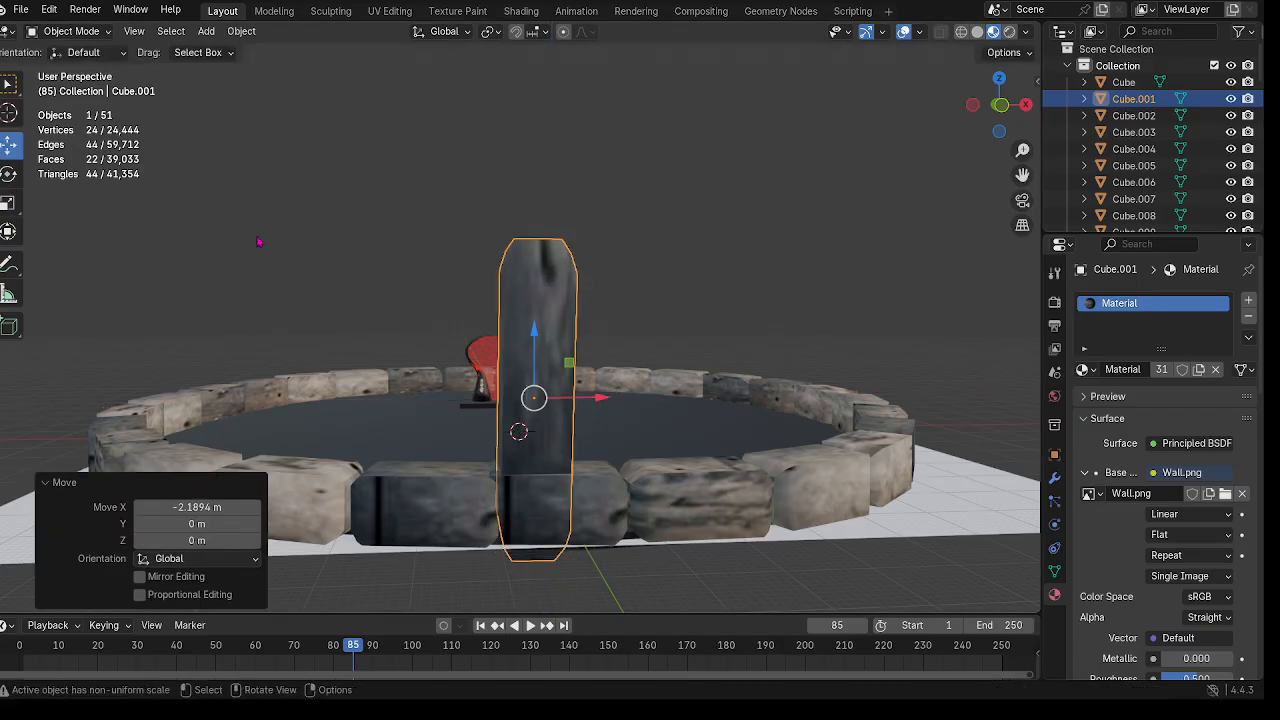
Step: Widen the pillar by scaling it about 1.348 along X
left_click(10, 174)
left_click(10, 202)
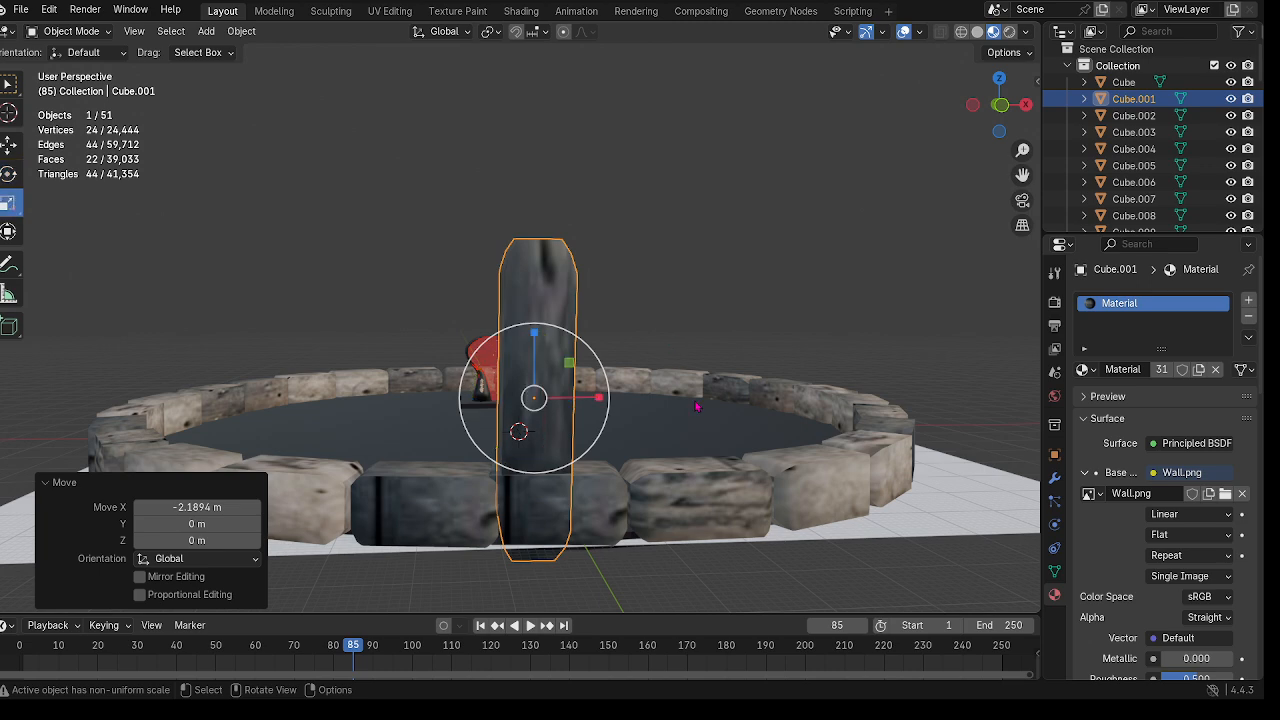
left_click_drag(607, 401, 632, 395)
Step: Duplicate the pillar and move the copy about 149.76 m along Y to the skateboard side of the ring
middle_click_drag(632, 396, 958, 432)
middle_click_drag(794, 341, 624, 389)
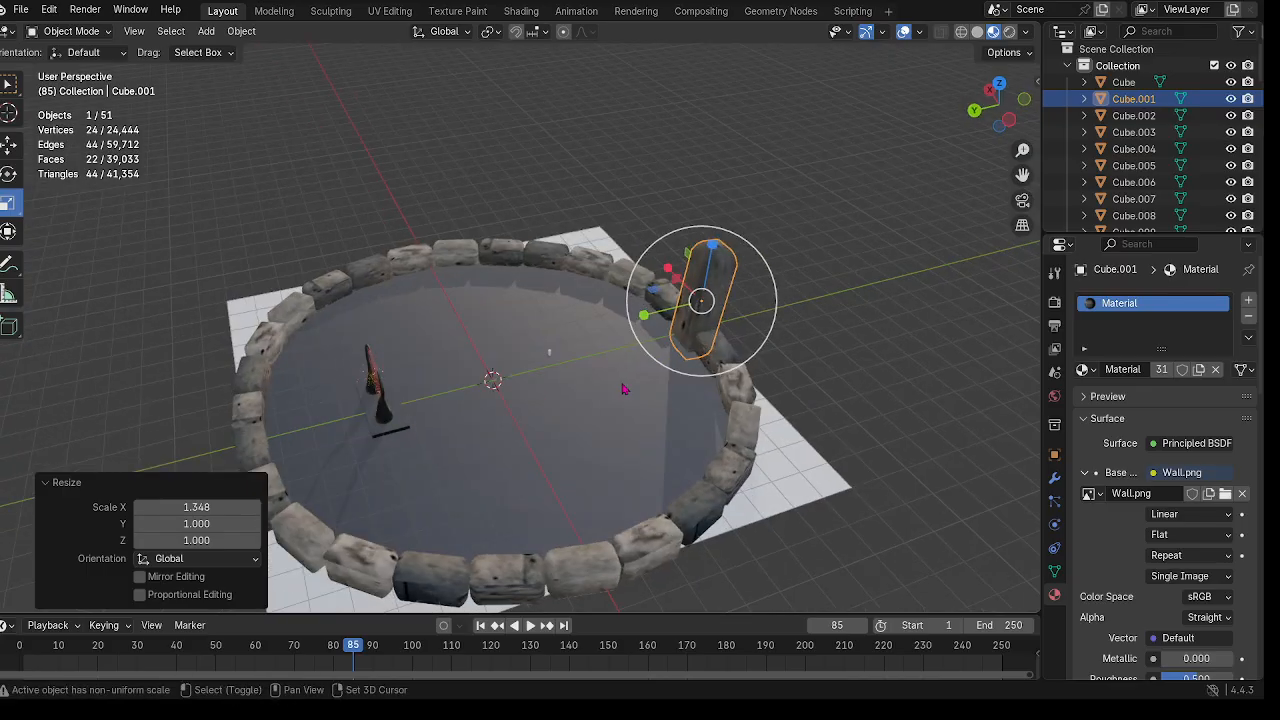
key("shift+d")
left_click(624, 389)
left_click(9, 143)
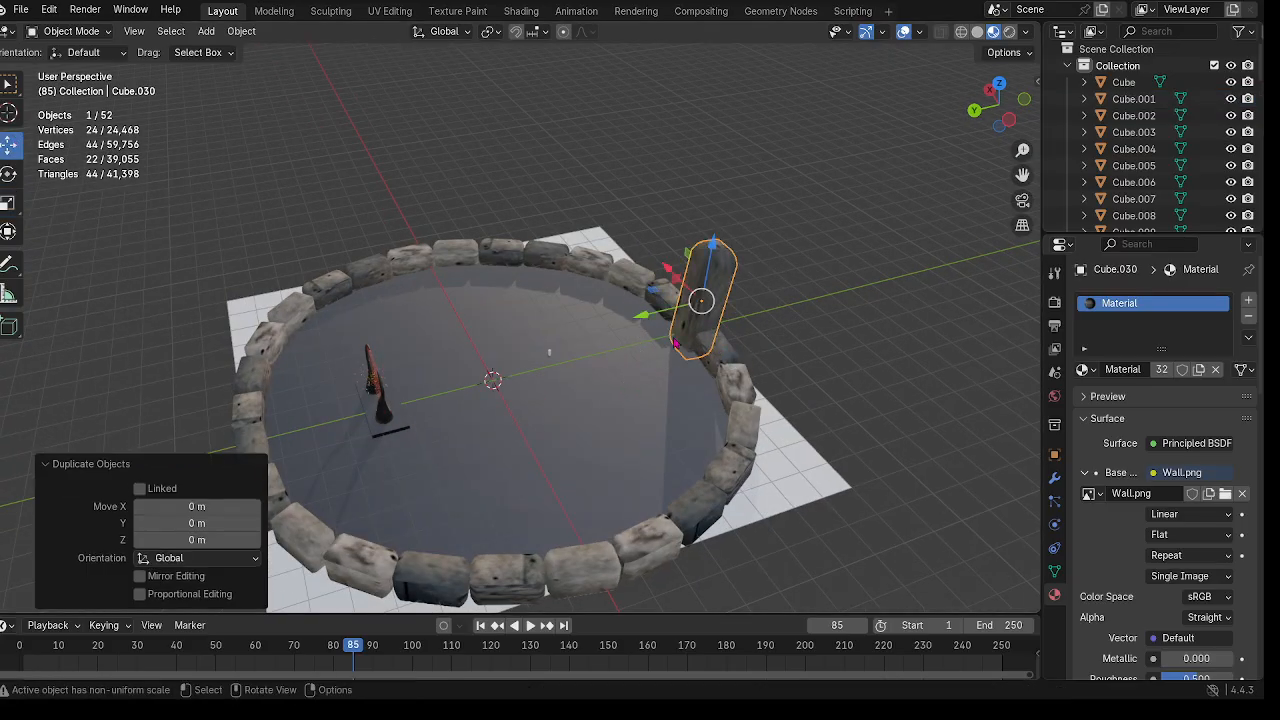
left_click_drag(650, 316, 195, 444)
Step: Shift the copied pillar's UVs vertically over the Wall.png texture in the UV Editing workspace, then return to the Layout workspace
scroll(811, 414, "up", 1)
middle_click_drag(811, 414, 655, 328)
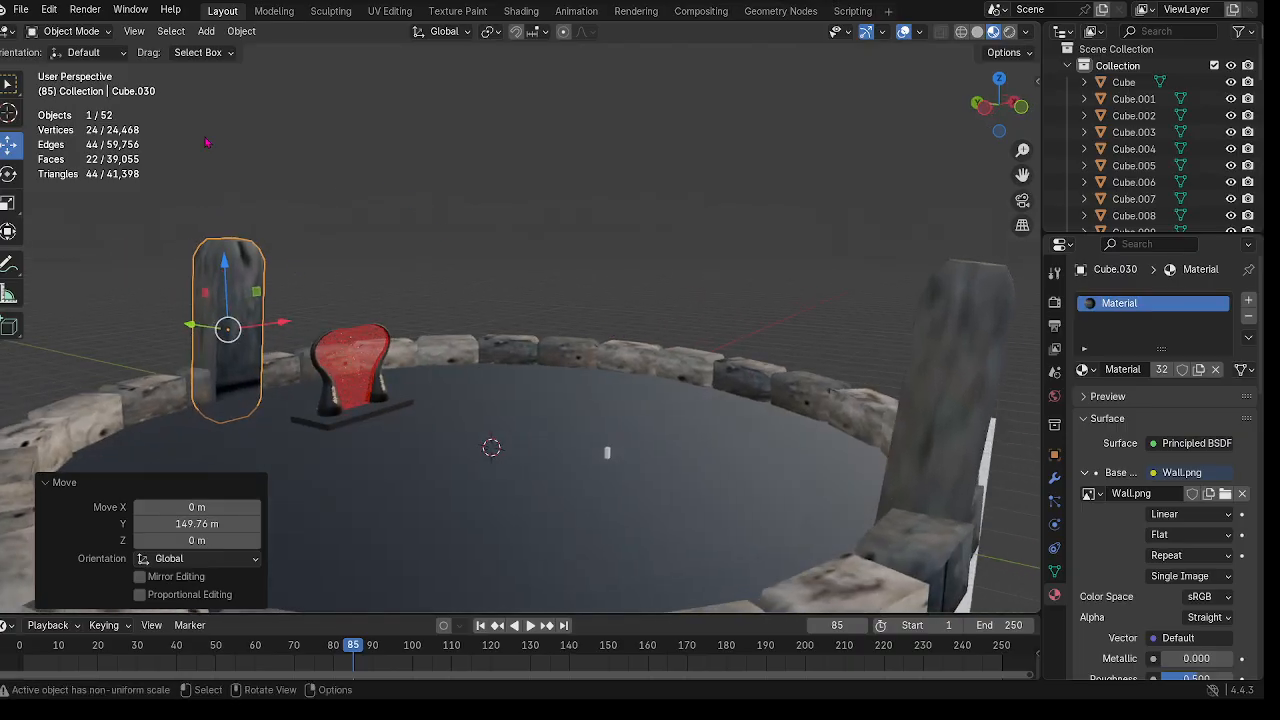
left_click(70, 32)
left_click(72, 68)
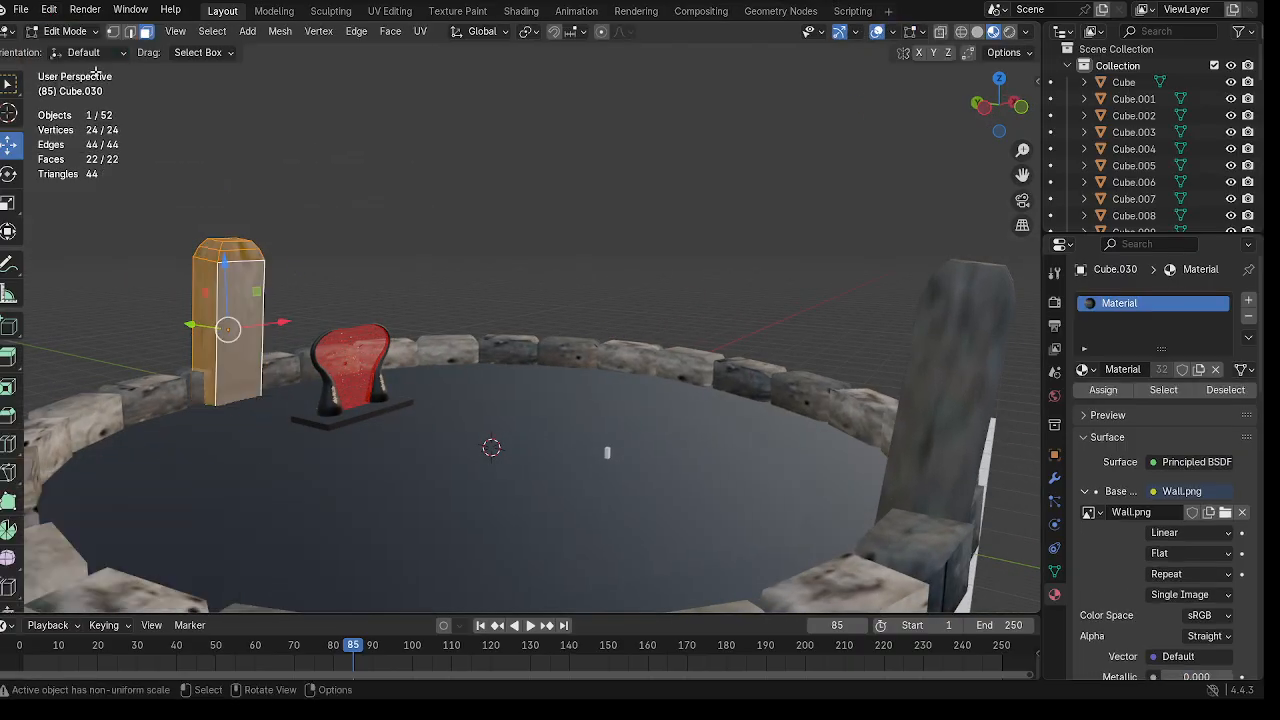
left_click(326, 17)
left_click(389, 12)
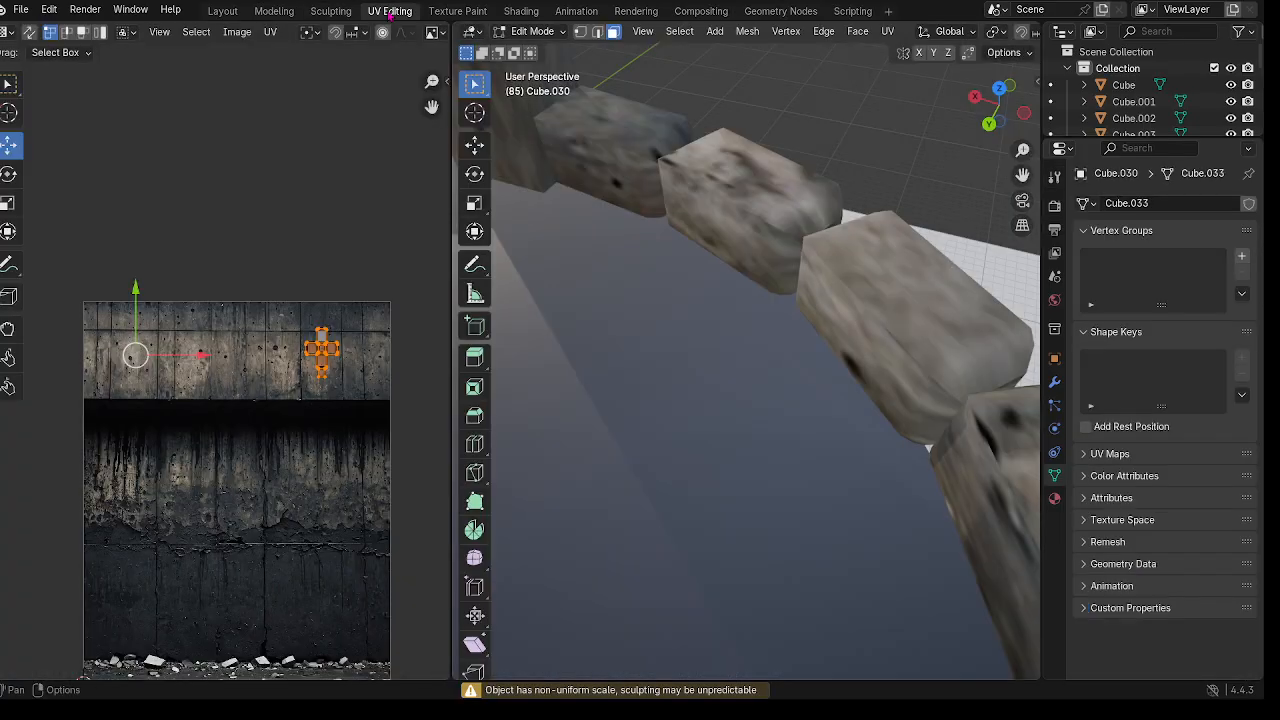
scroll(831, 402, "down", 7)
middle_click_drag(747, 425, 562, 432)
middle_click_drag(629, 450, 885, 631, "shift")
middle_click_drag(969, 463, 1030, 435)
middle_click_drag(436, 418, 252, 397)
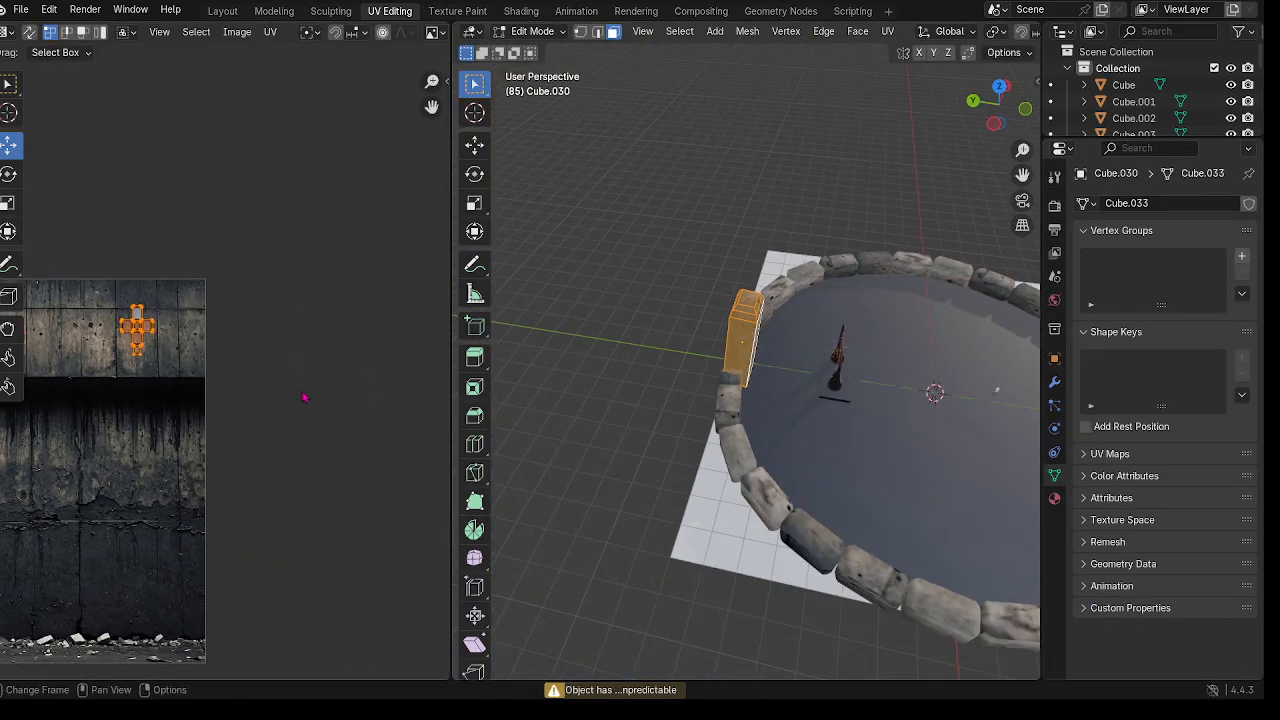
middle_click_drag(68, 427, 258, 386)
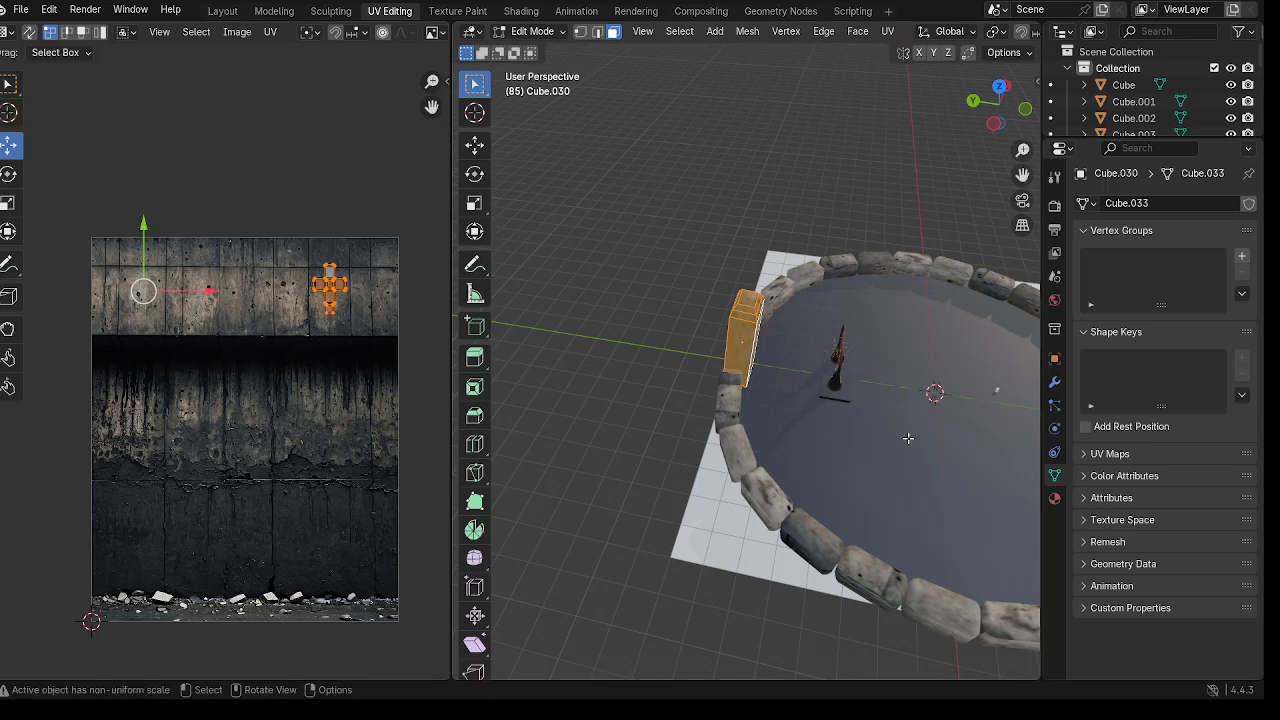
scroll(800, 385, "up", 3)
middle_click_drag(840, 395, 703, 323)
scroll(822, 447, "up", 4)
middle_click_drag(821, 447, 882, 438)
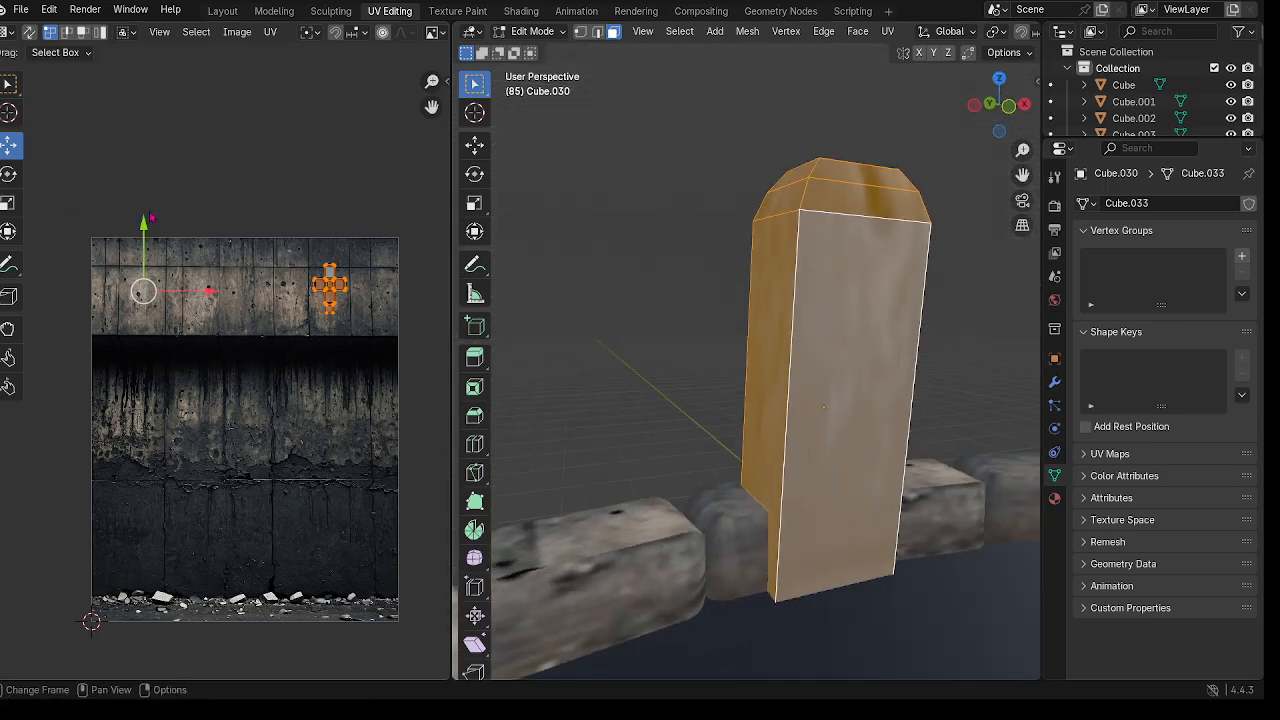
left_click_drag(145, 230, 146, 233)
left_click(222, 11)
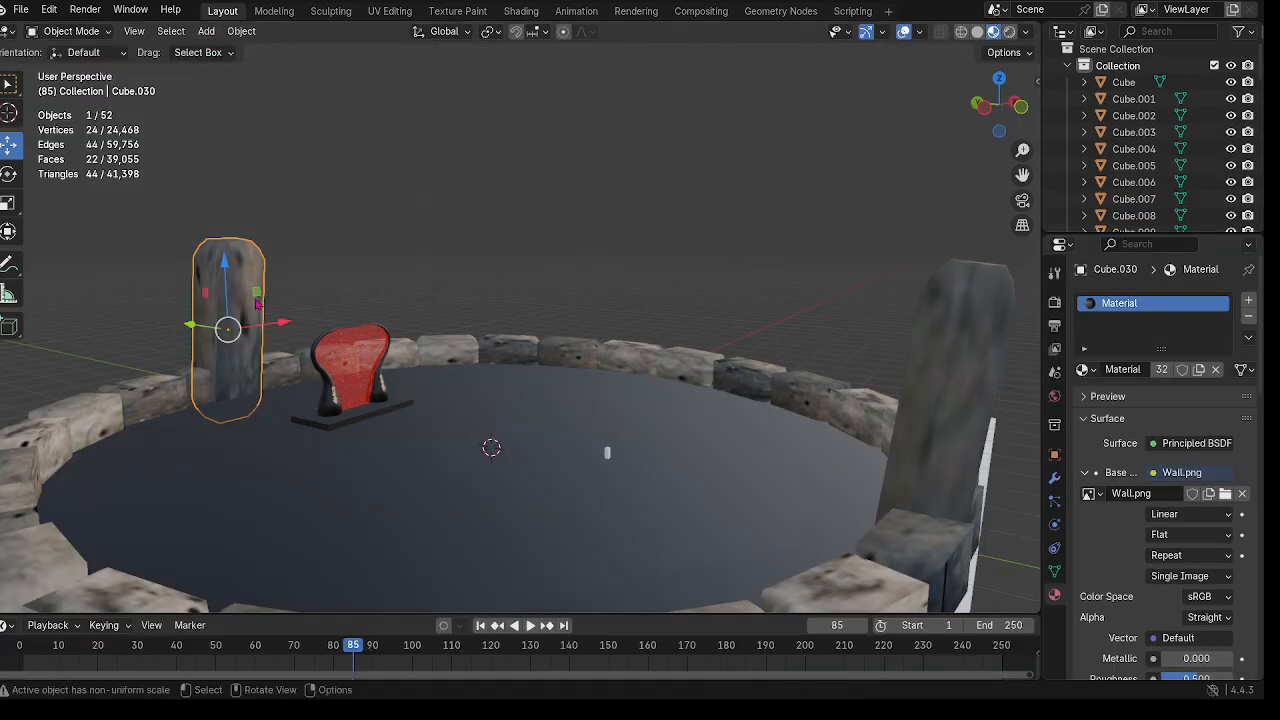
Step: Select both pillars on the Y axis and duplicate the pair in place
middle_click_drag(199, 262, 290, 430)
left_click(488, 151)
left_click(257, 318)
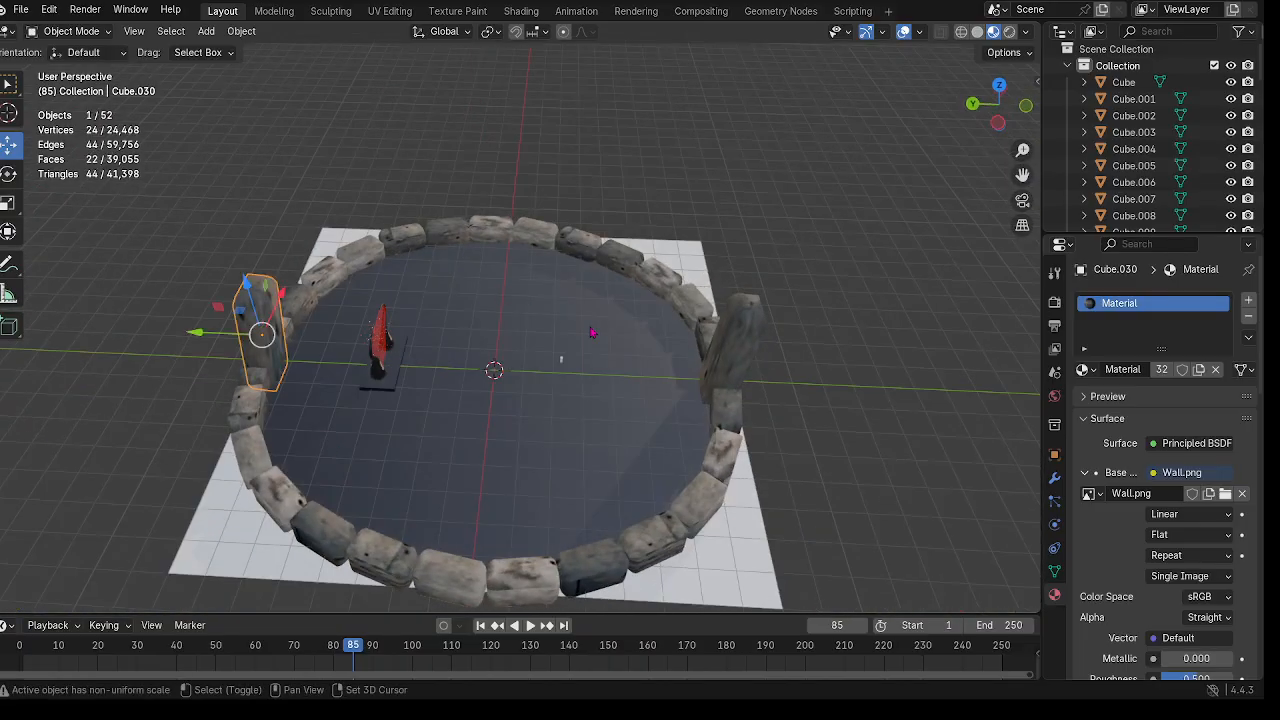
left_click(722, 362, "shift")
key("shift+d")
right_click(721, 362)
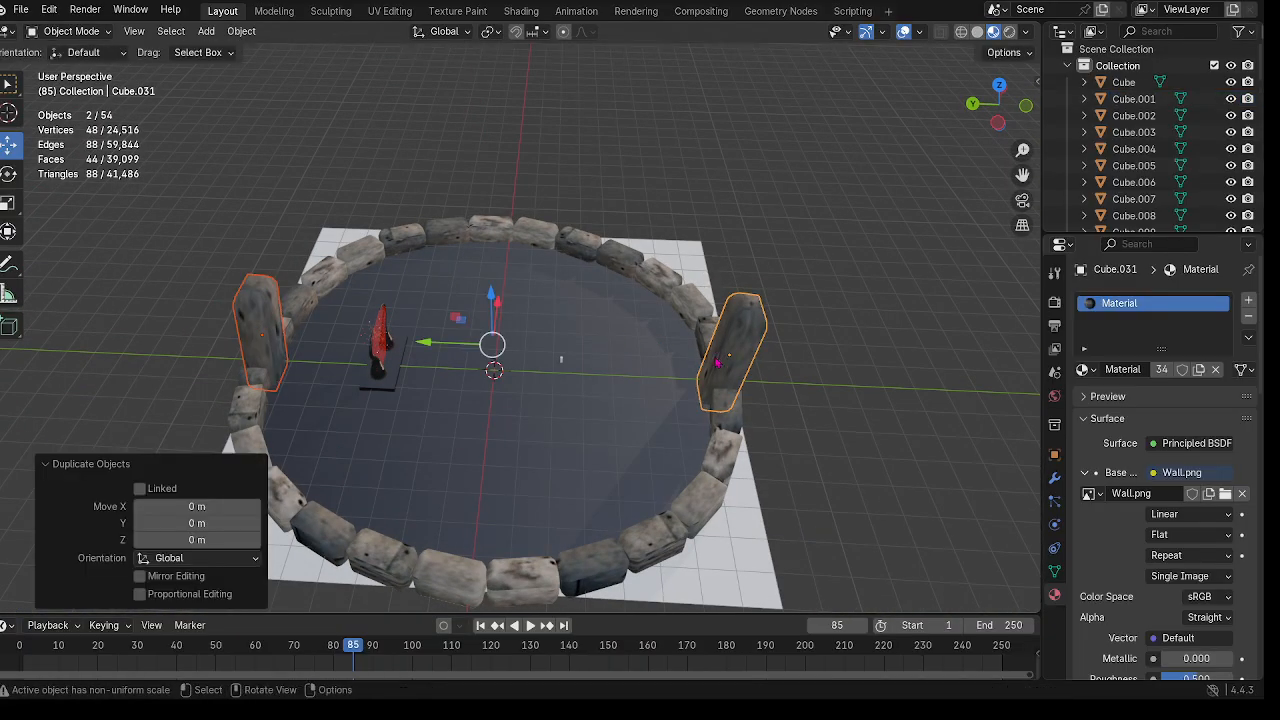
Step: Rotate the duplicated pillars about -89.7° around Z and move them about 3.27 m along X to fit the ring
scroll(620, 325, "down", 5)
middle_click_drag(505, 284, 496, 415)
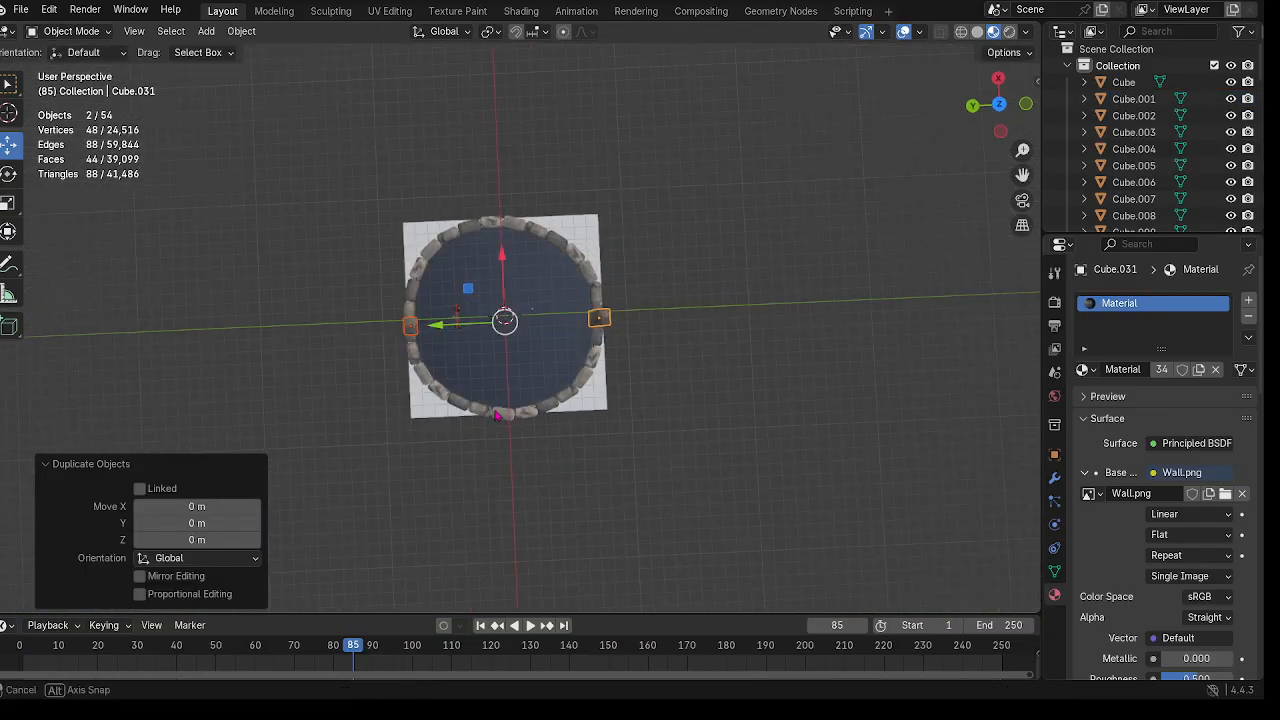
left_click(8, 174)
left_click_drag(555, 345, 440, 422)
left_click(8, 145)
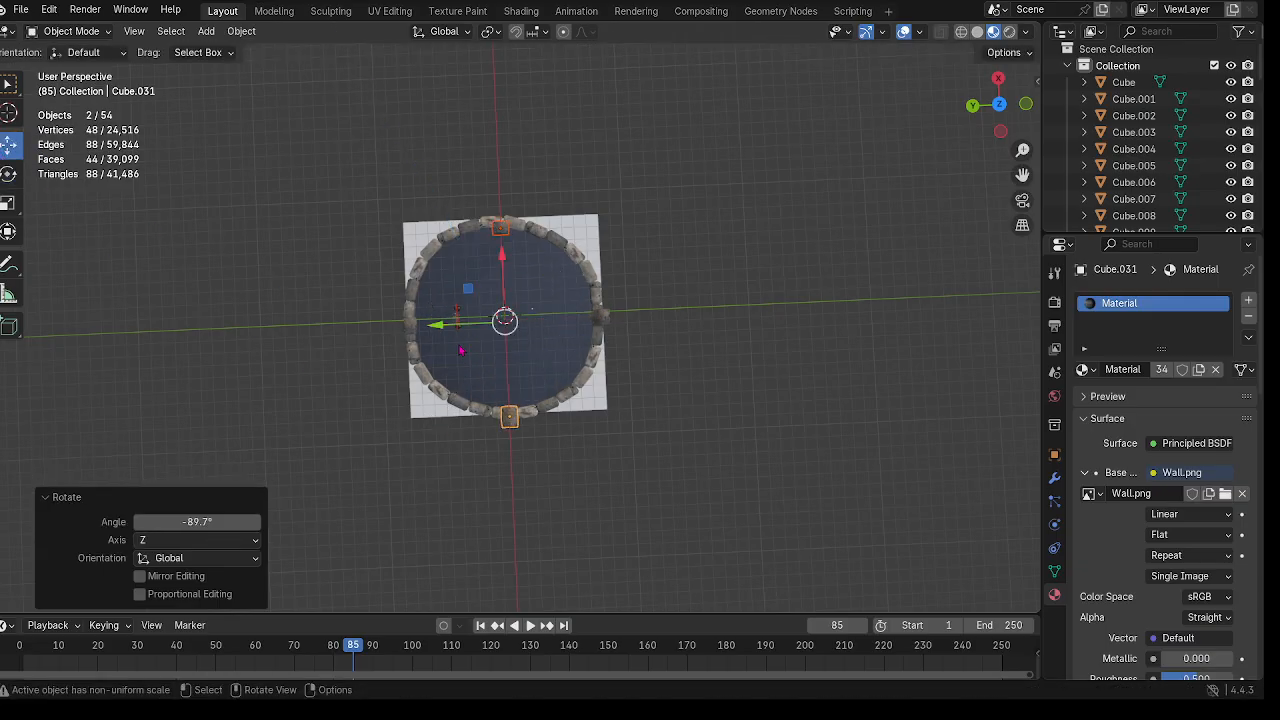
left_click_drag(504, 262, 500, 255)
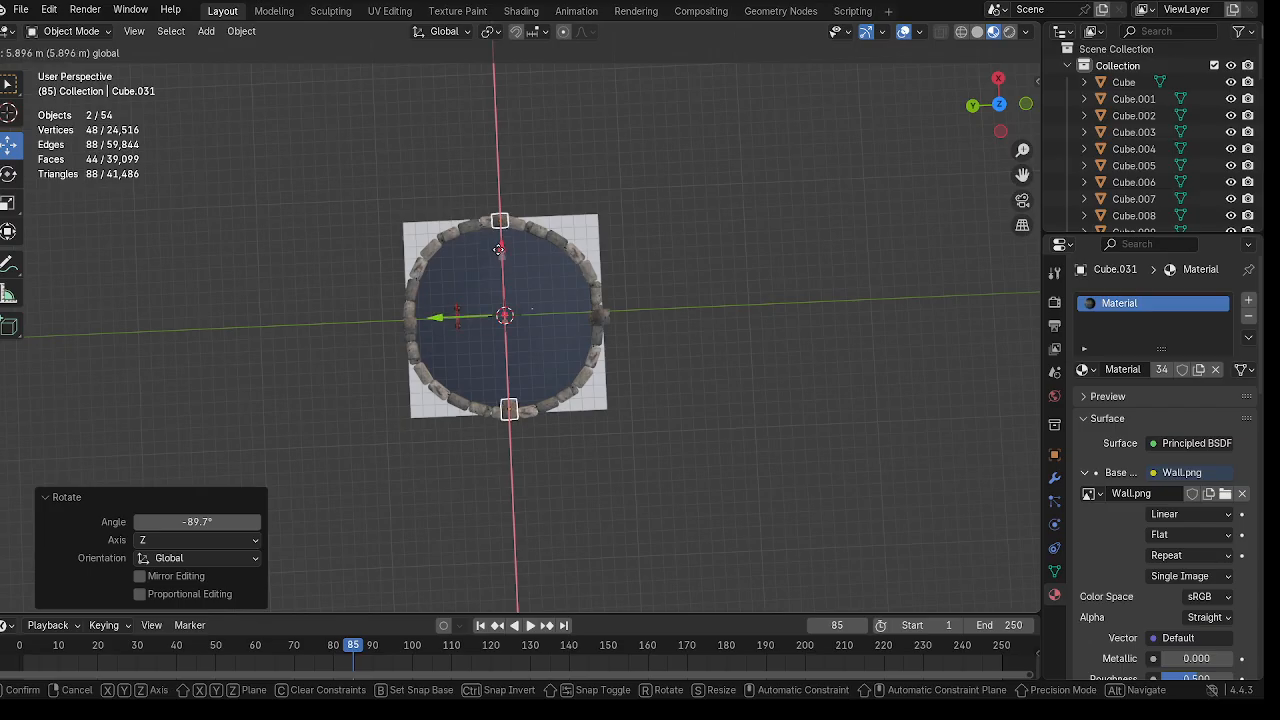
left_click(498, 253)
Step: Duplicate the pair of pillars on the X axis in place and rotate the copies about 26.1° around Z
key("shift+d")
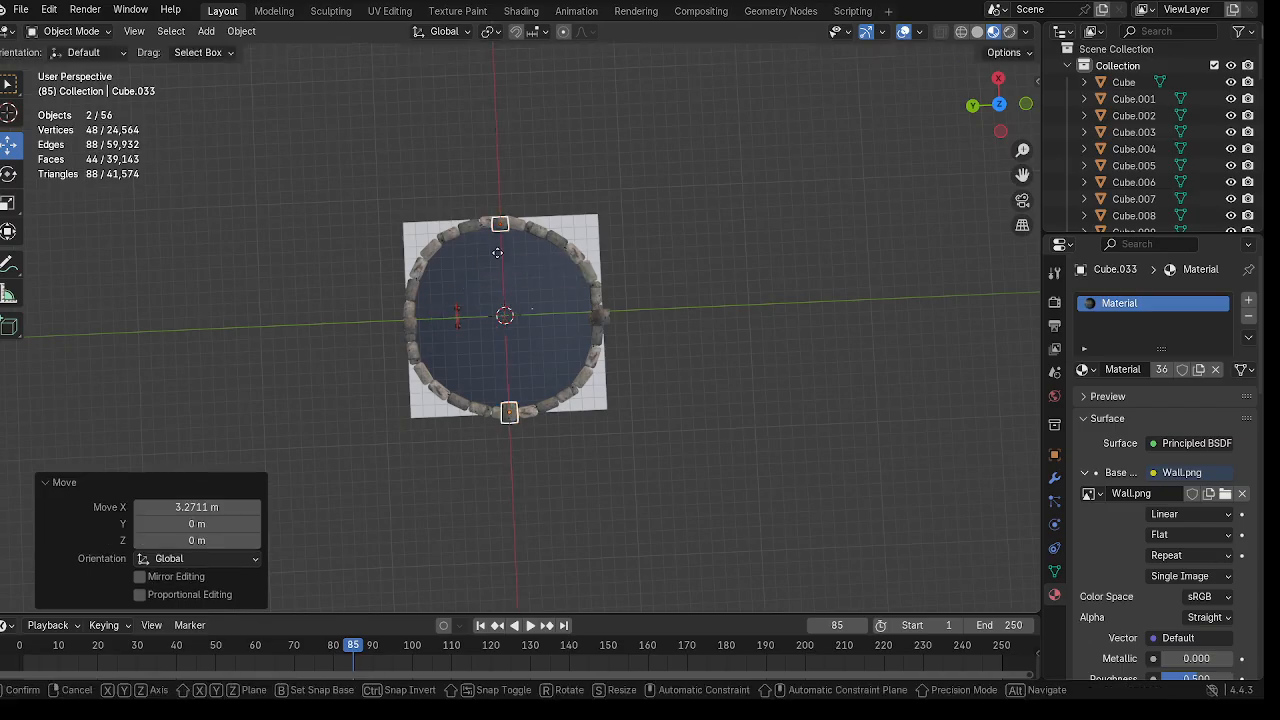
right_click(210, 224)
left_click(8, 174)
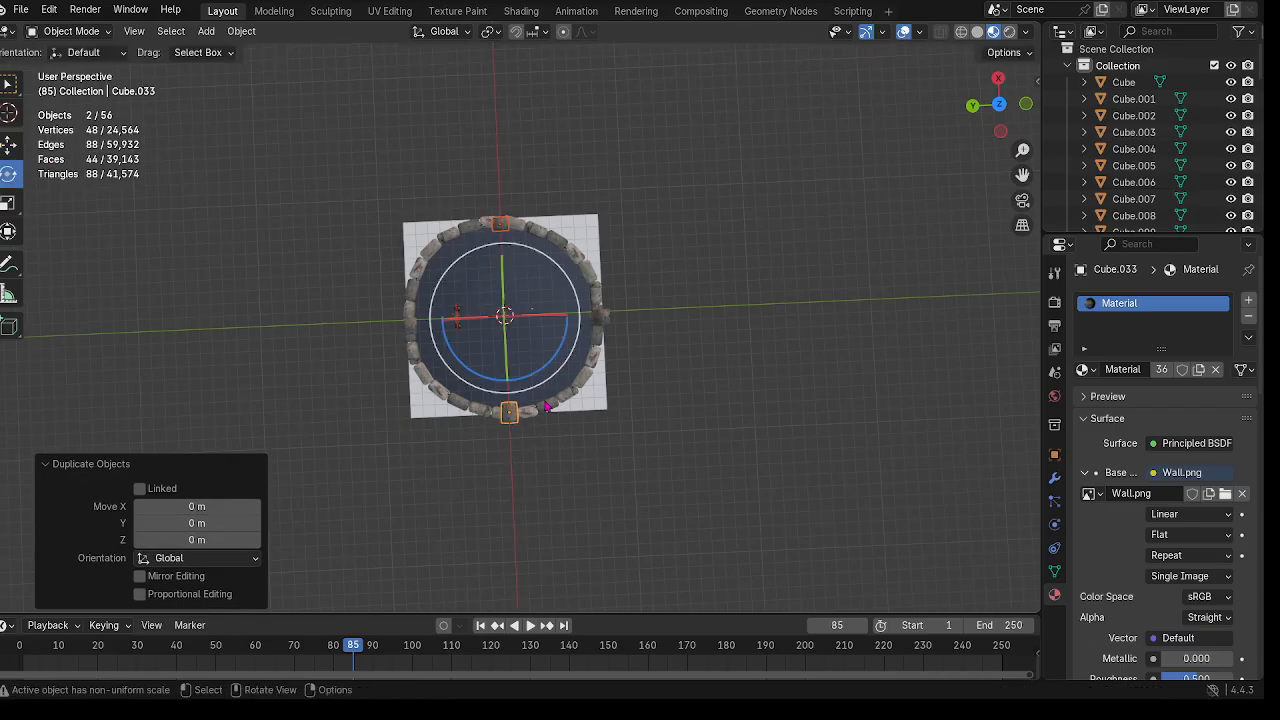
left_click_drag(541, 373, 544, 366)
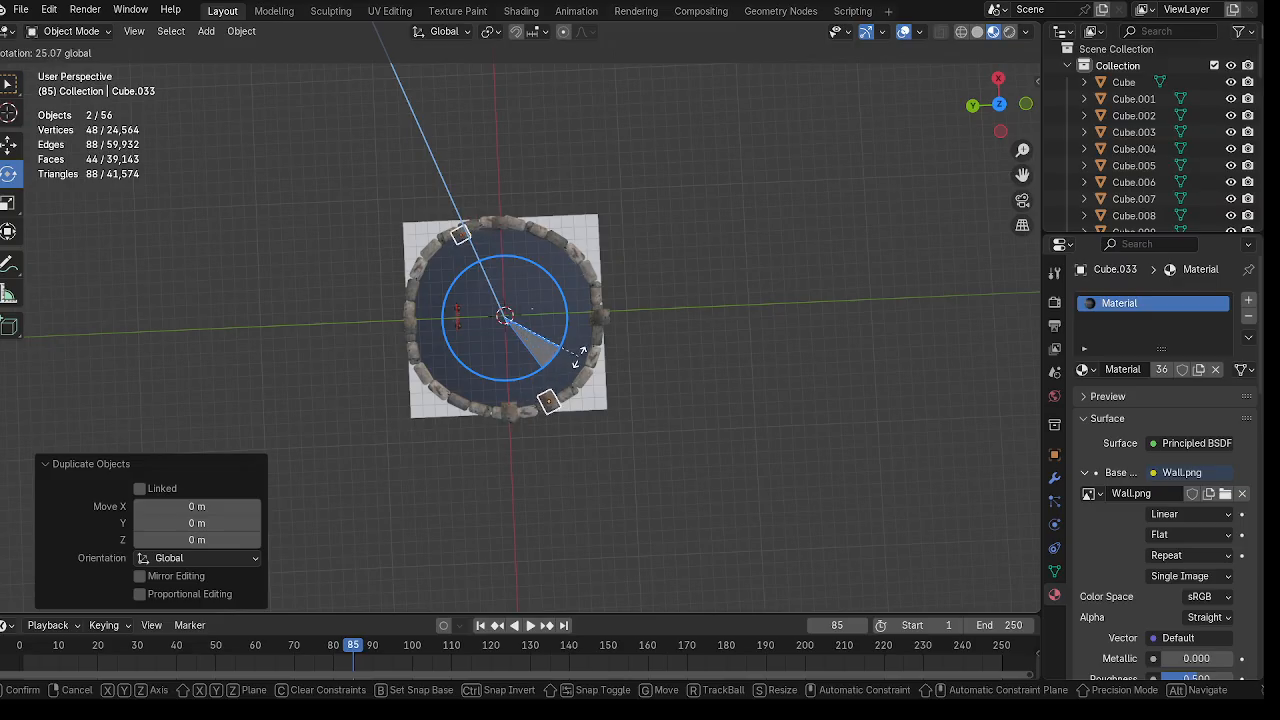
left_click_drag(582, 357, 582, 357)
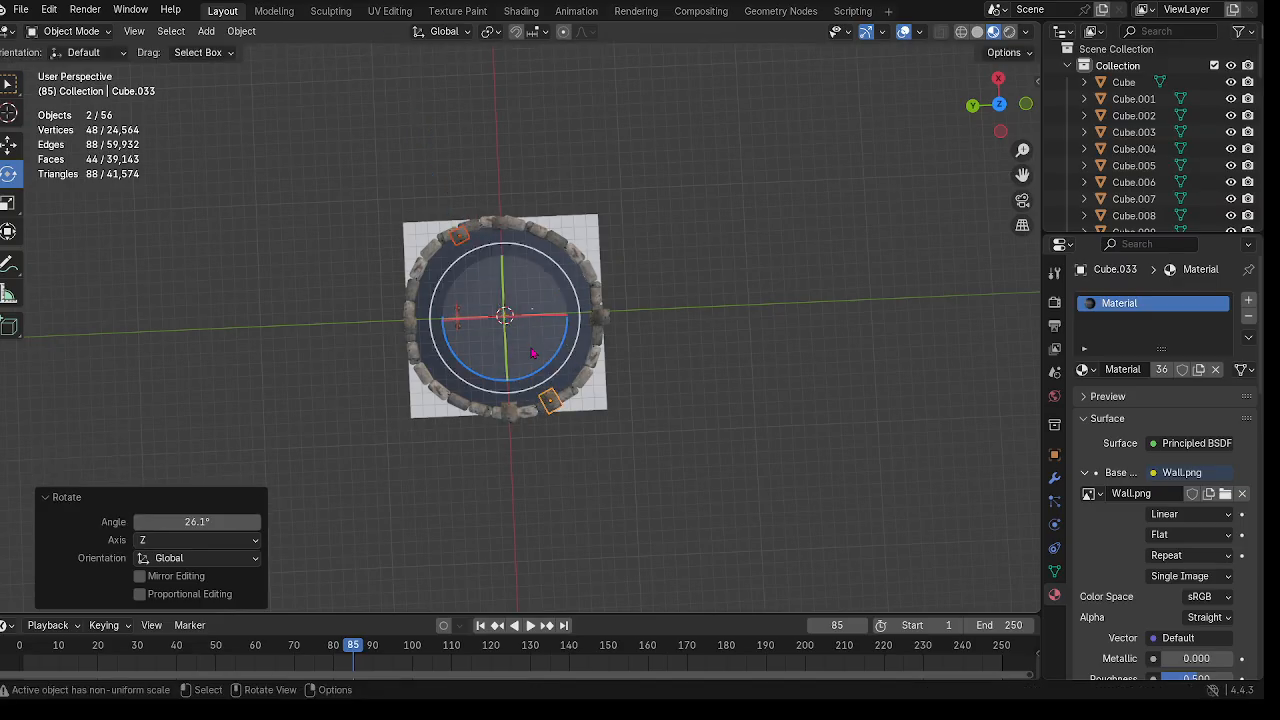
Step: Rotate the newest pair of pillars about 7.87° further around Z along the ring
middle_click_drag(531, 354, 472, 332)
scroll(540, 300, "up", 3)
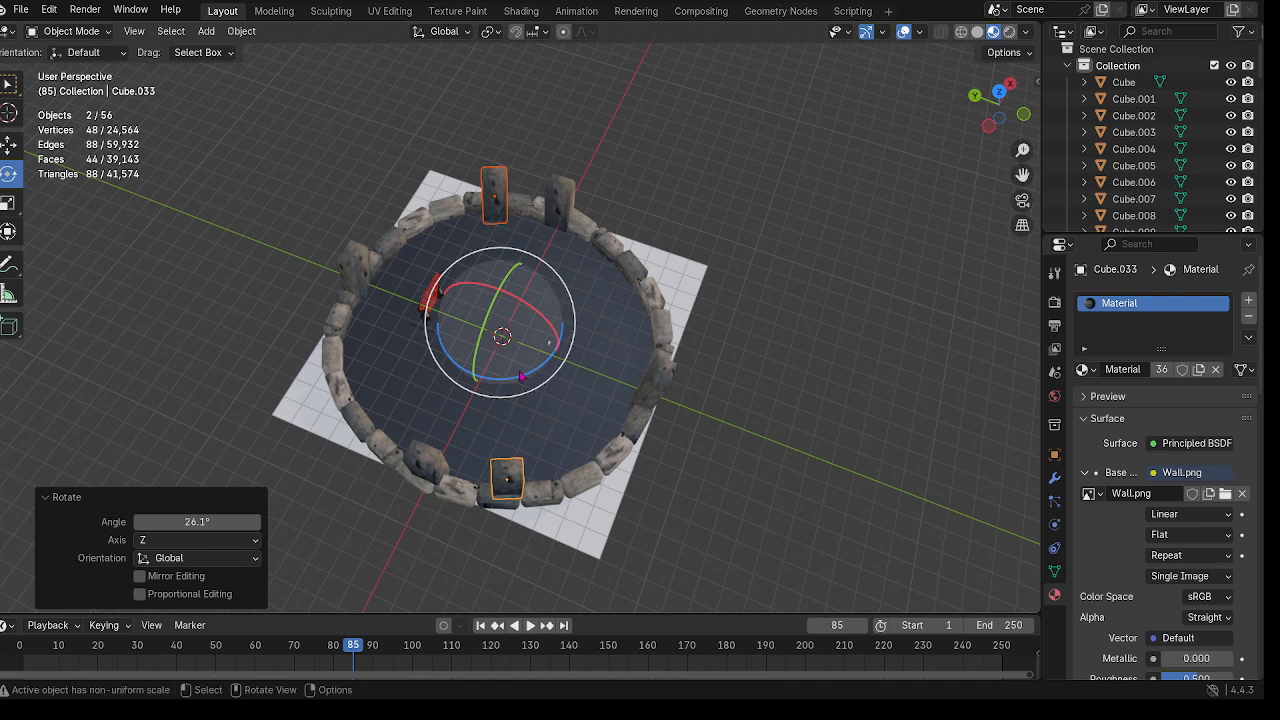
left_click_drag(522, 375, 528, 378)
key("ctrl+z")
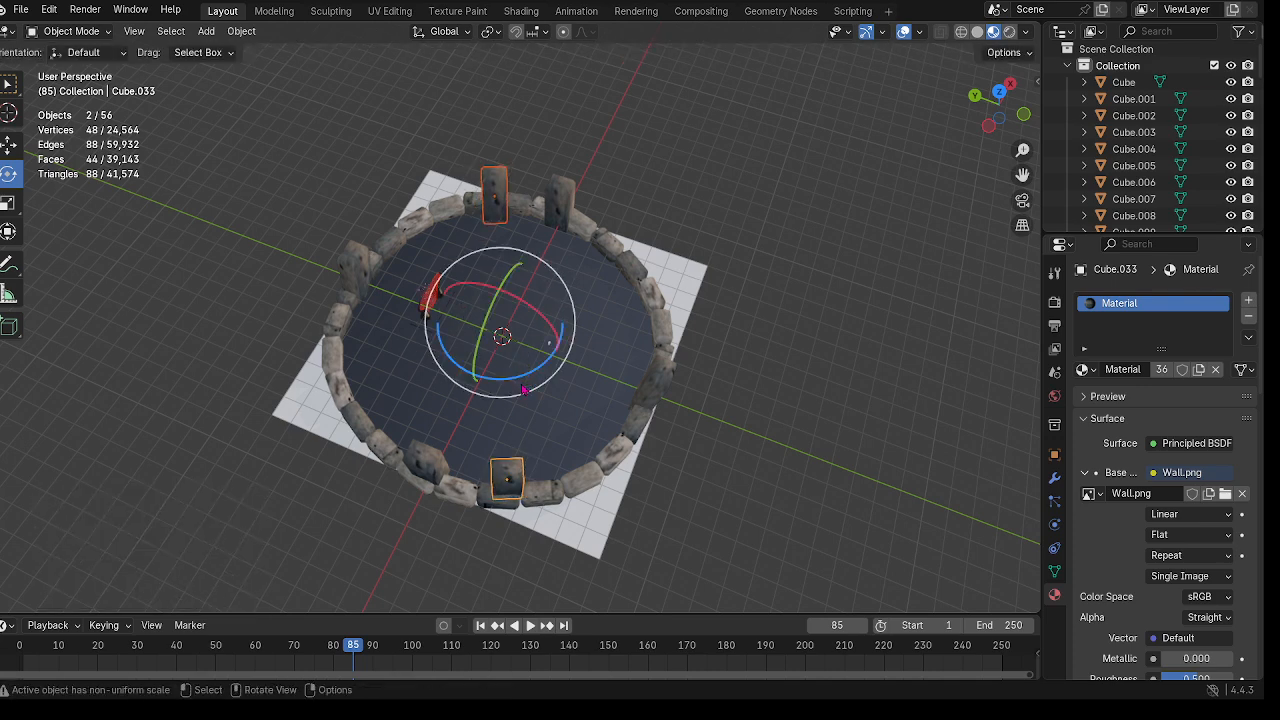
key("shift+d")
key("r")
key("z")
left_click(525, 381)
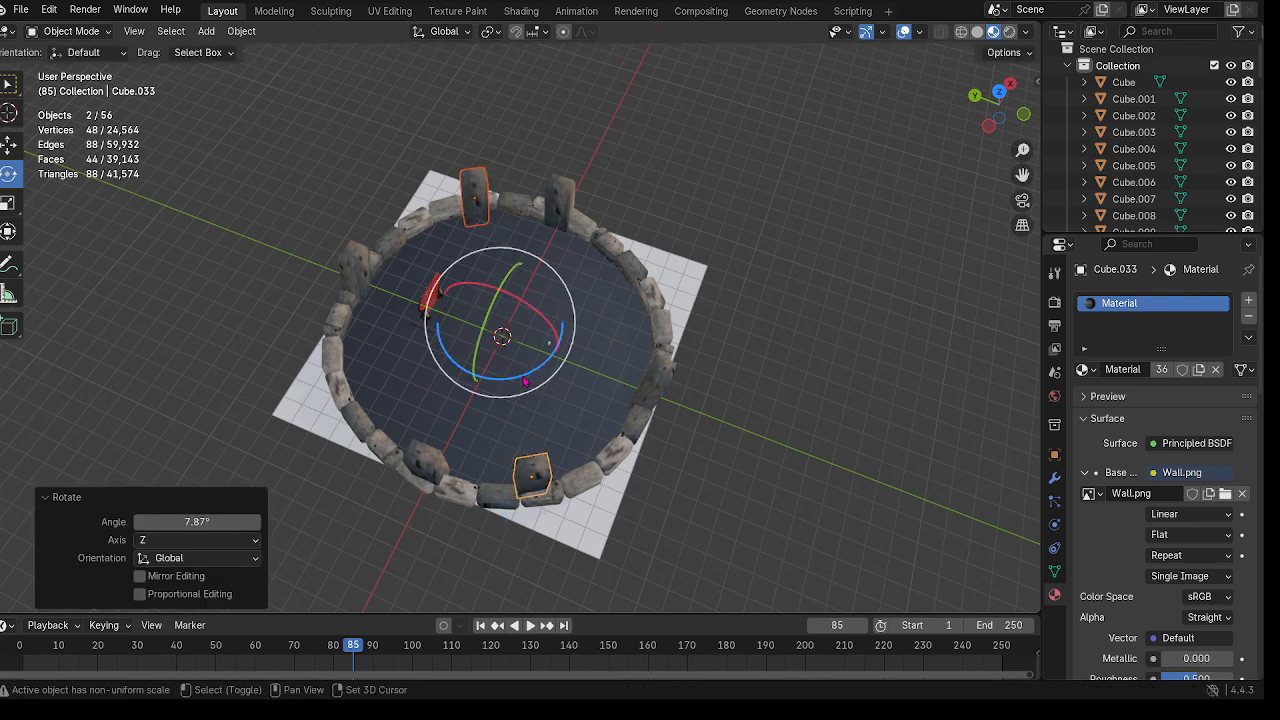
Step: Duplicate the selected pillar pair and rotate the copies about 64° around Z along the ring
left_click_drag(537, 376, 343, 221)
middle_click_drag(414, 298, 514, 302)
scroll(435, 236, "down", 1)
key("shift+d")
left_click(425, 238)
key("ctrl+z")
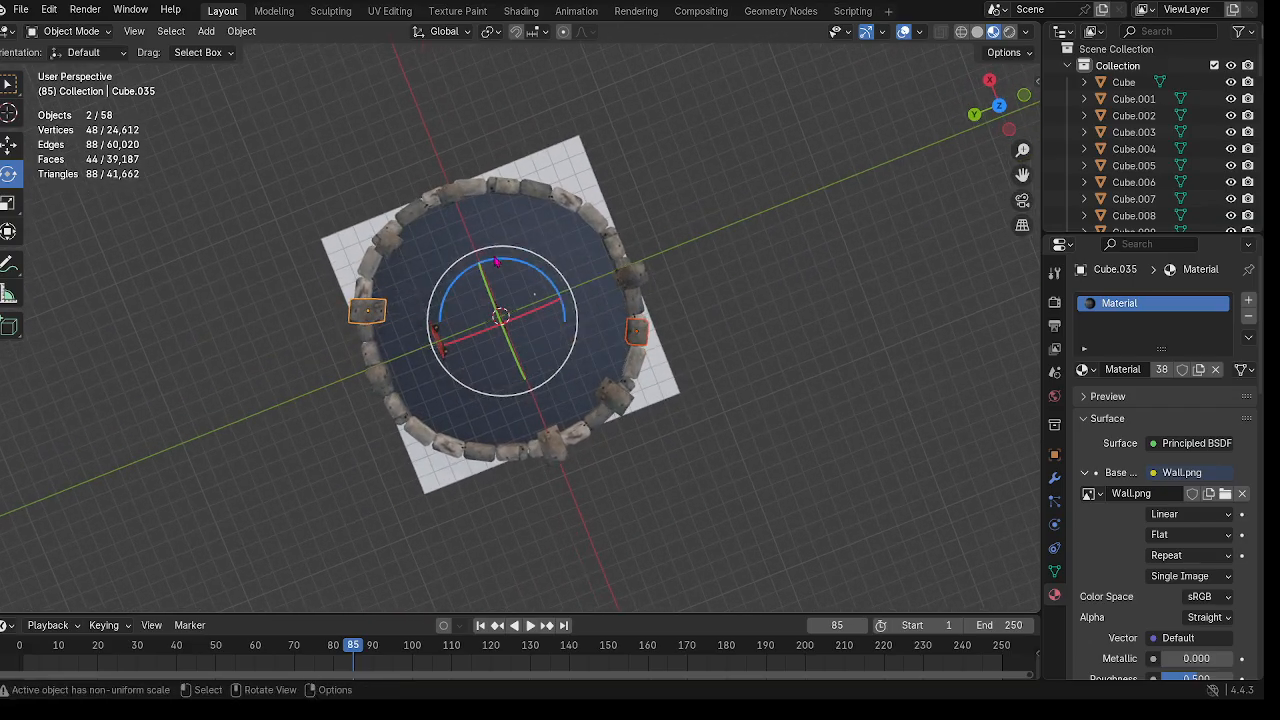
left_click_drag(497, 263, 411, 283)
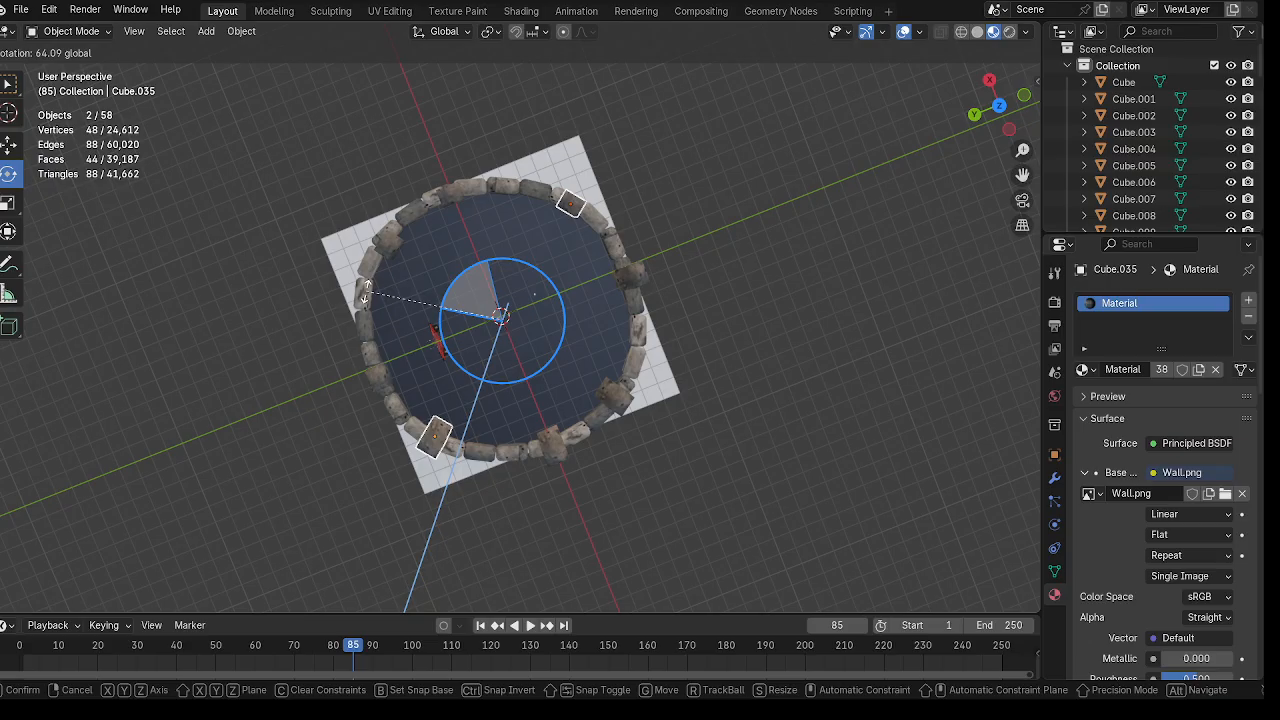
left_click_drag(366, 292, 366, 292)
Step: Duplicate the newest pillar pair in place and rotate the copies about 28.7° around Z
key("shift+d")
key("Escape")
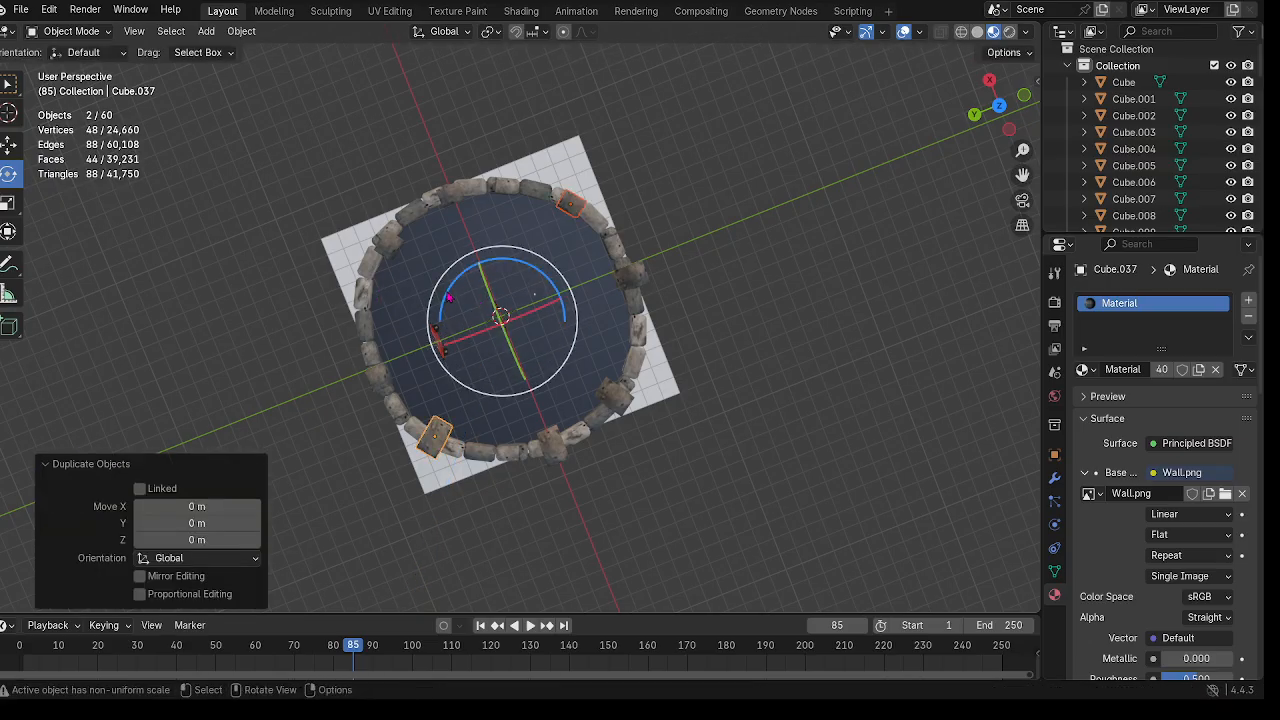
left_click_drag(450, 298, 429, 325)
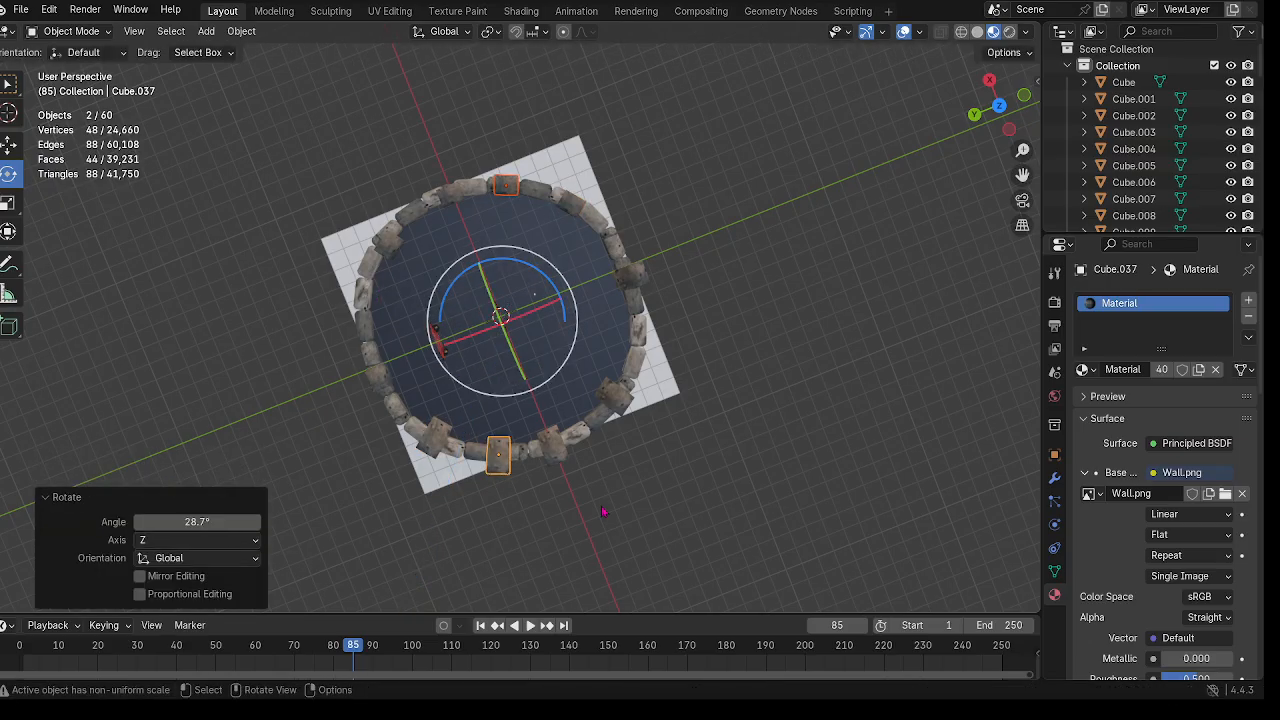
Step: Select another opposite pair of pillars, duplicate it in place and rotate the copies about -209° around Z
middle_click_drag(600, 509, 691, 437)
scroll(597, 350, "up", 8)
scroll(707, 371, "down", 8)
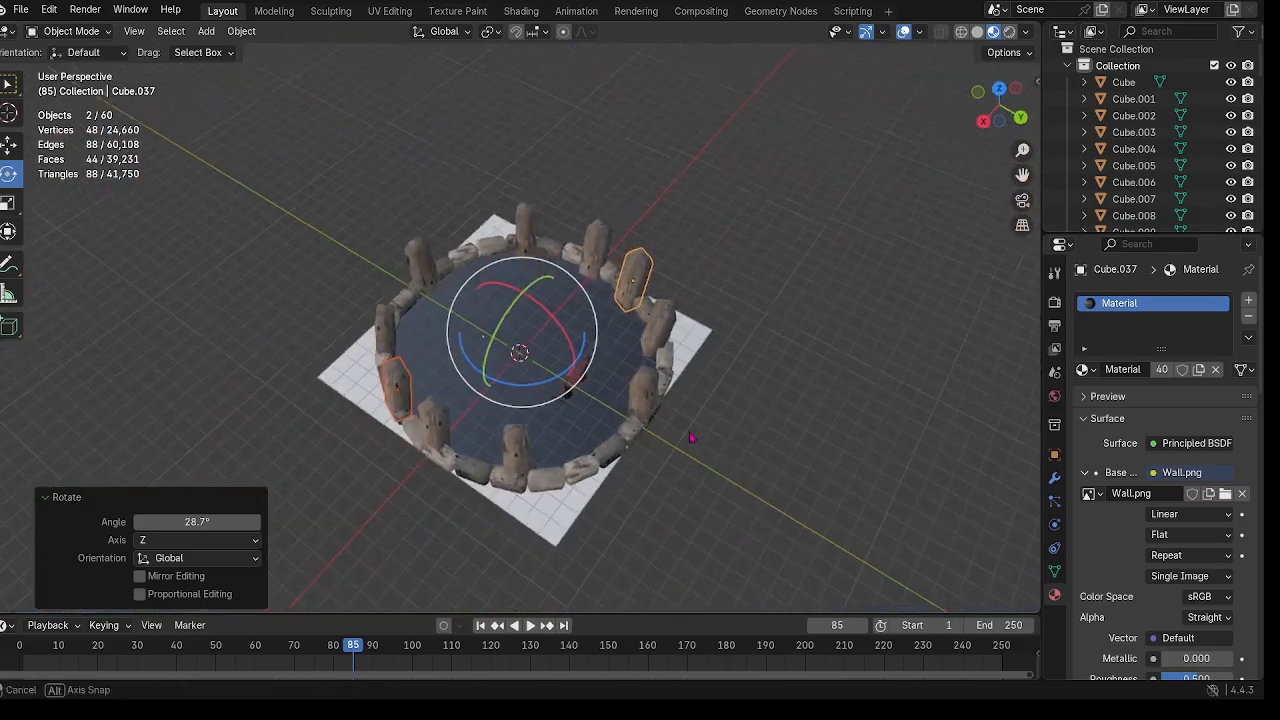
left_click(524, 232)
left_click(519, 452, "shift")
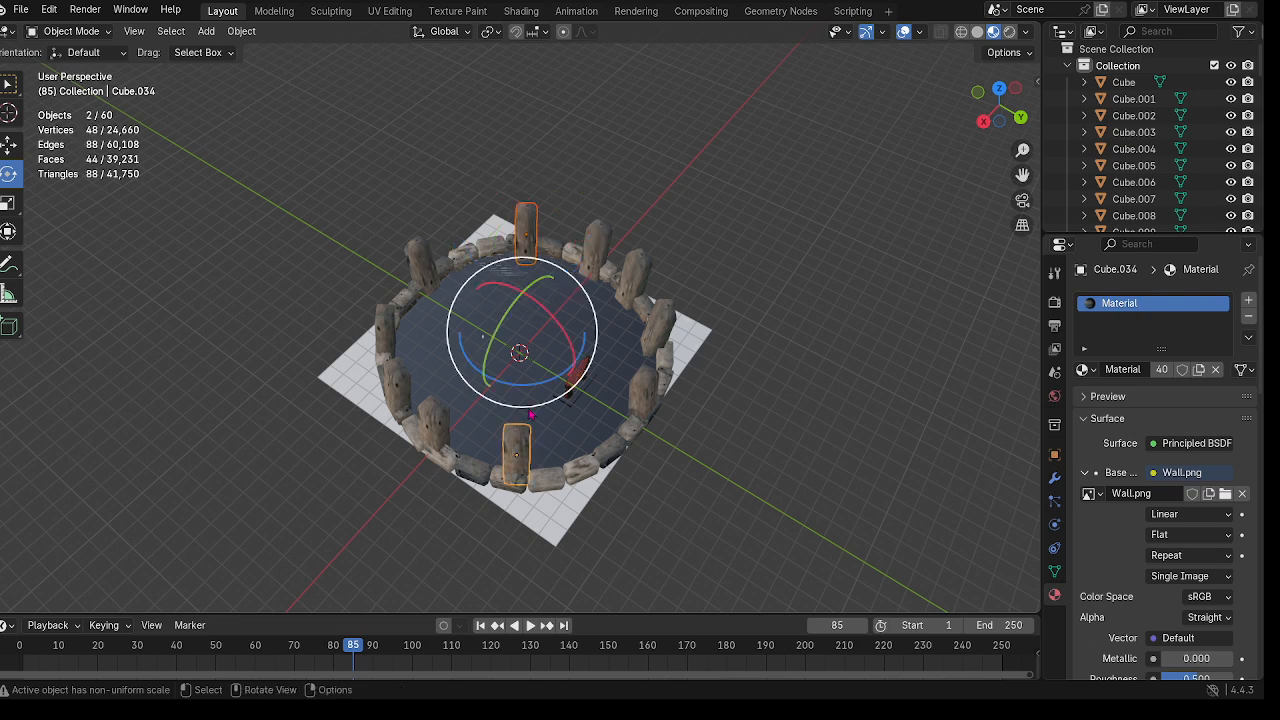
left_click_drag(536, 388, 519, 175)
key("shift+d")
right_click(564, 387)
middle_click_drag(720, 278, 617, 219)
scroll(350, 369, "up", 3)
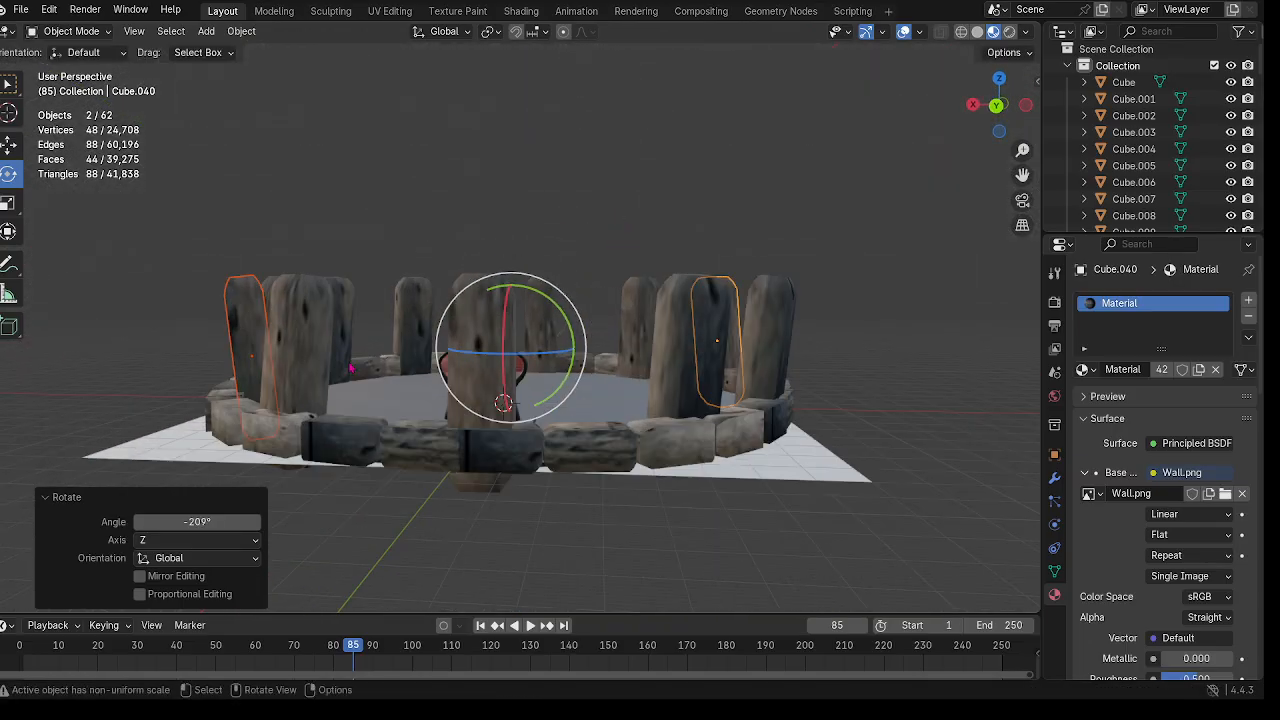
Step: Select all 27 low blocks of the ground ring, leaving the upright pillars unselected
left_click(273, 436)
left_click(340, 440, "shift")
left_click(425, 447, "shift")
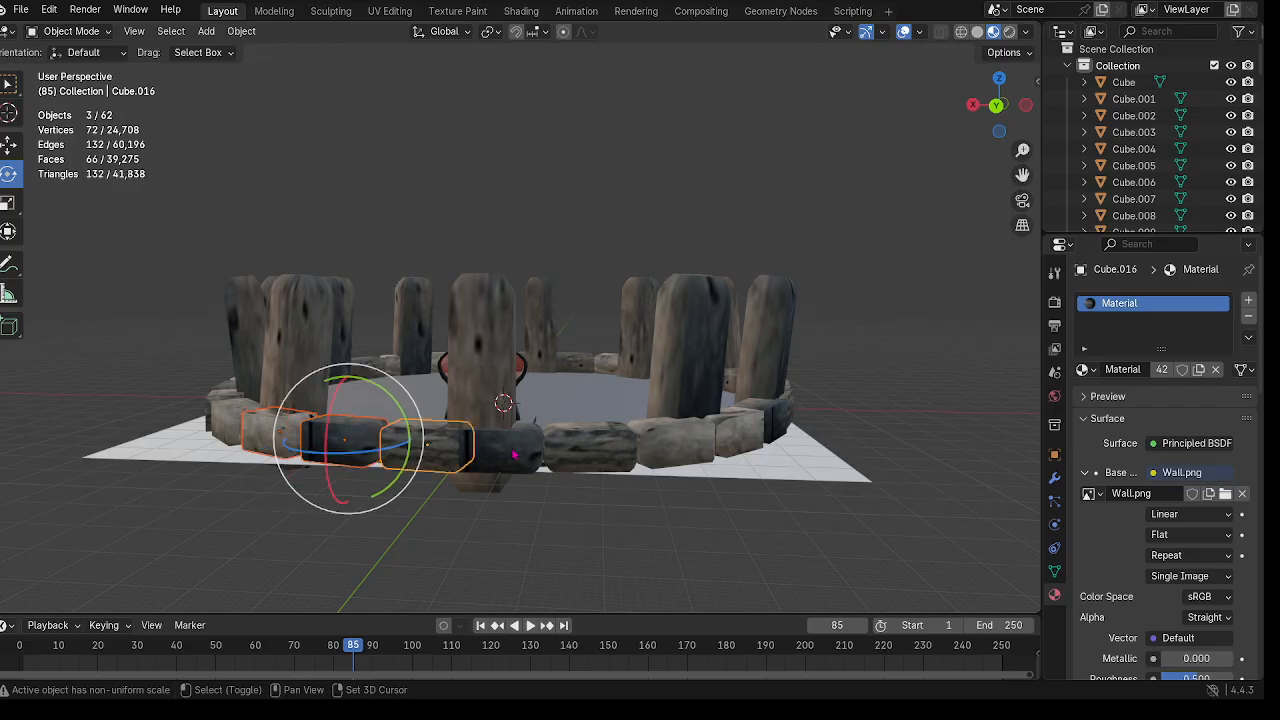
left_click(513, 455, "shift")
left_click(598, 452, "shift")
left_click(663, 449, "shift")
middle_click_drag(663, 449, 766, 486)
left_click(522, 455, "shift")
left_click(606, 446, "shift")
left_click(676, 438, "shift")
left_click(415, 457, "shift")
left_click(500, 458, "shift")
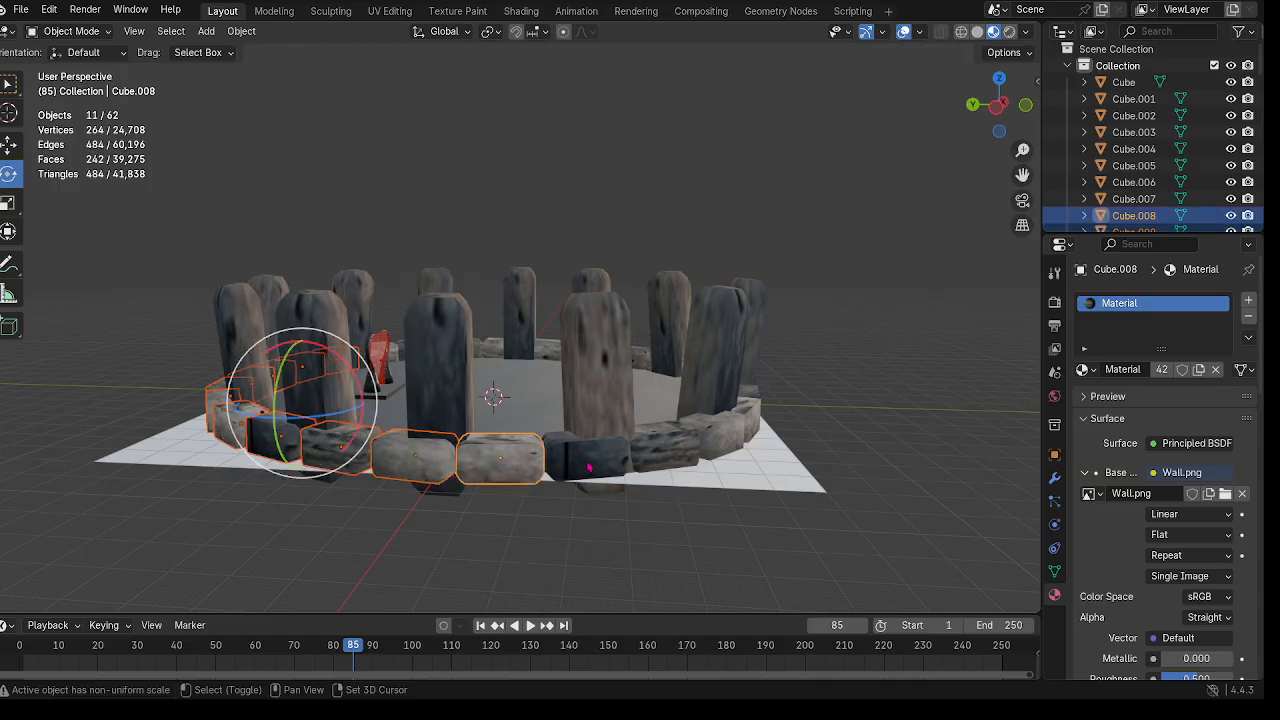
left_click(589, 467, "shift")
left_click(675, 457, "shift")
middle_click_drag(673, 458, 572, 480)
left_click(449, 511, "shift")
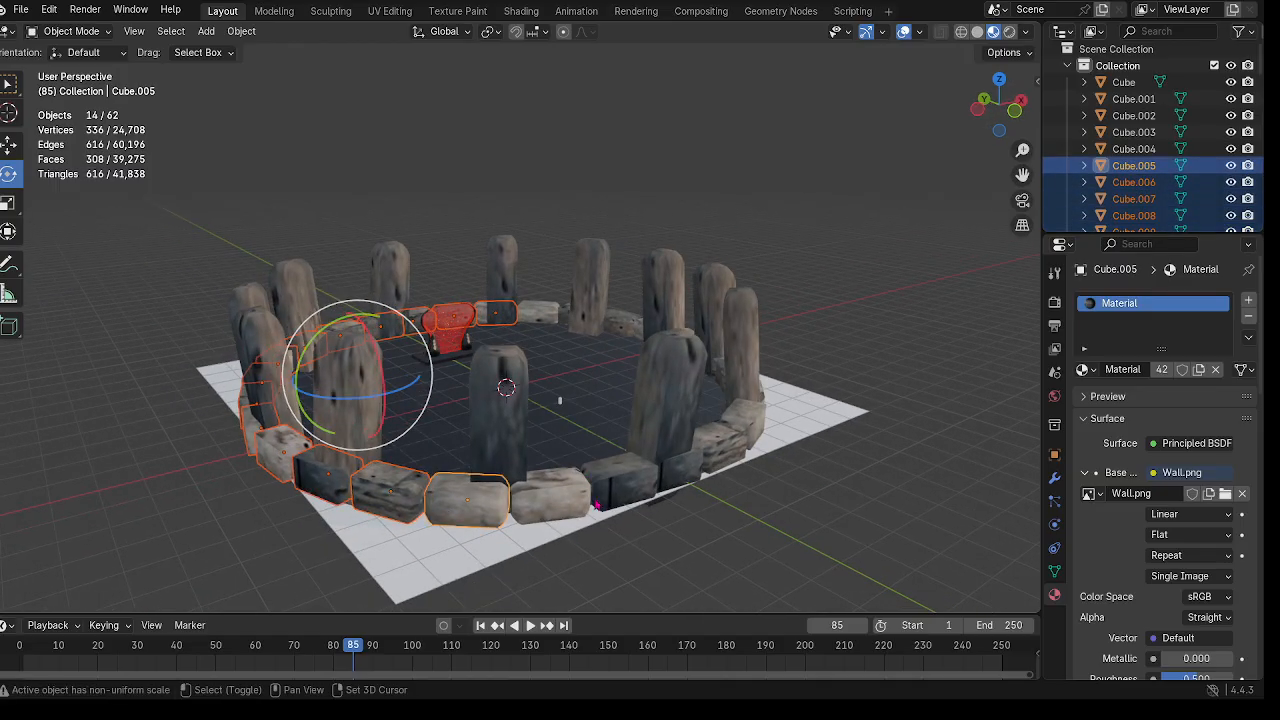
left_click(556, 499, "shift")
left_click(615, 484, "shift")
middle_click_drag(704, 470, 540, 425)
left_click(573, 481, "shift")
left_click(644, 478, "shift")
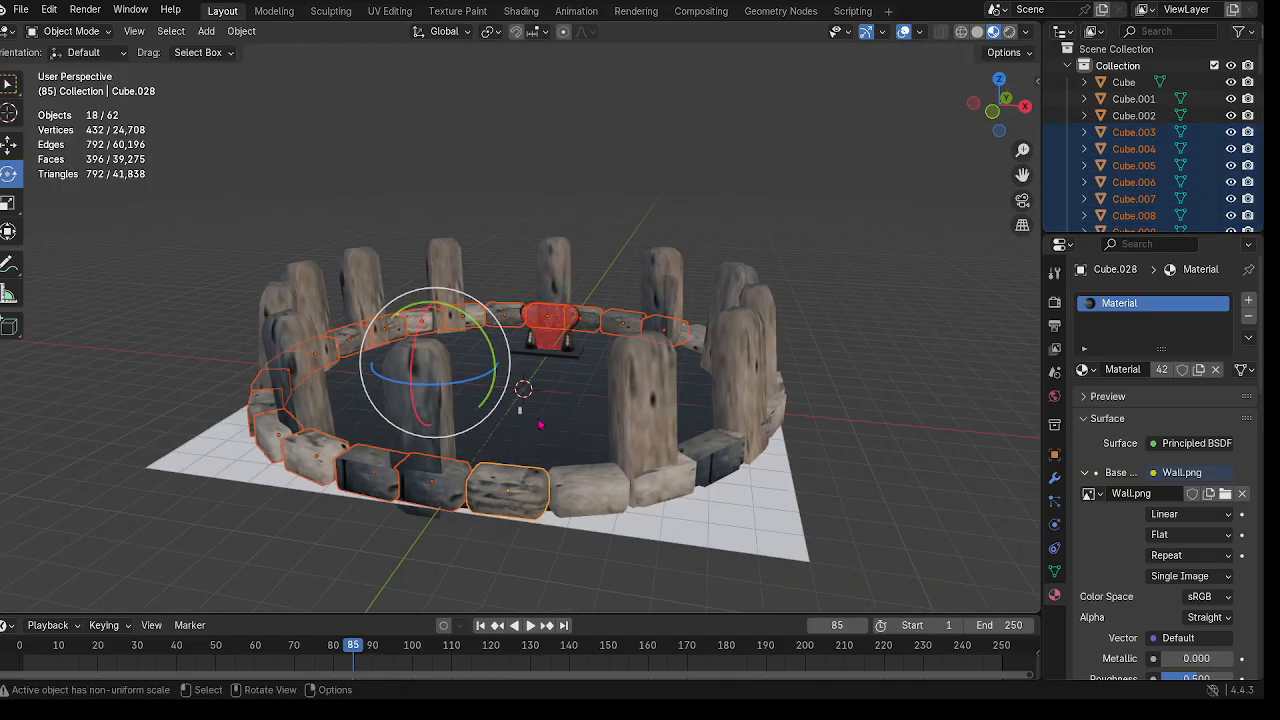
left_click(589, 497, "shift")
left_click(657, 491, "shift")
left_click(712, 460, "shift")
middle_click_drag(712, 460, 748, 474)
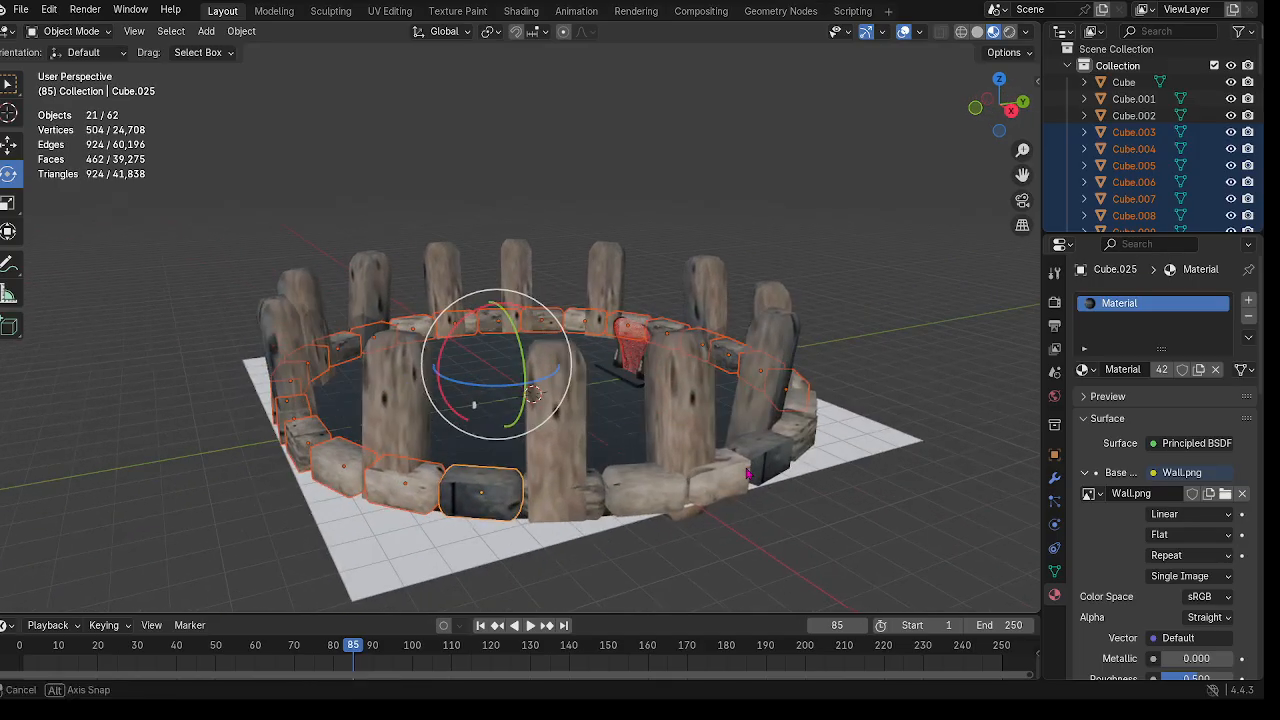
left_click(606, 506, "shift")
left_click(640, 486, "shift")
middle_click_drag(640, 486, 620, 500)
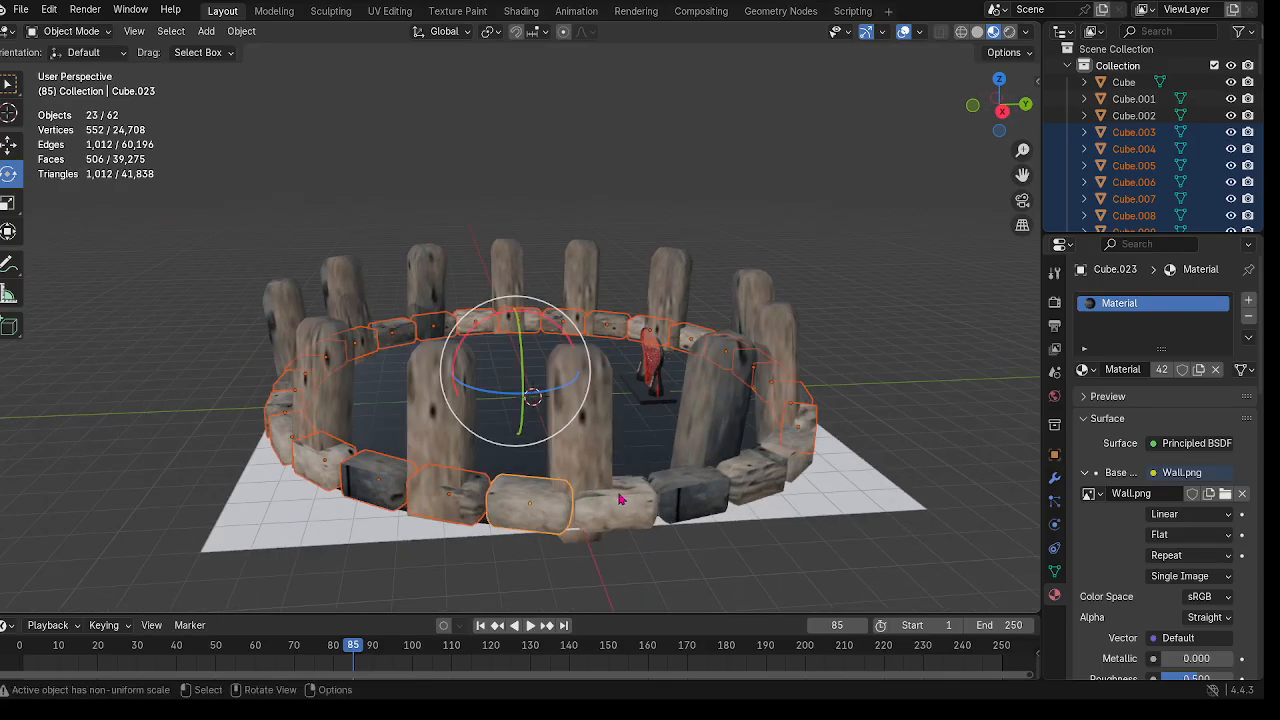
left_click(620, 498, "shift")
left_click(711, 491, "shift")
middle_click_drag(711, 491, 673, 493)
left_click(563, 538, "shift")
left_click(656, 541, "shift")
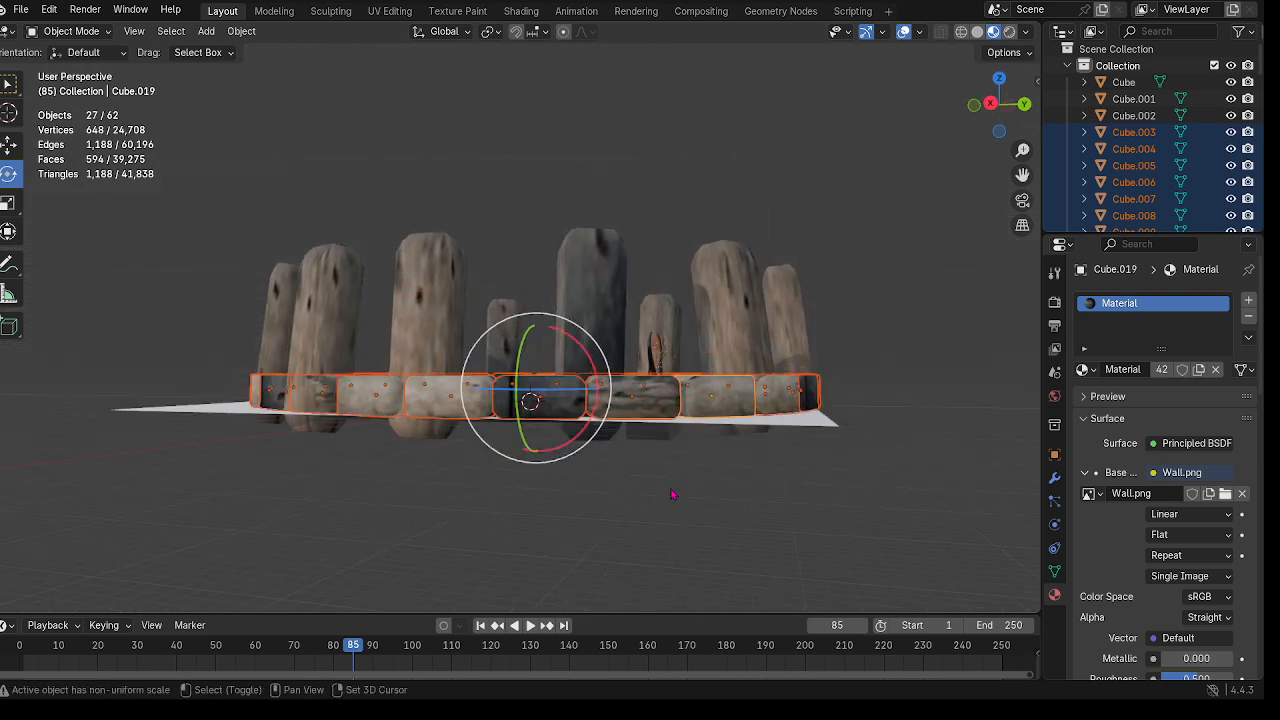
Step: Duplicate the selected block ring in place and raise the copy about 38.62 m along Z onto the pillars
key("shift+d")
key("Escape")
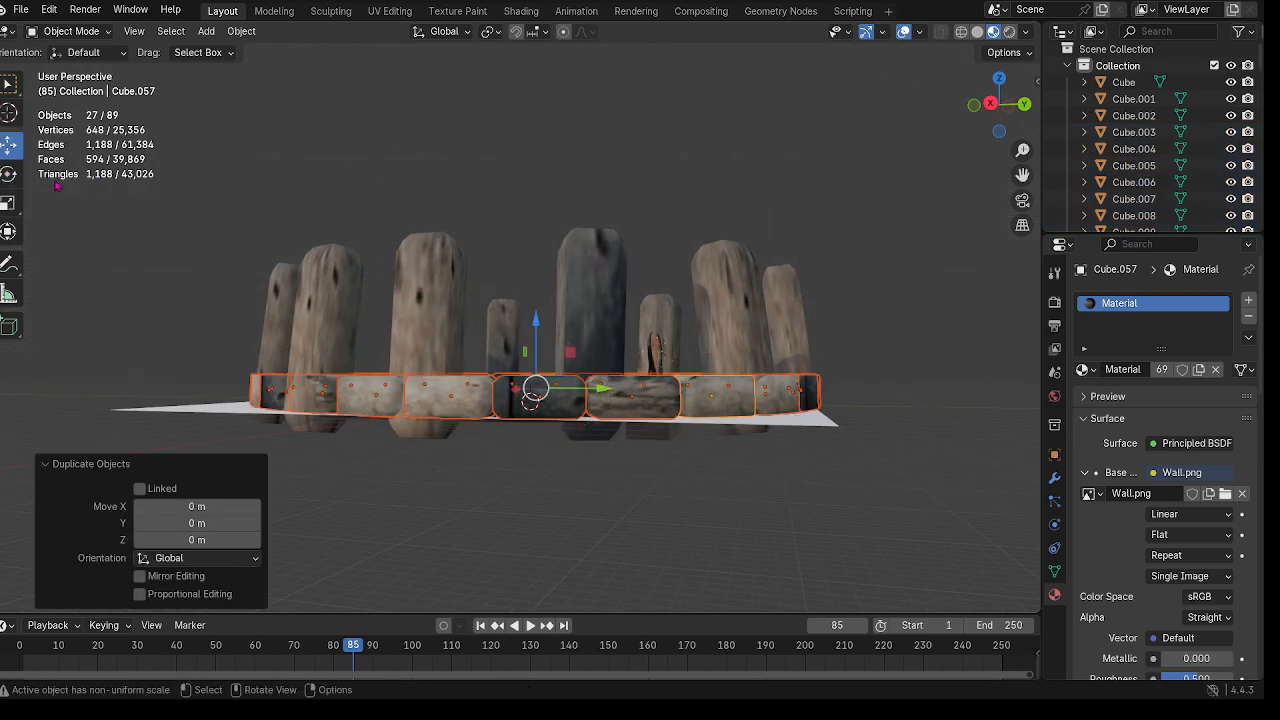
key("z")
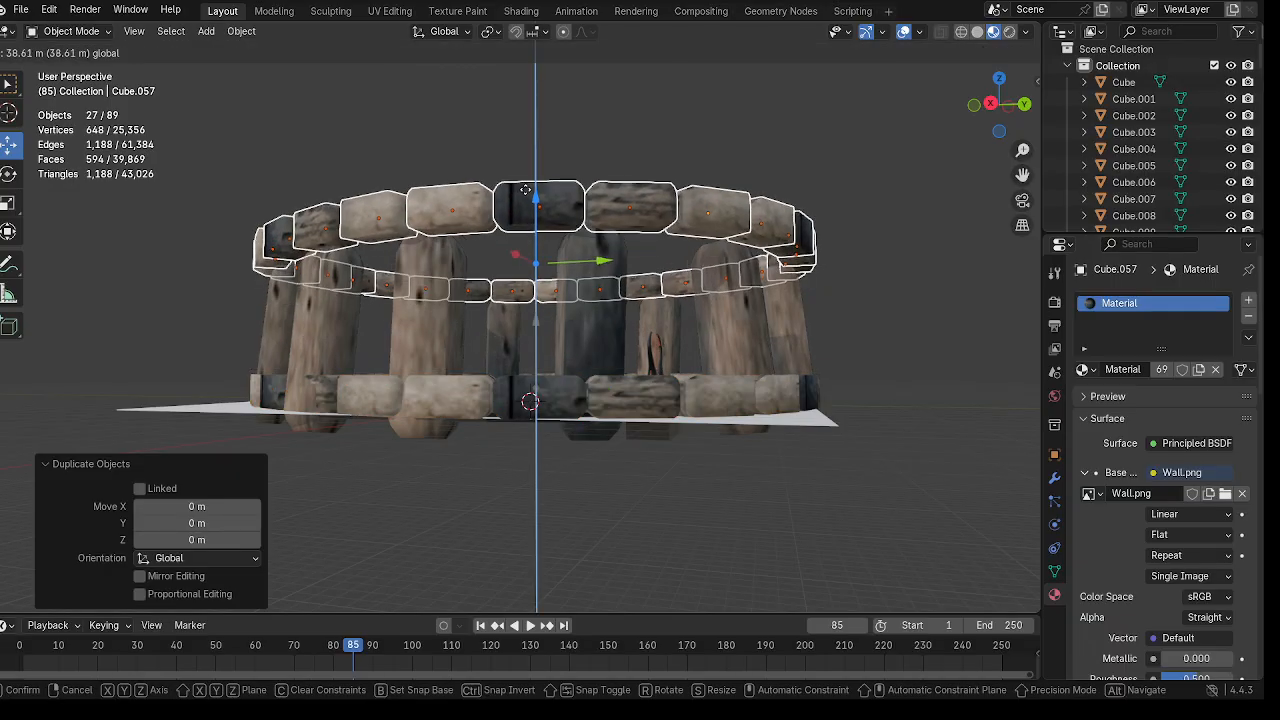
left_click_drag(518, 189, 518, 189)
Step: Duplicate the upper block ring and move the copy about 209 m along X beside the structure
middle_click_drag(520, 192, 767, 302)
scroll(592, 236, "up", 2)
scroll(767, 302, "down", 3)
scroll(745, 275, "down", 6)
middle_click_drag(630, 310, 615, 327)
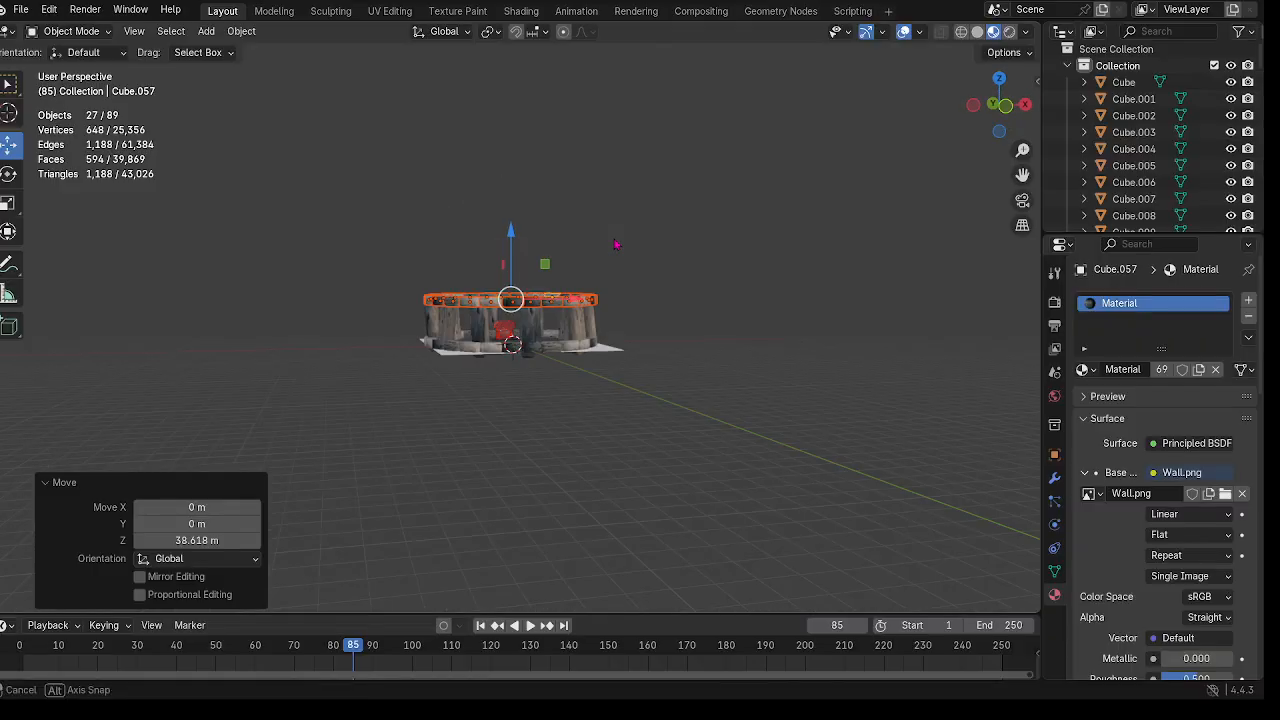
right_click(599, 235)
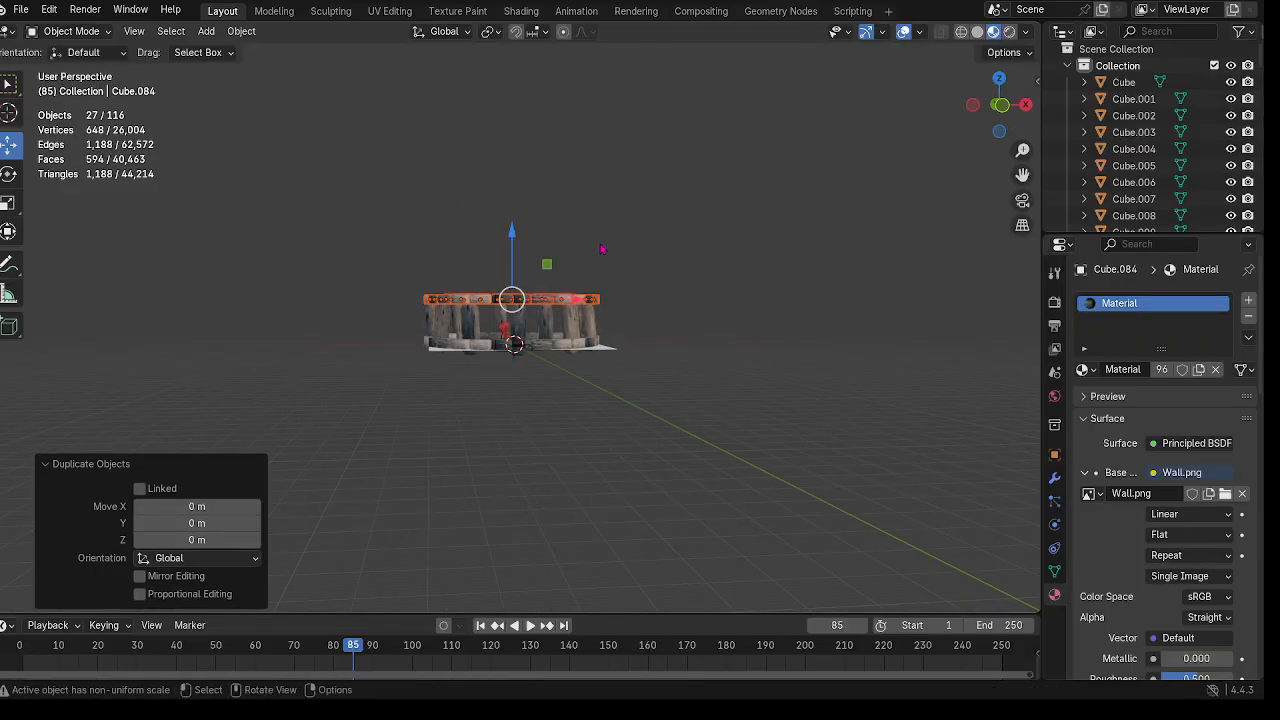
left_click_drag(581, 295, 794, 283)
middle_click_drag(794, 283, 744, 297)
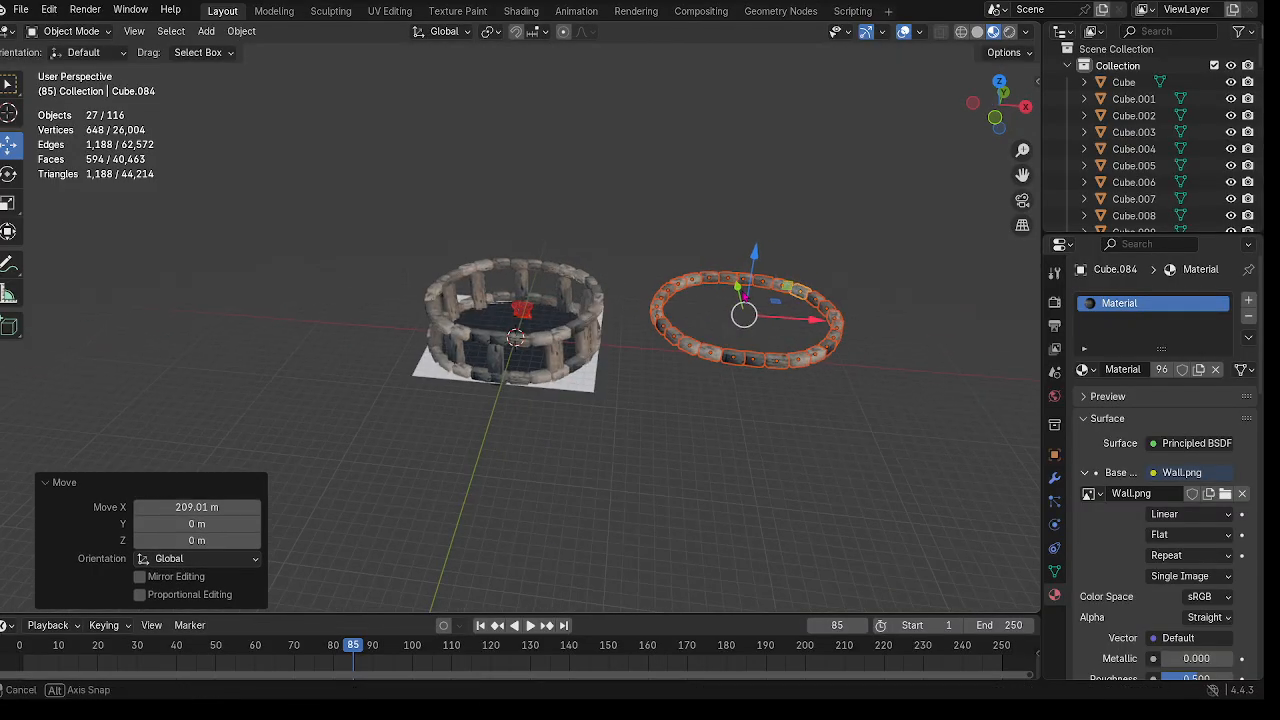
Step: Duplicate the outer 14 blocks of the spare ring and move the copies about -234.54 m along X onto the structure
middle_click_drag(665, 203, 793, 222)
left_click_drag(795, 202, 700, 400)
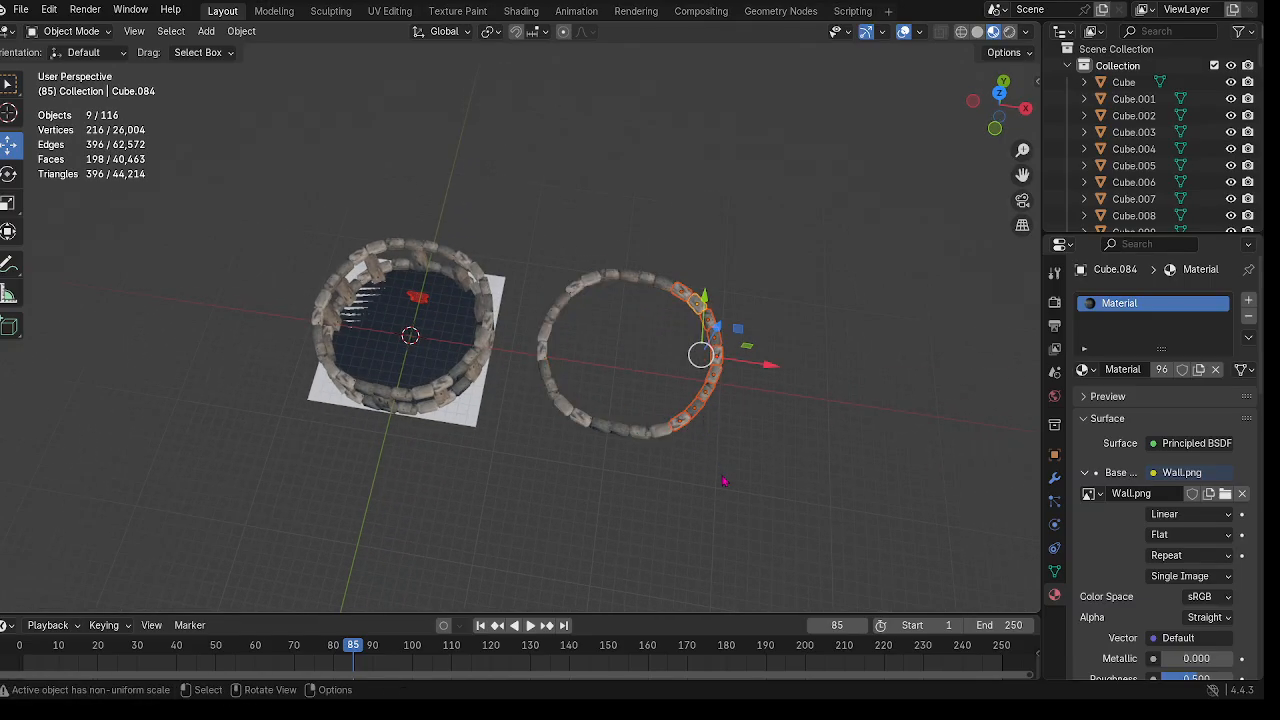
middle_click_drag(707, 417, 627, 472)
left_click_drag(689, 210, 535, 489)
middle_click_drag(535, 489, 798, 323)
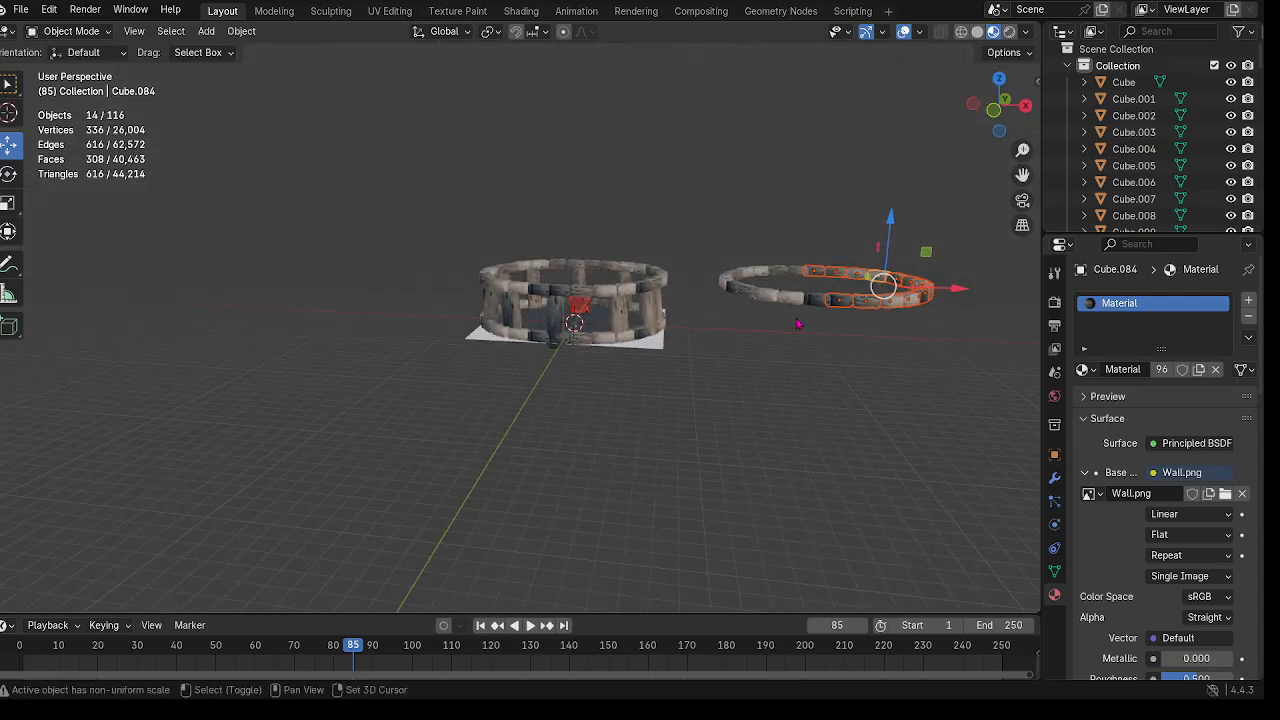
key("shift+d")
right_click(798, 323)
left_click_drag(962, 290, 669, 279)
scroll(637, 227, "up", 5)
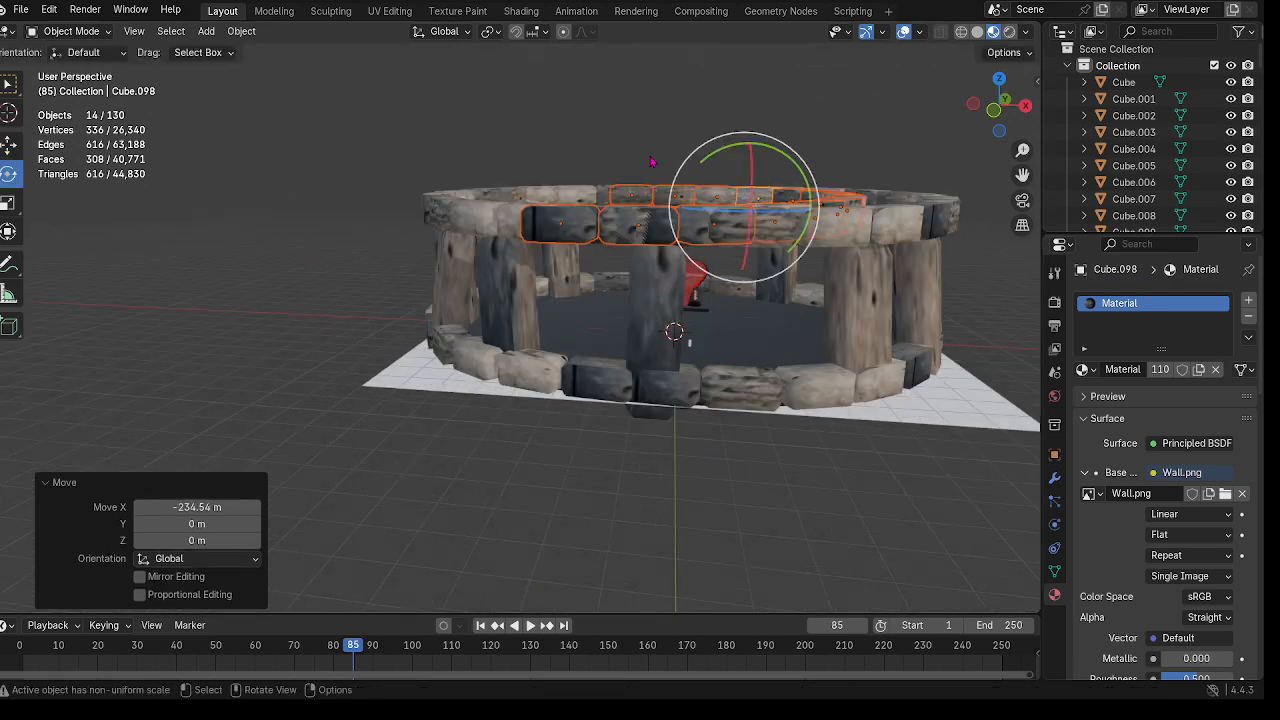
Step: Rotate the copied half ring about -91.4° around Y, then raise and shift it along X to form a centred arch
left_click_drag(724, 152, 799, 187)
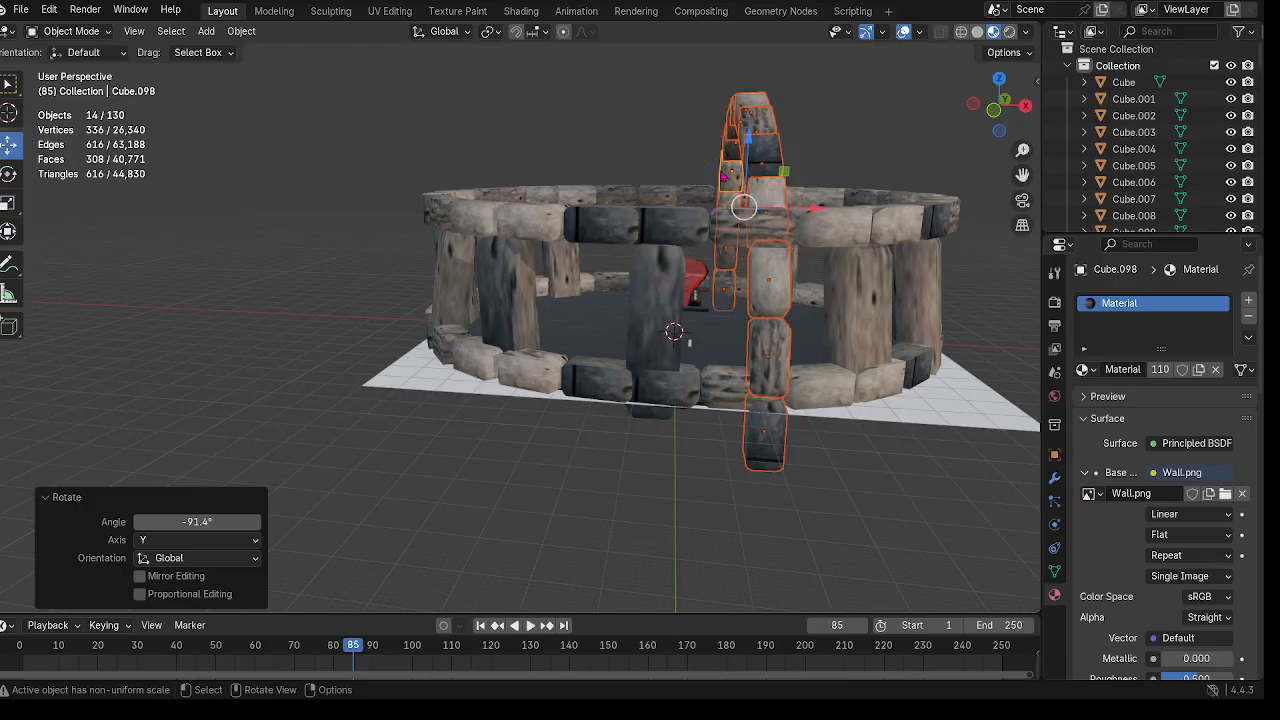
left_click_drag(747, 143, 776, 558)
middle_click_drag(837, 58, 790, 267, "shift")
left_click_drag(779, 240, 684, 236)
middle_click_drag(684, 236, 645, 205)
scroll(645, 200, "down", 1)
Step: Duplicate the block arch in place and rotate the copy around Z so it crosses the first arch
middle_click_drag(615, 325, 797, 280)
key("shift+d")
right_click(797, 280)
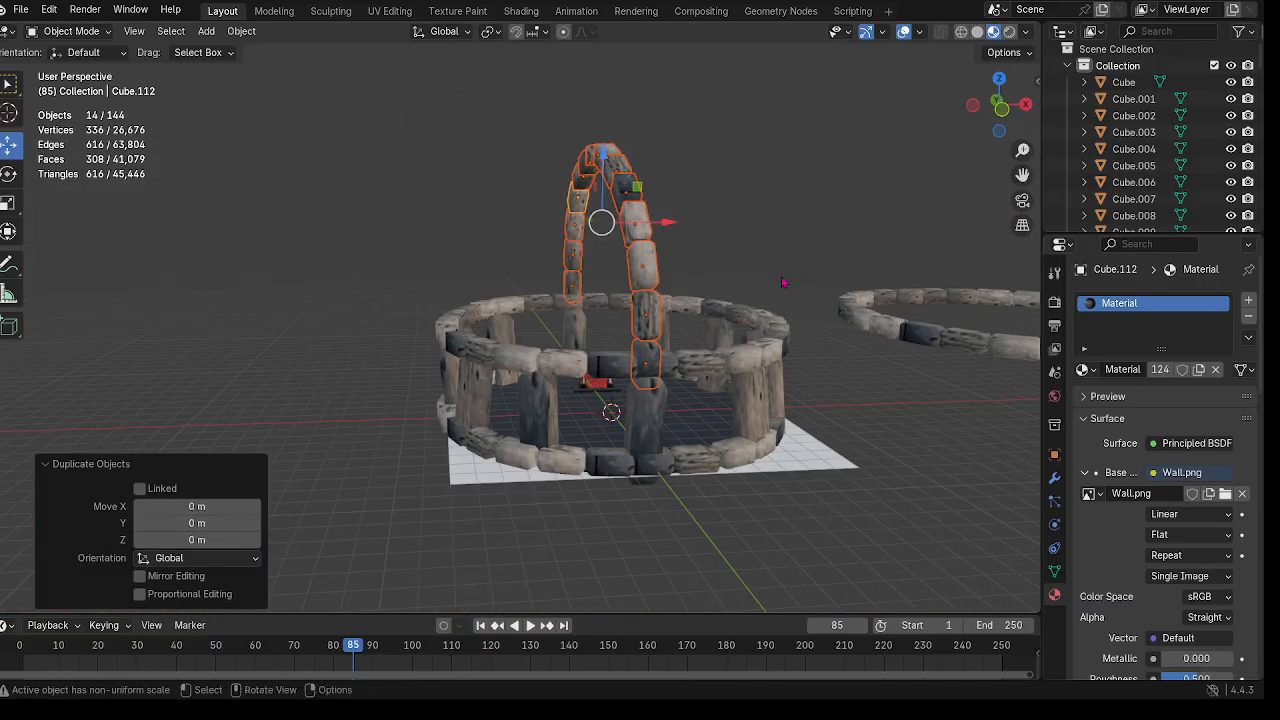
middle_click_drag(655, 334, 618, 411)
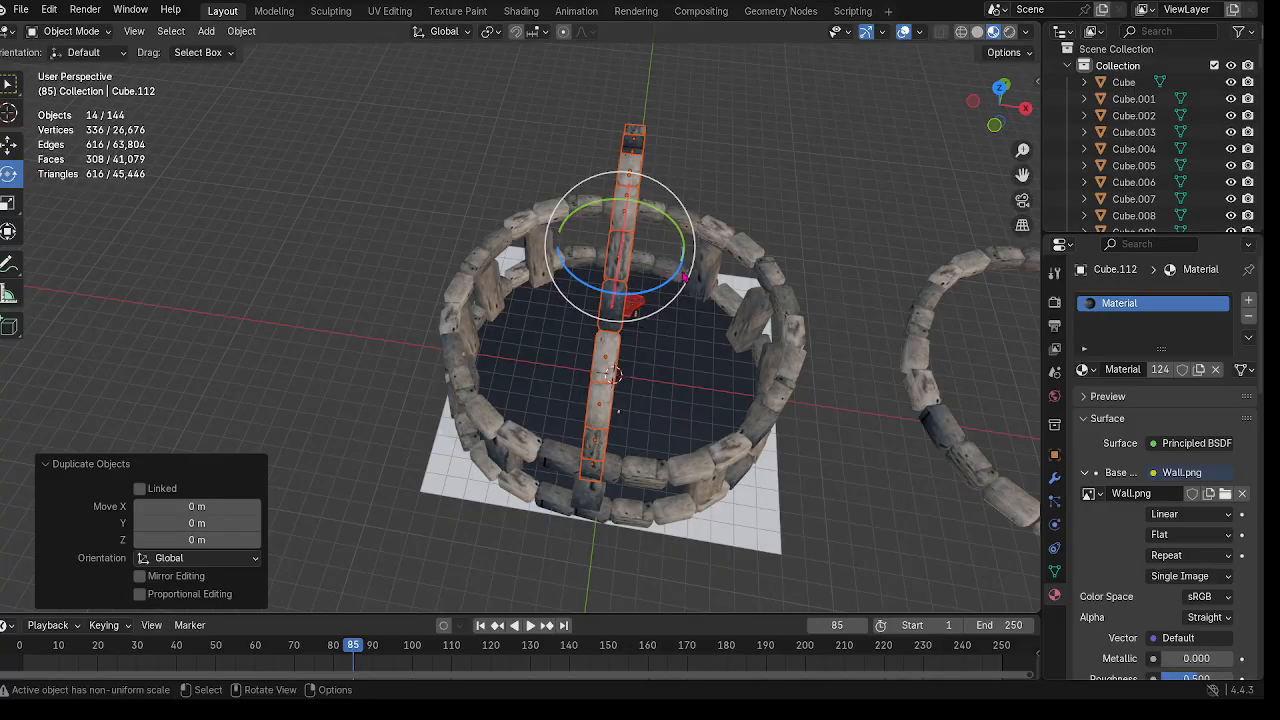
left_click_drag(681, 276, 577, 317)
Step: Duplicate the second arch in place and rotate the copy about -46.5° around Z
middle_click_drag(580, 318, 512, 234)
key("shift+d")
right_click(768, 267)
key("r")
left_click(508, 240)
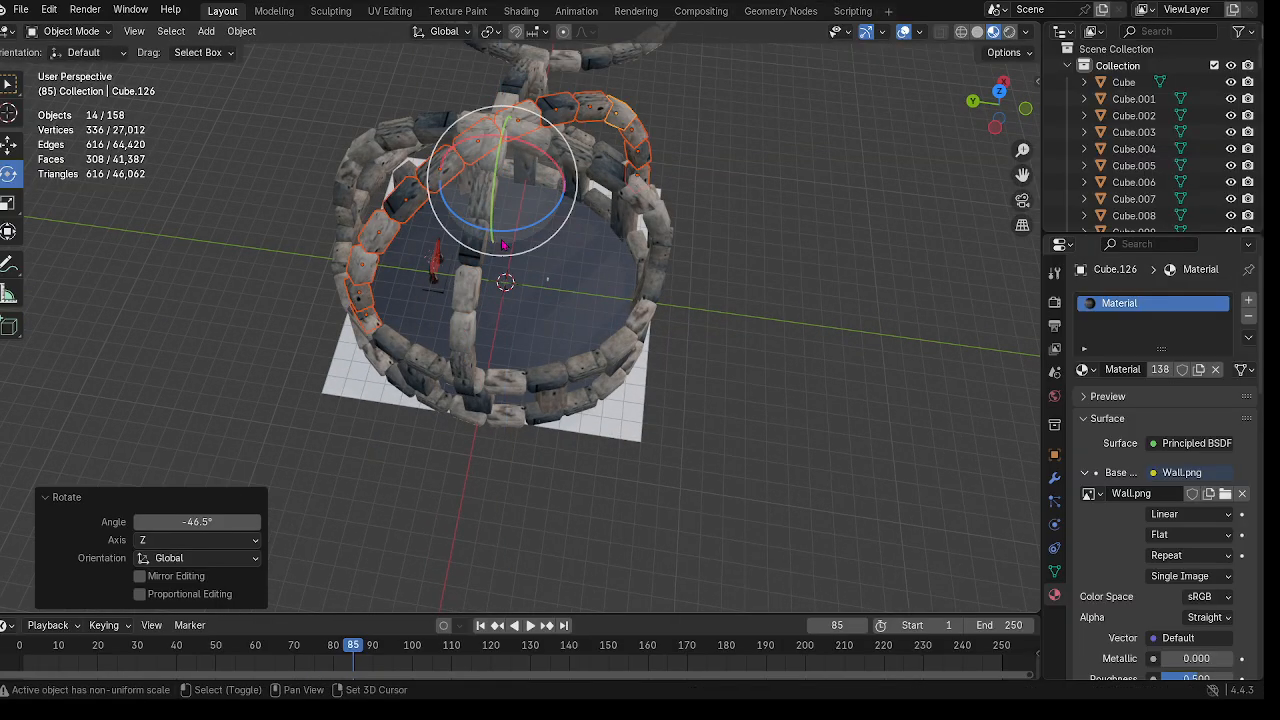
Step: Add a fourth arch by duplicating the newest one in place and rotating it around Z into the remaining gap, then deselect it
key("shift+d")
right_click(503, 244)
left_click_drag(514, 238, 566, 182)
middle_click_drag(500, 300, 180, 283)
left_click(337, 125)
Step: Examine the dome from above, inside and below, checking where the arches cross and meet the upper ring
middle_click_drag(337, 125, 401, 424)
scroll(426, 230, "up", 4)
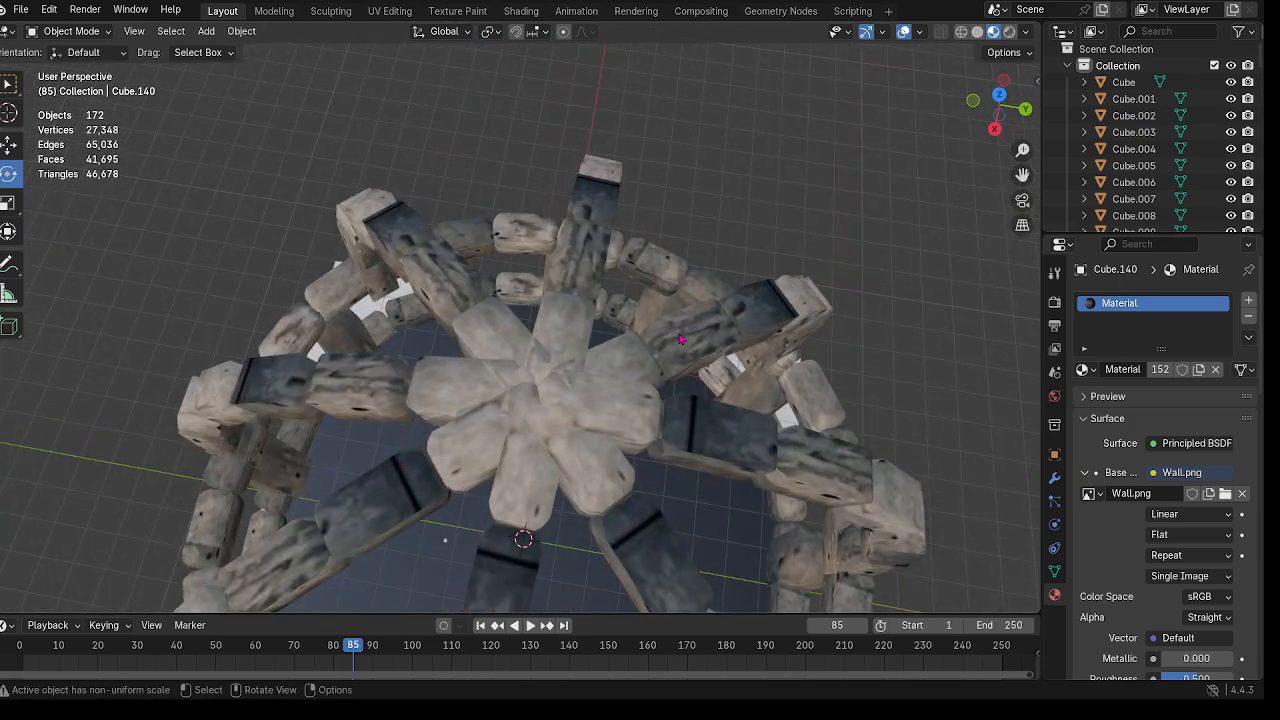
middle_click_drag(444, 378, 345, 310)
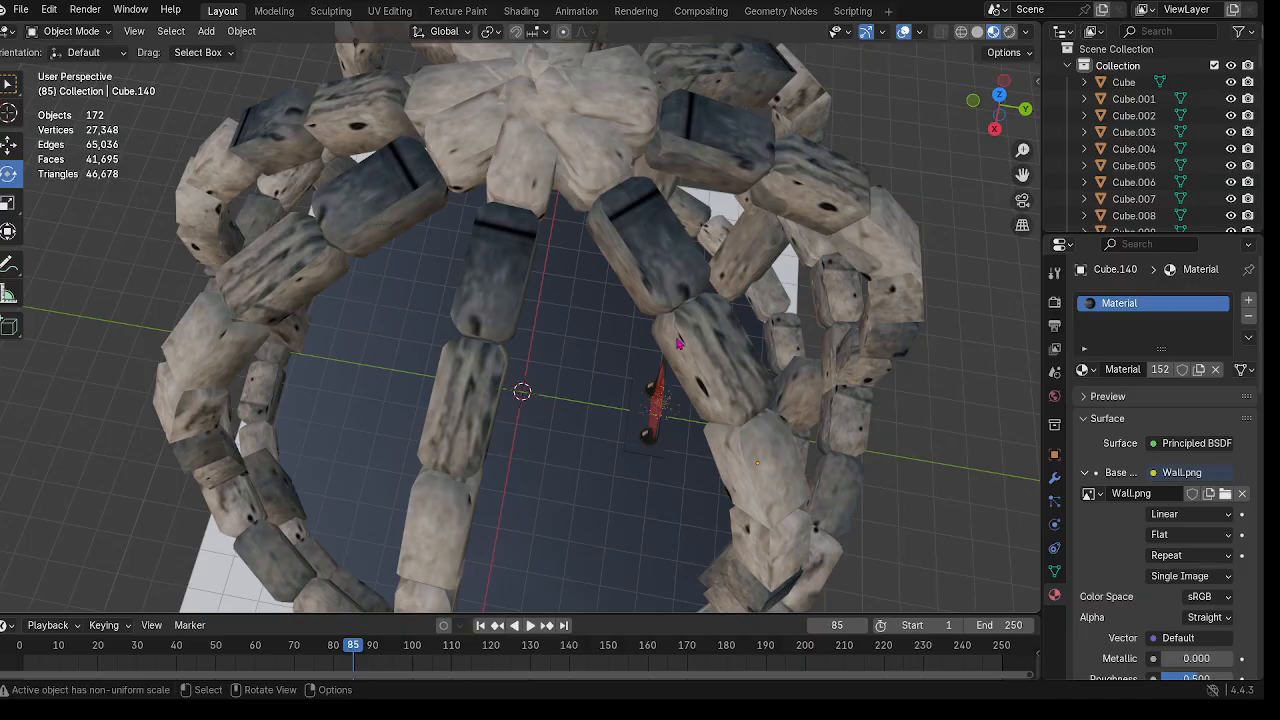
mouse_move(678, 343)
middle_mouse_down()
mouse_move(664, 240)
mouse_move(671, 449)
mouse_move(670, 352)
middle_mouse_up()
scroll(672, 389, "up", 3)
middle_click_drag(640, 420, 607, 139)
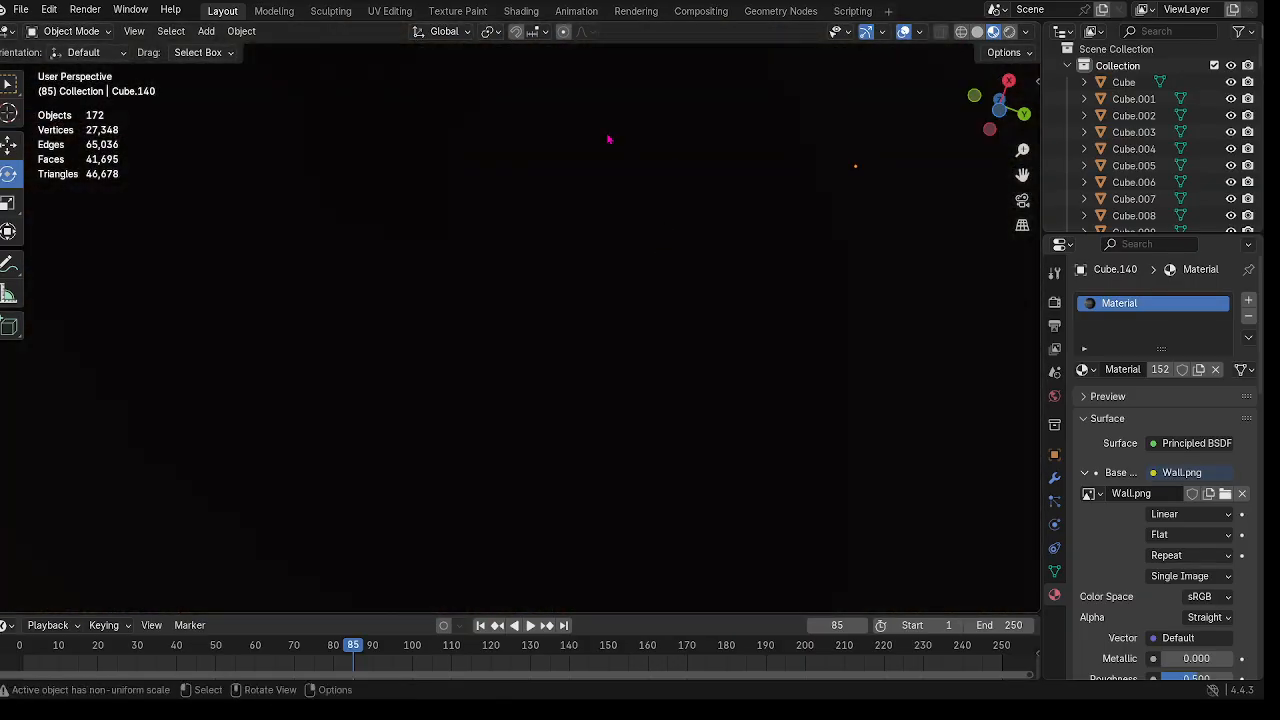
middle_click_drag(442, 352, 438, 357)
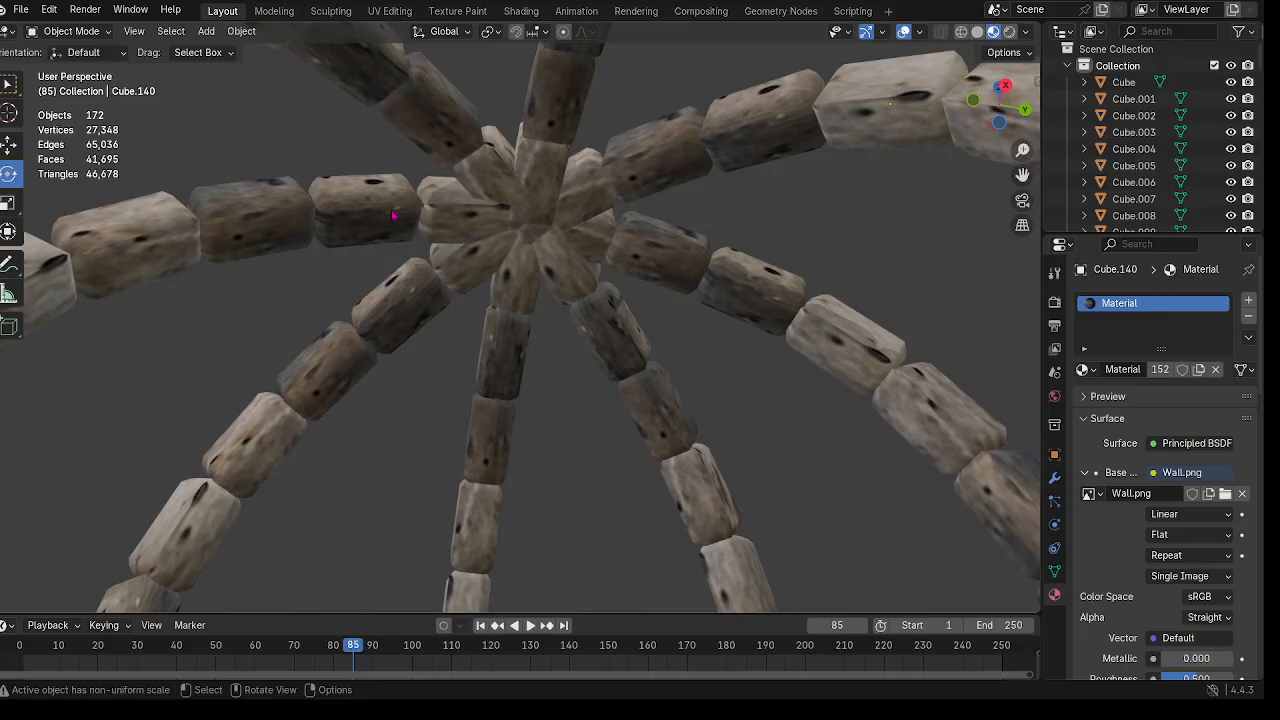
middle_click_drag(393, 215, 465, 446)
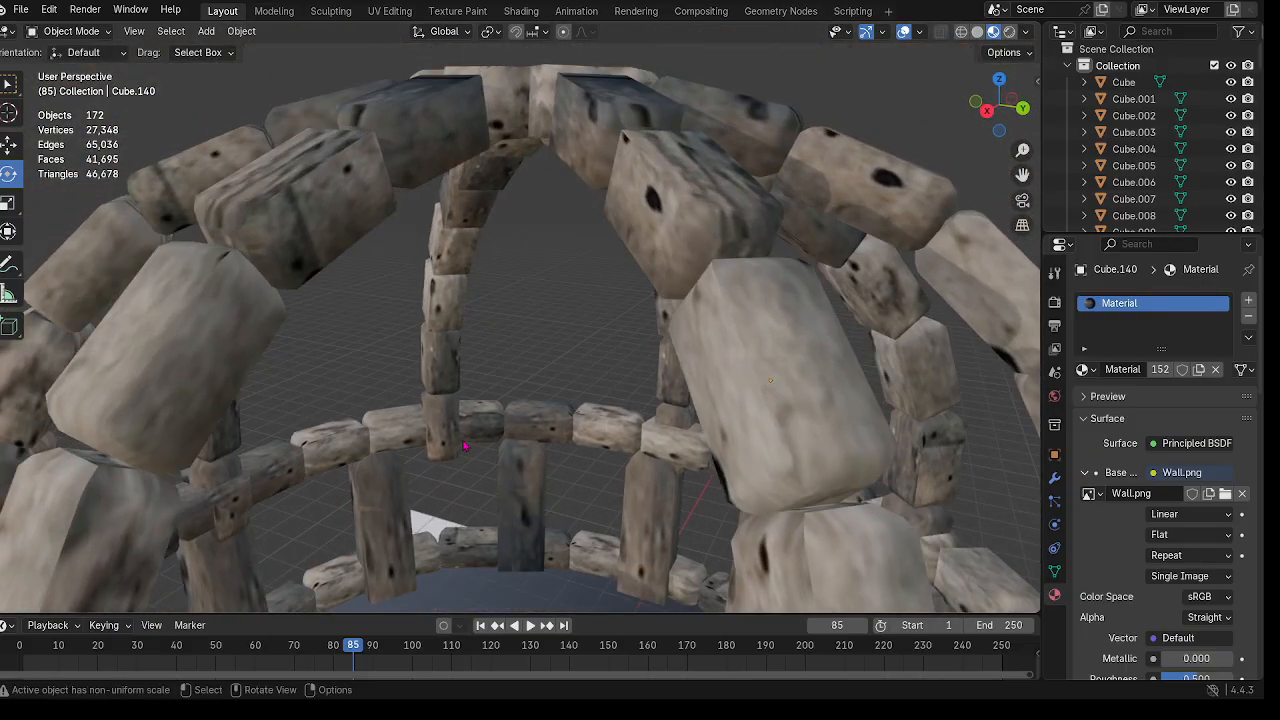
Step: Select the lowest block at the foot of one arch and move it slightly up along Z
middle_click_drag(457, 400, 155, 148)
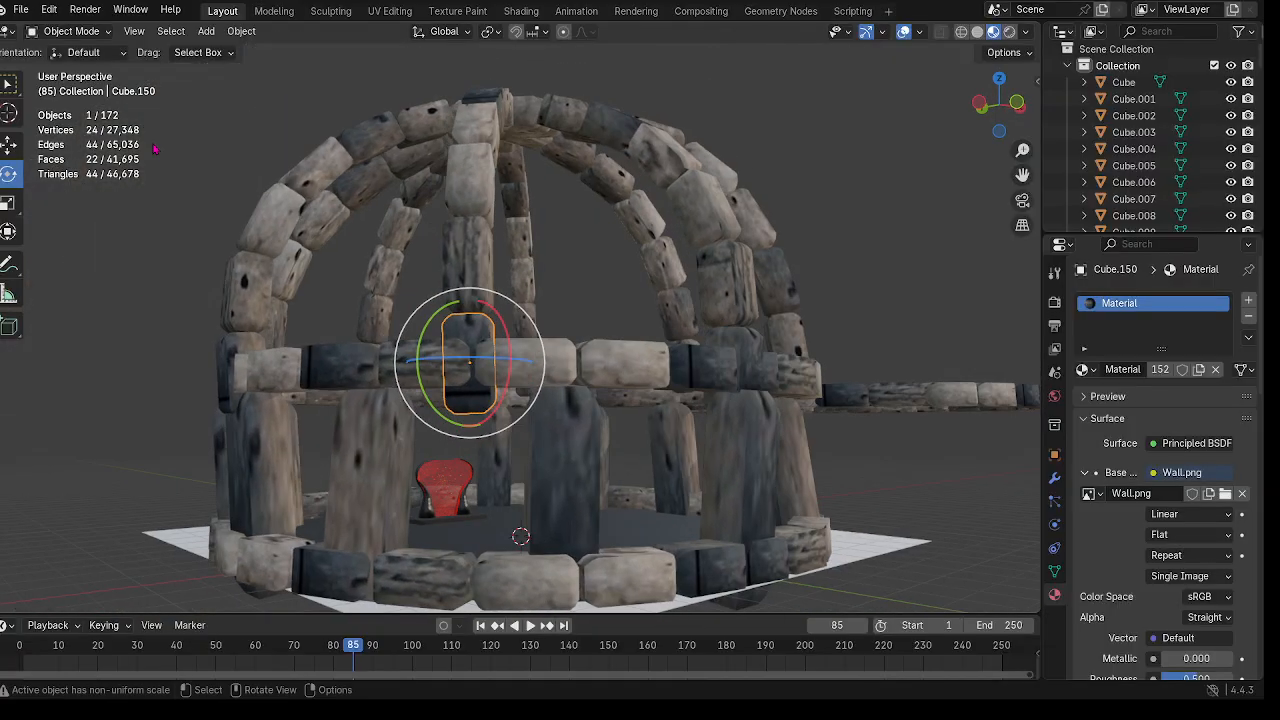
left_click_drag(470, 298, 471, 271)
Step: Move the pillar beside the red stage object about -1.12 m along X to line up under its arch
middle_click_drag(780, 338, 650, 355)
left_click(655, 350)
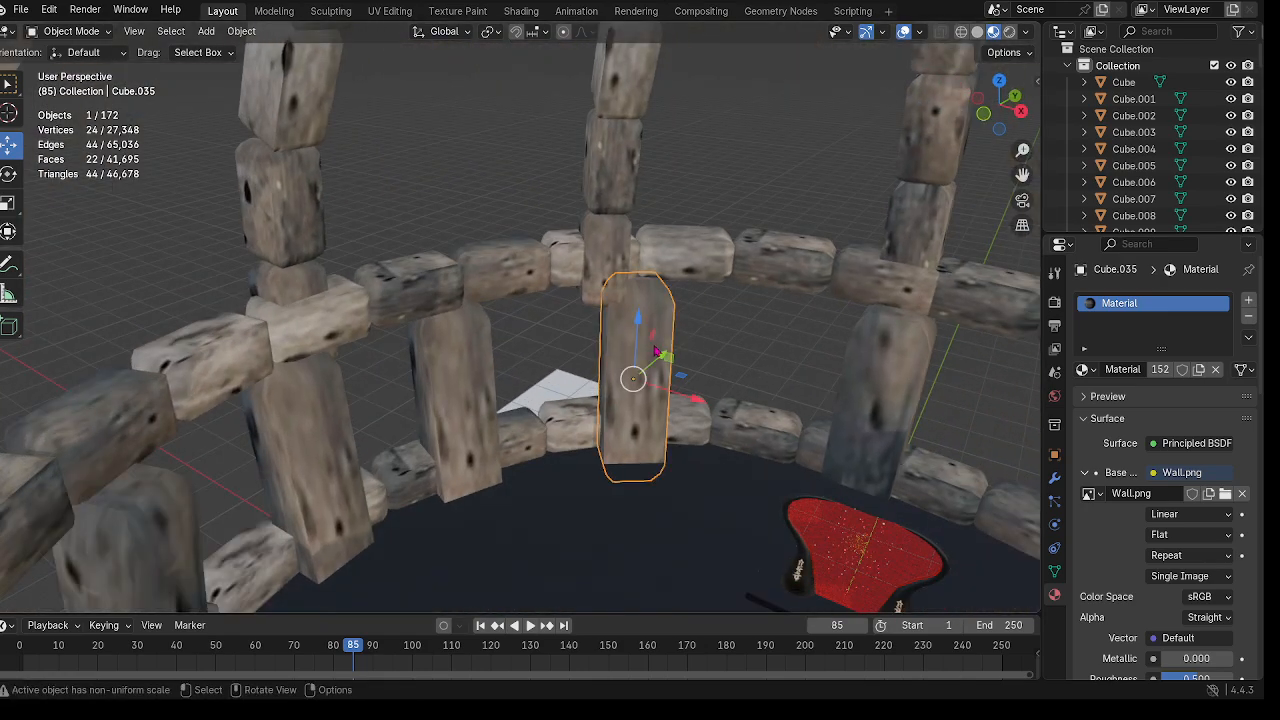
mouse_move(662, 385)
left_mouse_down()
mouse_move(641, 359)
mouse_move(658, 401)
left_mouse_up()
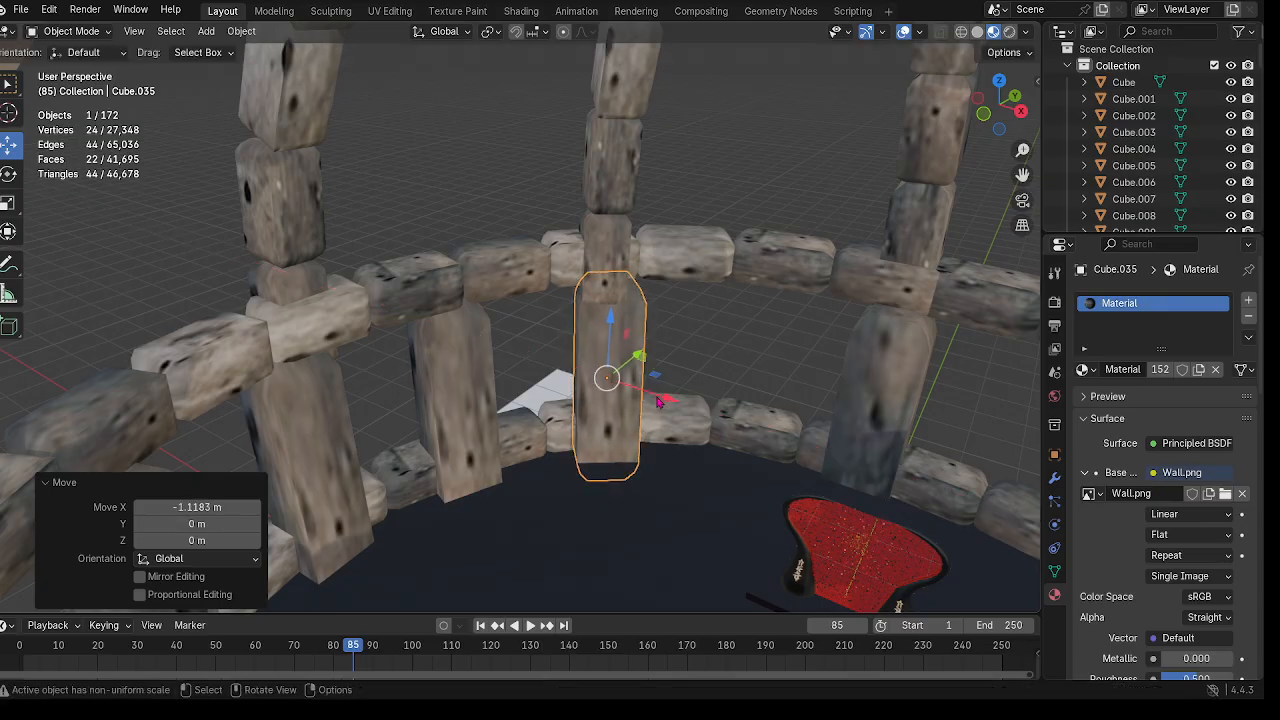
middle_click_drag(658, 401, 678, 505)
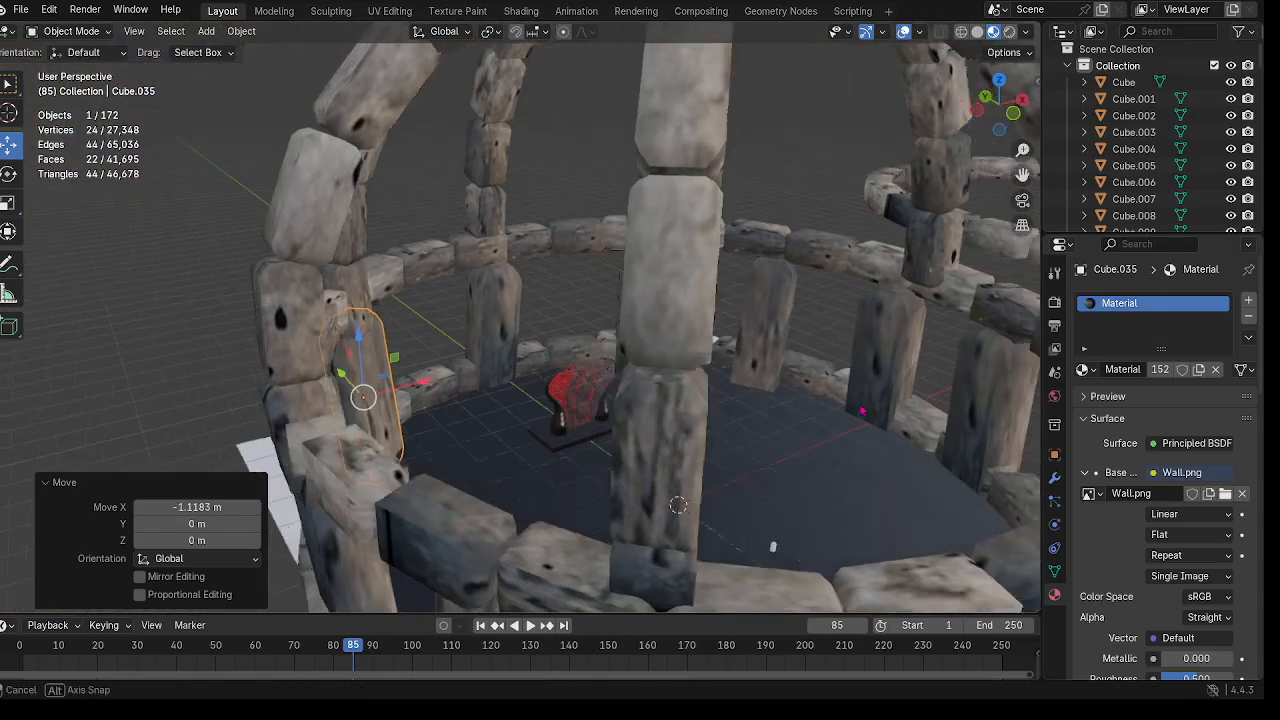
Step: Select the entire spare block ring lying beside the dome and delete it
middle_click_drag(862, 411, 900, 385)
scroll(888, 361, "down", 4)
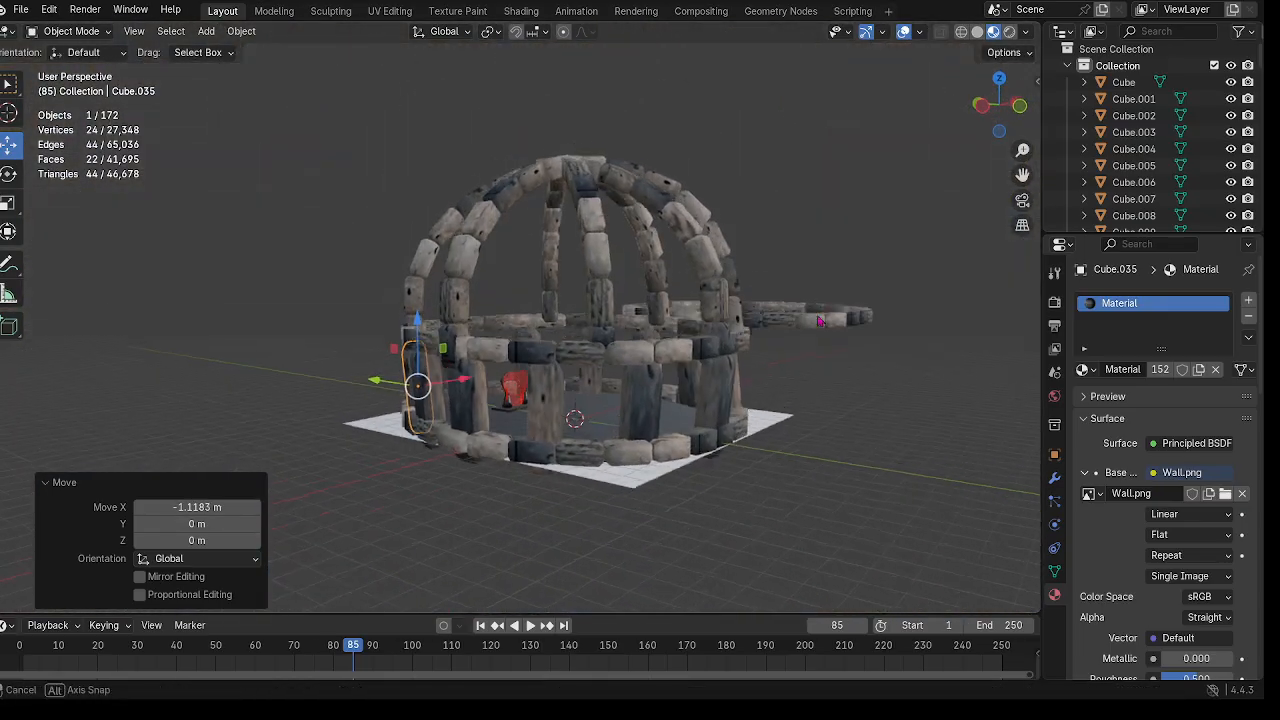
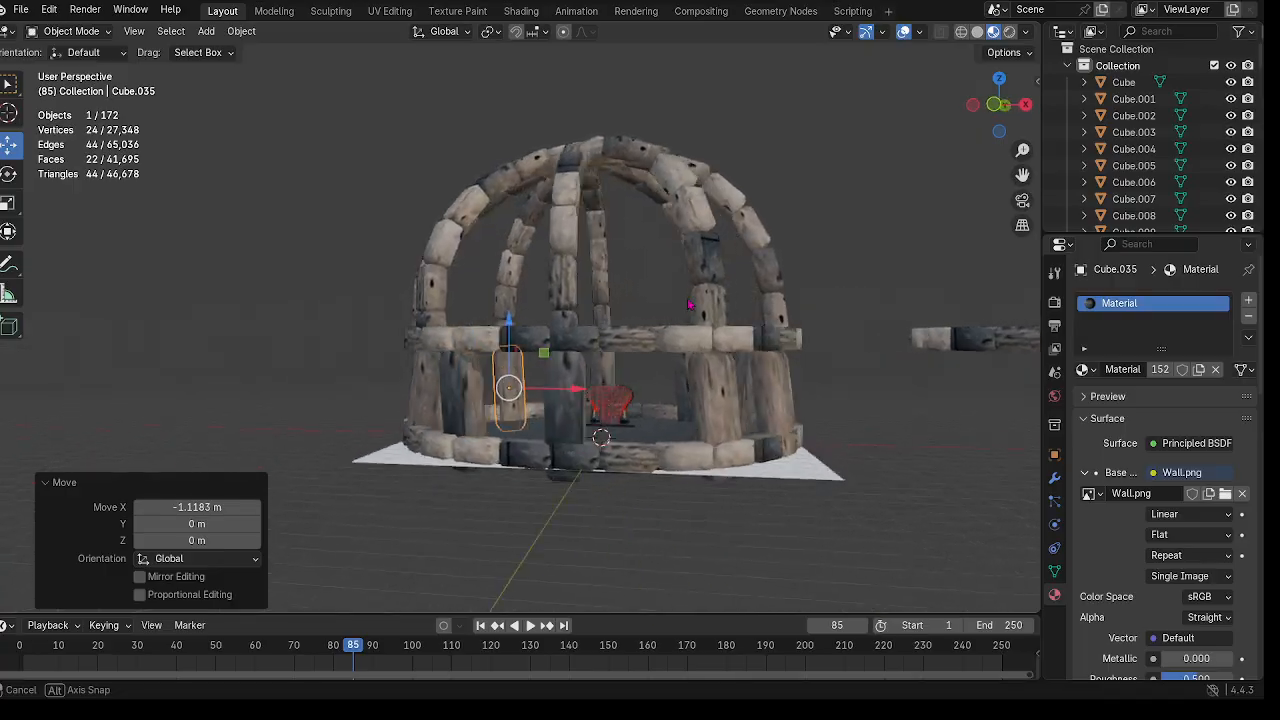
scroll(688, 305, "up", 3)
middle_click_drag(688, 305, 686, 401)
scroll(660, 311, "up", 3)
scroll(656, 390, "down", 12)
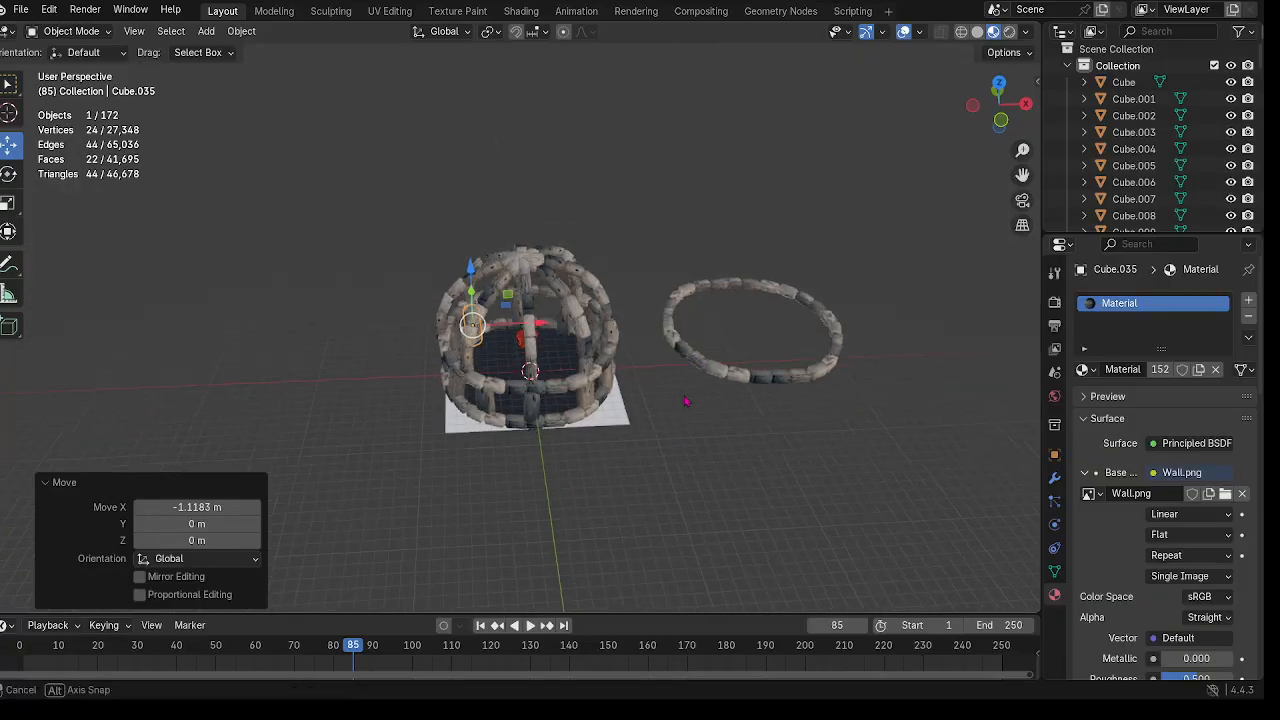
left_click_drag(655, 524, 647, 525)
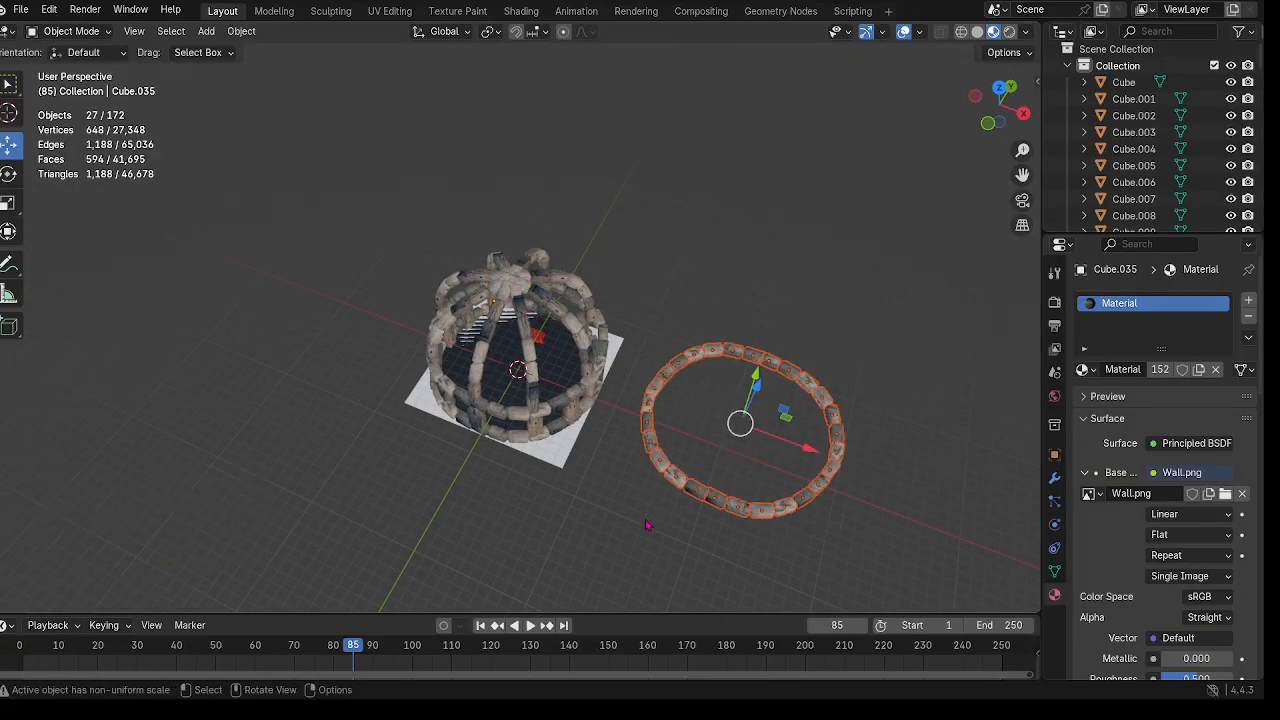
scroll(648, 525, "up", 7)
middle_click_drag(650, 520, 757, 180)
scroll(708, 391, "up", 2)
scroll(755, 212, "down", 6)
mouse_move(715, 318)
middle_mouse_down()
mouse_move(690, 425)
mouse_move(695, 314)
middle_mouse_up()
middle_click_drag(392, 238, 370, 248)
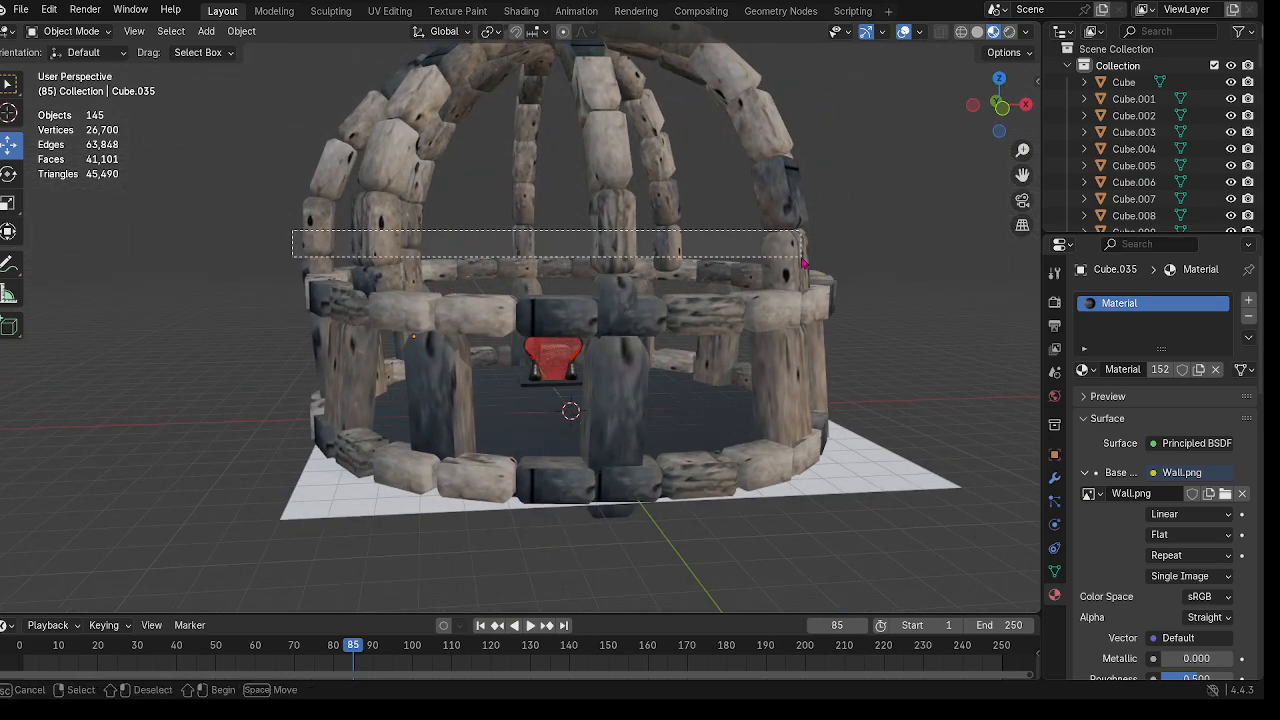
left_click_drag(834, 258, 835, 258)
middle_click_drag(835, 258, 790, 259)
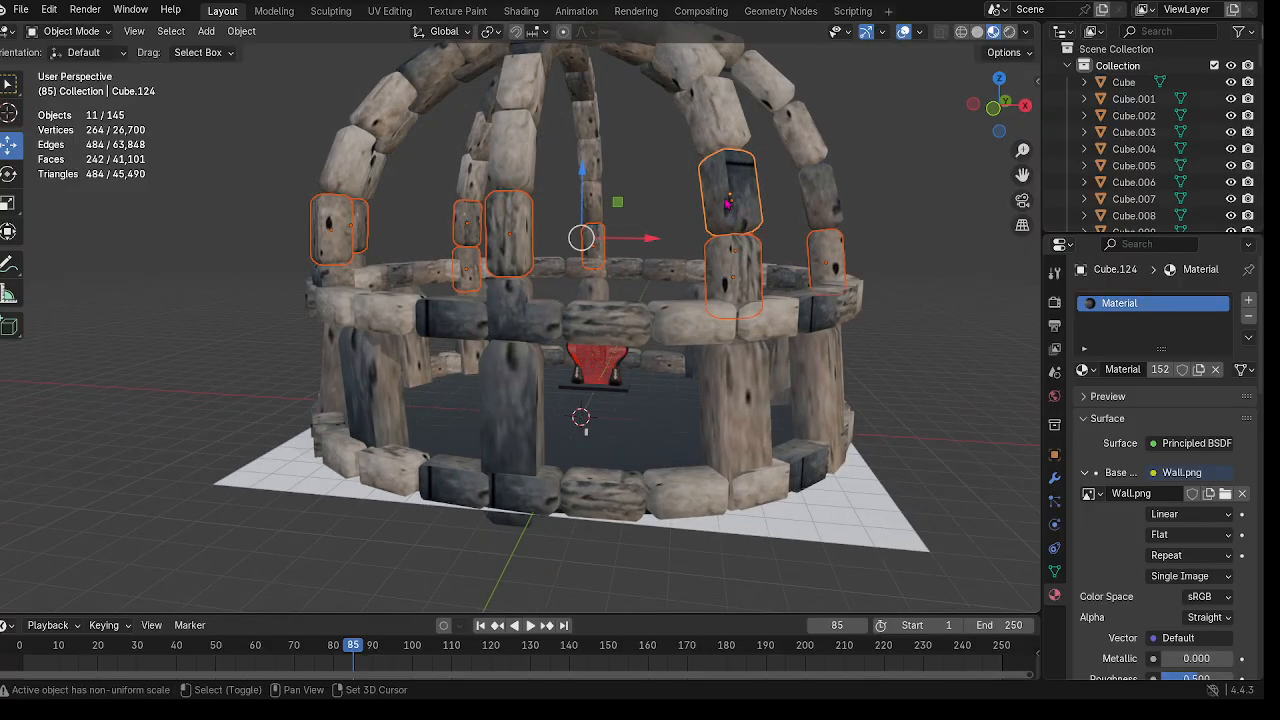
middle_click_drag(728, 203, 804, 210)
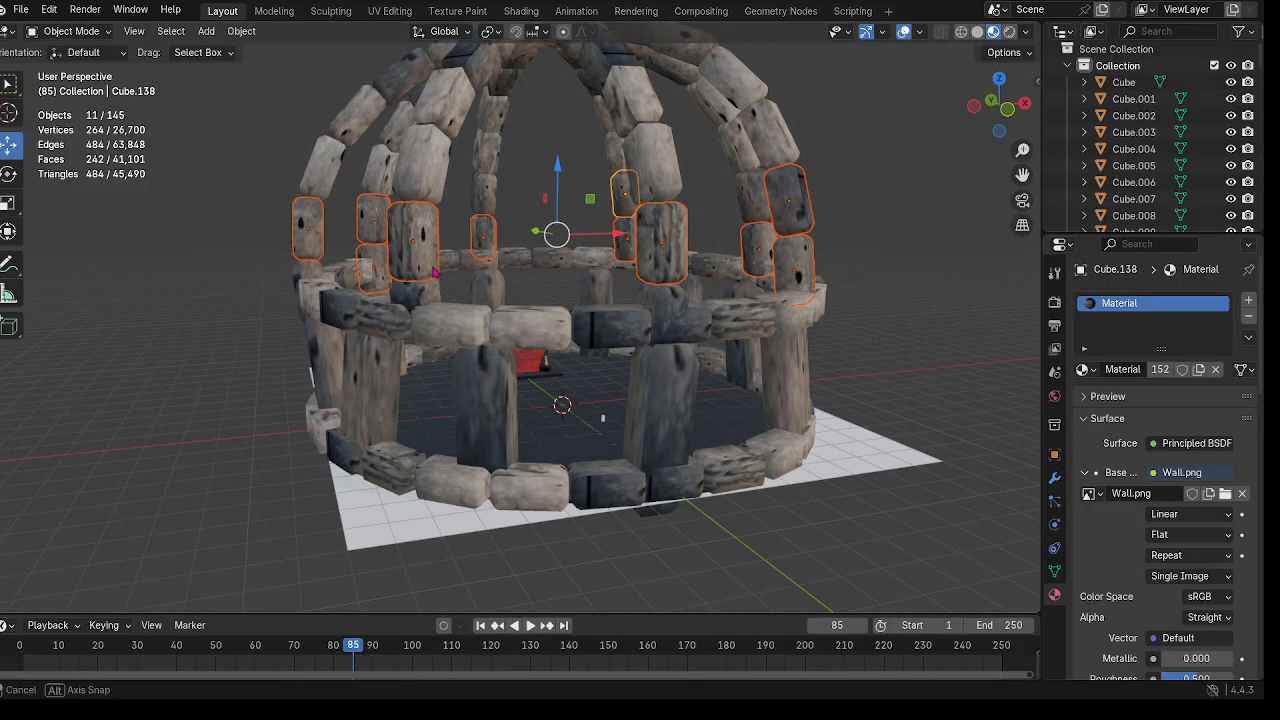
middle_click_drag(434, 271, 231, 226)
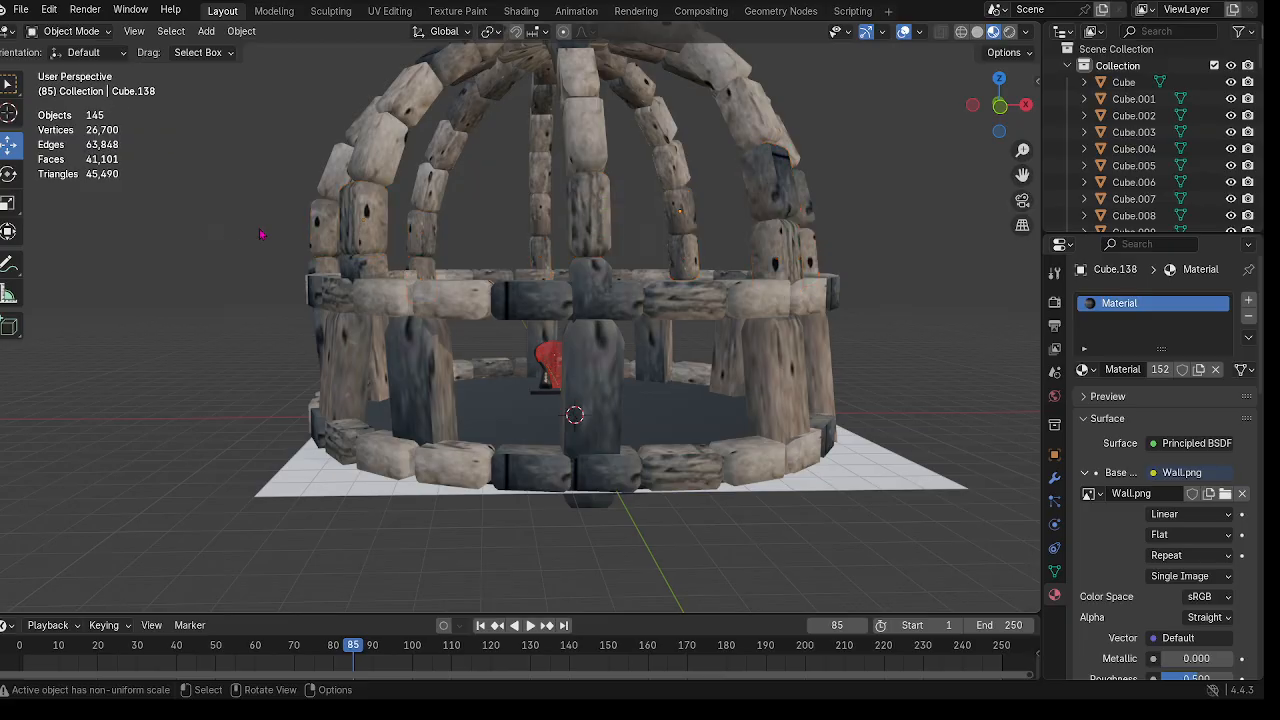
Step: Delete the lower arch blocks just above the upper ring, including the leftover dark block hanging from one arch
left_click(866, 259)
scroll(840, 260, "down", 3)
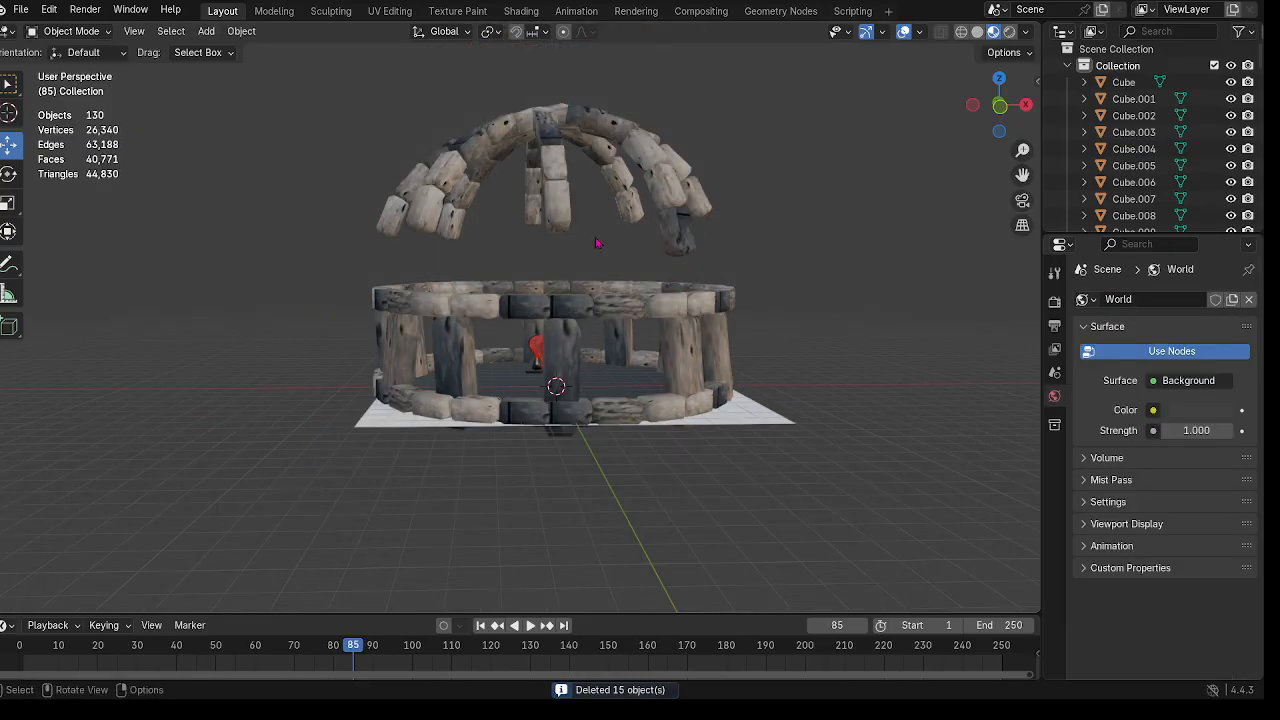
left_click(688, 244)
key("x")
left_click(660, 238)
Step: Select all remaining blocks of the floating dome and move them -26.948 m along Z towards the upper ring
middle_click_drag(660, 238, 652, 256)
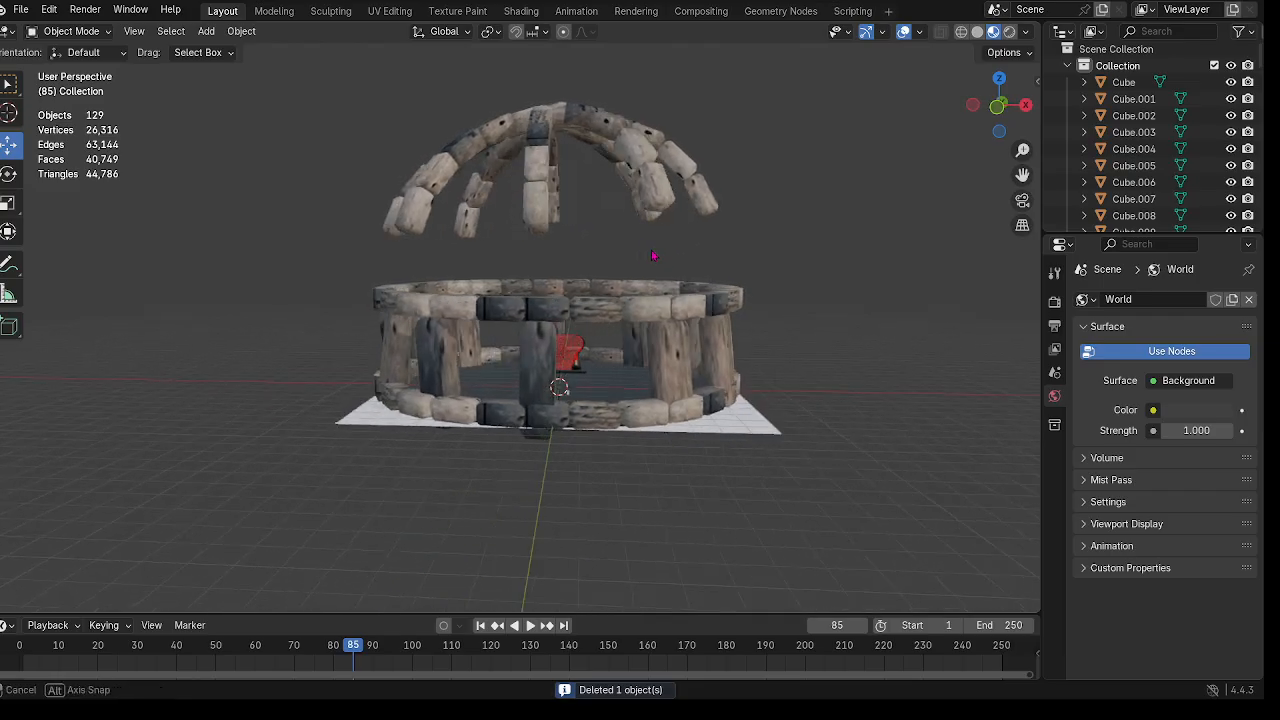
left_click_drag(310, 84, 784, 230)
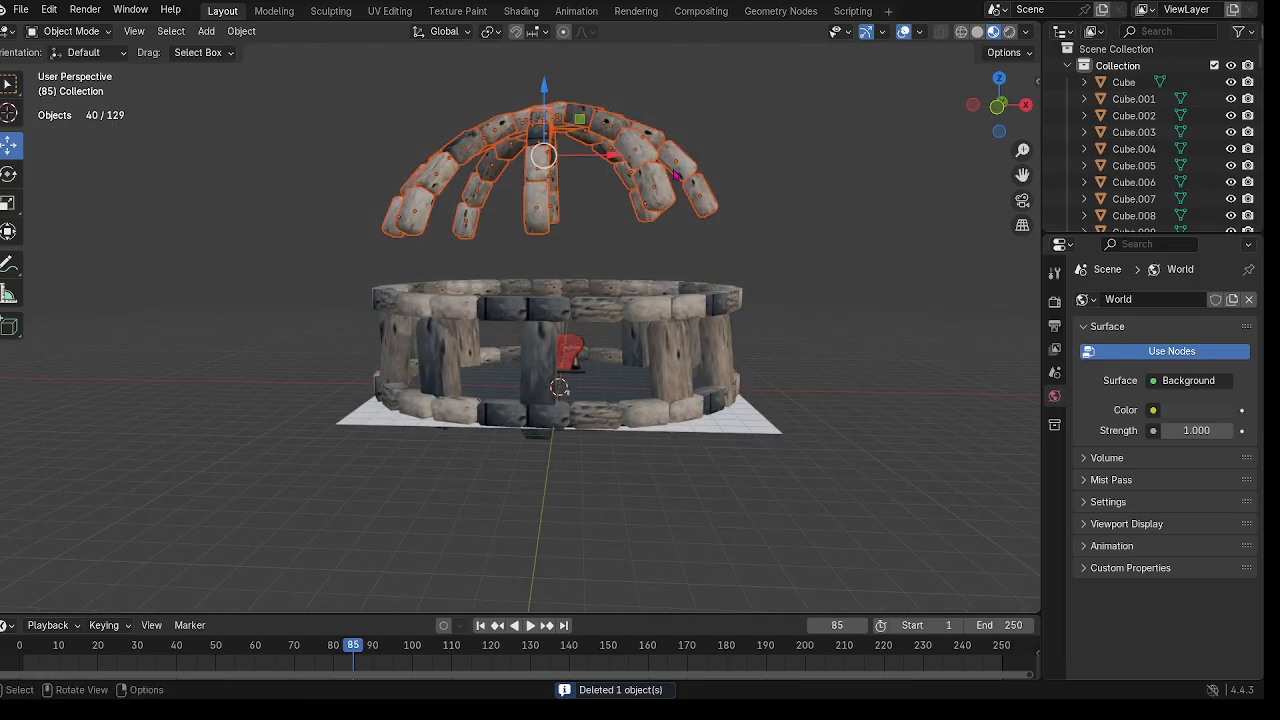
left_click_drag(545, 88, 529, 153)
Step: Scale the selected dome blocks uniformly by 1.055 and shift them -0.017126 m along X
scroll(529, 170, "up", 4)
middle_click_drag(527, 225, 460, 324)
key("s")
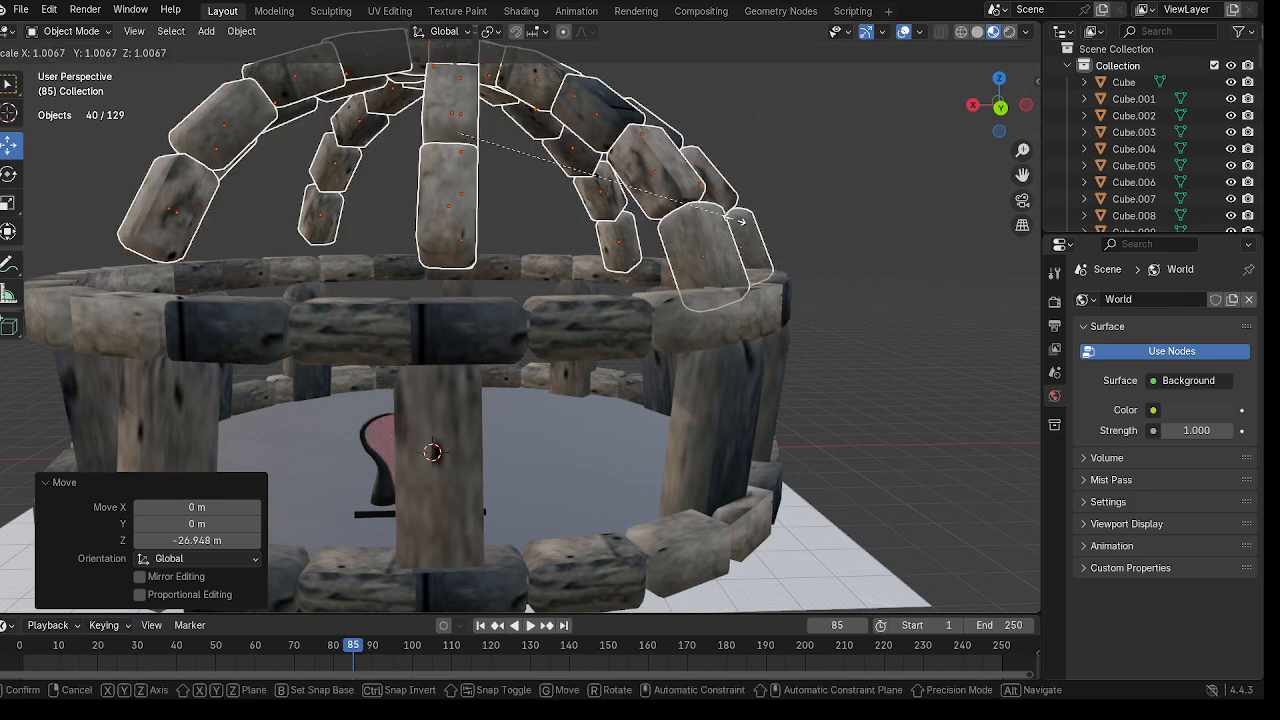
left_click(746, 226)
middle_click_drag(746, 226, 857, 271)
key("g")
key("x")
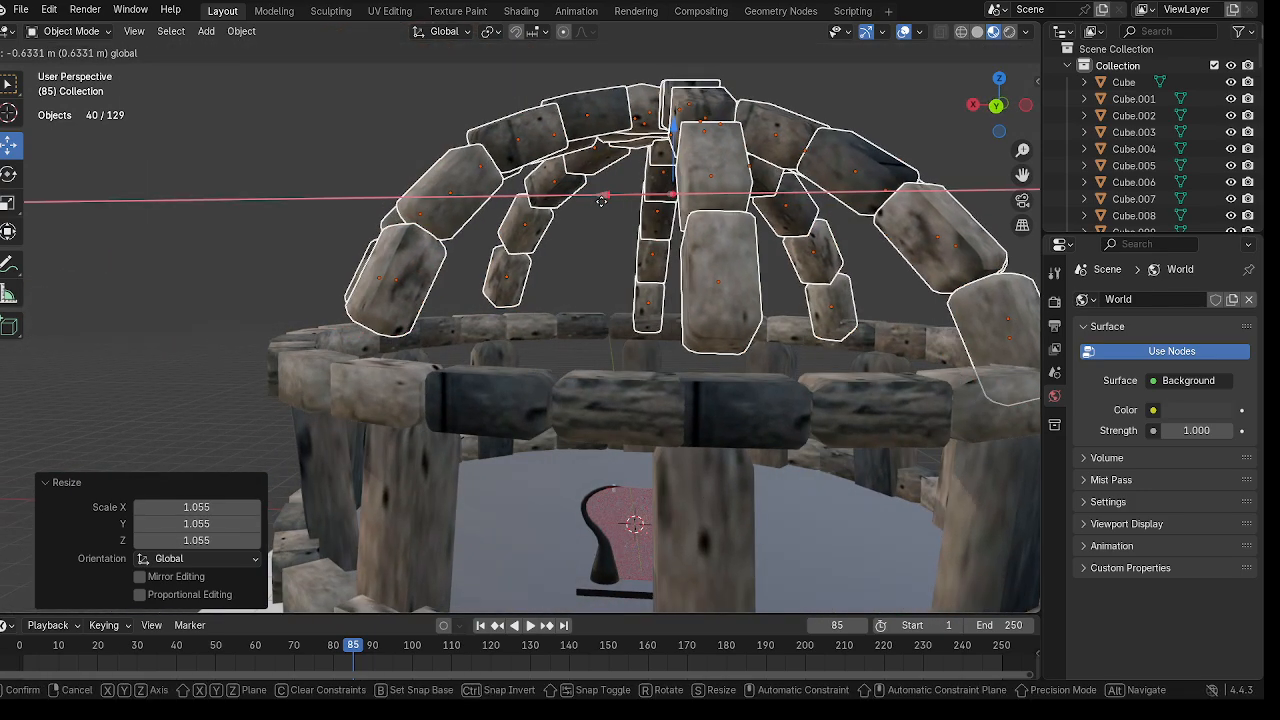
left_click(606, 203)
Step: Duplicate the lowest block of one arch and move the copy -9.8497 m along Z and -7.4483 m along Y
middle_click_drag(606, 203, 761, 262)
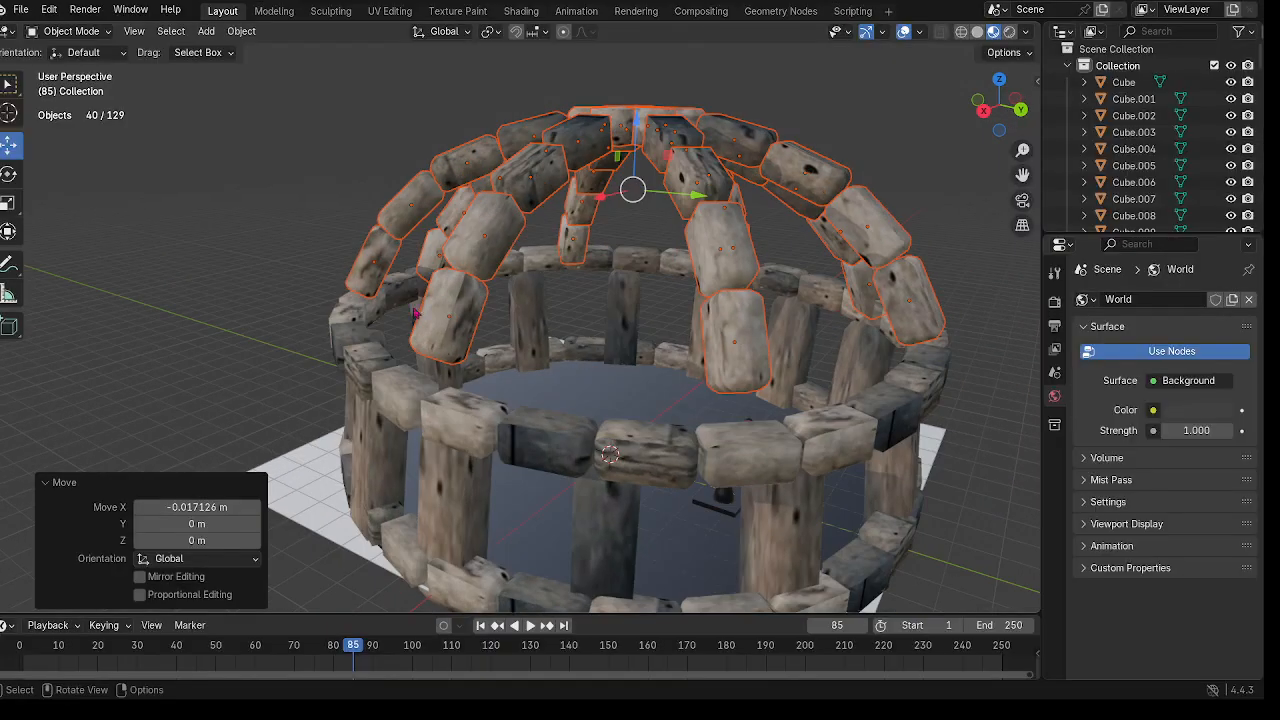
left_click(372, 248)
key("shift+d")
right_click(370, 236)
key("g")
key("z")
left_click(365, 262)
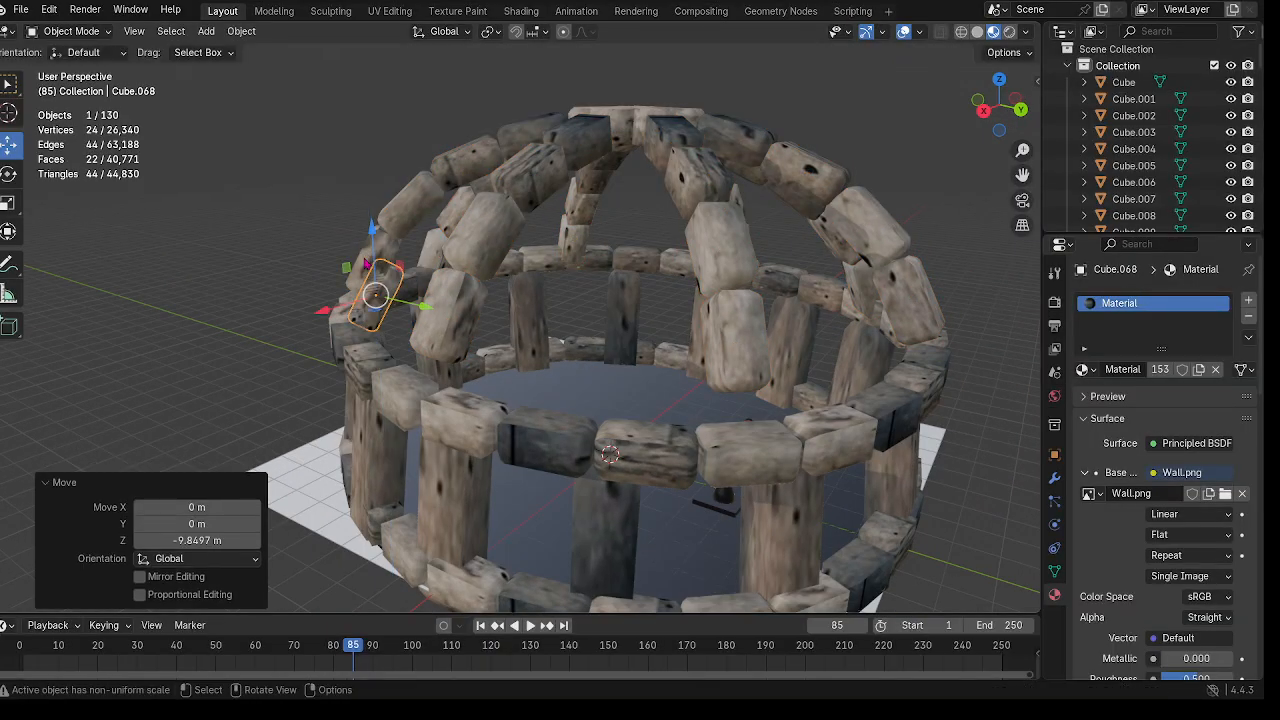
left_click_drag(425, 311, 399, 308)
Step: Duplicate the lowest block of the neighbouring arch and move the copy outward along X and down along Z onto the ring
middle_click_drag(399, 308, 313, 299)
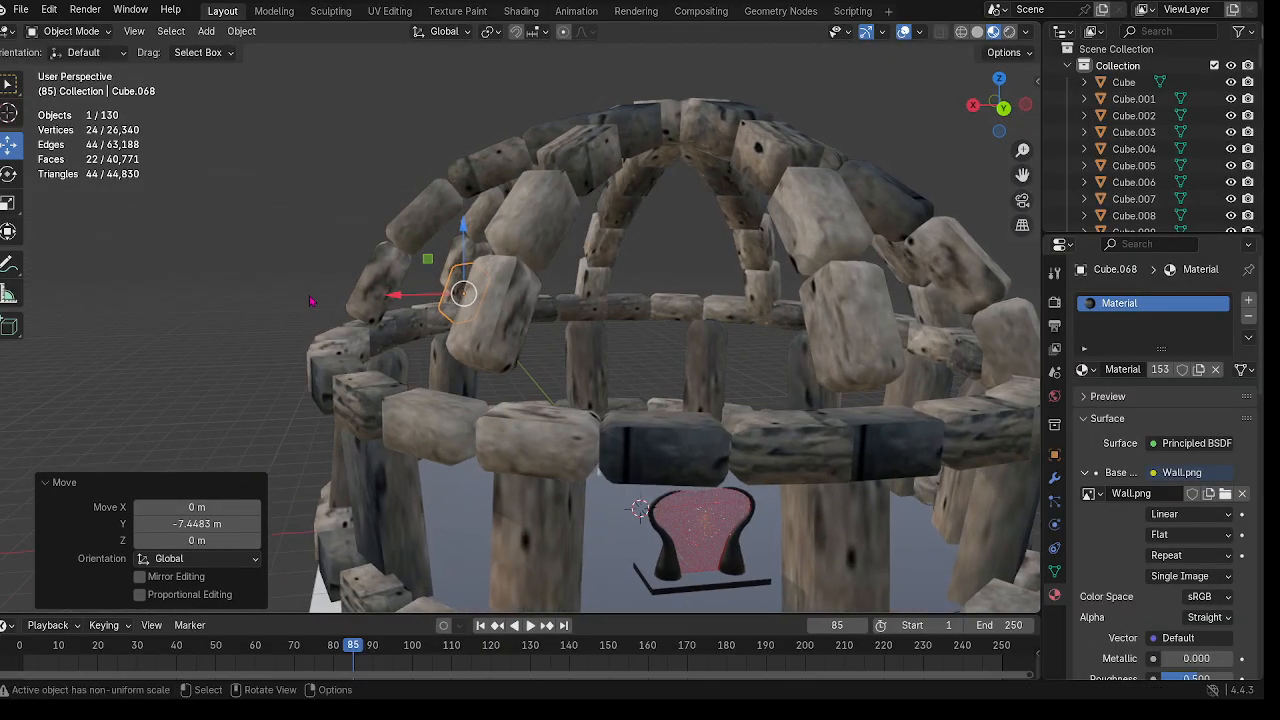
left_click(375, 295)
key("shift+d")
right_click(376, 293)
left_click_drag(311, 286, 287, 284)
left_click_drag(353, 217, 351, 264)
Step: Duplicate another arch's lowest block, move the copy -8.3195 m along Z, and align it along X and -3.0161 m along Y
middle_click_drag(337, 283, 536, 385)
left_click(436, 303)
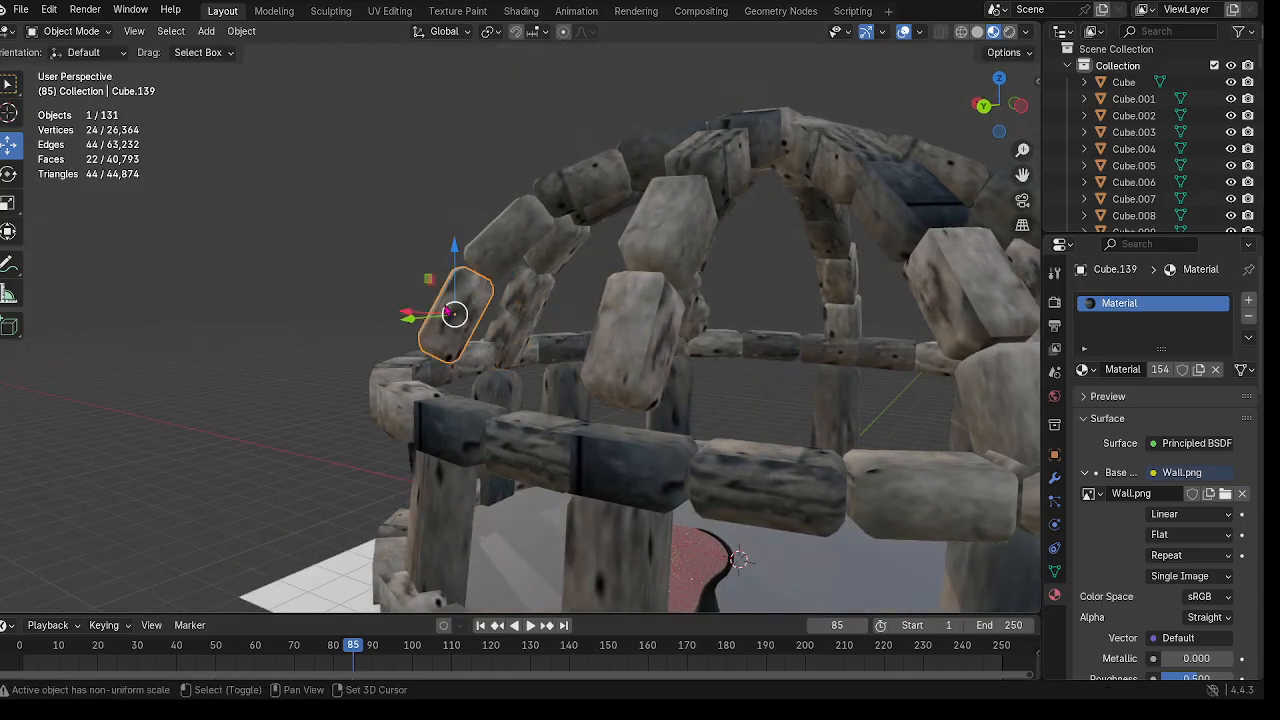
key("shift+d")
right_click(447, 312)
key("g")
key("y")
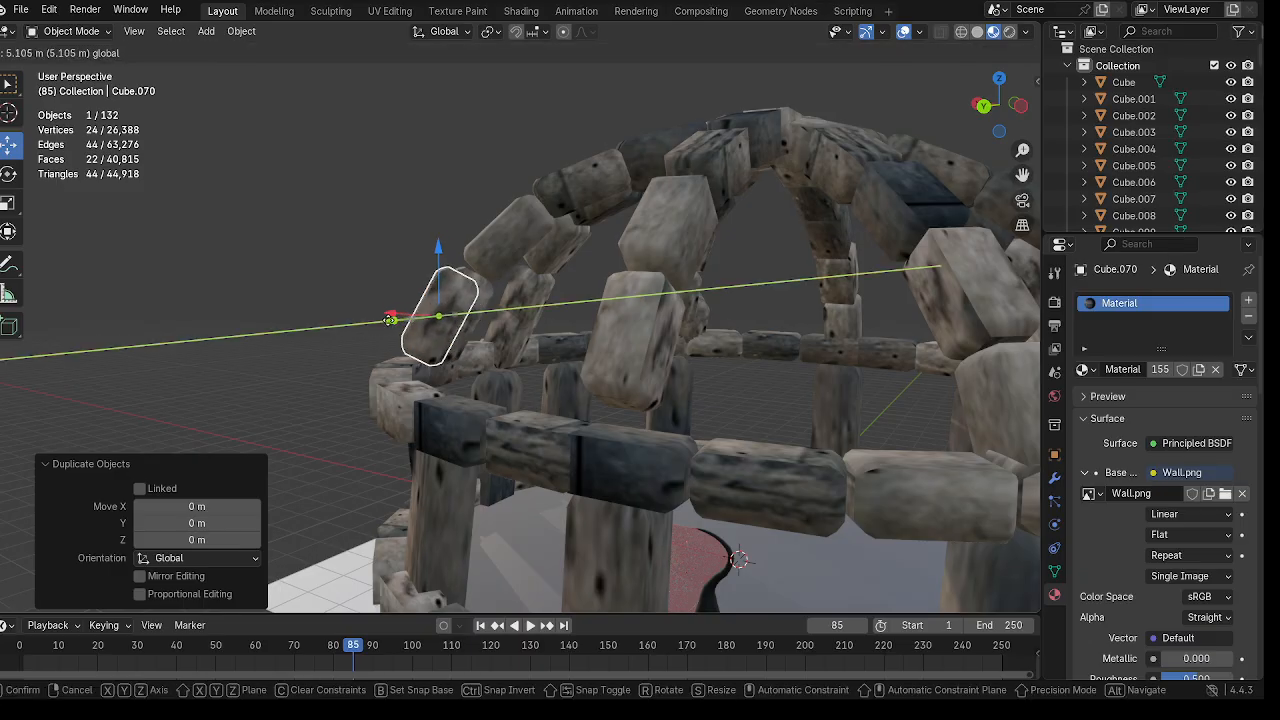
key("z")
left_click(376, 340)
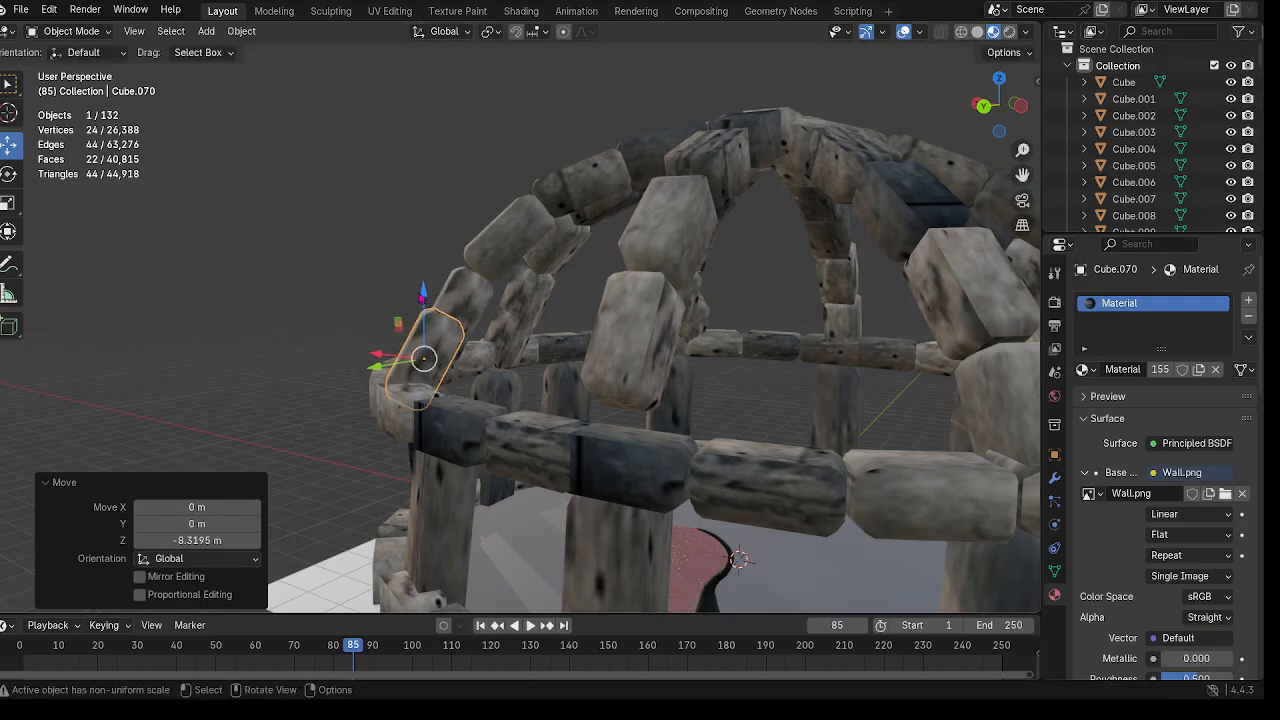
middle_click_drag(376, 340, 613, 441)
left_click_drag(592, 418, 569, 430)
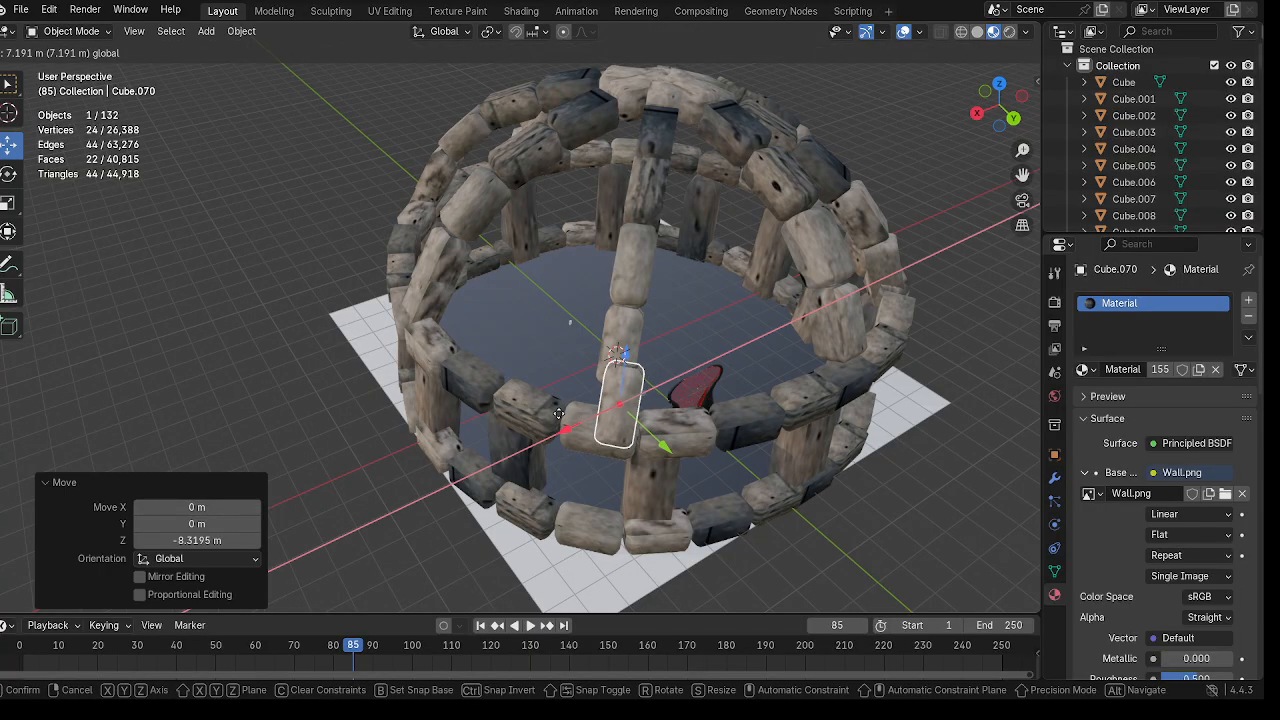
left_click_drag(660, 450, 652, 438)
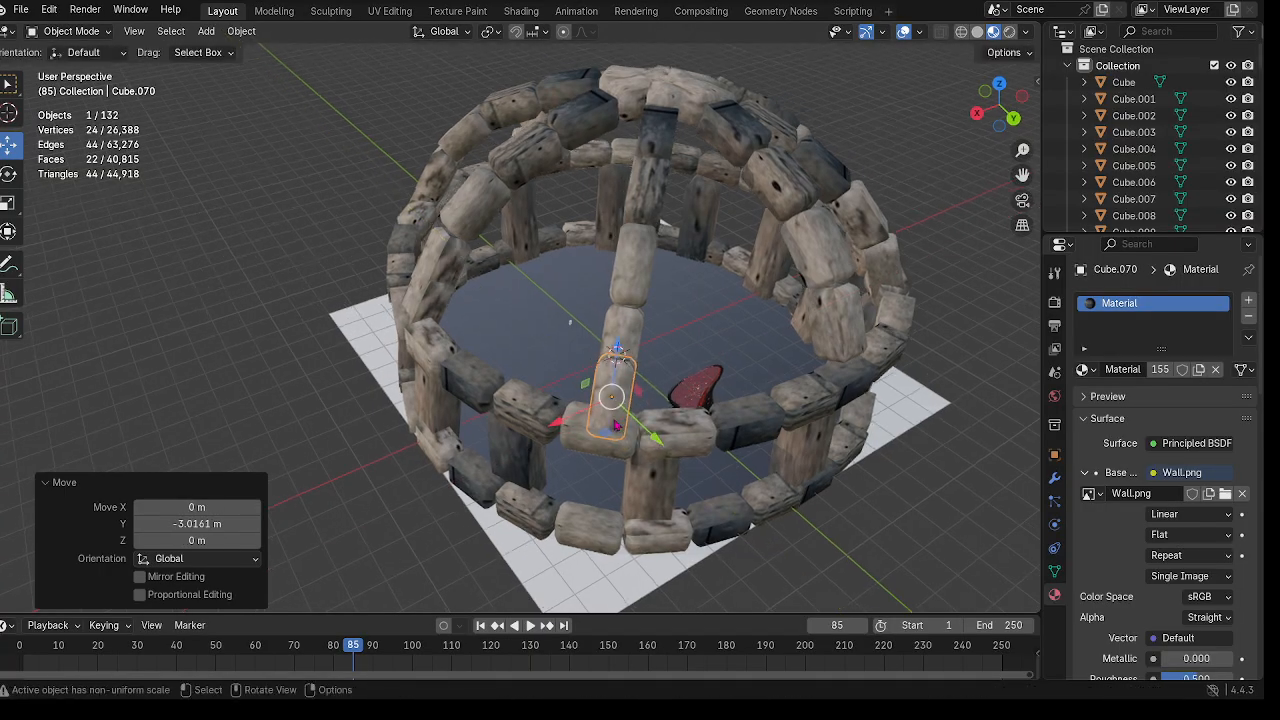
Step: Duplicate the lowest block of the next arch still ending above the ring and move the copy down along Z and outward along Y
middle_click_drag(835, 549, 408, 368)
left_click(314, 320)
key("shift+d")
right_click(316, 315)
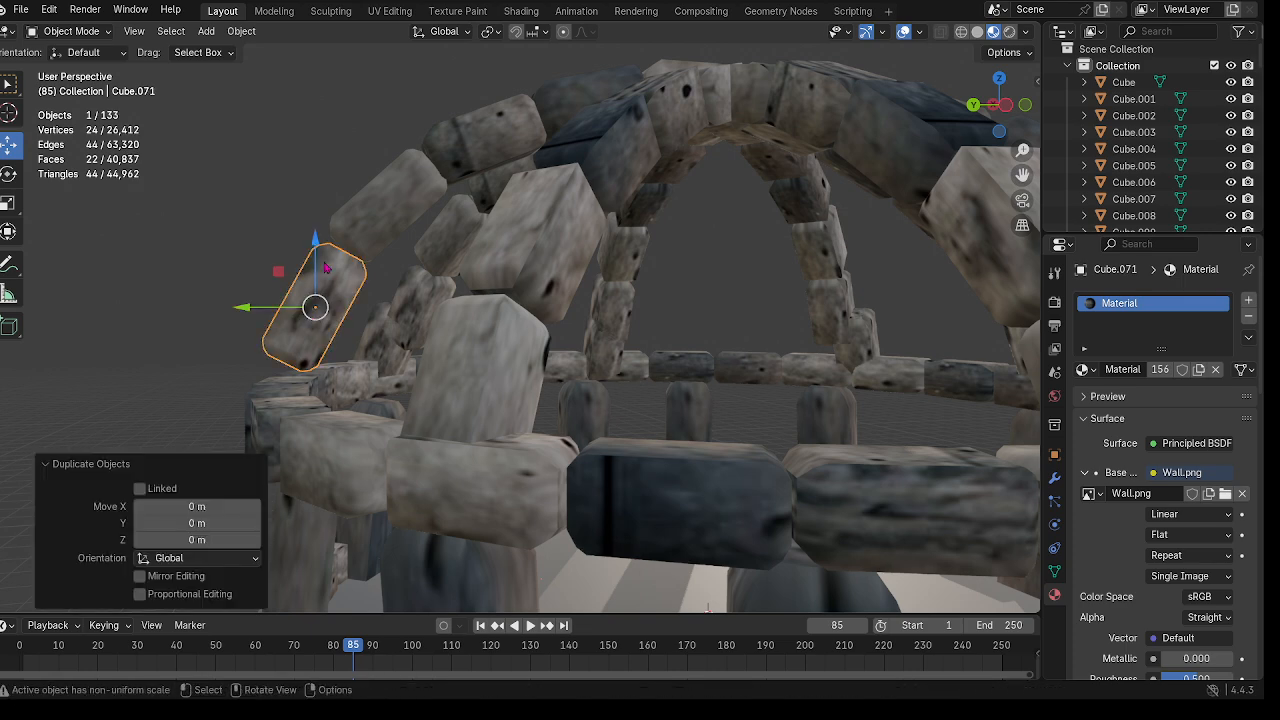
left_click_drag(319, 244, 318, 313)
left_click_drag(266, 385, 226, 352)
Step: Deselect the block and examine the red stage object and the floor from inside the dome
scroll(300, 345, "down", 4)
left_click(763, 135)
scroll(755, 326, "up", 3)
middle_click_drag(755, 326, 617, 375)
scroll(654, 376, "up", 3)
scroll(626, 337, "up", 4)
middle_click_drag(514, 314, 556, 418)
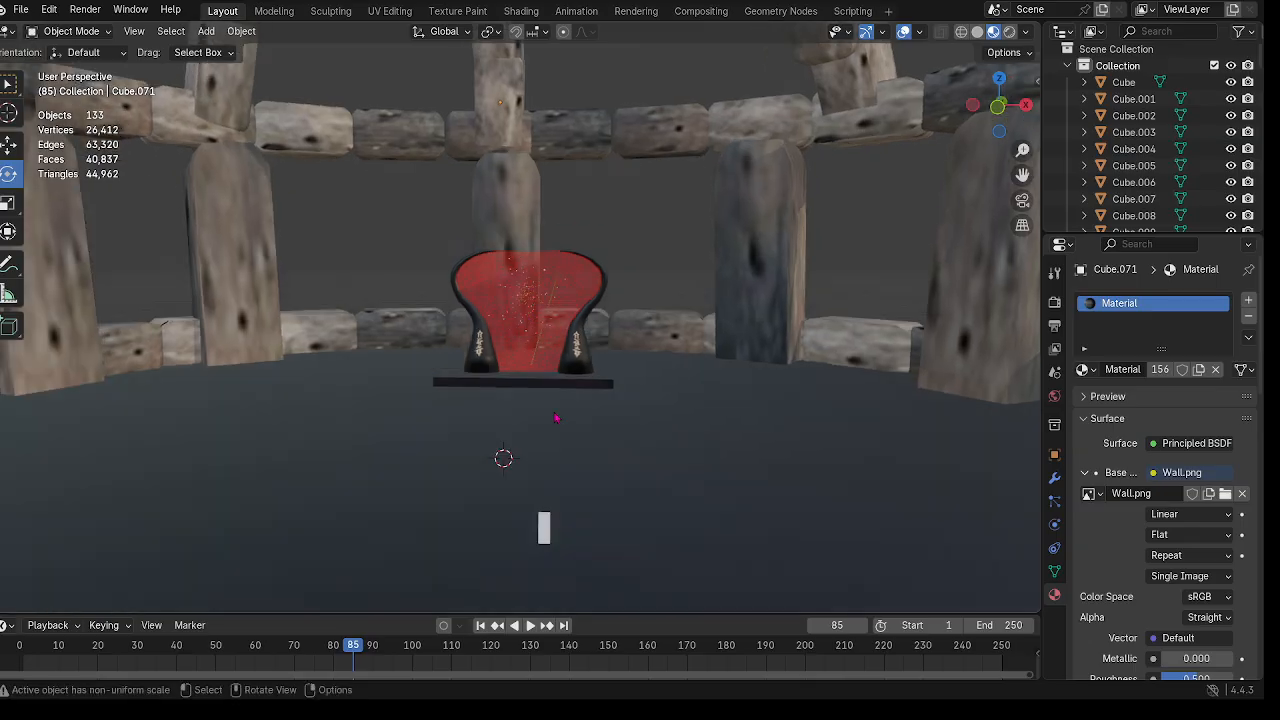
Step: Select the small white block on the floor and compare its size with the stage object and the surrounding dome
left_click(546, 527)
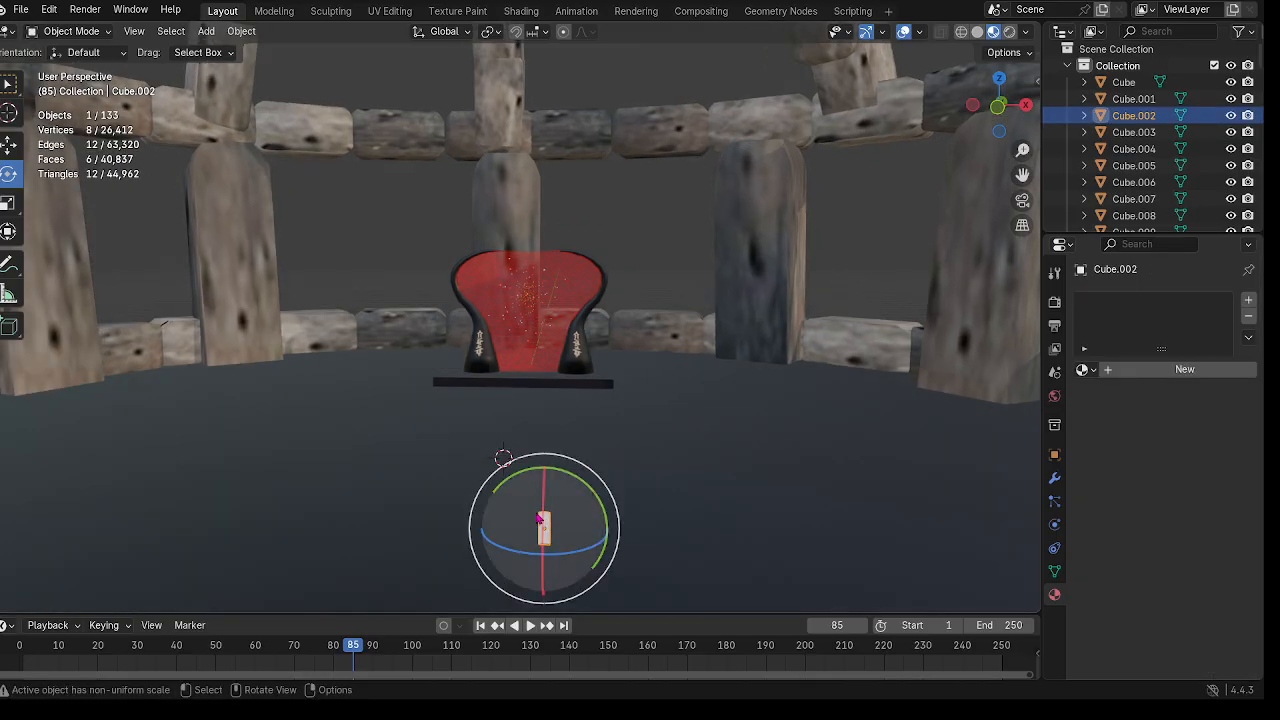
middle_click_drag(546, 527, 511, 467)
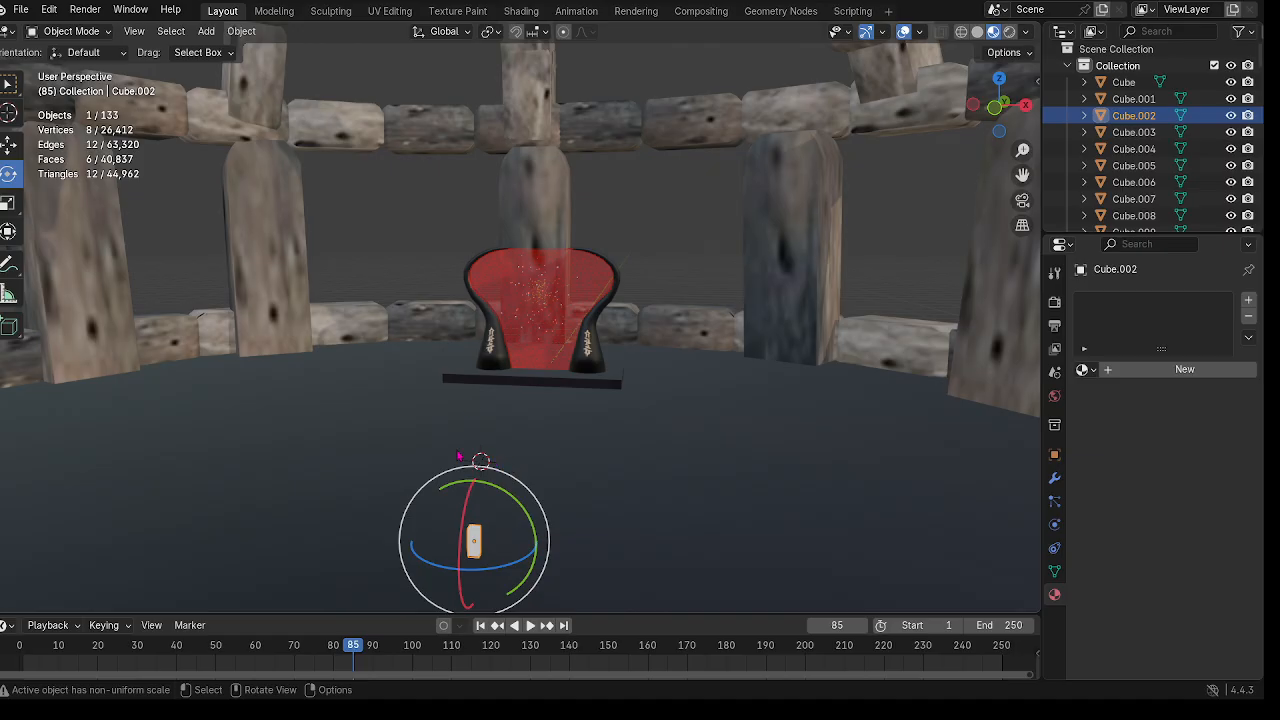
middle_click_drag(462, 414, 455, 422)
middle_click_drag(458, 368, 460, 474, "shift")
scroll(463, 430, "down", 8)
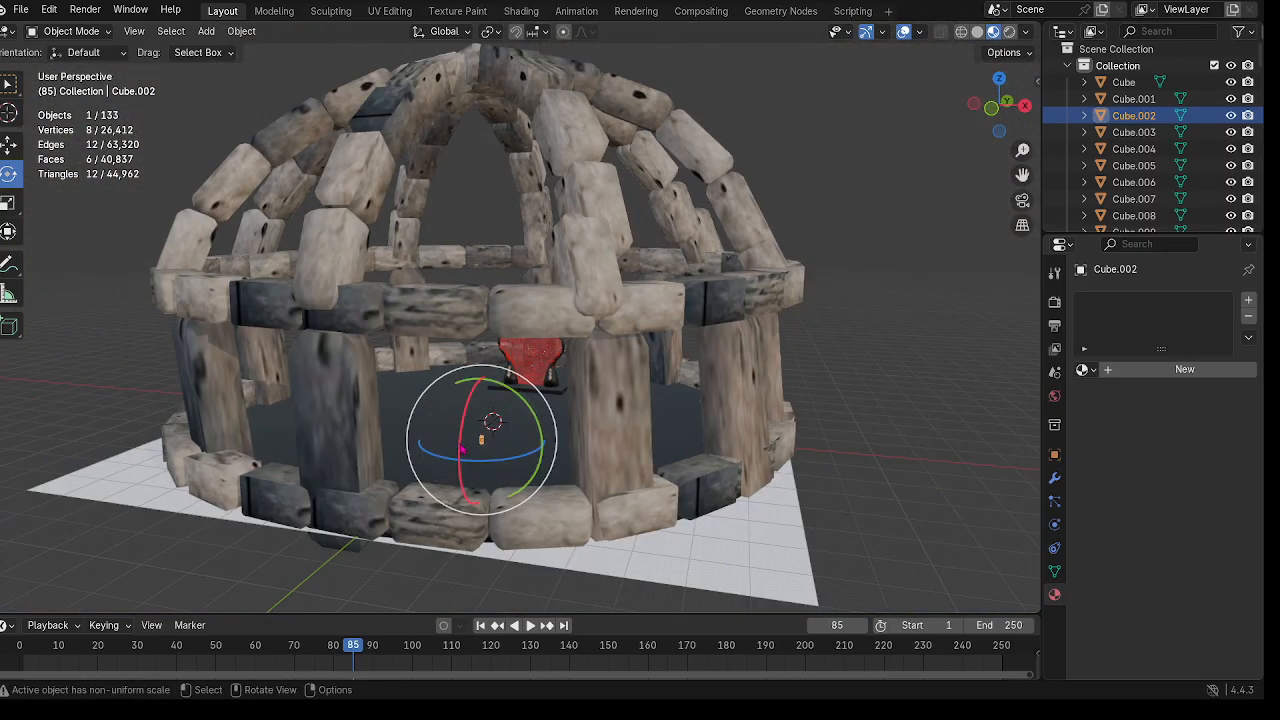
middle_click_drag(464, 385, 533, 430)
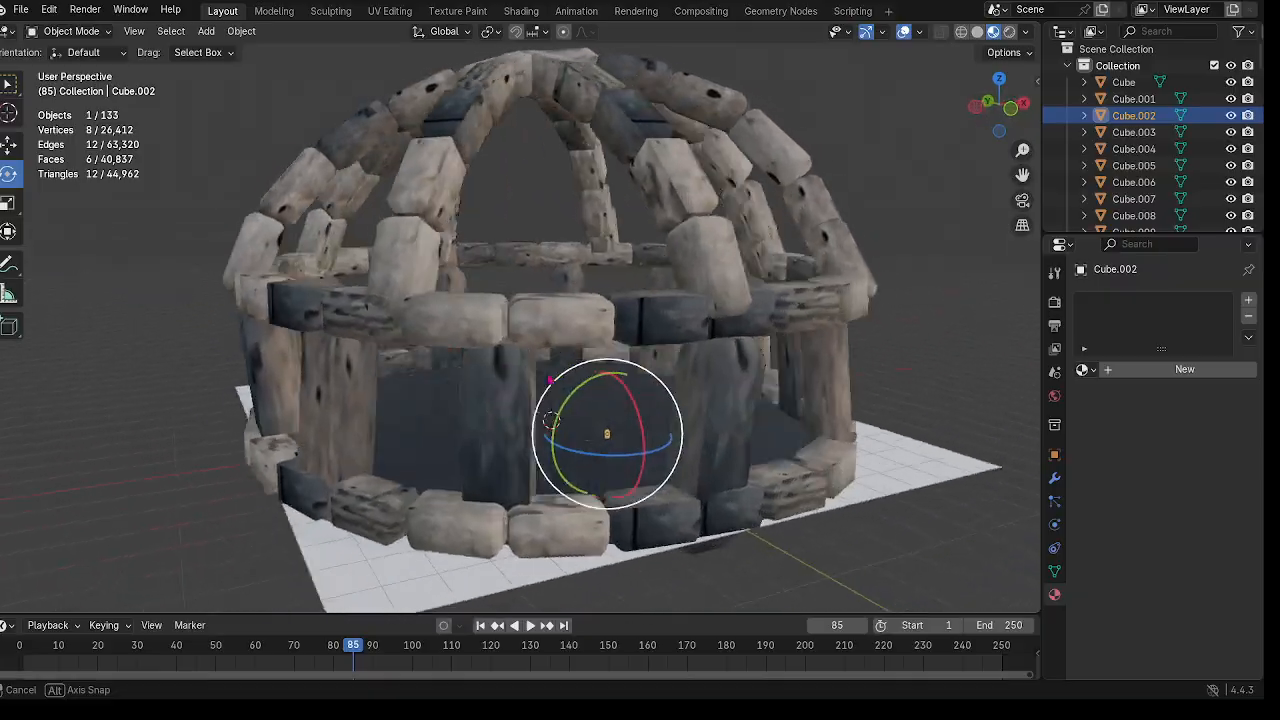
middle_click_drag(511, 420, 527, 420)
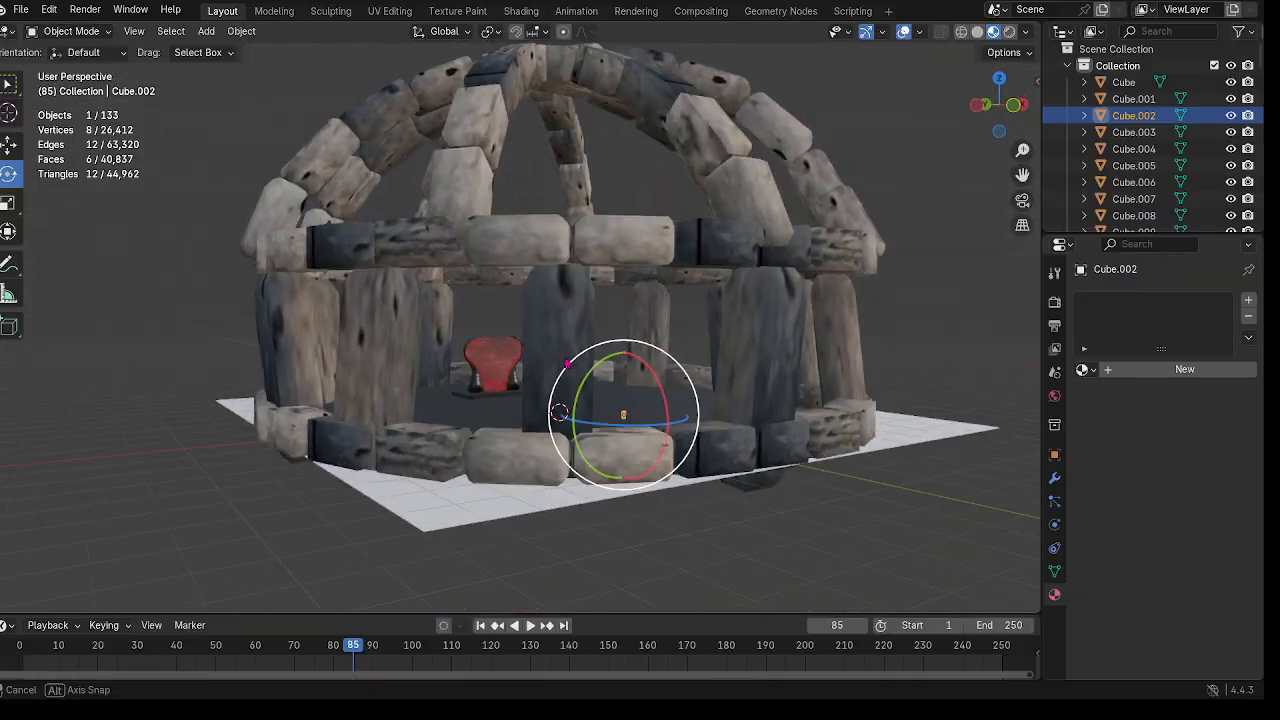
Step: Examine the arches from inside, outside and above the dome, selecting individual arch blocks along the way
middle_click_drag(567, 364, 561, 312)
scroll(537, 366, "up", 7)
left_click(687, 130)
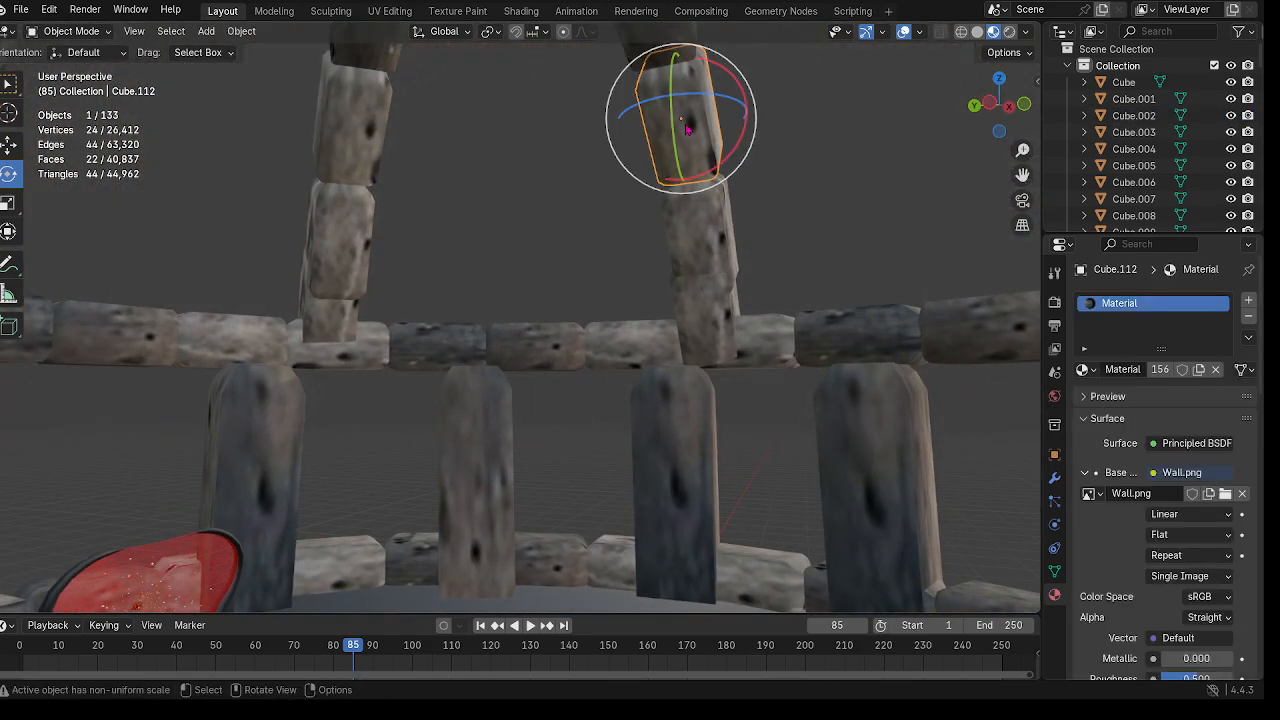
scroll(600, 170, "down", 8)
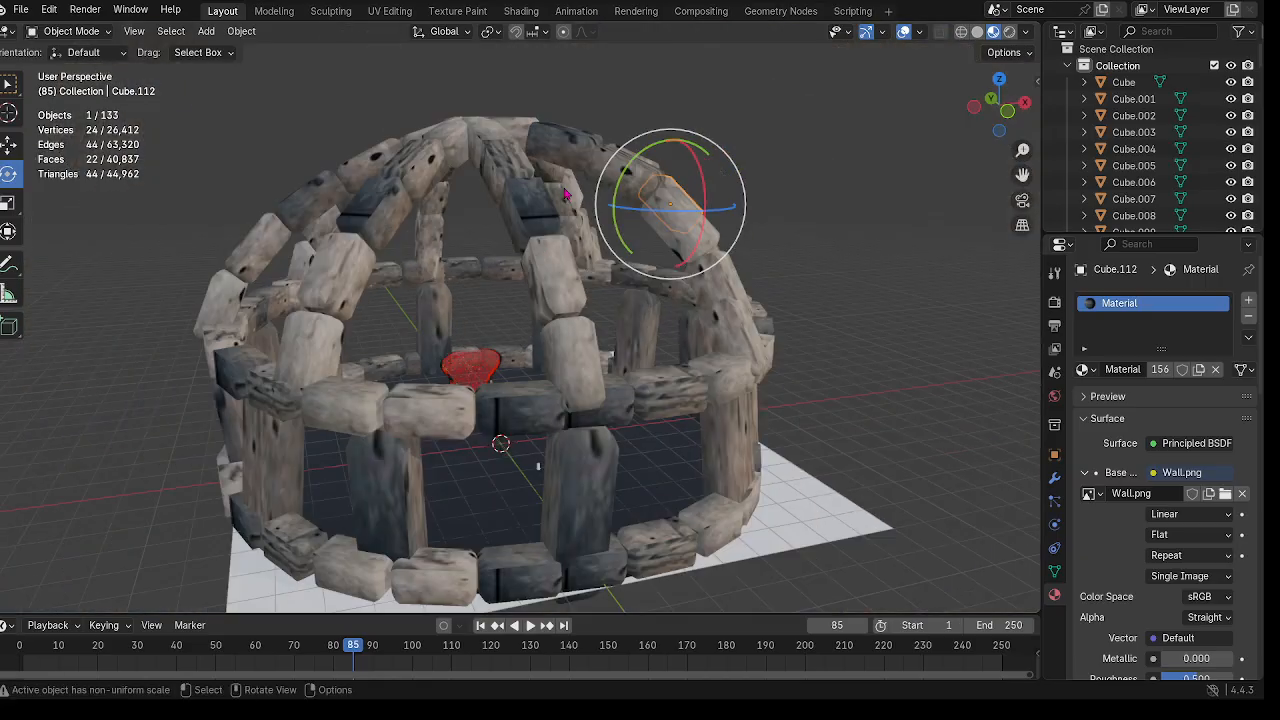
middle_click_drag(565, 193, 693, 218)
middle_click_drag(636, 160, 541, 382)
left_click(580, 338)
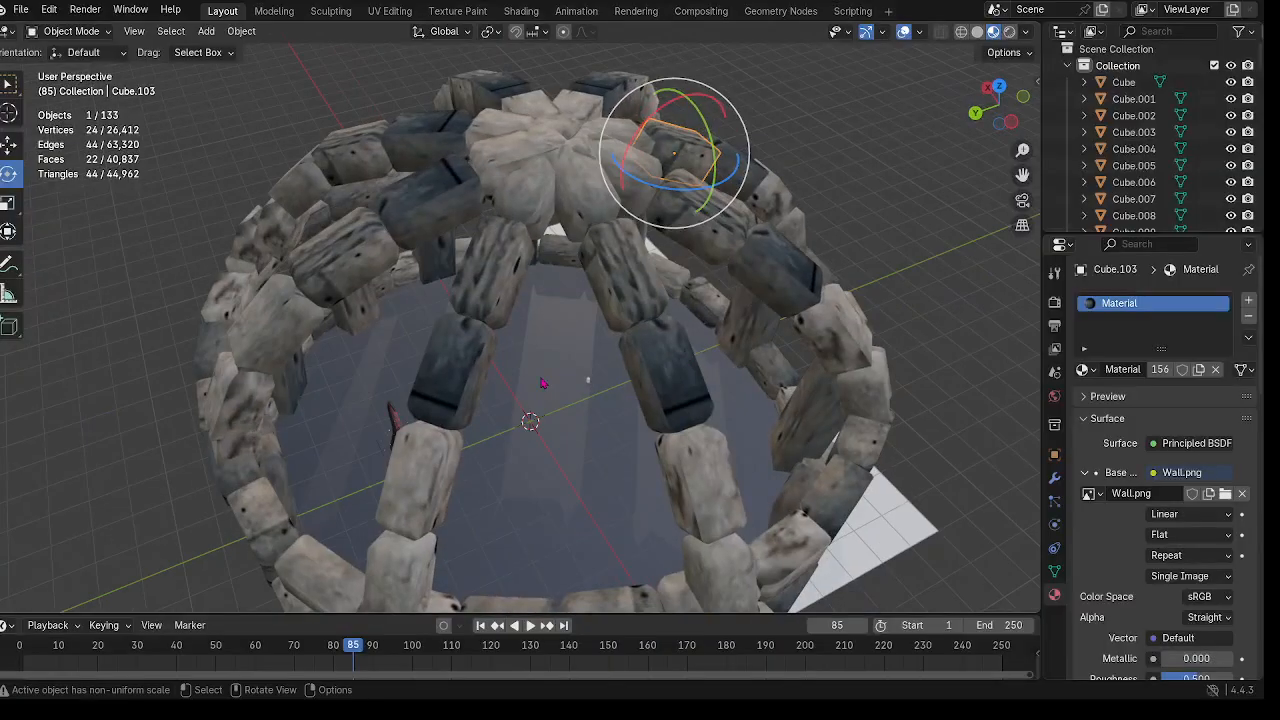
left_click(447, 474)
middle_click_drag(447, 474, 722, 341)
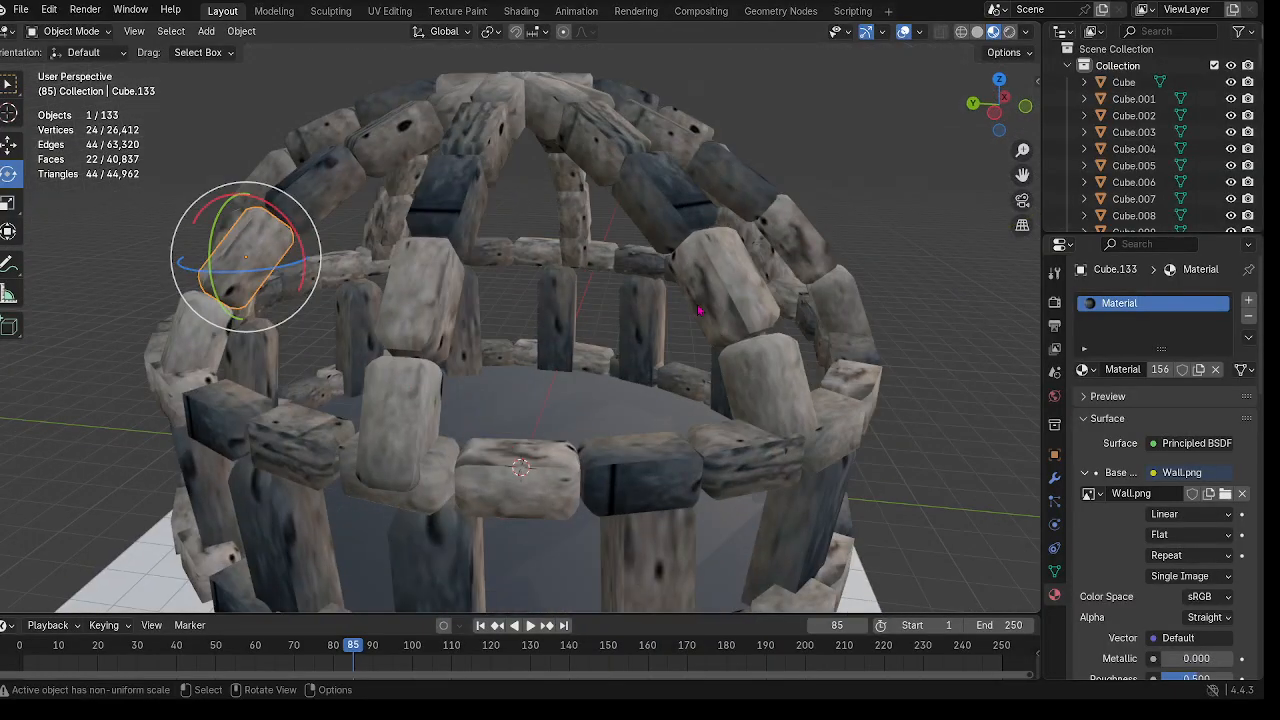
left_click(5, 145)
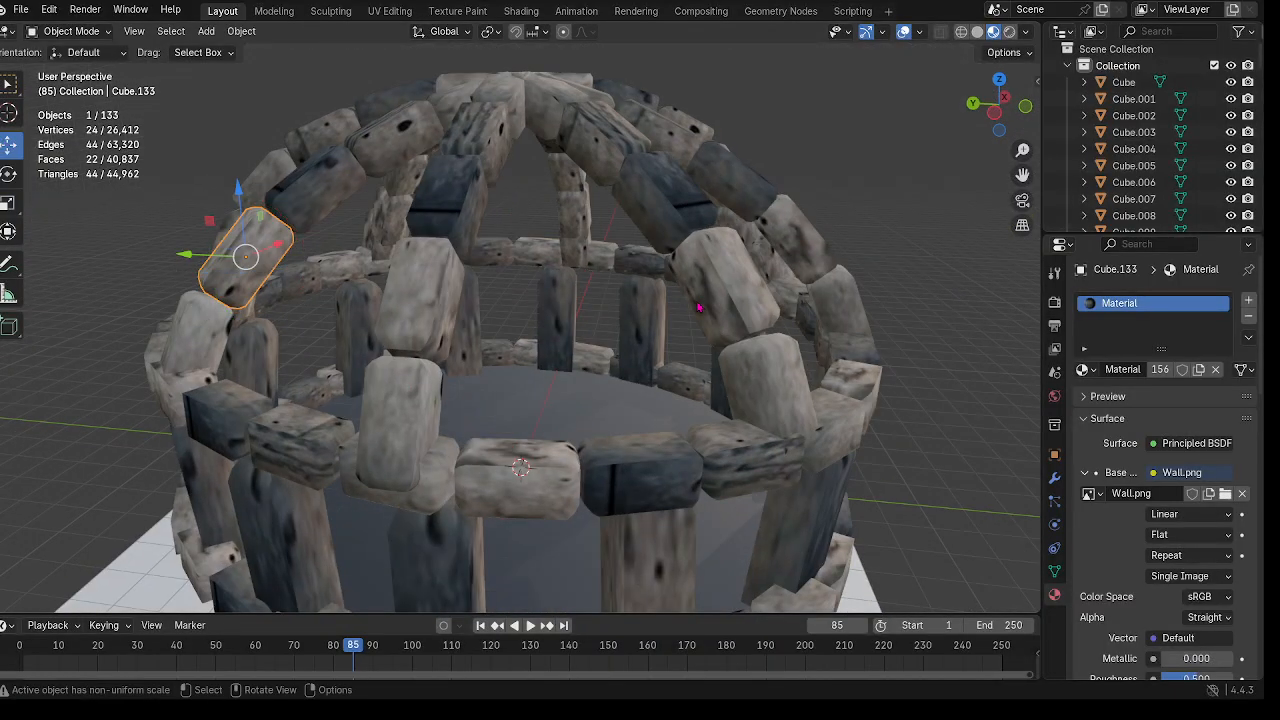
left_click(748, 298)
scroll(722, 371, "down", 5)
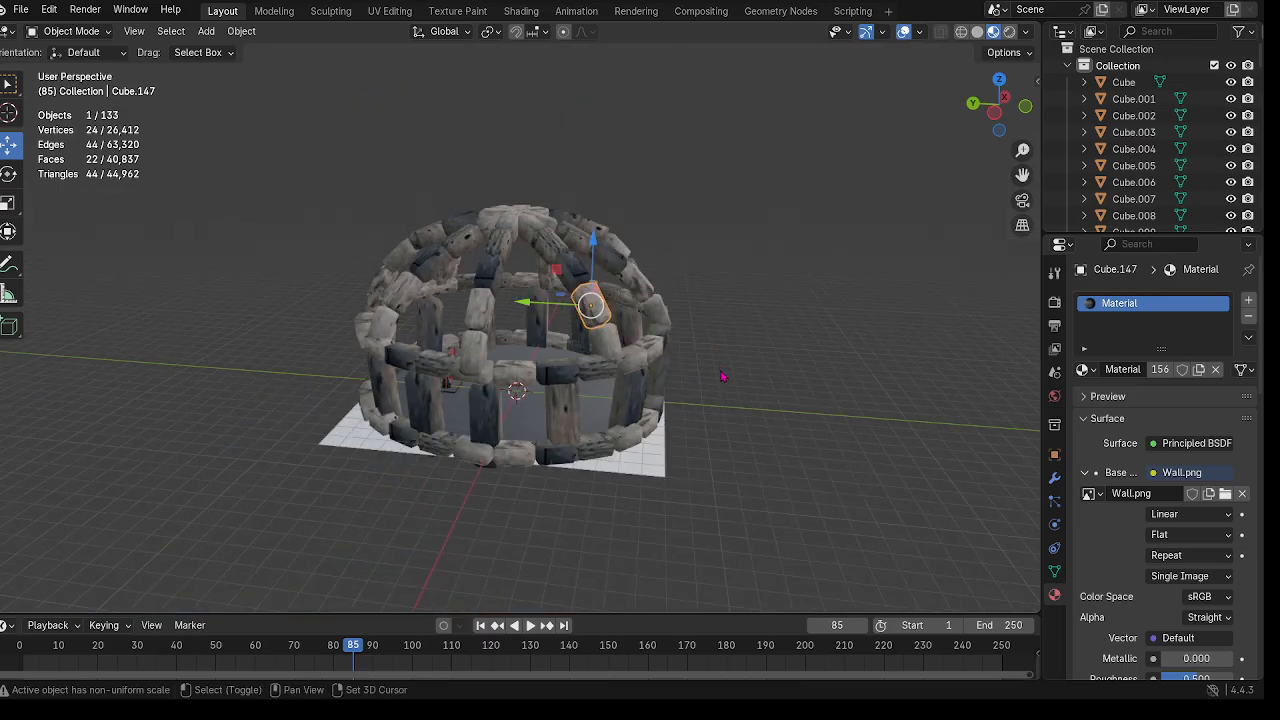
key("shift+d")
right_click(590, 302)
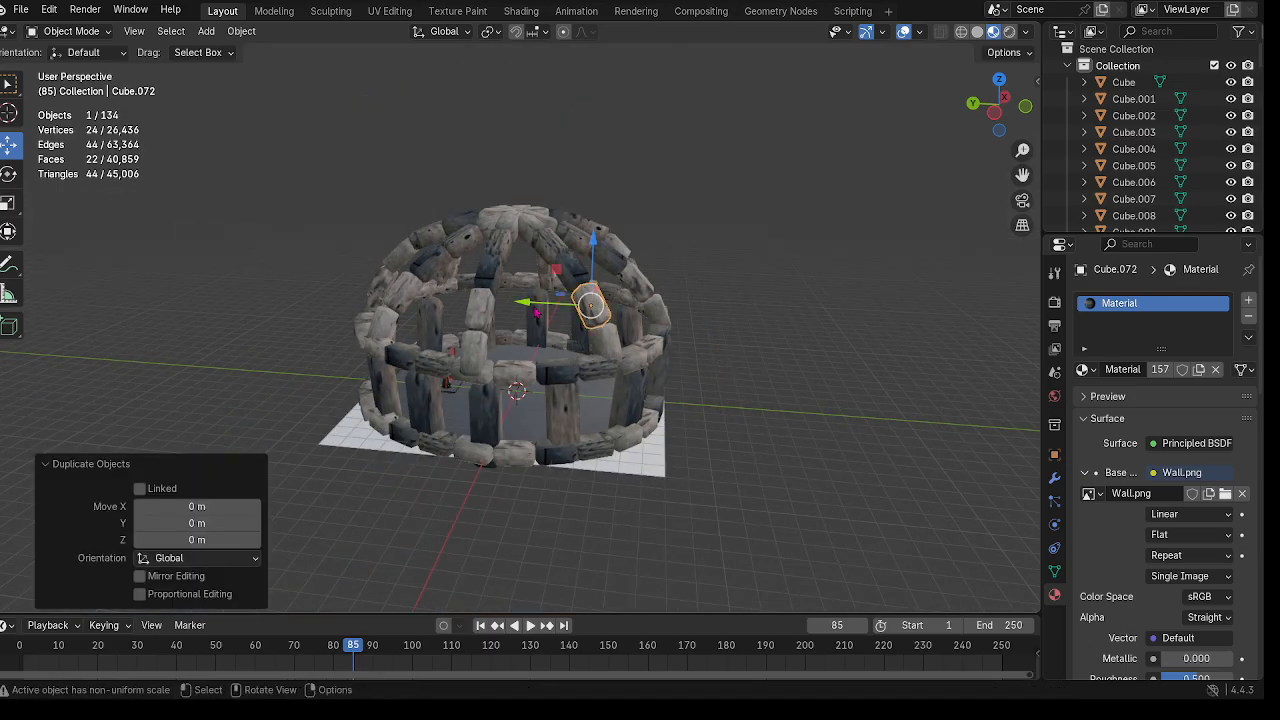
key("g")
key("y")
left_click(715, 393)
key("x")
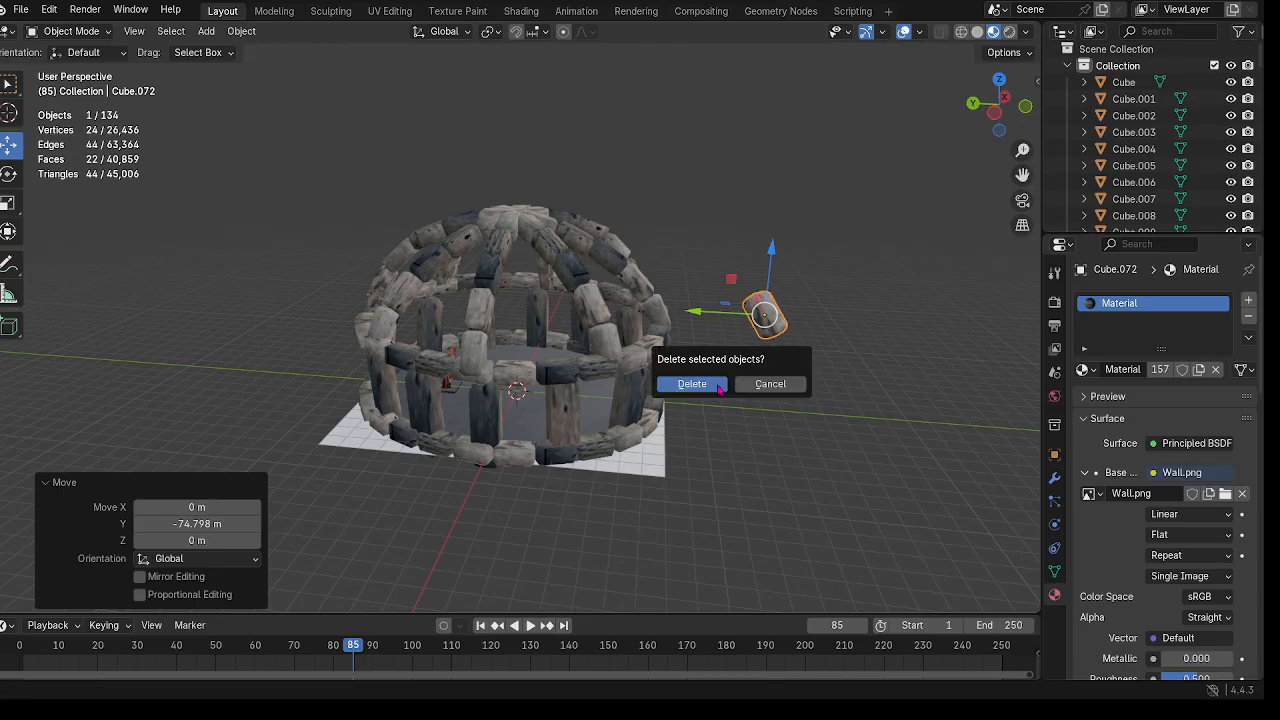
left_click(692, 384)
Step: Duplicate the dark bottom-ring block below the front pillar and move the copy about 75.4 m outward along Y, clear of the dome
middle_click_drag(519, 456, 760, 475)
scroll(471, 497, "up", 3)
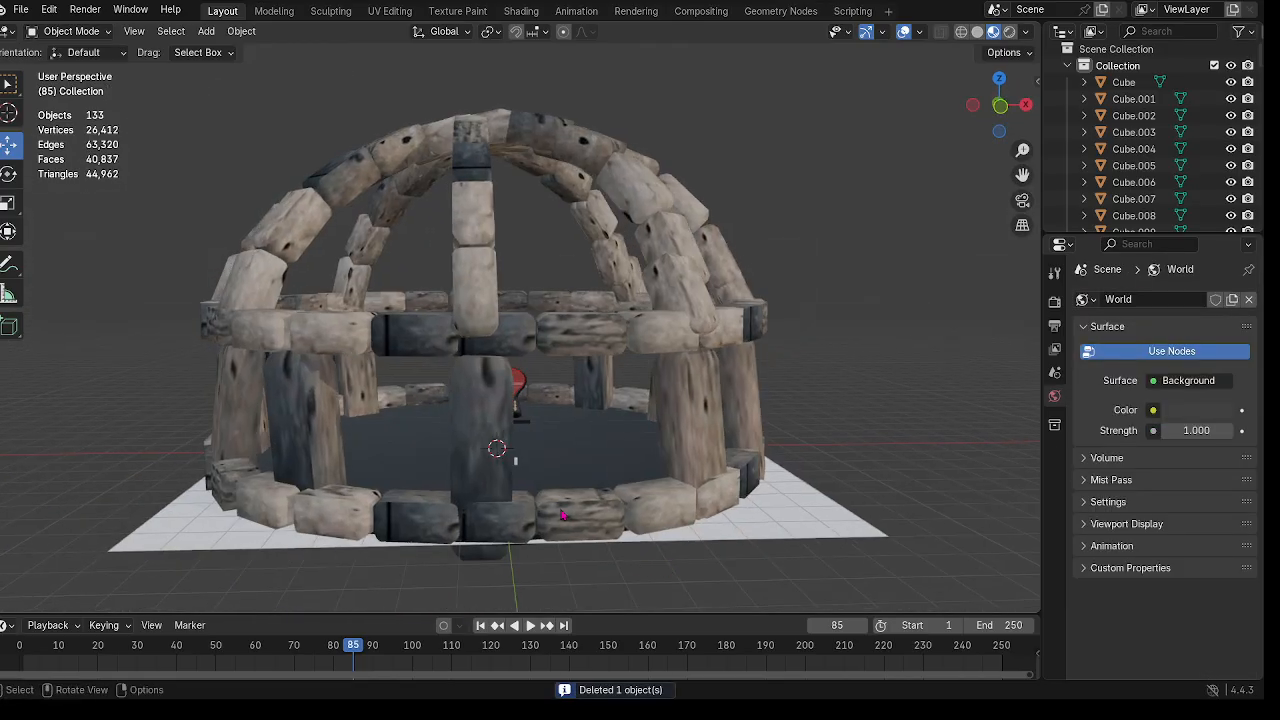
middle_click_drag(508, 530, 143, 525)
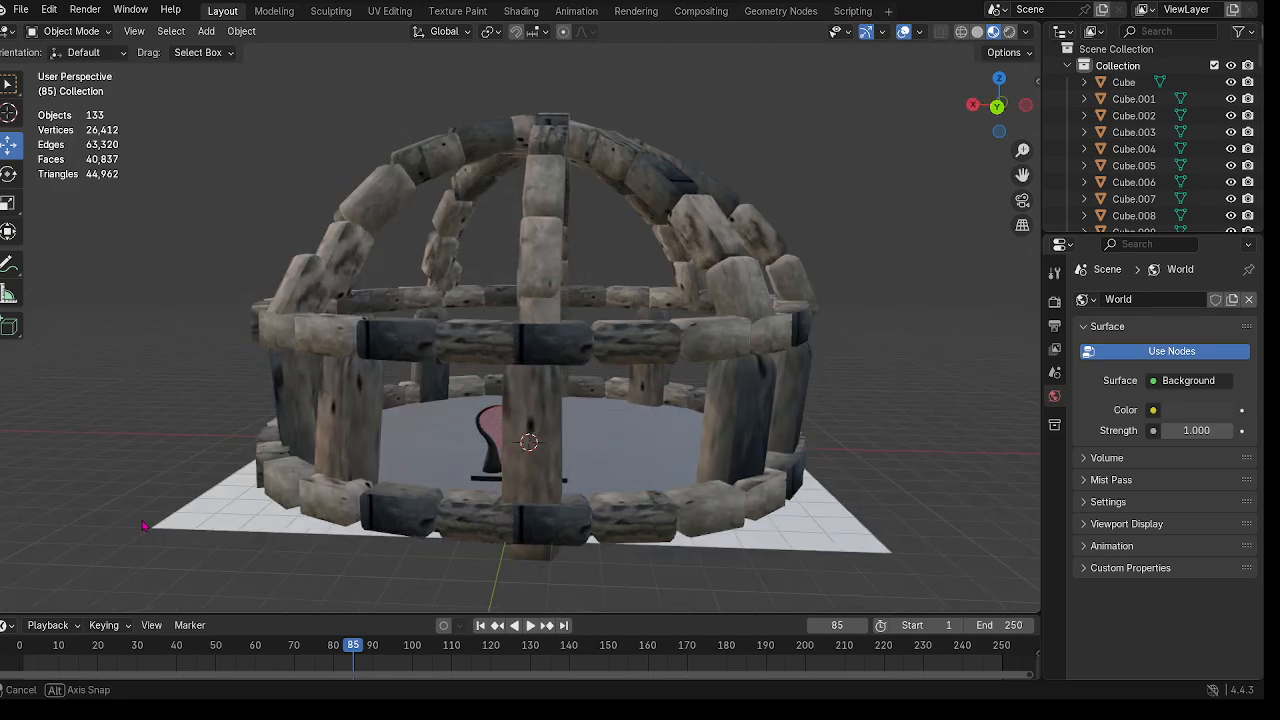
left_click(550, 523)
key("shift+d")
right_click(550, 523)
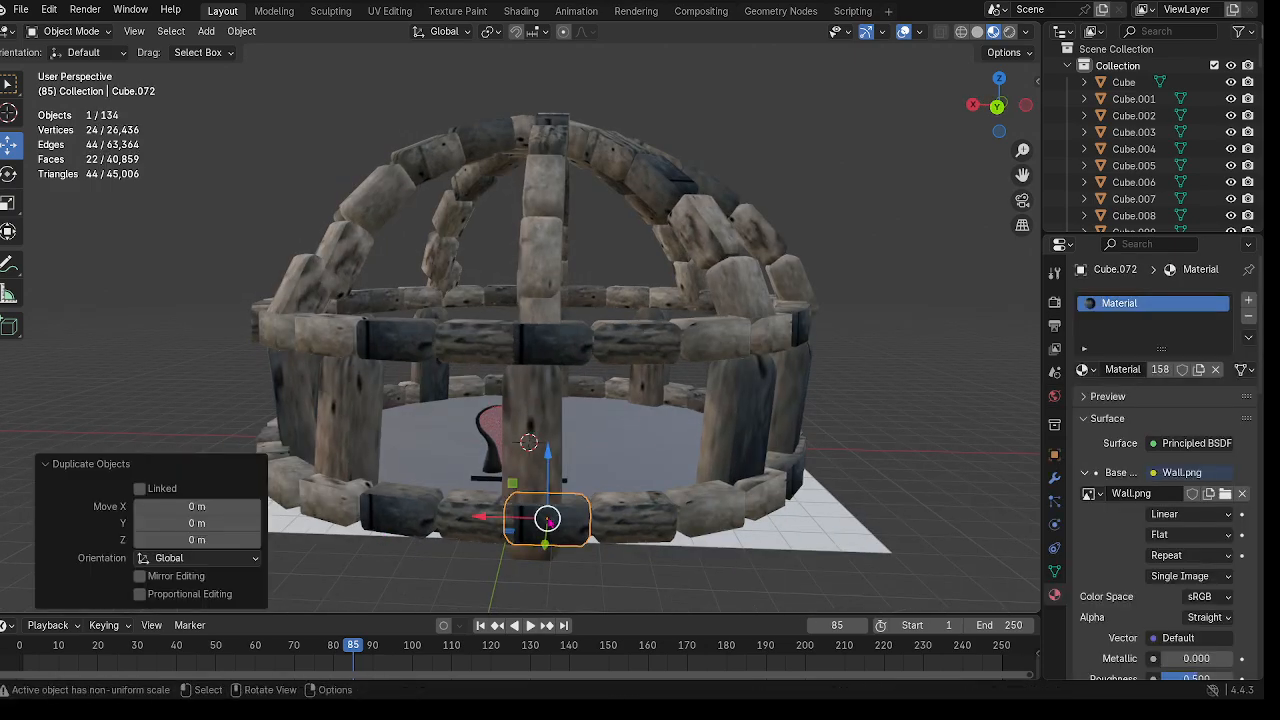
scroll(550, 523, "down", 4)
middle_click_drag(550, 523, 655, 540)
left_click_drag(653, 455, 745, 532)
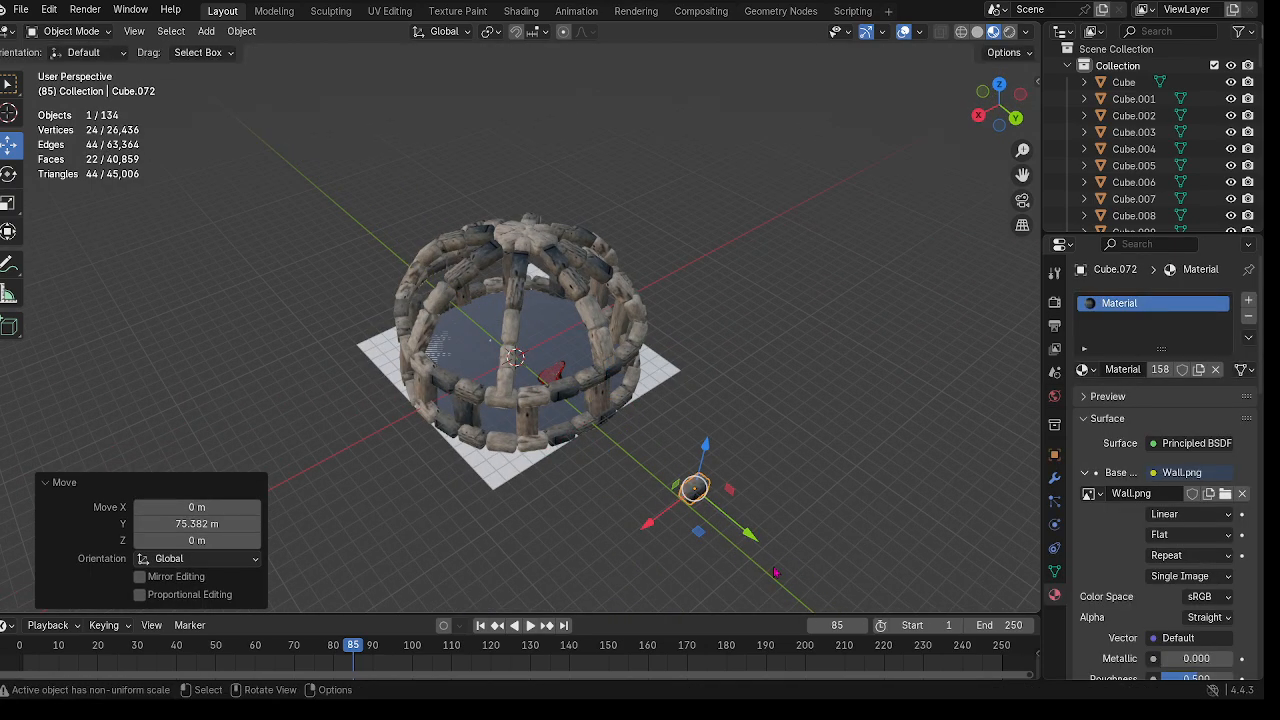
Step: Examine the isolated block copy up close from several angles and leave it deselected
scroll(755, 545, "up", 2)
middle_click_drag(760, 555, 642, 485, "shift")
scroll(665, 515, "up", 3)
middle_click_drag(684, 539, 586, 486)
middle_click_drag(586, 486, 790, 430)
scroll(812, 453, "up", 3)
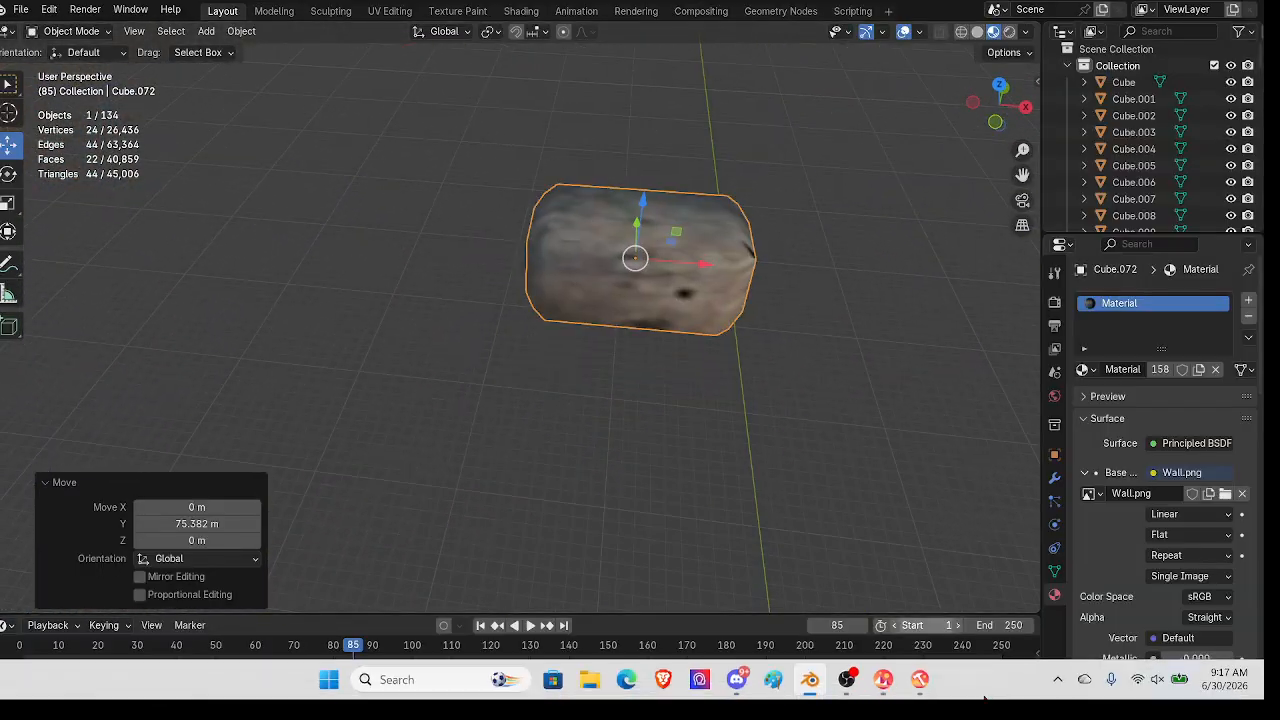
middle_click_drag(852, 297, 812, 385, "shift")
left_click(691, 337)
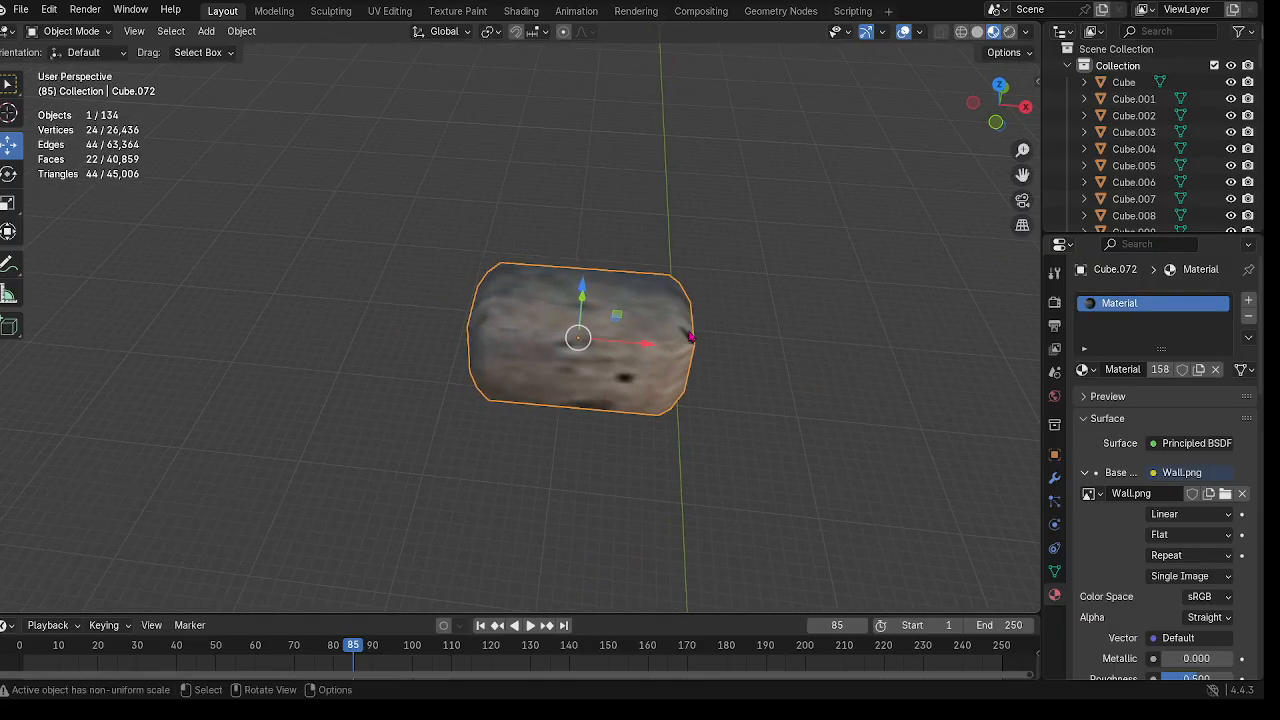
left_click(782, 290)
left_click(671, 334)
scroll(671, 334, "down", 4)
left_click(671, 334)
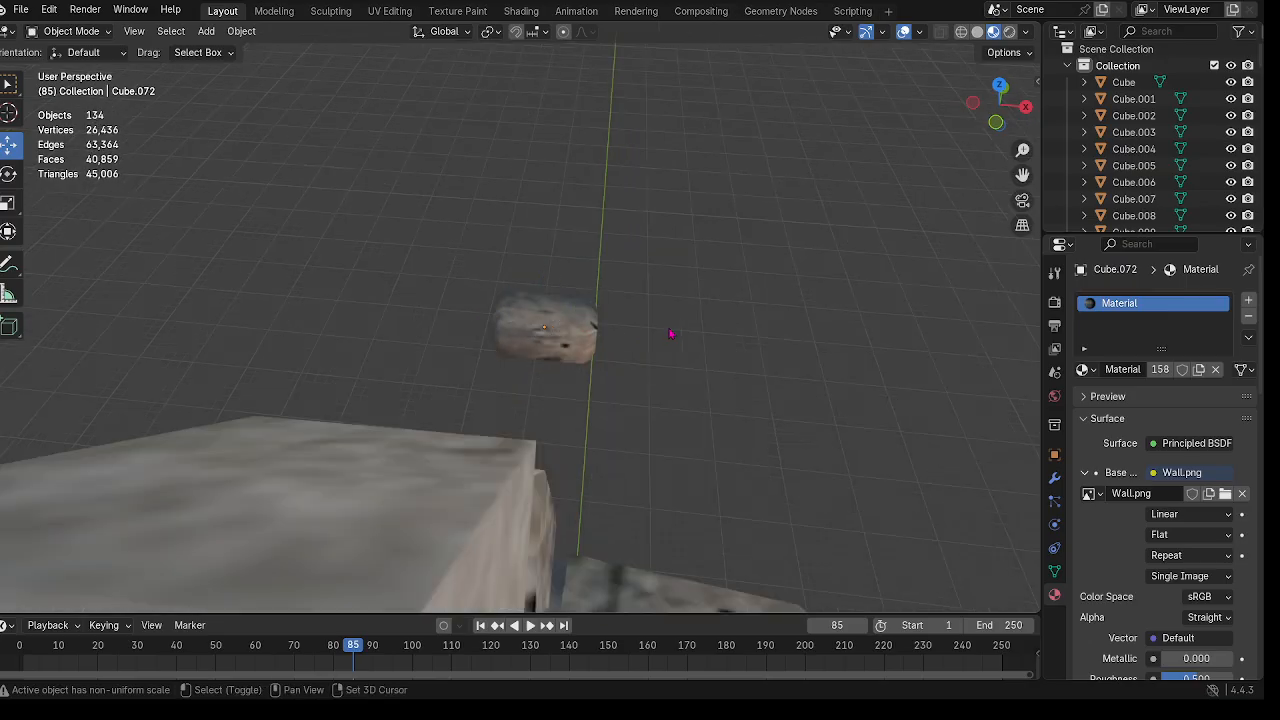
Step: Add a 2 m cube and move it about 158.6 m along Y to beside the isolated block
key("shift+a")
mouse_move(671, 334)
left_click(725, 343)
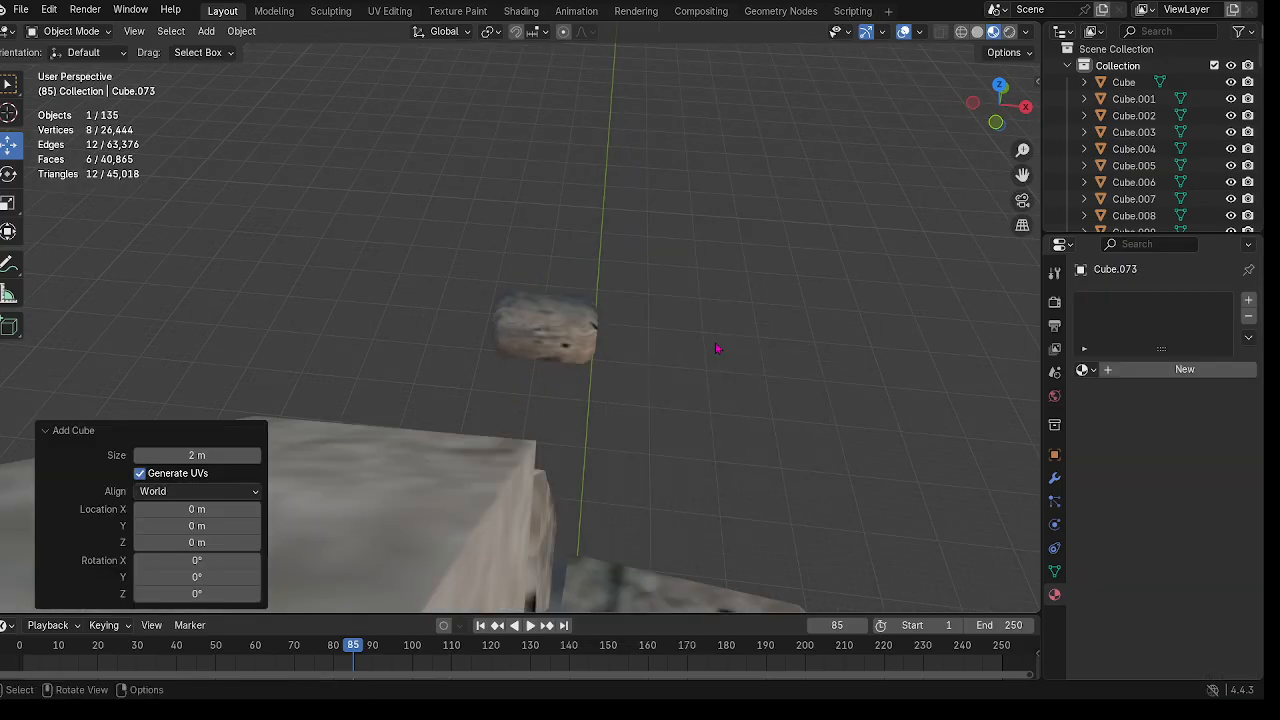
scroll(628, 338, "down", 4)
left_click_drag(511, 444, 584, 252)
scroll(577, 355, "up", 8)
middle_click_drag(700, 379, 473, 273)
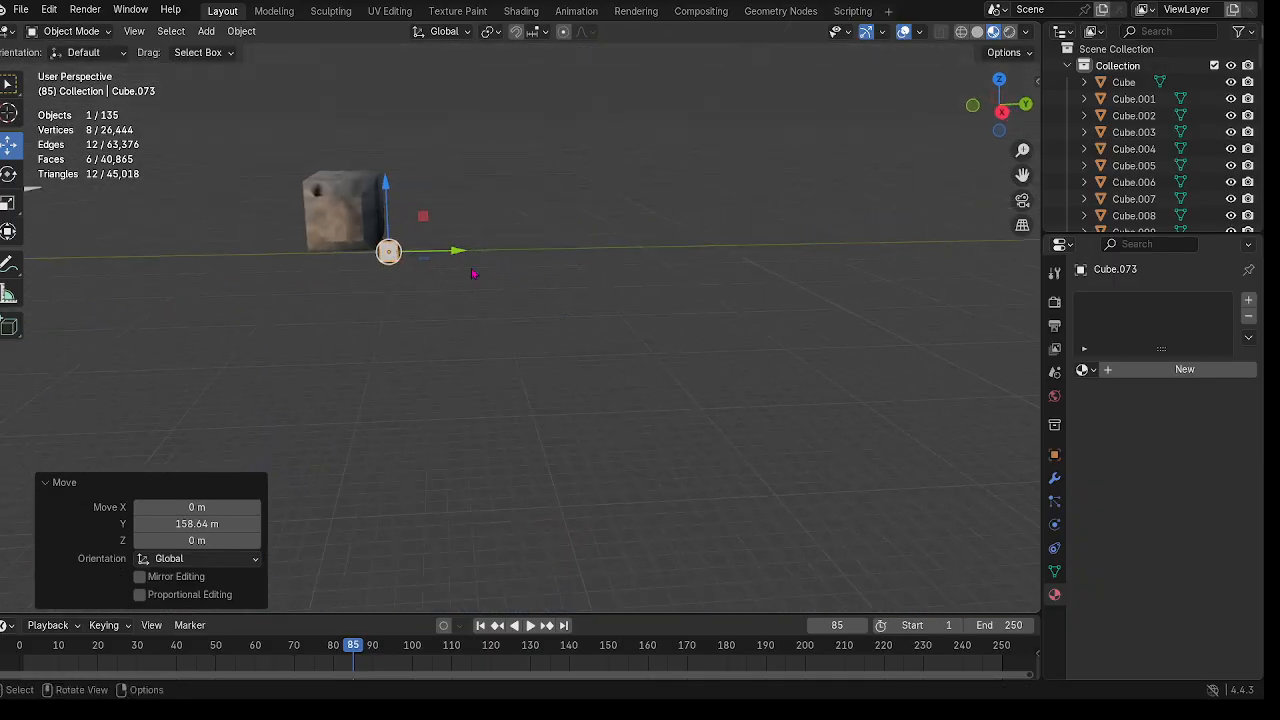
Step: Raise the new cube and shift it about 6.07 m back along Y to the block's end, scaling it up about 3.7 times
left_click_drag(386, 186, 386, 147)
left_click_drag(455, 212, 369, 216)
key("s")
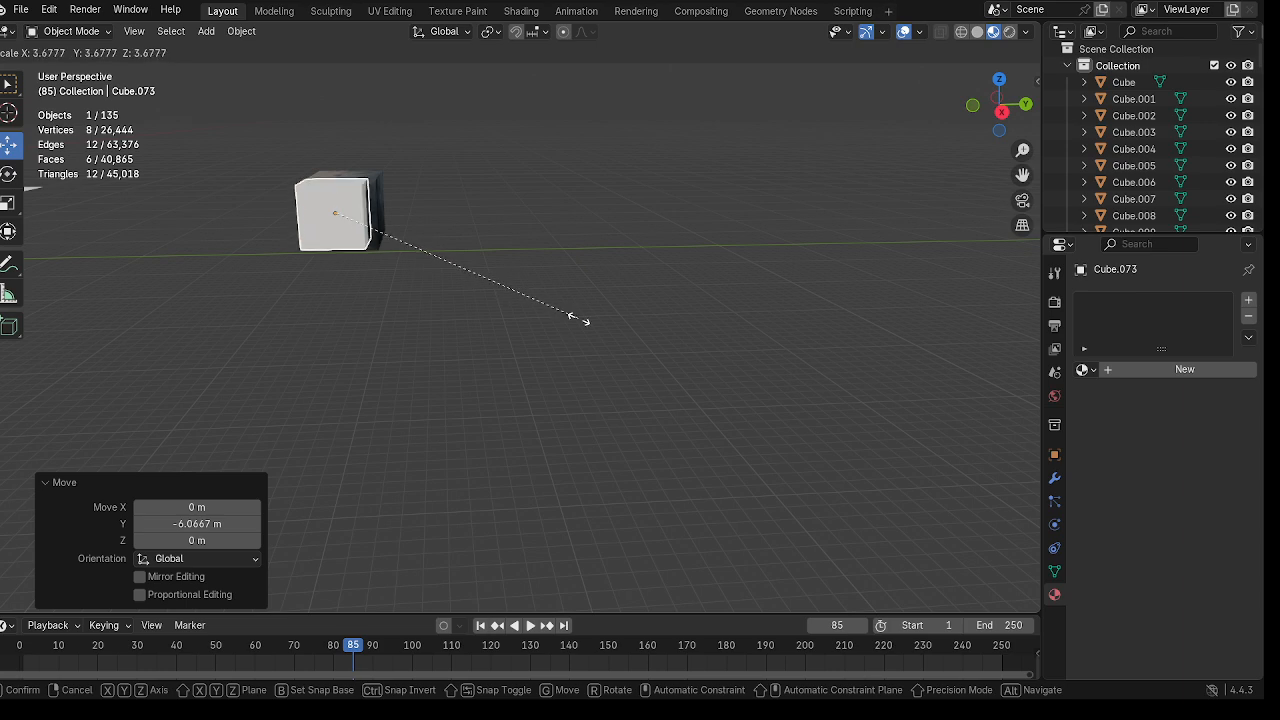
left_click(430, 244)
Step: Nudge the cube about 0.15 m along Y and slightly down along Z to align it with the block's end face
middle_click_drag(430, 244, 368, 152)
left_click_drag(358, 137, 361, 134)
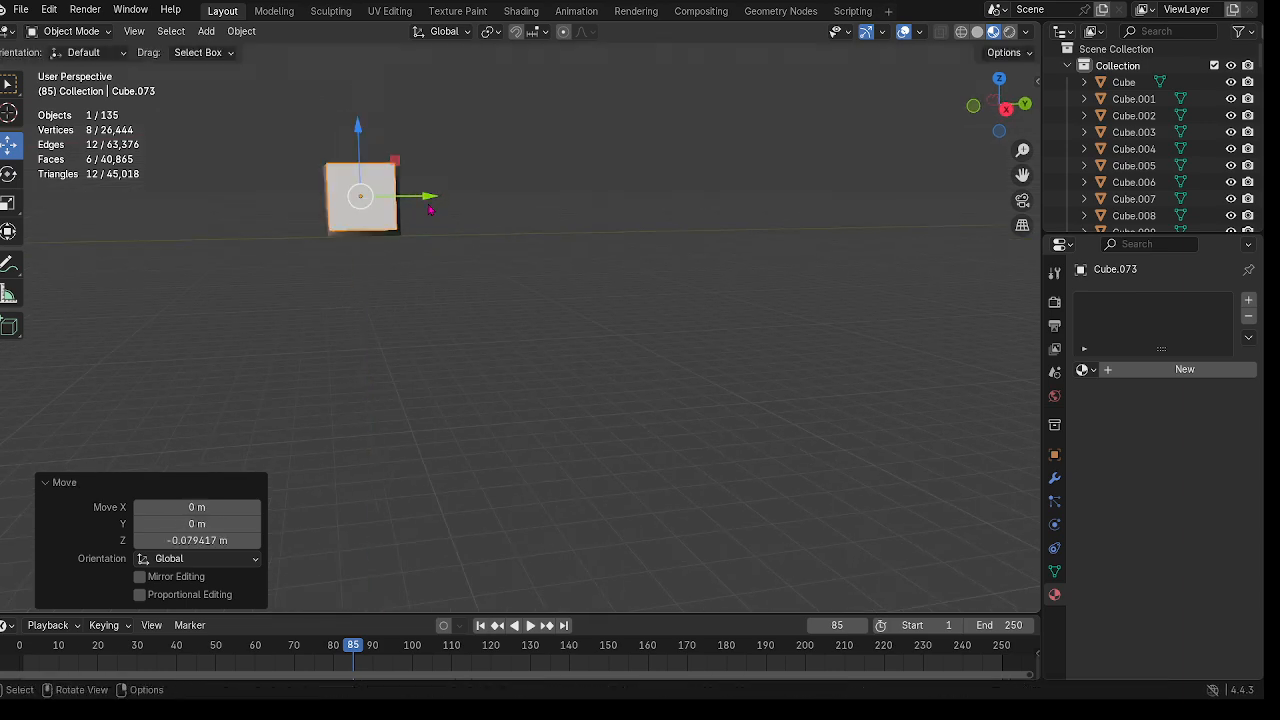
left_click_drag(428, 196, 429, 196)
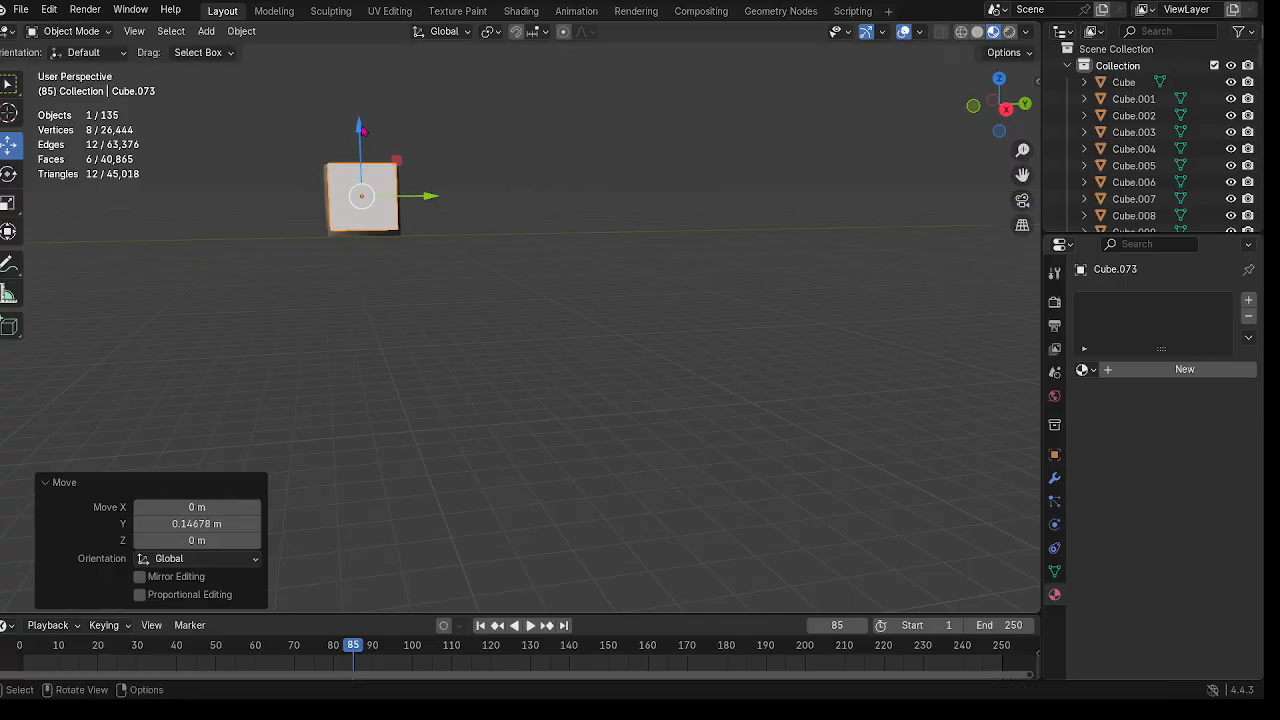
left_click_drag(363, 131, 363, 134)
Step: Scale the cube up uniformly by about 1.08 to match the block's cross-section
middle_click_drag(370, 175, 523, 246)
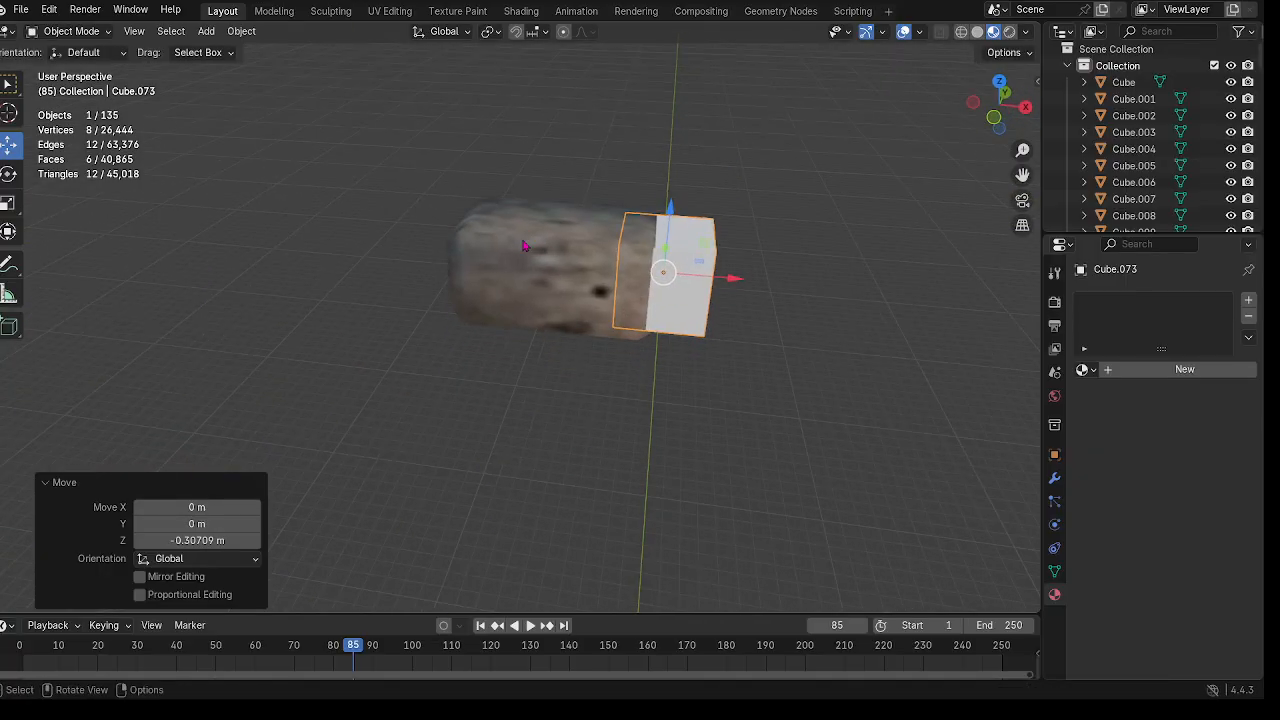
key("s")
left_click(830, 288)
middle_click_drag(830, 288, 828, 279)
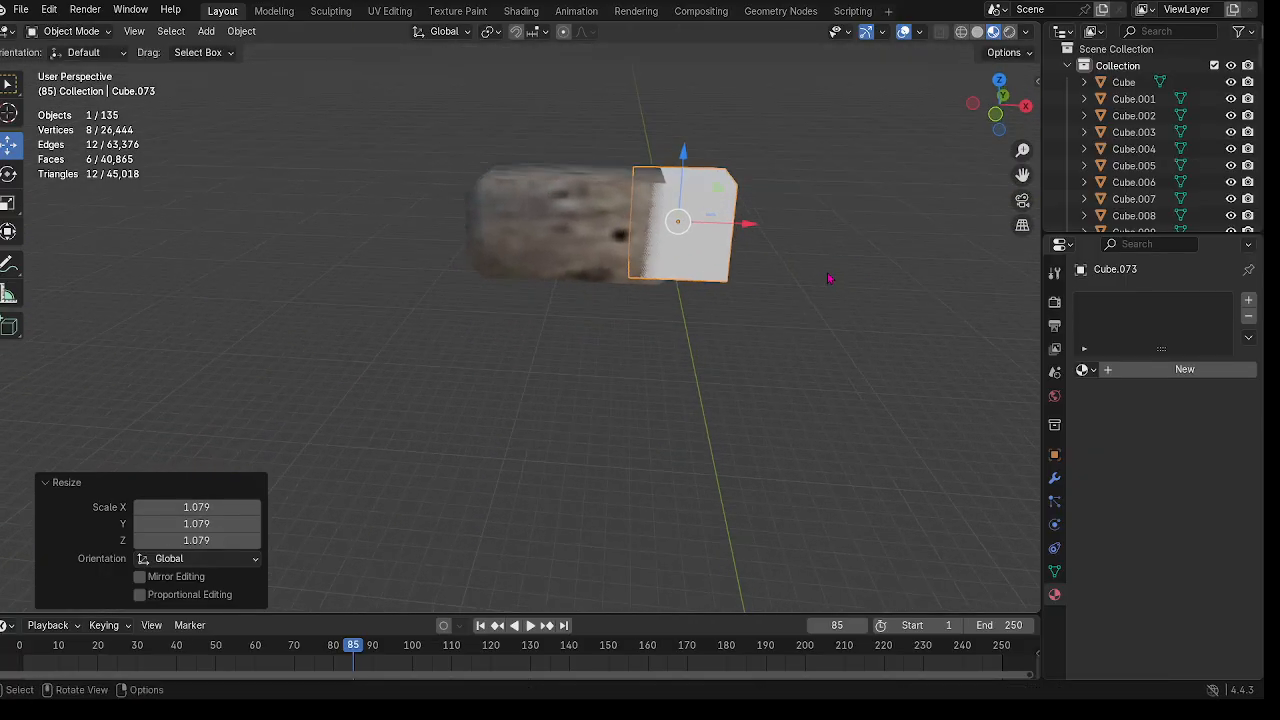
Step: Scale the white cube by about 1.029, move it about -12.41 m along X over the stone block's other end, and enlarge it by about 1.052
key("s")
left_click(836, 274)
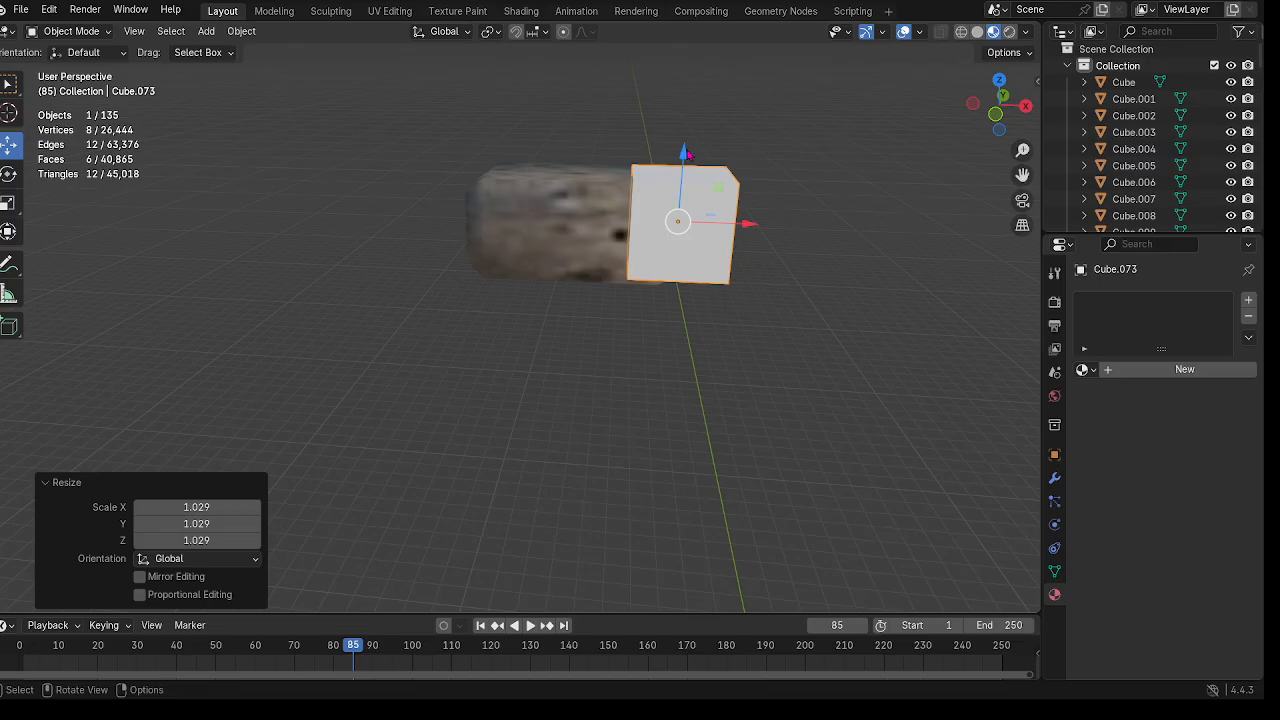
left_click_drag(747, 226, 604, 222)
key("s")
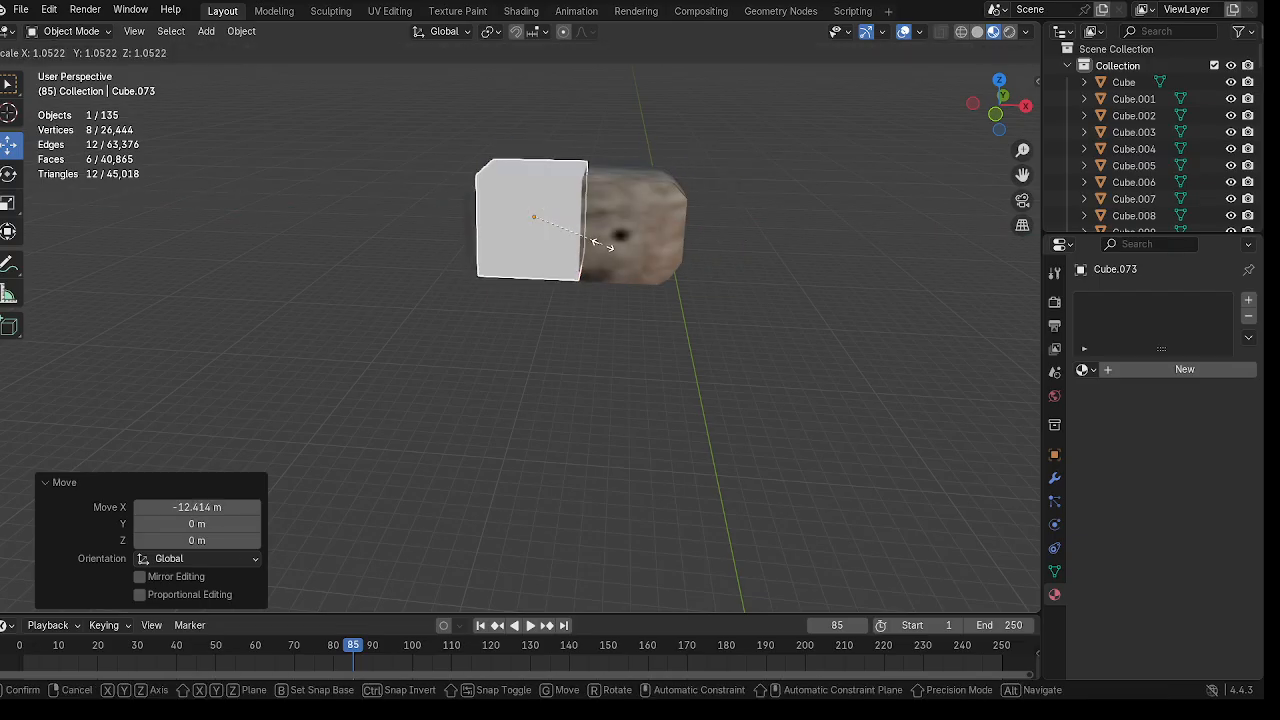
left_click(606, 246)
Step: Align the cube with the stone block by moving it about 0.159 m along Y and about -0.186 m along Z
middle_click_drag(606, 246, 831, 389)
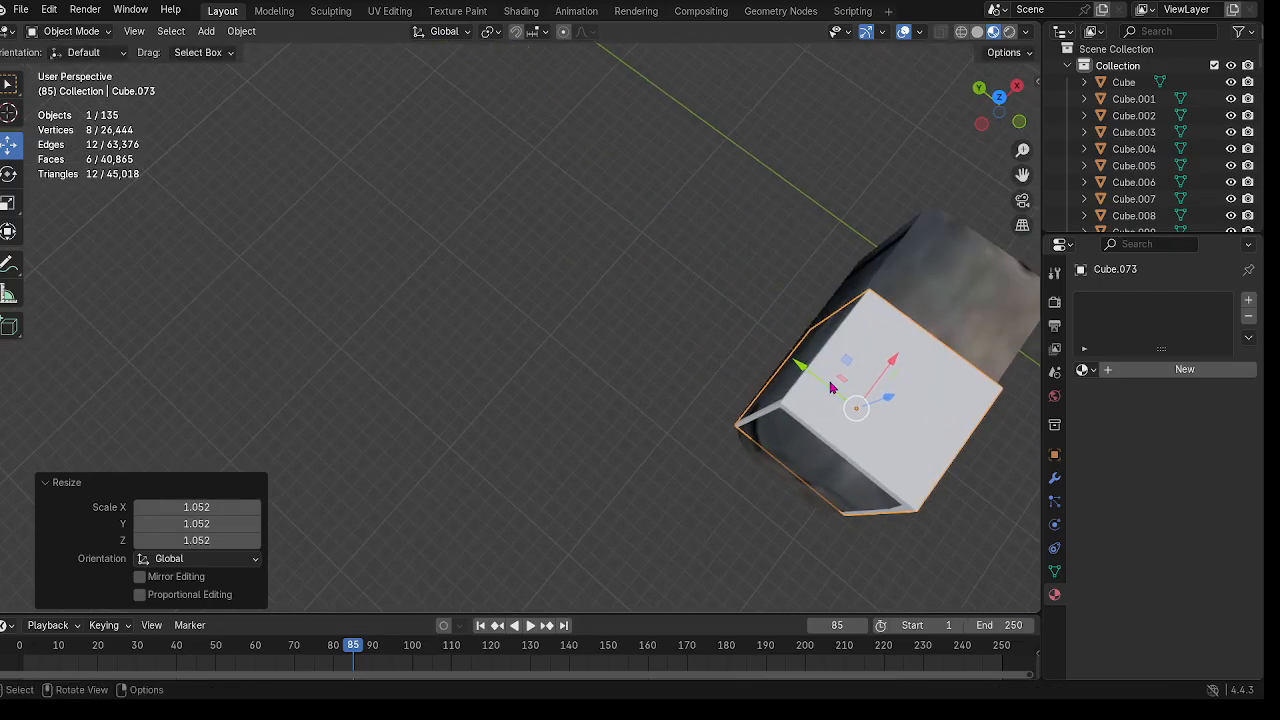
left_click_drag(802, 370, 797, 364)
middle_click_drag(797, 364, 680, 267)
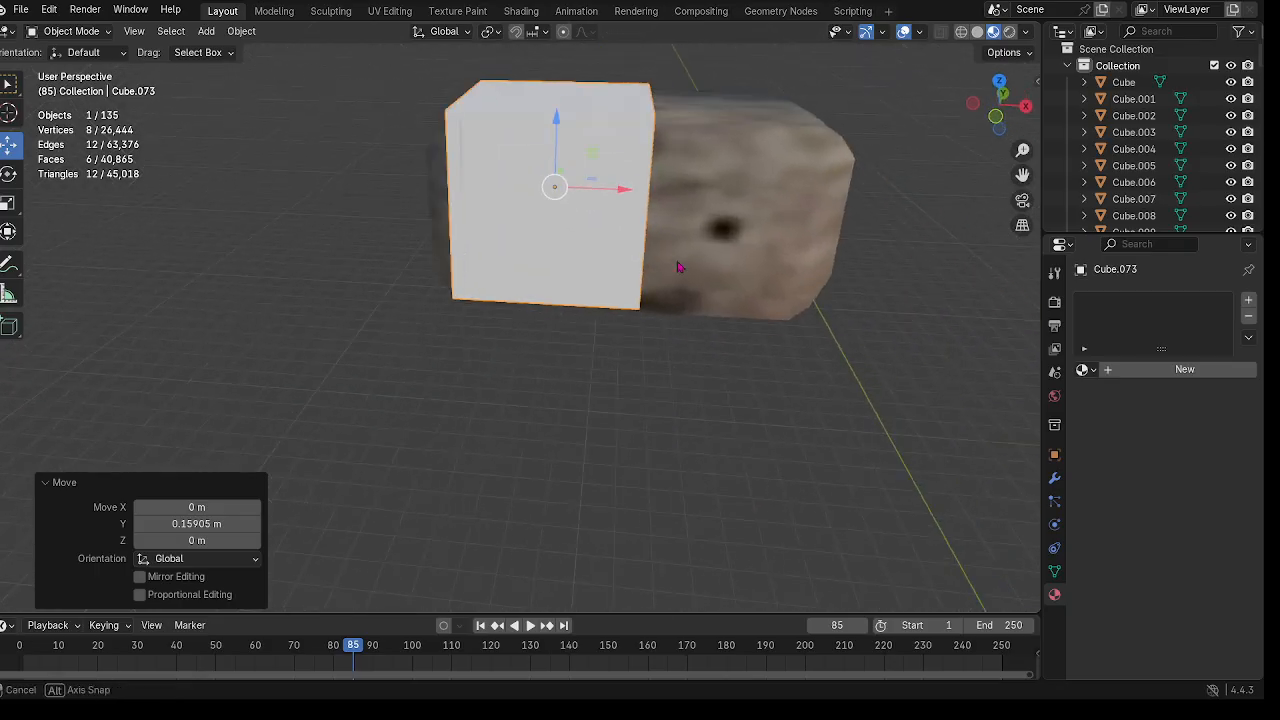
middle_click_drag(585, 183, 514, 326)
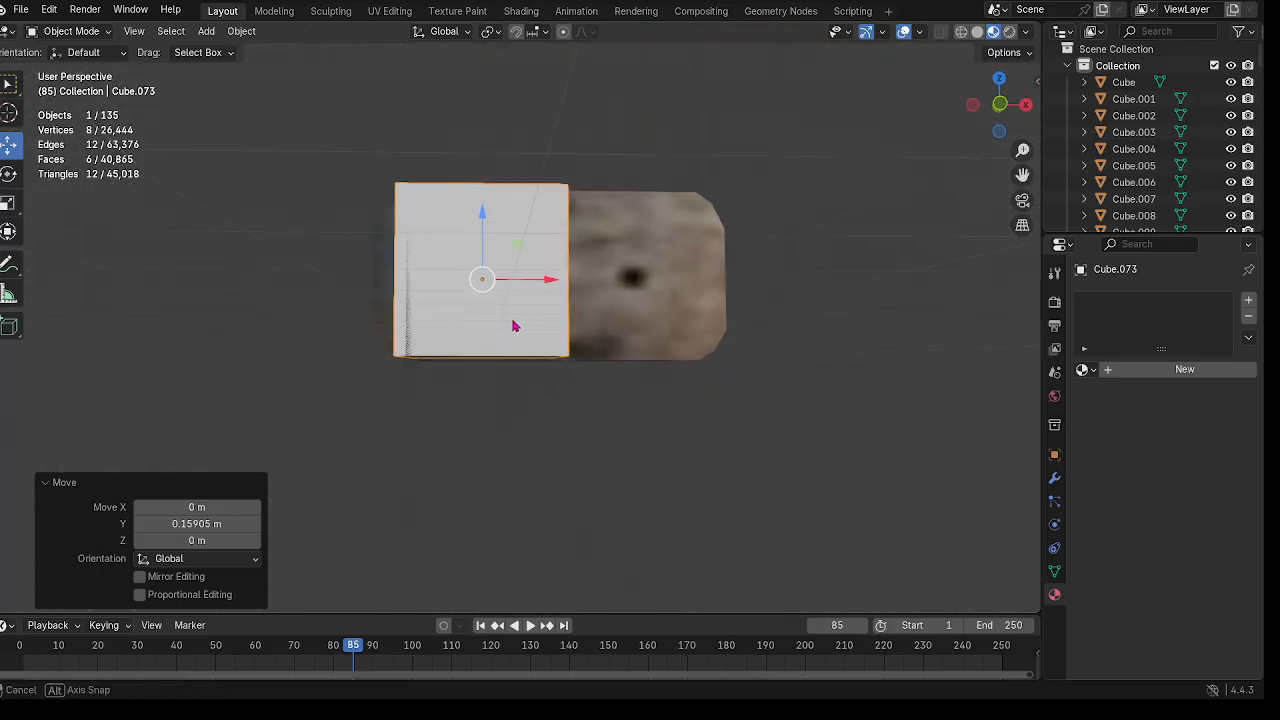
left_click_drag(482, 218, 481, 220)
middle_click_drag(481, 220, 491, 250)
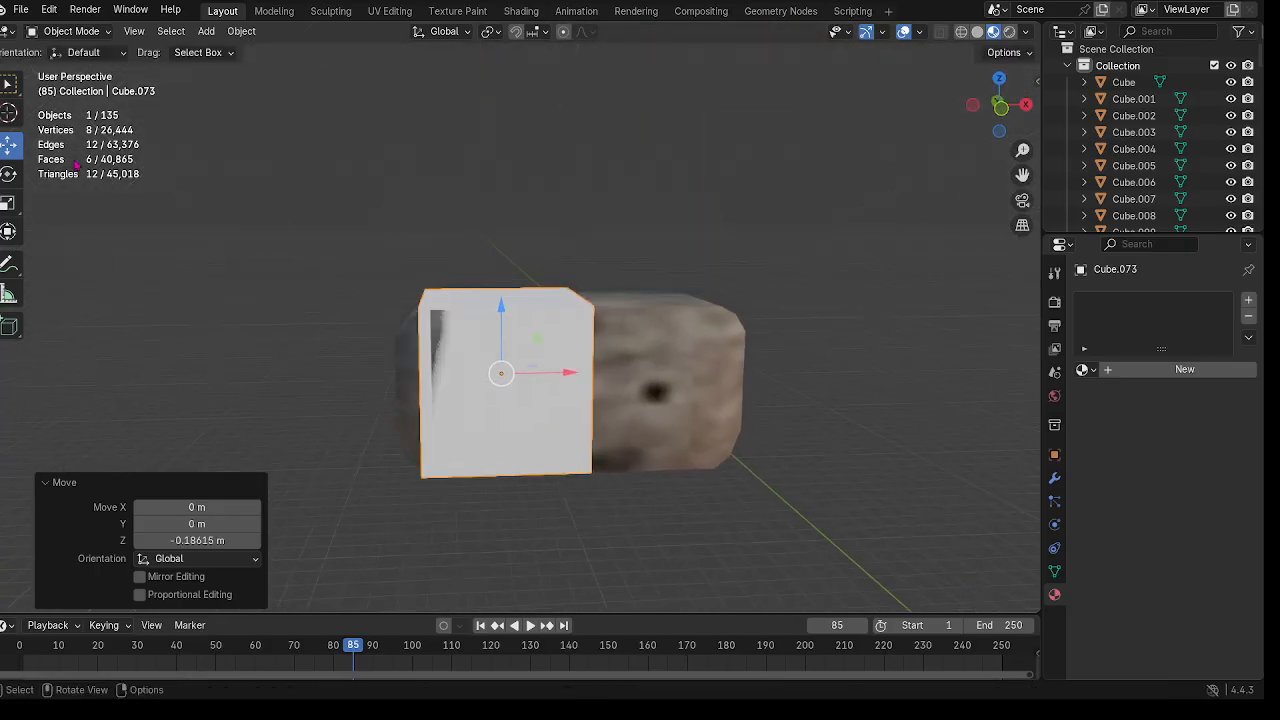
left_click(8, 203)
middle_click_drag(500, 340, 568, 326)
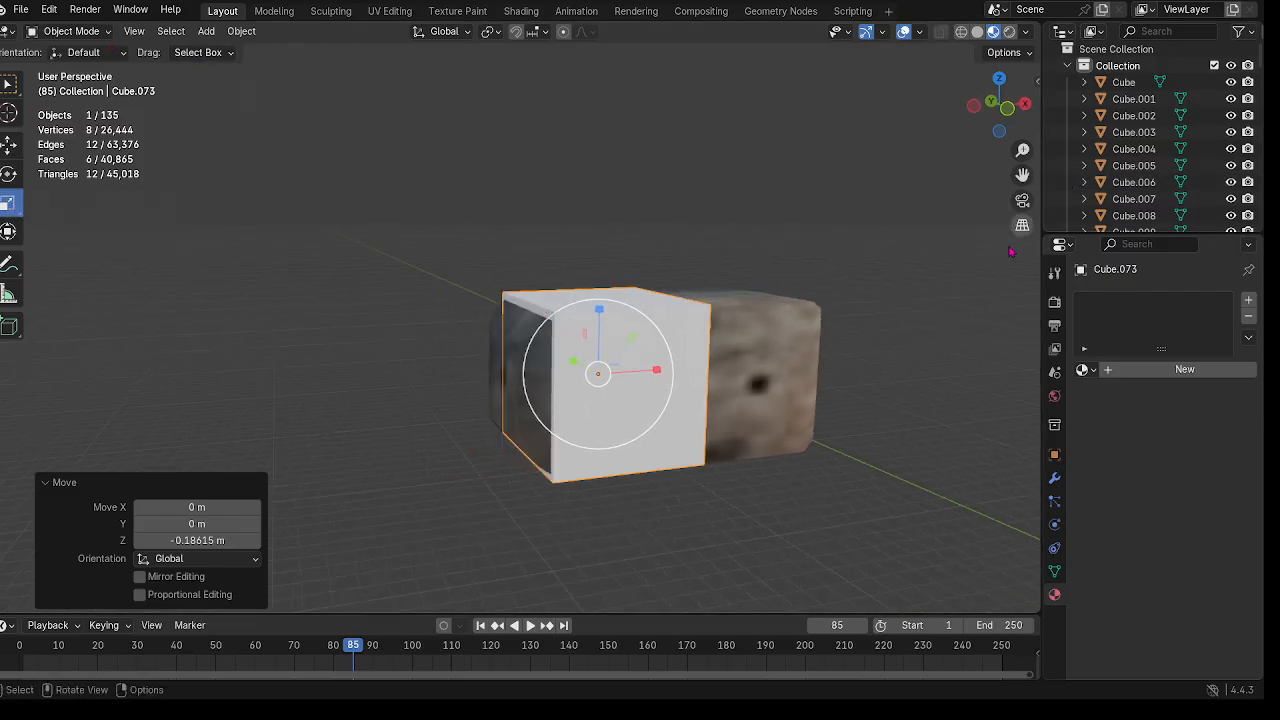
Step: Put the cube in Edit Mode and select its outer end face
left_click(68, 33)
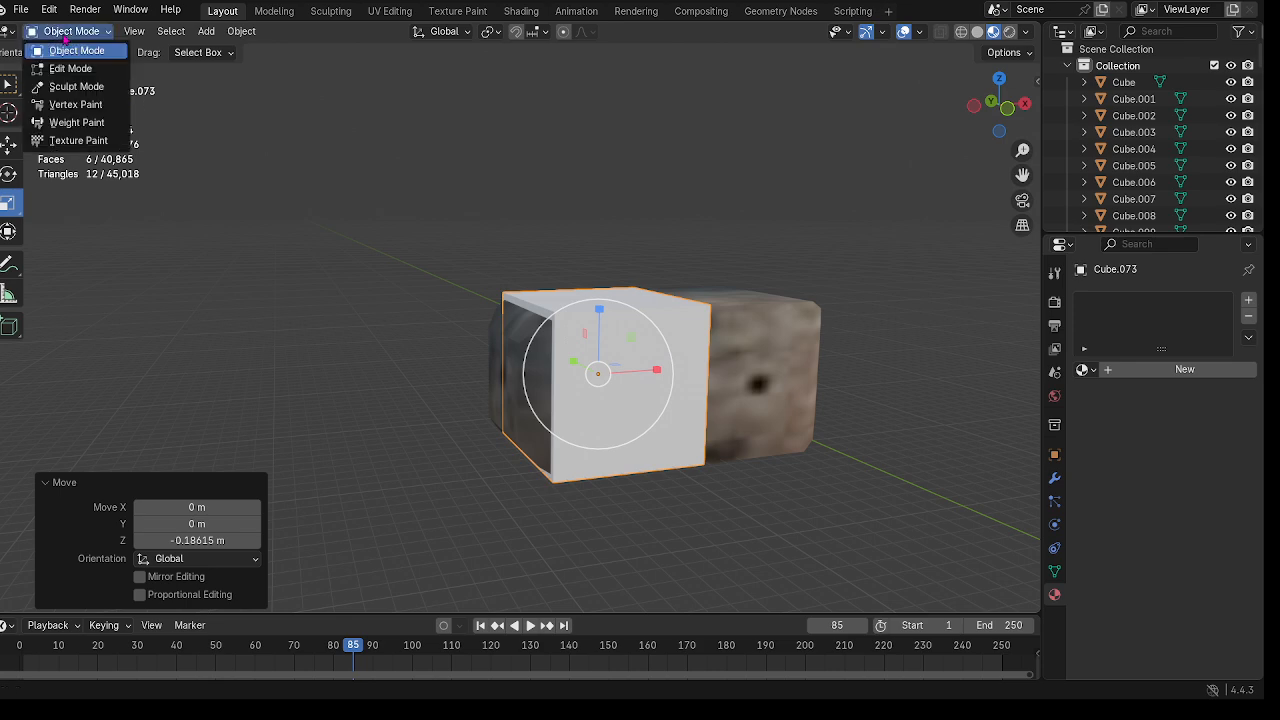
left_click(71, 67)
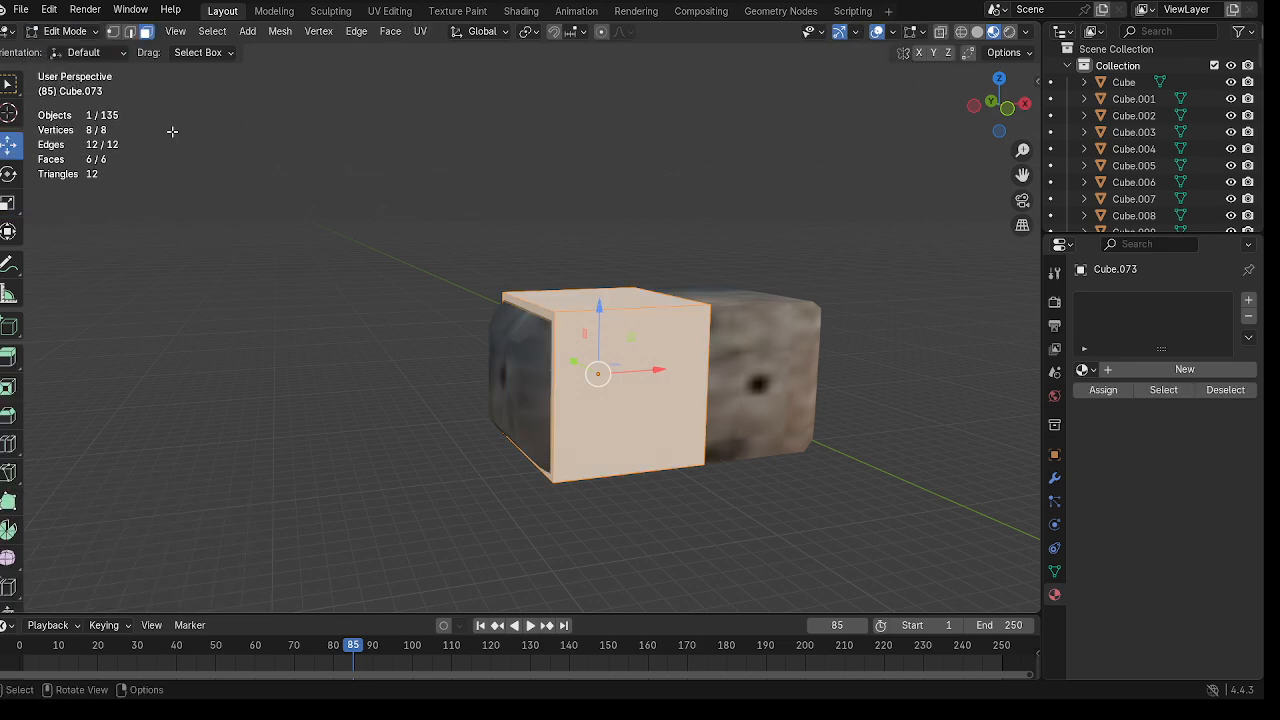
left_click(538, 312)
middle_click_drag(538, 312, 610, 430)
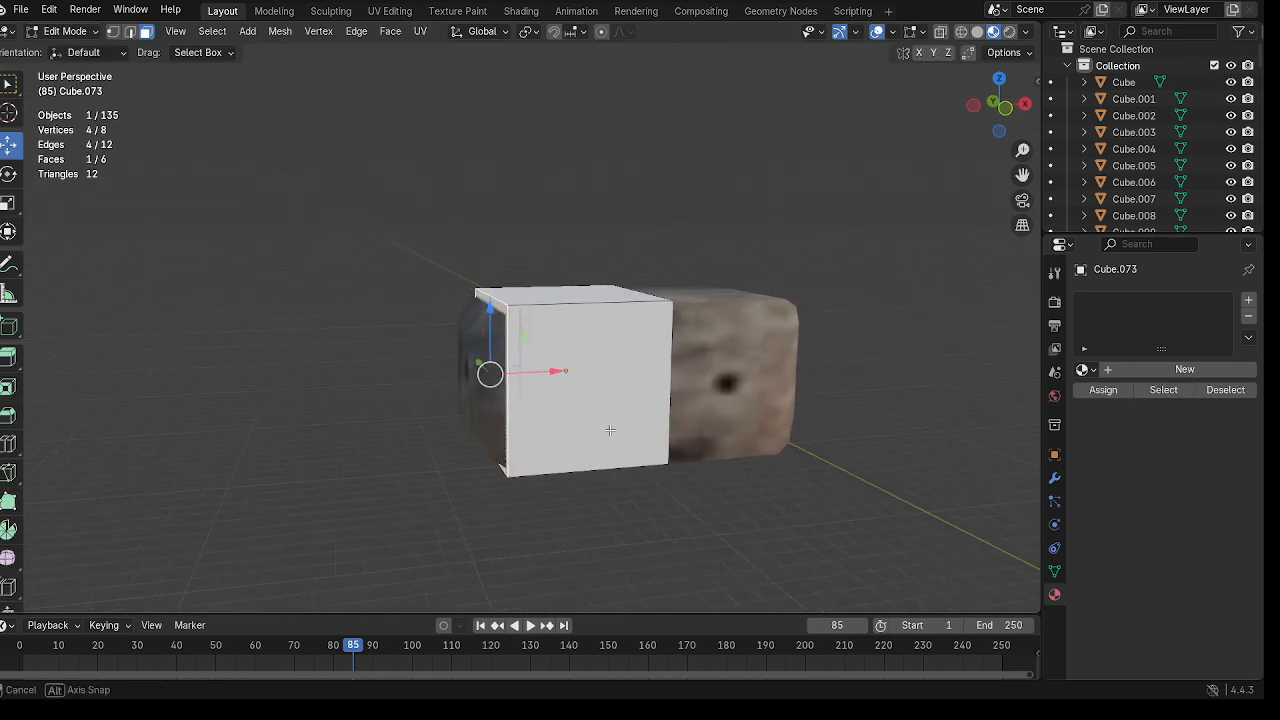
Step: Try to extrude the cube's outer end face about 1.07 m and taper it to a scale of about 0.747
key("e")
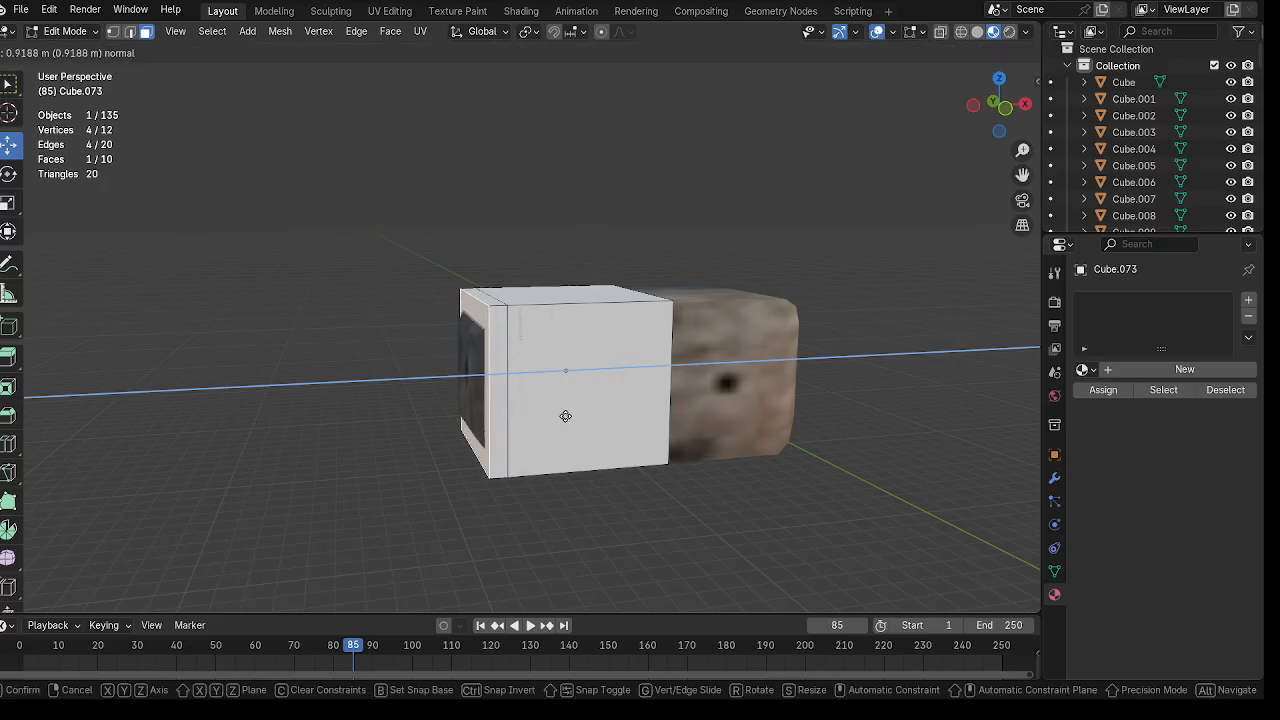
left_click(566, 419)
key("s")
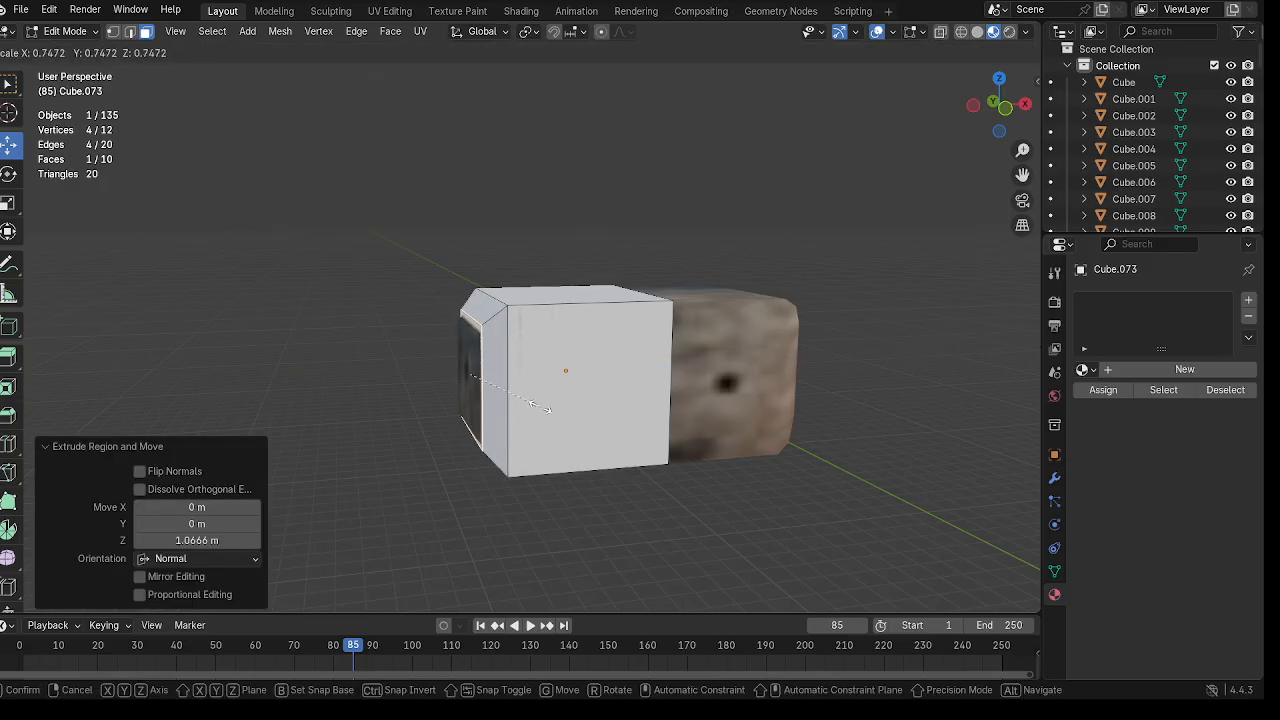
left_click(540, 407)
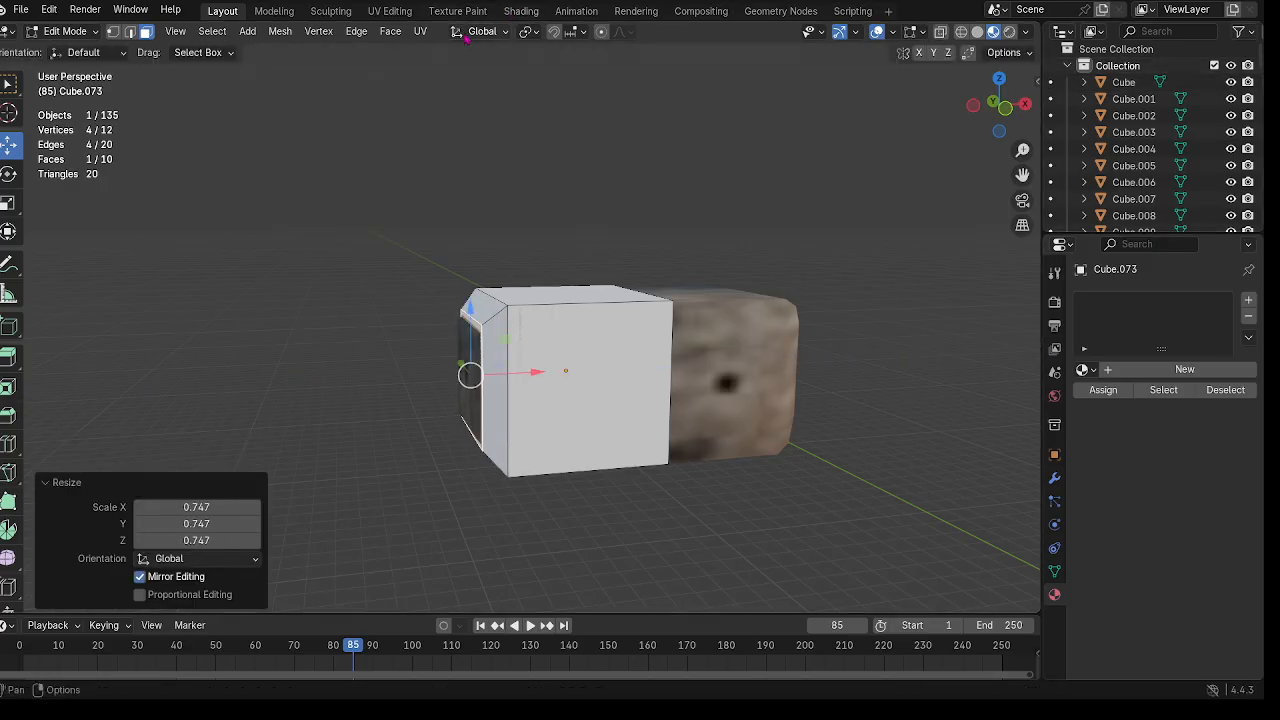
key("ctrl+z")
key("ctrl+z")
left_click(1010, 56)
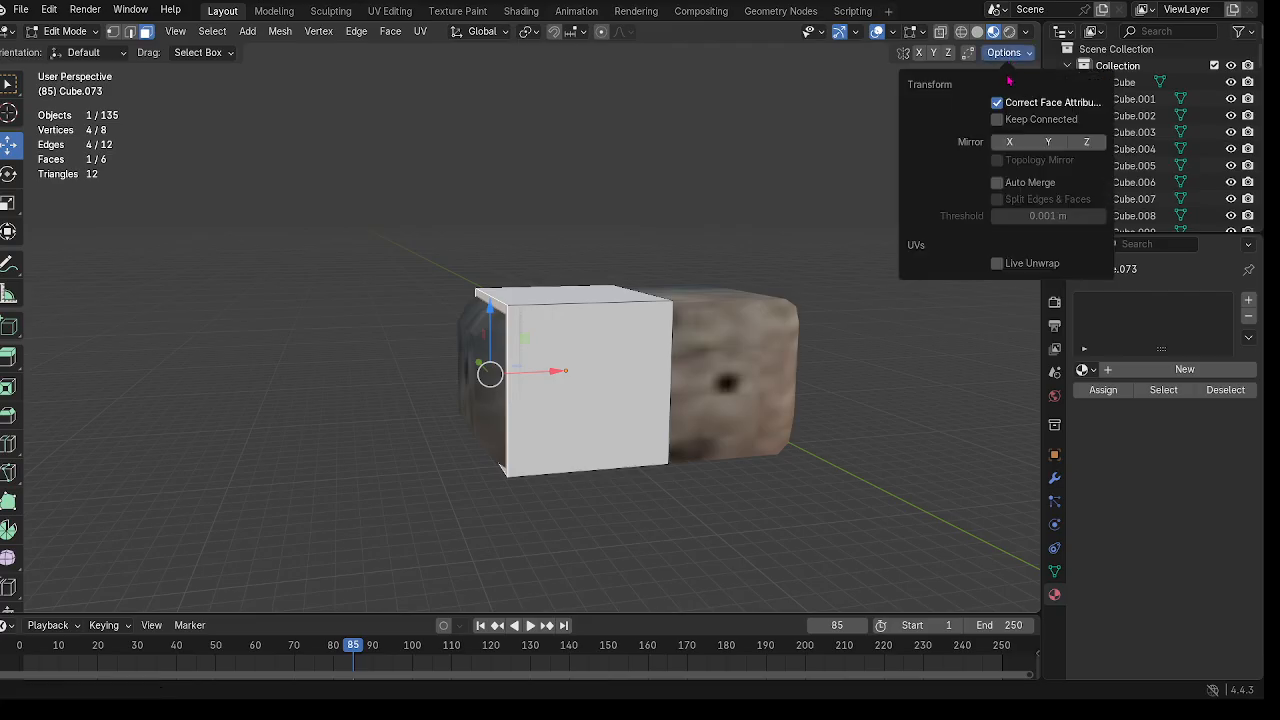
left_click(1010, 54)
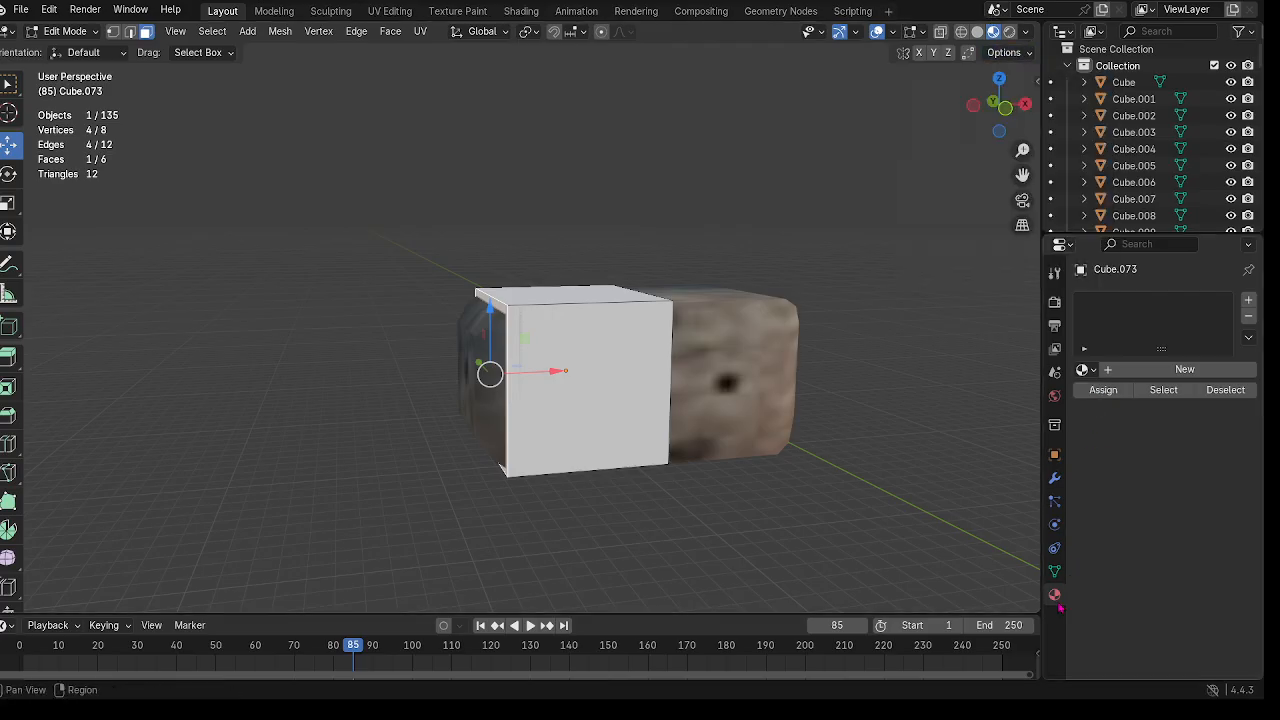
Step: Assign the existing material named Material, with the Wall.png texture, to the cube and select all its faces
left_click(1087, 370)
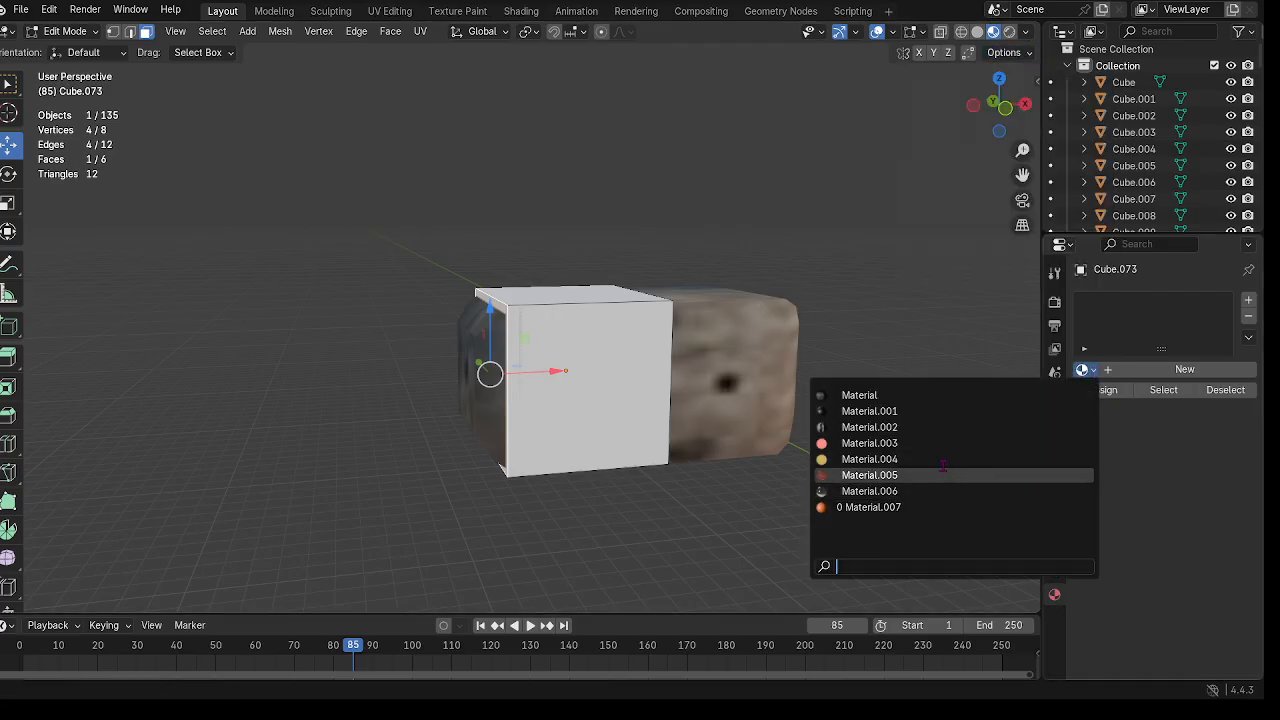
left_click(895, 396)
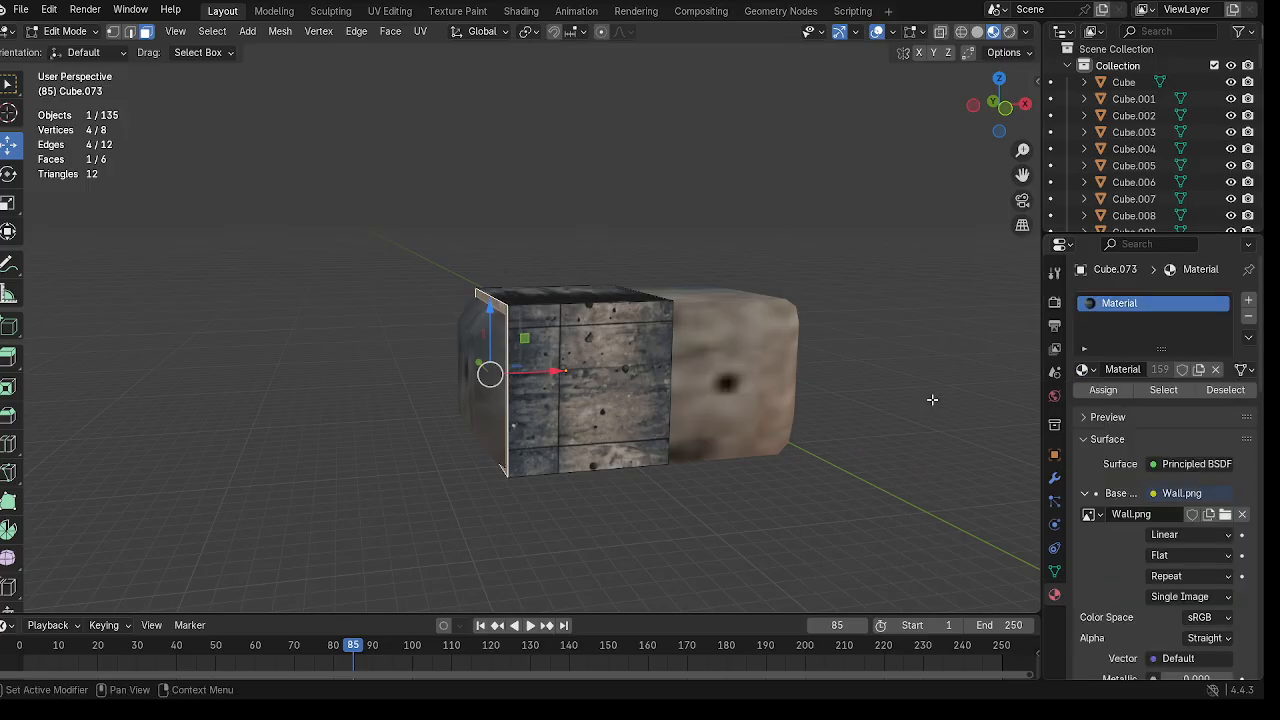
left_click(81, 33)
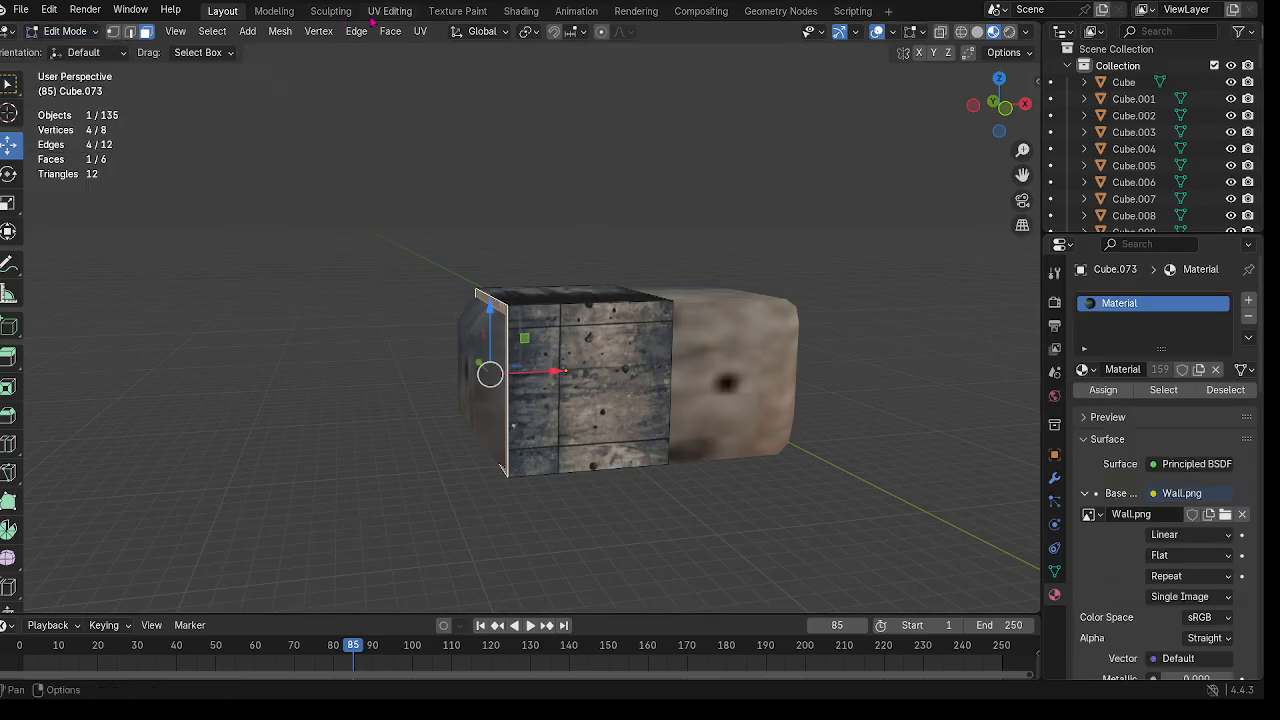
key("a")
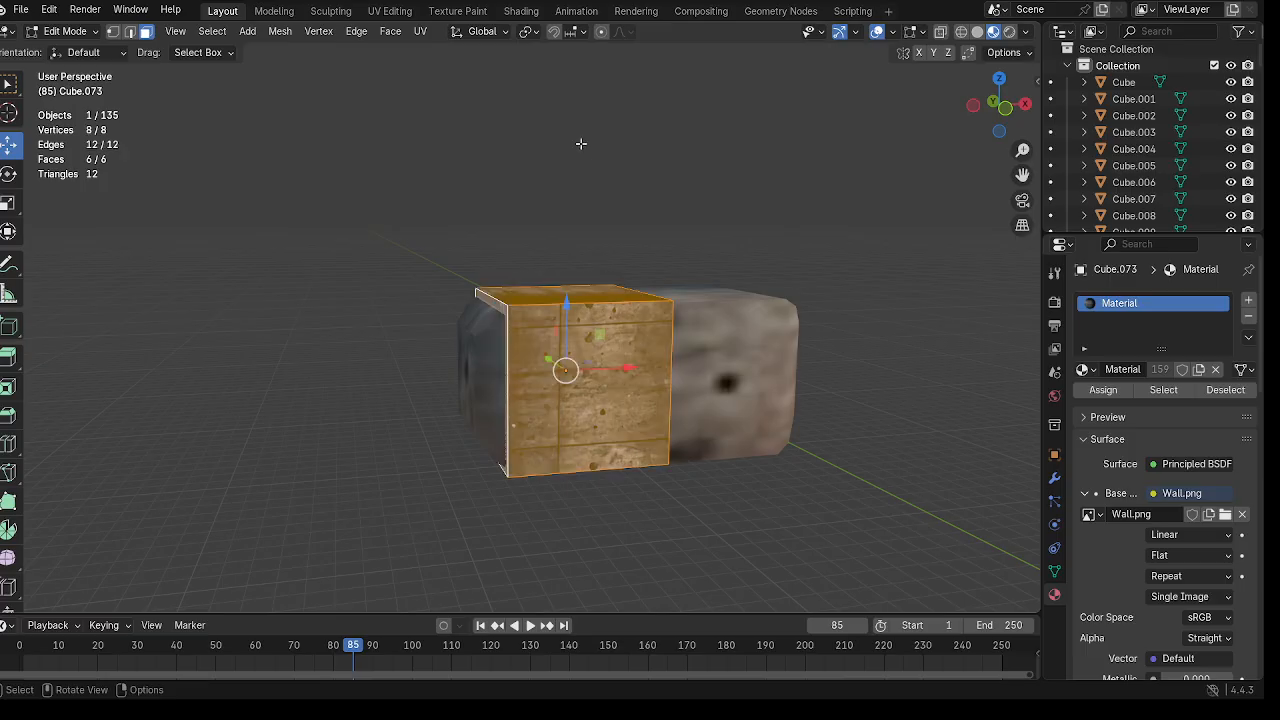
Step: Shrink the cube's whole UV layout in the UV Editing workspace
left_click(455, 12)
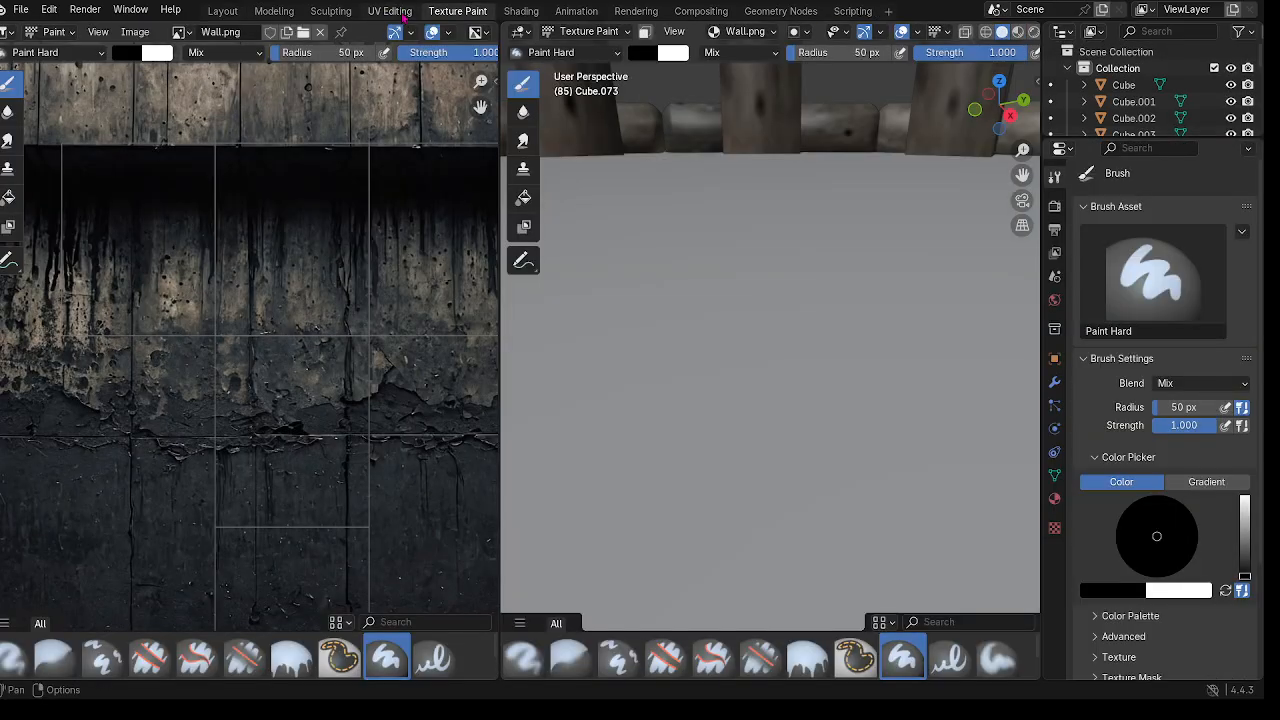
left_click(390, 11)
scroll(296, 454, "down", 2)
key("s")
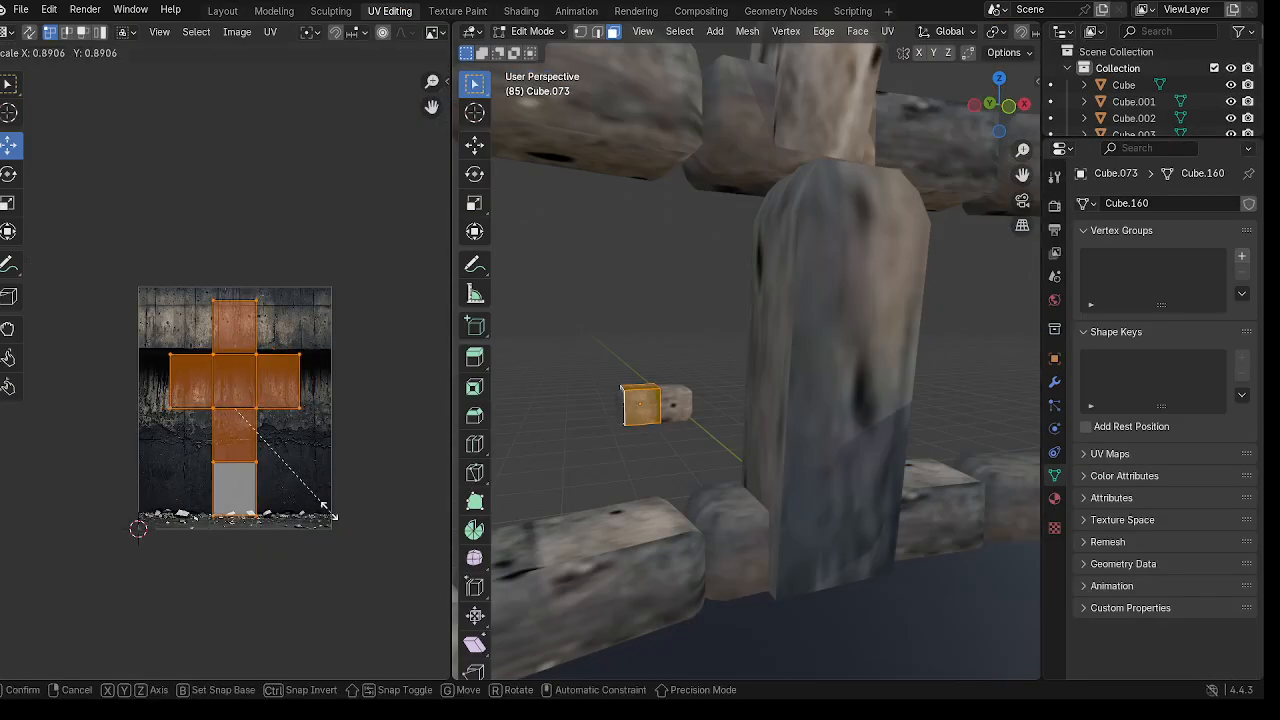
left_click(268, 449)
Step: Move the UV layout up onto the light upper band of Wall.png and shrink it to fit within that band
scroll(277, 448, "up", 3)
key("g")
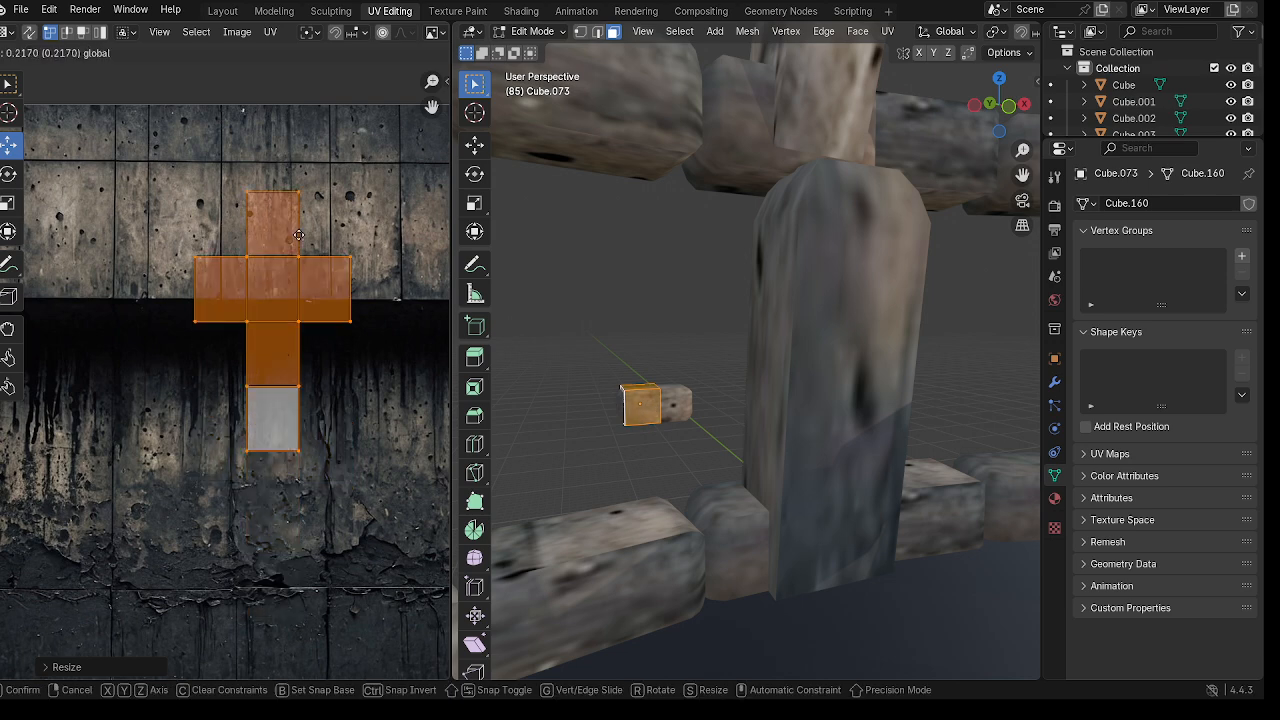
left_click(285, 180)
key("s")
left_click(290, 265)
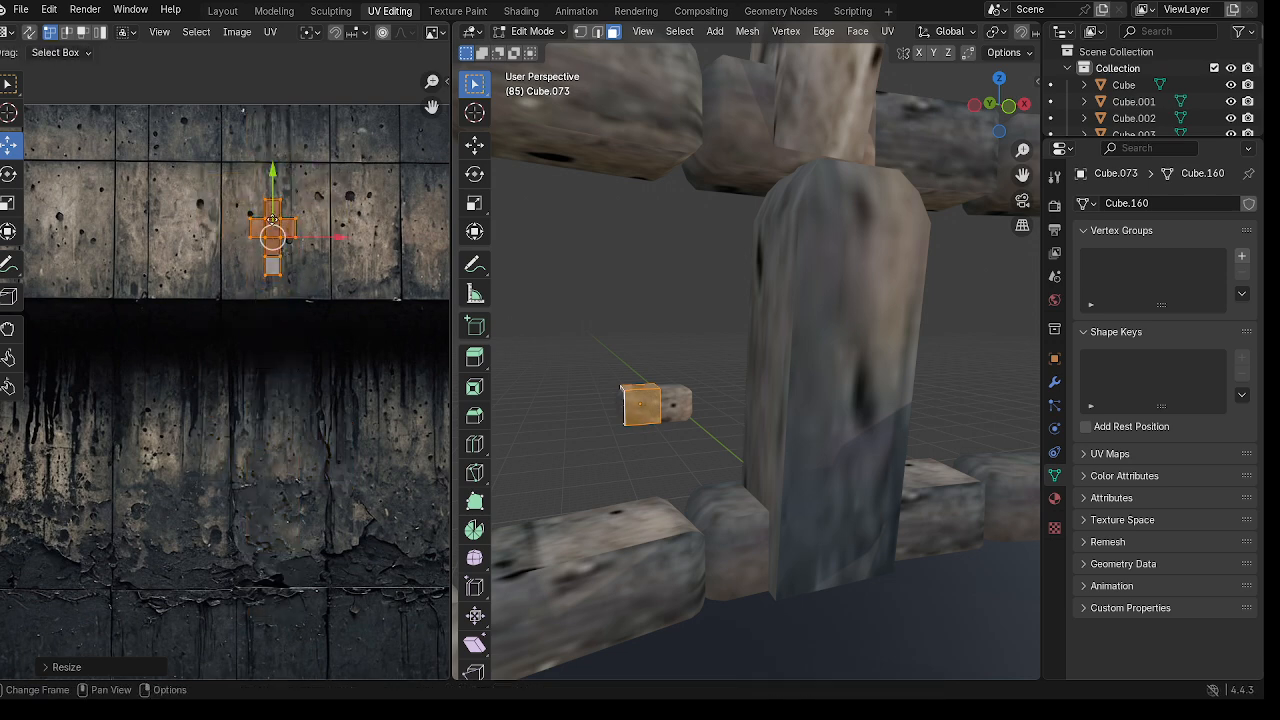
left_click_drag(274, 185, 279, 153)
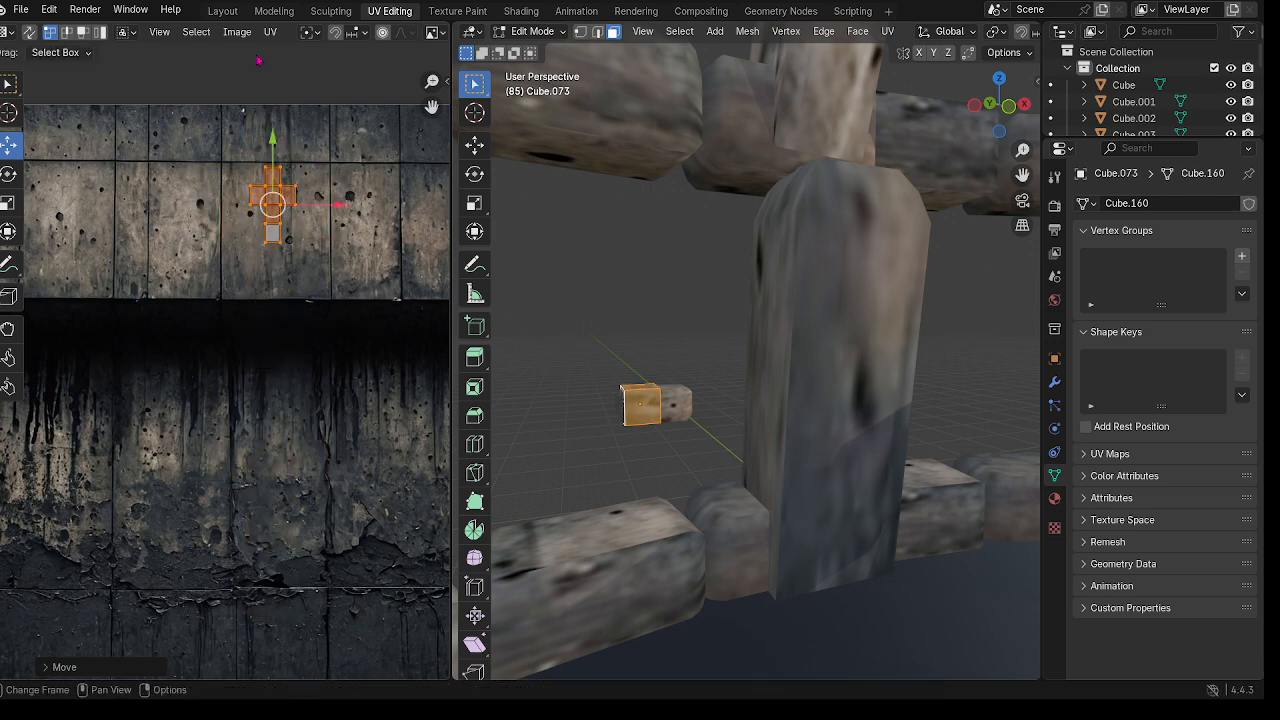
Step: Back in the Layout workspace, move the cube's upper inner edge in the negative X direction to slope the inner side
left_click(223, 11)
mouse_move(590, 348)
middle_mouse_down()
mouse_move(602, 370)
mouse_move(584, 348)
middle_mouse_up()
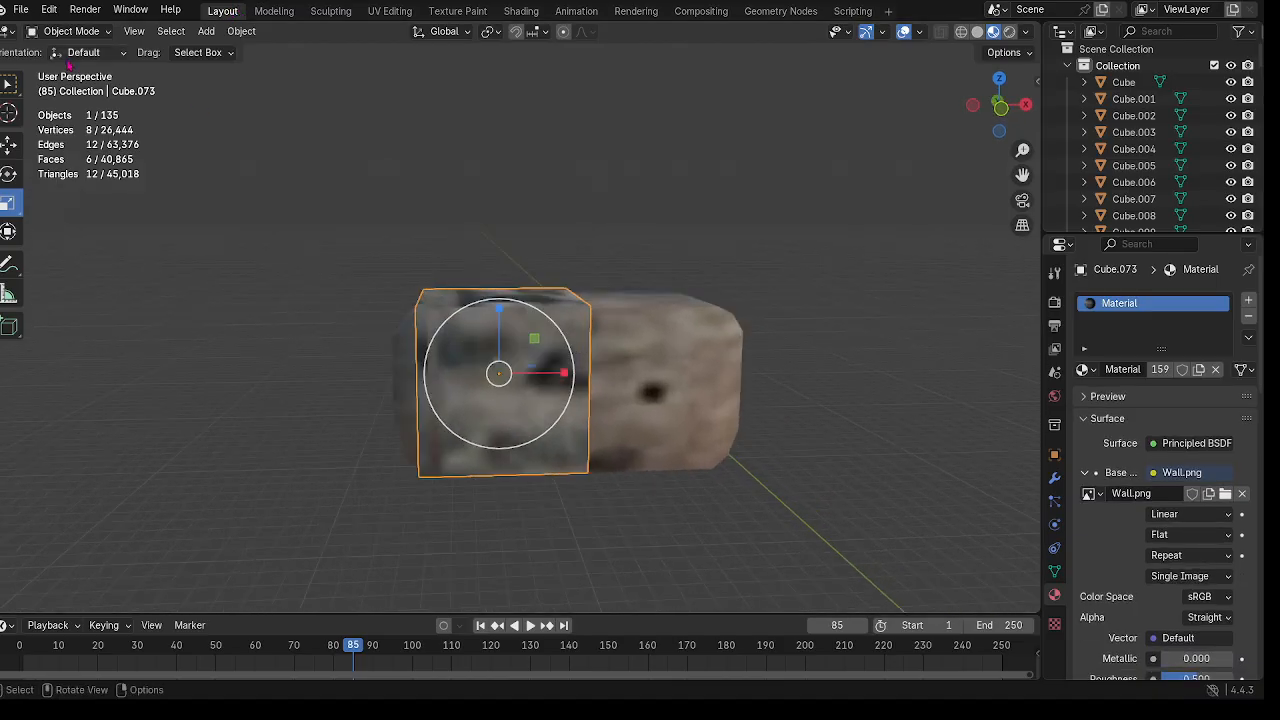
left_click(77, 31)
left_click(75, 69)
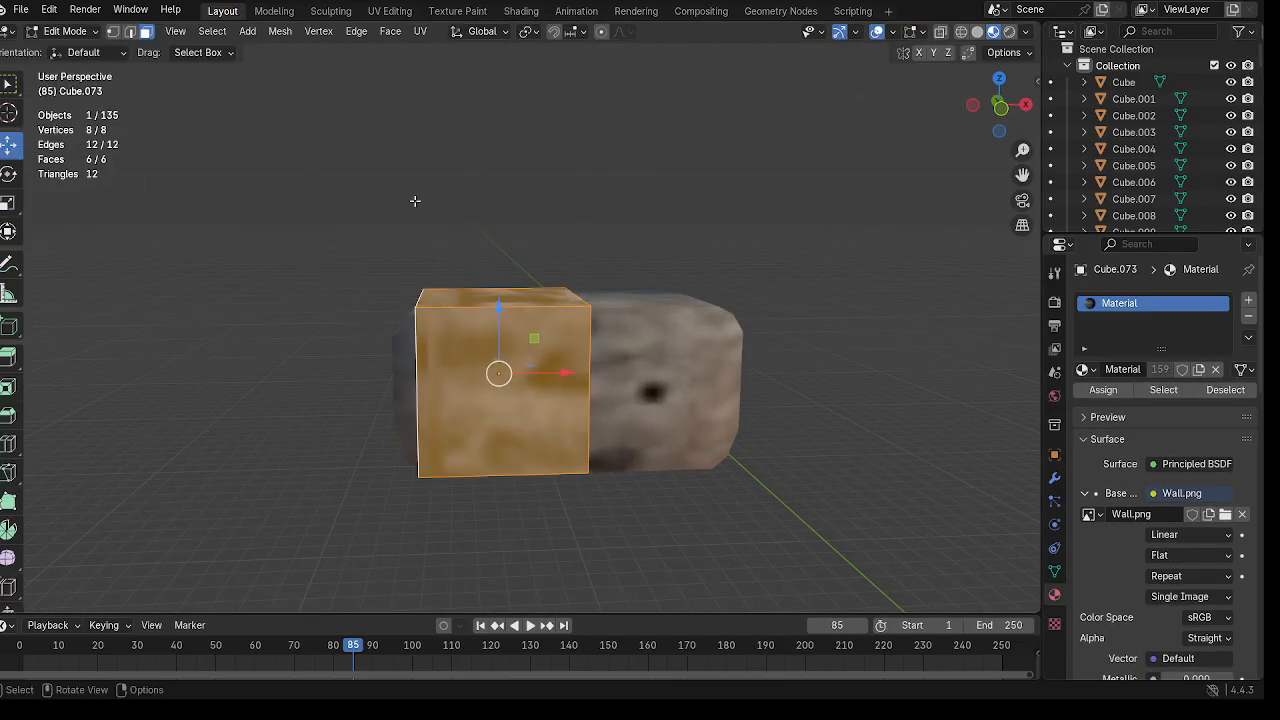
middle_click_drag(417, 200, 426, 243)
left_click(129, 31)
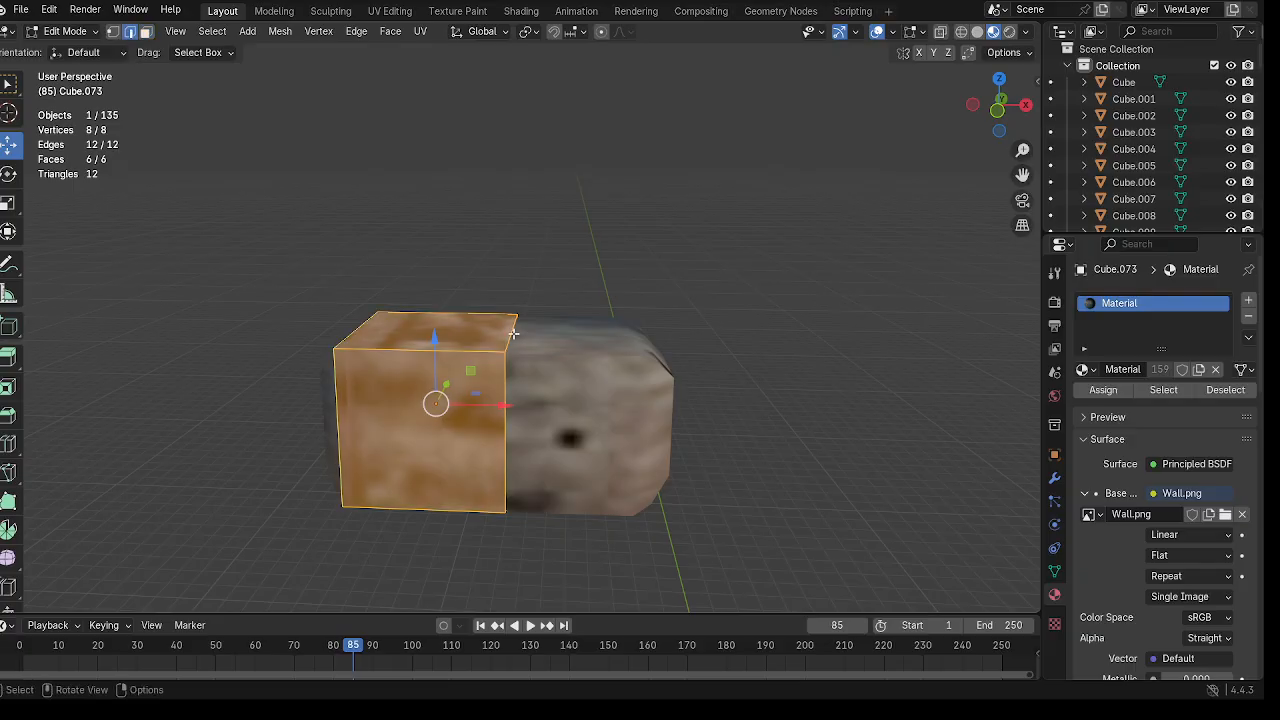
left_click(511, 333)
key("g")
key("x")
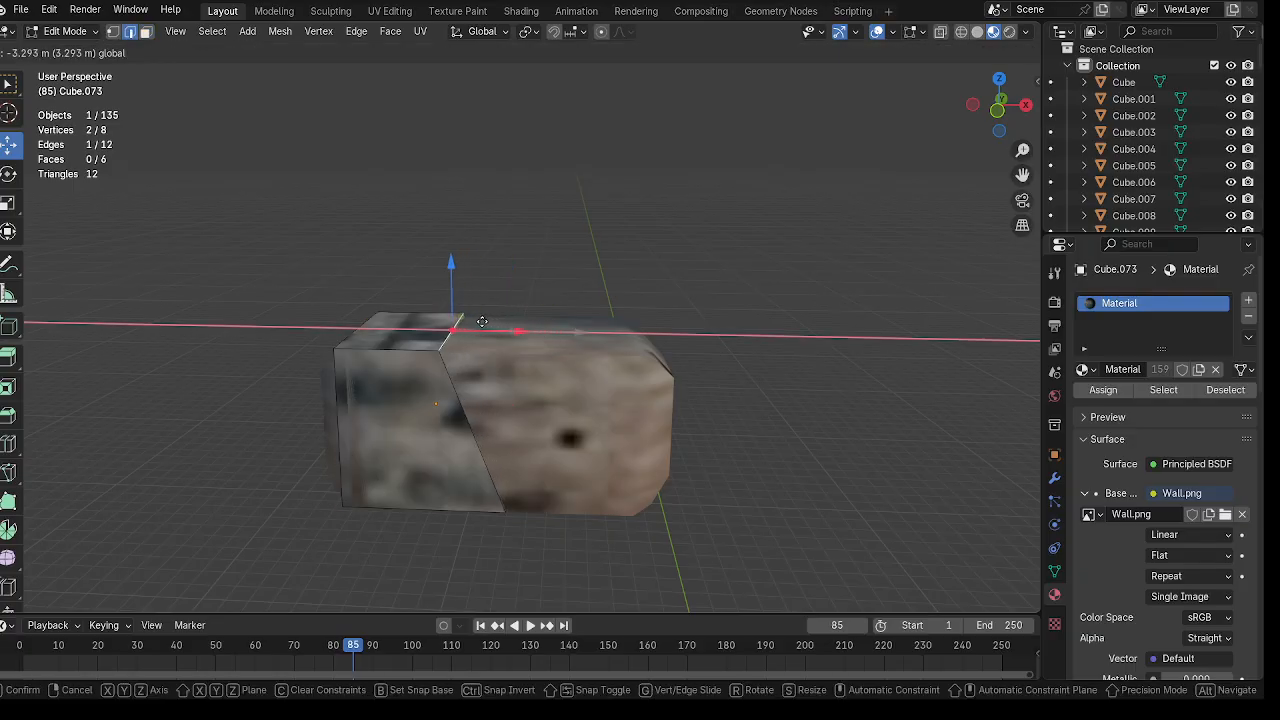
left_click(494, 323)
Step: Extrude the cube's outer end face about 1.215 m and scale it to about 0.623 to bevel that end
middle_click_drag(494, 323, 534, 365)
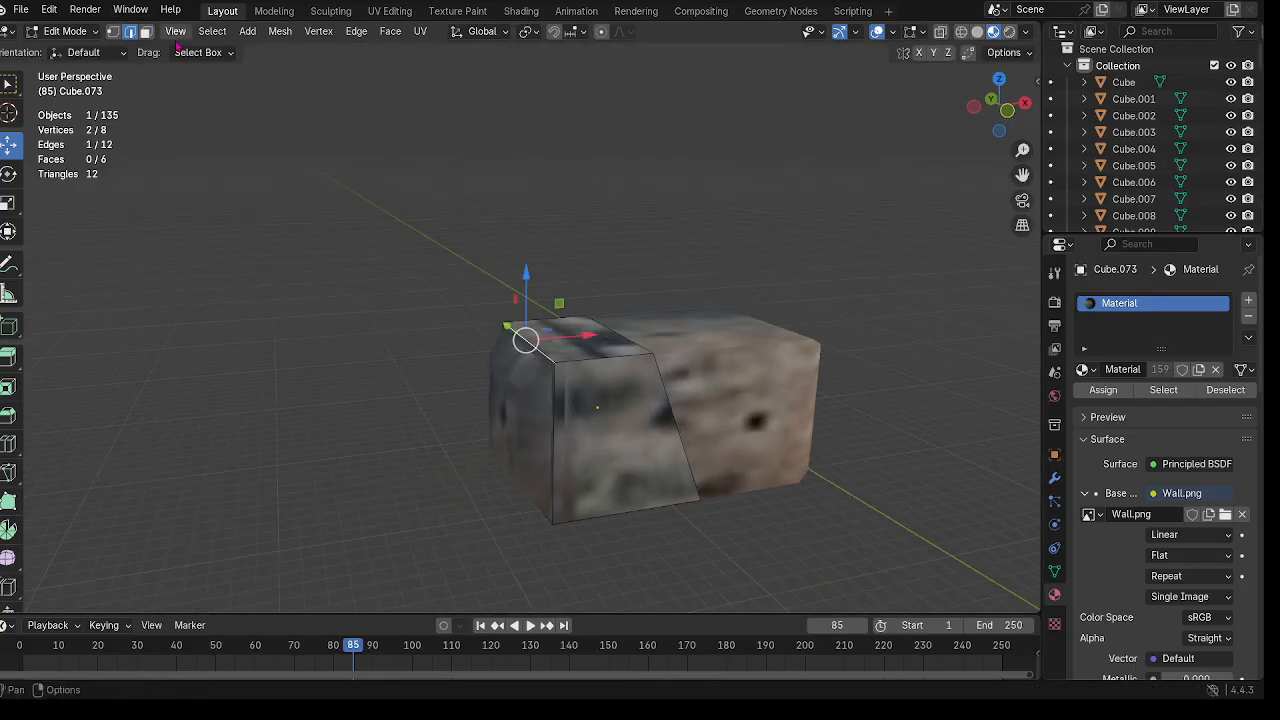
left_click(523, 405)
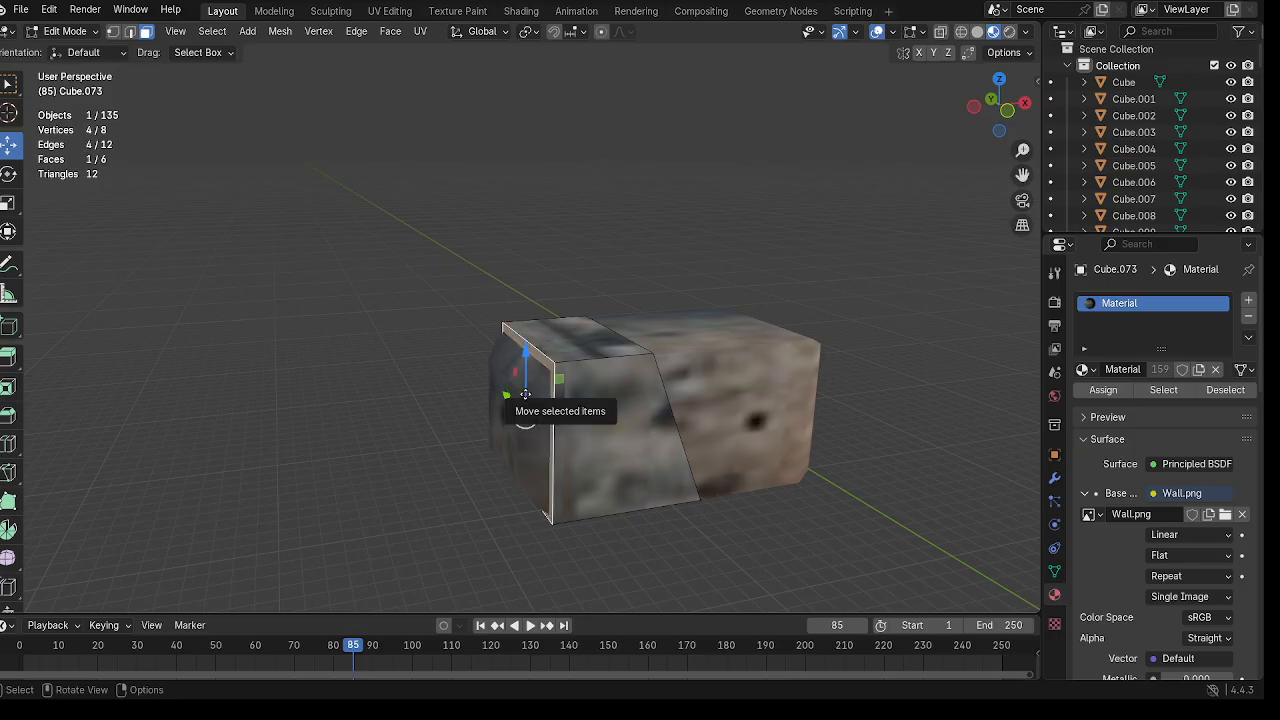
key("e")
left_click(505, 402)
key("s")
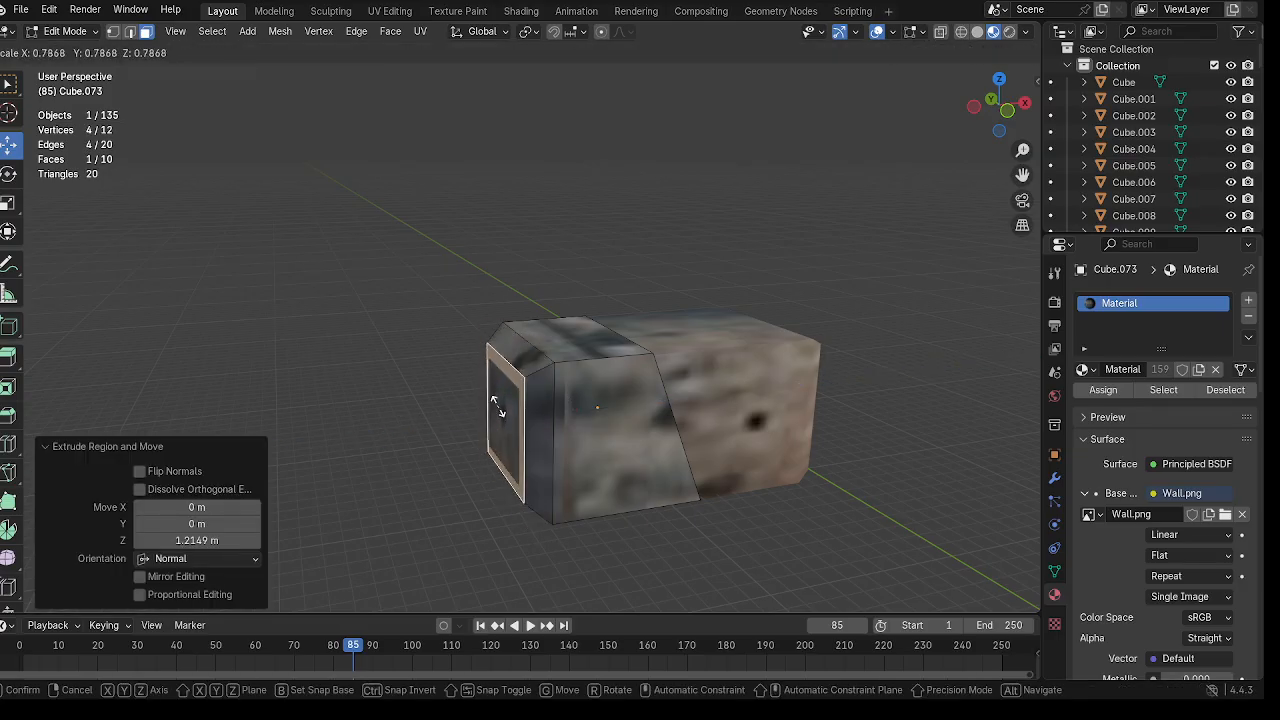
left_click(500, 414)
Step: Extrude the tapered end face another 0.303 m or so, scale it to about 0.639, and return to Object Mode
key("e")
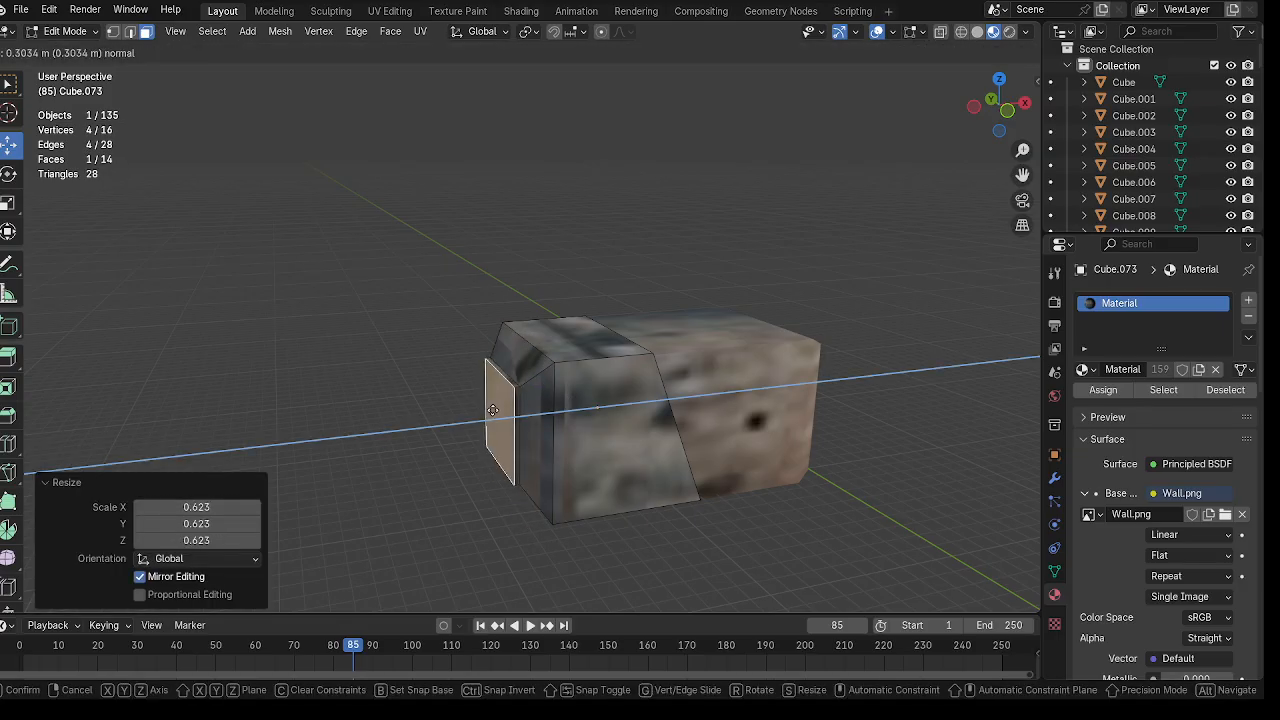
left_click(495, 421)
key("s")
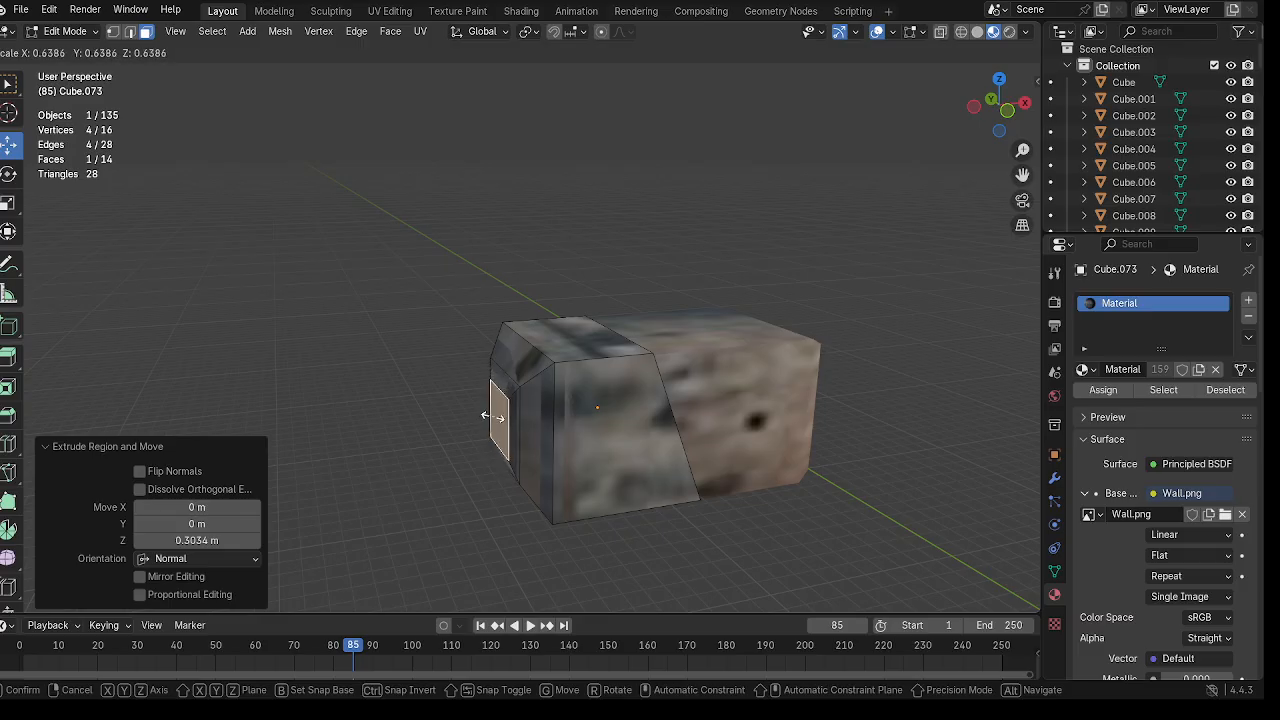
left_click(492, 419)
middle_click_drag(497, 417, 470, 397)
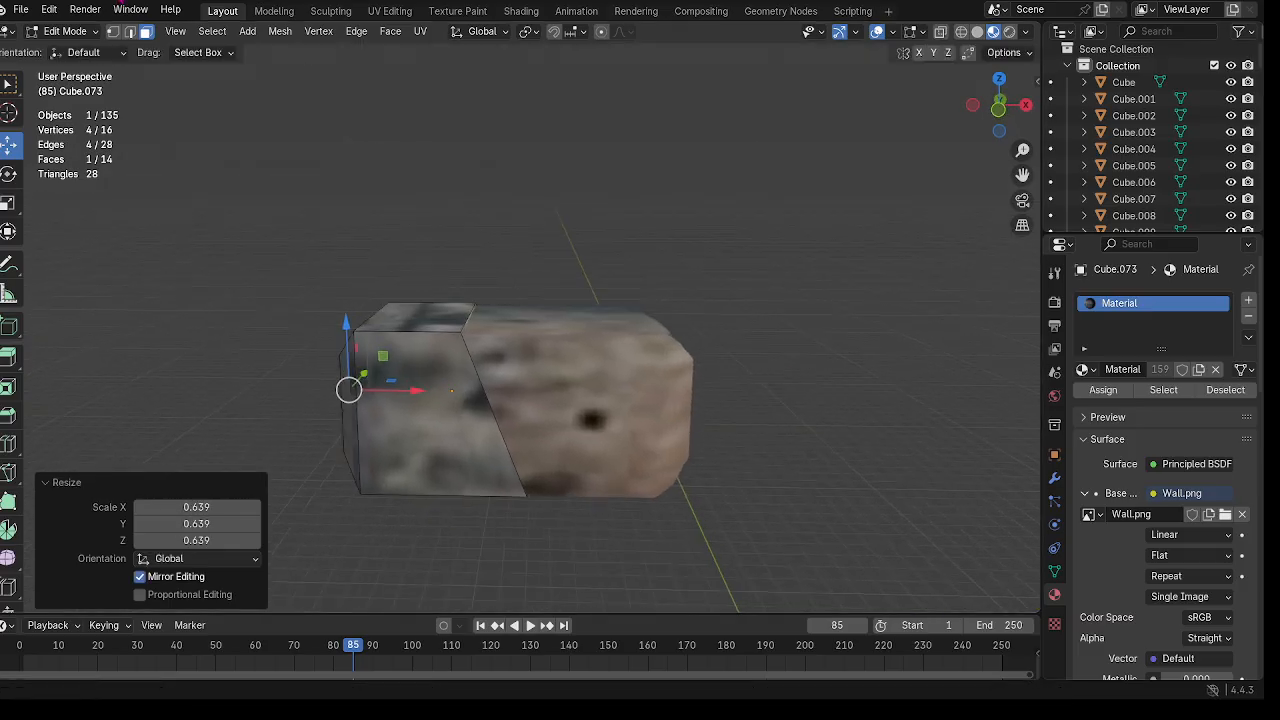
left_click(72, 31)
left_click(88, 50)
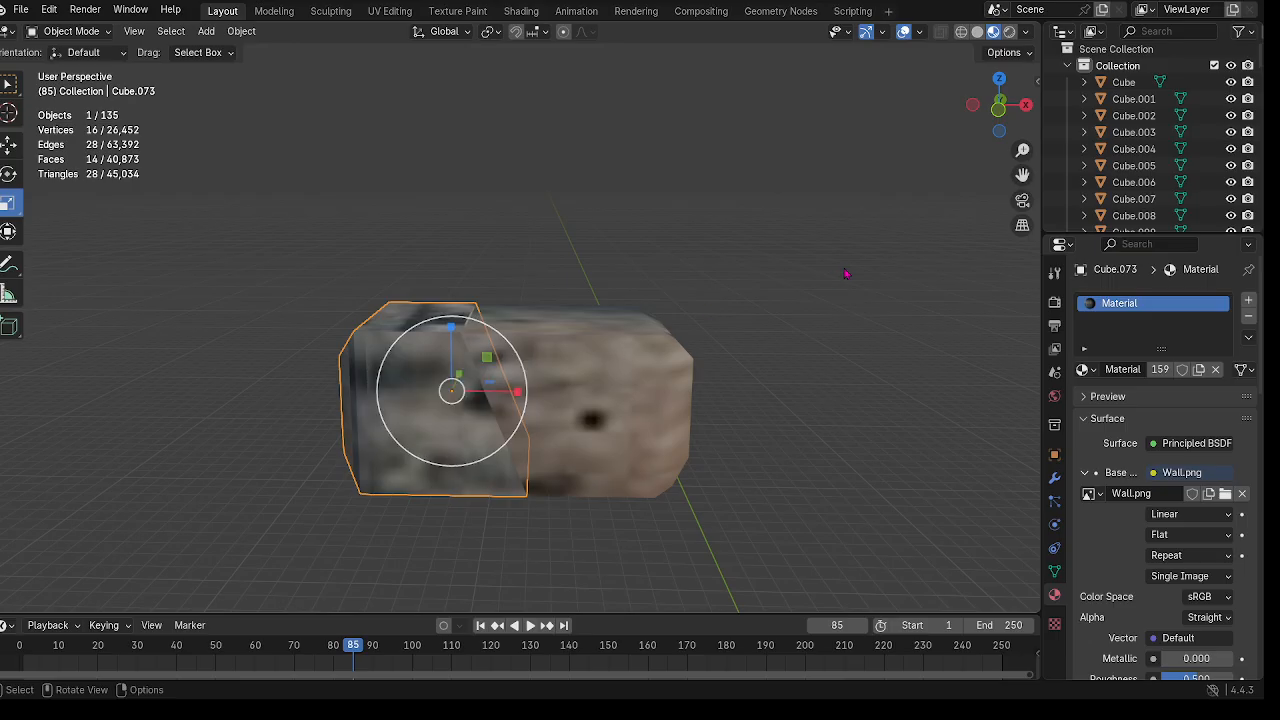
Step: Duplicate the bevelled stone piece and move the copy about 13.6 m along X to the block's opposite end
key("shift+d")
right_click(452, 397)
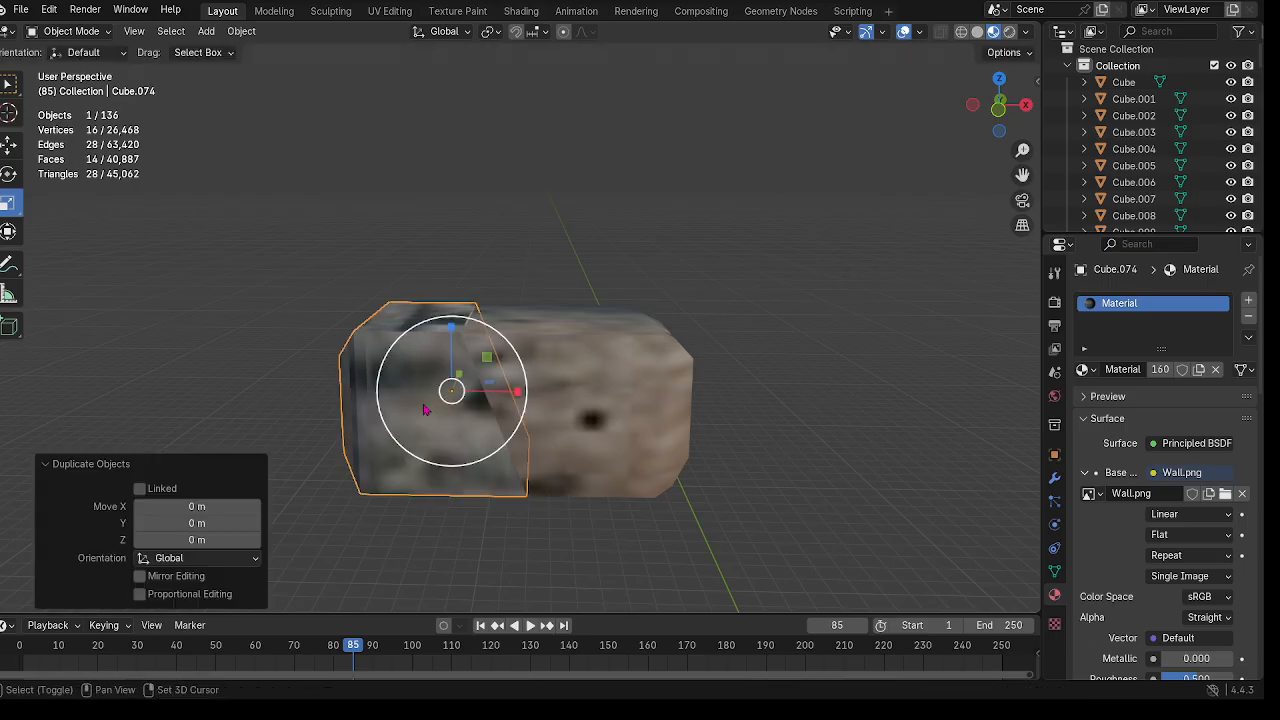
left_click(8, 145)
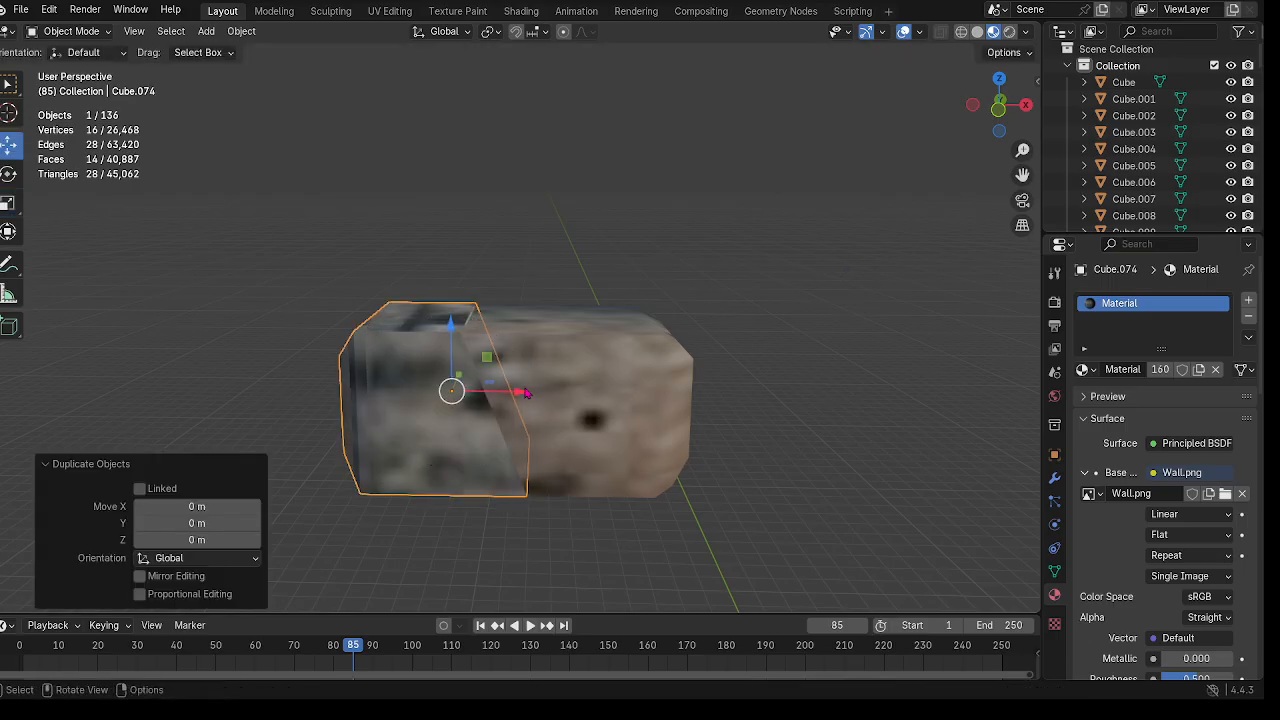
left_click_drag(524, 392, 709, 393)
Step: Rotate the copied piece -180° about Y and move it about -6.15 m along X over the block's bevelled end
left_click(8, 174)
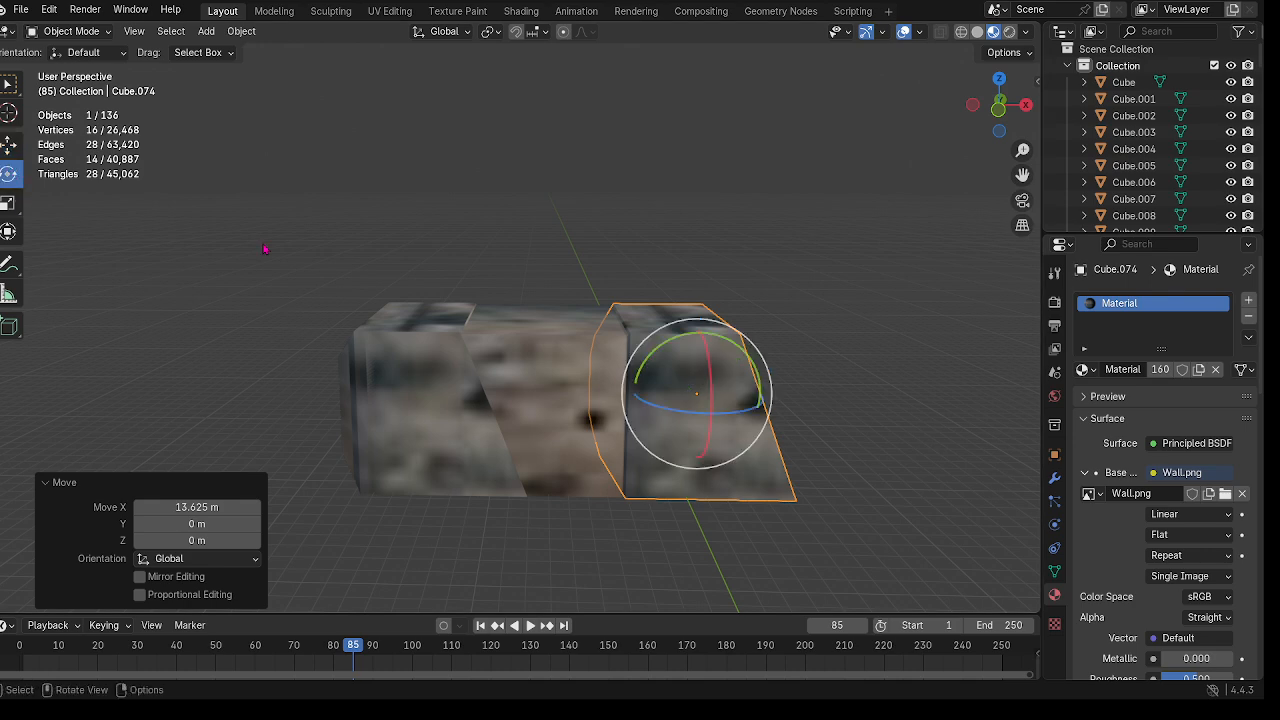
left_click_drag(655, 350, 764, 481)
left_click(157, 521)
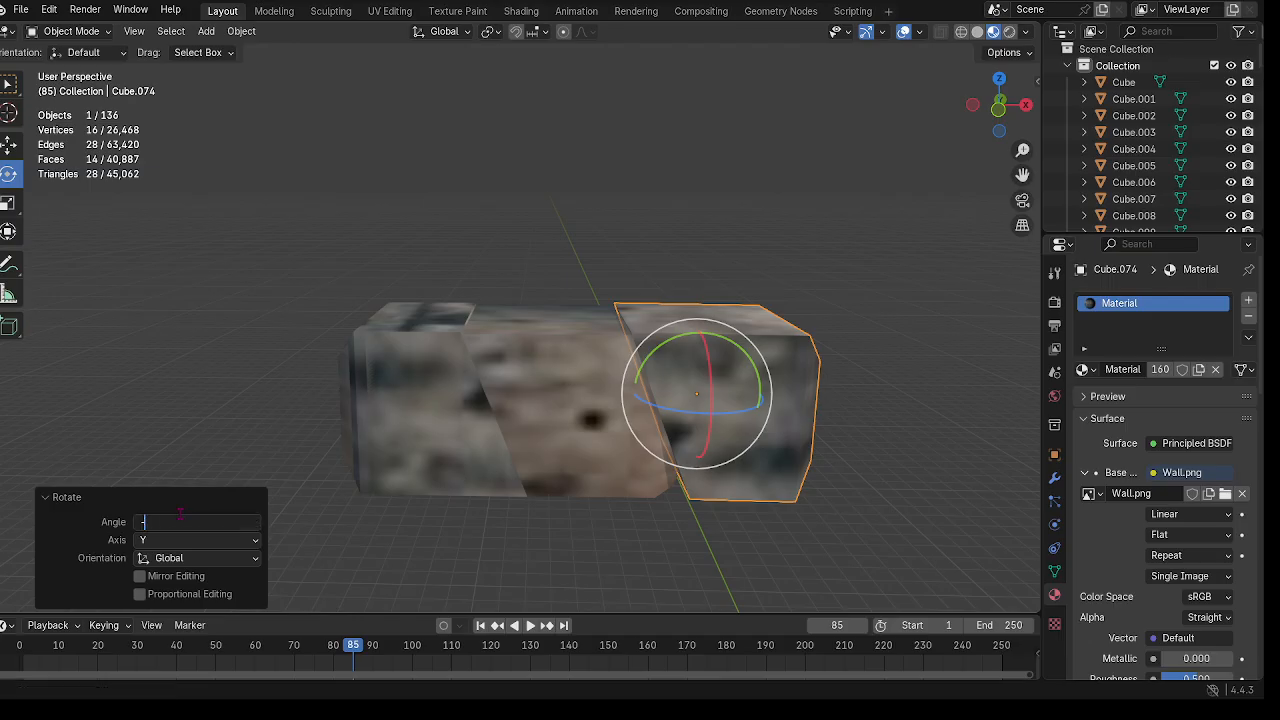
type("-180")
key("Return")
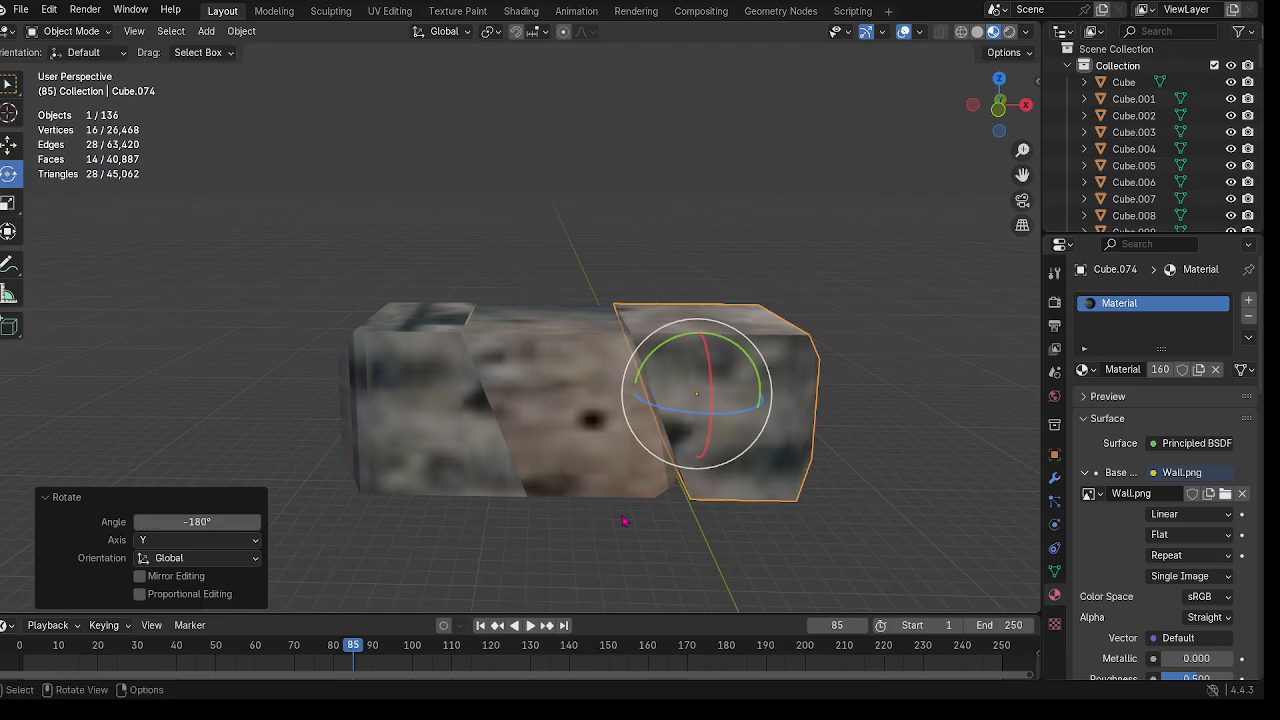
left_click(9, 146)
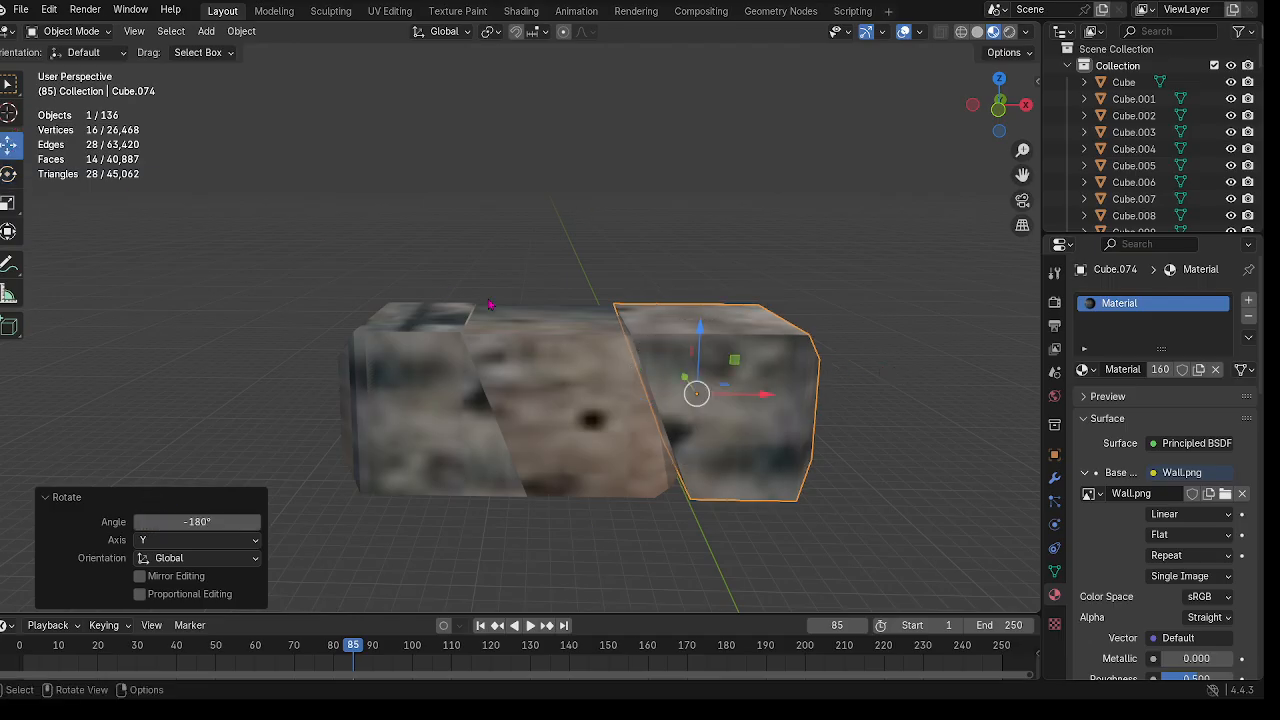
left_click_drag(765, 396, 637, 402)
Step: In Edit Mode, move the copied piece's upper inner edge in the positive X direction to shorten its top
left_click(92, 32)
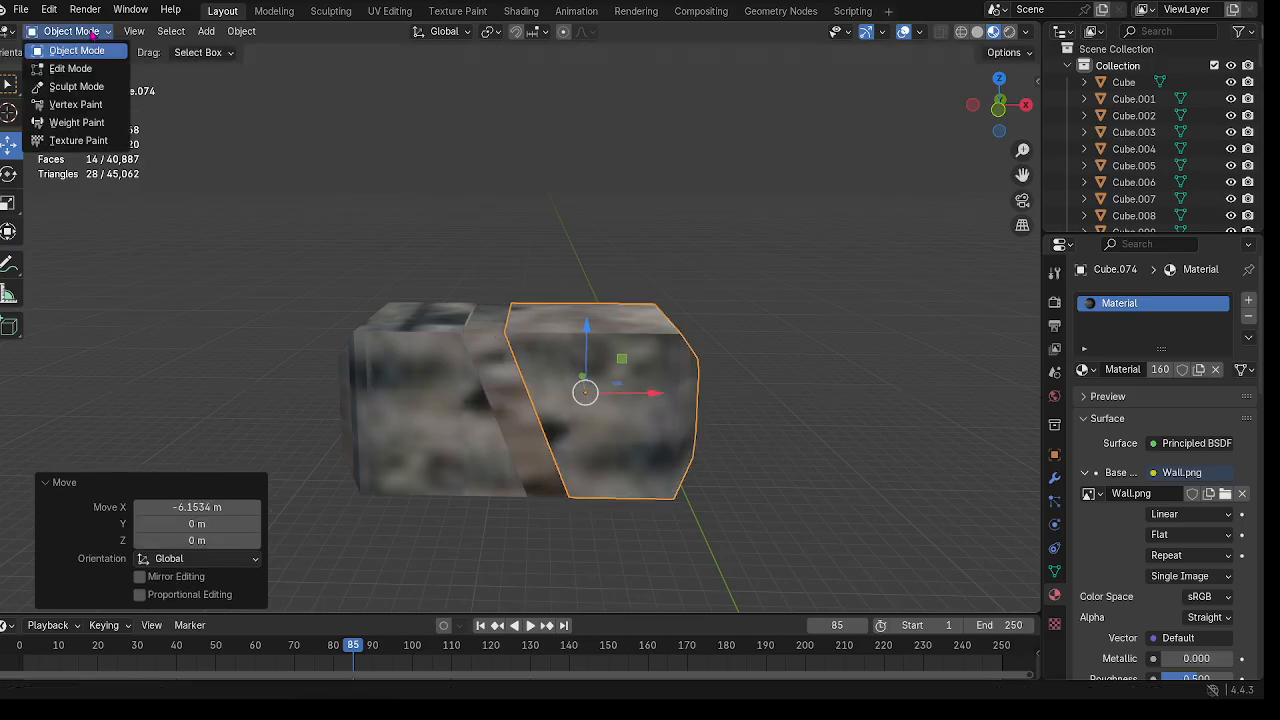
left_click(71, 68)
left_click(517, 311)
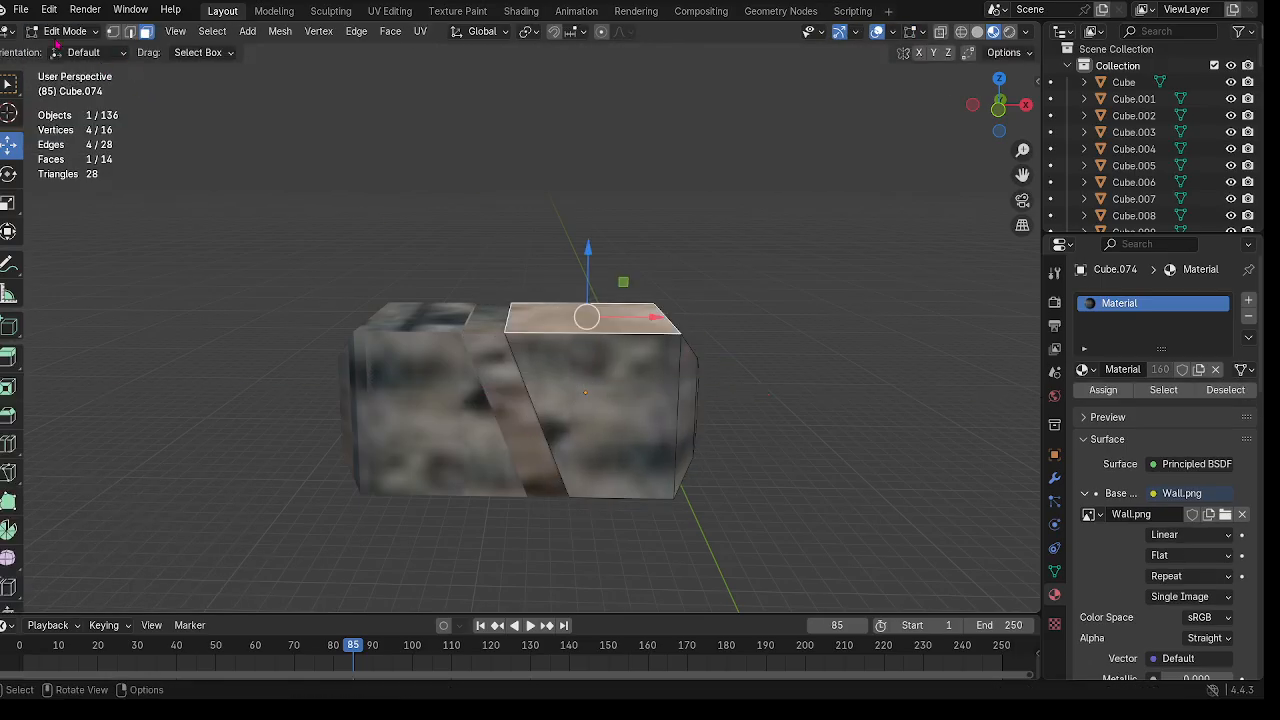
left_click(130, 32)
left_click(507, 316)
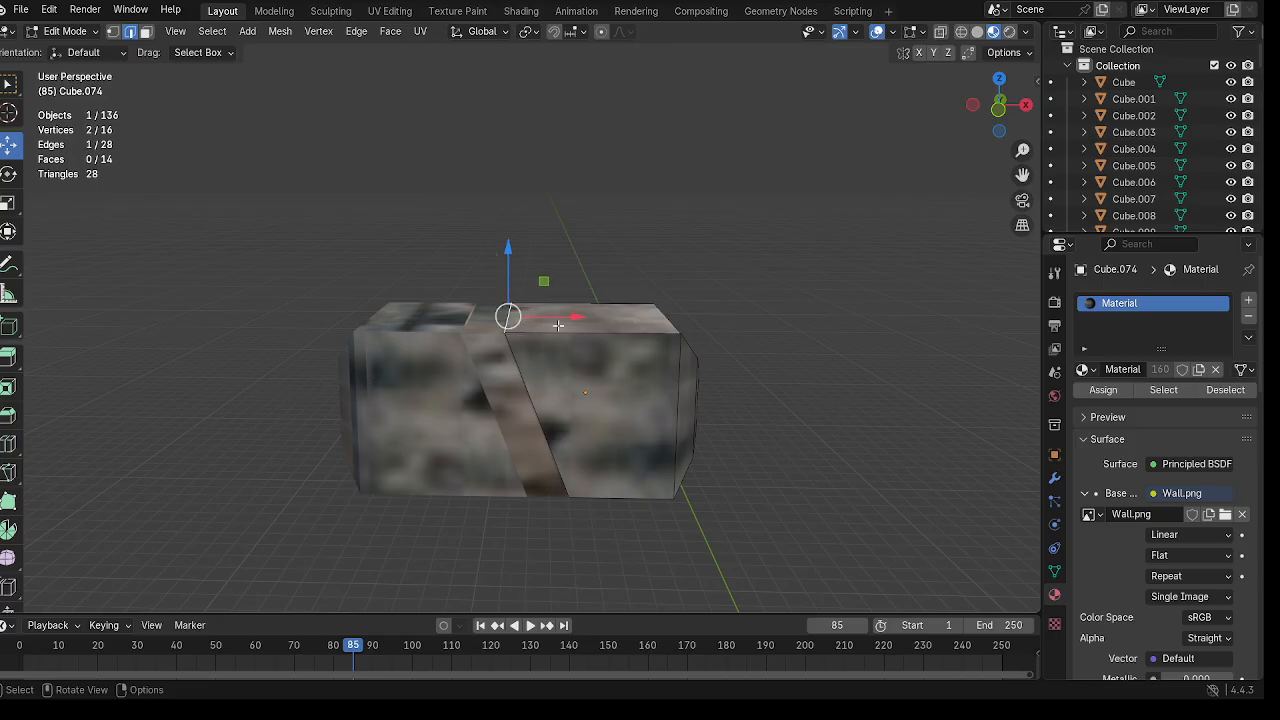
key("g")
key("x")
left_click(619, 335)
Step: Move the copied piece's lower inner edge about 2.39 m along X and return to Object Mode
middle_click_drag(619, 335, 568, 345)
left_click(552, 304)
key("g")
key("x")
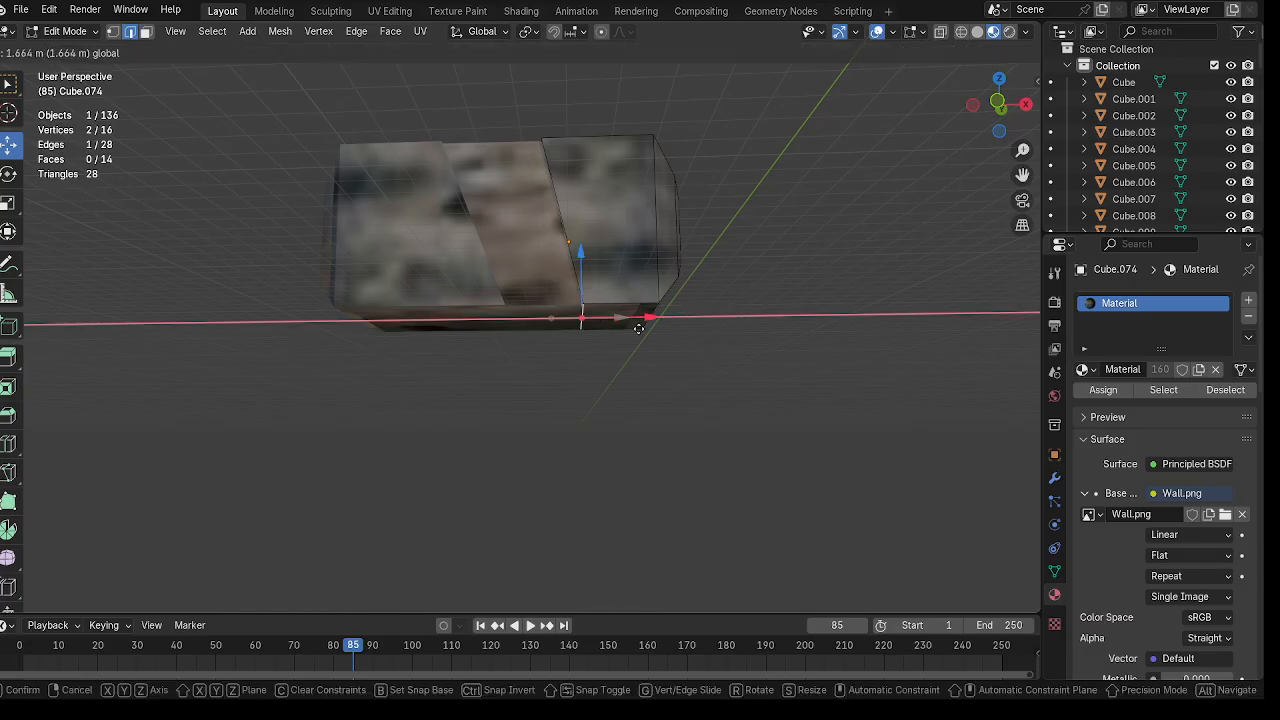
left_click(642, 337)
middle_click_drag(642, 337, 645, 380)
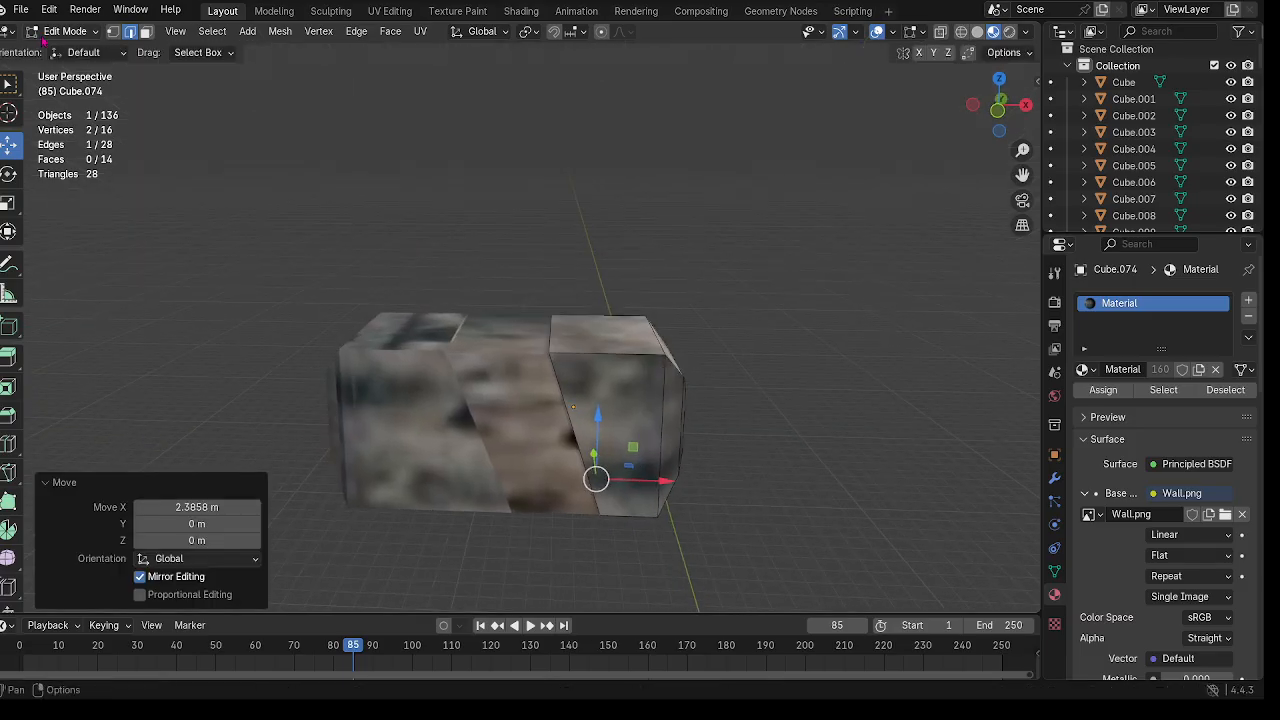
left_click(65, 31)
left_click(73, 52)
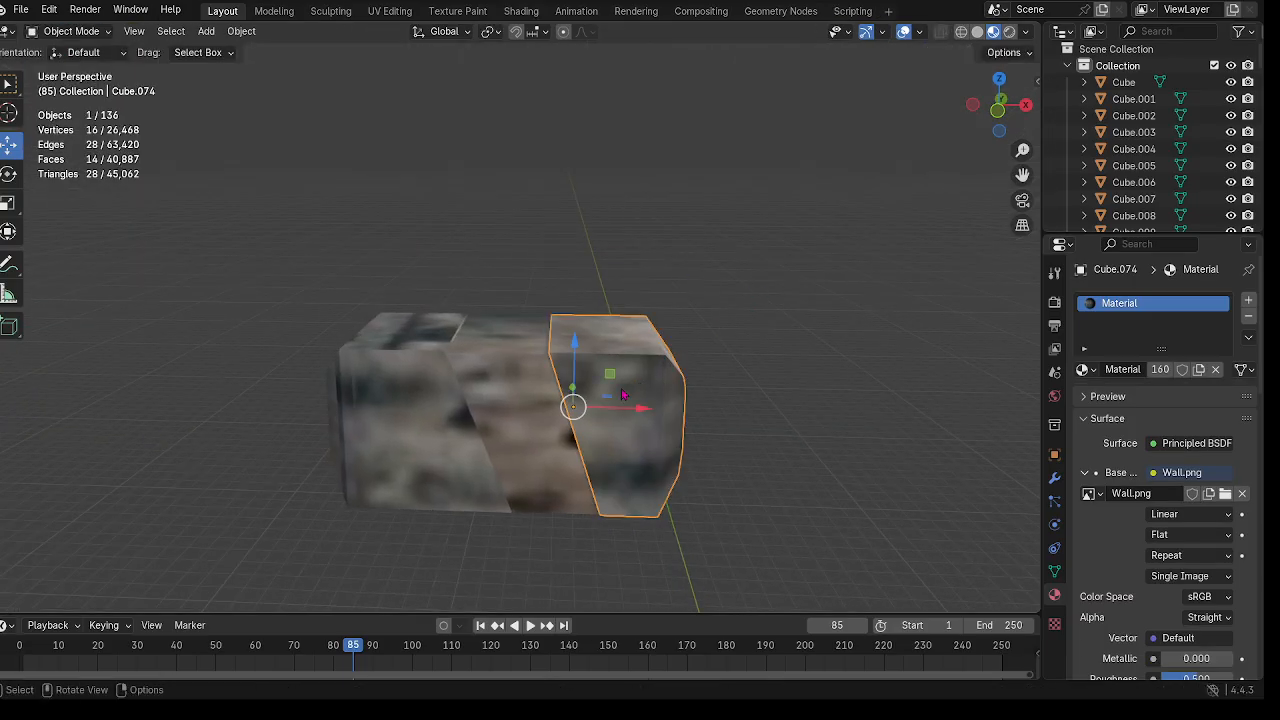
Step: Duplicate the shortened end piece and move the new copy about -5.07 m along X into the gap between both ends
key("shift+d")
key("Escape")
key("g")
key("x")
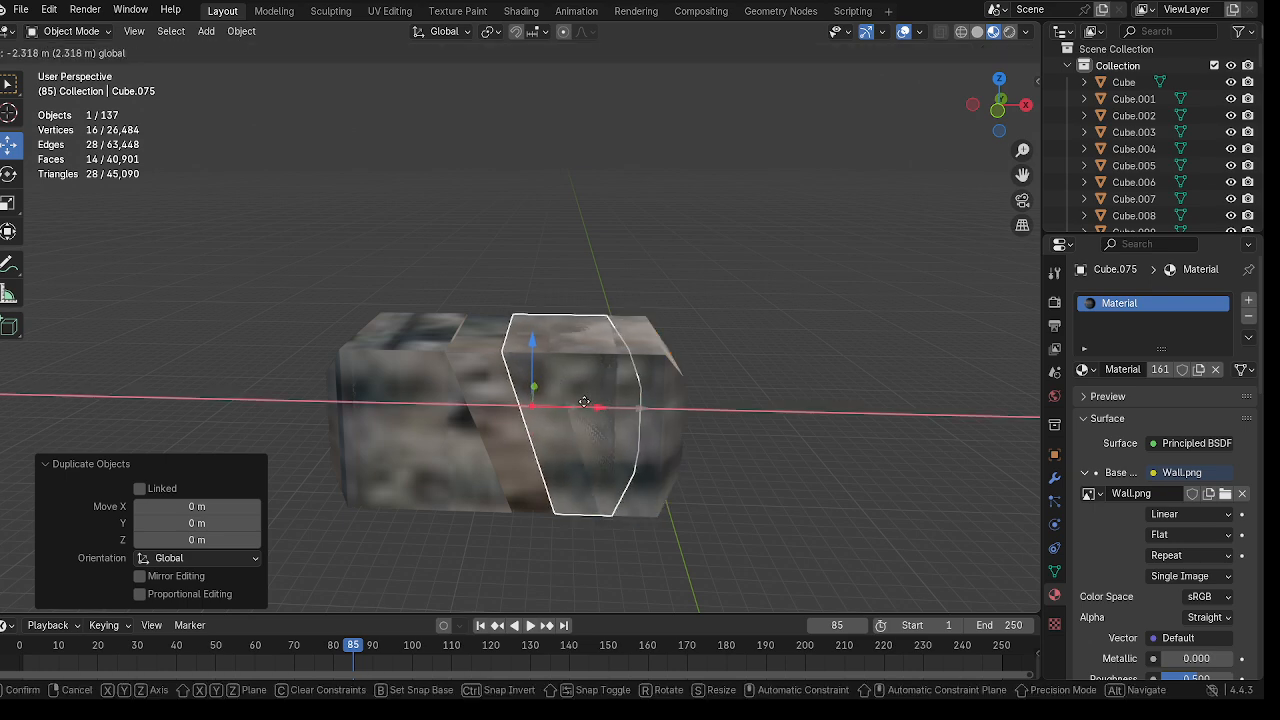
left_click(545, 400)
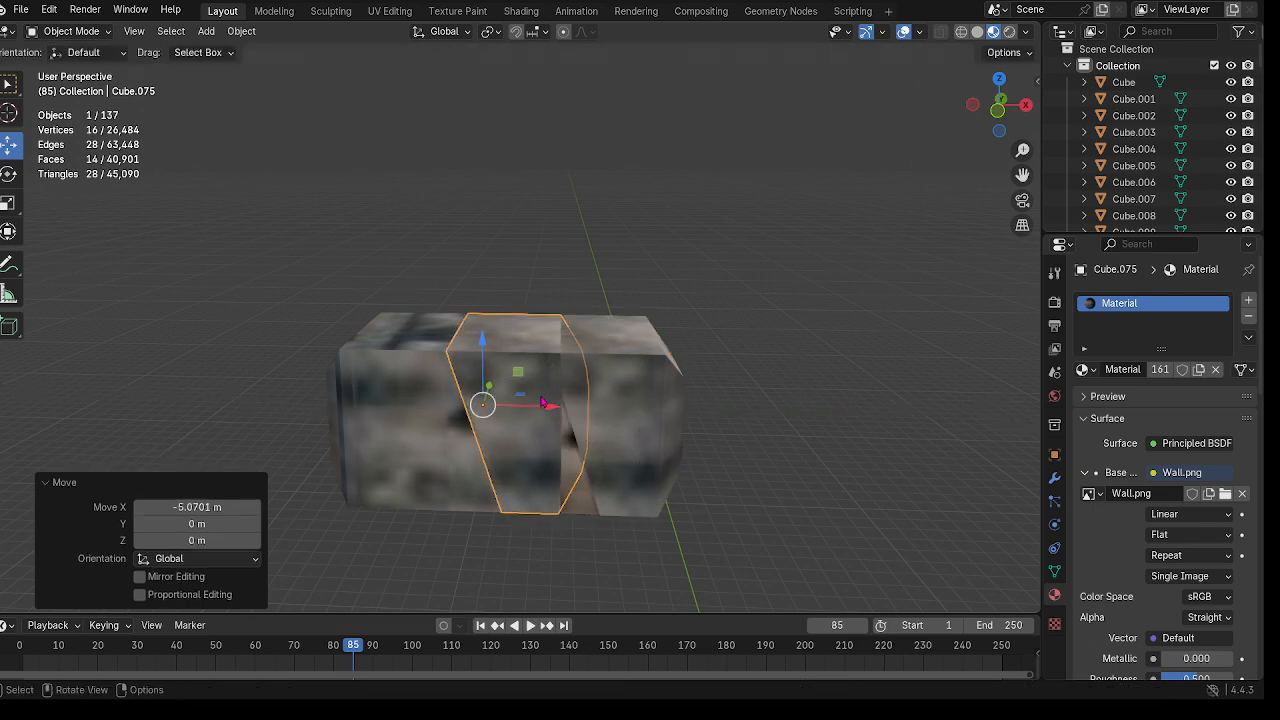
Step: Edit the middle copy with X-ray enabled and move its upper outer edge about -0.632 m along X
left_click(100, 33)
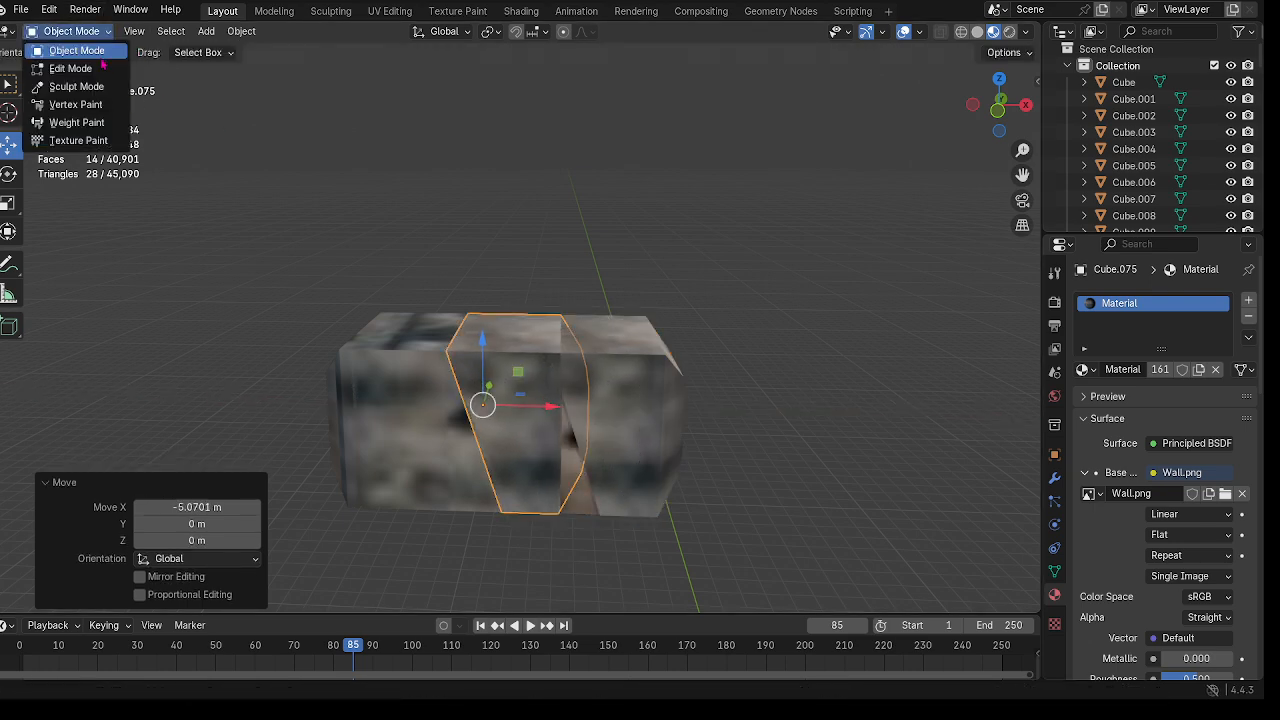
left_click(70, 68)
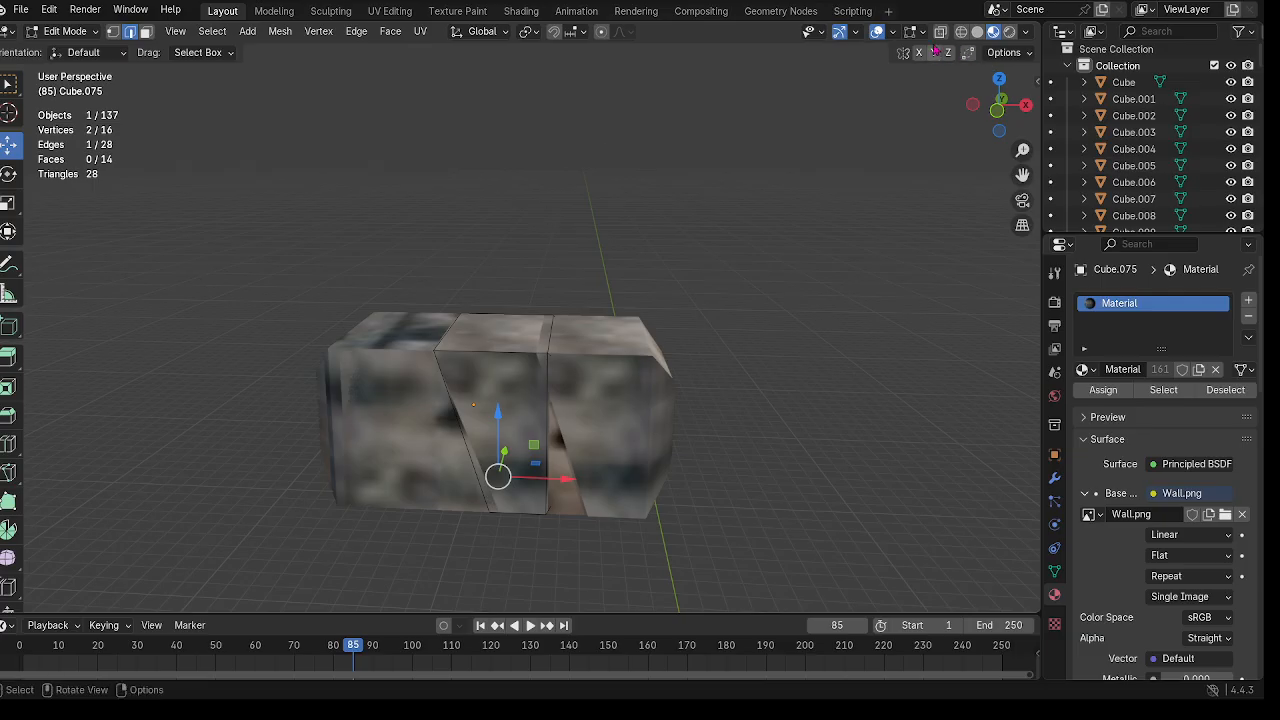
middle_click_drag(859, 162, 854, 162)
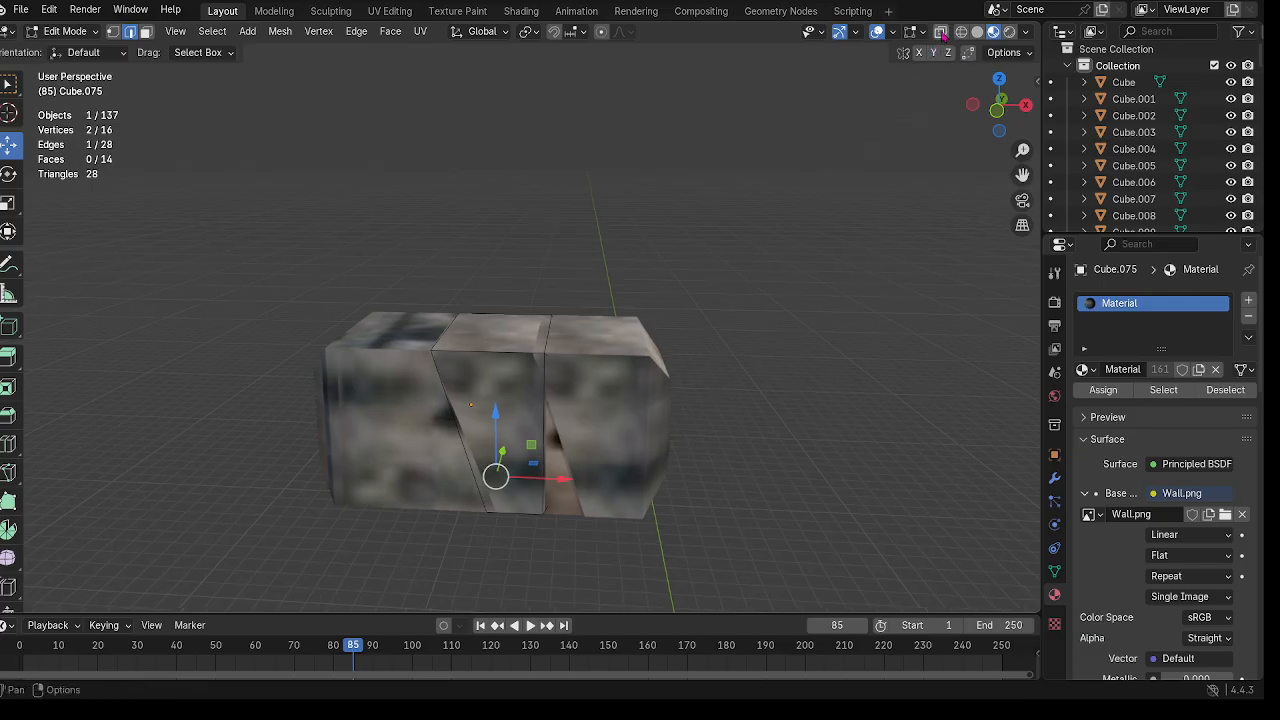
scroll(583, 349, "up", 2)
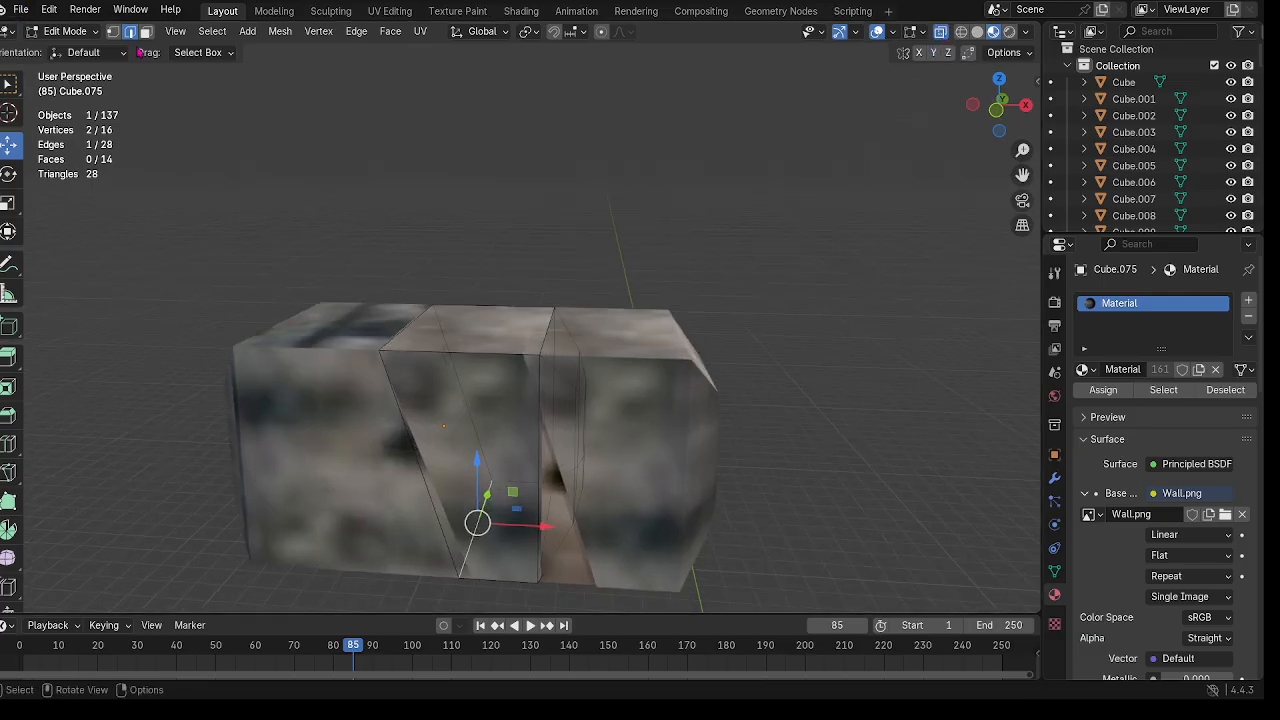
left_click_drag(612, 316, 588, 361)
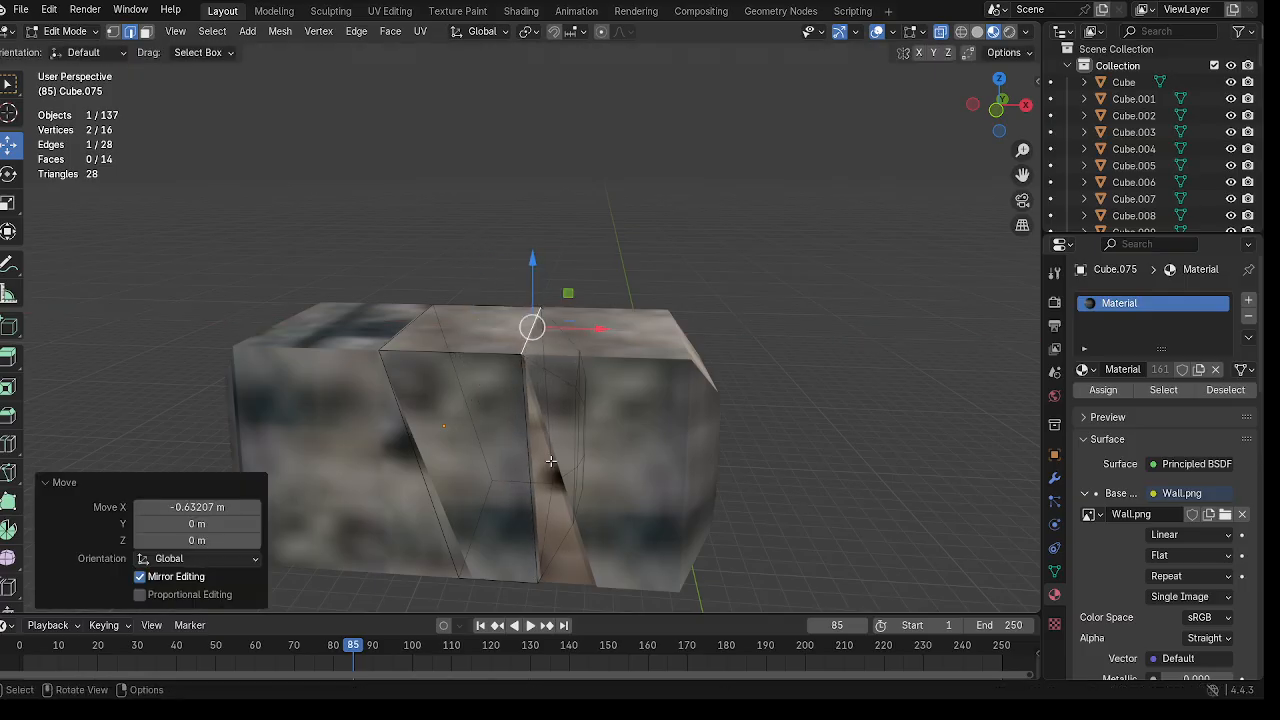
Step: Select the edges of the middle piece's bottom face and raise them about 3.8 m along Z
middle_click_drag(588, 361, 406, 271)
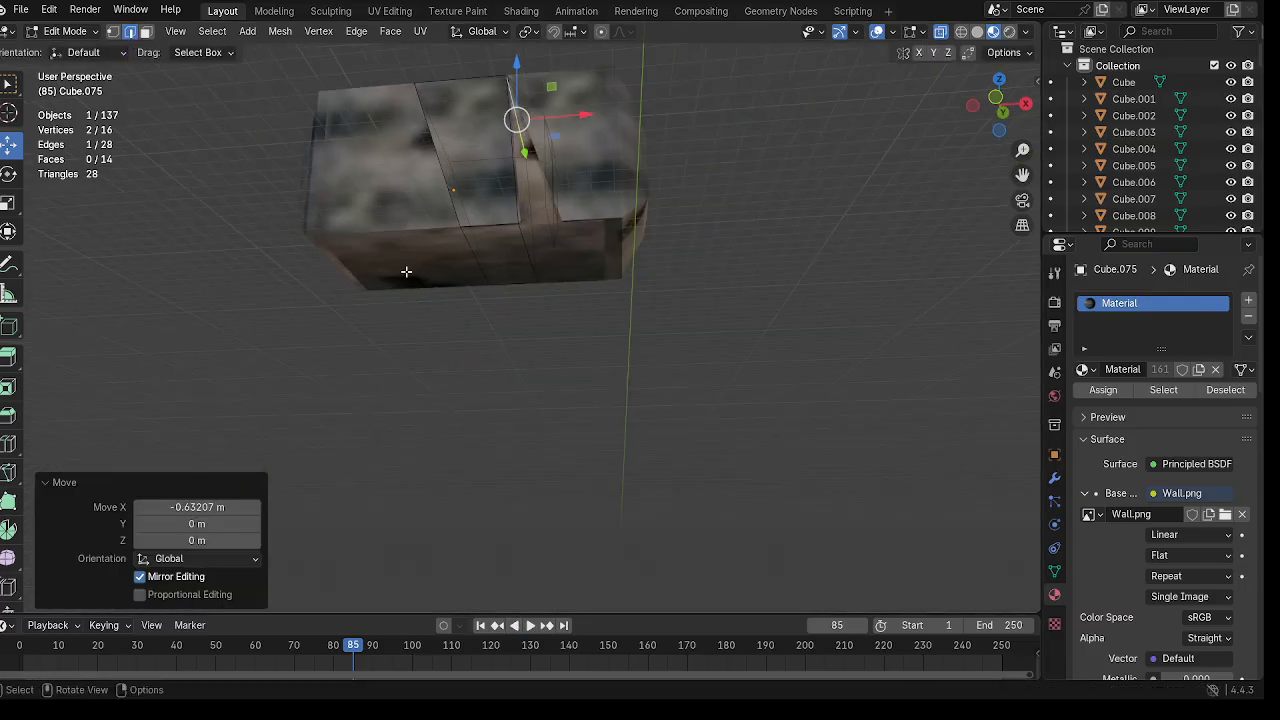
left_click(471, 253)
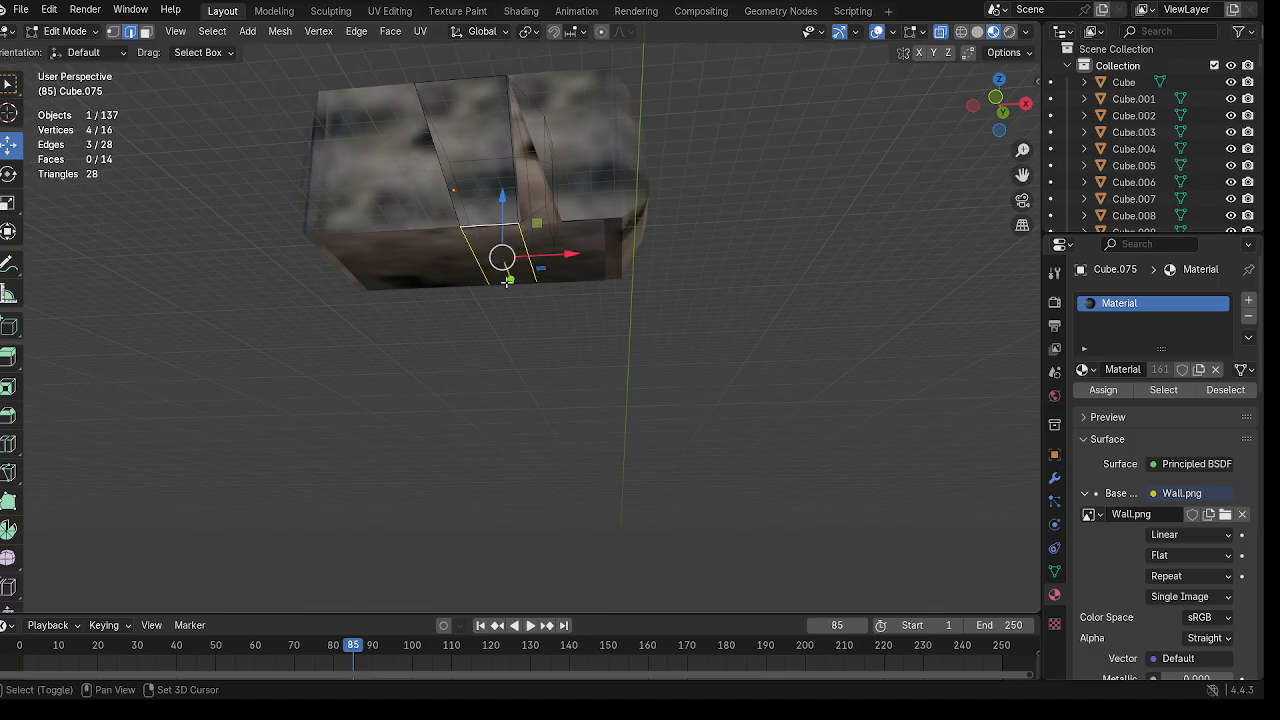
middle_click_drag(508, 281, 543, 387)
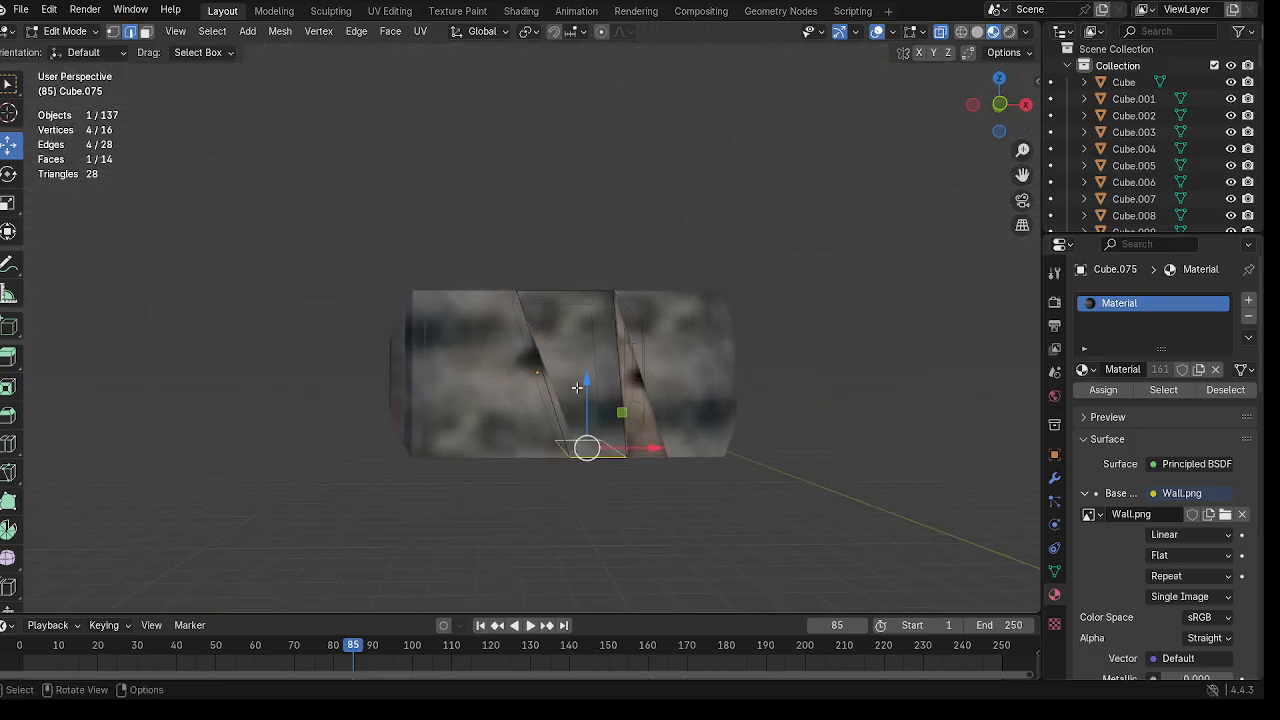
left_click_drag(586, 384, 584, 317)
Step: Try to enlarge the raised bottom face by scaling it uniformly, and undo the scaling
key("s")
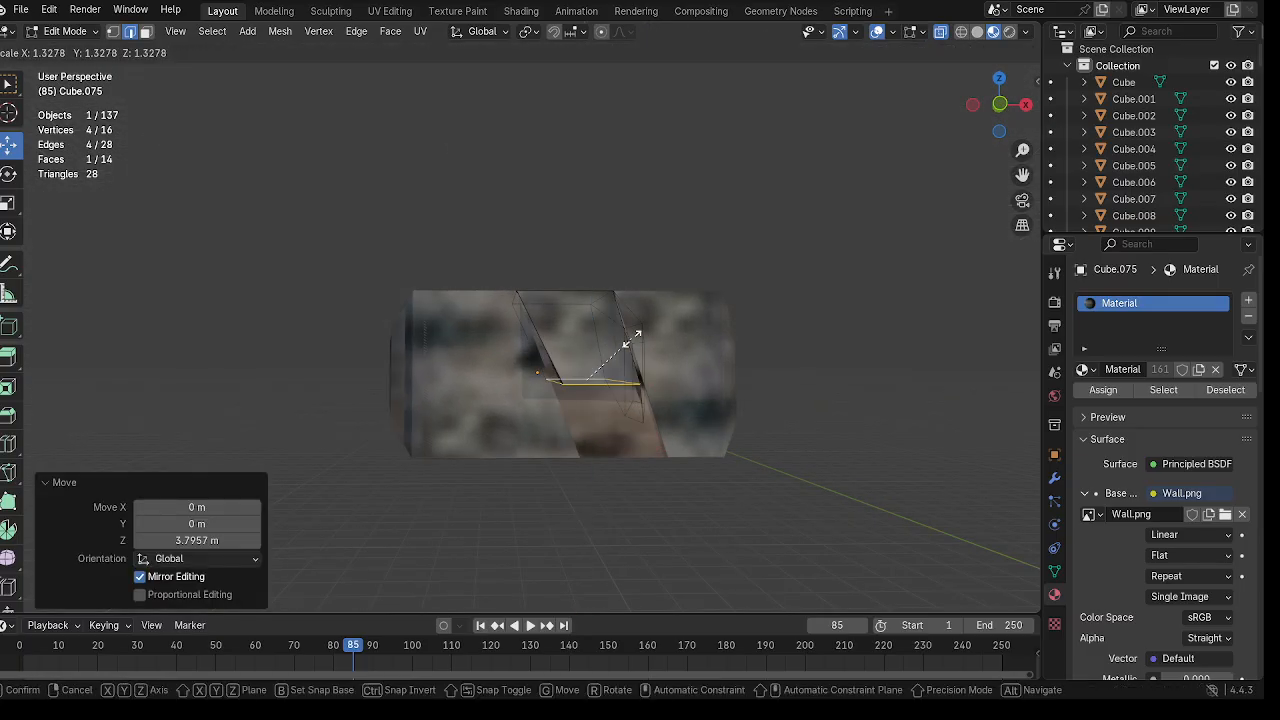
left_click(627, 341)
key("ctrl+z")
Step: Move the raised bottom face's inner edge in the negative X direction to meet the neighbouring piece's slope
middle_click_drag(605, 335, 558, 392, "ctrl")
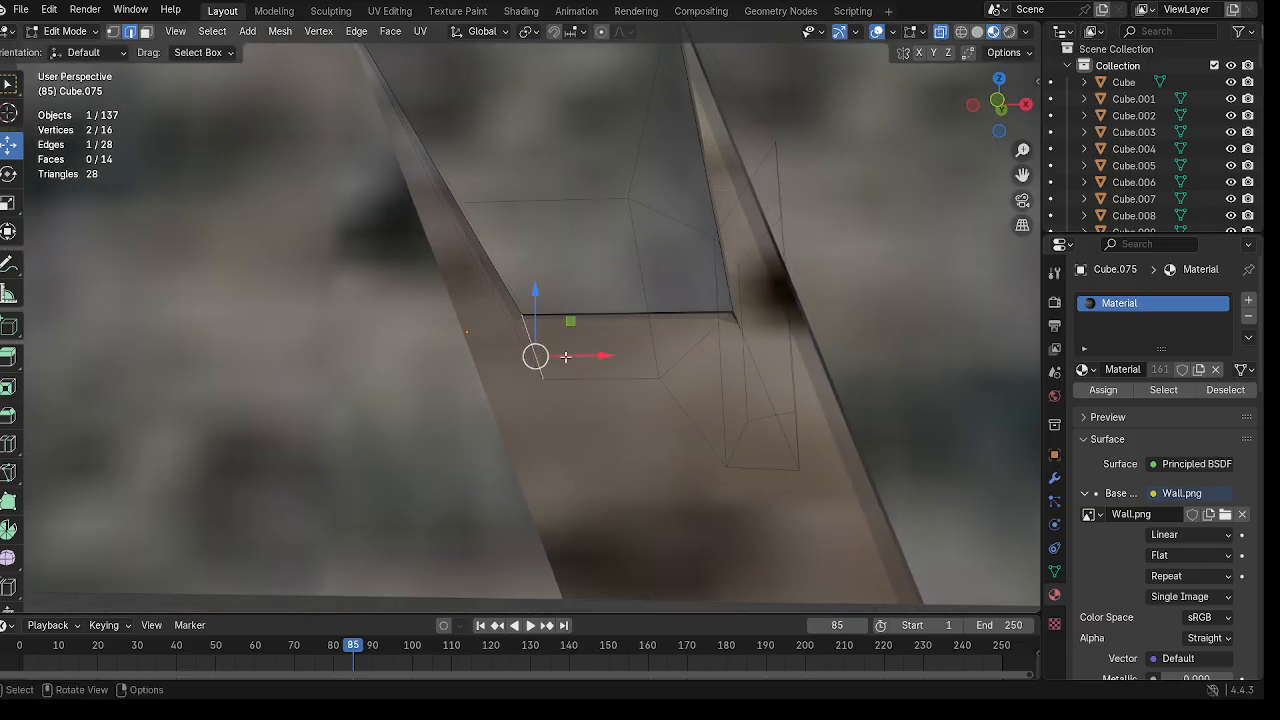
left_click_drag(565, 357, 527, 358)
Step: Raise the two lower edges of the middle piece's tapered end along Z above its bottom face and return to Object Mode
middle_click_drag(683, 350, 594, 412)
left_click(756, 478)
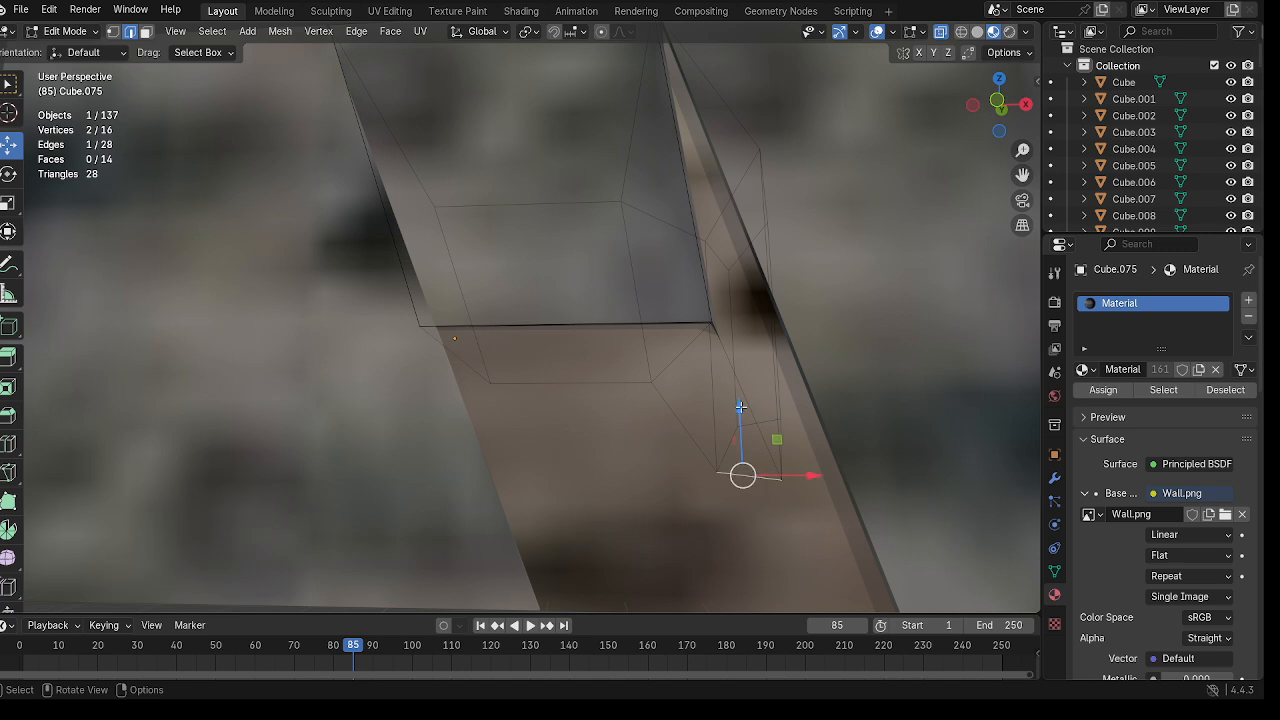
left_click_drag(741, 407, 720, 283)
left_click(766, 429)
left_click_drag(758, 351, 754, 310)
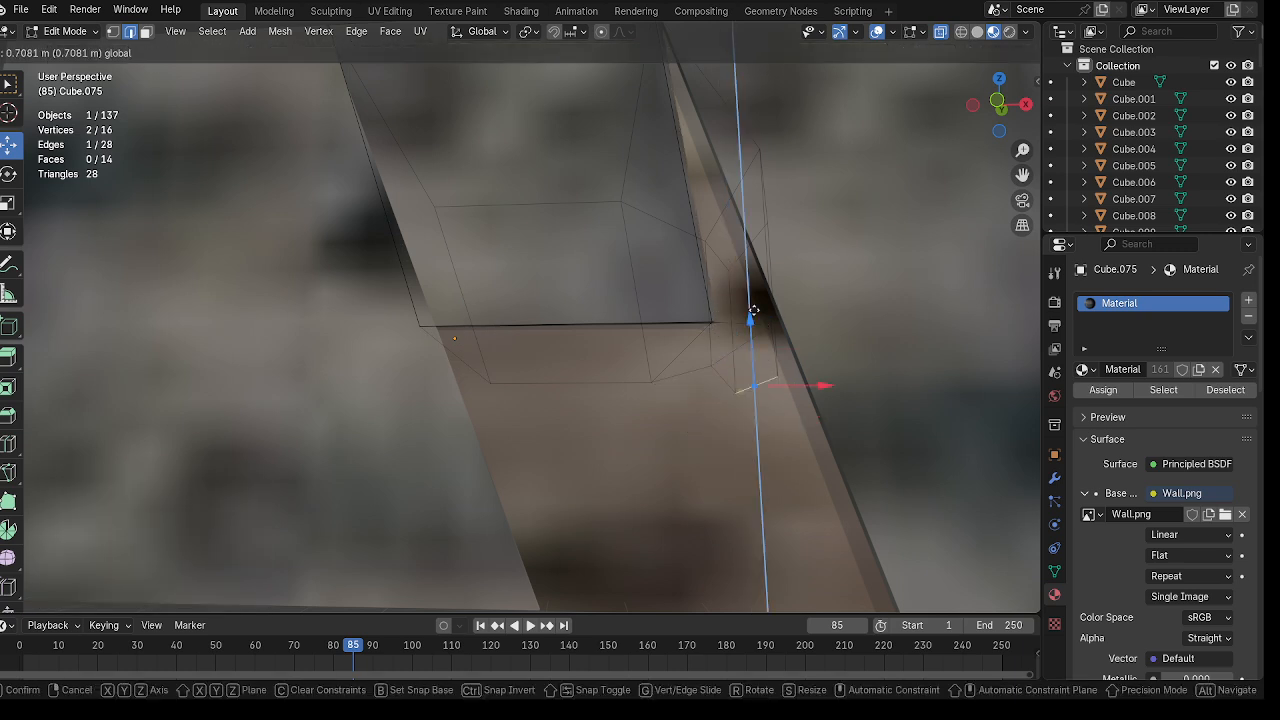
left_click_drag(743, 260, 743, 260)
left_click(680, 352)
scroll(671, 412, "down", 5)
mouse_move(671, 414)
middle_mouse_down()
mouse_move(677, 430)
mouse_move(669, 415)
middle_mouse_up()
left_click(63, 31)
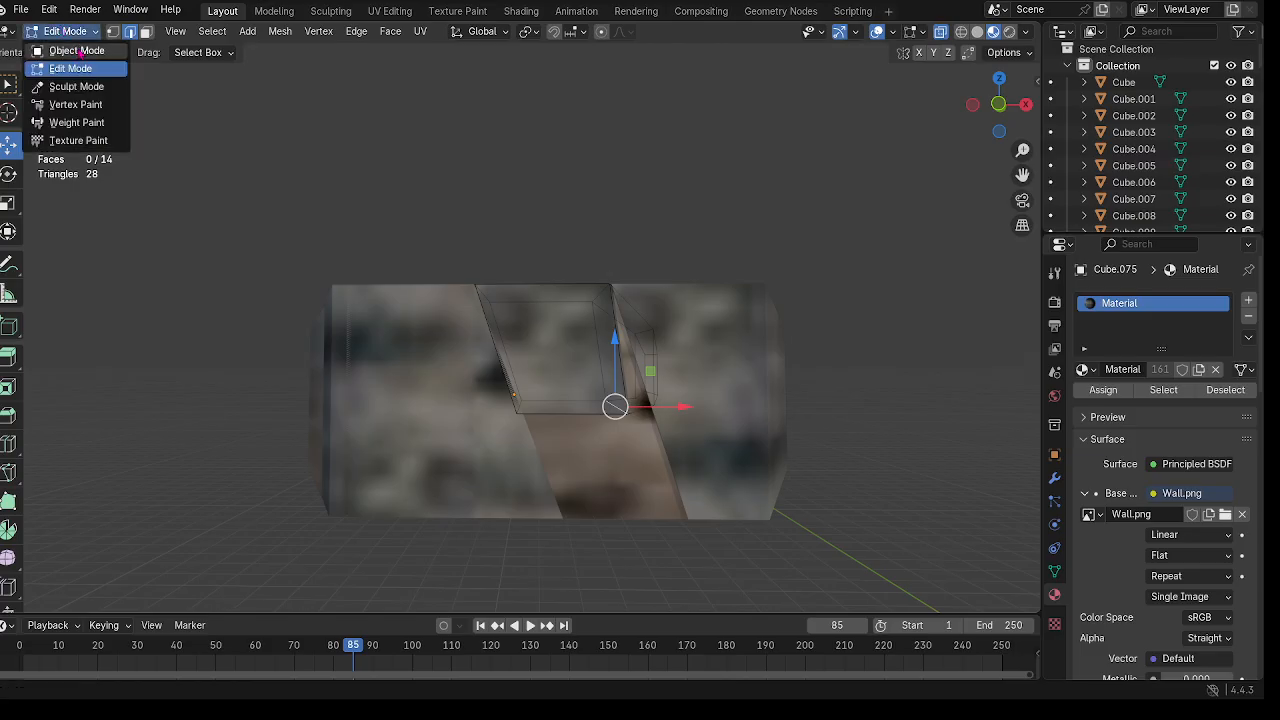
left_click(77, 50)
Step: Duplicate the upper middle piece, rotate the copy 181° about Y and move it about 5.46 m along X into the lower gap
key("shift+d")
right_click(565, 357)
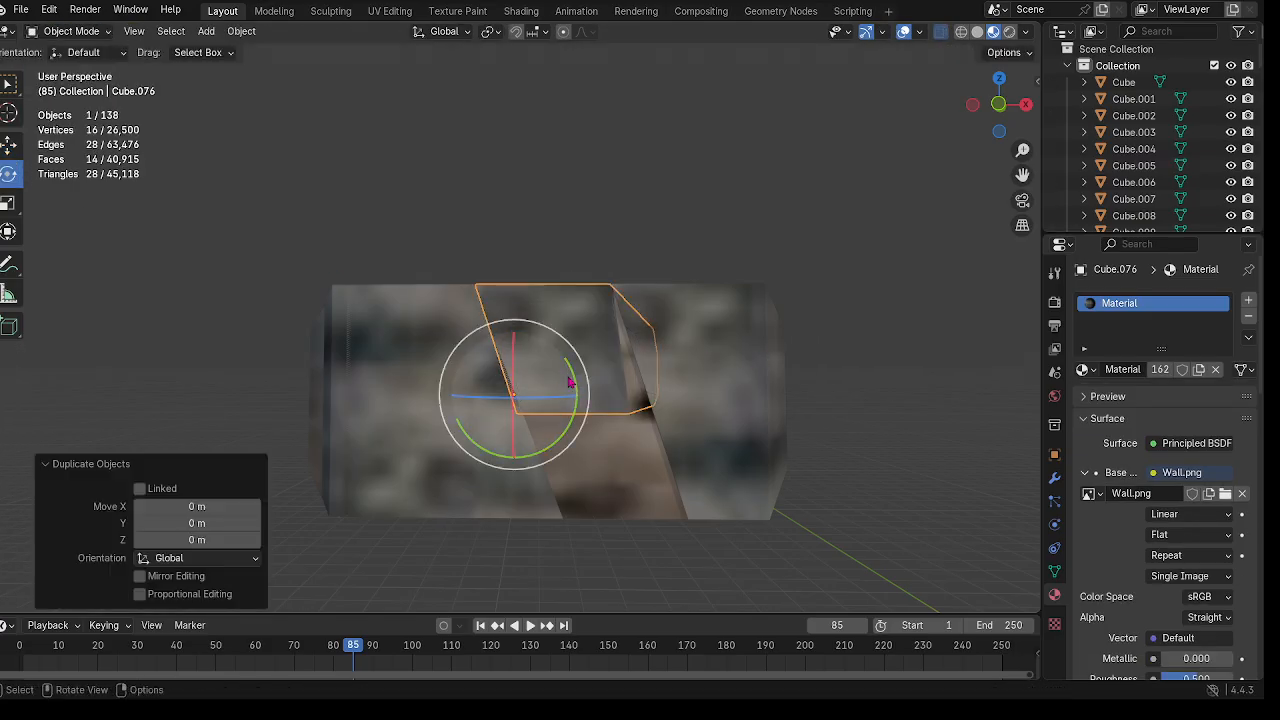
left_click_drag(570, 375, 312, 375)
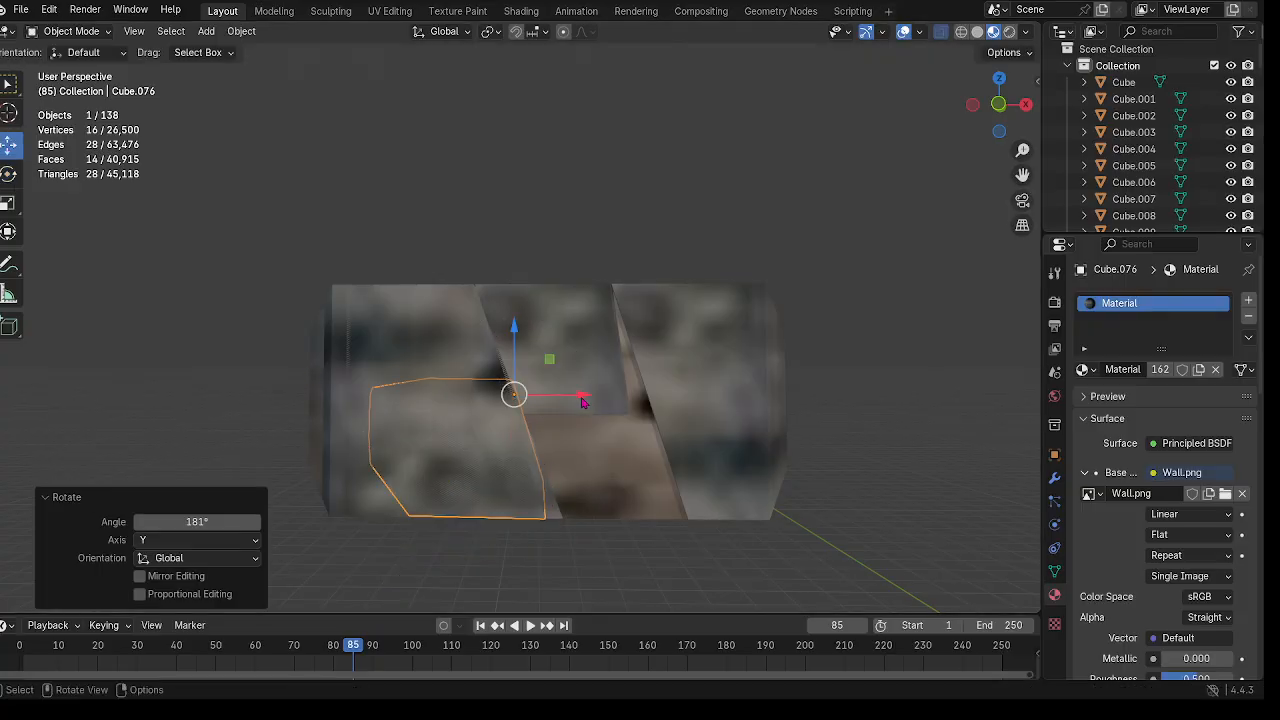
left_click_drag(583, 401, 710, 455)
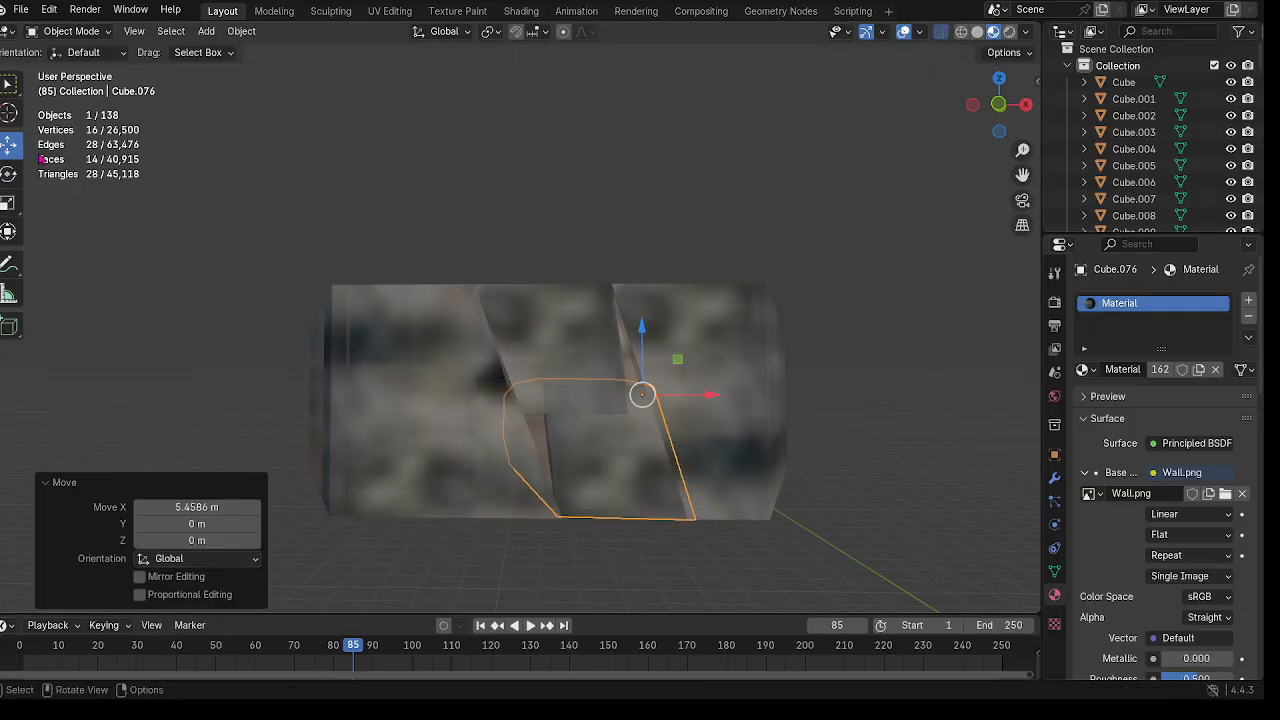
Step: Widen the lower and upper middle pieces along X to close the gaps beside their neighbours
left_click_drag(717, 397, 735, 405)
left_click(565, 320)
mouse_move(597, 409)
left_mouse_down()
mouse_move(585, 395)
mouse_move(610, 395)
left_mouse_up()
Step: Delete the original full-length stone block that lies inside the assembled pieces
left_click(401, 308)
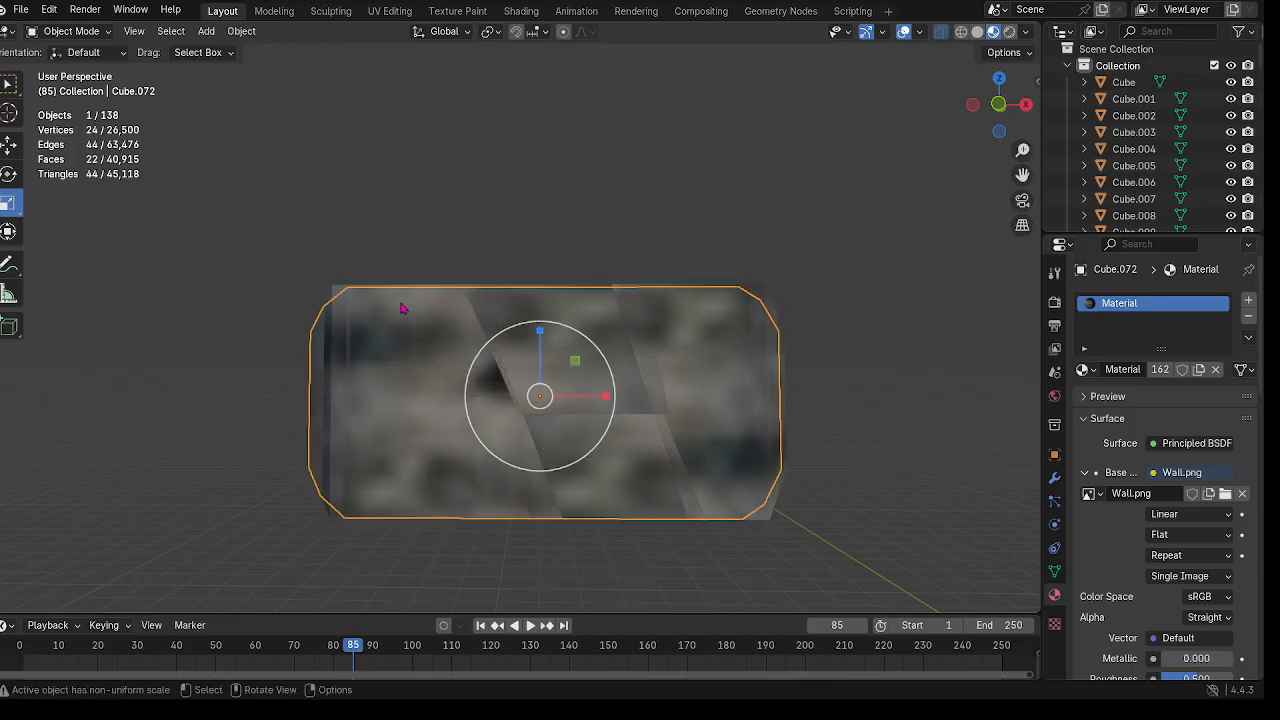
key("x")
left_click(401, 305)
Step: Shift the top inner edge of the +X end piece toward +X to remove its overlap with the upper middle piece, and return to Object Mode
middle_click_drag(408, 306, 584, 265)
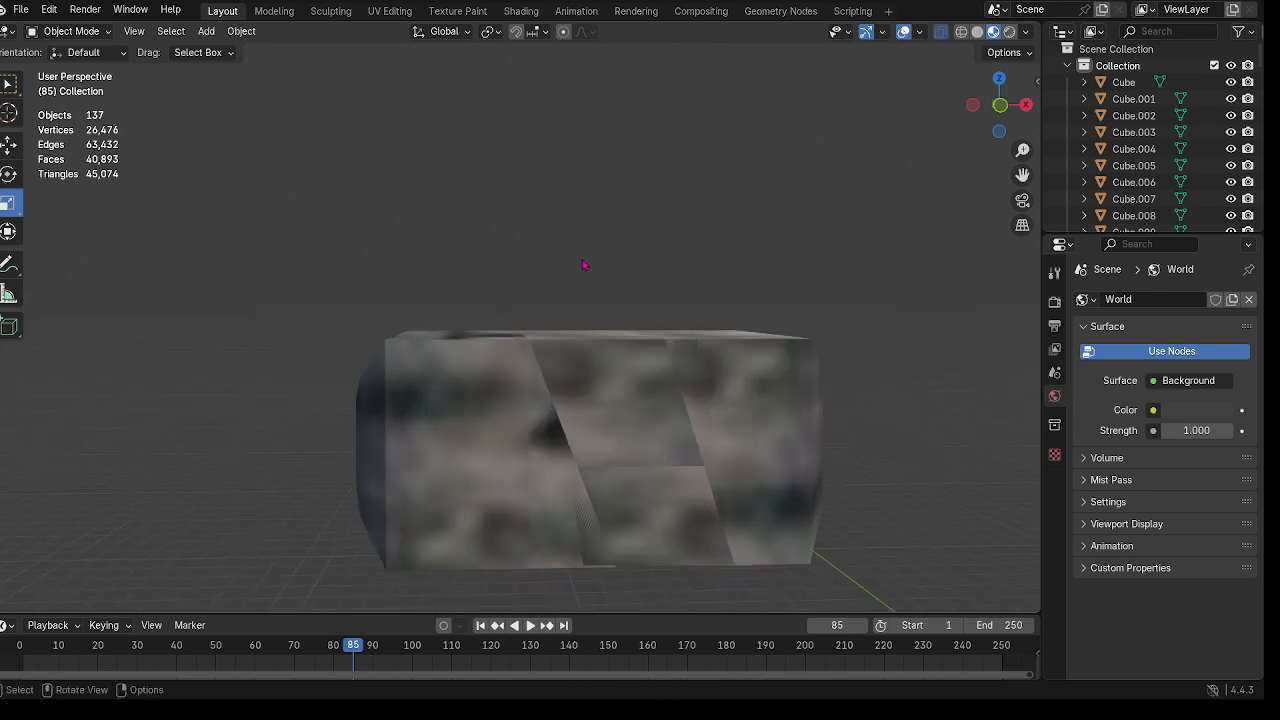
scroll(584, 265, "up", 8)
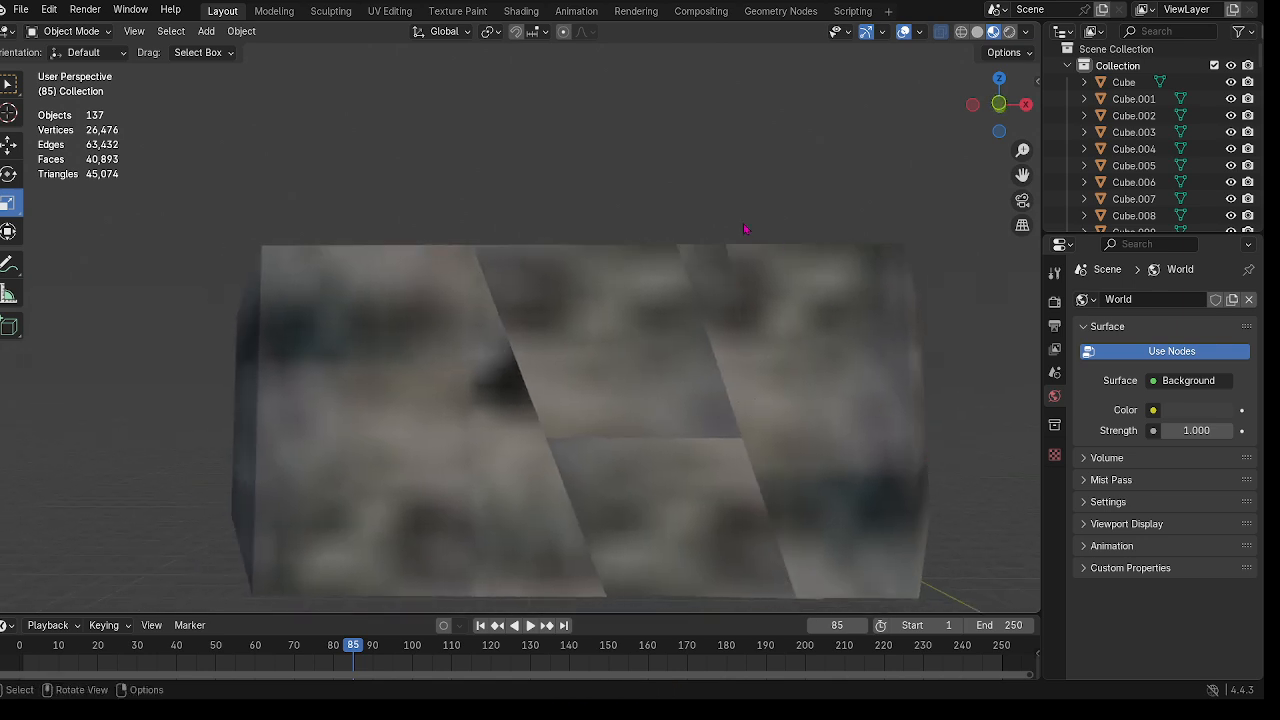
scroll(726, 289, "up", 2)
middle_click_drag(729, 306, 720, 322)
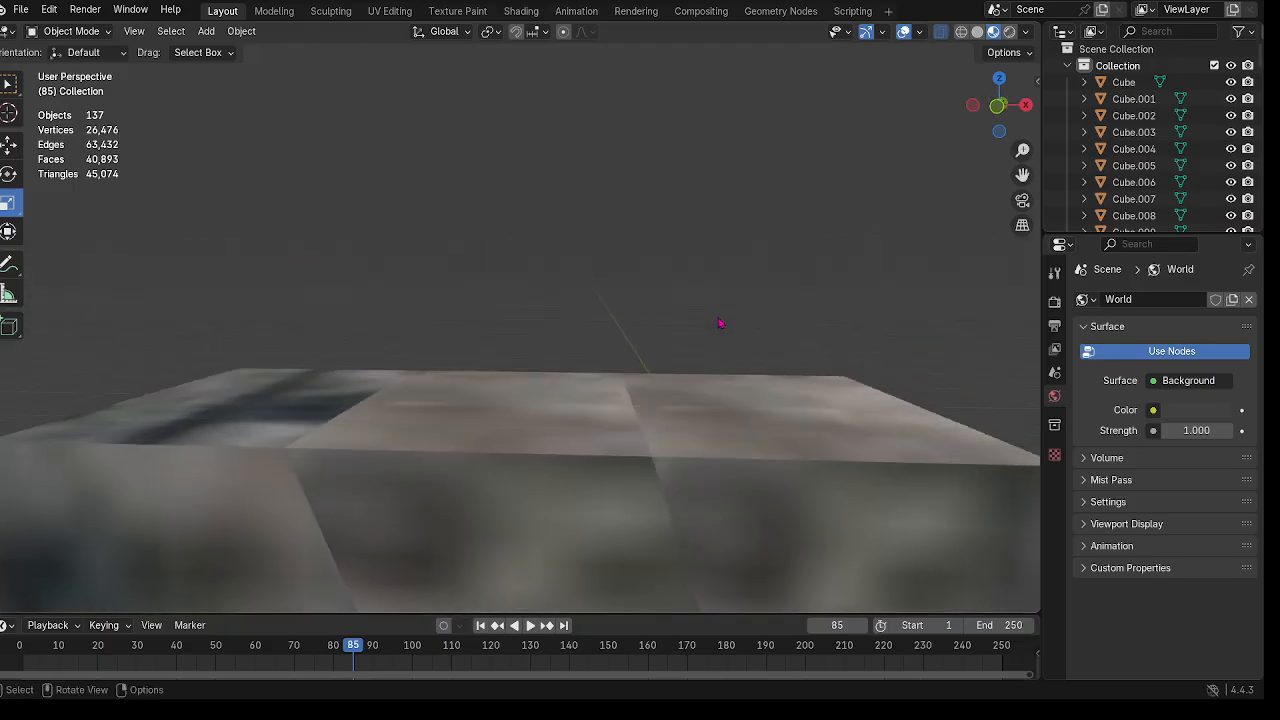
scroll(718, 483, "down", 4)
middle_click_drag(718, 483, 718, 507)
left_click(643, 386)
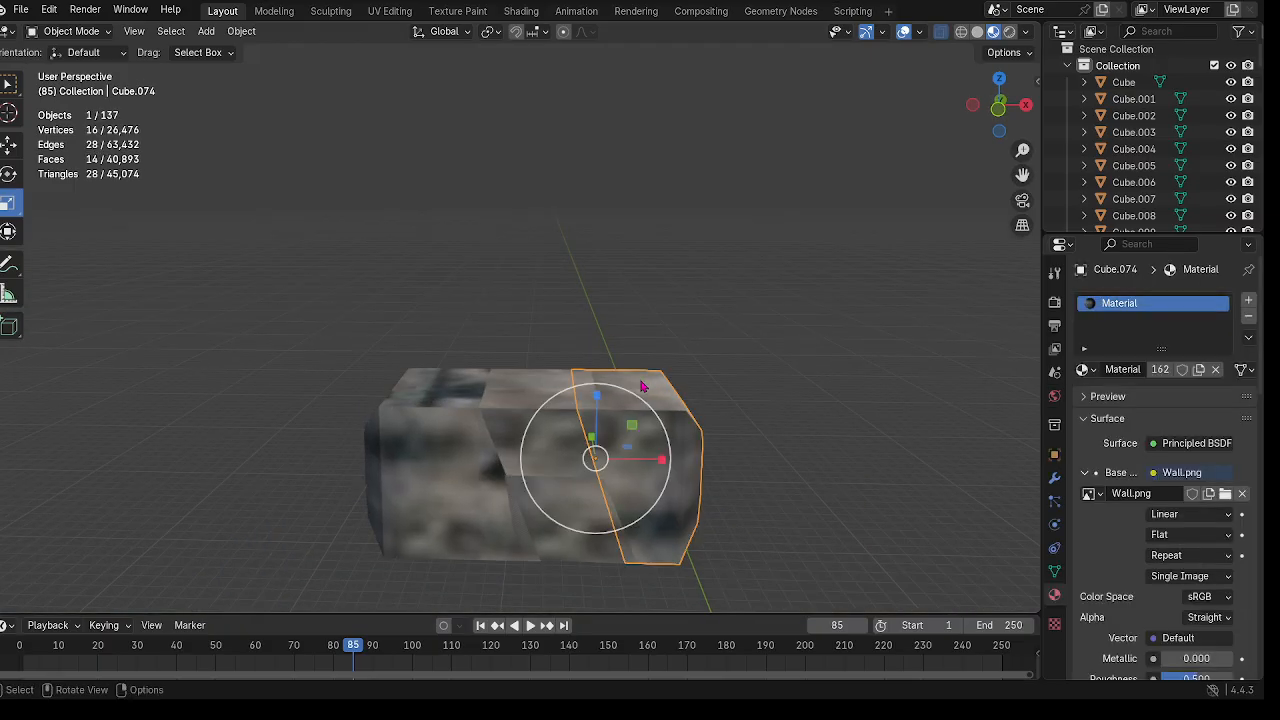
middle_click_drag(643, 386, 604, 373)
scroll(609, 391, "up", 3)
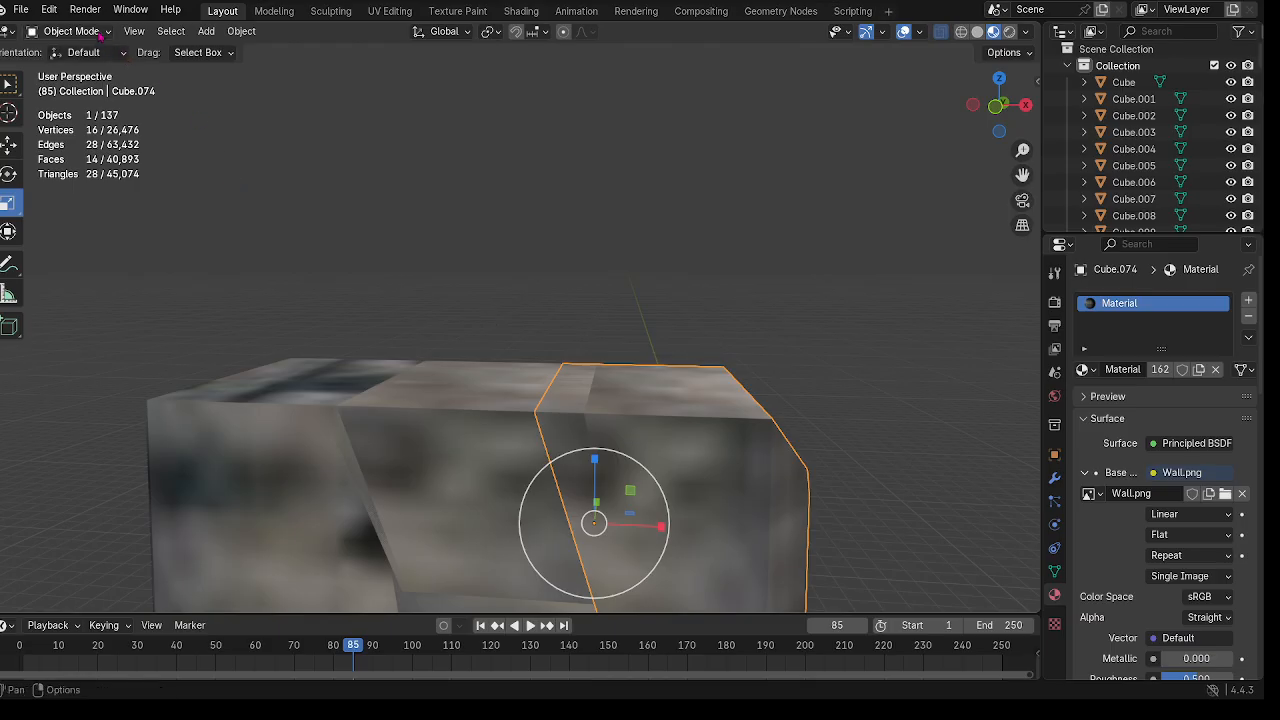
left_click(101, 35)
left_click(70, 69)
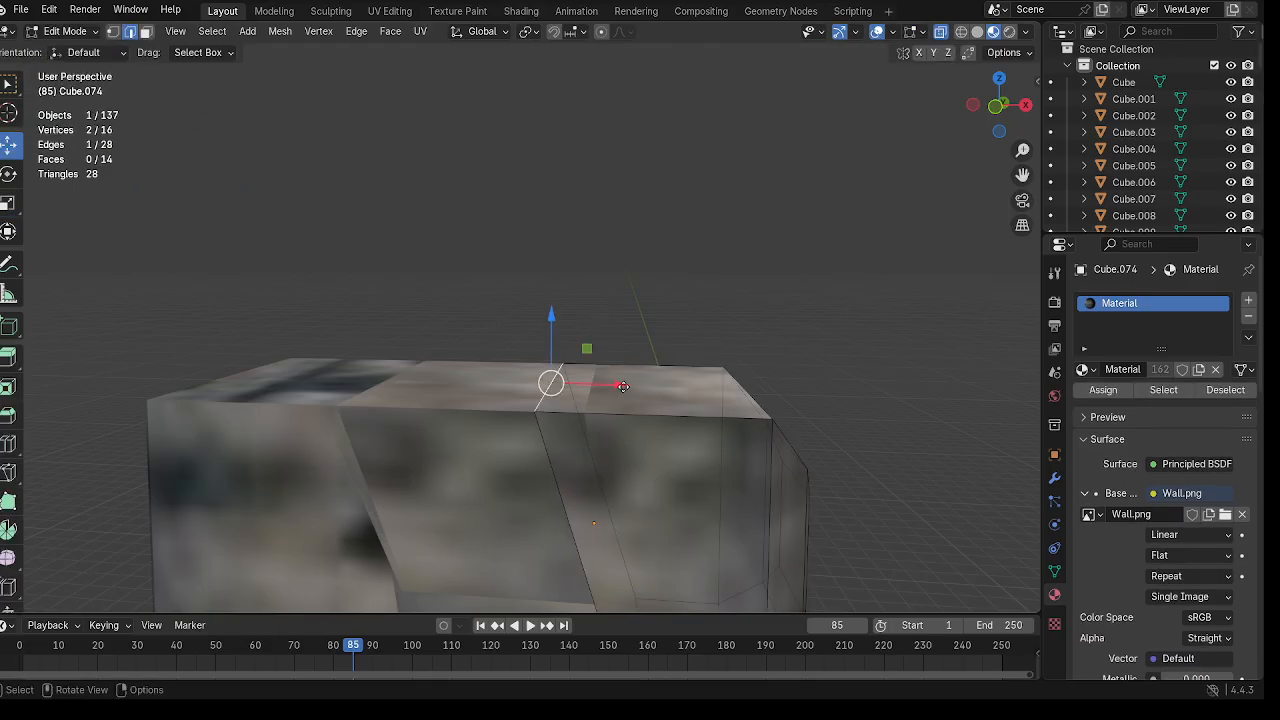
left_click_drag(623, 386, 662, 409)
middle_click_drag(658, 407, 530, 415)
left_click(460, 414)
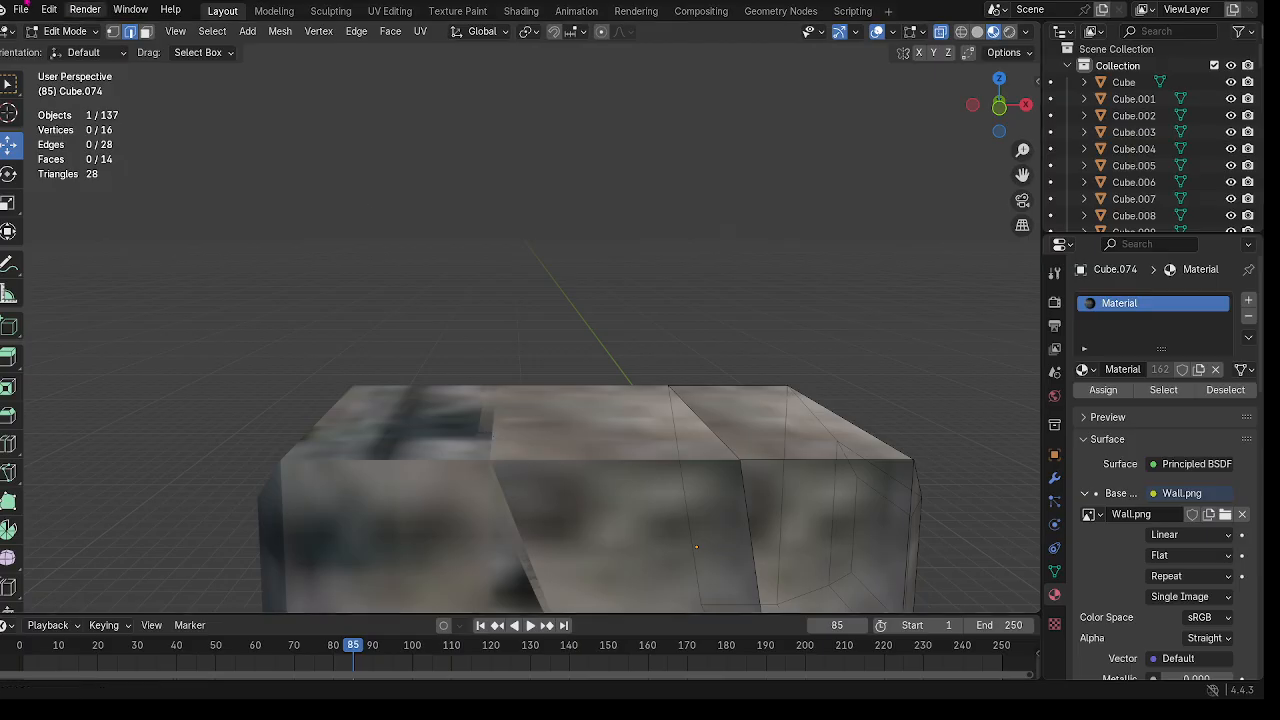
middle_click_drag(697, 434, 539, 291)
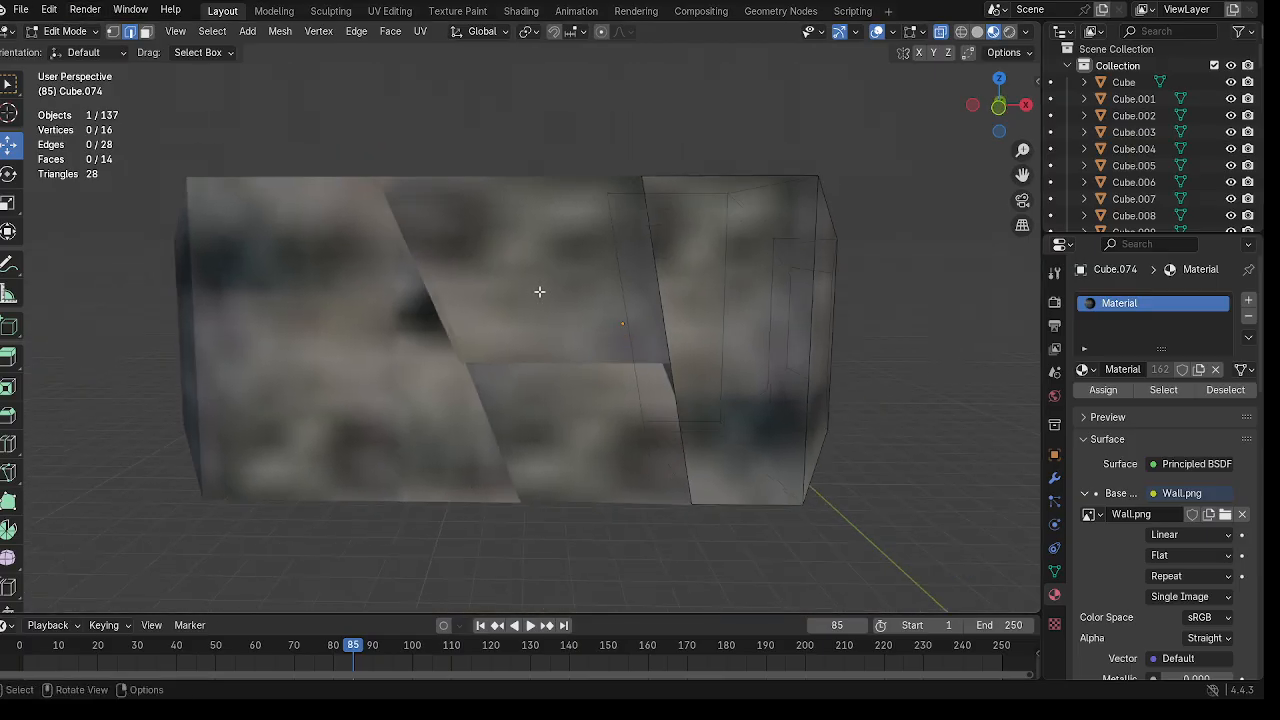
left_click(76, 31)
left_click(80, 52)
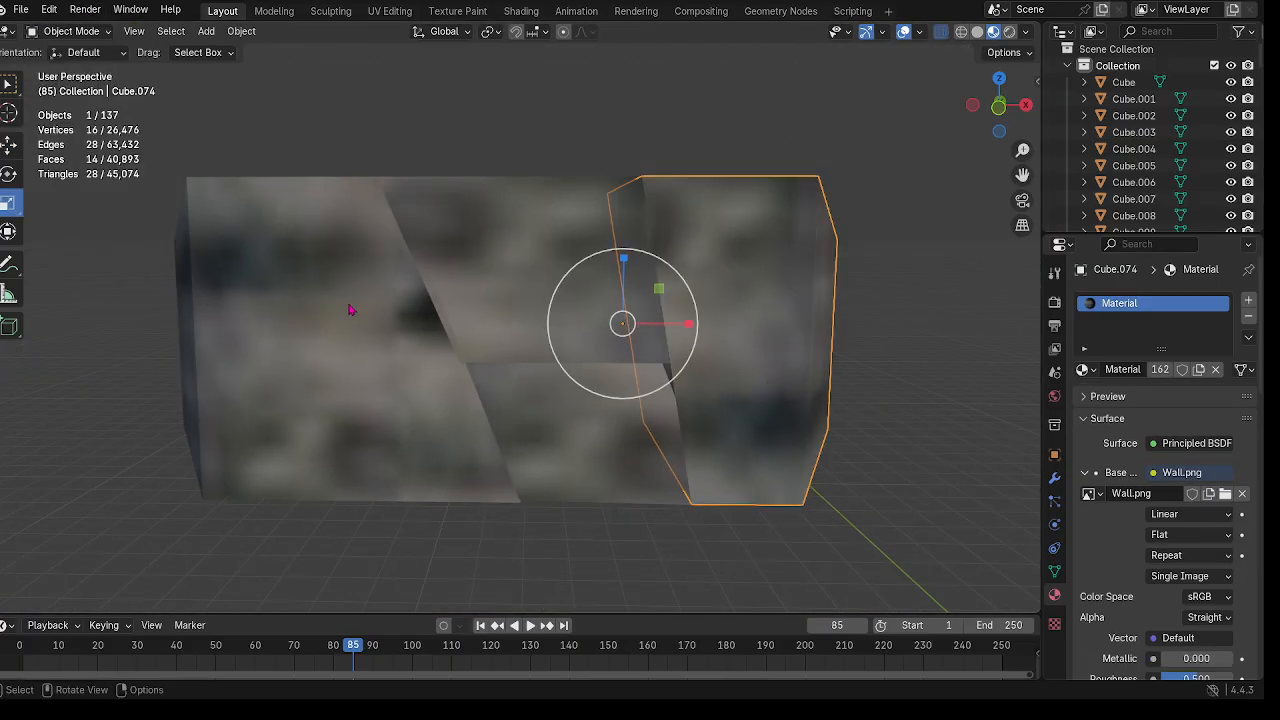
Step: Move the top inner edge of the -X end piece about -0.45 m along X and return to Object Mode
left_click(351, 311)
left_click(70, 31)
left_click(70, 68)
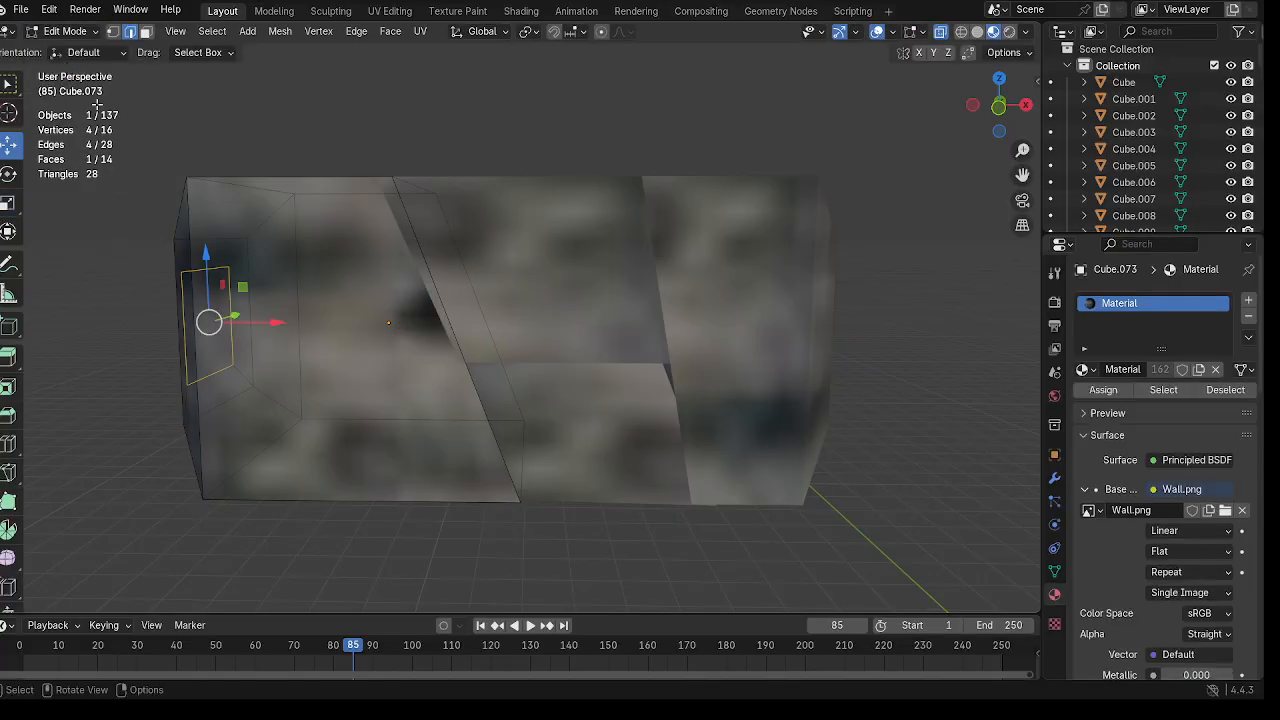
middle_click_drag(600, 330, 617, 485)
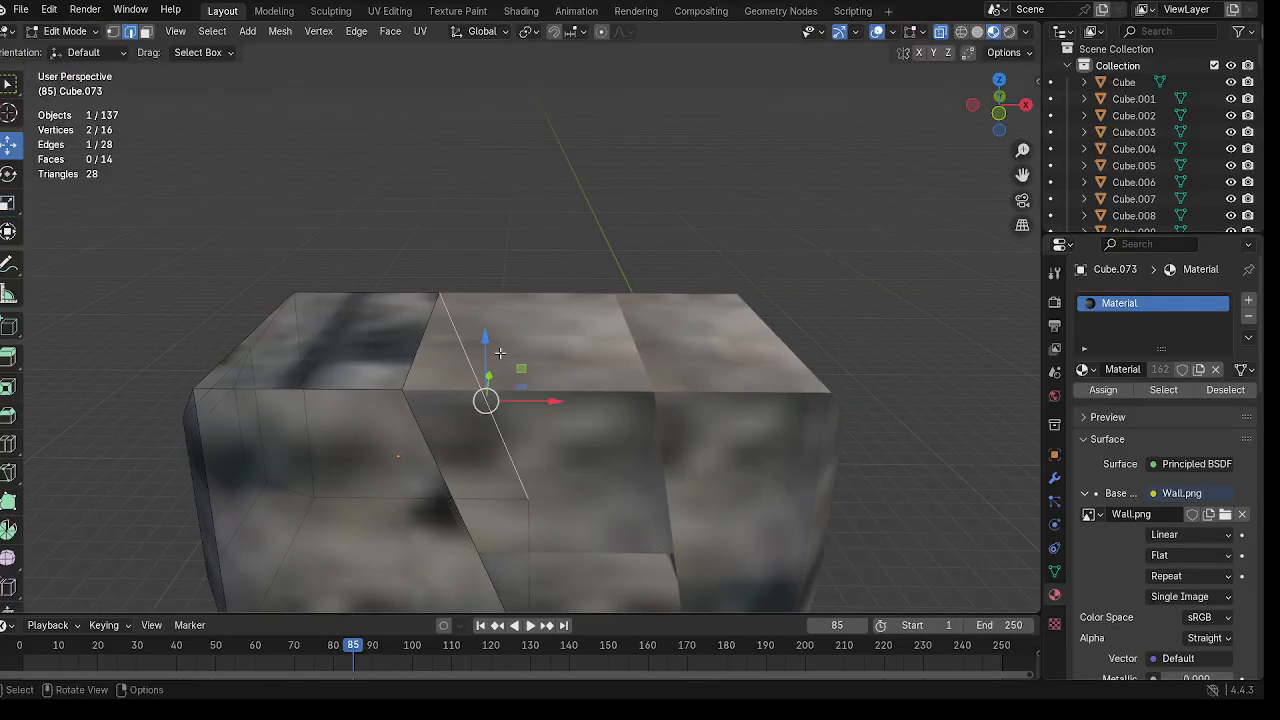
left_click(433, 340)
key("g")
key("x")
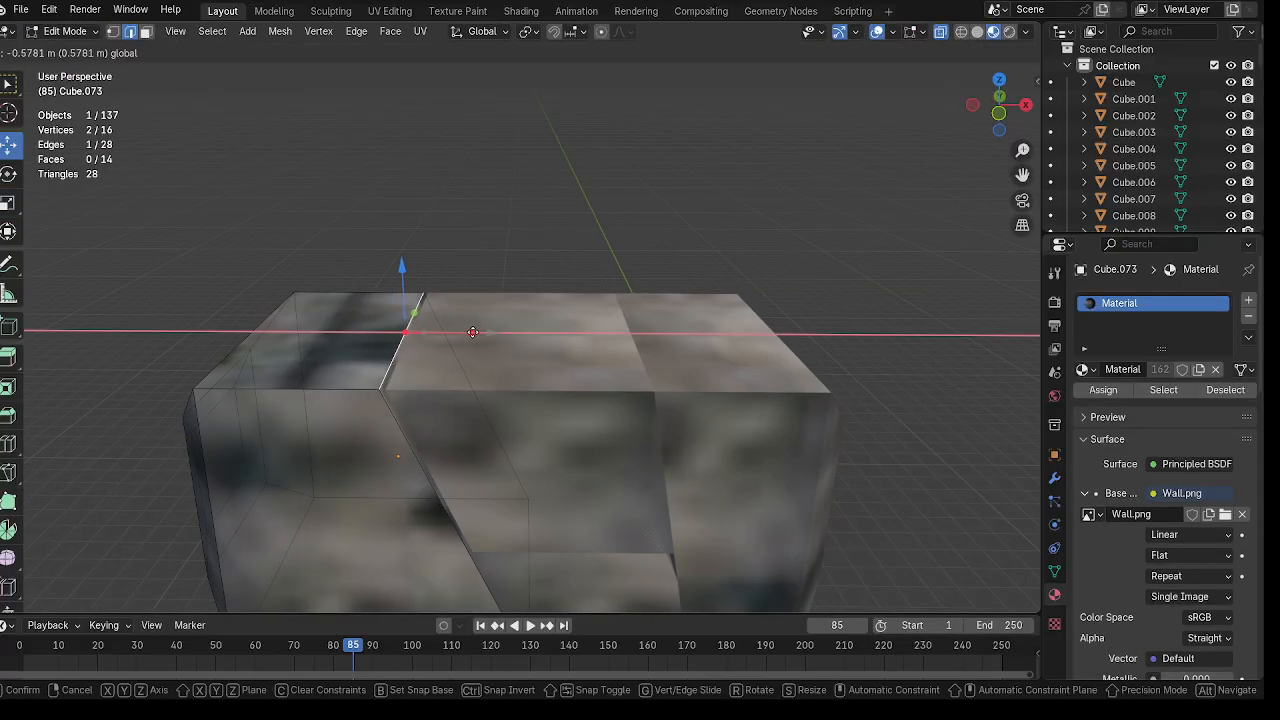
left_click(476, 332)
middle_click_drag(514, 371, 516, 348)
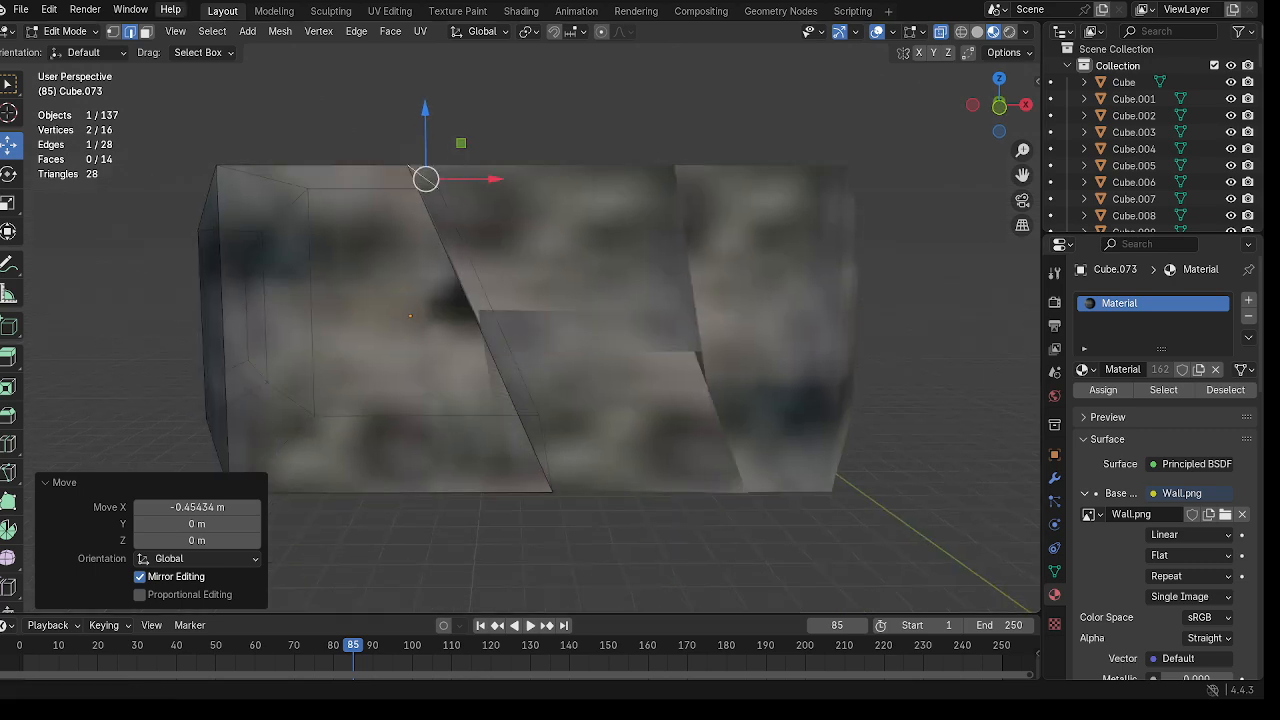
middle_click_drag(543, 116, 700, 250)
left_click(70, 31)
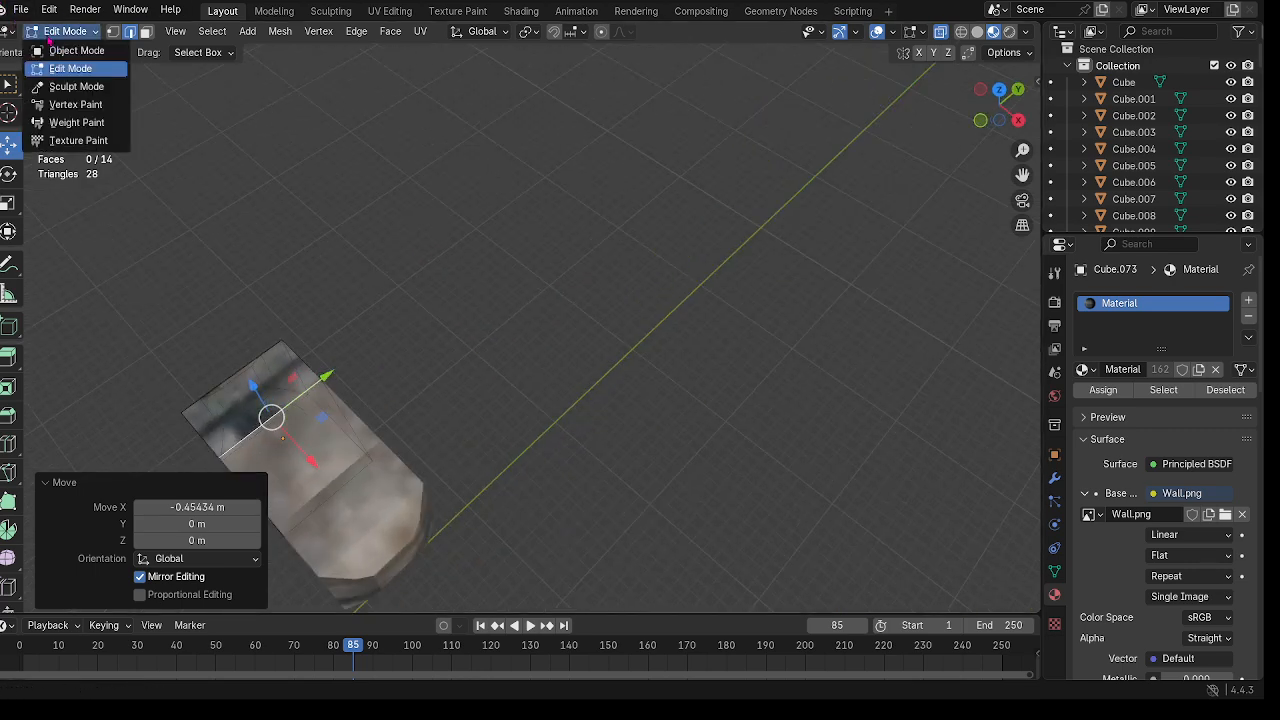
left_click(70, 50)
Step: Duplicate all four pieces of the assembled block and move the copy about -40.4 m along Y
scroll(350, 230, "down", 5)
middle_click_drag(760, 440, 447, 430)
left_click_drag(318, 356, 697, 600)
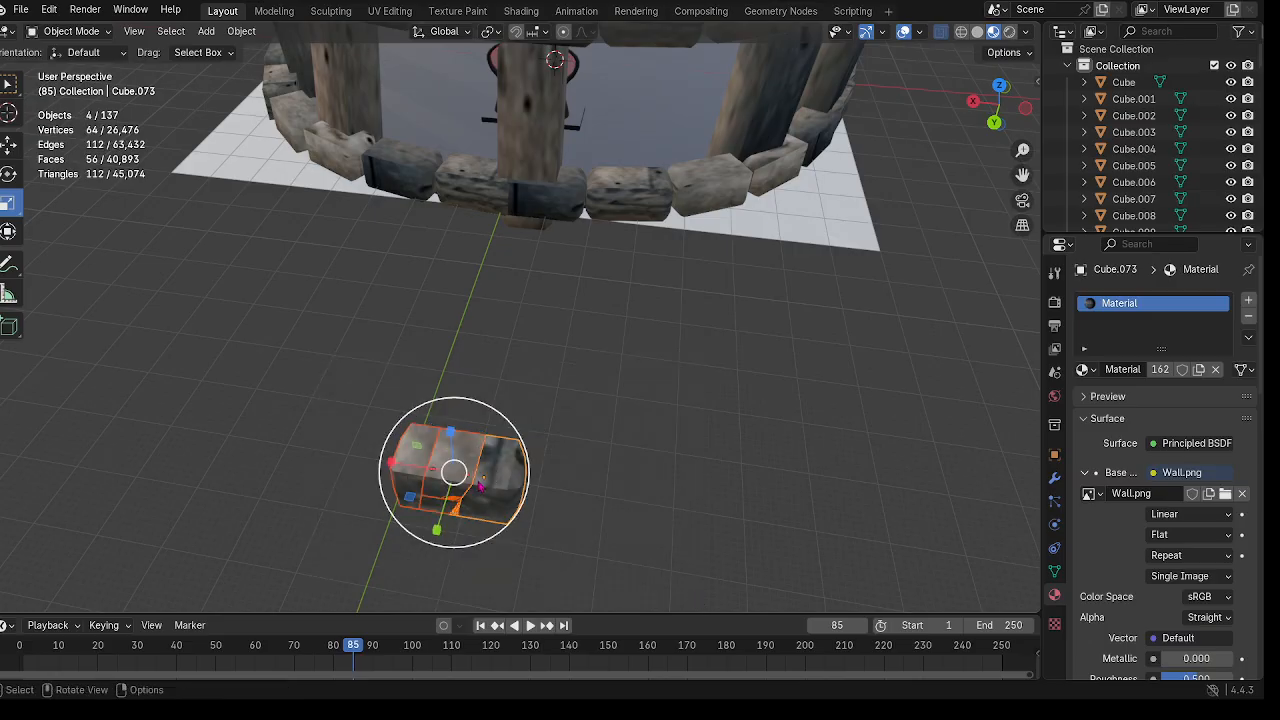
middle_click_drag(480, 485, 816, 511)
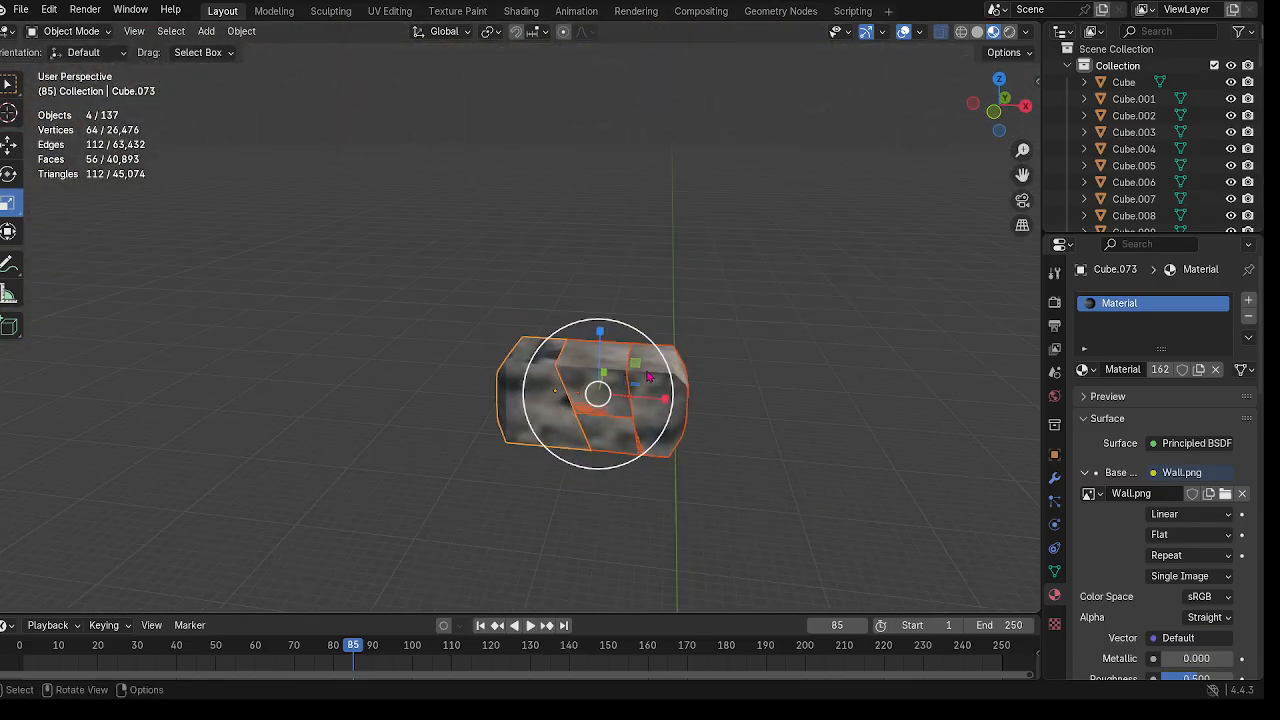
scroll(671, 391, "down", 5)
middle_click_drag(671, 391, 434, 461)
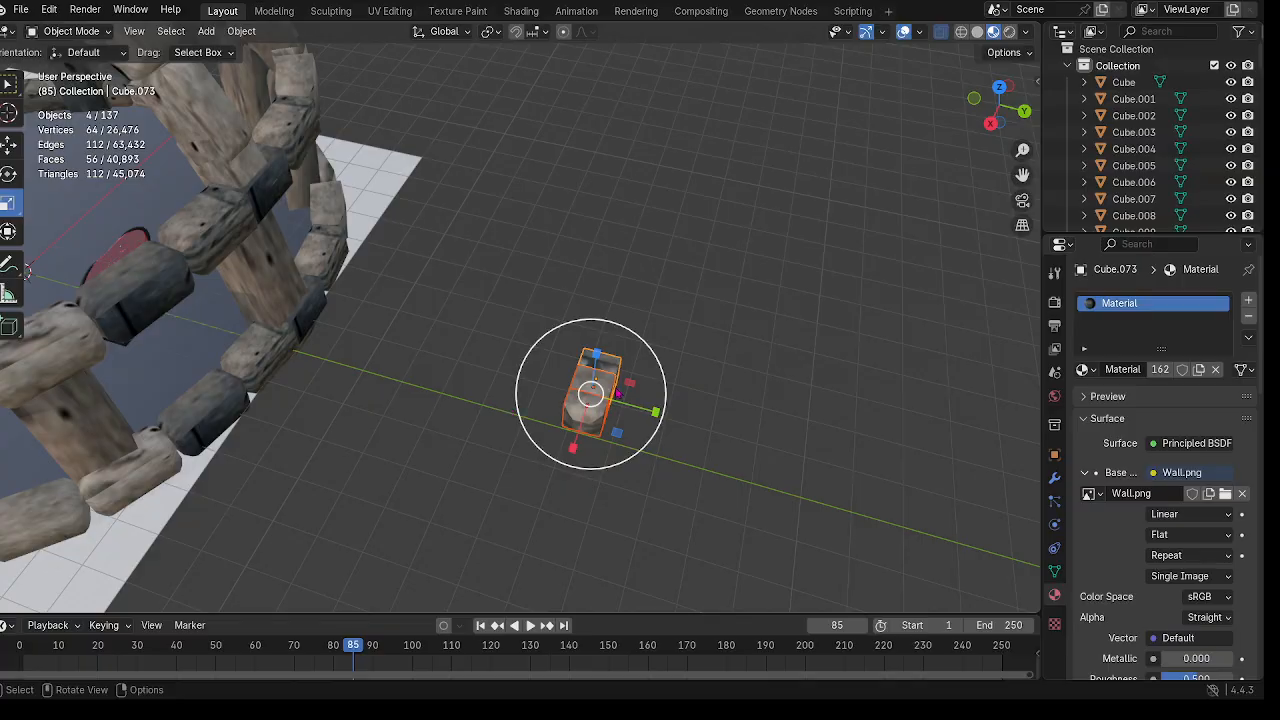
right_click(619, 392)
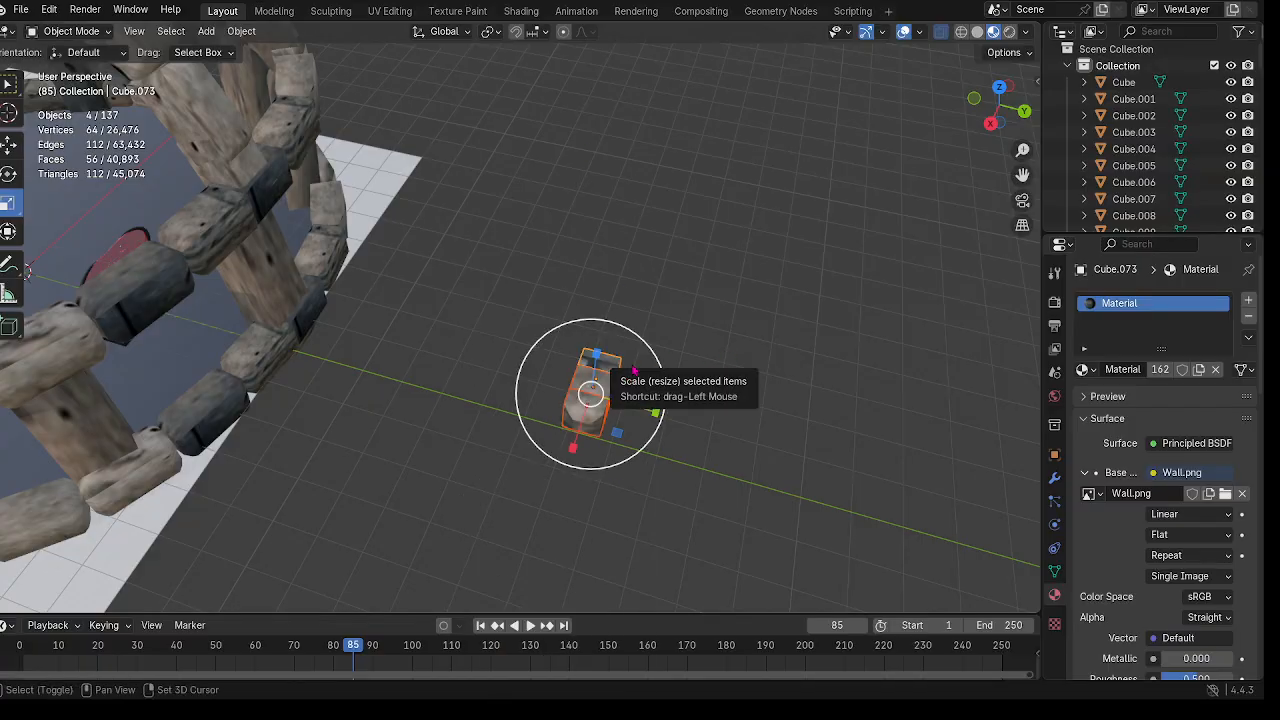
key("shift+d")
right_click(628, 378)
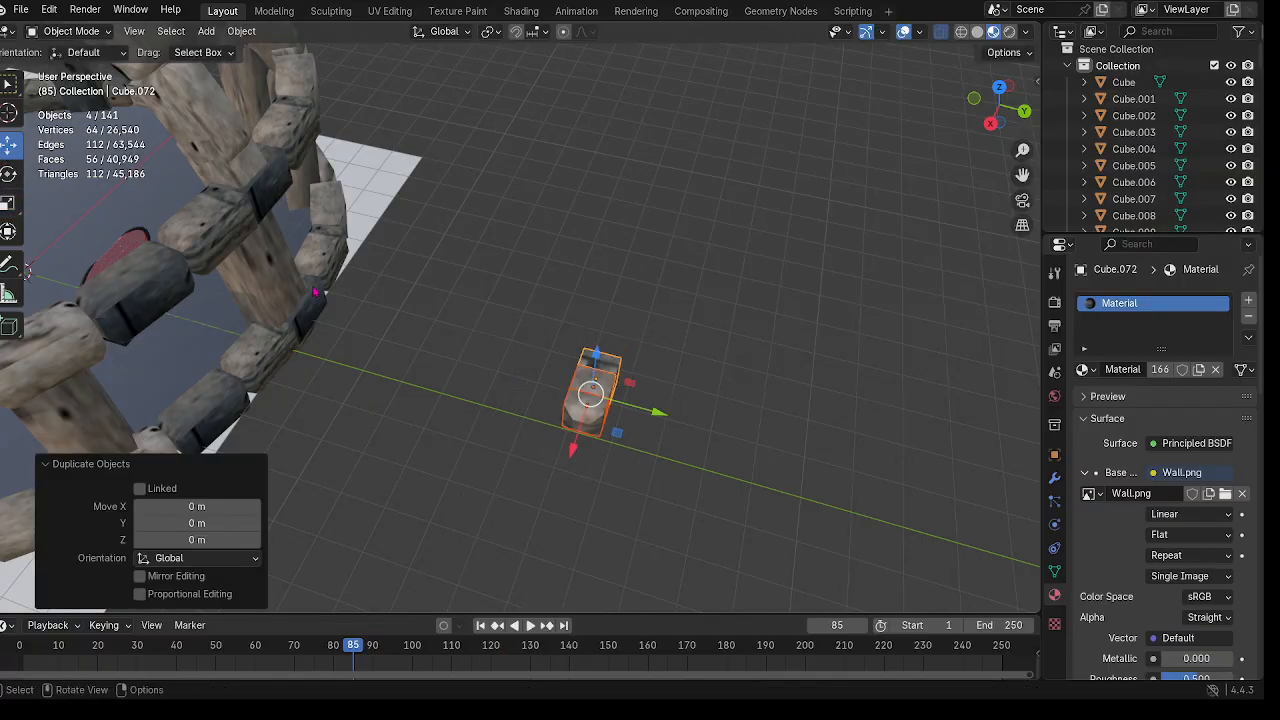
key("g")
key("y")
left_click(305, 380)
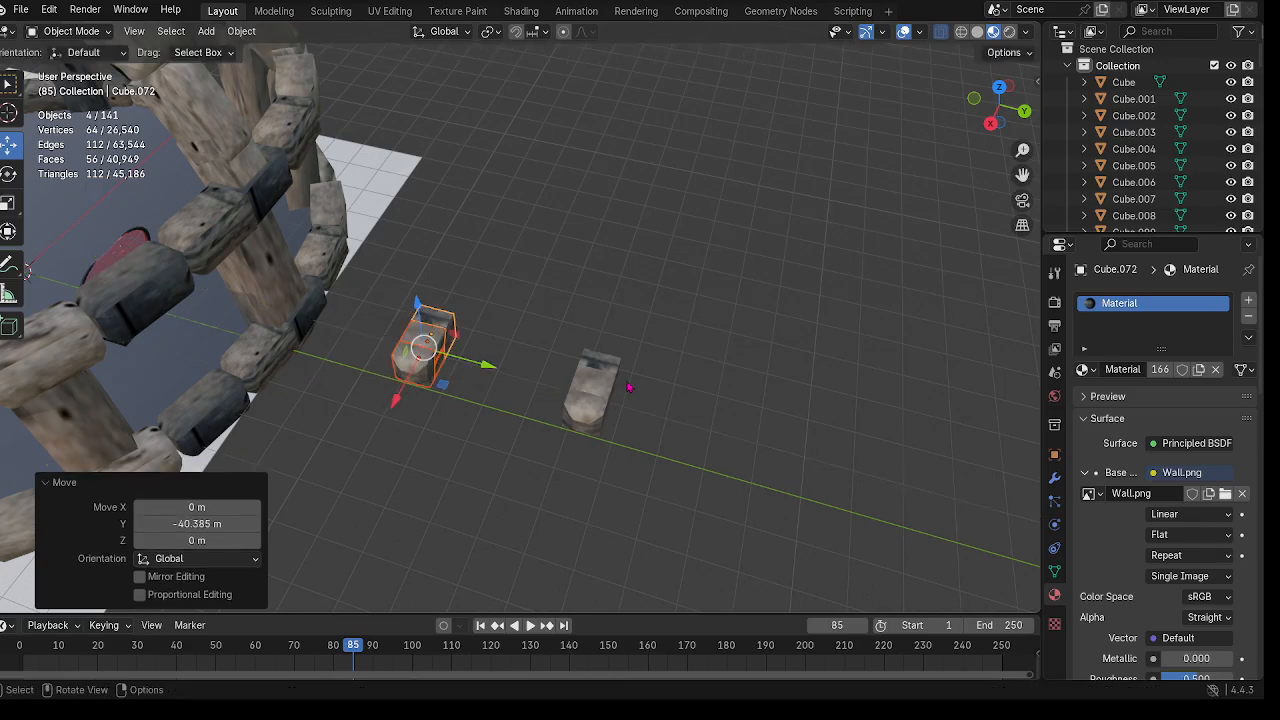
Step: Move the duplicated block a further -133.6 m or so along Y into the stone dome
middle_click_drag(629, 387, 652, 234)
middle_click_drag(552, 376, 449, 169)
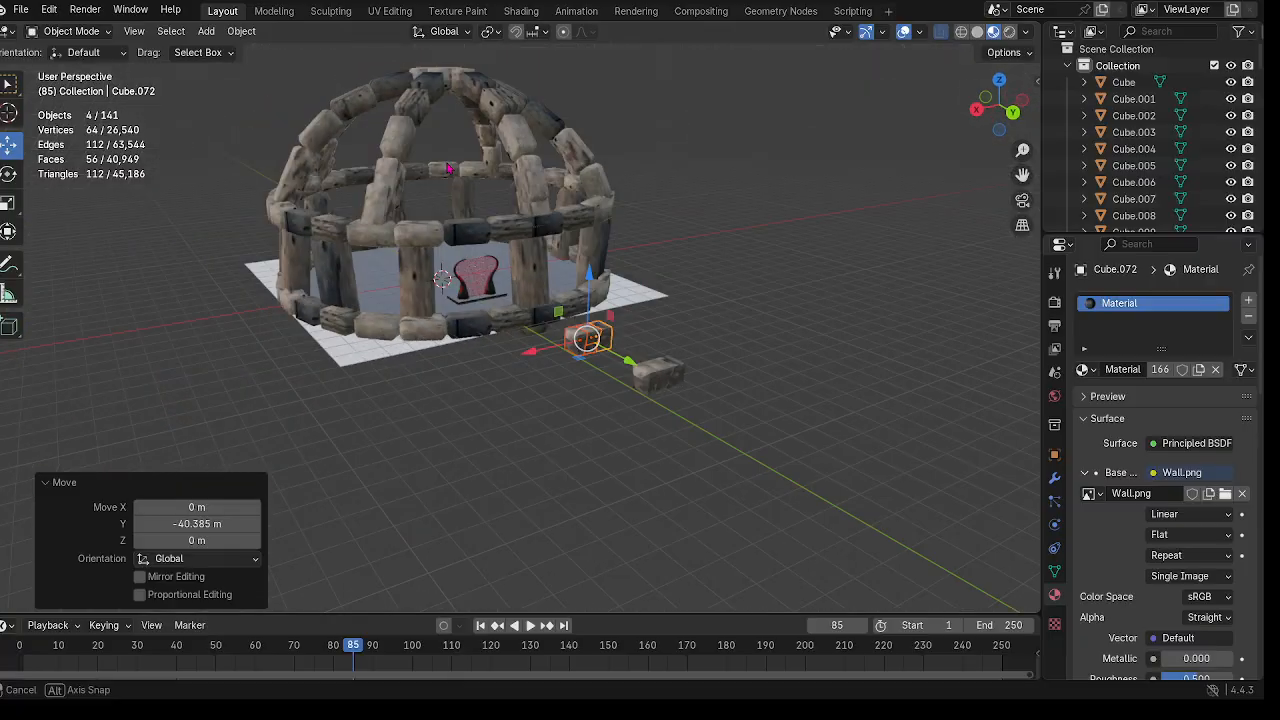
key("g")
key("y")
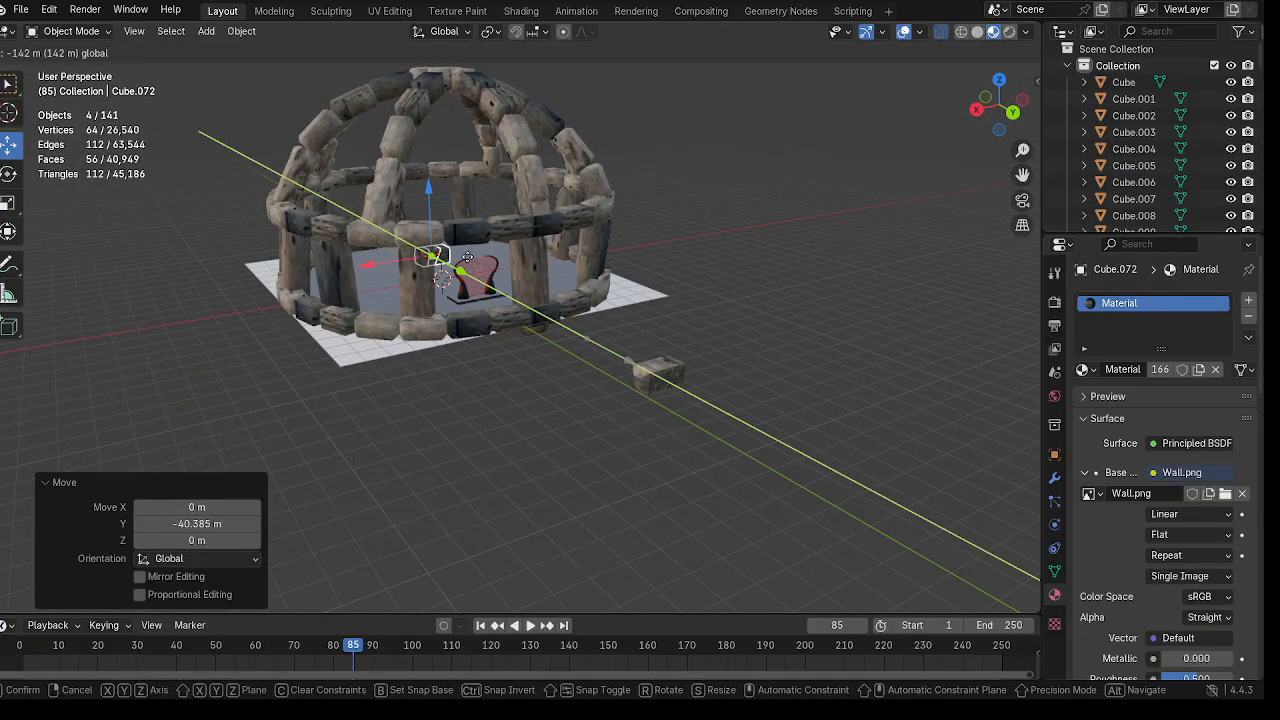
left_click_drag(473, 263, 473, 263)
Step: Move the duplicated block about -16.7 m along X and raise it about 95 m along Z toward the dome's top
middle_click_drag(473, 263, 759, 359)
scroll(799, 253, "up", 5)
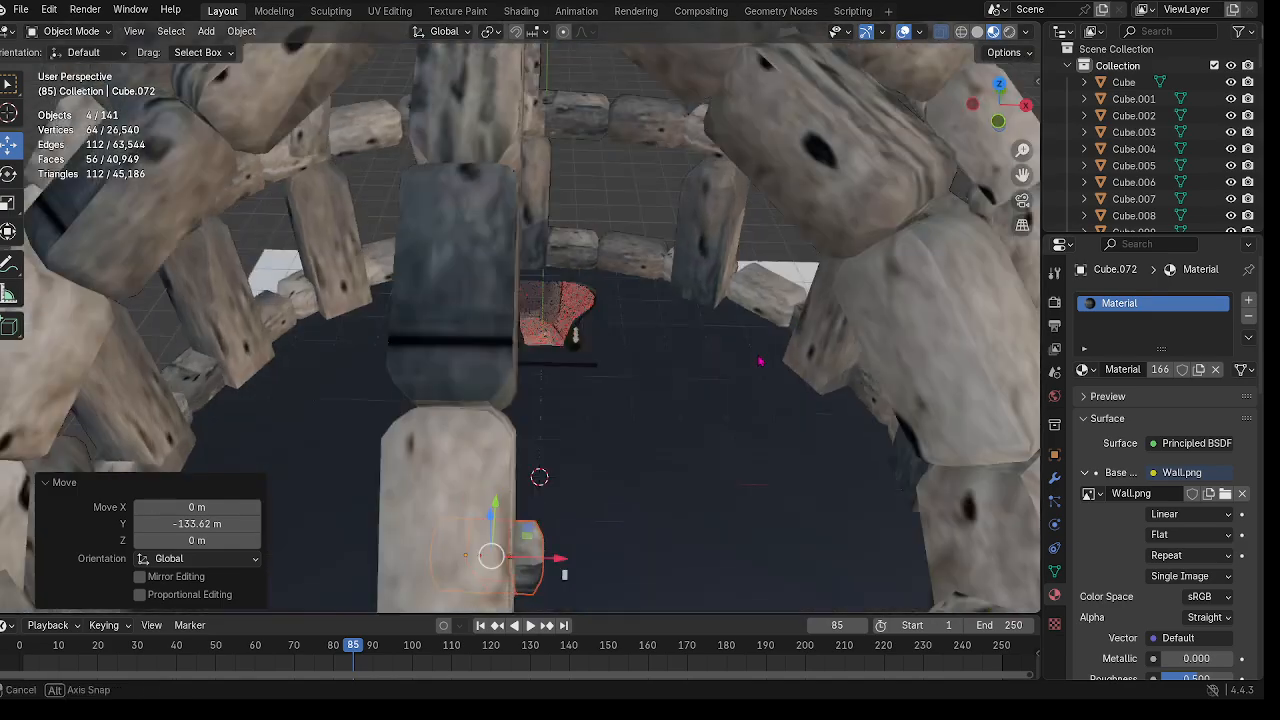
scroll(757, 358, "up", 3)
scroll(721, 348, "down", 8)
middle_click_drag(586, 394, 713, 380)
scroll(435, 400, "up", 4)
scroll(746, 305, "down", 4)
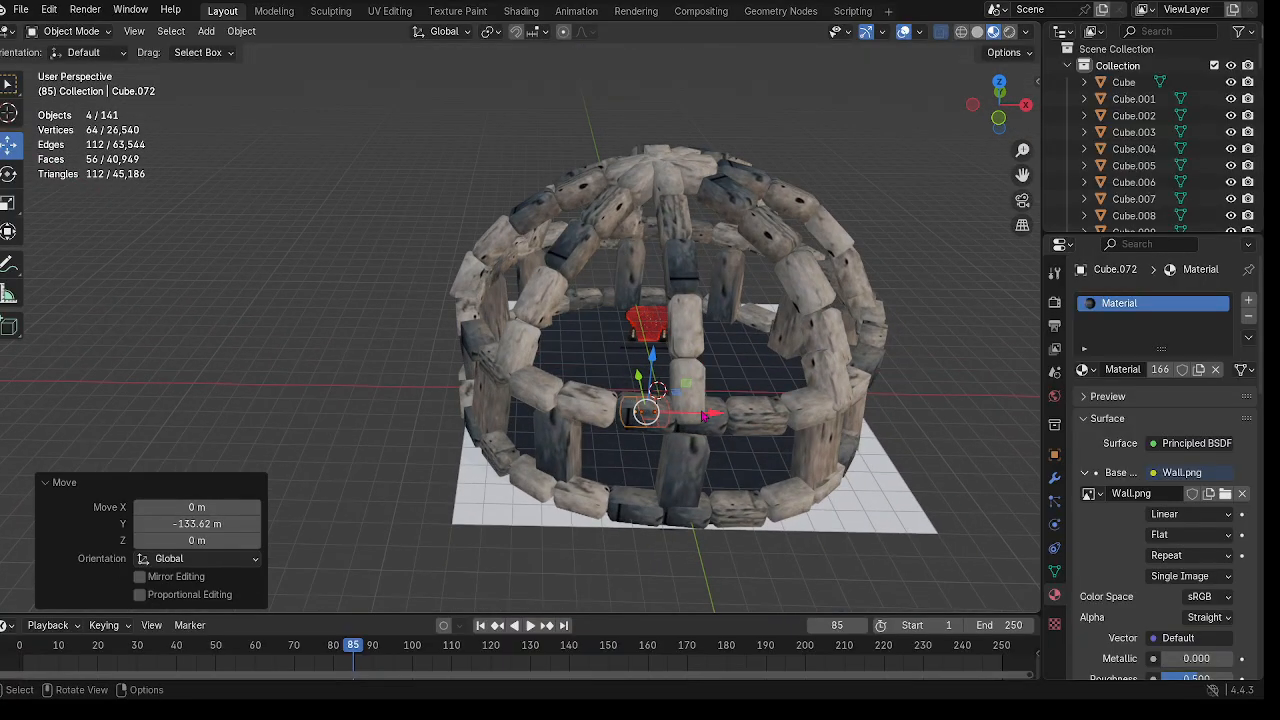
key("g")
key("x")
left_click(633, 379)
left_click_drag(609, 353, 610, 317)
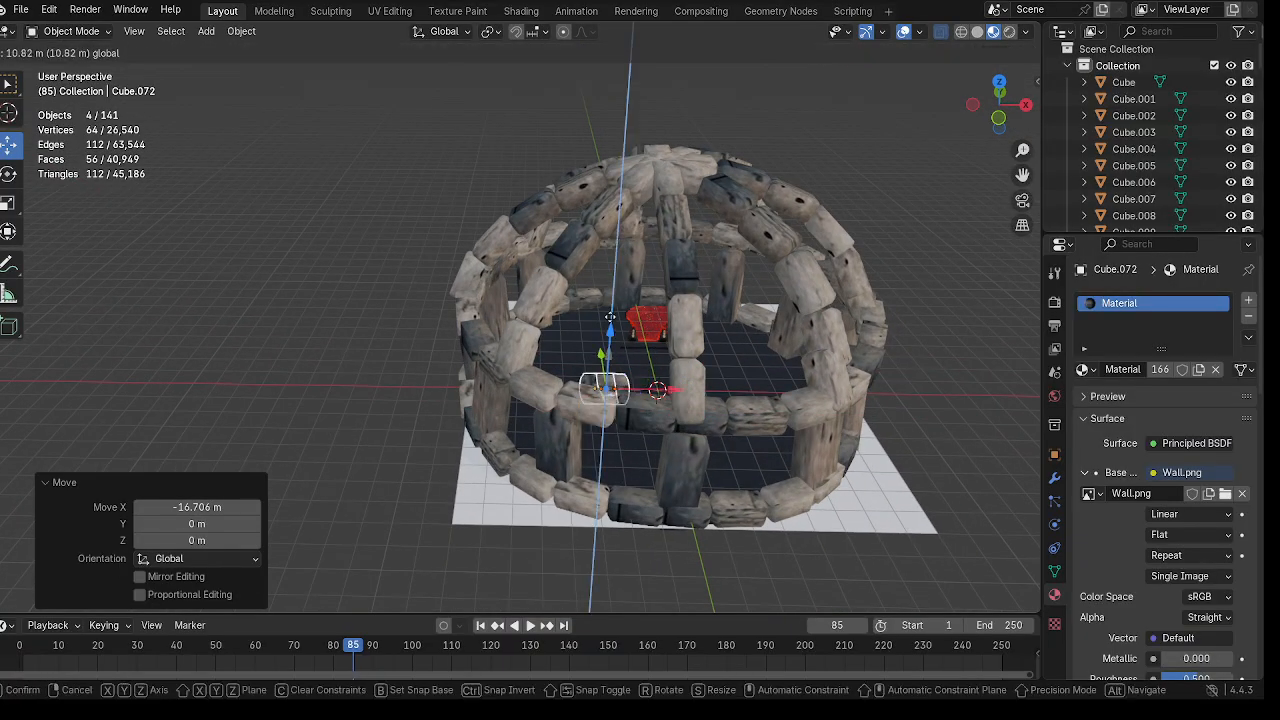
left_click_drag(640, 117, 640, 117)
Step: Align the duplicated block with the dark stone on the dome's -X rib, shifting it along X and Y and lowering it about 20.6 m
scroll(700, 180, "up", 4)
middle_click_drag(725, 195, 642, 370, "shift")
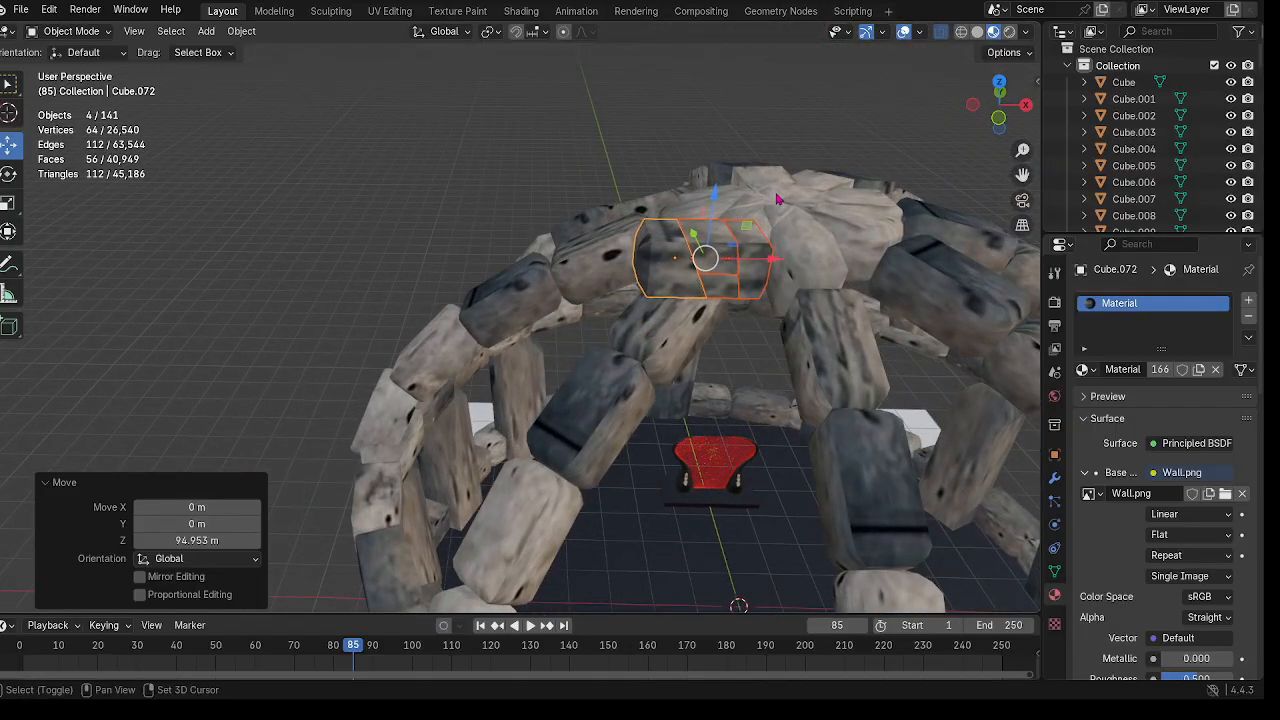
left_click_drag(782, 258, 638, 256)
middle_click_drag(638, 250, 720, 260)
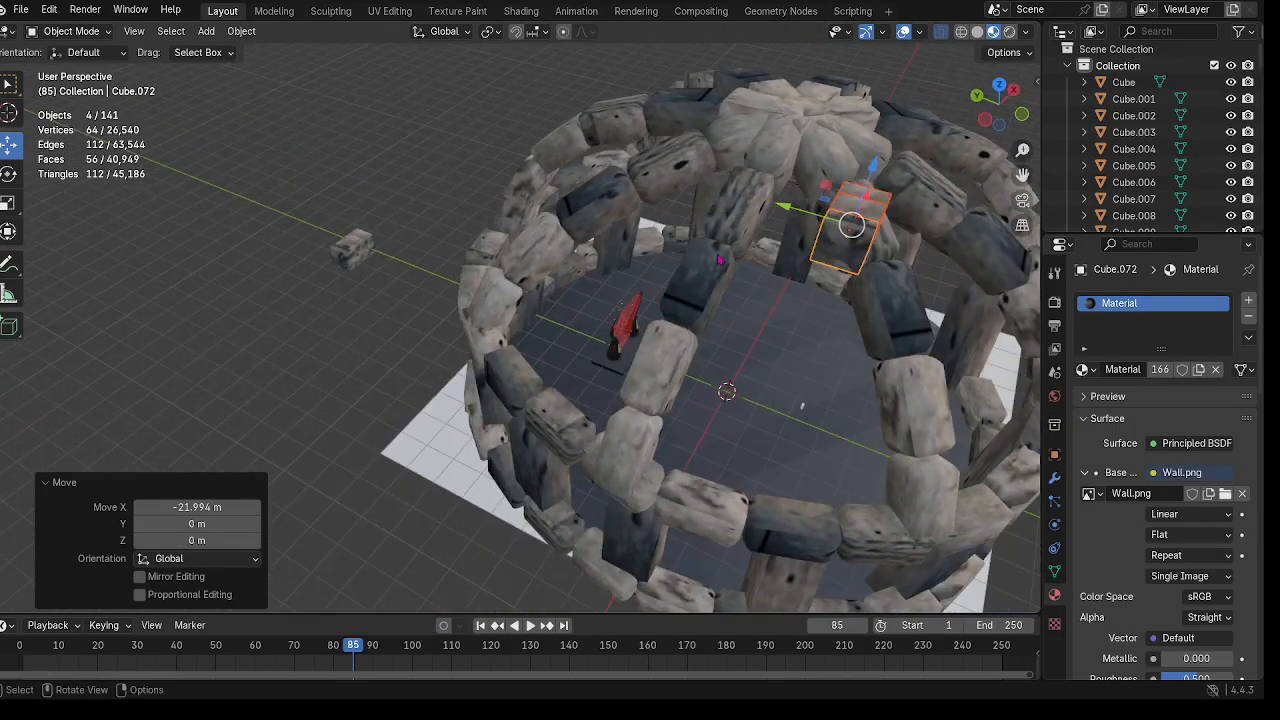
left_click_drag(851, 225, 732, 216)
key("y")
middle_click_drag(732, 218, 645, 225)
scroll(645, 225, "up", 5)
middle_click_drag(660, 290, 398, 221)
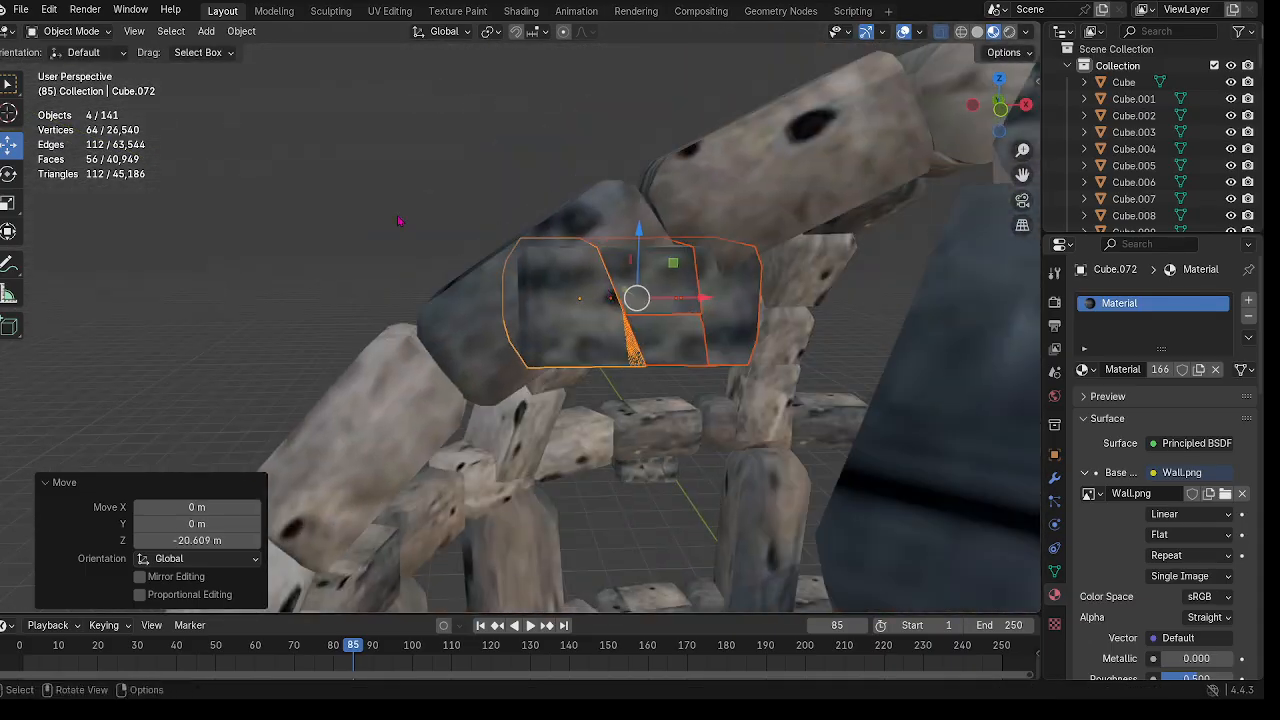
left_click_drag(729, 298, 644, 298)
Step: Rotate the duplicated block about -36.1° around Y to match the rib's slope and raise it slightly along Z
left_click(8, 173)
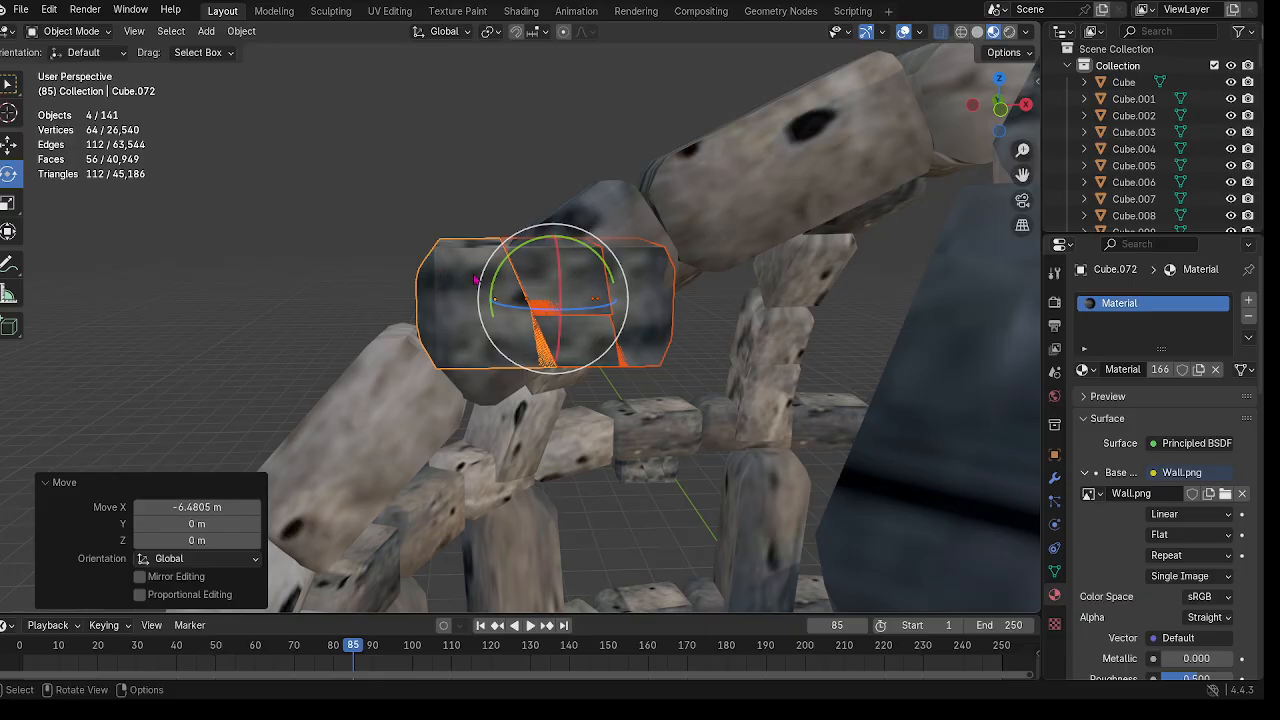
left_click_drag(499, 277, 483, 319)
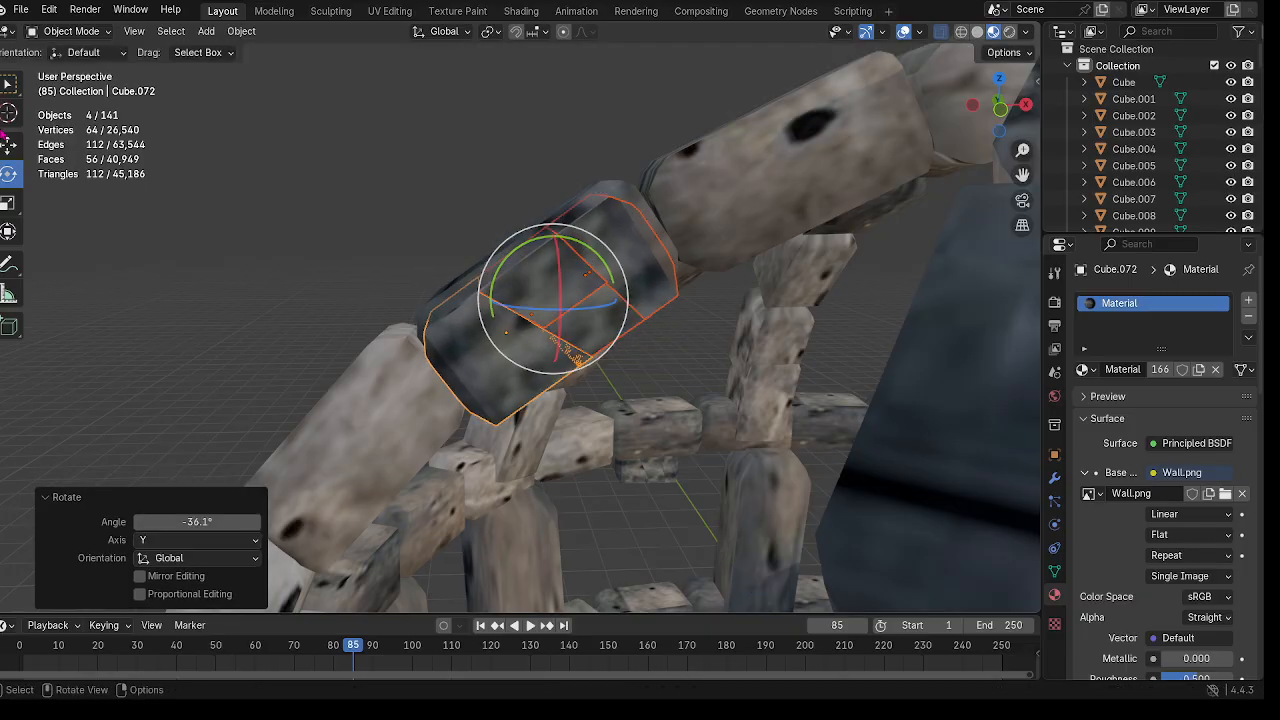
left_click(9, 146)
mouse_move(553, 230)
left_mouse_down()
mouse_move(555, 150)
mouse_move(553, 222)
left_mouse_up()
Step: Delete the original single stone block that overlaps the duplicated pieces on the rib
left_click(425, 313)
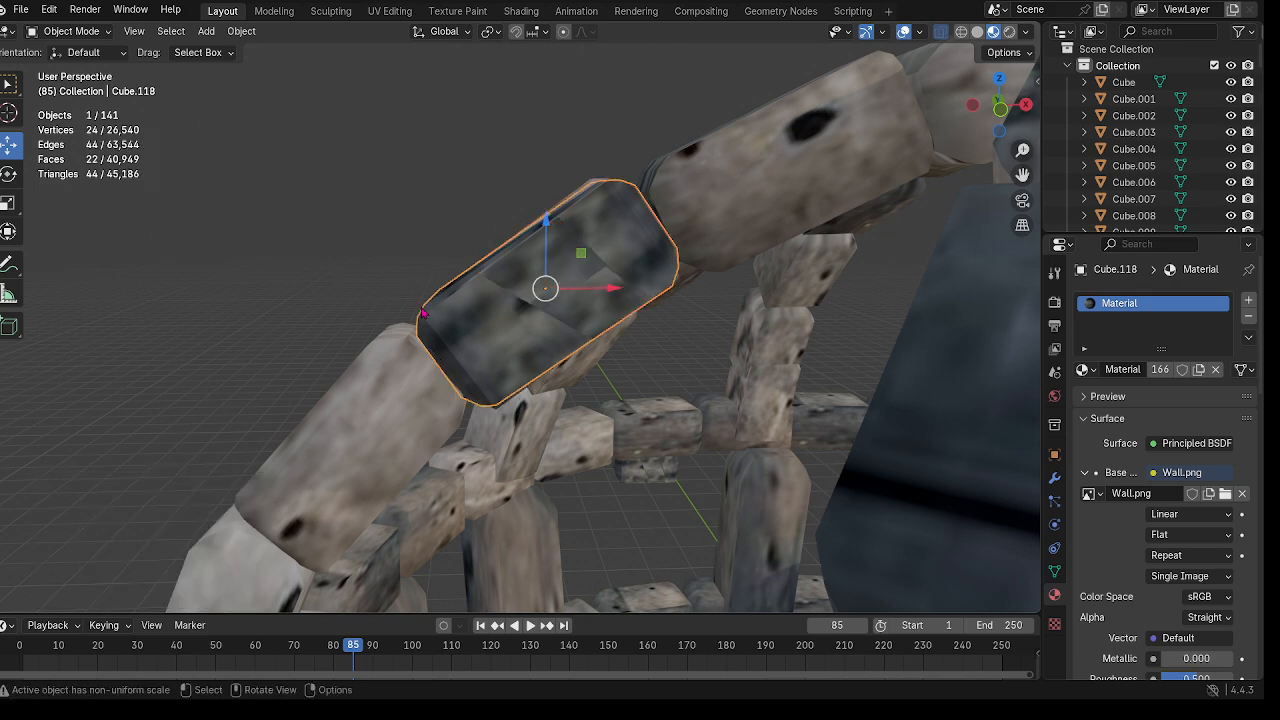
key("x")
left_click(425, 310)
middle_click_drag(538, 199, 532, 196)
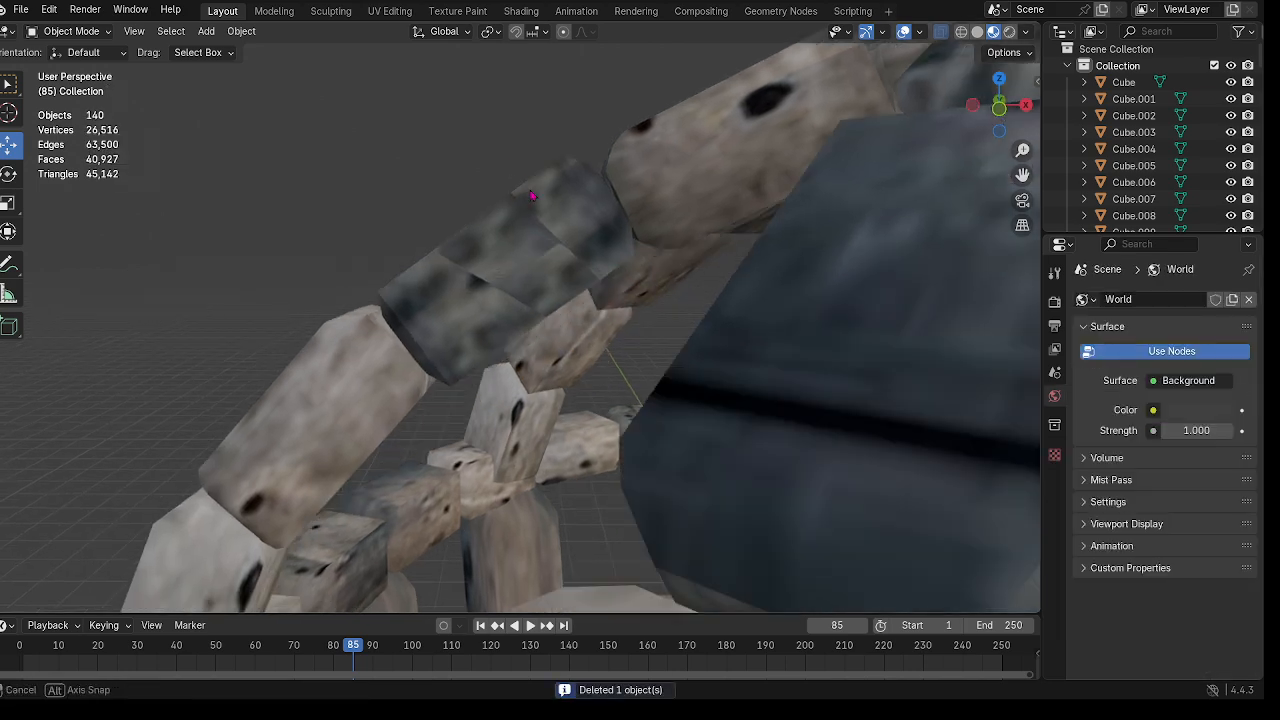
Step: Select only the four rib block pieces and raise them about 0.81 m along Z
left_click_drag(437, 136, 548, 290)
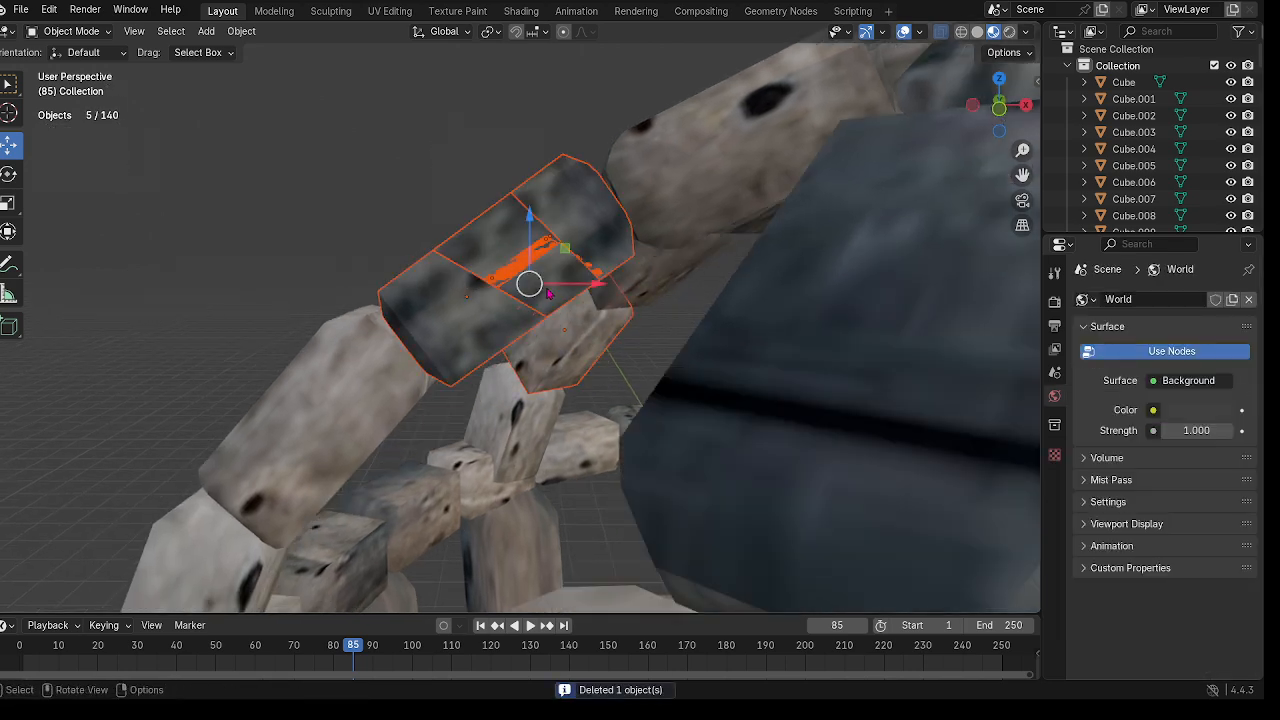
left_click(588, 350, "shift")
left_click_drag(510, 196, 511, 189)
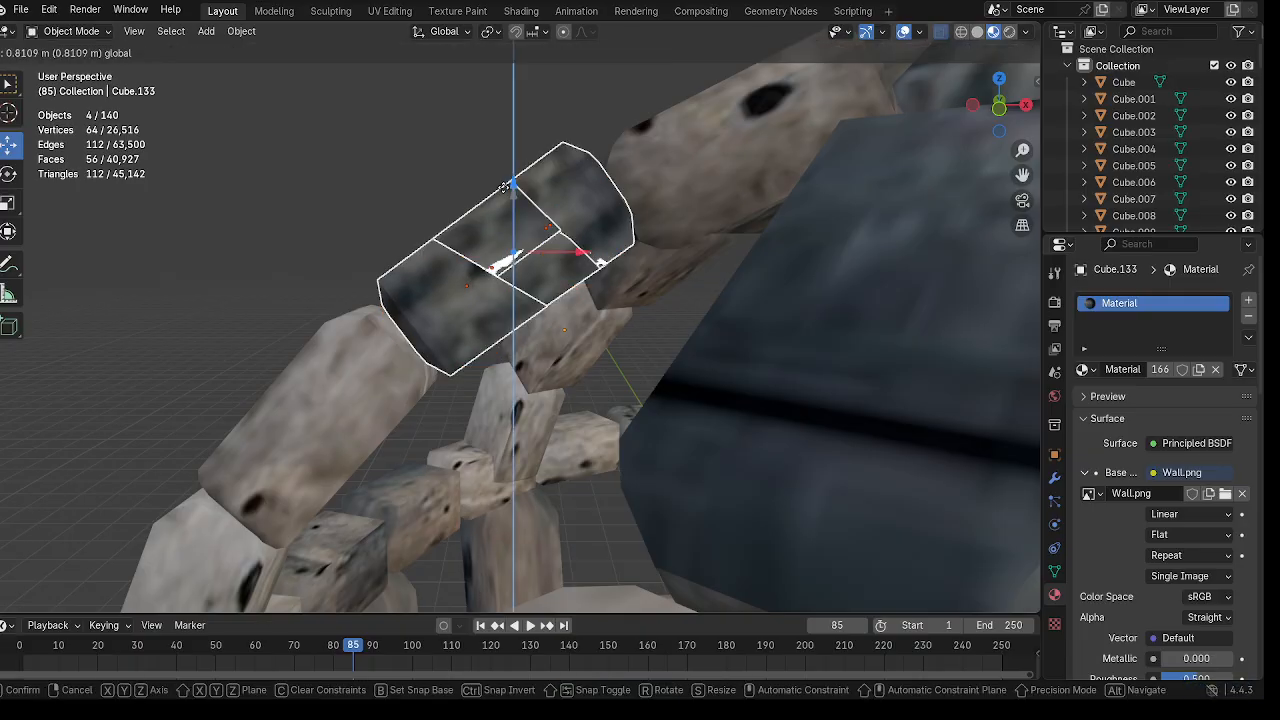
middle_click_drag(511, 189, 484, 435)
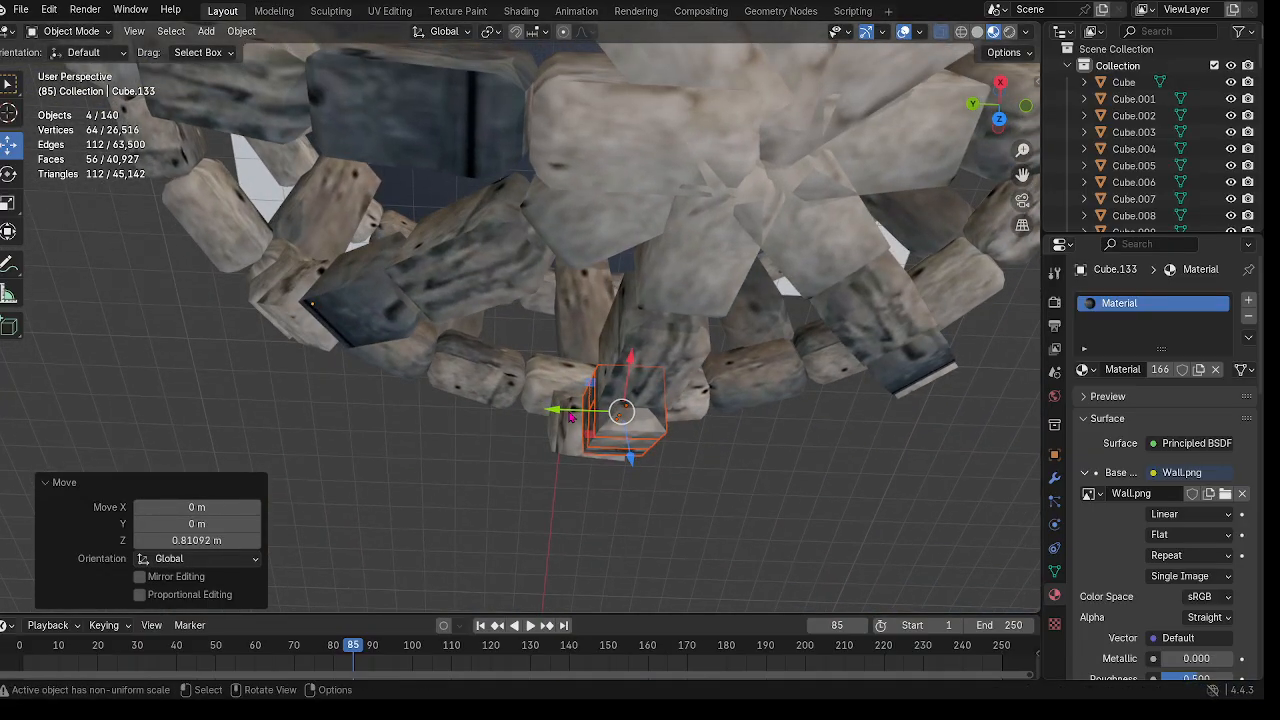
Step: Fine-align the four selected rib block pieces along Z and shift them about 0.54 m along Y
left_click_drag(571, 418, 575, 418)
left_click_drag(630, 458, 630, 480)
middle_click_drag(630, 480, 620, 295)
left_click_drag(561, 264, 559, 268)
middle_click_drag(667, 424, 369, 318)
middle_click_drag(616, 379, 665, 269, "shift")
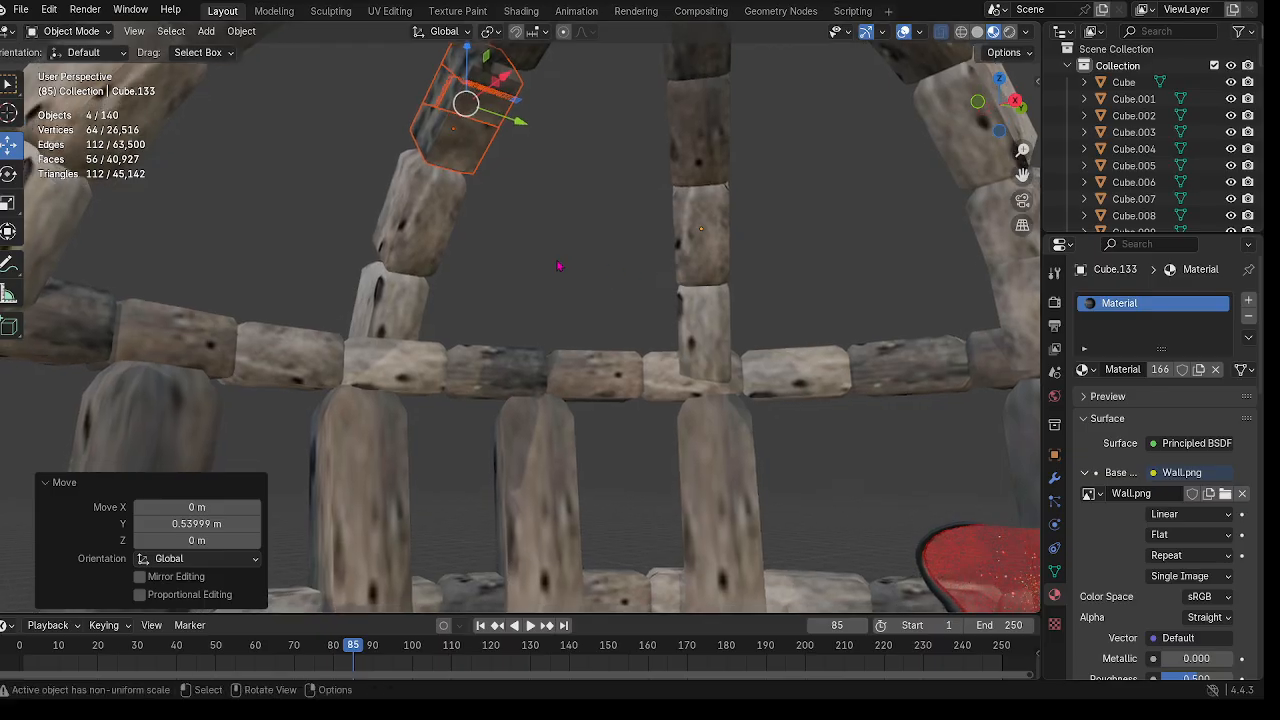
middle_click_drag(559, 266, 573, 239)
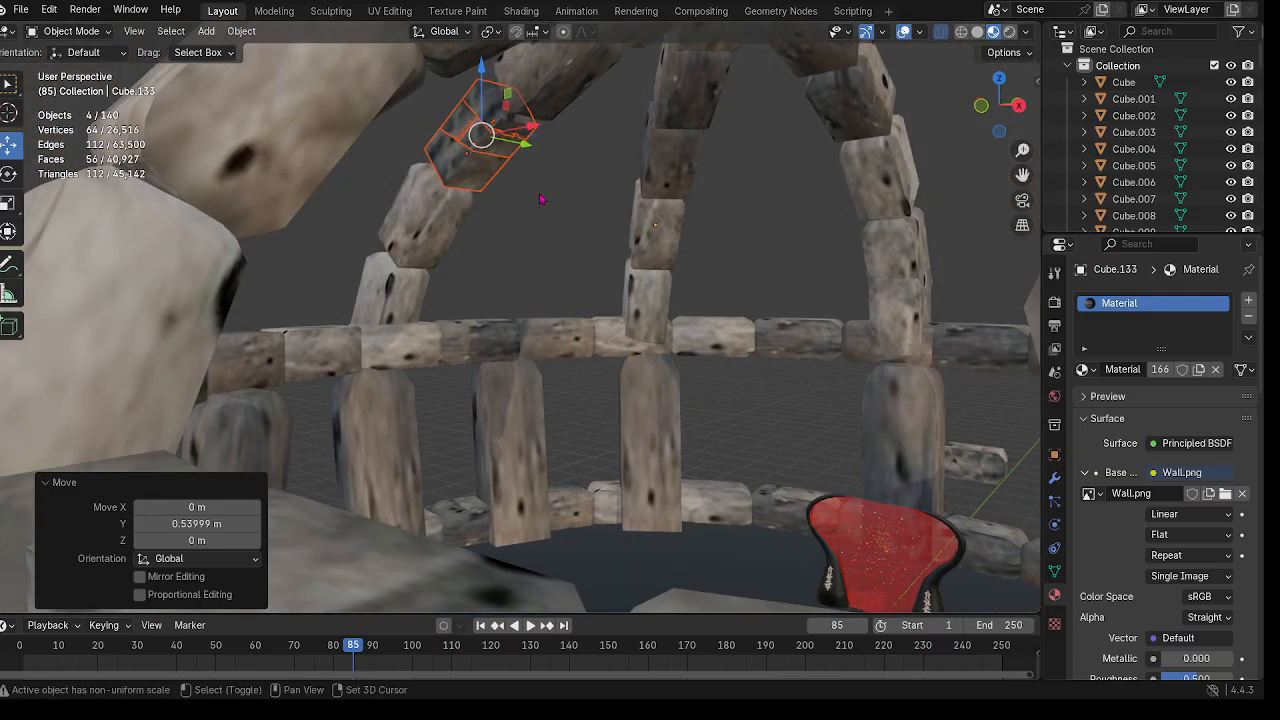
Step: Duplicate the four rib block pieces and shift the copy about -66.8 m along Y
key("shift+d")
right_click(541, 199)
middle_click_drag(541, 199, 440, 198)
left_click_drag(502, 210, 799, 325)
middle_click_drag(820, 556, 681, 404)
scroll(712, 435, "down", 2)
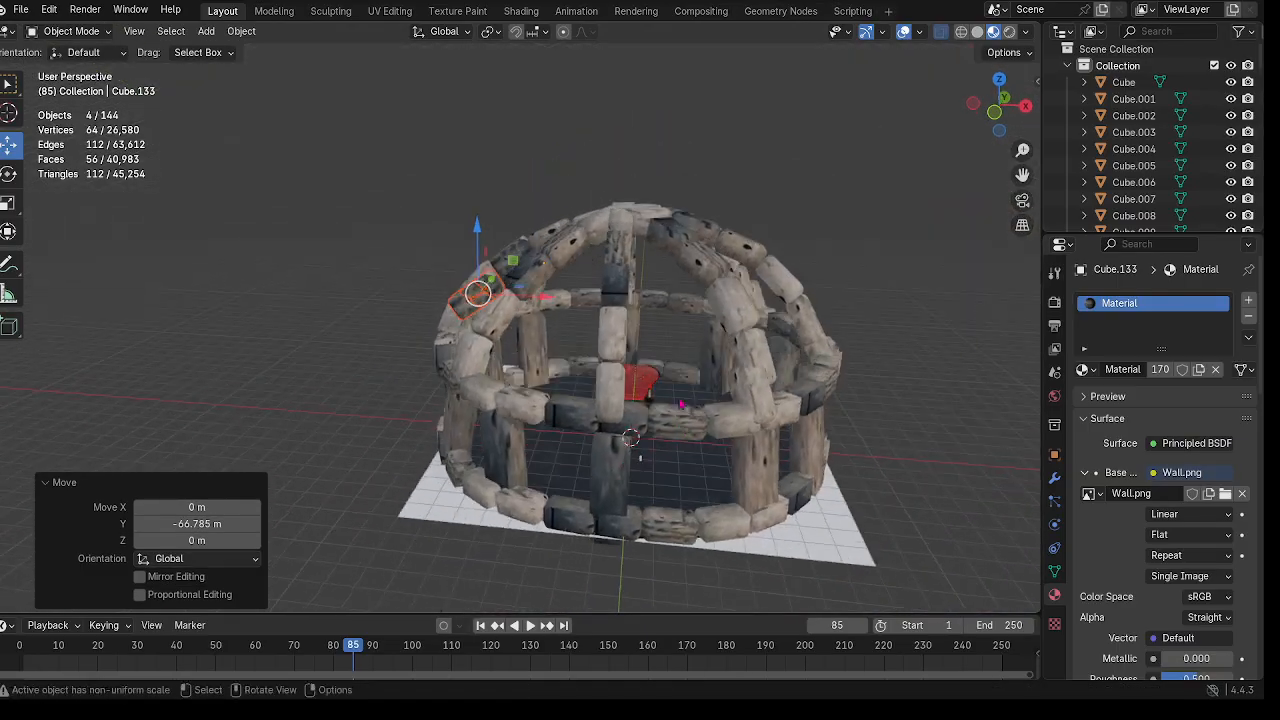
Step: Move the copied block about 65.6 m along X, -24 m along Z and 93.2 m along Y
left_click_drag(548, 287, 742, 343)
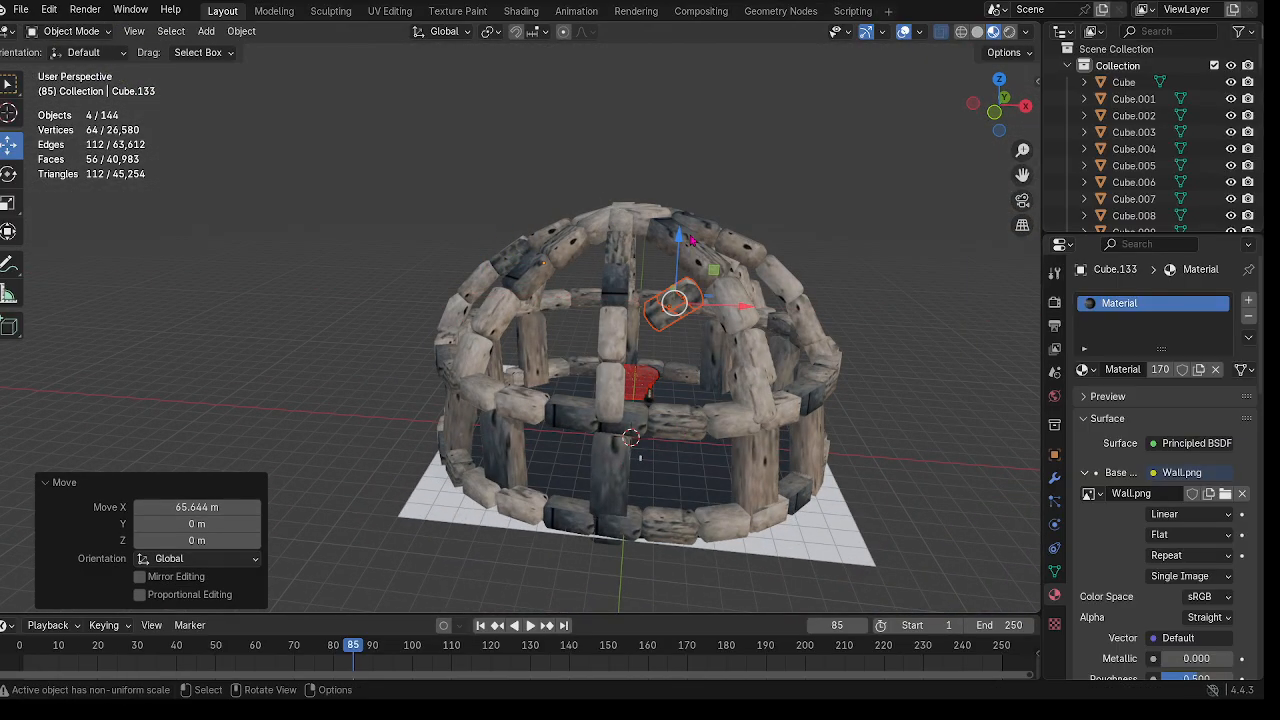
left_click_drag(676, 236, 676, 303)
middle_click_drag(676, 303, 444, 303)
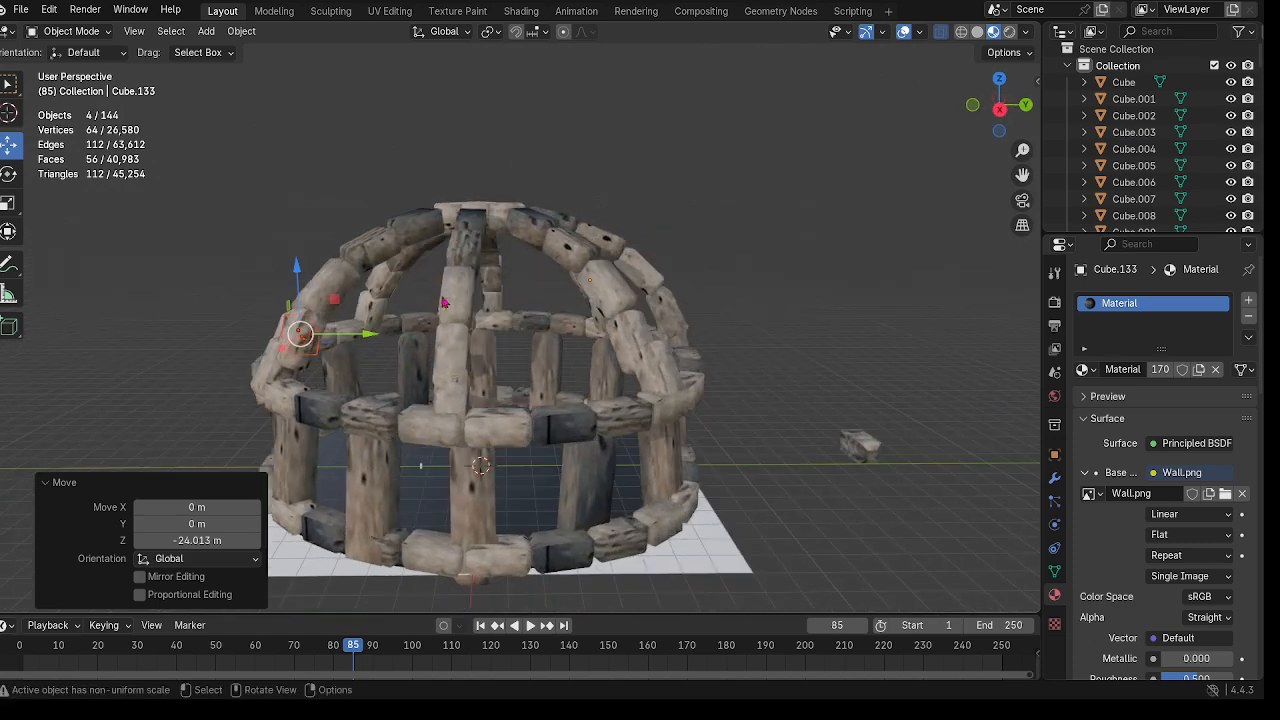
left_click_drag(362, 345, 600, 360)
middle_click_drag(600, 360, 781, 385)
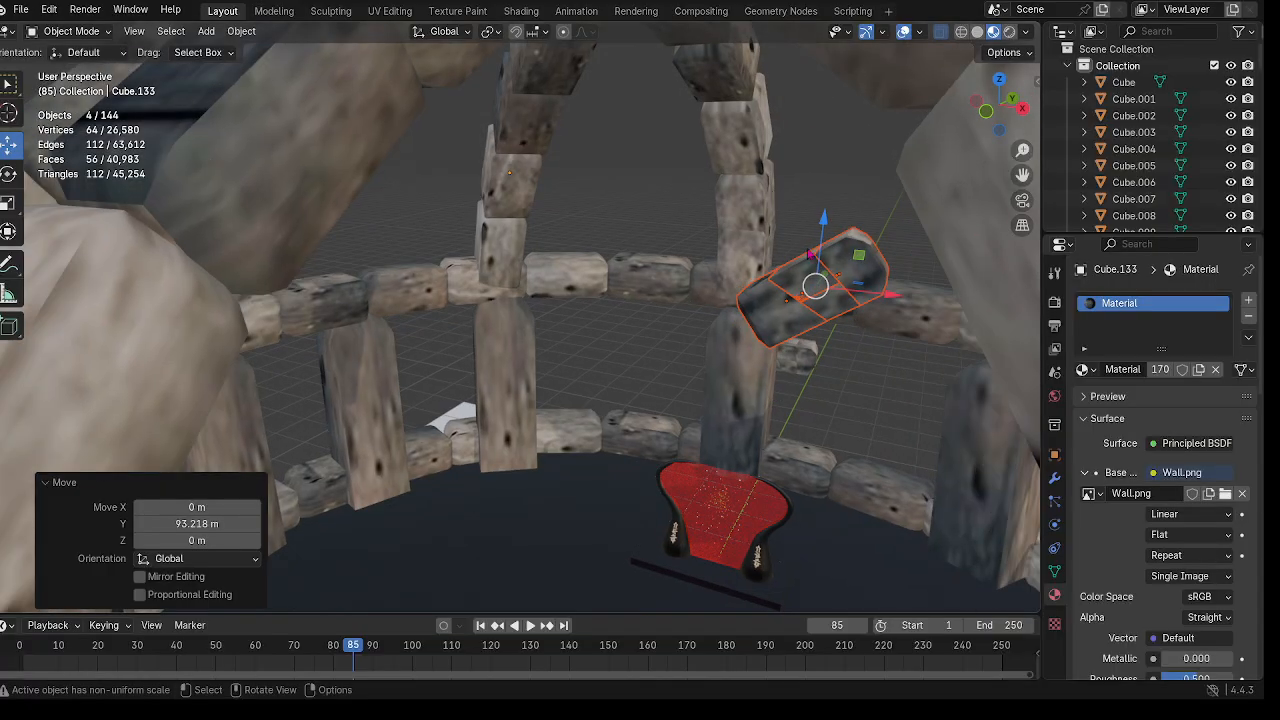
Step: Bring the copied block onto a +Y rib of the dome, shifting it about 31.2 m along Y, along X, and 22.7 m up
middle_click_drag(810, 254, 830, 263)
middle_click_drag(729, 126, 606, 246)
left_click_drag(317, 395, 526, 474)
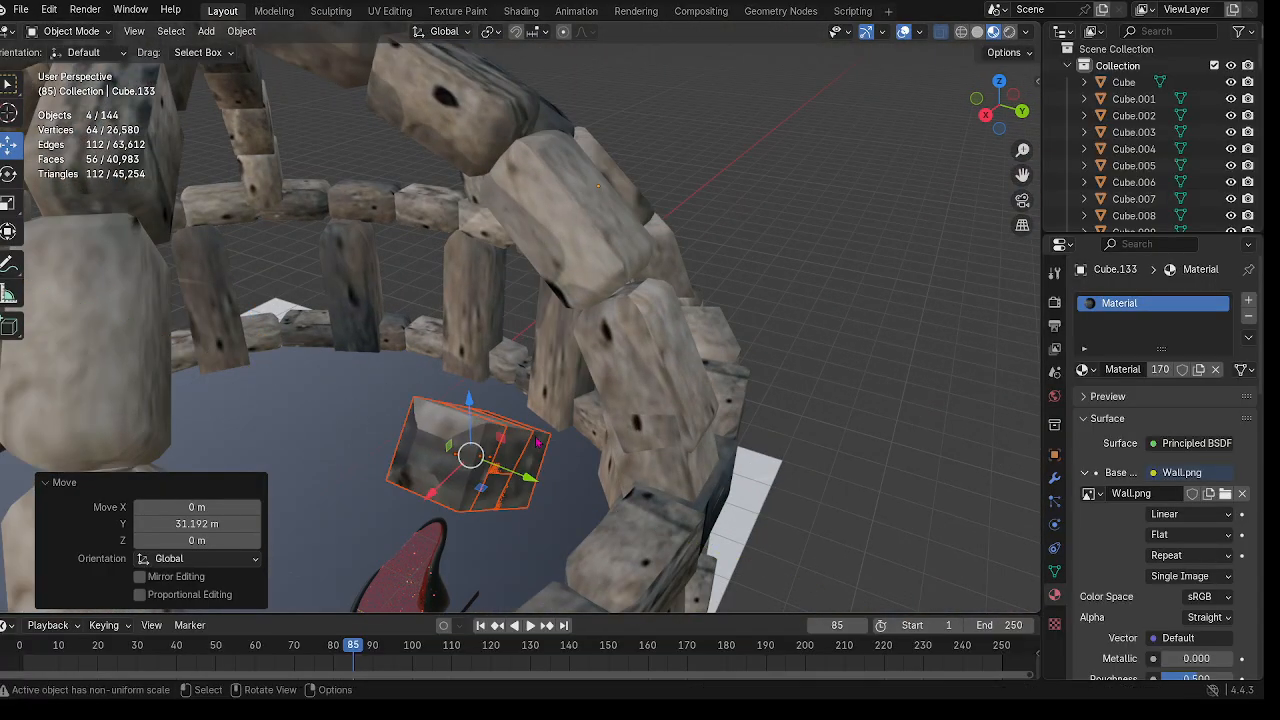
middle_click_drag(506, 438, 463, 466)
scroll(428, 386, "down", 3)
middle_click_drag(428, 386, 402, 441)
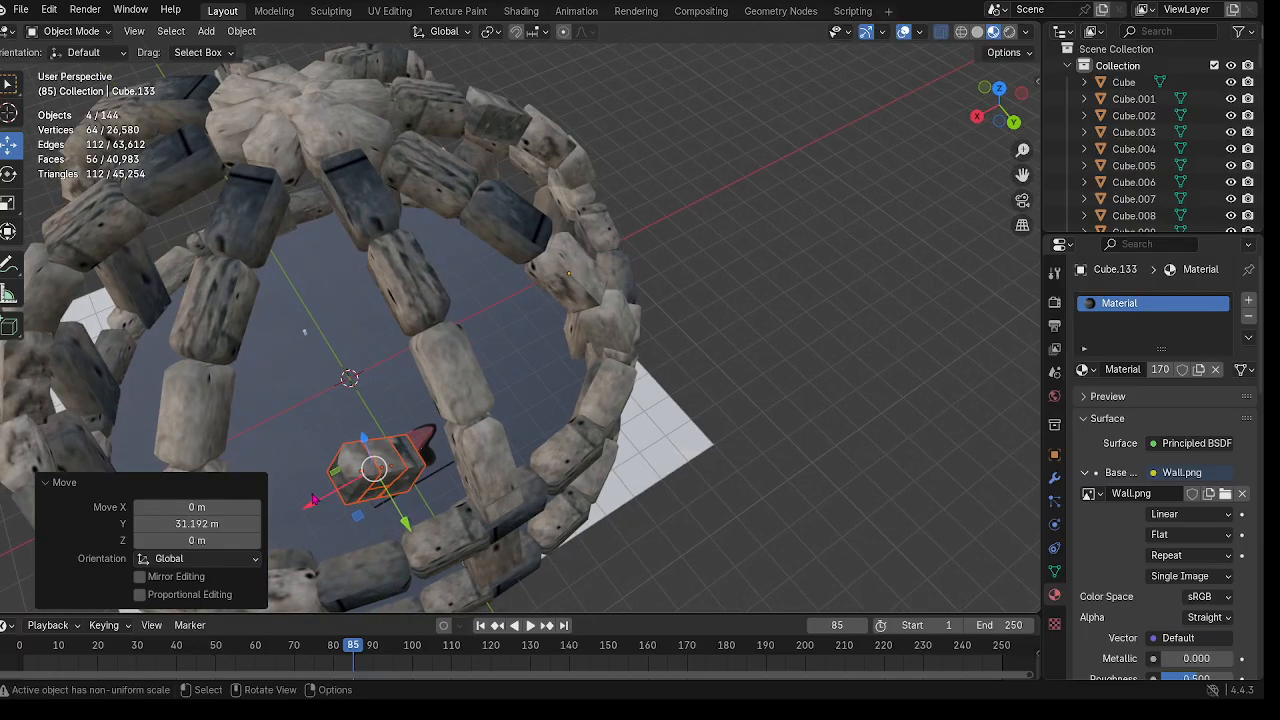
left_click_drag(313, 500, 436, 345)
middle_click_drag(436, 347, 468, 402)
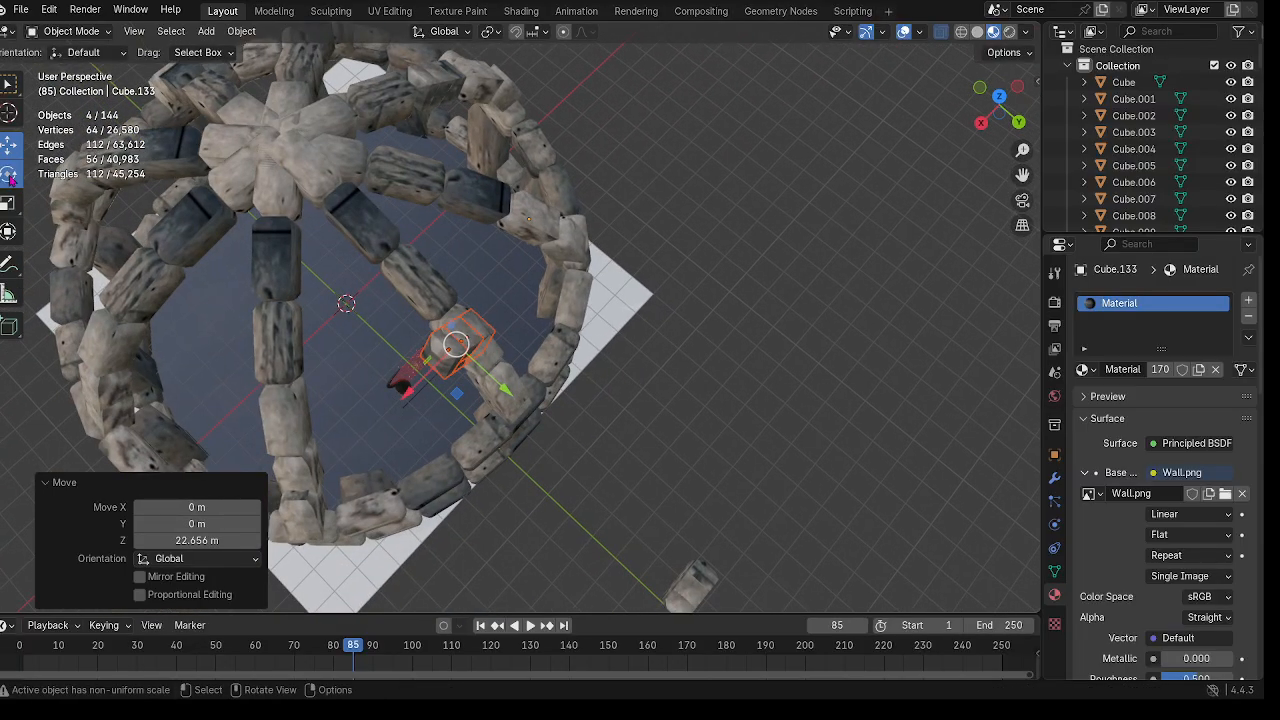
Step: Rotate the copied block -89° around Z, centre it on the rib along X and lower it about 2.6 m
left_click_drag(521, 362, 455, 420)
middle_click_drag(455, 420, 470, 343)
left_click(8, 145)
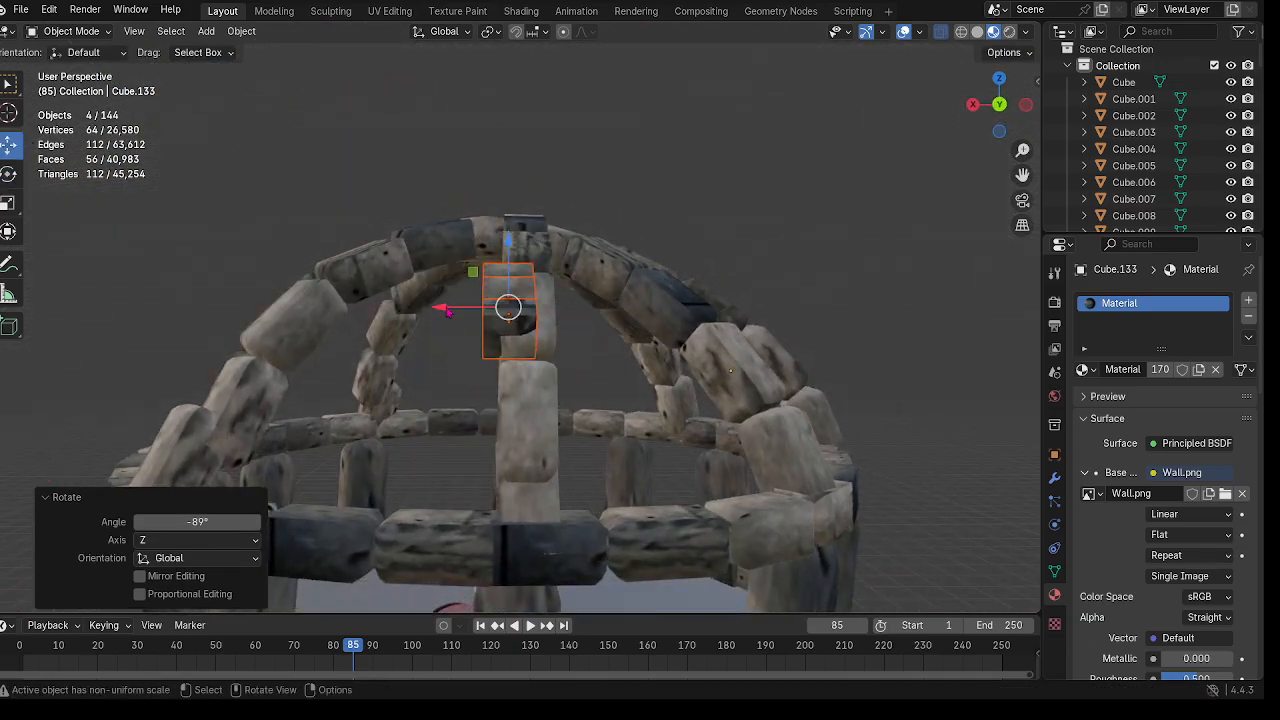
left_click_drag(447, 312, 464, 311)
left_click_drag(525, 245, 525, 261)
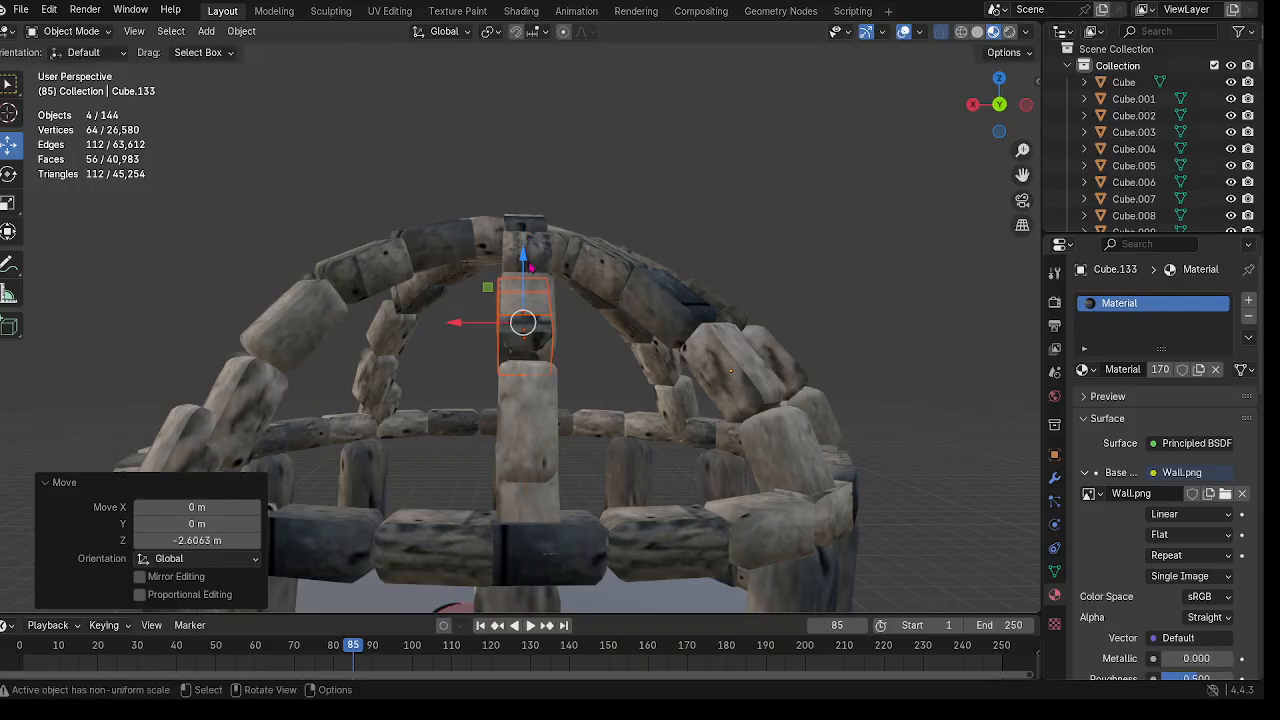
middle_click_drag(525, 261, 570, 258)
scroll(599, 258, "up", 3)
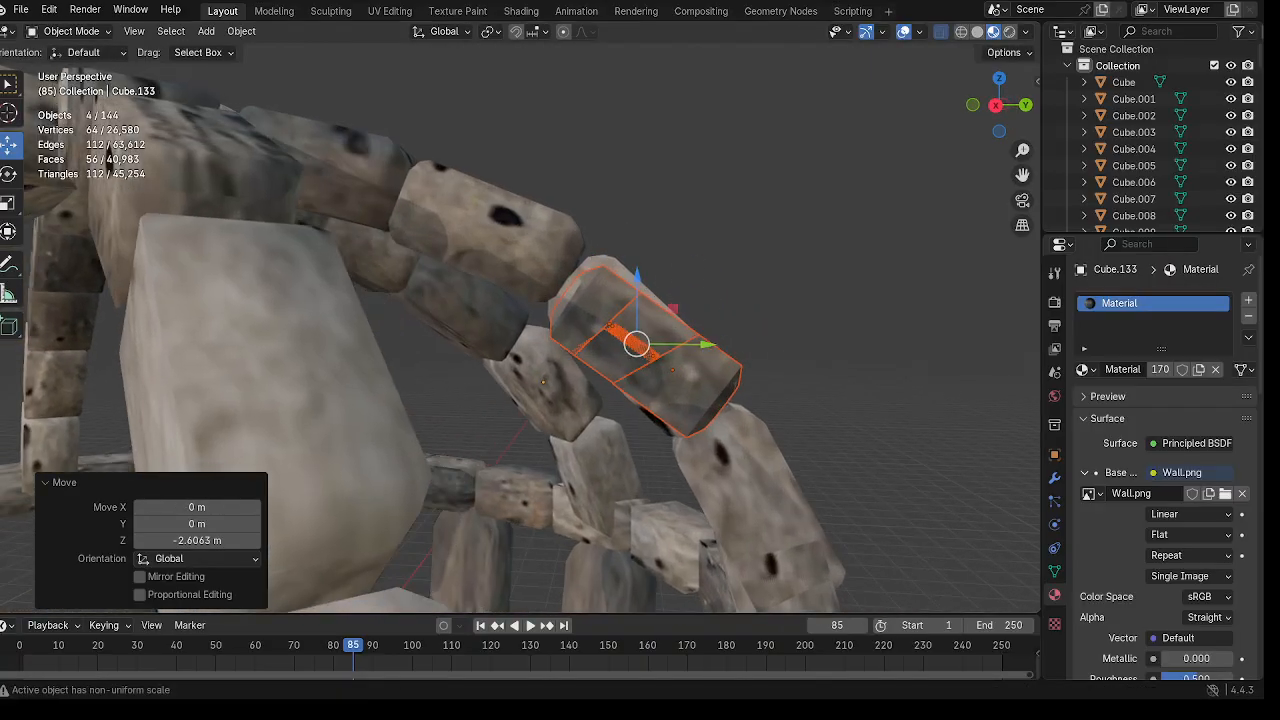
Step: Tilt the copied block 6.12° in the side view, raise it slightly and shift it about -0.67 m along X
left_click_drag(692, 308, 695, 313)
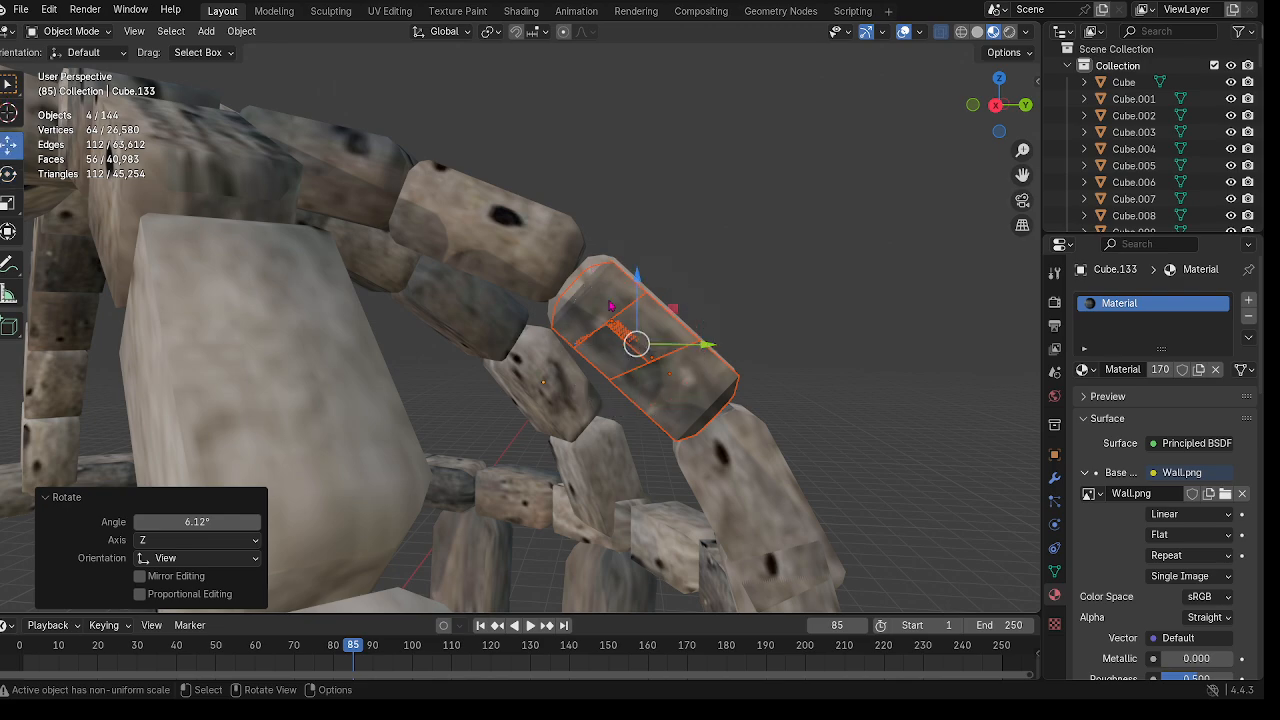
left_click_drag(638, 281, 638, 270)
middle_click_drag(638, 271, 447, 358)
left_click_drag(446, 384, 453, 385)
middle_click_drag(453, 385, 650, 330)
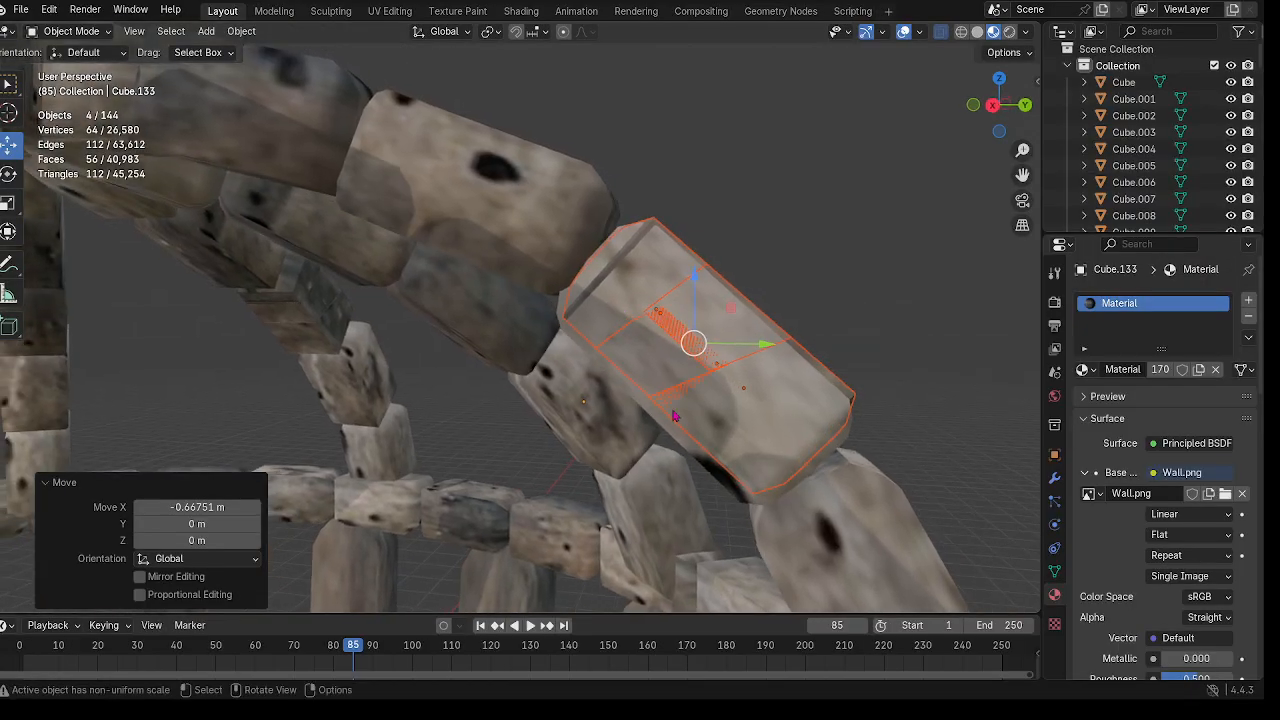
Step: Delete the original single stone that overlaps the copied block on this rib
left_click(630, 397)
key("x")
left_click(605, 386)
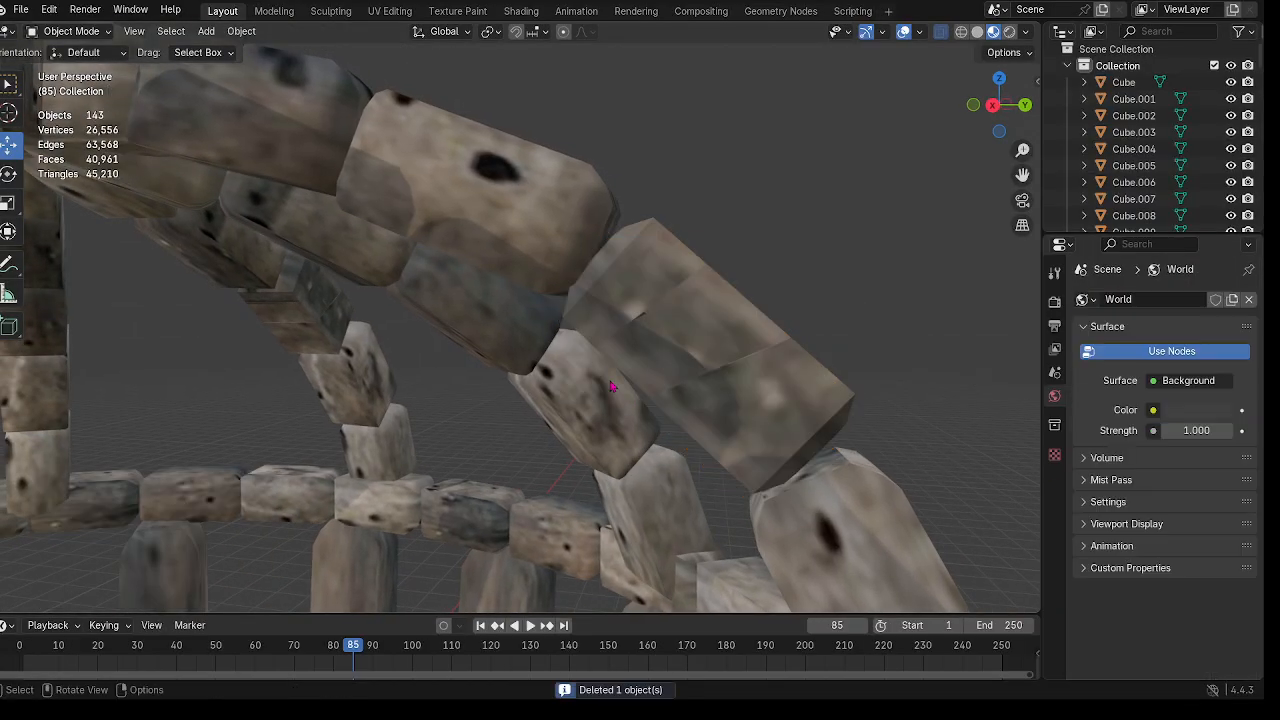
Step: Select the four pieces of the new rib block, duplicate them and move the copy about 54 m along X
middle_click_drag(679, 343, 663, 294)
left_click_drag(623, 271, 785, 393)
scroll(741, 315, "down", 4)
middle_click_drag(741, 315, 712, 305)
key("shift+d")
right_click(565, 421)
key("g")
key("x")
left_click(582, 462)
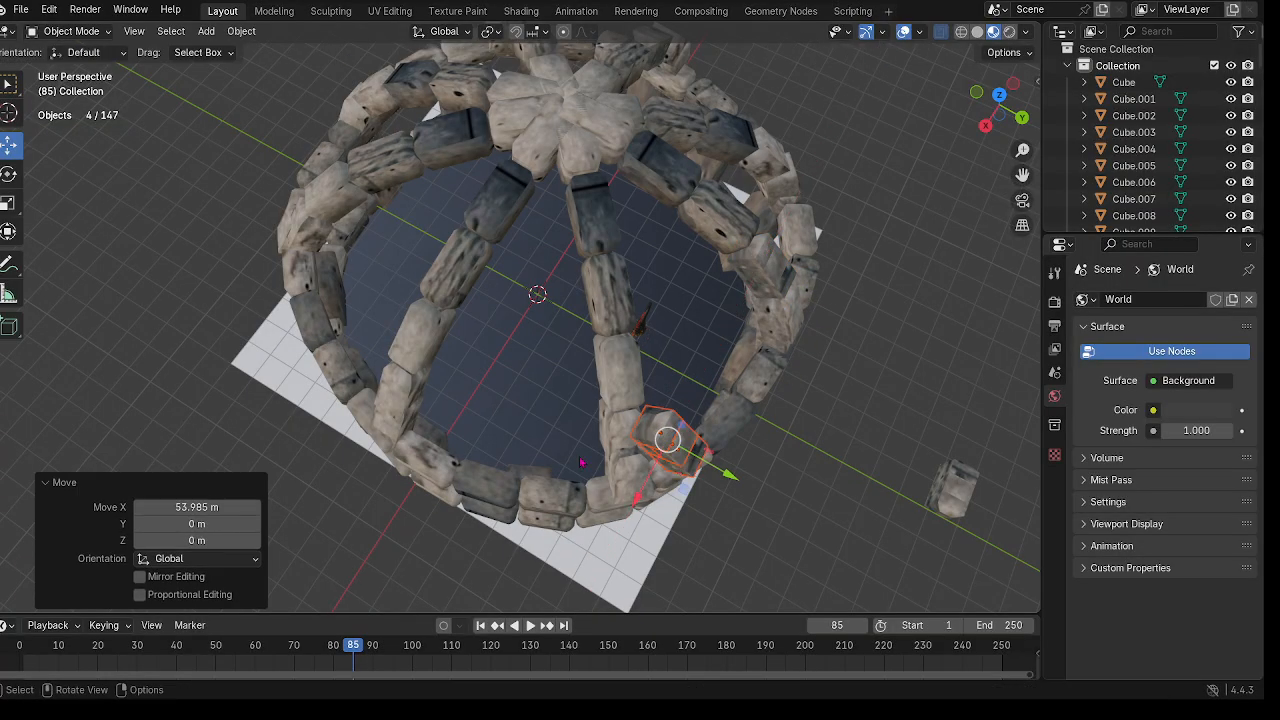
Step: Shift the new copy along Y to the dark stone beside the dome's crown and raise it about 18.8 m
left_click_drag(712, 478, 500, 265)
middle_click_drag(500, 265, 530, 440)
middle_click_drag(631, 405, 595, 354)
left_click_drag(595, 354, 631, 186)
middle_click_drag(631, 186, 231, 259)
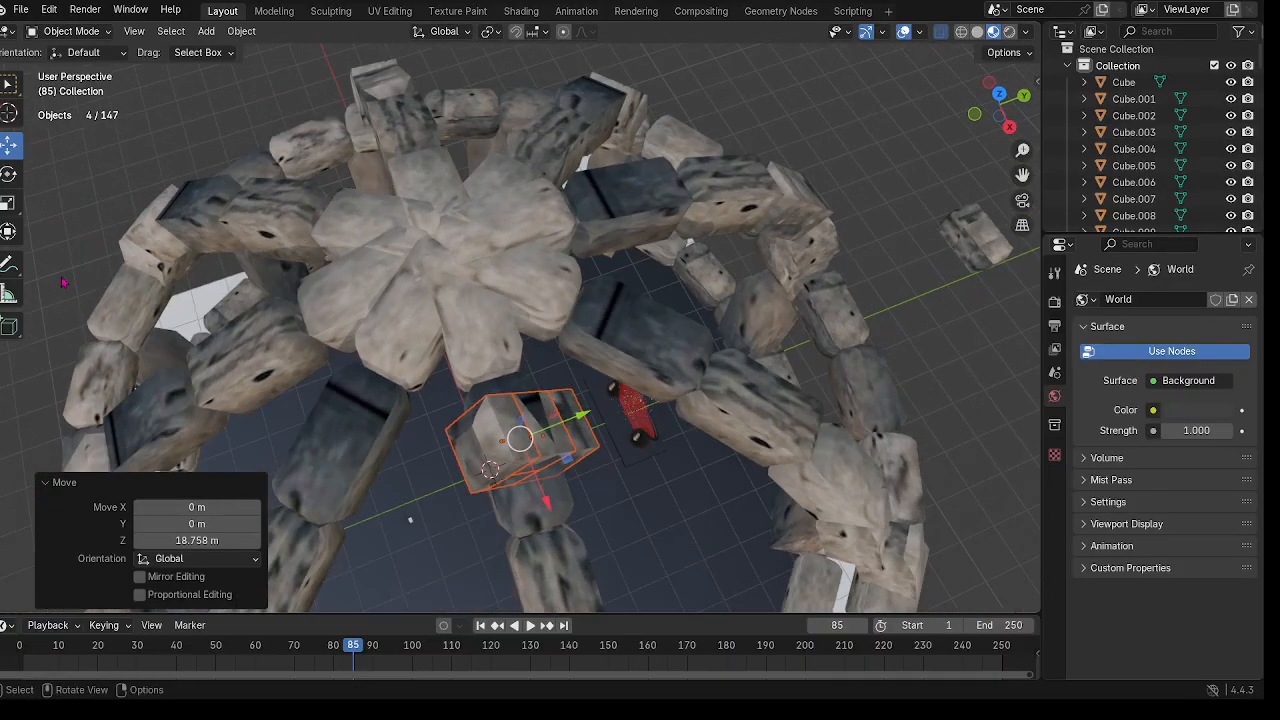
Step: Rotate the new copy -95.8° around Z and -33.6° in the side view to follow the rib's slope
left_click(4, 177)
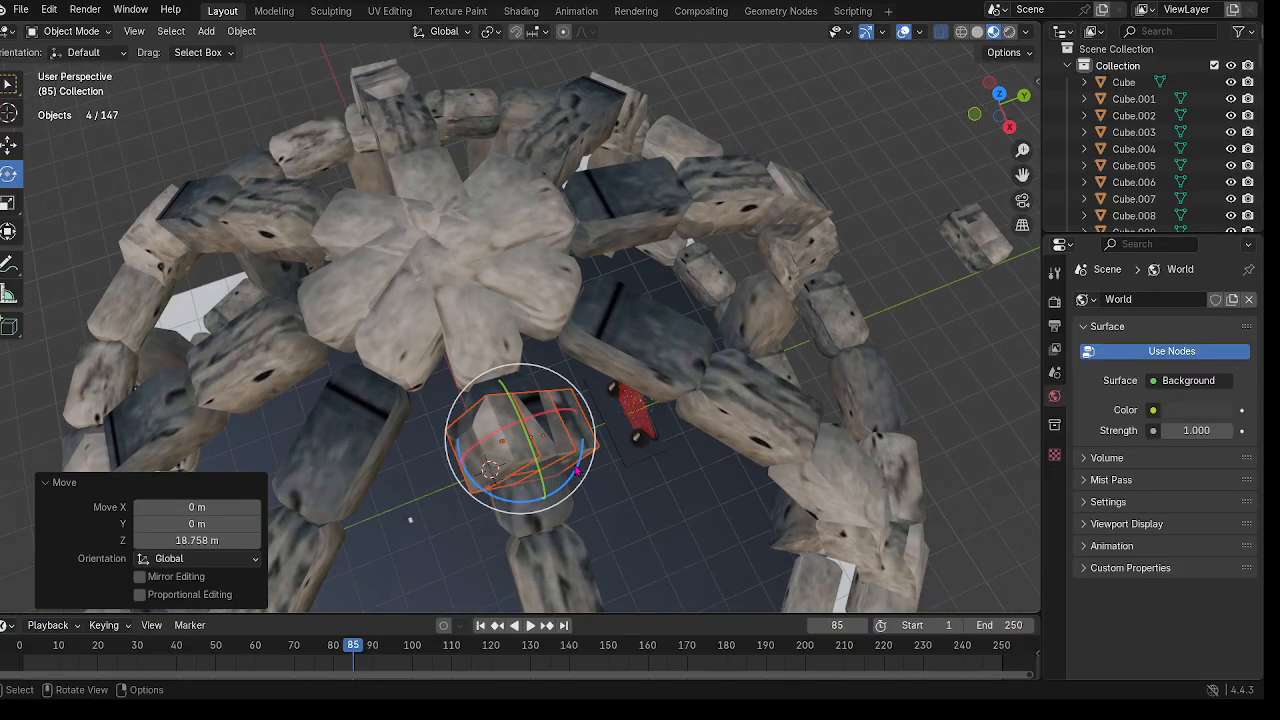
left_click_drag(580, 470, 520, 505)
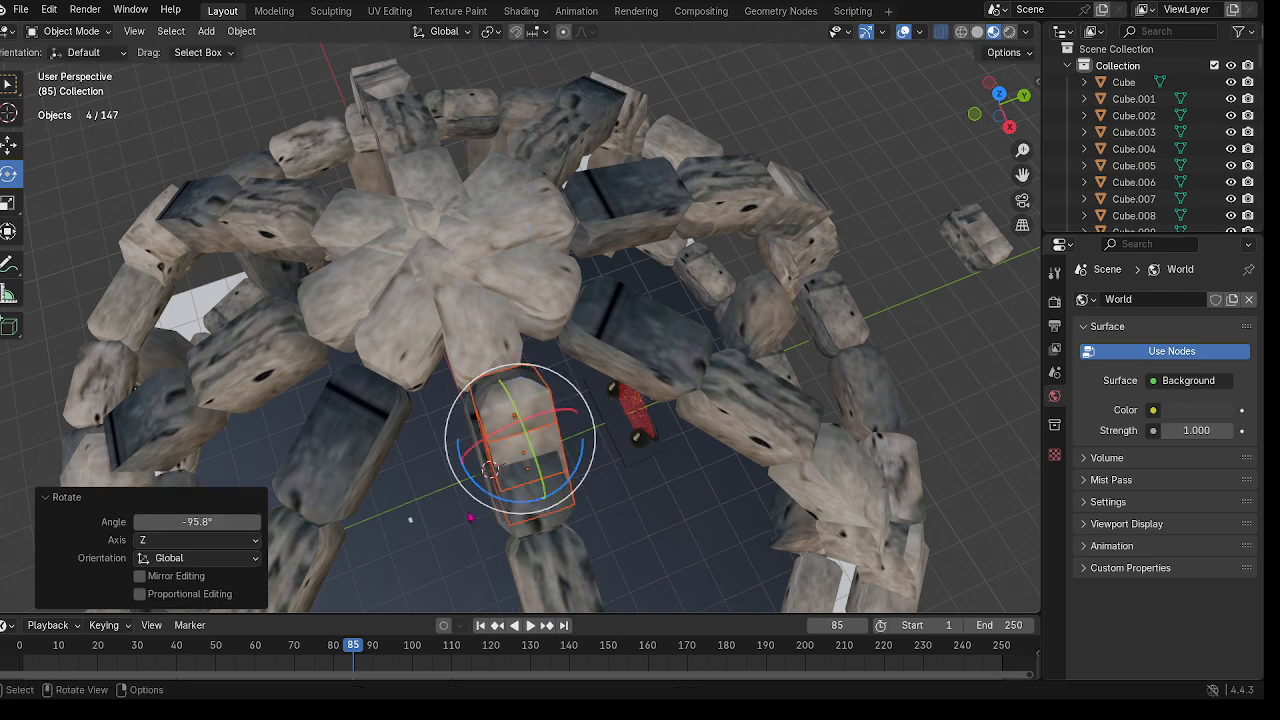
middle_click_drag(520, 505, 586, 426)
scroll(556, 418, "up", 2)
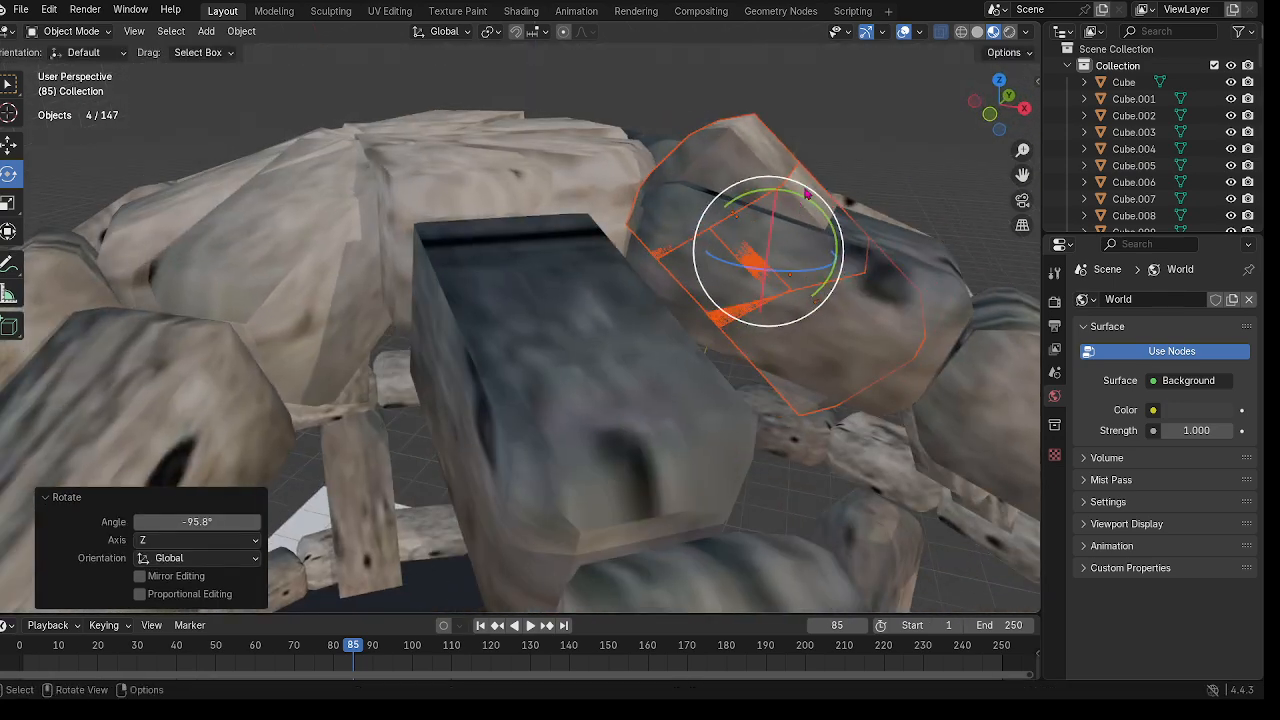
left_click_drag(801, 183, 758, 173)
middle_click_drag(718, 215, 594, 297)
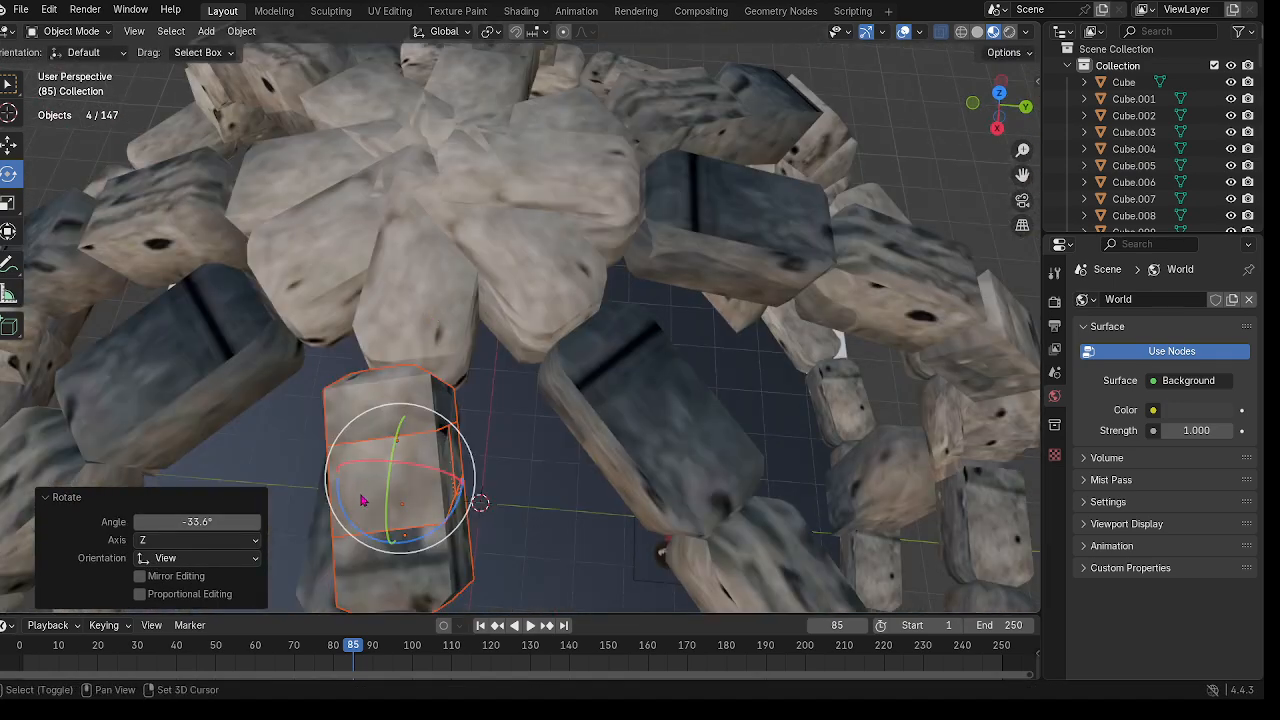
Step: Rotate the copy another -16.9° around Z and nudge it along Z and X onto the dark stone
middle_click_drag(363, 500, 589, 410, "shift")
left_click_drag(708, 375, 693, 402)
middle_click_drag(531, 313, 652, 360)
middle_click_drag(652, 360, 587, 295, "shift")
scroll(622, 300, "up", 2)
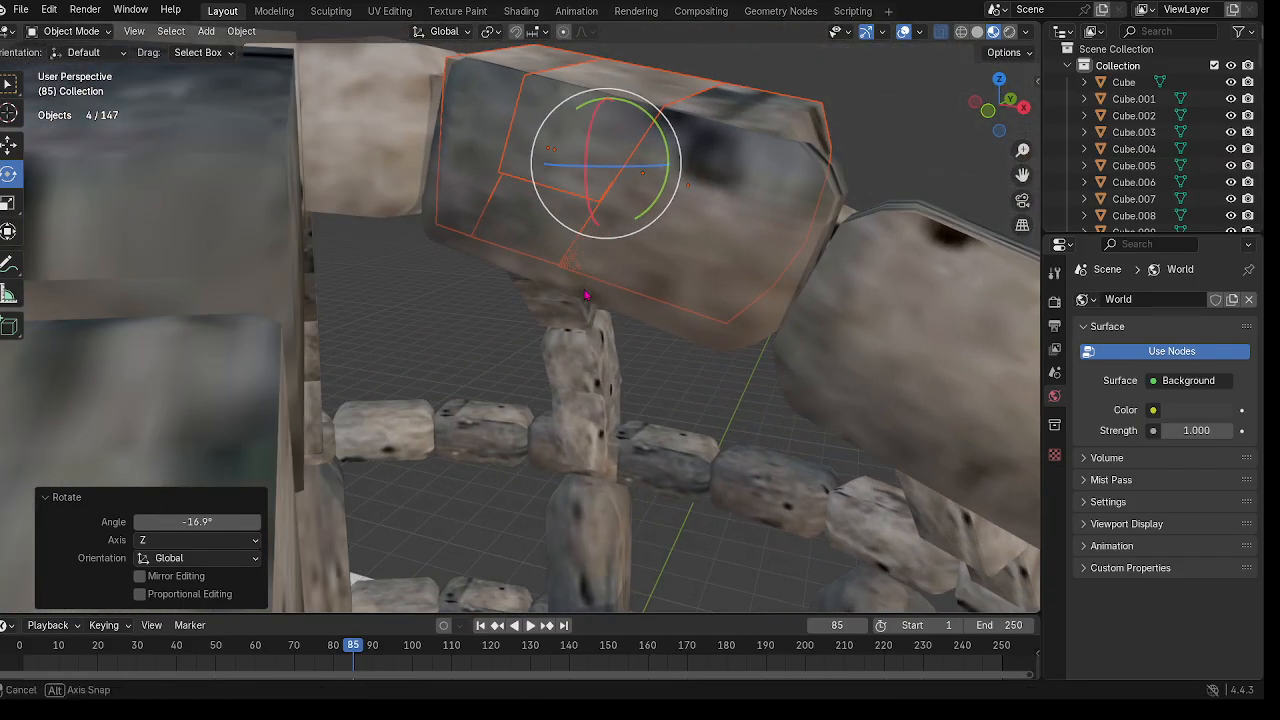
left_click(9, 149)
left_click_drag(609, 98, 610, 121)
left_click_drag(669, 190, 678, 200)
middle_click_drag(678, 200, 501, 353)
Step: Delete the original dark stone that overlaps the copy next to the dome's crown
left_click(398, 211)
key("x")
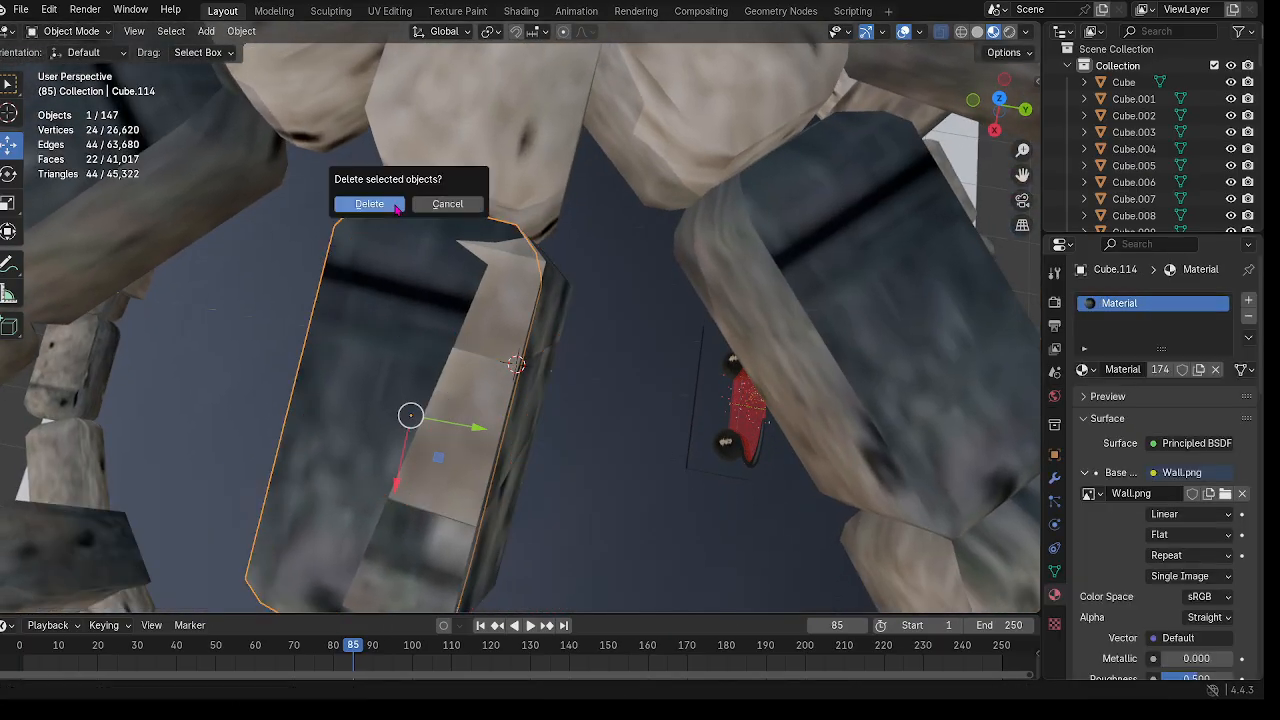
left_click(398, 211)
Step: Select the four pieces of the block beside the crown and rotate them -8.9° around X
left_click(381, 296)
left_click(373, 398, "shift")
left_click(376, 566, "shift")
middle_click_drag(376, 566, 312, 452)
left_click(503, 350, "shift")
scroll(503, 350, "down", 4)
middle_click_drag(503, 350, 582, 282)
left_click(8, 176)
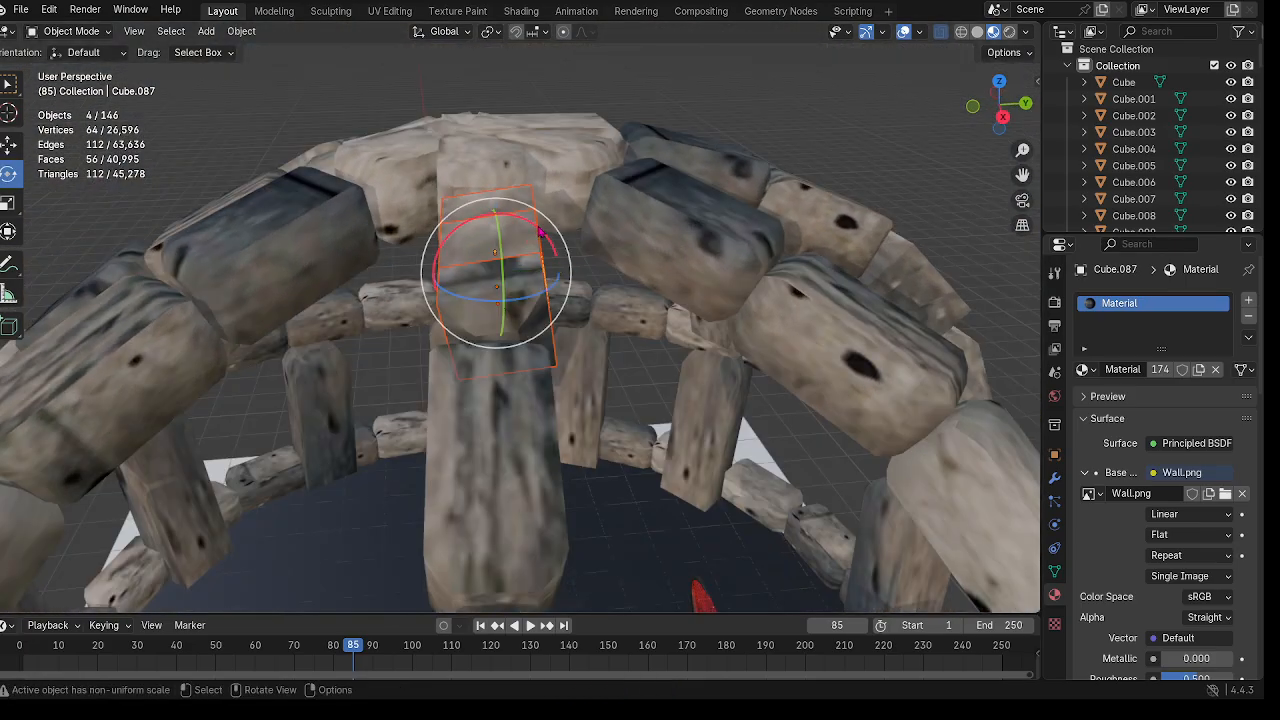
left_click_drag(540, 232, 548, 234)
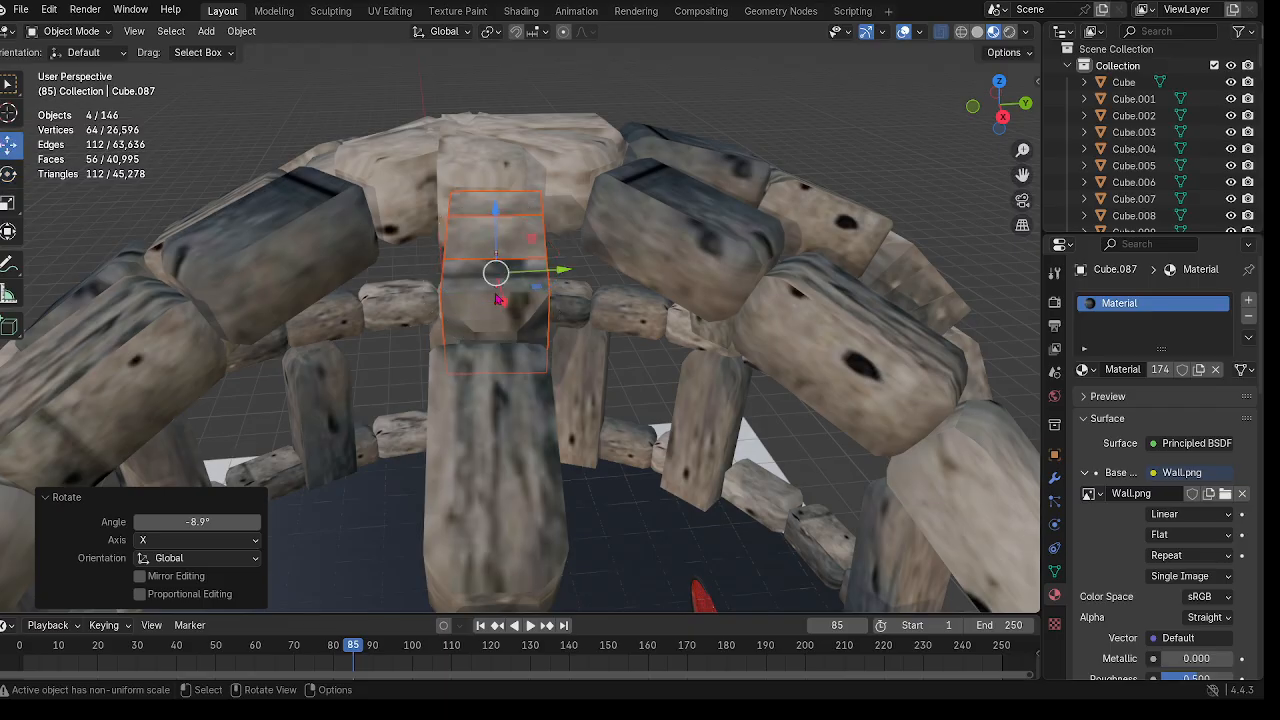
Step: Fit the block between its neighbours, shifting it about -0.61 m along Y and 0.39 m along X, with a slight Z adjustment
left_click_drag(558, 282, 548, 273)
middle_click_drag(548, 273, 646, 264)
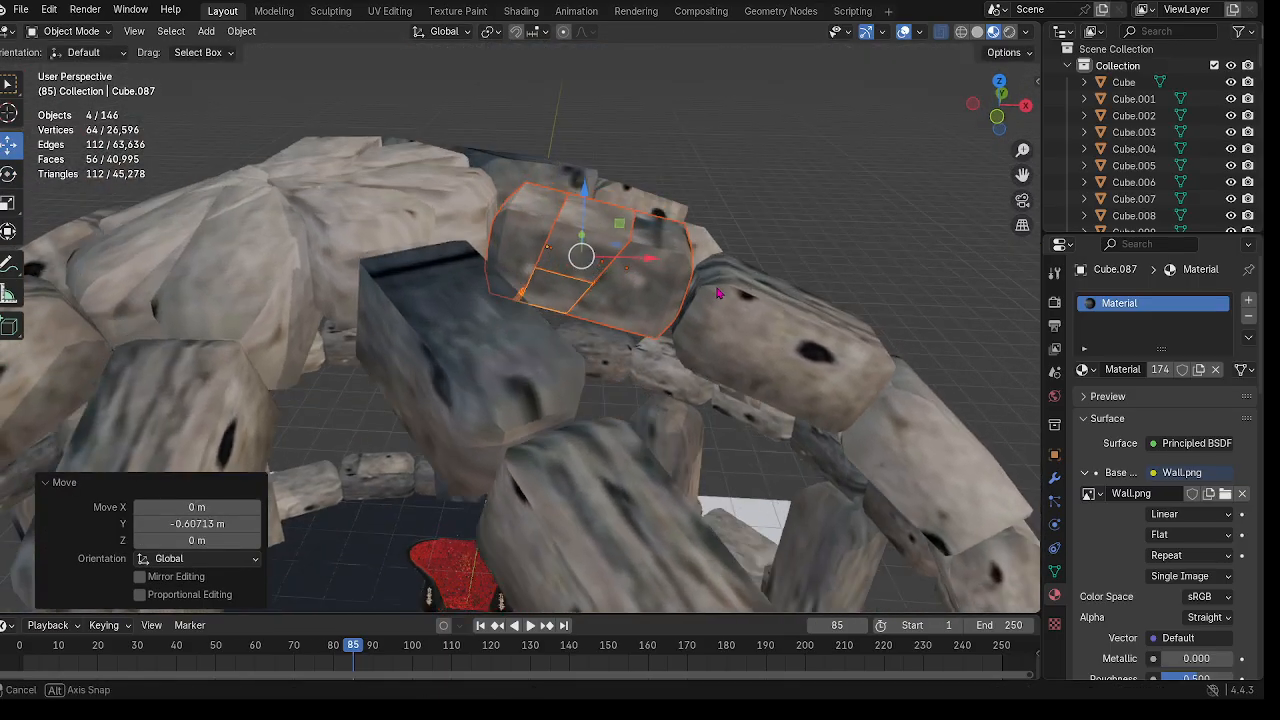
left_click_drag(646, 264, 631, 250)
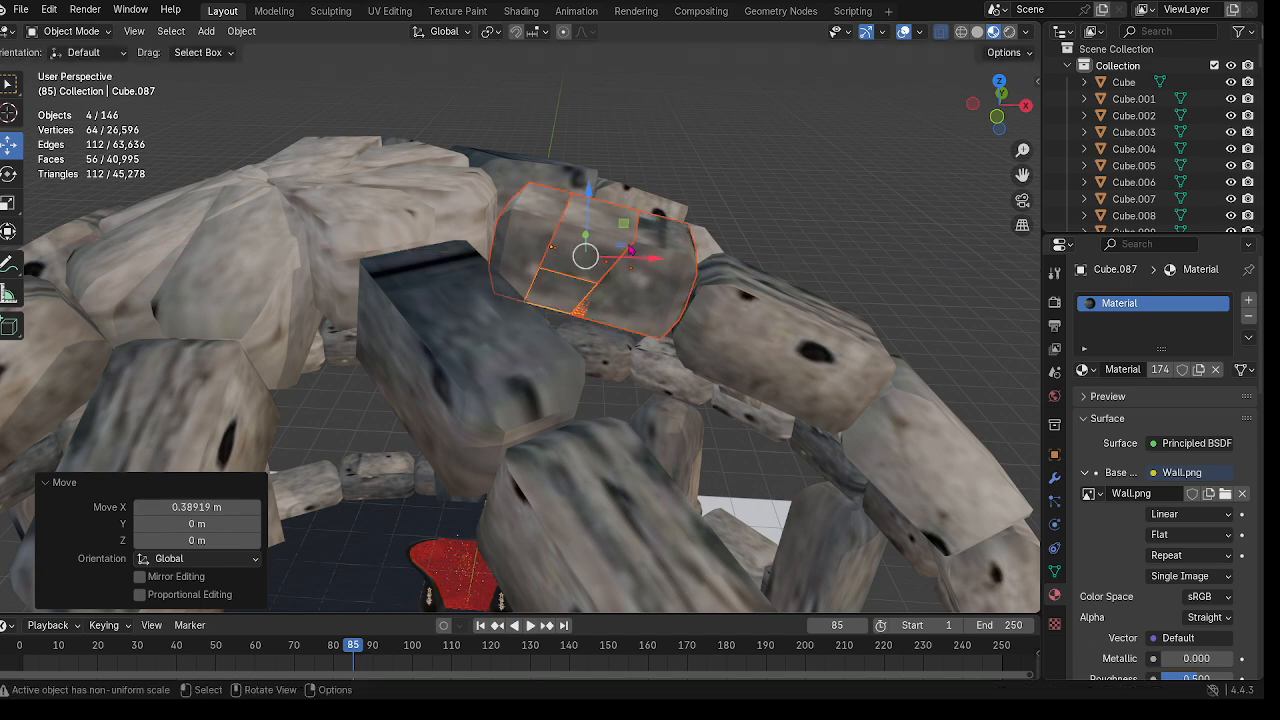
left_click_drag(586, 188, 589, 187)
Step: Enlarge the timeline area and return the playhead to frame 1
scroll(749, 234, "down", 4)
middle_click_drag(625, 390, 440, 470)
scroll(548, 255, "down", 5)
middle_click_drag(640, 335, 698, 337)
scroll(546, 398, "down", 3)
middle_click_drag(478, 329, 700, 298)
left_click_drag(713, 615, 758, 468)
left_click_drag(340, 511, 24, 555)
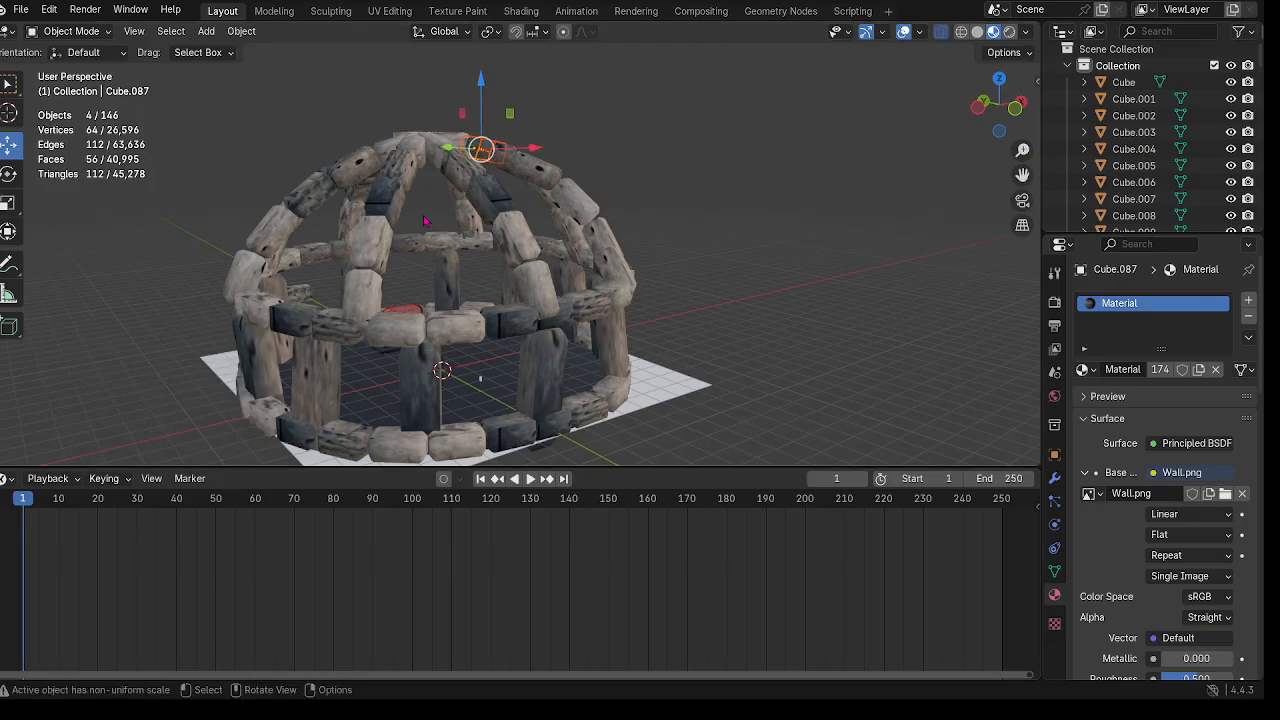
Step: Clear the block selection and select every object in the scene
left_click(829, 155)
middle_click_drag(310, 262, 243, 372)
middle_click_drag(472, 294, 441, 324)
scroll(503, 290, "up", 4)
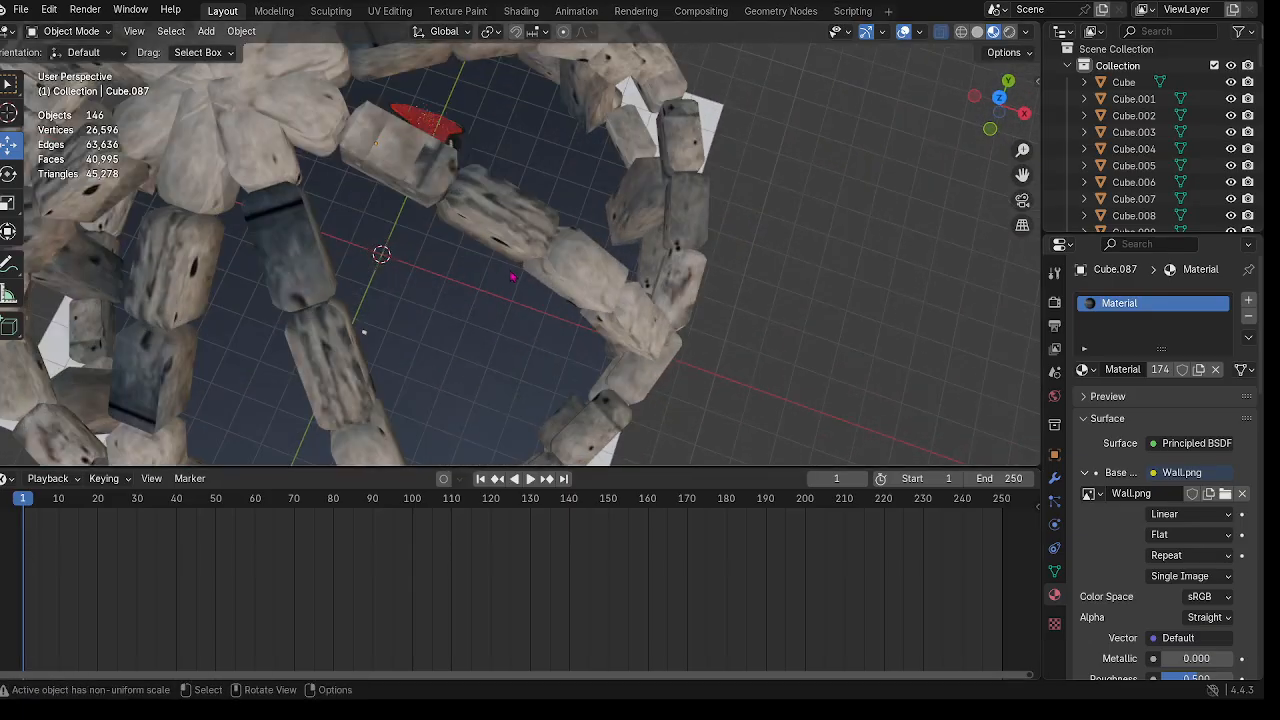
middle_click_drag(512, 282, 460, 214)
scroll(461, 218, "down", 5)
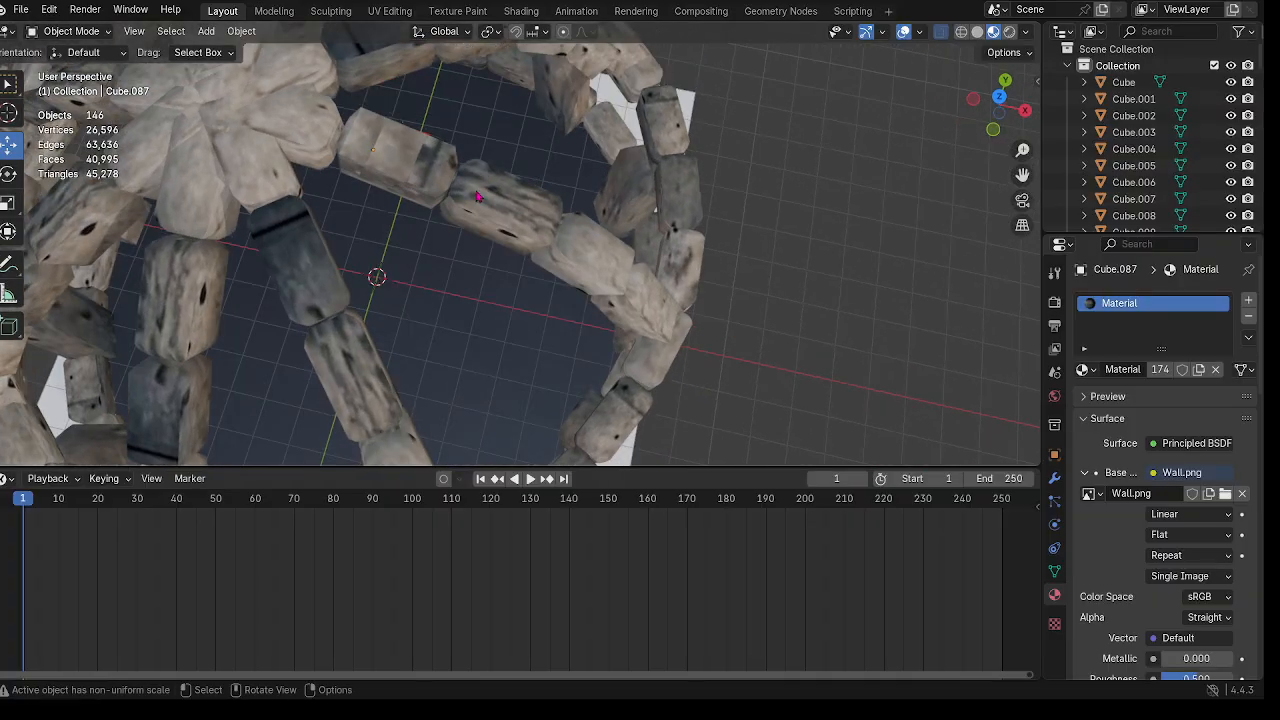
scroll(462, 222, "down", 1)
key("a")
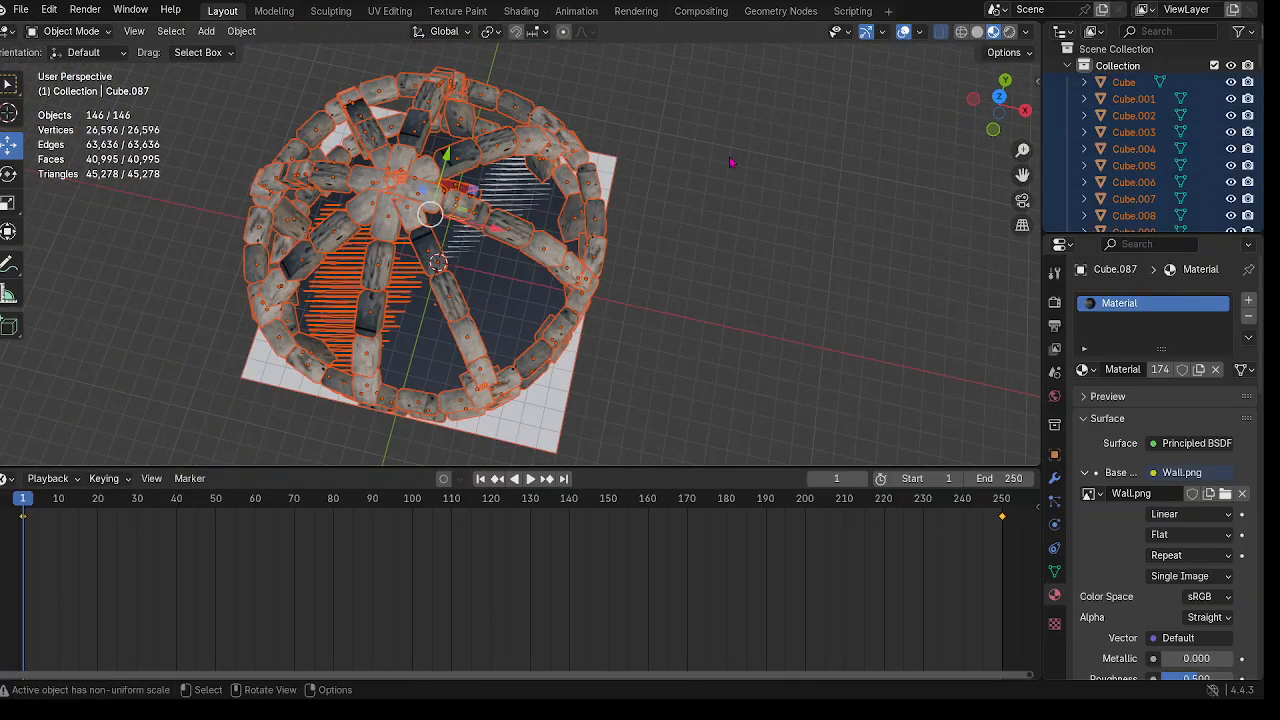
Step: Play the animation from frame 1 and examine the red portal on its dark base up close
middle_click_drag(732, 322, 783, 194)
scroll(783, 194, "up", 6)
middle_click_drag(428, 418, 629, 332, "shift")
middle_click_drag(478, 336, 523, 340)
scroll(550, 342, "up", 3)
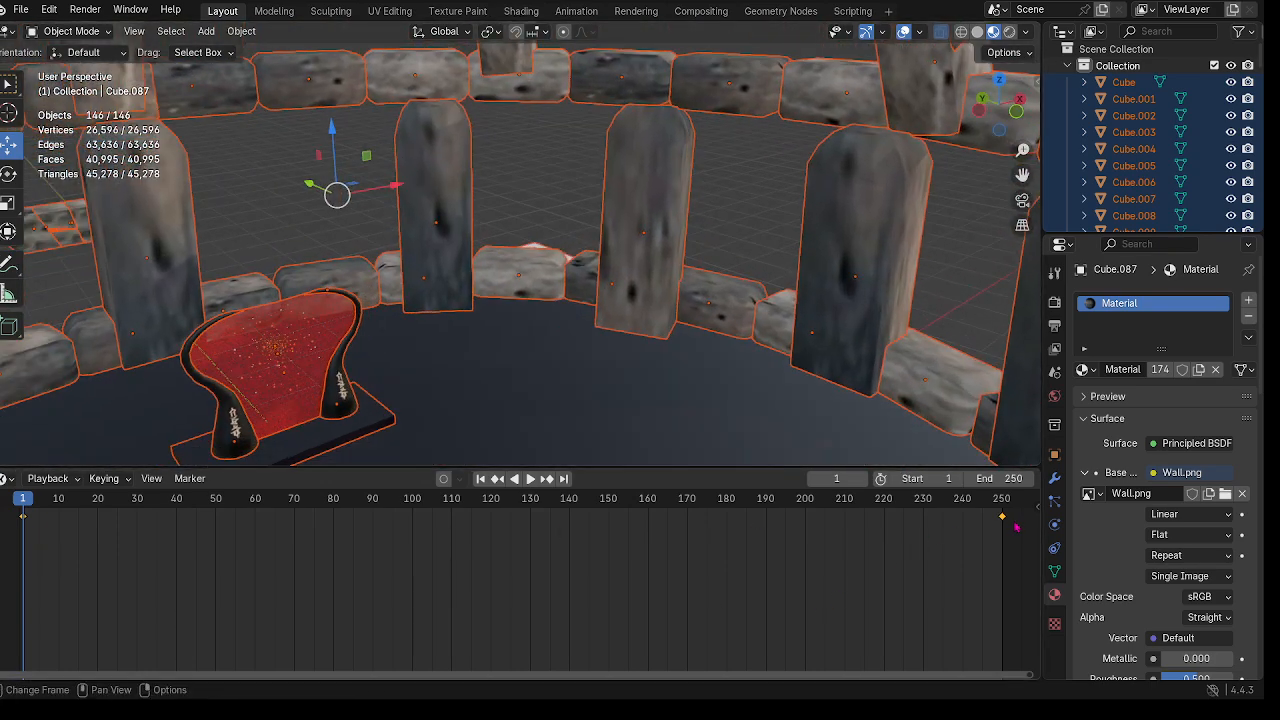
middle_click_drag(458, 402, 676, 248, "shift")
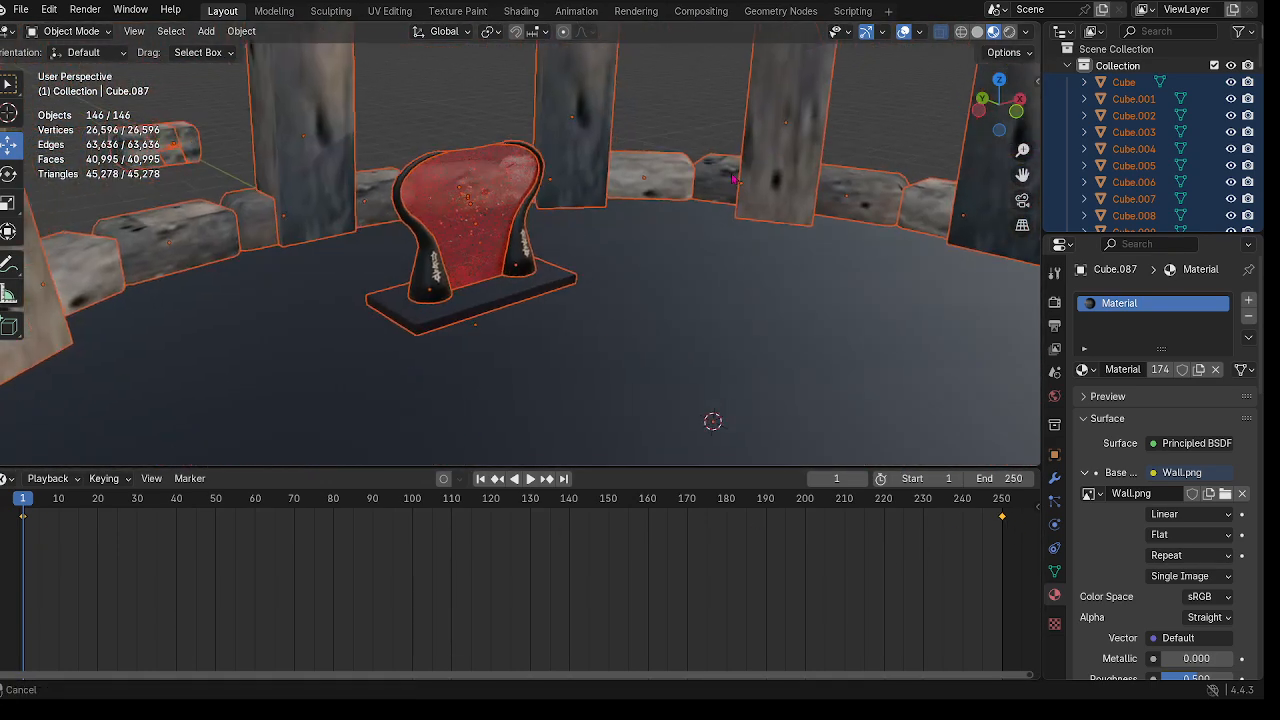
scroll(692, 178, "up", 4)
left_click(530, 479)
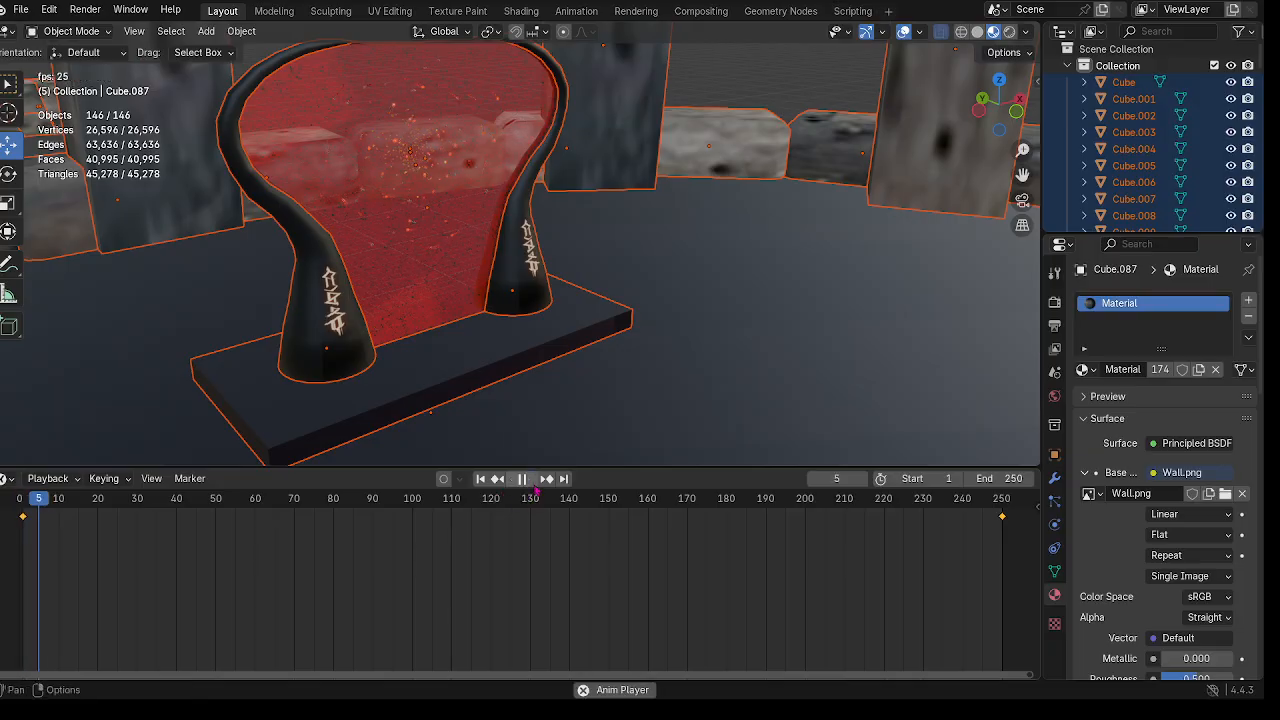
middle_click_drag(580, 235, 624, 308, "shift")
scroll(631, 317, "up", 3)
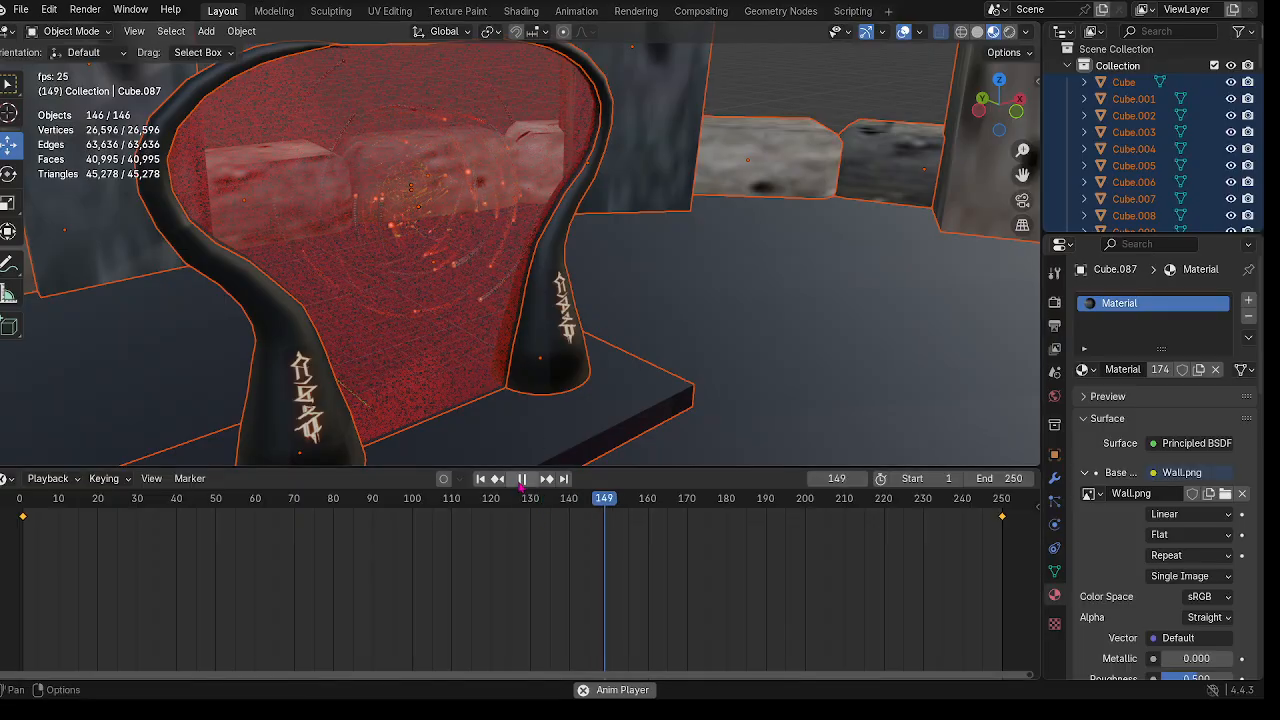
Step: Stop the playback and return the playhead to frame 1
key("space")
scroll(914, 306, "down", 2)
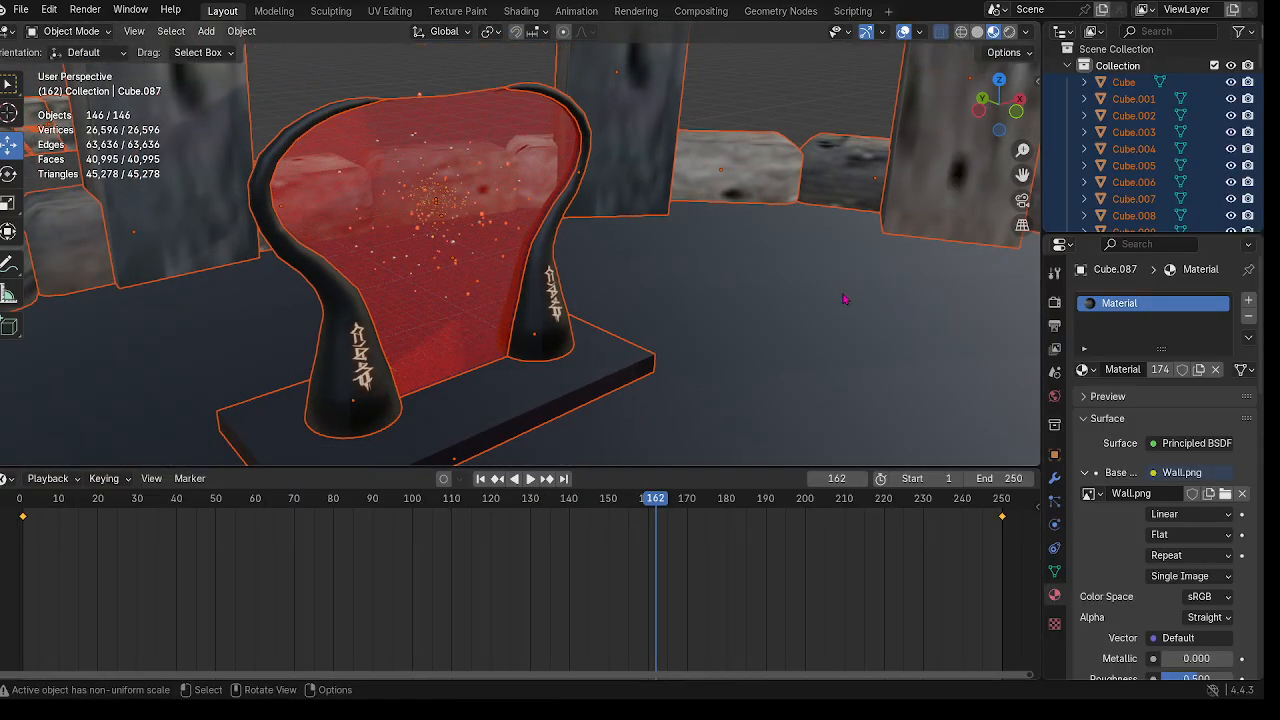
scroll(853, 301, "down", 8)
middle_click_drag(770, 328, 557, 368)
left_click_drag(655, 508, 24, 540)
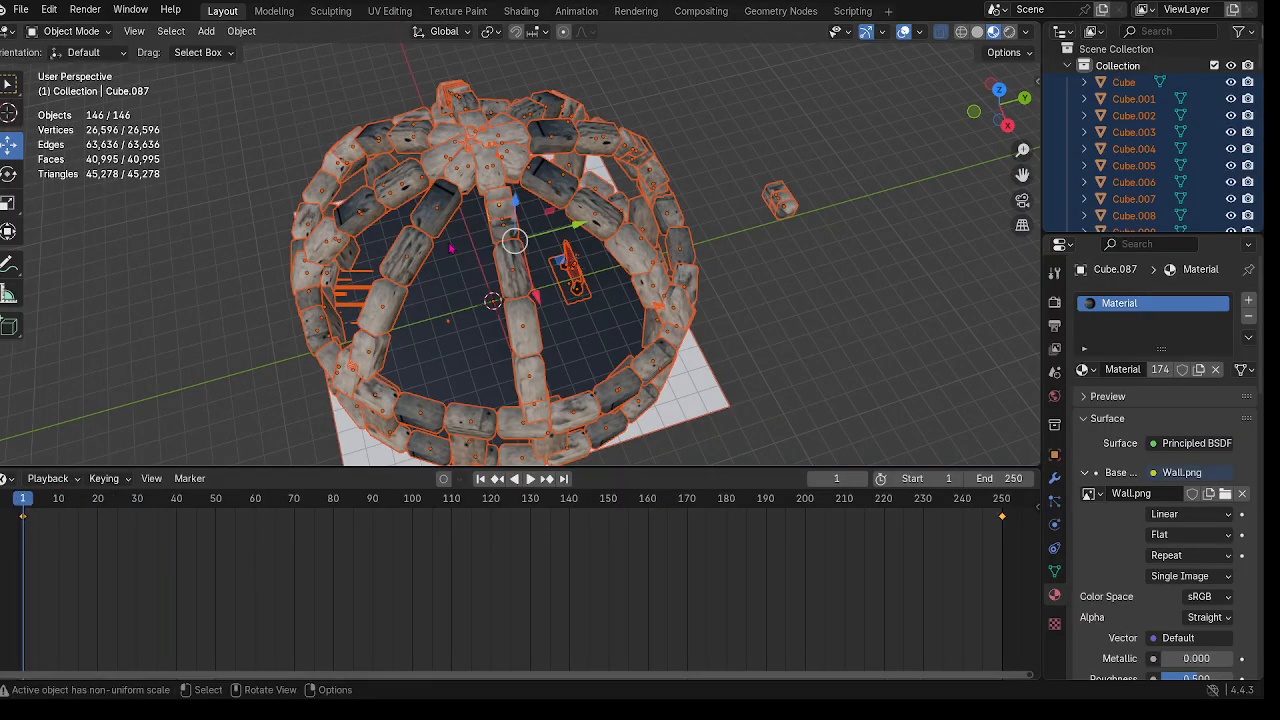
key("x")
left_click(1003, 521)
Step: Clear the all-object selection and select the four pieces of the split stone near the dome's crown
scroll(635, 363, "up", 3)
middle_click_drag(635, 363, 690, 330)
left_click(720, 227)
scroll(545, 277, "down", 4)
middle_click_drag(545, 277, 509, 374)
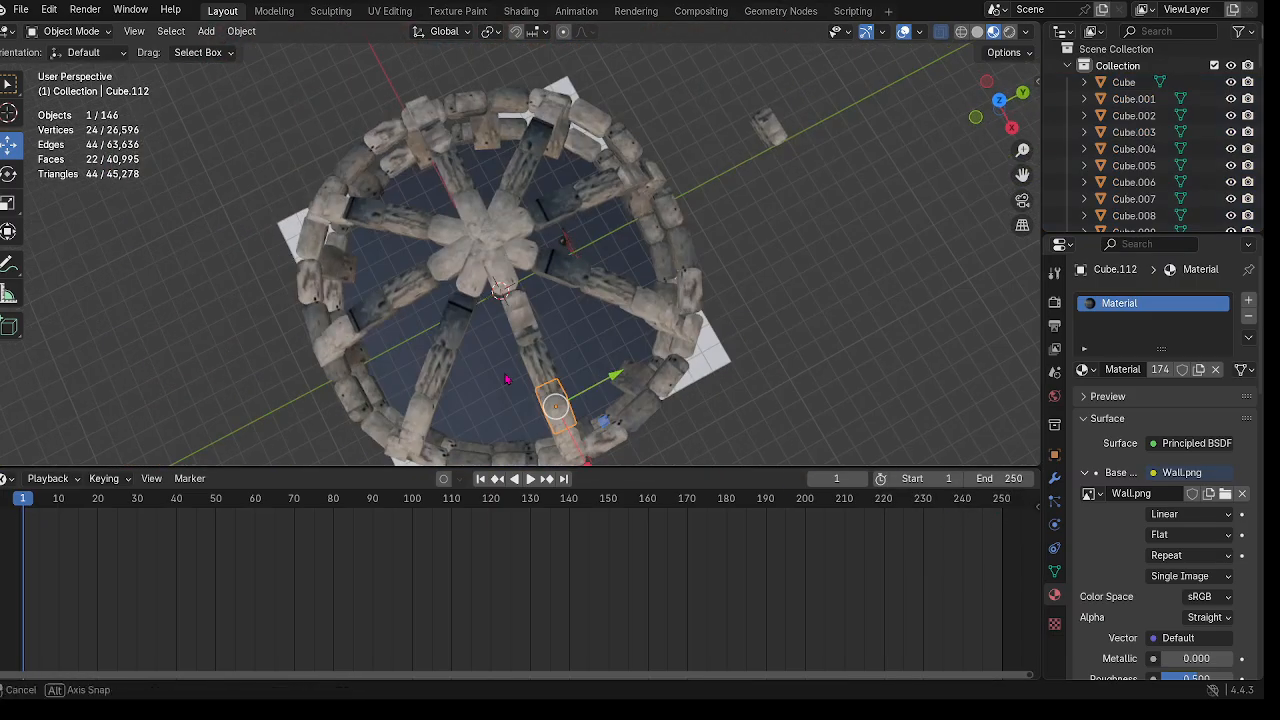
scroll(604, 314, "up", 3)
middle_click_drag(641, 340, 585, 244)
left_click(583, 243)
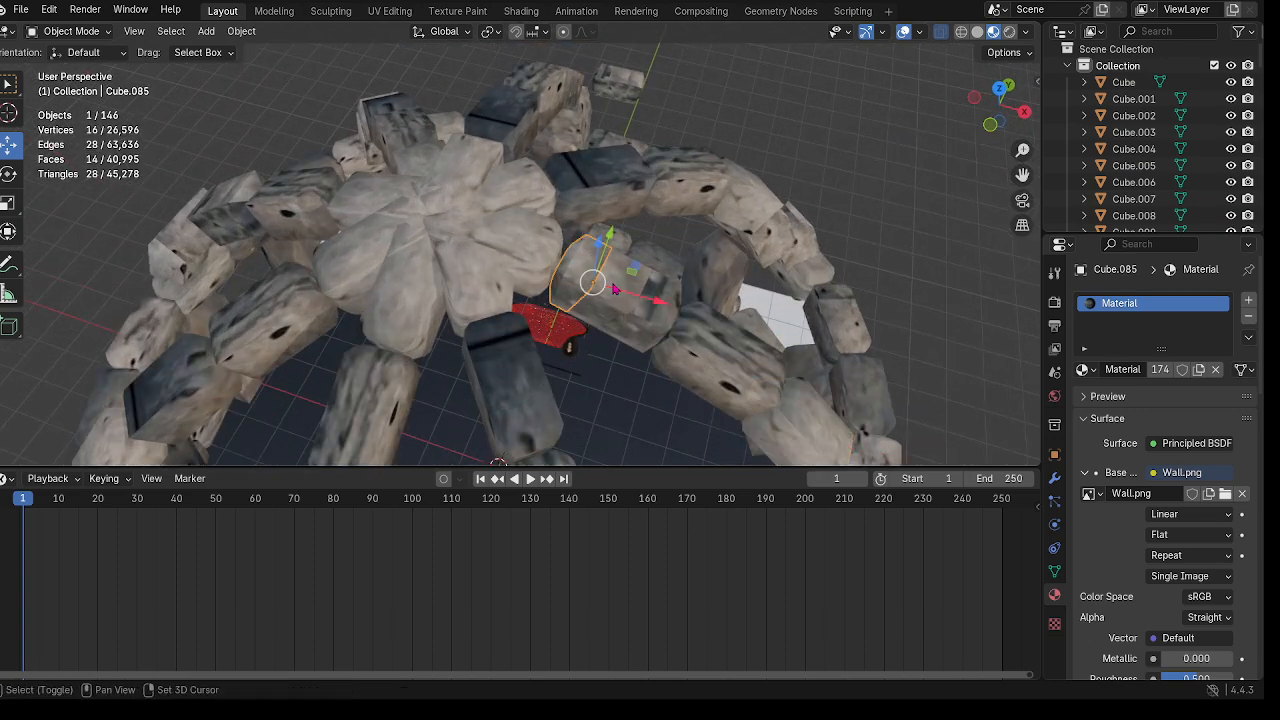
left_click(615, 289, "shift")
left_click(591, 325, "shift")
left_click(636, 336, "shift")
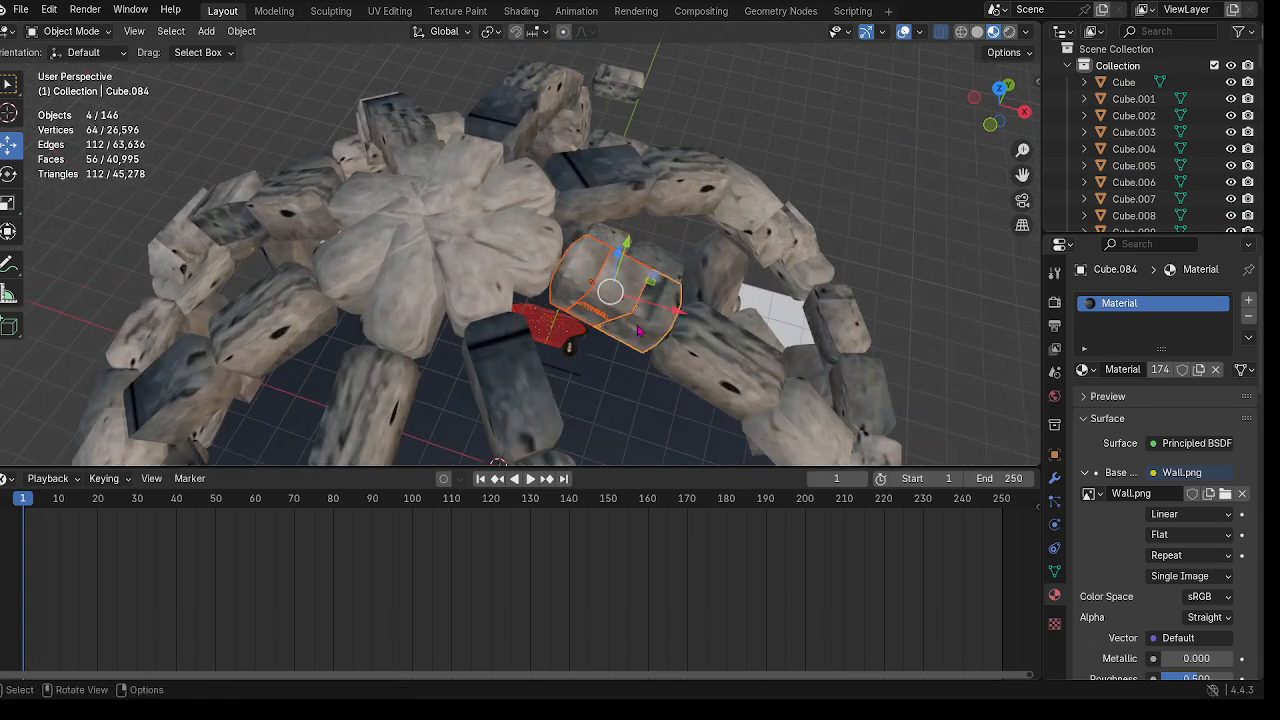
Step: Insert a keyframe at frame 1 for the four selected stone pieces
middle_click_drag(645, 330, 638, 296)
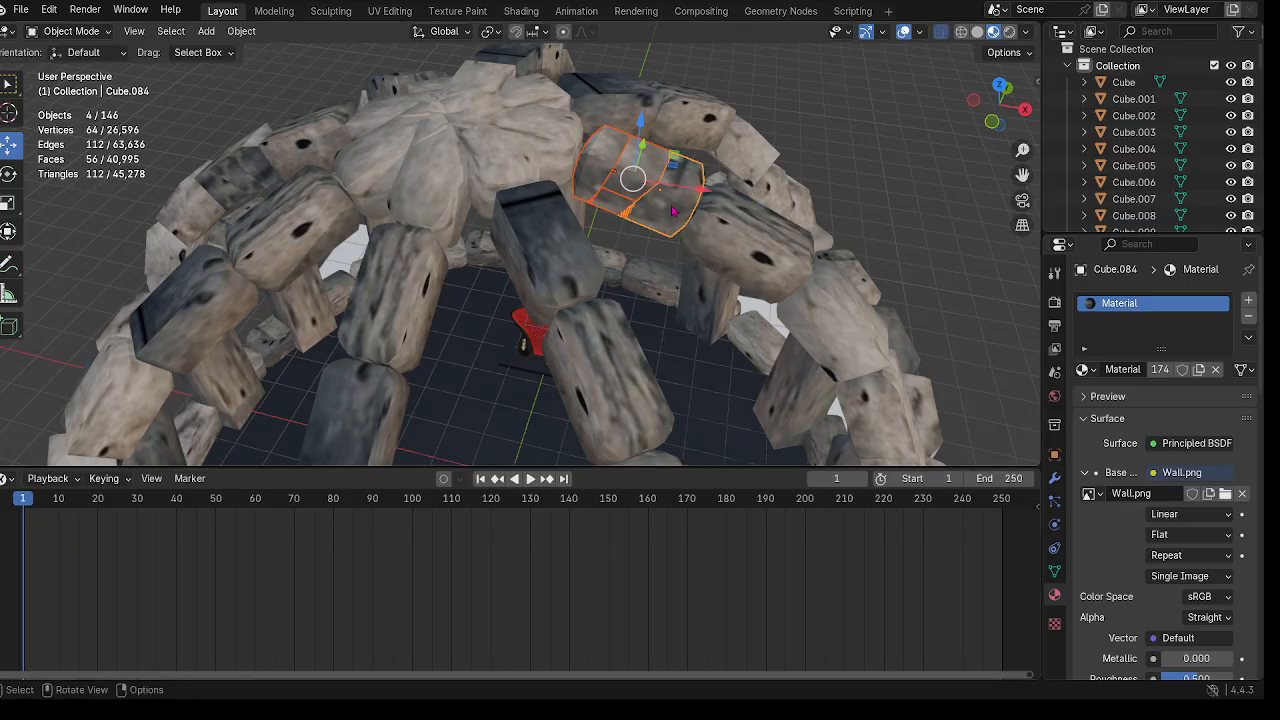
middle_click_drag(577, 348, 540, 282)
scroll(554, 308, "down", 5)
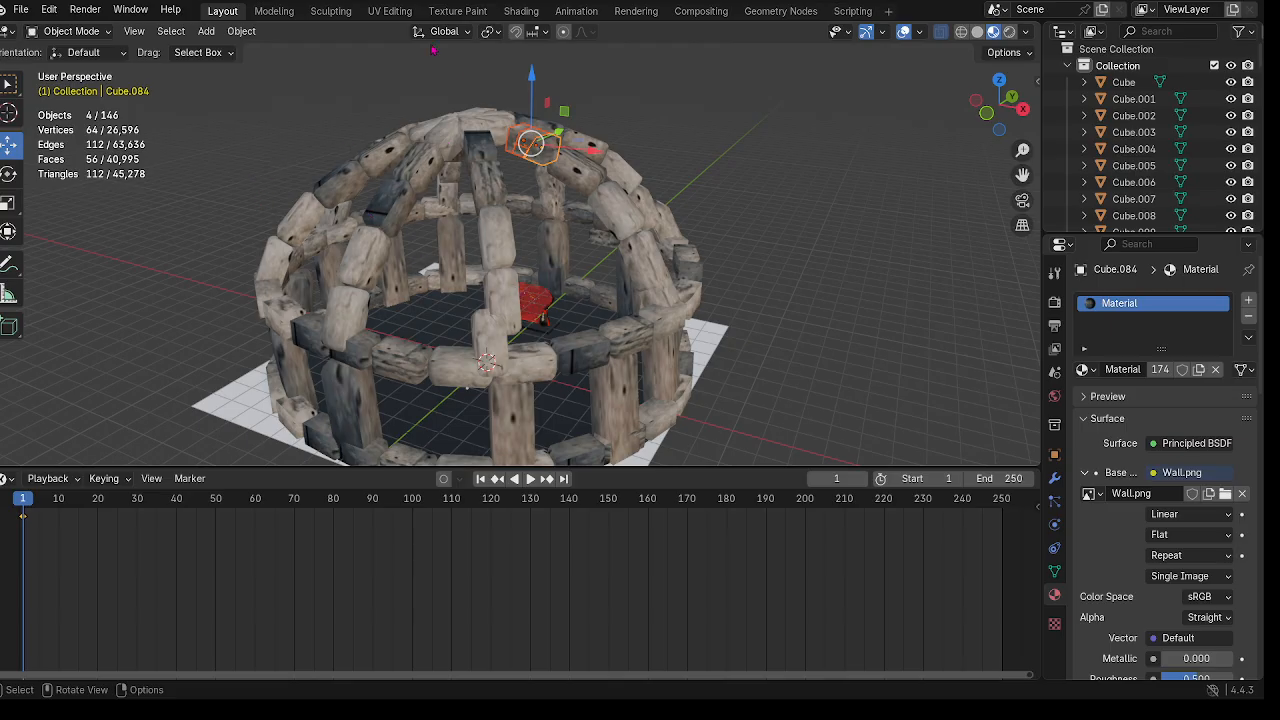
middle_click_drag(520, 260, 590, 250)
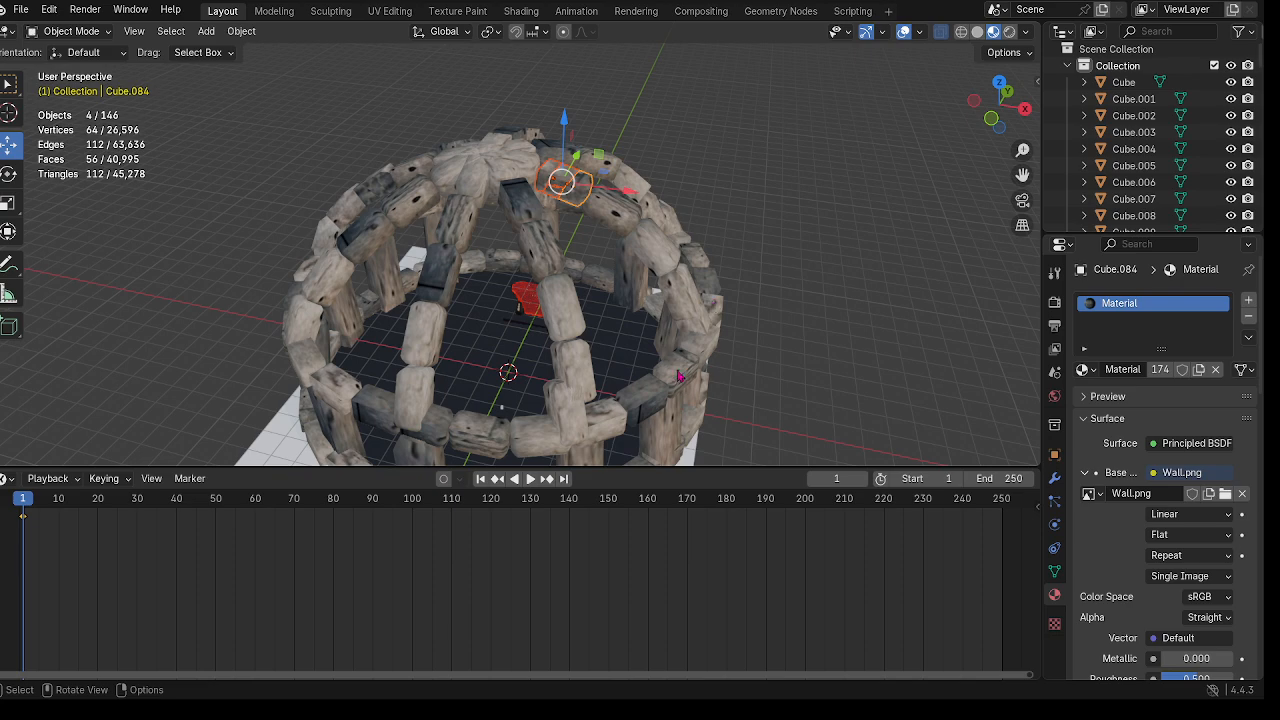
middle_click_drag(624, 403, 585, 424, "shift")
scroll(590, 347, "up", 2)
middle_click_drag(585, 424, 576, 378)
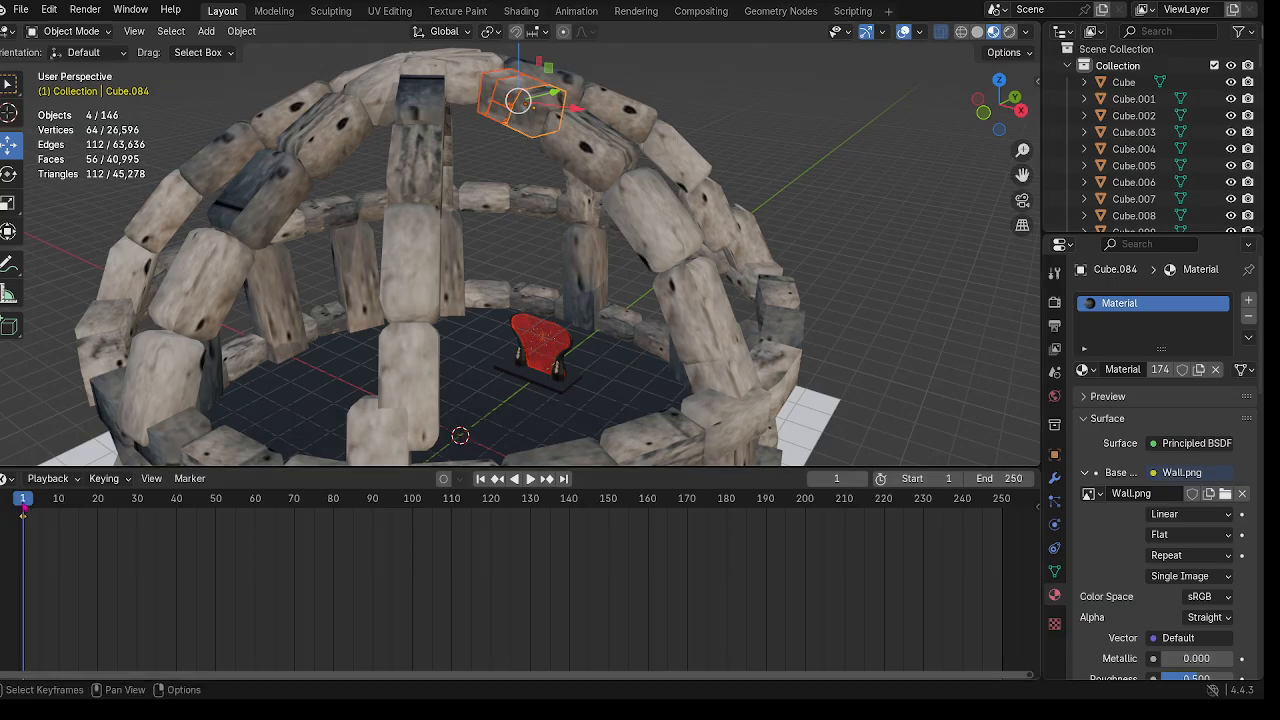
left_click_drag(24, 504, 25, 512)
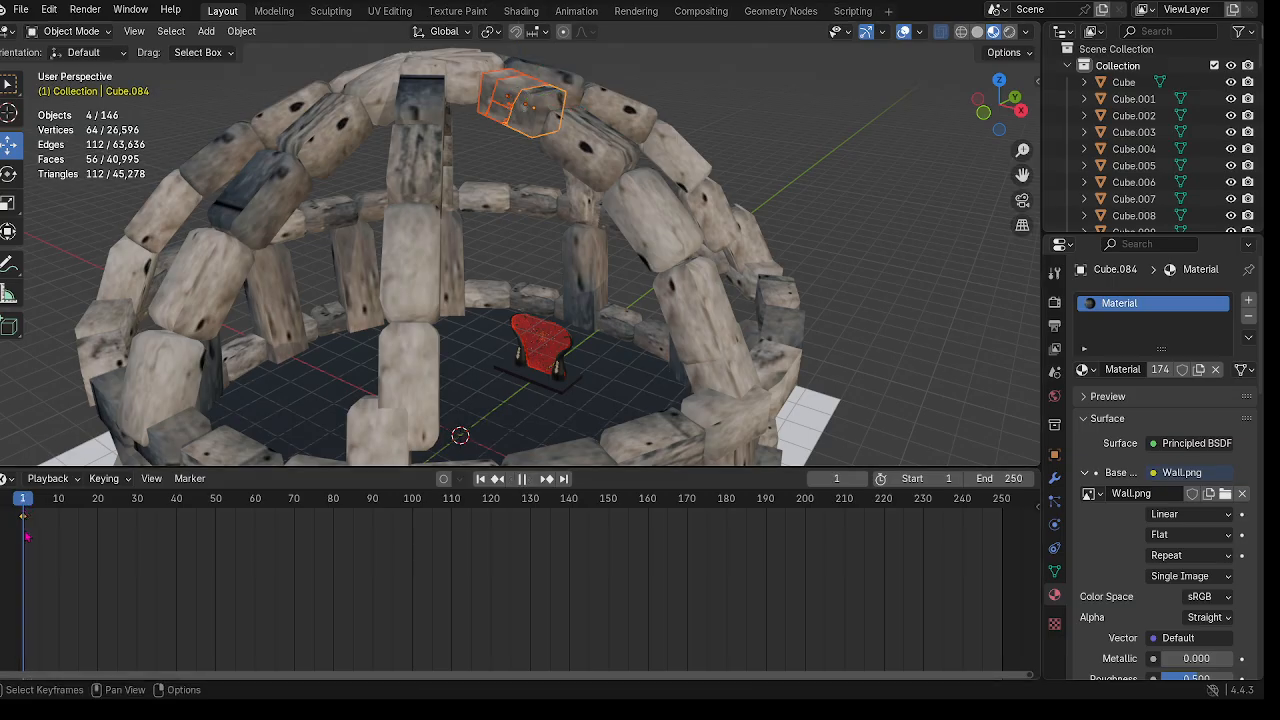
middle_click_drag(577, 310, 622, 229, "shift")
scroll(643, 220, "down", 5)
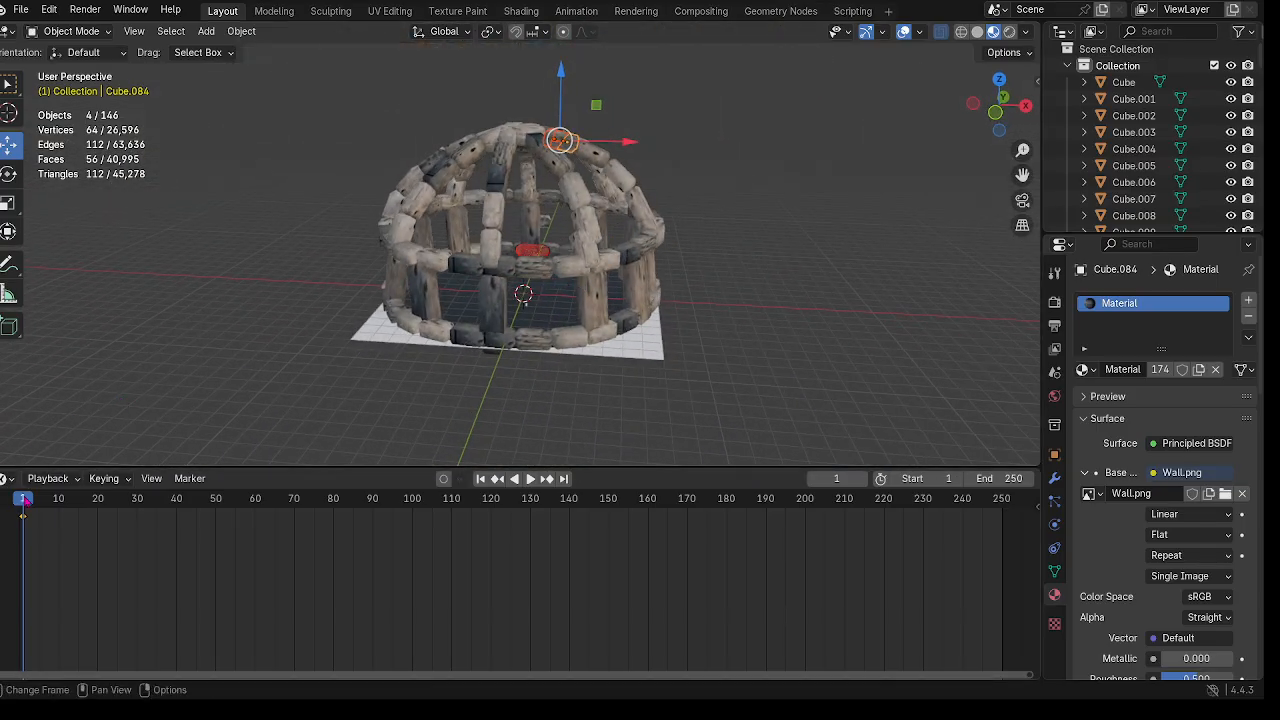
Step: Move the playhead to frame 154
left_click_drag(25, 503, 950, 503)
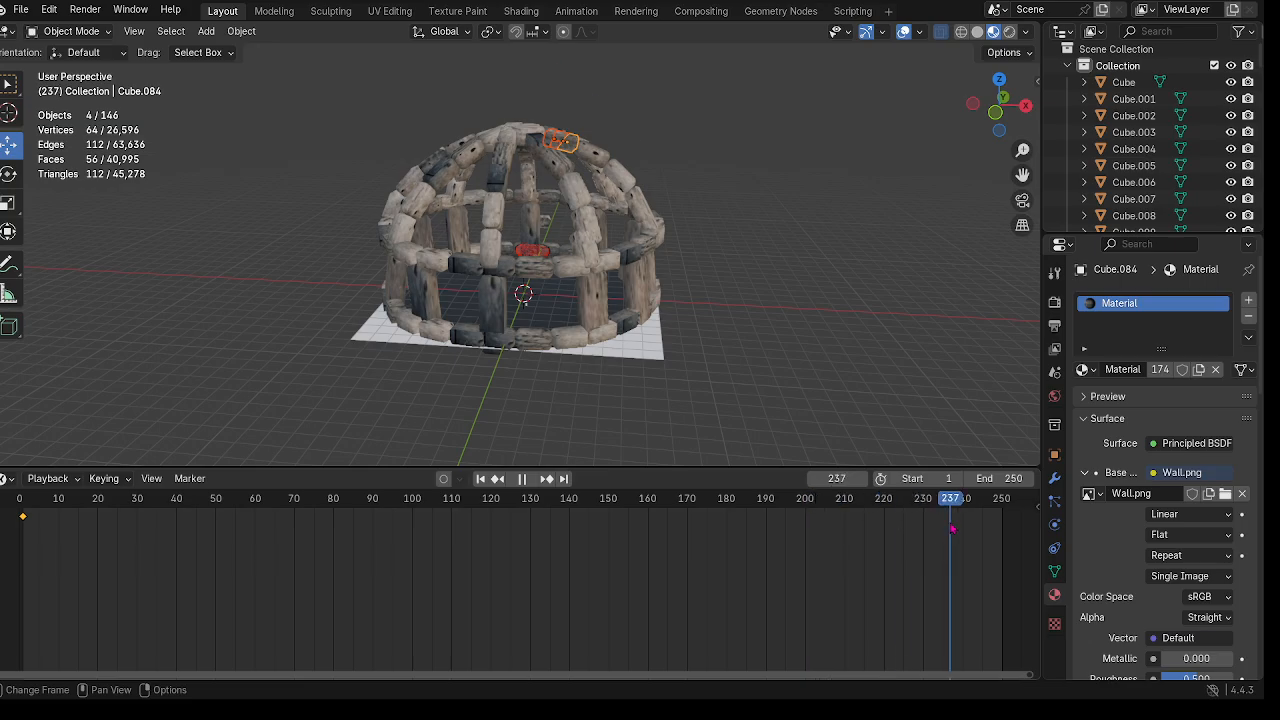
scroll(919, 541, "down", 4)
scroll(919, 541, "down", 2)
left_click_drag(622, 502, 564, 541)
scroll(550, 540, "up", 8)
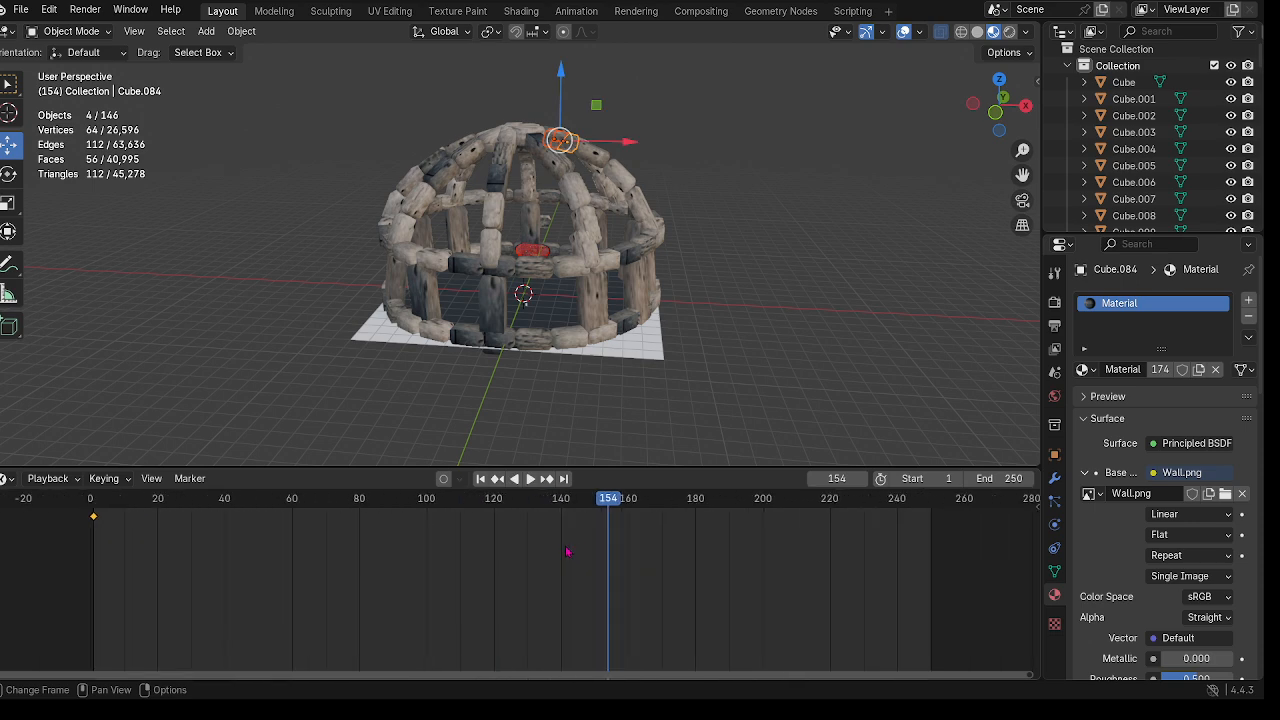
scroll(706, 182, "up", 5)
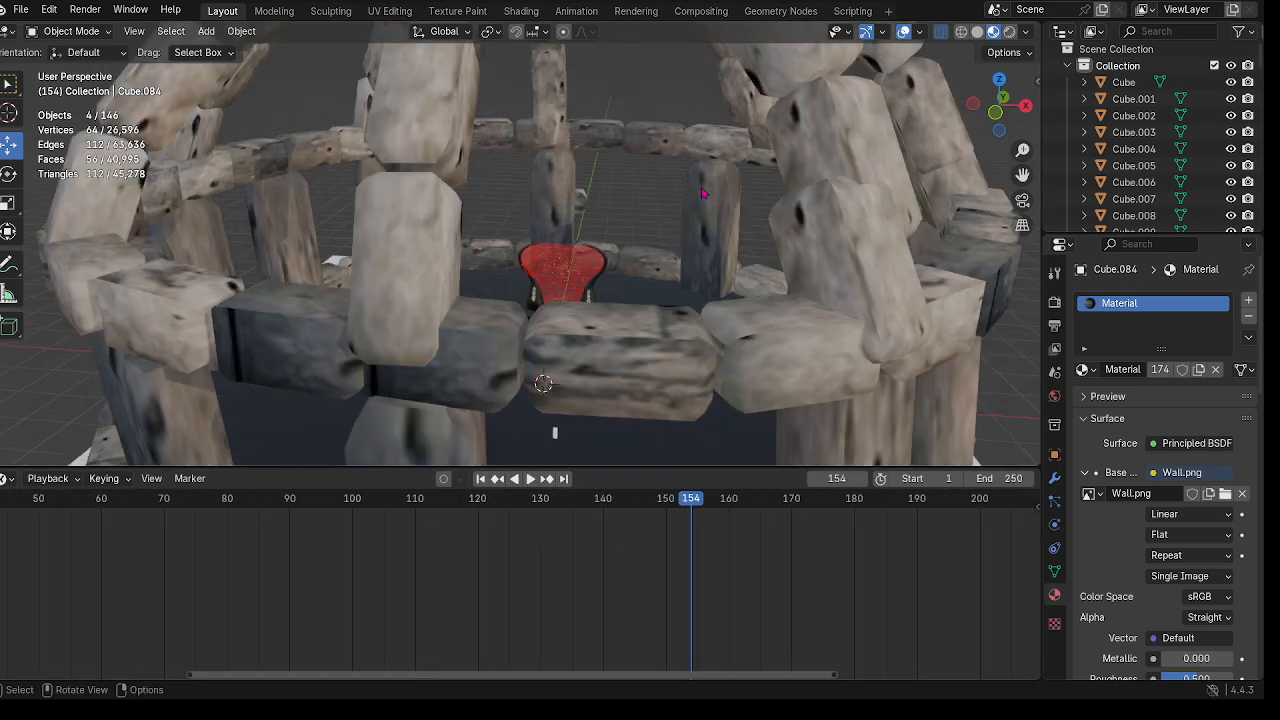
scroll(704, 190, "down", 2)
middle_click_drag(656, 238, 594, 274)
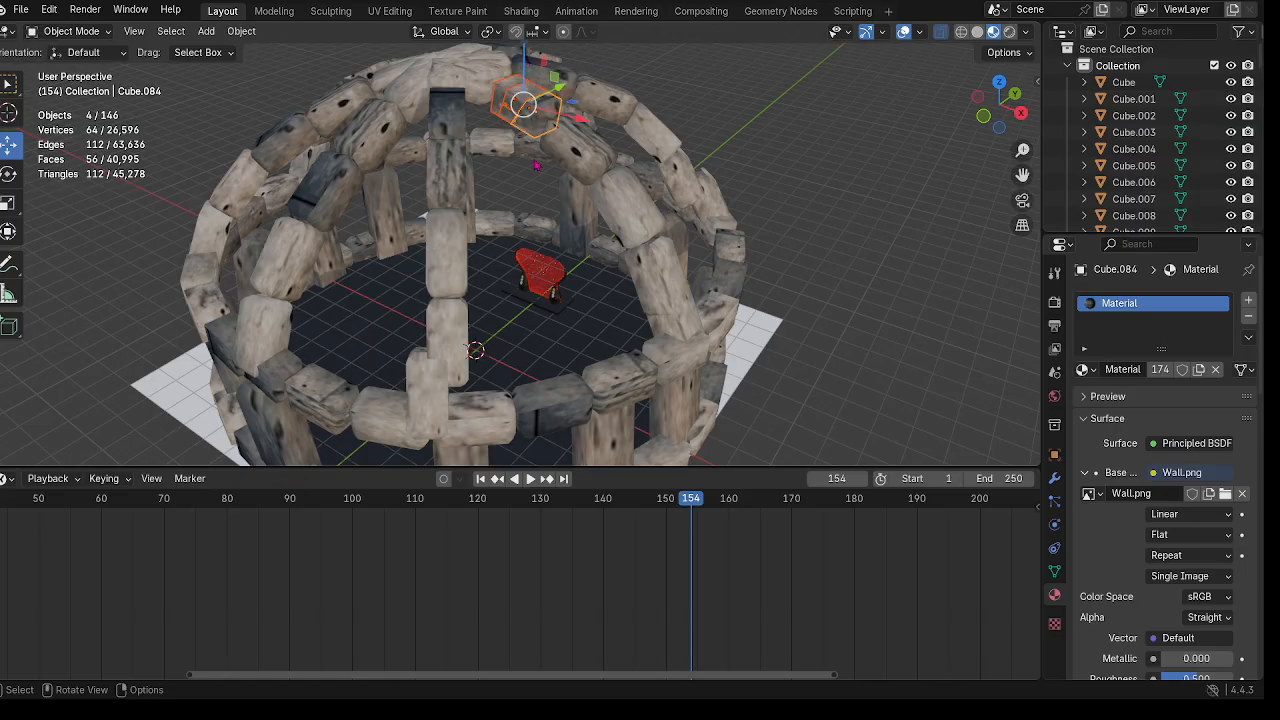
Step: Lower the four stone pieces into the dome with Z moves of about 1.14 m and -23.39 m
mouse_move(522, 68)
left_mouse_down()
mouse_move(524, 235)
mouse_move(526, 45)
left_mouse_up()
middle_click_drag(526, 45, 768, 210)
scroll(766, 212, "down", 3)
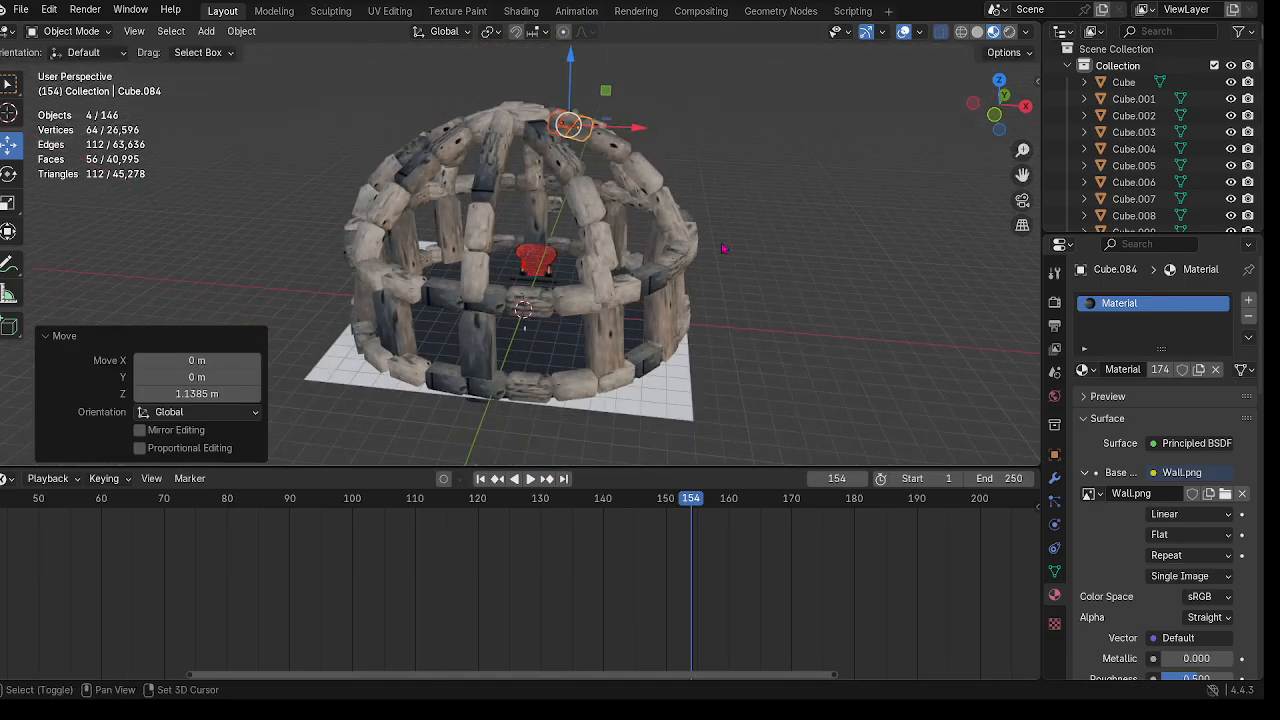
scroll(763, 171, "up", 6)
middle_click_drag(652, 412, 697, 333)
scroll(697, 333, "down", 6)
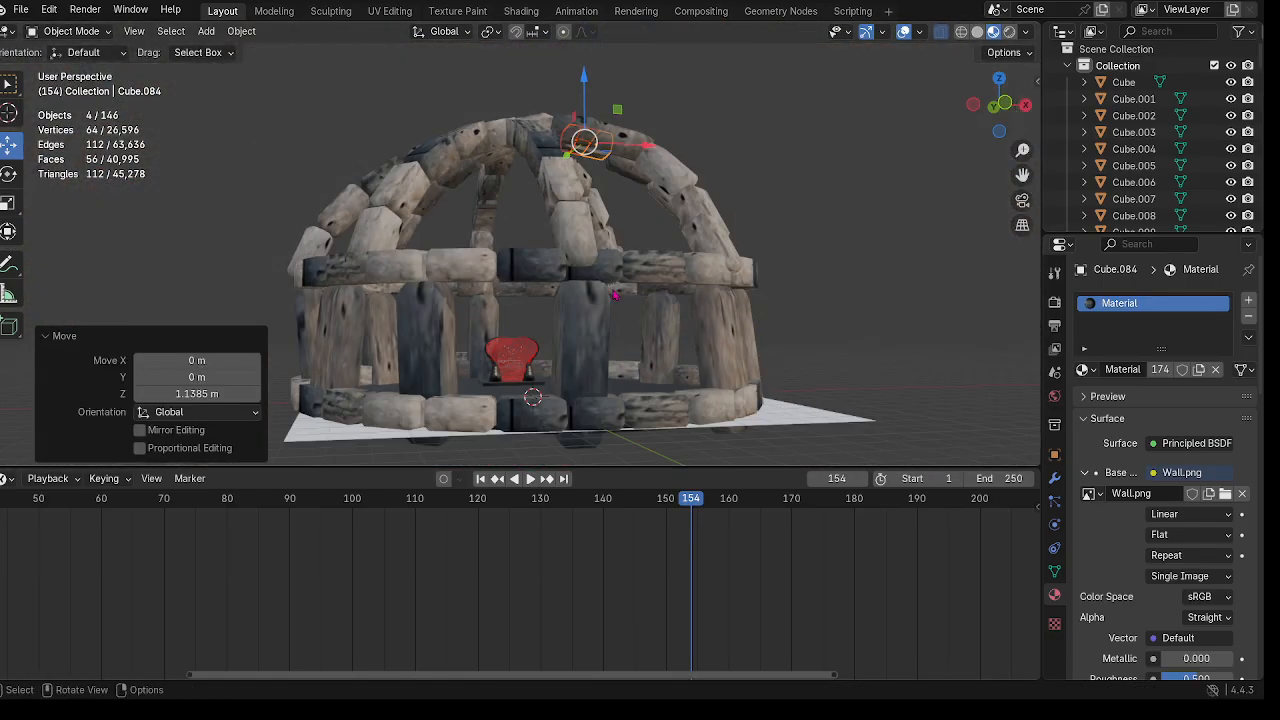
middle_click_drag(619, 289, 598, 252)
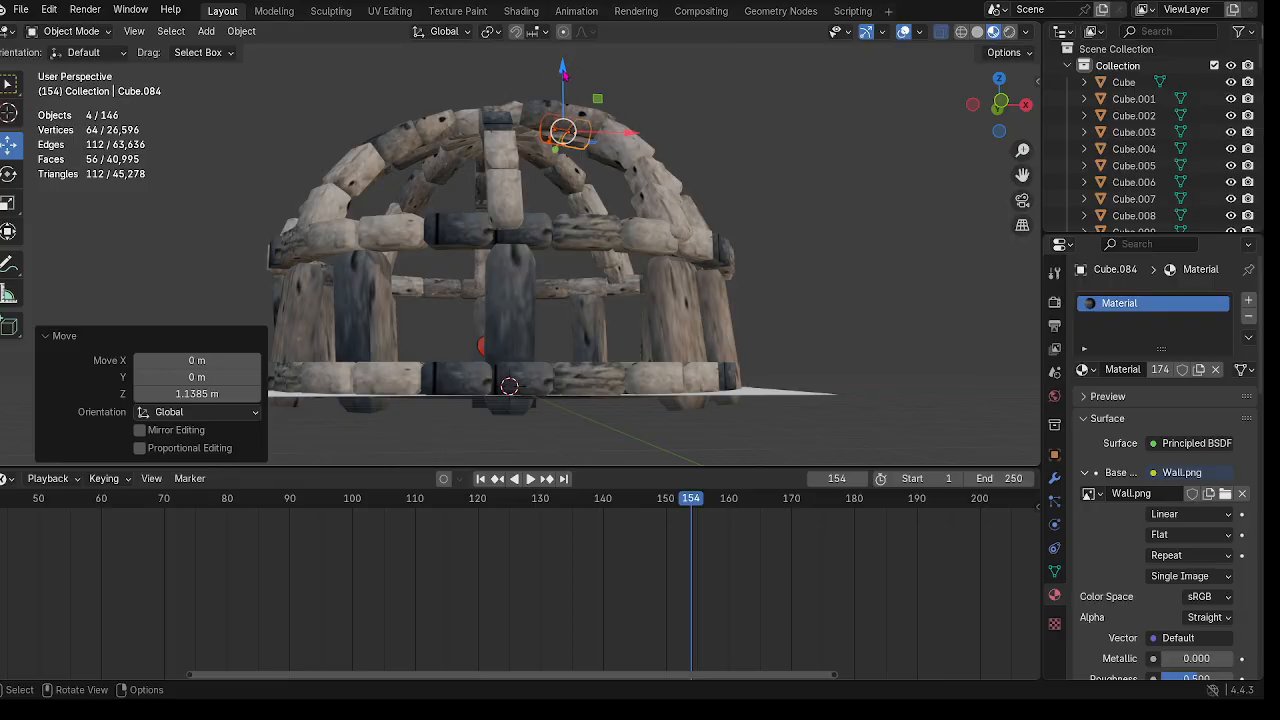
left_click_drag(563, 70, 564, 130)
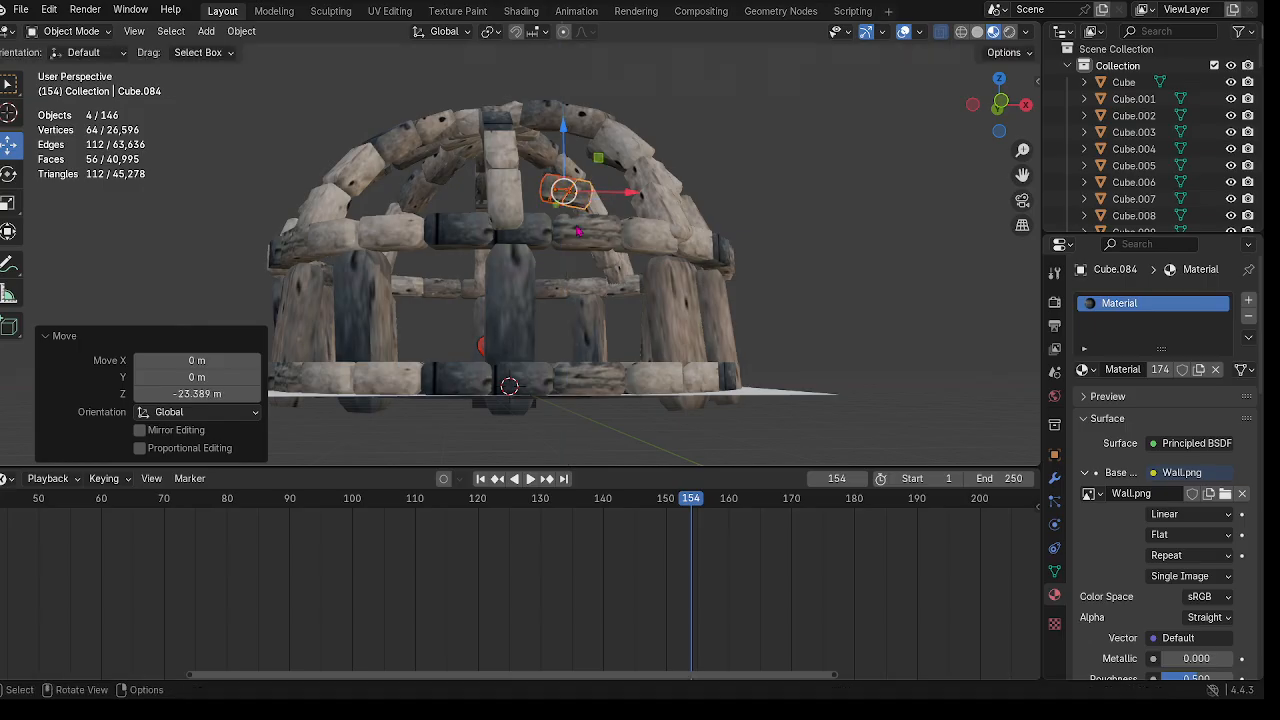
Step: Tilt the lowered stone pieces clockwise about the Y axis and insert a keyframe at frame 154
key("shift+space")
key("r")
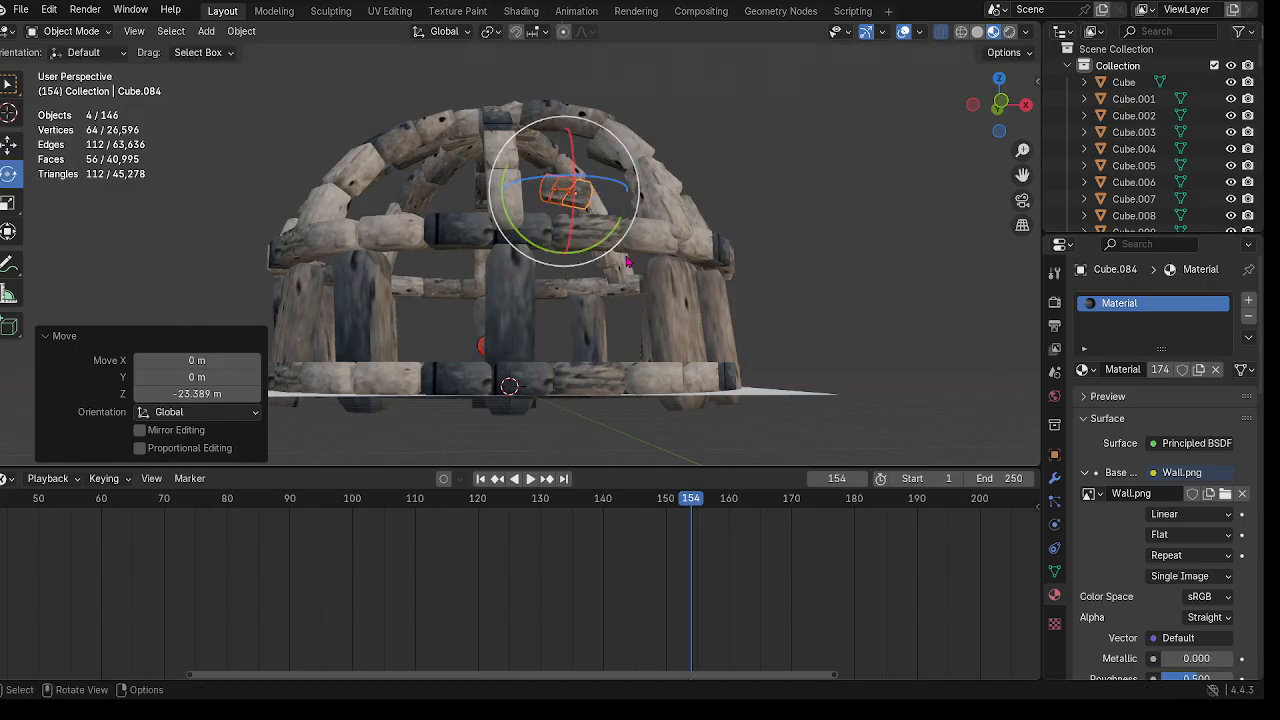
left_click_drag(615, 236, 592, 243)
key("i")
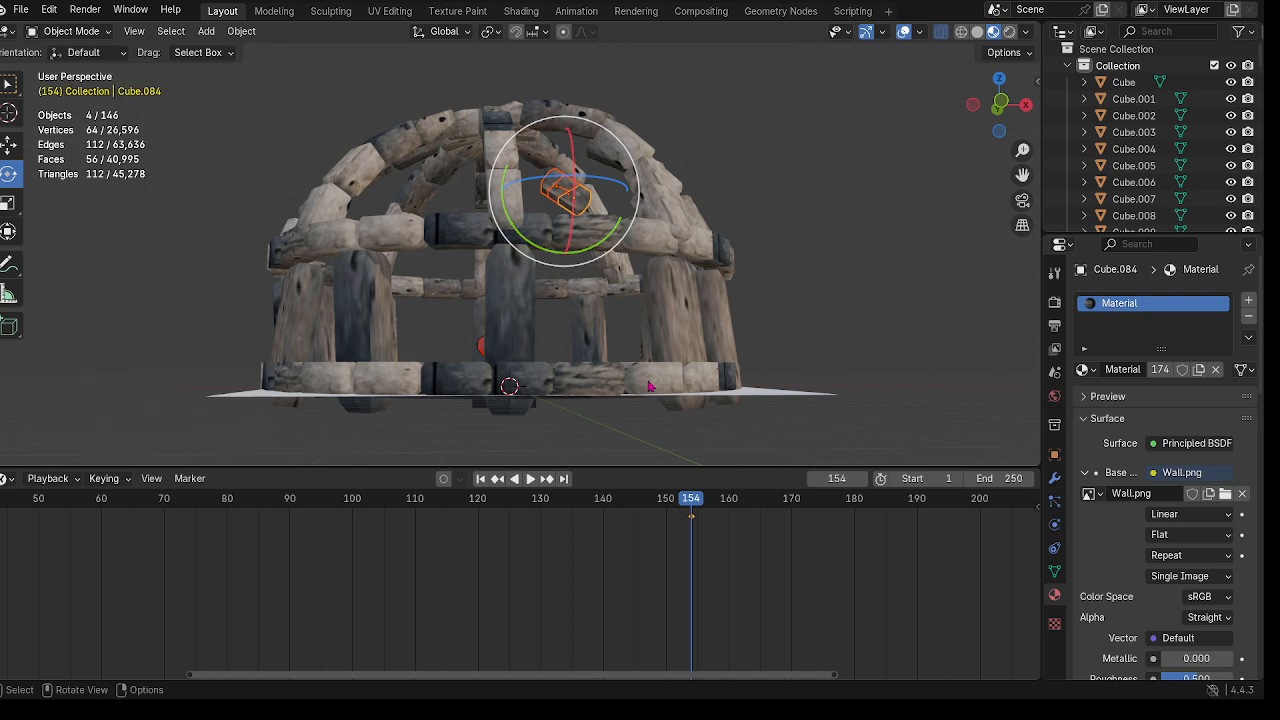
Step: Shift the stone pieces' keyframe from frame 154 to frame 30 and return the playhead to frame 1
left_click(668, 516)
key("space")
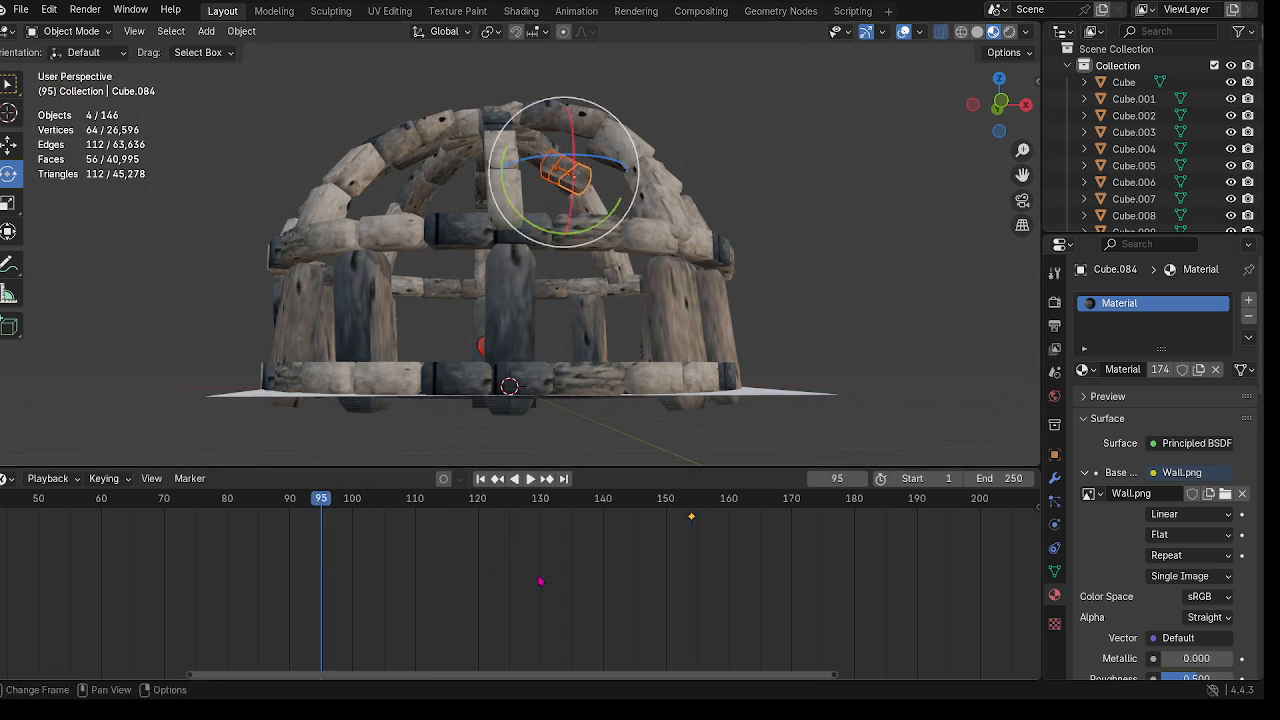
scroll(583, 579, "down", 5)
left_click_drag(588, 519, 258, 519)
key("shift+Left")
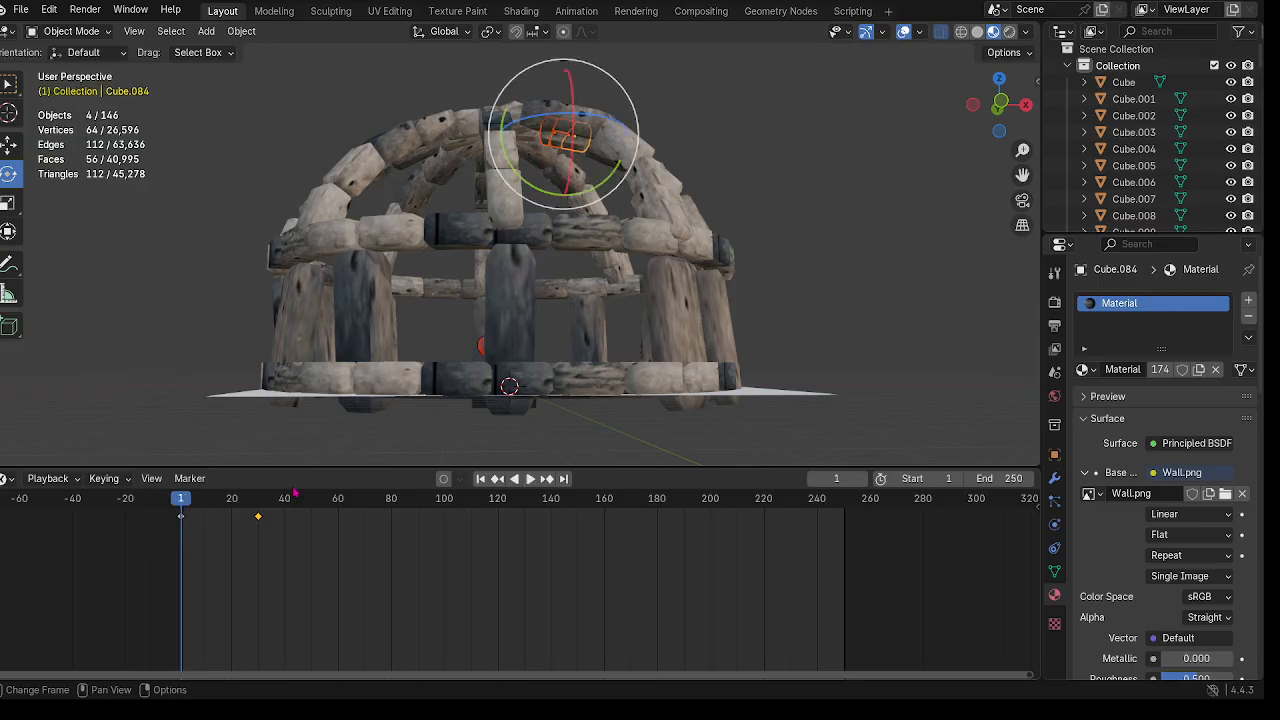
Step: Play the animation from frame 1 several times to examine how the stone pieces fall
left_click_drag(425, 678, 129, 657)
scroll(537, 606, "up", 15)
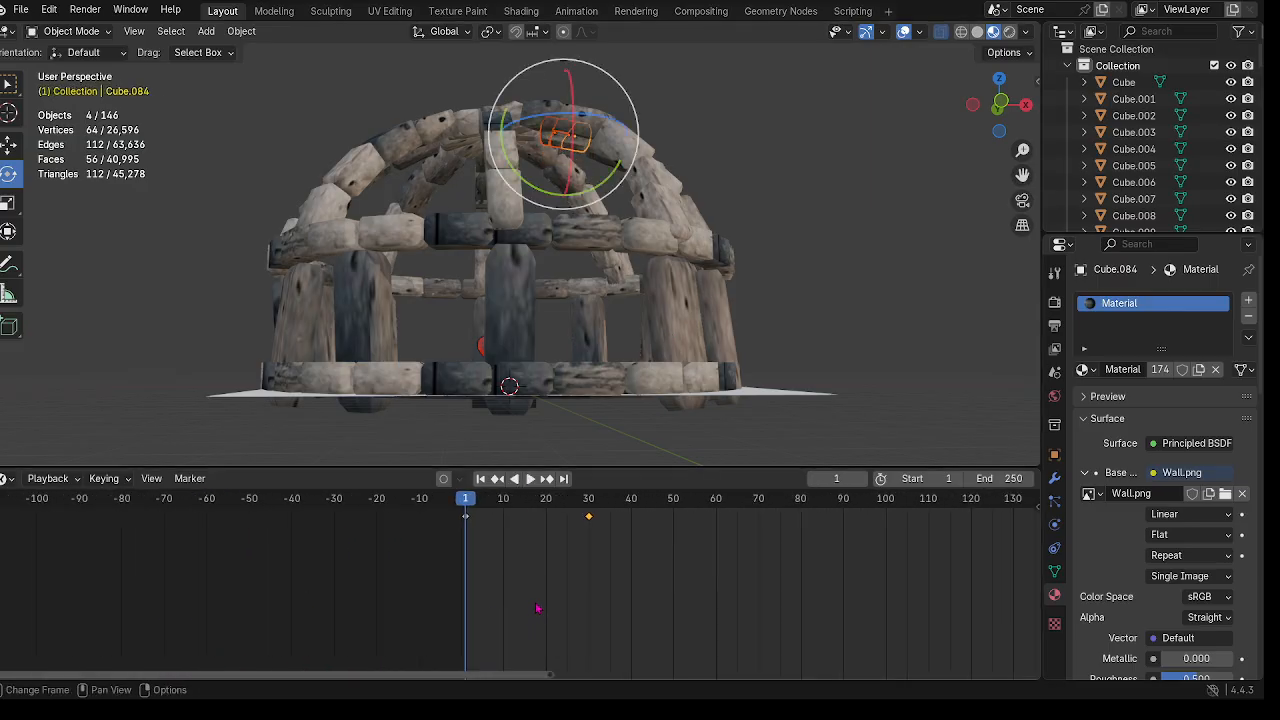
scroll(672, 102, "up", 7)
scroll(668, 110, "down", 8)
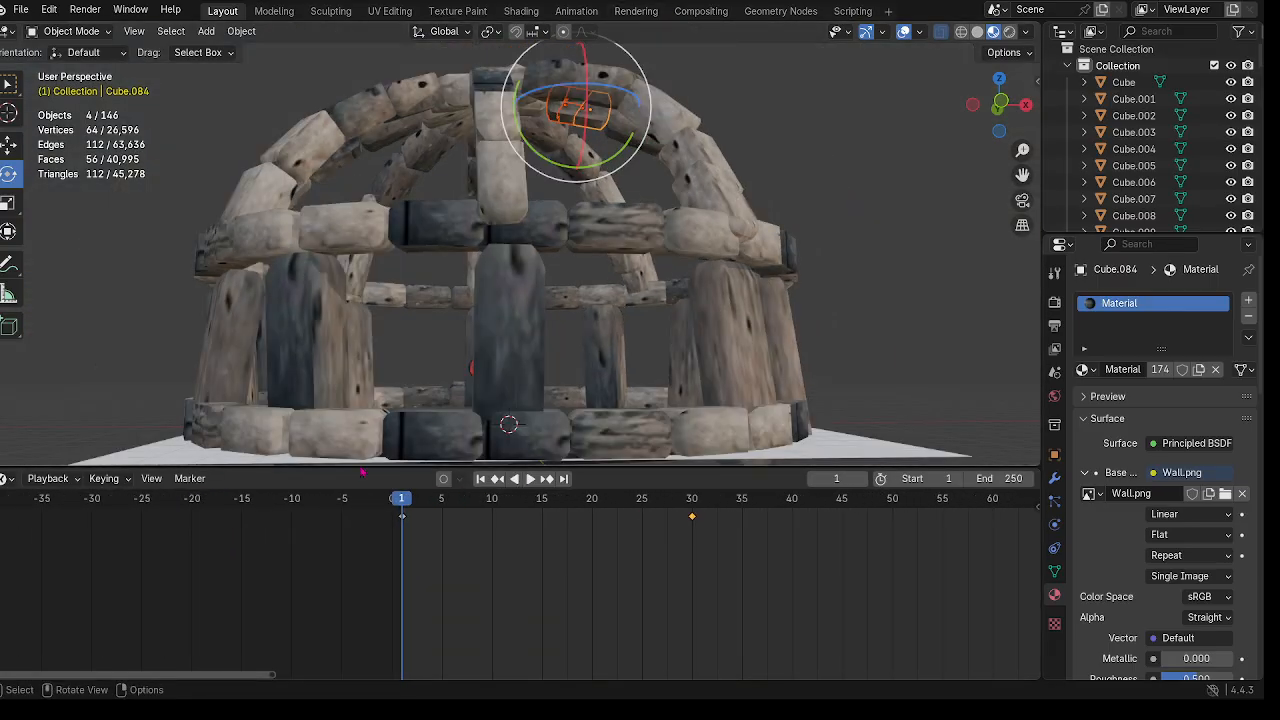
key("space")
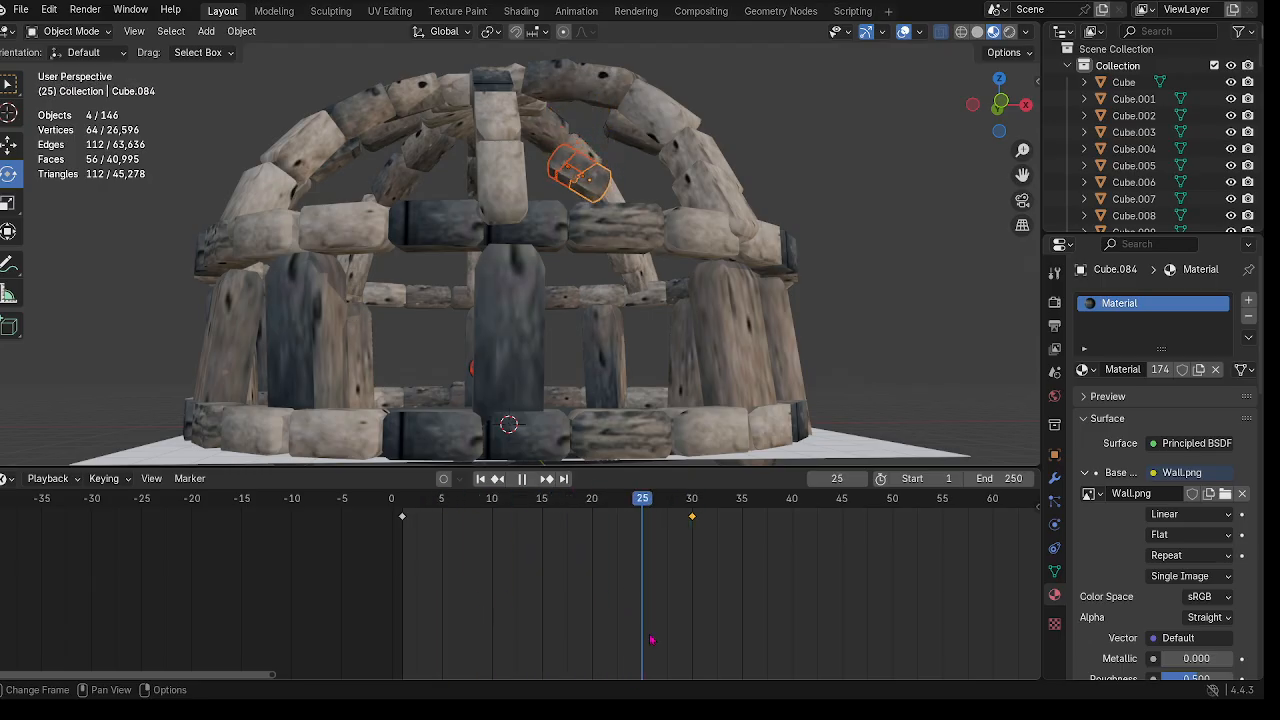
left_click_drag(651, 640, 403, 652)
left_click(532, 484)
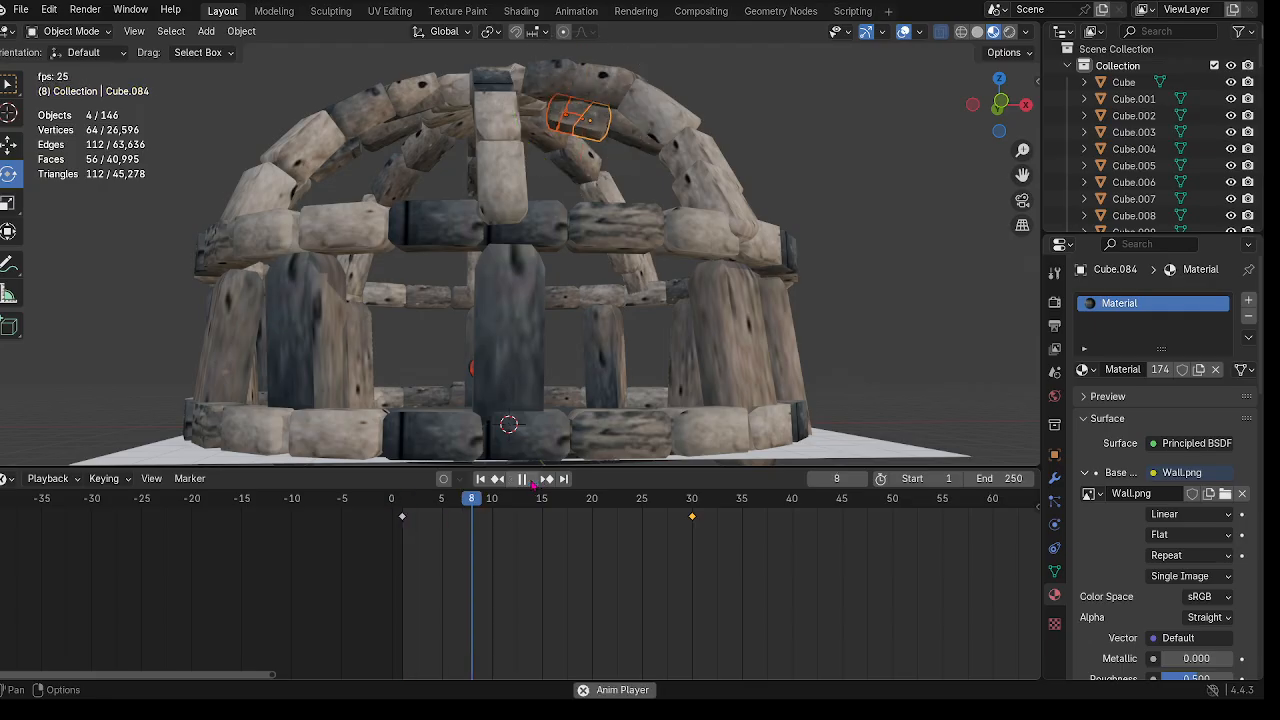
left_click(532, 484)
left_click_drag(707, 513, 403, 548)
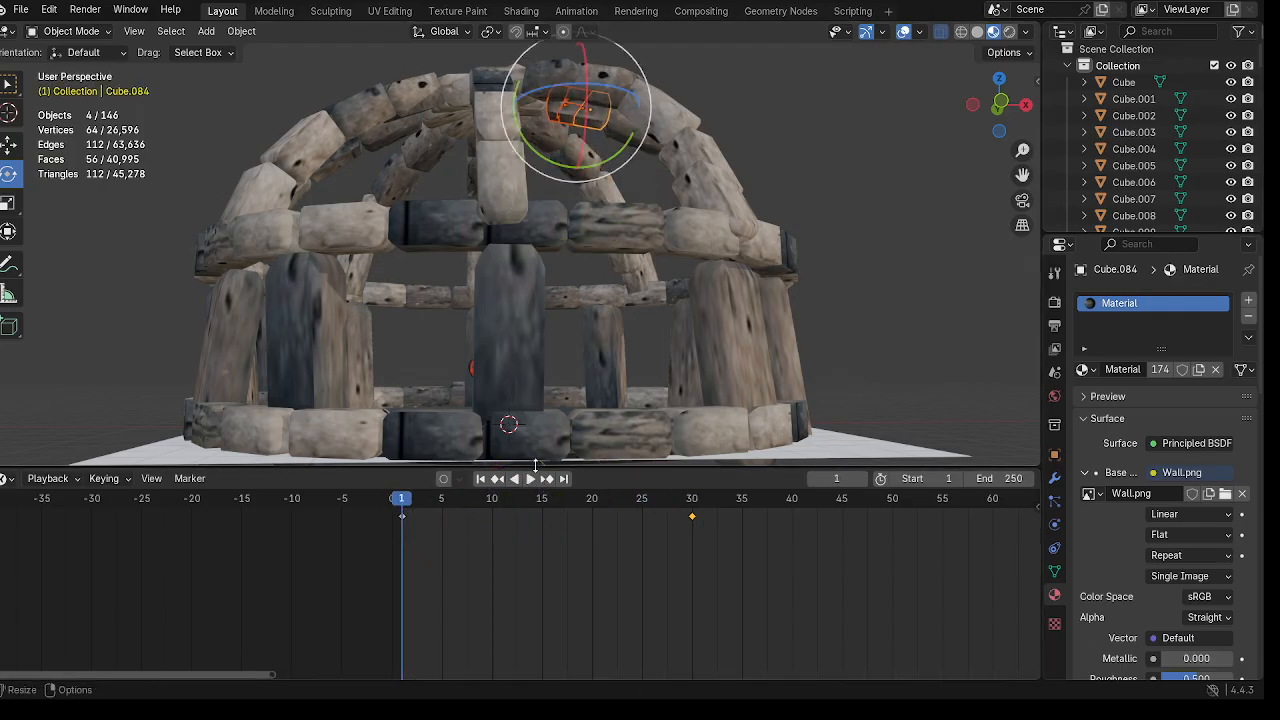
left_click(531, 482)
left_click(531, 482)
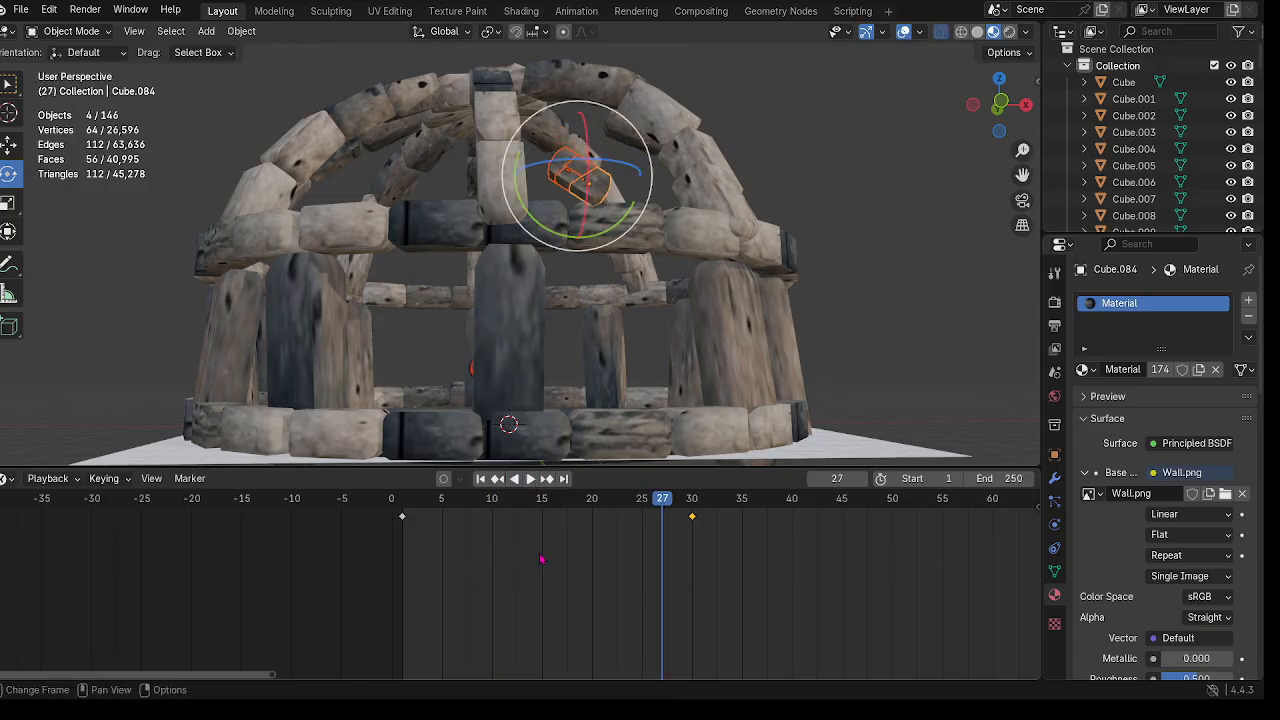
Step: Set the keyframe interpolation of the stone pieces to Linear and replay the fall from frame 1
key("t")
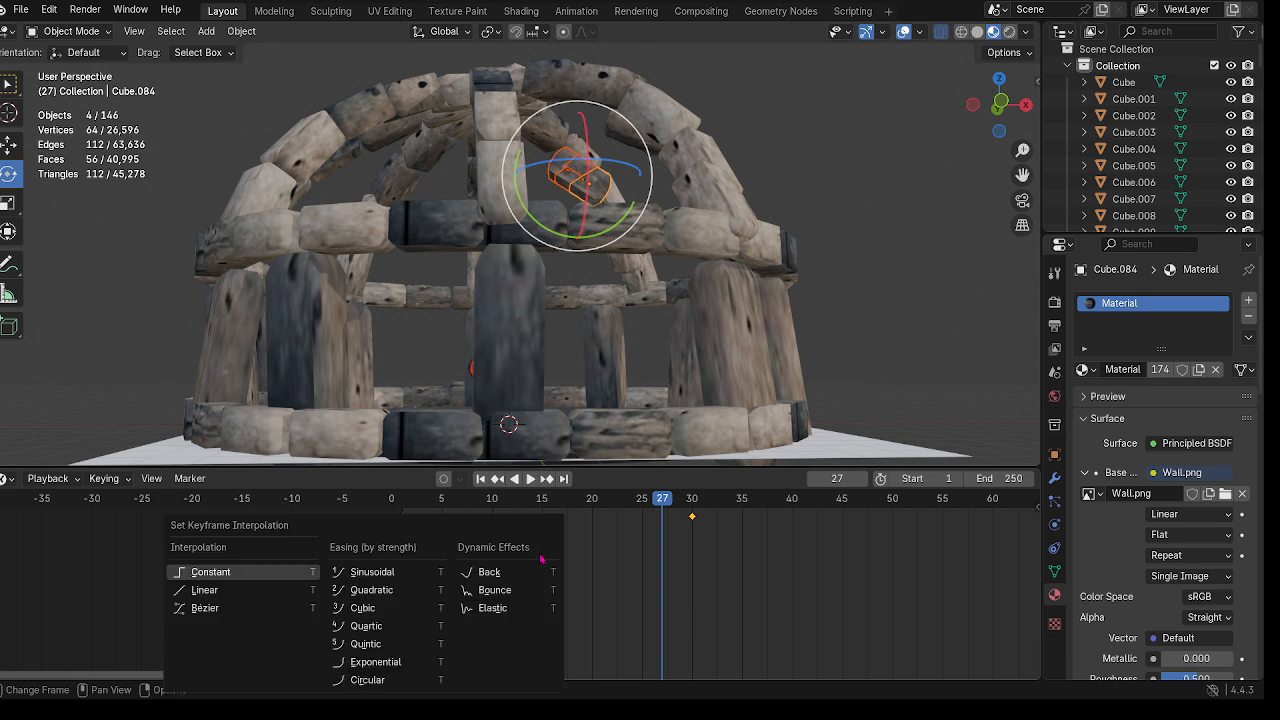
left_click(237, 591)
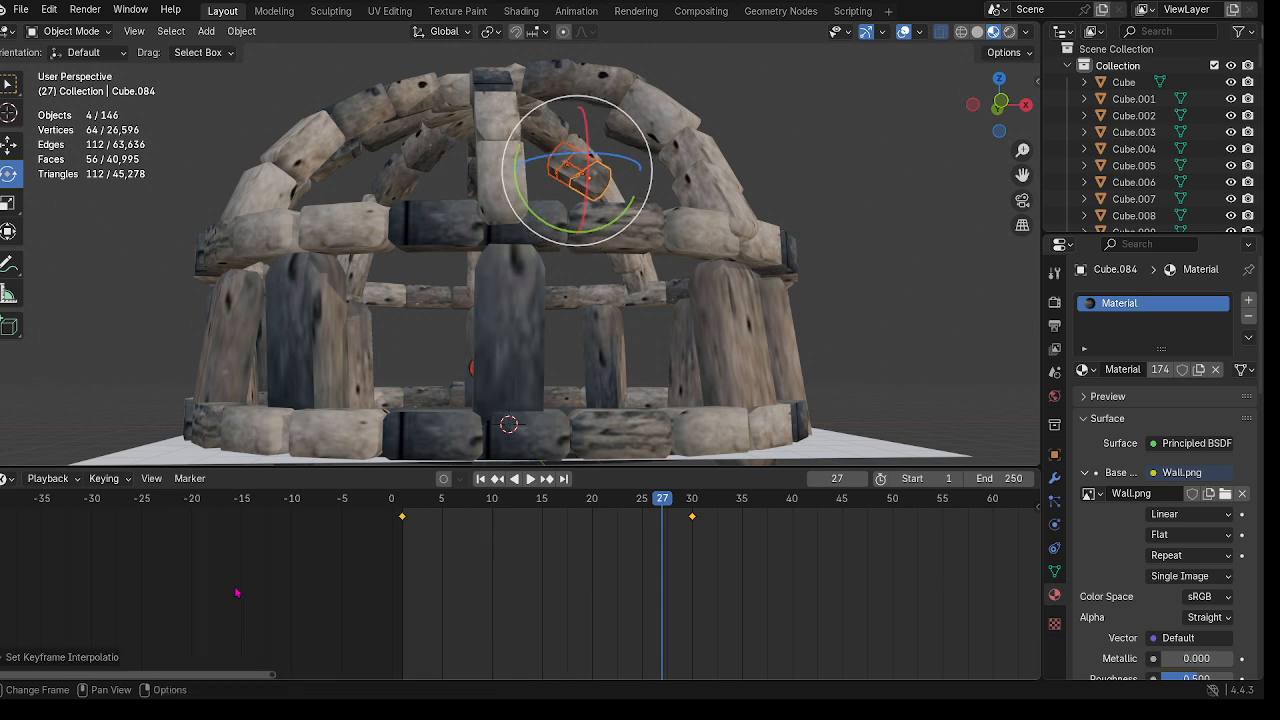
left_click_drag(649, 510, 403, 516)
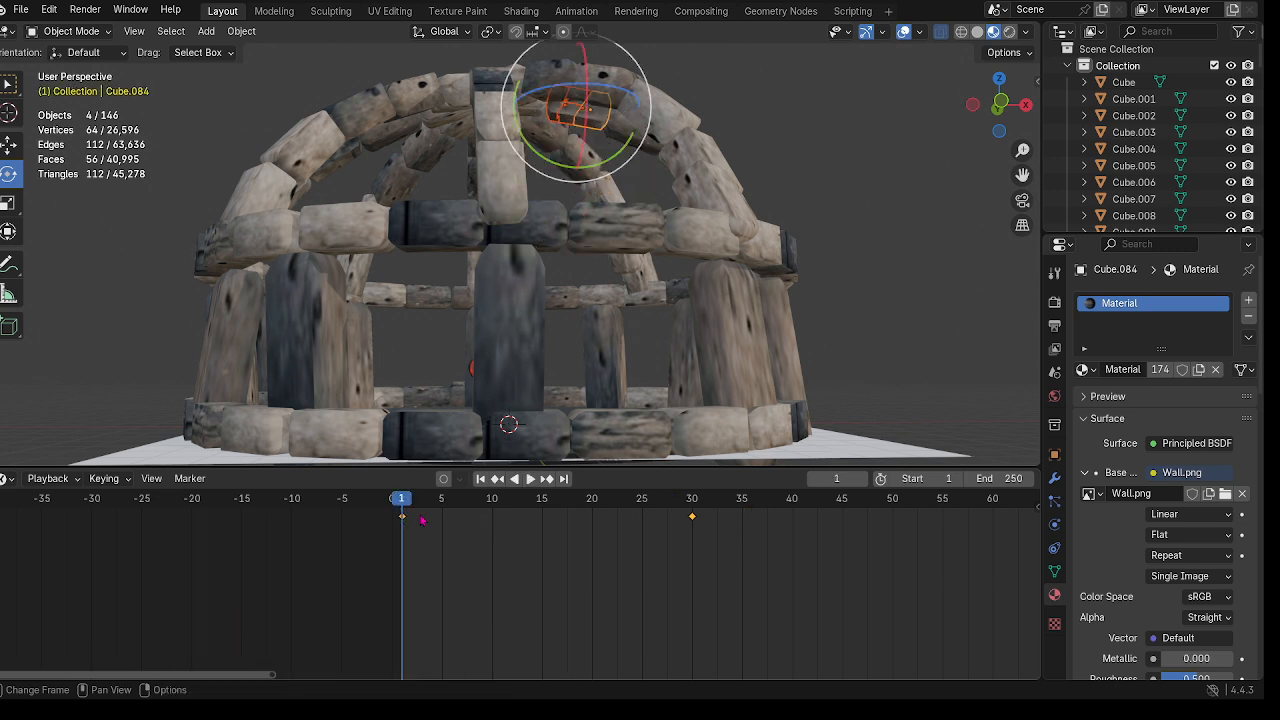
left_click(531, 479)
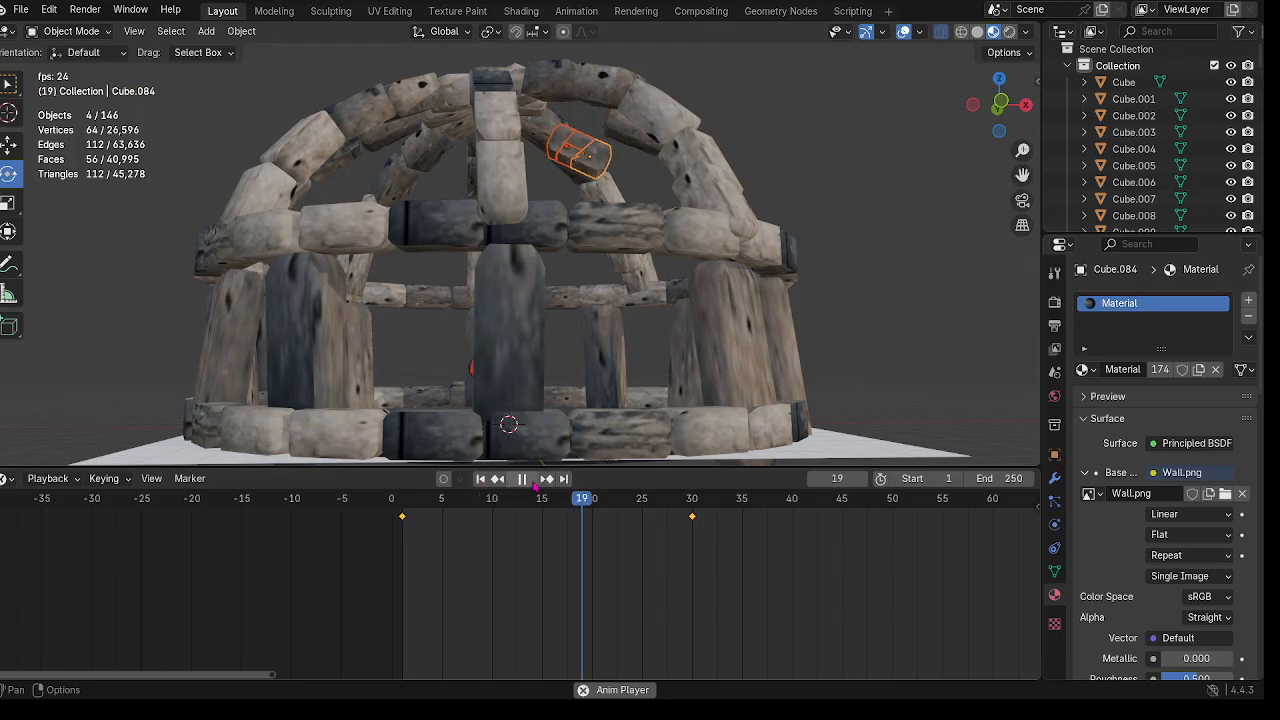
left_click_drag(770, 505, 403, 543)
left_click(533, 481)
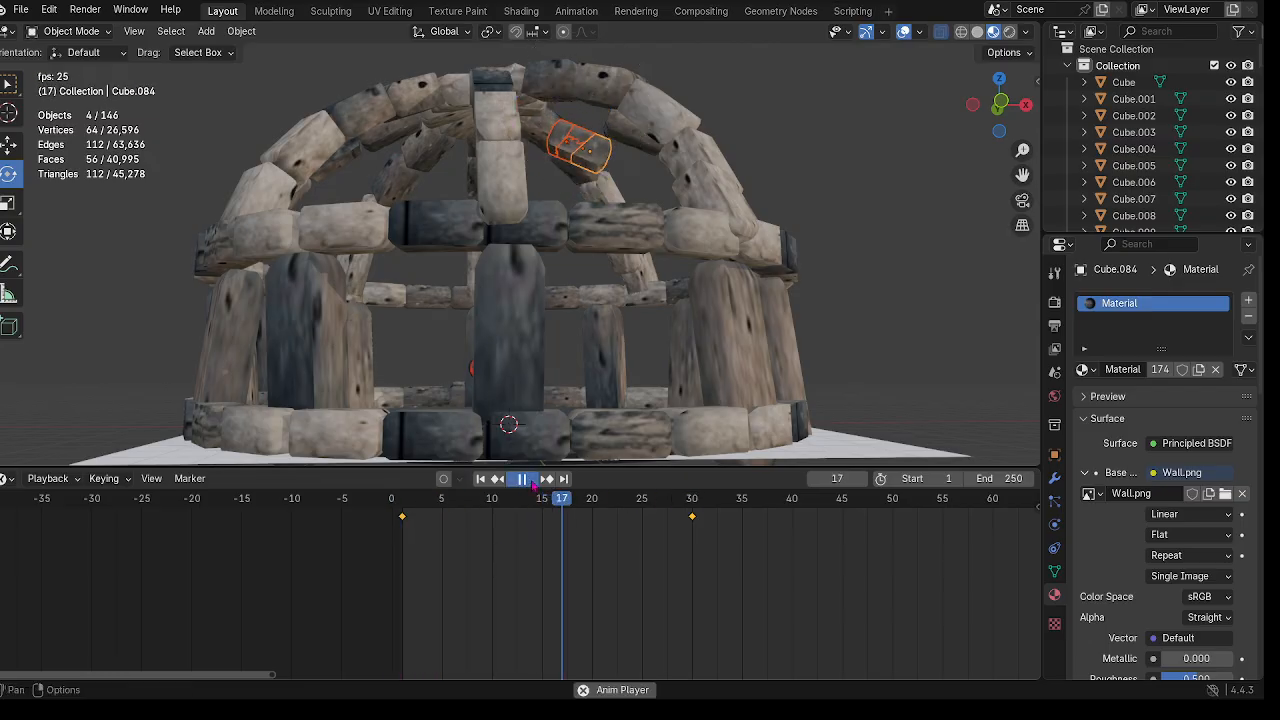
Step: Shift the stone pieces' end keyframe to frame 17 and replay the fall from frame 1
key("space")
left_click_drag(691, 527, 556, 531)
left_click_drag(443, 542, 403, 541)
left_click(527, 480)
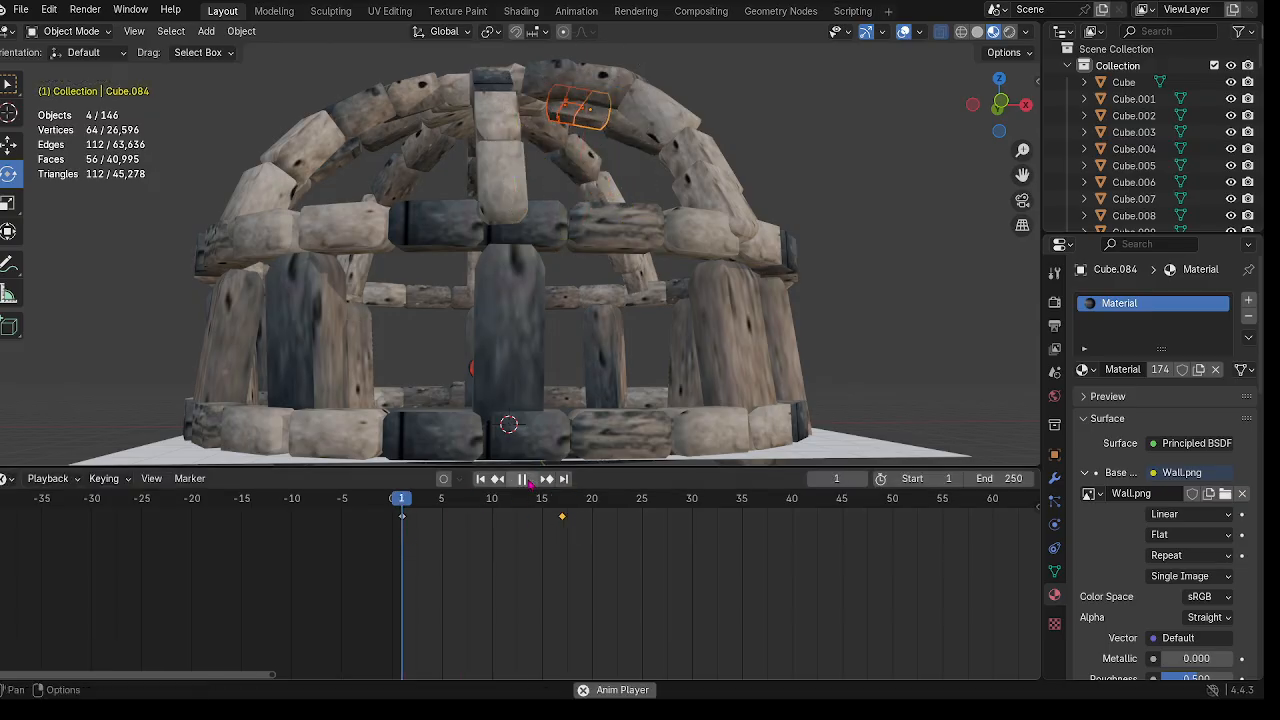
Step: Stop playback and shift the stone pieces' end keyframe to frame 15
left_click(529, 482)
left_click_drag(689, 499, 538, 525)
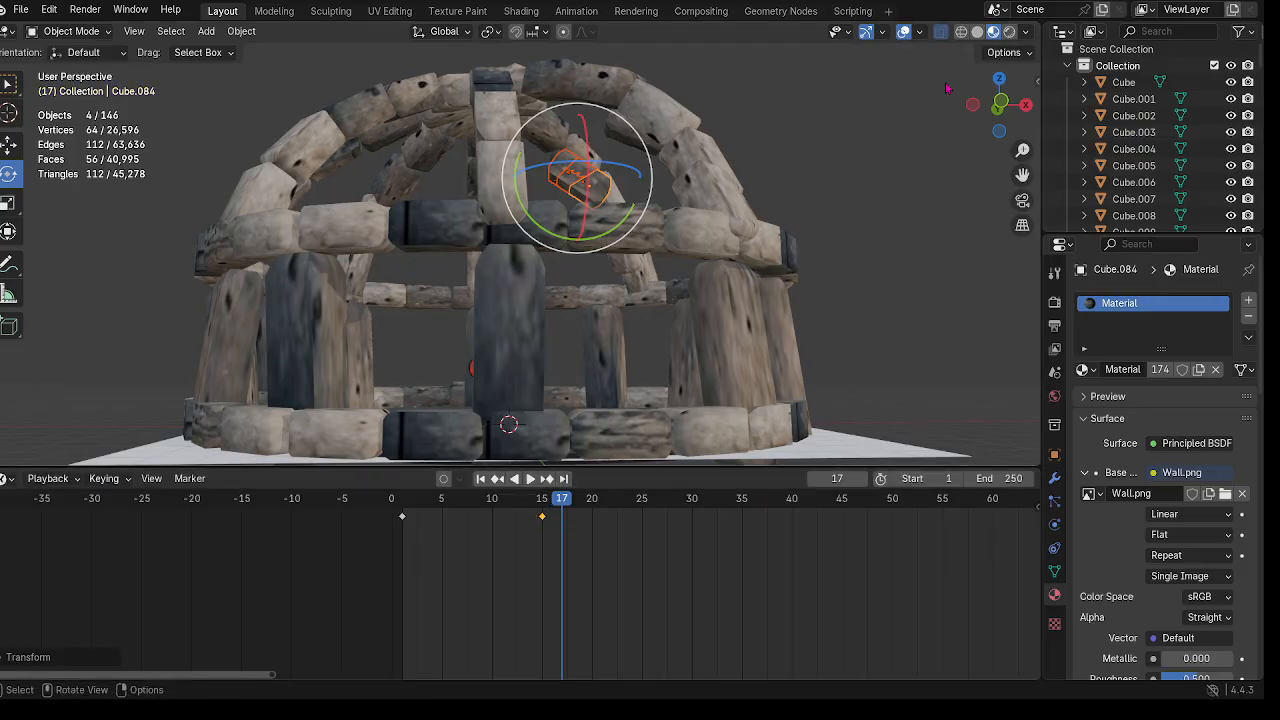
mouse_move(662, 328)
middle_mouse_down("shift")
mouse_move(644, 280)
mouse_move(652, 314)
mouse_move(656, 304)
middle_mouse_up("shift")
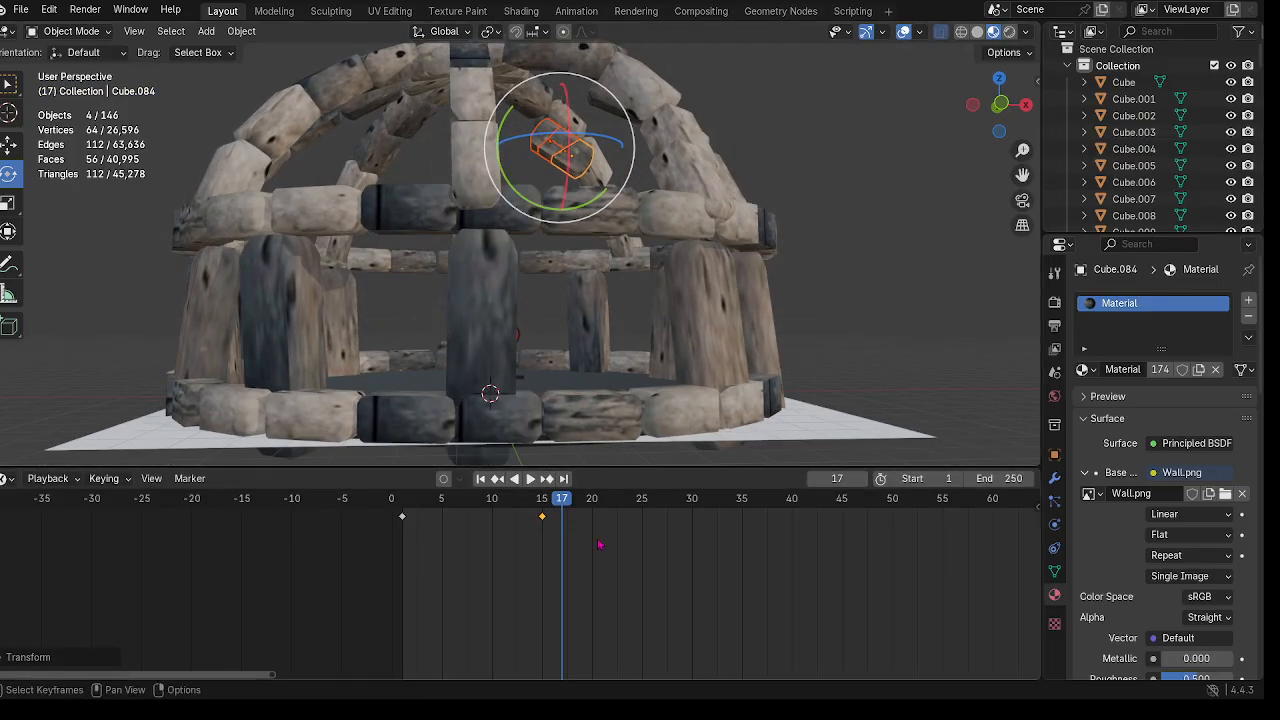
Step: At frame 33, lower the stone pieces about 55.1 m, rotate them about 34° in the view plane, and insert a keyframe
left_click_drag(565, 508, 723, 520)
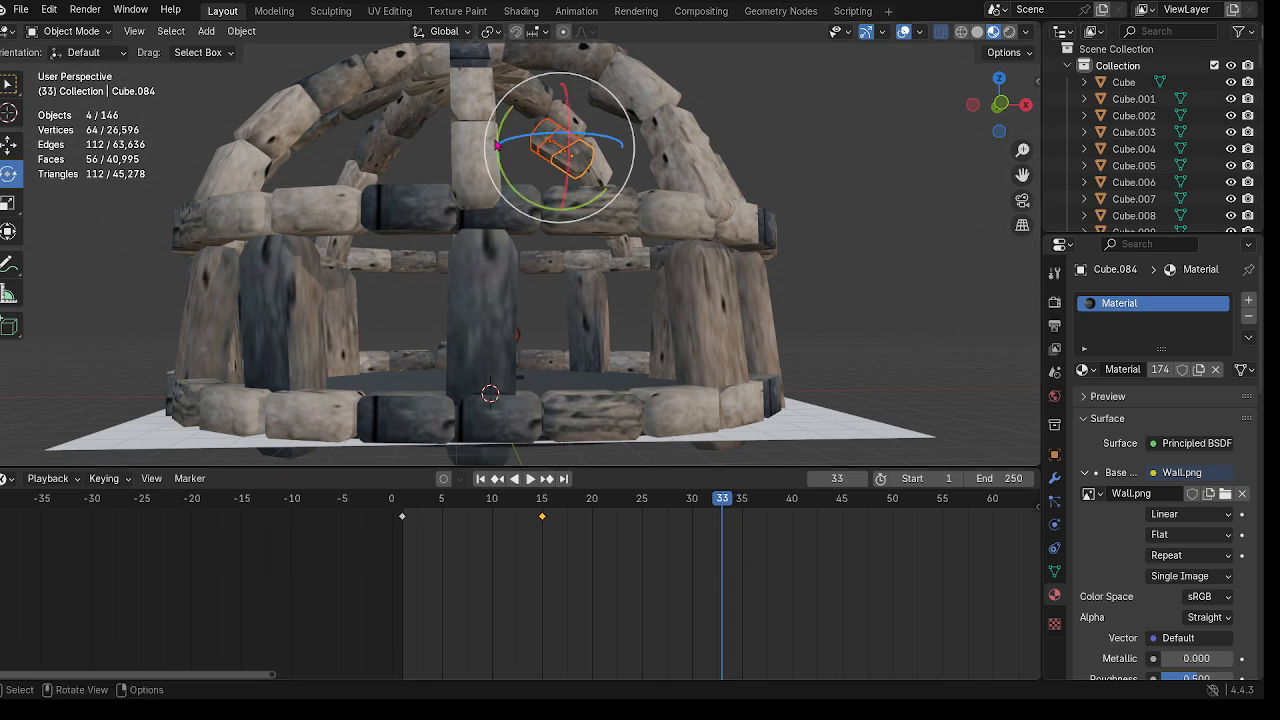
left_click(8, 145)
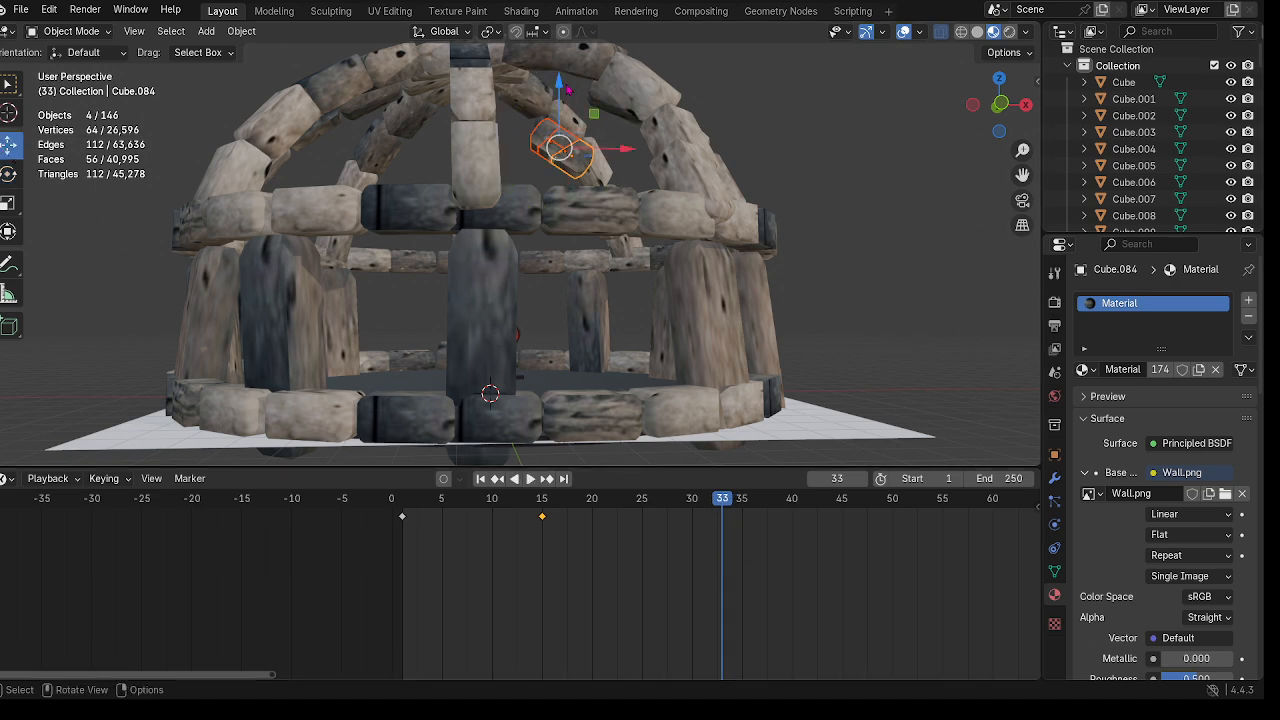
left_click_drag(566, 90, 560, 275)
left_click(8, 174)
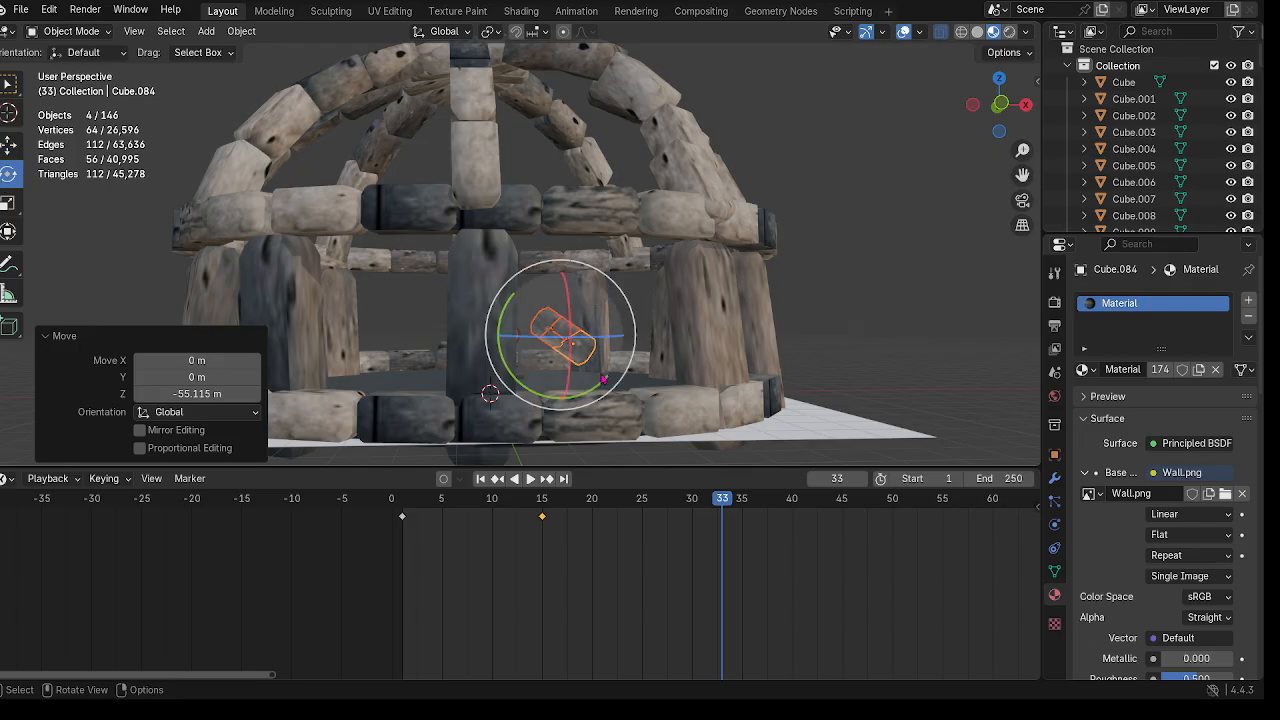
left_click_drag(600, 395, 564, 422)
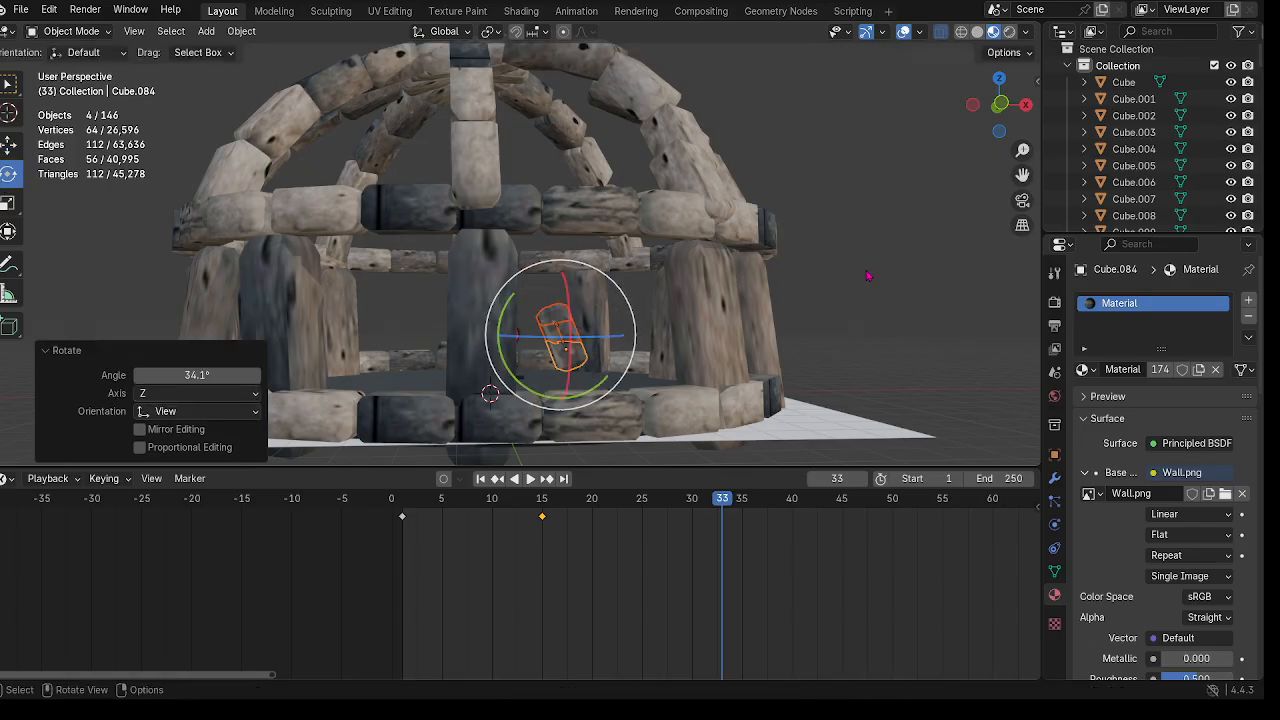
key("i")
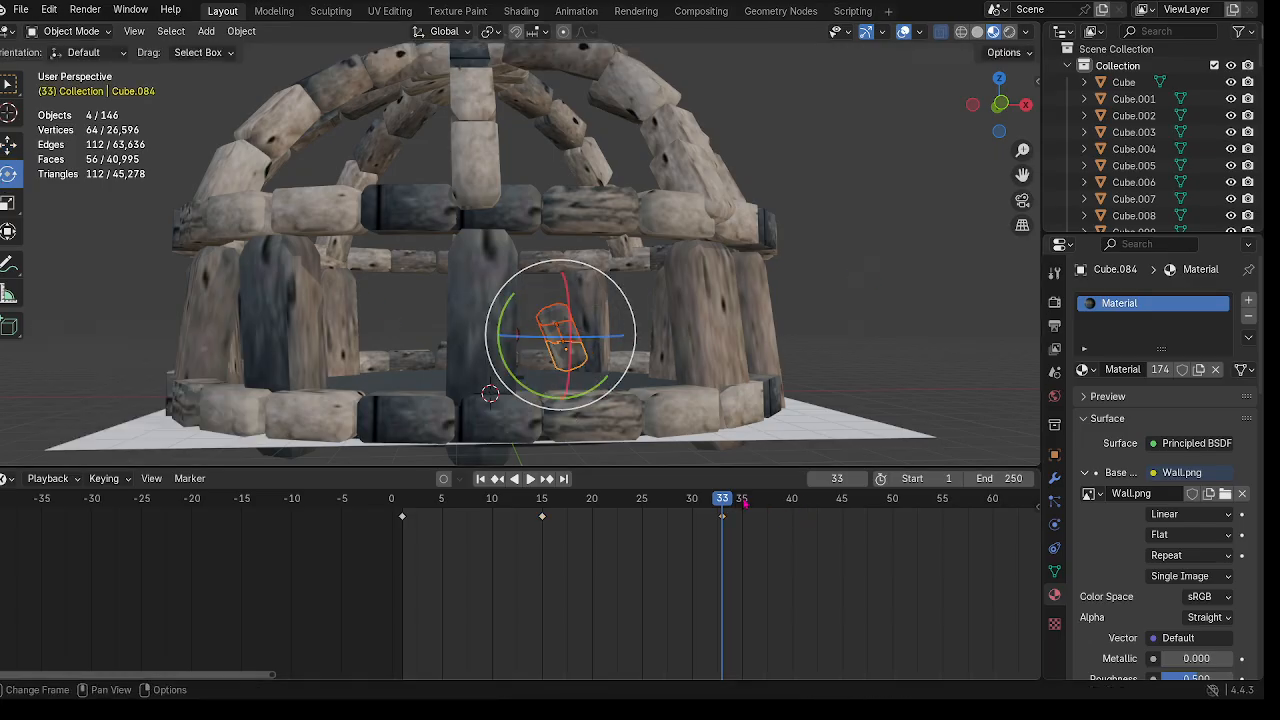
Step: Play the animation from frame 1 repeatedly to examine how the stone pieces fall and turn
key("space")
left_click_drag(724, 505, 407, 538)
left_click(522, 479)
left_click(530, 479)
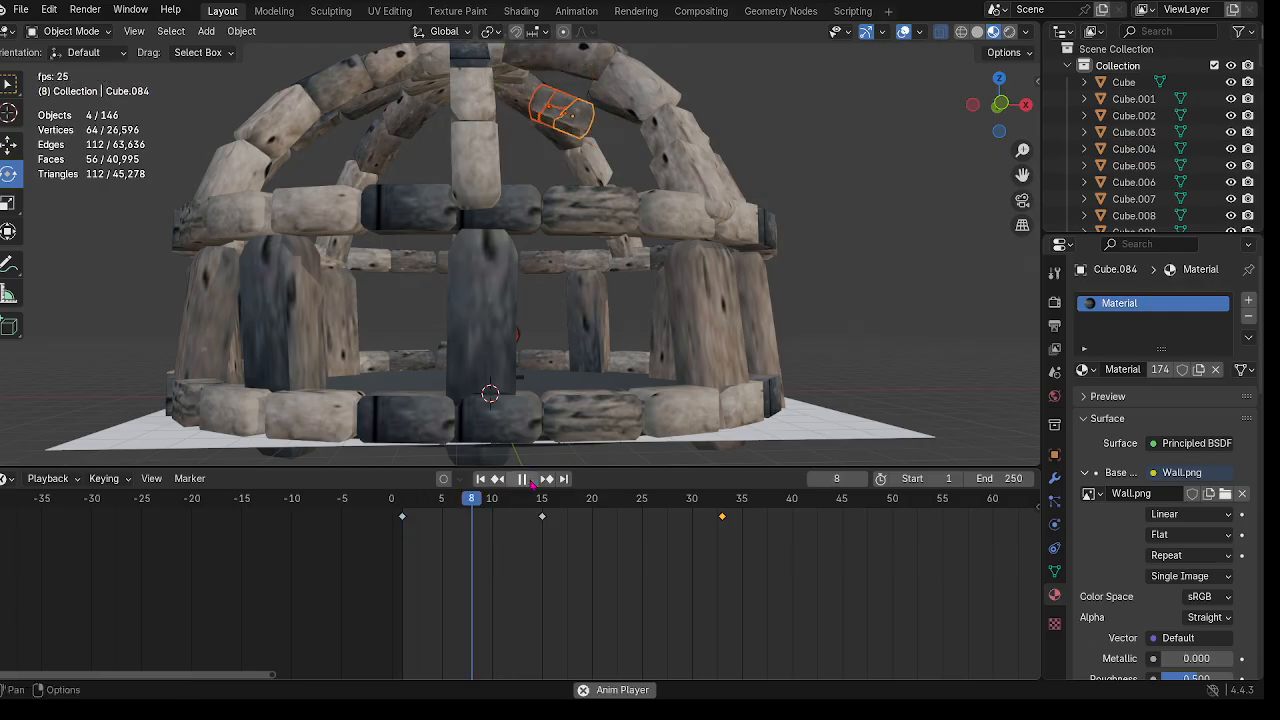
left_click(530, 479)
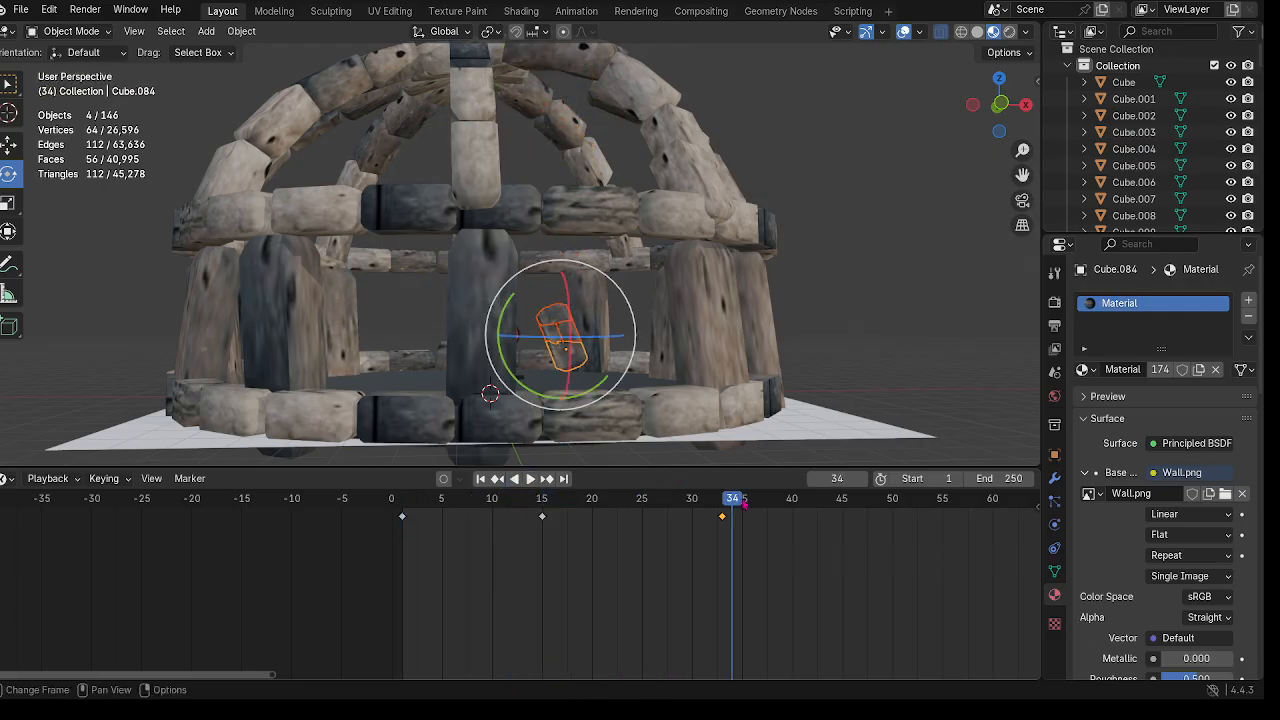
left_click_drag(743, 504, 401, 571)
left_click(530, 479)
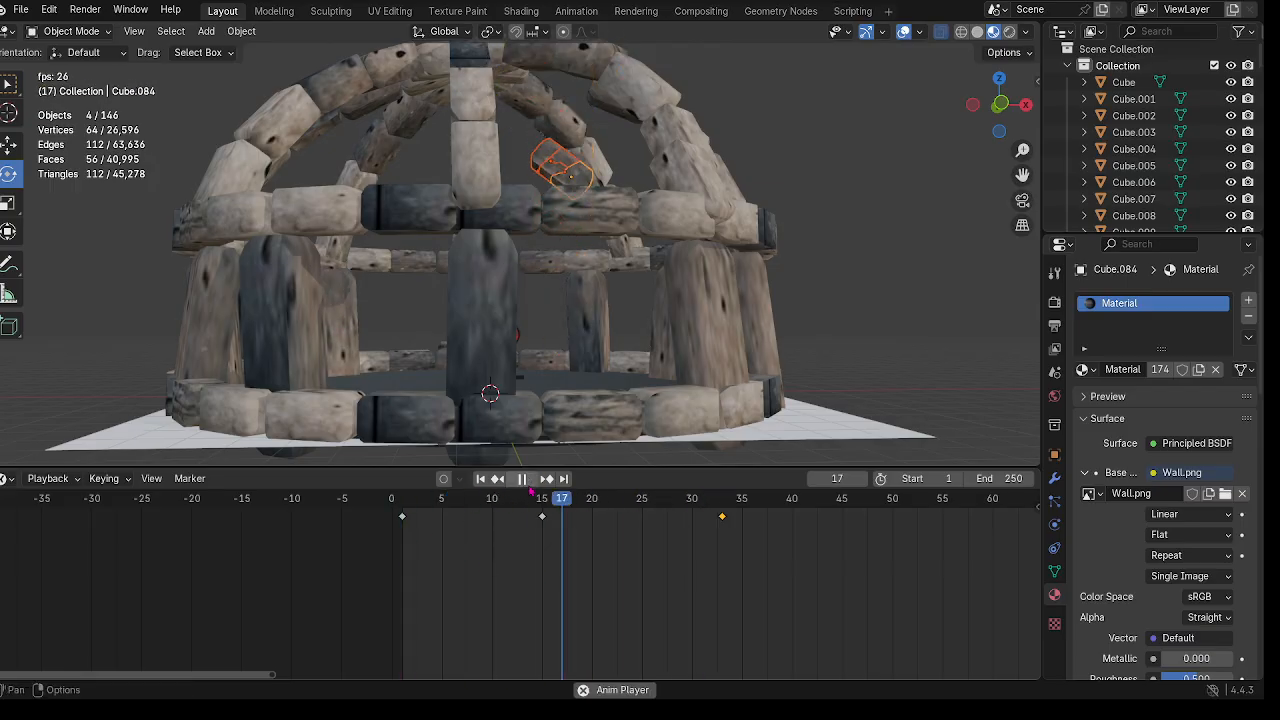
Step: Shift the stone pieces' last keyframe to frame 44 and replay the fall from frame 1
left_click_drag(650, 520, 832, 517)
left_click_drag(650, 510, 401, 517)
left_click(528, 479)
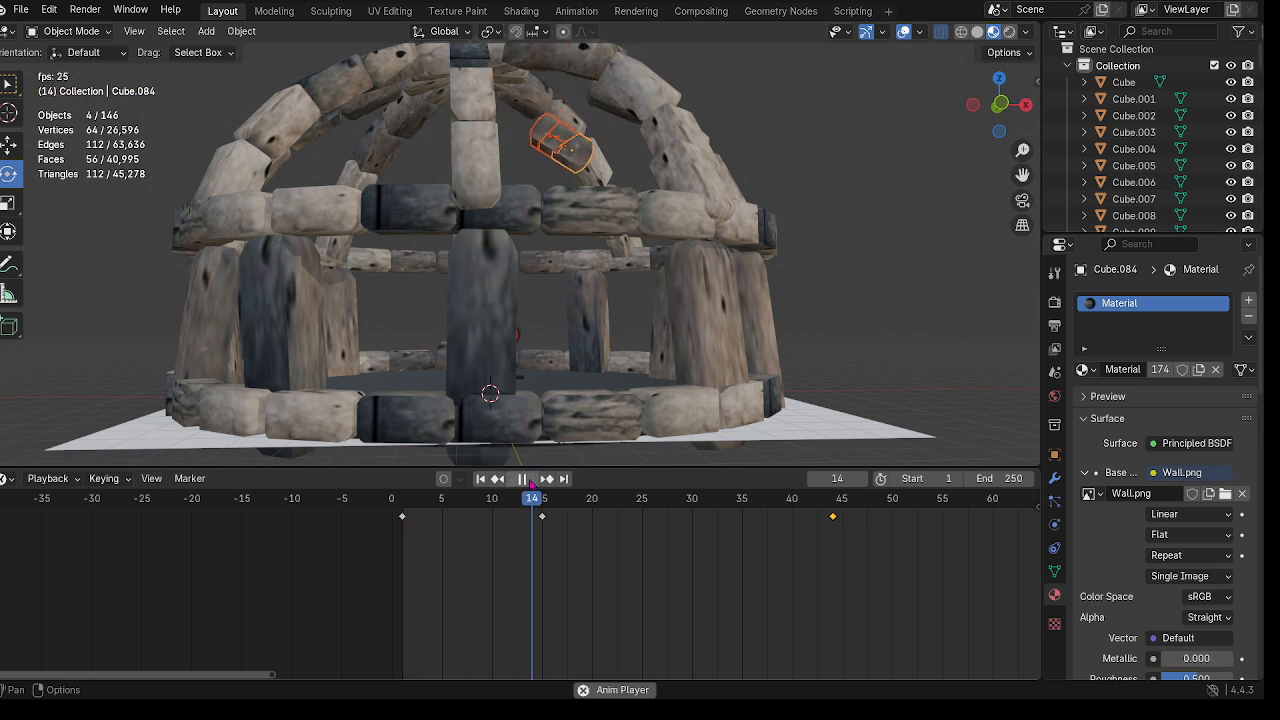
left_click(530, 480)
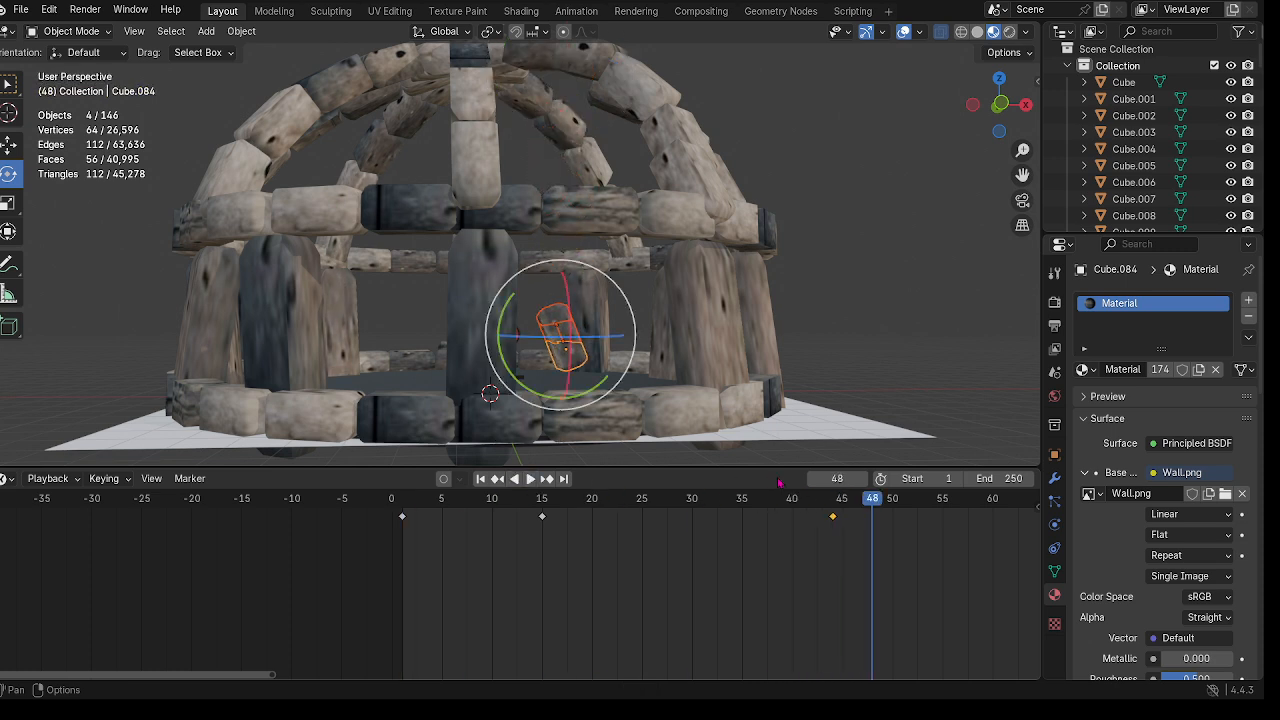
Step: Delete the stone pieces' middle keyframe at frame 15 and replay the fall from frame 1
left_click_drag(872, 510, 404, 532)
key("x")
left_click(548, 518)
left_click(535, 480)
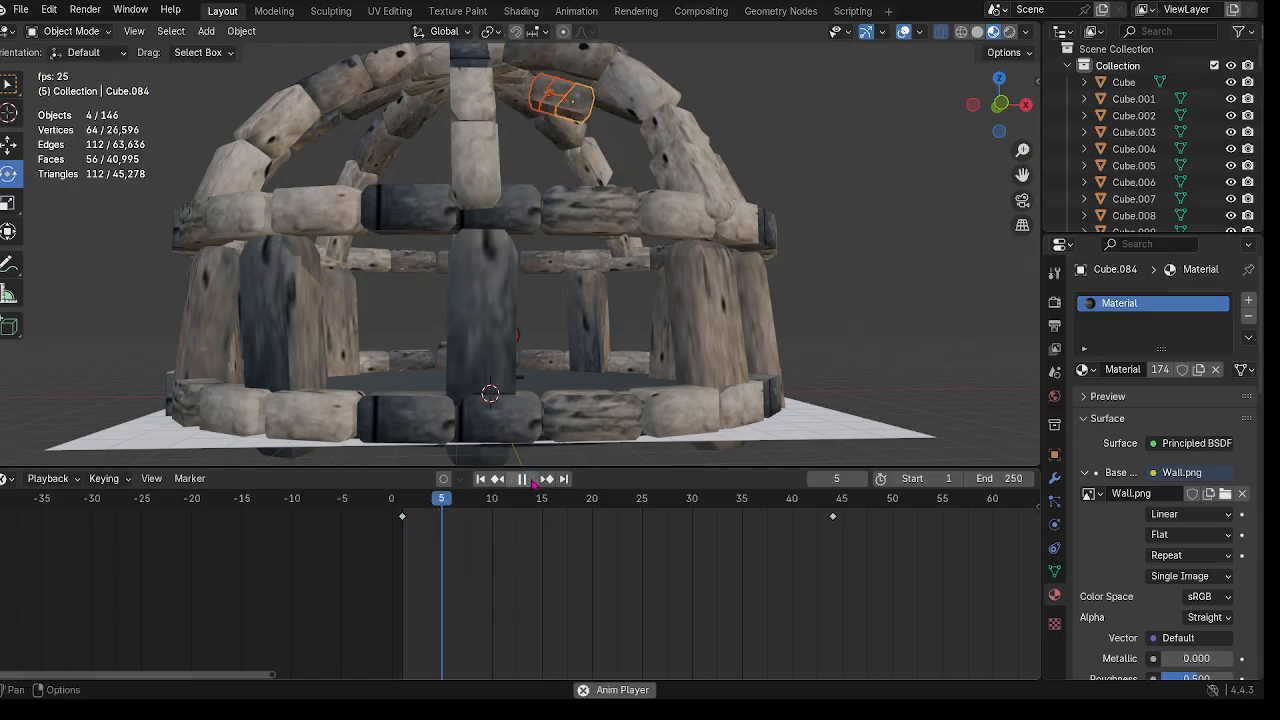
left_click(527, 480)
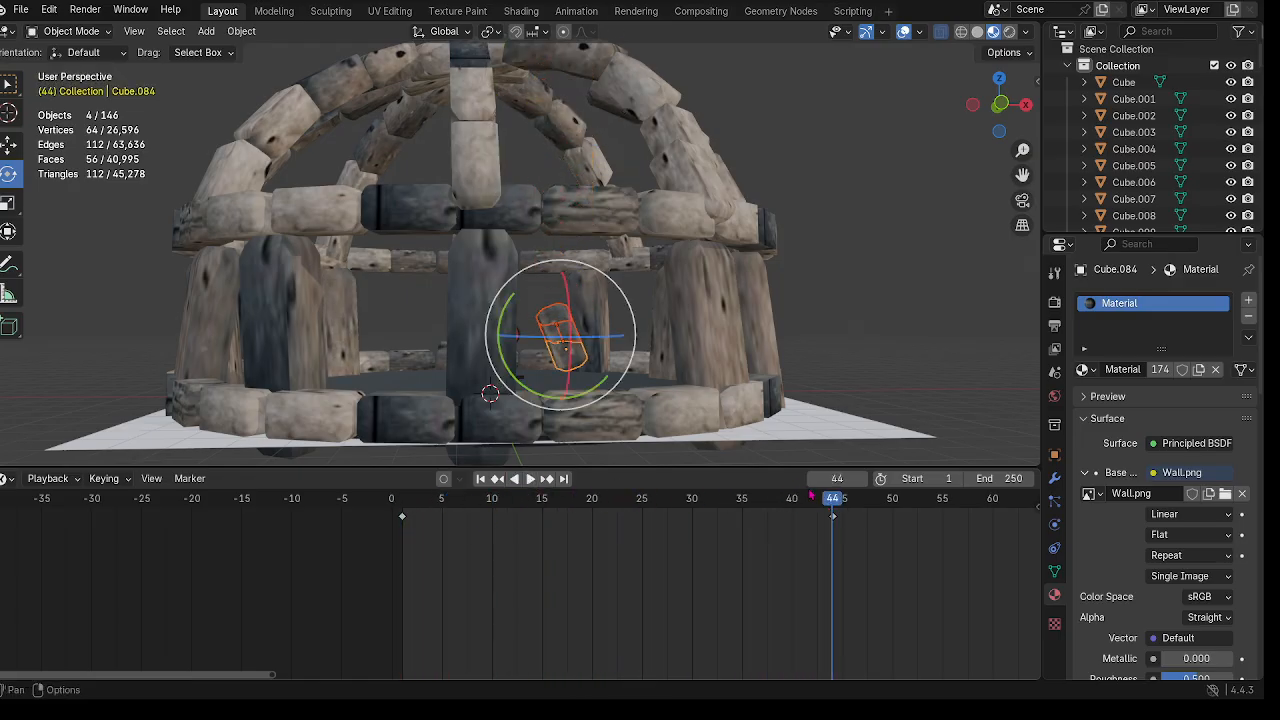
Step: Shift the stone pieces' last keyframe to frame 37 and replay the fall from frame 1
left_click_drag(835, 522, 402, 578)
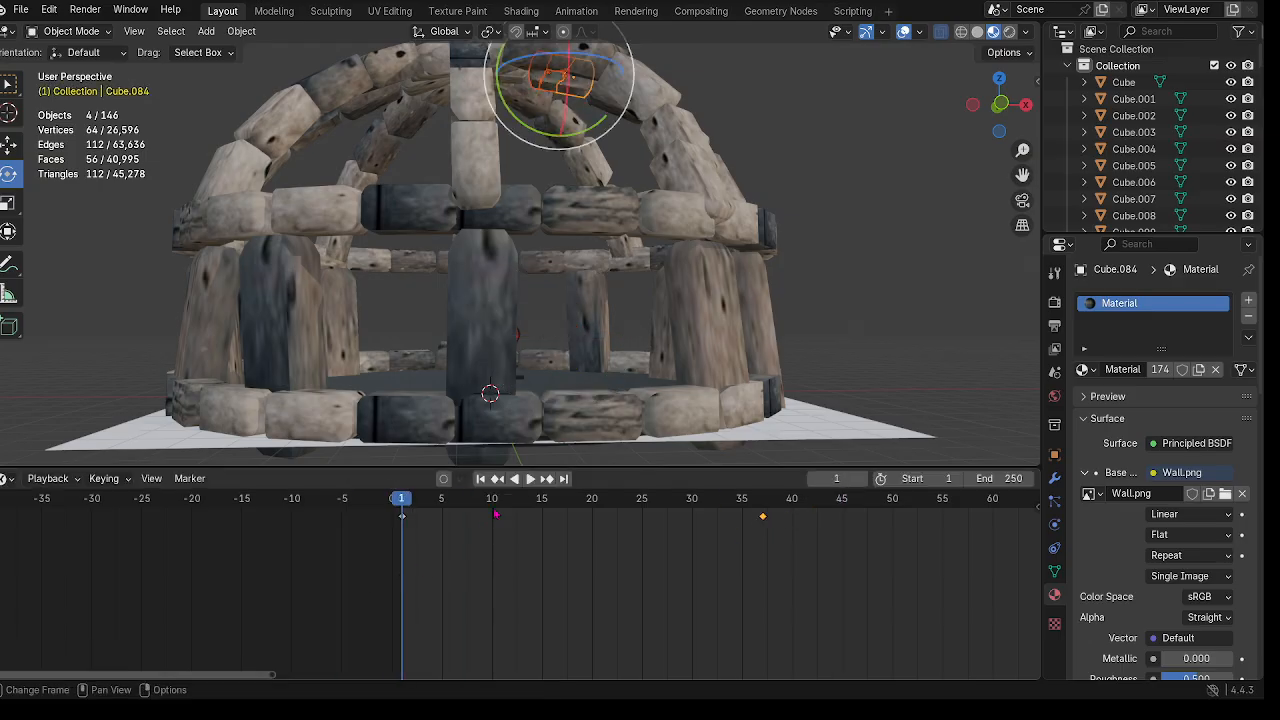
left_click(530, 479)
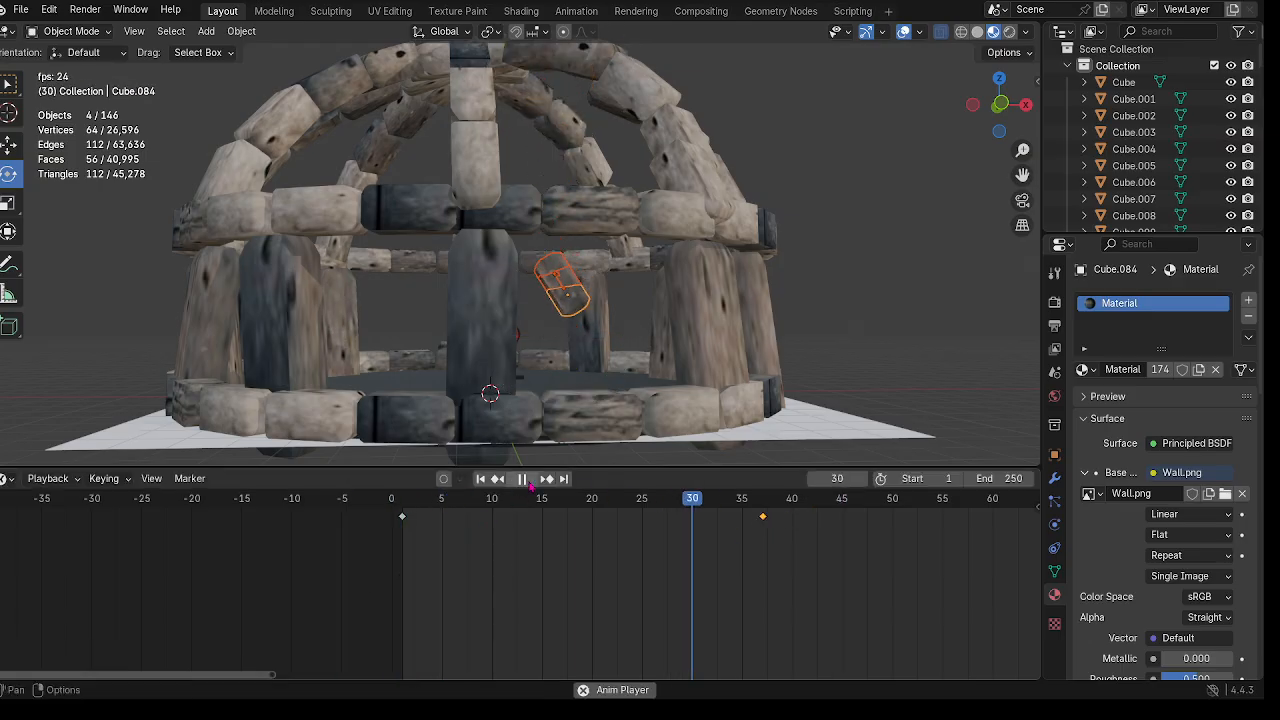
key("space")
Step: Add a middle keyframe to the stone pieces, place the last two keyframes at frames 9 and 34, and replay the fall
left_click_drag(763, 519, 451, 536)
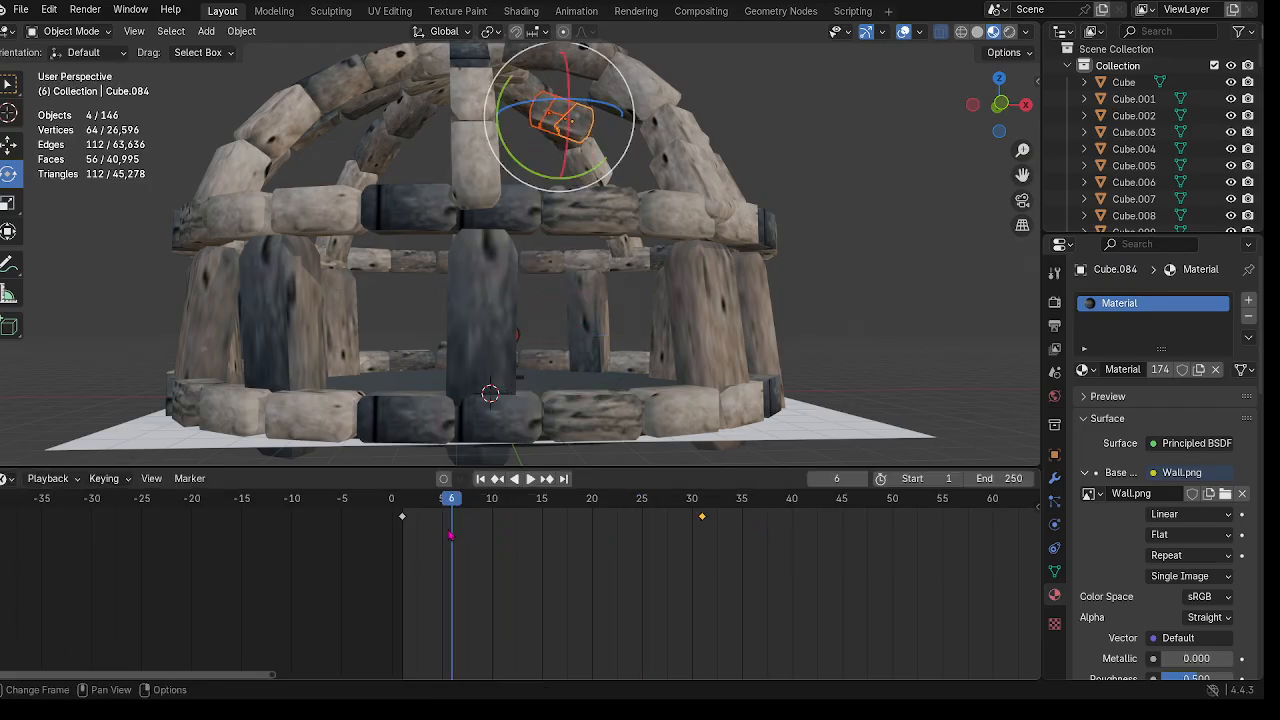
left_click_drag(724, 544, 401, 505)
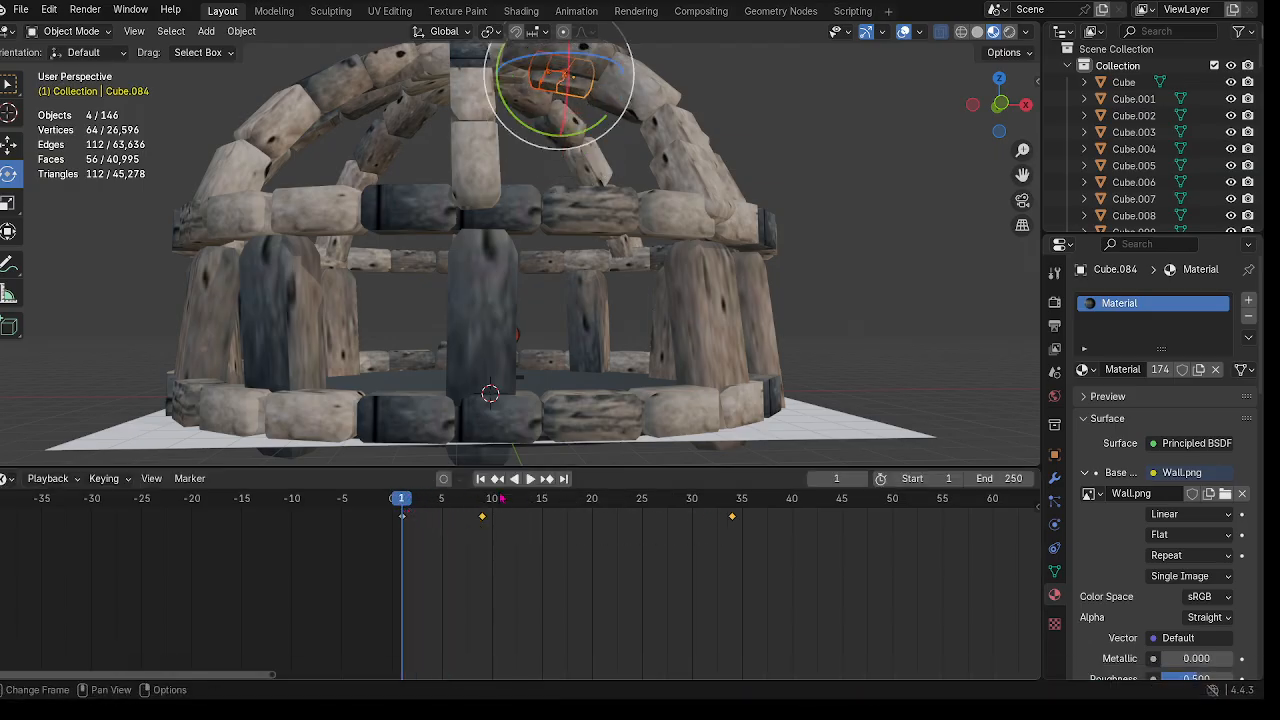
left_click(531, 479)
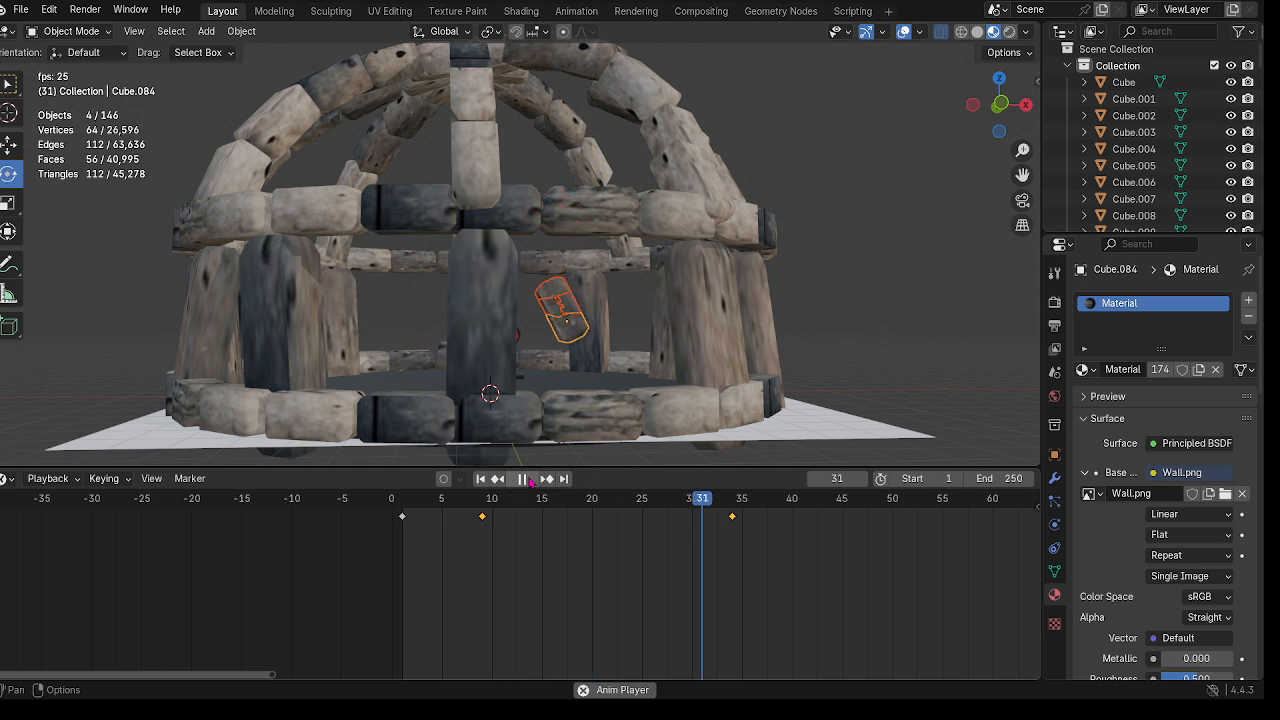
left_click_drag(788, 500, 404, 546)
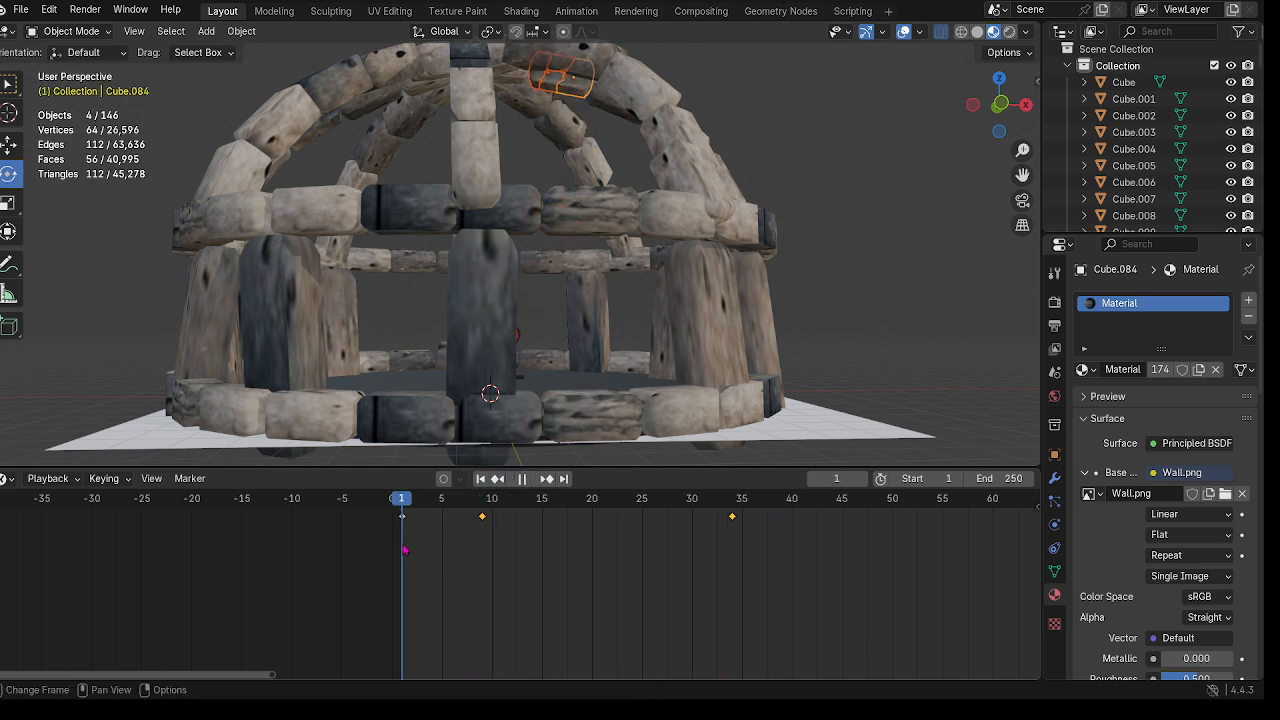
left_click(531, 479)
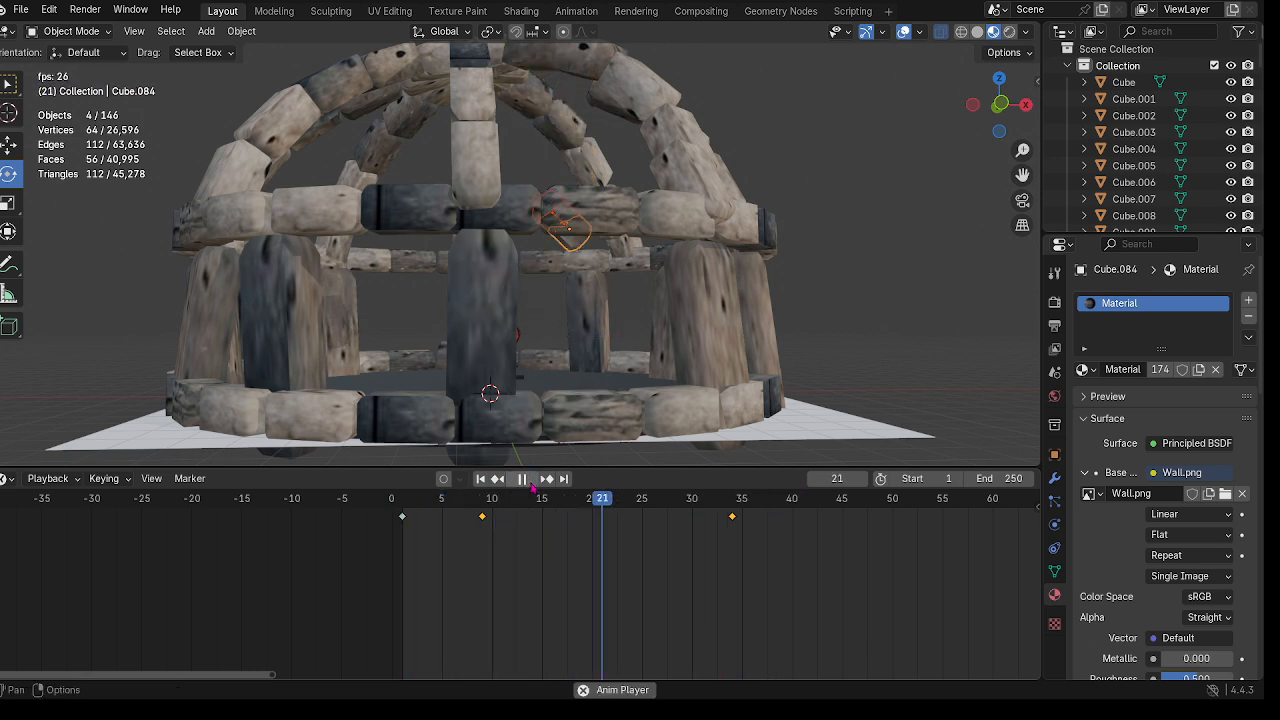
left_click(531, 479)
Step: At frame 37, lower the stone pieces about 4.8 m, shift them about -0.39 m along X, rotate them slightly, and insert a keyframe
left_click_drag(802, 511, 769, 563)
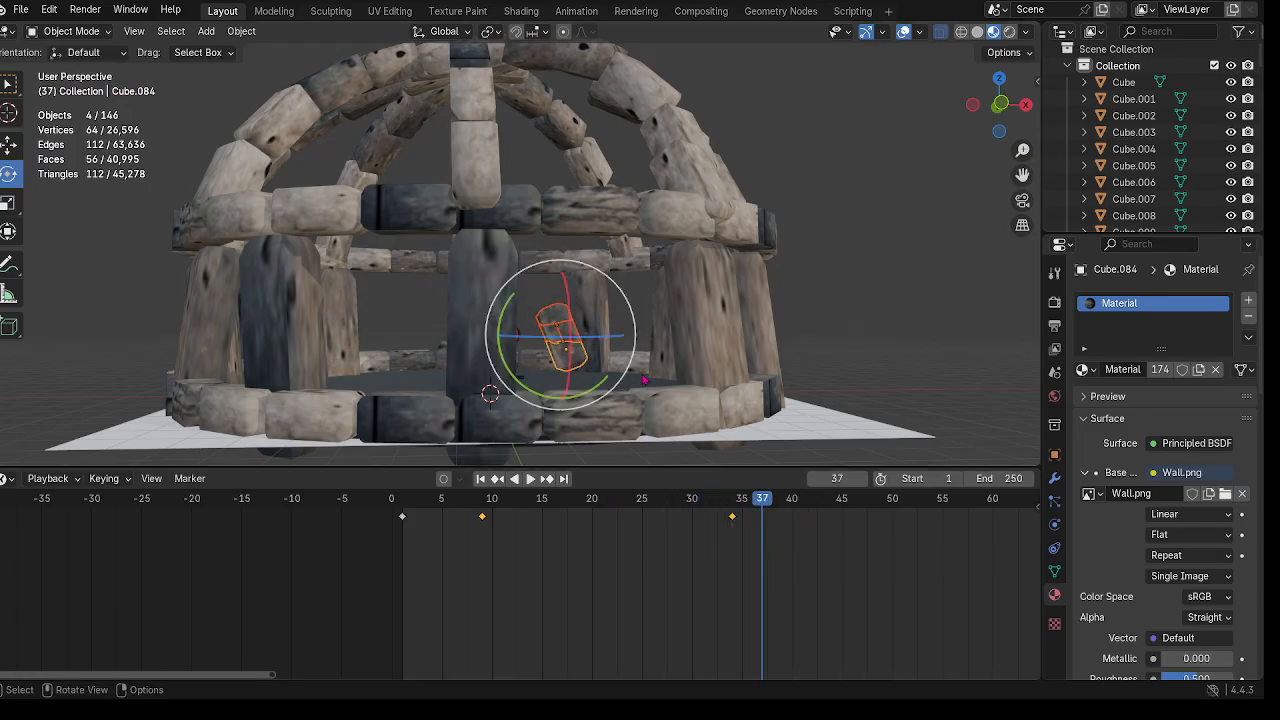
left_click(12, 145)
left_click_drag(562, 277, 562, 297)
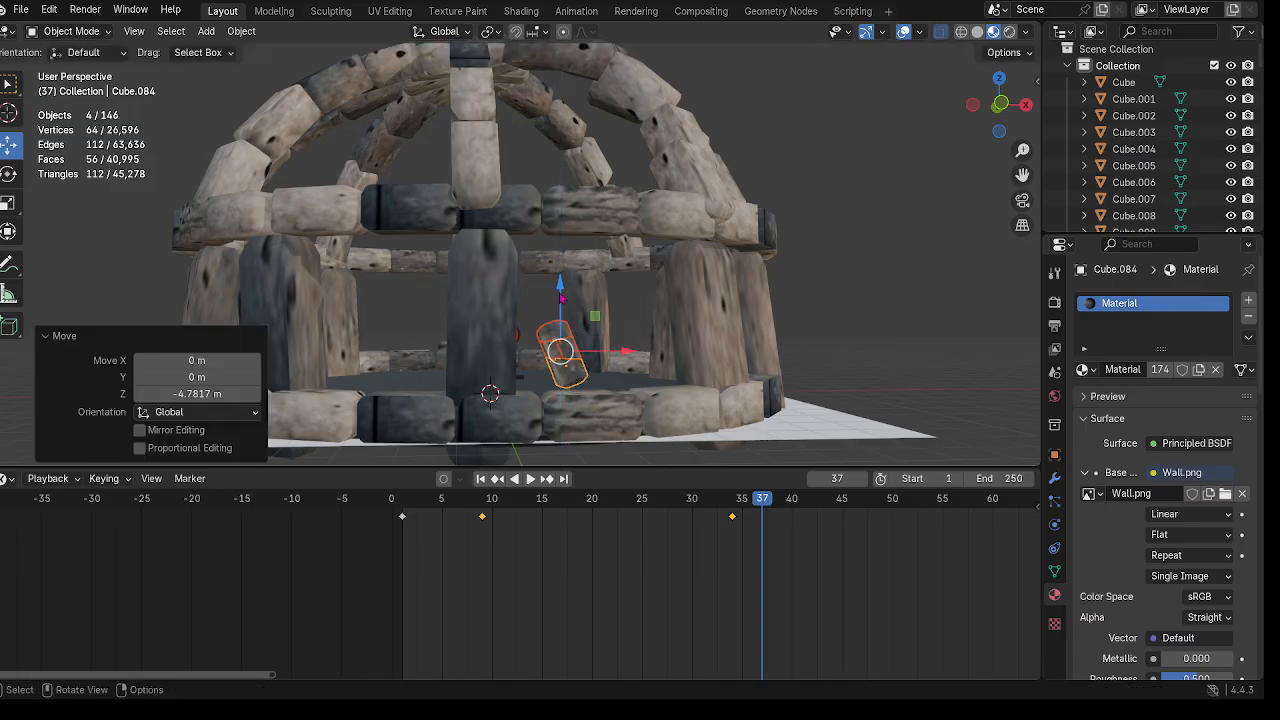
left_click_drag(627, 362, 614, 357)
left_click(17, 172)
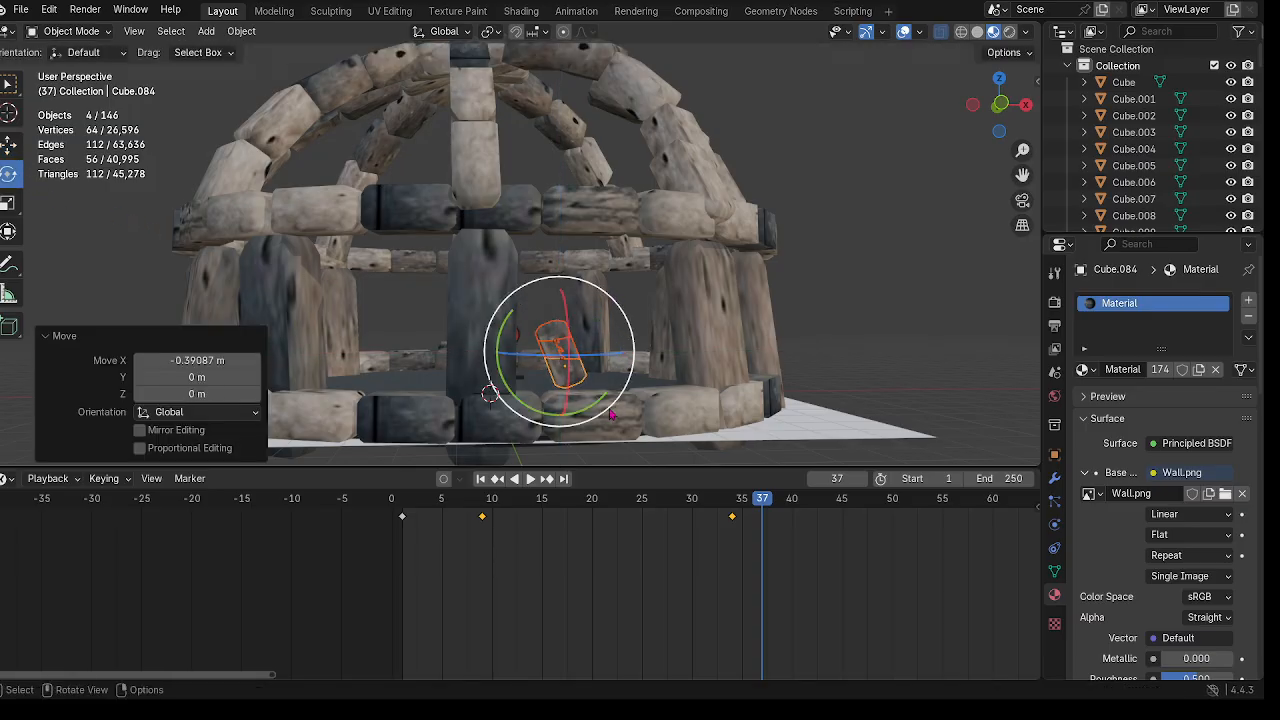
left_click_drag(603, 405, 598, 408)
key("i")
Step: At frame 43, move the three upper stone pieces along X away from the lowest piece and lower them about 1.27 m
scroll(617, 336, "up", 3)
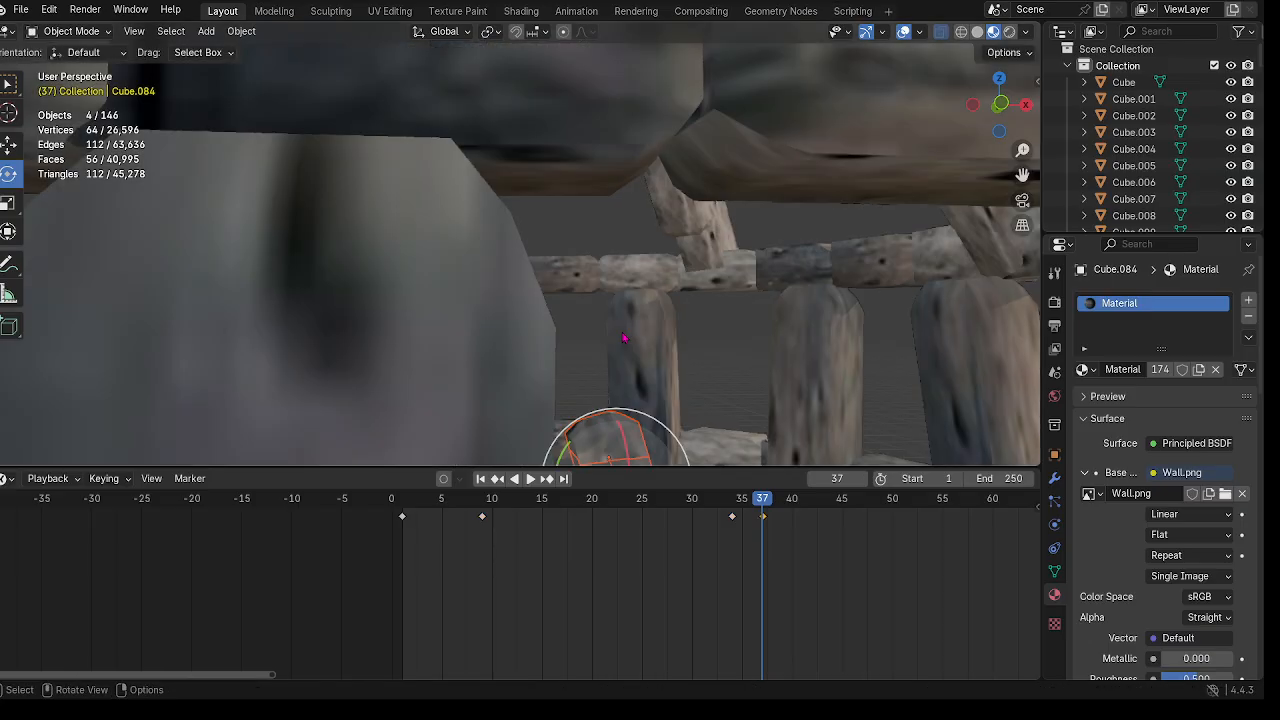
middle_click_drag(626, 340, 534, 193, "shift")
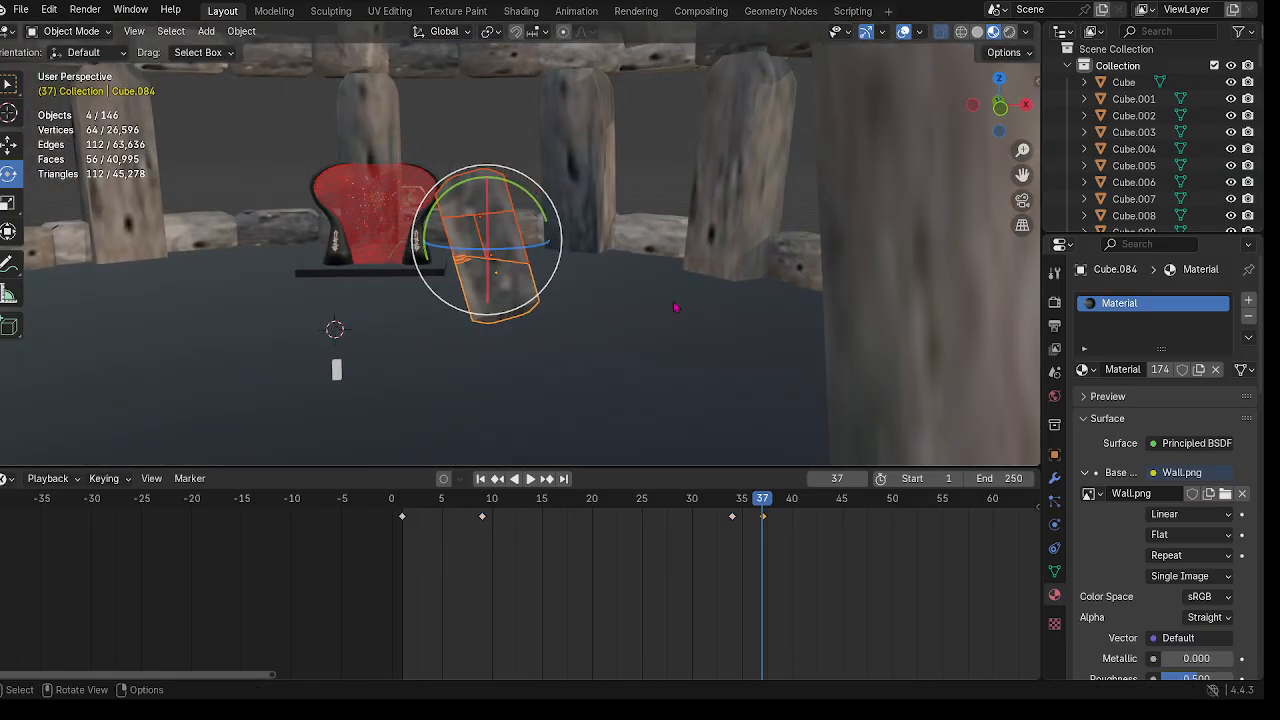
left_click_drag(767, 509, 822, 505)
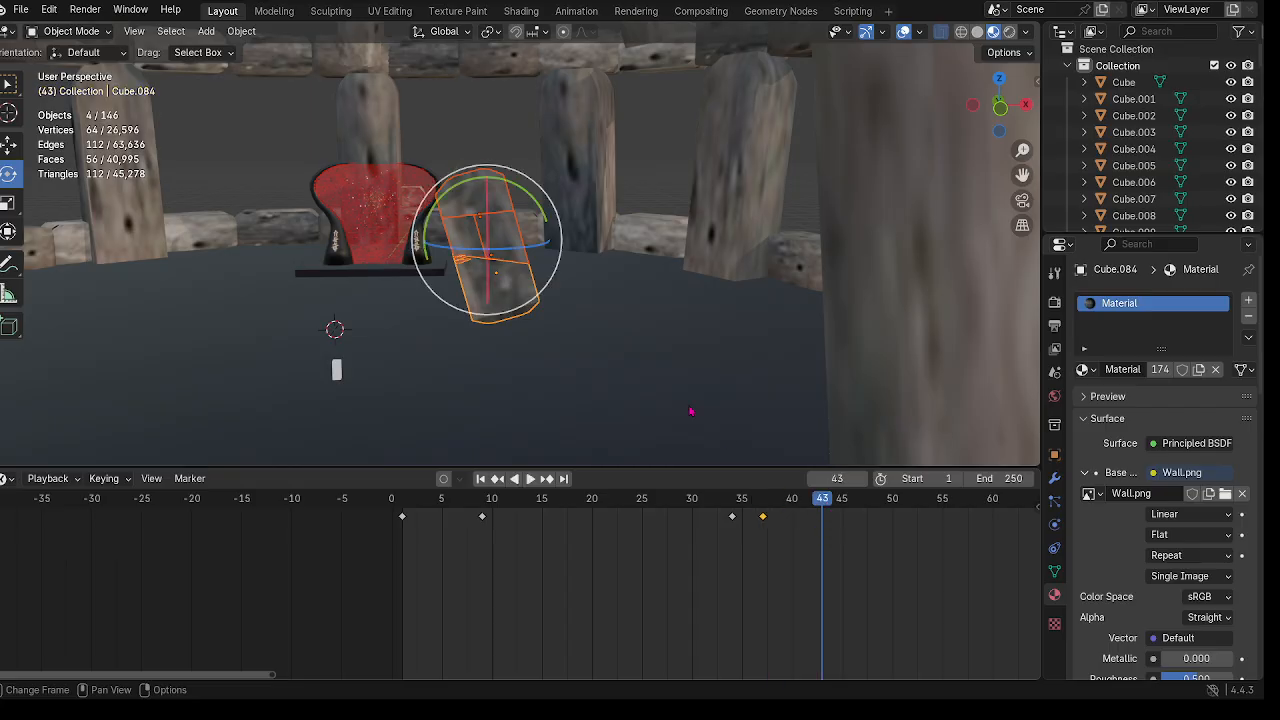
left_click(481, 199)
left_click(473, 257, "shift")
left_click(502, 243, "shift")
scroll(502, 247, "up", 4)
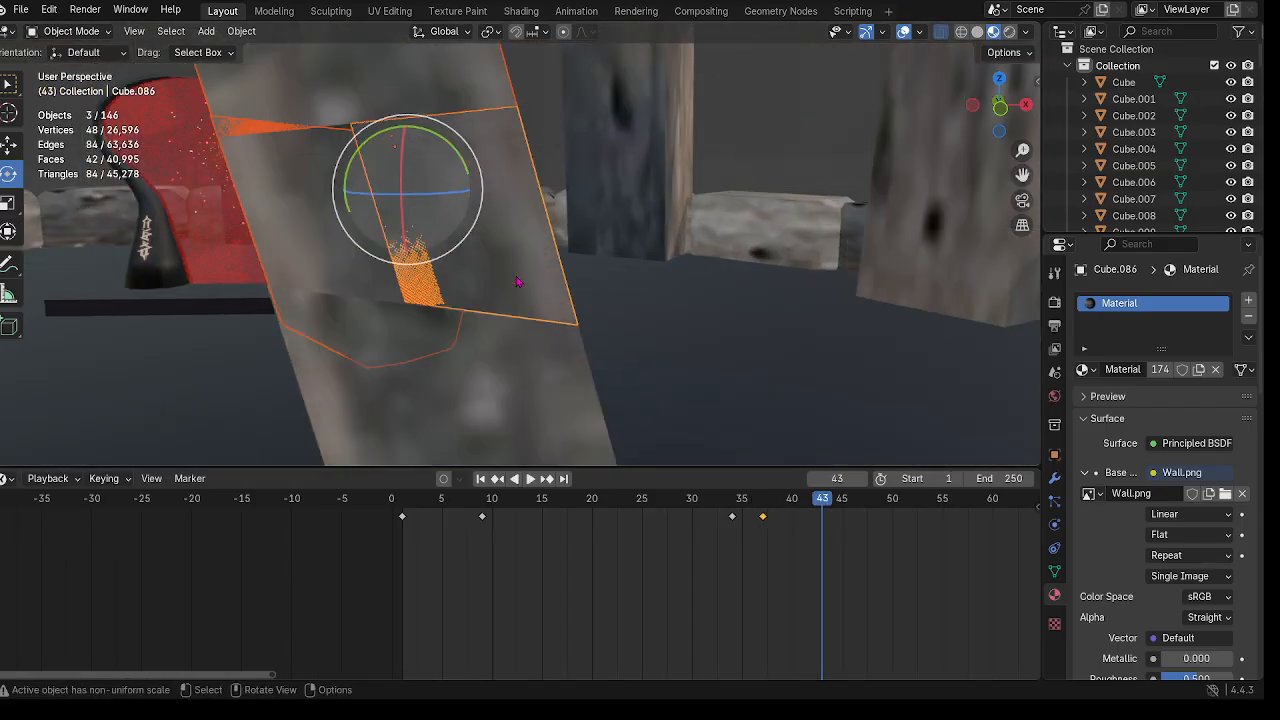
scroll(490, 235, "down", 5)
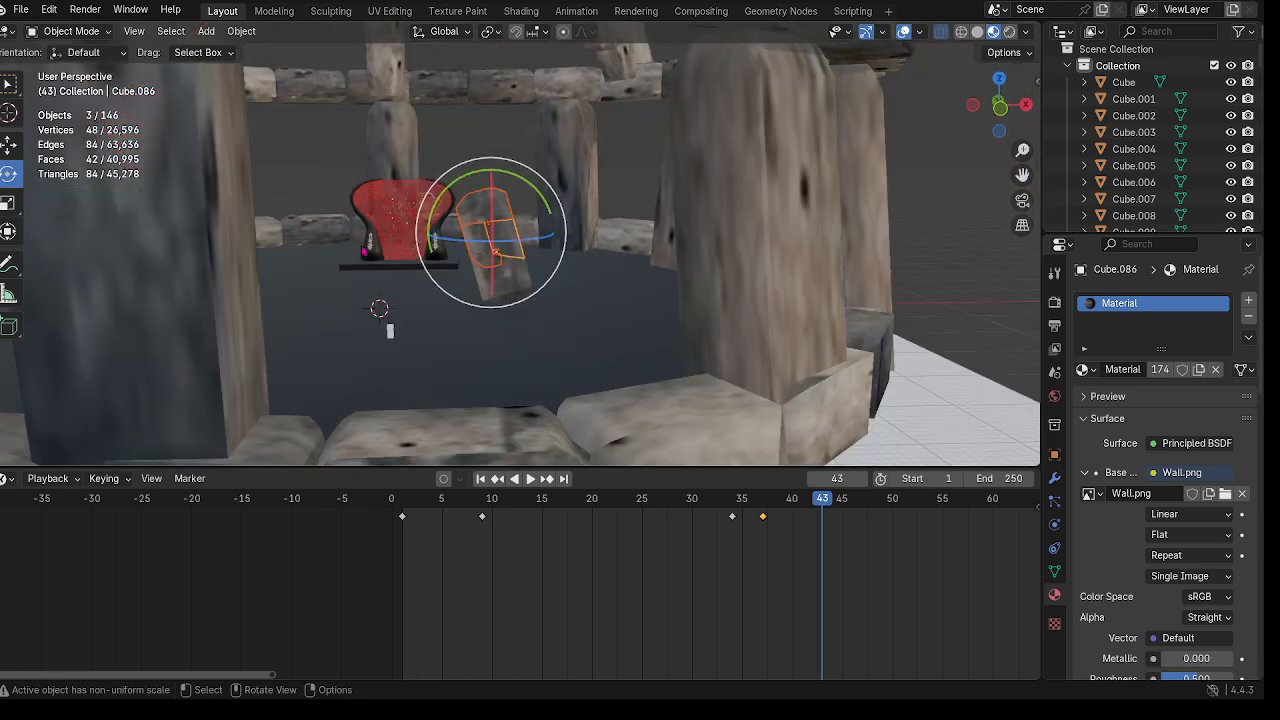
left_click(11, 153)
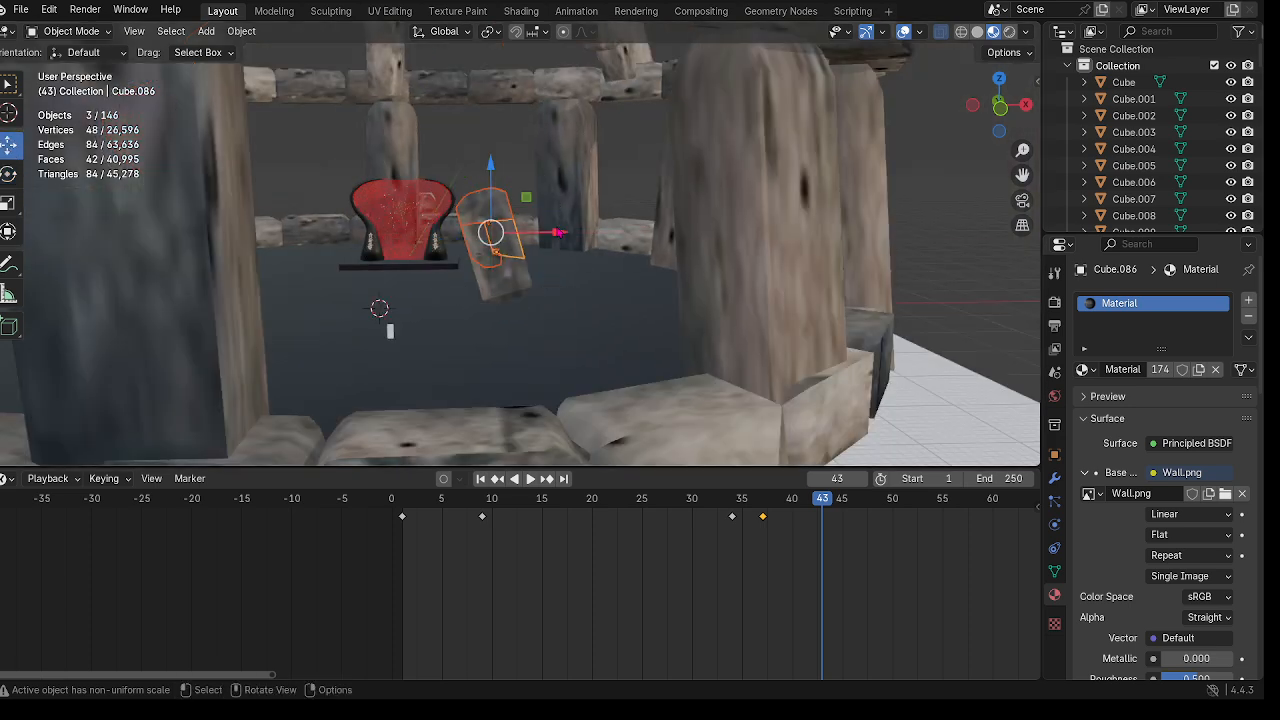
left_click_drag(558, 233, 602, 264)
left_click_drag(531, 167, 532, 183)
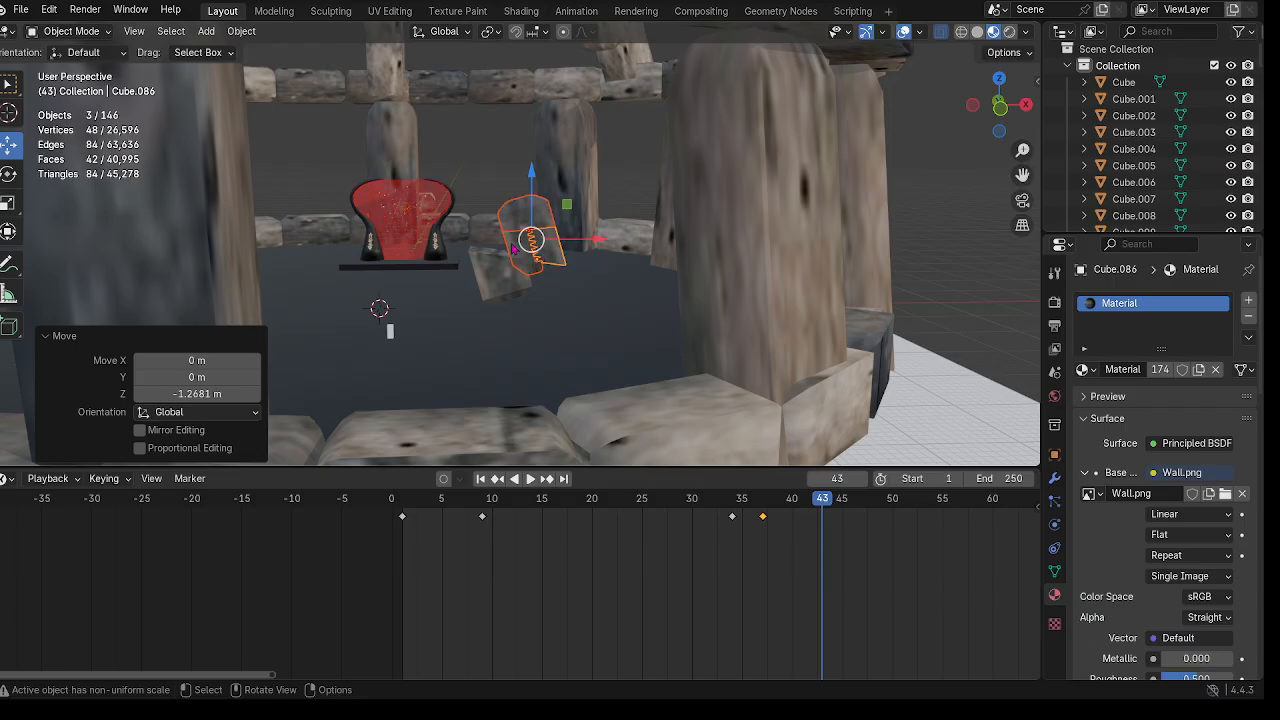
Step: Shift the small middle stone piece about -0.68 m along X and keyframe it and the lowest piece at frame 43
left_click(513, 249)
left_click_drag(560, 231, 547, 232)
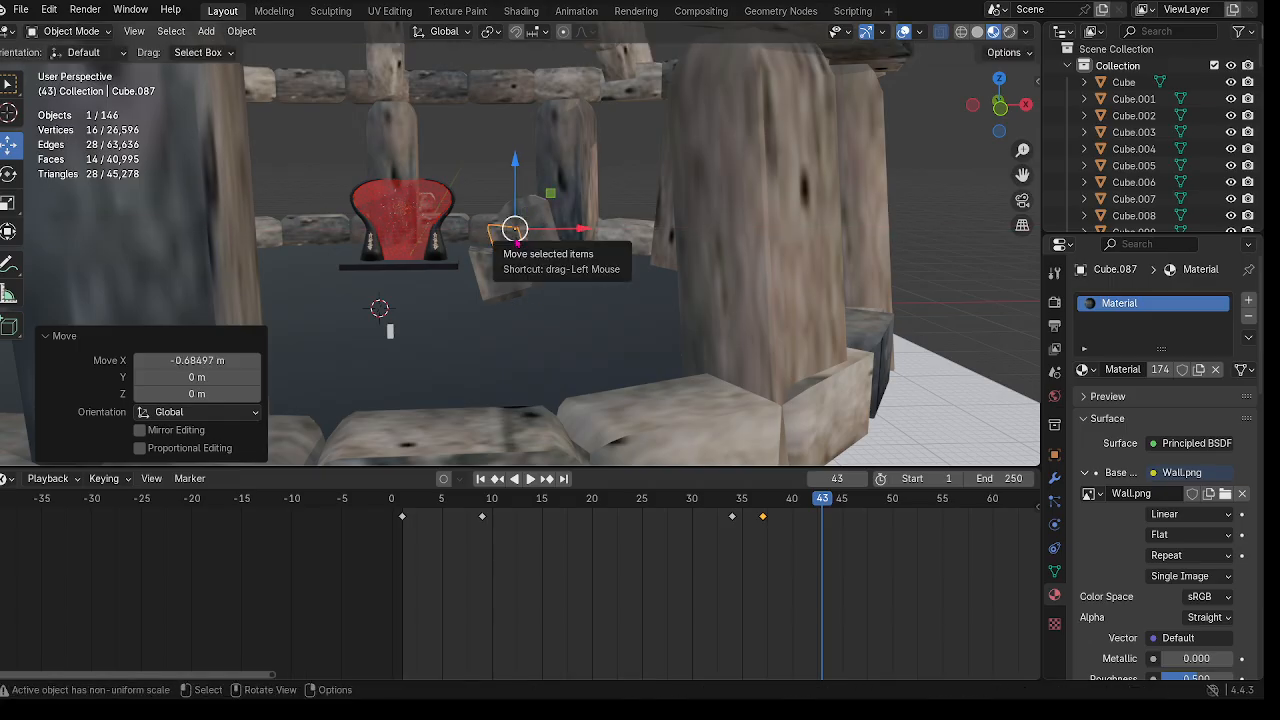
left_click(516, 225)
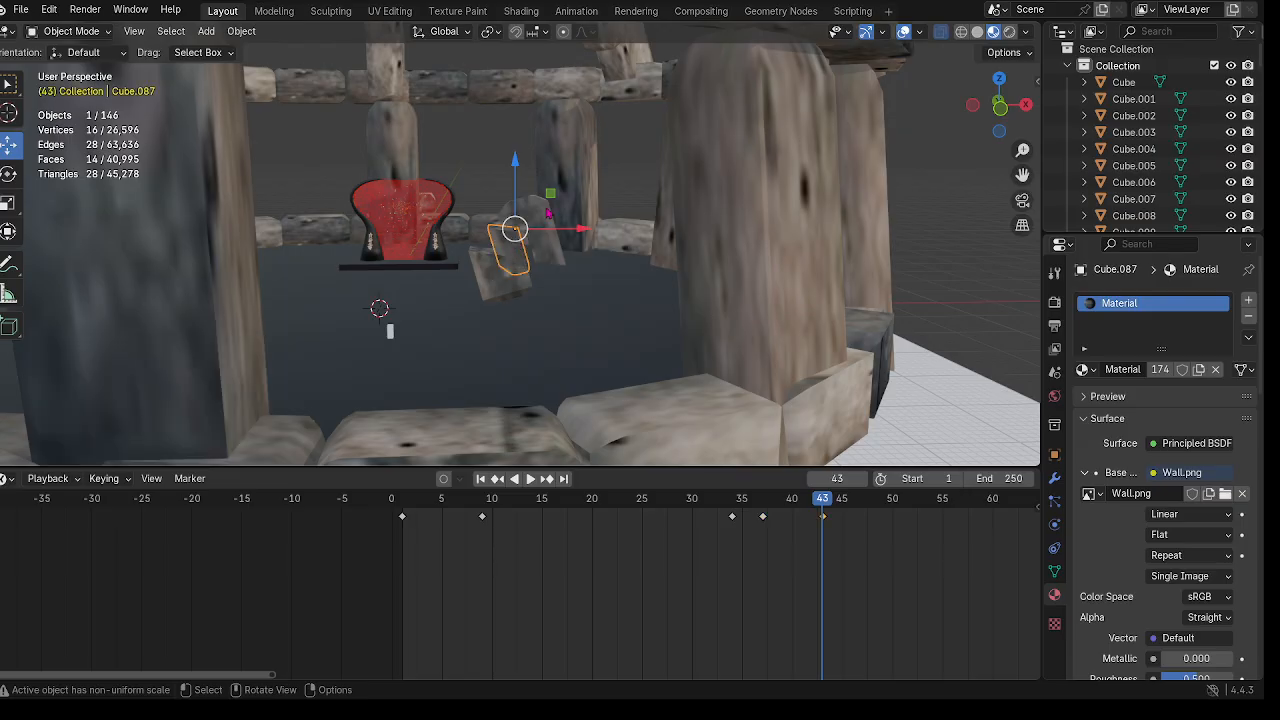
left_click(504, 286)
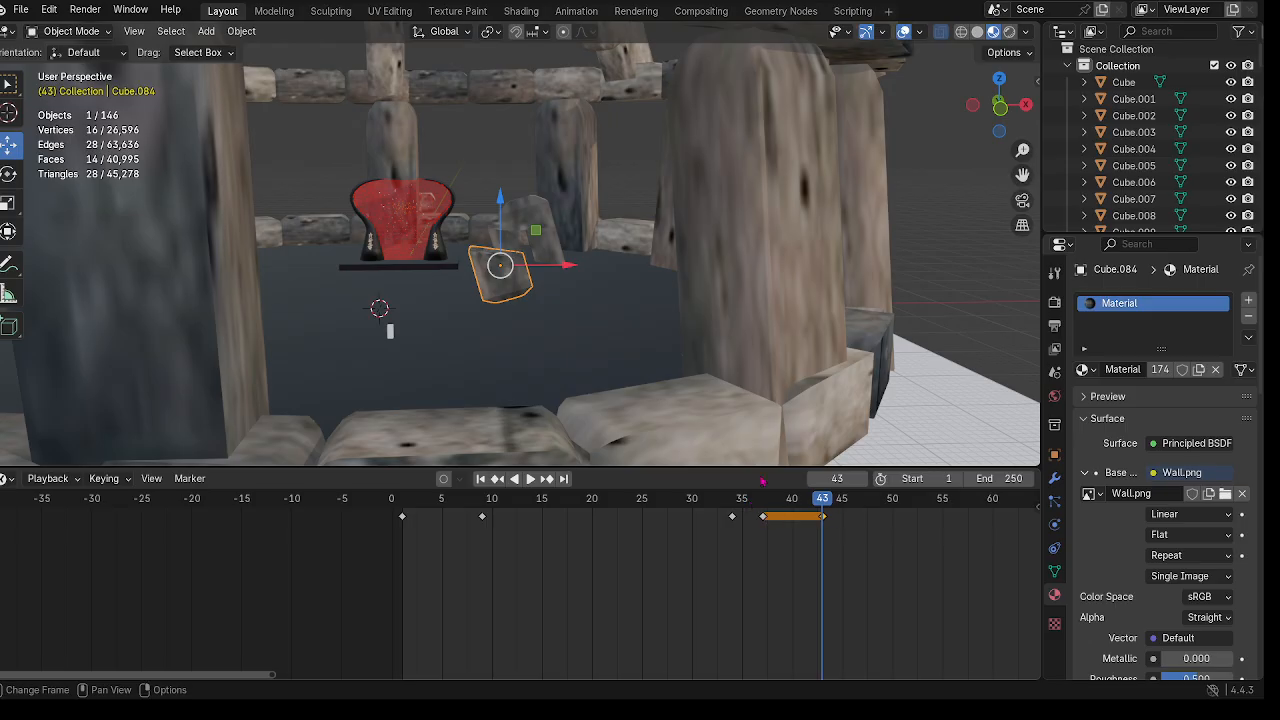
scroll(745, 425, "up", 5)
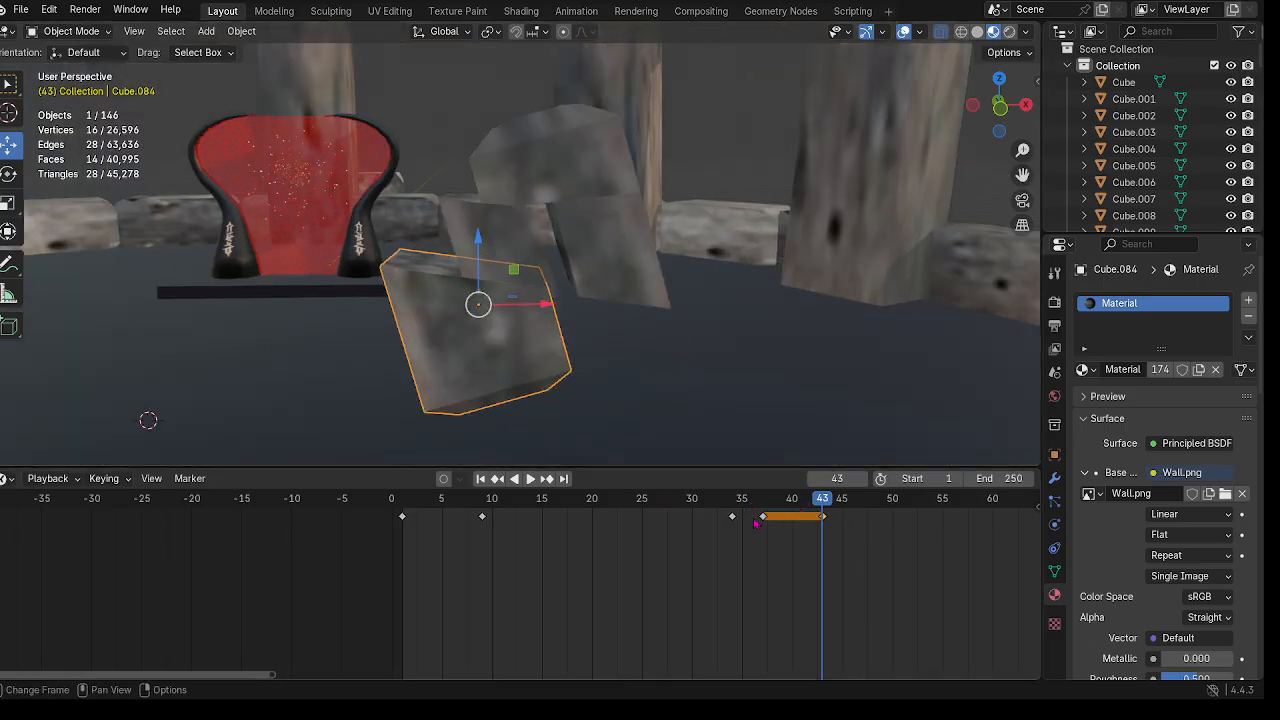
Step: Lower the lowest stone piece about 1.39 m and insert a keyframe for it at frame 43
left_click_drag(477, 237, 482, 260)
mouse_move(482, 260)
middle_mouse_down()
mouse_move(485, 245)
mouse_move(488, 257)
middle_mouse_up()
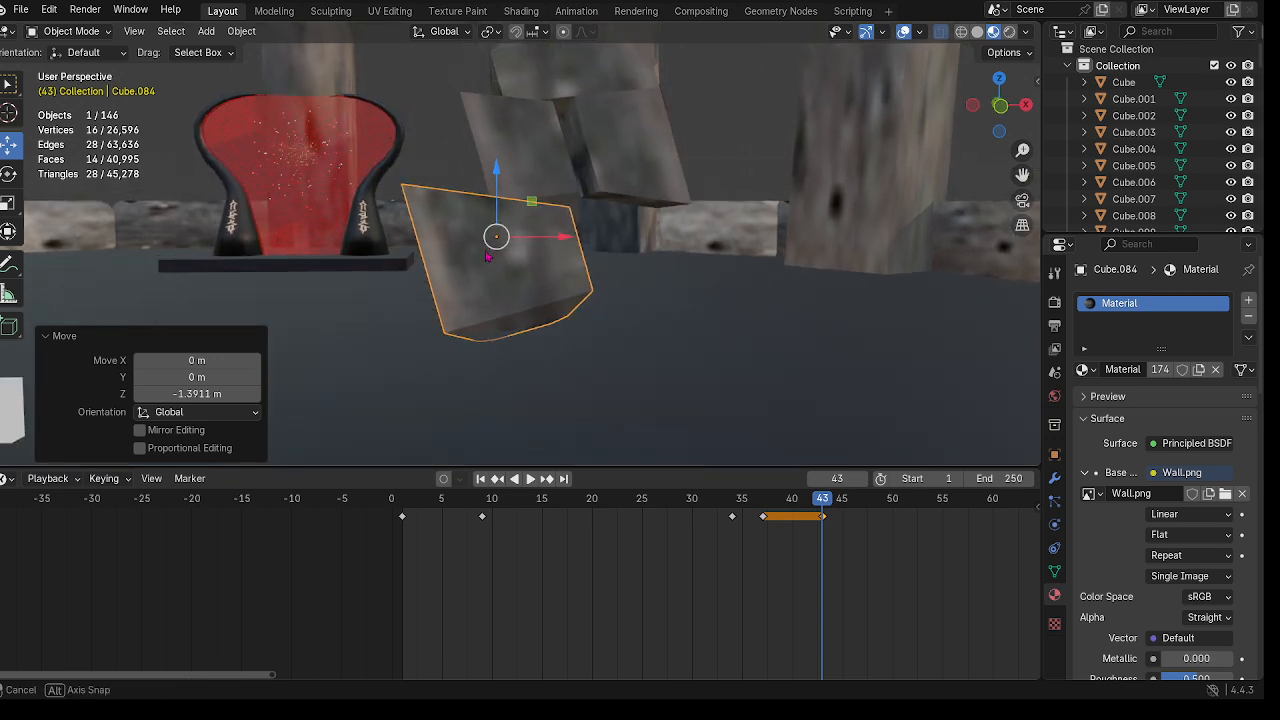
key("i")
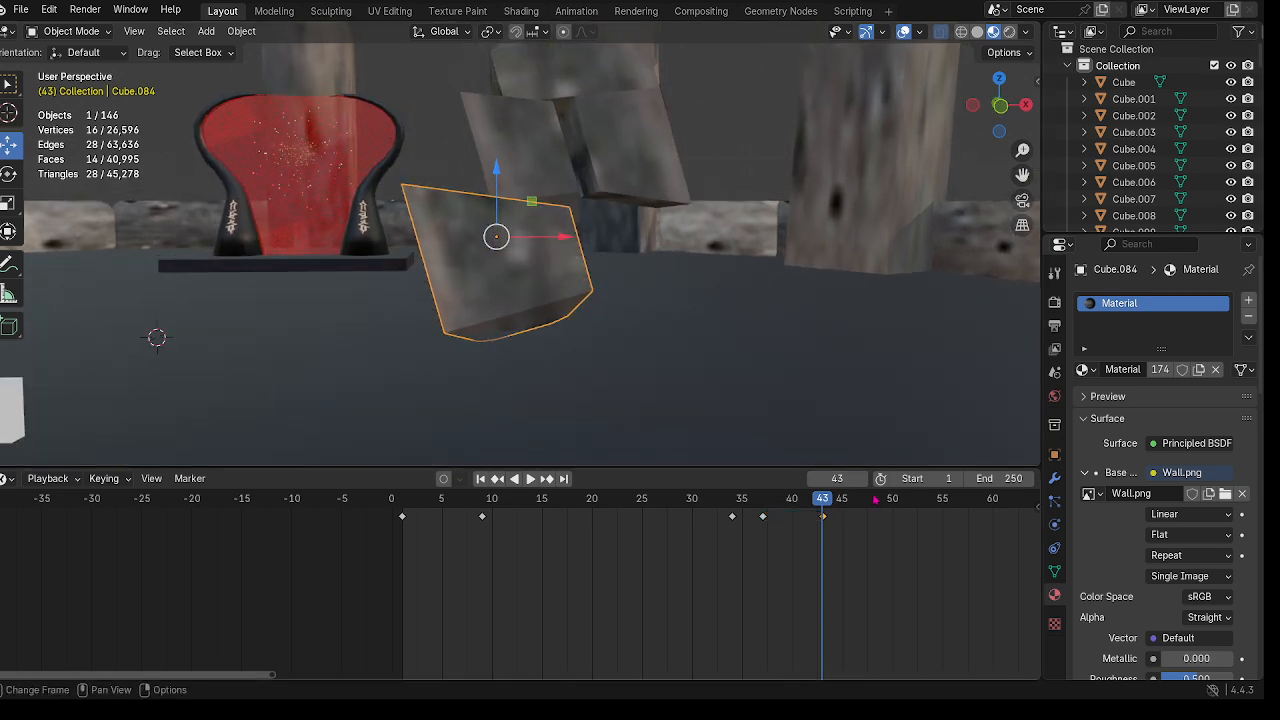
Step: Scrub through the animation from a wider view to check how the stone pieces fall and separate
left_click_drag(826, 504, 643, 517)
scroll(632, 394, "down", 4)
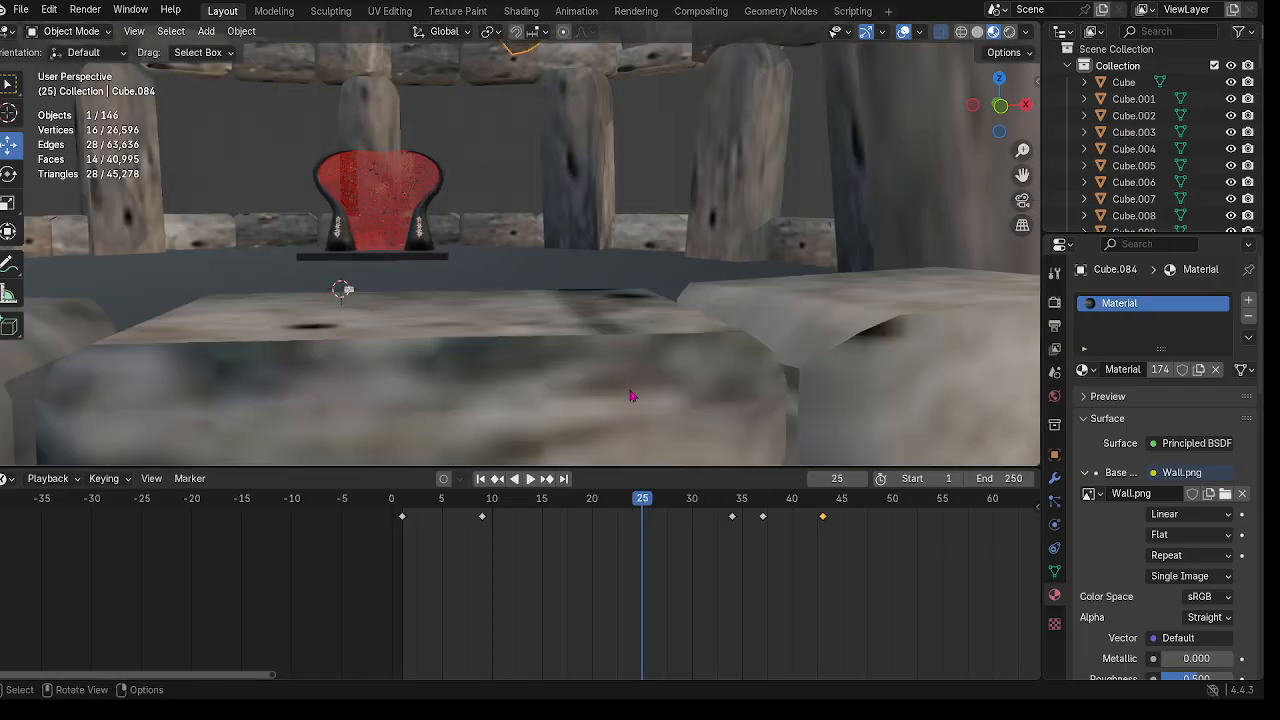
middle_click_drag(604, 234, 608, 260)
middle_click_drag(694, 462, 726, 357)
key("space")
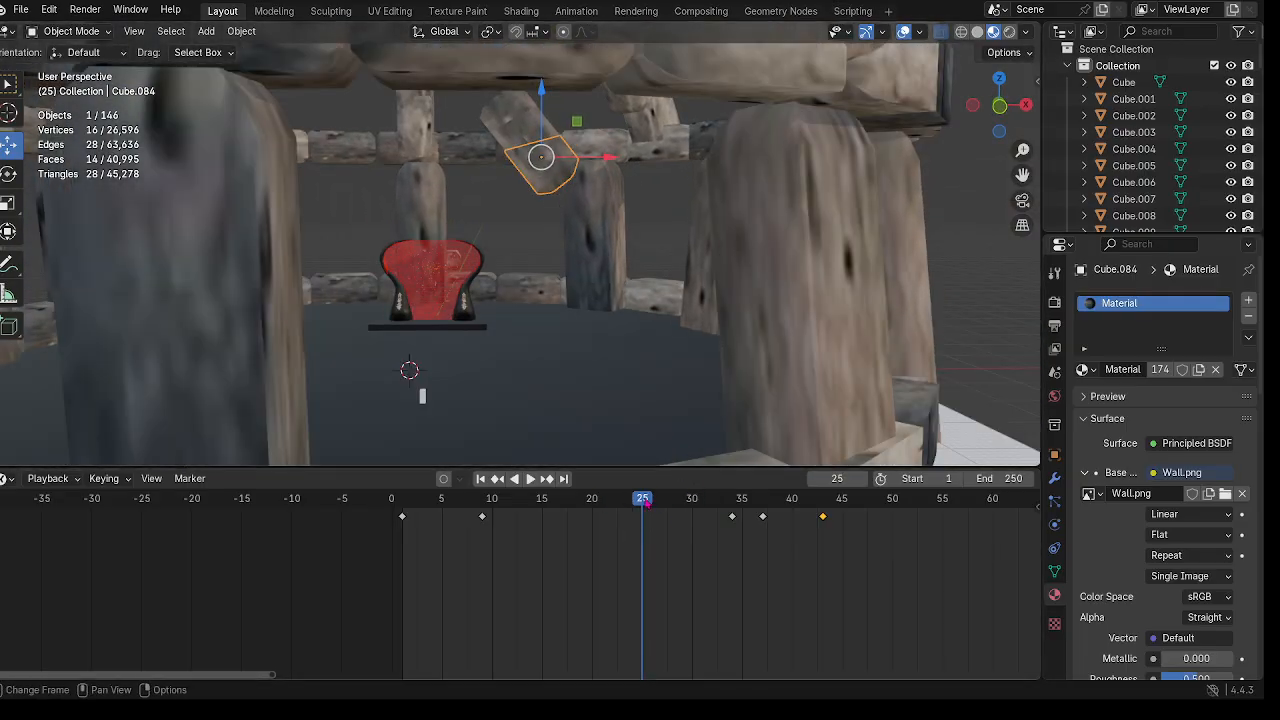
left_click_drag(789, 581, 742, 586)
left_click(578, 62)
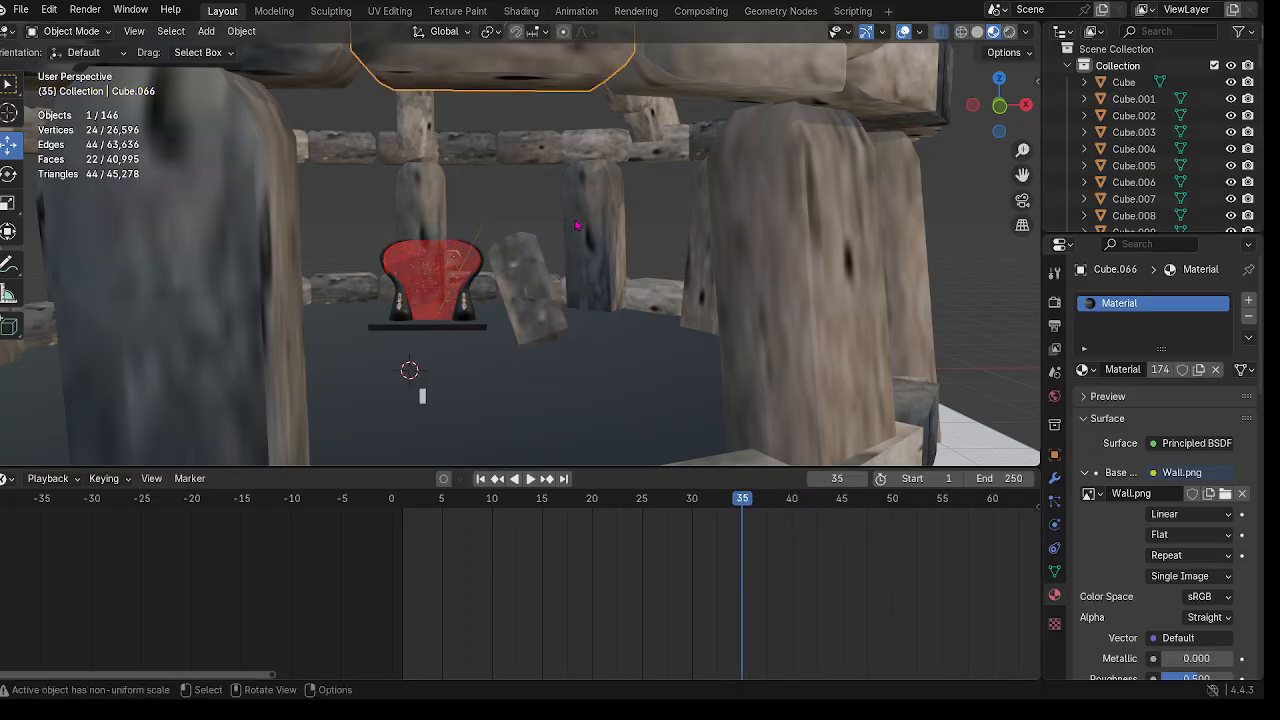
left_click_drag(744, 499, 802, 628)
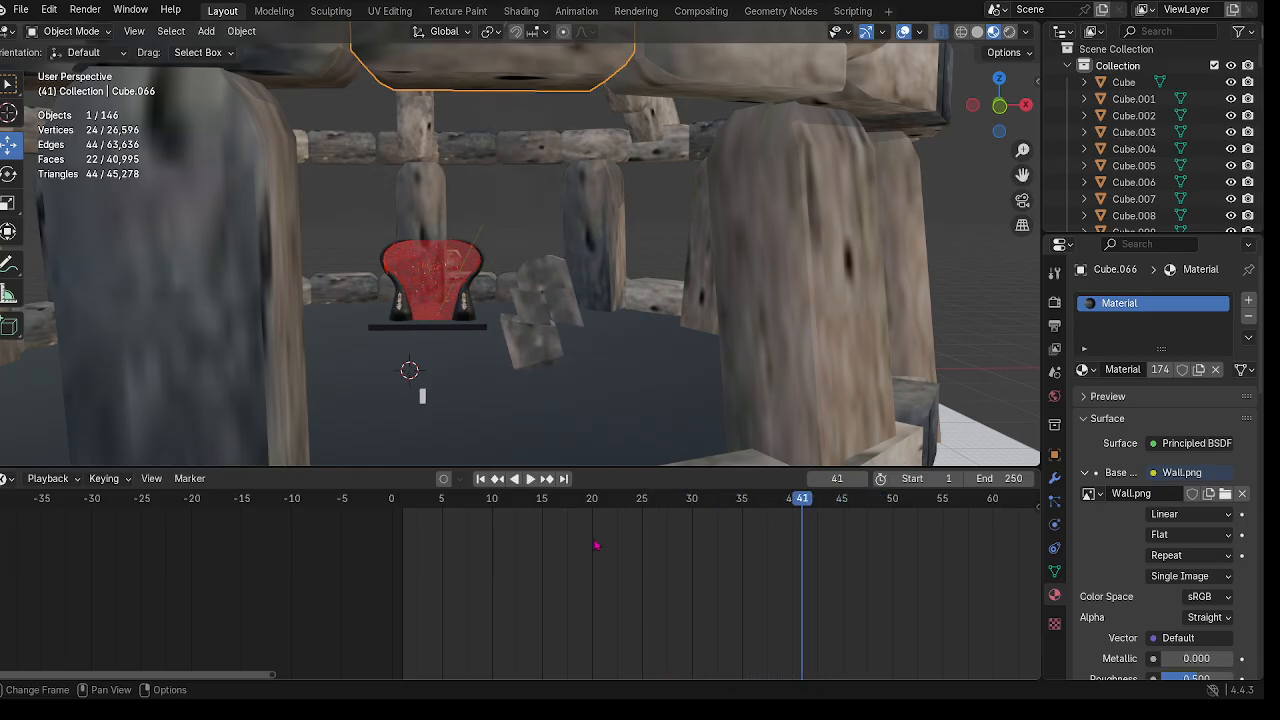
Step: Copy the lowest stone piece's keyframe at frame 43 and paste it over its keyframe at frame 37
left_click(531, 351)
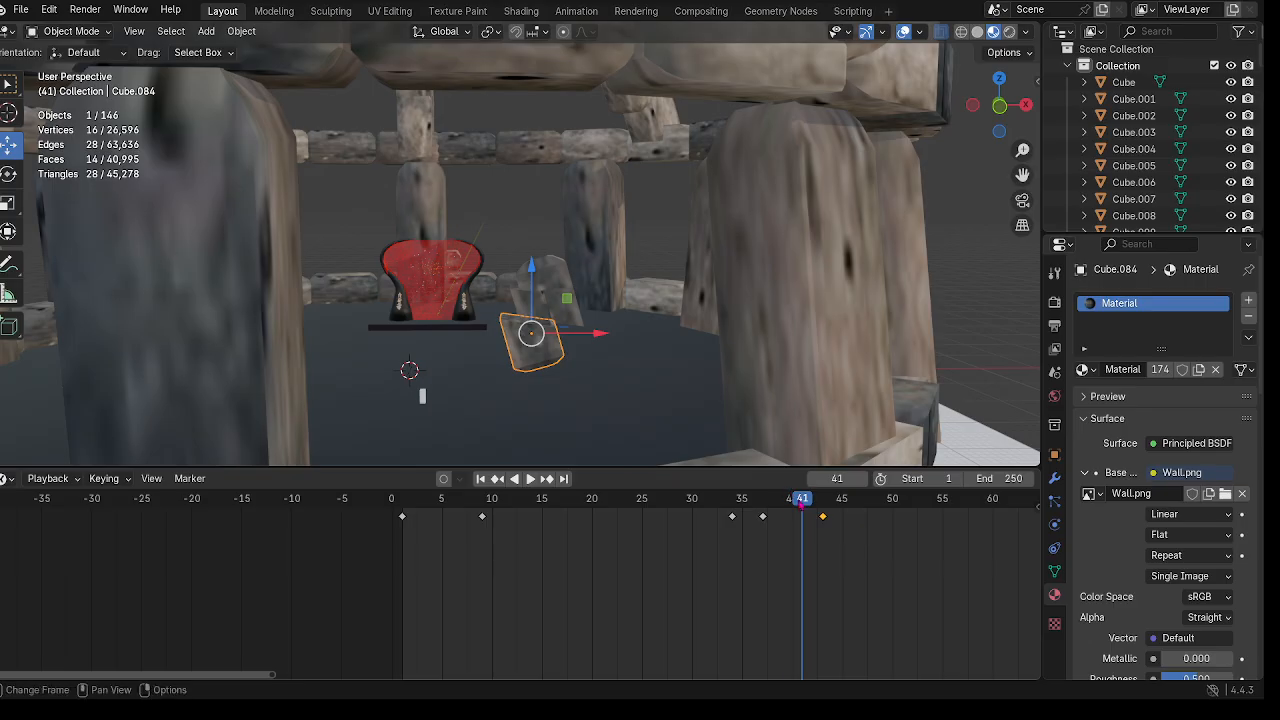
left_click_drag(802, 503, 760, 508)
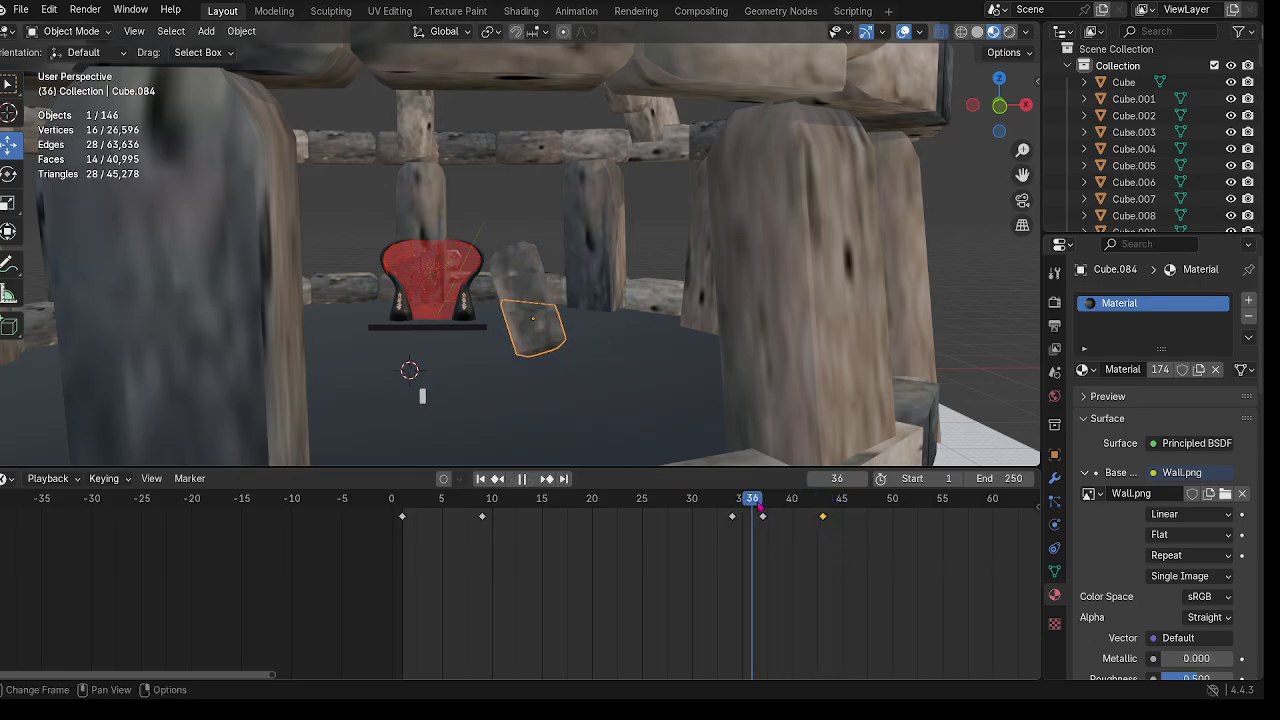
left_click_drag(830, 537, 824, 515)
right_click(825, 517)
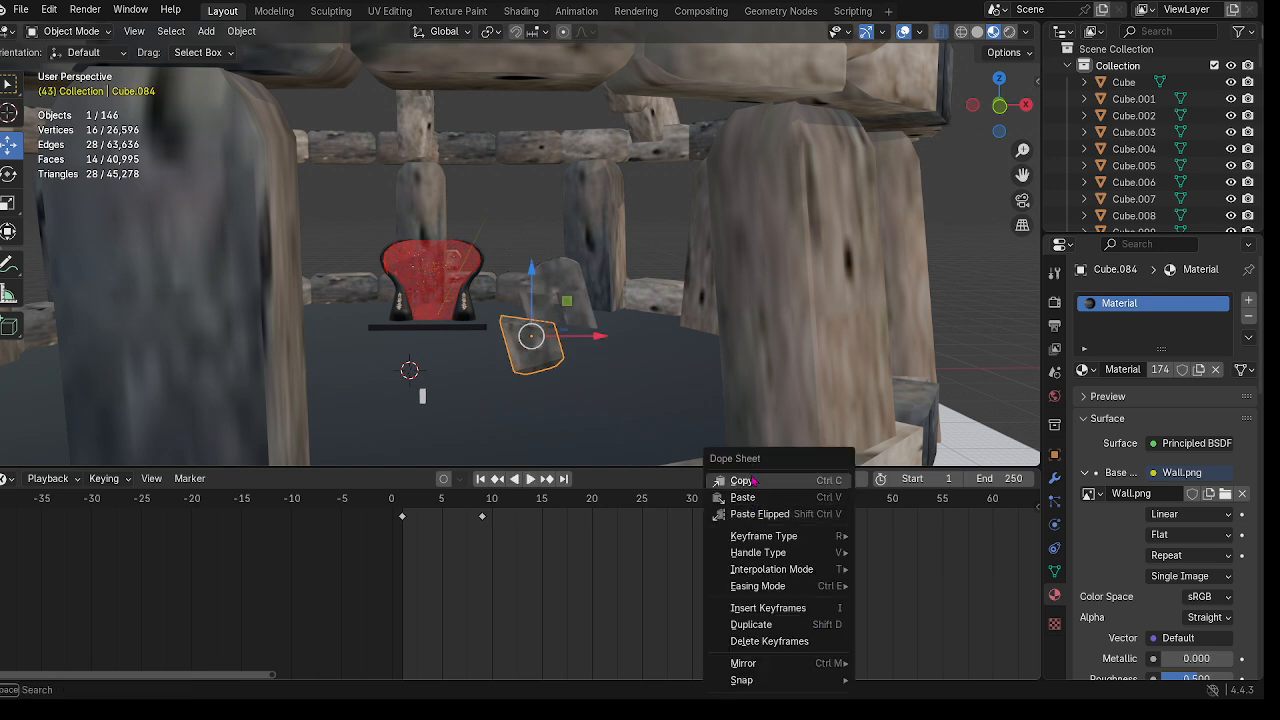
left_click(770, 481)
right_click(763, 519)
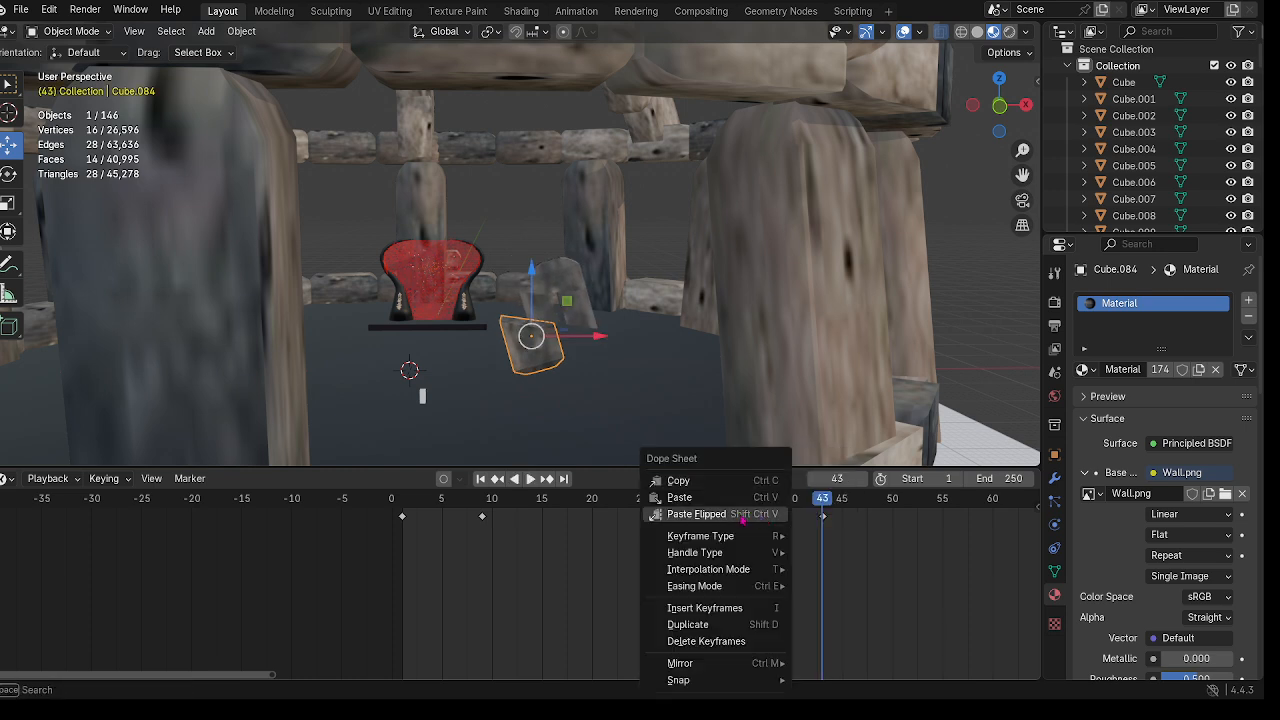
left_click(703, 506)
left_click_drag(821, 509, 822, 605)
right_click(765, 521)
left_click(706, 496)
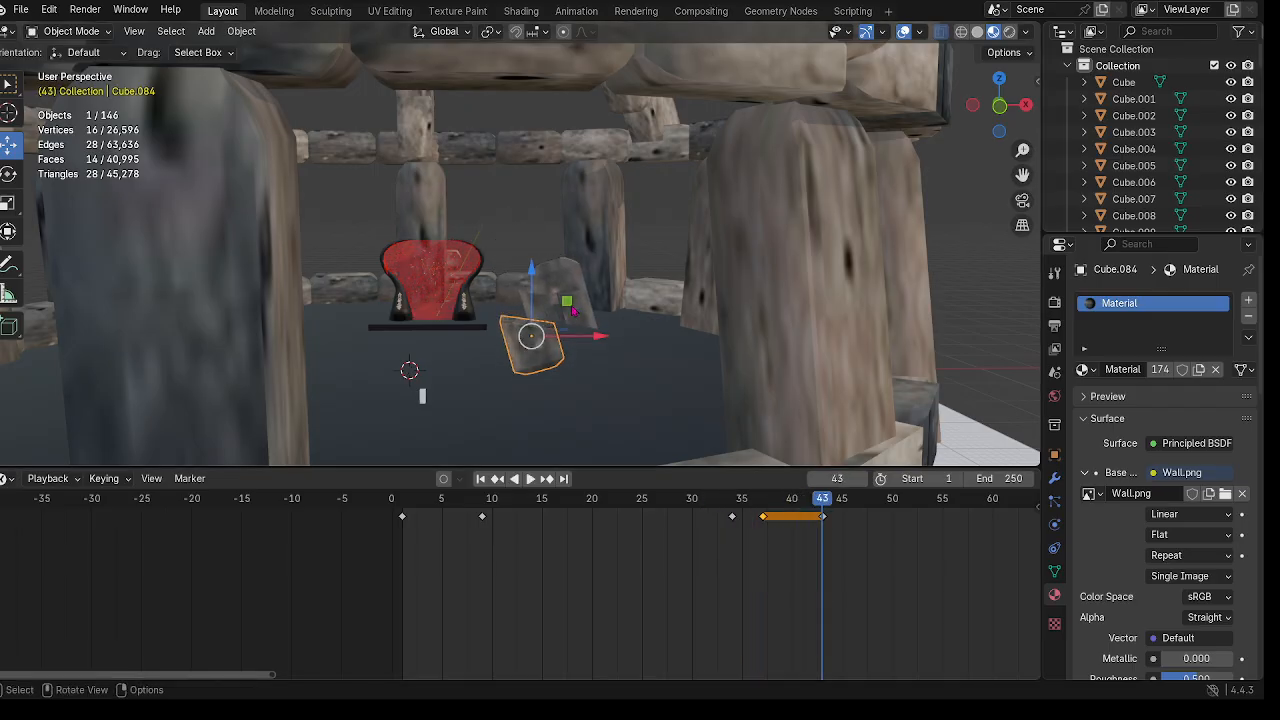
Step: At frame 43, rotate the lowest stone piece about 10.6° around Y and shift it about 0.70 m along X
scroll(641, 315, "up", 6)
middle_click_drag(641, 315, 607, 308)
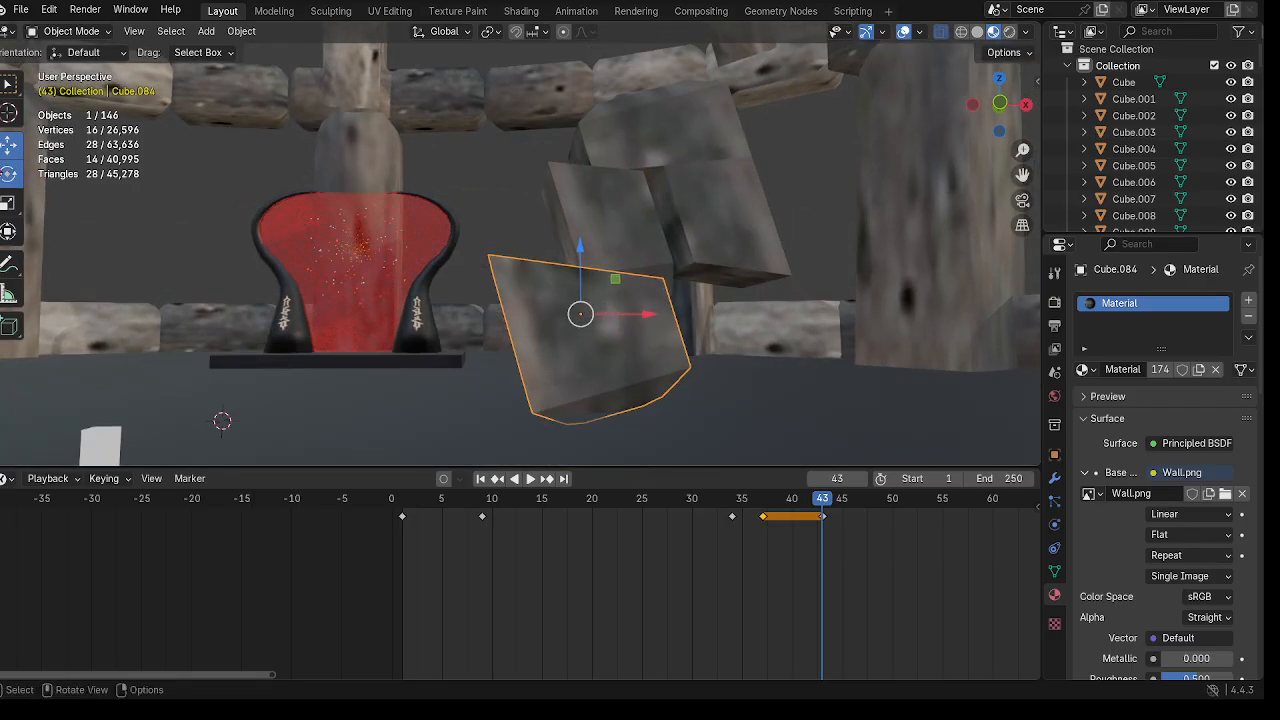
left_click(8, 174)
left_click_drag(641, 345, 631, 364)
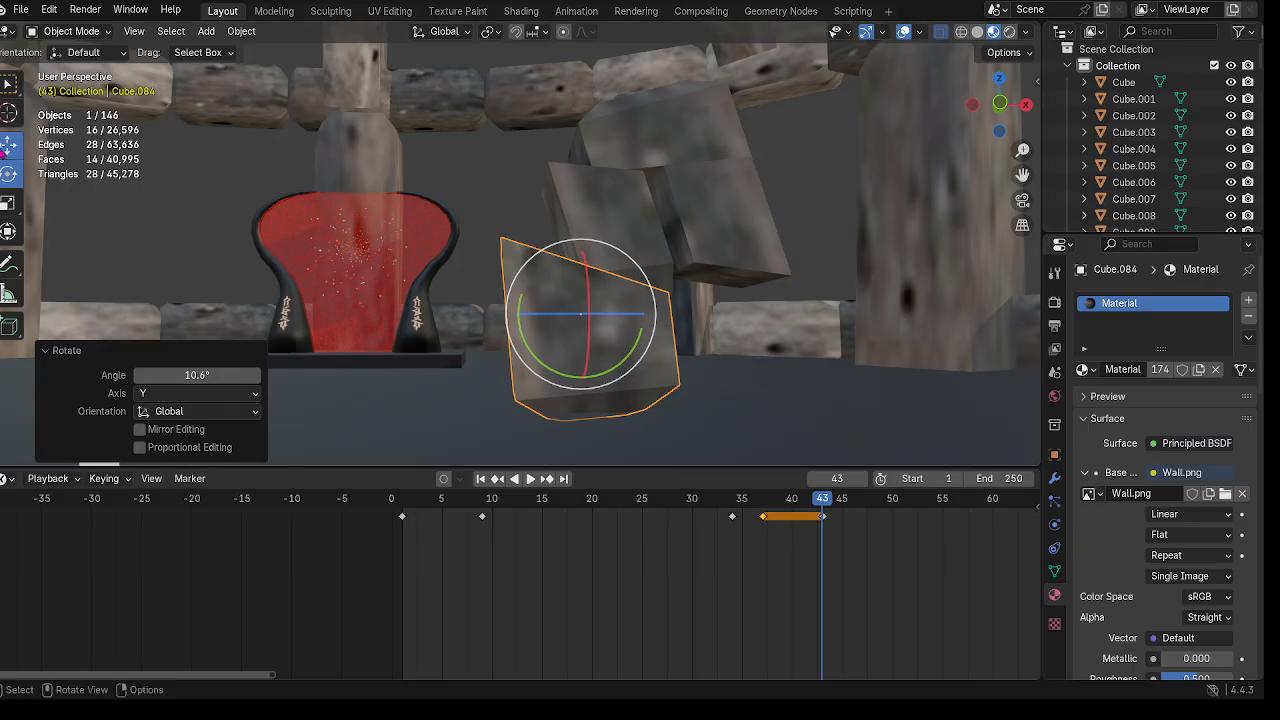
left_click(8, 145)
left_click_drag(652, 320, 669, 327)
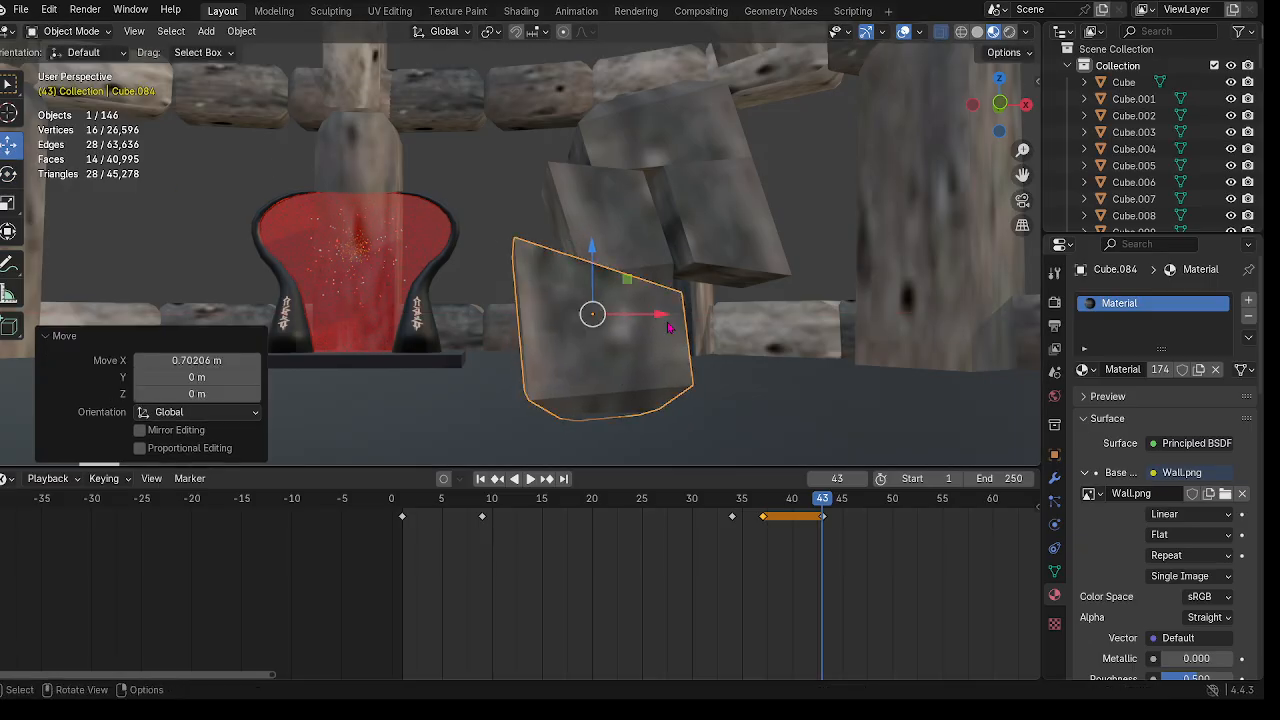
Step: At frame 49, rotate the lowest stone piece about 5.79° around Y, shift it slightly along X, and insert a keyframe
left_click(825, 544)
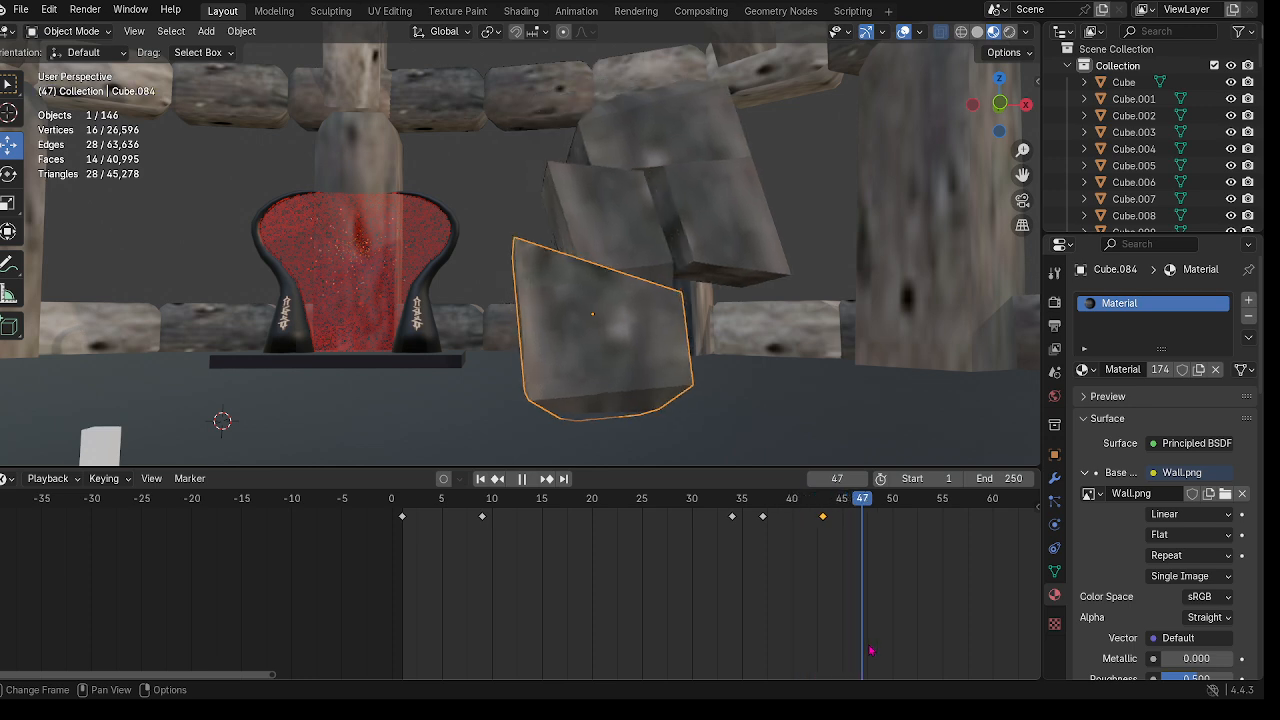
key("space")
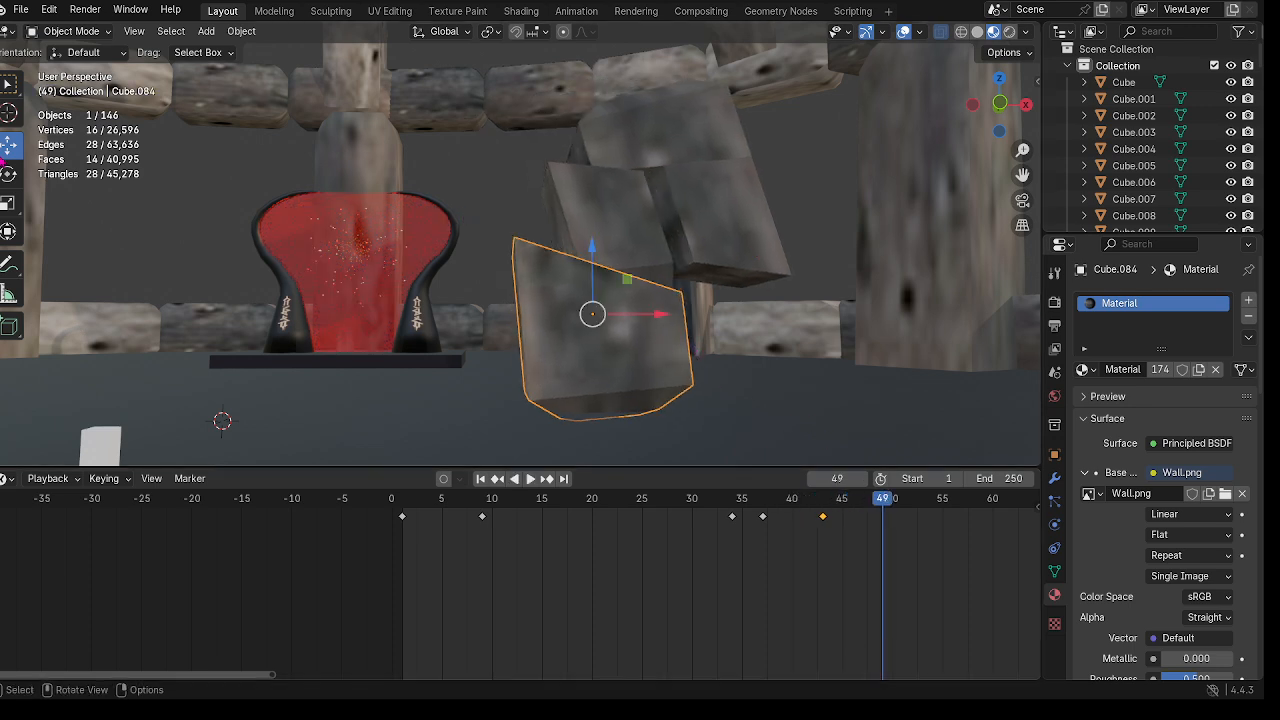
left_click(7, 174)
left_click_drag(655, 343, 672, 310)
left_click(6, 145)
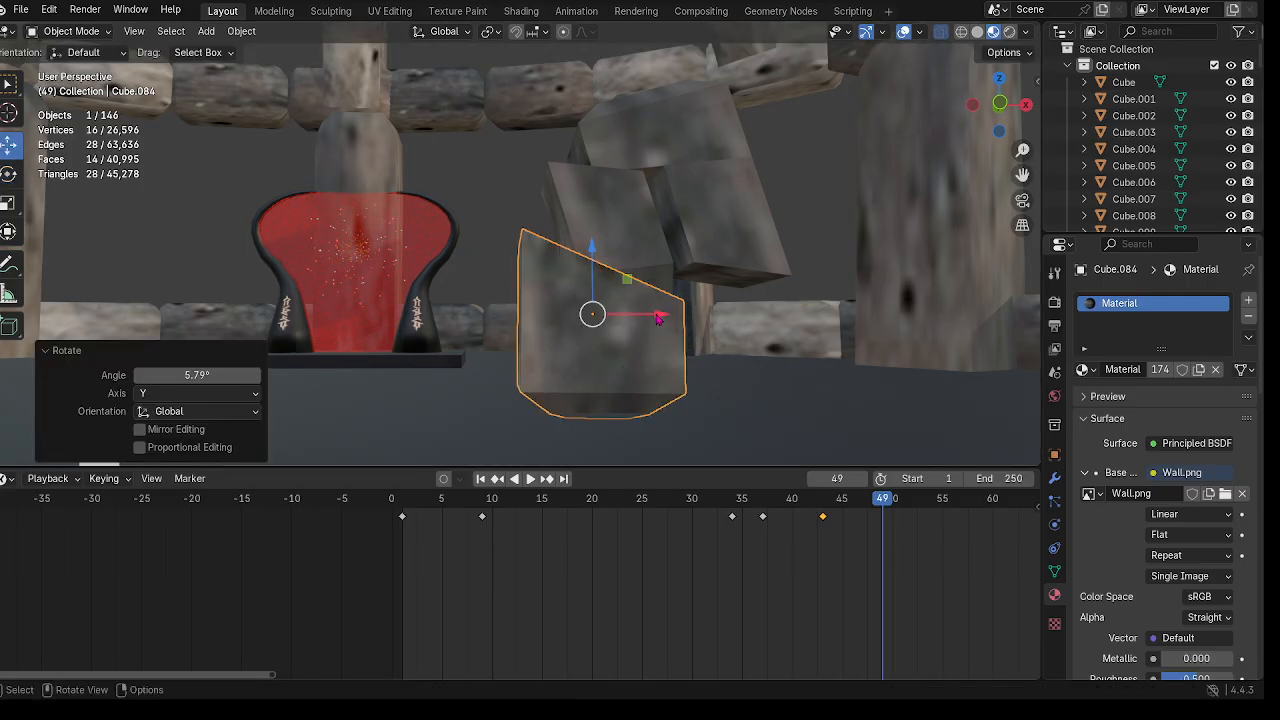
left_click_drag(659, 317, 668, 320)
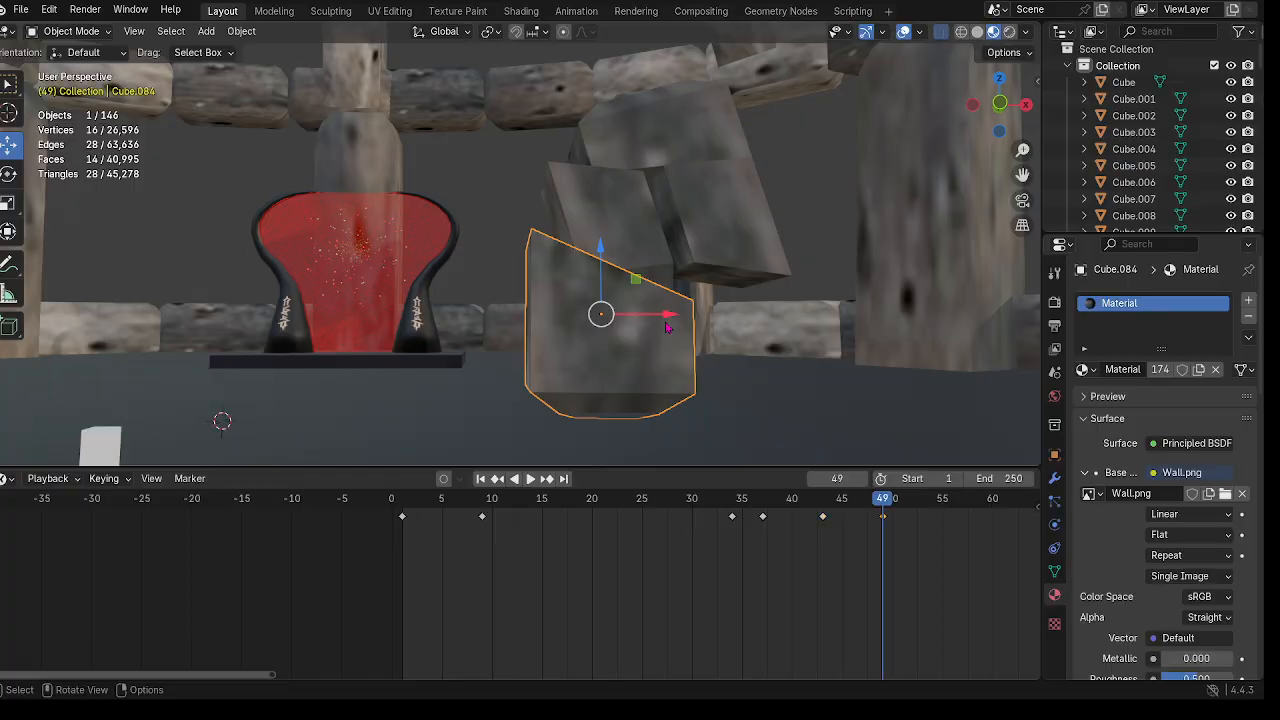
Step: At frame 49, move the three upper stone pieces along X and lower them about 1.7 m
left_click(650, 213)
left_click(665, 131, "shift")
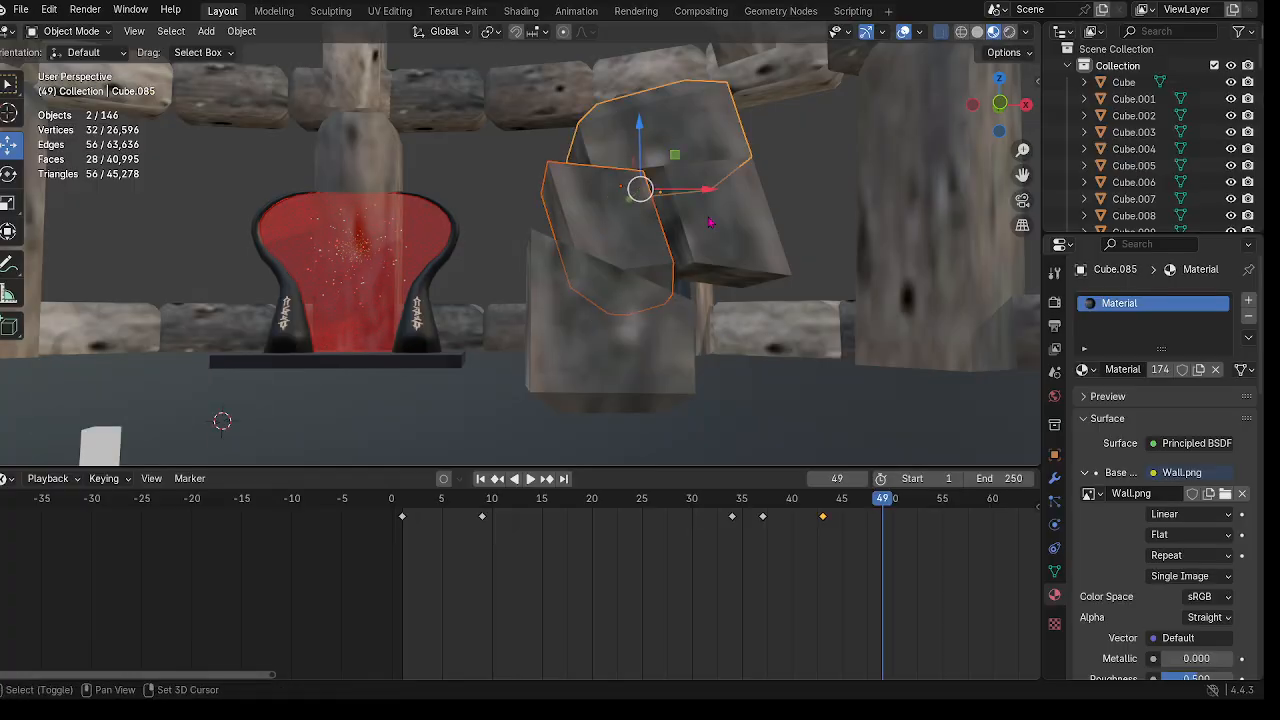
left_click(710, 222, "shift")
left_click_drag(714, 226, 757, 234)
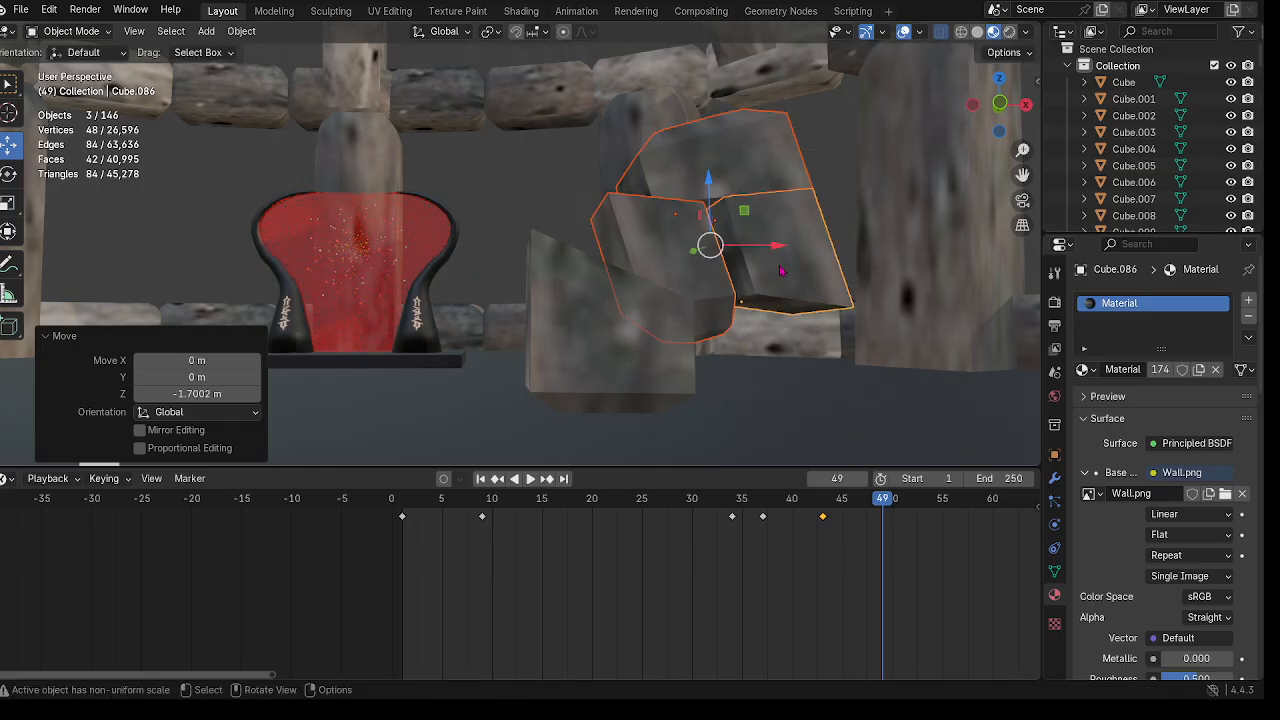
scroll(707, 213, "down", 2)
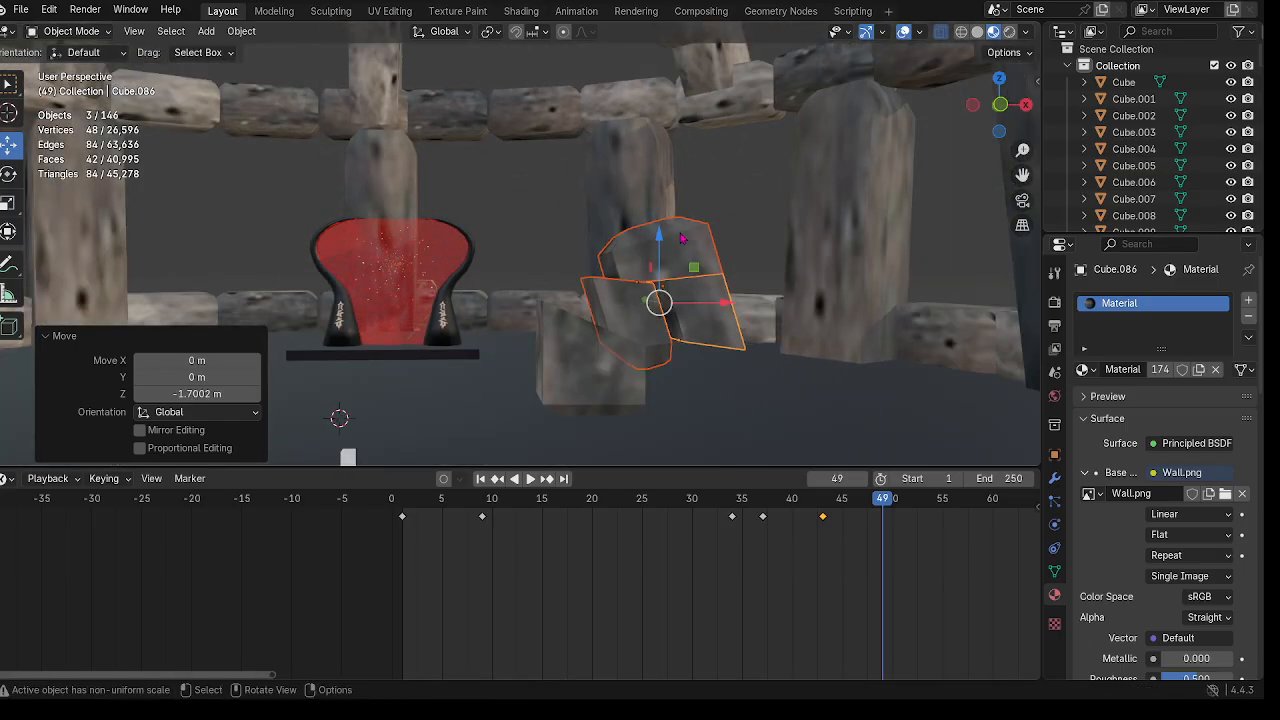
Step: Pull the right-hand stone piece away from the others along X, lower it, and shift it about 2.9 m along Y
left_click(682, 238)
left_click(712, 306, "shift")
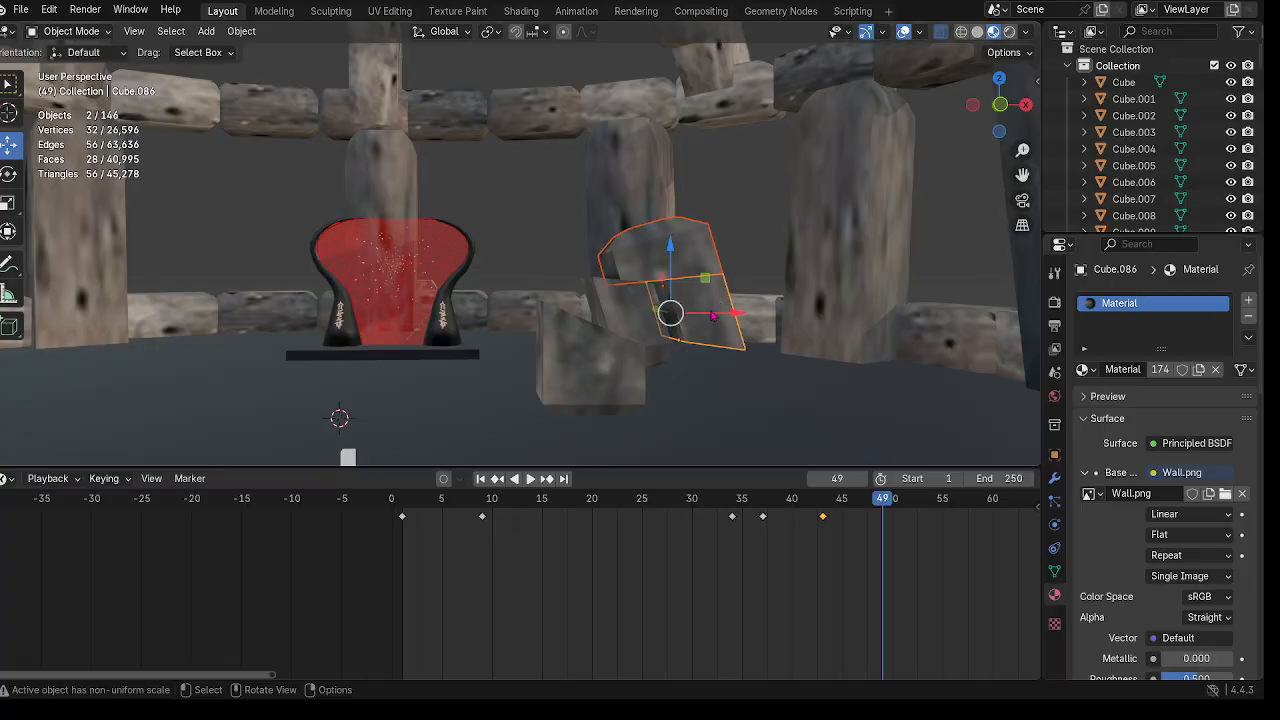
left_click(717, 319)
left_click_drag(728, 337, 754, 338)
left_click_drag(706, 278, 727, 320)
left_click_drag(746, 381, 748, 381)
middle_click_drag(748, 382, 754, 389)
left_click_drag(699, 372, 688, 367)
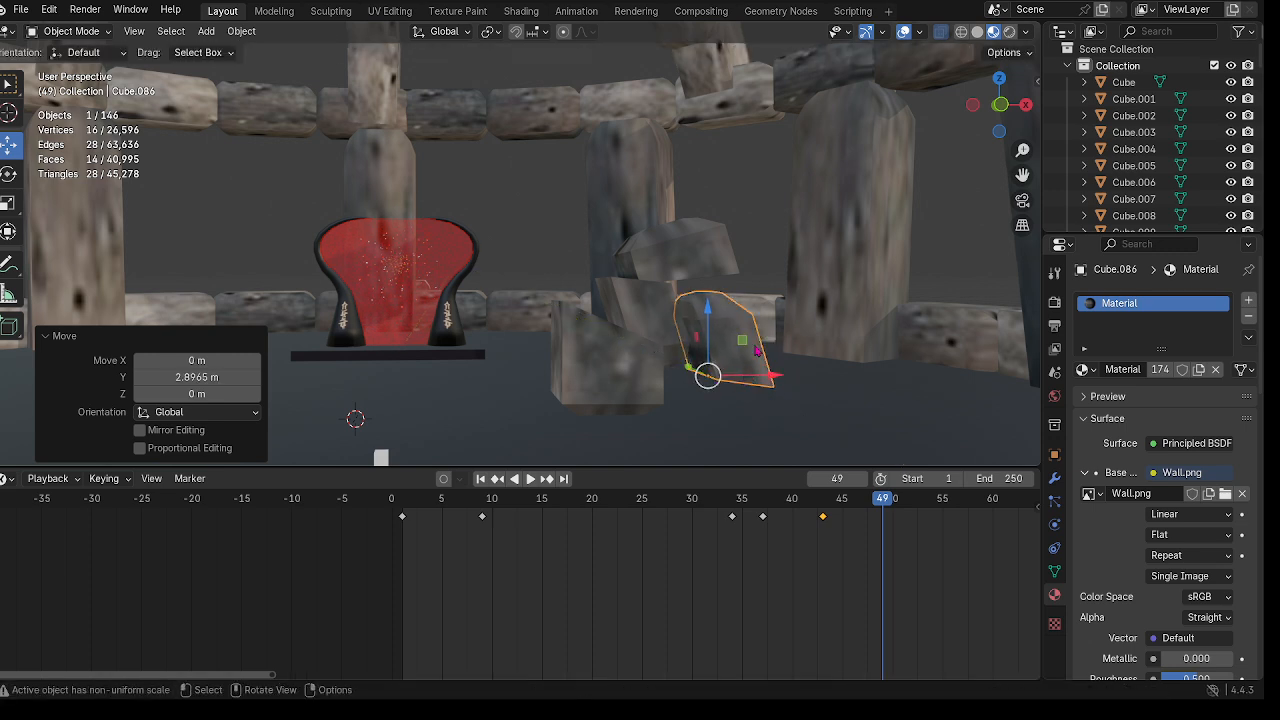
middle_click_drag(755, 349, 742, 348)
Step: Rotate the topmost stone piece about 11.5° around Y and lower it slightly toward the others
left_click(648, 249)
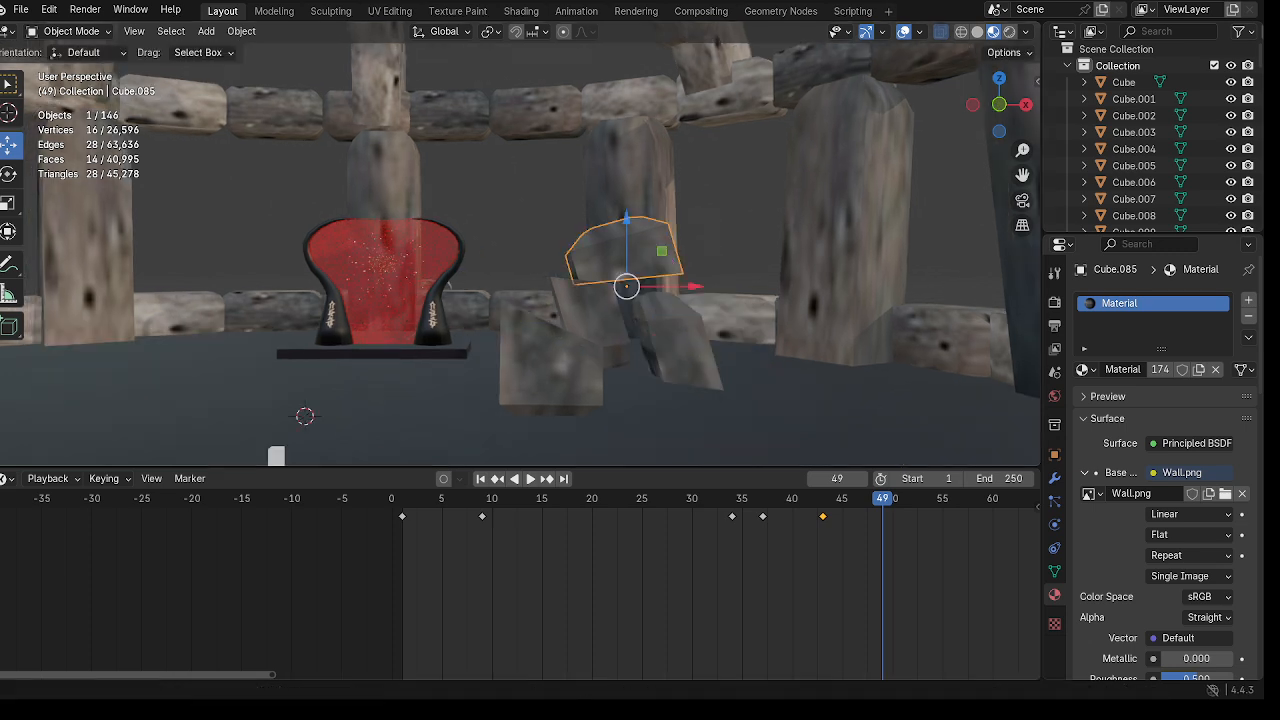
left_click(8, 177)
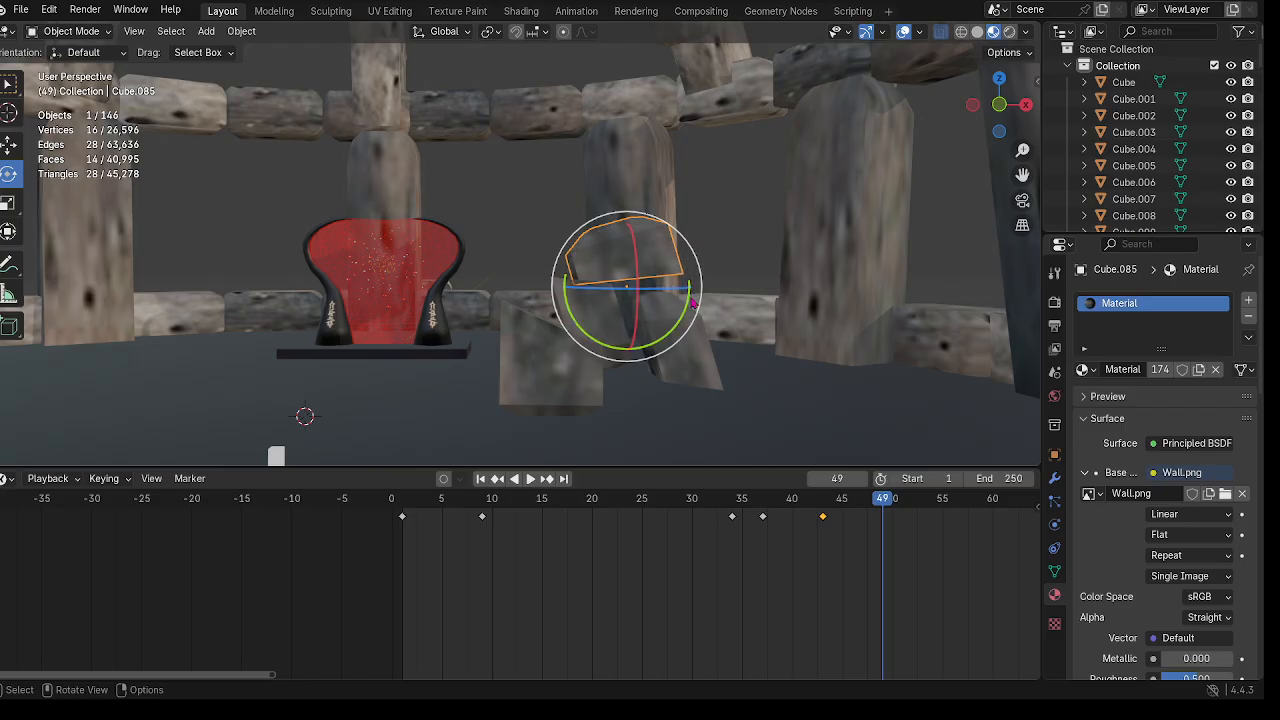
left_click_drag(690, 299, 689, 312)
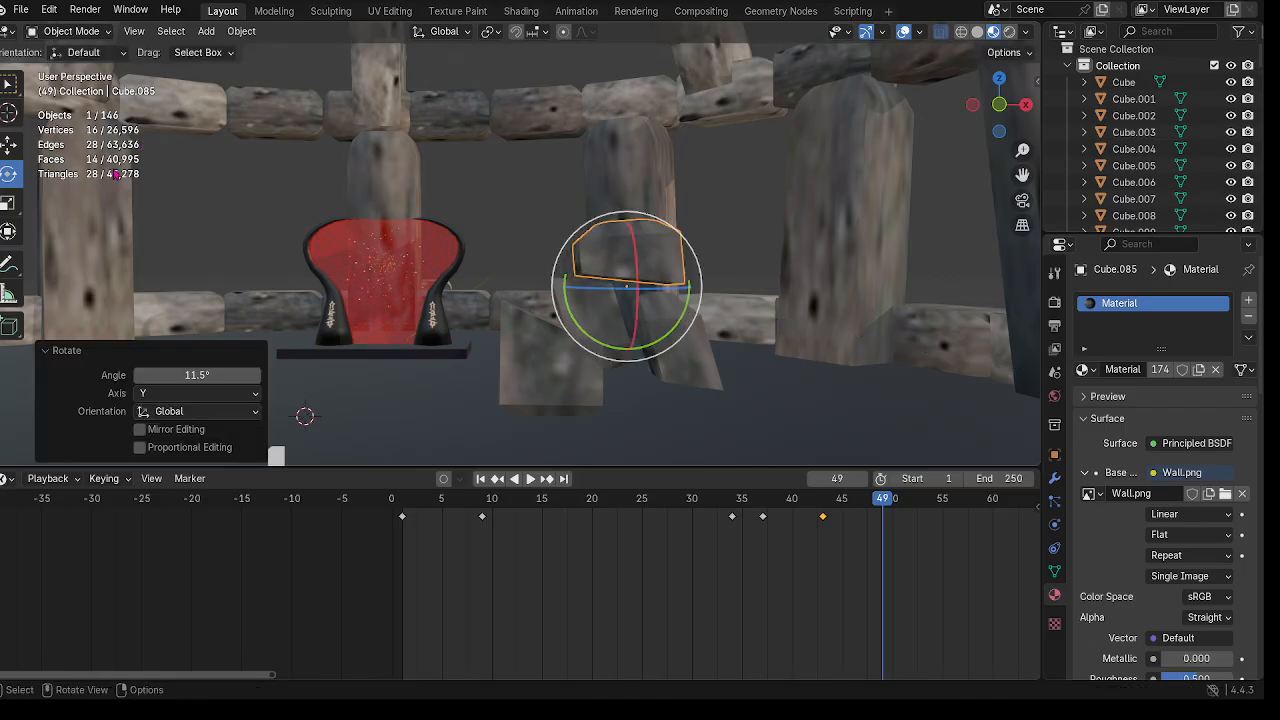
left_click(8, 145)
left_click_drag(627, 222, 636, 231)
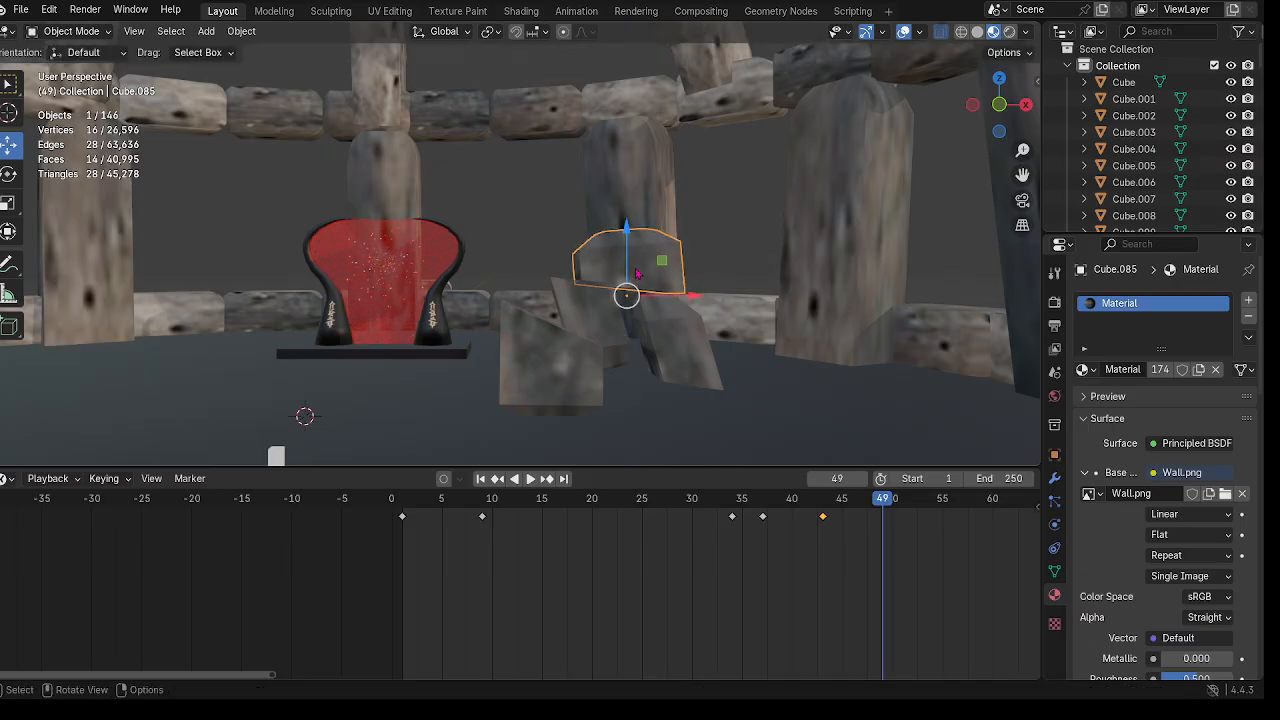
Step: Keyframe the top, right and middle stone pieces at frame 49
left_click(679, 340)
left_click(598, 318)
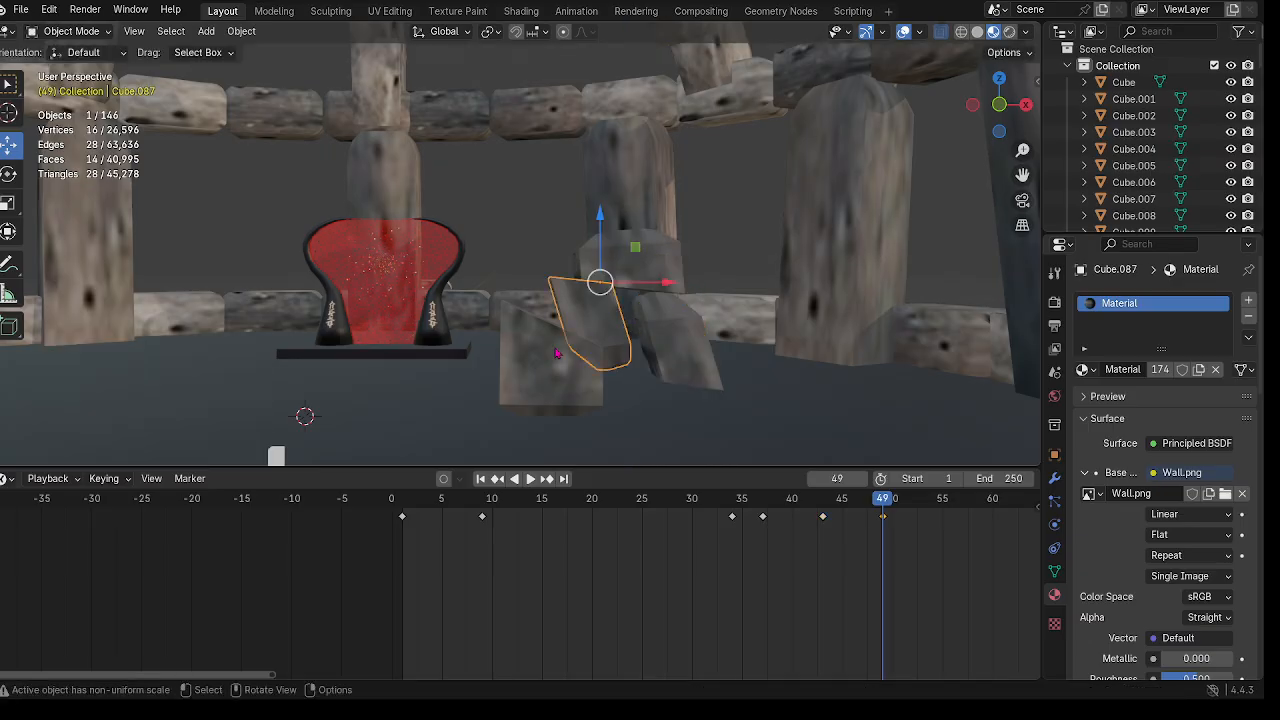
left_click(527, 367)
left_click(527, 367)
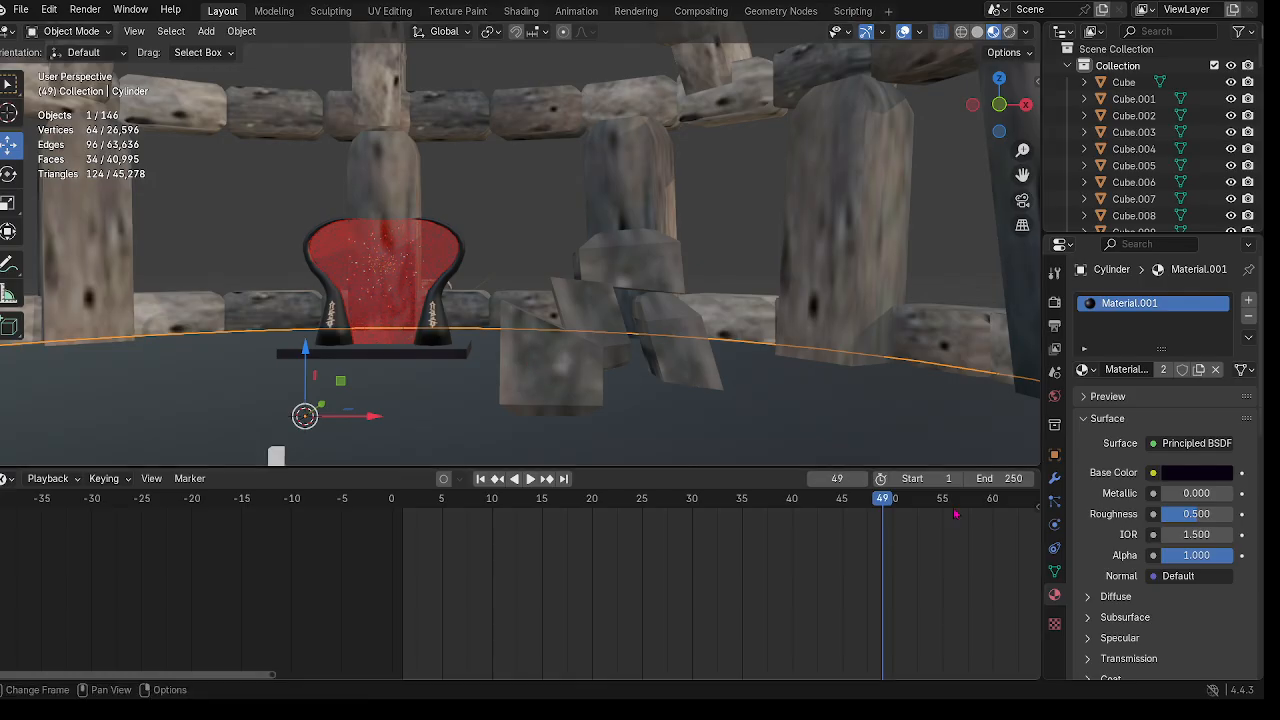
Step: Replay the stone's fall and breakup up close and from outside the dome to check its timing
left_click_drag(893, 500, 672, 620)
left_click(218, 107)
left_click(531, 479)
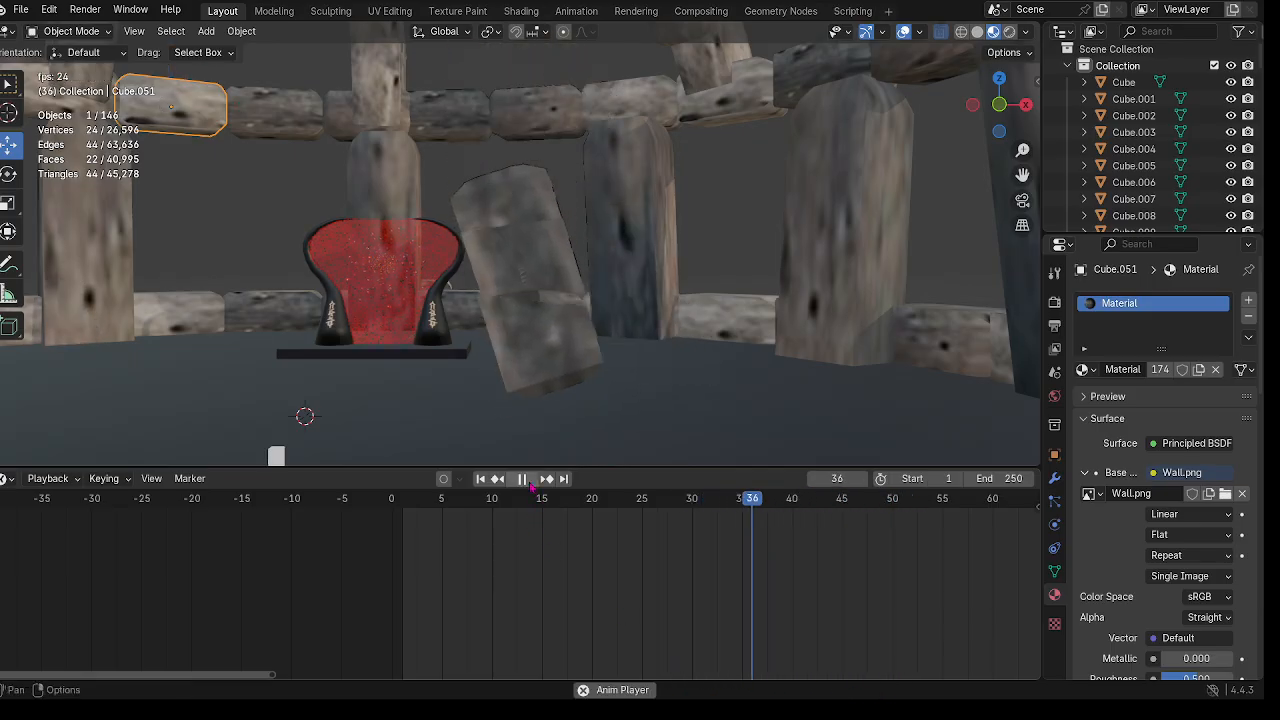
scroll(975, 505, "down", 8)
left_click_drag(778, 514, 603, 515)
scroll(674, 257, "down", 7)
scroll(677, 329, "up", 1)
middle_click_drag(674, 257, 708, 264, "shift")
key("space")
left_click_drag(604, 508, 456, 538)
left_click(531, 479)
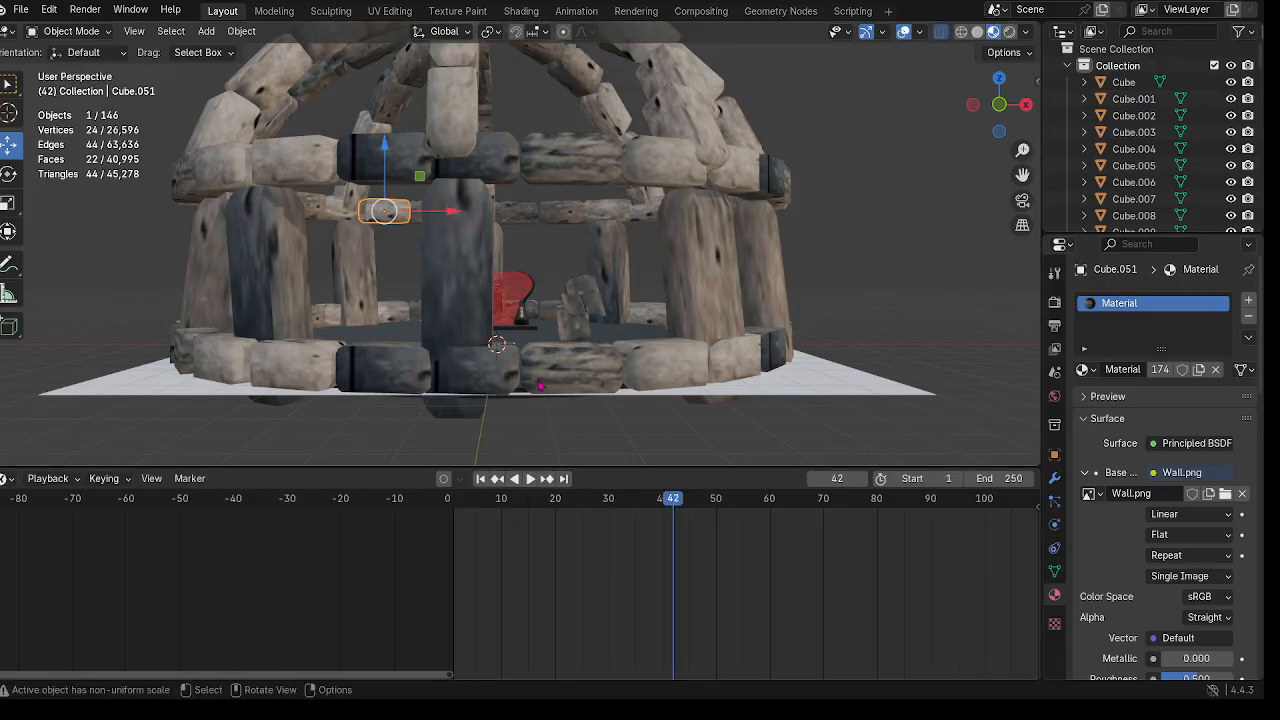
Step: Select all four stone pieces and move their last four keyframes to frames 29, 32, 38 and 44
left_click(577, 325)
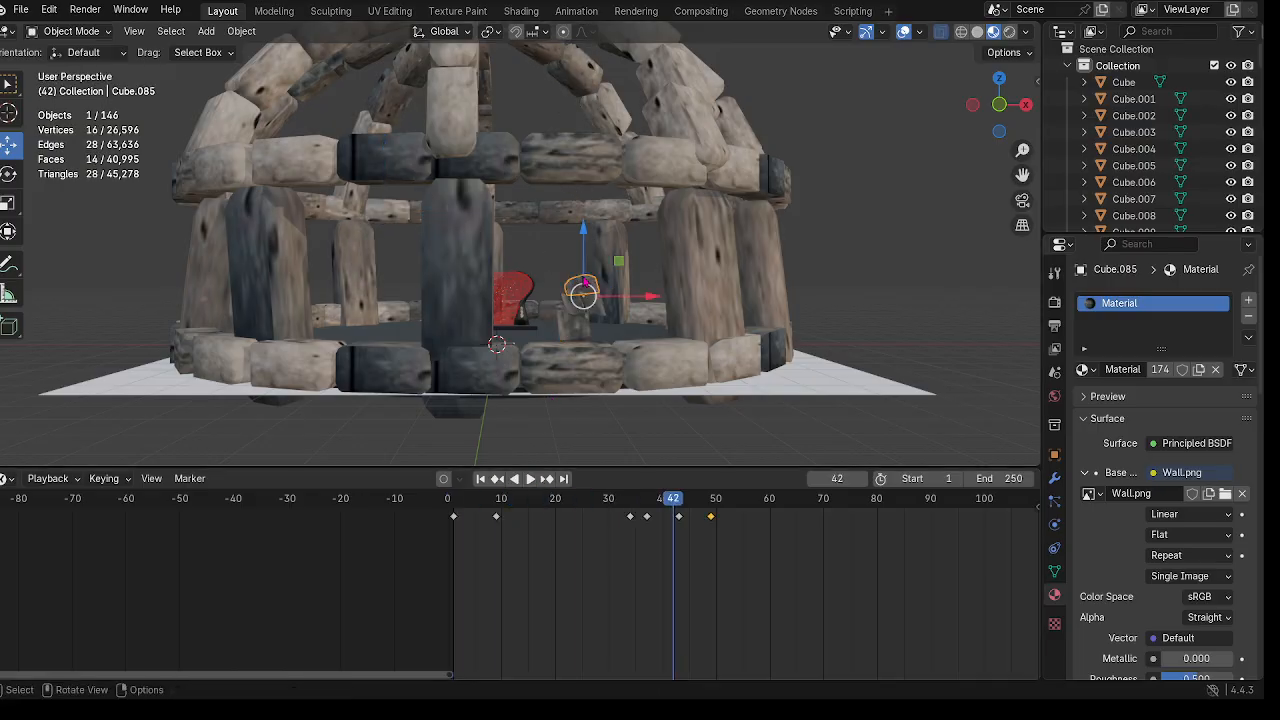
scroll(618, 327, "up", 2)
left_click(606, 331)
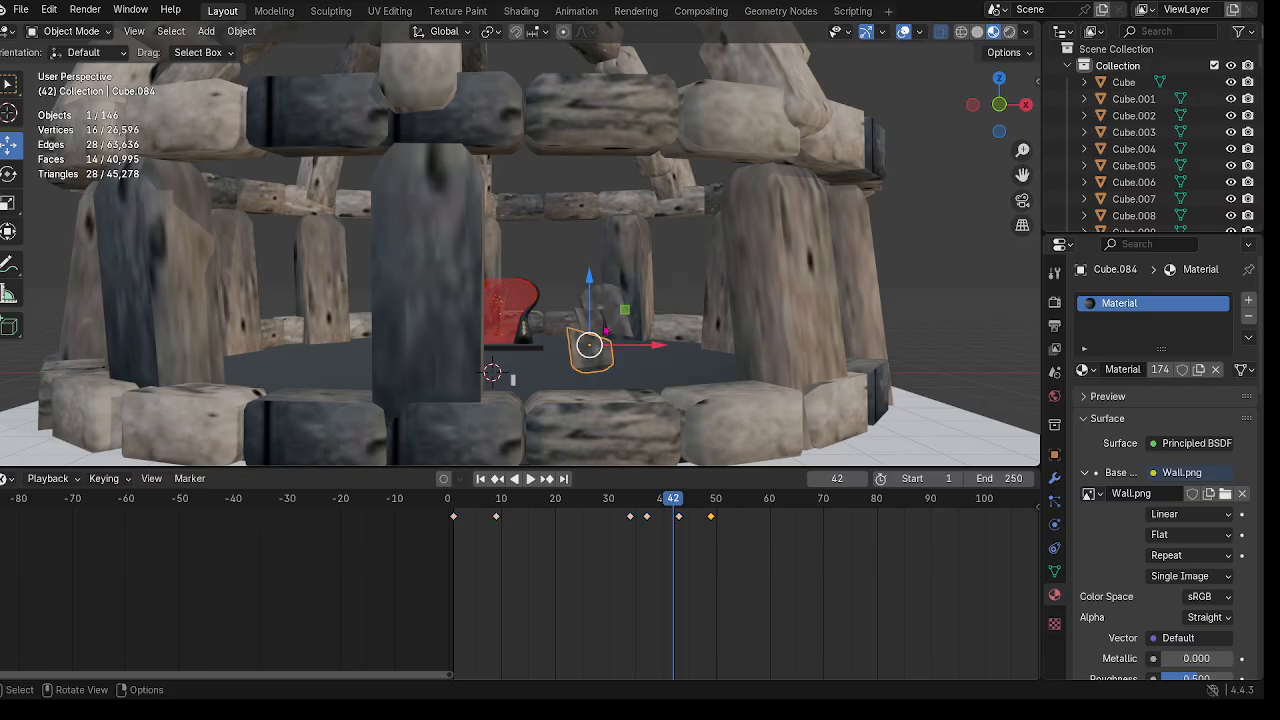
left_click(610, 318, "shift")
left_click(597, 302, "shift")
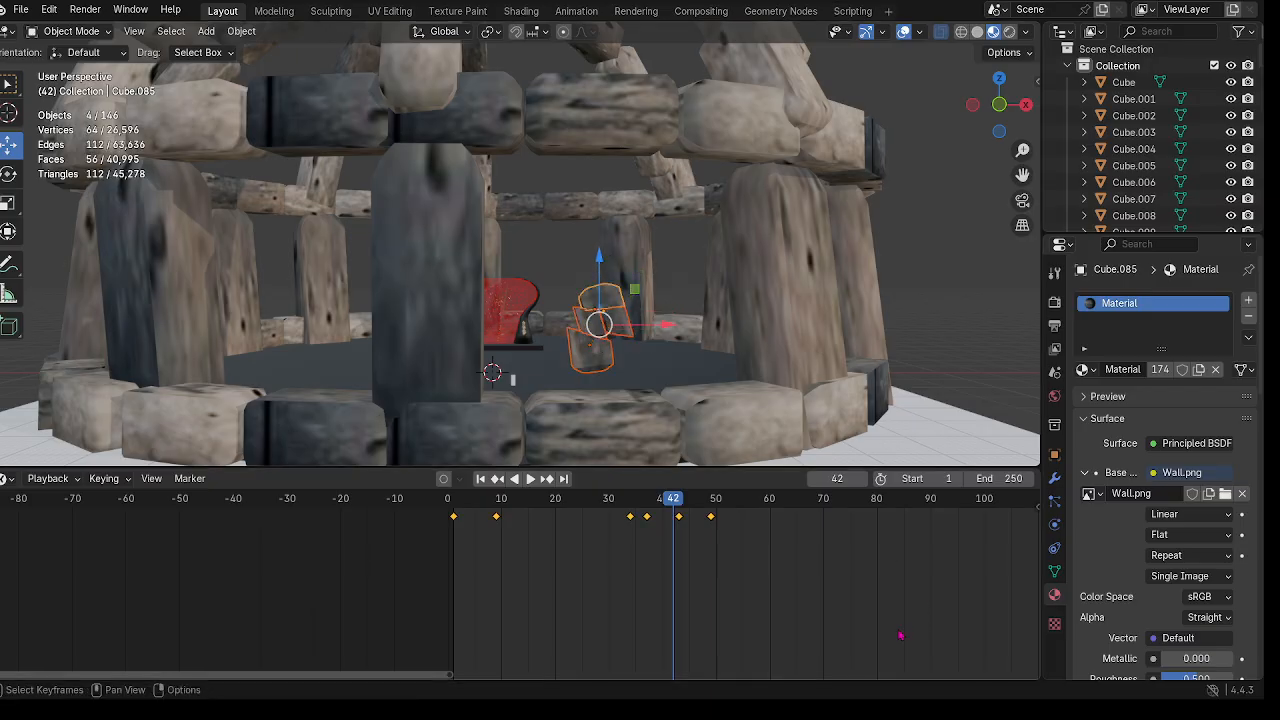
left_click_drag(858, 597, 619, 519)
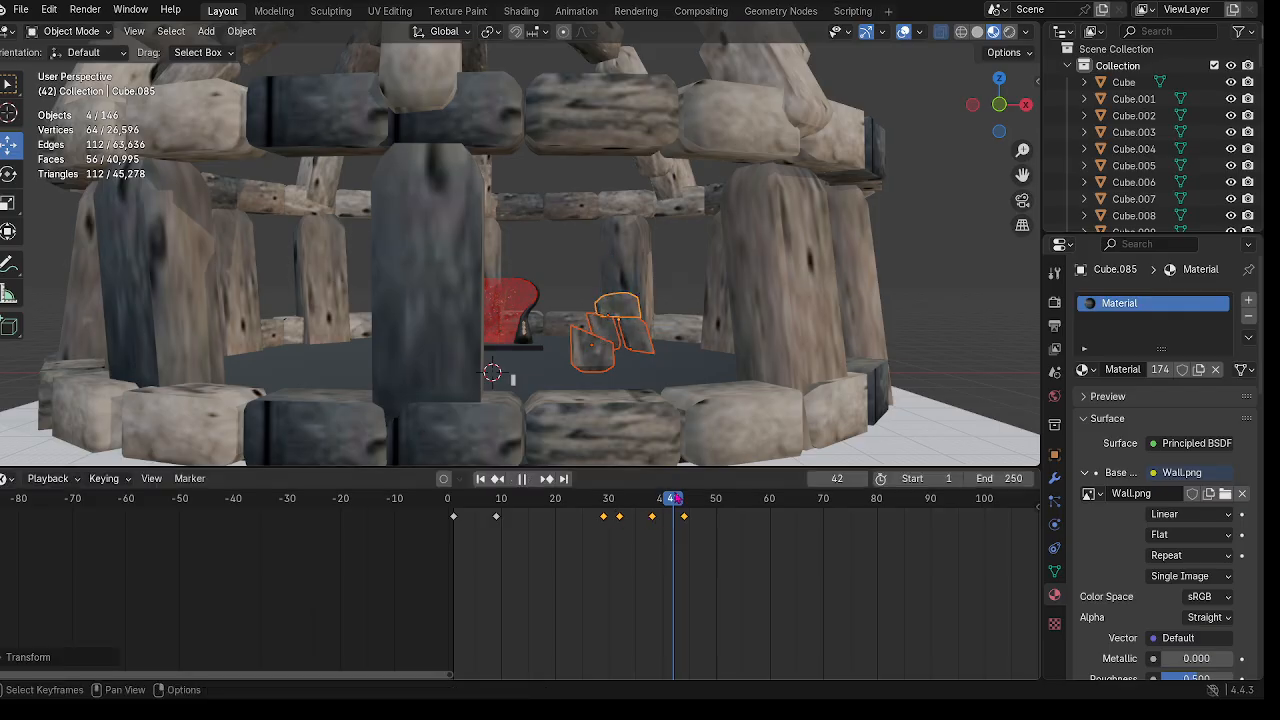
Step: Replay the broken stone's fall from outside the dome and inspect the fallen pieces up close
key("Escape")
scroll(700, 377, "down", 5)
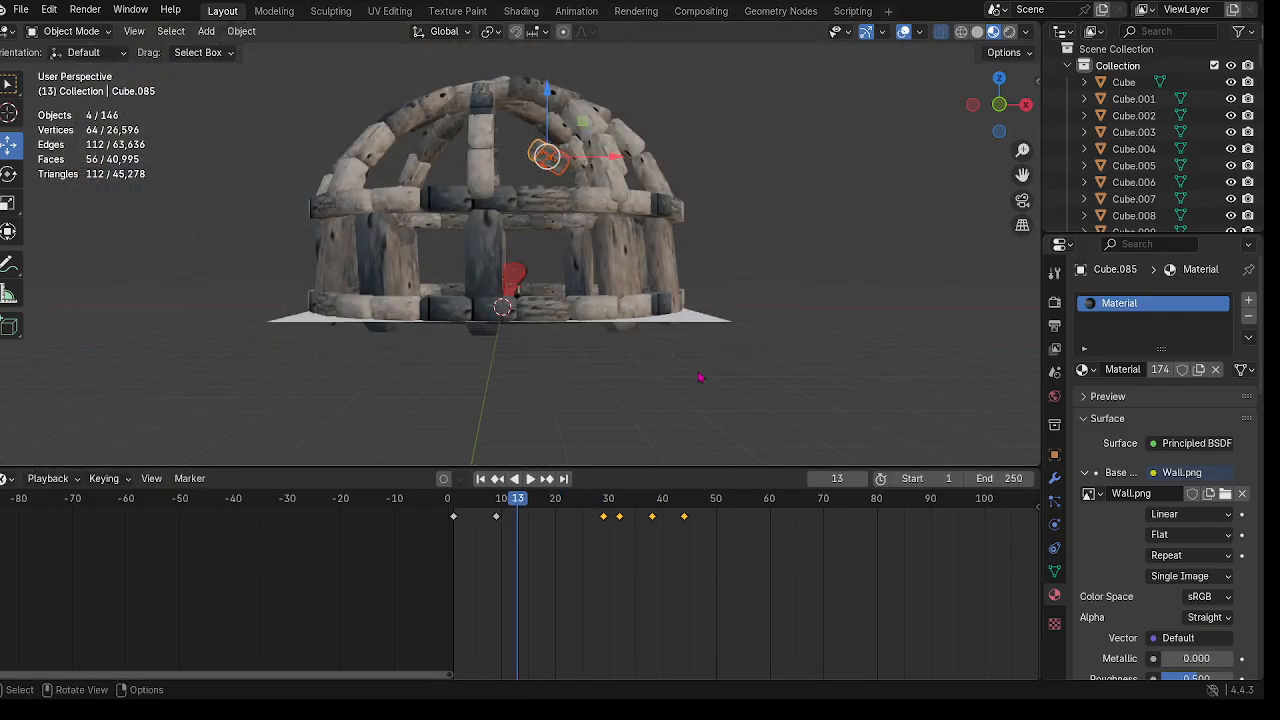
left_click(531, 479)
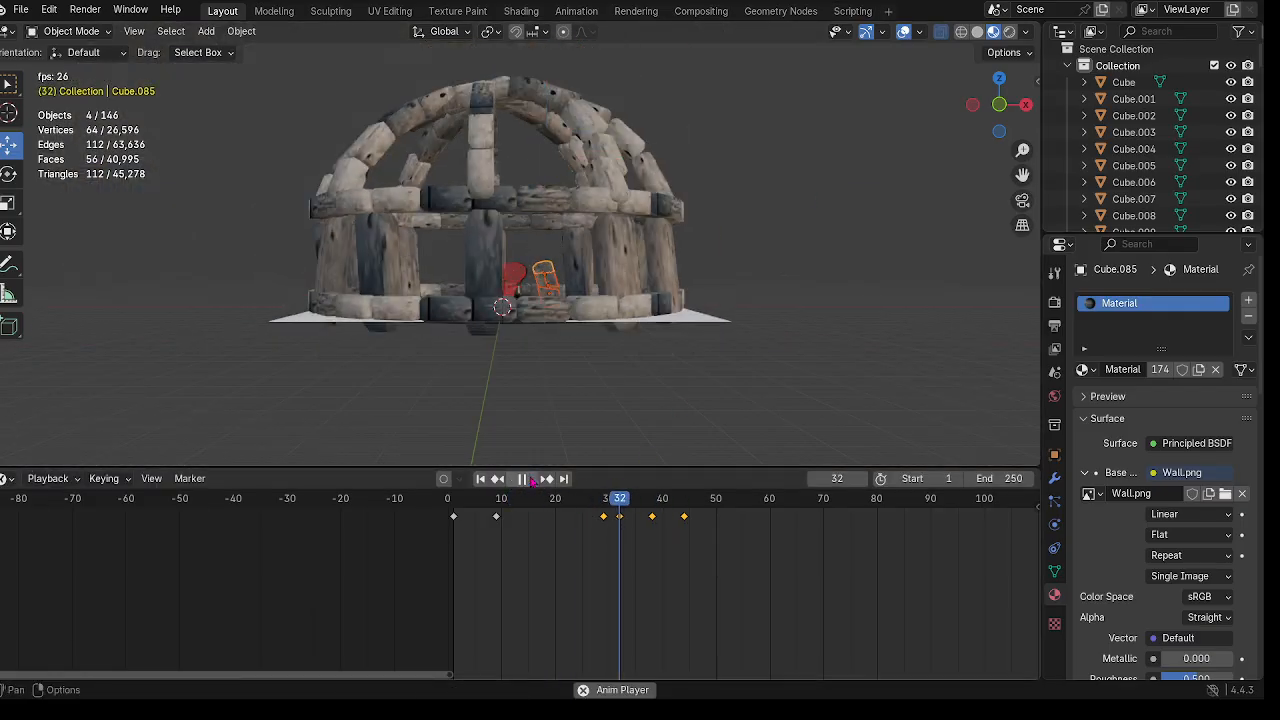
key("space")
scroll(547, 415, "up", 6)
middle_click_drag(547, 415, 445, 350, "shift")
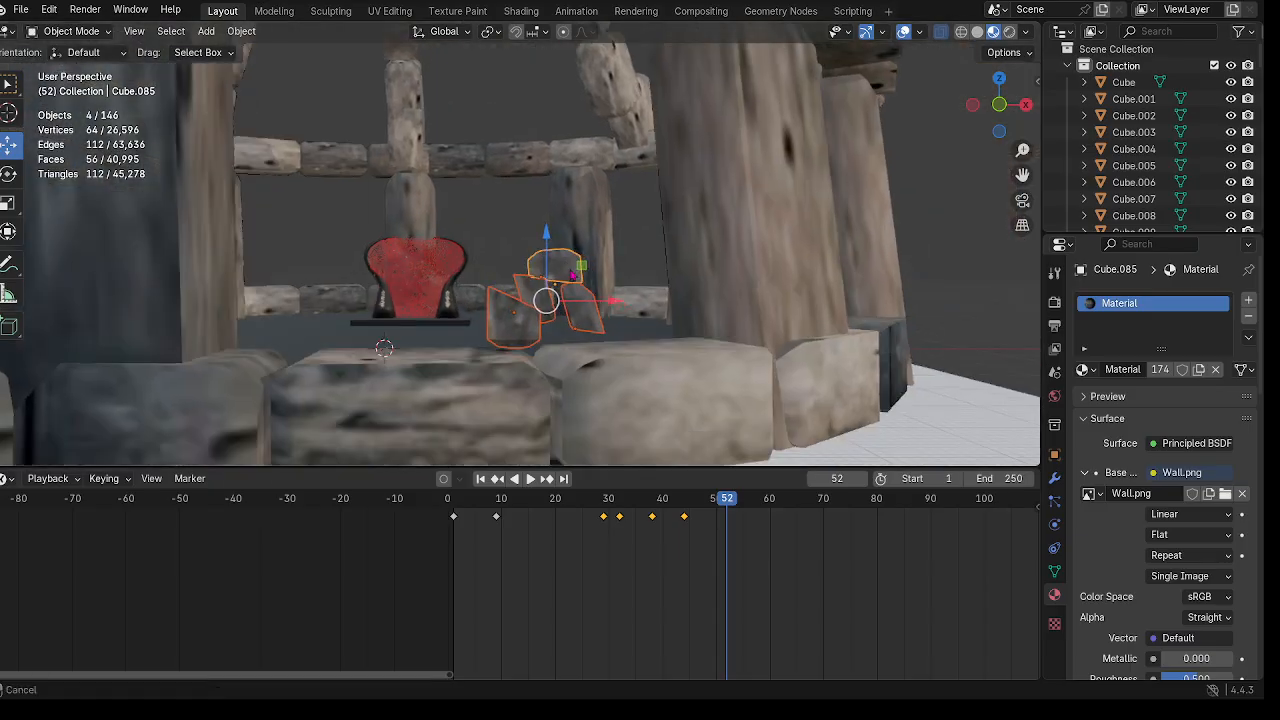
scroll(445, 350, "up", 2)
Step: Raise the topmost stone piece slightly at frame 32 and update its keyframe there
left_click_drag(726, 498, 625, 631)
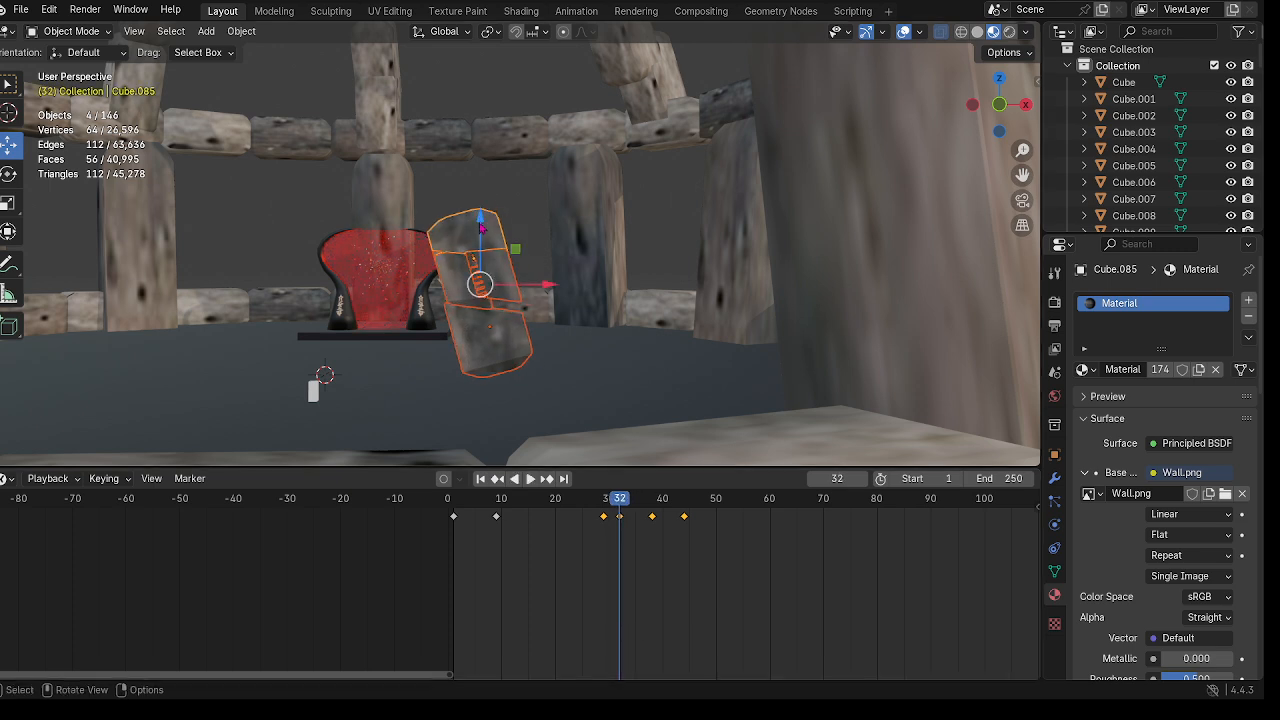
left_click(481, 229)
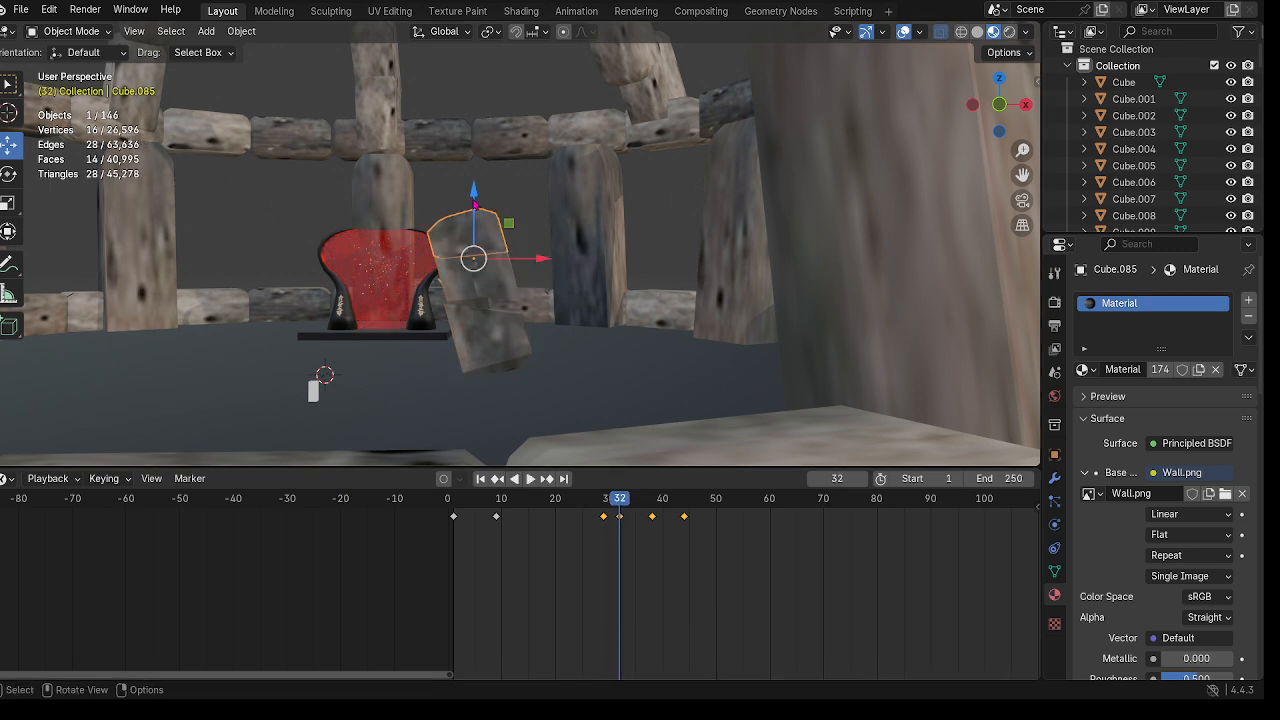
left_click_drag(474, 192, 471, 190)
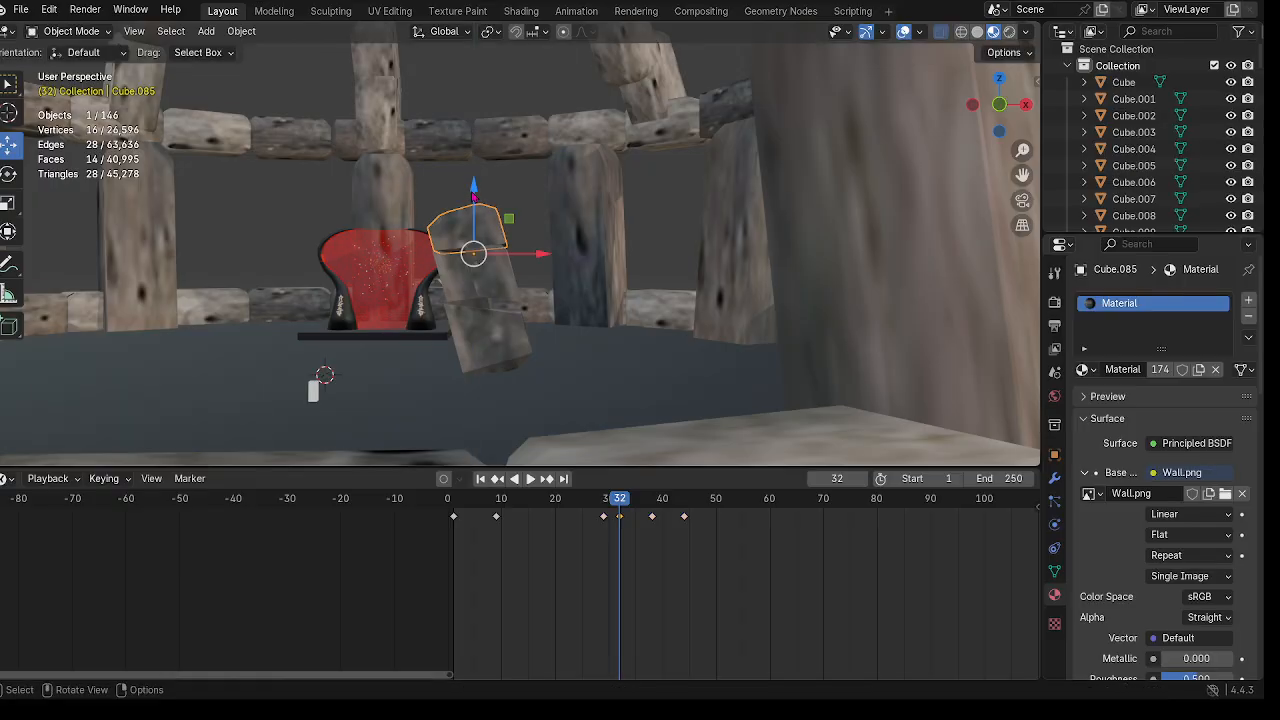
Step: Lower the topmost stone piece slightly at frame 31 and keyframe it there
left_click_drag(620, 500, 614, 551)
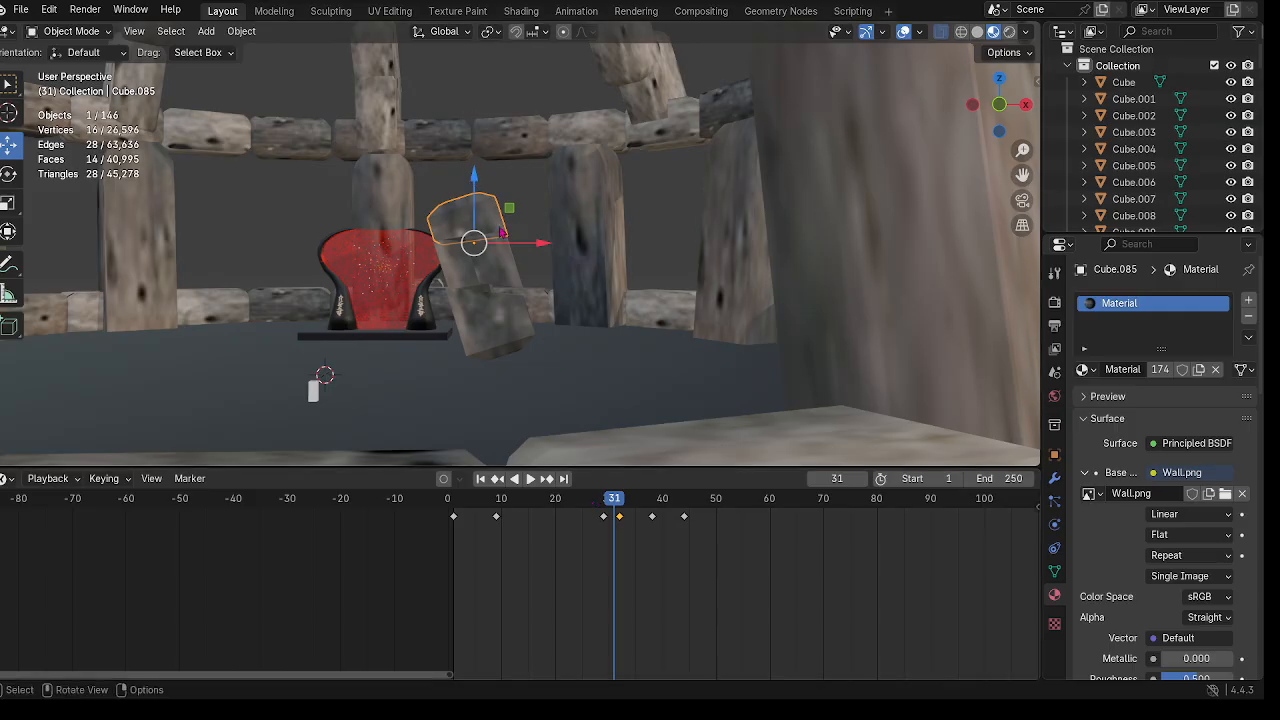
scroll(628, 272, "up", 2)
mouse_move(627, 267)
middle_mouse_down()
mouse_move(655, 250)
mouse_move(649, 273)
middle_mouse_up()
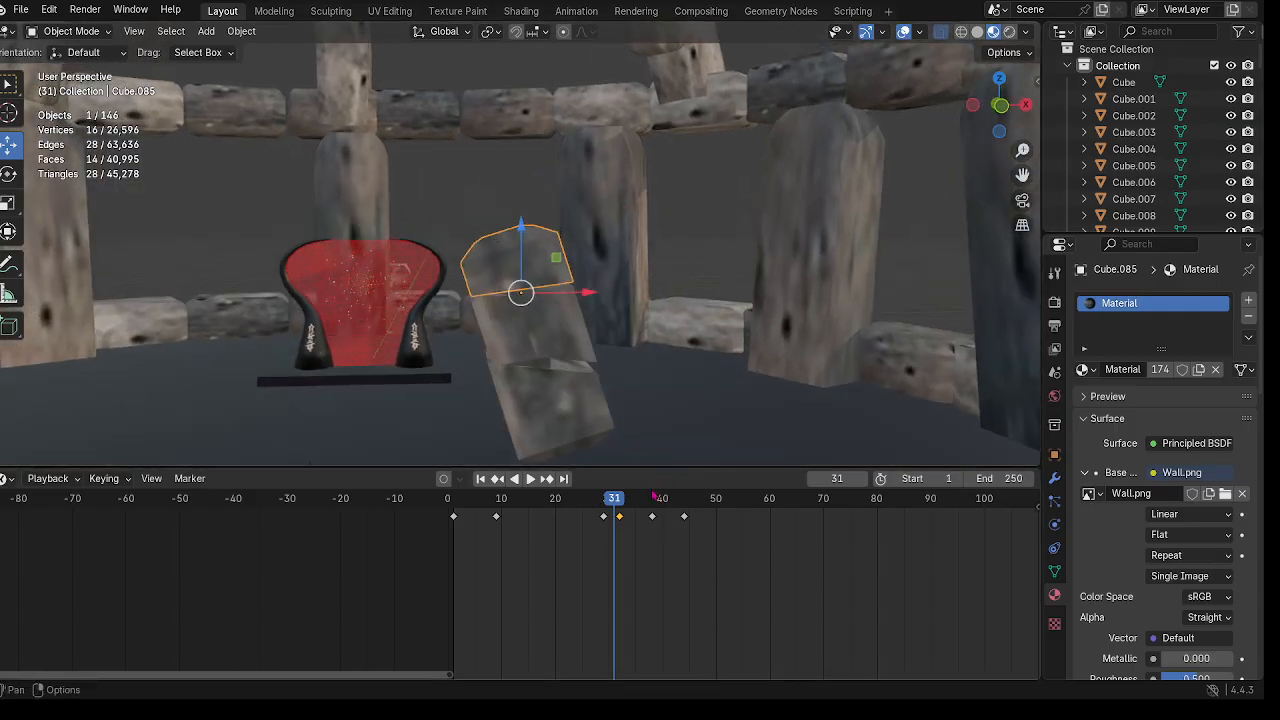
key("space")
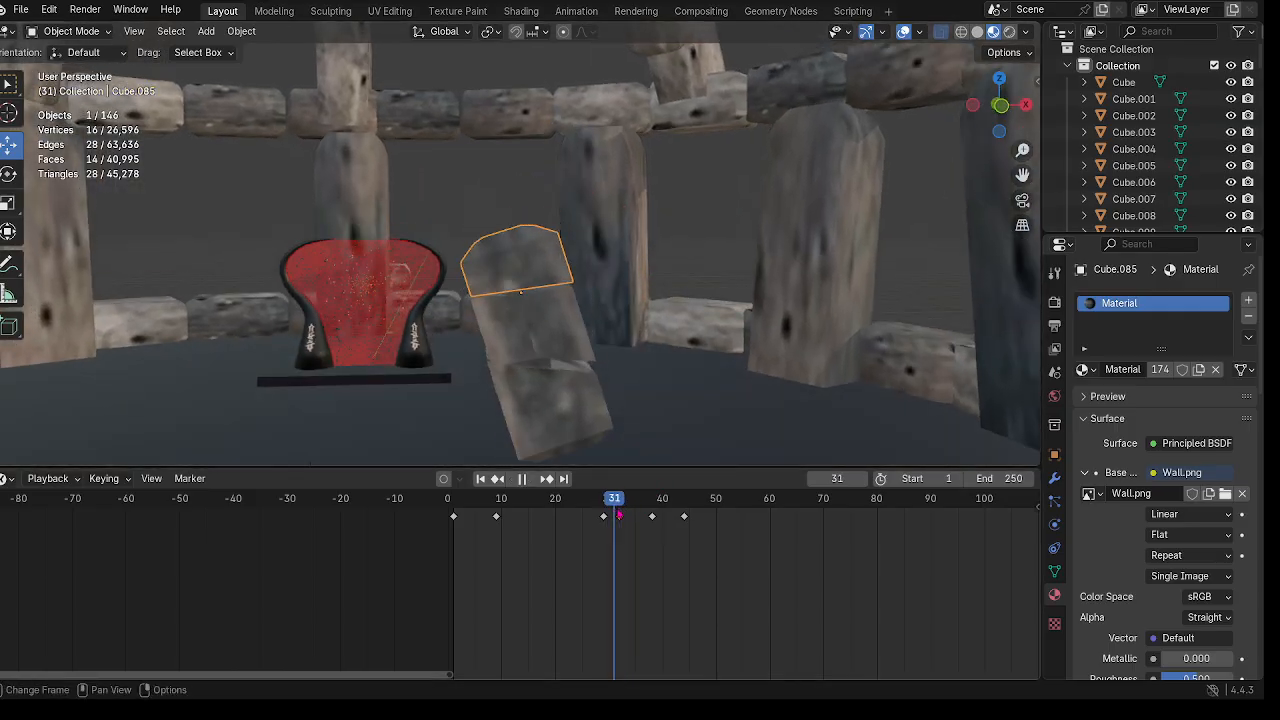
left_click_drag(523, 230, 523, 238)
key("i")
Step: Replay the stone's breakup from frame 27 onward, viewed from outside the dome
scroll(652, 370, "down", 2)
scroll(652, 370, "down", 3)
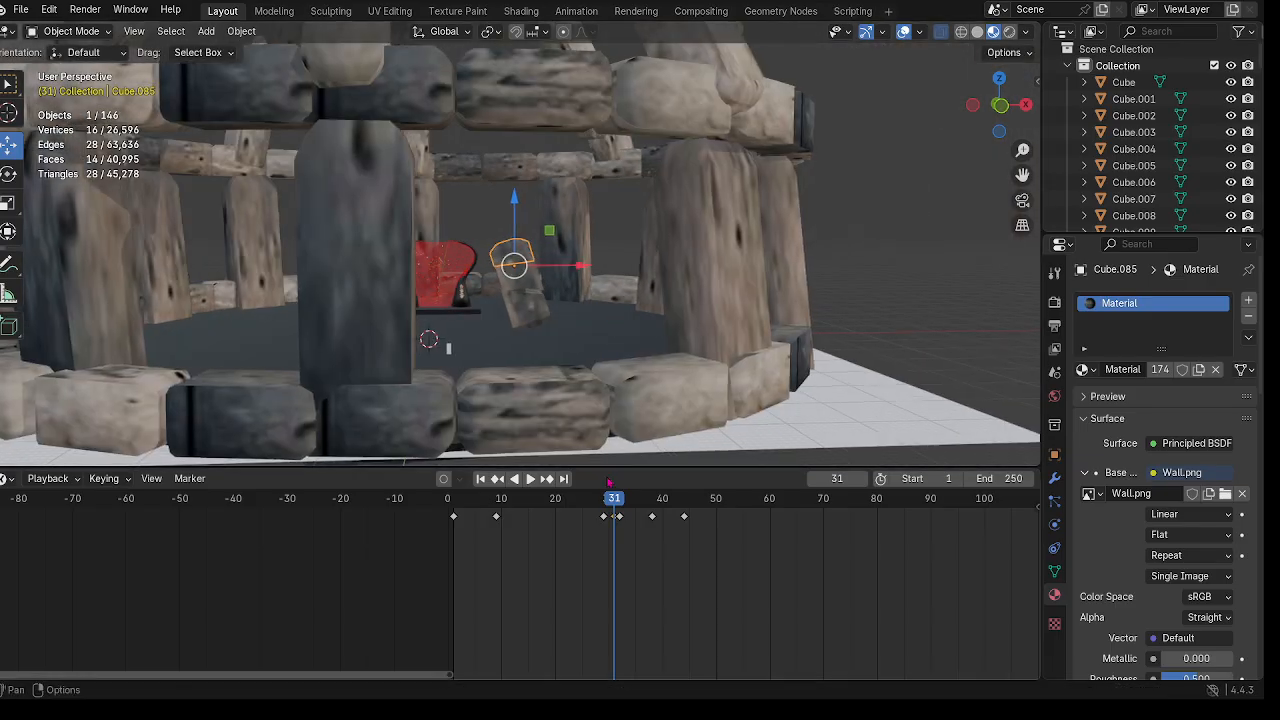
left_click_drag(614, 505, 592, 500)
left_click(532, 573)
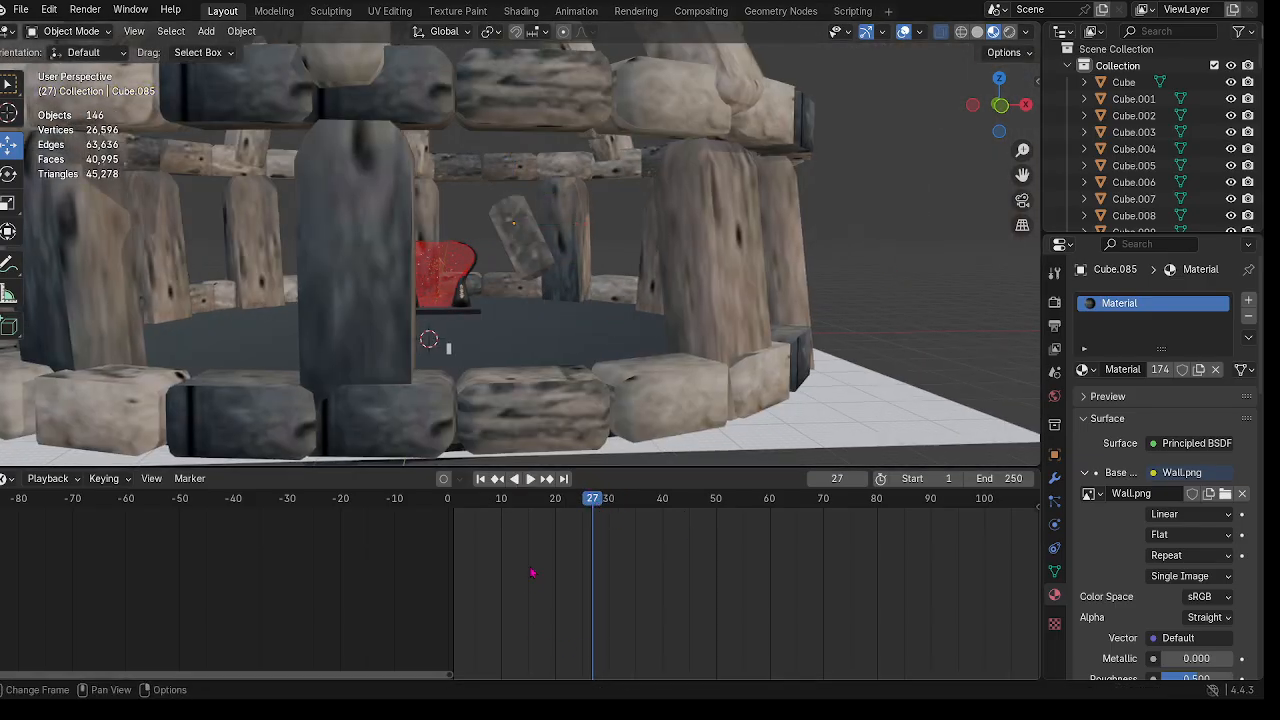
key("space")
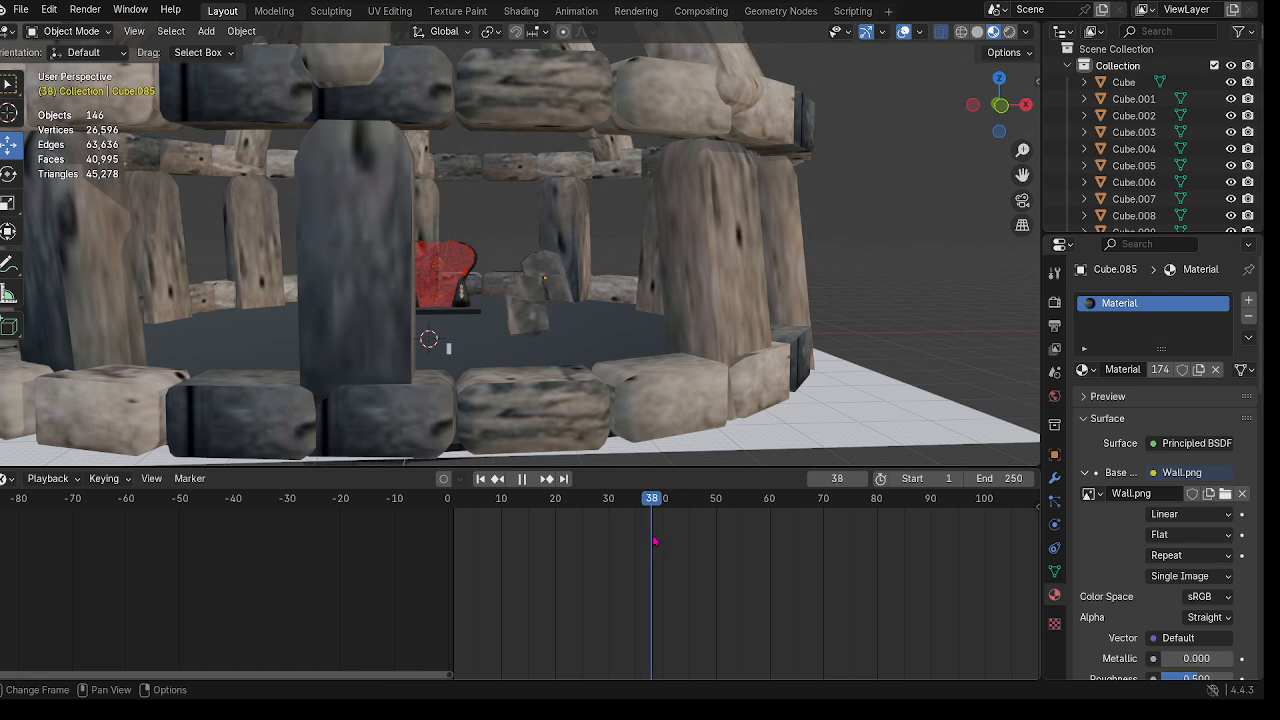
left_click_drag(667, 546, 646, 510)
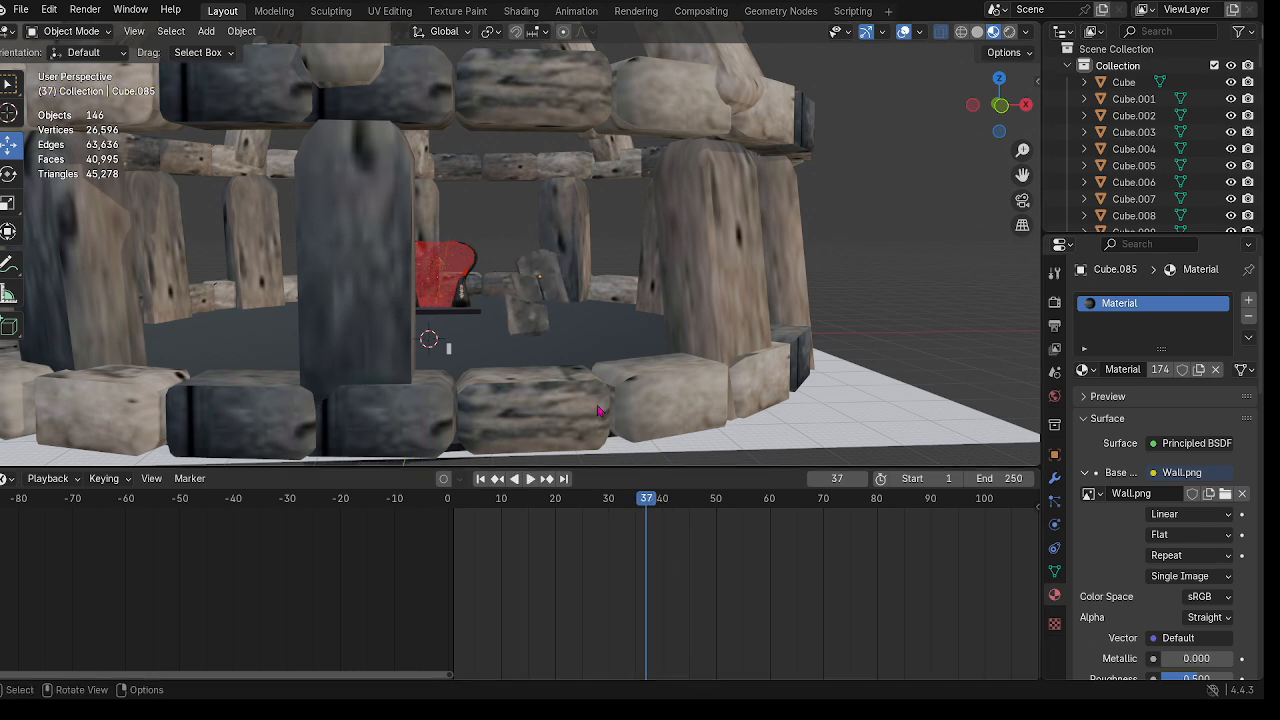
Step: At frame 52, move the right stone piece about 4.38 m along X, lower it, and rotate it about -9.7° in the view plane
left_click(562, 293)
scroll(562, 293, "up", 4)
mouse_move(580, 315)
middle_mouse_down("shift")
mouse_move(534, 263)
mouse_move(586, 319)
mouse_move(565, 309)
middle_mouse_up("shift")
left_click_drag(650, 498, 692, 585)
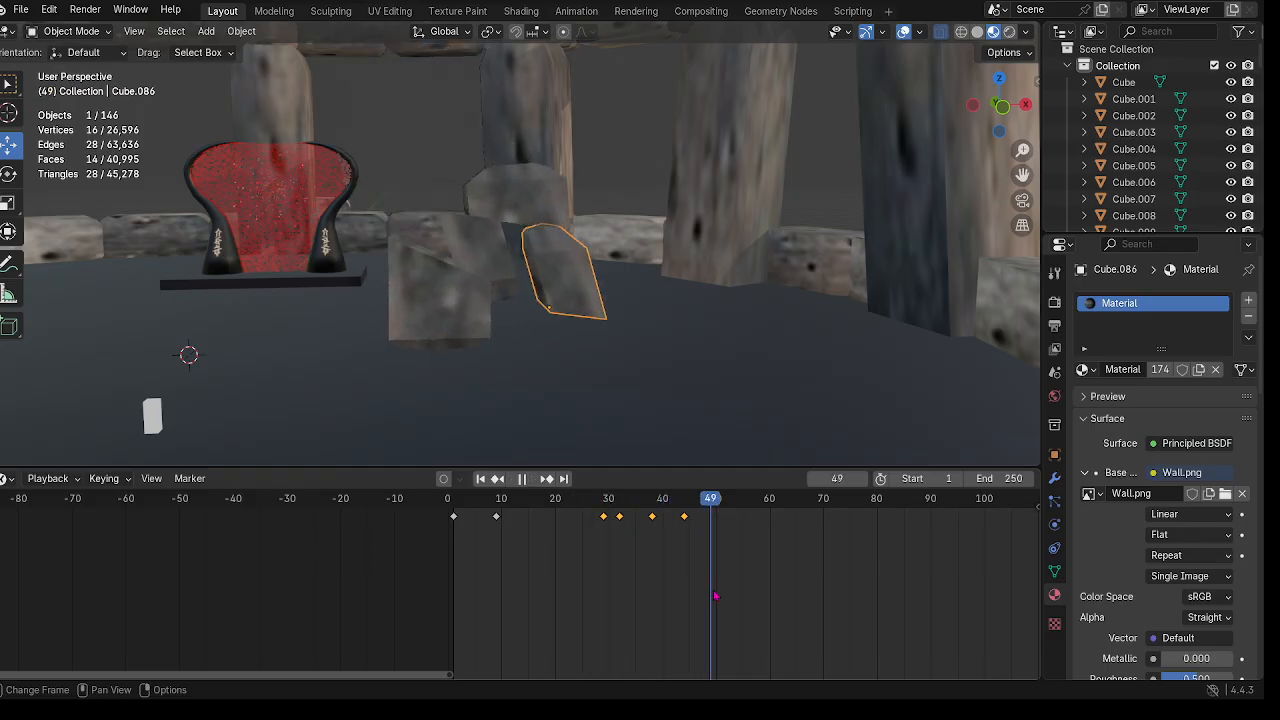
key("space")
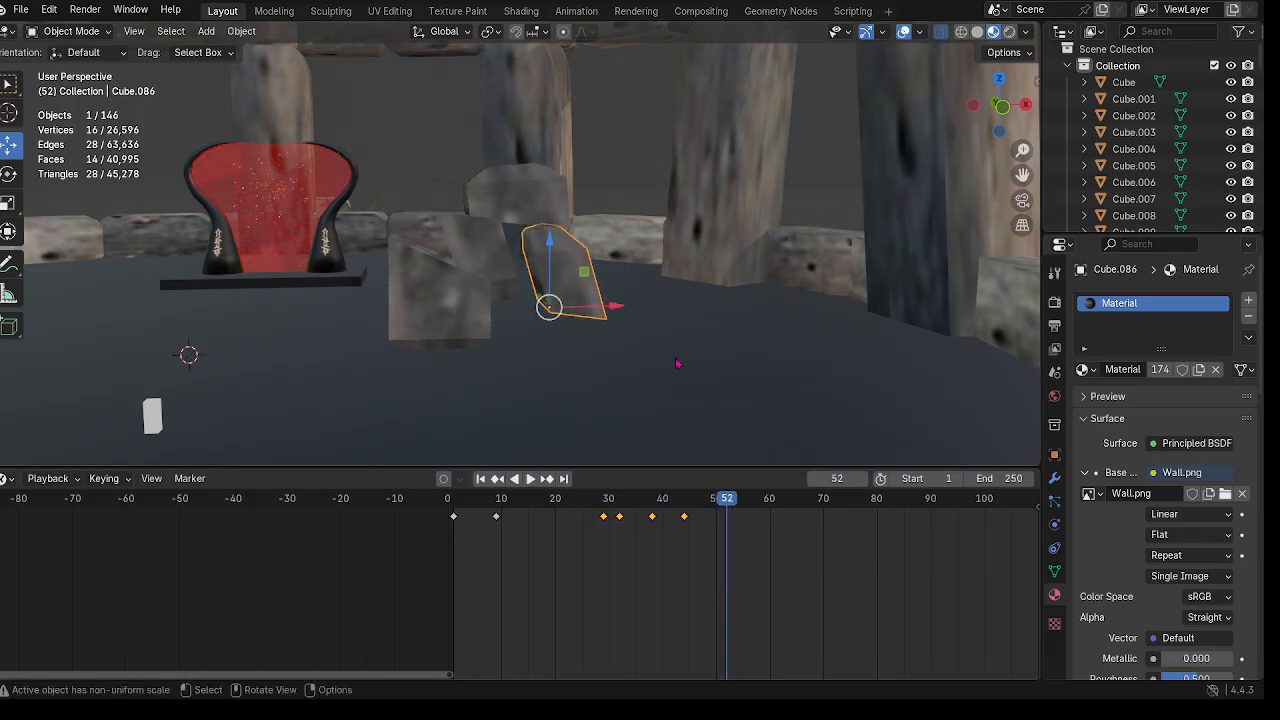
mouse_move(612, 315)
left_mouse_down()
mouse_move(650, 315)
mouse_move(633, 308)
left_mouse_up()
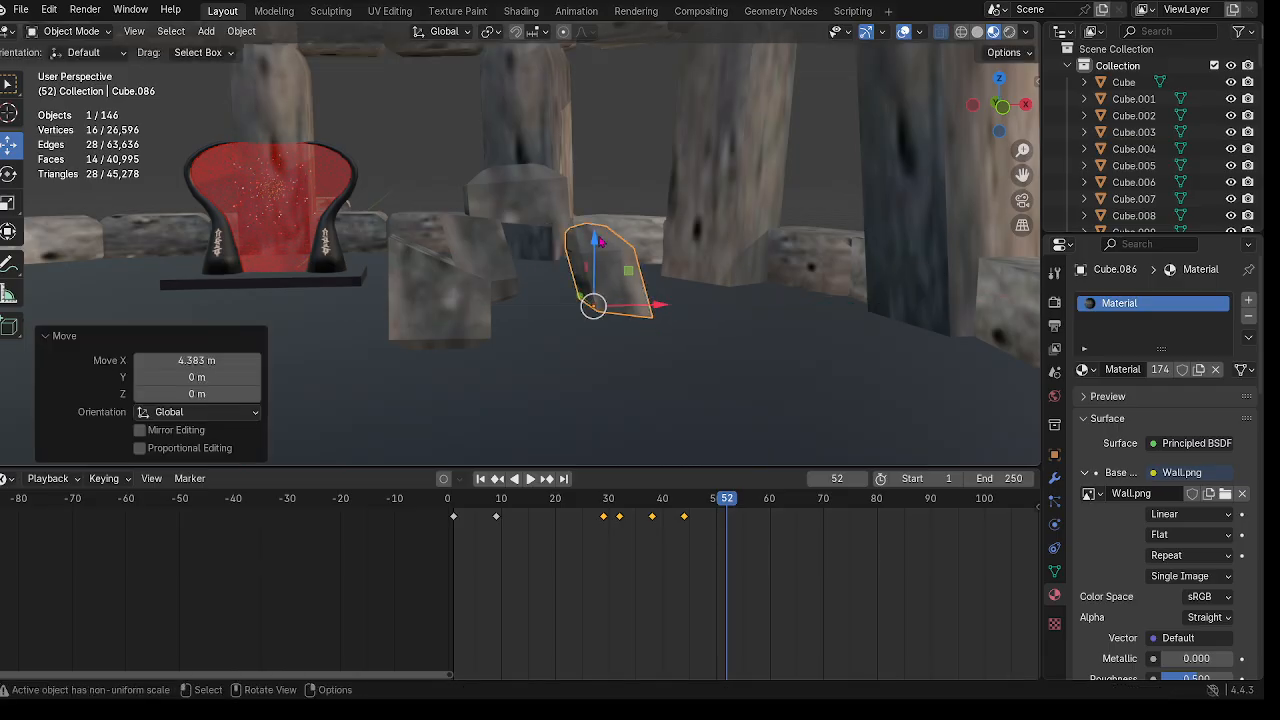
left_click_drag(603, 242, 550, 301)
left_click(9, 174)
middle_click_drag(598, 284, 629, 352)
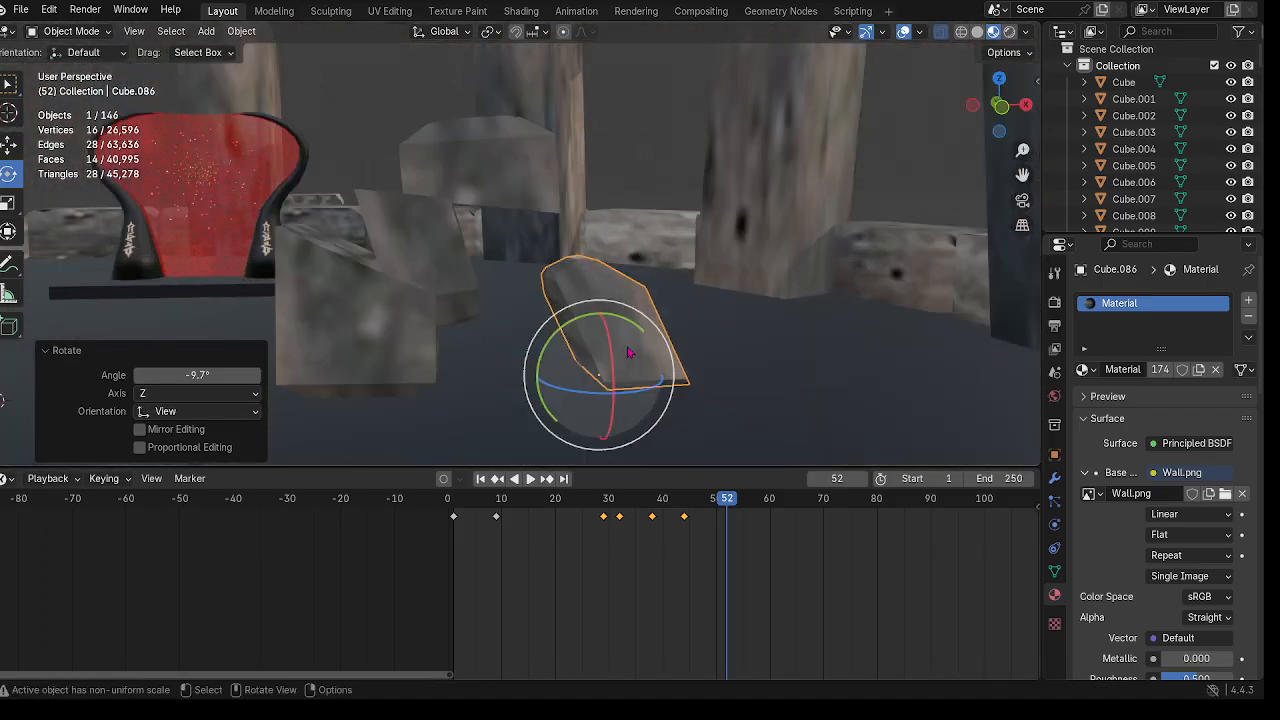
Step: Select the top and middle stone pieces together and shift them along X and down toward the floor
left_click(448, 224)
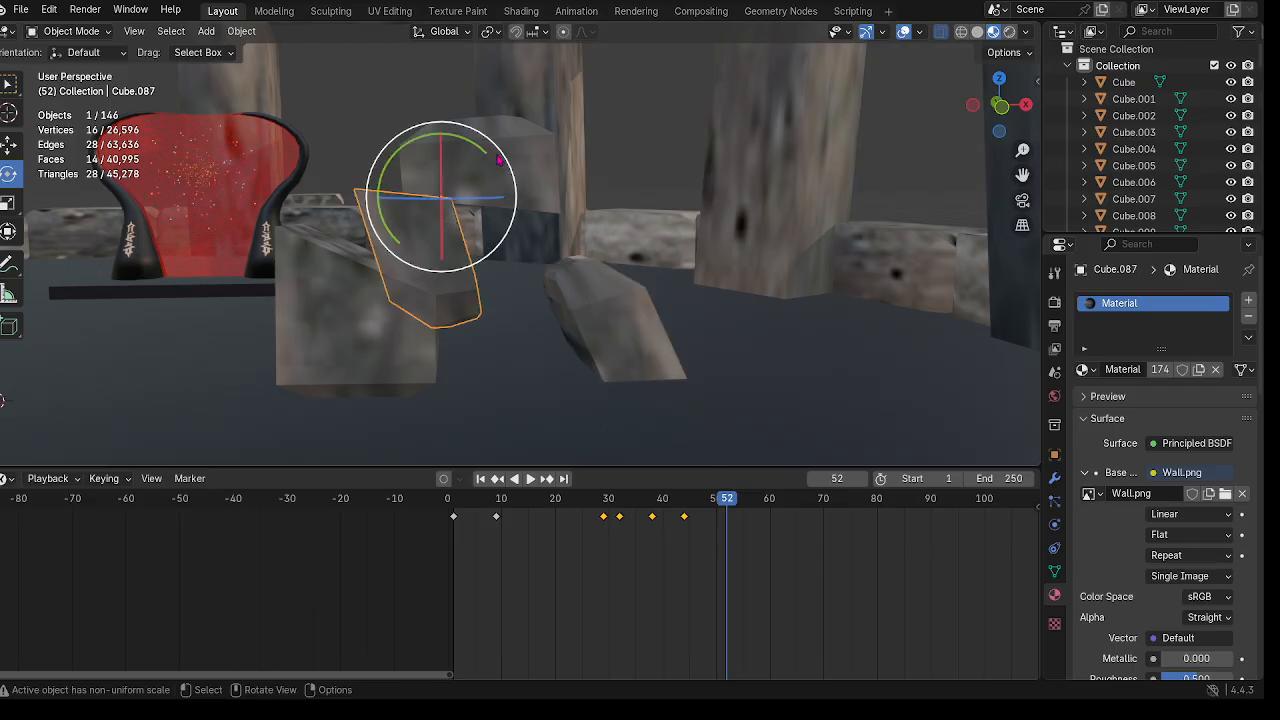
left_click(499, 160)
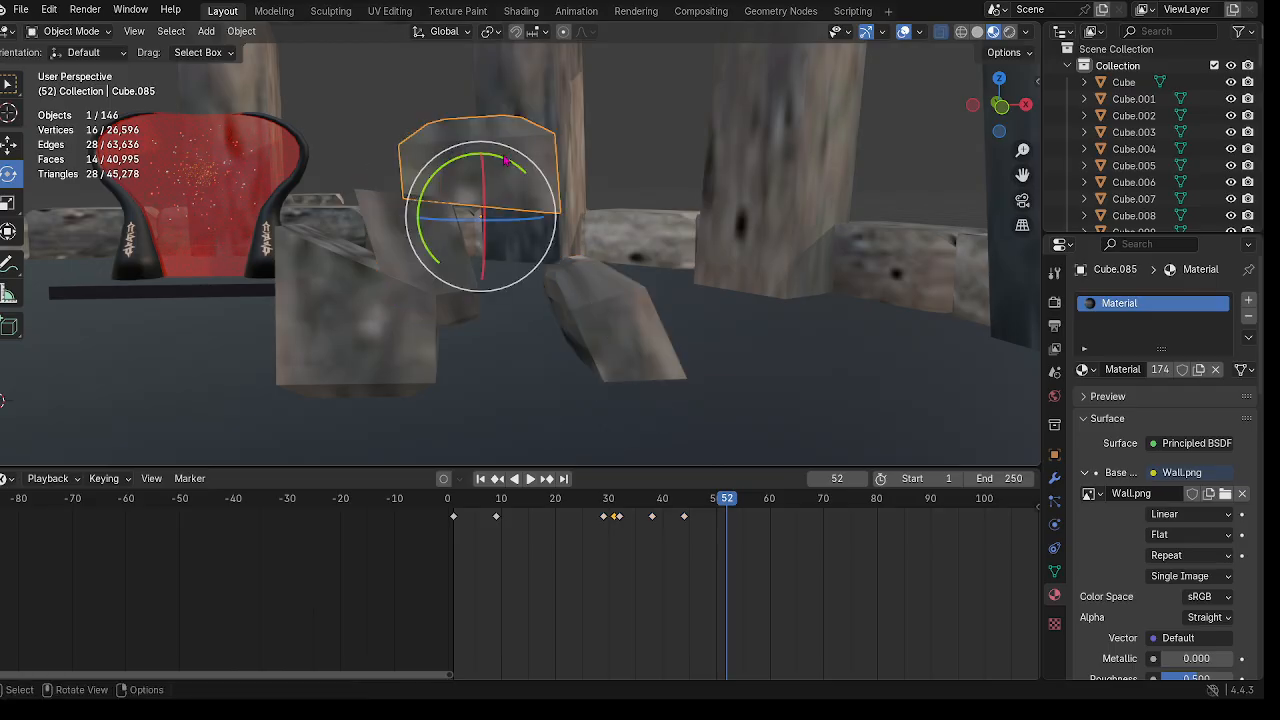
left_click(384, 213, "shift")
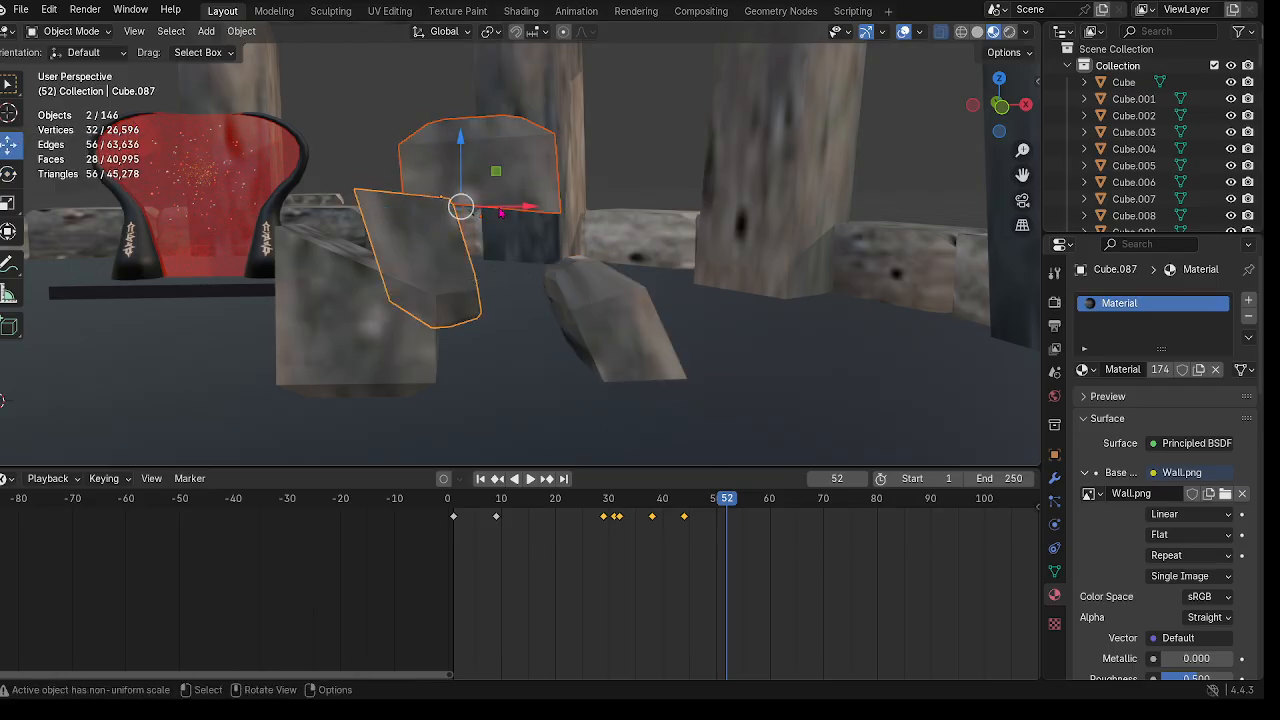
left_click_drag(501, 212, 540, 212)
left_click_drag(499, 138, 502, 196)
Step: Tilt the top stone piece around Y toward the right piece and lower it about 0.37 m
left_click(533, 184)
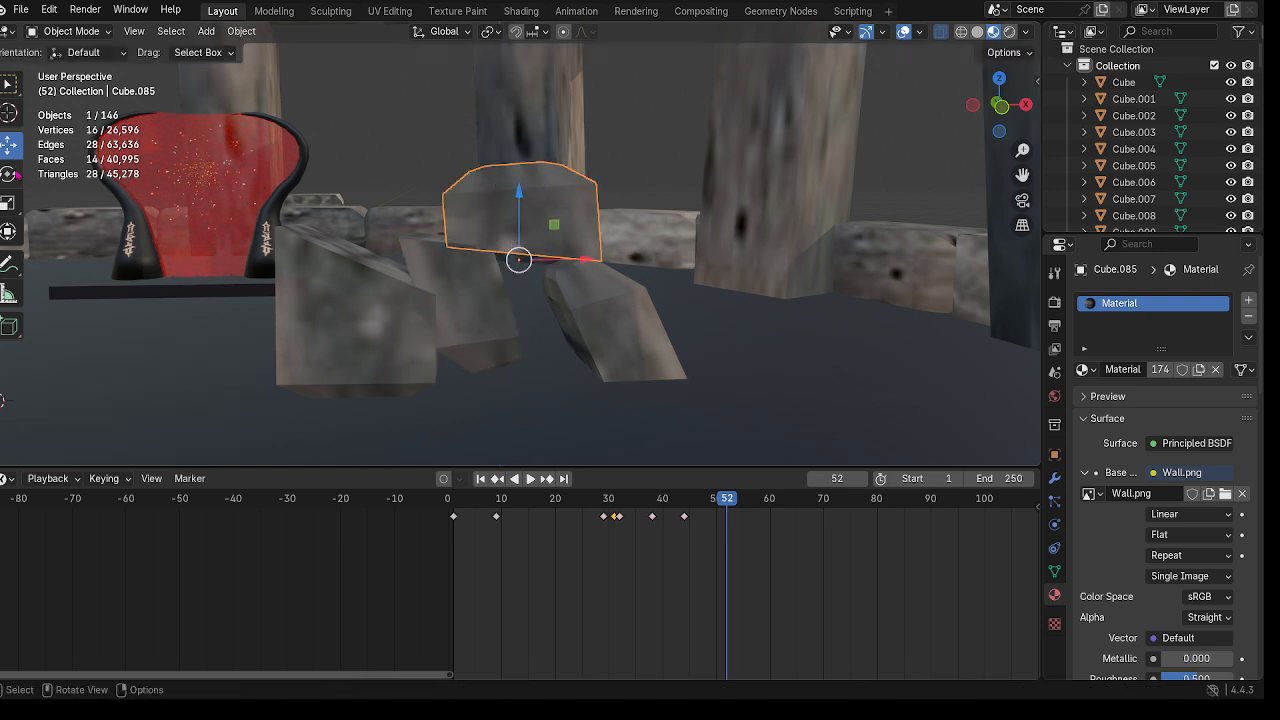
left_click(13, 173)
middle_click_drag(485, 215, 463, 209)
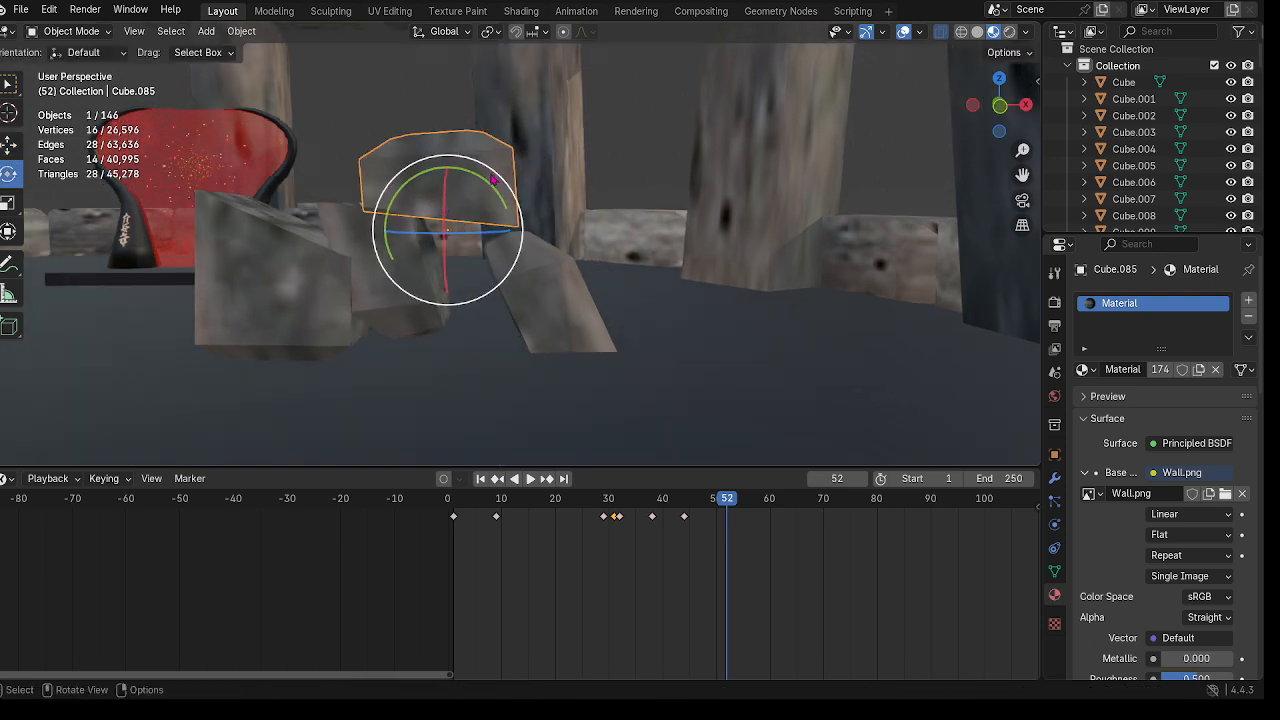
left_click_drag(494, 180, 450, 175)
left_click(9, 145)
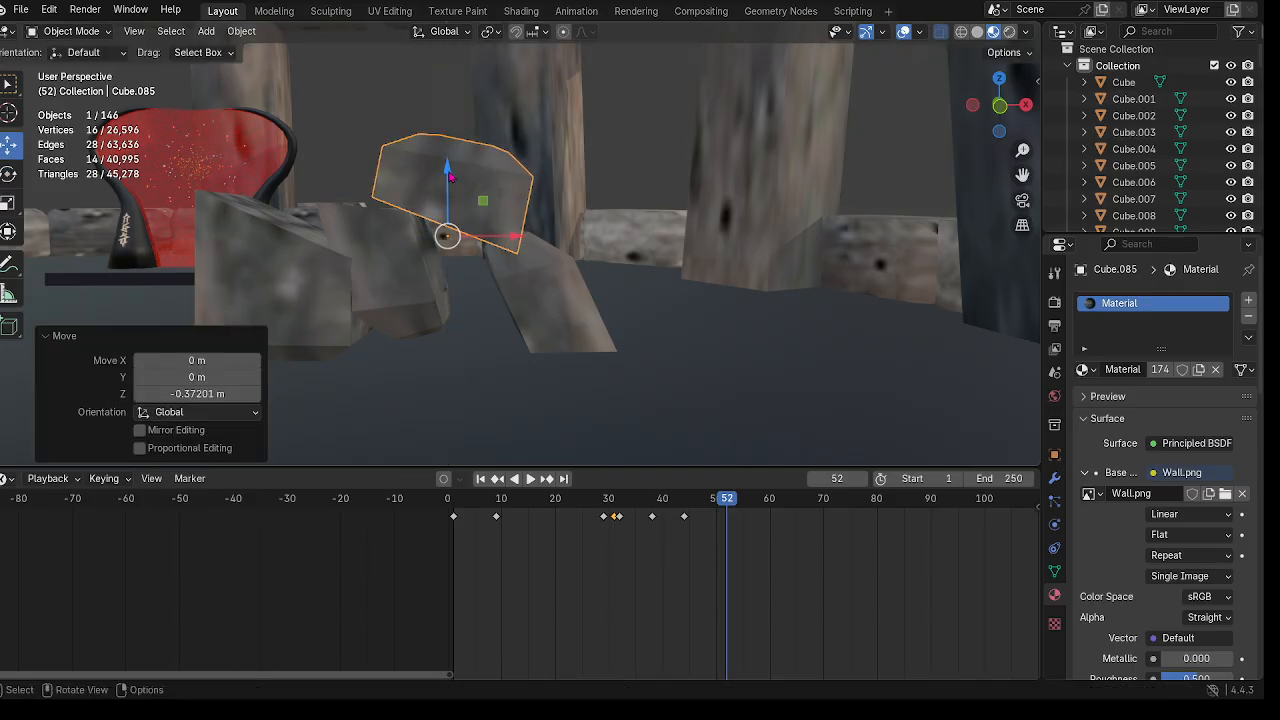
Step: Keyframe the top, middle, left and right stone pieces at frame 52
key("i")
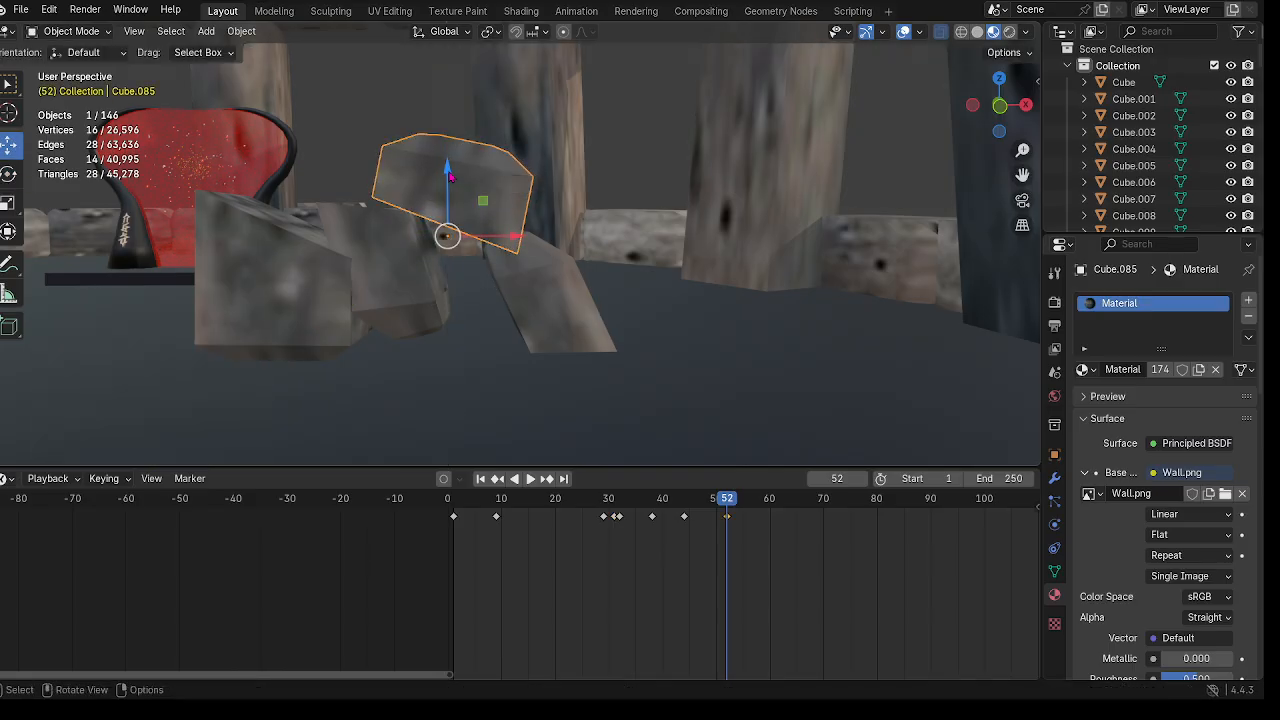
left_click(405, 269)
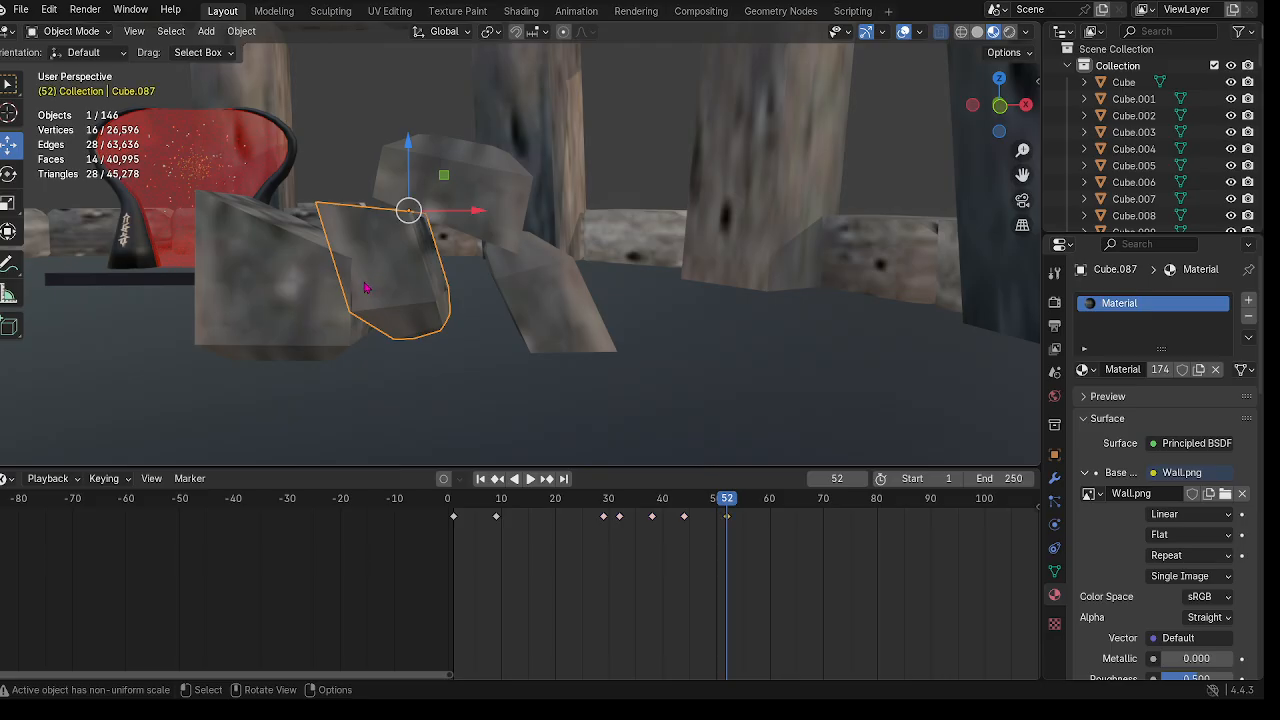
left_click(316, 293)
left_click(551, 289)
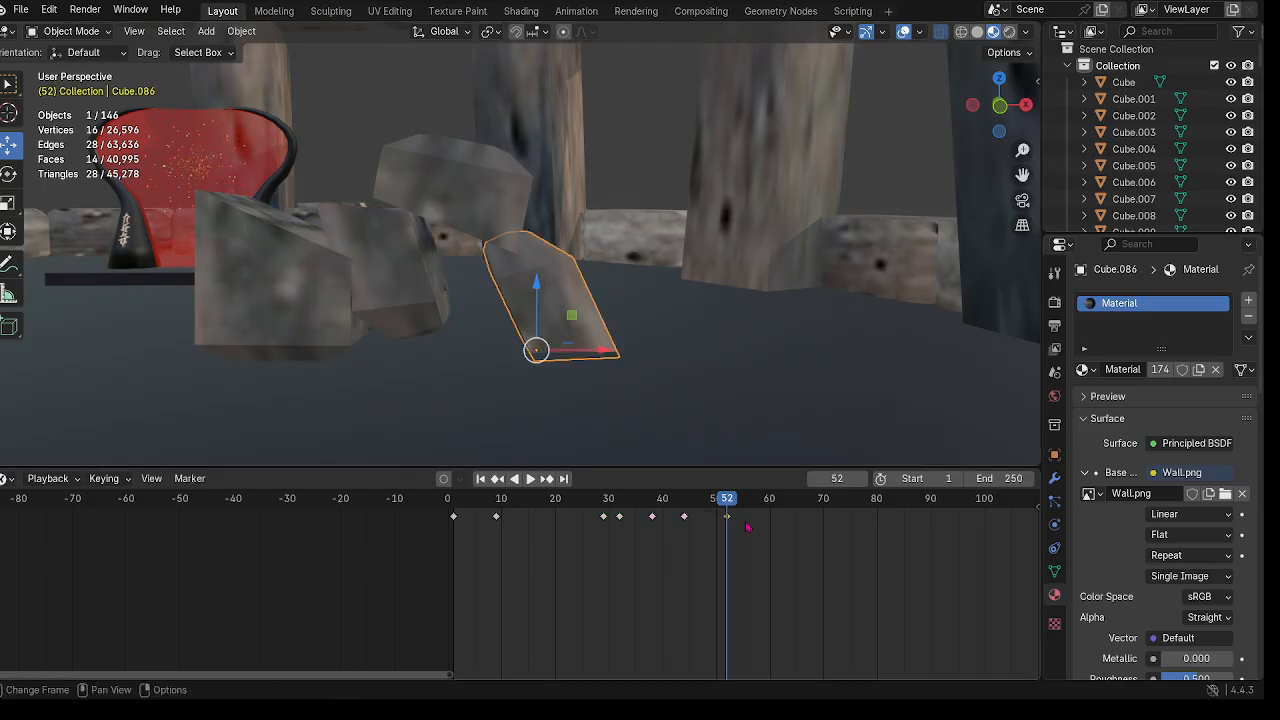
Step: Scrub and replay the breakup through frame 52 to check how the pieces settle
left_click_drag(722, 503, 515, 535)
key("space")
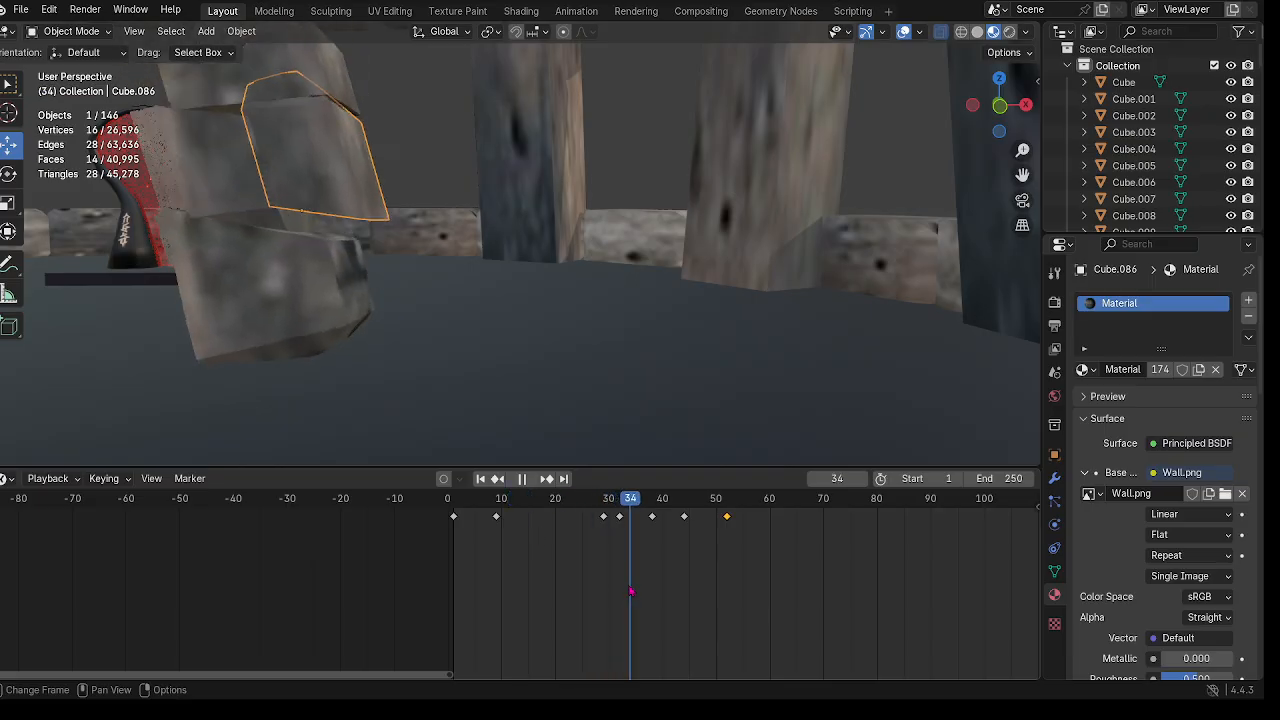
left_click_drag(736, 629, 616, 657)
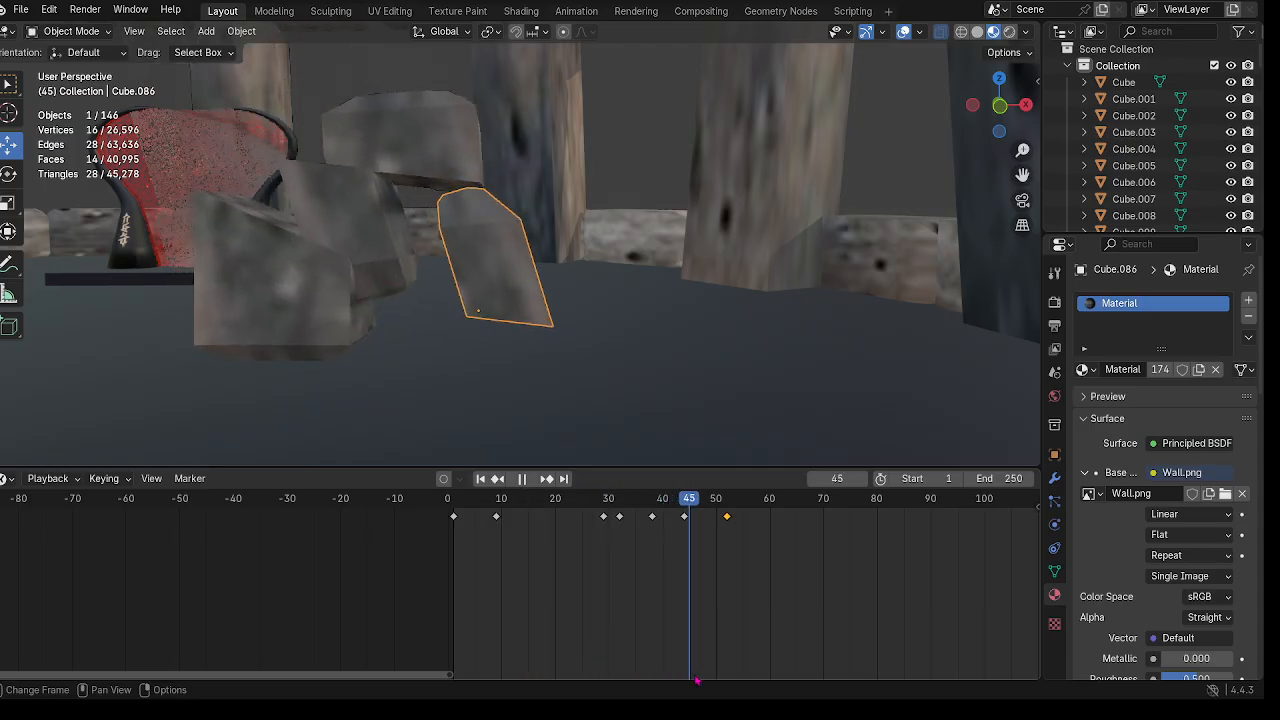
left_click_drag(772, 692, 732, 702)
key("space")
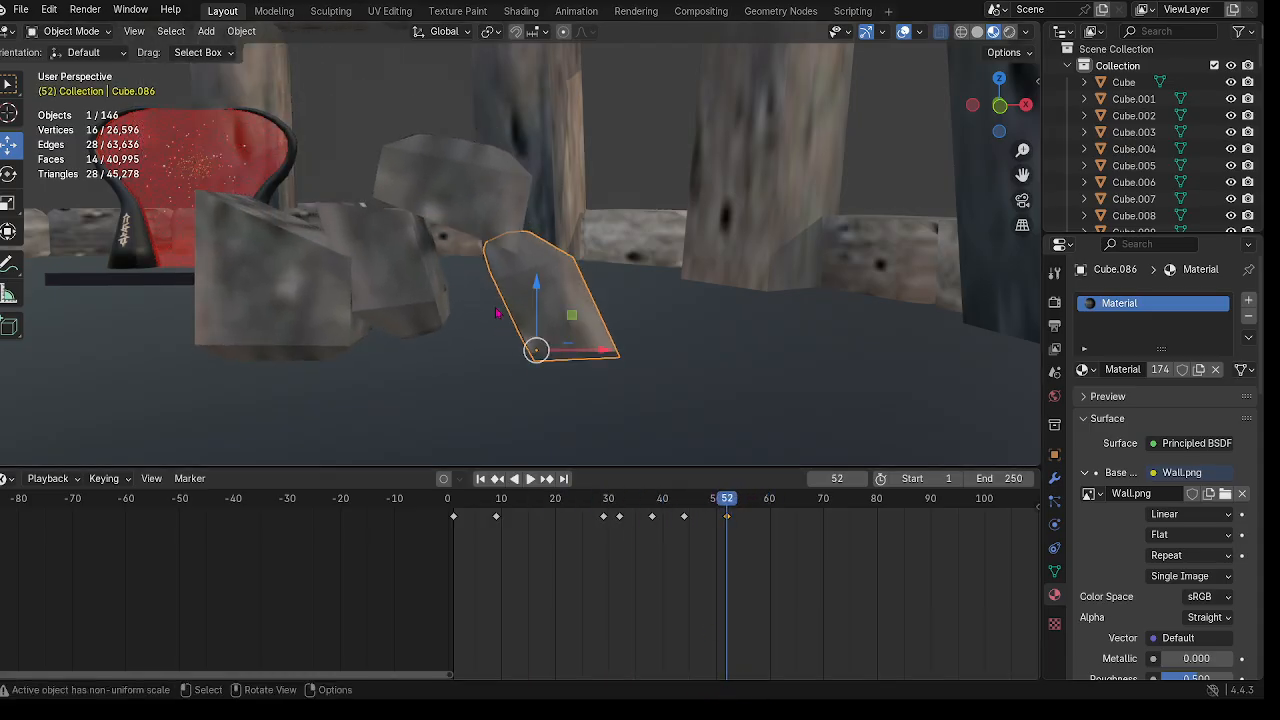
Step: Shift the top stone piece slightly along X, reduce its tilt around Y, and update its keyframe at frame 52
left_click(500, 172)
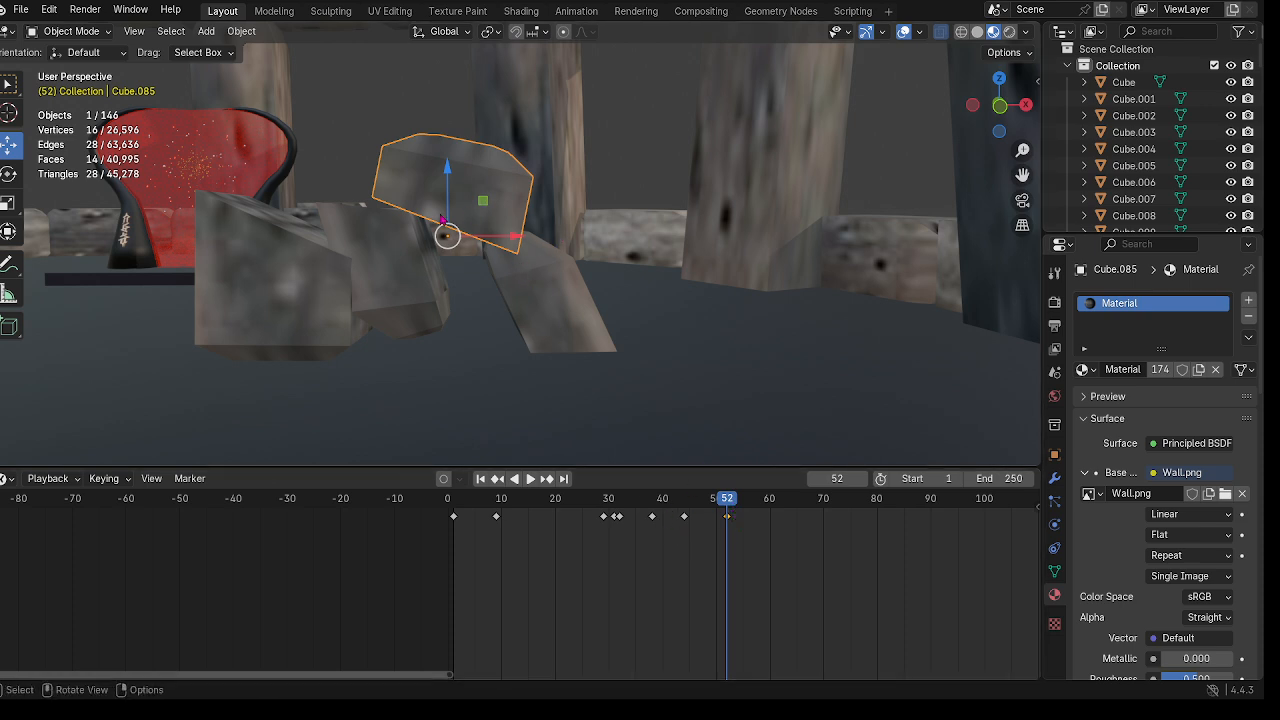
left_click_drag(533, 244, 540, 253)
key("i")
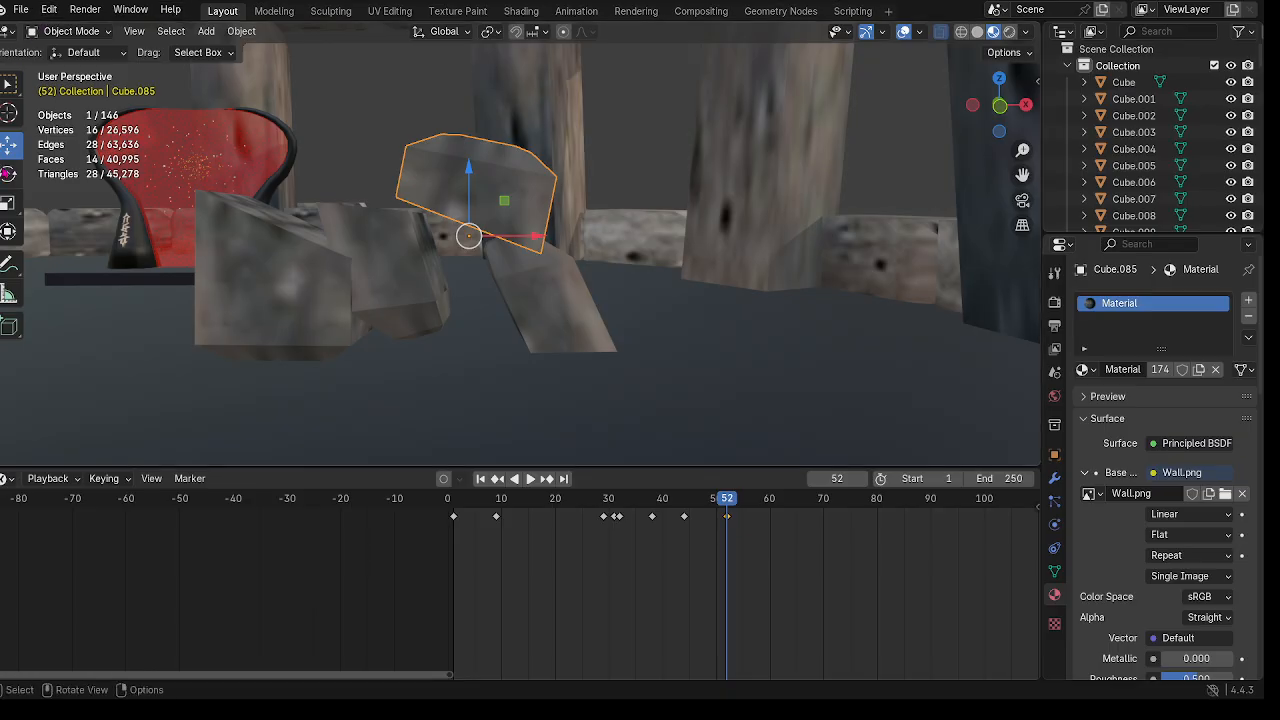
left_click(8, 173)
left_click_drag(484, 178, 476, 172)
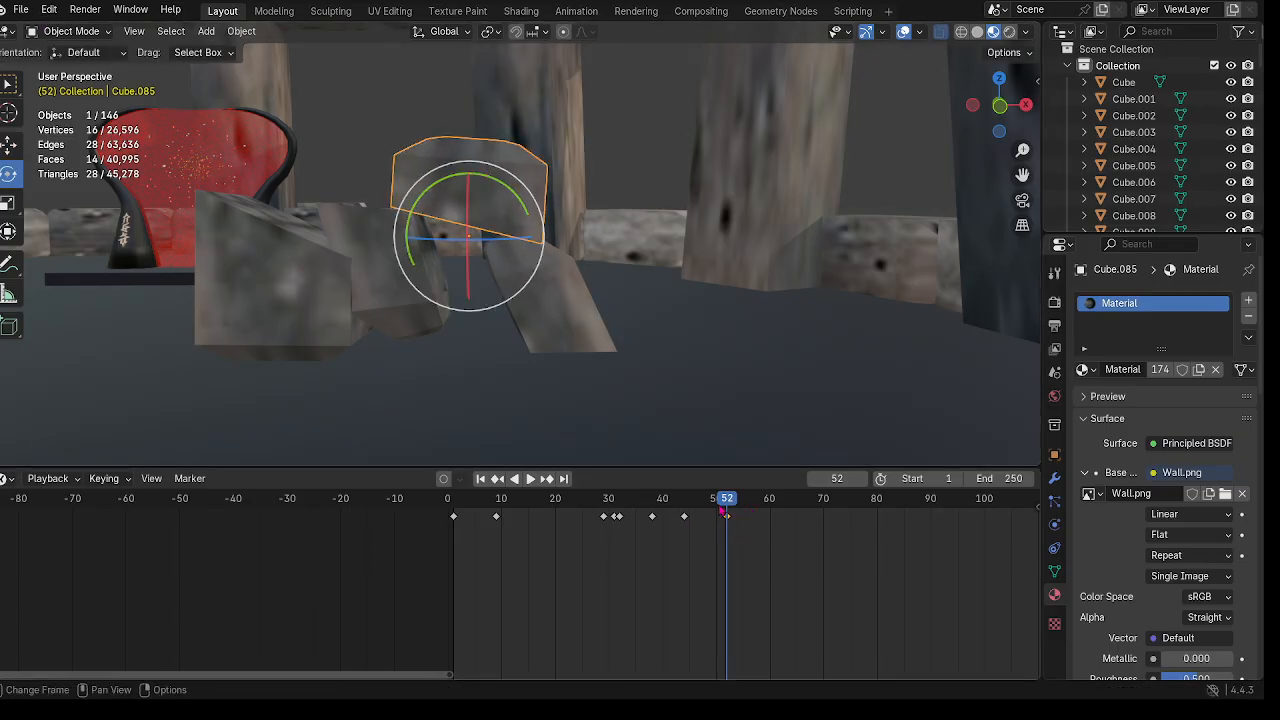
Step: At frame 58, shift the top stone piece along X over the right piece, lower it about 1.45 m, tilt it about 6° around Y, and keyframe it
left_click_drag(723, 512, 760, 623)
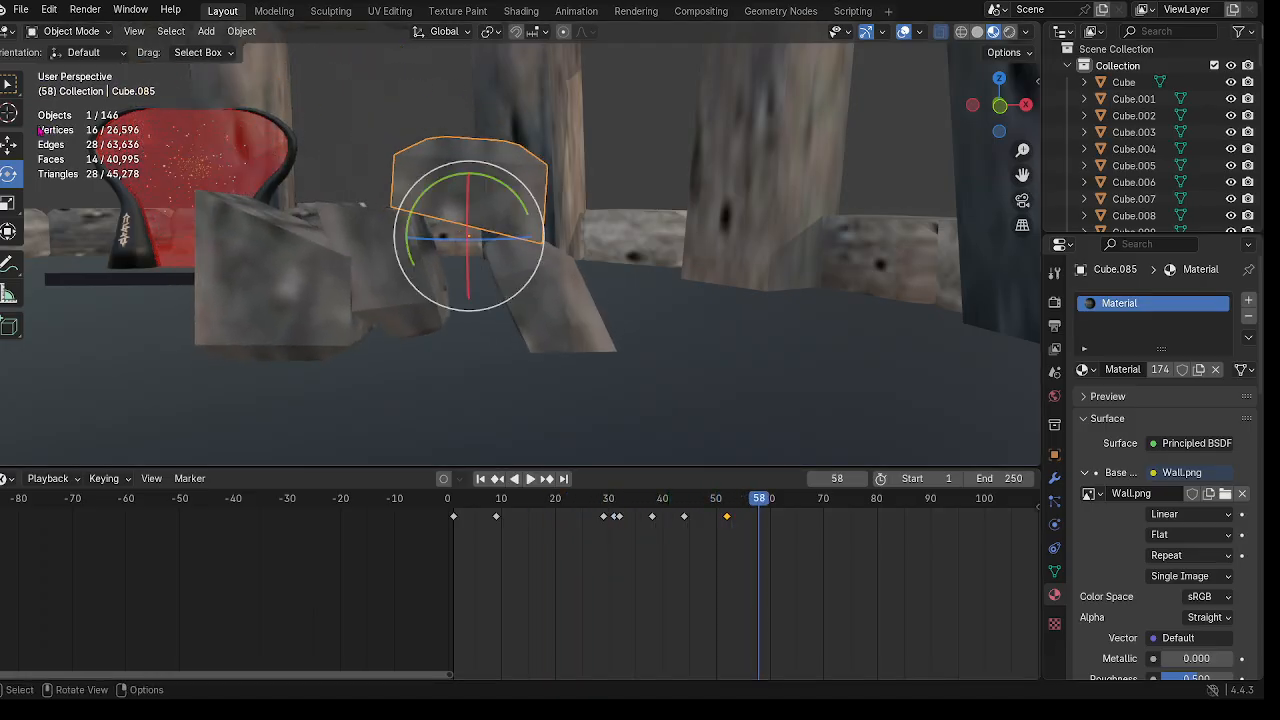
left_click(8, 145)
left_click_drag(539, 238, 614, 238)
left_click_drag(552, 168, 560, 199)
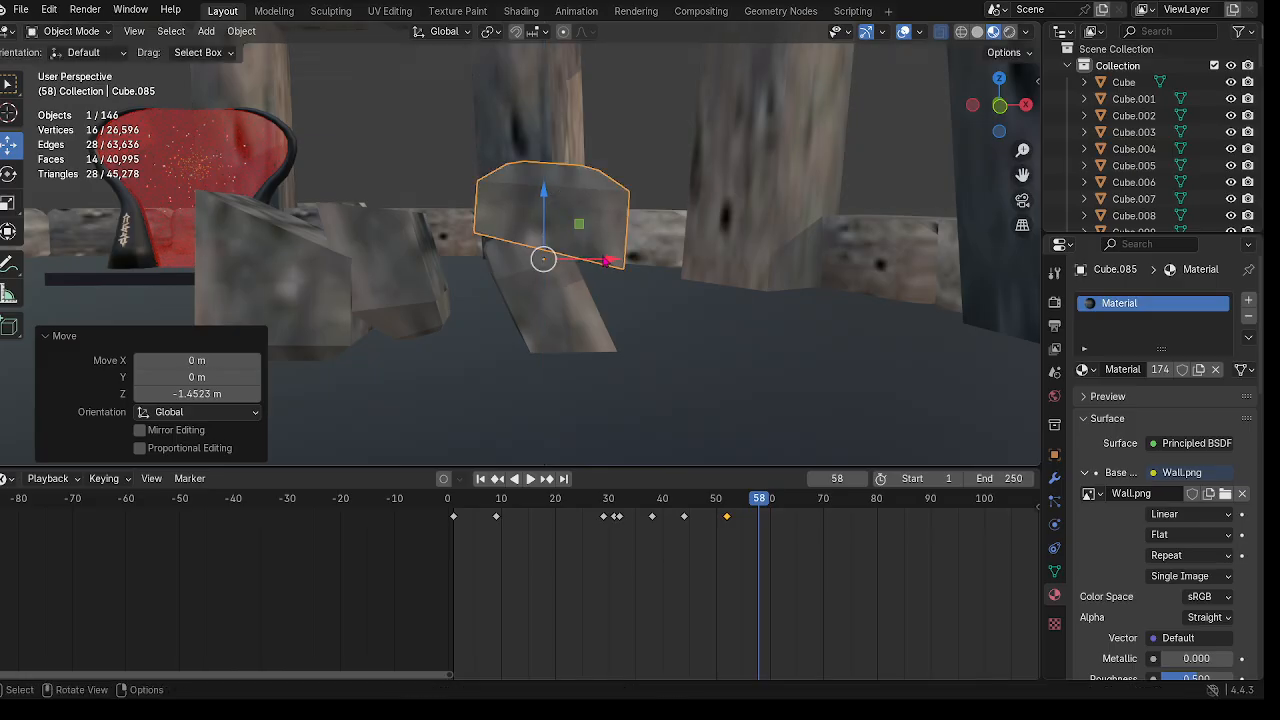
left_click_drag(609, 261, 634, 277)
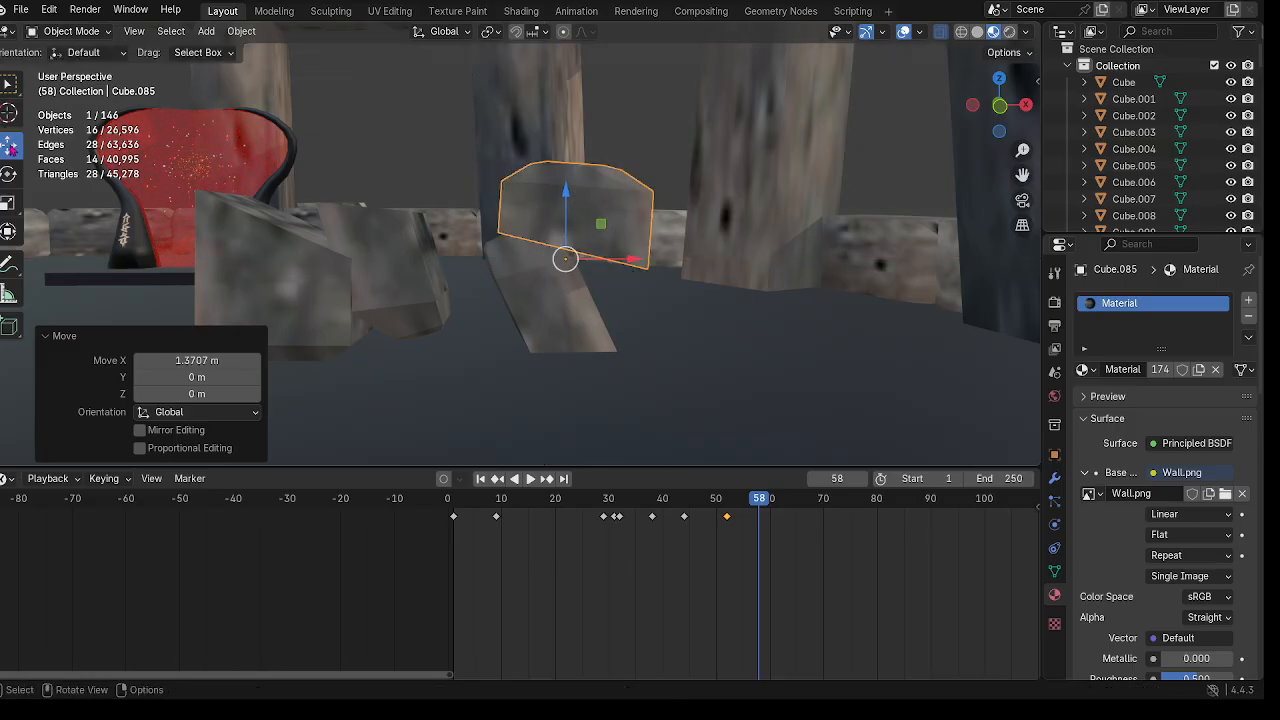
left_click(10, 174)
left_click_drag(617, 223, 621, 232)
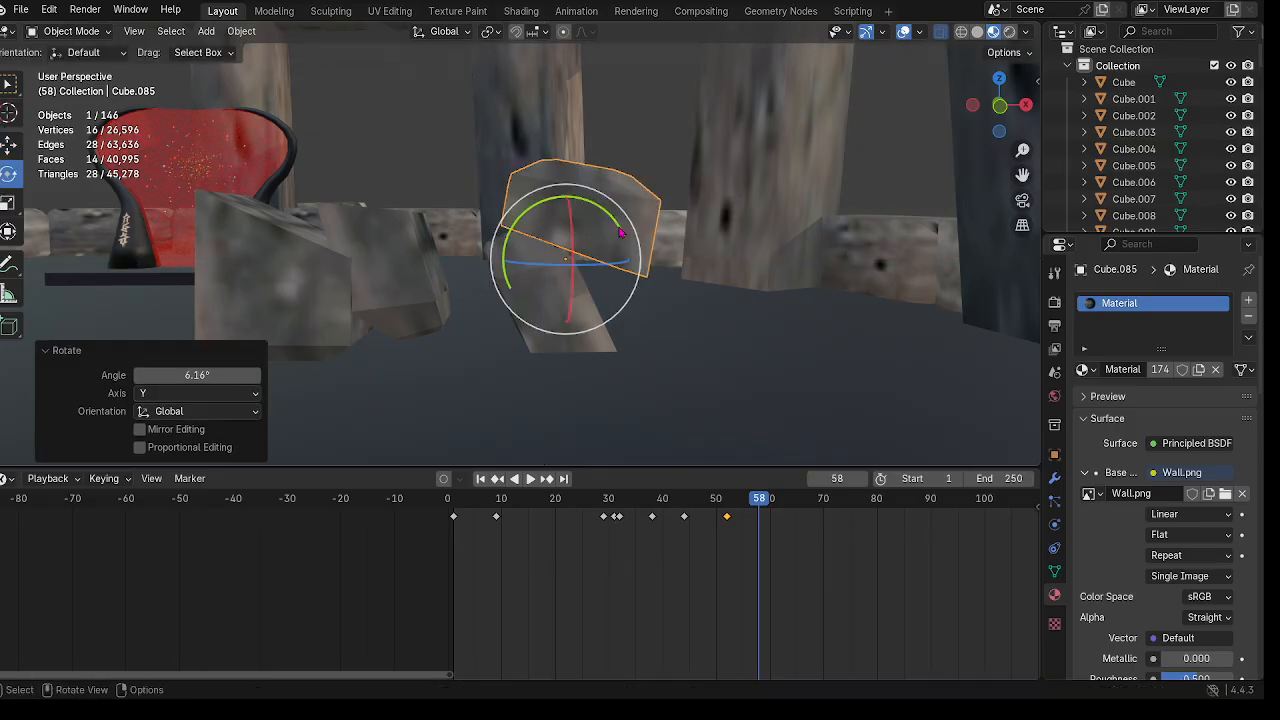
key("i")
Step: Shift the middle stone piece slightly along X toward the right piece, lower it about 1.98 m, and keyframe it at frame 58
left_click(397, 282)
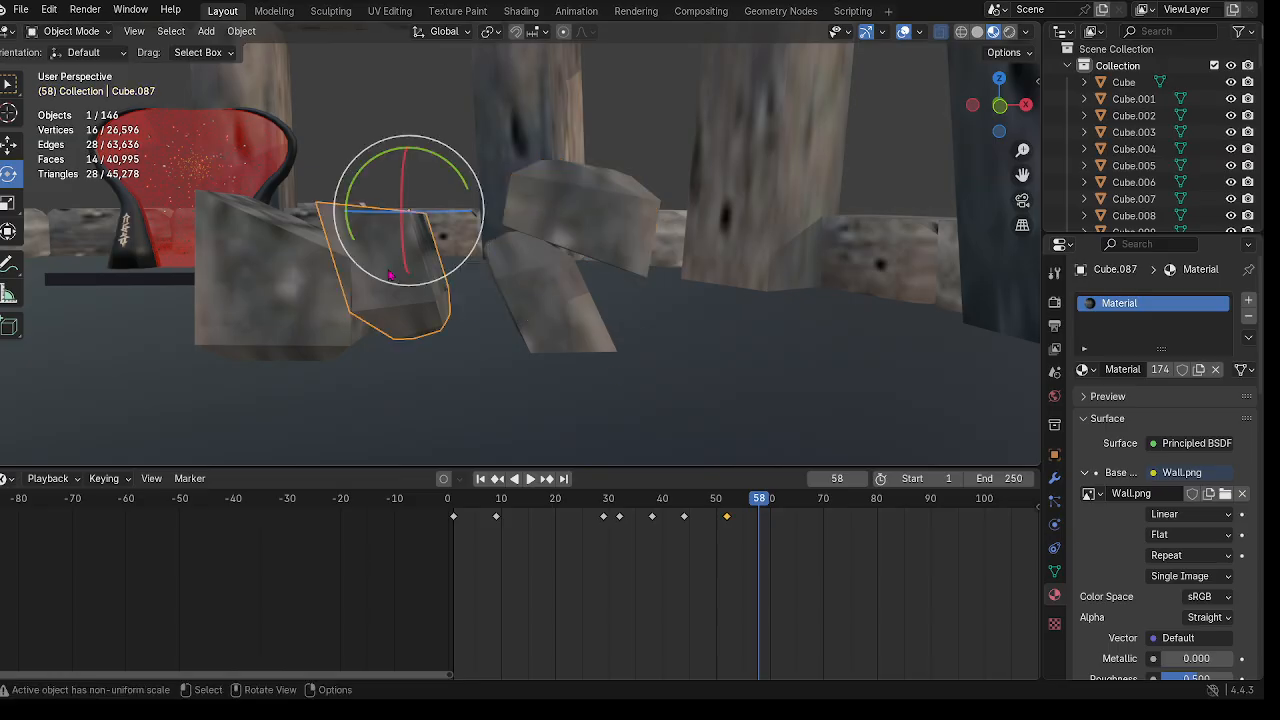
left_click(10, 145)
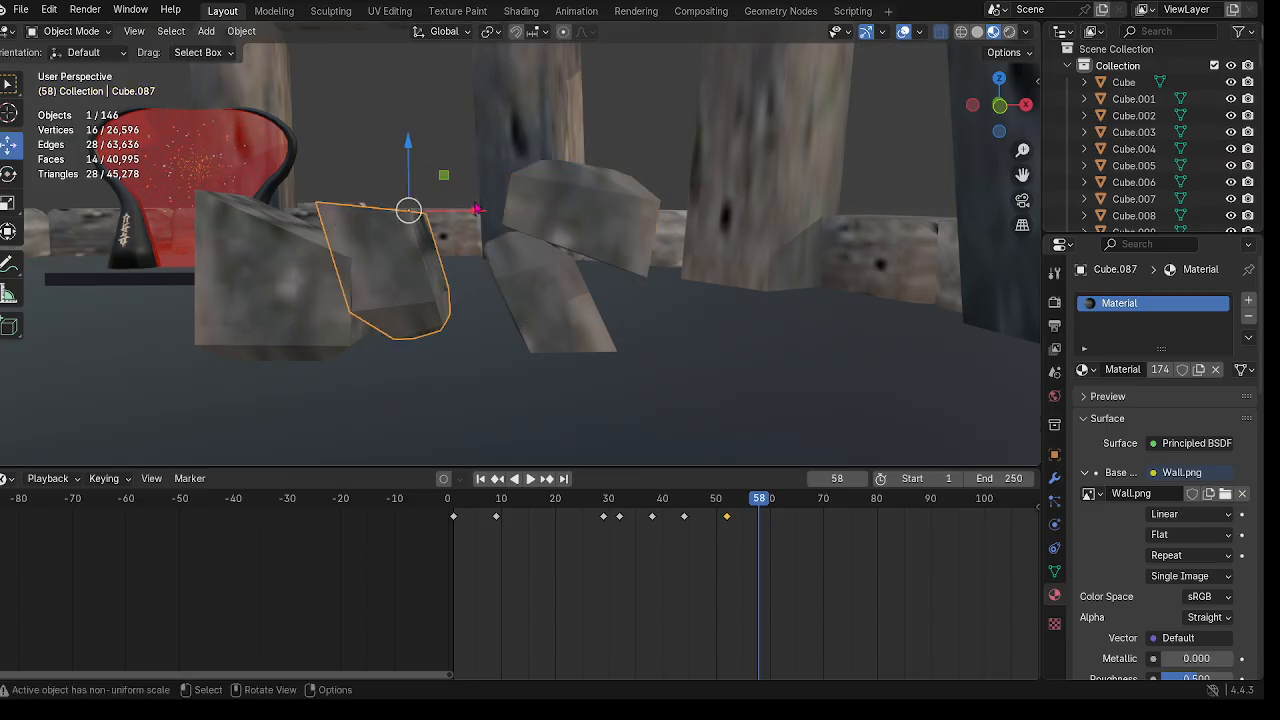
left_click_drag(475, 207, 495, 209)
left_click_drag(426, 171, 430, 203)
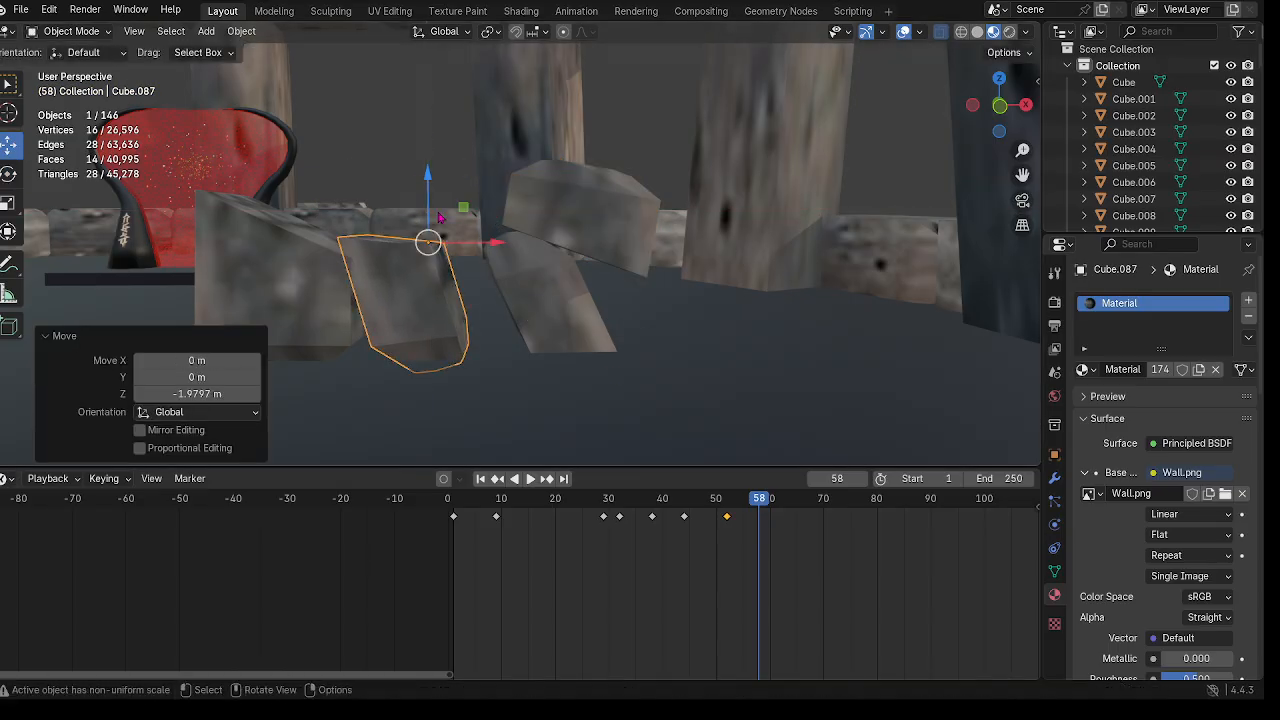
middle_click_drag(440, 217, 470, 255)
left_click_drag(495, 238, 503, 237)
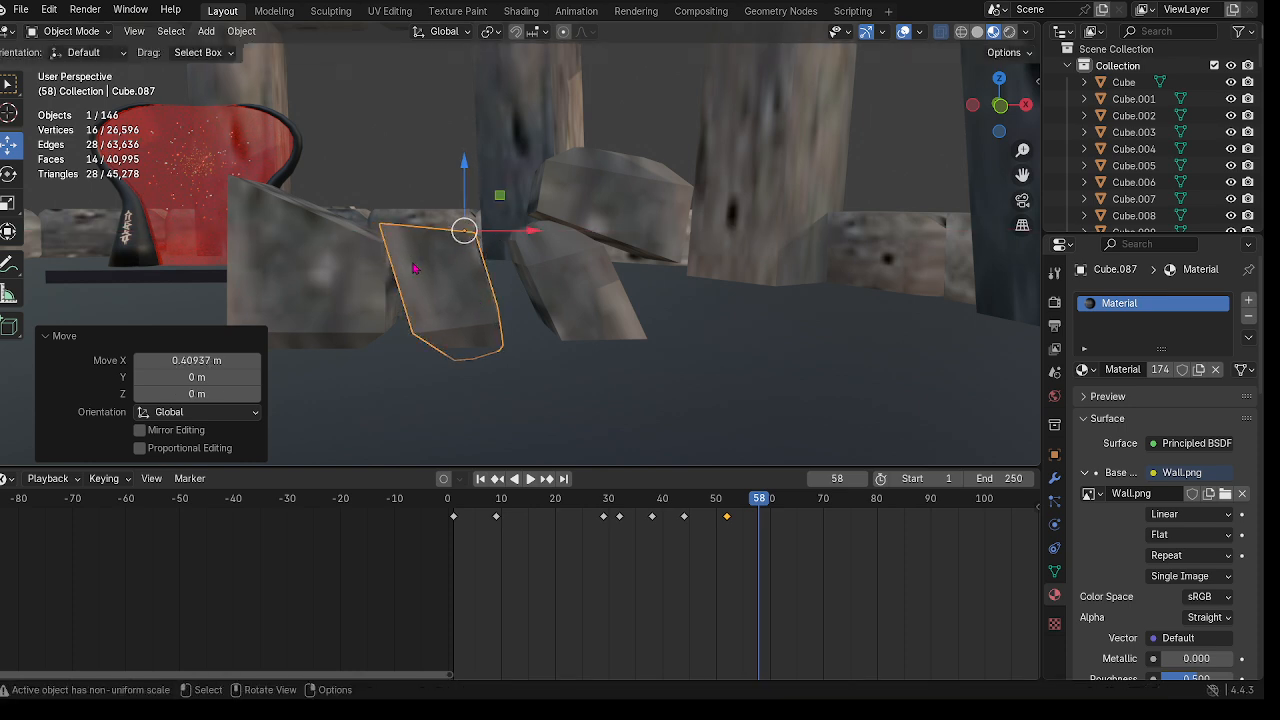
key("i")
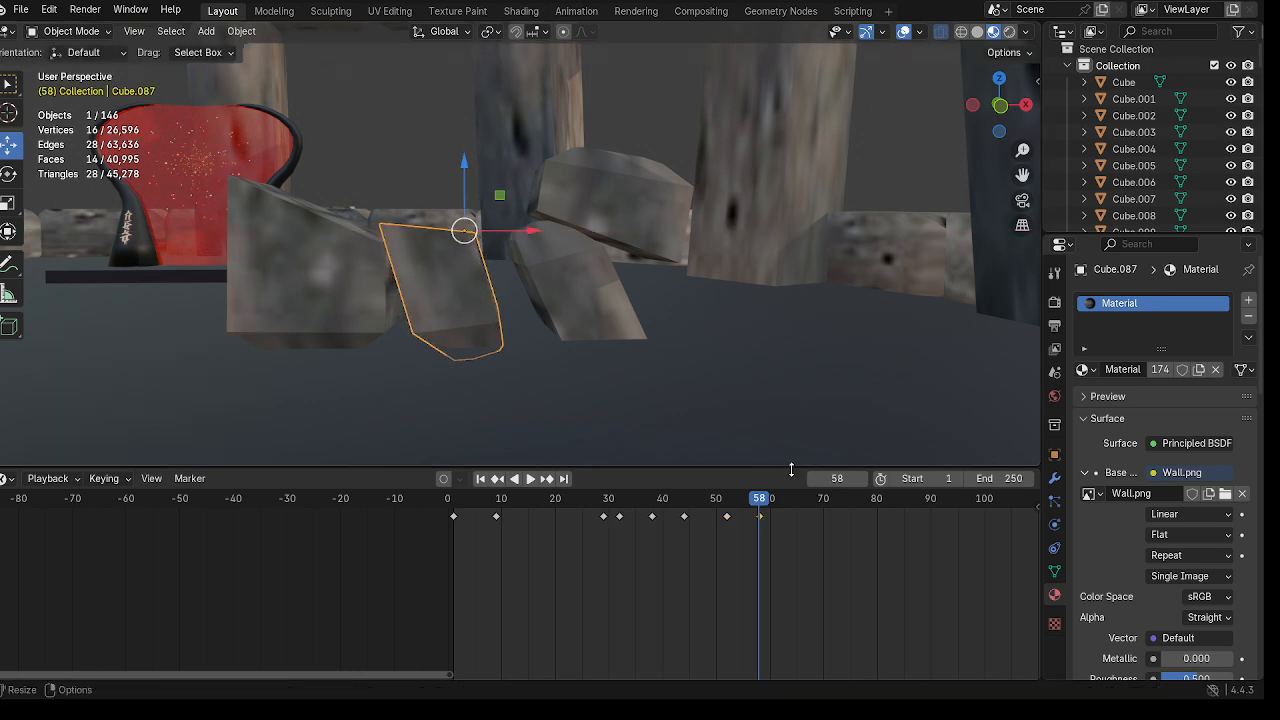
Step: At frame 64, tilt the top stone piece further around Y, lower it about 0.71 m, and keyframe it
left_click_drag(760, 512, 784, 690)
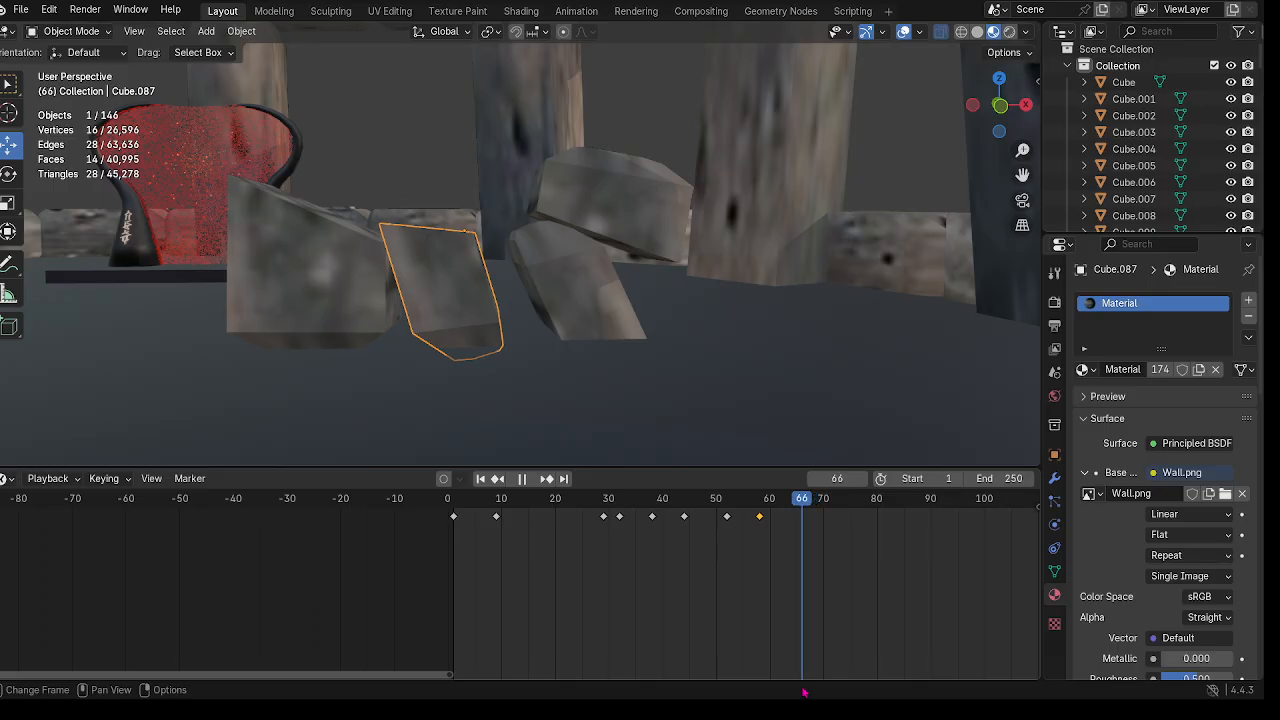
left_click_drag(762, 656, 793, 689)
left_click(652, 180)
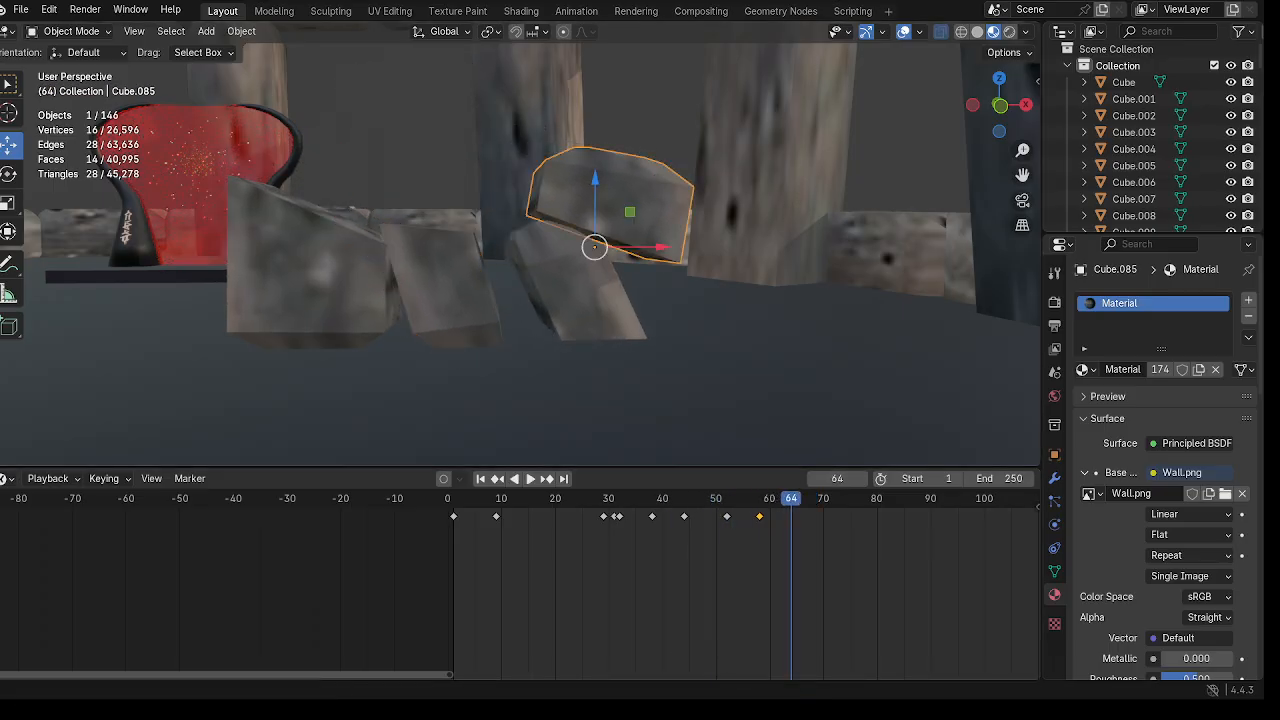
left_click(13, 178)
left_click_drag(637, 200, 650, 215)
left_click(14, 147)
left_click_drag(598, 177, 598, 189)
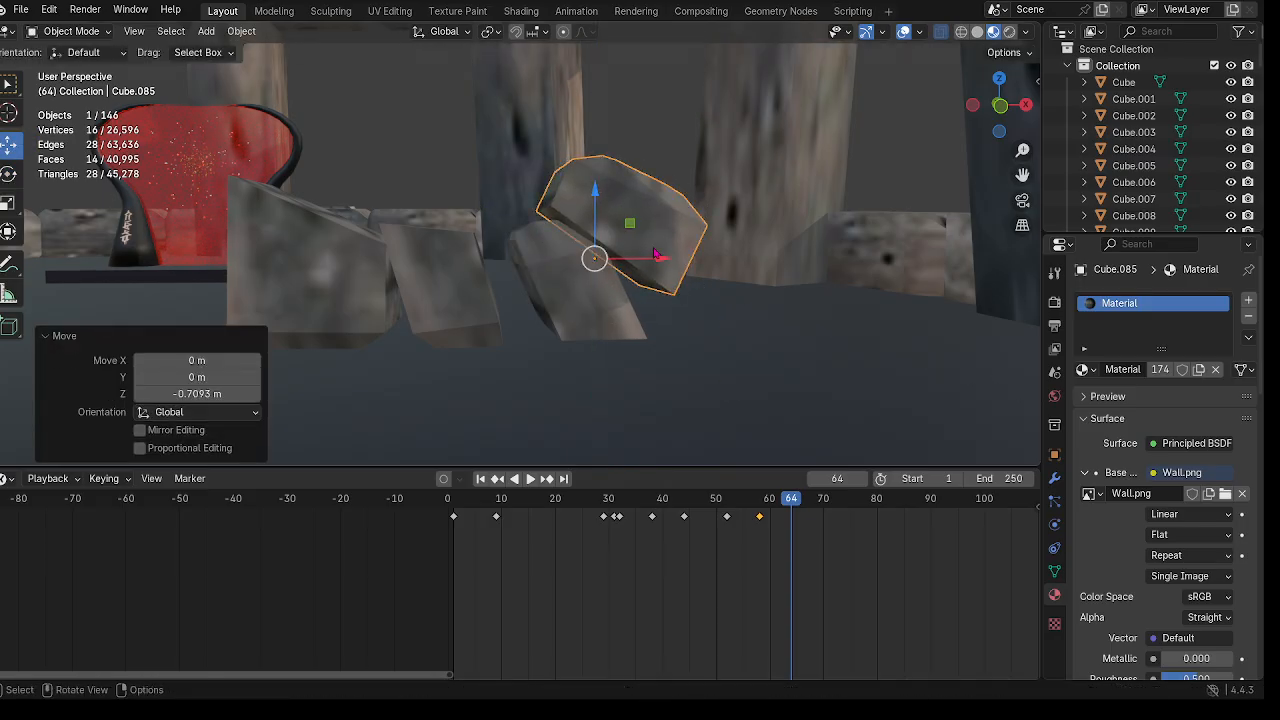
key("i")
Step: Go to frame 70 and start the Rotate tool on the top stone piece
left_click_drag(791, 502, 825, 528)
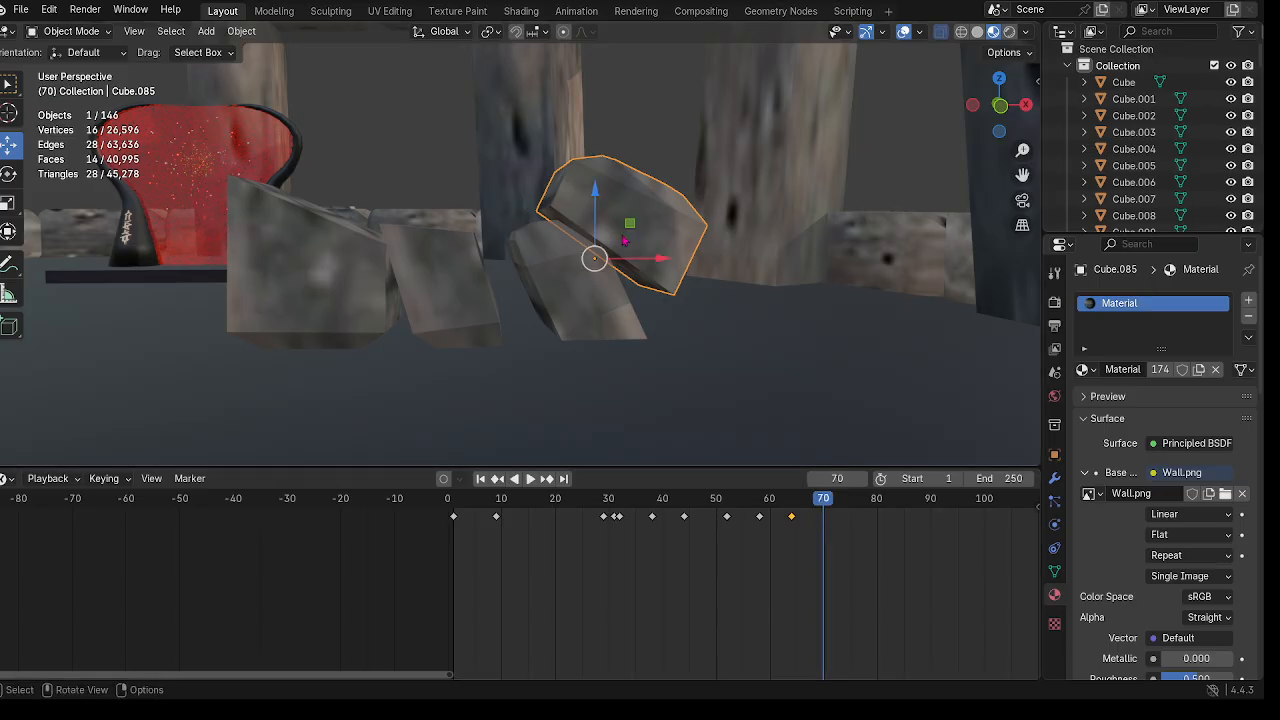
left_click(7, 174)
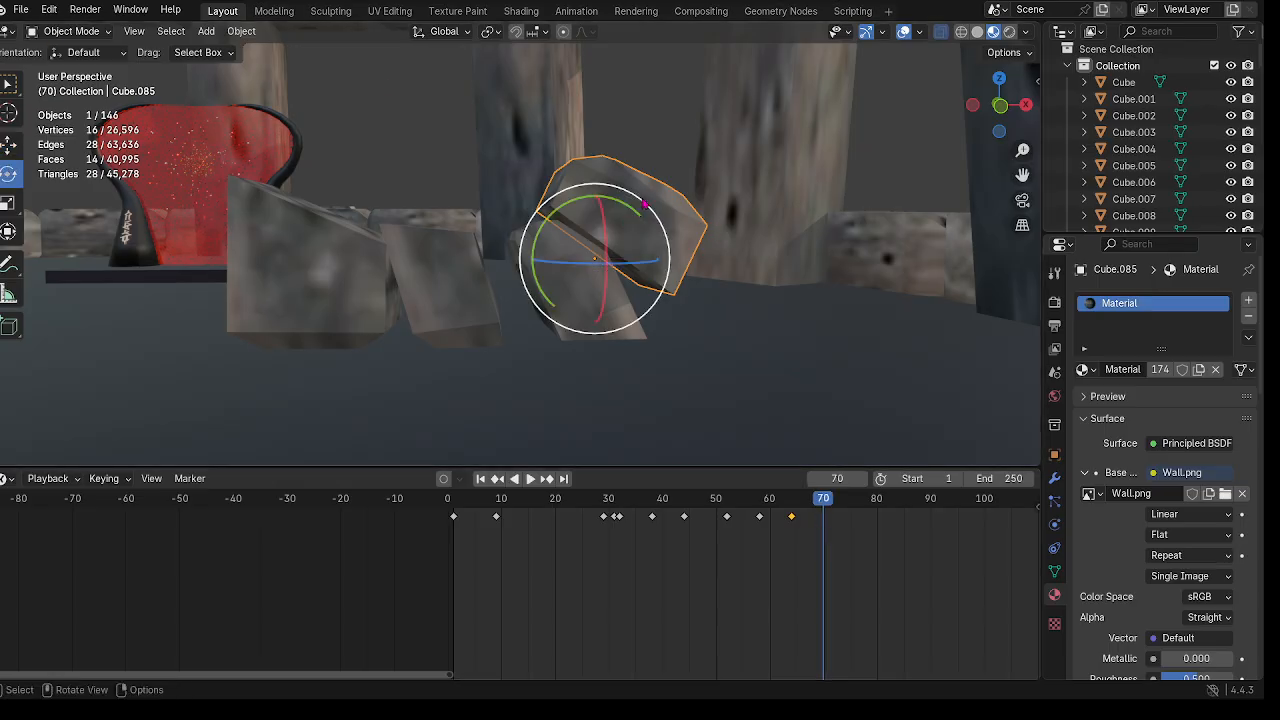
Step: At frame 70, rotate the falling stone clockwise, move it 1.301 m along X, lower it slightly, and insert a keyframe
left_click_drag(635, 211, 677, 259)
left_click(15, 143)
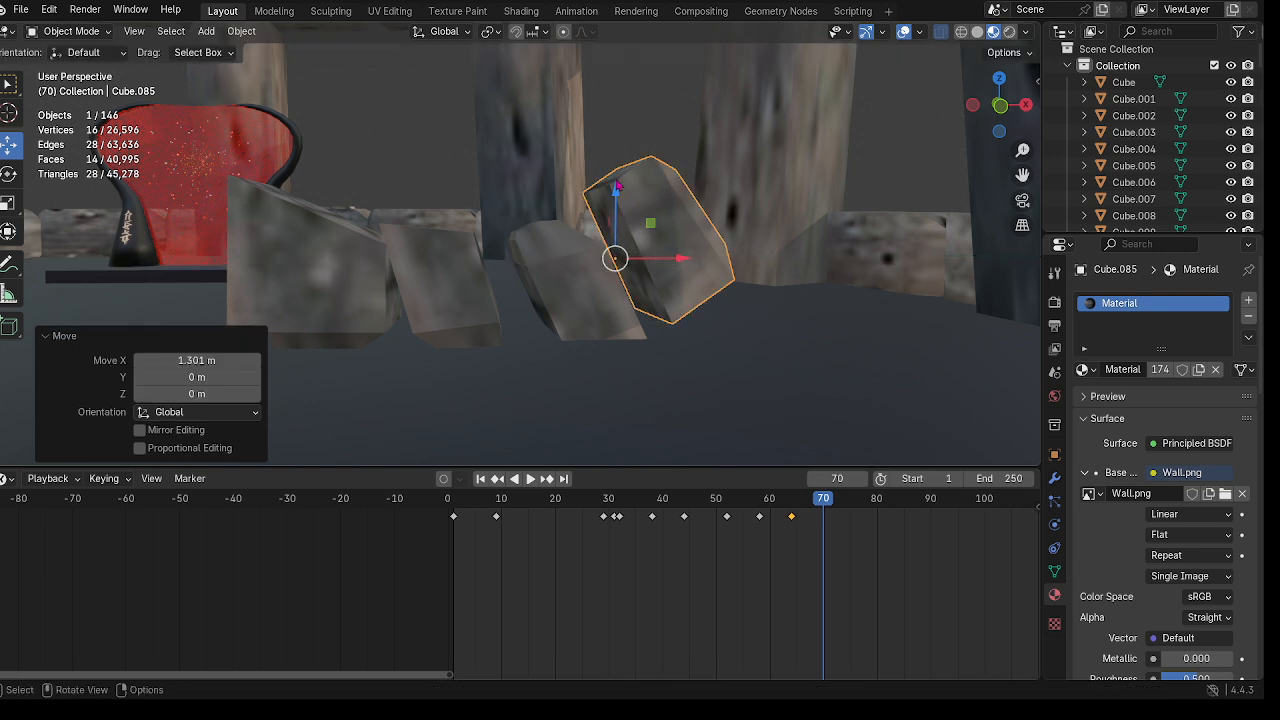
left_click_drag(616, 188, 623, 208)
key("i")
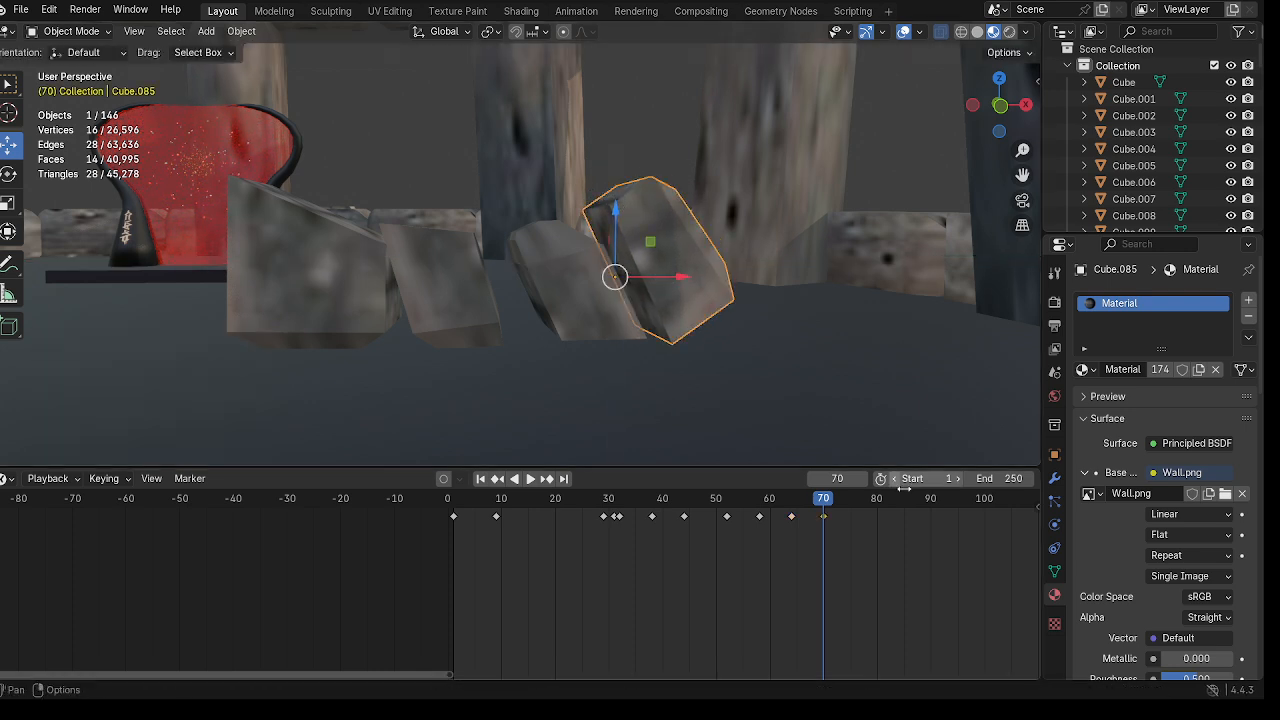
Step: At frame 76, tip the stone further clockwise, shift it slightly along positive X, and insert a keyframe
key("space")
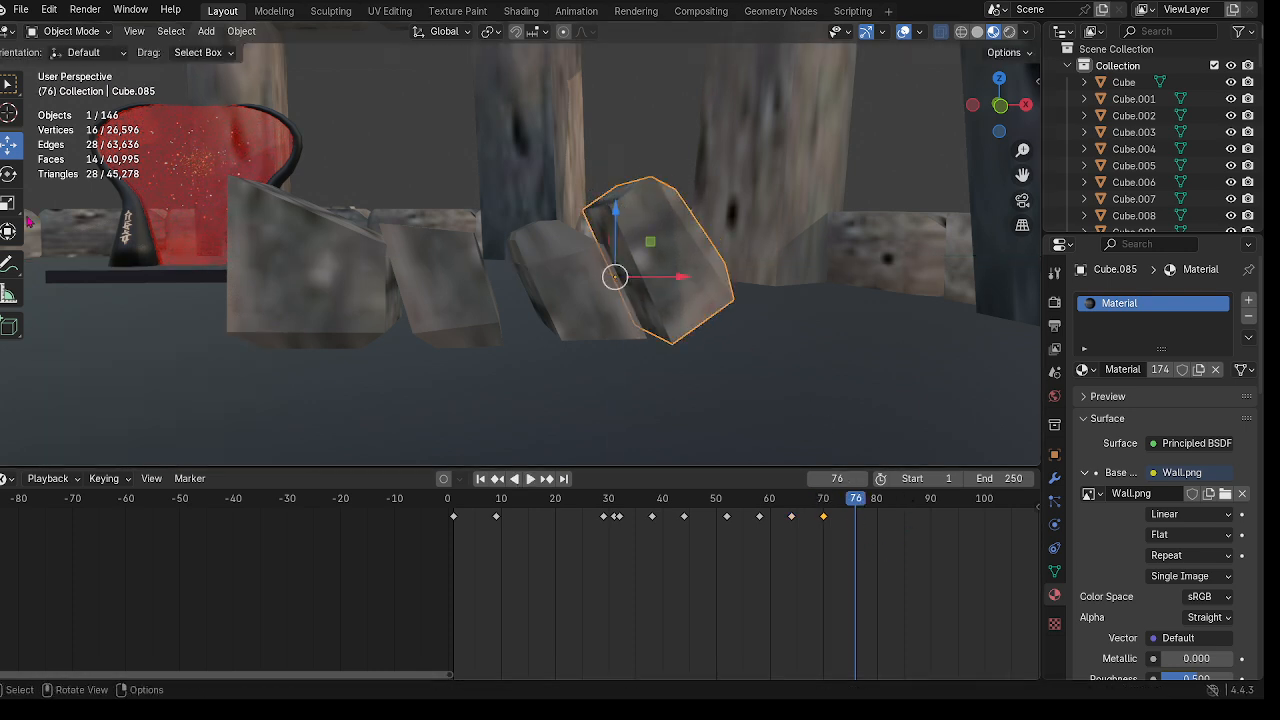
left_click(8, 173)
left_click_drag(661, 235, 704, 287)
left_click(6, 148)
key("i")
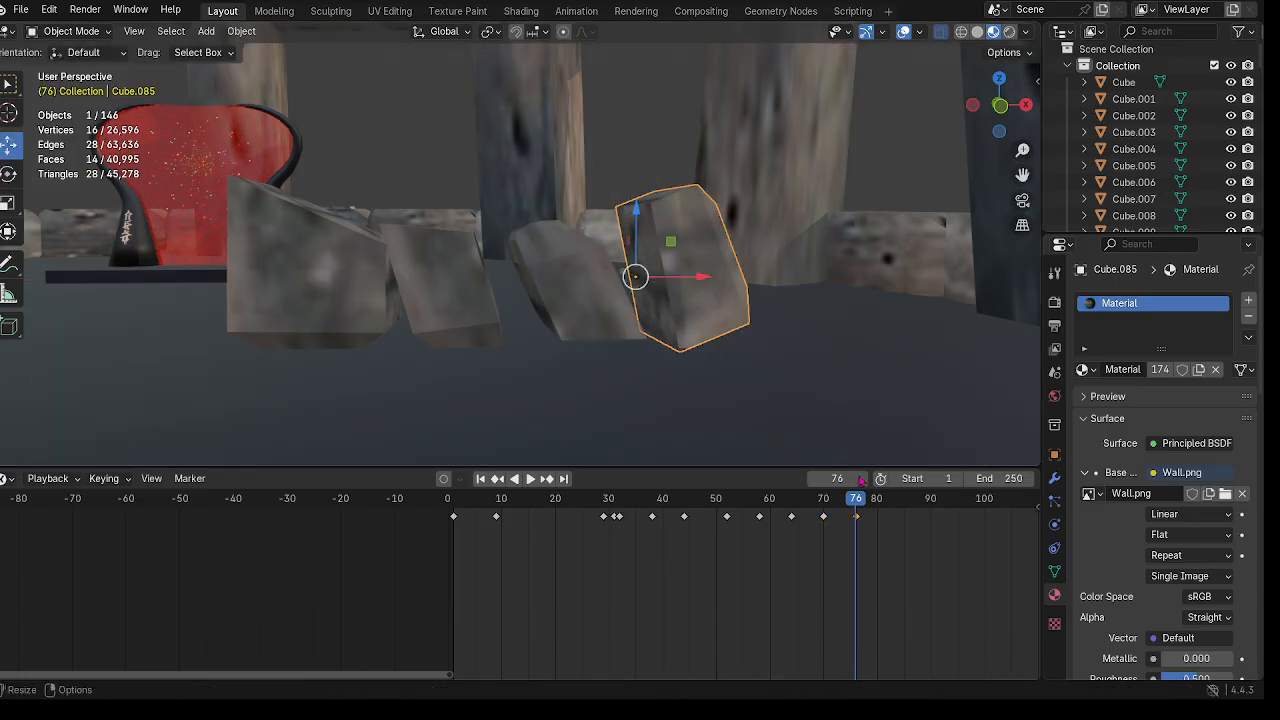
Step: At frame 81, rotate the stone 11.4° in the view plane, shift it along positive X, and keyframe the pose
left_click_drag(857, 502, 881, 500)
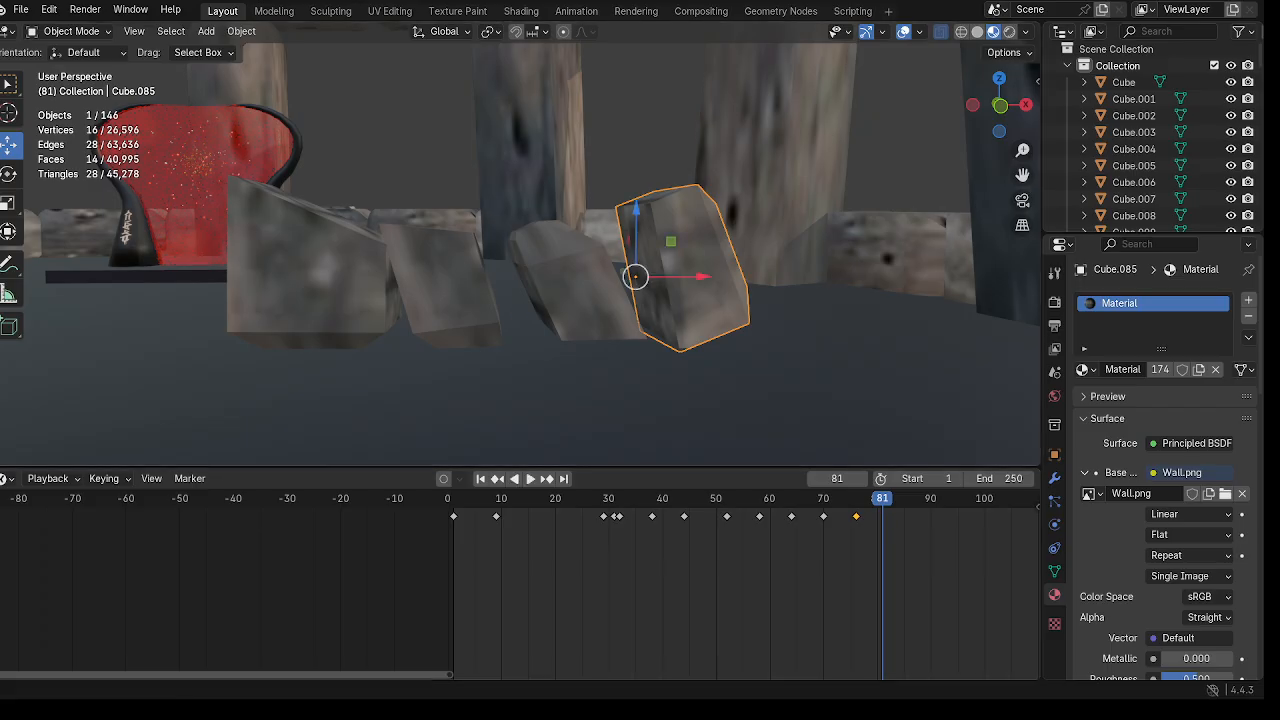
left_click(8, 175)
left_click_drag(682, 232, 690, 240)
left_click(11, 145)
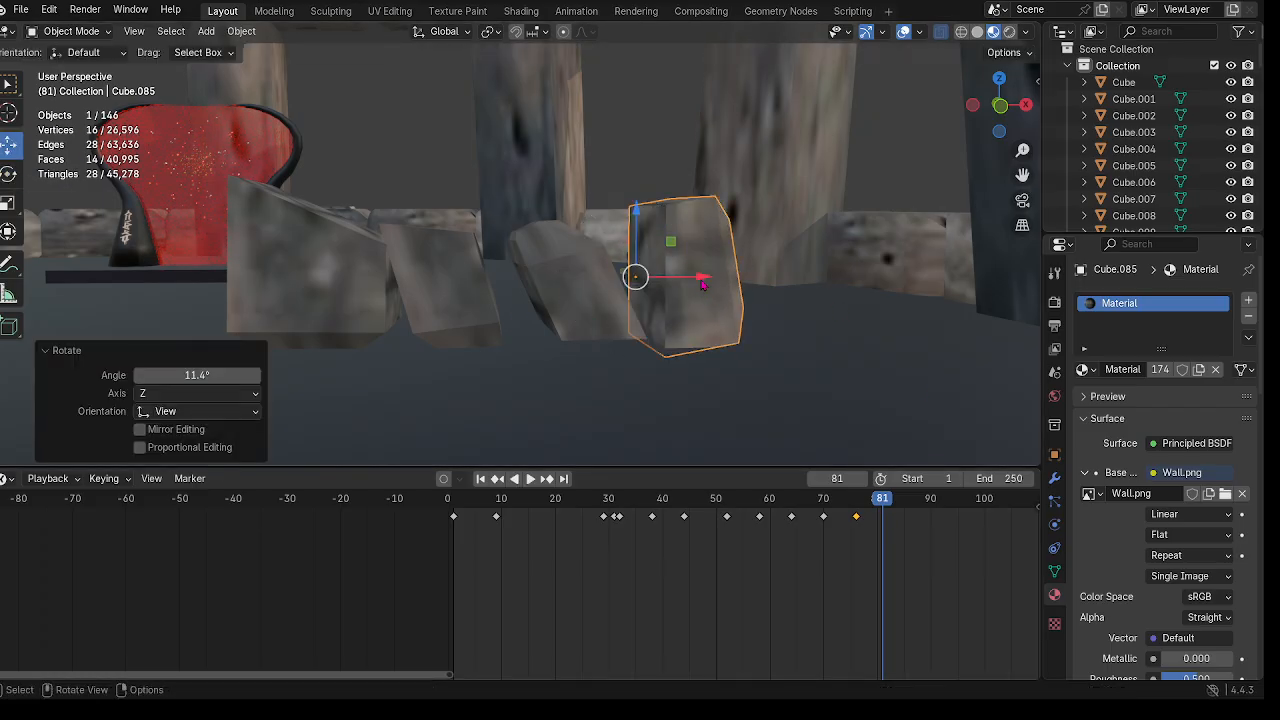
left_click_drag(703, 285, 725, 284)
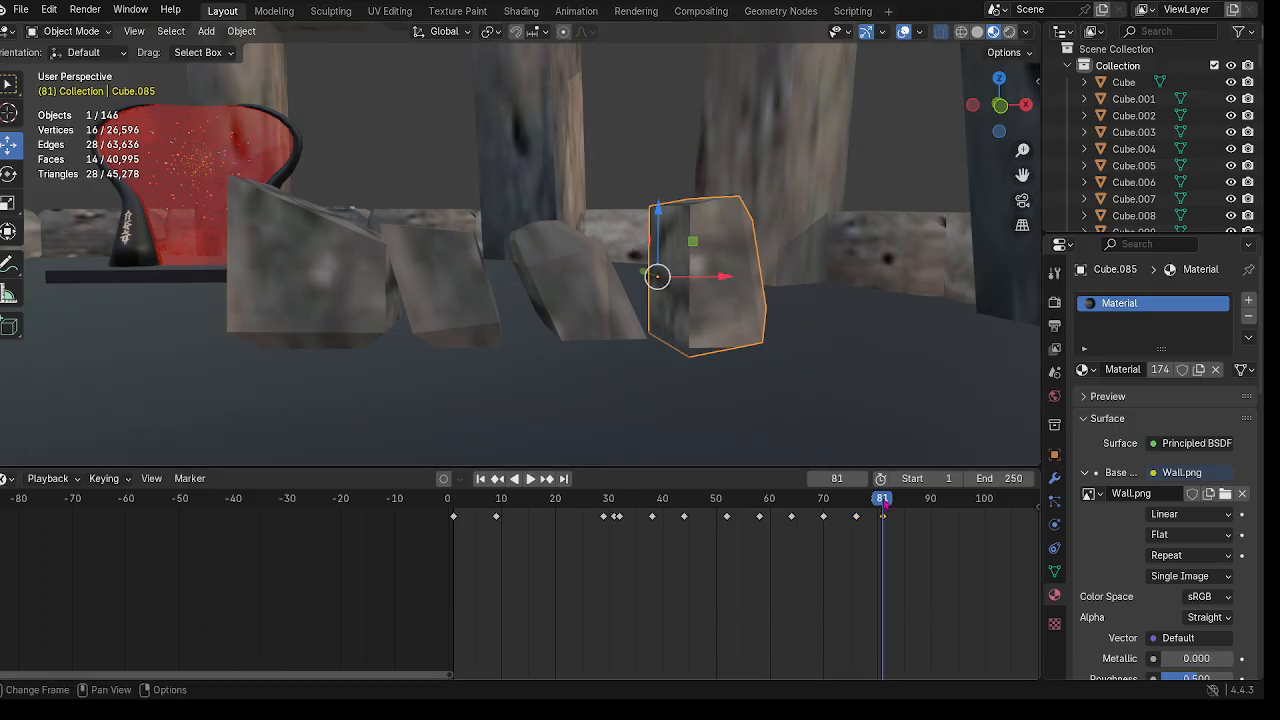
Step: At frame 83, rotate the stone 5.63° about Y, raise it about 0.17 m, nudge it along positive X, and keyframe it
key("space")
key("space")
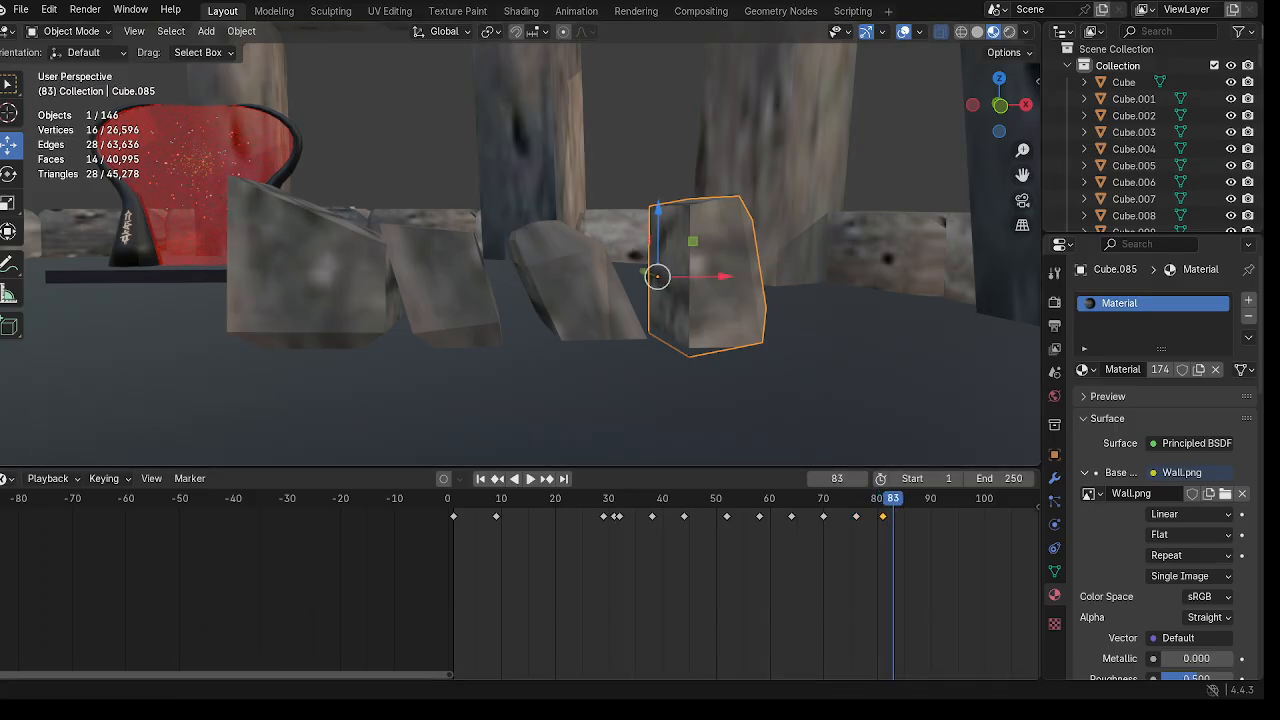
left_click(9, 173)
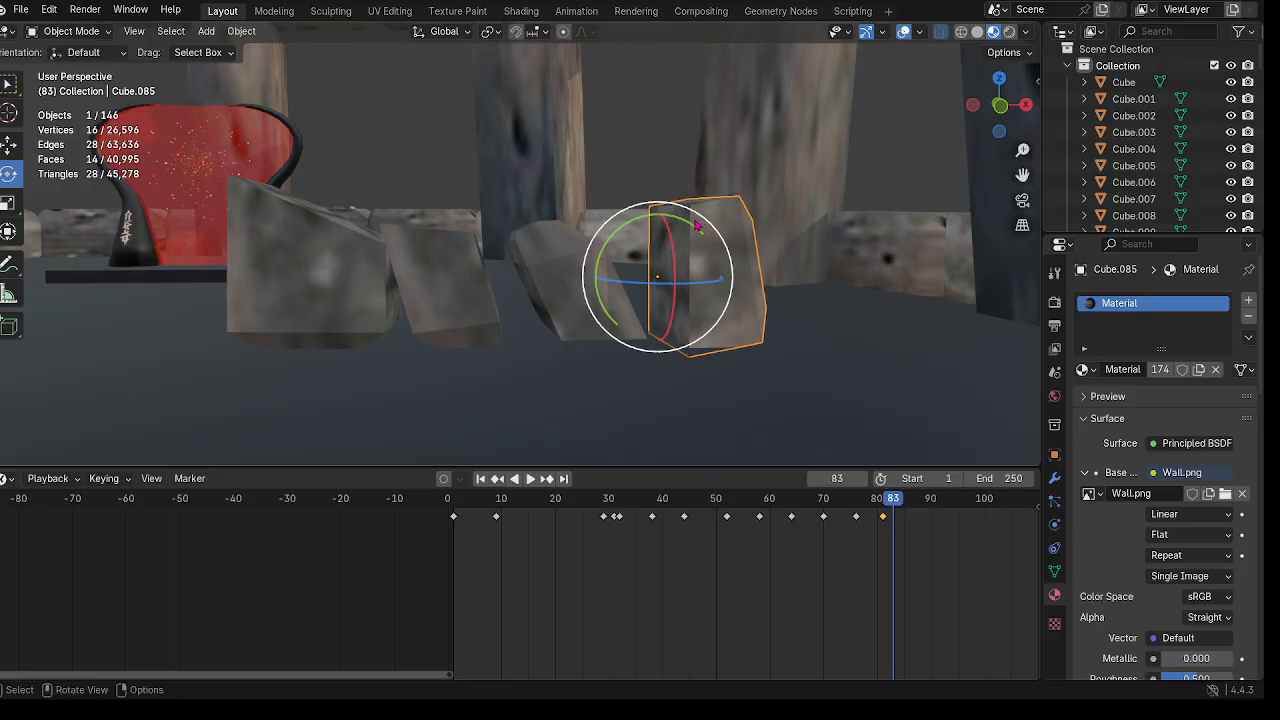
left_click_drag(693, 232, 1000, 360)
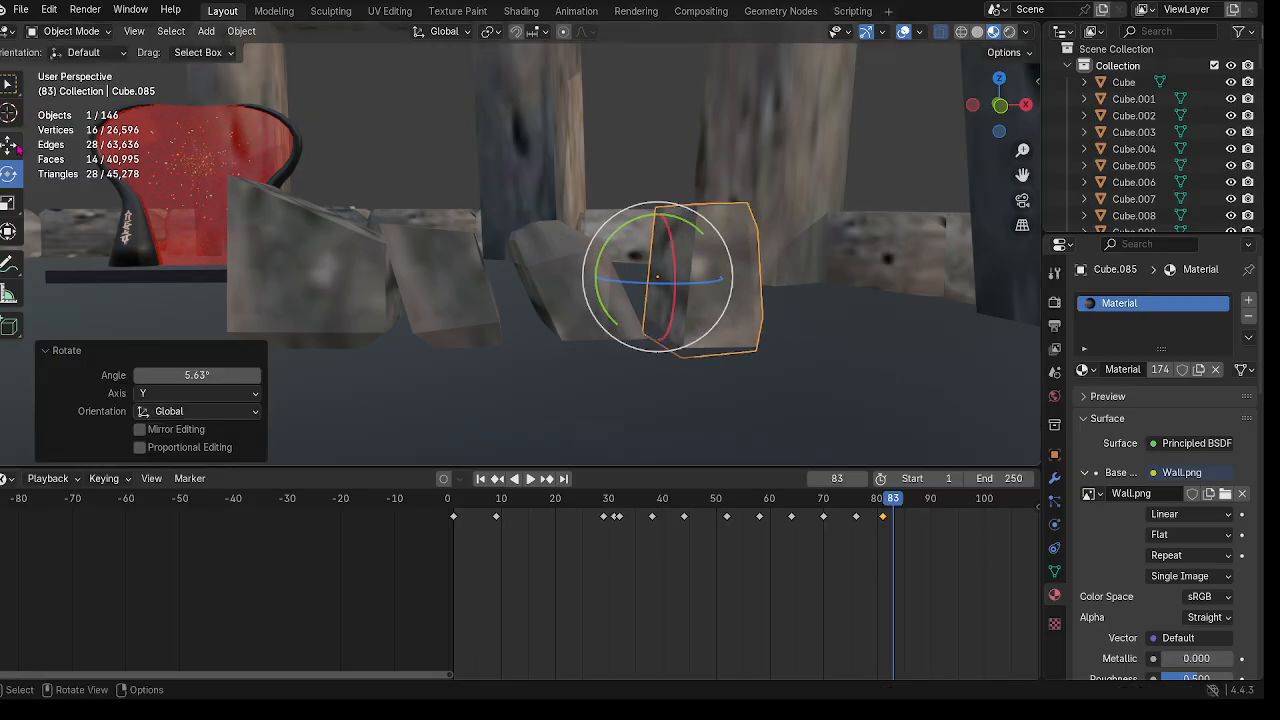
left_click(16, 148)
left_click_drag(660, 243, 660, 240)
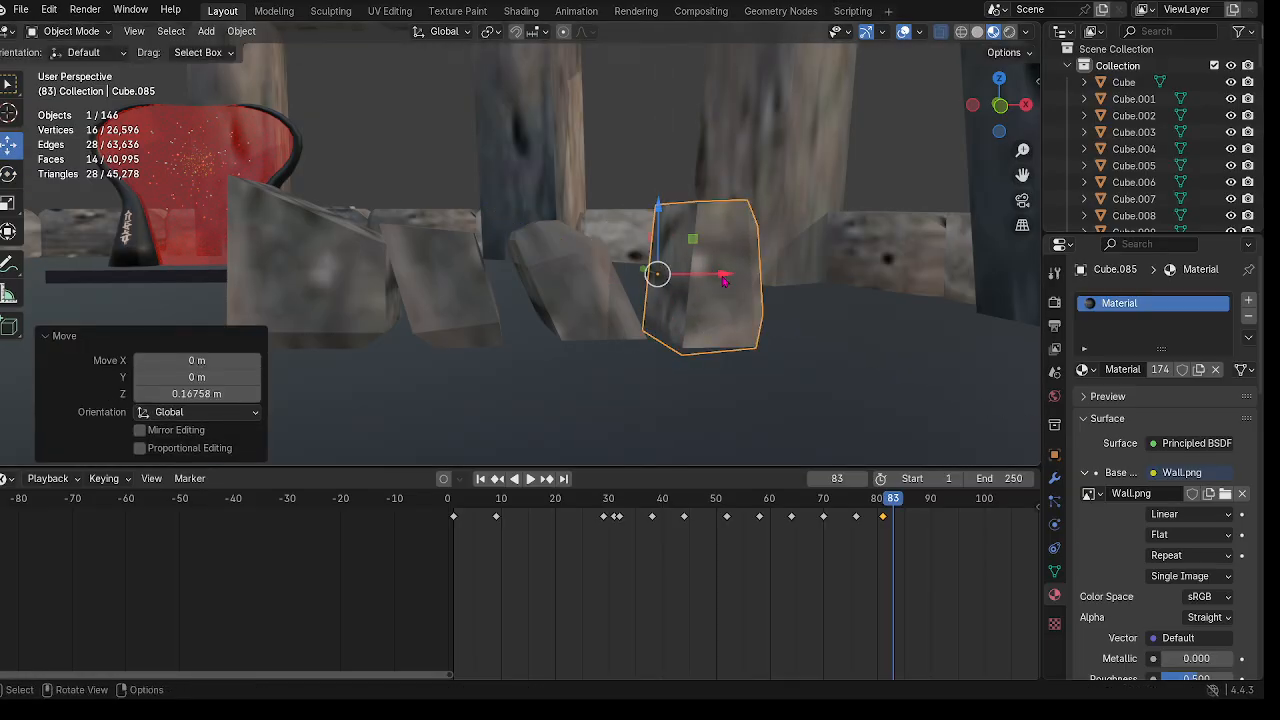
left_click_drag(726, 281, 732, 284)
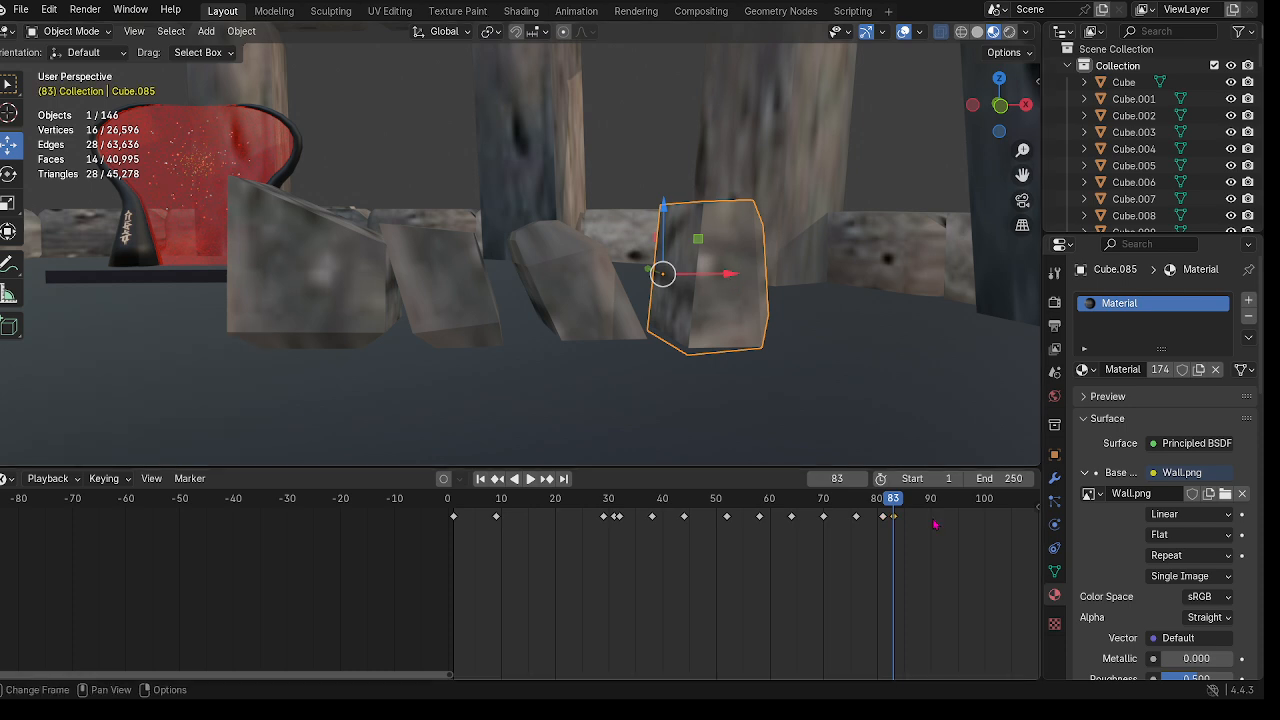
Step: At frame 85, rotate the stone -5.03° about Y, lower it slightly, nudge it along negative X, and insert a keyframe
left_click_drag(896, 502, 903, 502)
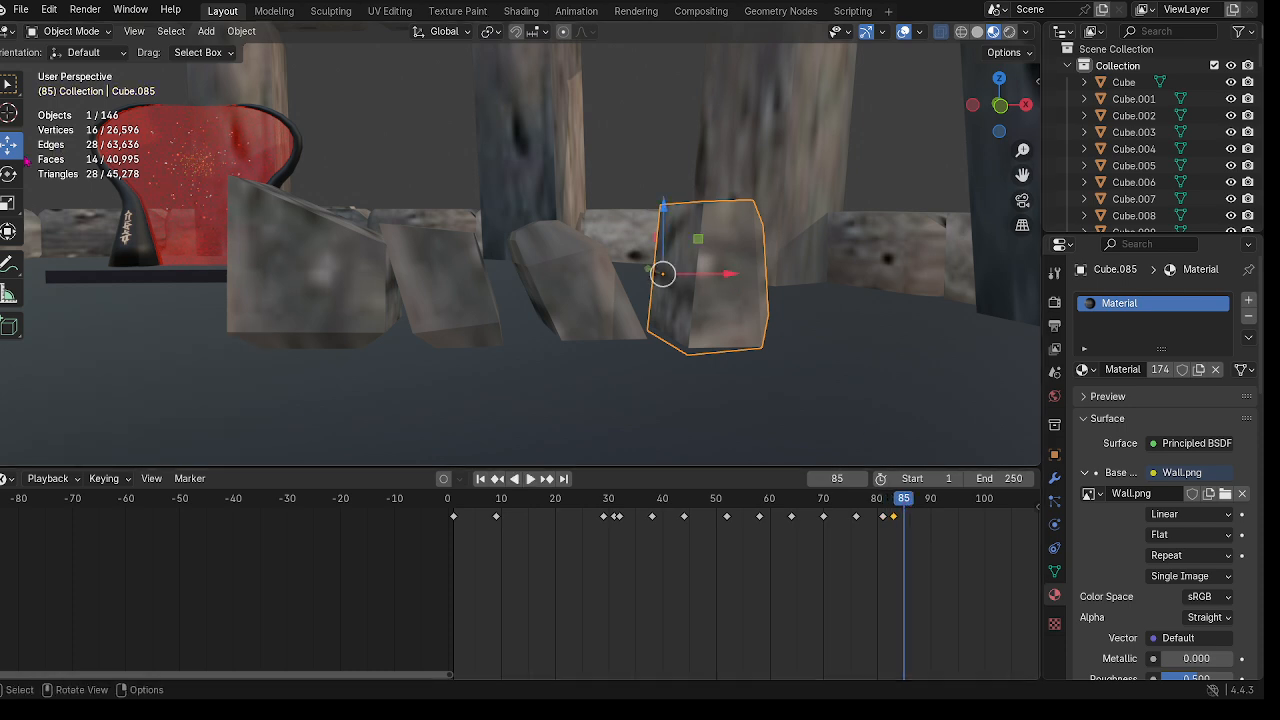
left_click(9, 175)
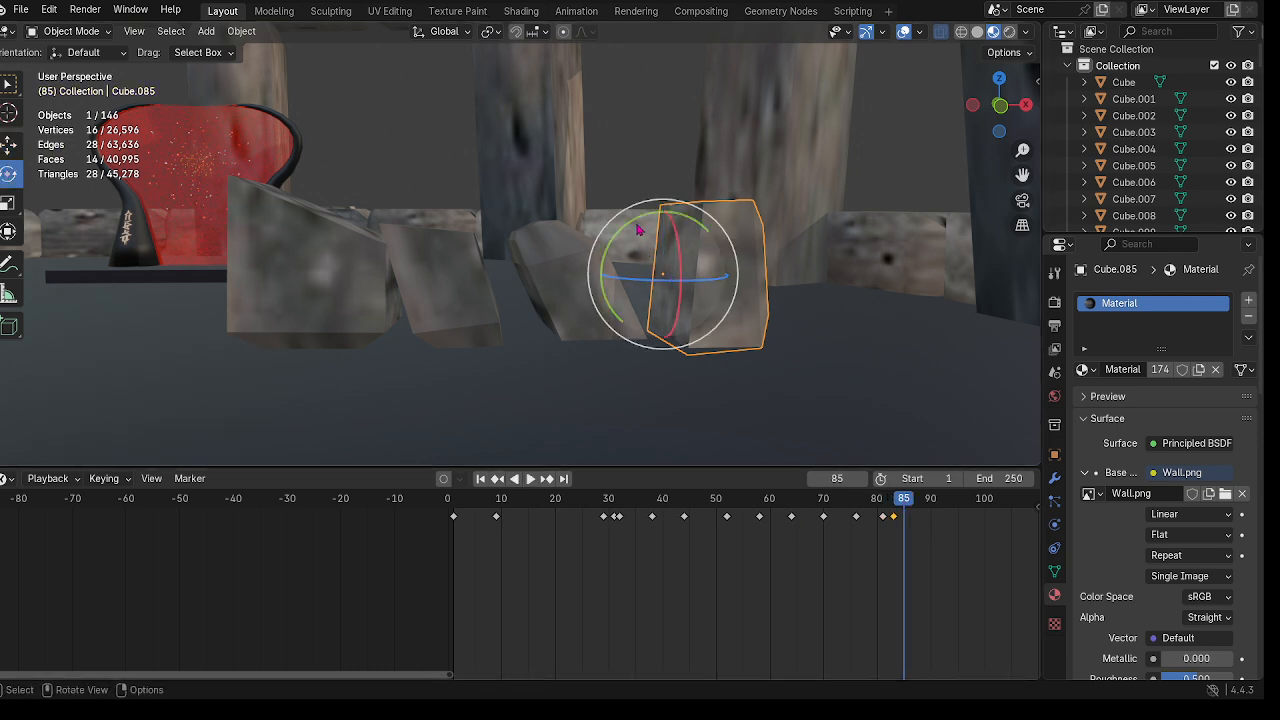
left_click_drag(629, 222, 624, 228)
left_click(9, 146)
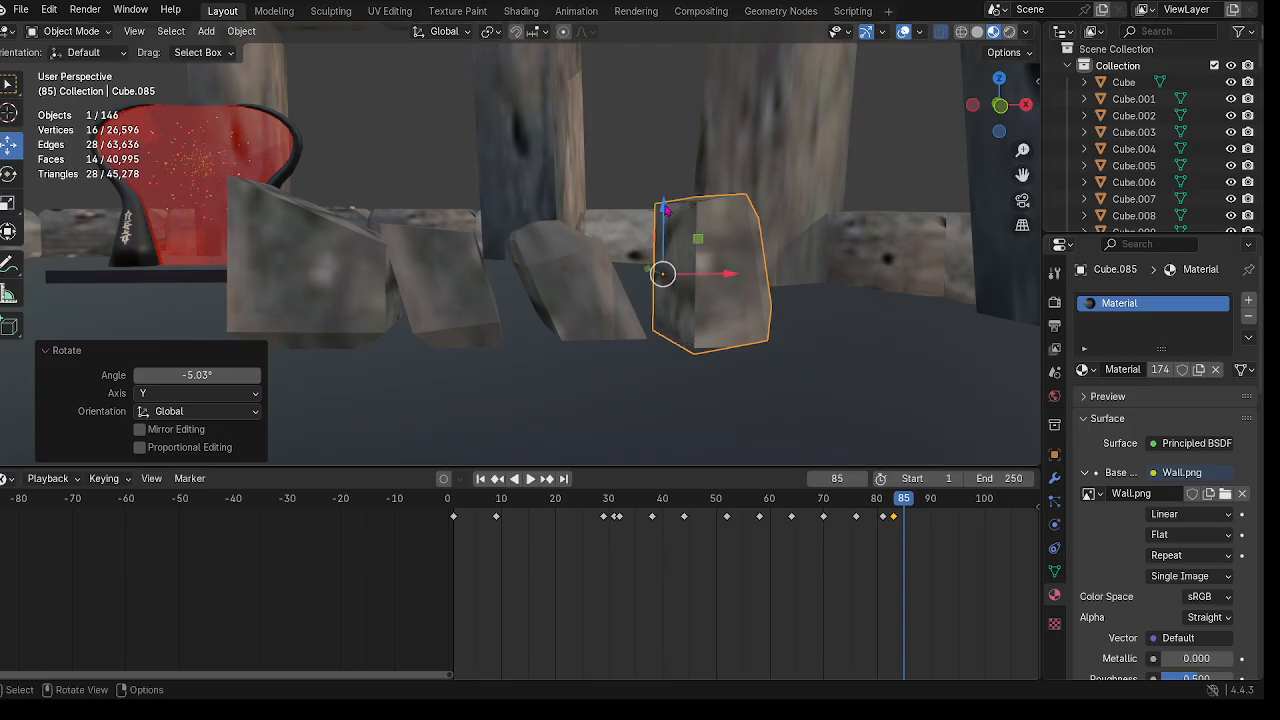
left_click_drag(666, 207, 670, 219)
left_click_drag(730, 288, 721, 285)
key("i")
Step: Copy the stone's keyframes at frames 83 and 85 and paste them starting at frame 87
left_click_drag(917, 523, 888, 508)
right_click(888, 513)
left_click(825, 484)
key("space")
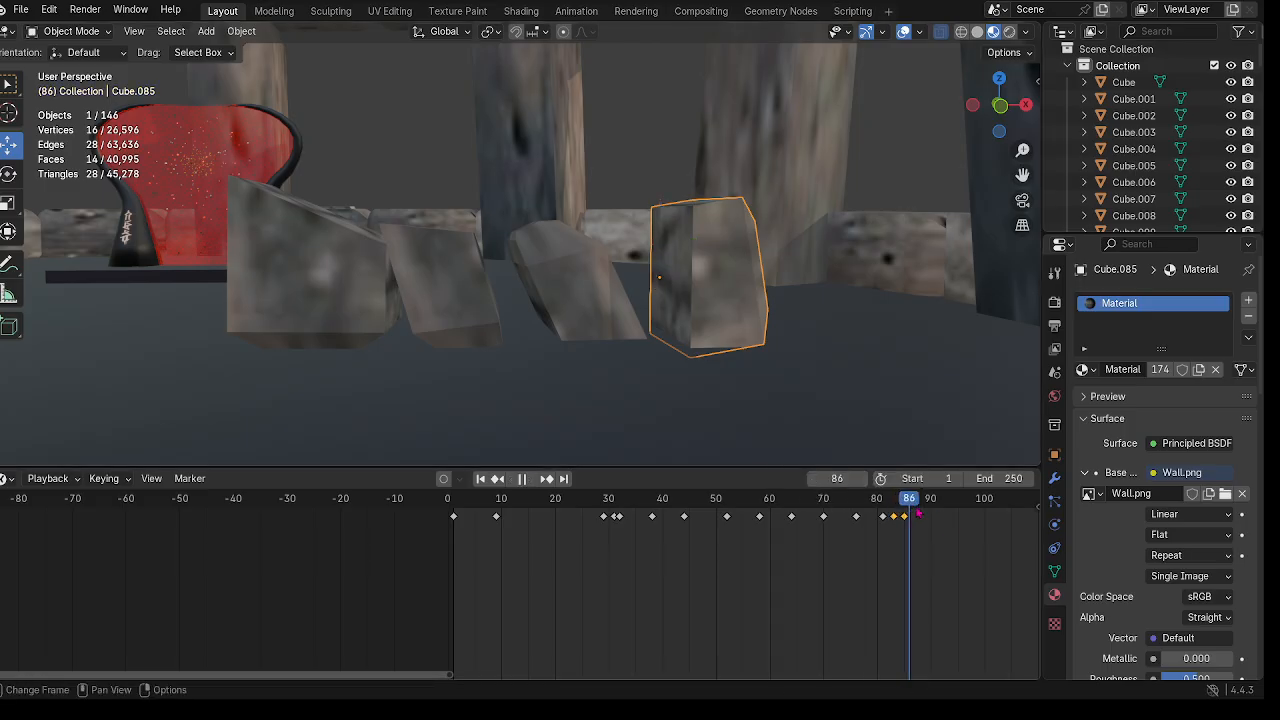
right_click(917, 515)
left_click(878, 499)
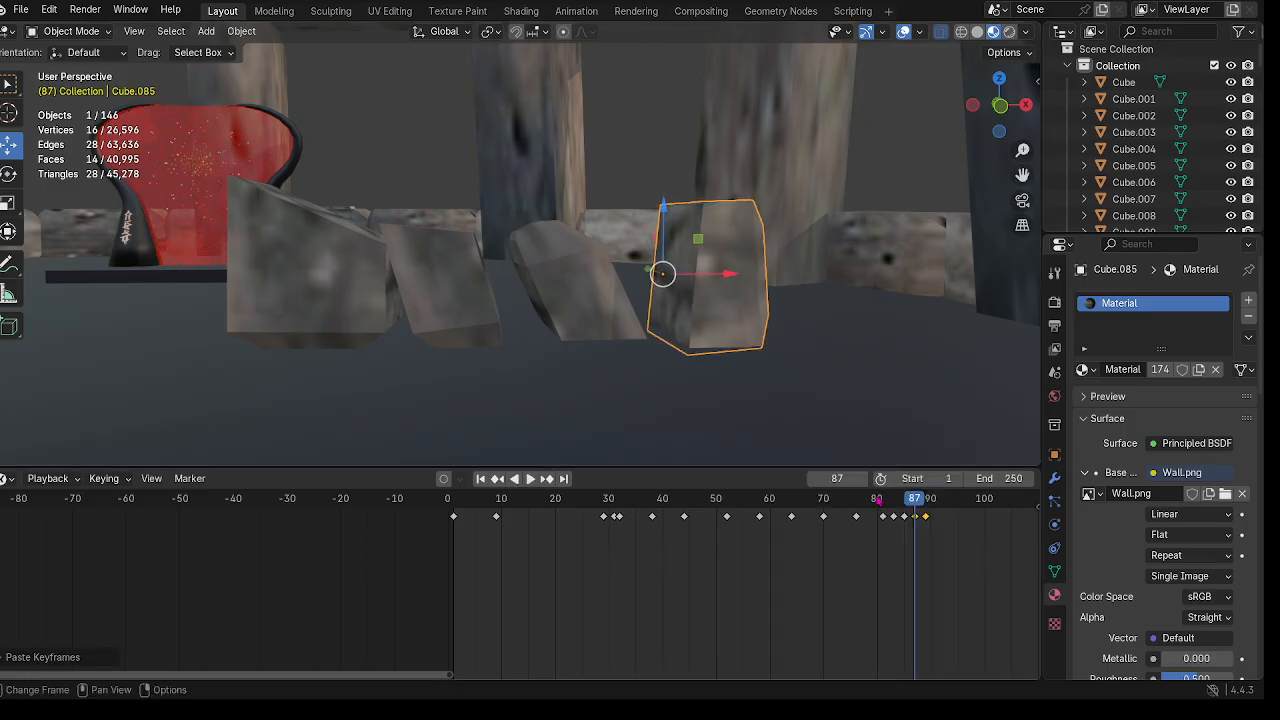
Step: Play back the stone's fall from the beginning with the whole dome in view, and replay it from frame 29 close up
left_click_drag(894, 509, 461, 543)
scroll(500, 449, "down", 7)
middle_click_drag(780, 97, 787, 206, "shift")
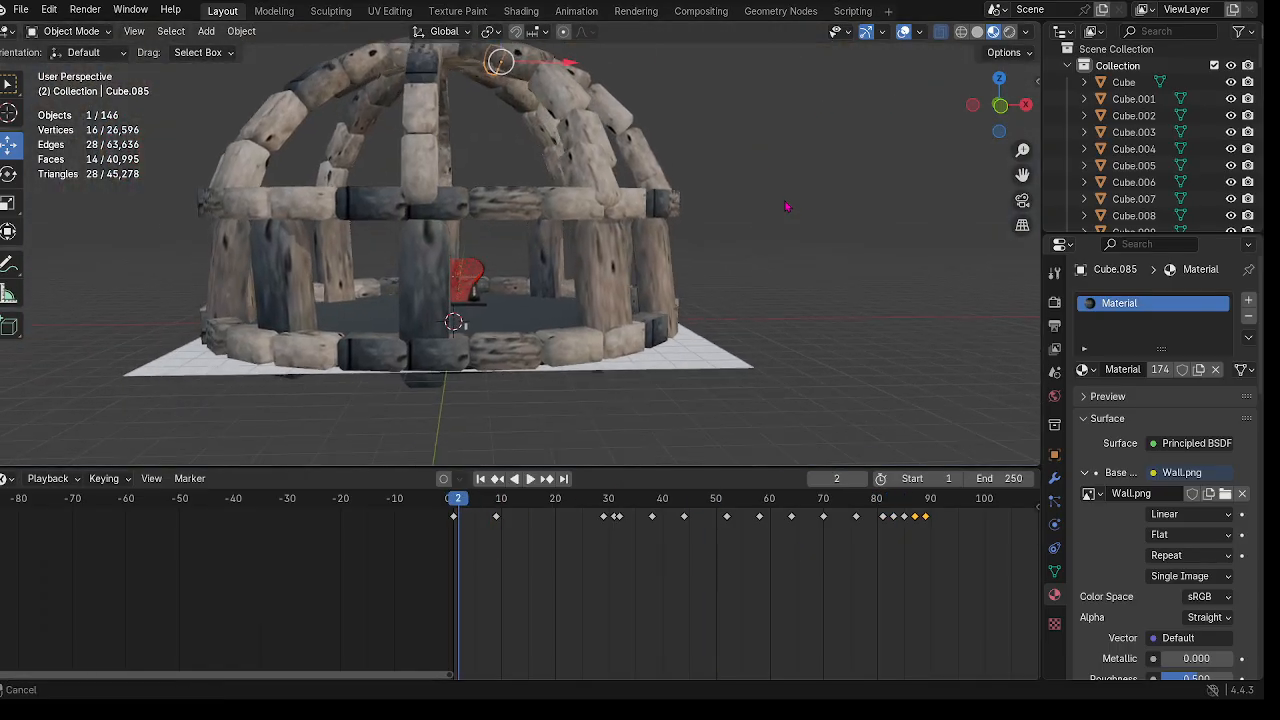
left_click(537, 479)
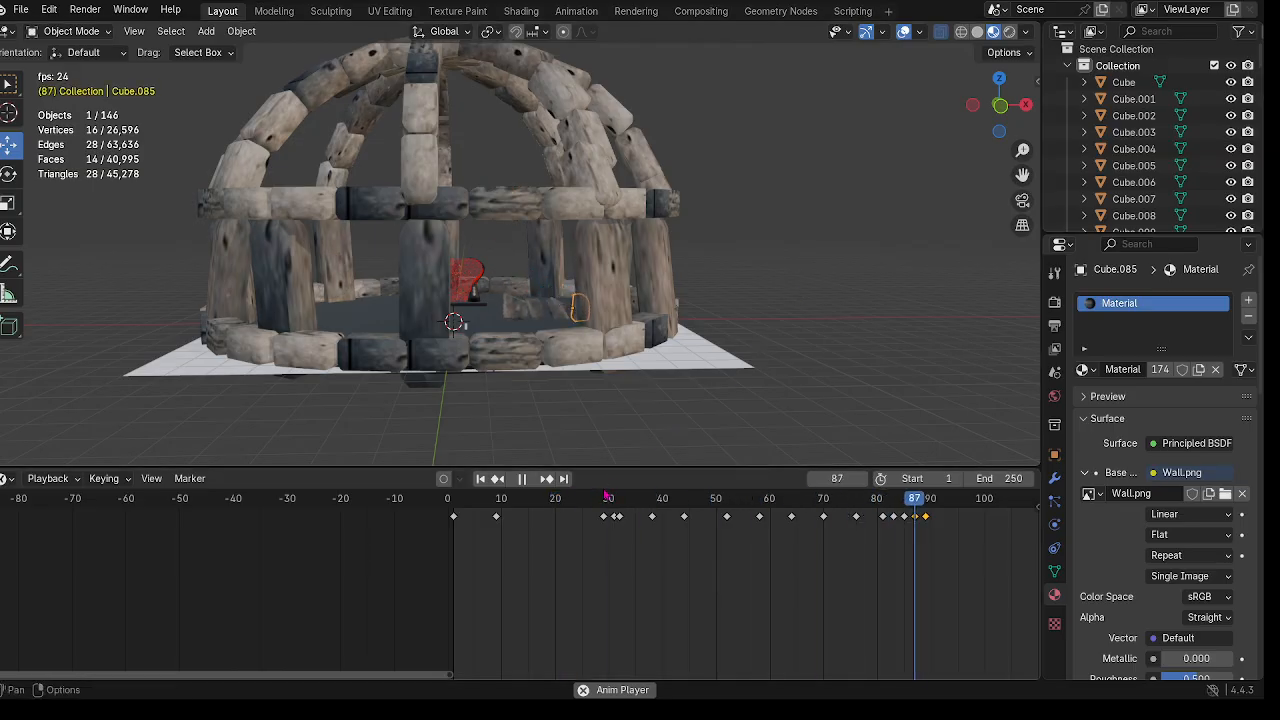
left_click(532, 479)
scroll(600, 374, "up", 6)
middle_click_drag(602, 374, 586, 266, "shift")
scroll(563, 228, "down", 6)
left_click_drag(1030, 500, 603, 557)
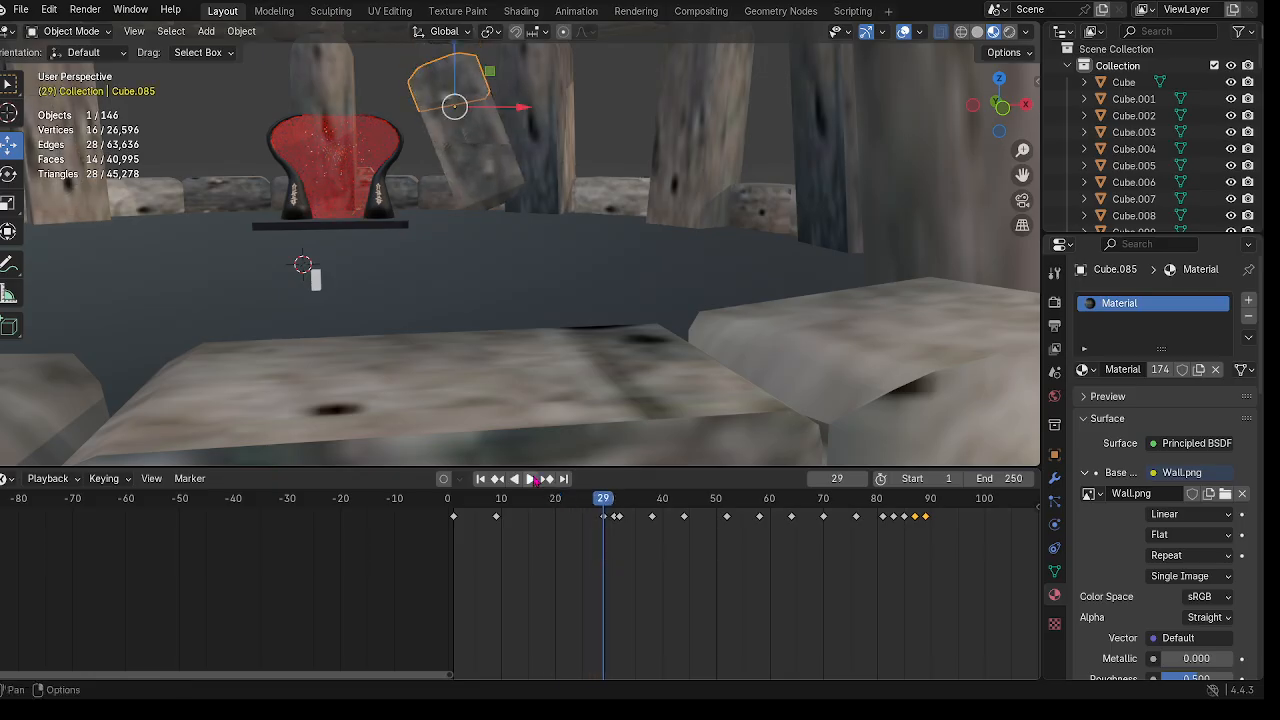
left_click(535, 480)
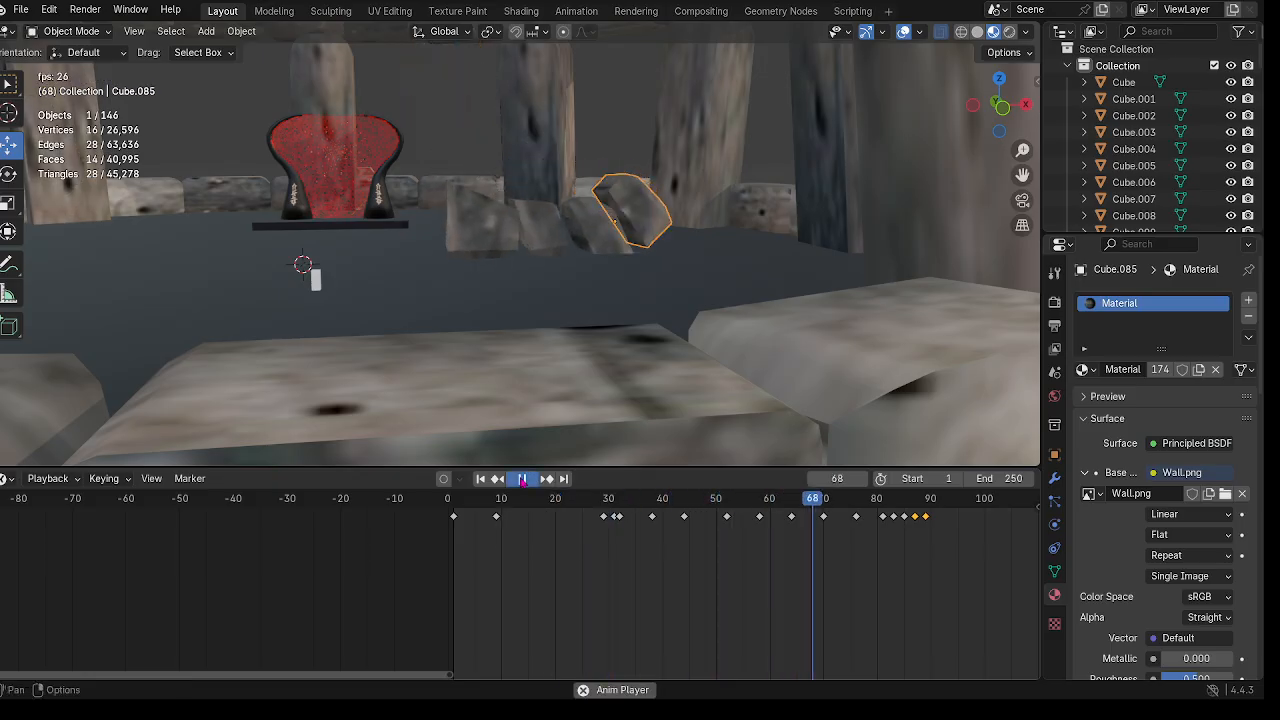
left_click(522, 481)
Step: Shift all the stone's keyframes from frame 58 onward two frames later, so the first sits at frame 60
left_click_drag(820, 501, 738, 541)
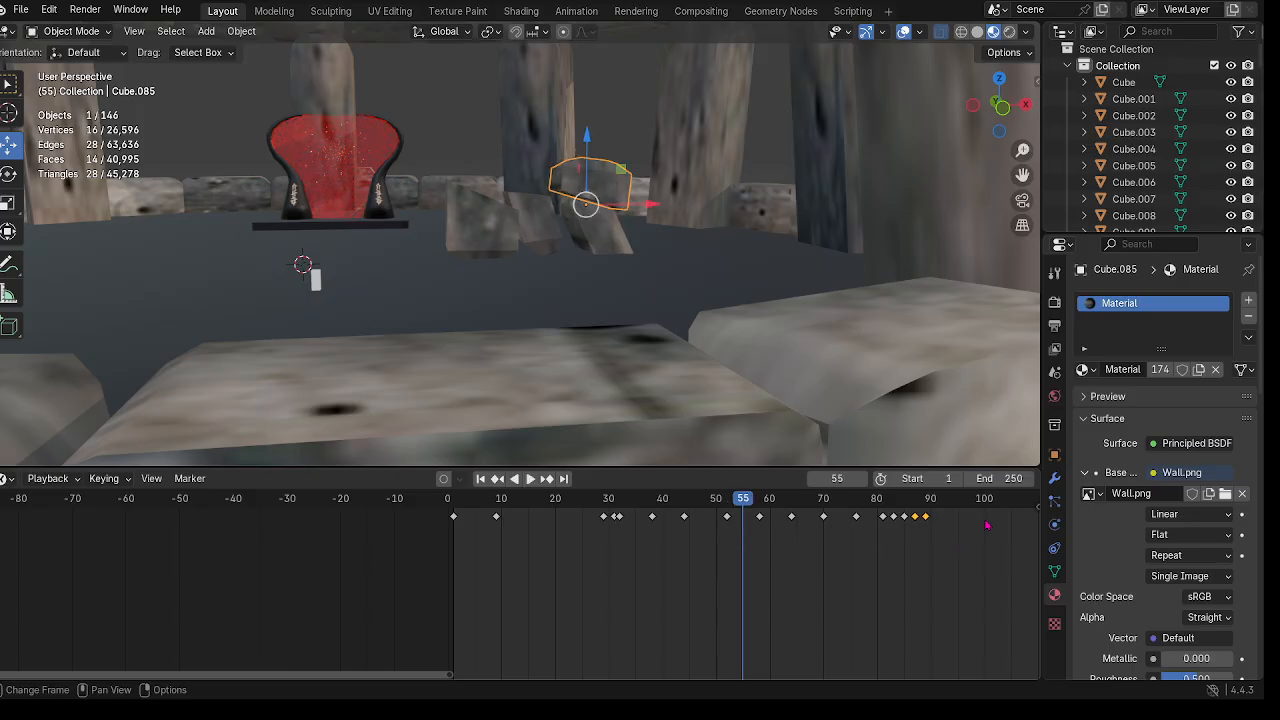
left_click_drag(987, 524, 745, 558)
key("g")
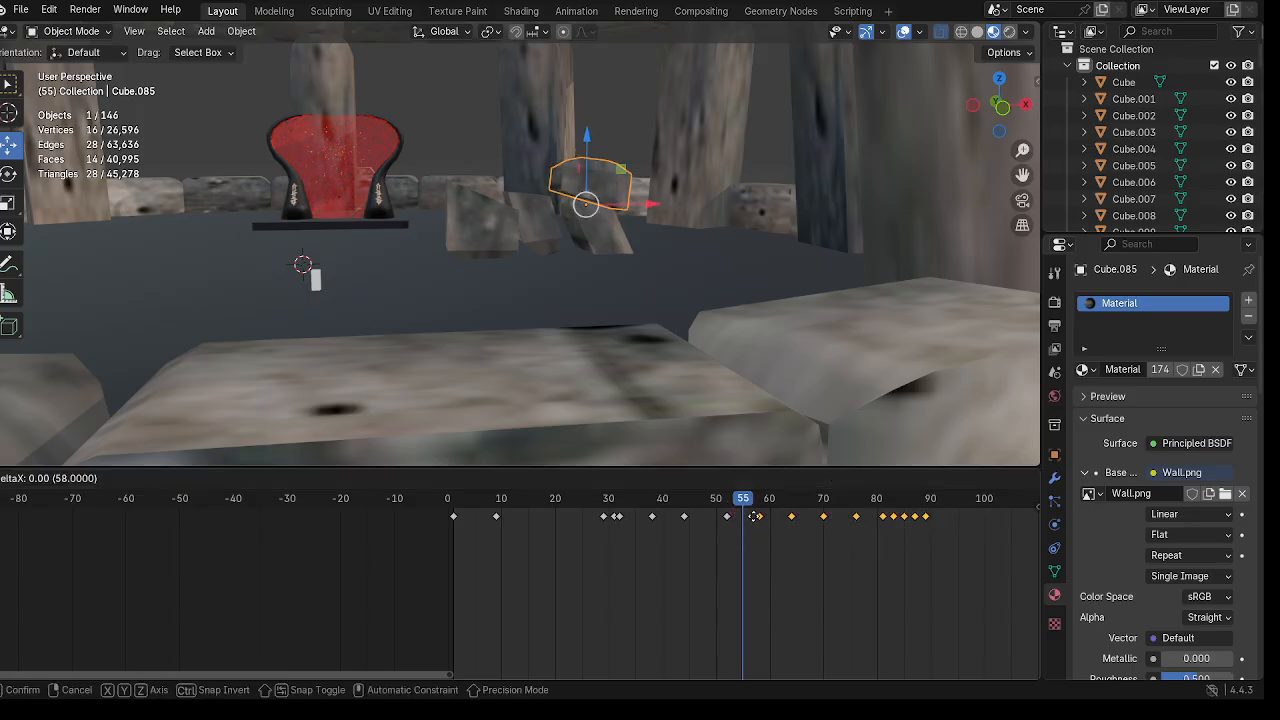
left_click(737, 516)
Step: Shift all the stone's keyframes from frame 66 onward three frames earlier, so the first sits at frame 63
left_click_drag(738, 502, 789, 561)
left_click(768, 533)
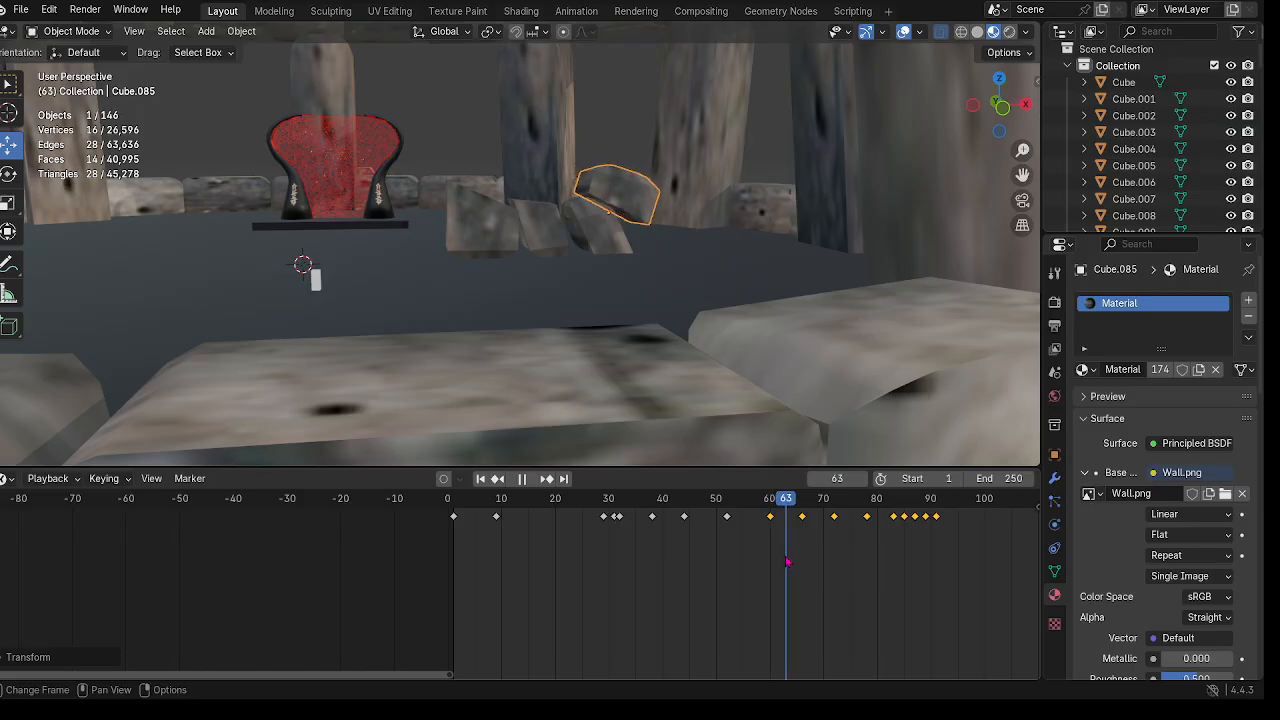
left_click_drag(996, 543, 801, 513)
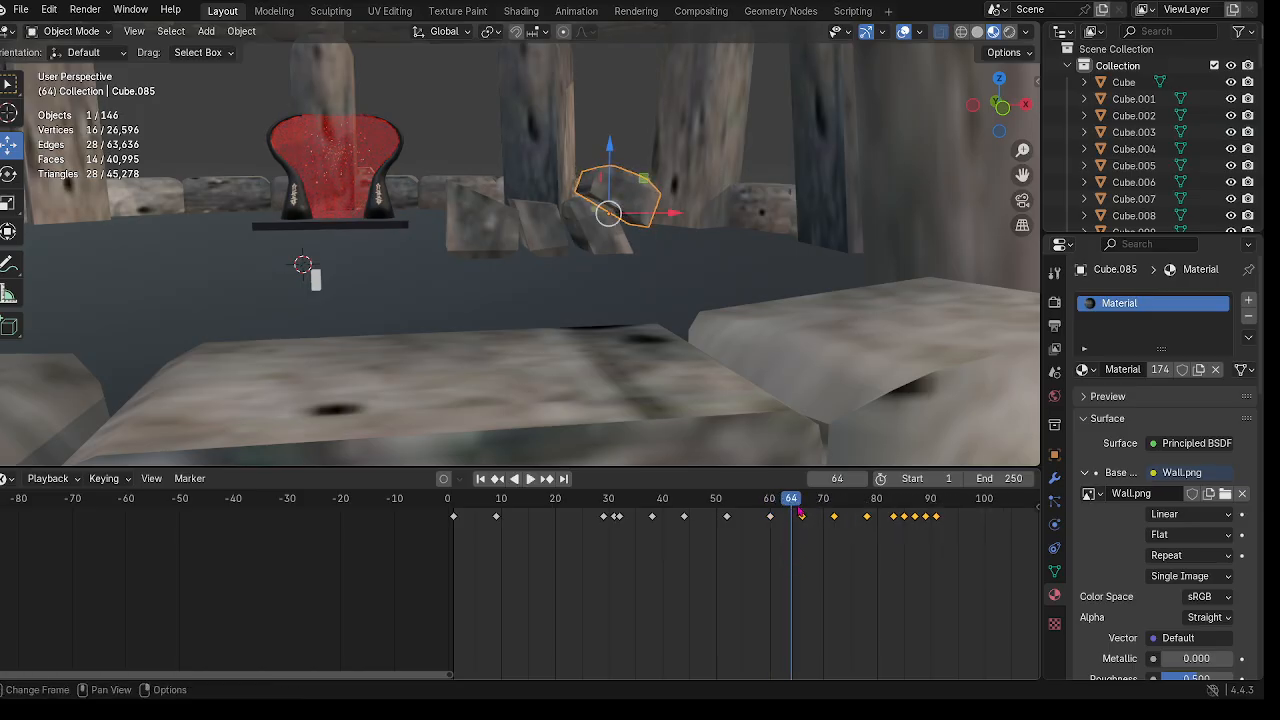
key("g")
left_click(785, 517)
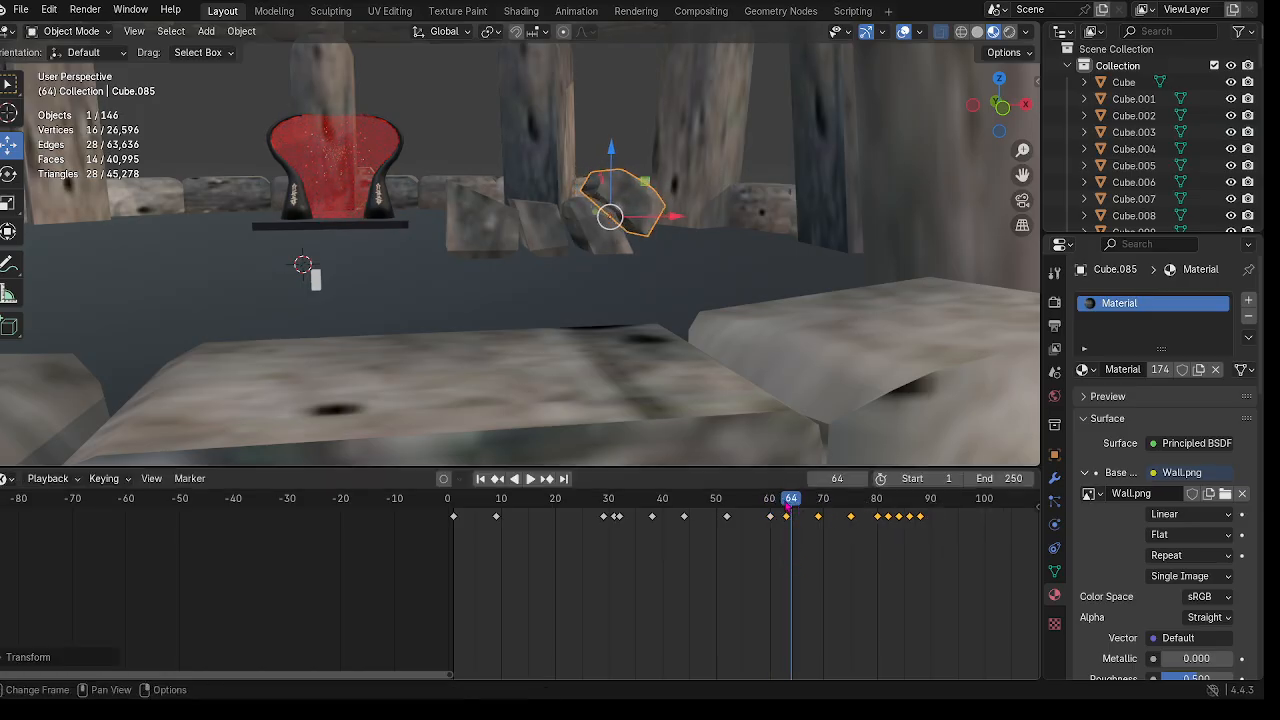
Step: At frame 60, rotate the stone slightly clockwise and update its keyframe
key("space")
left_click_drag(785, 570, 772, 573)
key("space")
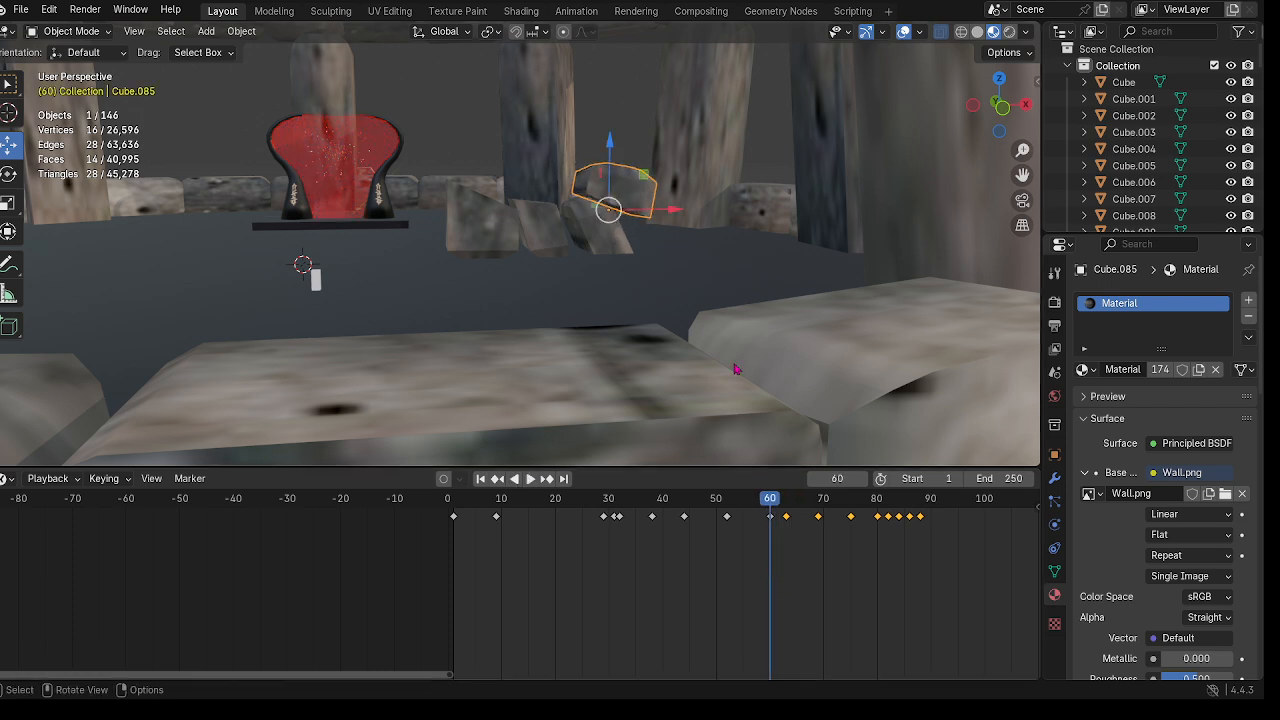
left_click(9, 174)
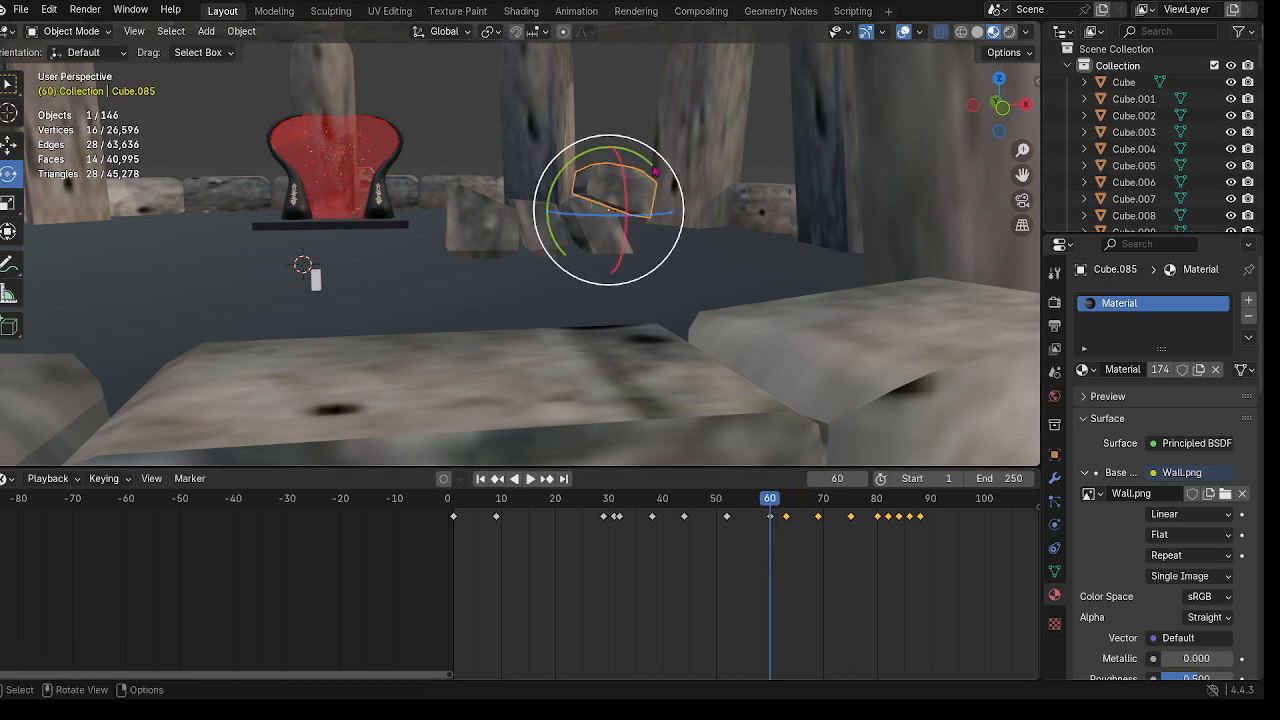
left_click_drag(640, 158, 633, 164)
left_click(839, 553)
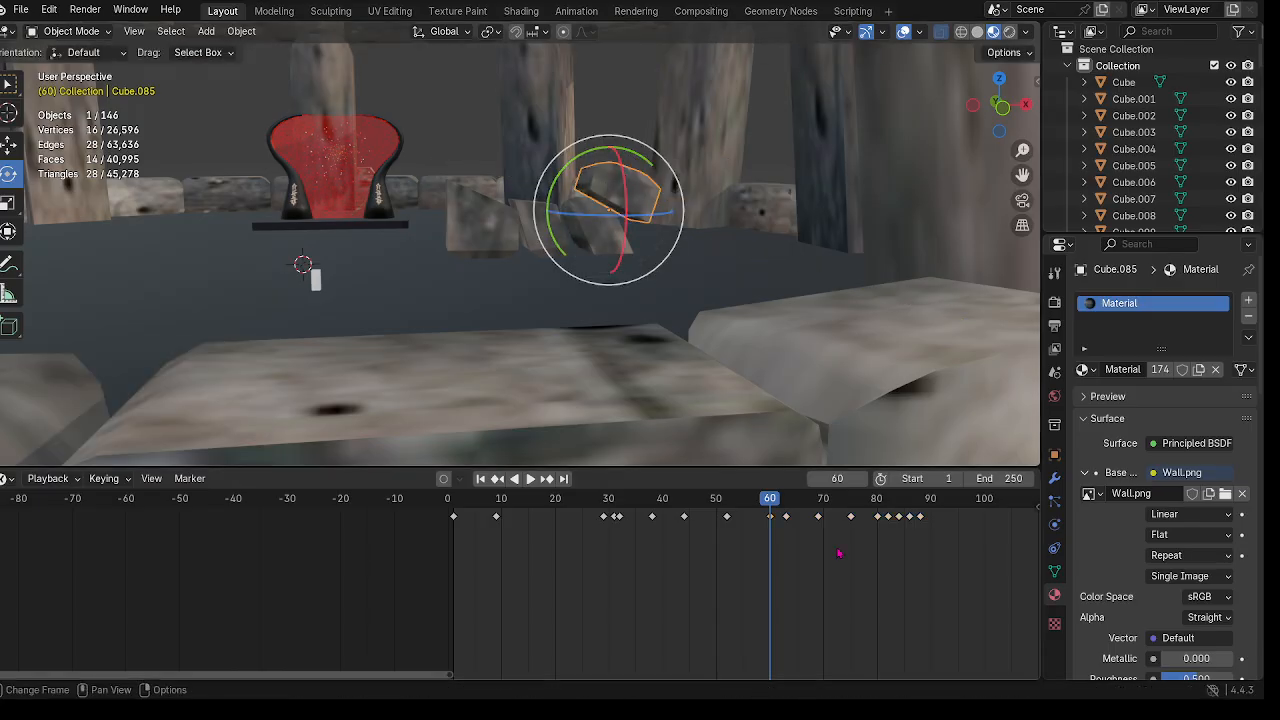
Step: Scrub and play back the stone's tumbling and settling to check the revised timing
left_click_drag(770, 503, 910, 630)
scroll(794, 300, "up", 4)
scroll(811, 340, "down", 2)
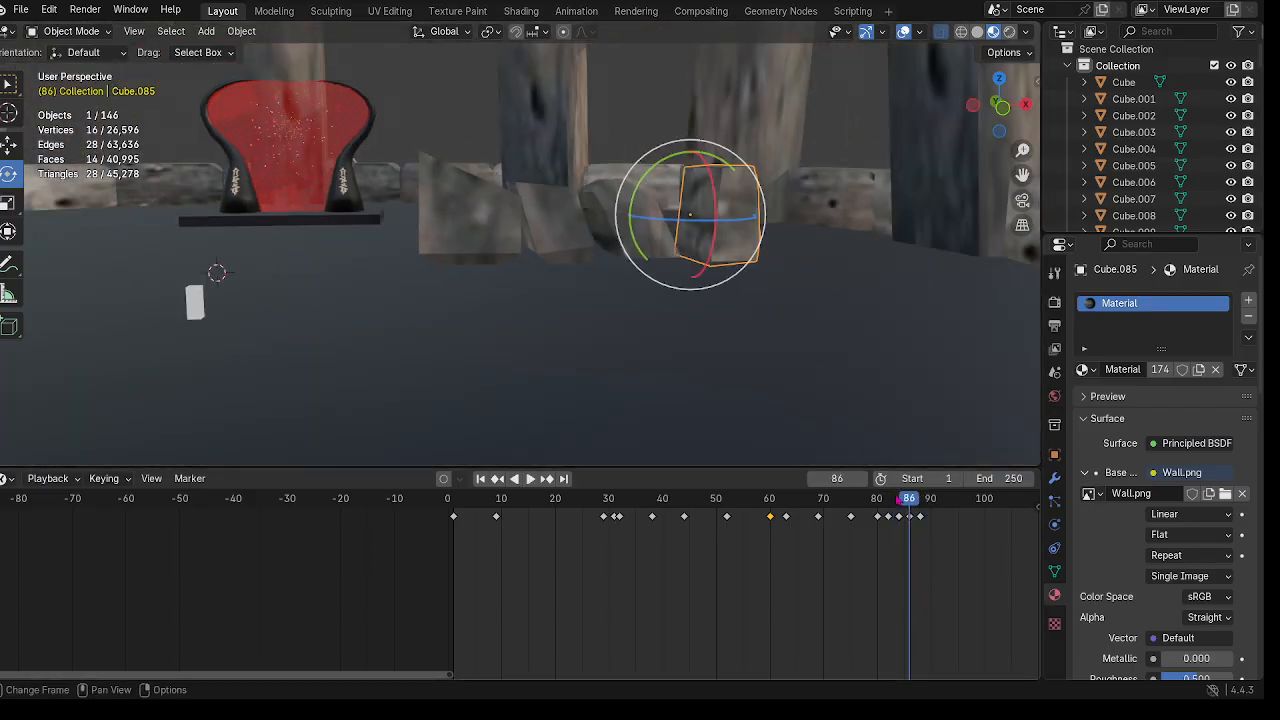
left_click_drag(903, 504, 710, 541)
left_click(530, 479)
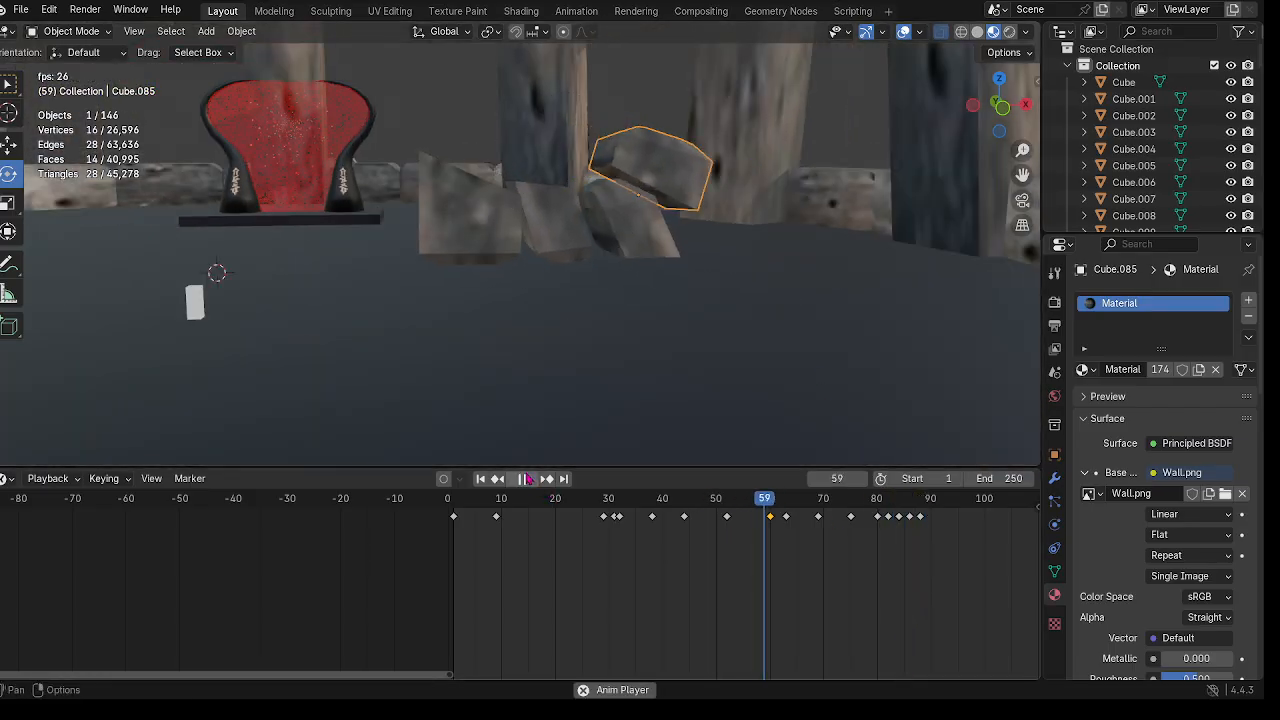
left_click(525, 479)
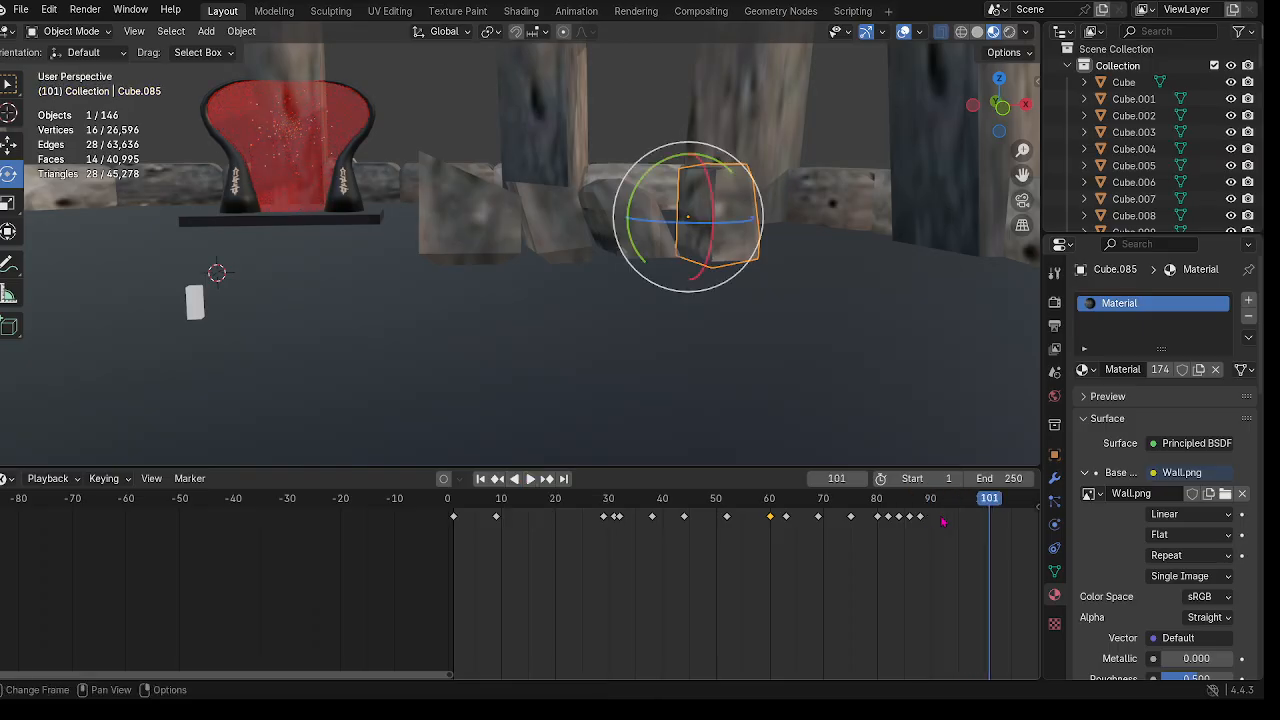
Step: Spread the stone's last four keyframes apart to frames 84, 87, 91 and 94, and play back the settling
left_click_drag(970, 532, 884, 508)
key("s")
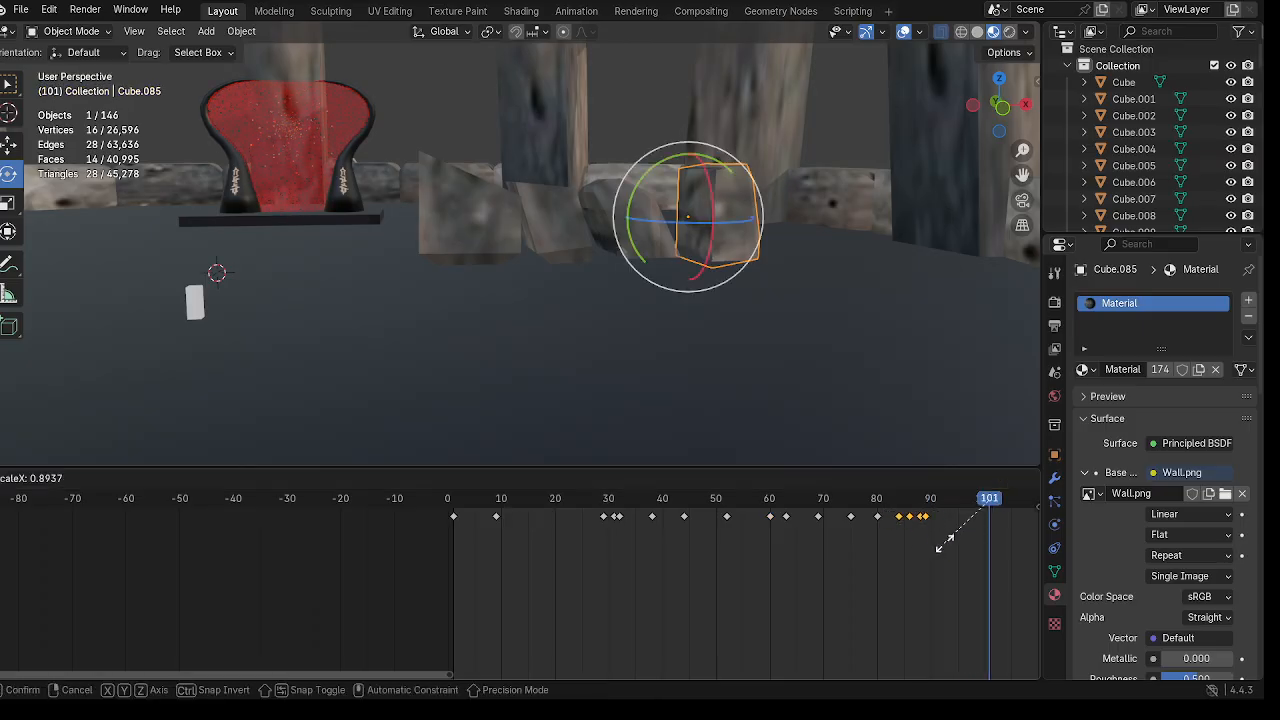
left_click(883, 527)
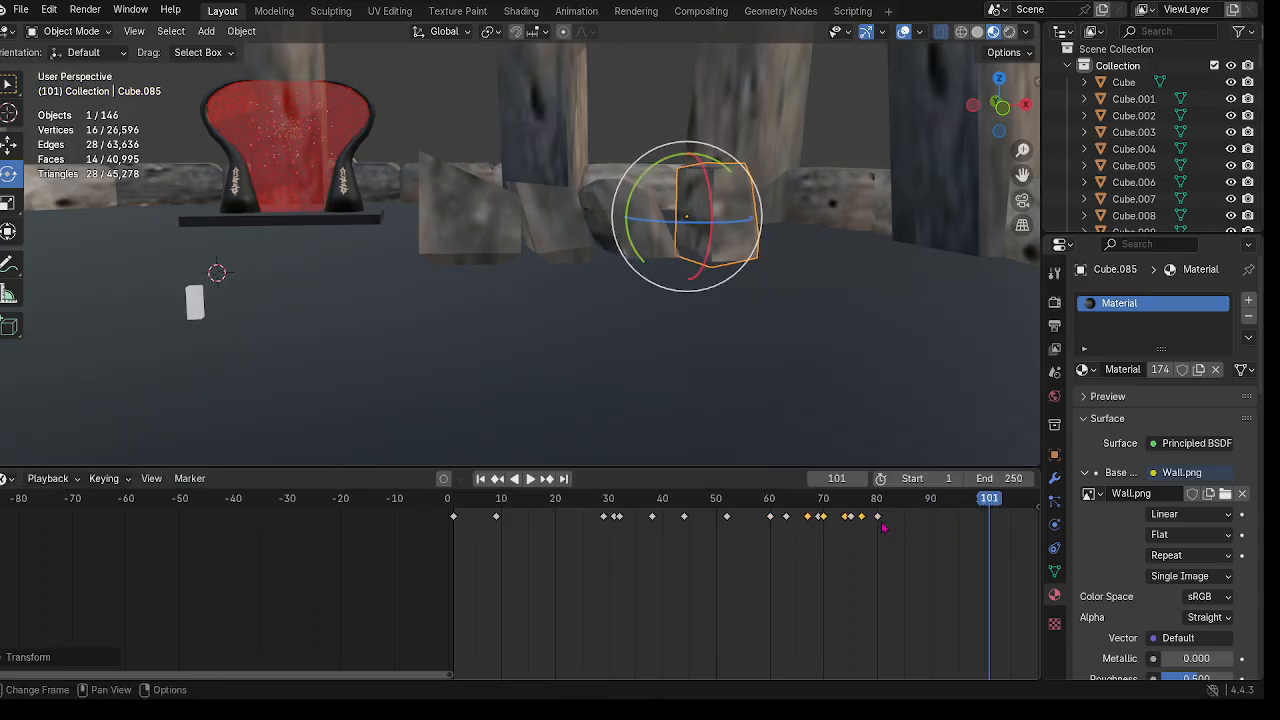
key("g")
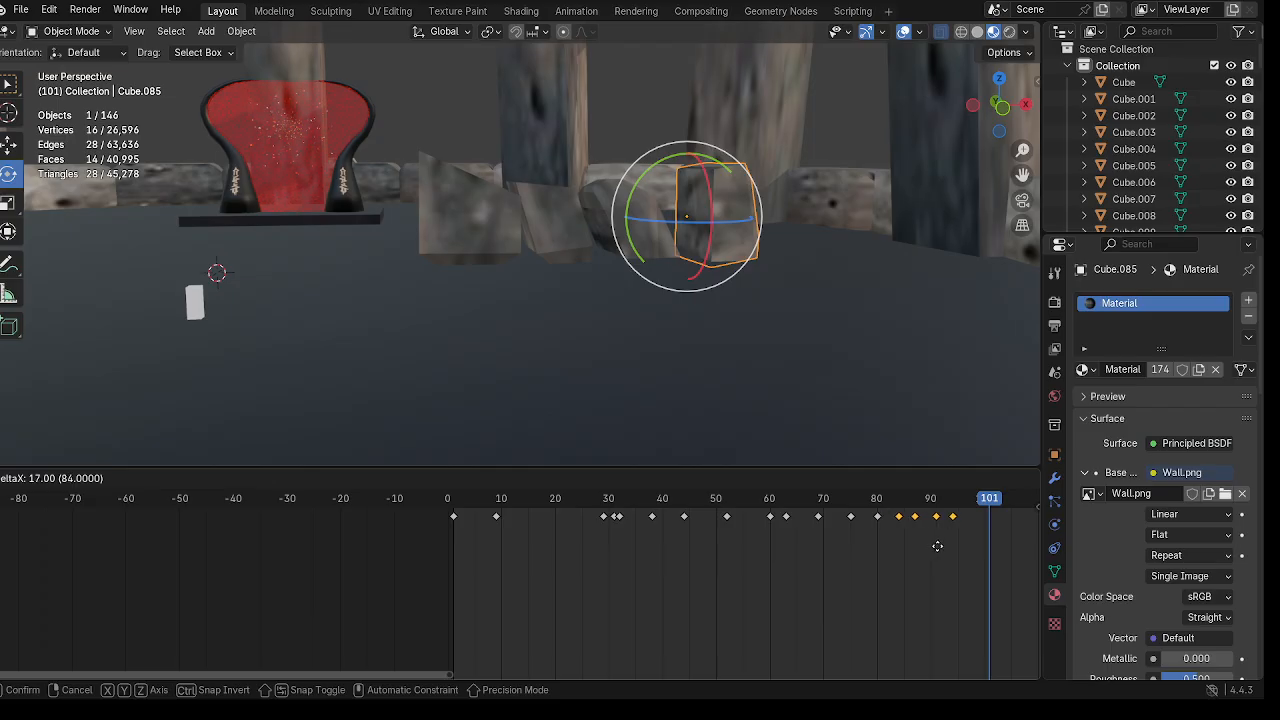
left_click(937, 546)
left_click_drag(986, 500, 856, 510)
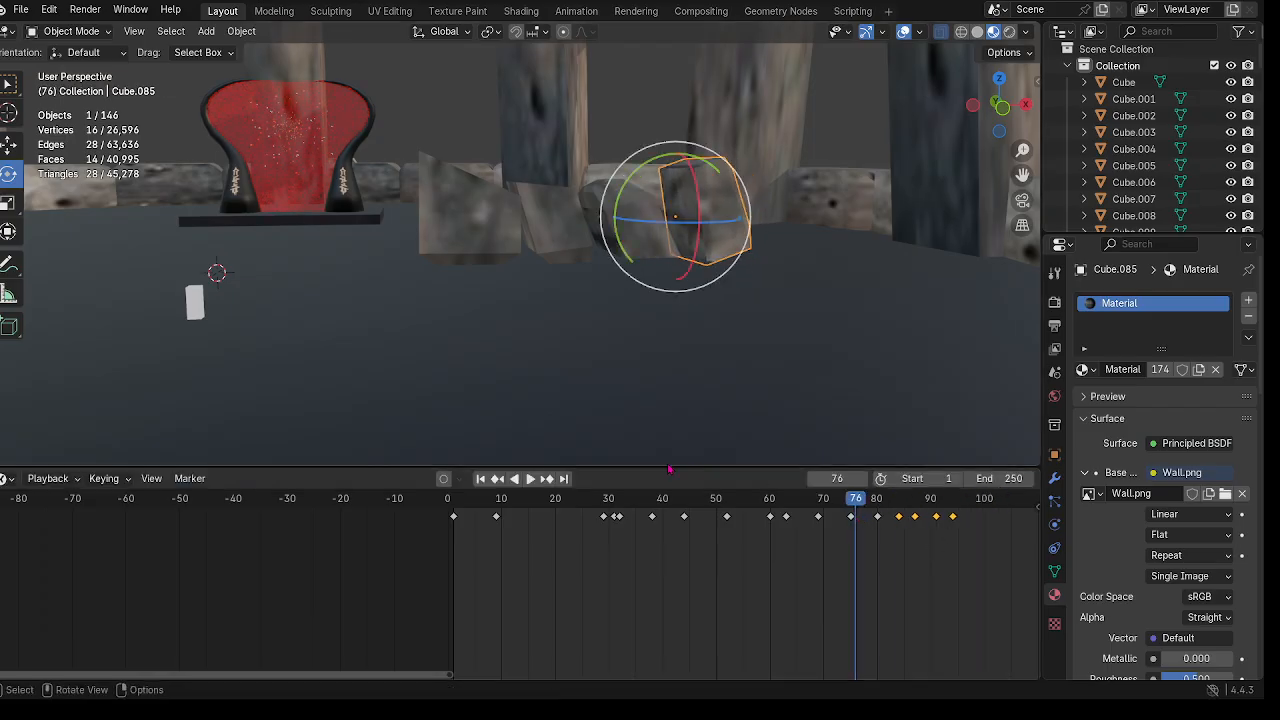
left_click(533, 485)
left_click(533, 485)
Step: Spread the last four keyframes further, to about frames 89, 101, 117 and 129, and preview the slower settling
left_click_drag(981, 532, 968, 527)
scroll(843, 560, "down", 3)
key("s")
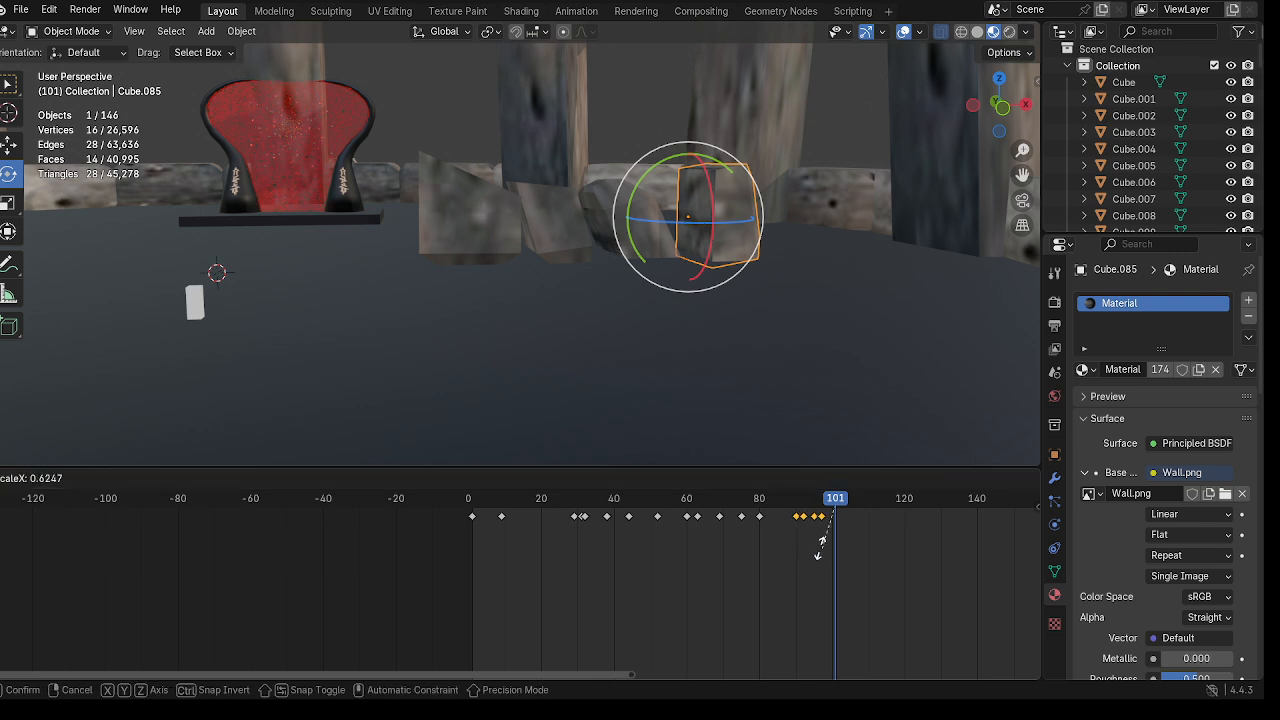
left_click(753, 547)
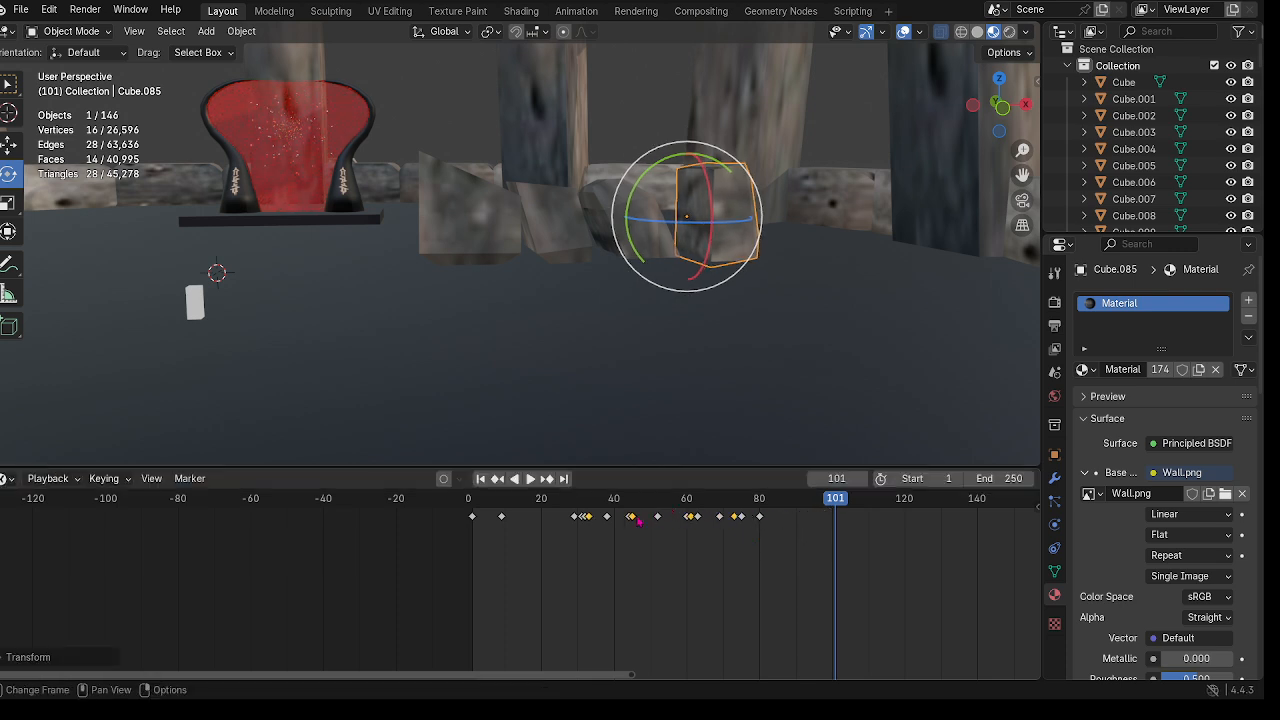
left_click_drag(643, 516, 835, 548)
left_click(845, 549)
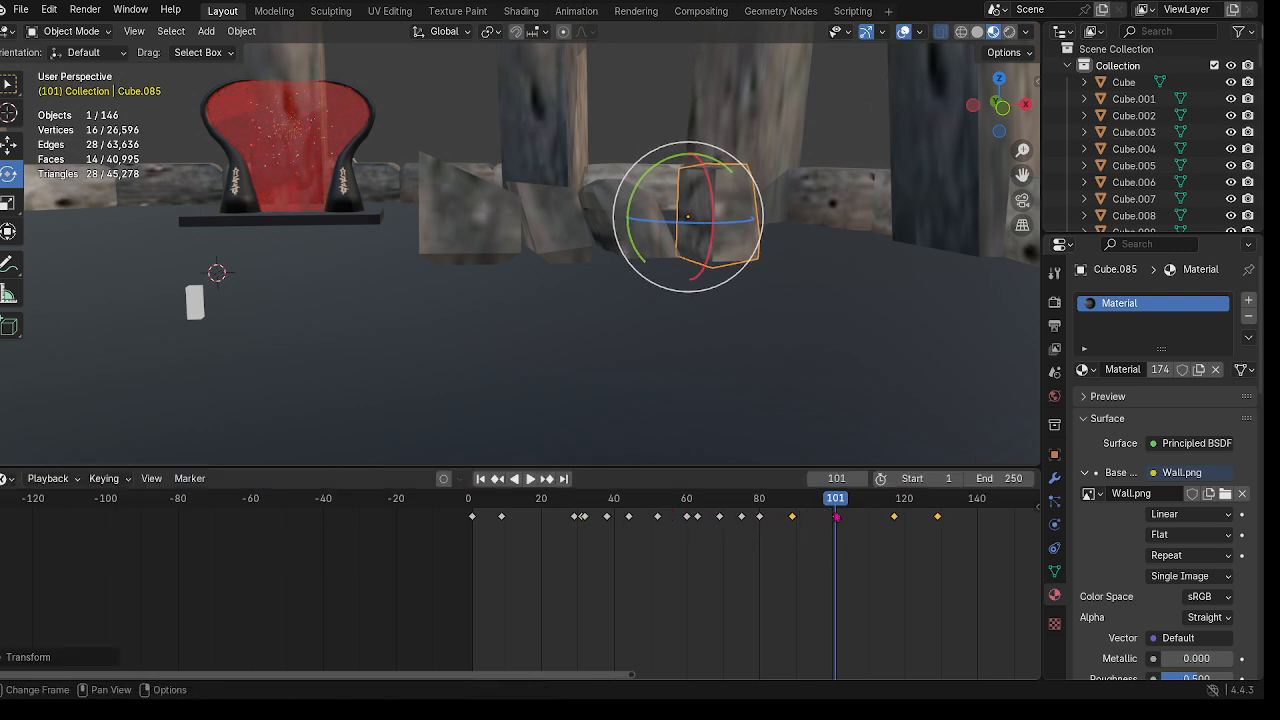
left_click_drag(842, 499, 734, 498)
left_click(533, 479)
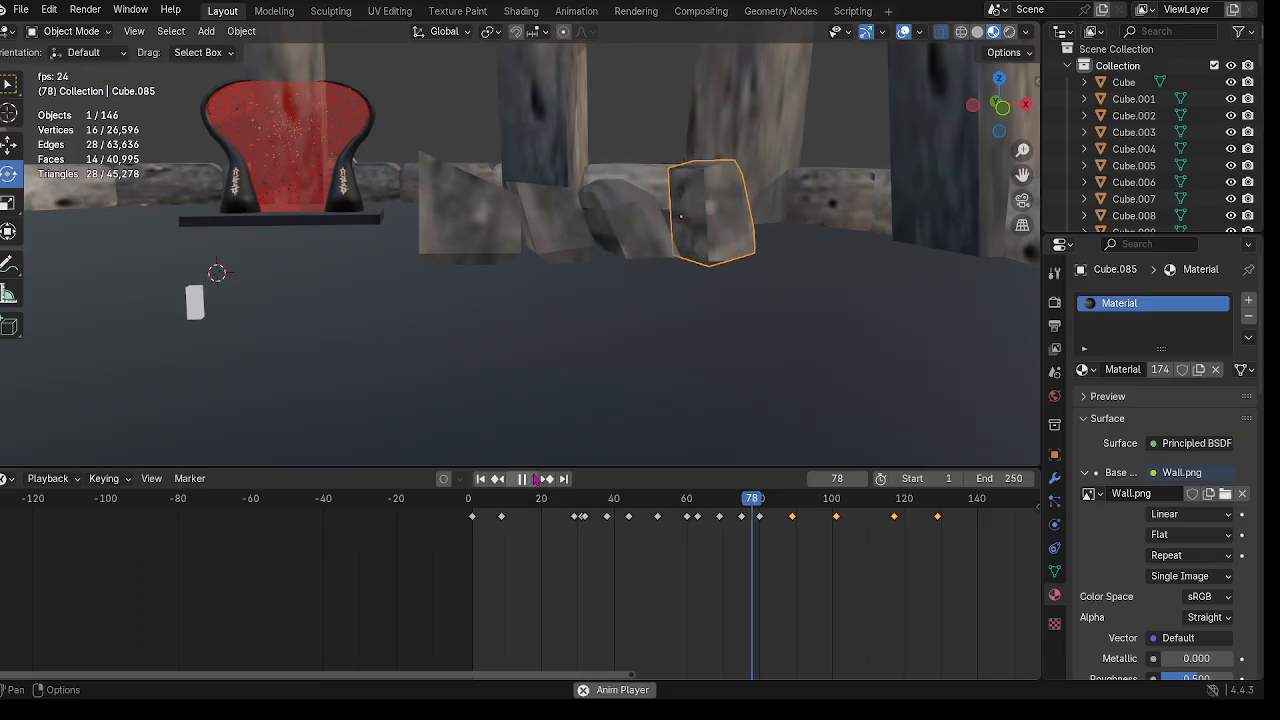
key("space")
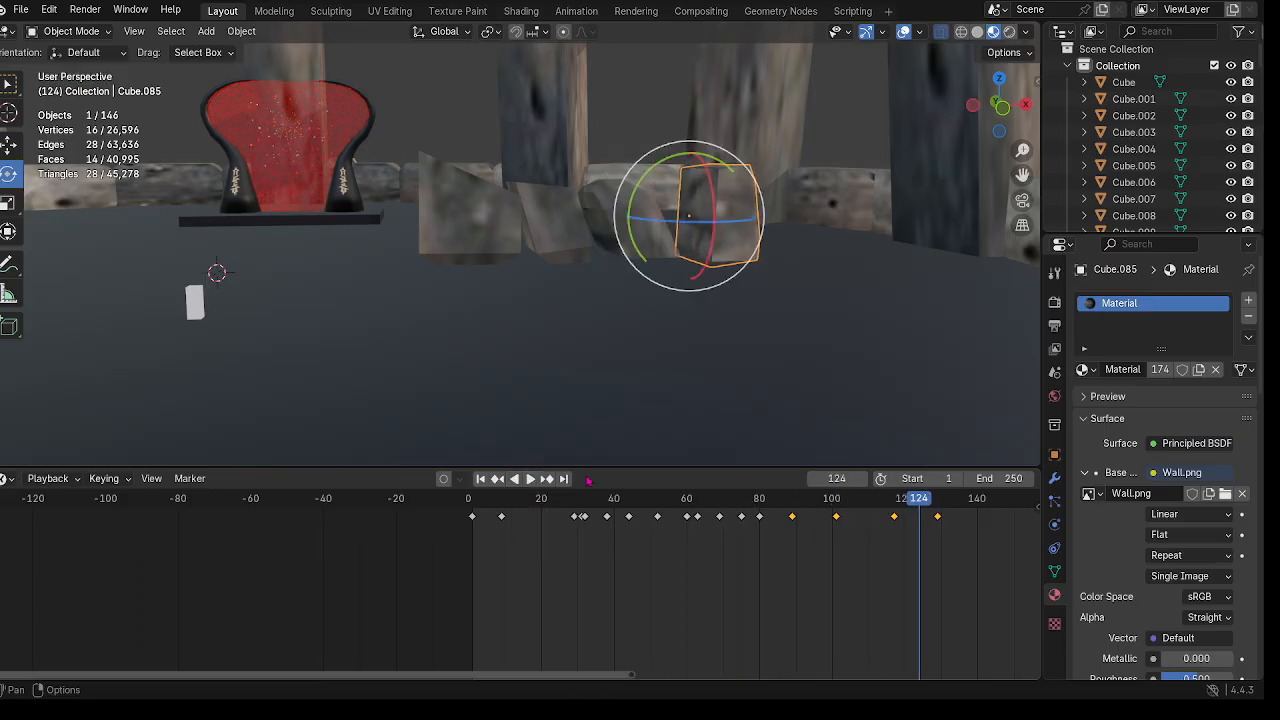
Step: Tighten the stone's last three keyframes to about frames 100, 111 and 122
left_click_drag(970, 534, 888, 505)
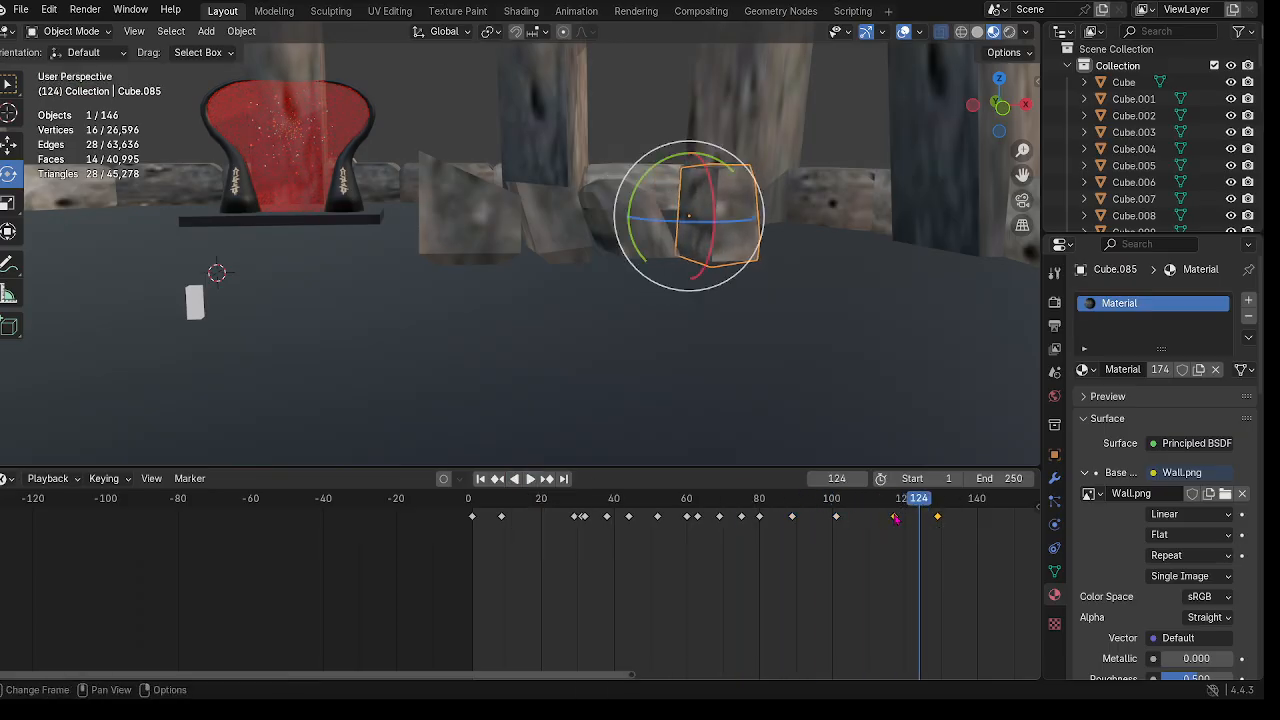
key("g")
left_click(957, 539)
left_click_drag(955, 533, 832, 510)
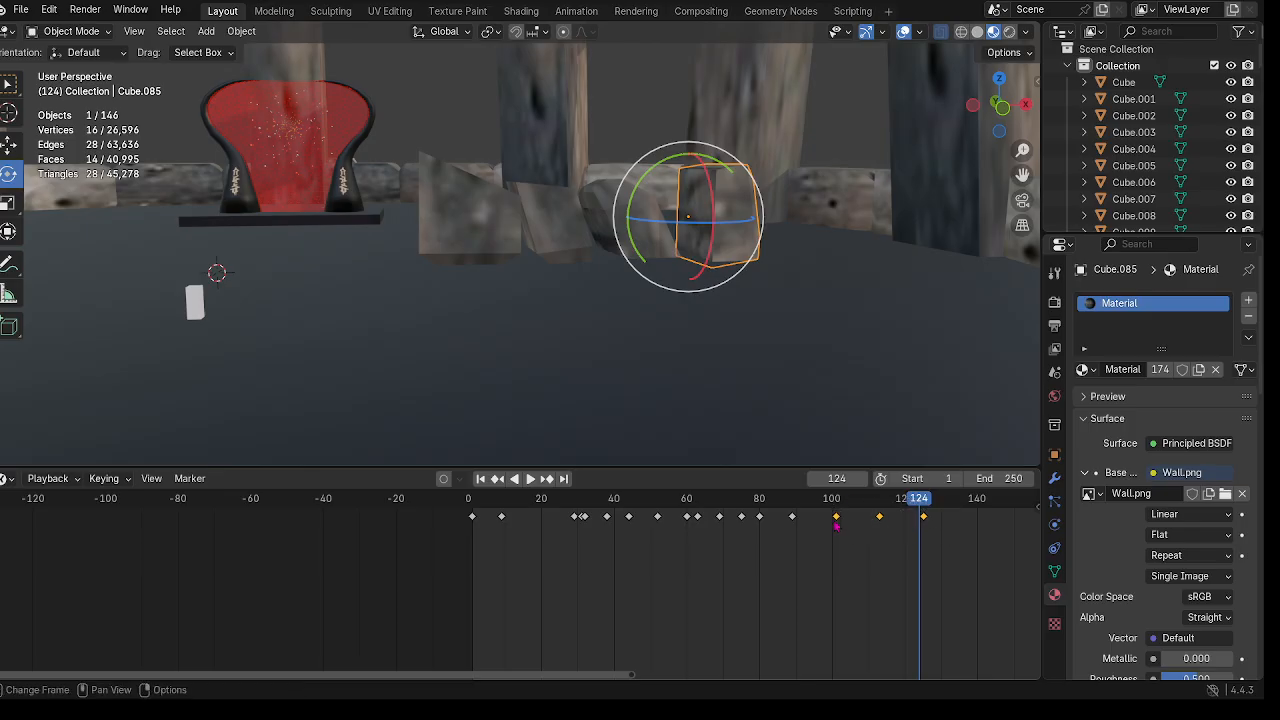
key("g")
left_click(824, 521)
left_click_drag(976, 540, 874, 514)
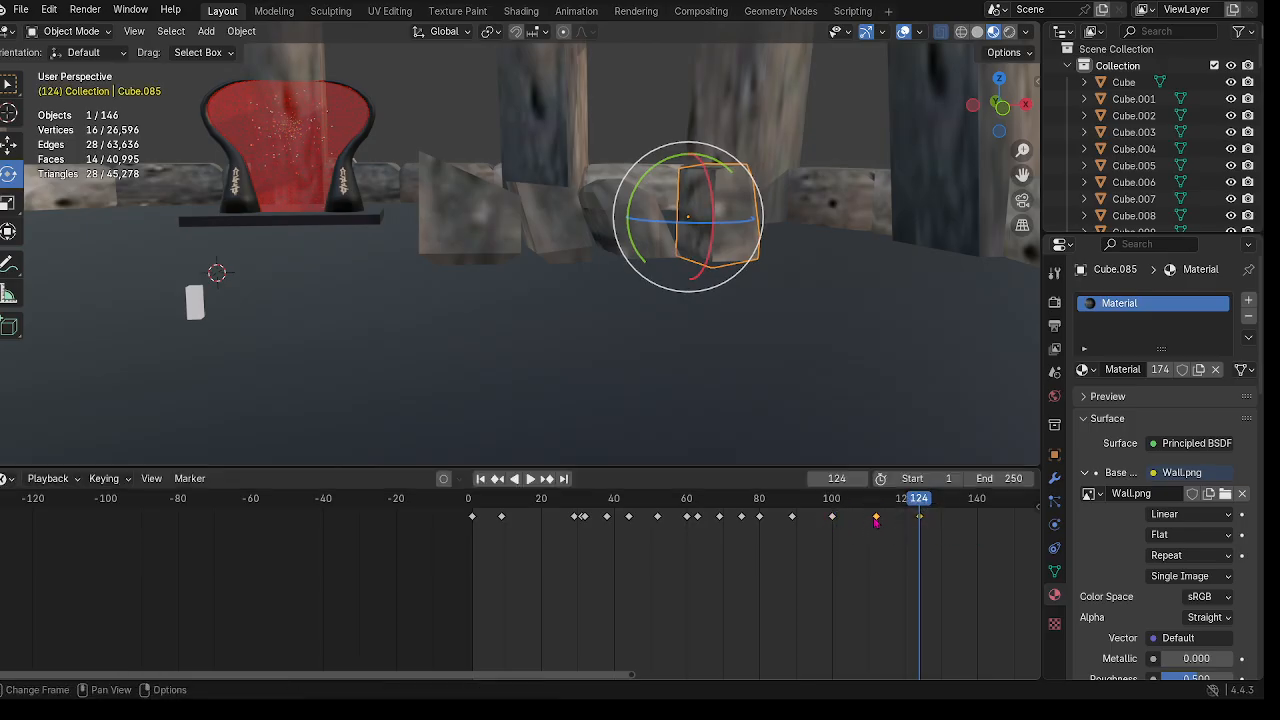
key("g")
left_click(872, 517)
key("g")
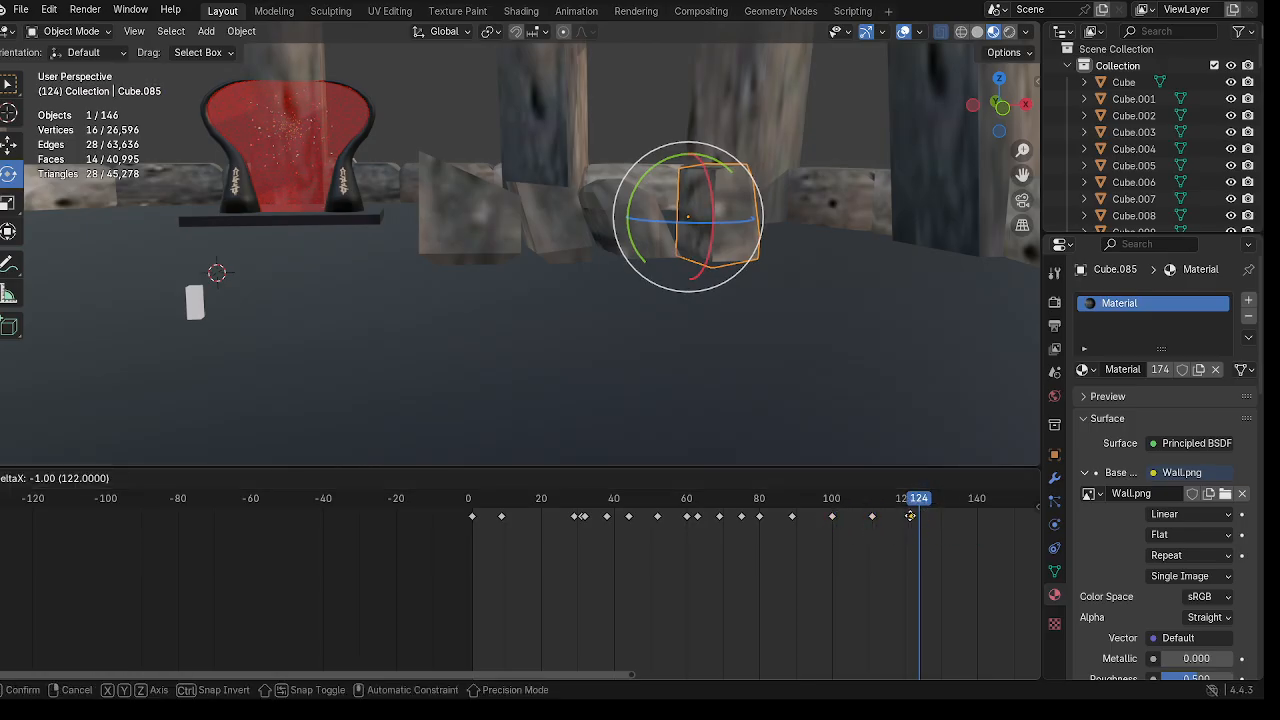
left_click(916, 518)
Step: Play back and scrub the stone's fall to check the revised settling timing
left_click_drag(917, 502, 577, 555)
left_click(528, 480)
left_click(530, 479)
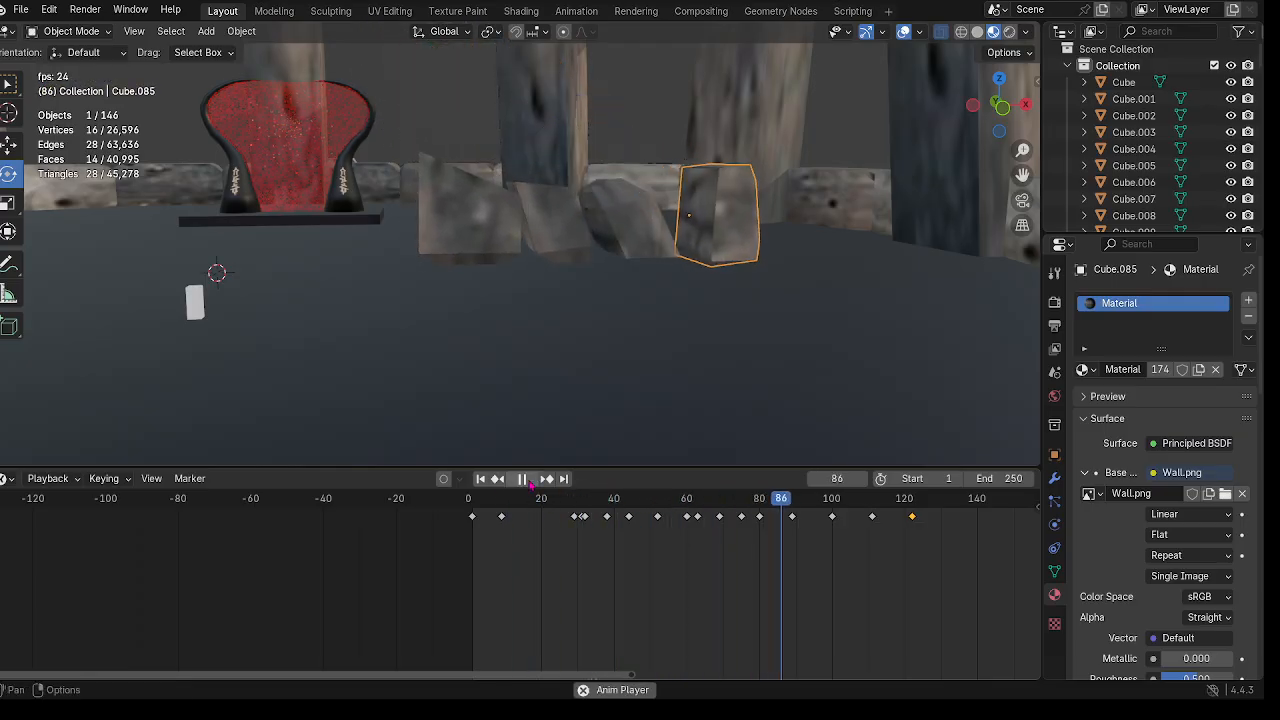
key("space")
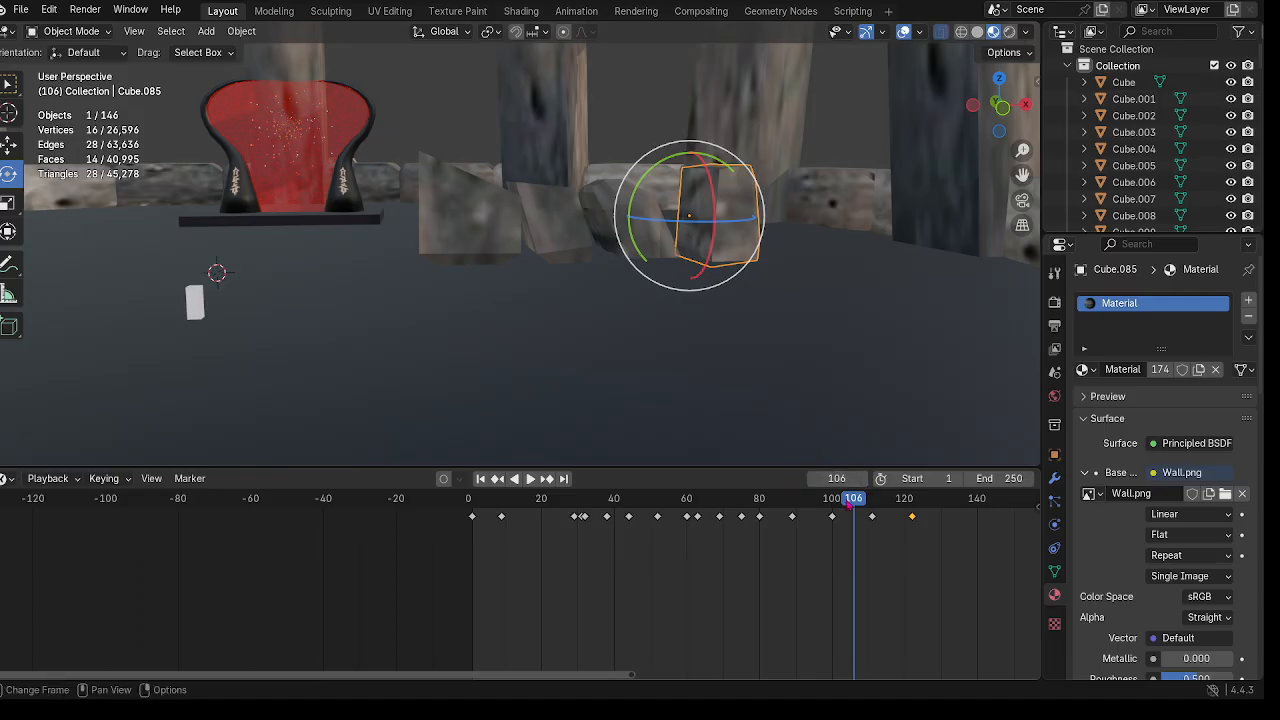
mouse_move(797, 501)
left_mouse_down()
mouse_move(785, 523)
mouse_move(844, 540)
mouse_move(689, 519)
mouse_move(703, 515)
mouse_move(789, 525)
mouse_move(514, 530)
mouse_move(934, 530)
mouse_move(543, 507)
mouse_move(603, 506)
mouse_move(560, 520)
mouse_move(781, 520)
left_mouse_up()
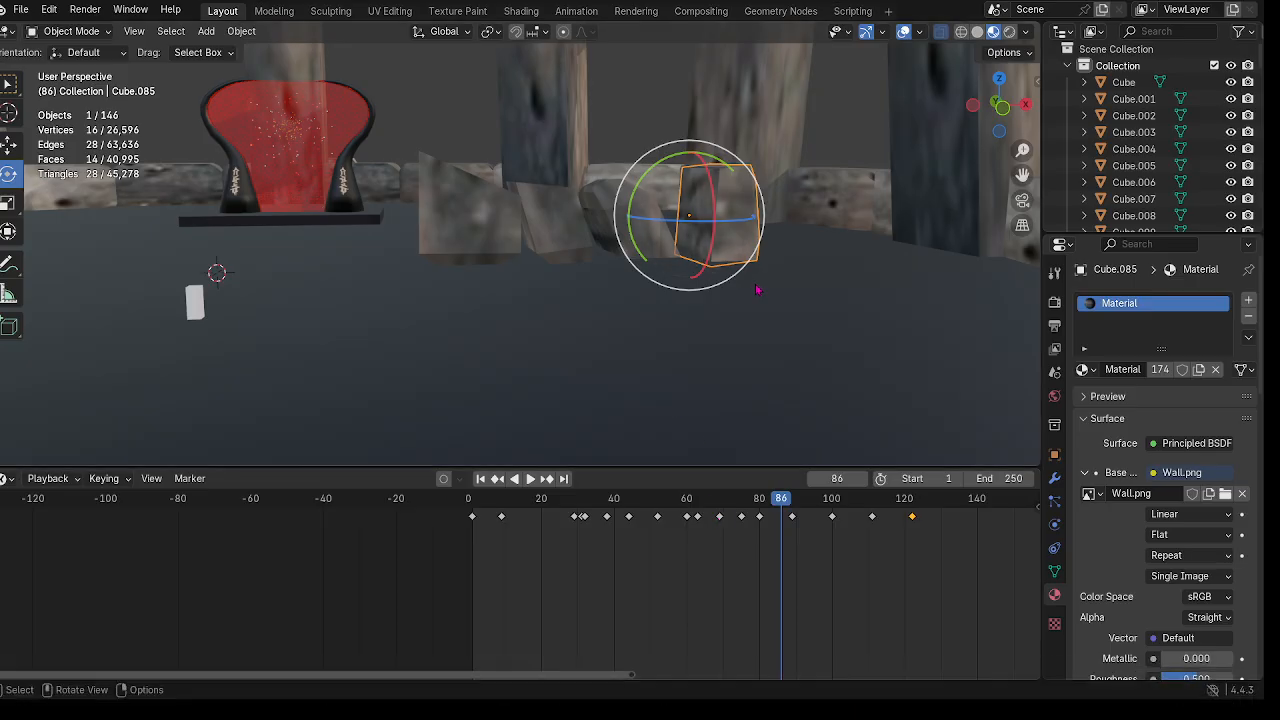
Step: Select the four fallen rubble stones inside the dome and copy them to the clipboard
middle_click_drag(751, 286, 614, 306)
left_click(572, 326)
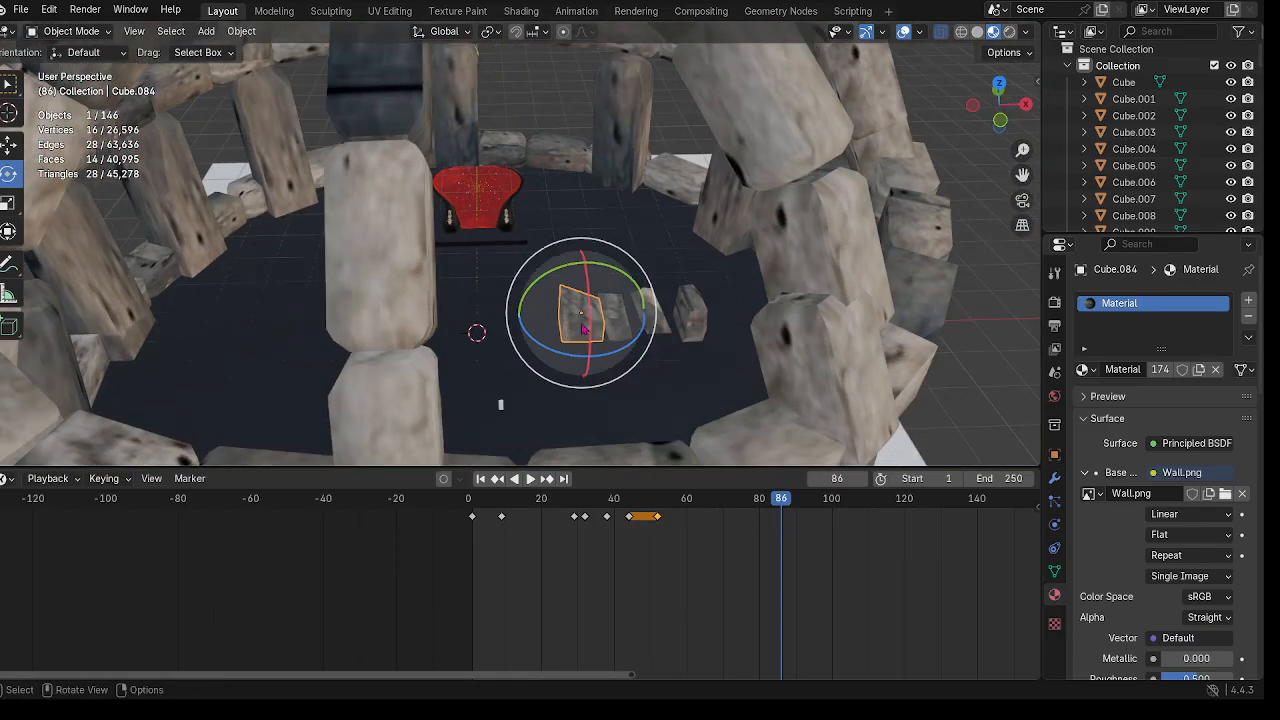
left_click(617, 320, "shift")
left_click(654, 314, "shift")
left_click(691, 309, "shift")
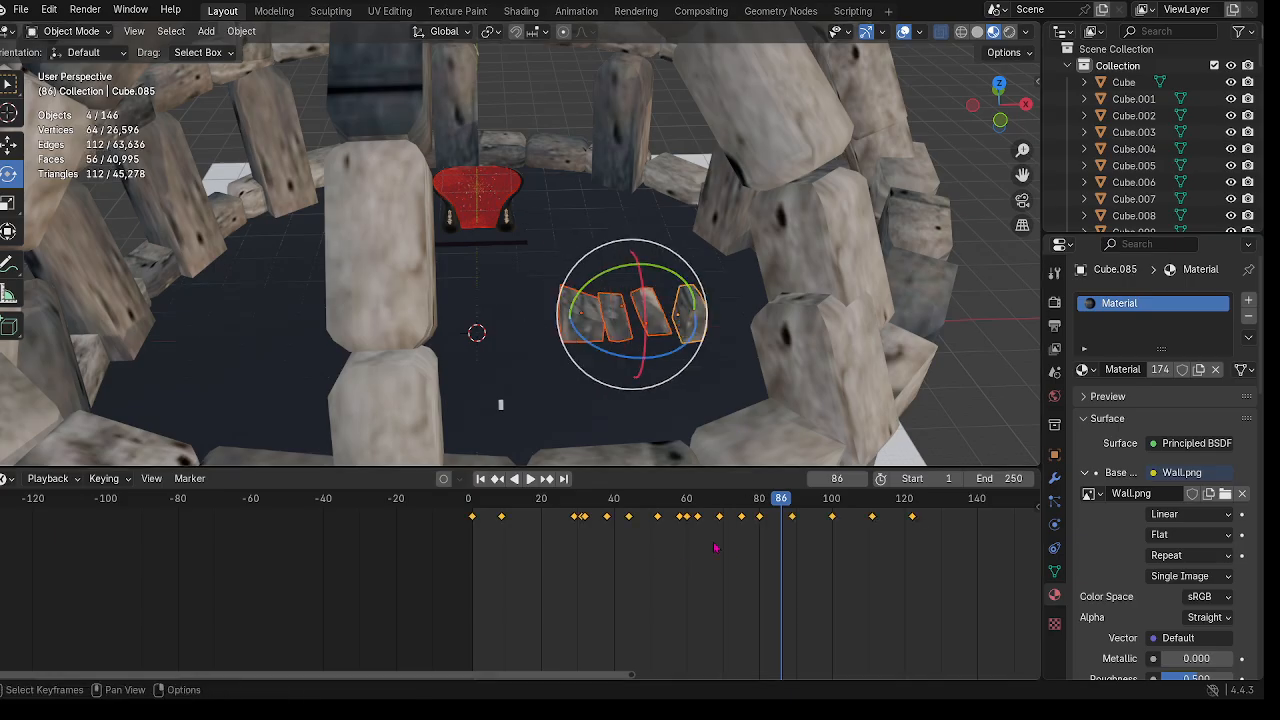
right_click(600, 310)
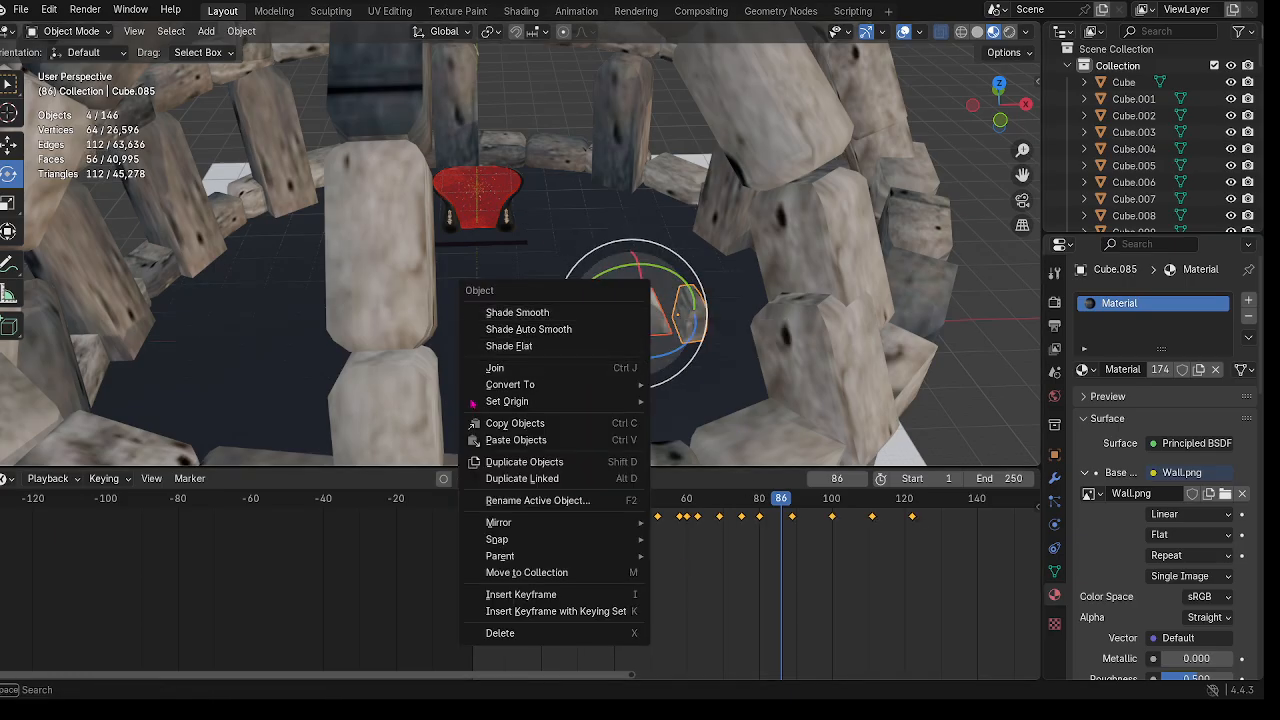
left_click(492, 424)
Step: Open a second Blender 4.4 instance and dismiss its splash screen
mouse_move(650, 697)
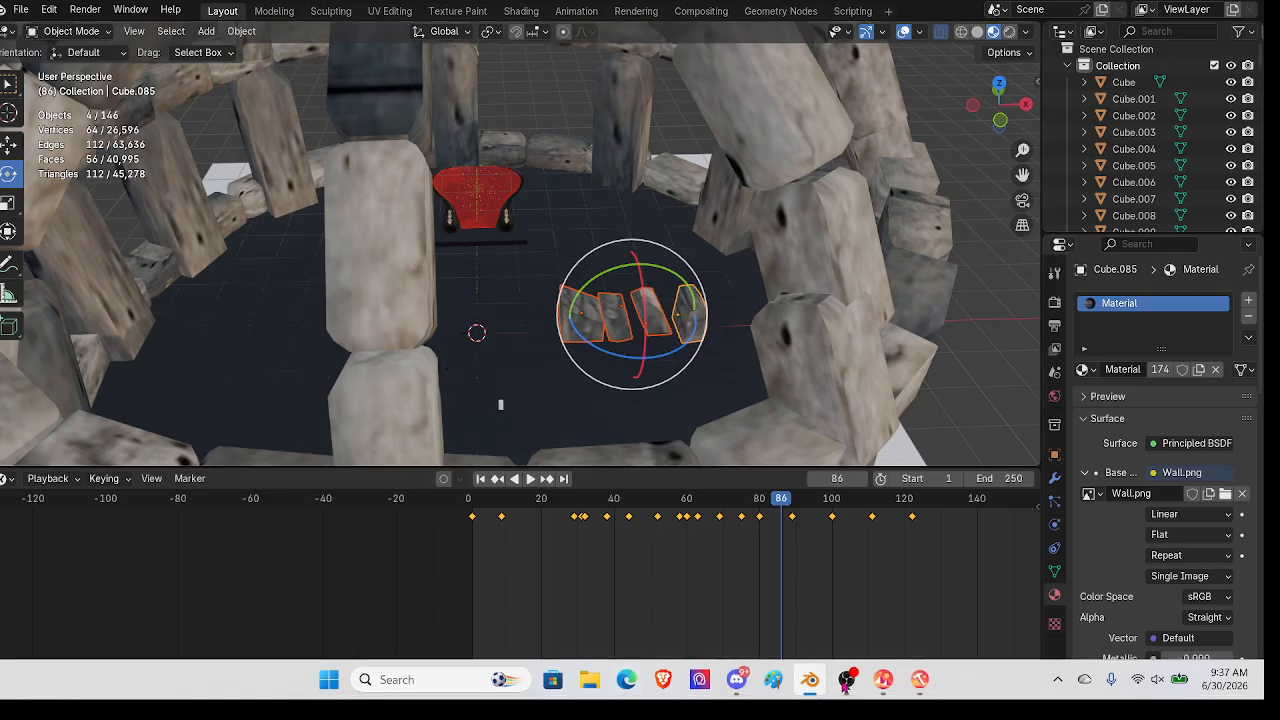
right_click(809, 680)
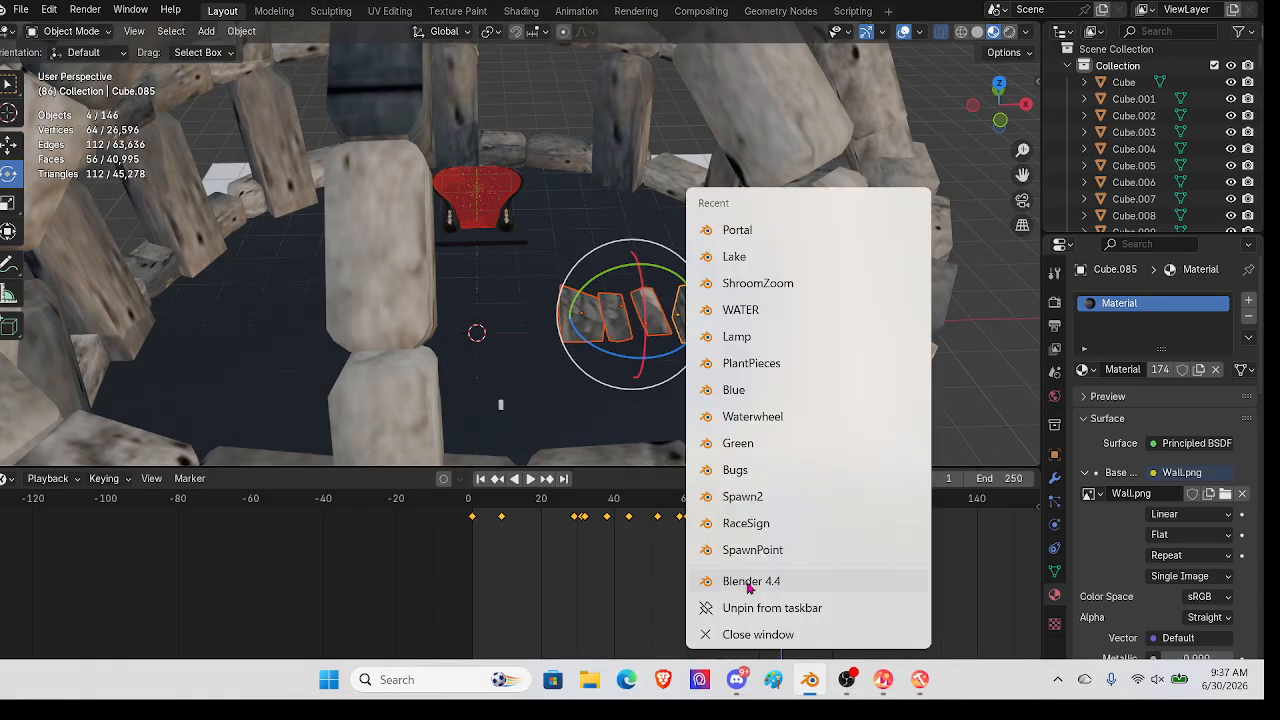
left_click(749, 582)
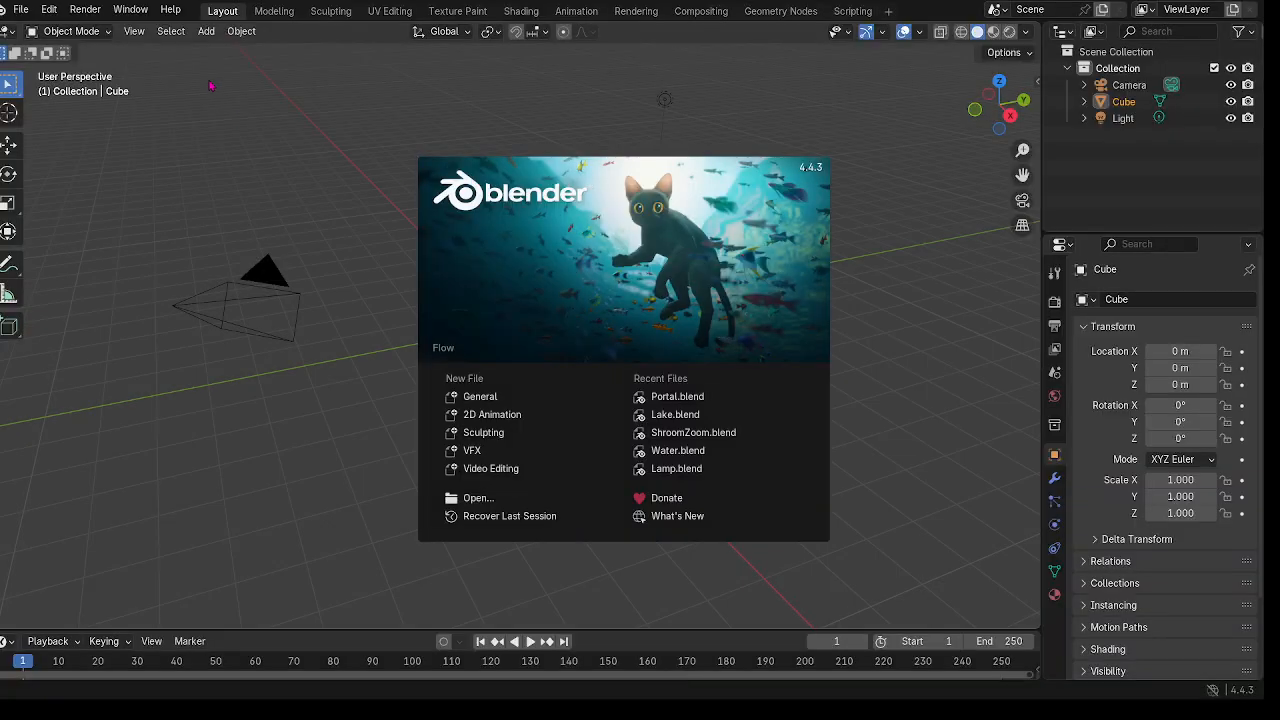
left_click(251, 172)
Step: Delete the default camera, cube and light from the new scene
scroll(736, 271, "down", 3)
key("a")
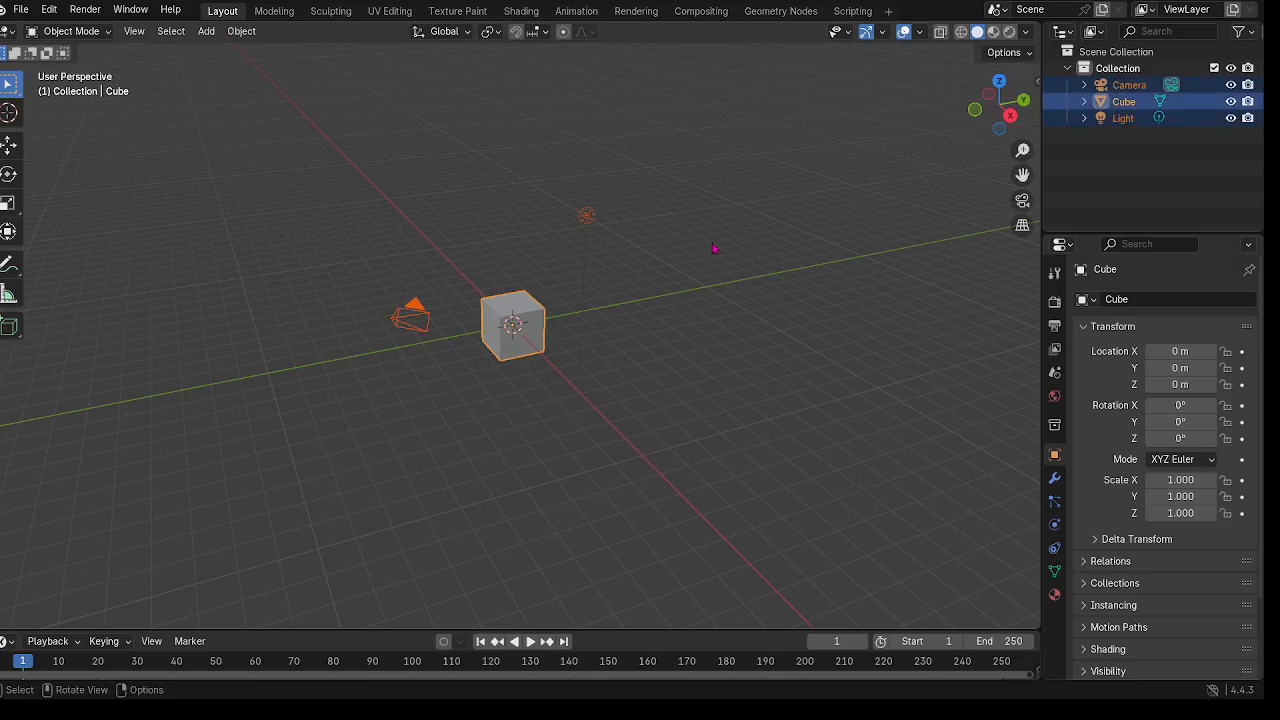
key("x")
left_click(713, 245)
Step: Paste the four animated stones into the empty scene and play their falling animation
right_click(681, 252)
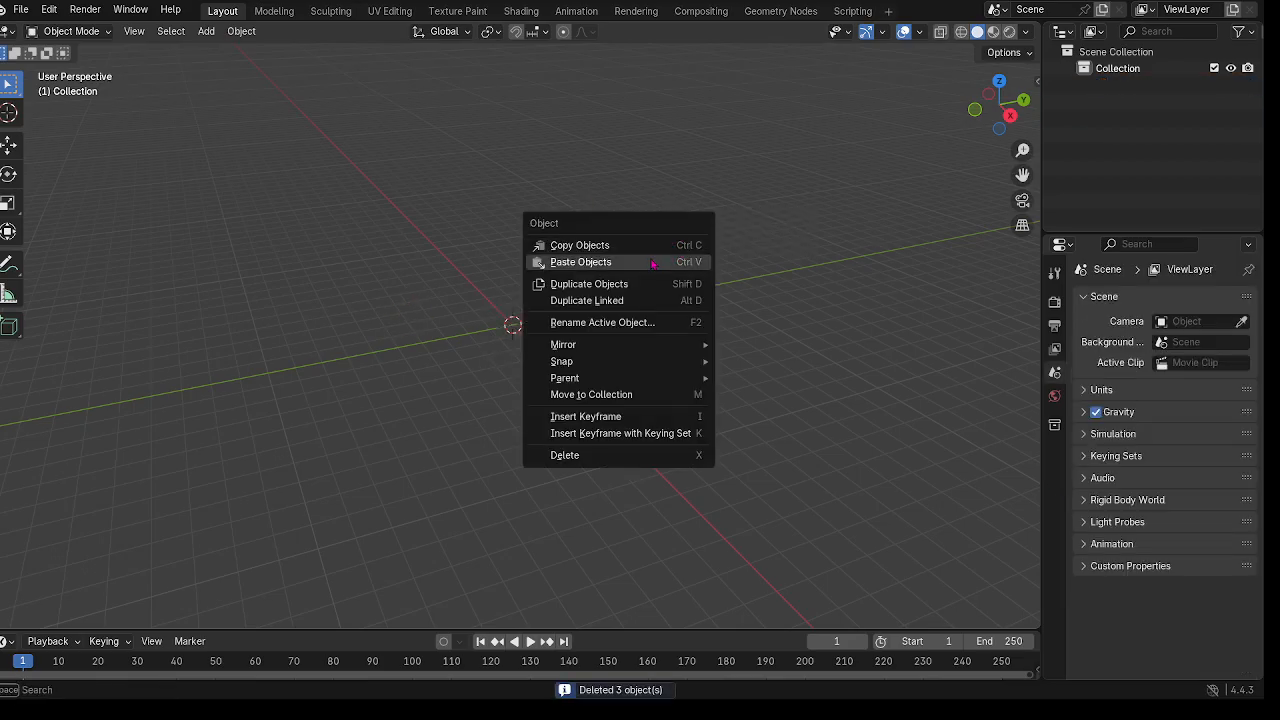
left_click(651, 263)
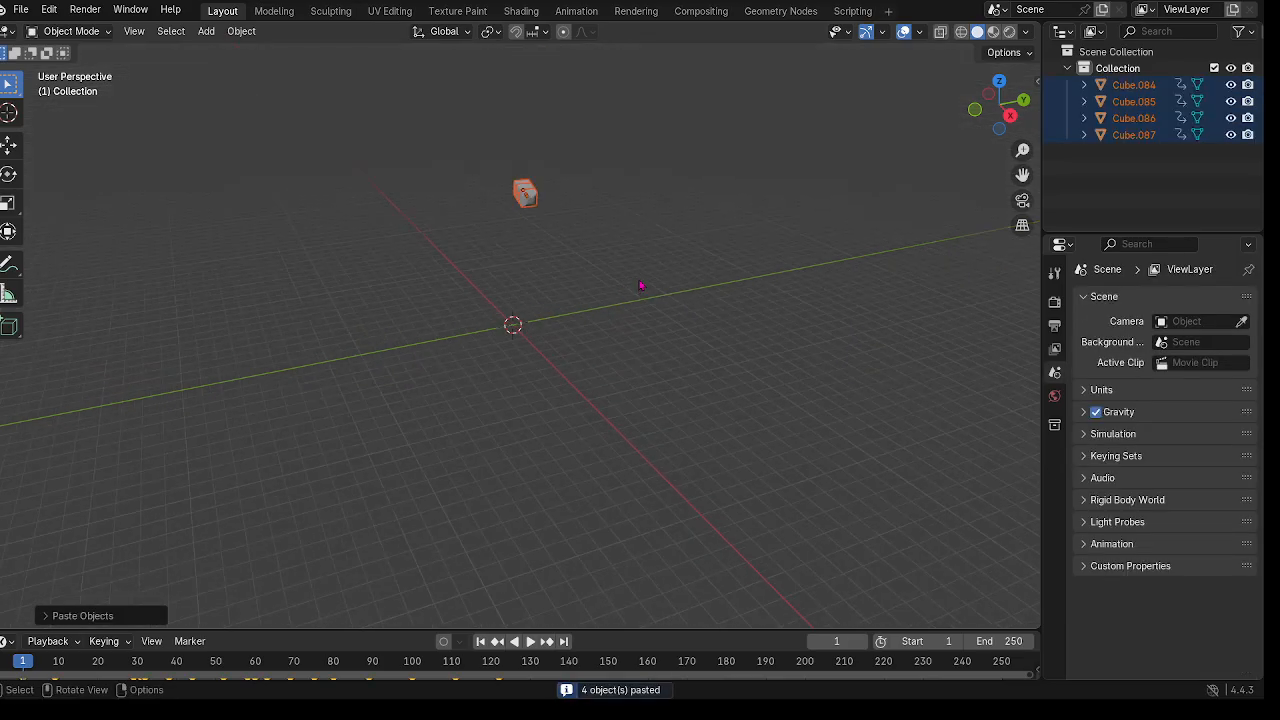
middle_click_drag(641, 286, 690, 230)
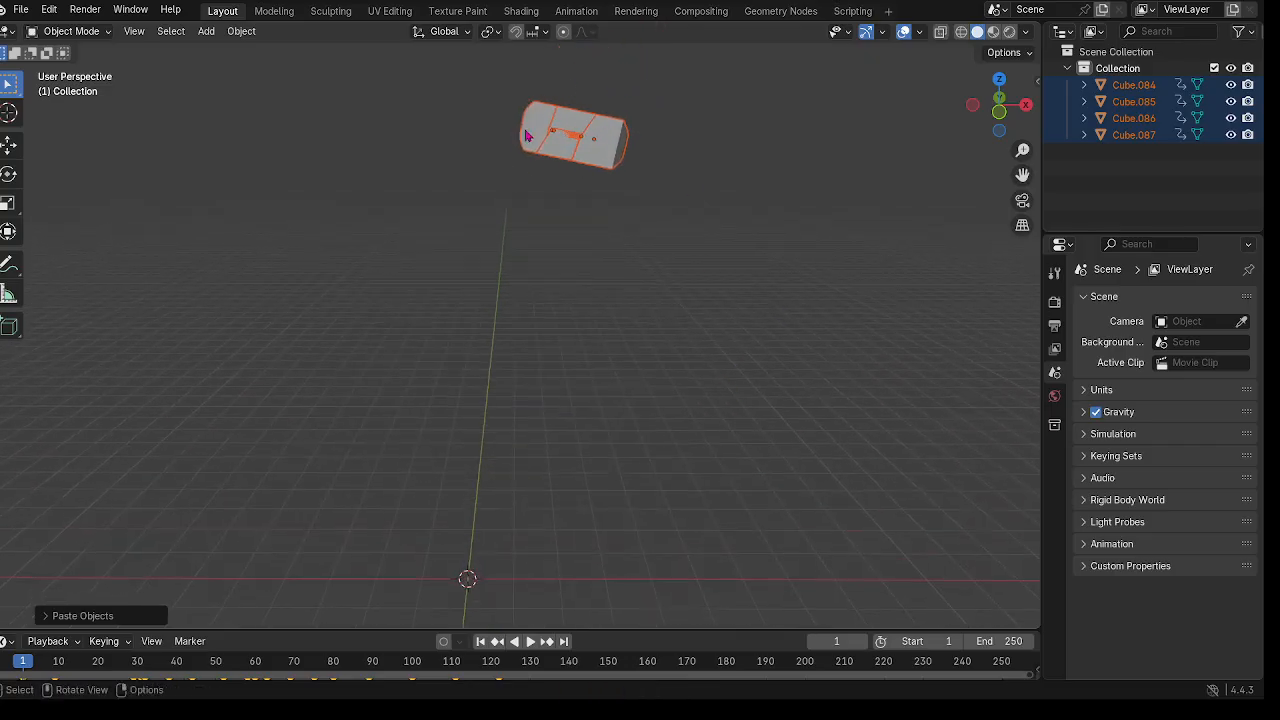
scroll(630, 545, "down", 3)
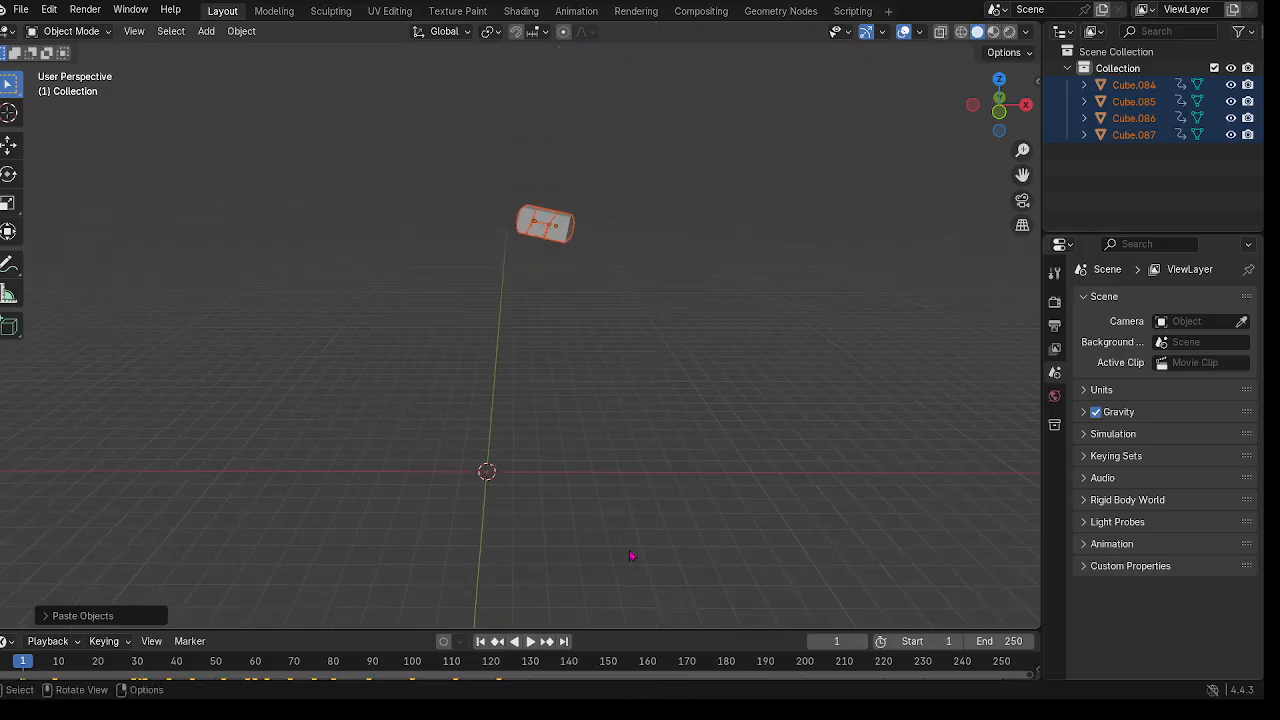
left_click(531, 641)
middle_click_drag(681, 494, 678, 400, "shift")
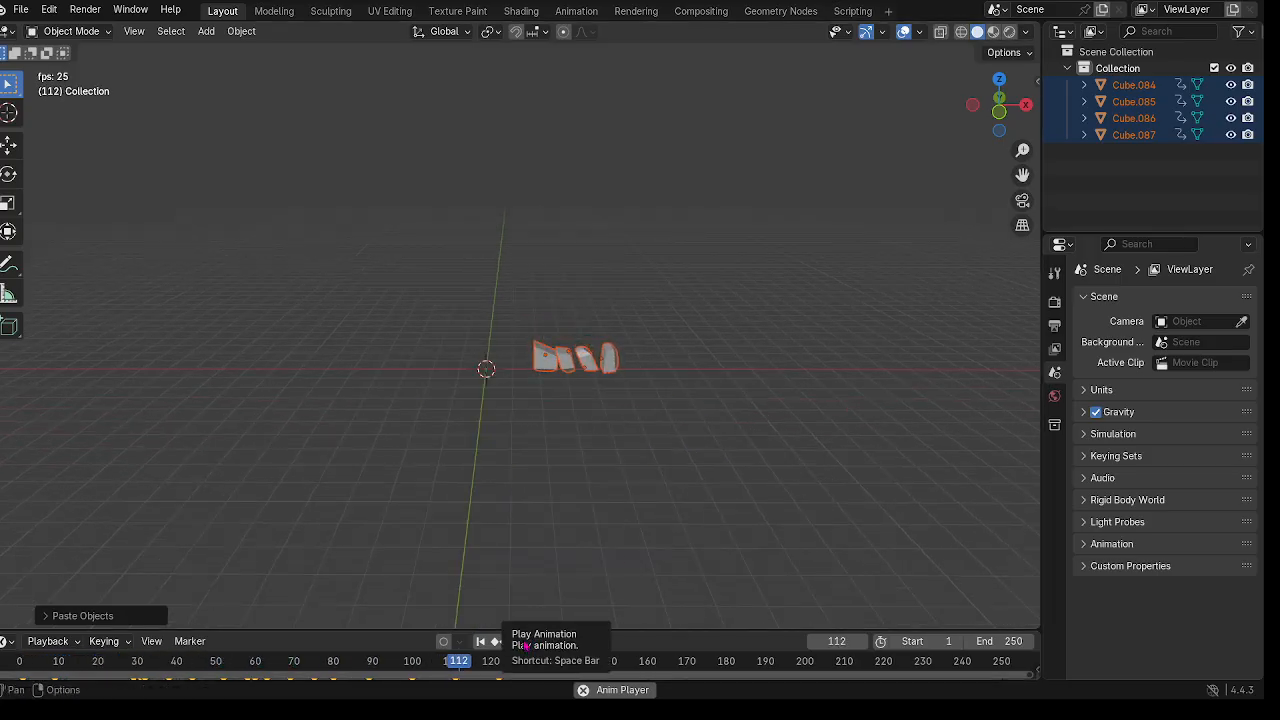
left_click(522, 641)
Step: Enlarge the timeline and keyframe the stones' resting poses at frame 250, one stone at a time
left_click_drag(626, 628, 595, 334)
left_click_drag(487, 378, 1010, 437)
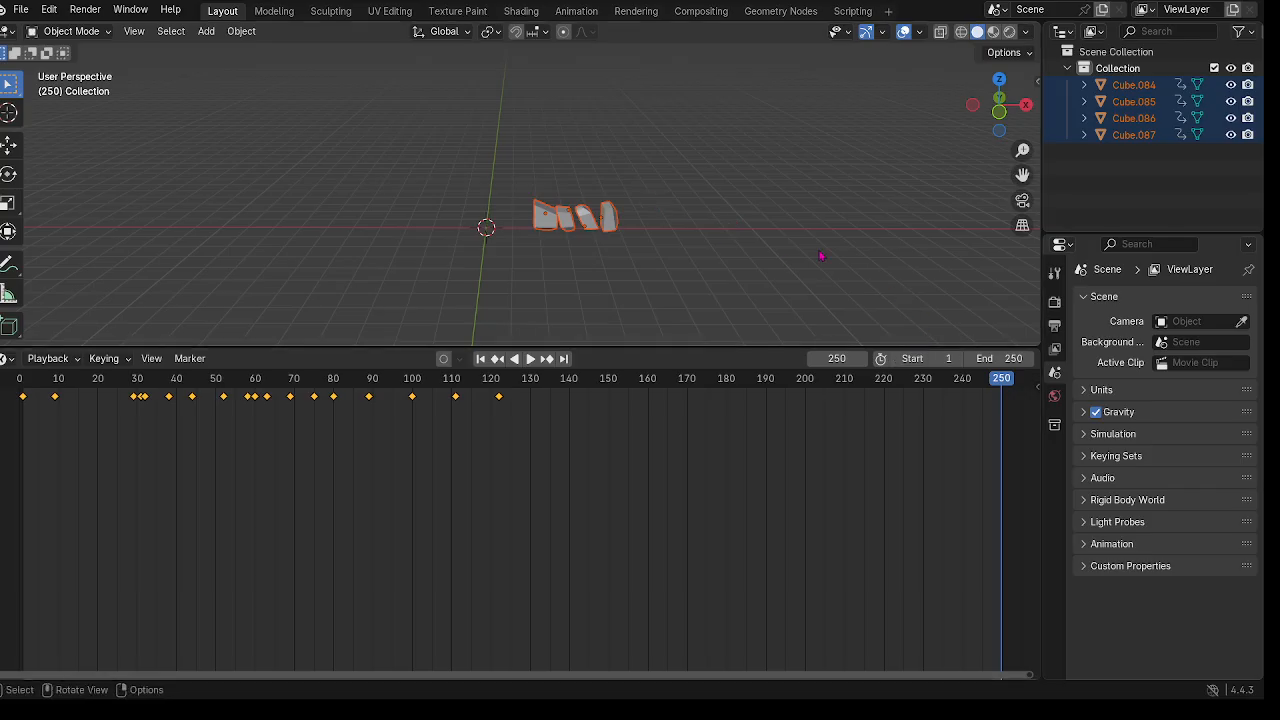
left_click(616, 224)
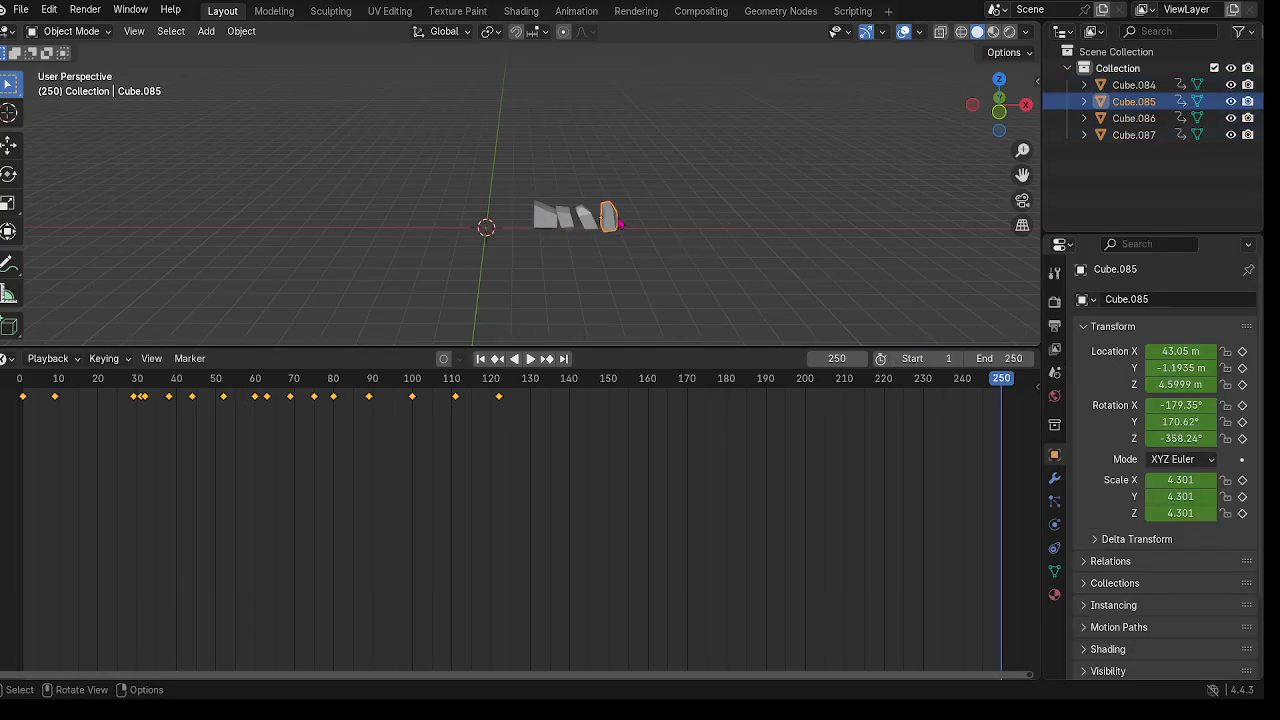
left_click(593, 222)
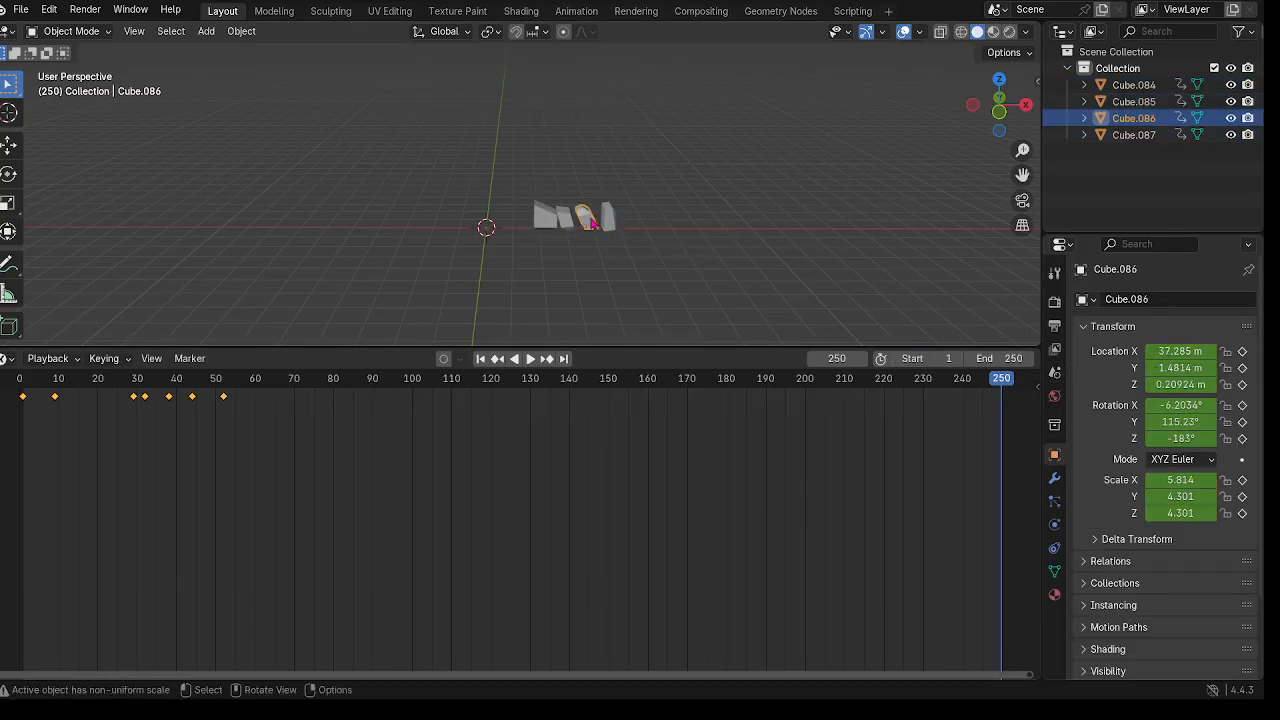
left_click(566, 222)
left_click(546, 222)
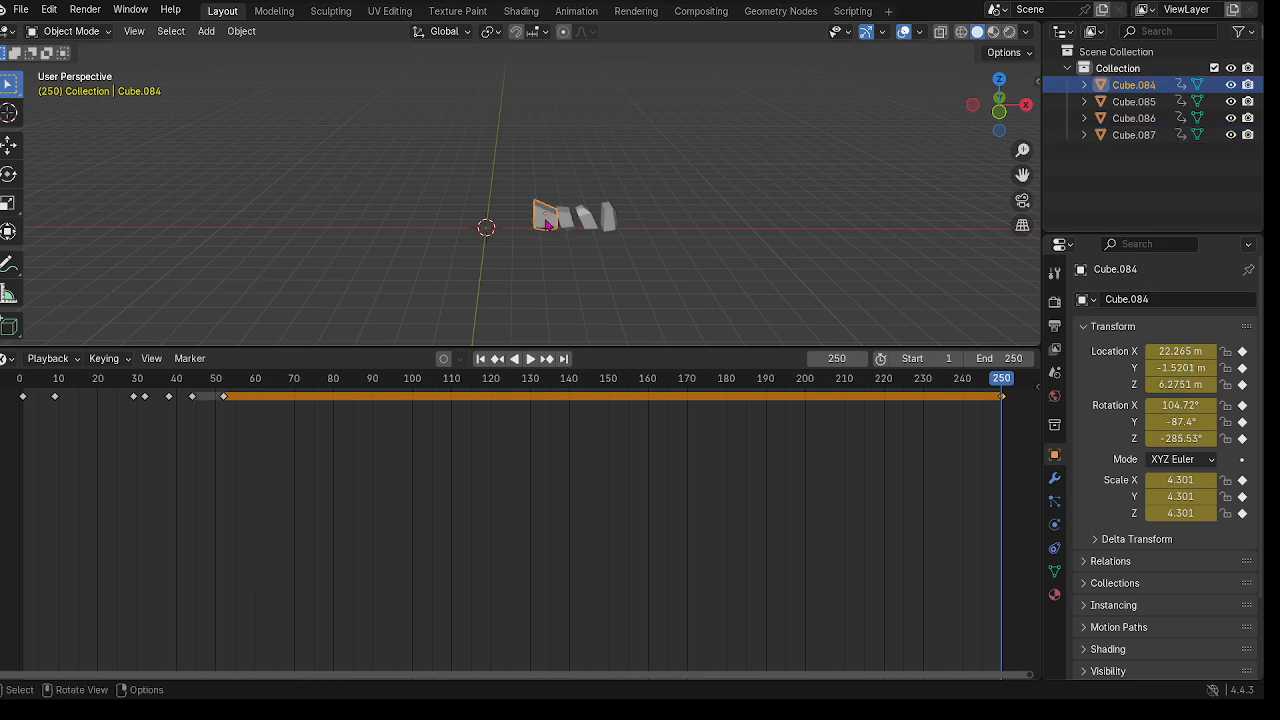
Step: Select all four animated stones and save the file as Rock1 in the Antrom folder
left_click(741, 151)
key("a")
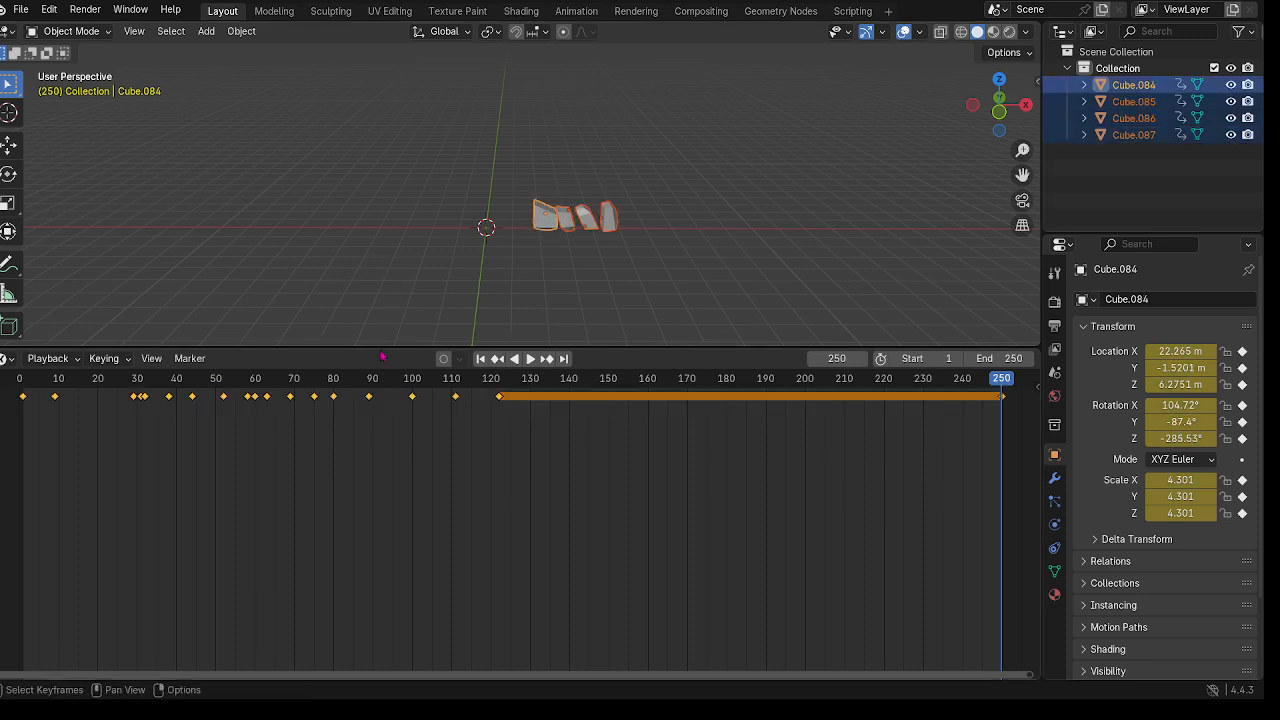
left_click(22, 9)
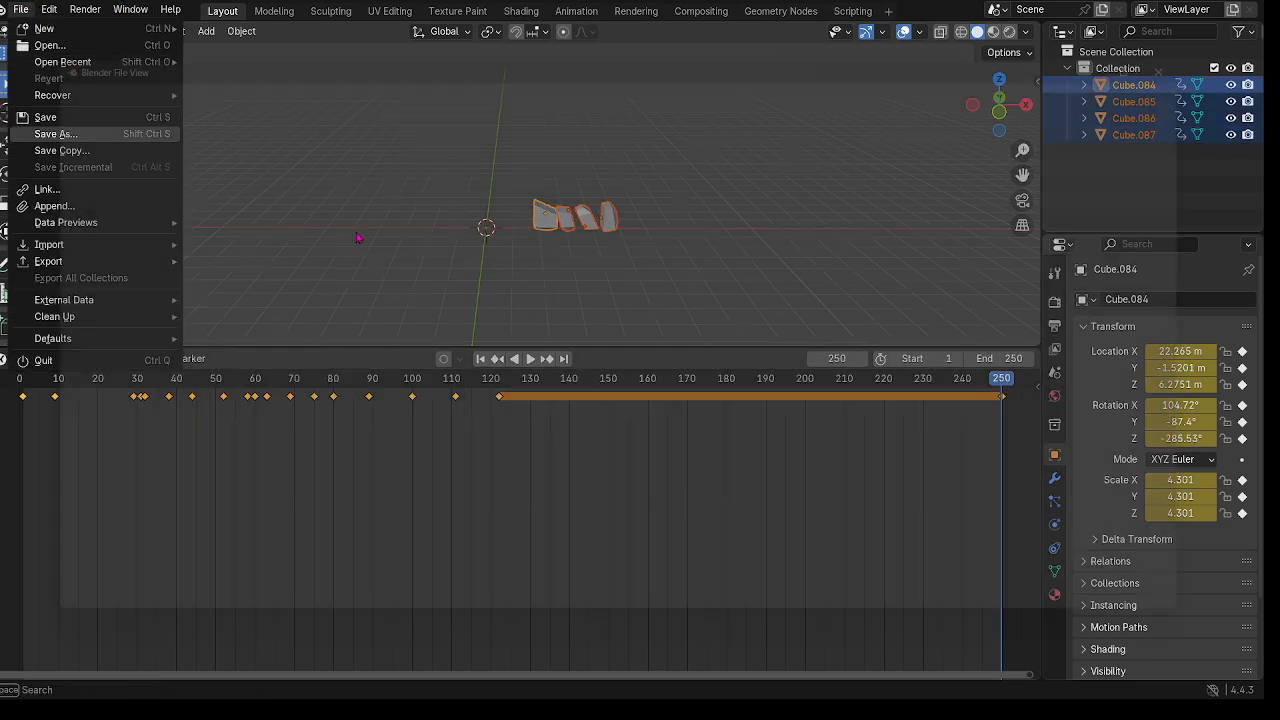
left_click(50, 131)
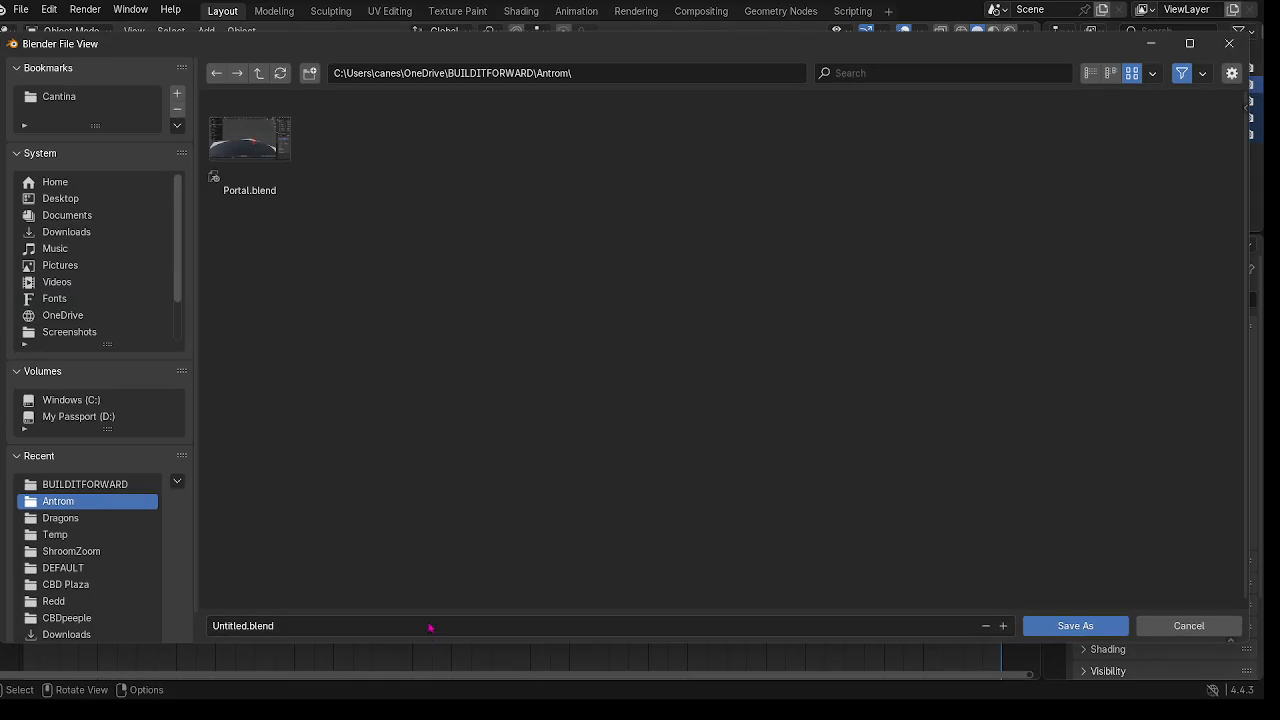
left_click(429, 625)
type("Rock1")
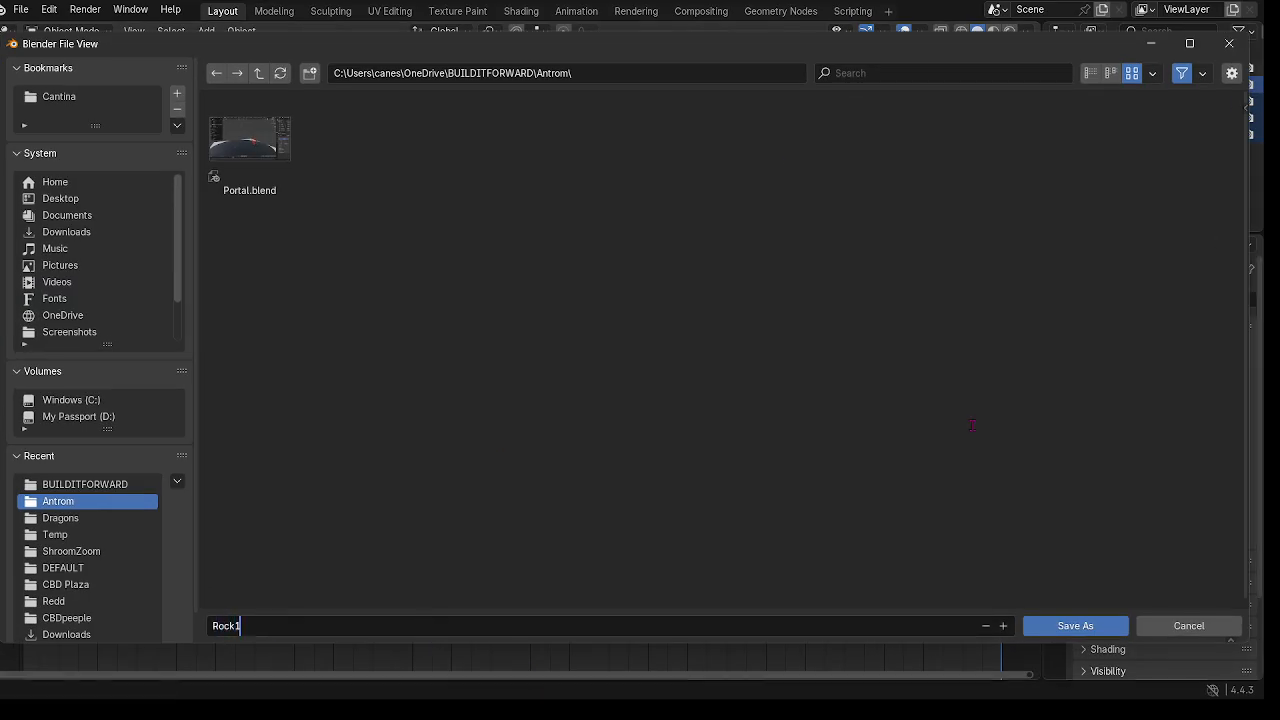
left_click(1050, 625)
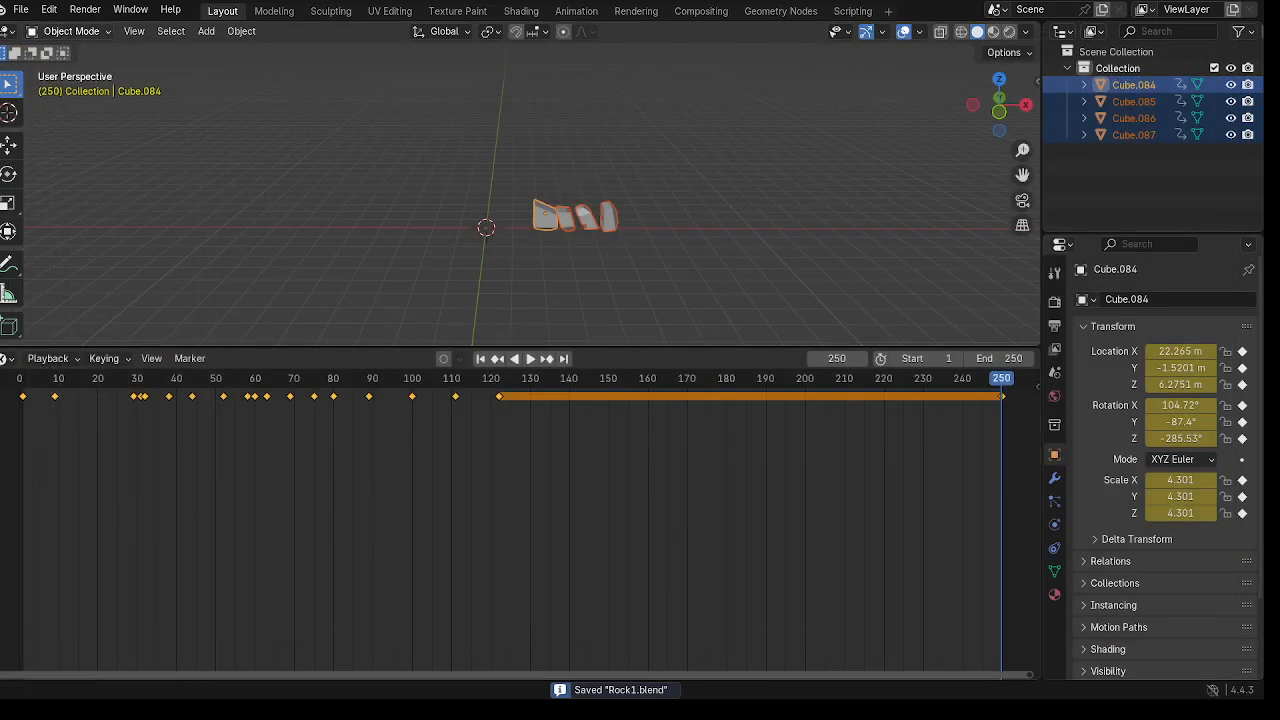
left_click(49, 9)
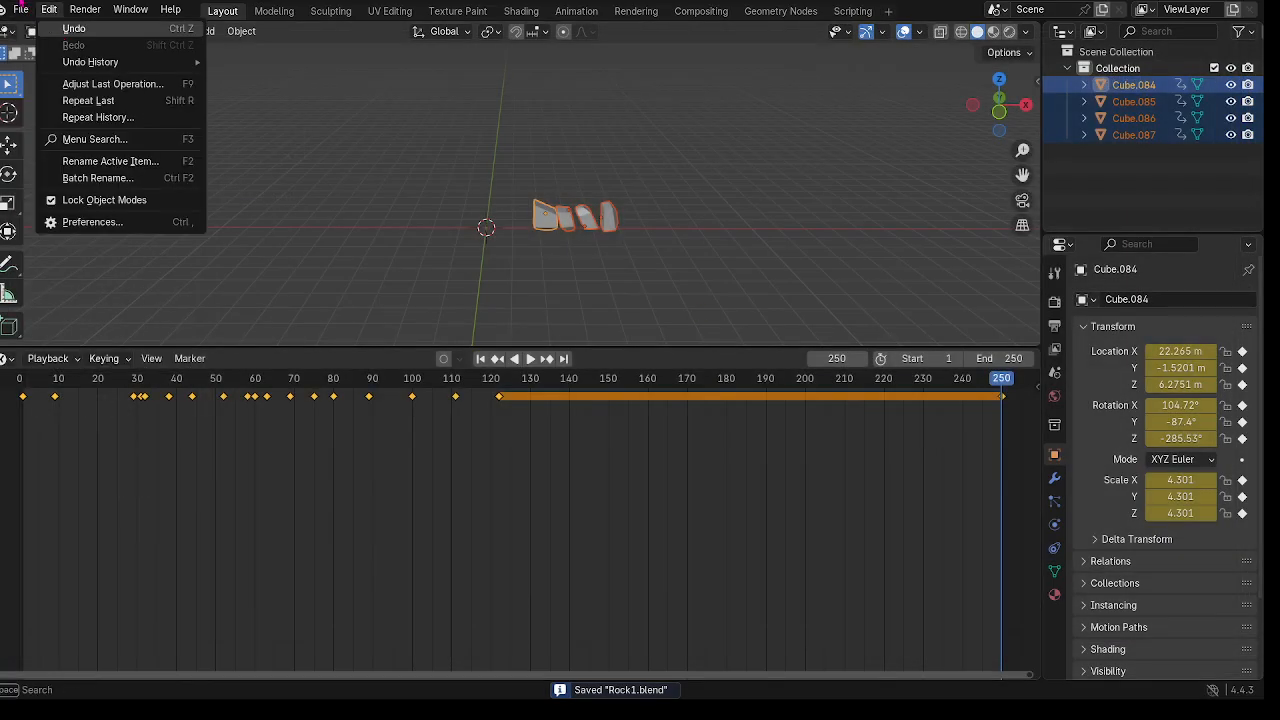
Step: Switch to the Portal file and move the four animated stones about 139.73 m along X, clear of the dome
mouse_move(810, 680)
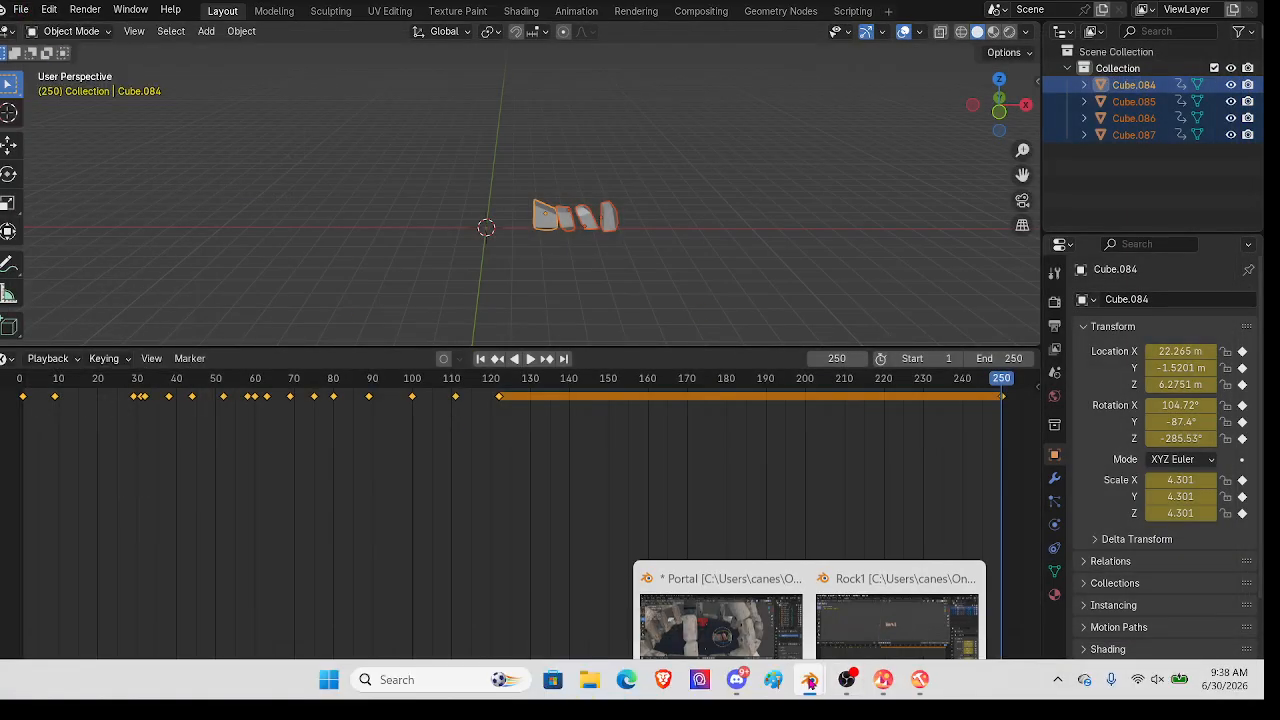
left_click(719, 541)
scroll(467, 151, "down", 5)
middle_click_drag(475, 96, 573, 224)
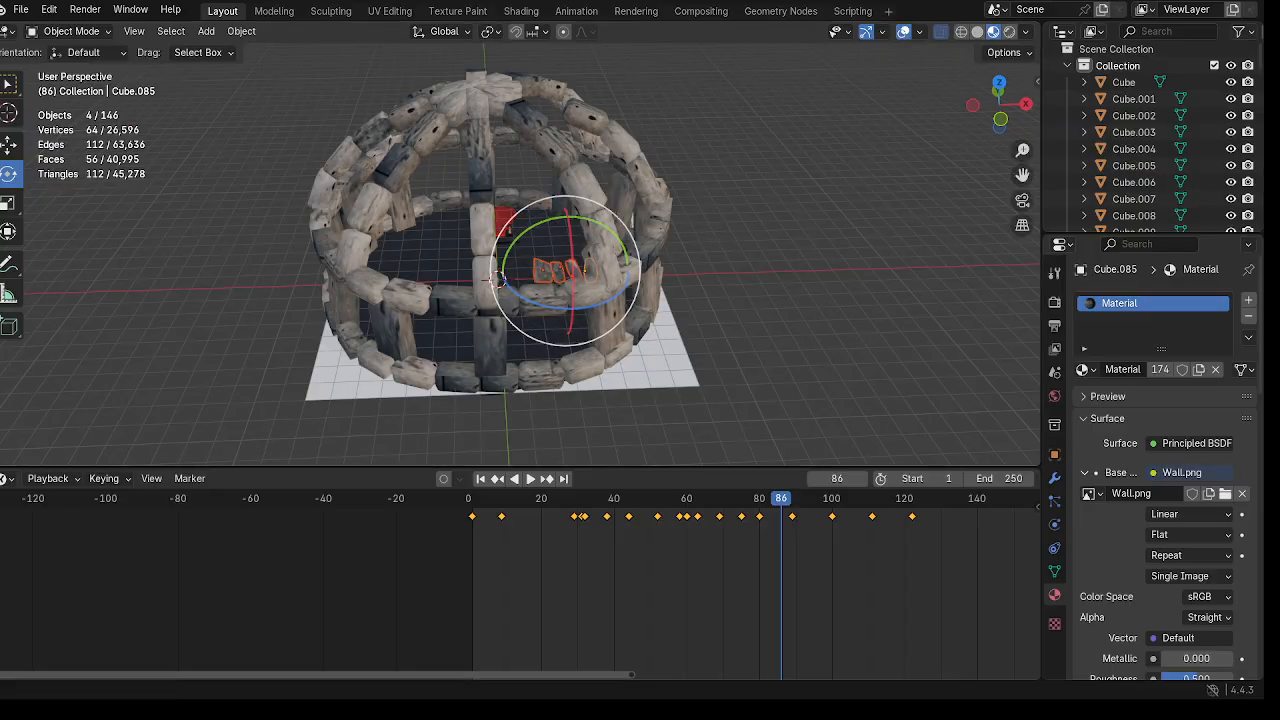
left_click(8, 145)
left_click_drag(644, 272, 881, 264)
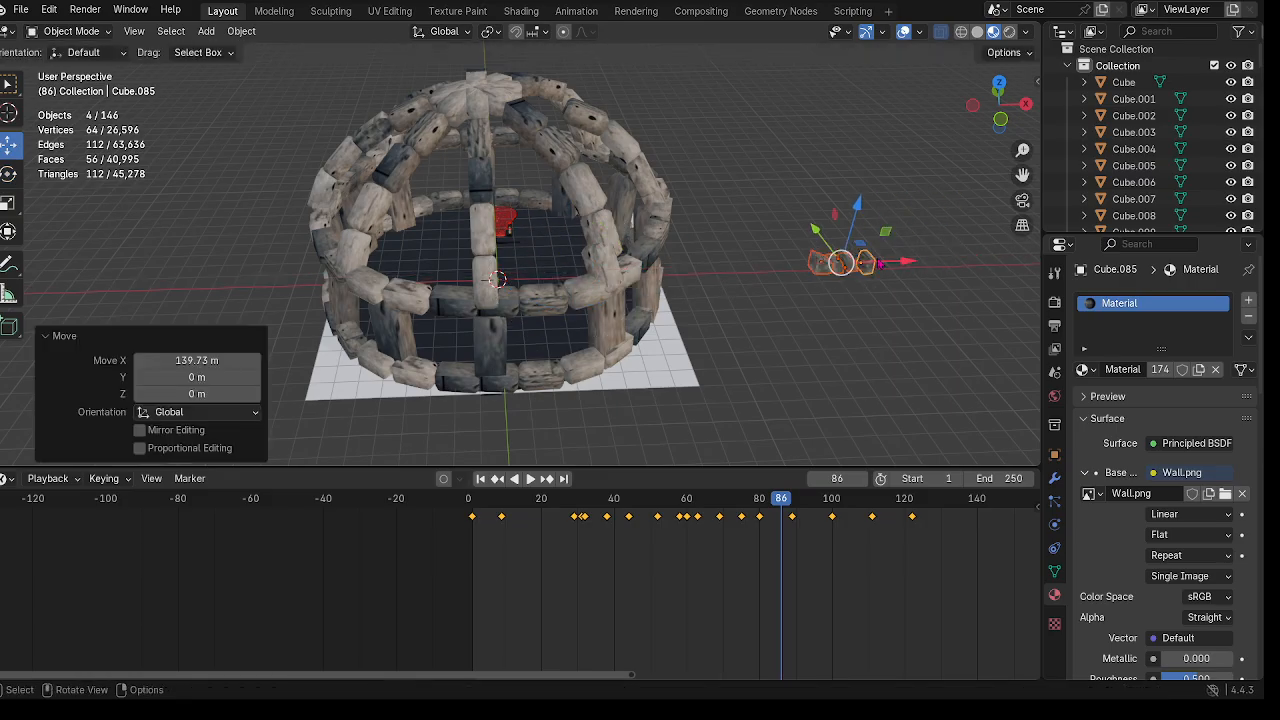
Step: Deselect the stones and delete the white ground plane beneath the dome
left_click(746, 100)
left_click(651, 363)
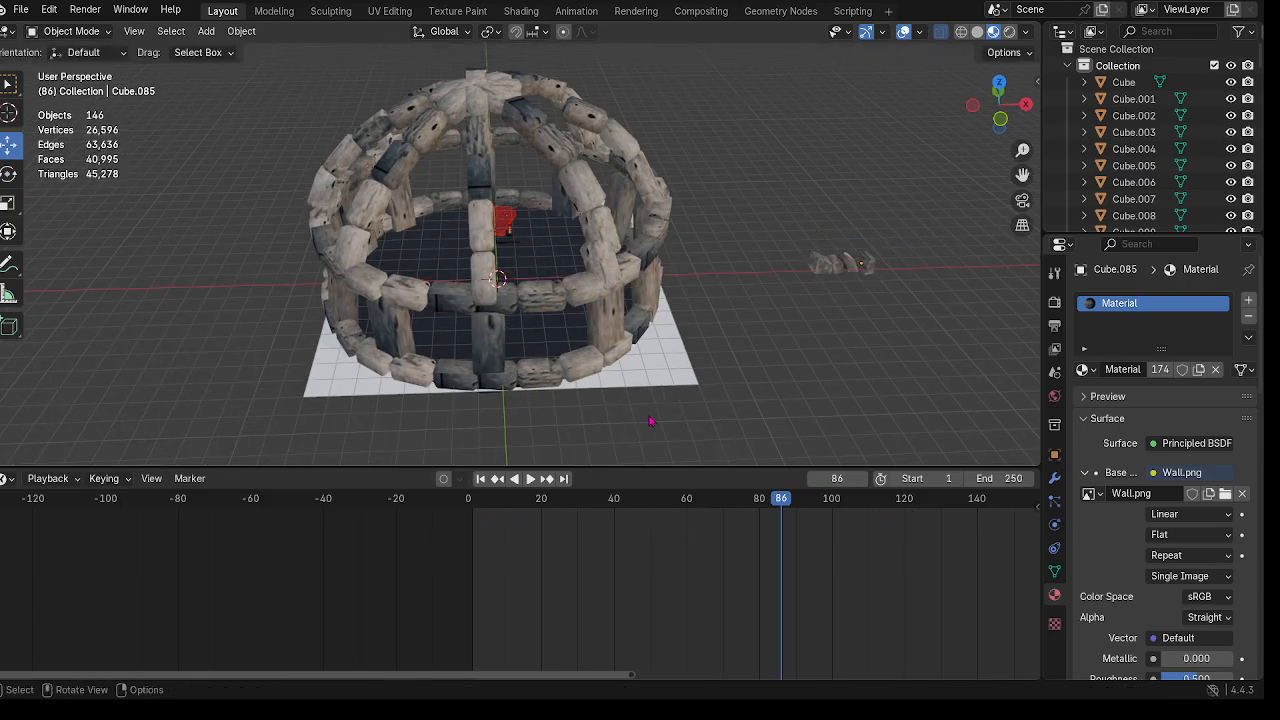
key("x")
left_click(651, 363)
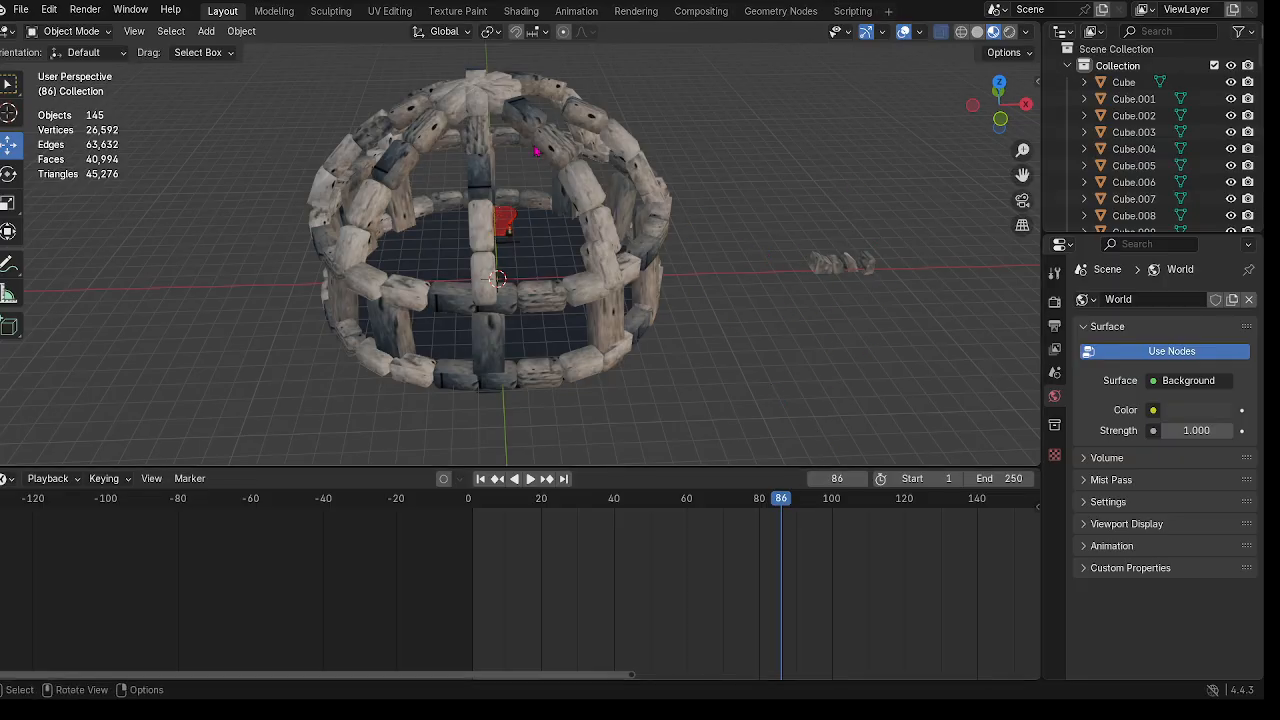
Step: Box-select the dome's stones from above, leaving out the moved animated stones, and save Portal.blend
middle_click_drag(536, 151, 444, 247)
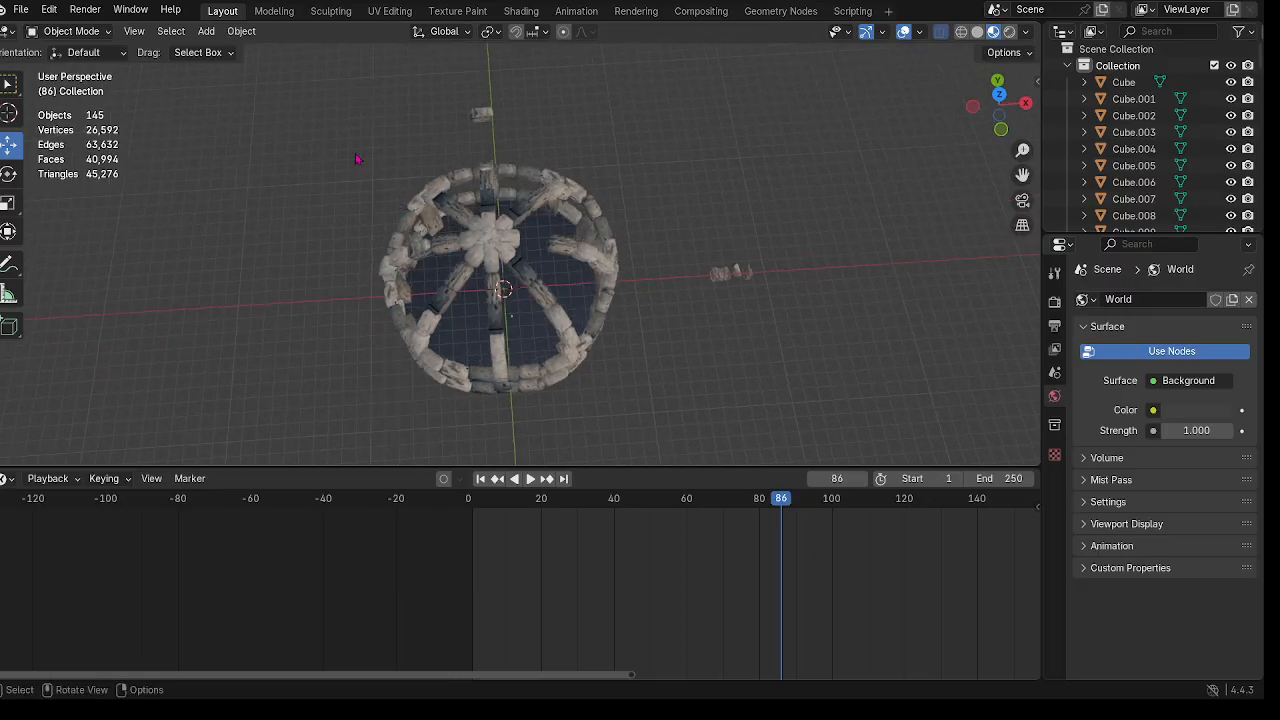
left_click_drag(356, 158, 654, 420)
scroll(655, 588, "down", 2)
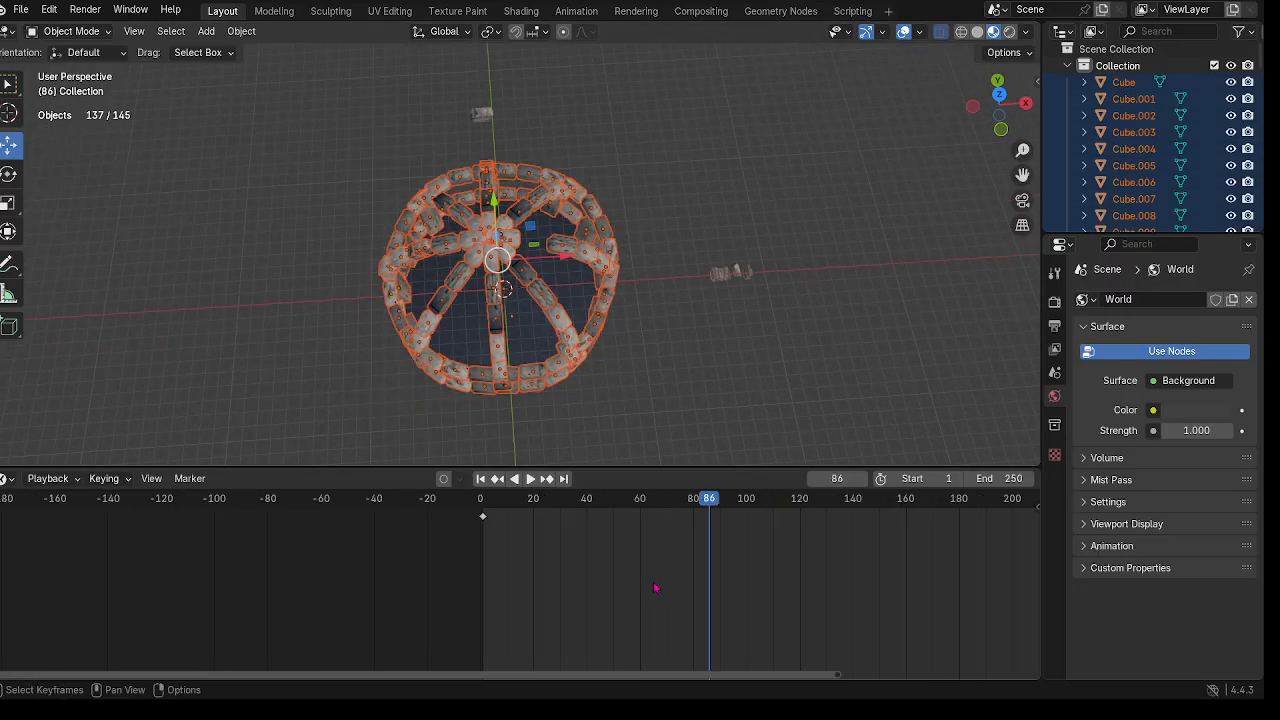
scroll(655, 588, "down", 3)
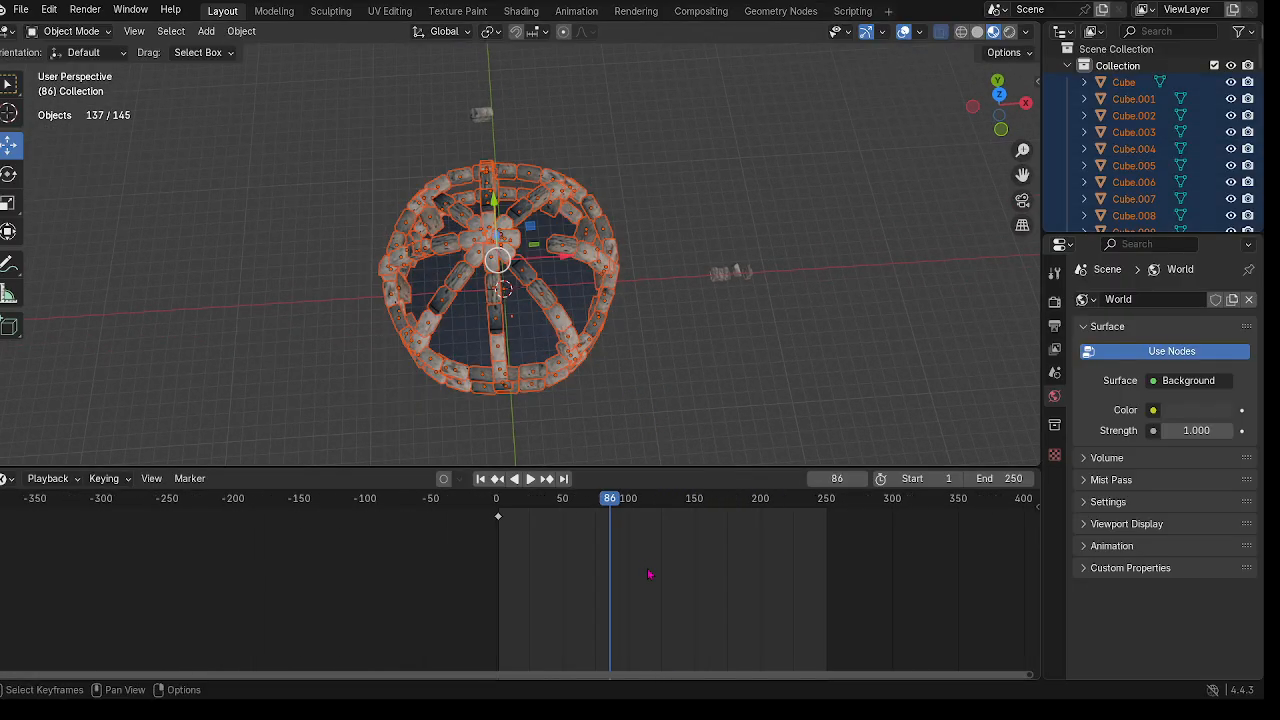
left_click(21, 10)
left_click(45, 117)
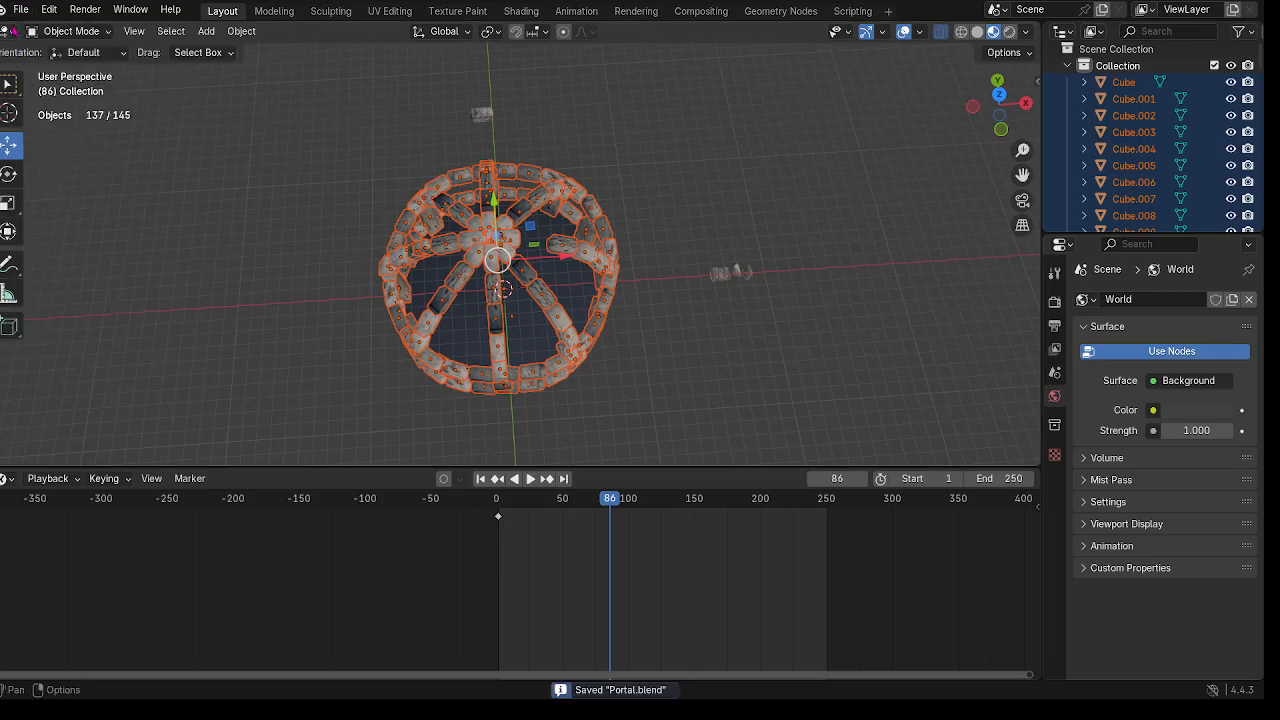
Step: Export the dome as glTF Binary over Portal.glb, limited to selected objects, with the animation mode set to Active actions merged
left_click(21, 10)
mouse_move(85, 261)
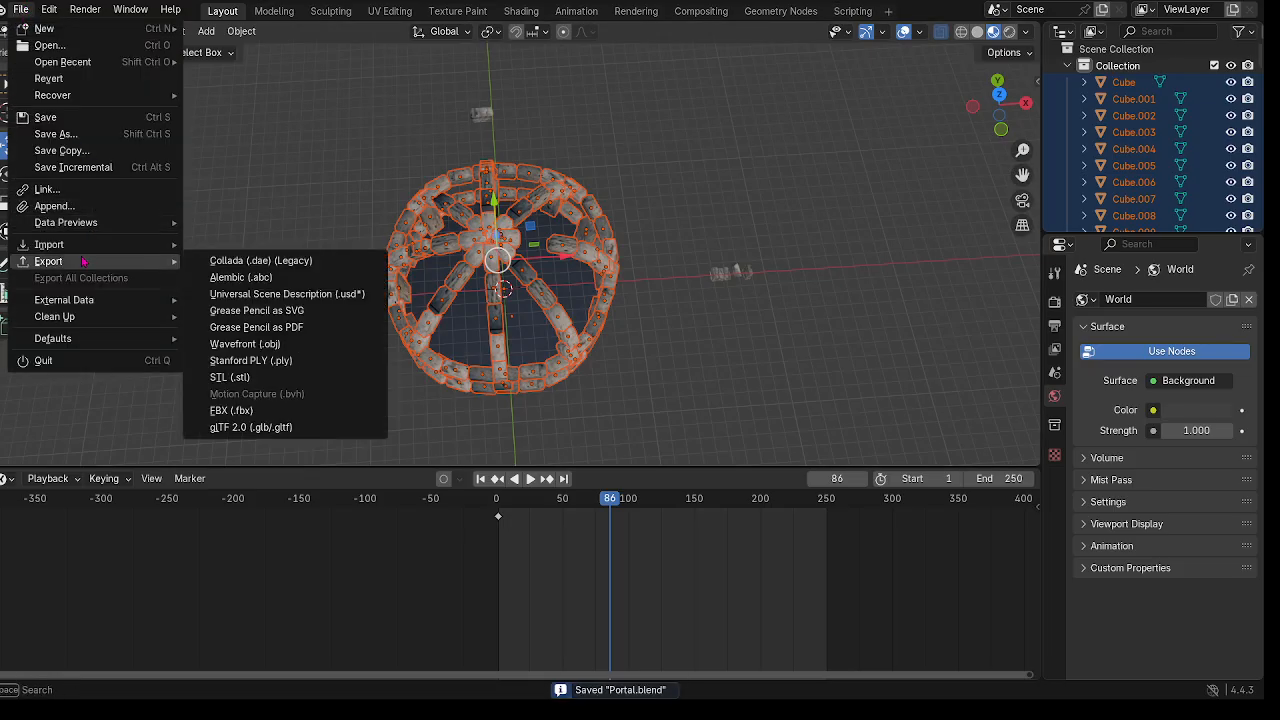
left_click(252, 427)
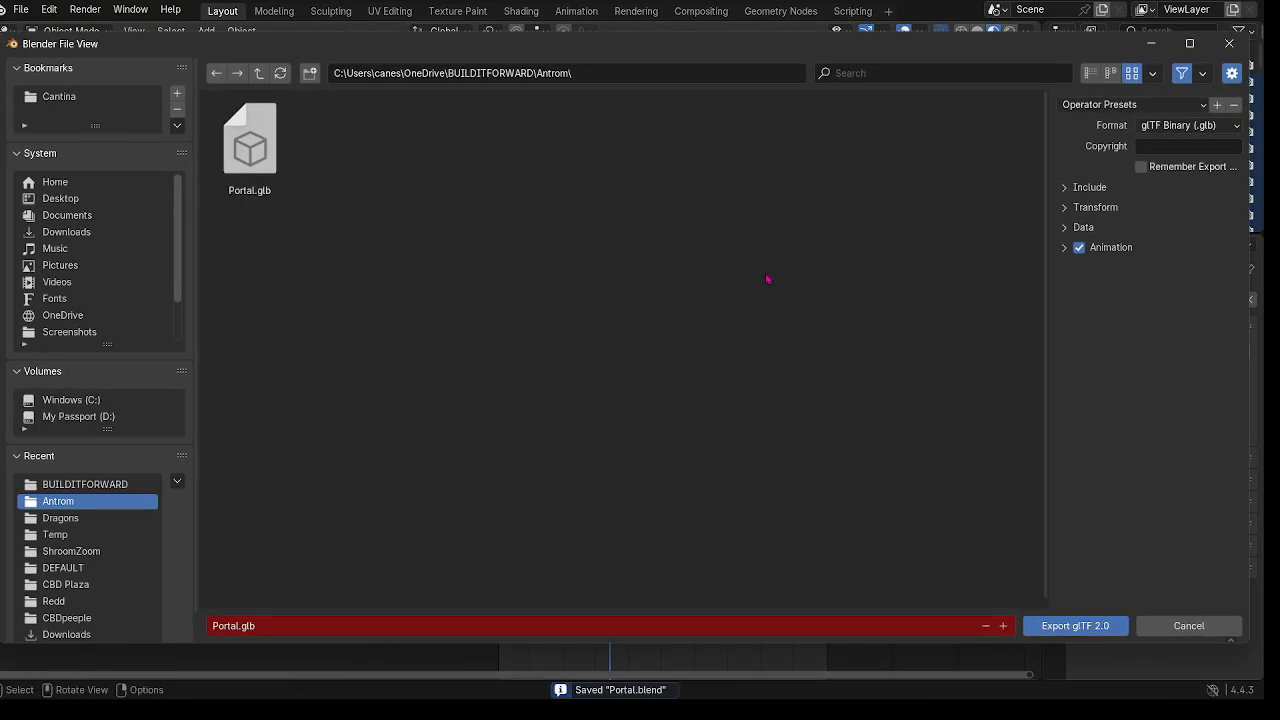
left_click(1096, 194)
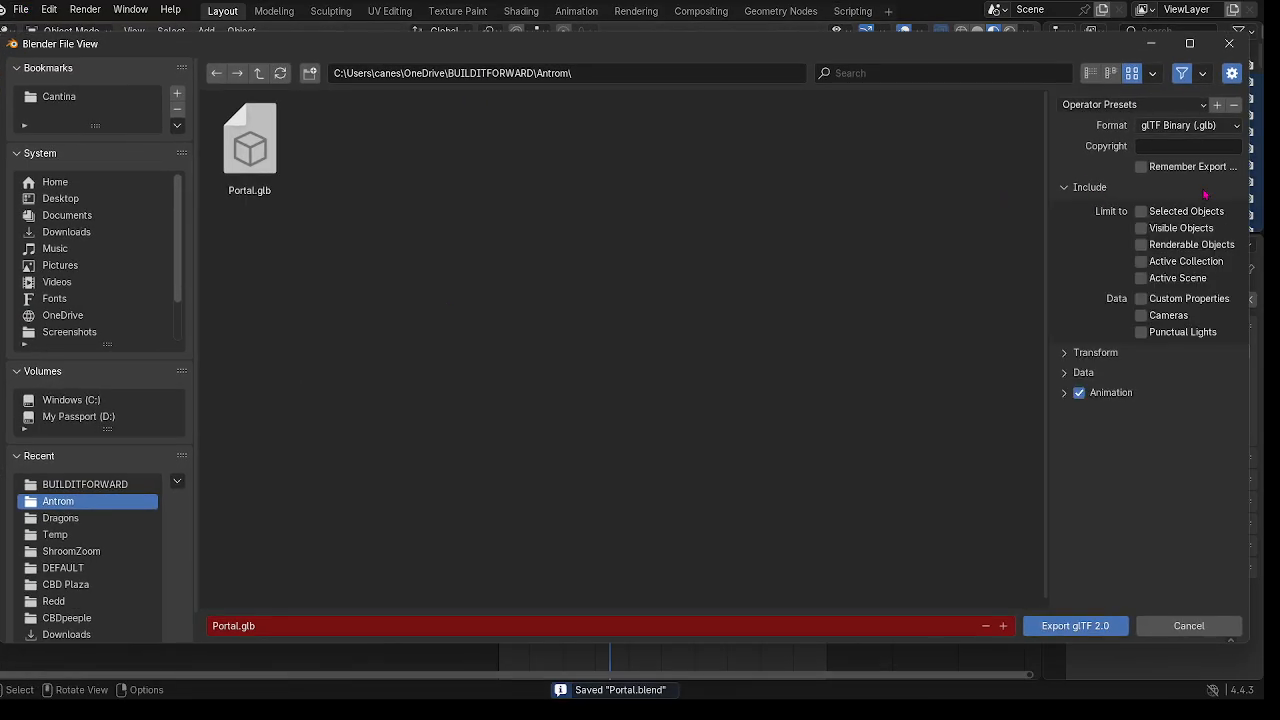
left_click(1065, 394)
left_click(1172, 416)
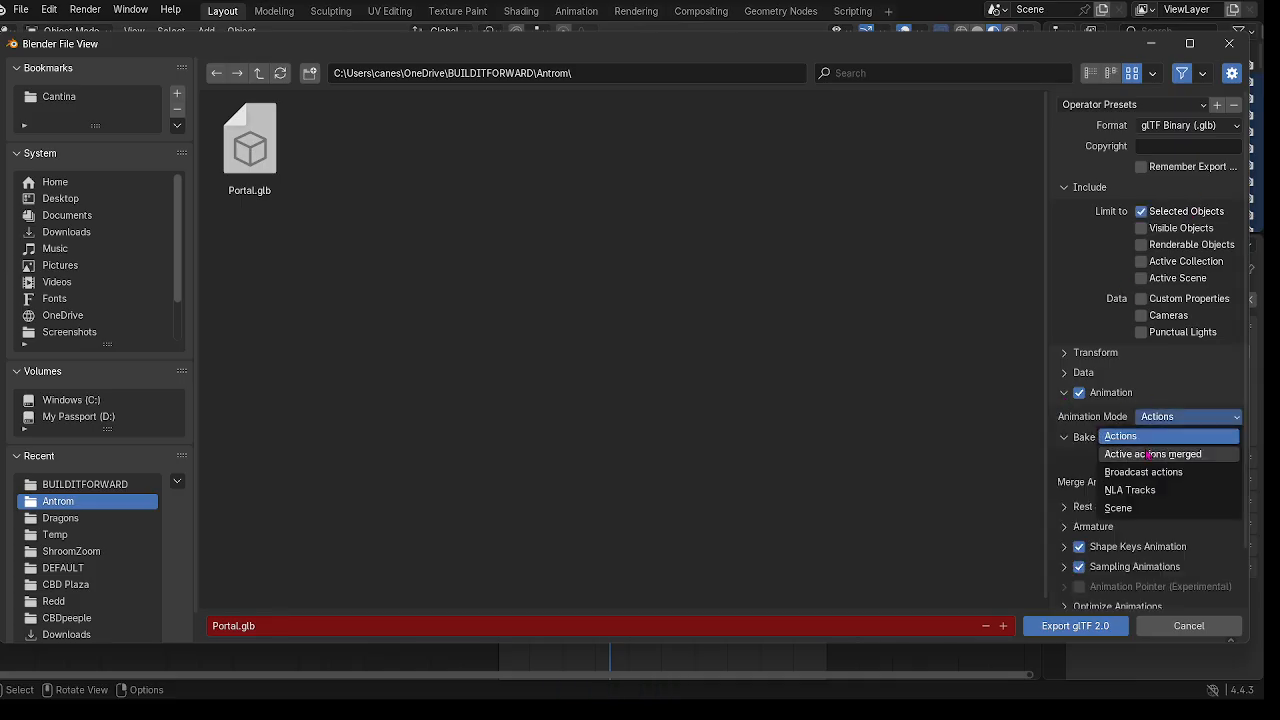
left_click(1150, 452)
left_click(1038, 630)
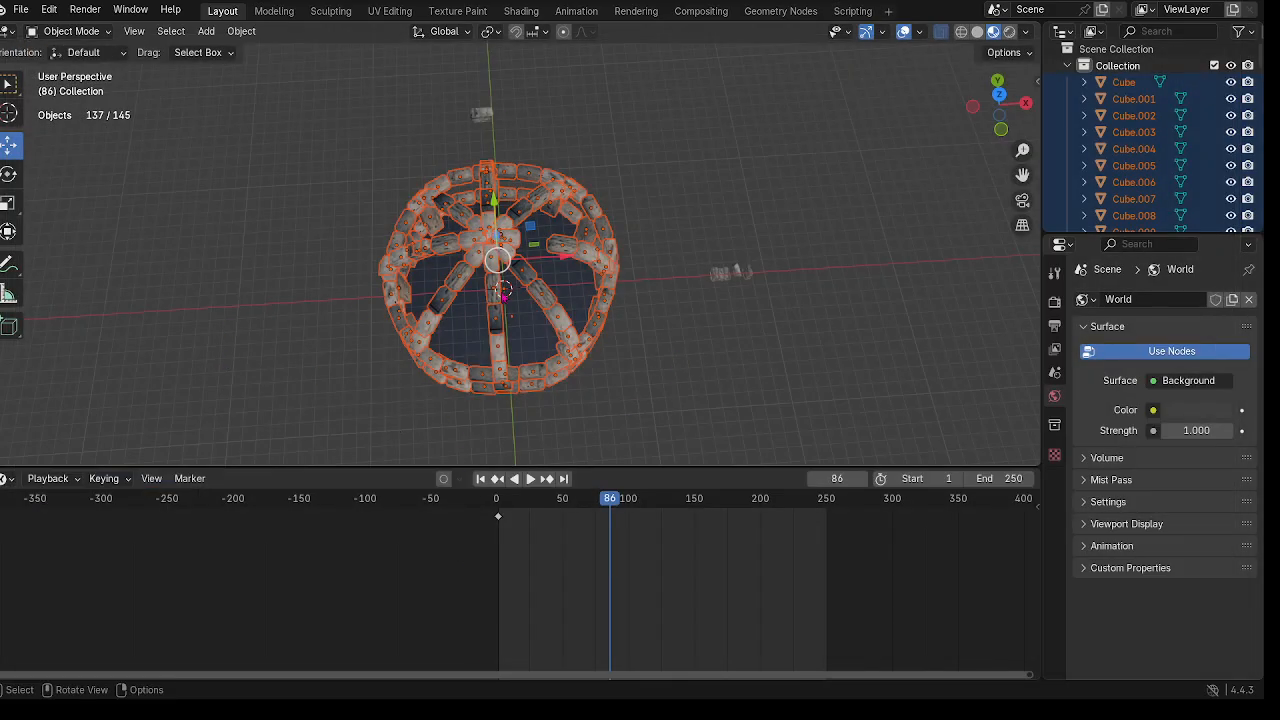
Step: Switch to the Rock1 file and export the selected stones as Rock1.glb, using Selected Objects and Active actions merged
scroll(479, 266, "up", 3)
scroll(480, 267, "down", 3)
mouse_move(778, 680)
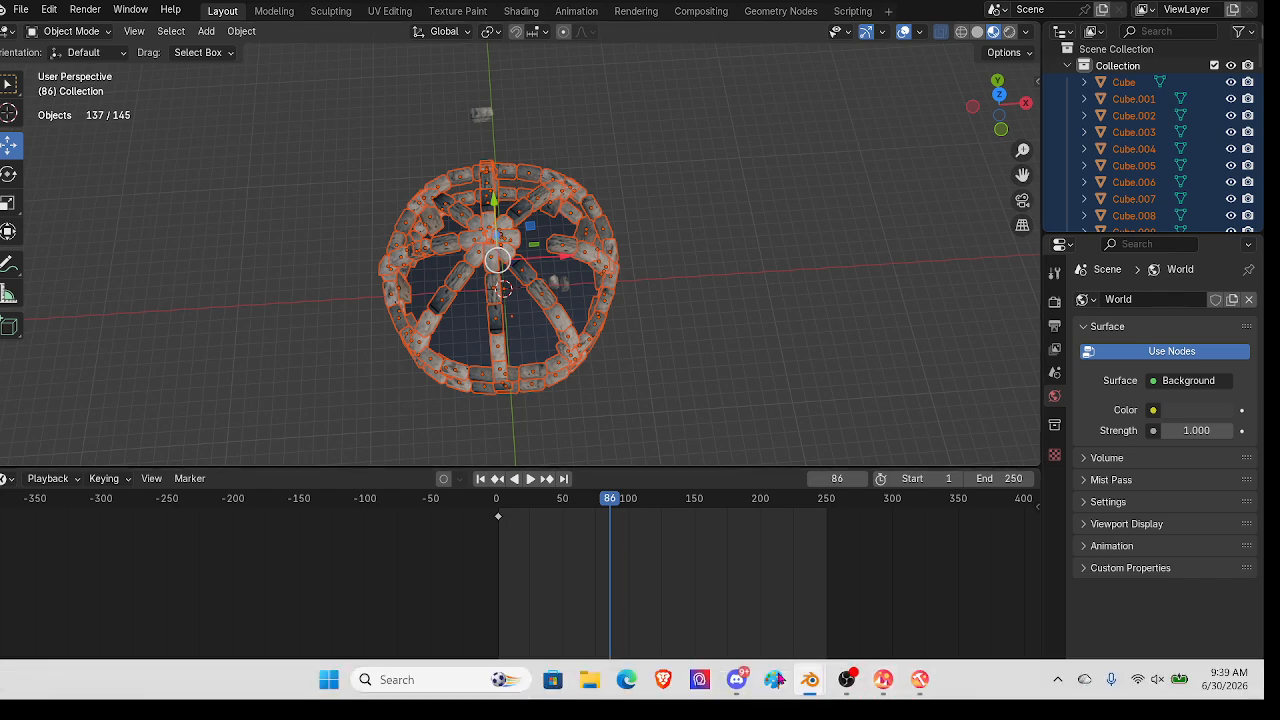
left_click(840, 630)
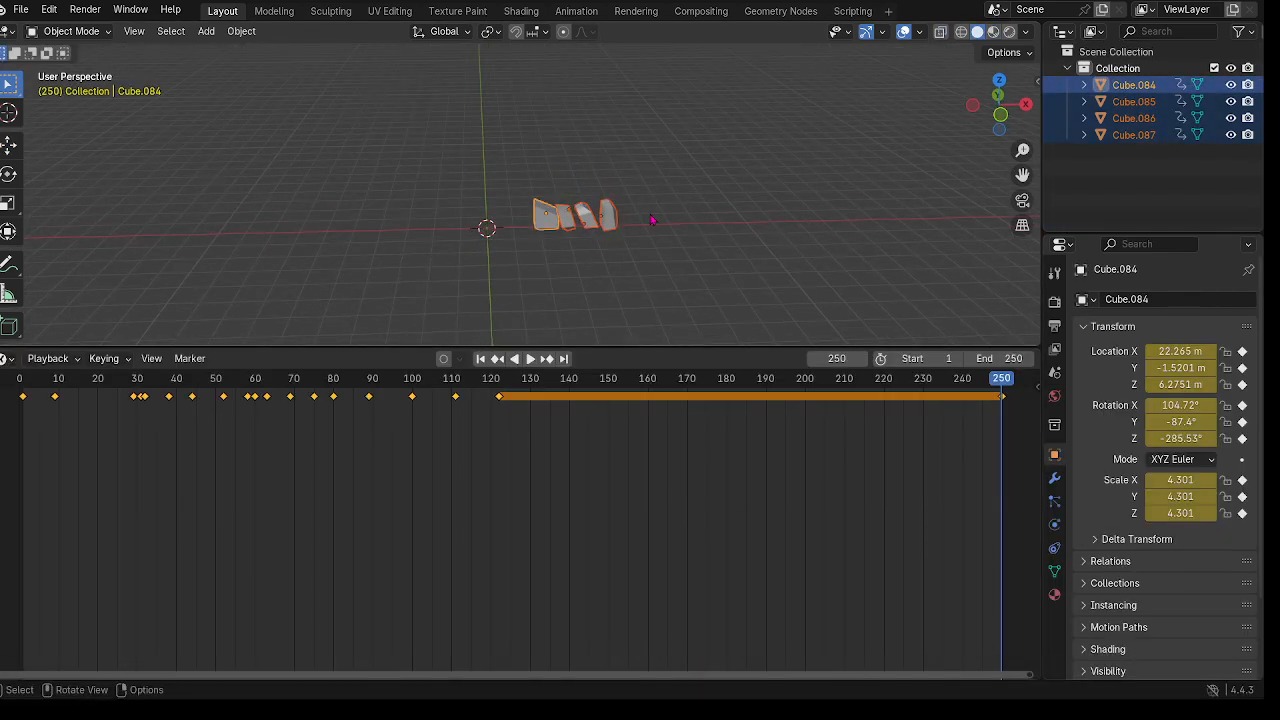
left_click(21, 10)
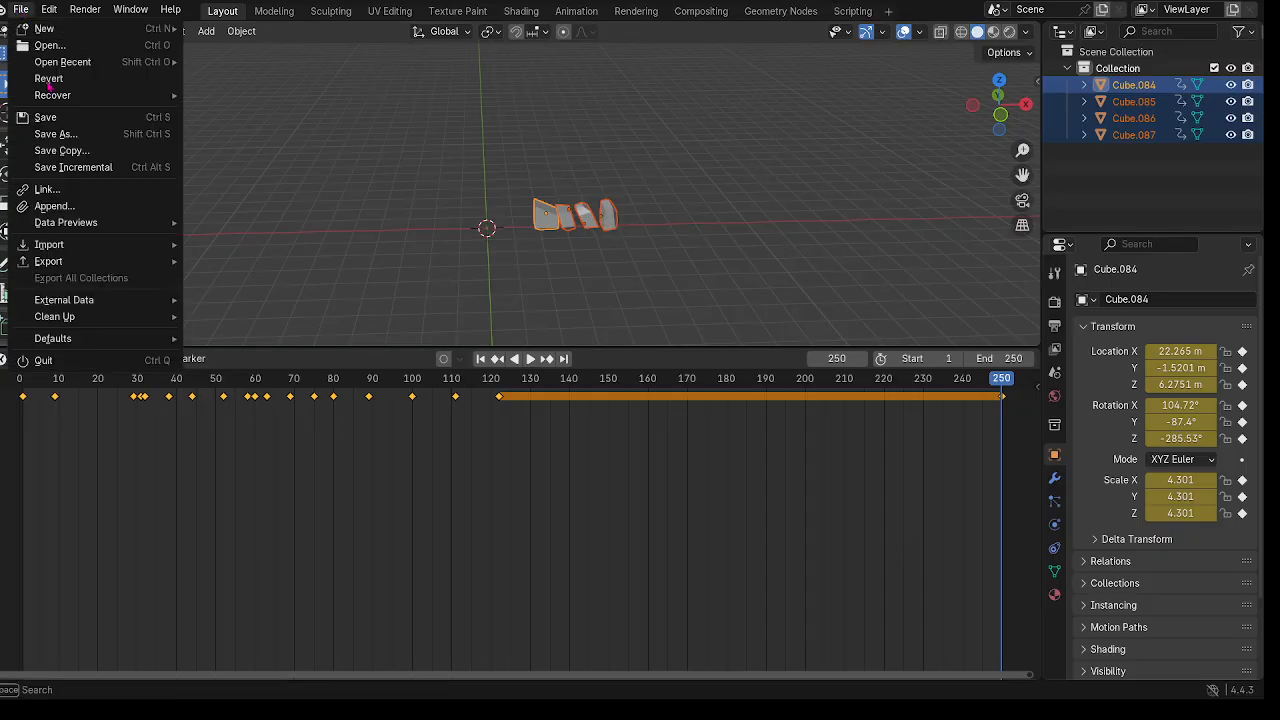
mouse_move(80, 264)
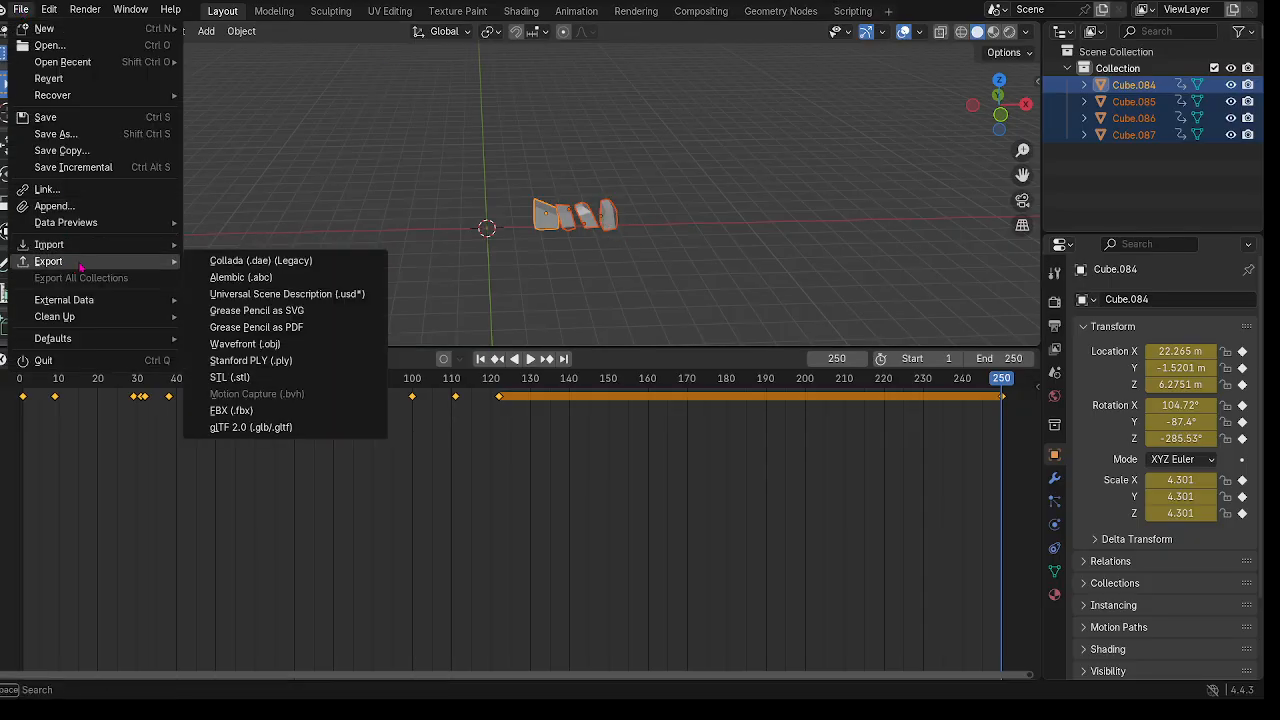
left_click(250, 427)
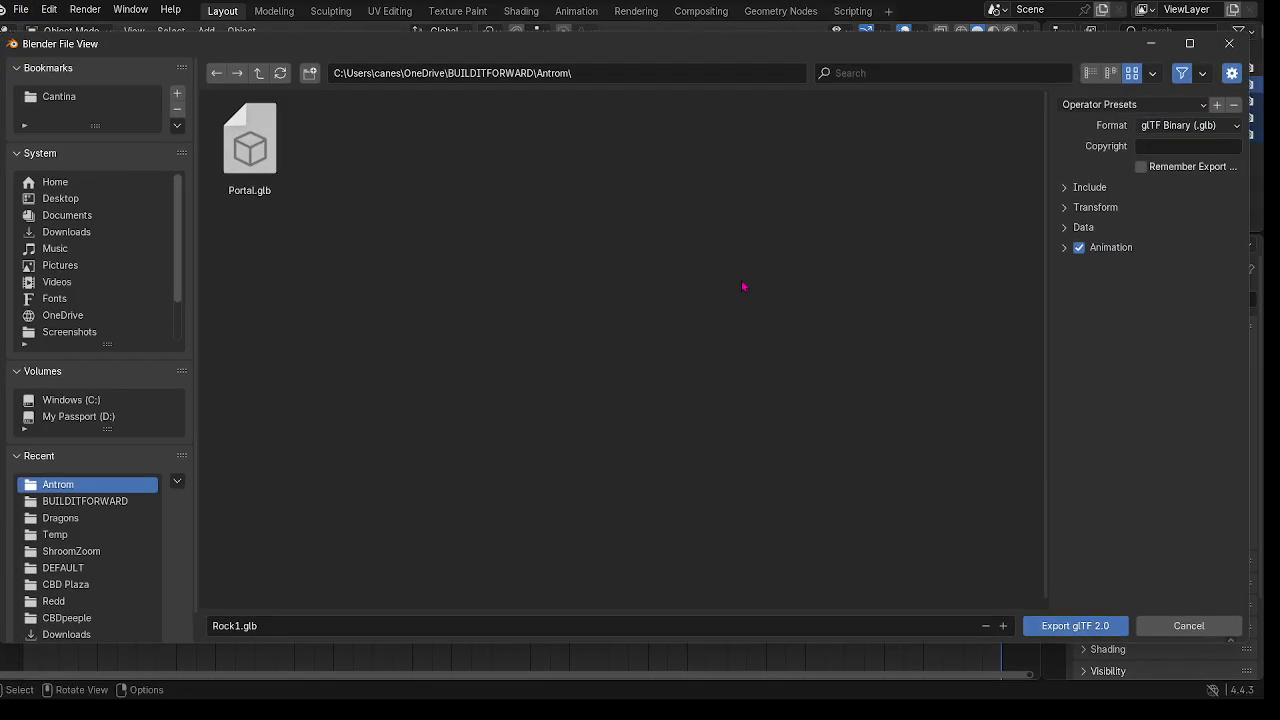
left_click(1070, 189)
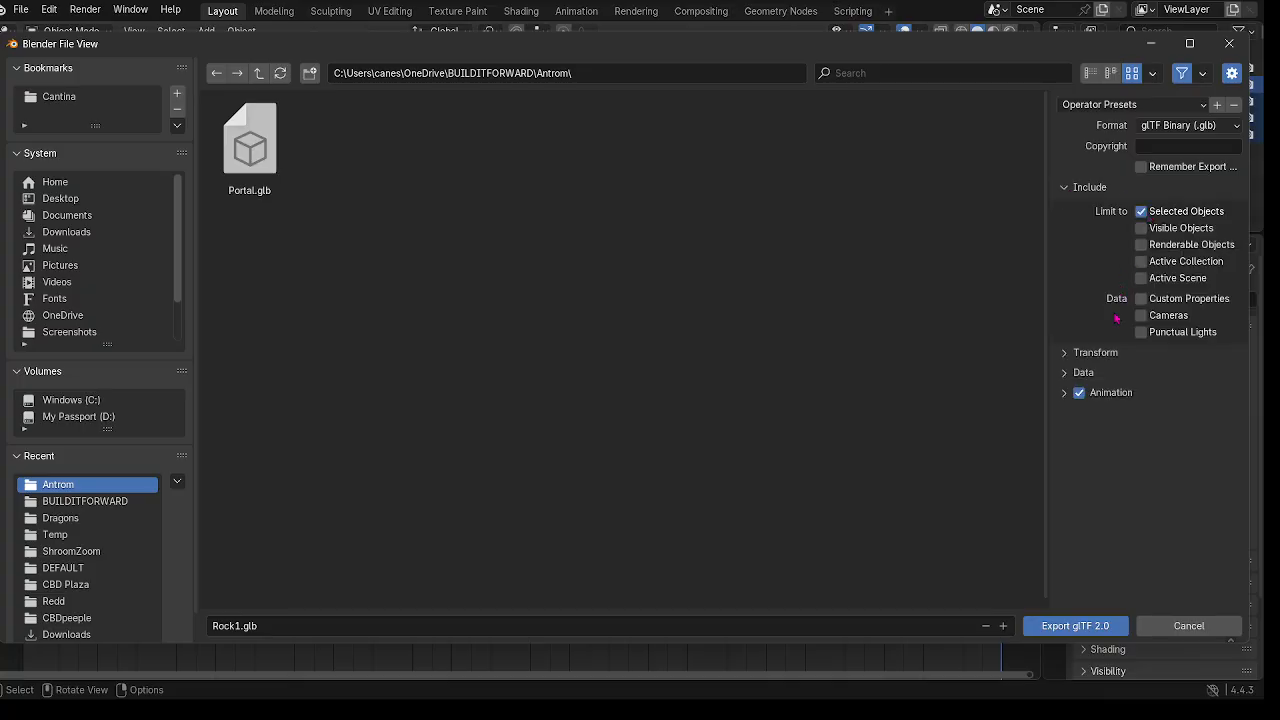
left_click(1063, 393)
left_click(1145, 418)
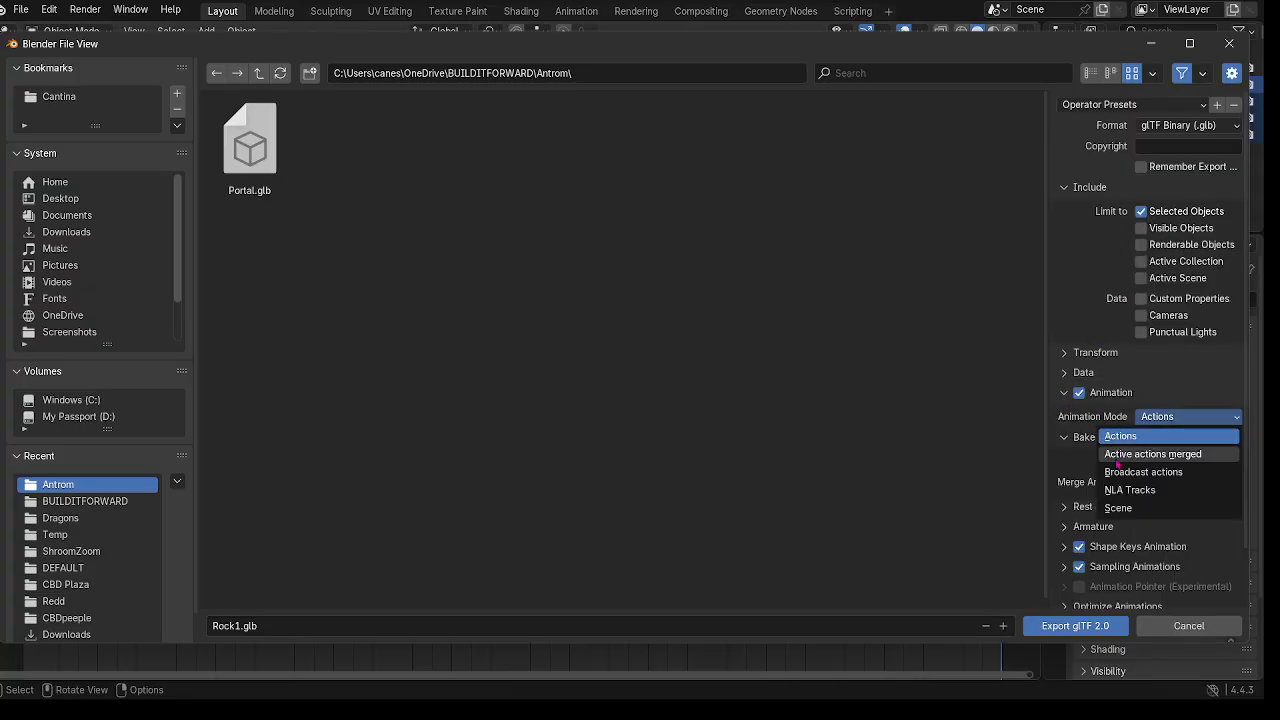
left_click(1120, 452)
left_click(1054, 628)
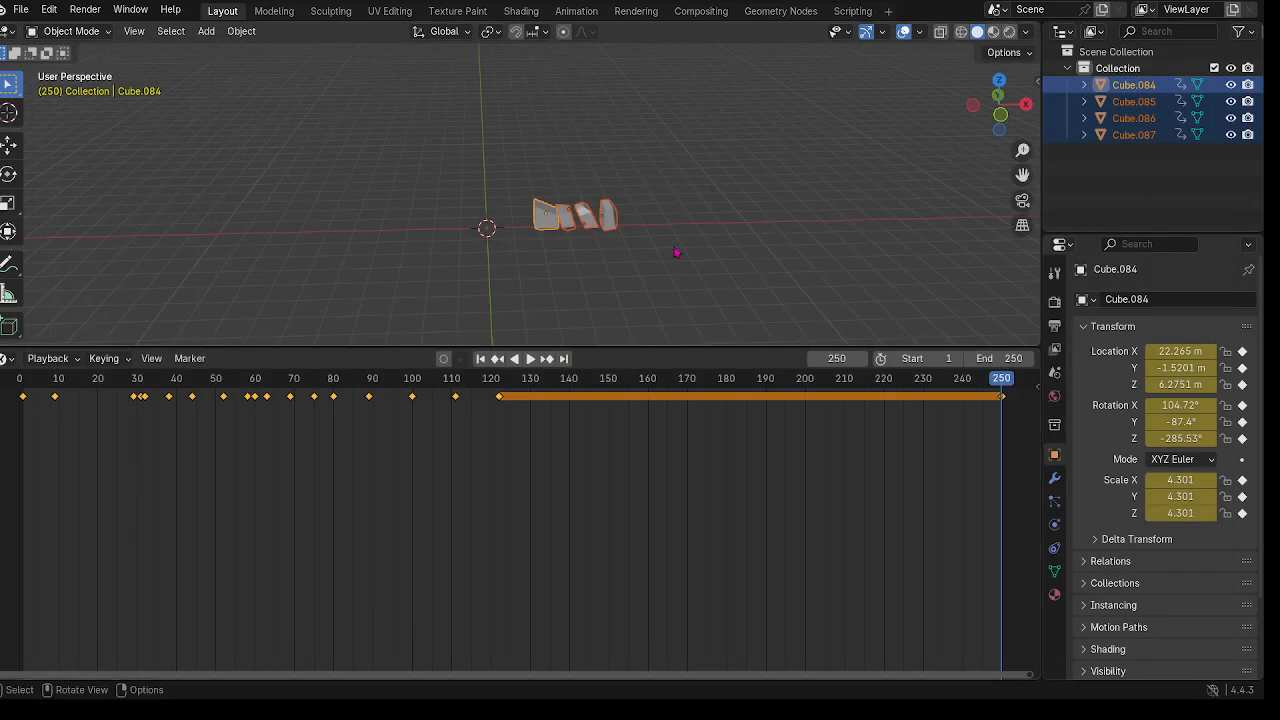
Step: Switch to the Decentraland Creator Hub and open the Knights of Antrom scene
mouse_move(701, 697)
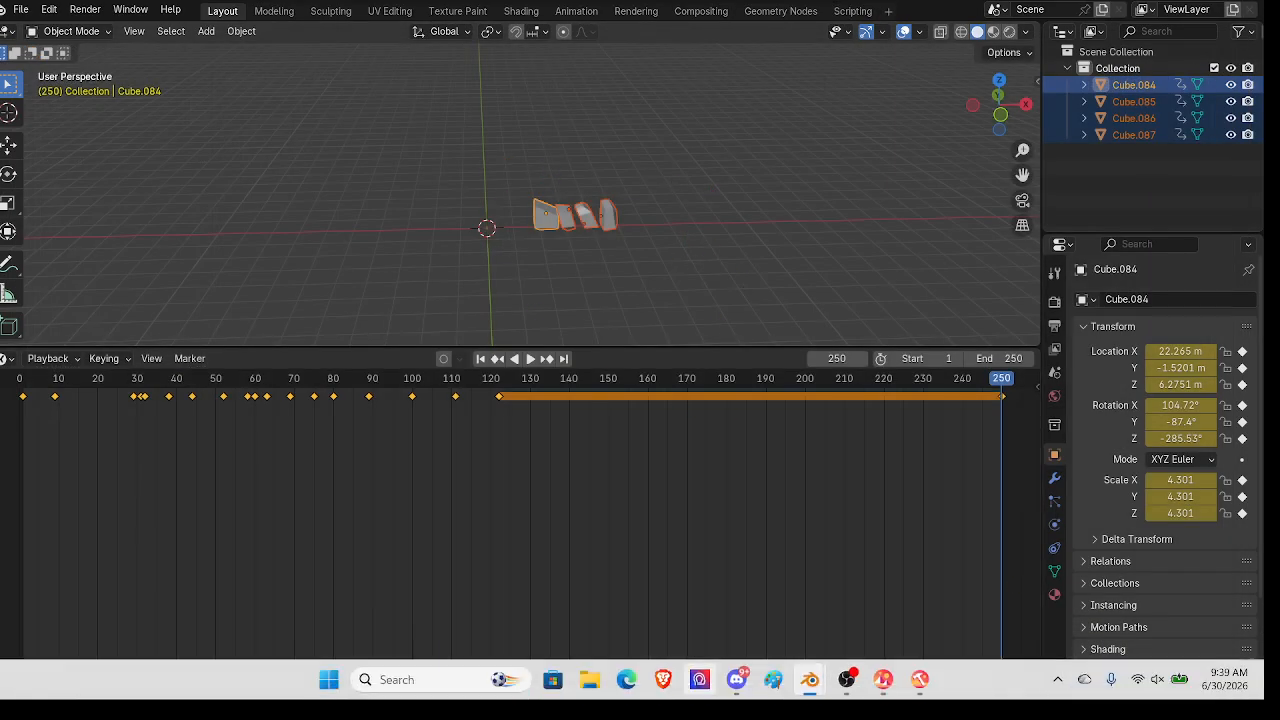
left_click(919, 681)
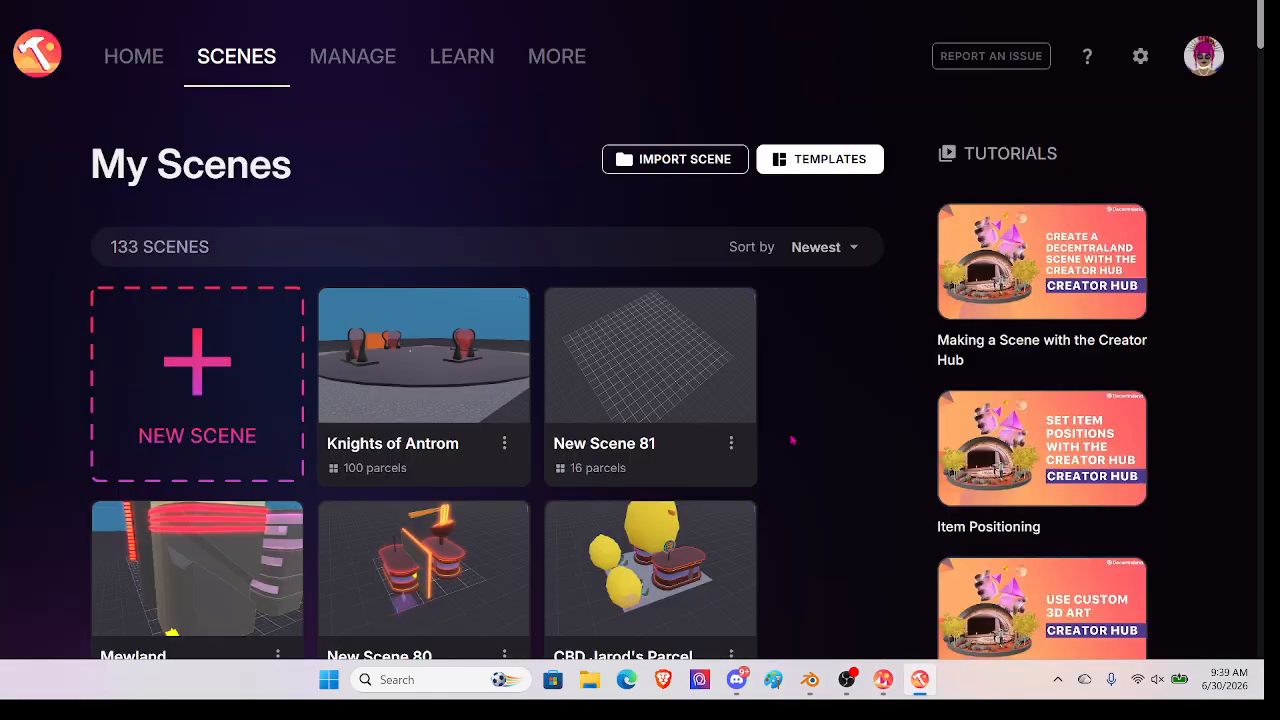
left_click(437, 390)
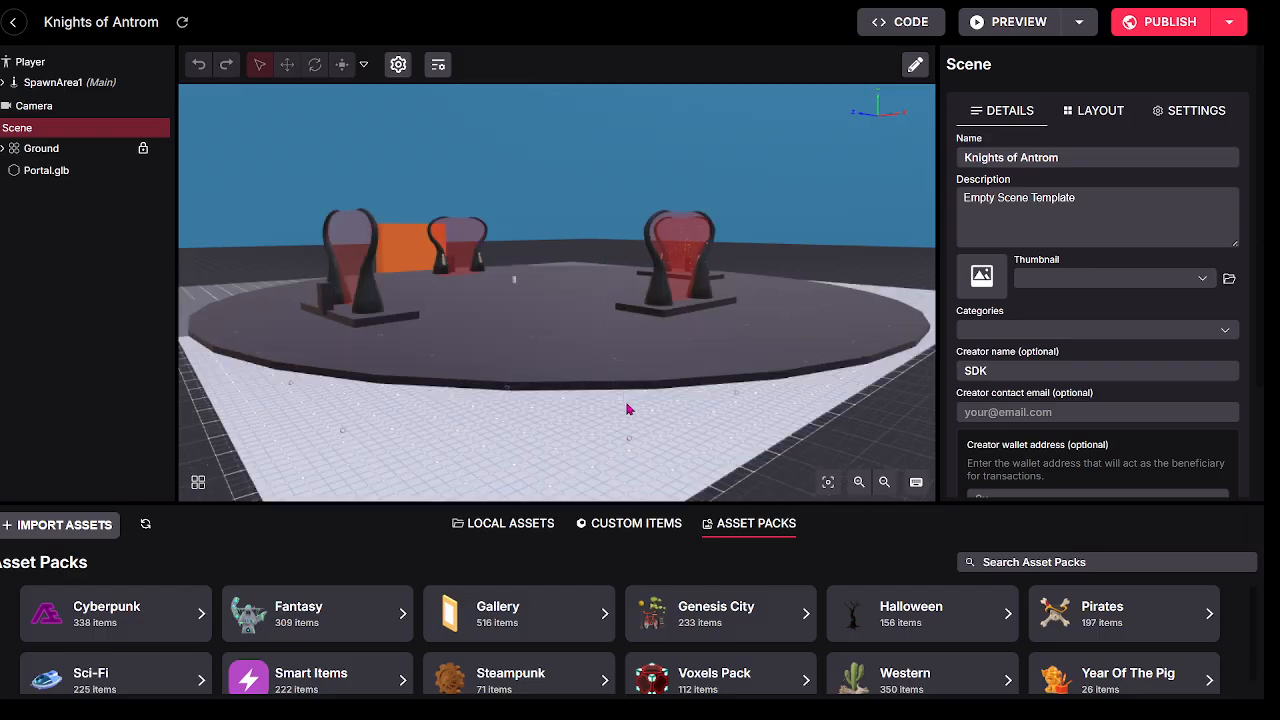
Step: Delete the existing Portal.glb object from the Knights of Antrom scene
key("w")
left_click_drag(637, 360, 637, 246)
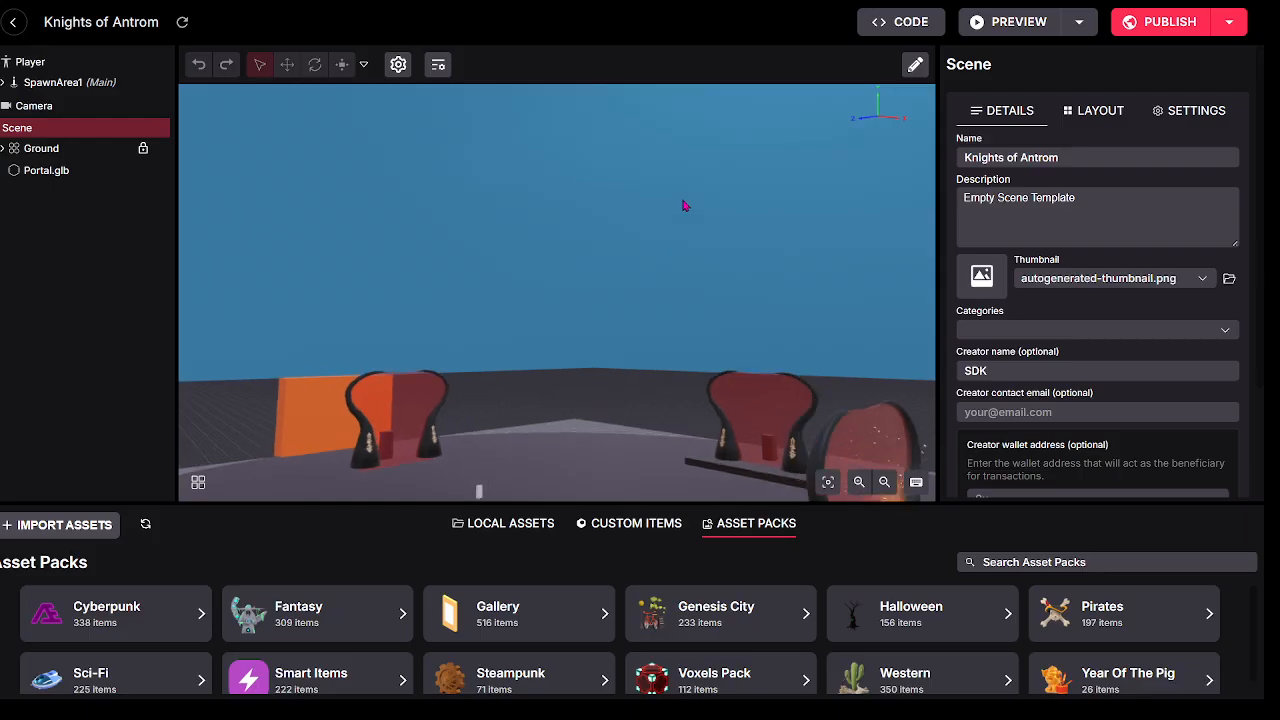
left_click_drag(703, 183, 426, 554)
key("s")
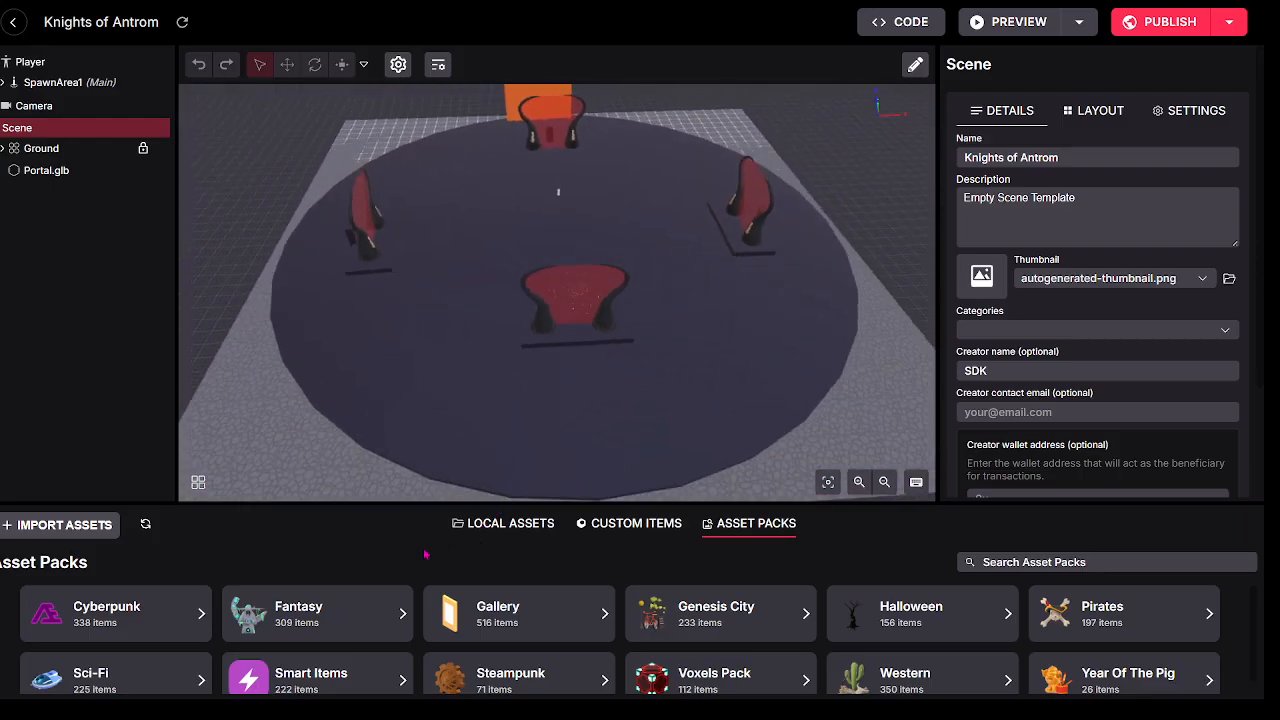
left_click_drag(388, 207, 391, 211)
left_click(53, 171)
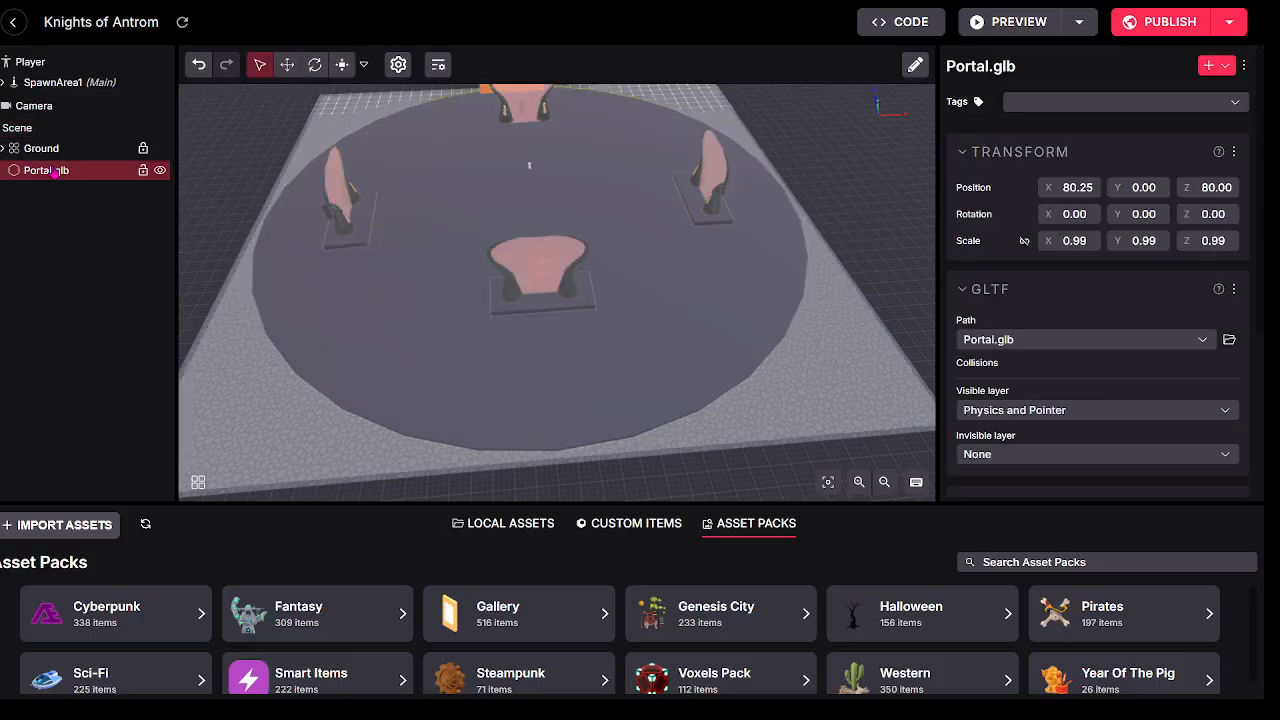
right_click(53, 171)
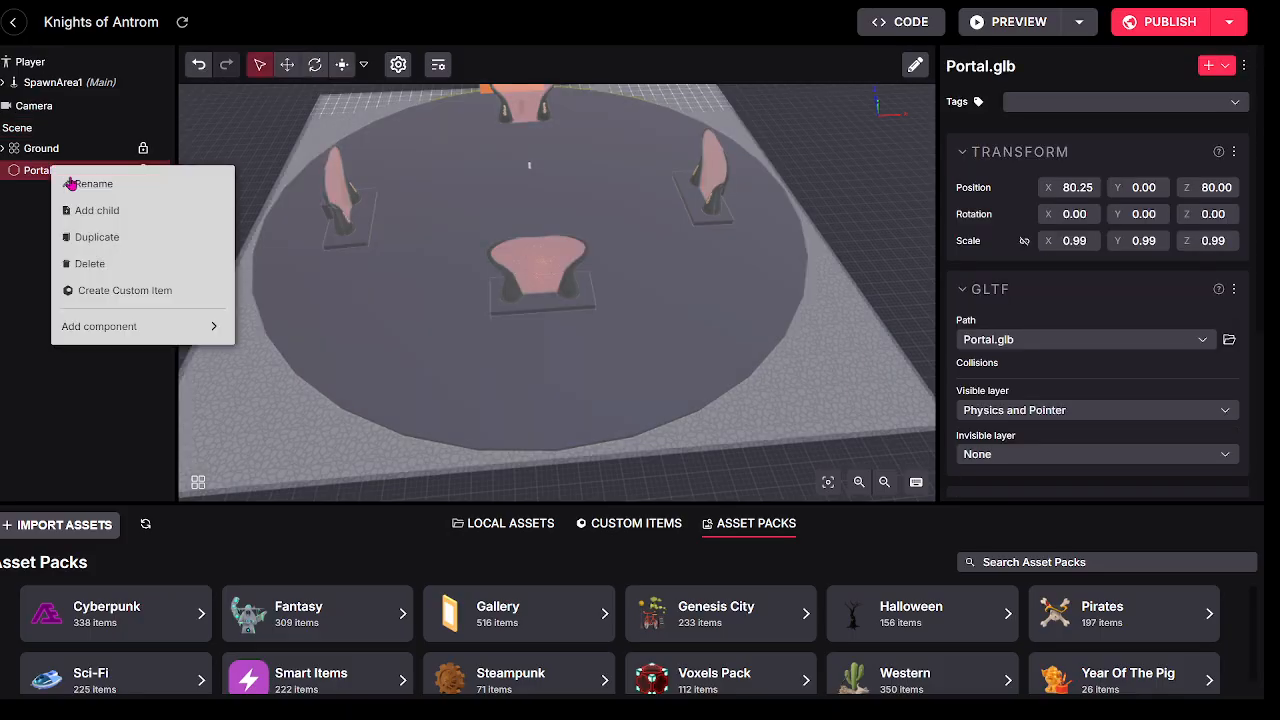
left_click(108, 264)
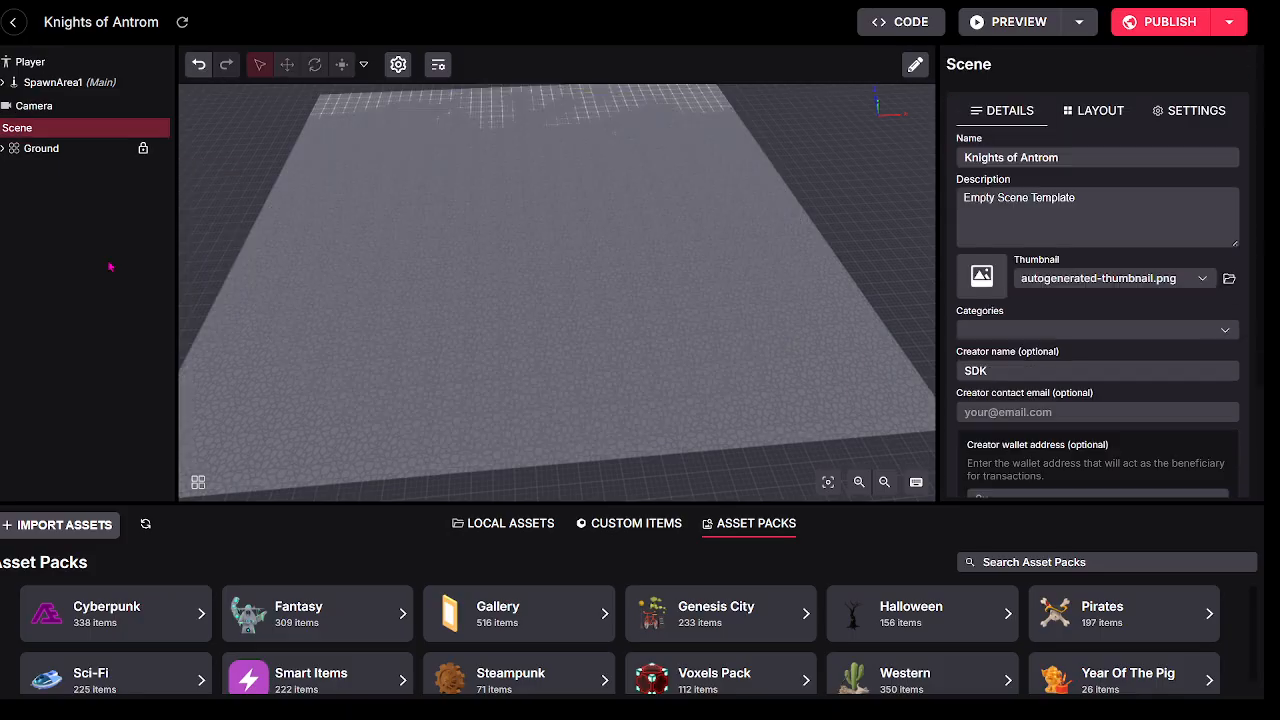
Step: Start importing an asset and browse the file picker's folder tree for the Antrom folder
left_click(47, 524)
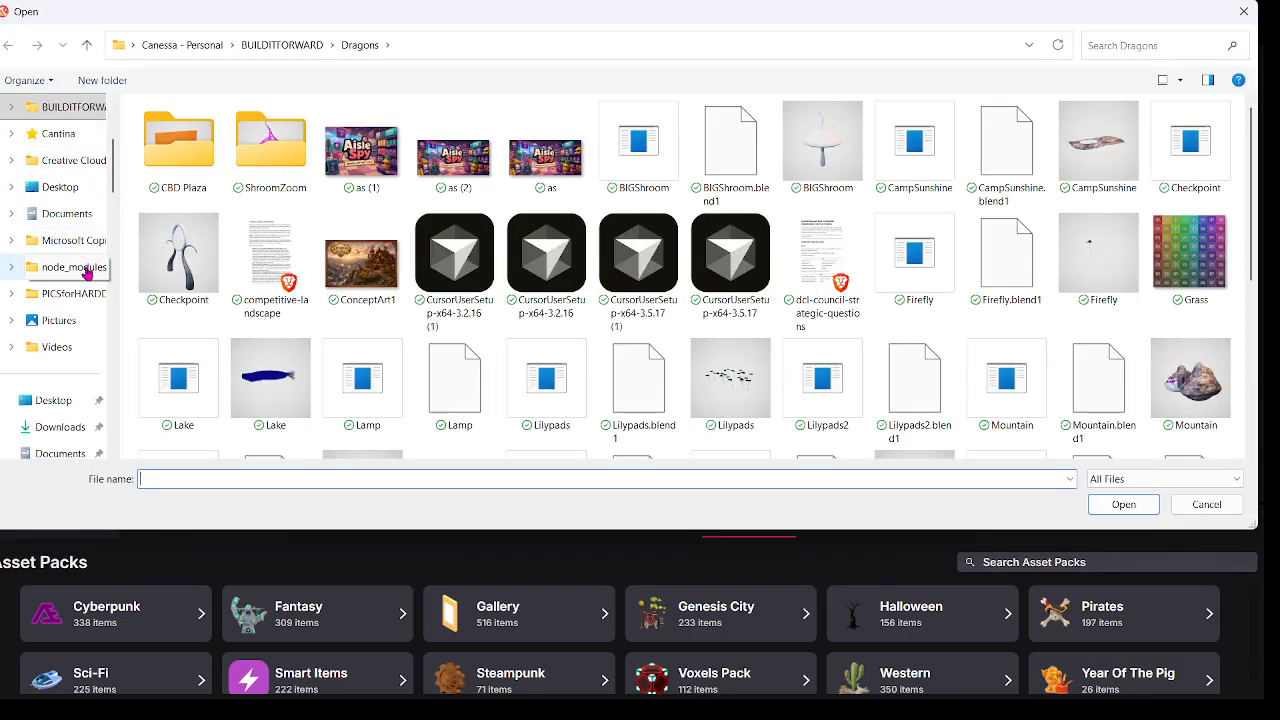
scroll(87, 273, "down", 5)
scroll(50, 330, "down", 4)
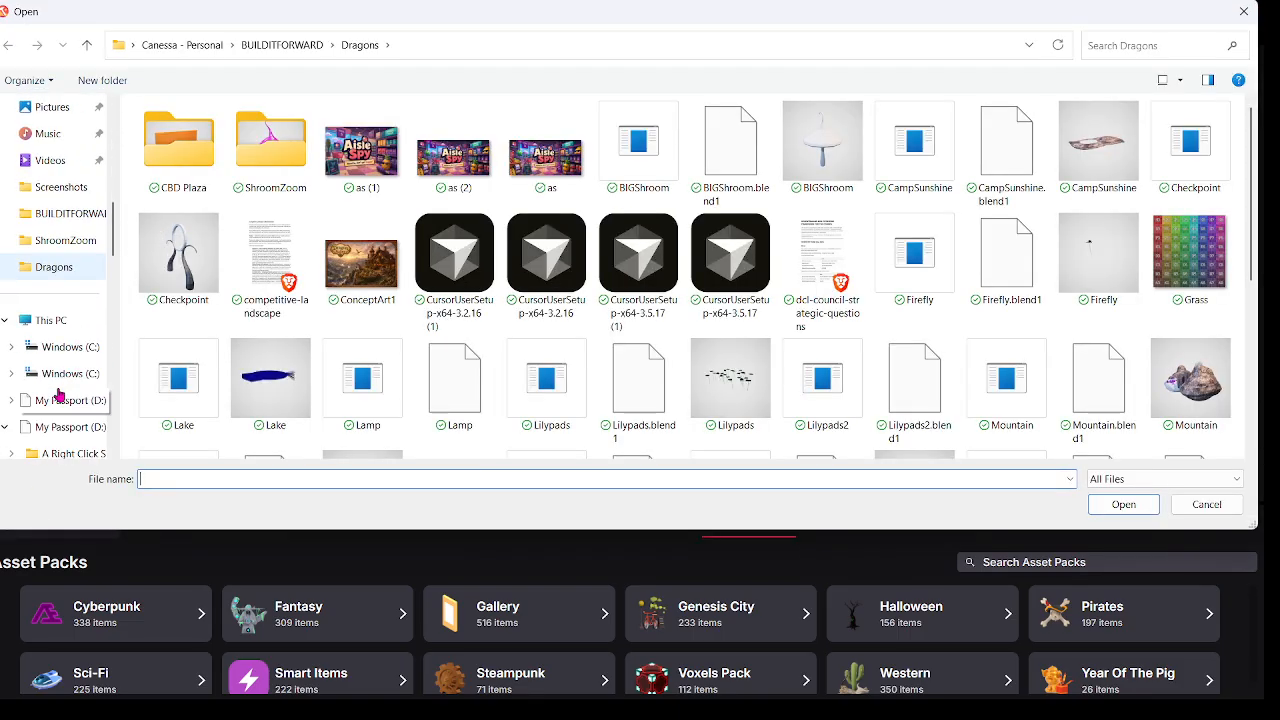
scroll(69, 303, "up", 7)
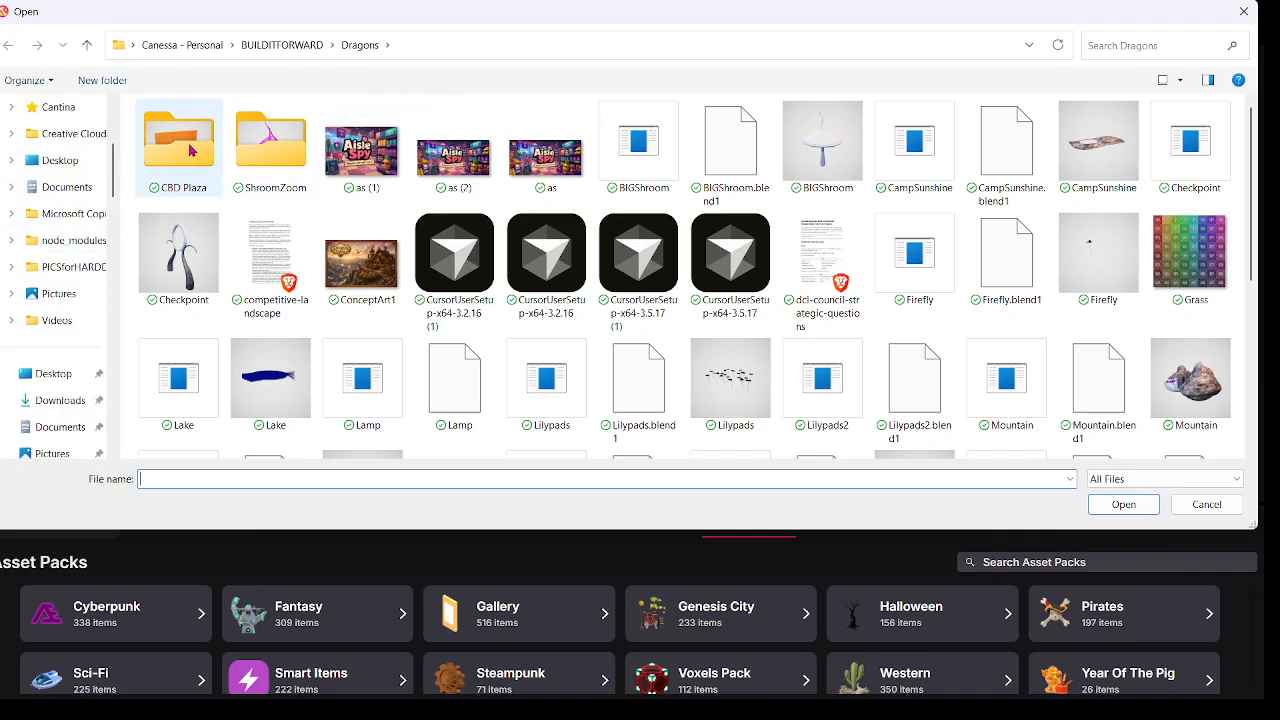
scroll(76, 175, "up", 3)
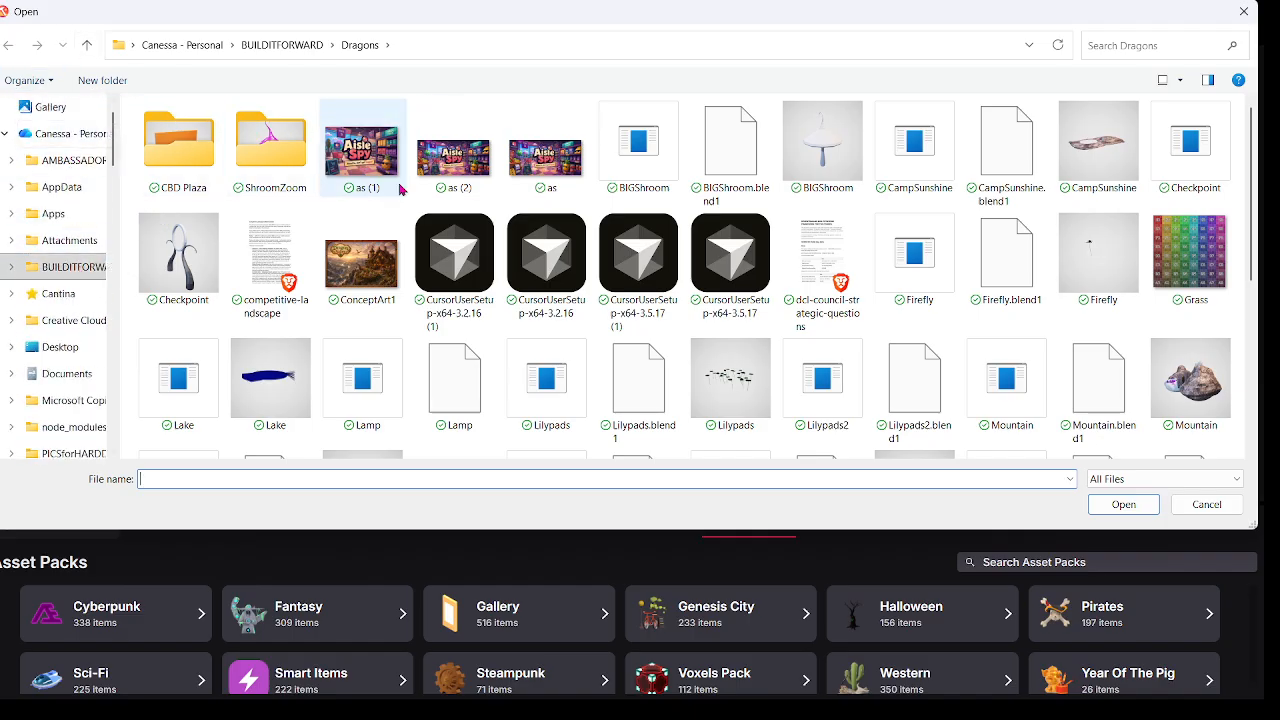
Step: Switch to OBS, turn the Decentraland source on in the Creator Hub scene, and hide it again
mouse_move(883, 680)
left_click(875, 593)
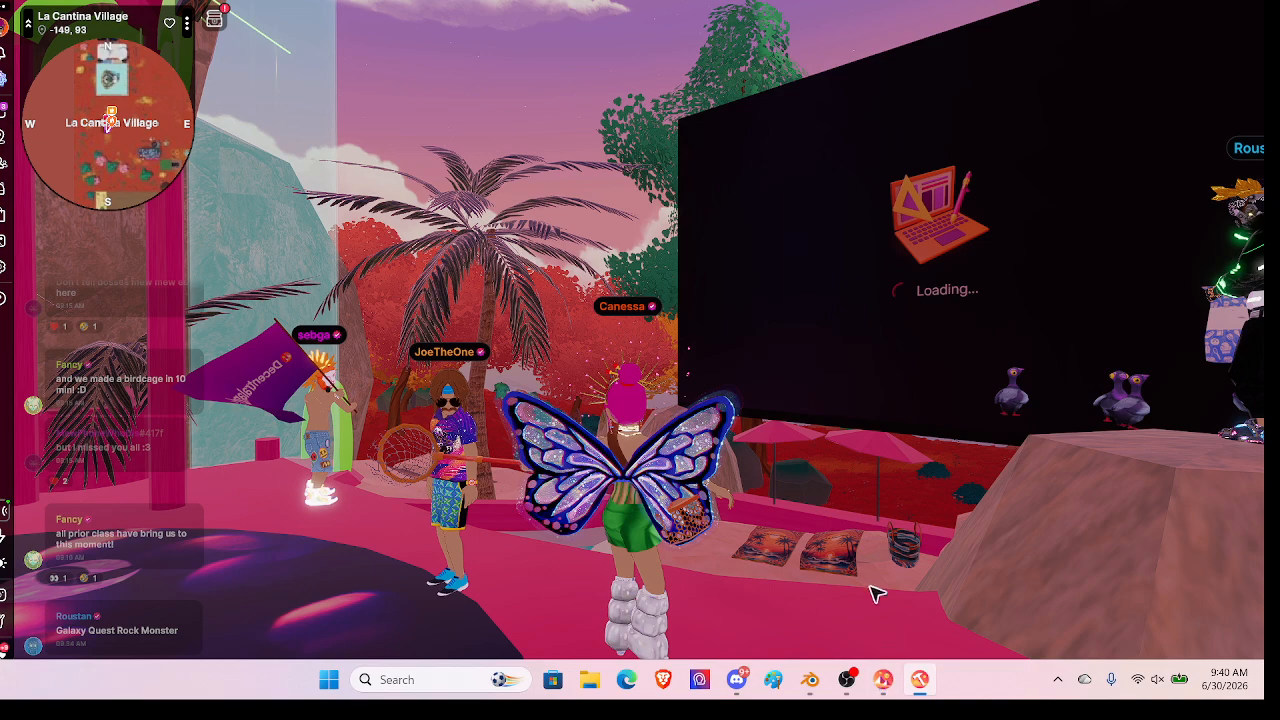
left_click(876, 617)
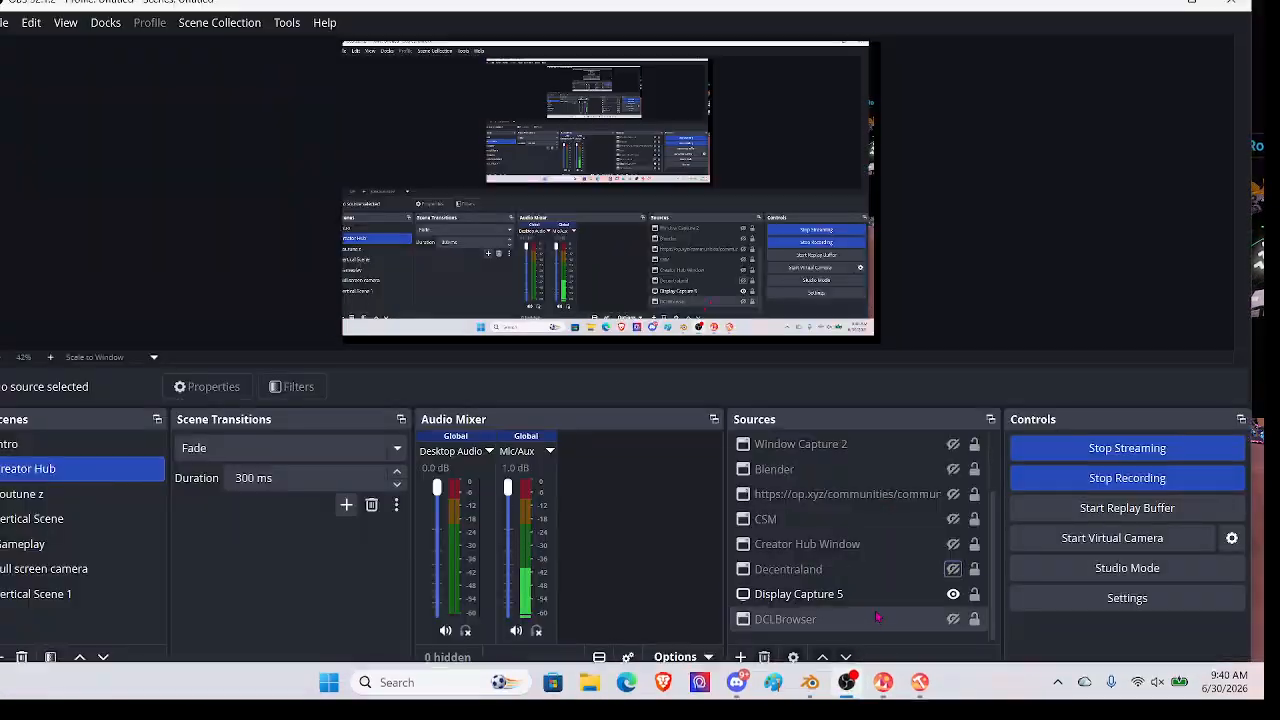
left_click(953, 569)
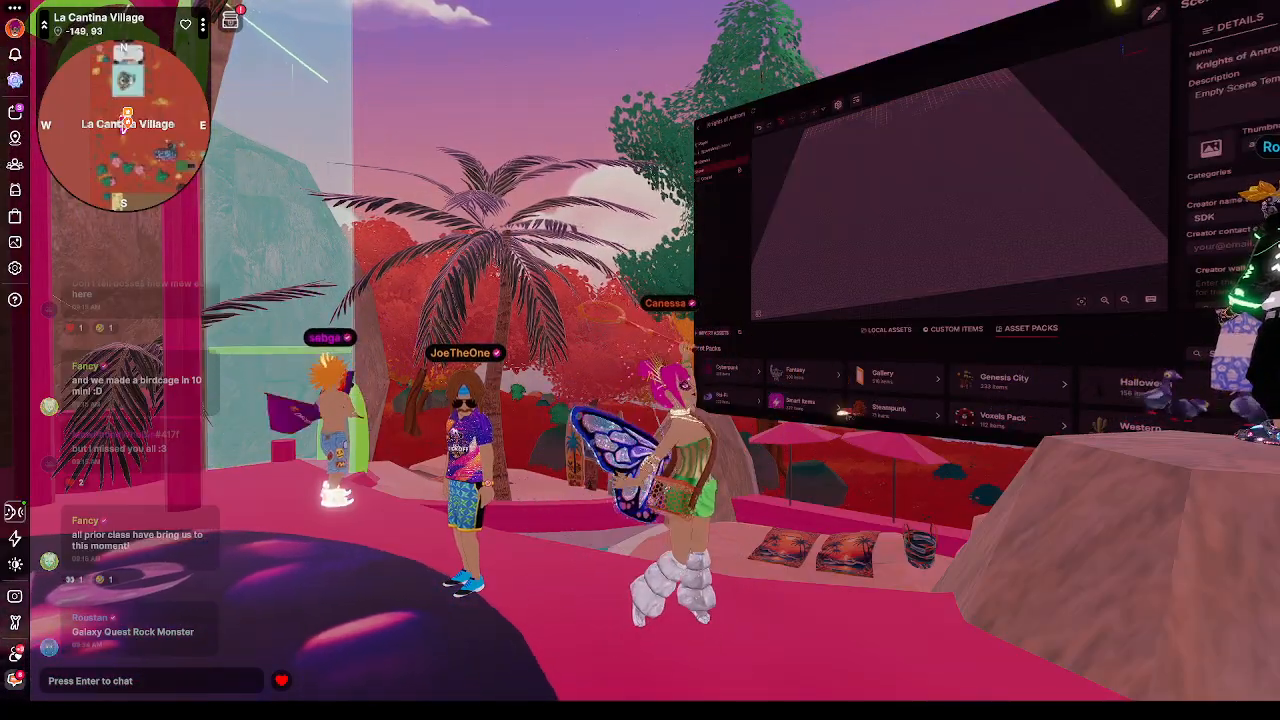
left_click(953, 569)
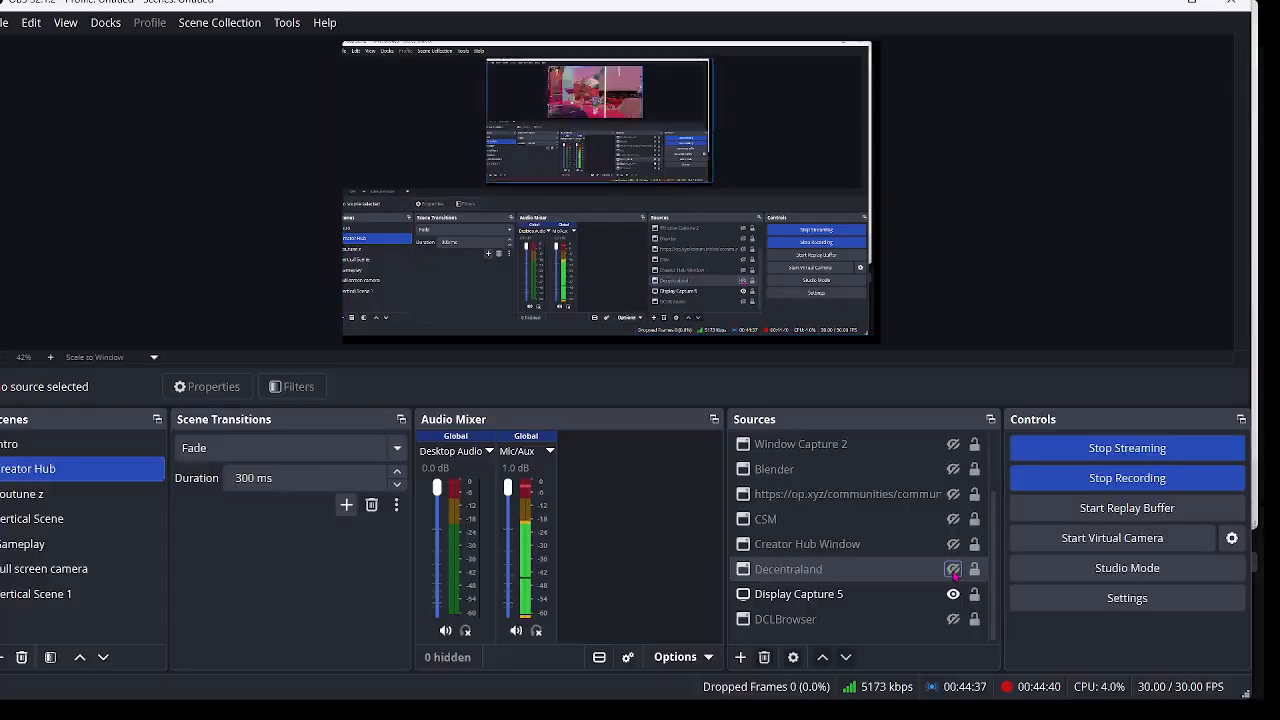
mouse_move(847, 680)
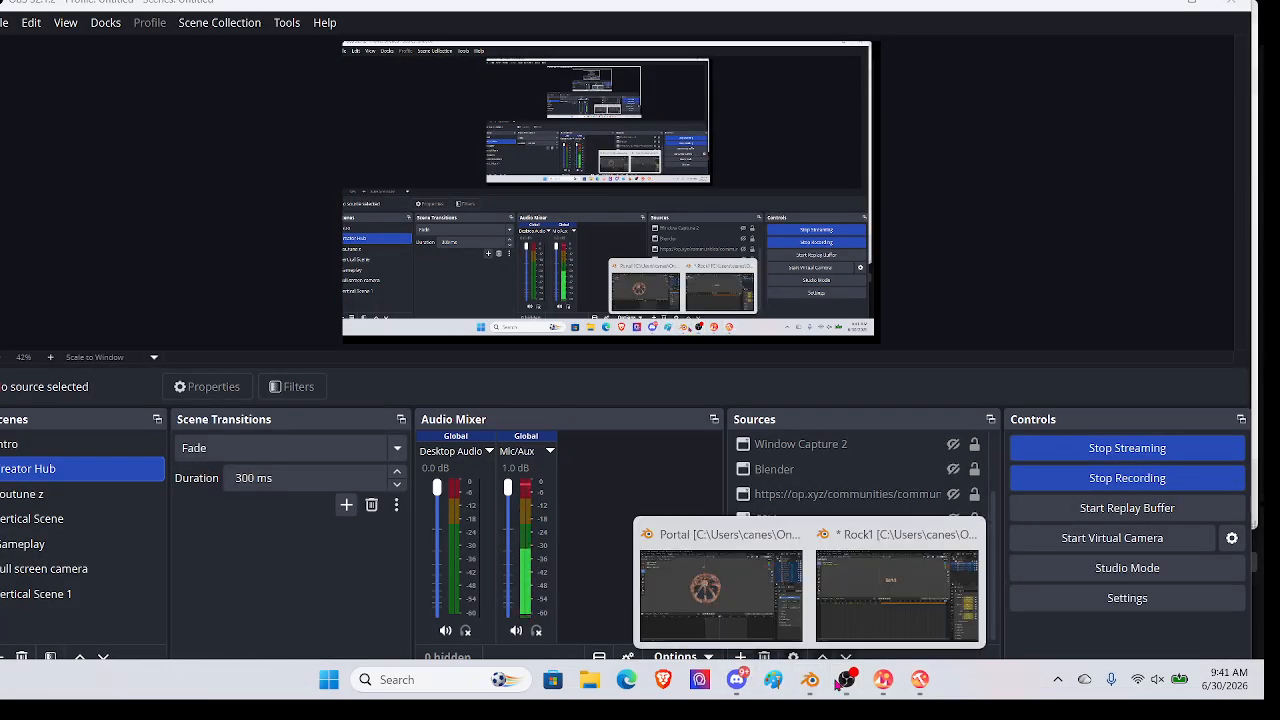
Step: Return to the Creator Hub and import Portal.glb from the Antrom folder, replacing the existing asset
left_click(917, 681)
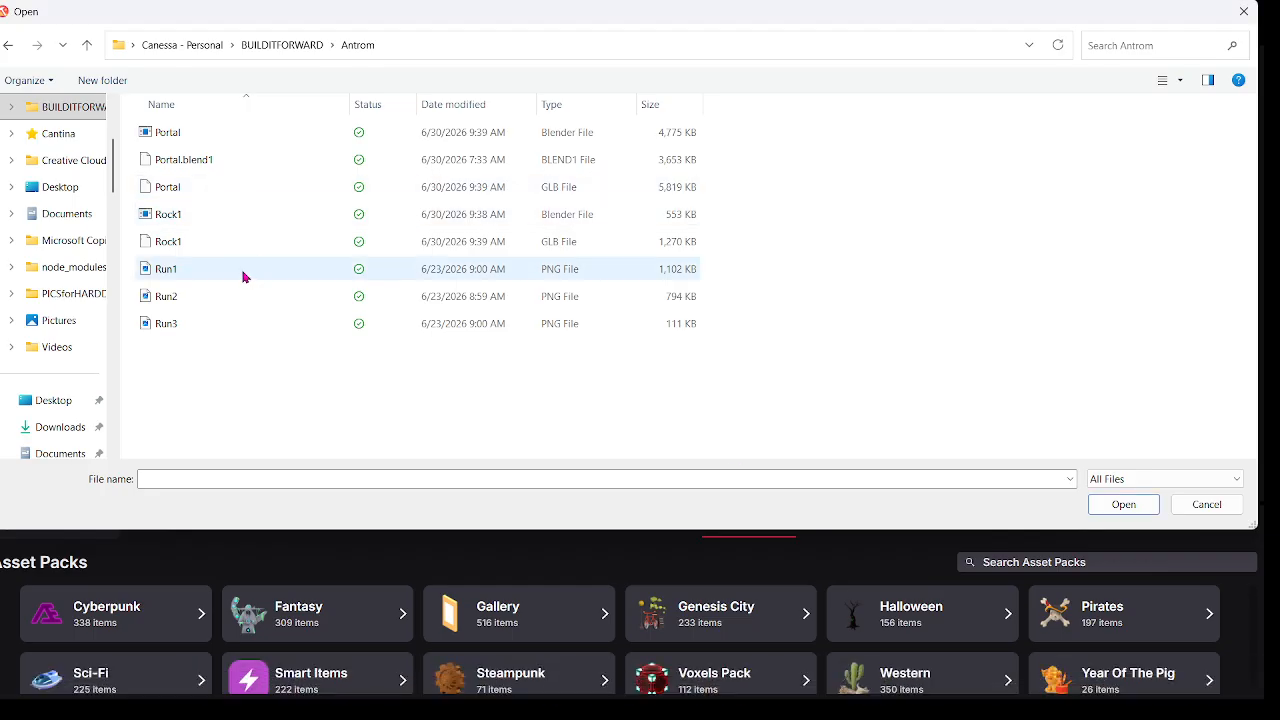
left_click(257, 197)
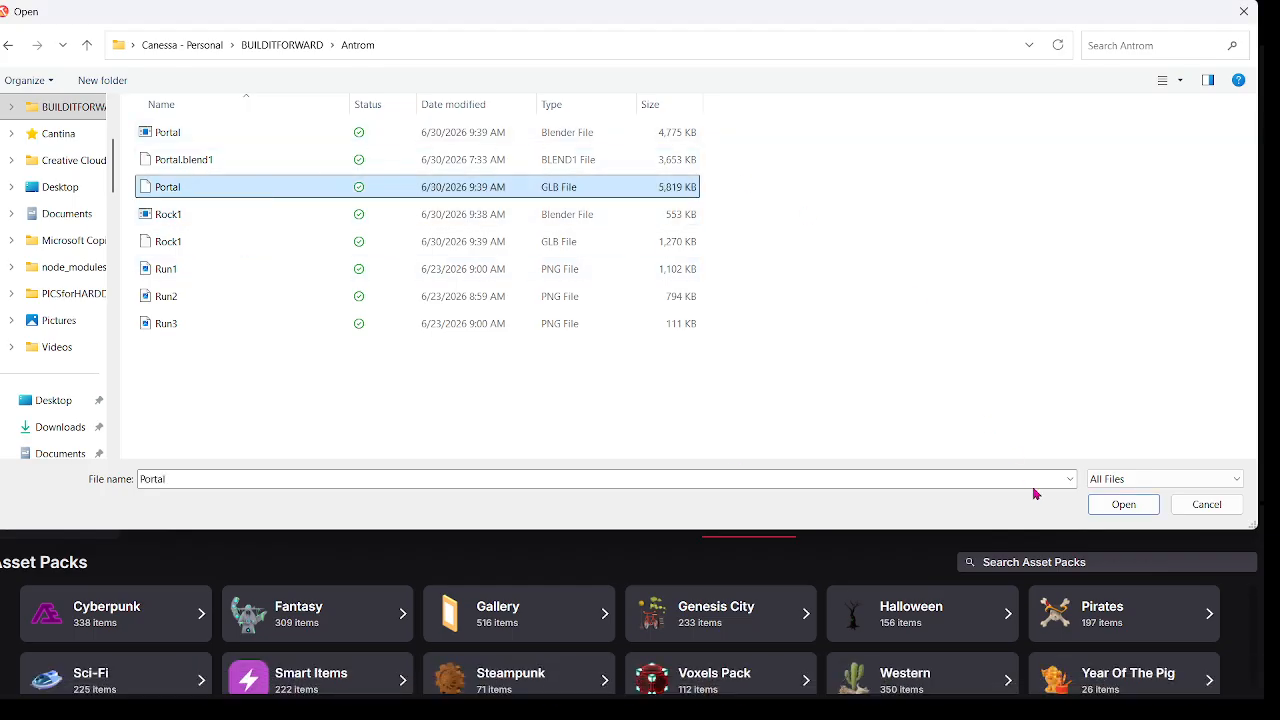
left_click(1112, 511)
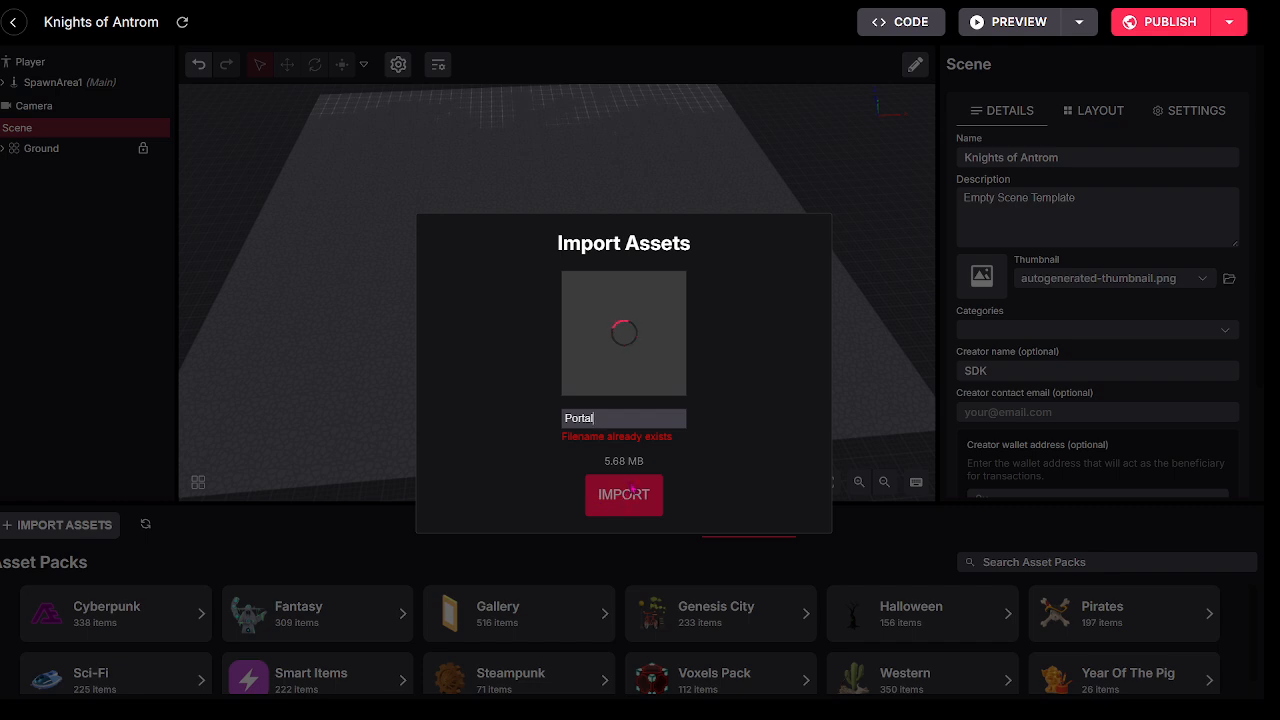
left_click(637, 494)
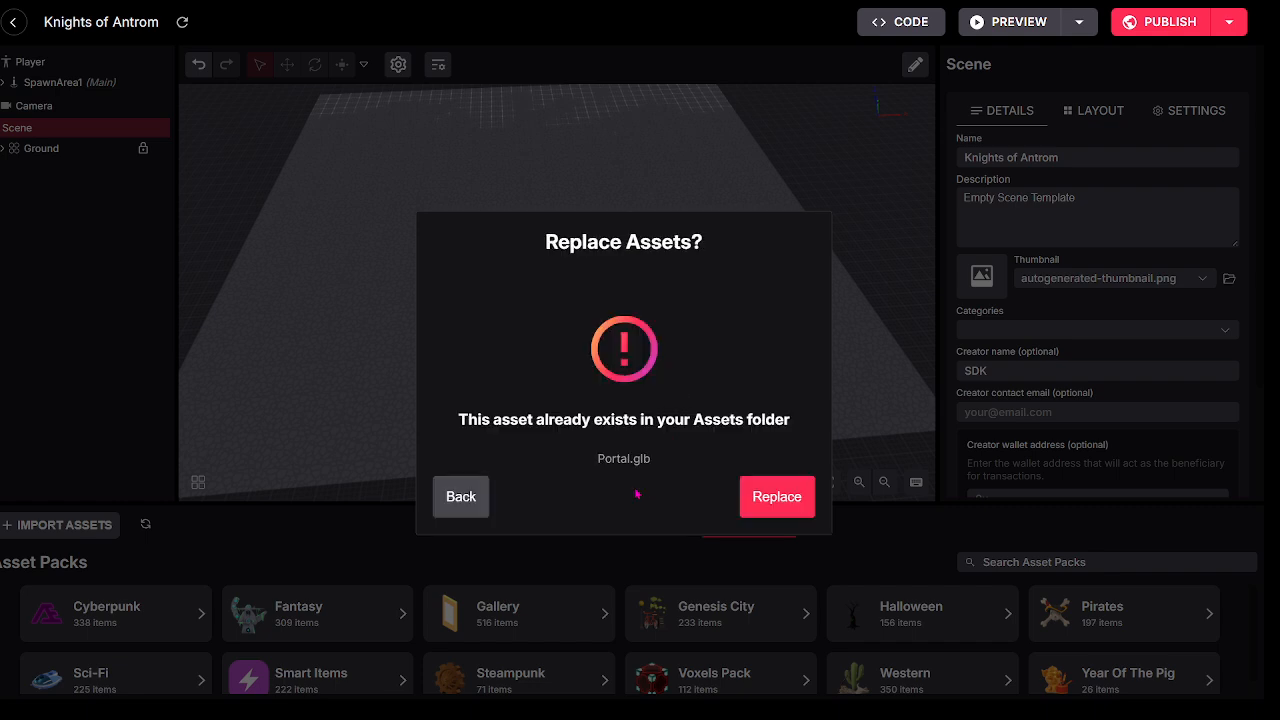
left_click(757, 499)
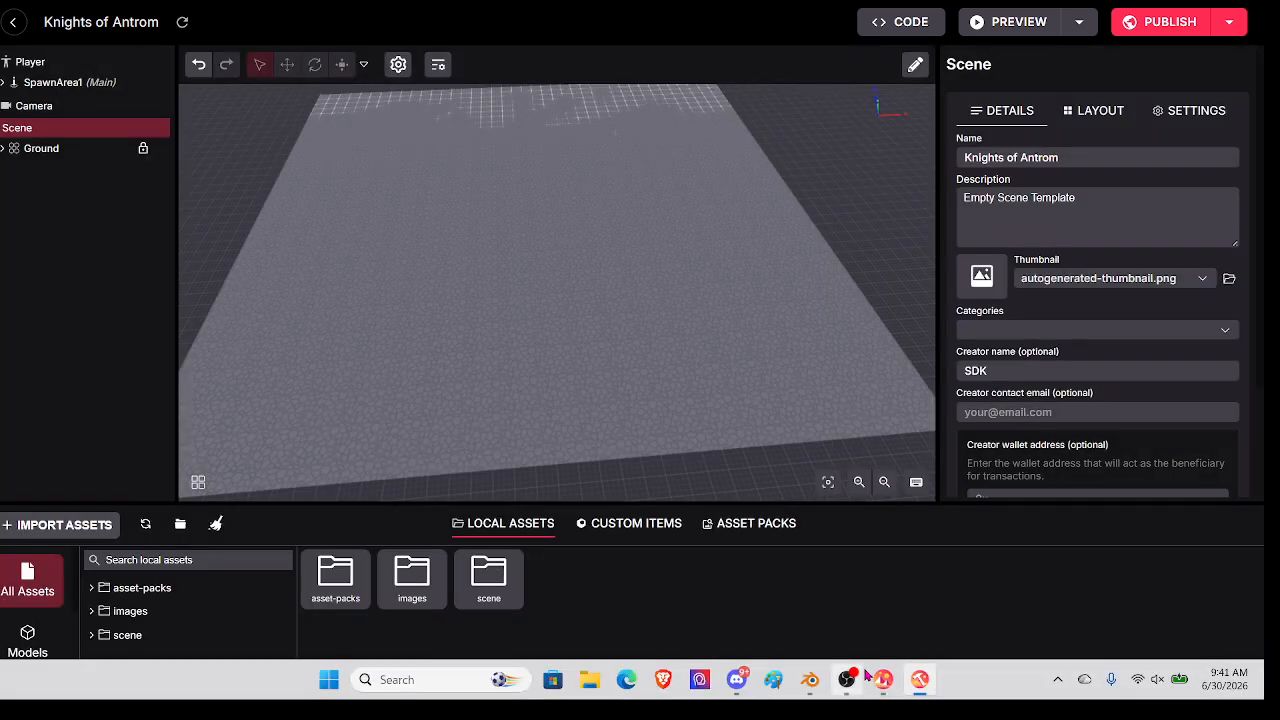
Step: Check the shared screen in the Decentraland client and return to the Creator Hub's scene view
left_click(883, 680)
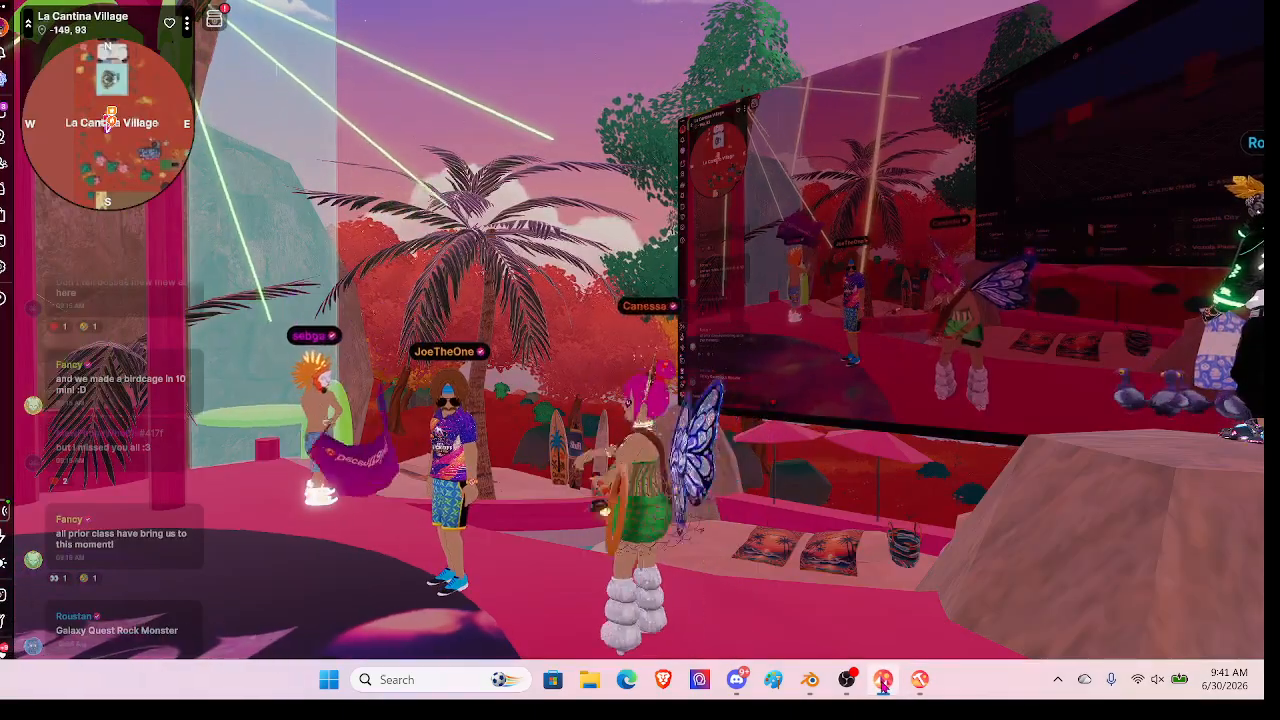
left_click(883, 680)
left_click_drag(661, 376, 687, 387)
left_click_drag(474, 356, 454, 221)
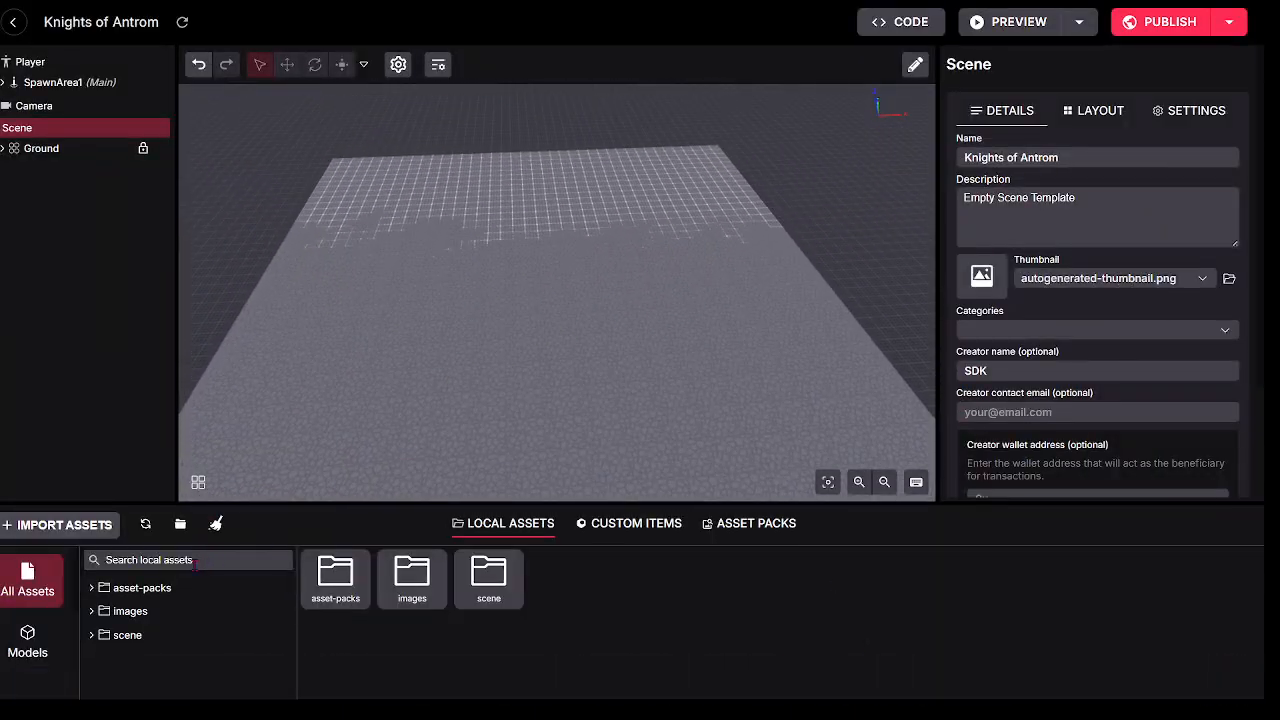
Step: Place Portal.glb from the local models into the scene at about X 77.25, Z 70.00
left_click(40, 640)
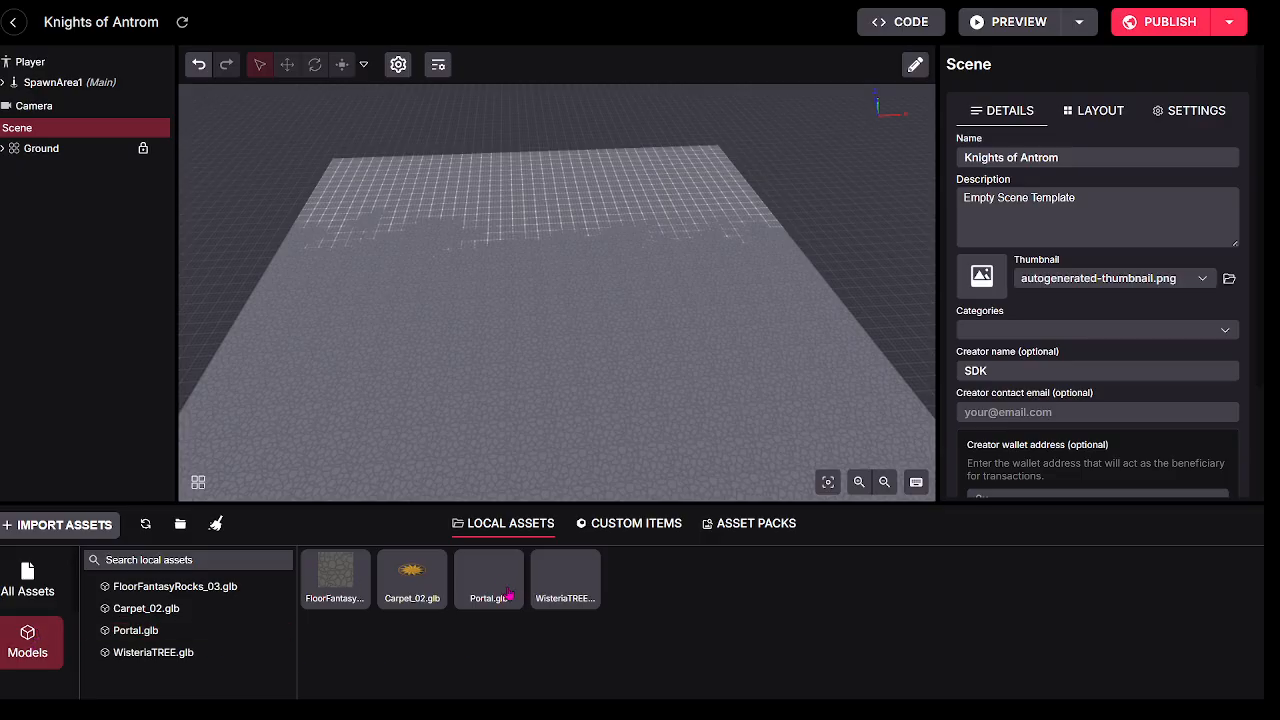
left_click_drag(537, 405, 263, 32)
scroll(579, 268, "down", 5)
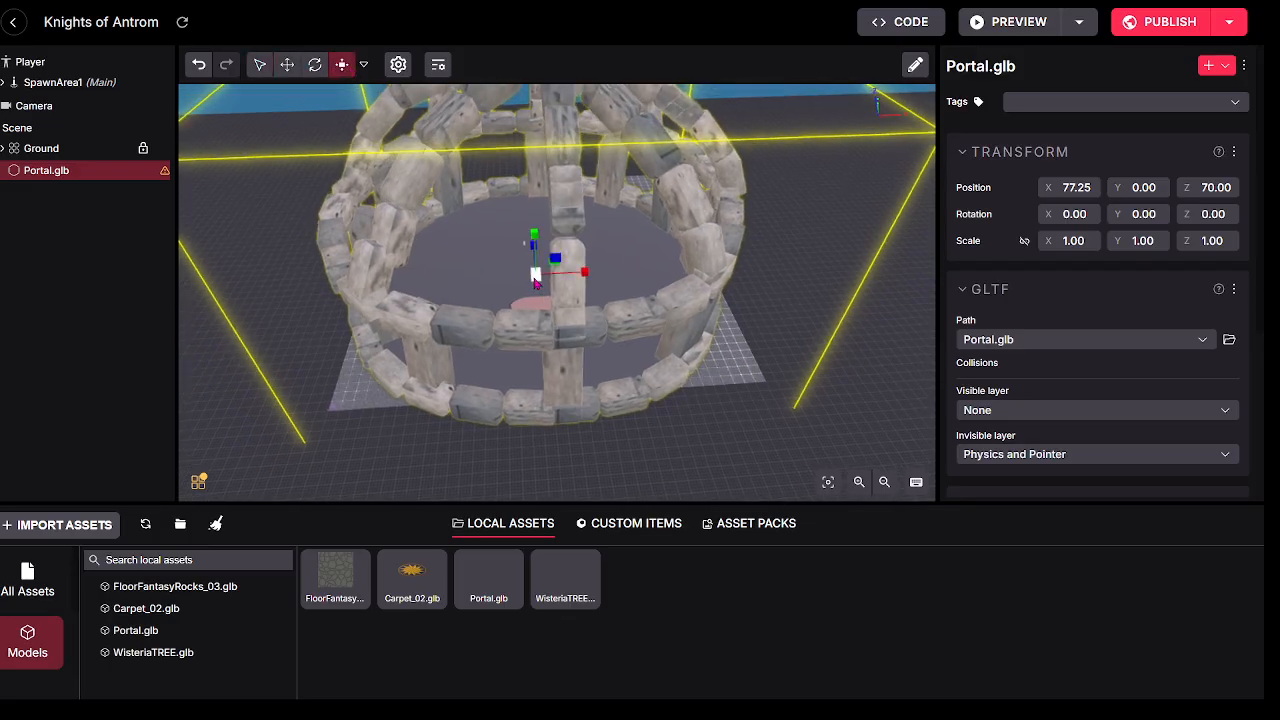
Step: Try scaling the dome uniformly to 0.82 and moving it to Z 74.96, and undo both changes
left_click_drag(534, 291, 579, 300)
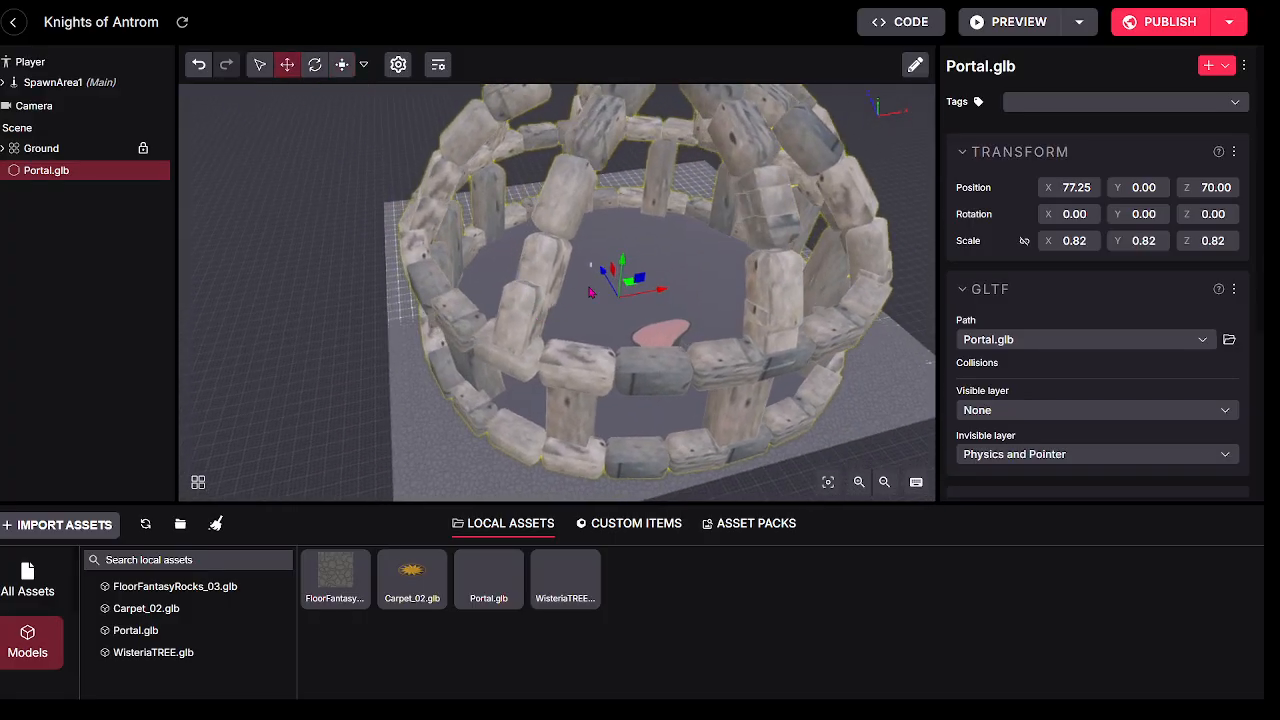
left_click_drag(608, 279, 598, 264)
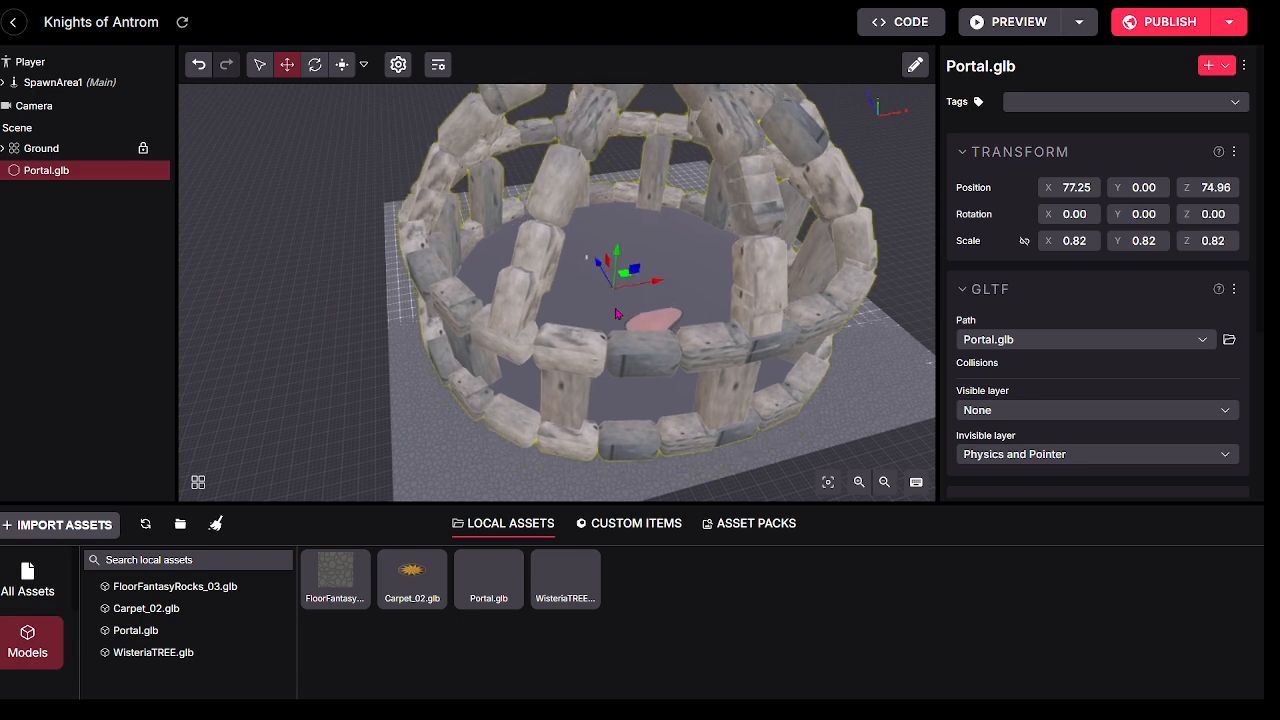
mouse_move(715, 359)
left_mouse_down()
mouse_move(728, 287)
mouse_move(725, 349)
left_mouse_up()
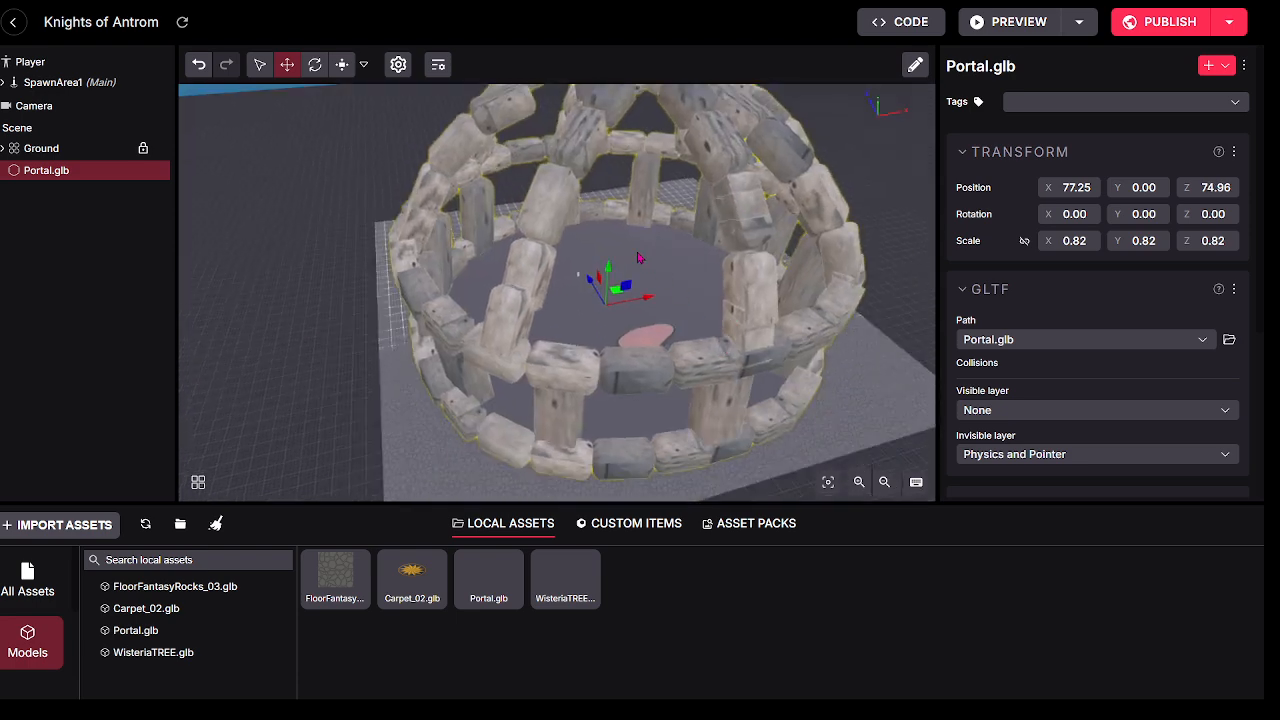
key("ctrl+z")
key("ctrl+z")
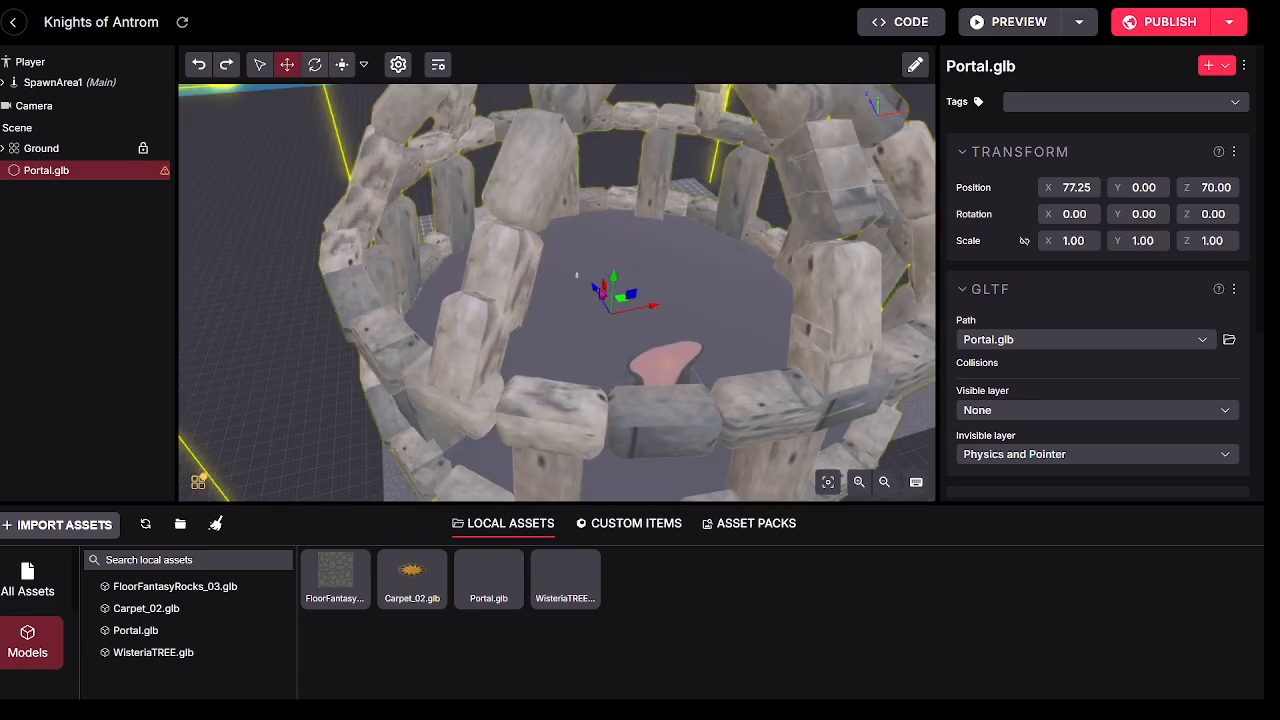
Step: Move the dome to X 77.50, Z 83.00 and scale it uniformly to 0.93 to fit the scene's bounds
left_click_drag(598, 292, 540, 291)
left_click_drag(607, 252, 609, 262)
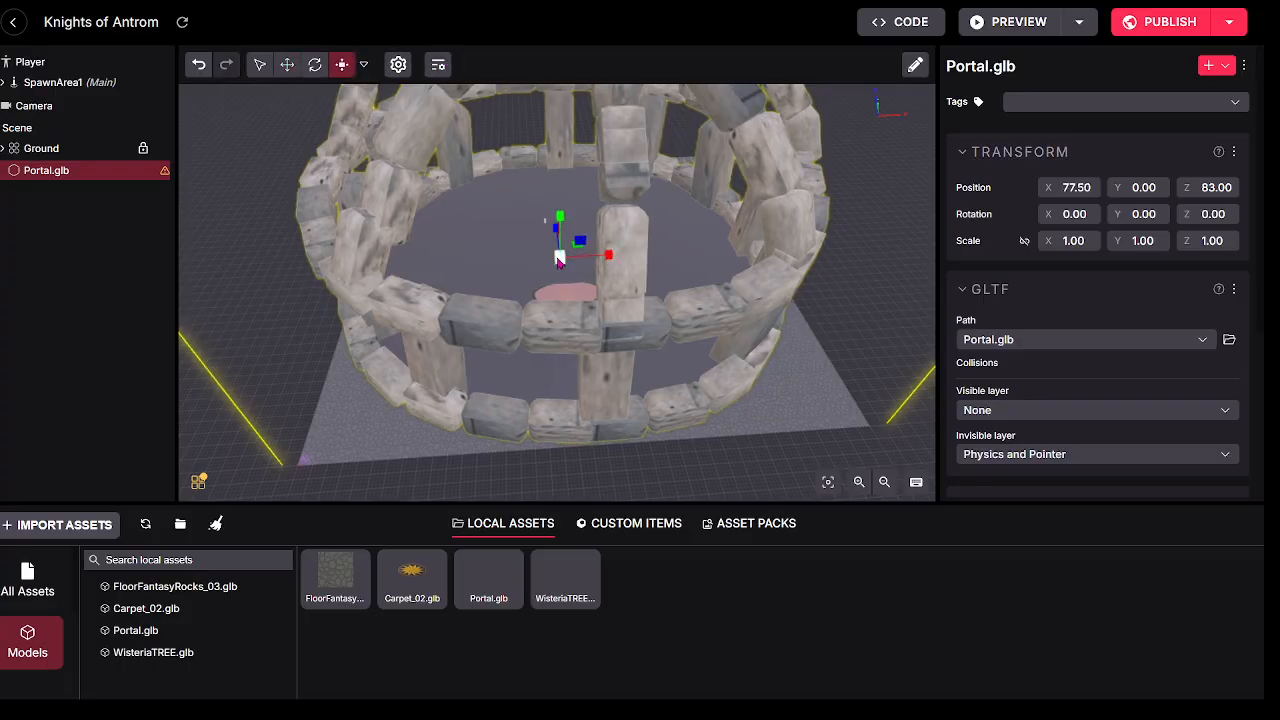
left_click_drag(559, 264, 557, 279)
Step: Examine the resized stone dome from inside, outside and above, including its arches and floor
left_click_drag(670, 314, 609, 391)
key("w")
key("w")
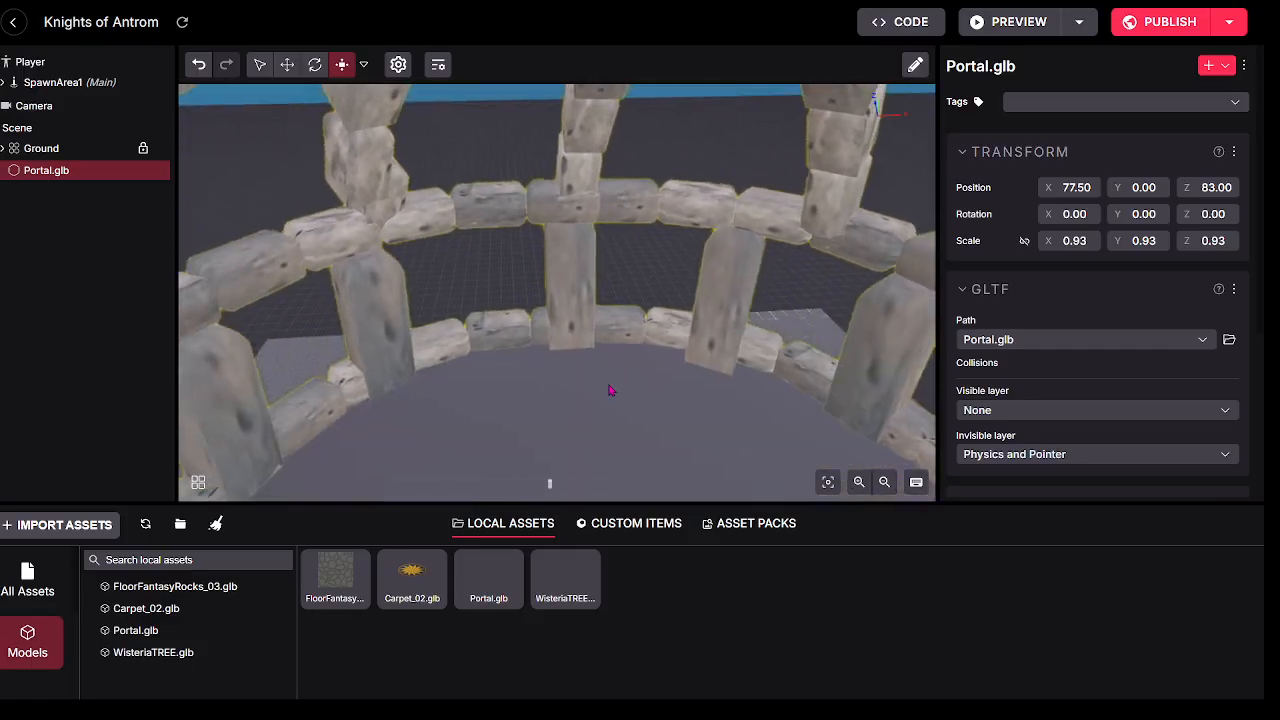
key("s")
left_click_drag(523, 297, 456, 311)
key("s")
key("d")
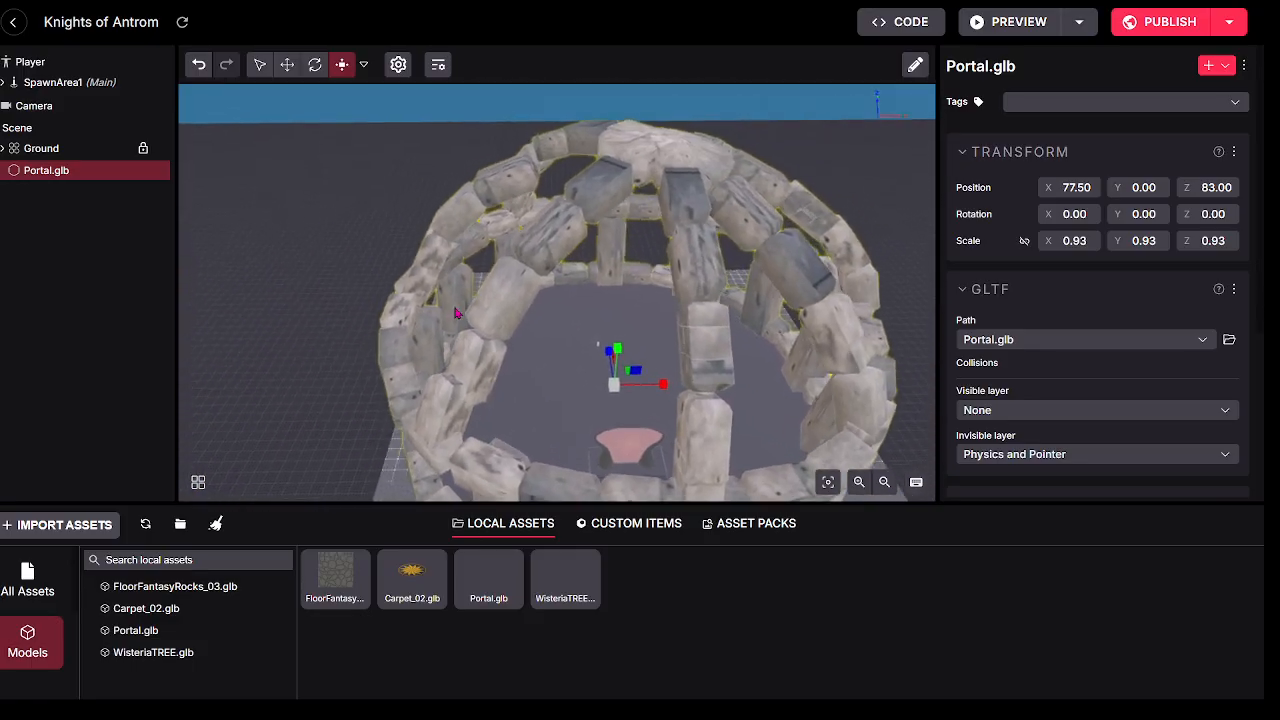
left_click_drag(620, 240, 619, 164)
key("a")
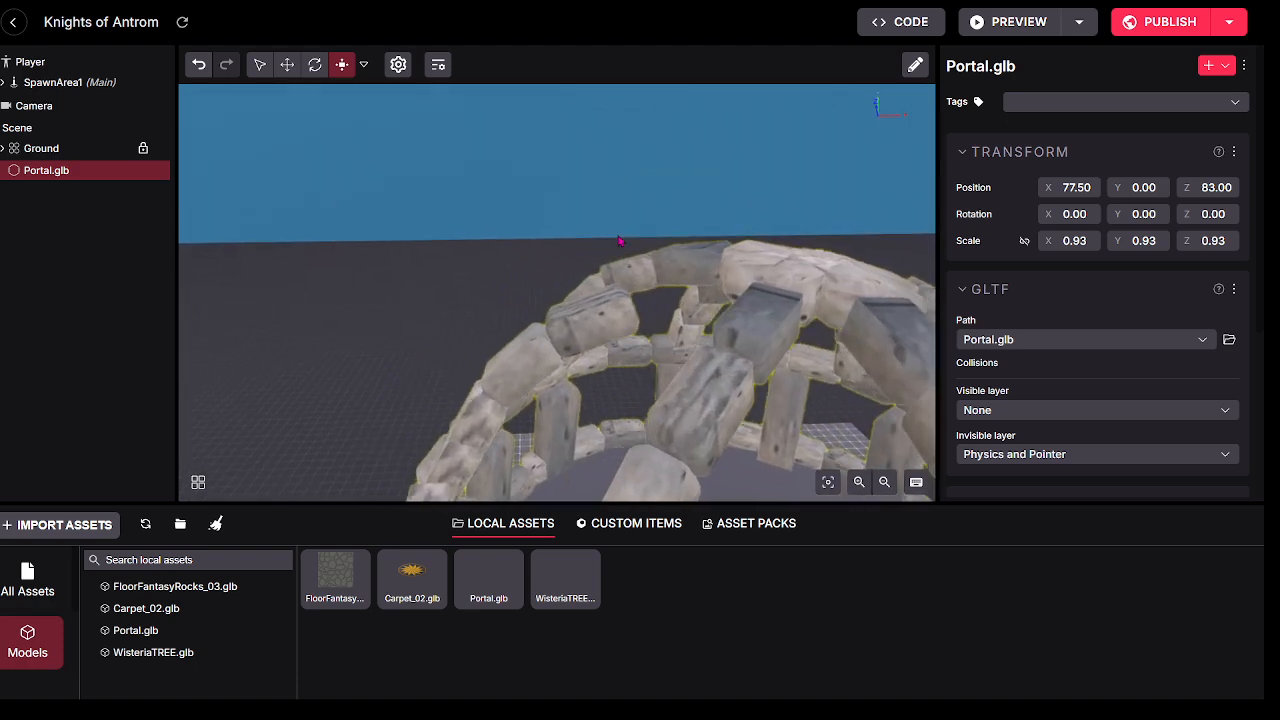
key("w")
left_click_drag(620, 240, 685, 159)
key("w")
left_click_drag(771, 233, 811, 493)
key("s")
key("s")
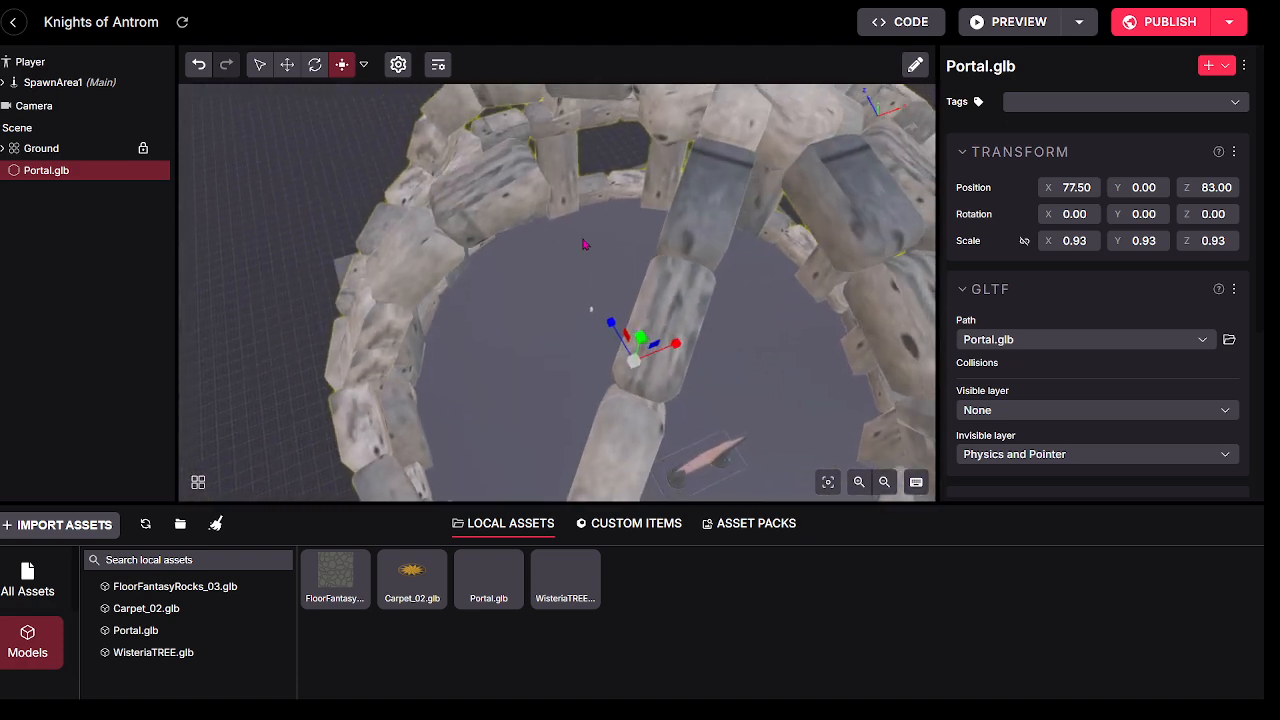
Step: Import the Rock1 GLB file from the Antrom folder and place it inside the dome at X 71.12, Y 0.00
left_click(31, 524)
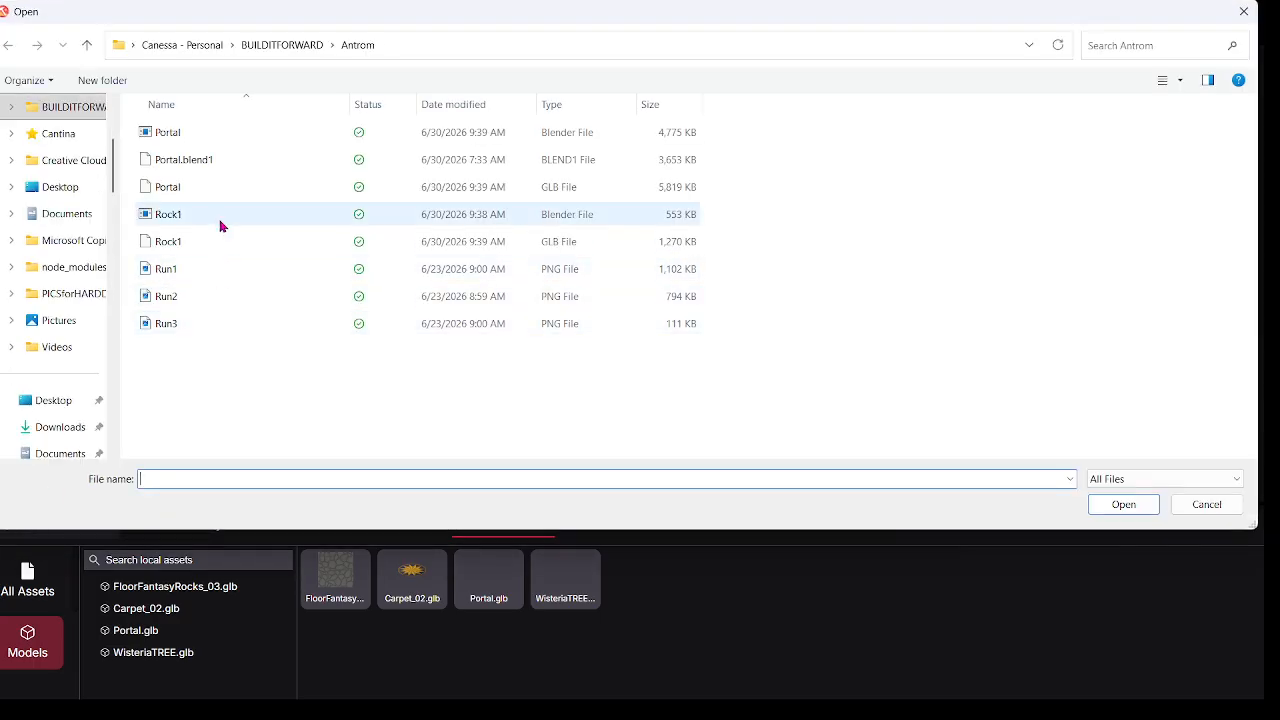
left_click(300, 241)
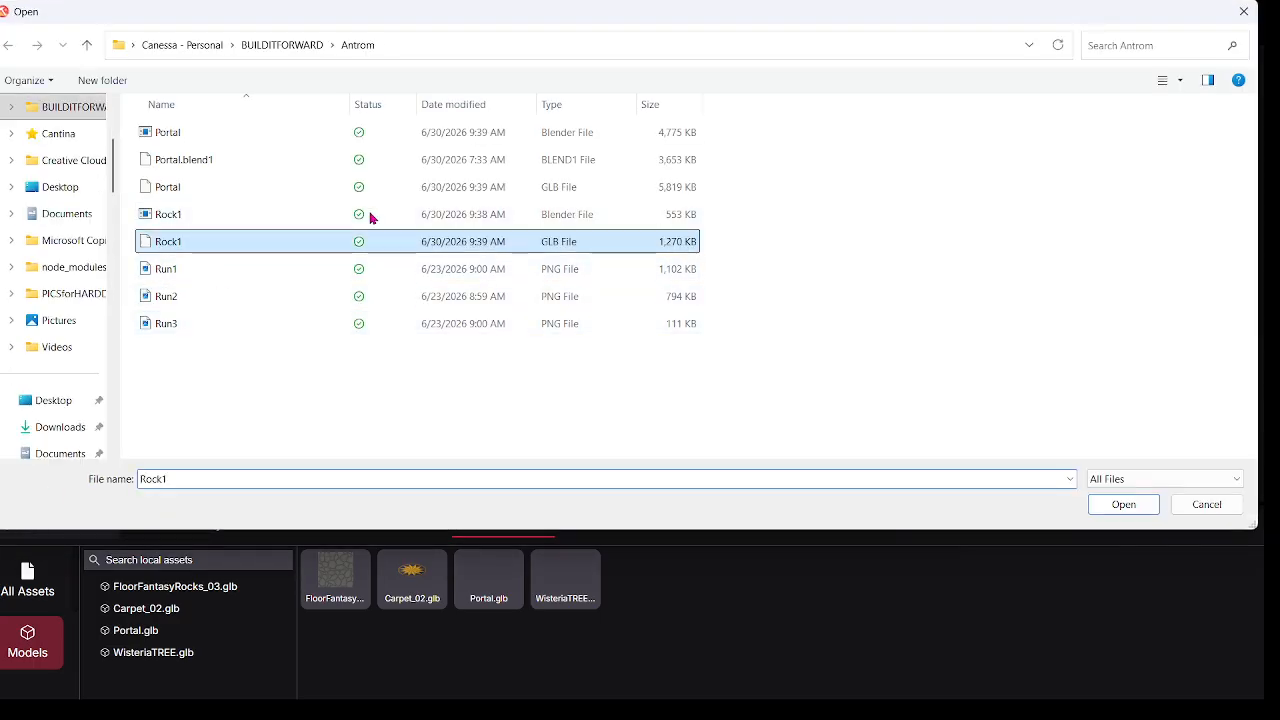
left_click(1122, 505)
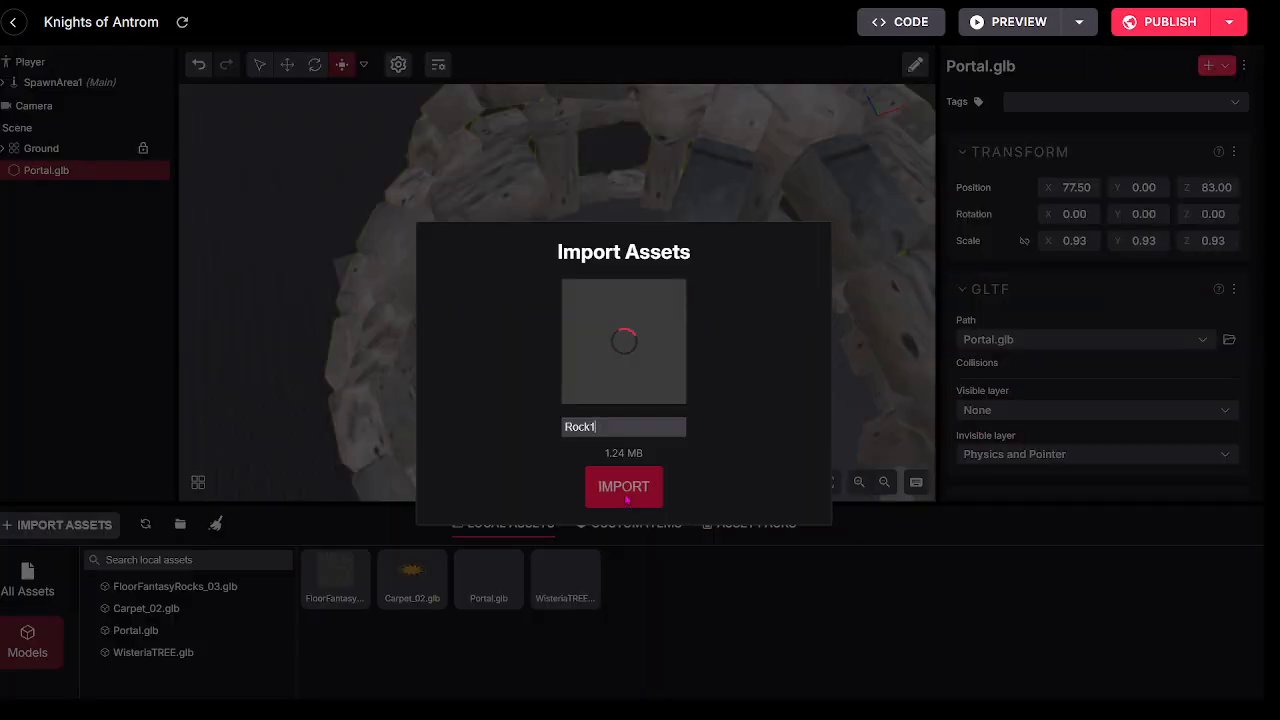
left_click(620, 490)
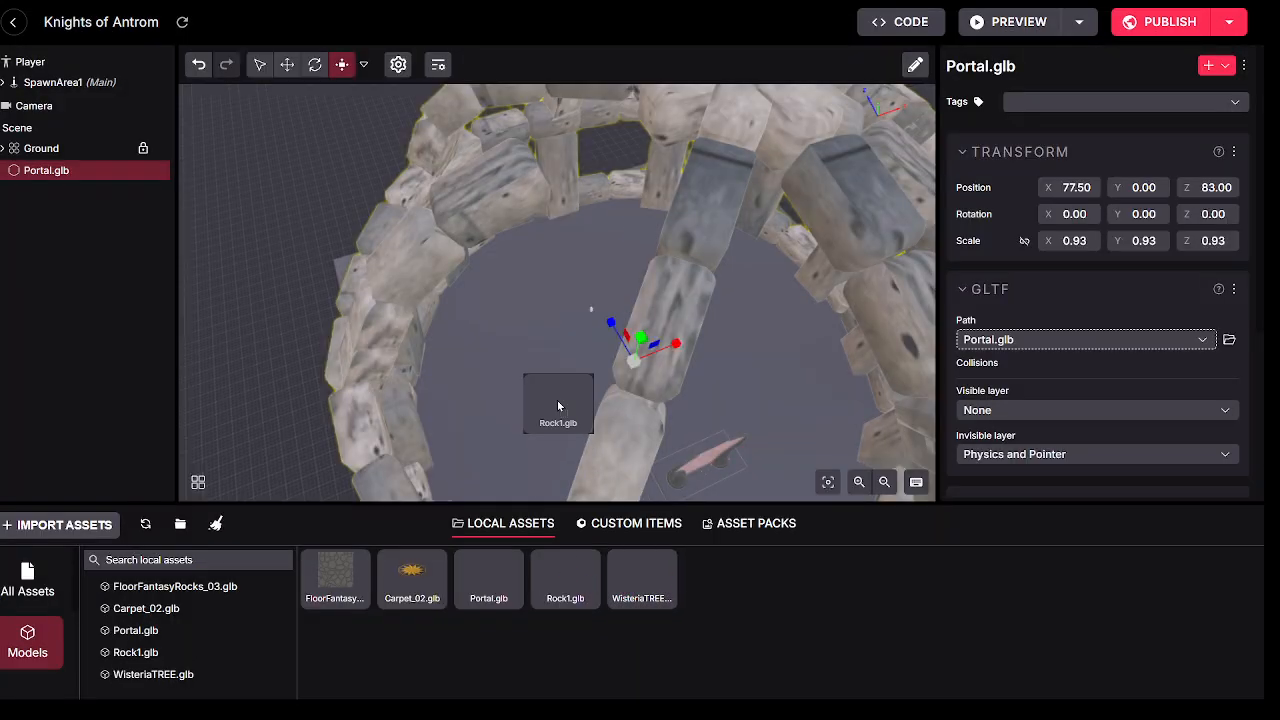
left_click_drag(558, 405, 591, 305)
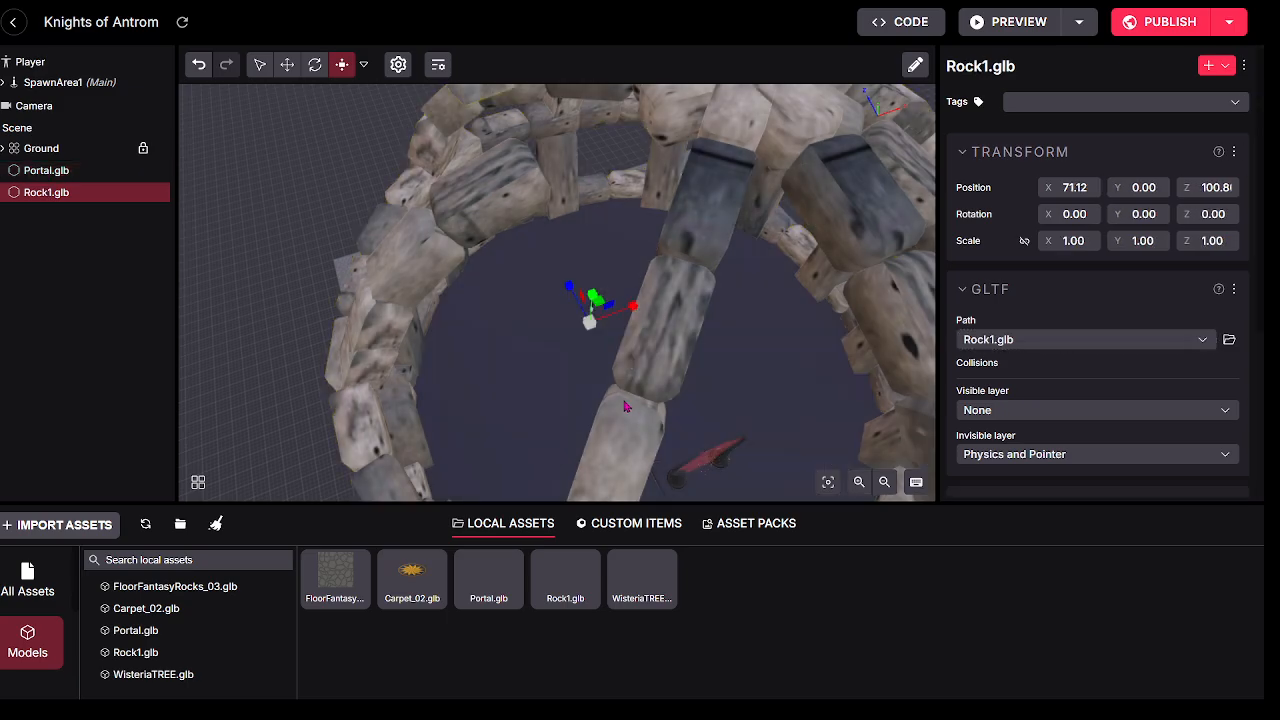
Step: Scale Rock1.glb uniformly to 0.90 so it matches the size of the dome's stones
left_click_drag(625, 406, 445, 430)
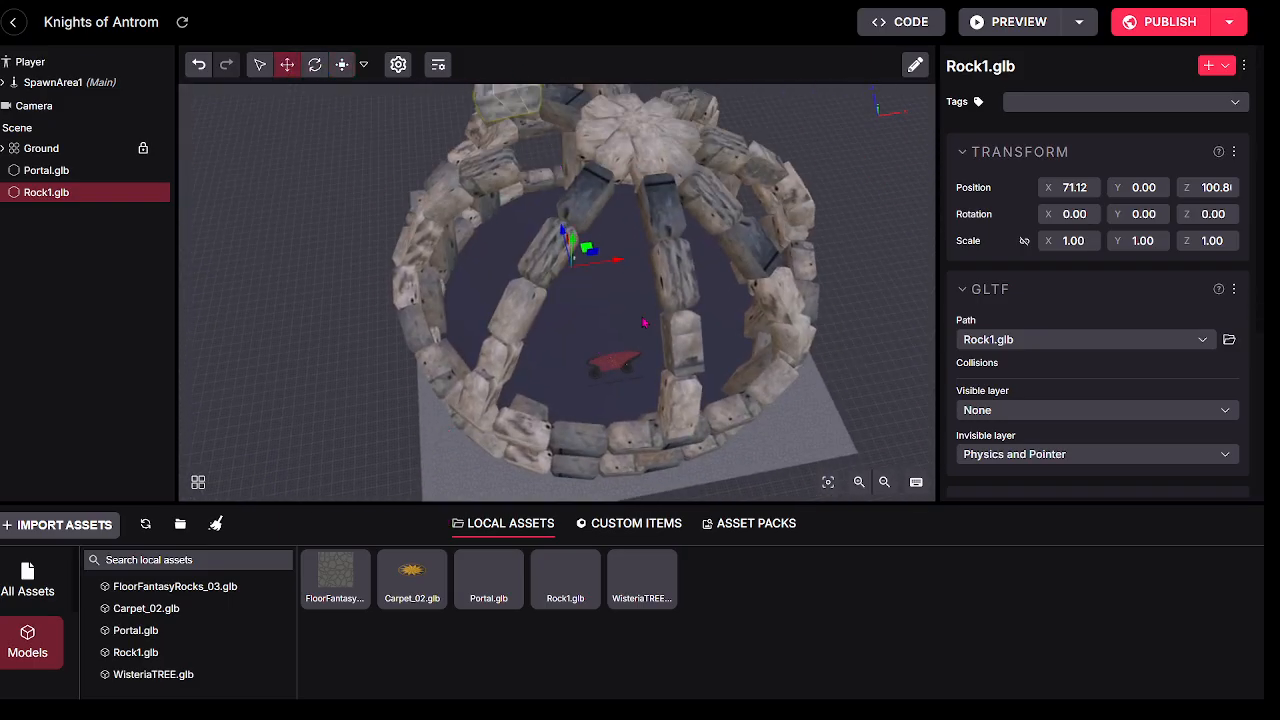
key("w")
left_click_drag(644, 323, 557, 160)
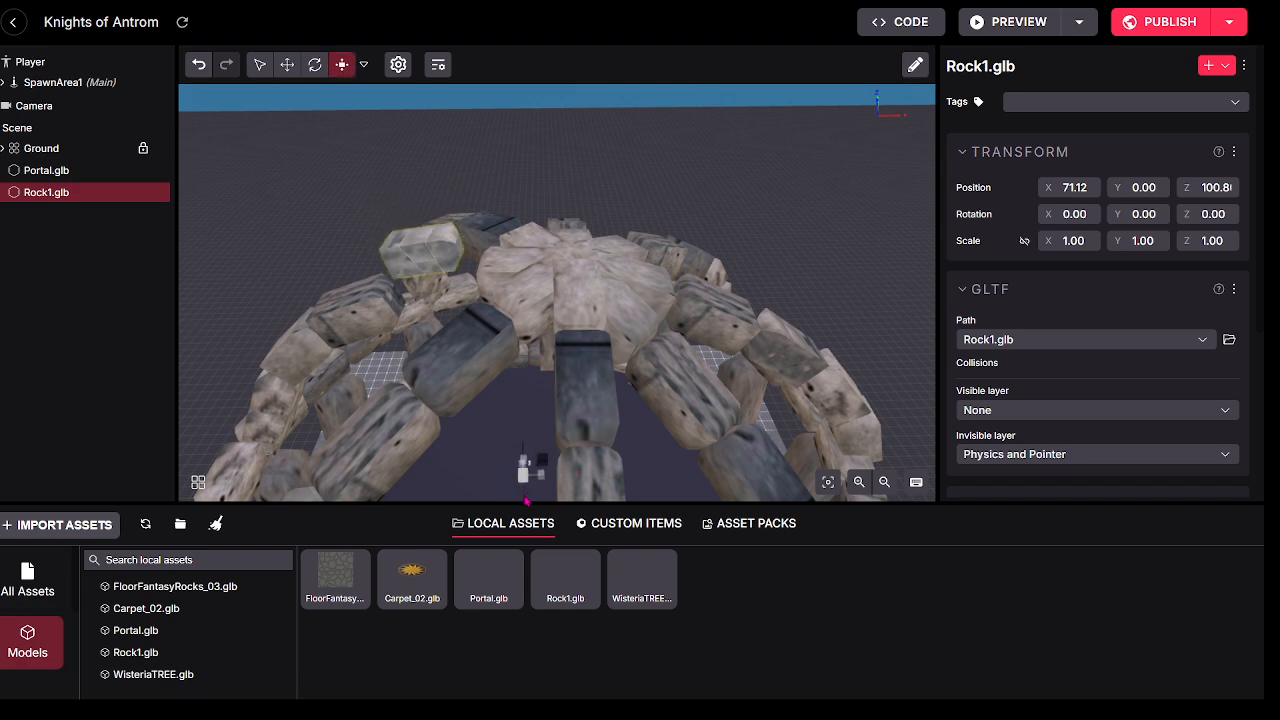
left_click_drag(497, 276, 451, 195)
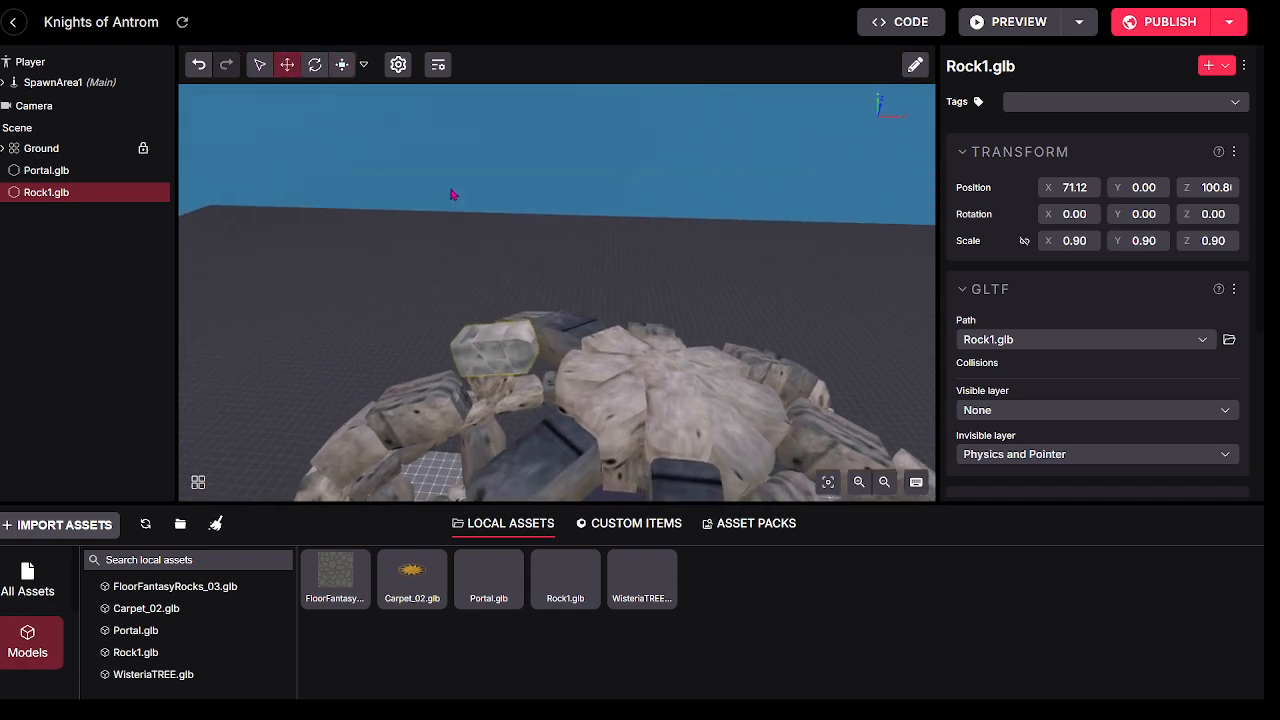
Step: Move Rock1.glb along the Z axis to 83.98 to line it up with the gap in the dome's arch
key("w")
left_click_drag(460, 269, 826, 478)
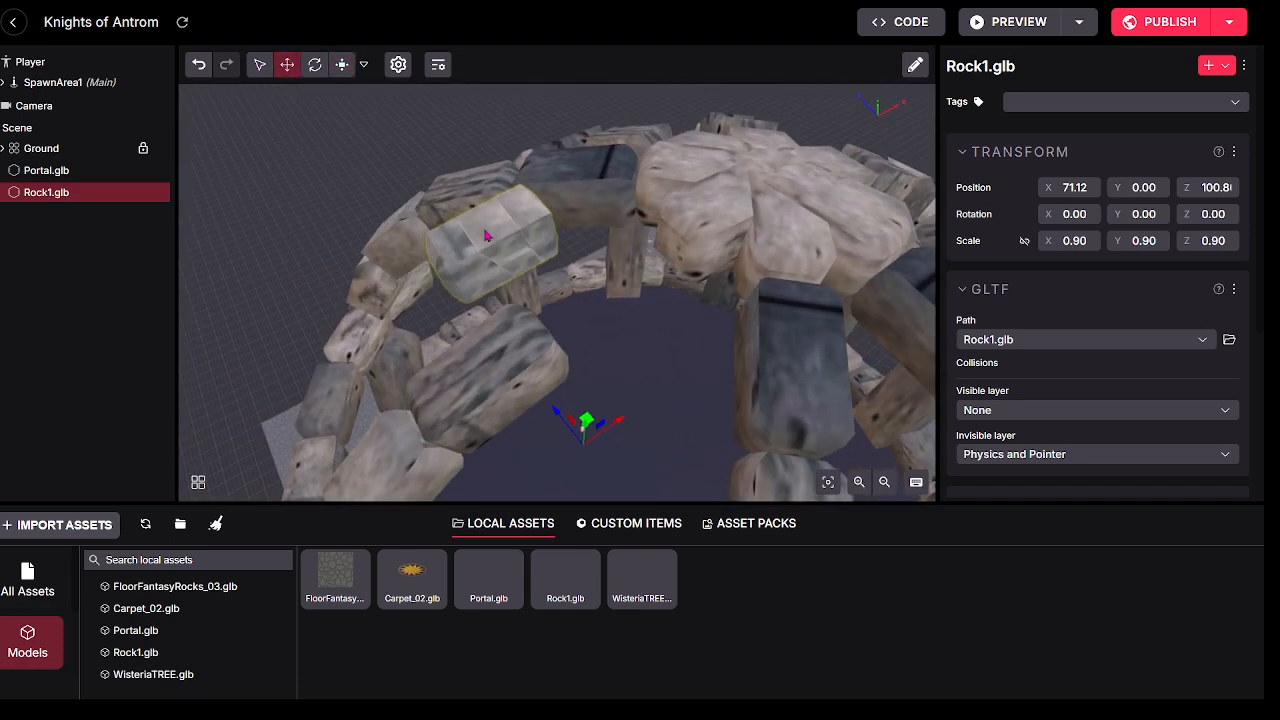
left_click_drag(560, 205, 777, 337)
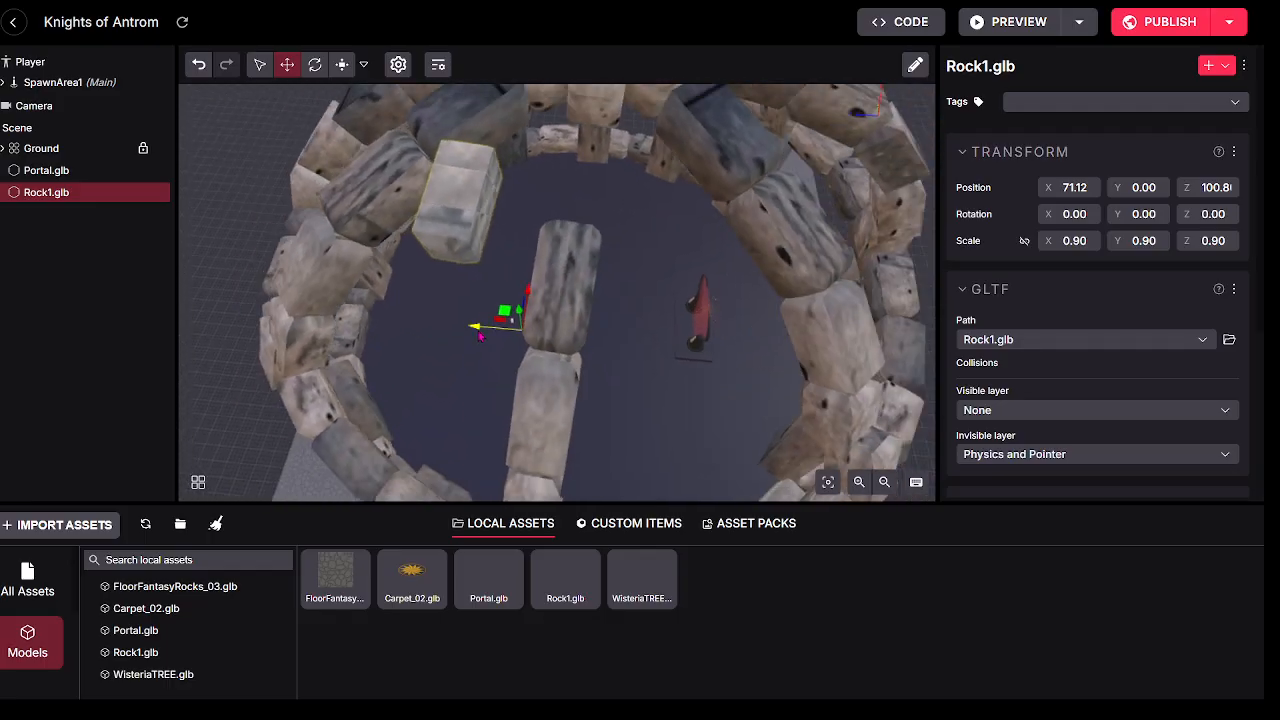
left_click_drag(480, 336, 532, 338)
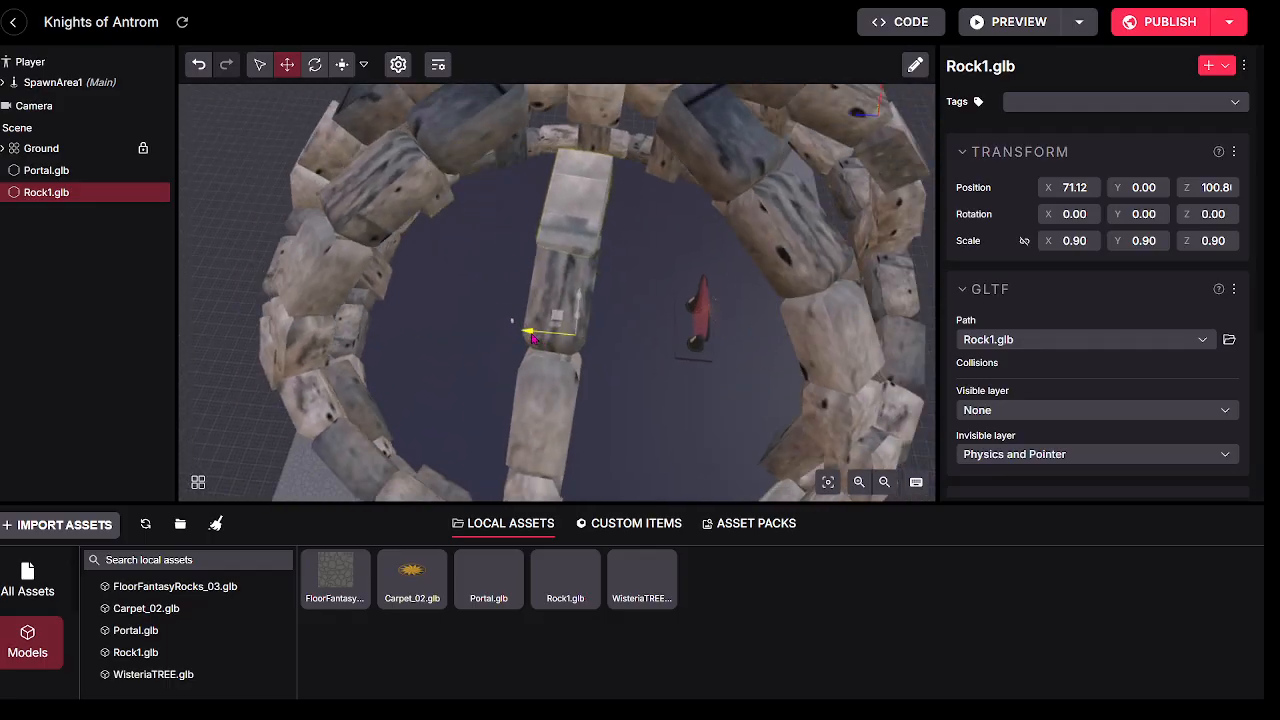
Step: Move Rock1.glb to X 76.74 and raise it to Y 2.85 so it fits into the arch's gap
left_click_drag(652, 285, 552, 236)
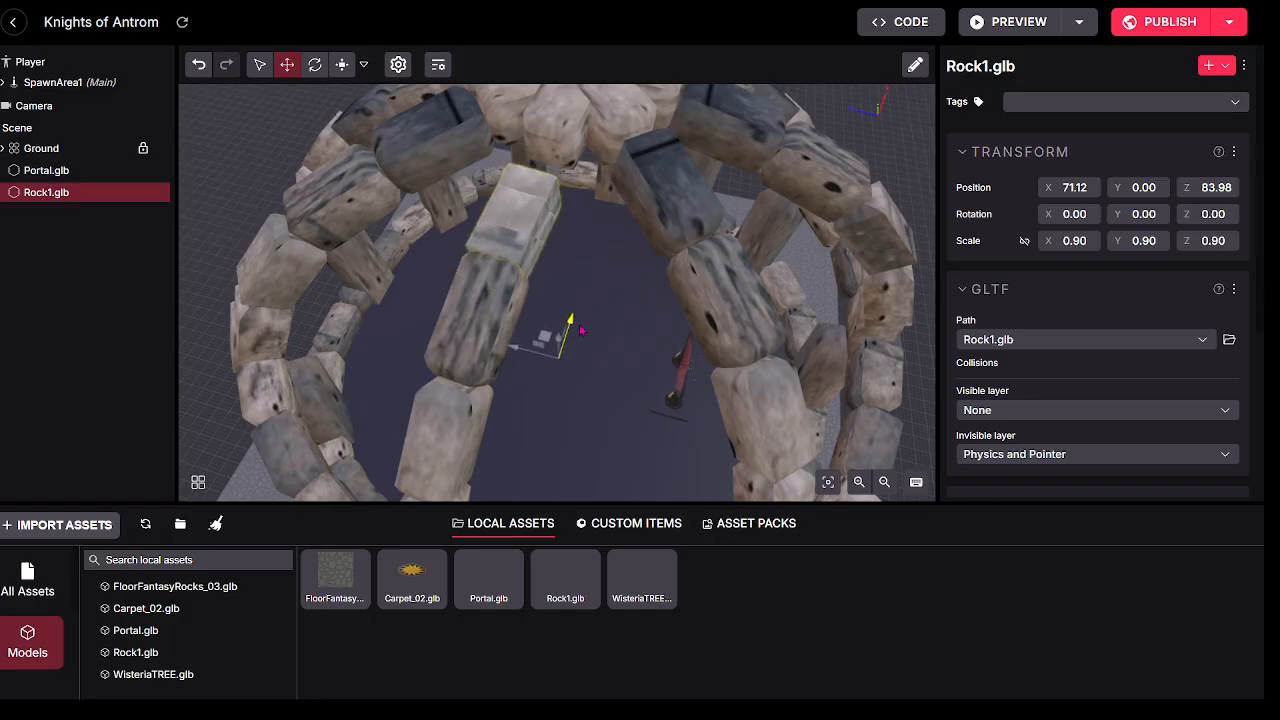
left_click_drag(584, 326, 590, 306)
left_click_drag(622, 390, 704, 392)
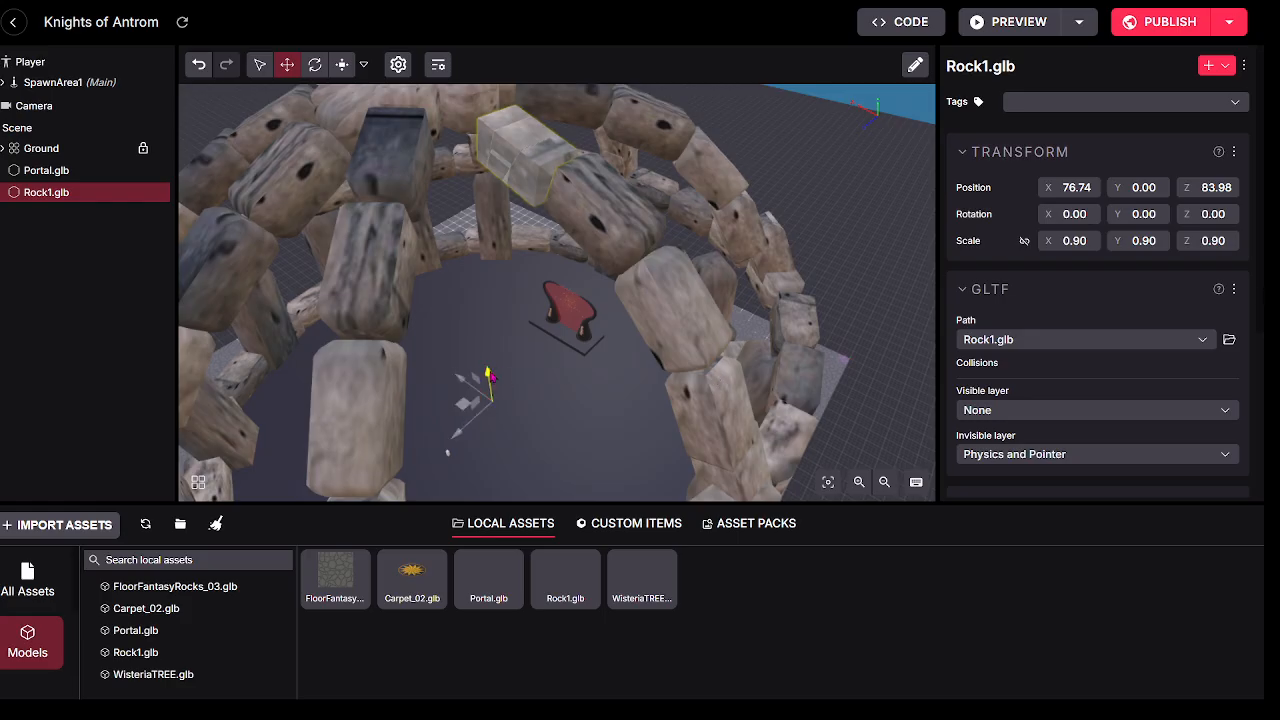
left_click_drag(495, 372, 495, 371)
left_click_drag(560, 400, 640, 230)
scroll(638, 224, "up", 5)
scroll(636, 224, "up", 6)
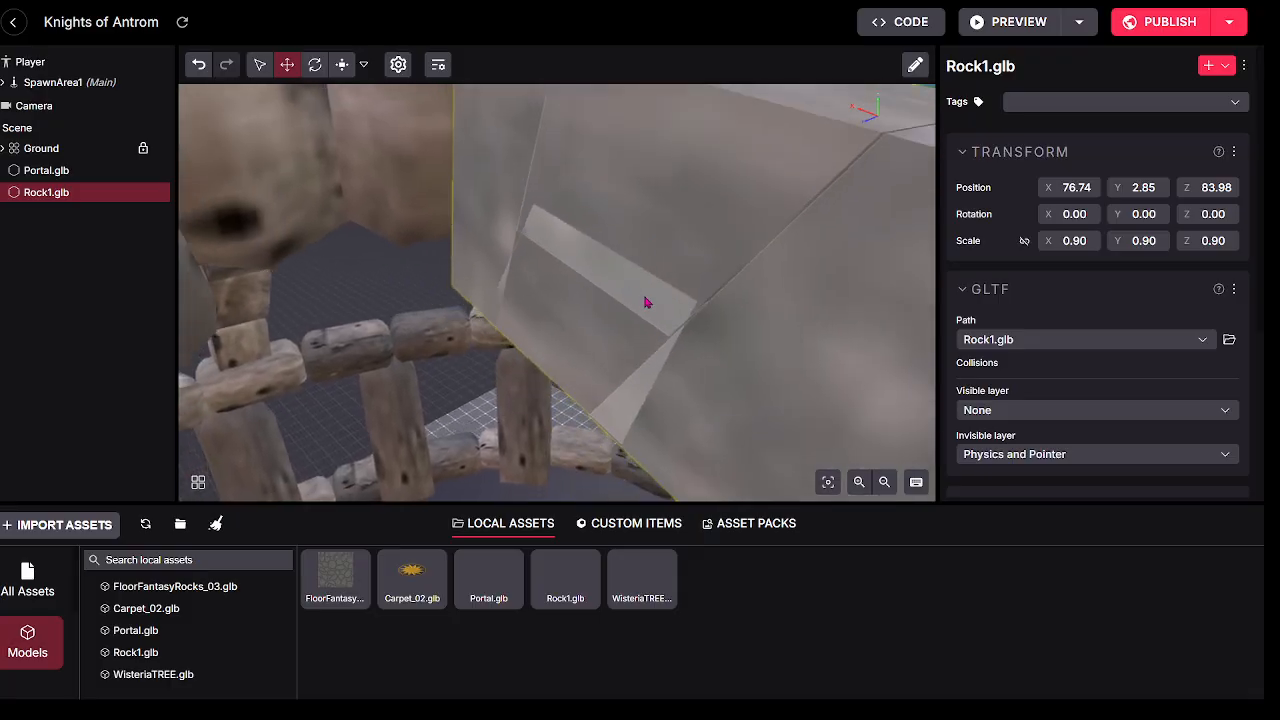
scroll(640, 285, "down", 10)
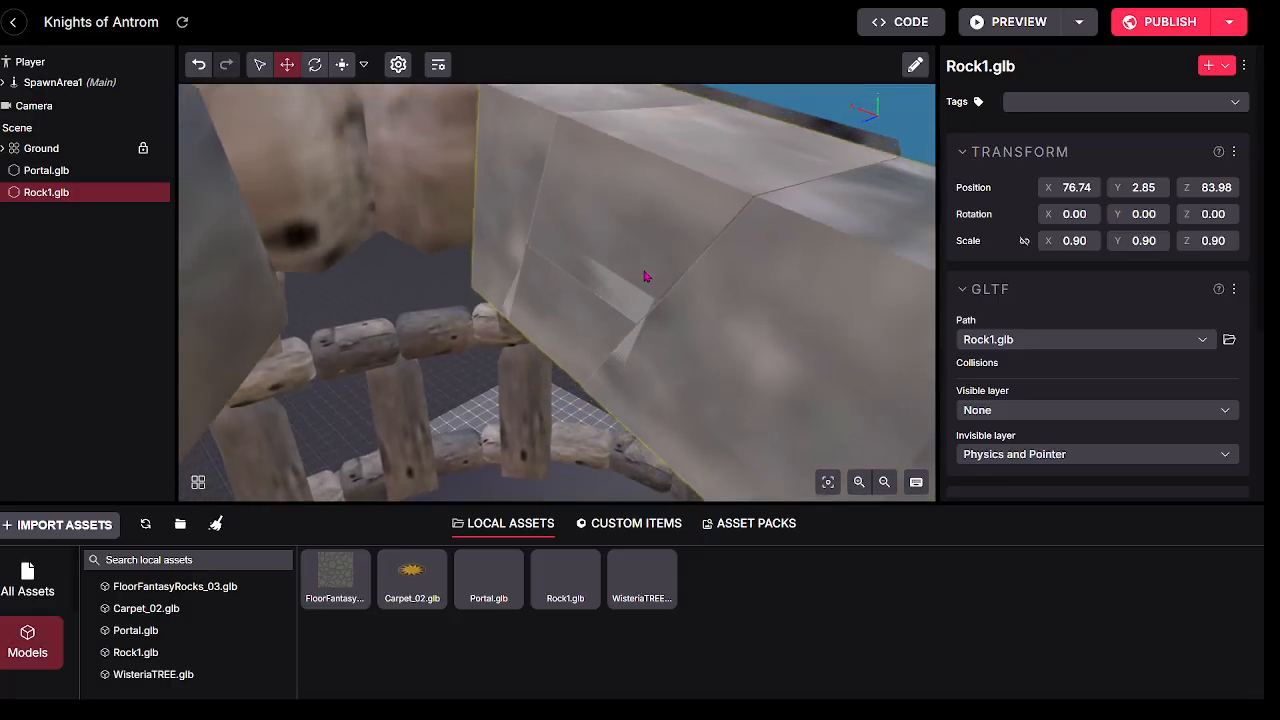
Step: Set Portal.glb's visible-layer collisions to Physics and Pointer and its invisible layer to None
left_click_drag(752, 277, 260, 250)
left_click_drag(618, 270, 760, 191)
left_click(682, 172)
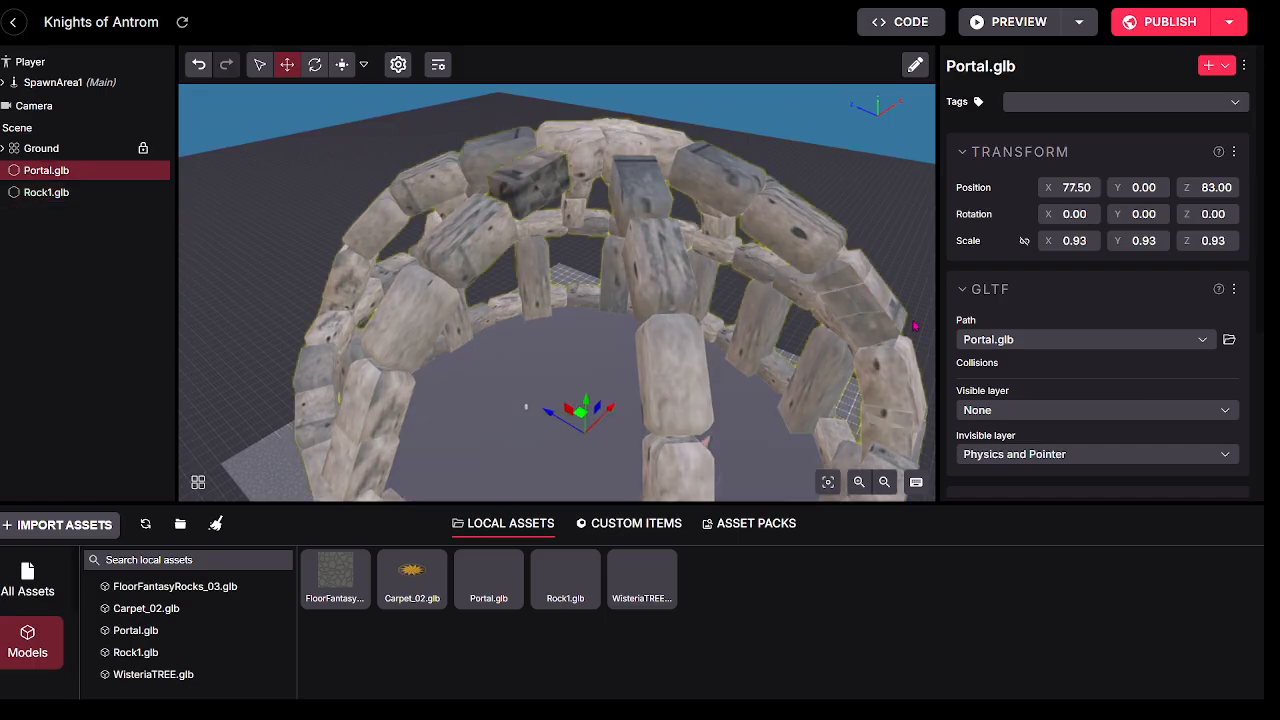
left_click(992, 411)
left_click(1010, 494)
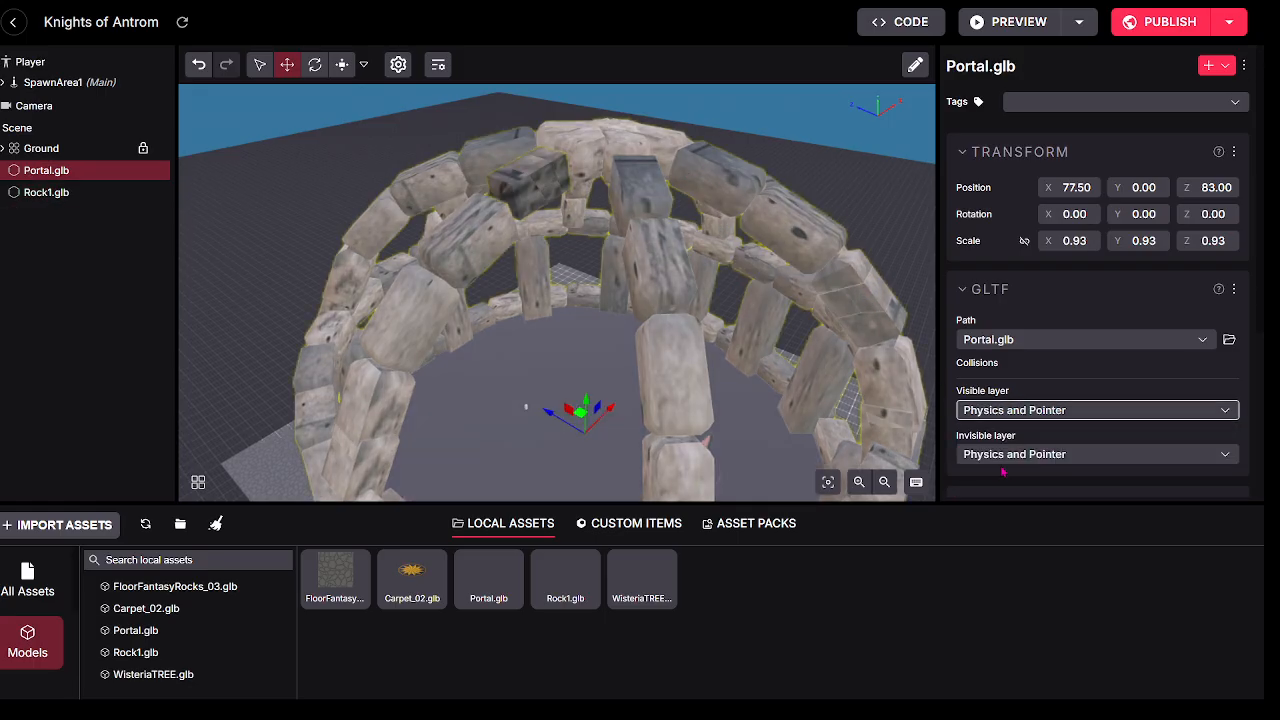
left_click(997, 456)
left_click(993, 481)
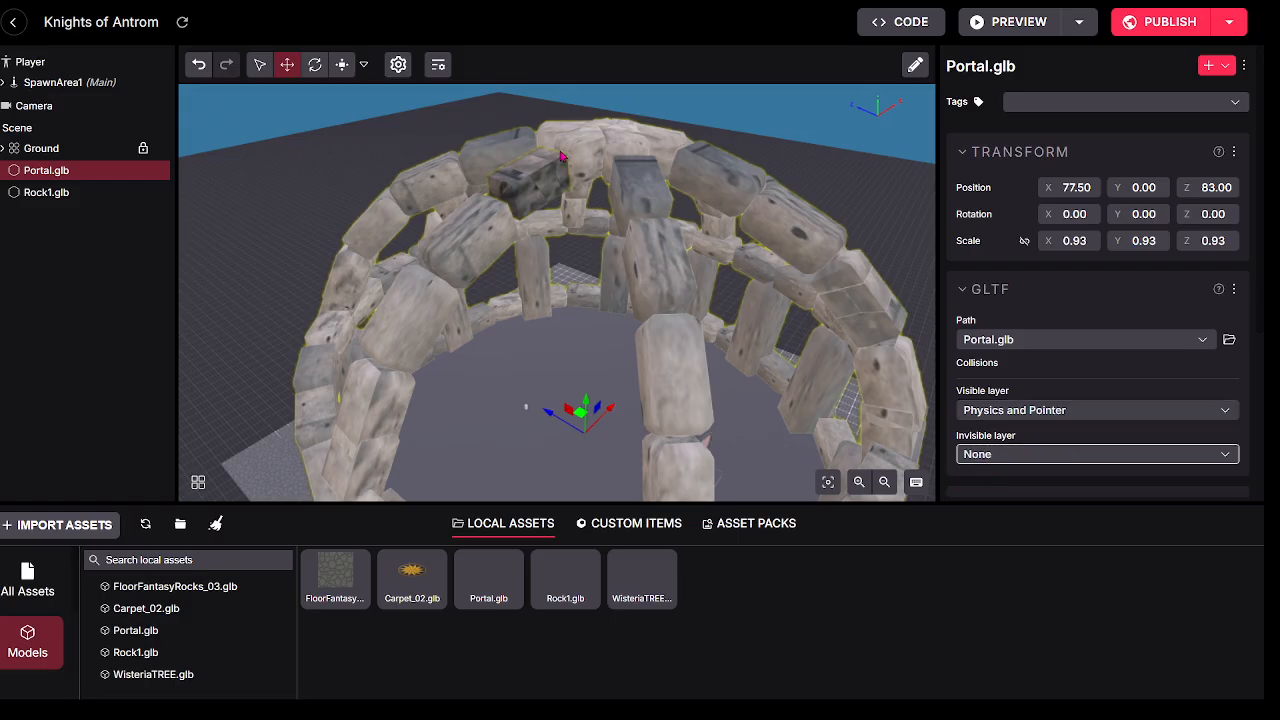
Step: Set Rock1.glb's visible-layer collisions to Physics and Pointer and its invisible layer to None
left_click(62, 192)
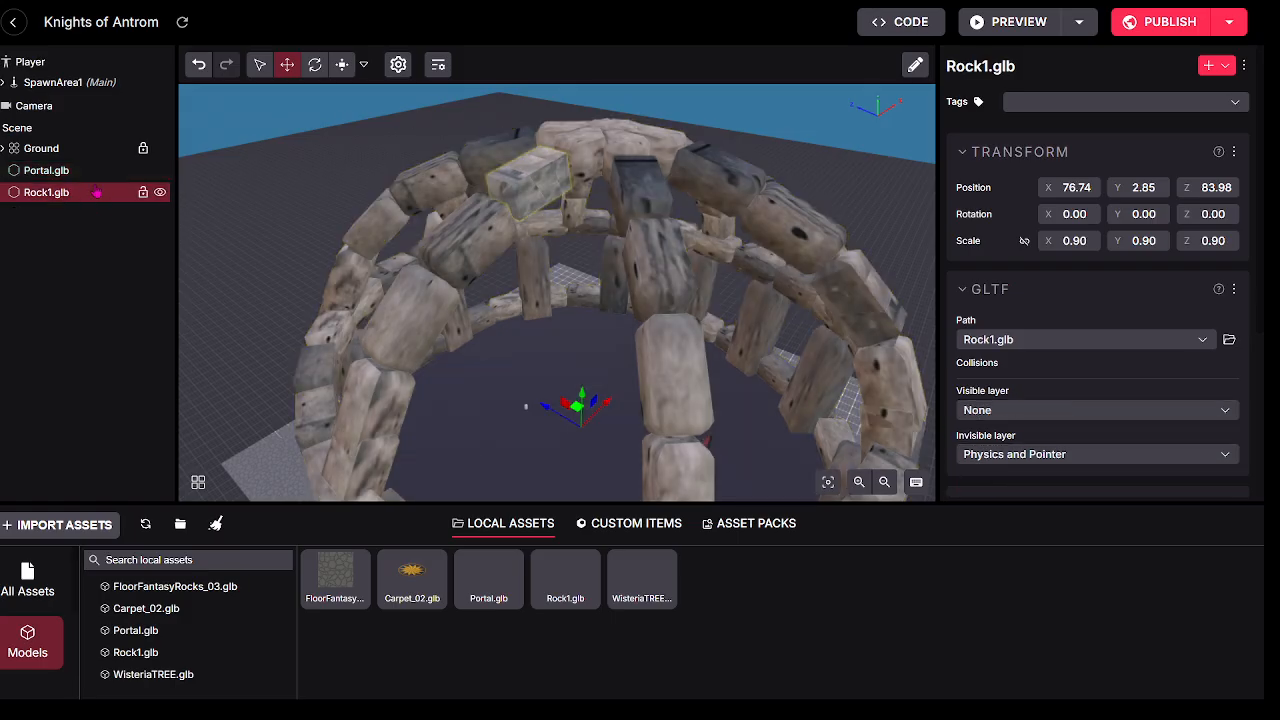
left_click(1030, 410)
left_click(1025, 496)
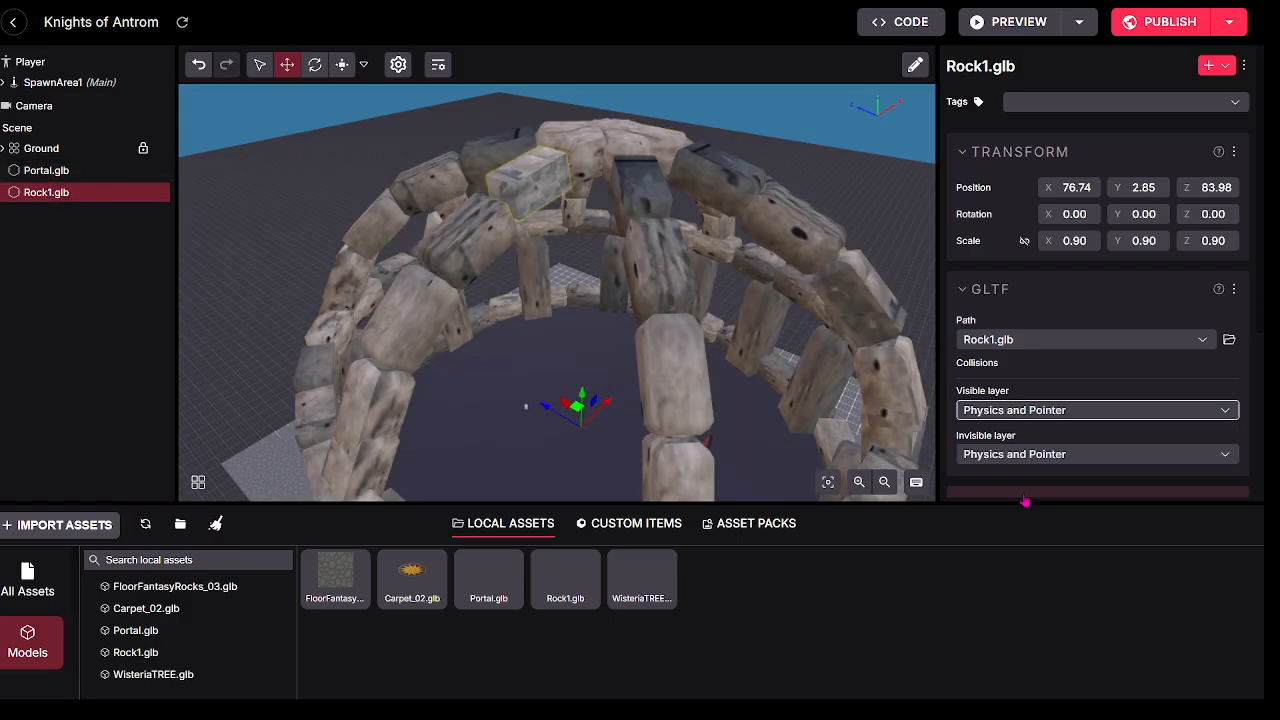
left_click(995, 456)
left_click(997, 477)
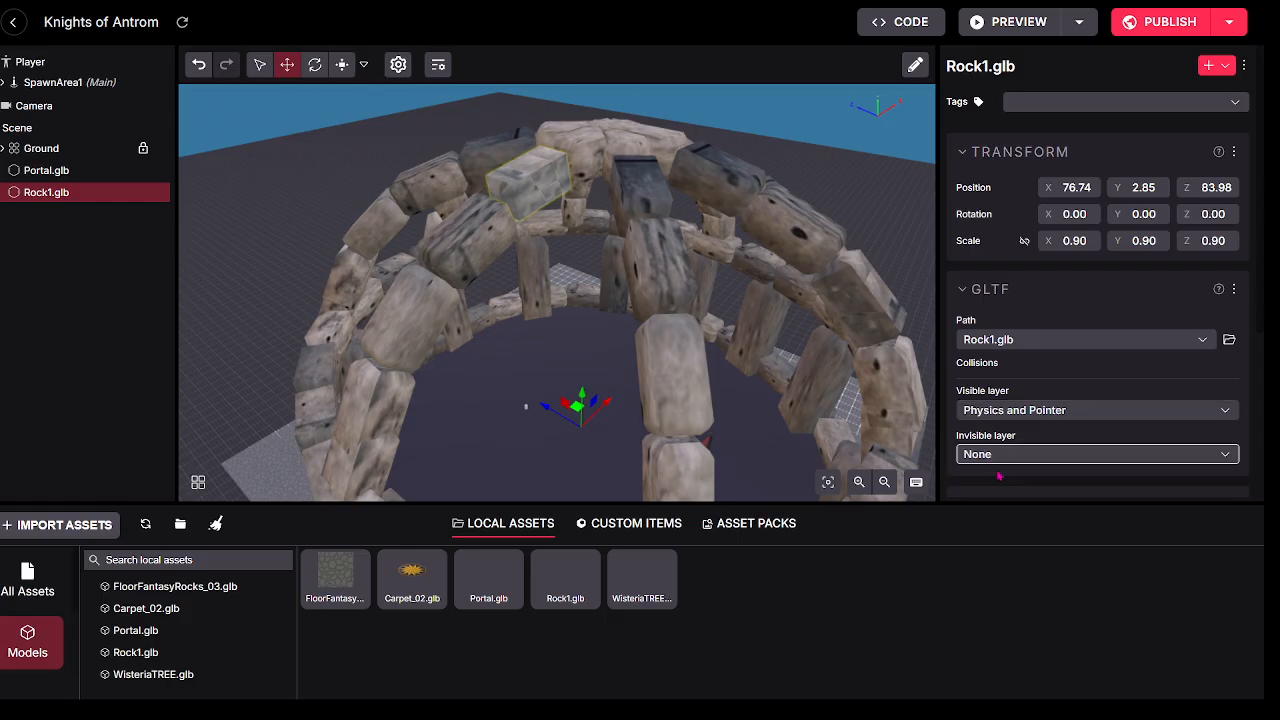
scroll(990, 418, "down", 1)
scroll(990, 400, "down", 2)
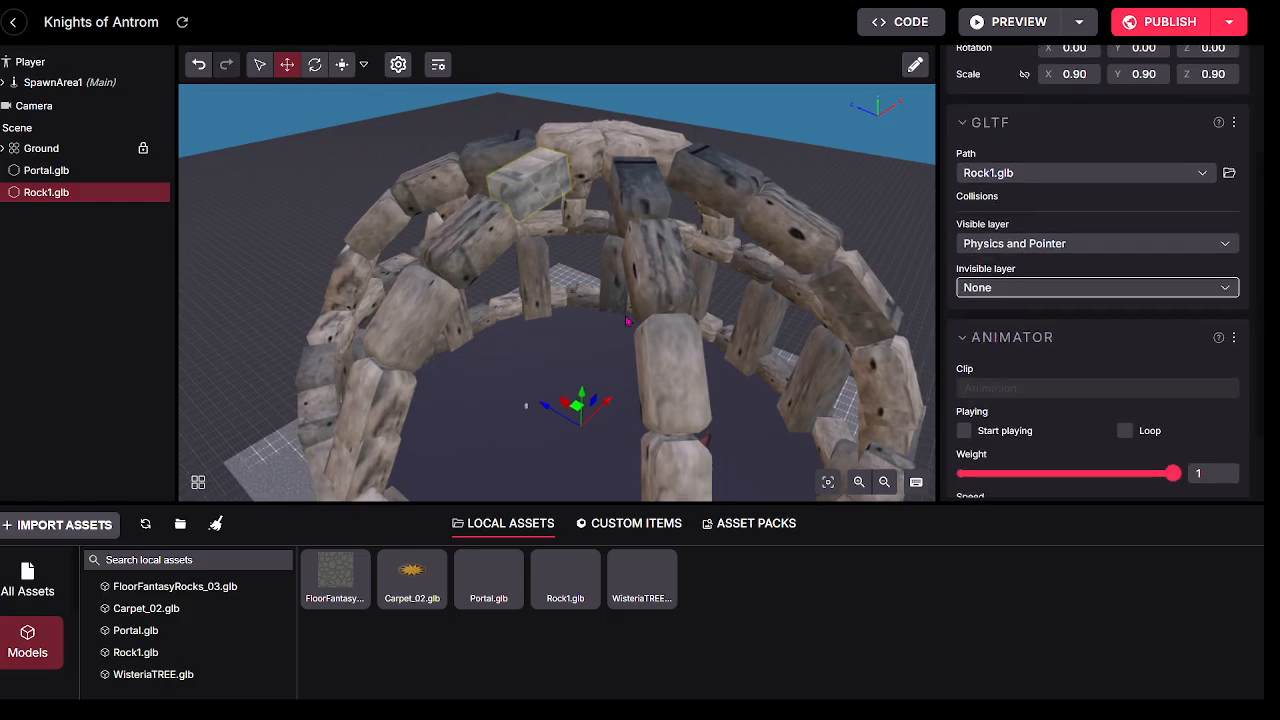
Step: Place a Trigger Area from the Smart Items asset pack inside the dome
left_click_drag(629, 321, 600, 310)
left_click(750, 523)
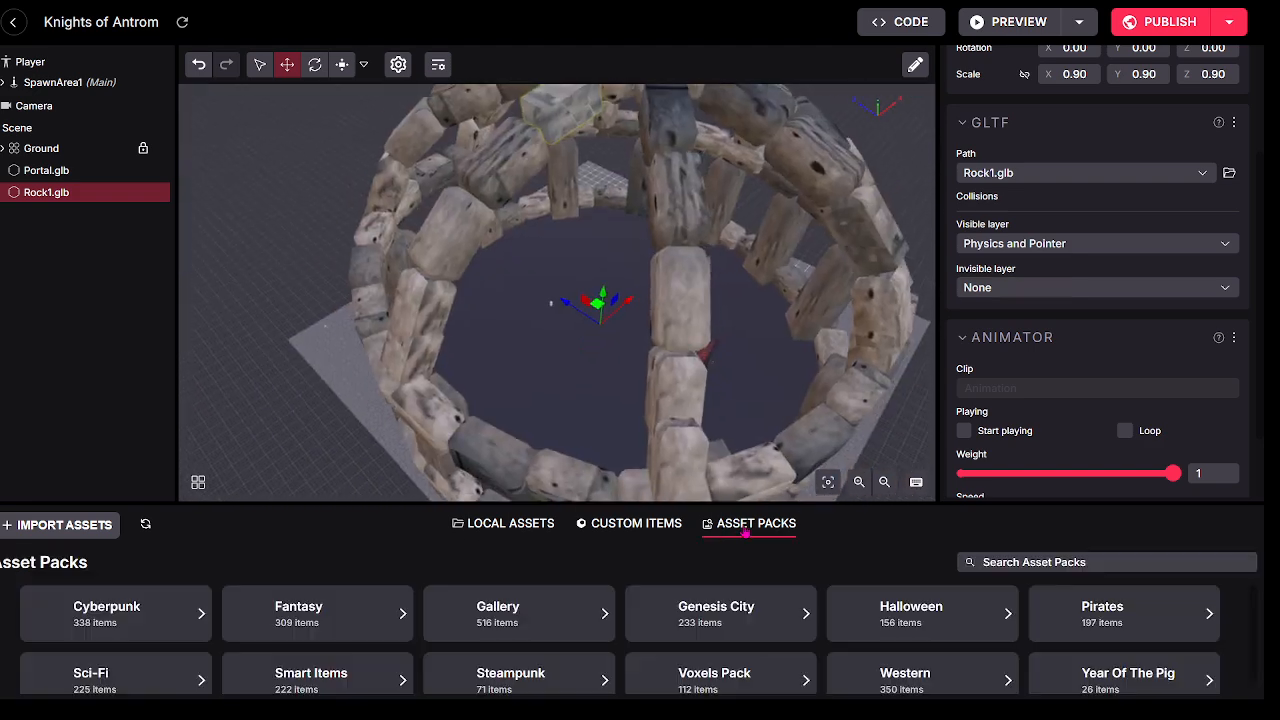
left_click_drag(598, 374, 577, 237)
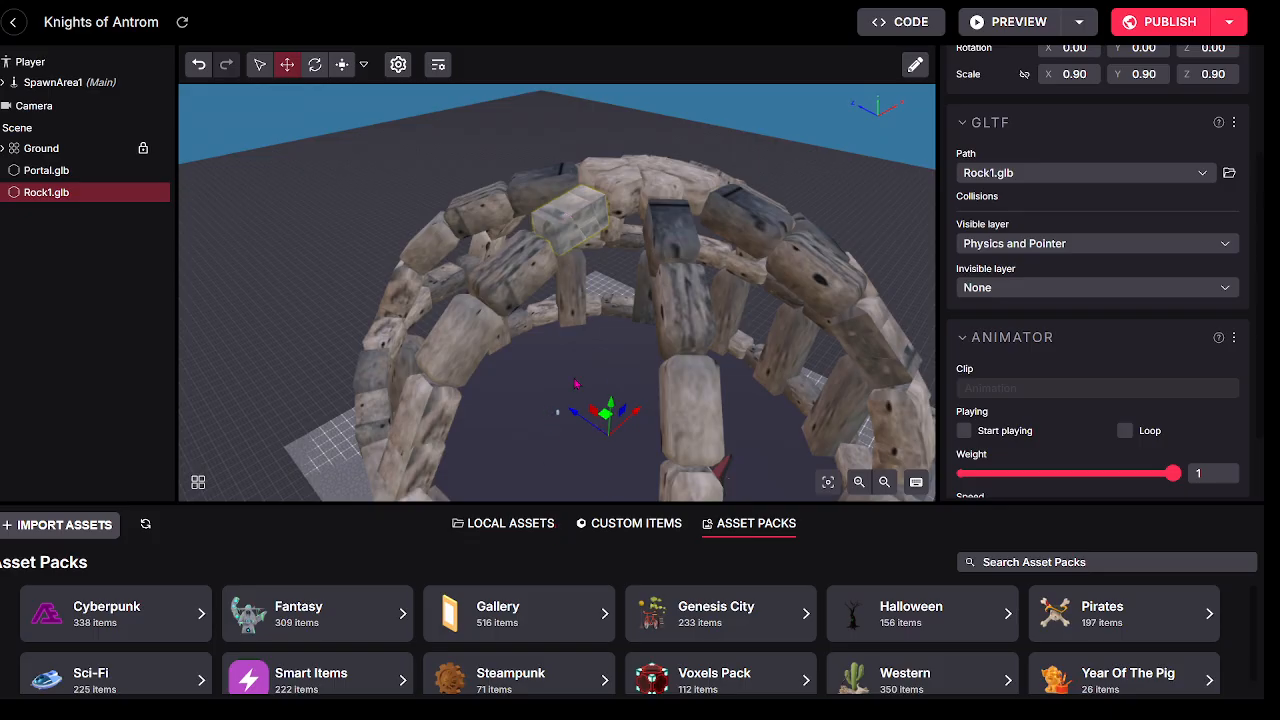
left_click_drag(641, 277, 558, 378)
left_click(335, 676)
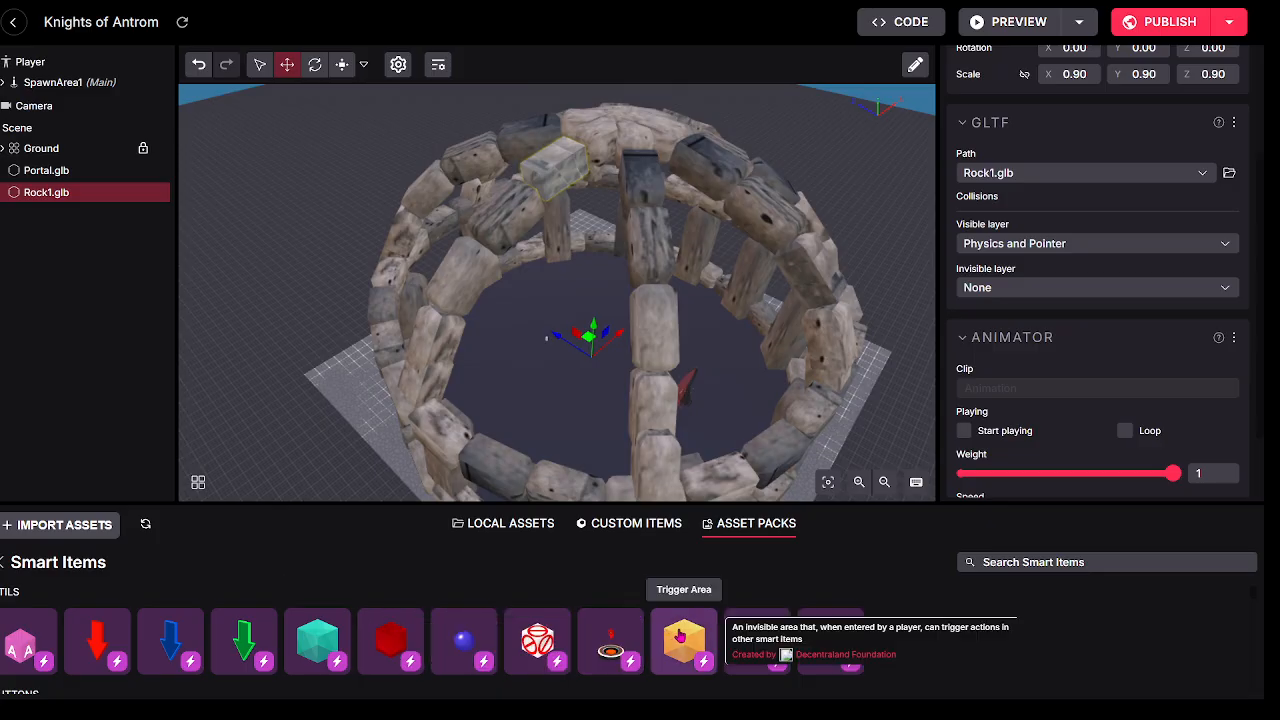
left_click_drag(678, 636, 552, 364)
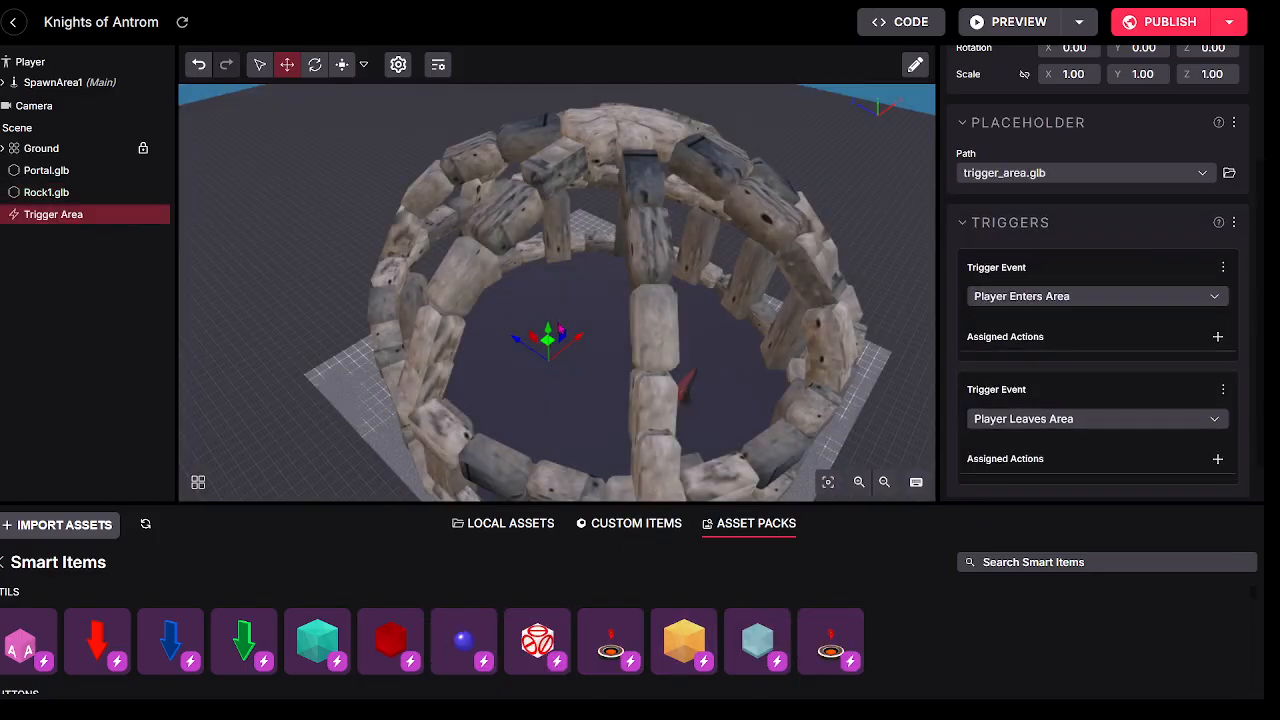
Step: Scale the Trigger Area uniformly to 6.50
left_click_drag(561, 330, 879, 423)
key("w")
key("a")
key("w")
left_click(342, 64)
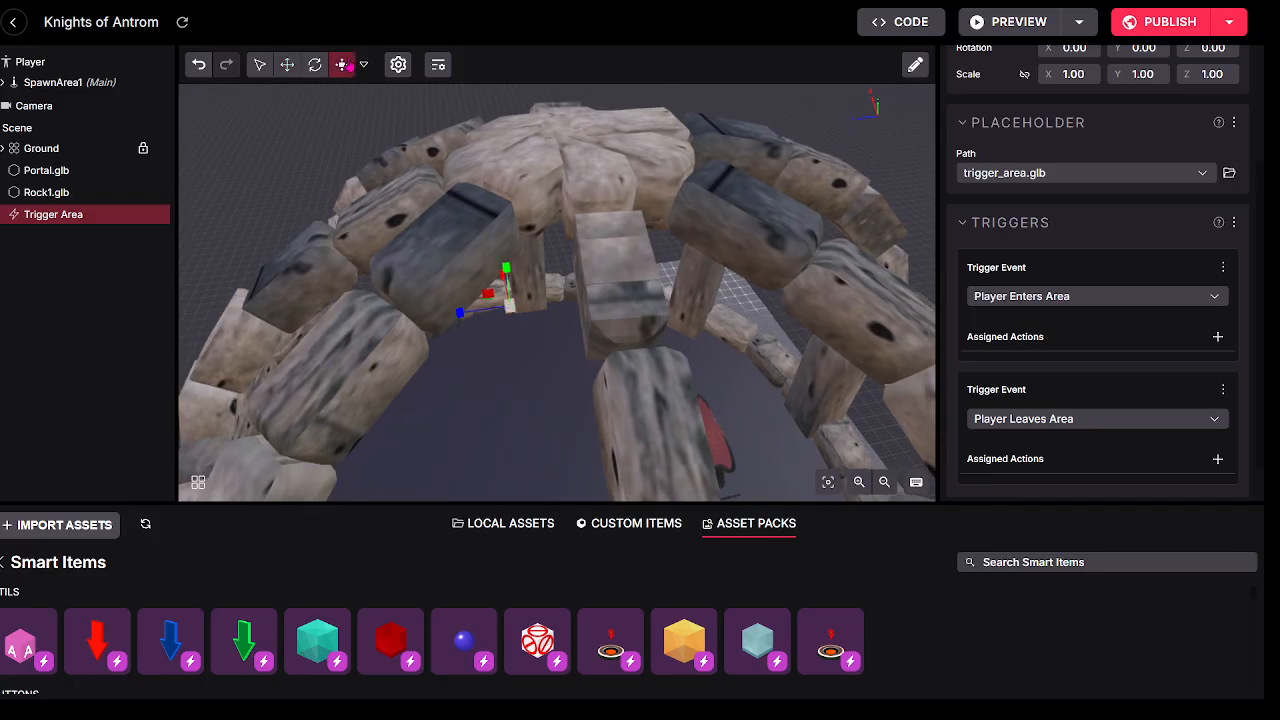
left_click_drag(510, 315, 590, 254)
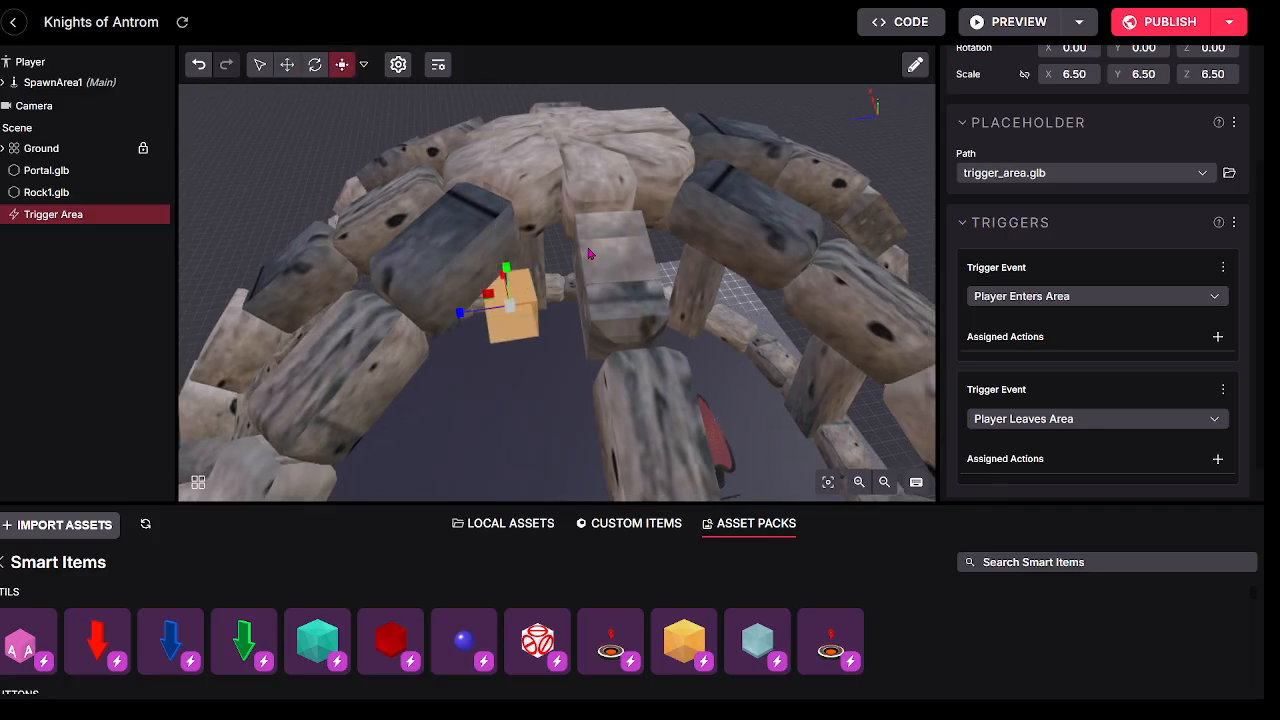
Step: Shift the Trigger Area sideways so it lines up beneath the Rock1 stone
left_click(287, 64)
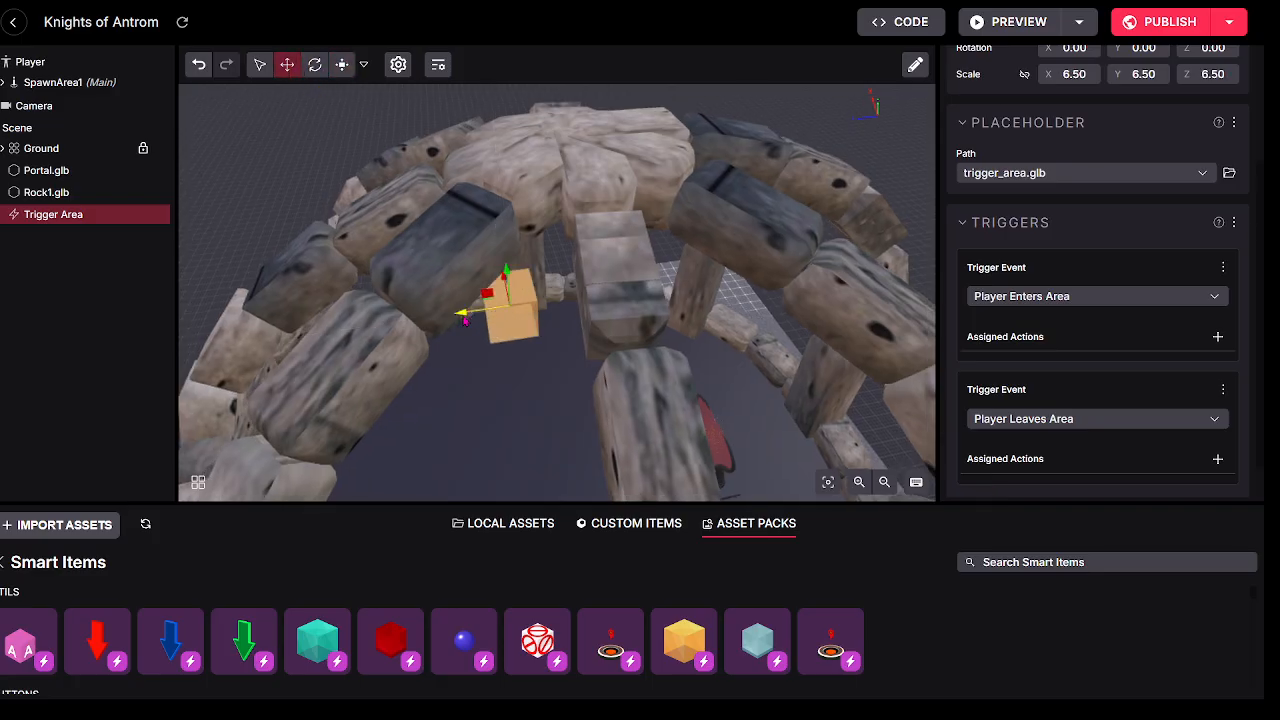
left_click_drag(468, 318, 561, 322)
key("w")
left_click_drag(497, 417, 791, 357)
key("s")
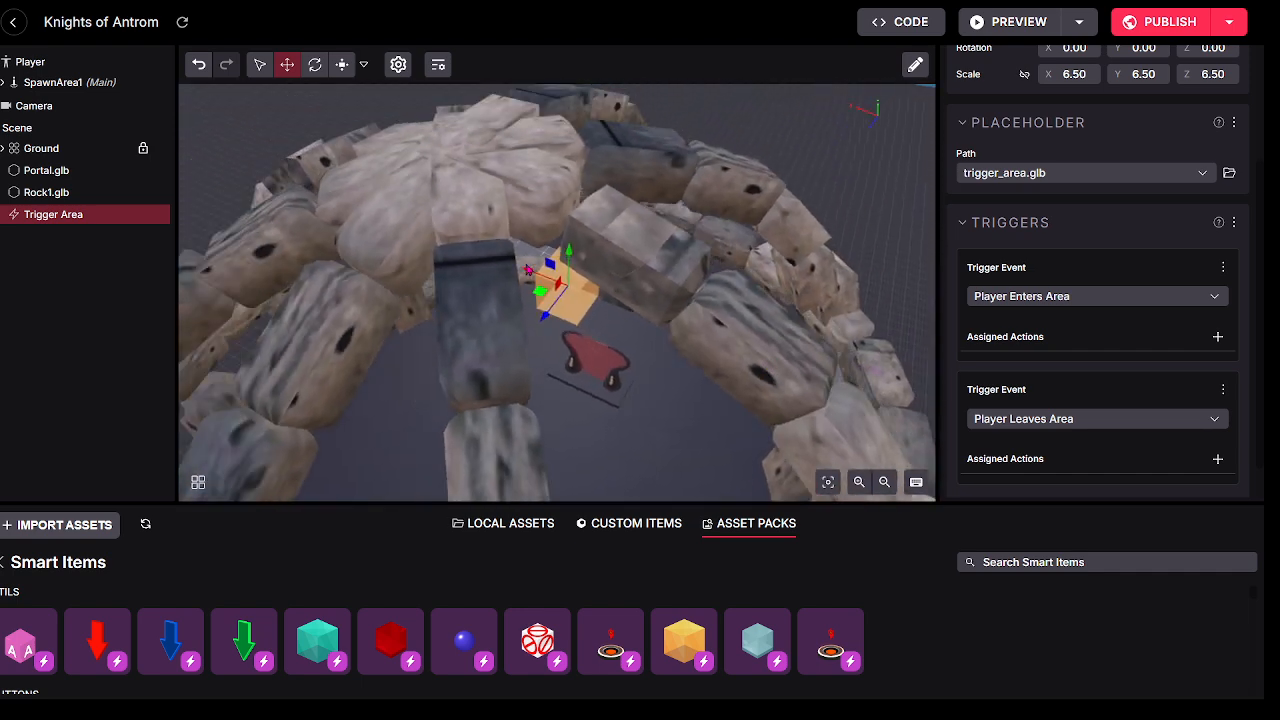
left_click_drag(530, 271, 570, 287)
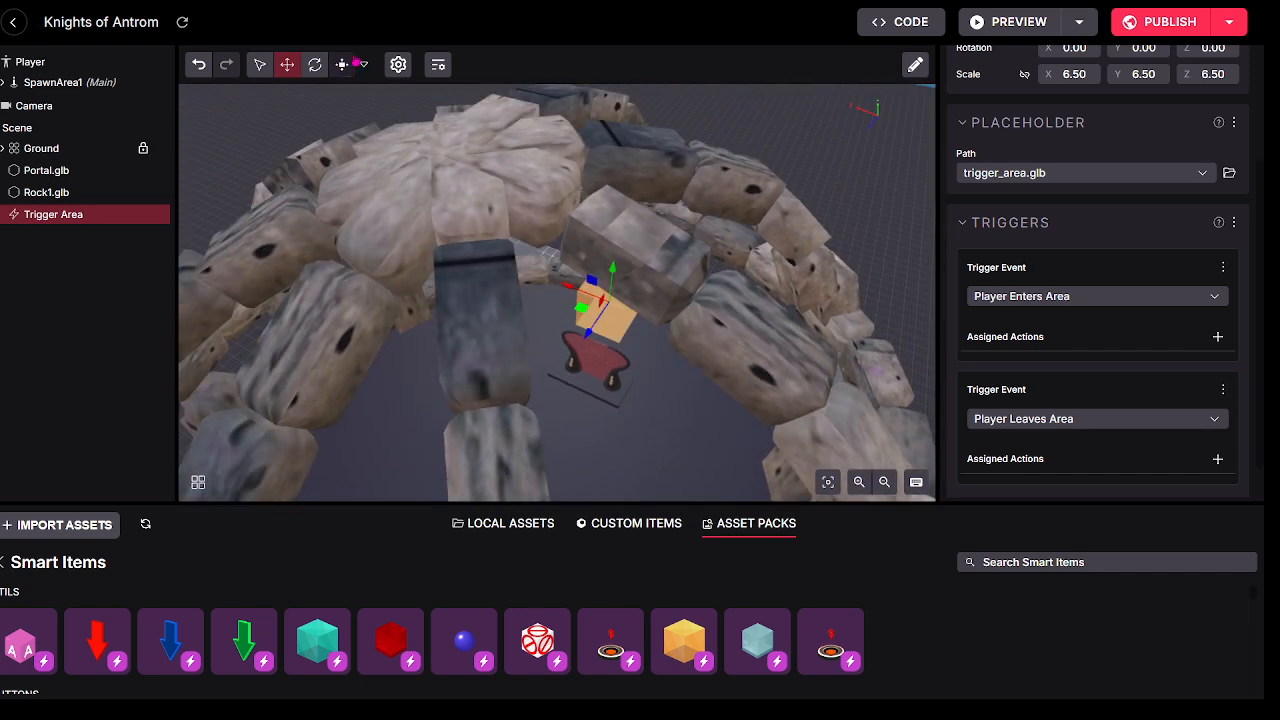
Step: Enlarge the Trigger Area uniformly to a scale of 21.10
left_click(346, 64)
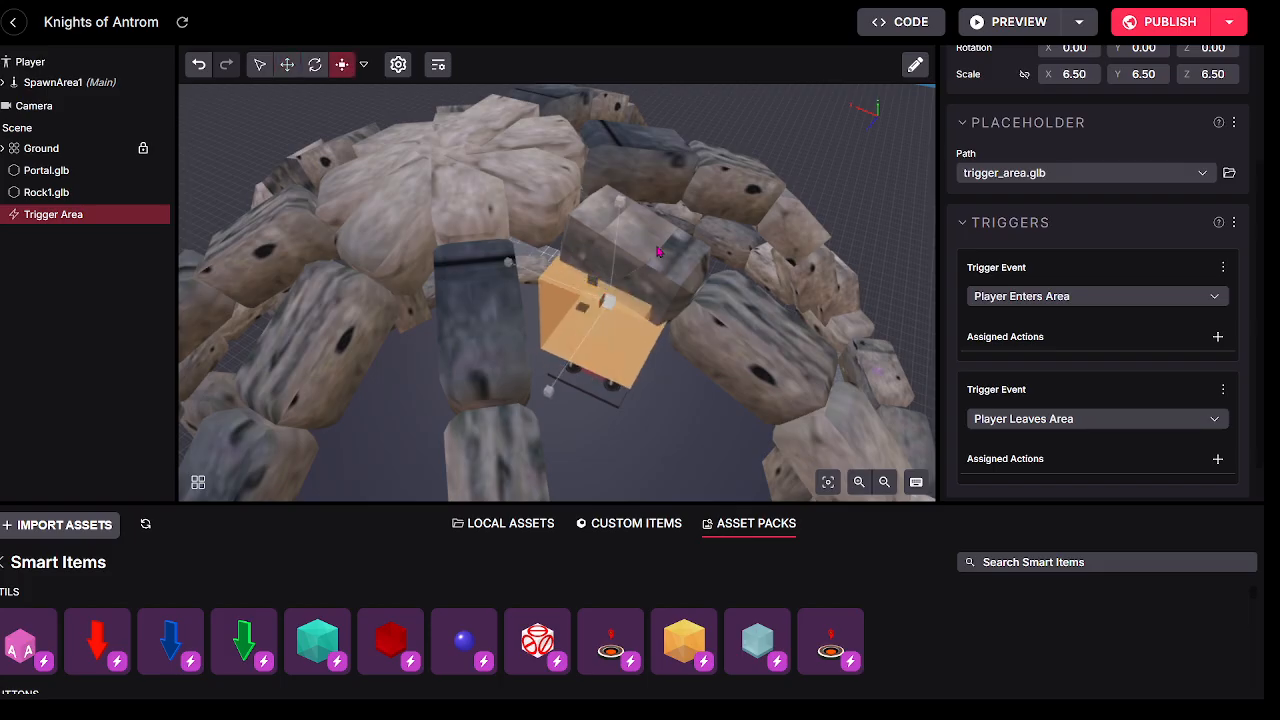
left_click_drag(658, 252, 784, 221)
left_click_drag(784, 221, 426, 360)
key("w")
scroll(426, 360, "down", 5)
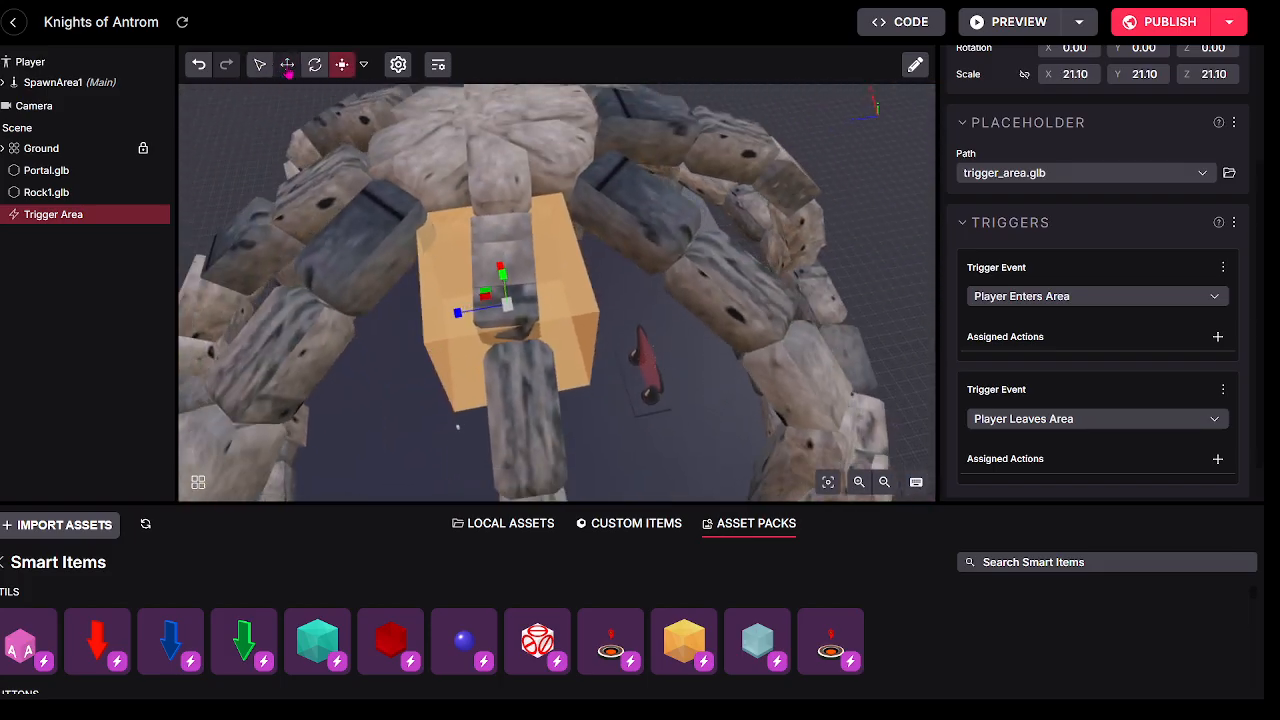
Step: Lower the Trigger Area from around the Rock1 stone toward the dome's floor
left_click(287, 66)
left_click_drag(502, 270, 676, 305)
scroll(565, 311, "up", 3)
scroll(676, 305, "down", 10)
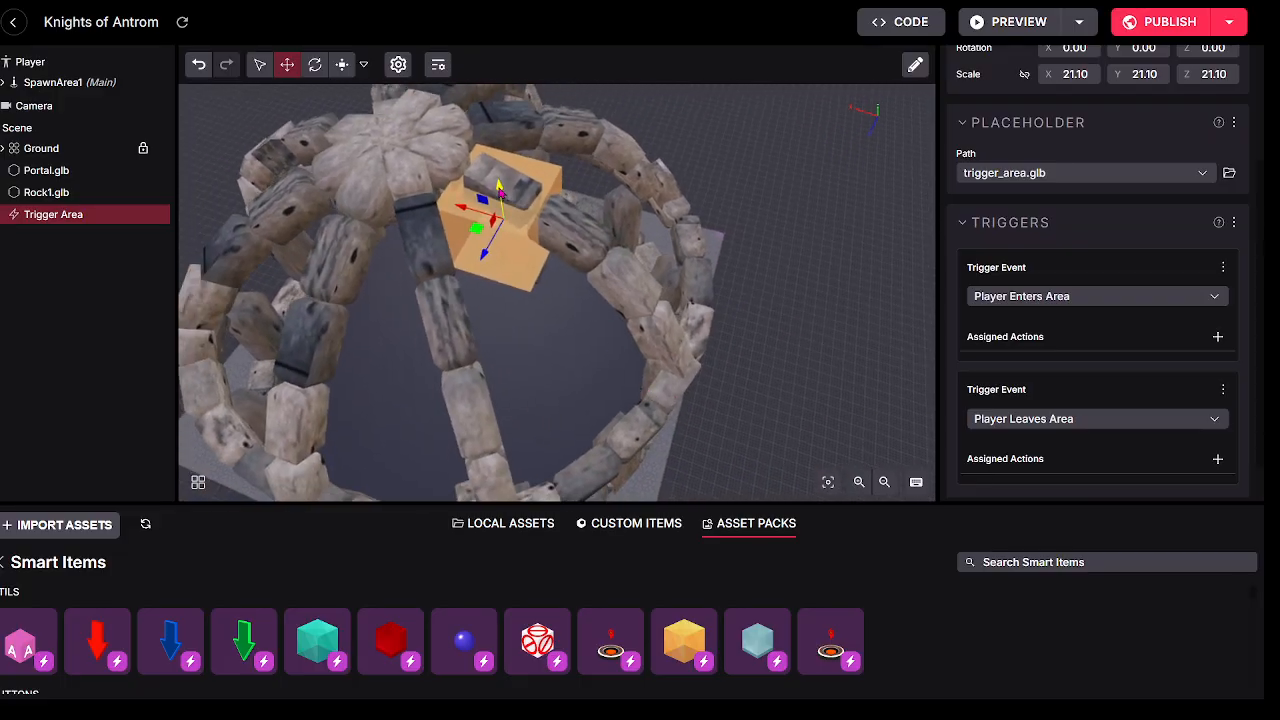
left_click_drag(499, 186, 505, 347)
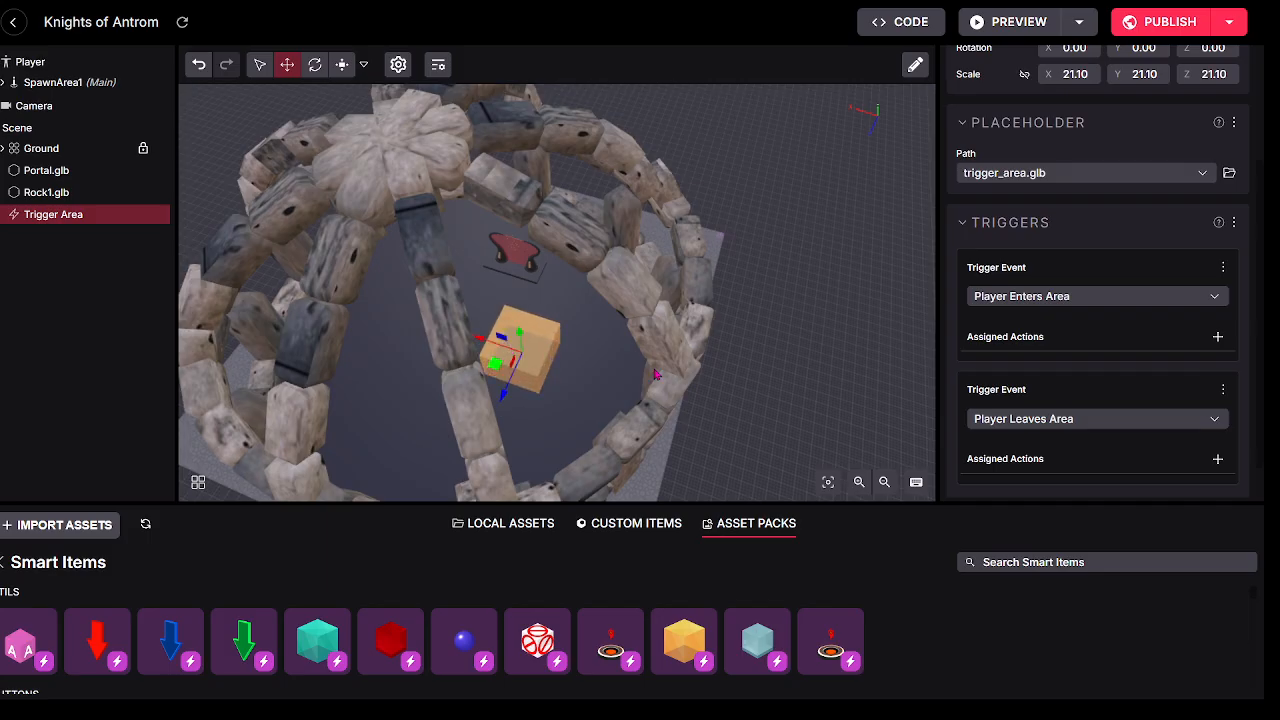
Step: Examine the Trigger Area's placement inside the dome from several angles and select Rock1.glb to see its animator settings
scroll(656, 373, "up", 2)
left_click_drag(656, 373, 578, 312)
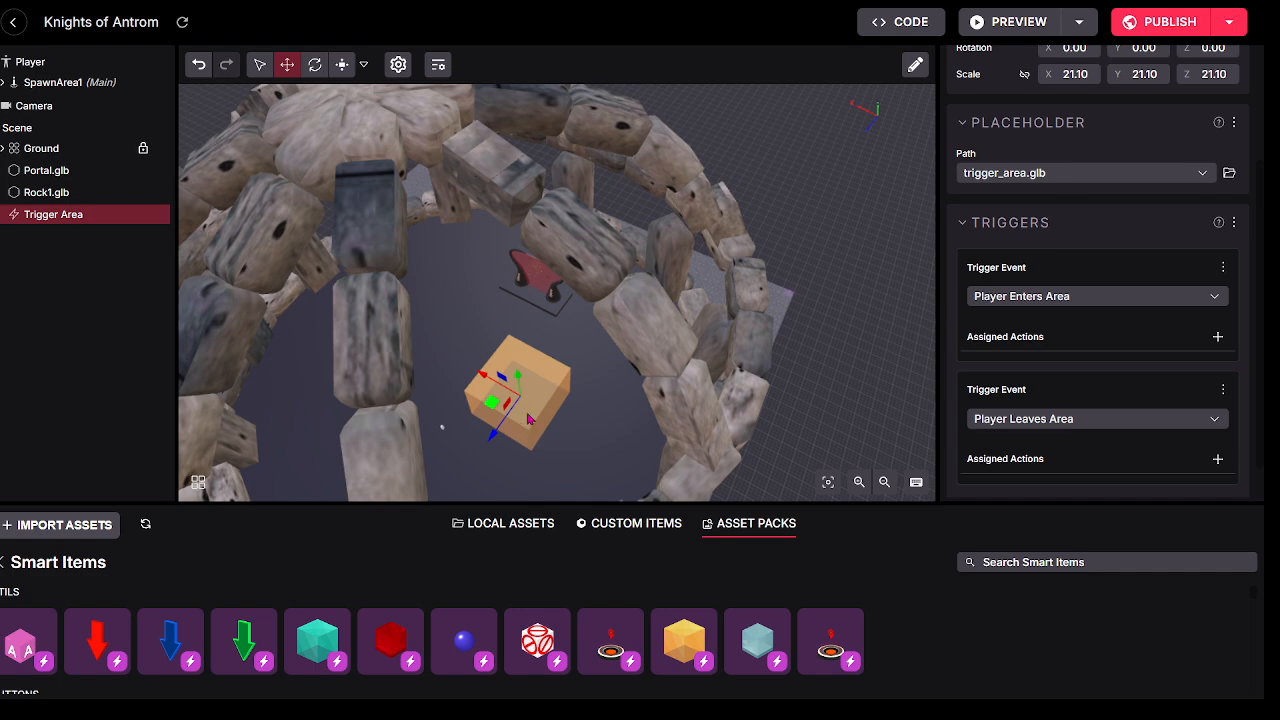
left_click_drag(613, 291, 676, 298)
scroll(543, 257, "up", 2)
scroll(689, 308, "down", 5)
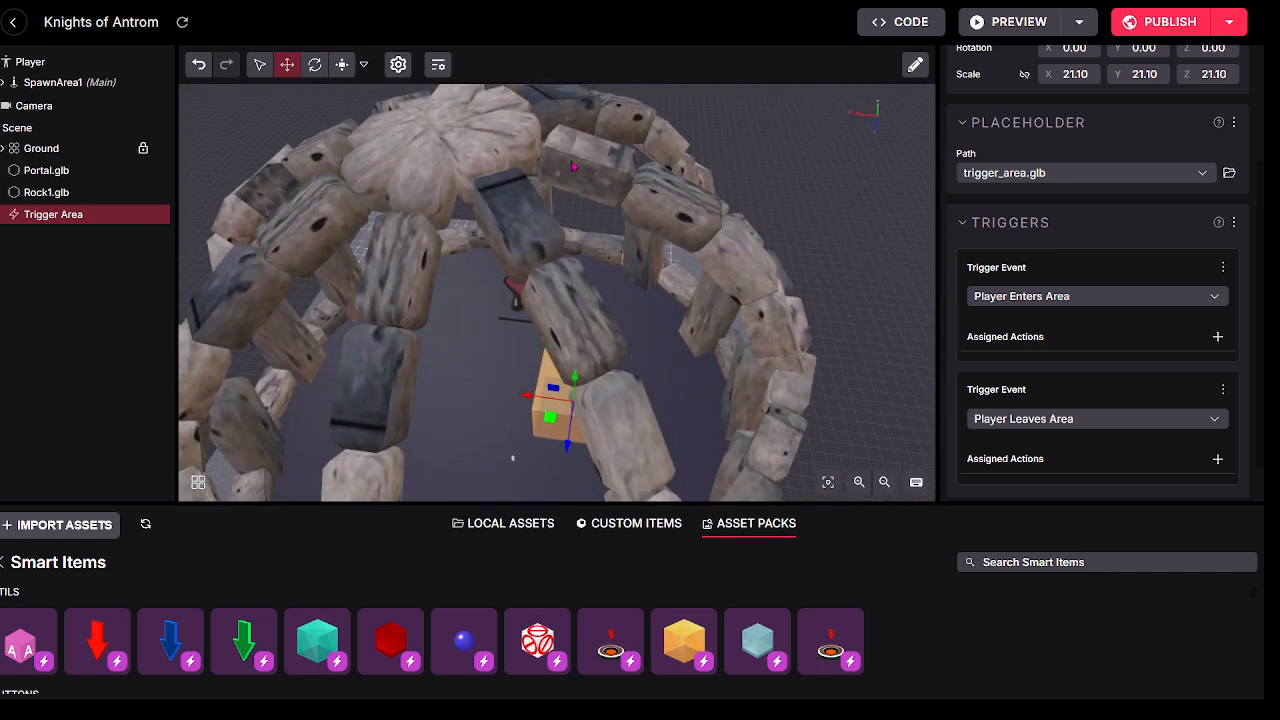
left_click_drag(609, 350, 509, 320)
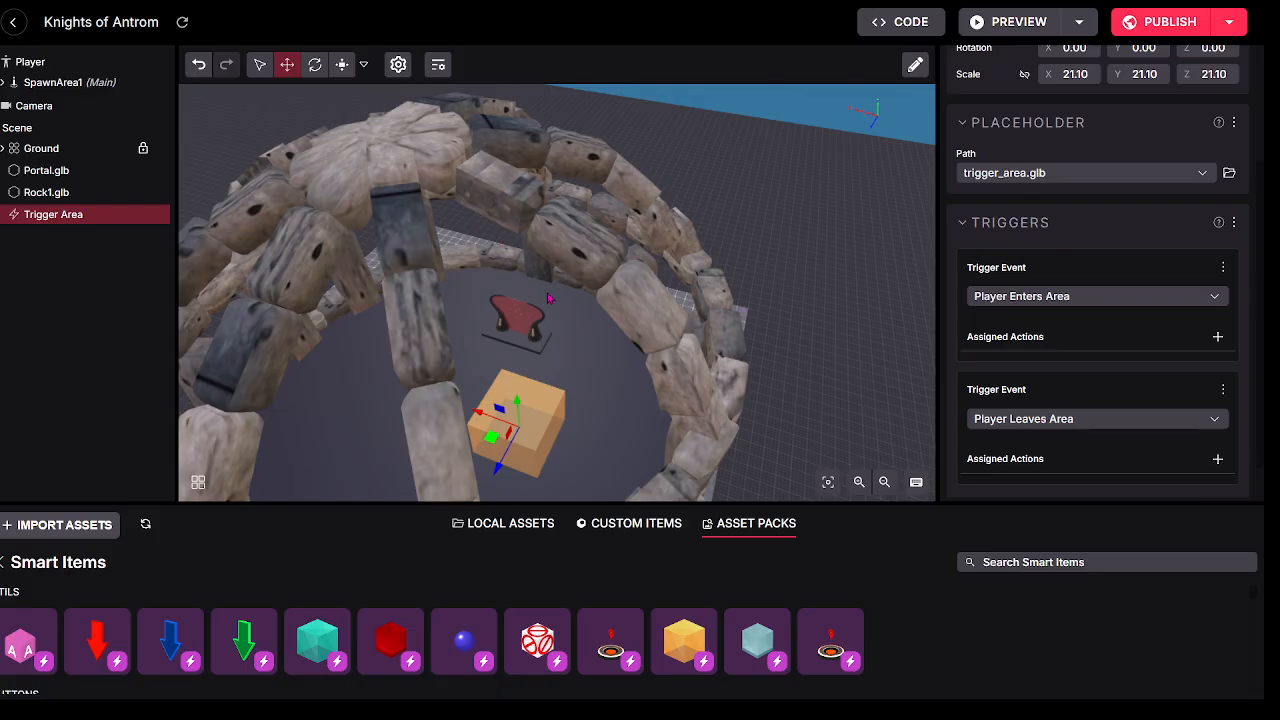
left_click_drag(548, 298, 247, 207)
left_click(46, 192)
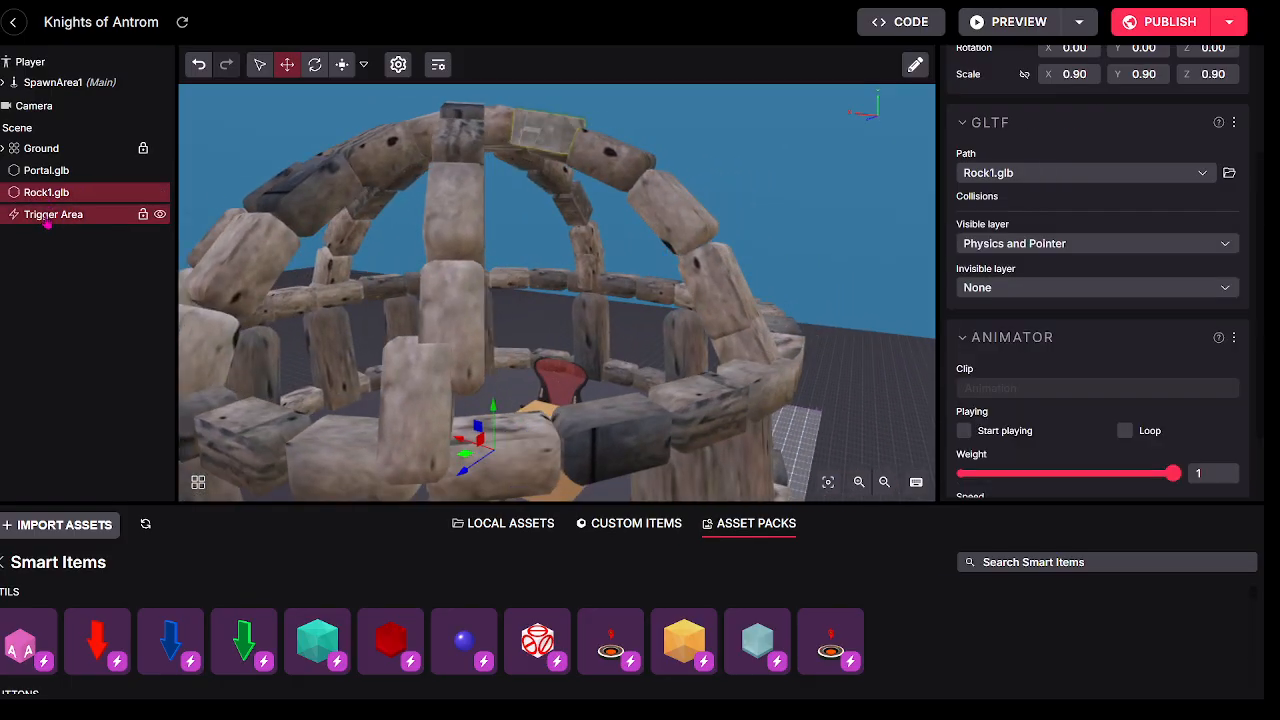
mouse_move(848, 697)
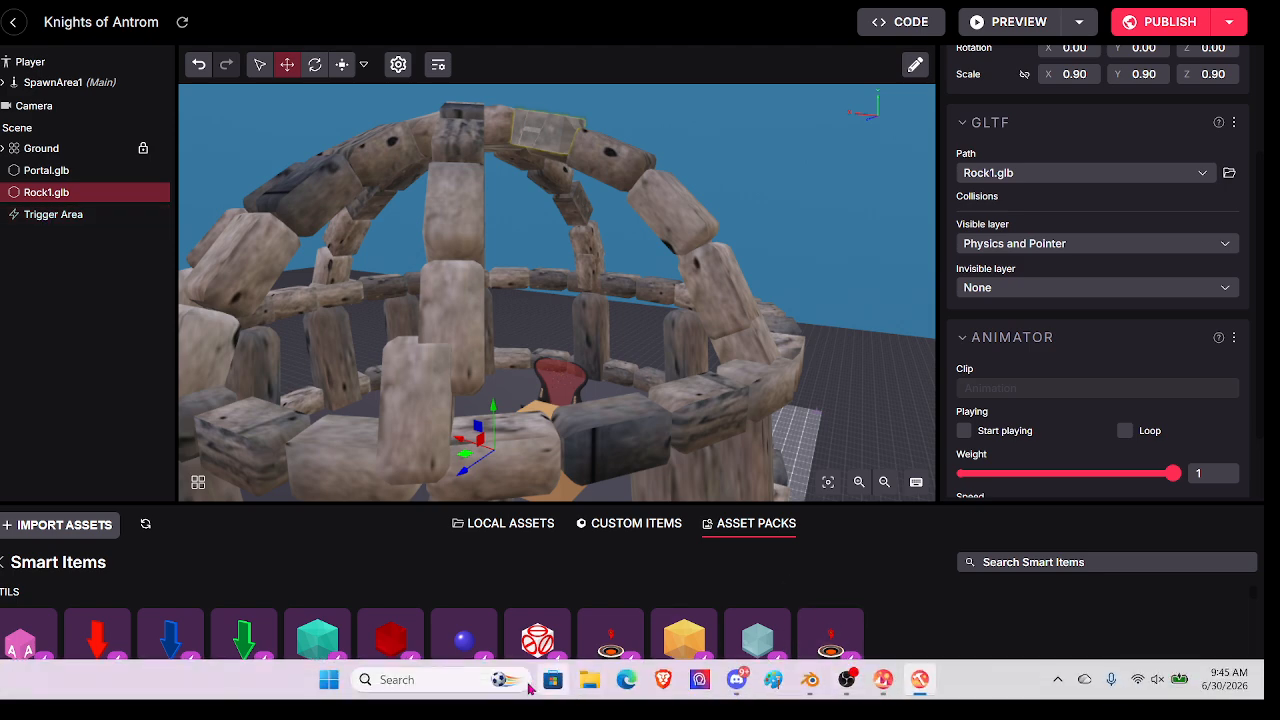
left_click(417, 680)
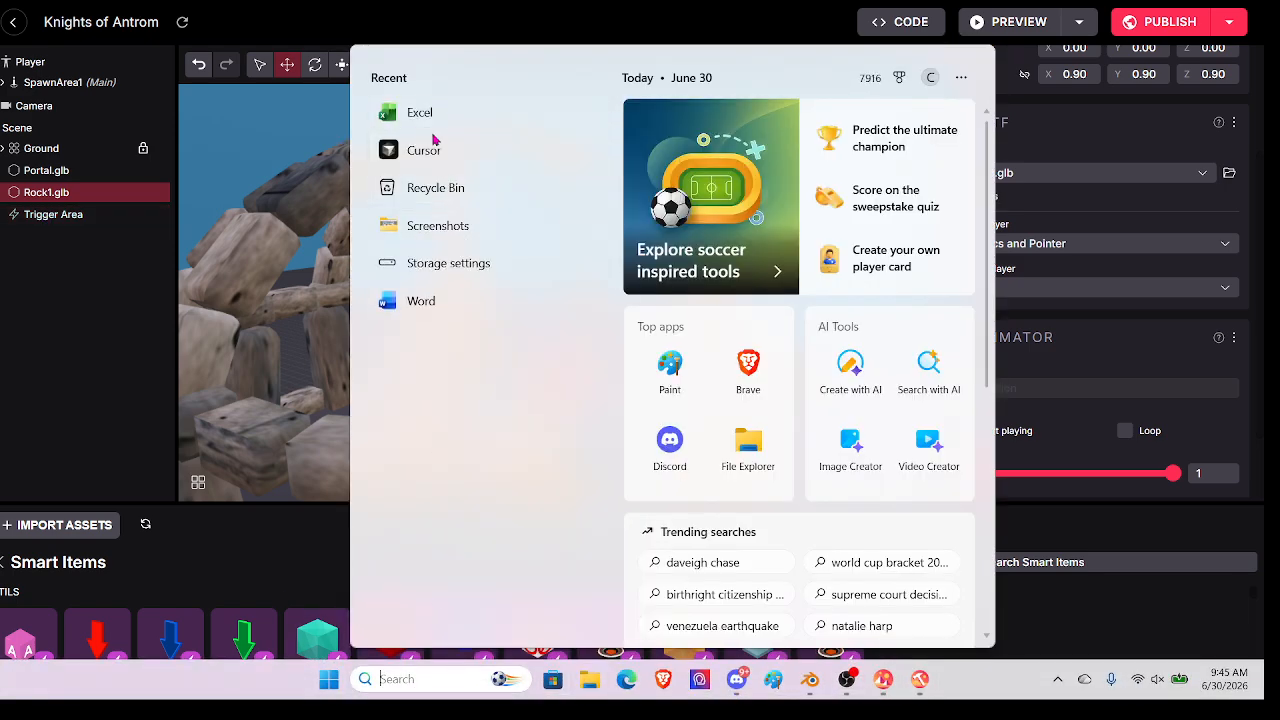
left_click(430, 156)
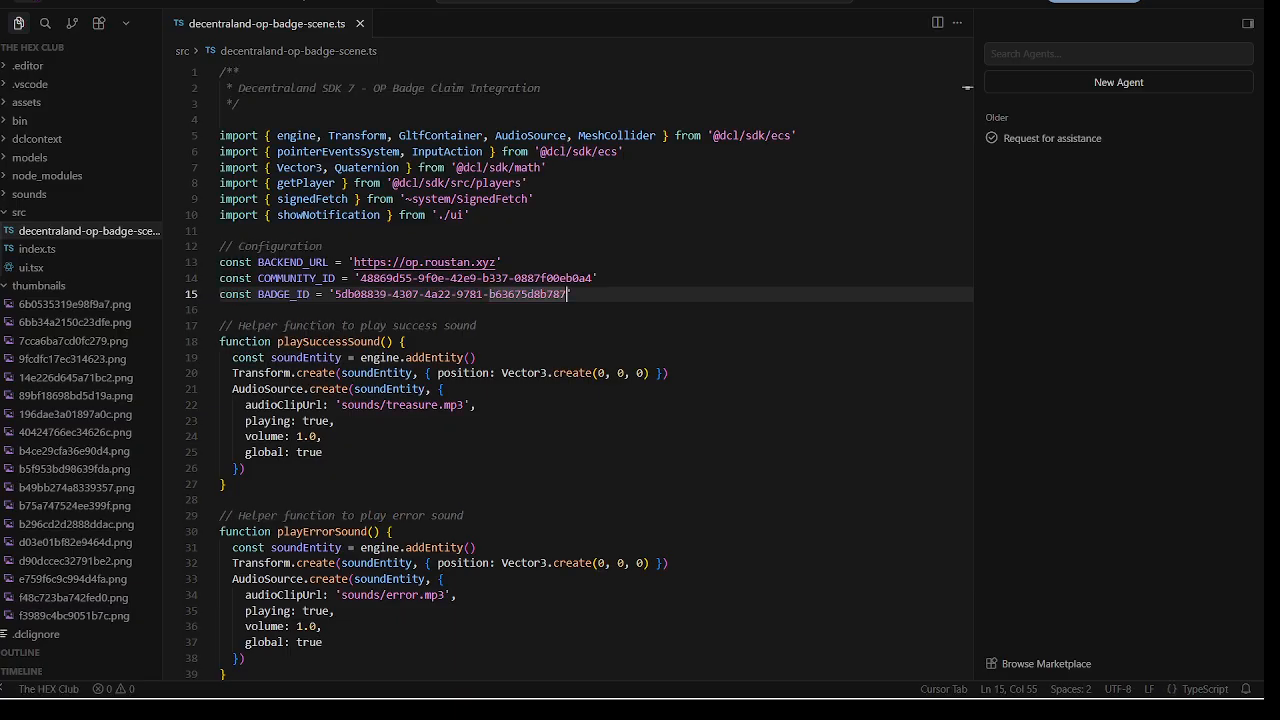
left_click(28, 1)
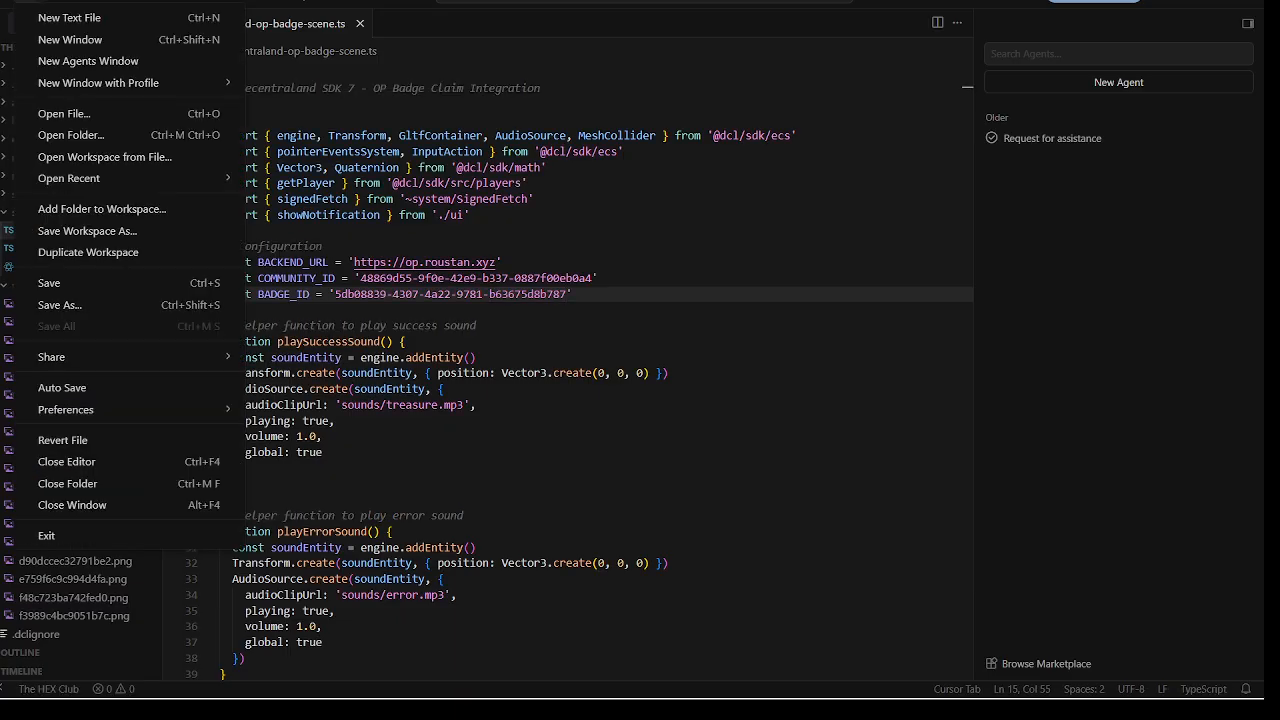
mouse_move(96, 179)
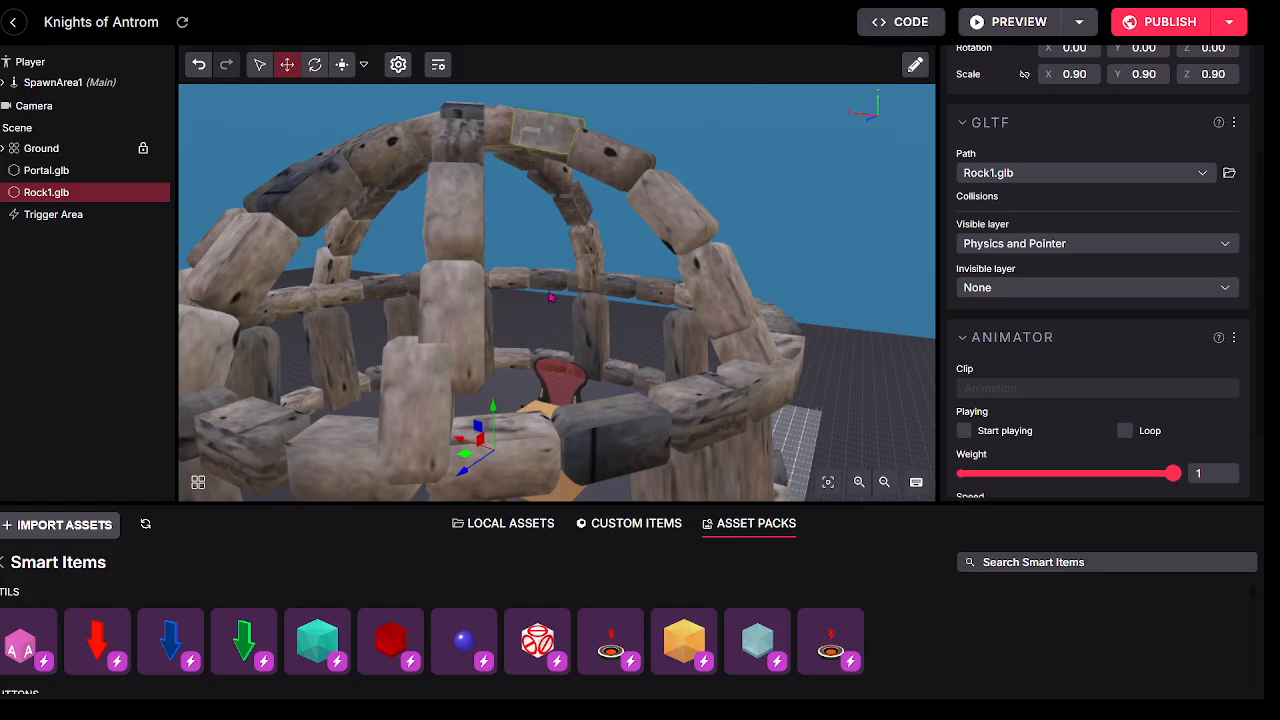
Step: Open the scene's code in Cursor, maximize the window and begin an agent prompt with "I want to make a falling block in my scene."
left_click(899, 28)
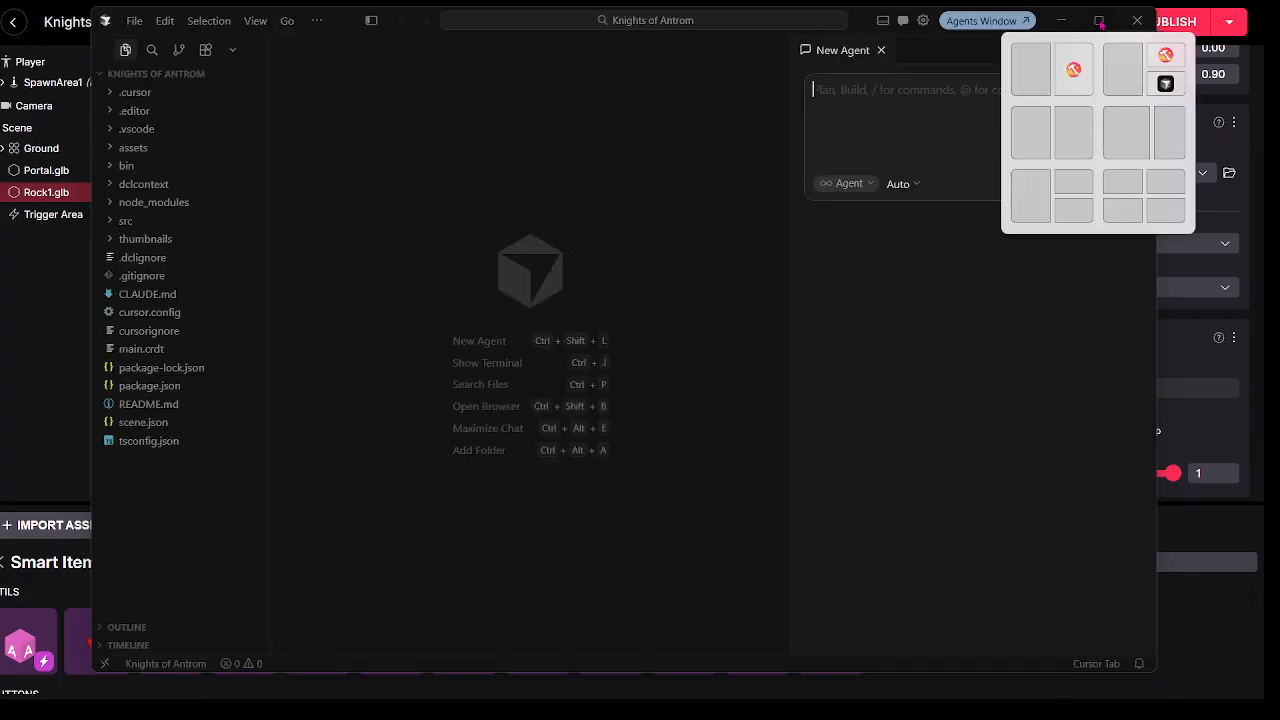
left_click(1101, 22)
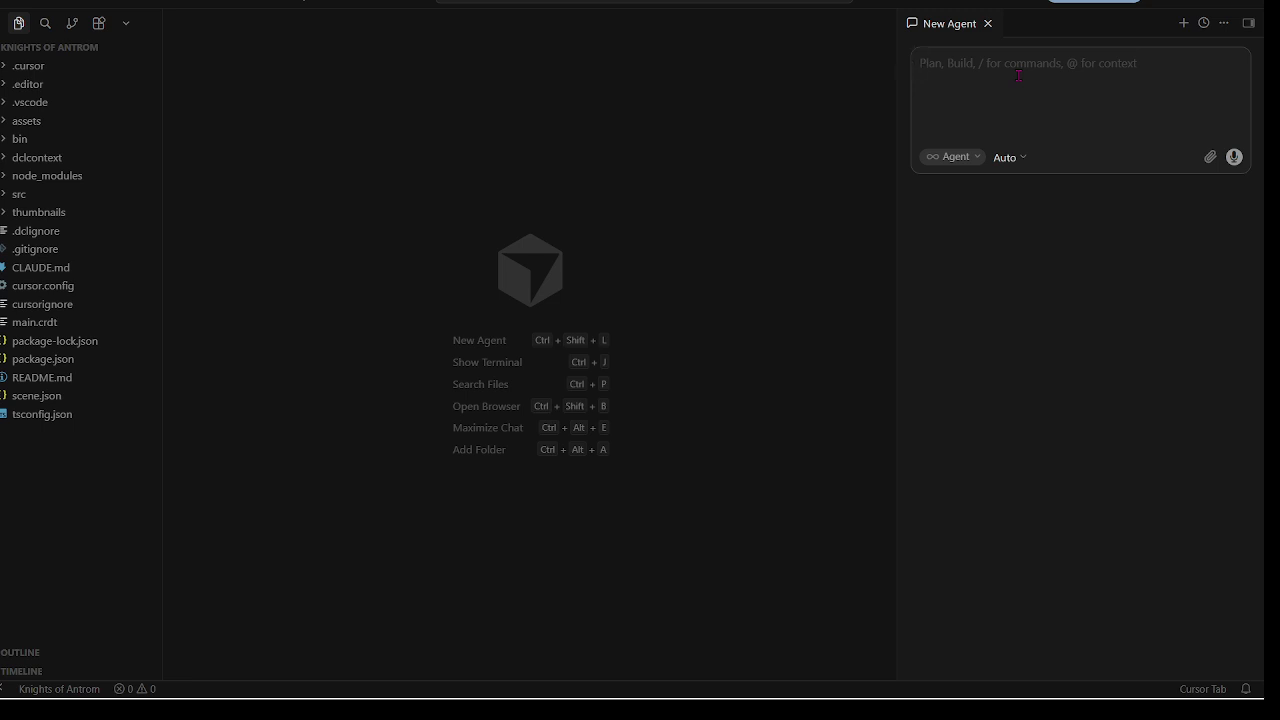
type("I want to make")
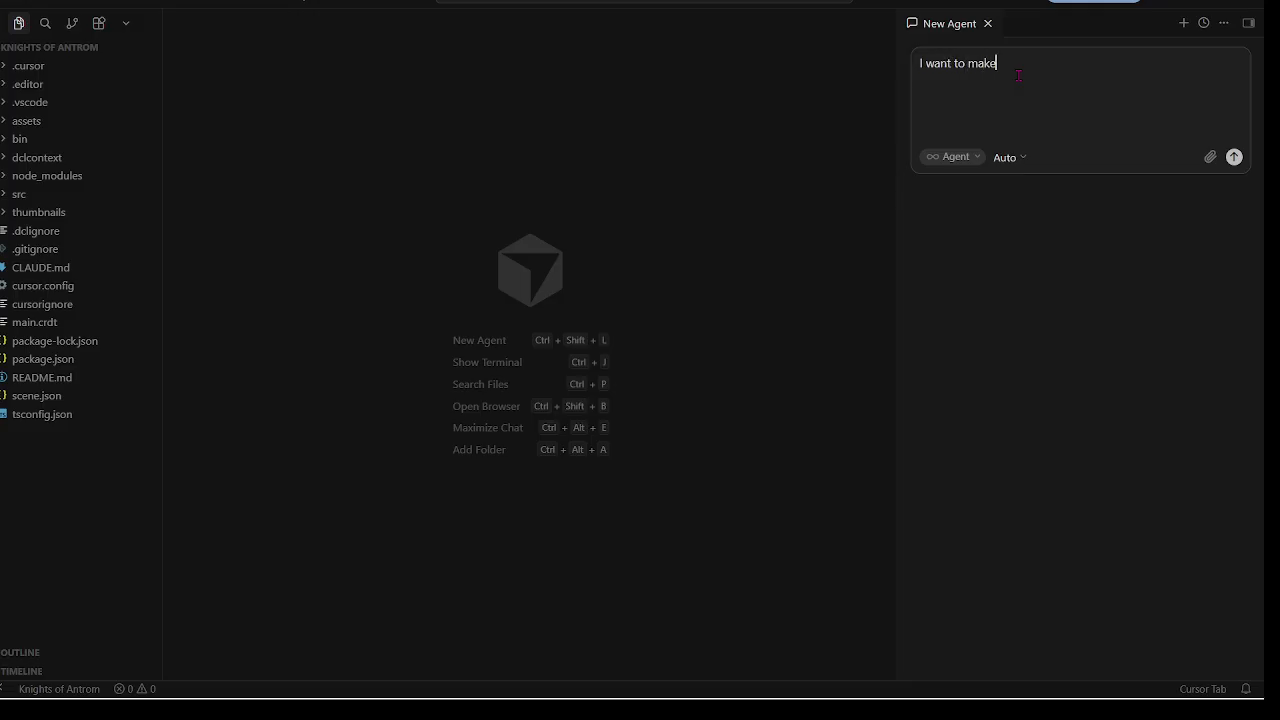
type(" a falling block in my scne")
key("BackSpace")
key("BackSpace")
type("ene. ")
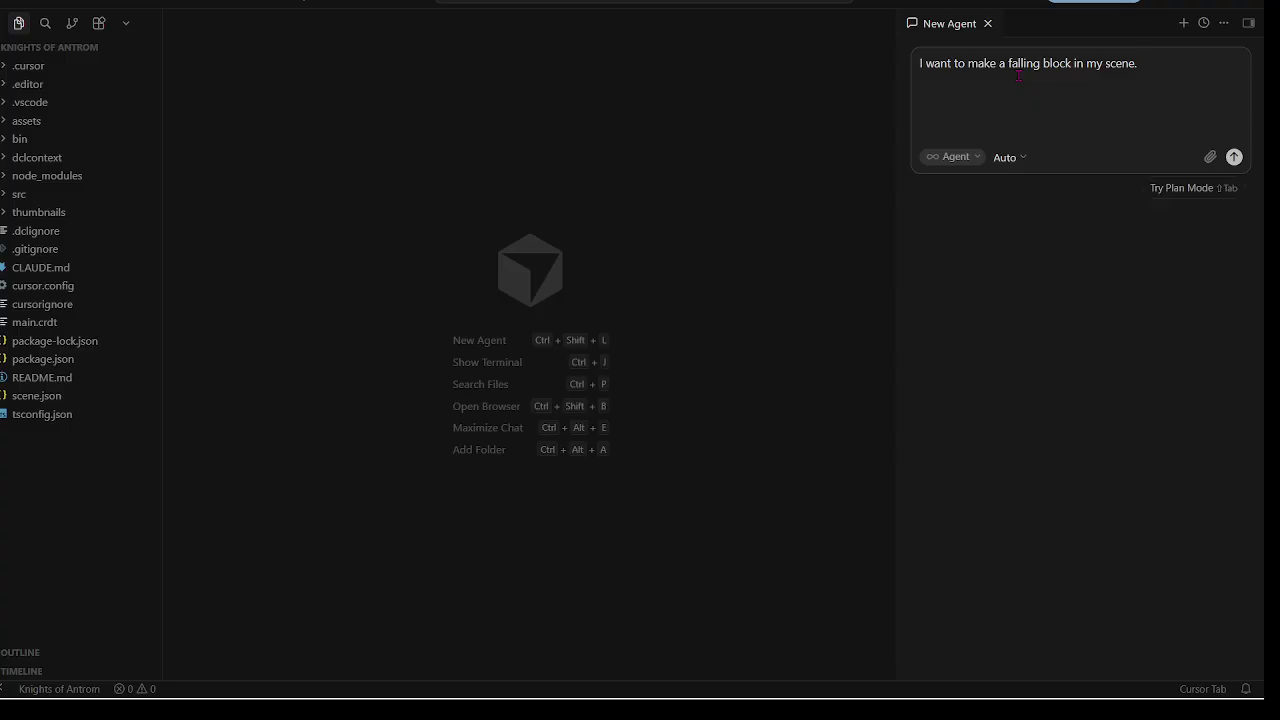
Step: Complete the prompt with "Make "Trigger Area 1" start the animation of "Rock1"", send it and read the agent's reply
type("Make \"Trigger Area 1\"")
type("start the a")
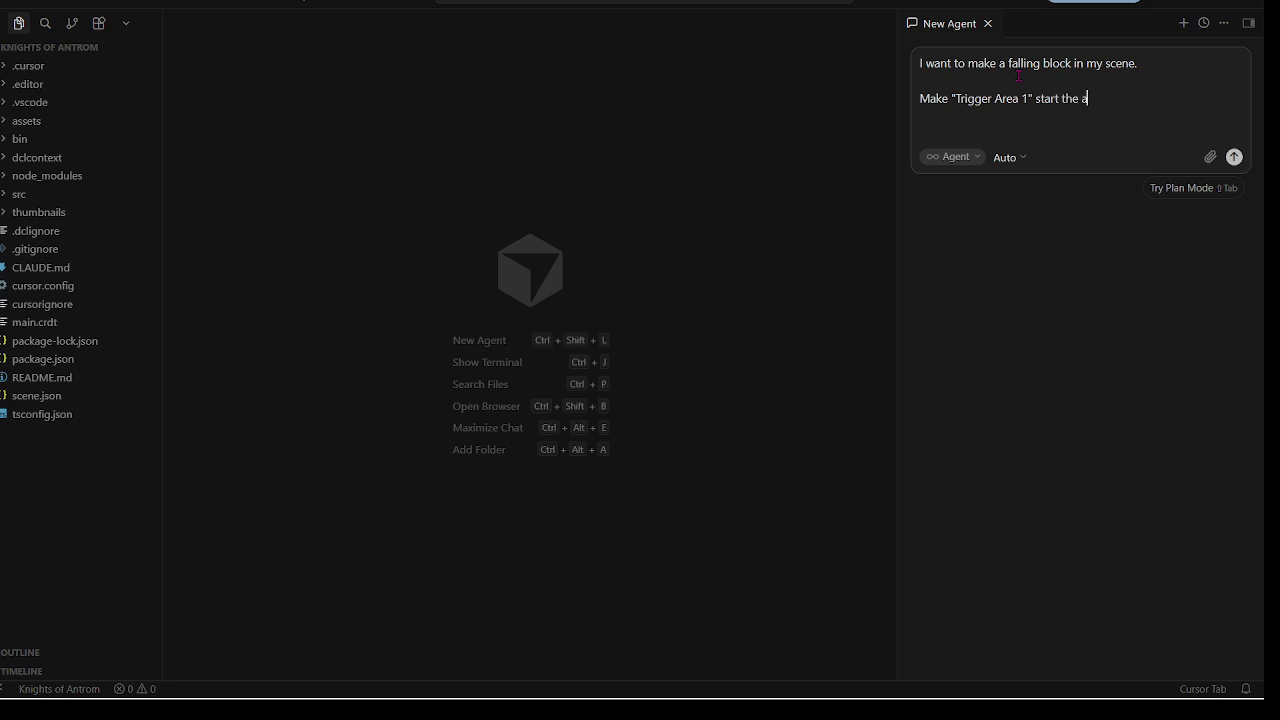
type("nimation of \"Rock1\"")
key("Return")
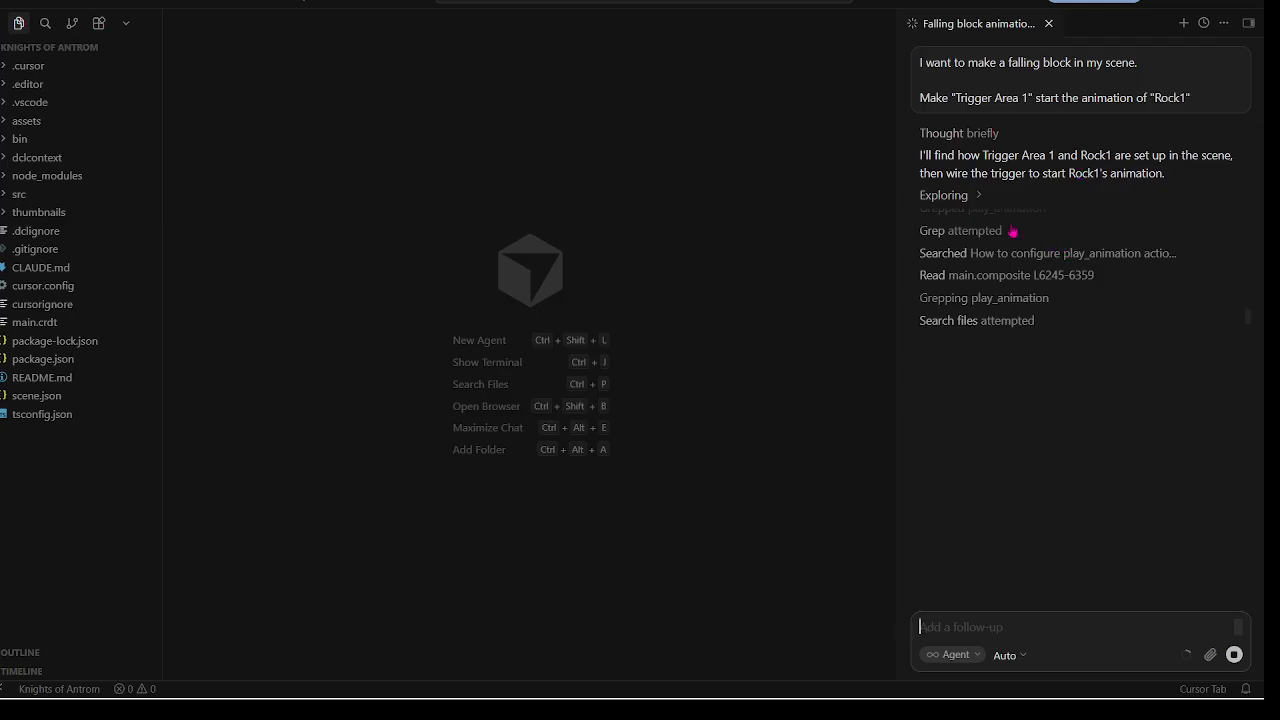
mouse_move(1013, 231)
mouse_move(1086, 238)
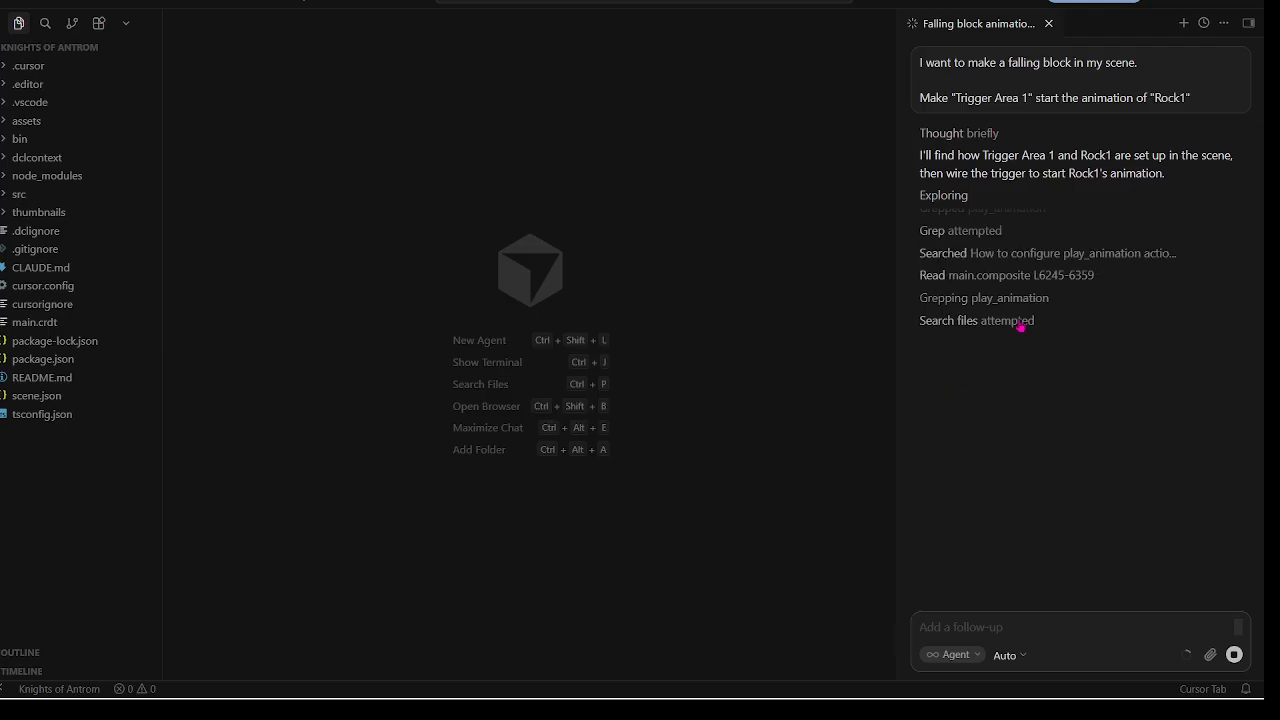
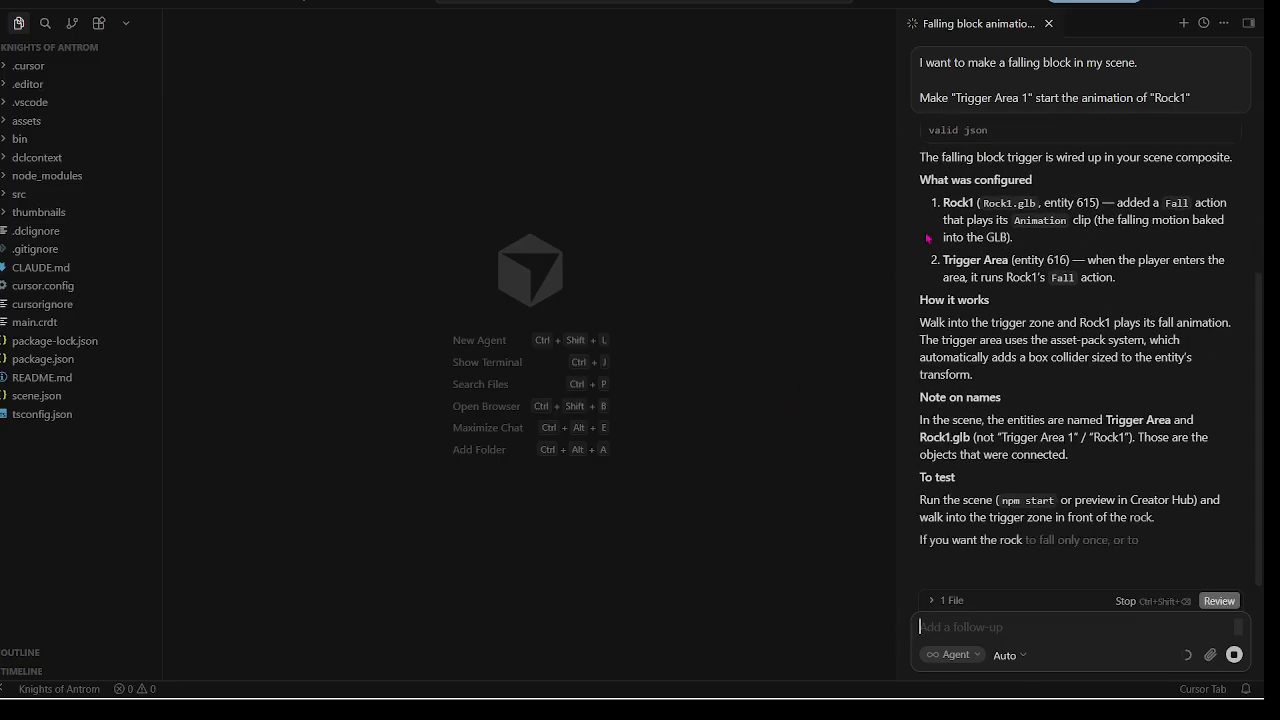
scroll(1108, 337, "up", 3)
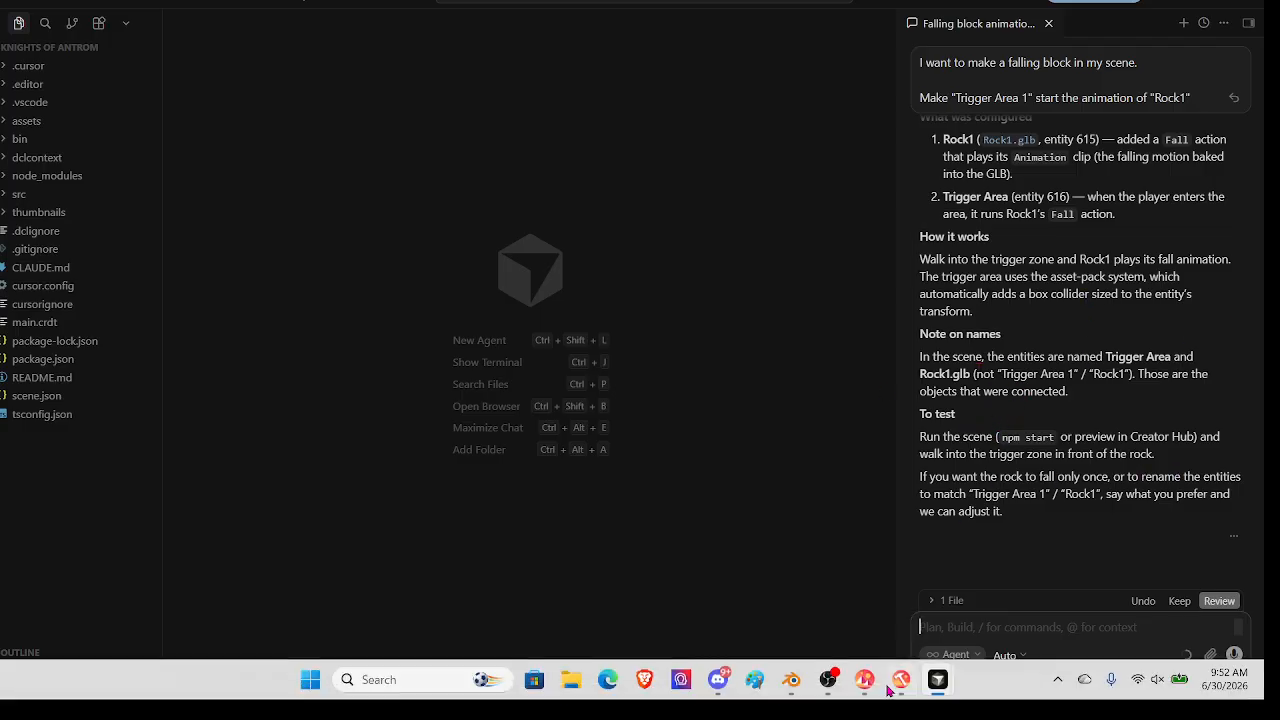
Step: Switch to the Decentraland client in La Cantina Village and read back through the older Nearby chat messages
left_click(867, 678)
left_click_drag(636, 132, 640, 134)
mouse_move(233, 428)
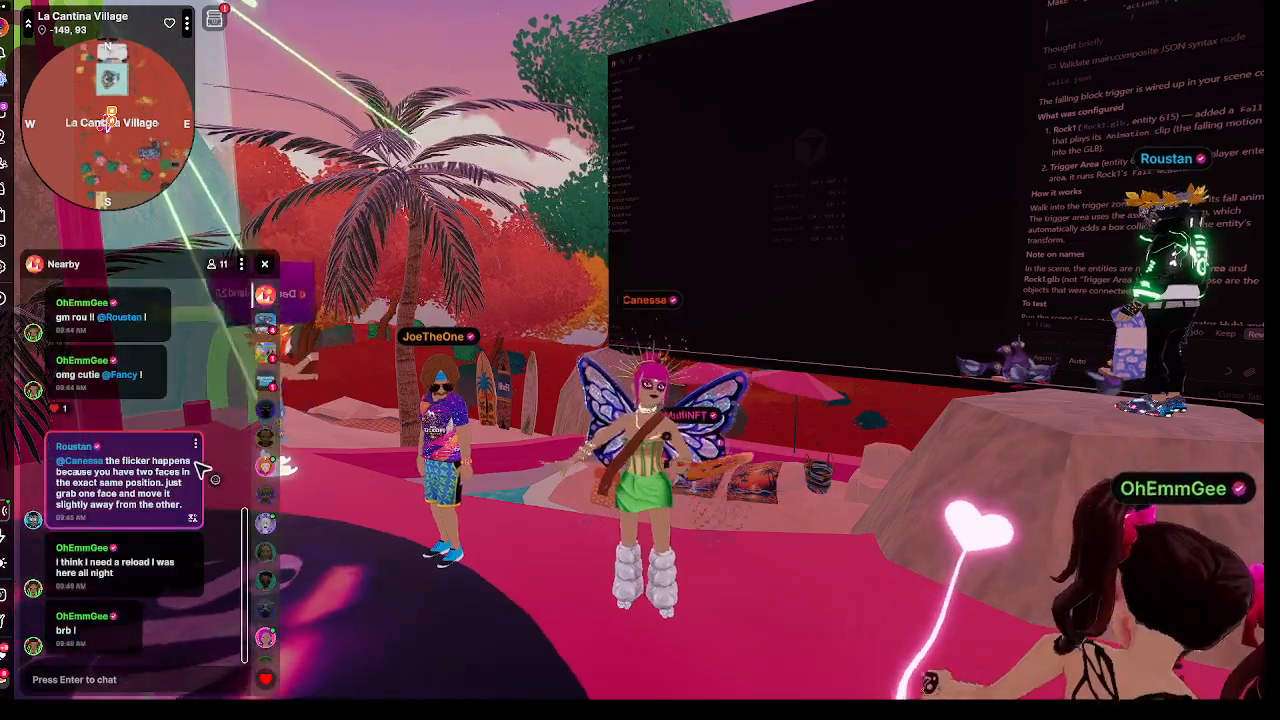
key("Return")
scroll(120, 560, "up", 3)
scroll(122, 600, "down", 3)
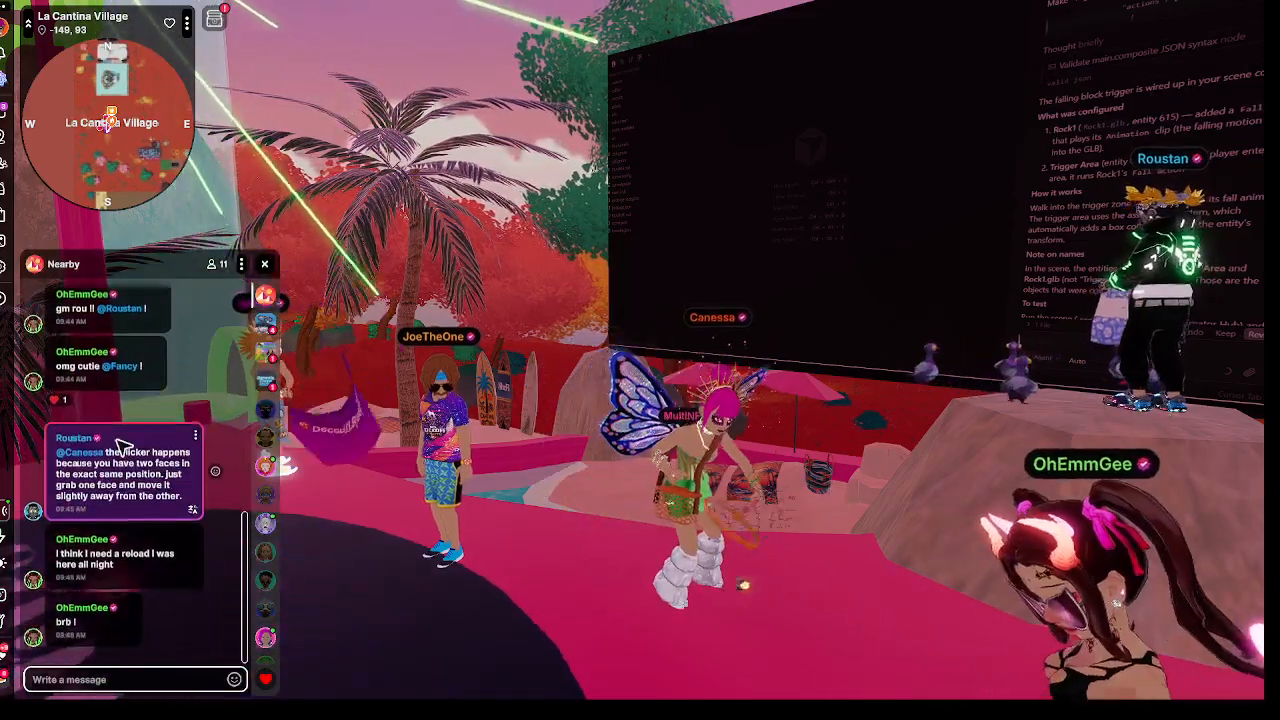
scroll(199, 470, "up", 3)
left_click_drag(192, 378, 186, 598)
scroll(199, 478, "up", 3)
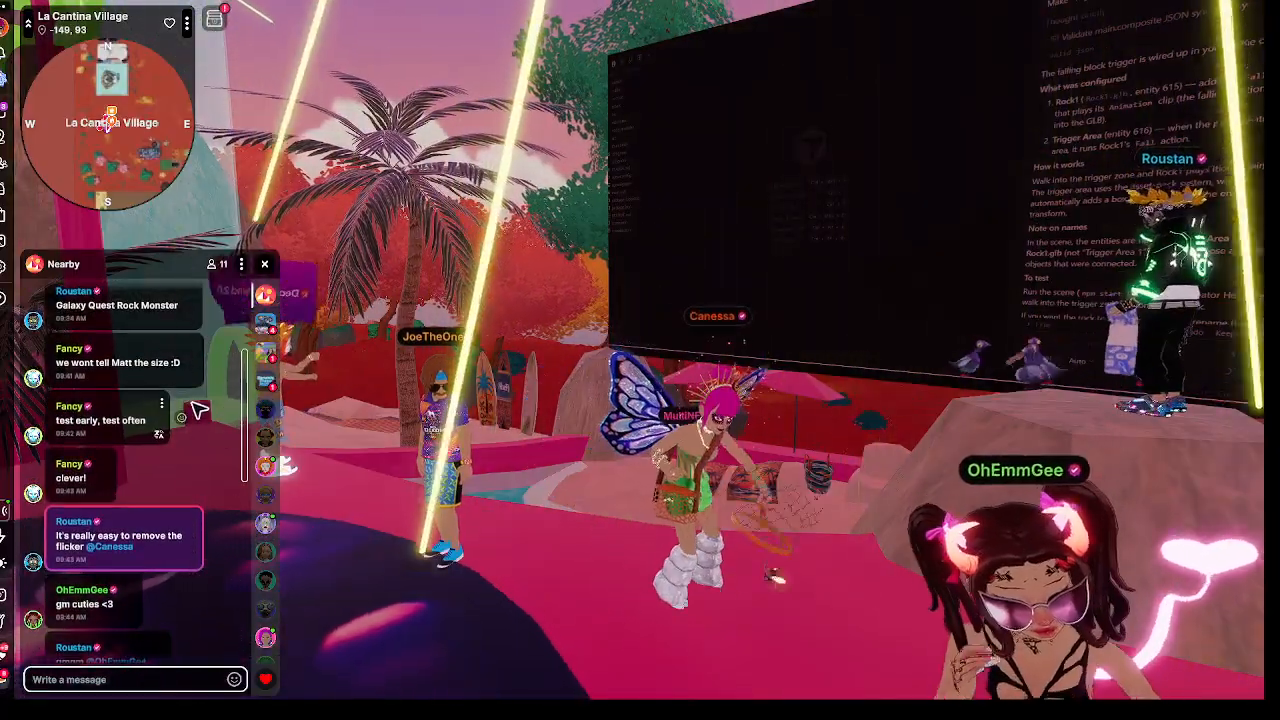
left_click_drag(193, 405, 180, 606)
left_click_drag(165, 450, 151, 626)
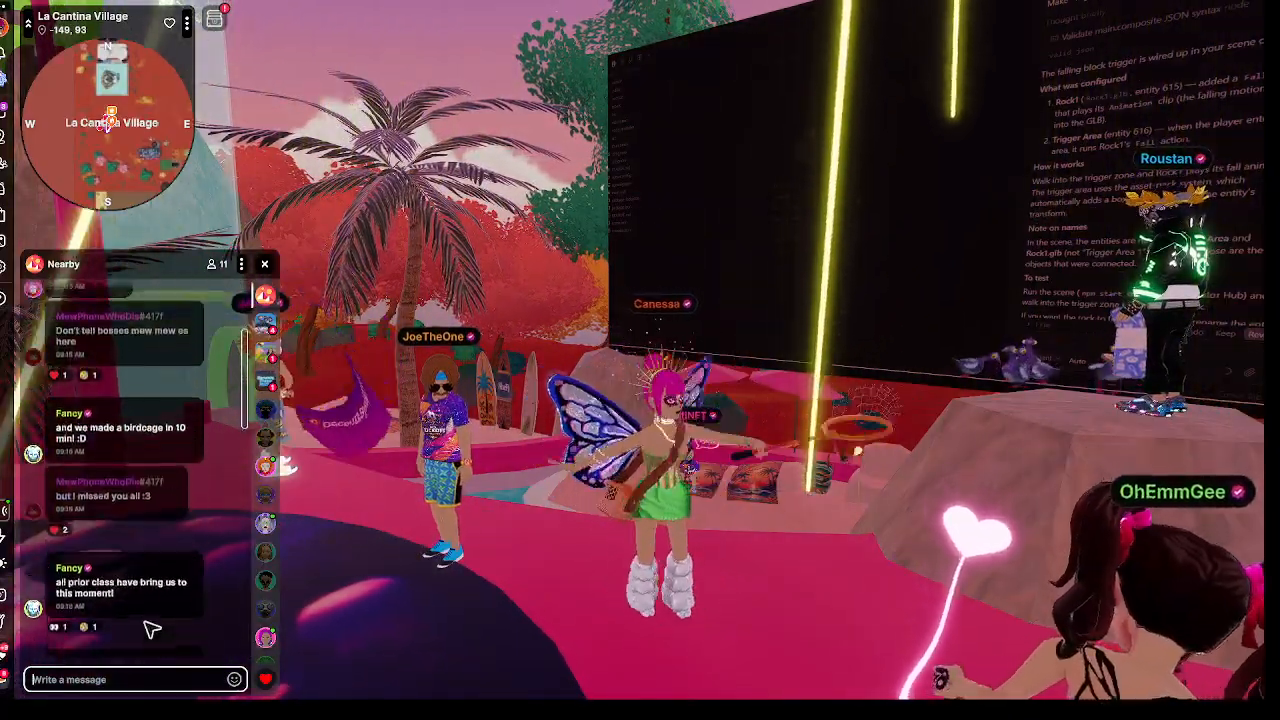
left_click_drag(134, 398, 140, 572)
left_click_drag(140, 375, 140, 636)
left_click_drag(137, 380, 131, 597)
left_click_drag(137, 474, 129, 620)
left_click_drag(126, 395, 106, 620)
left_click_drag(100, 425, 99, 625)
left_click_drag(114, 440, 114, 620)
left_click_drag(114, 415, 114, 615)
left_click_drag(112, 400, 110, 531)
left_click_drag(110, 461, 109, 620)
left_click_drag(115, 400, 119, 556)
left_click_drag(126, 368, 129, 547)
left_click(154, 238)
left_click_drag(137, 300, 131, 351)
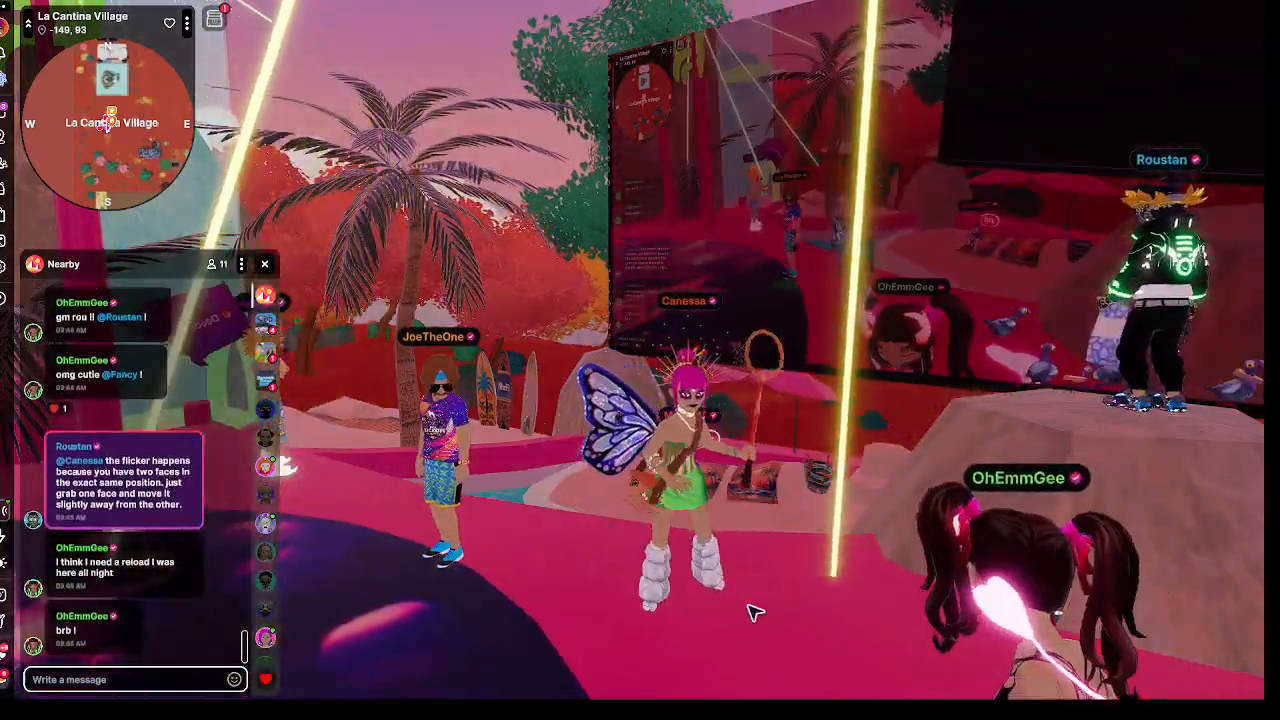
left_click_drag(755, 606, 736, 573)
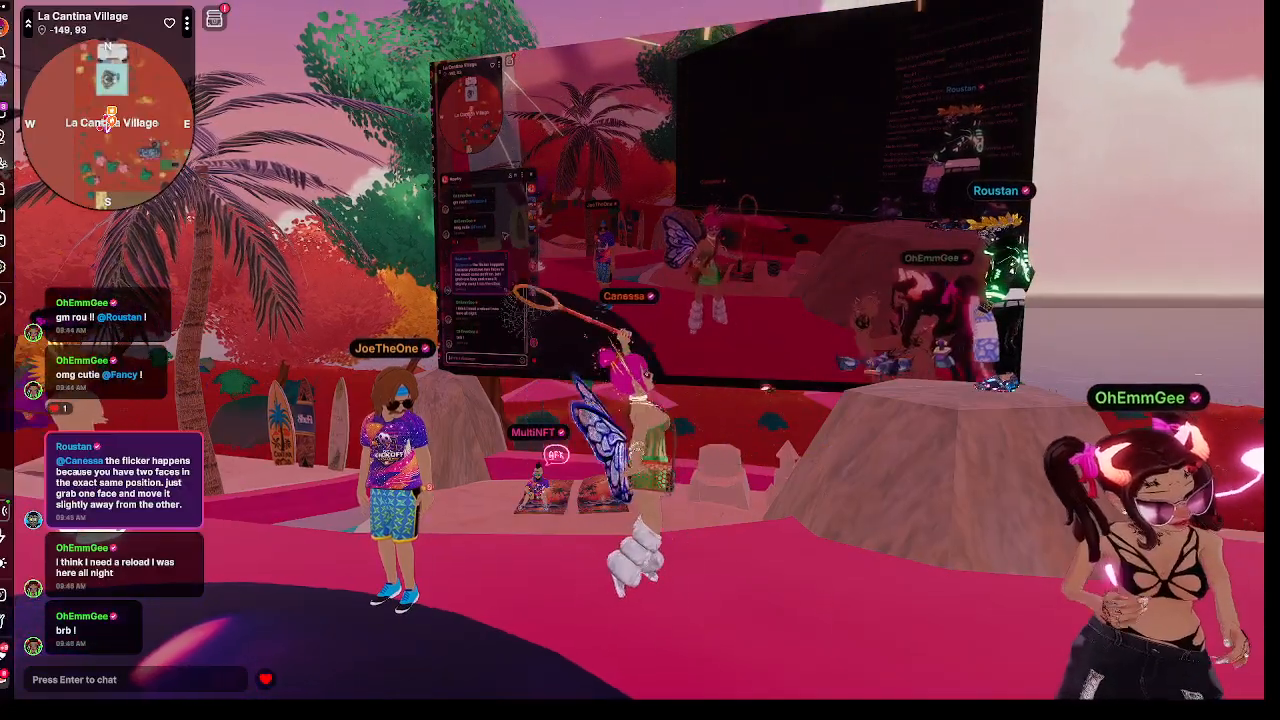
Step: Return to the Knights of Antrom scene in Creator Hub, clear the Rock1.glb selection and start a preview
mouse_move(864, 680)
left_click(934, 549)
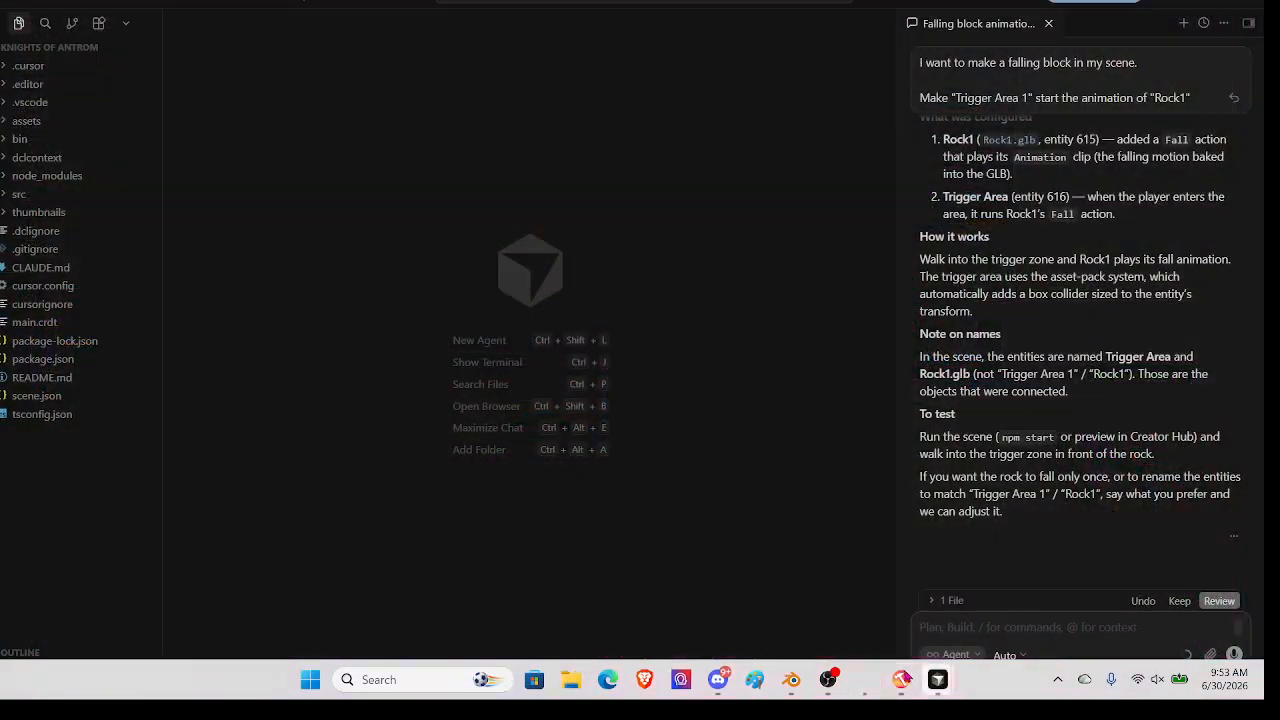
left_click(895, 679)
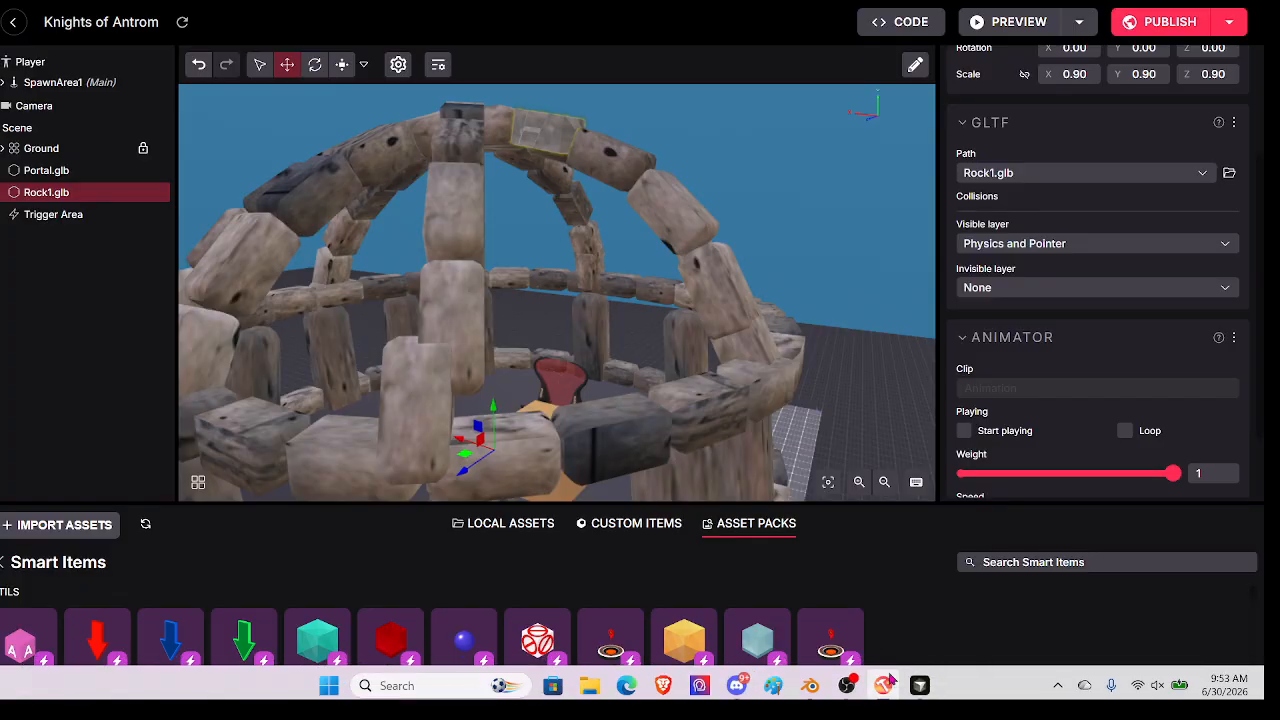
left_click(826, 217)
left_click(1002, 27)
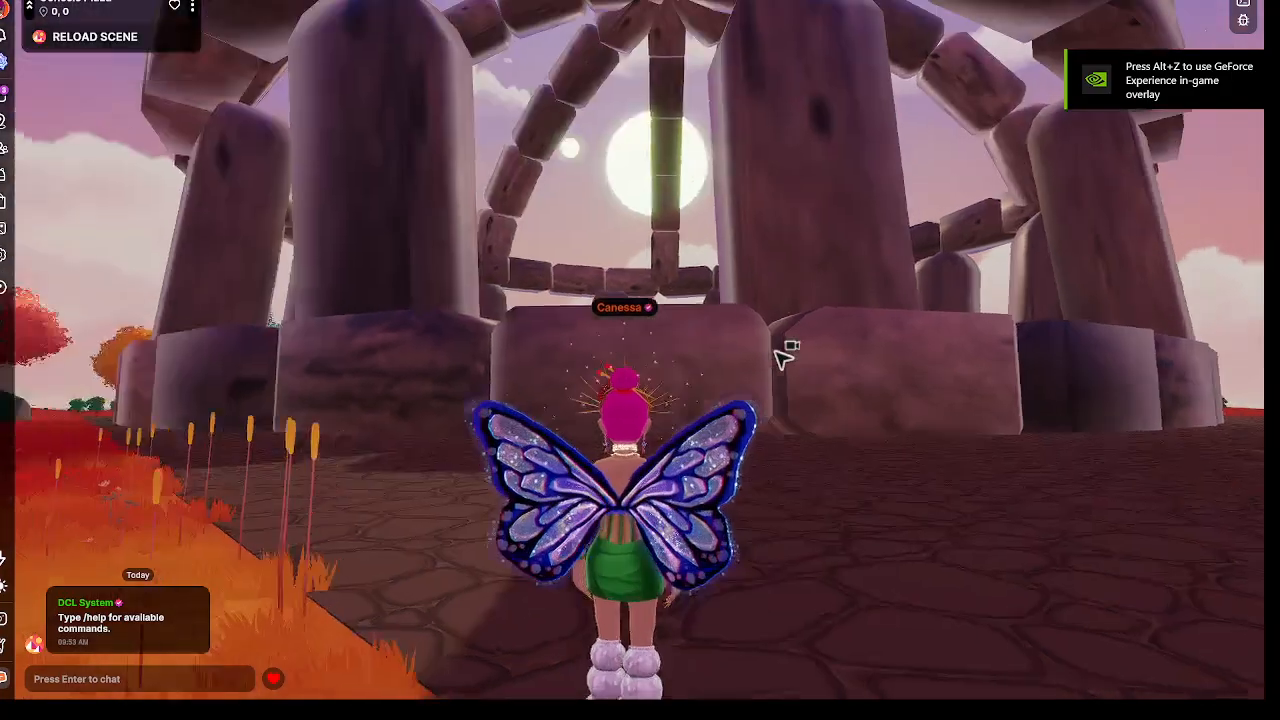
Step: Walk the avatar up to the dome's outer stones and try to jump over the low wall
left_click_drag(783, 358, 783, 358)
key("w")
key("w")
key("space")
key("a")
key("w")
key("space")
key("space")
key("space")
key("w")
key("s")
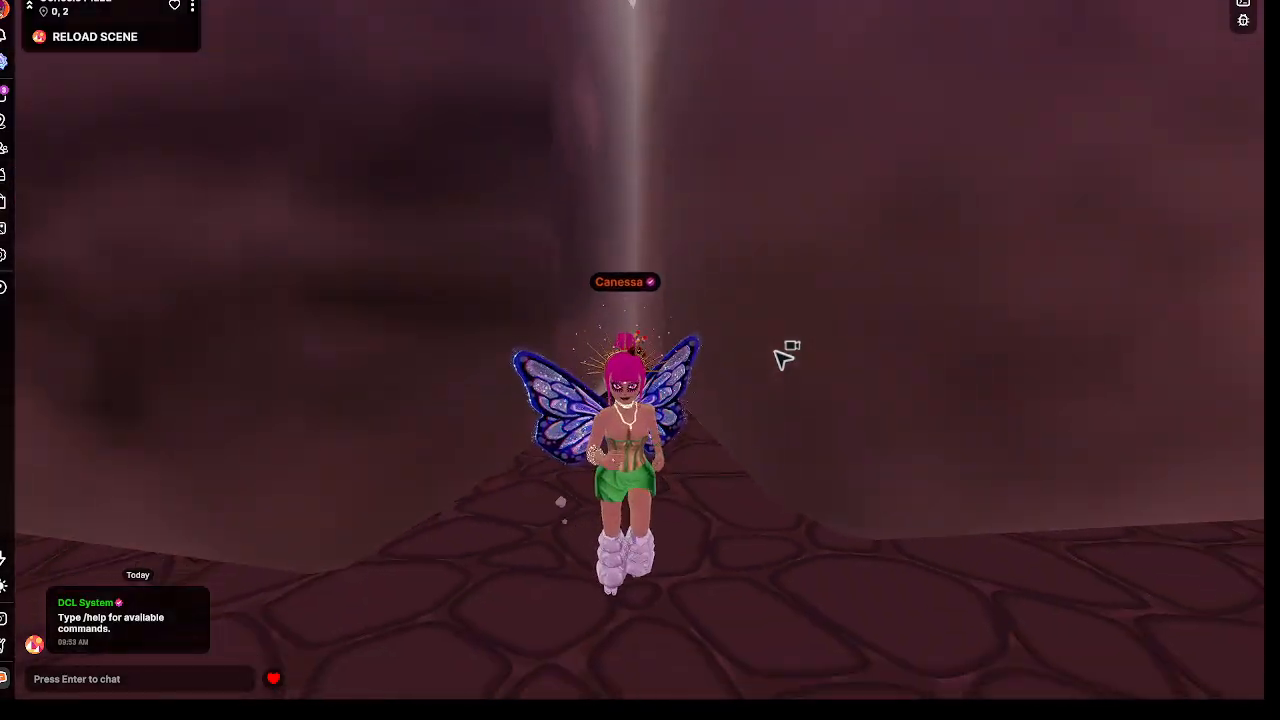
Step: Equip the GAIAN smart shoes from the backpack's feet category and go back to the scene
key("m")
key("i")
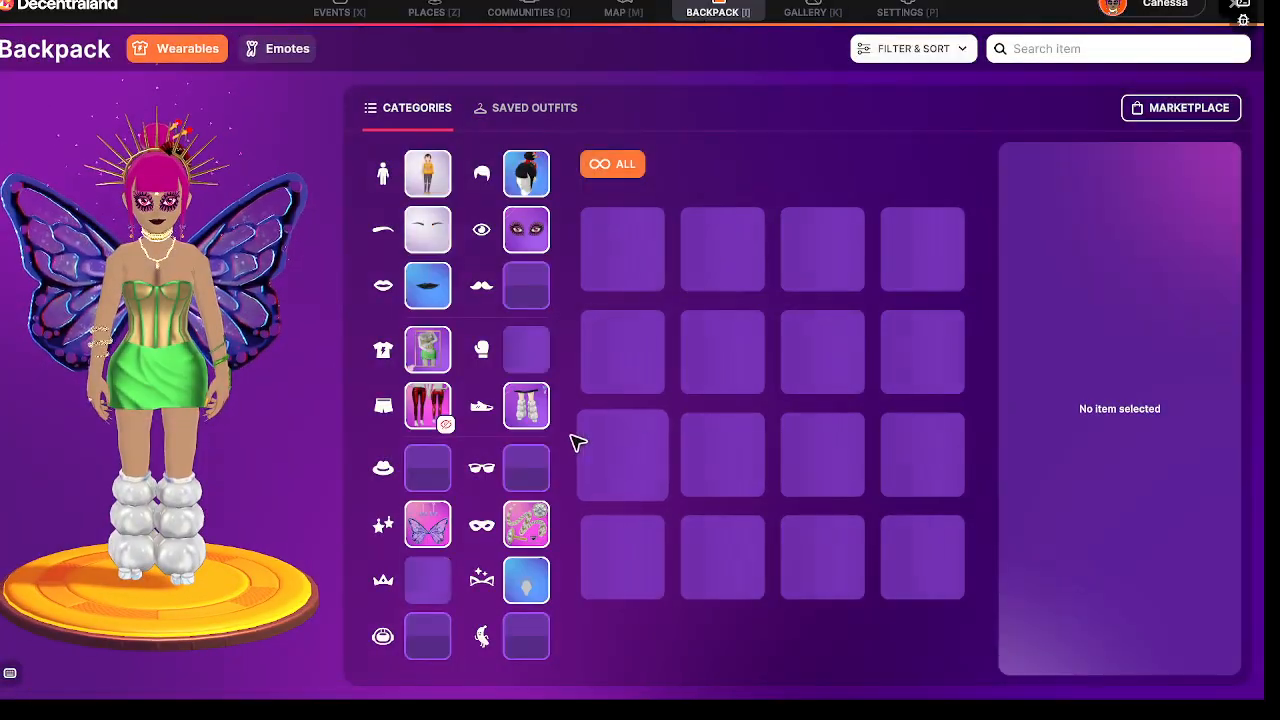
left_click(526, 406)
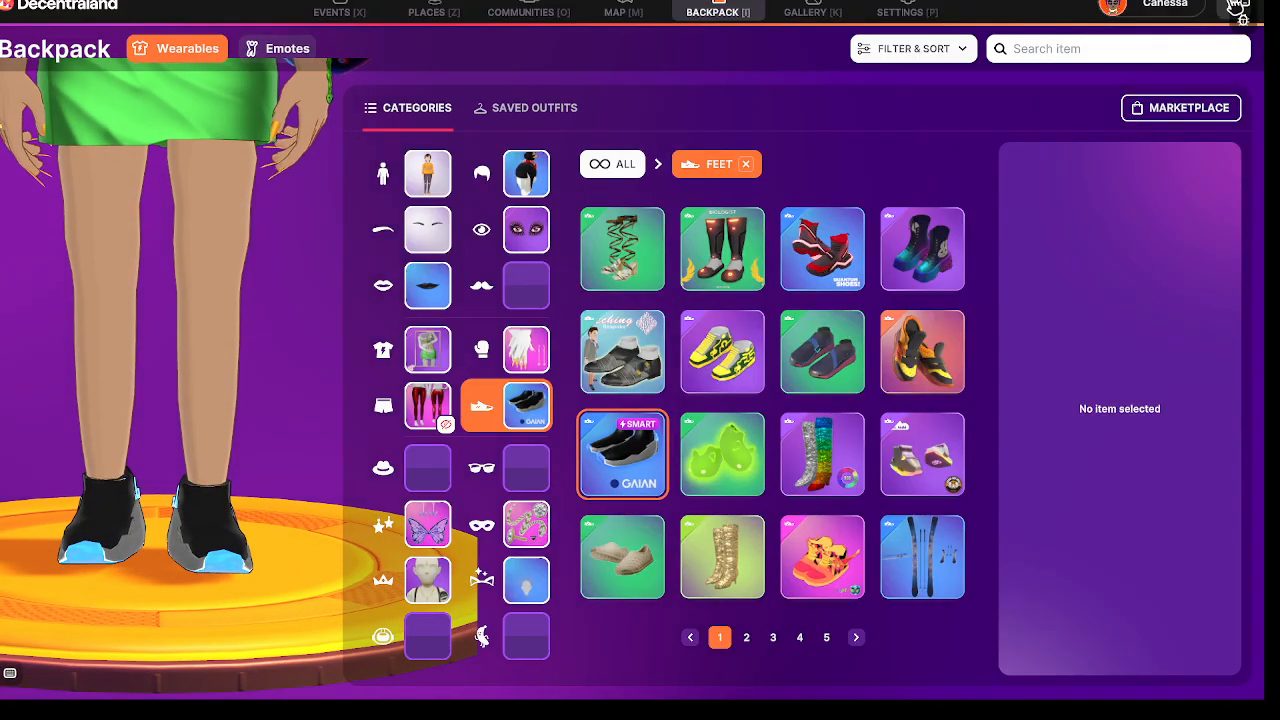
left_click(1236, 8)
Step: Walk the avatar between the upright stones onto the dome's floor
key("w")
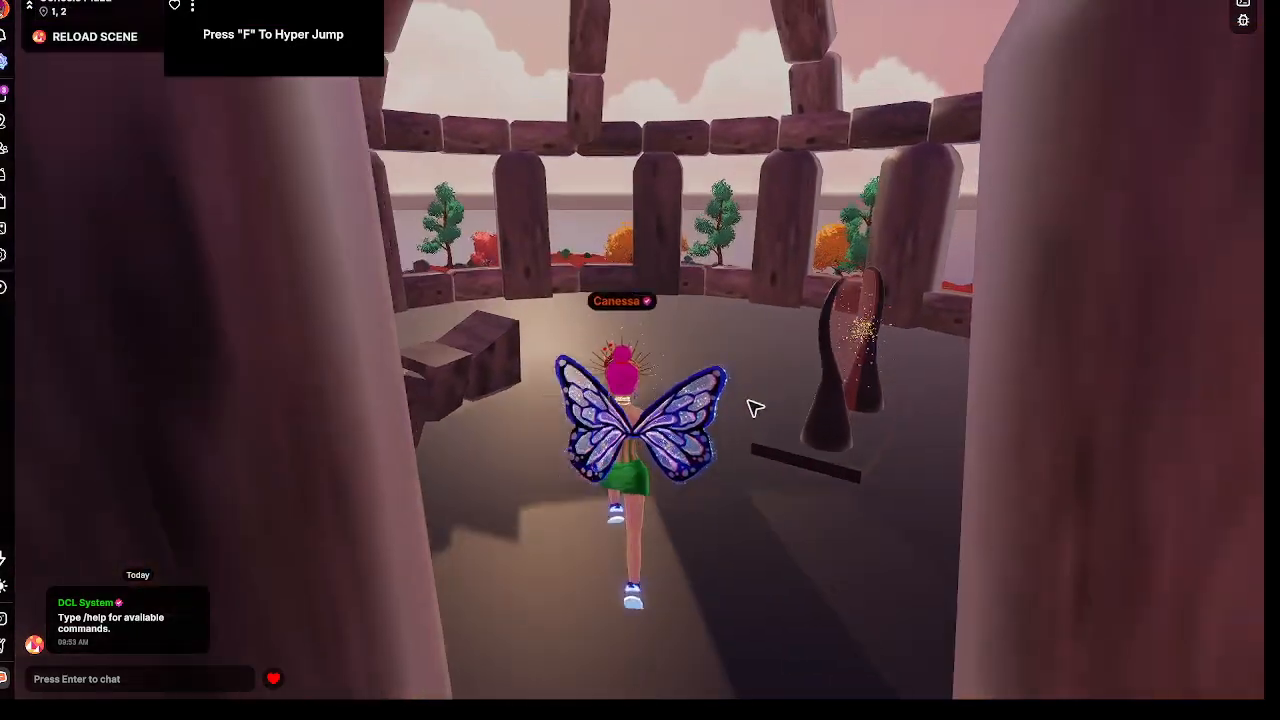
left_click_drag(708, 430, 671, 504)
key("w")
key("w")
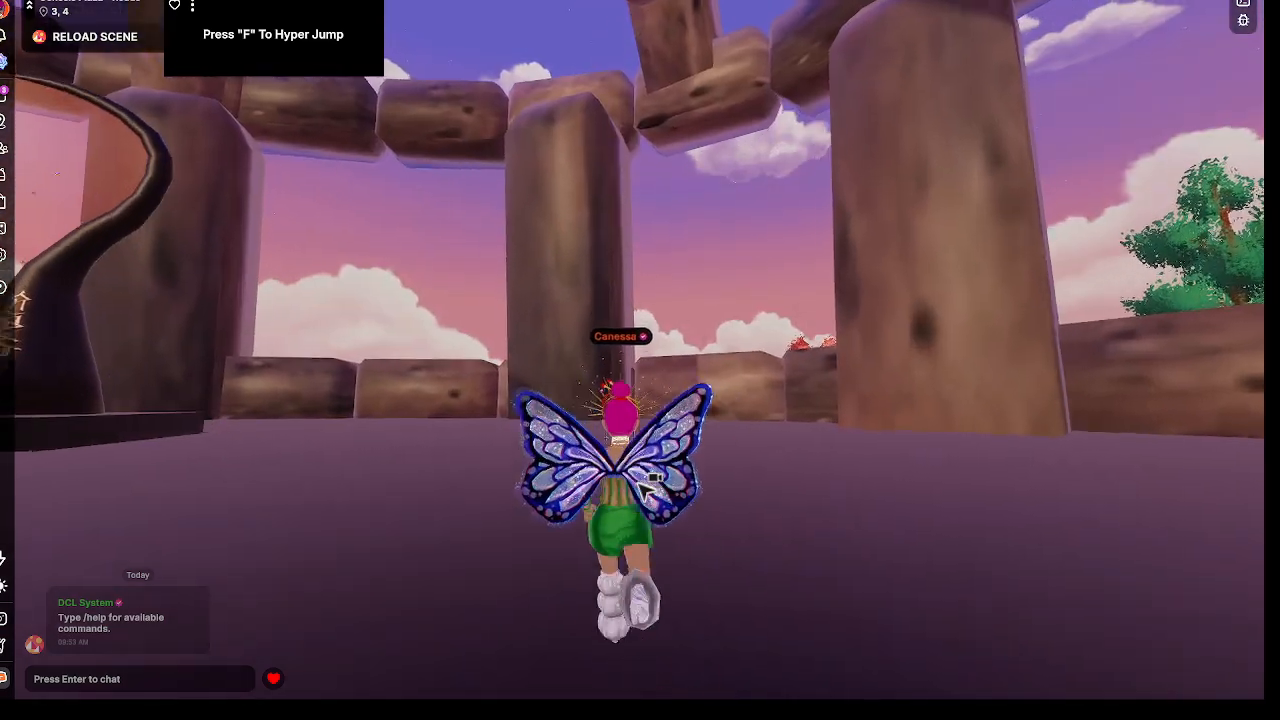
Step: Move the avatar around the trigger zone beneath the Rock1 stone to test the falling animation, then leave the preview
left_click_drag(640, 487, 645, 486)
key("w")
key("a")
key("s")
key("a")
key("w")
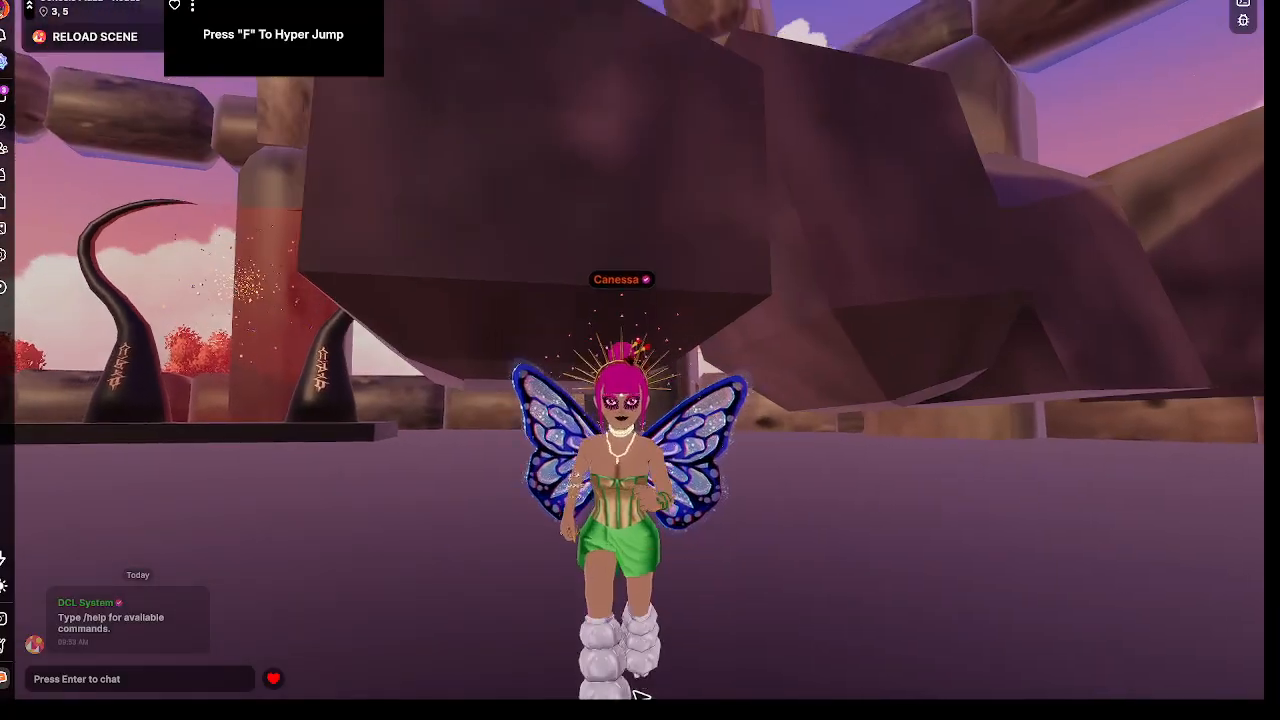
key("d")
left_click_drag(634, 690, 632, 680)
key("d")
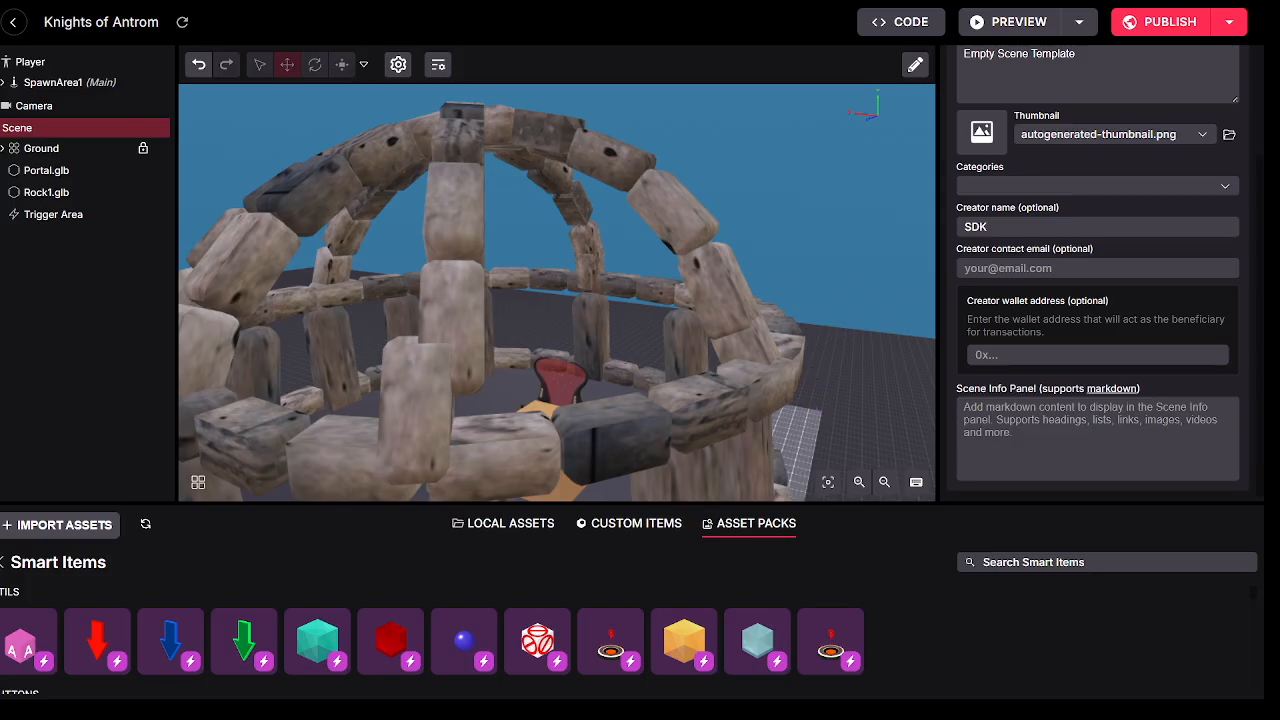
Step: In Cursor, tell the agent the rocks start on the ground at the last frame and ask that nothing animate until the trigger area is touched
mouse_move(901, 679)
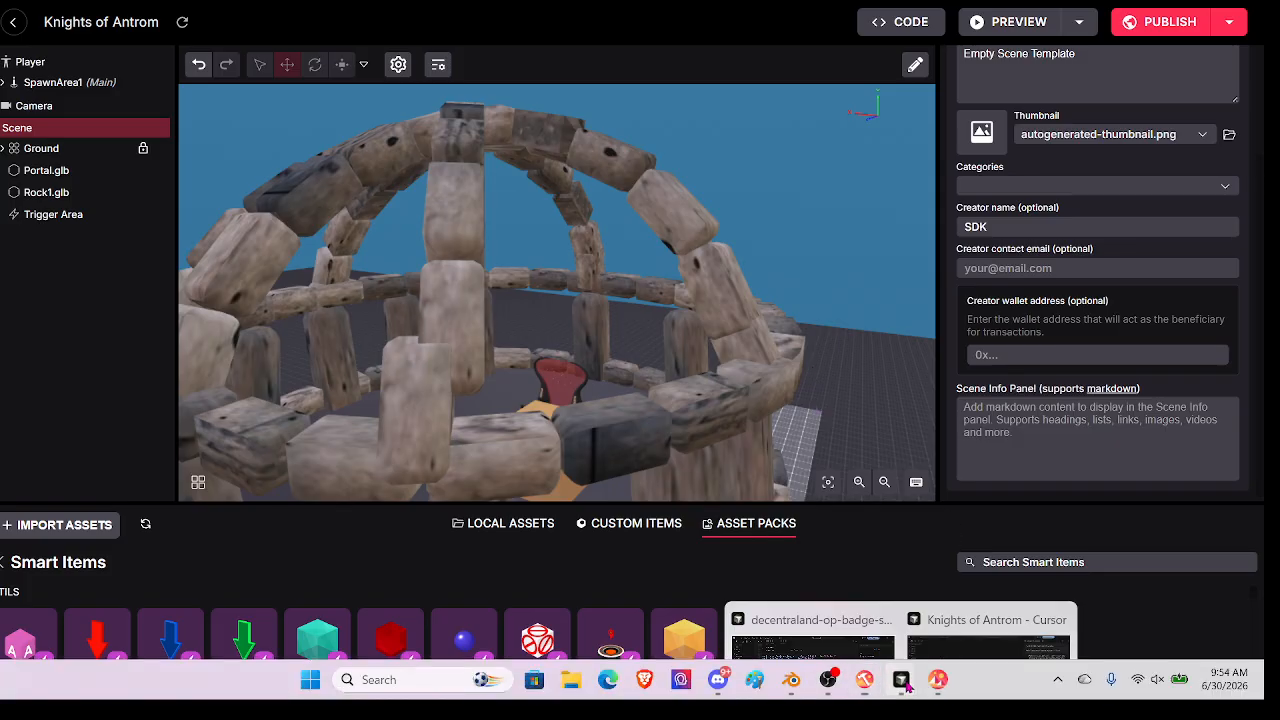
mouse_move(836, 583)
left_click(988, 595)
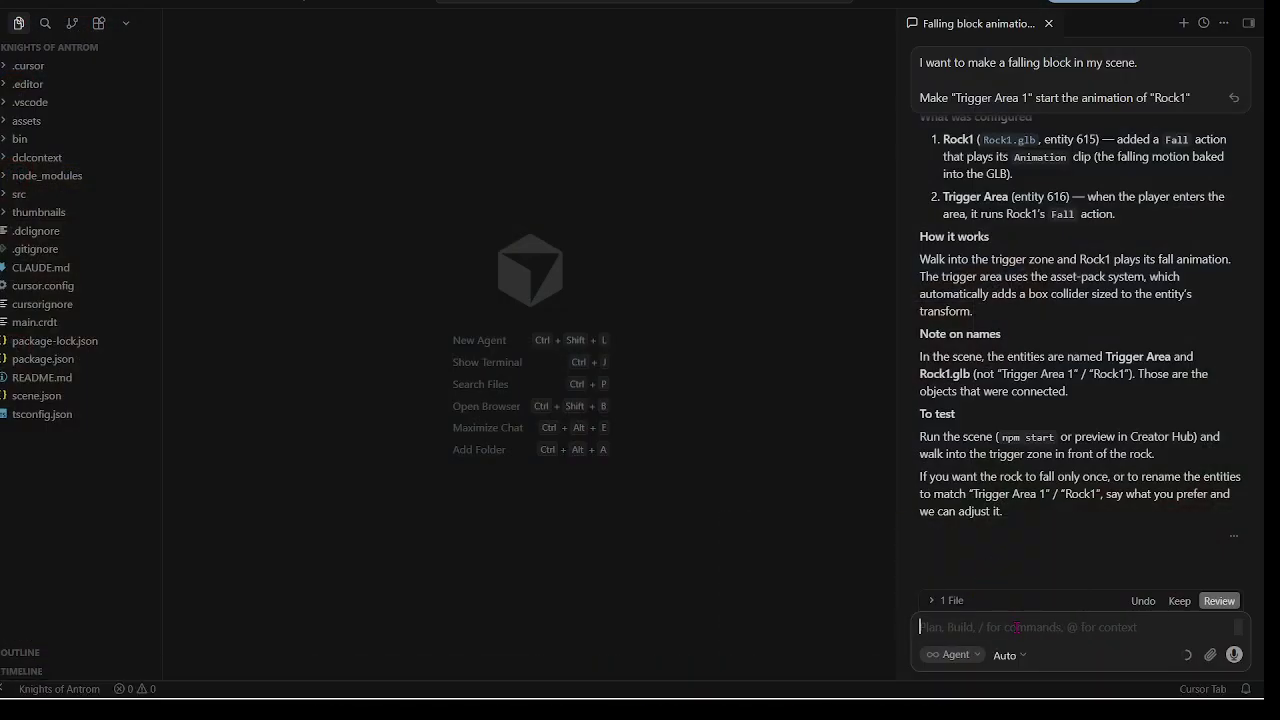
left_click(1016, 627)
type("When I came ")
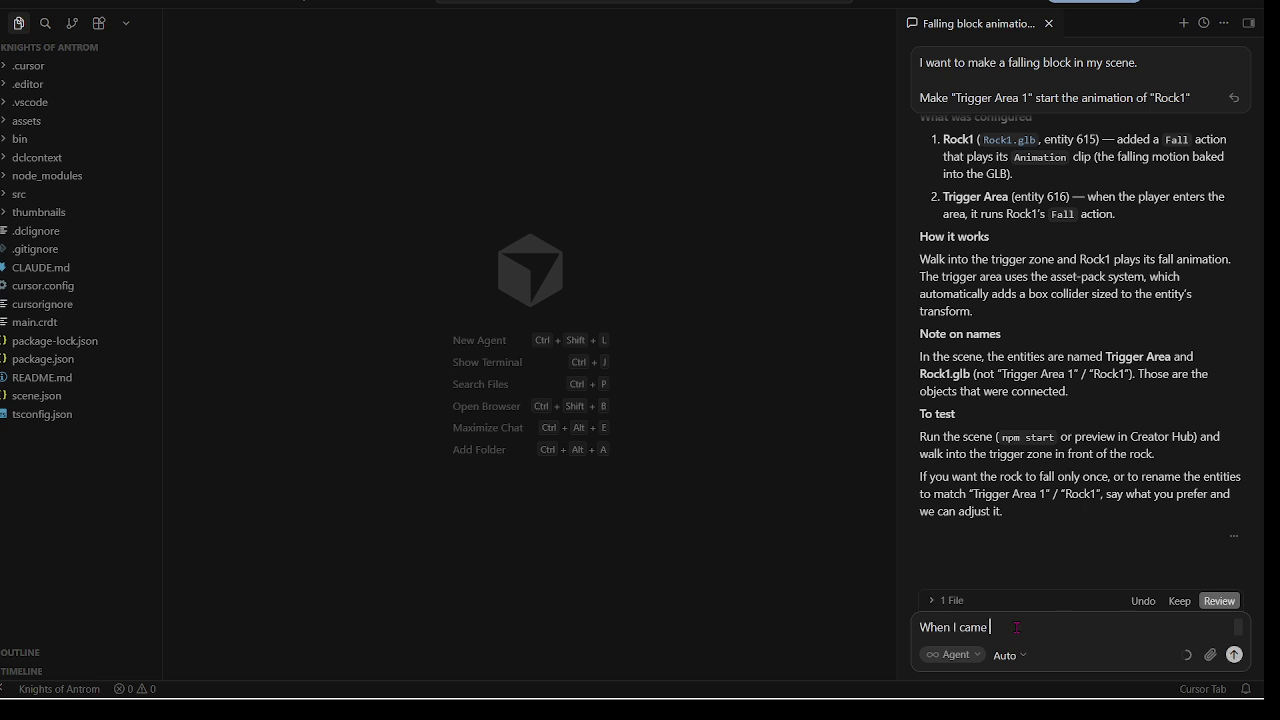
type("into the scene the ")
type("aniamtio")
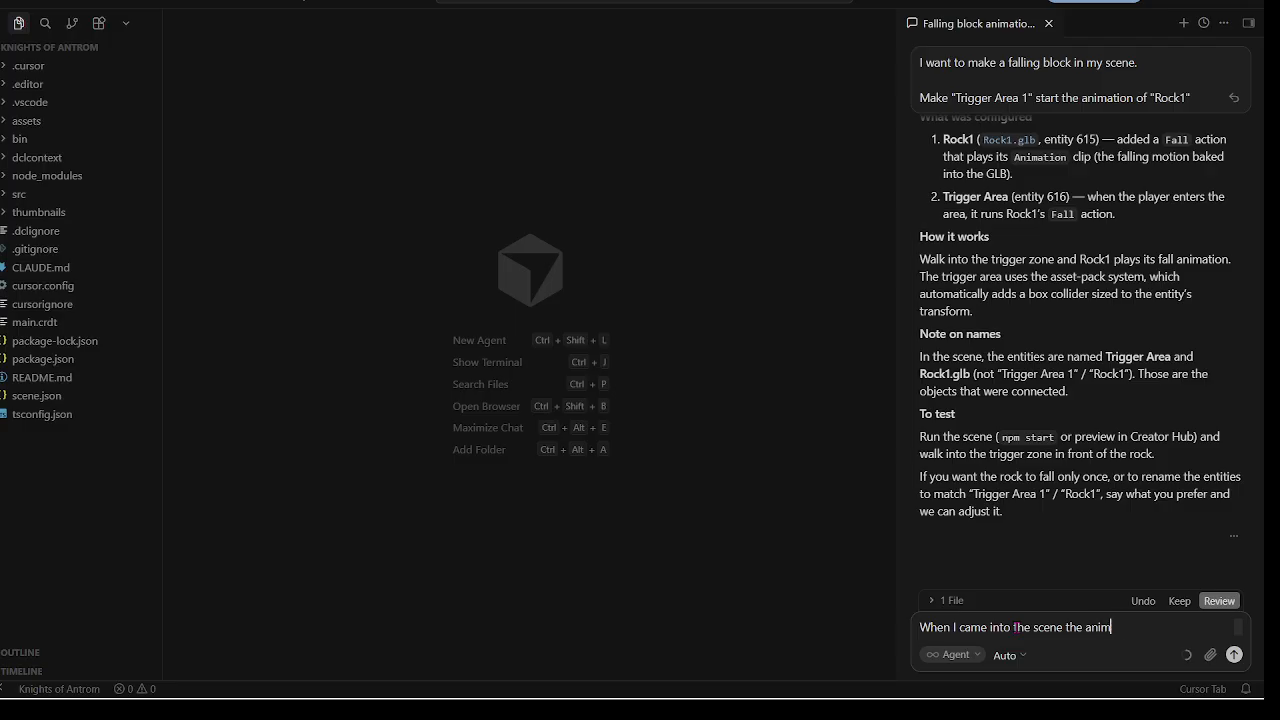
type("ion was on the last frame, the ")
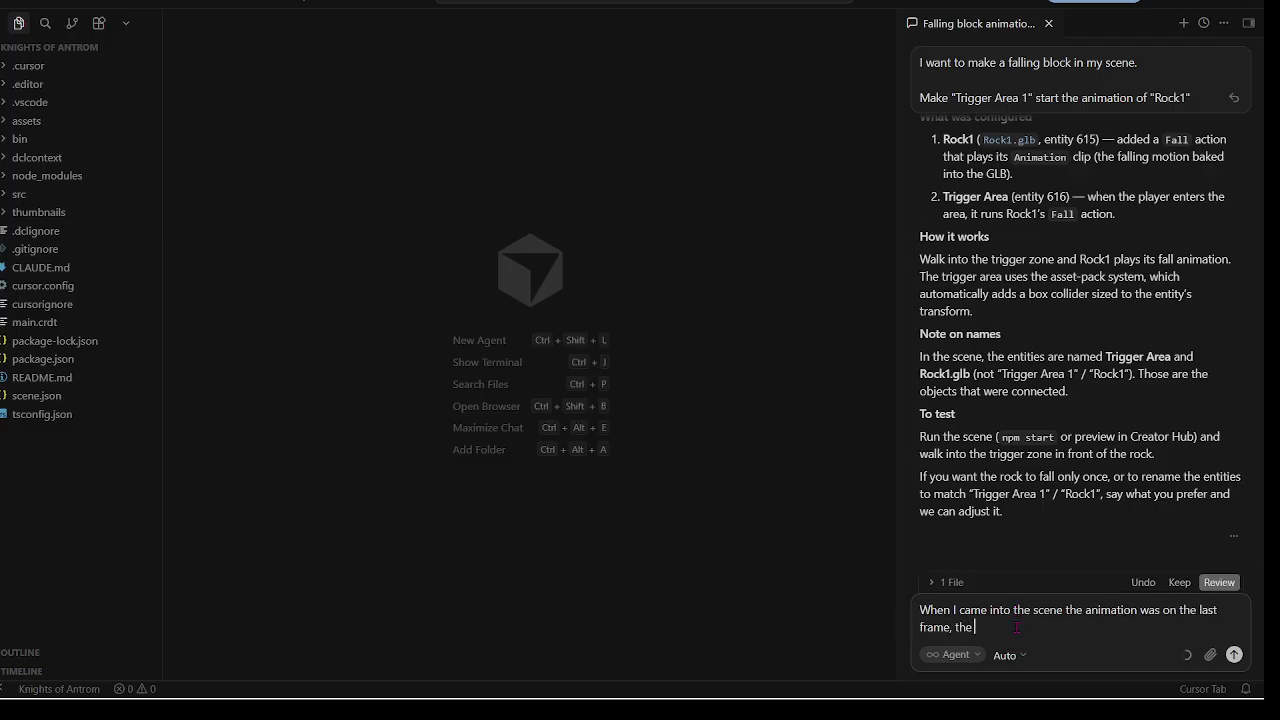
type("rocks were on the ground. Can")
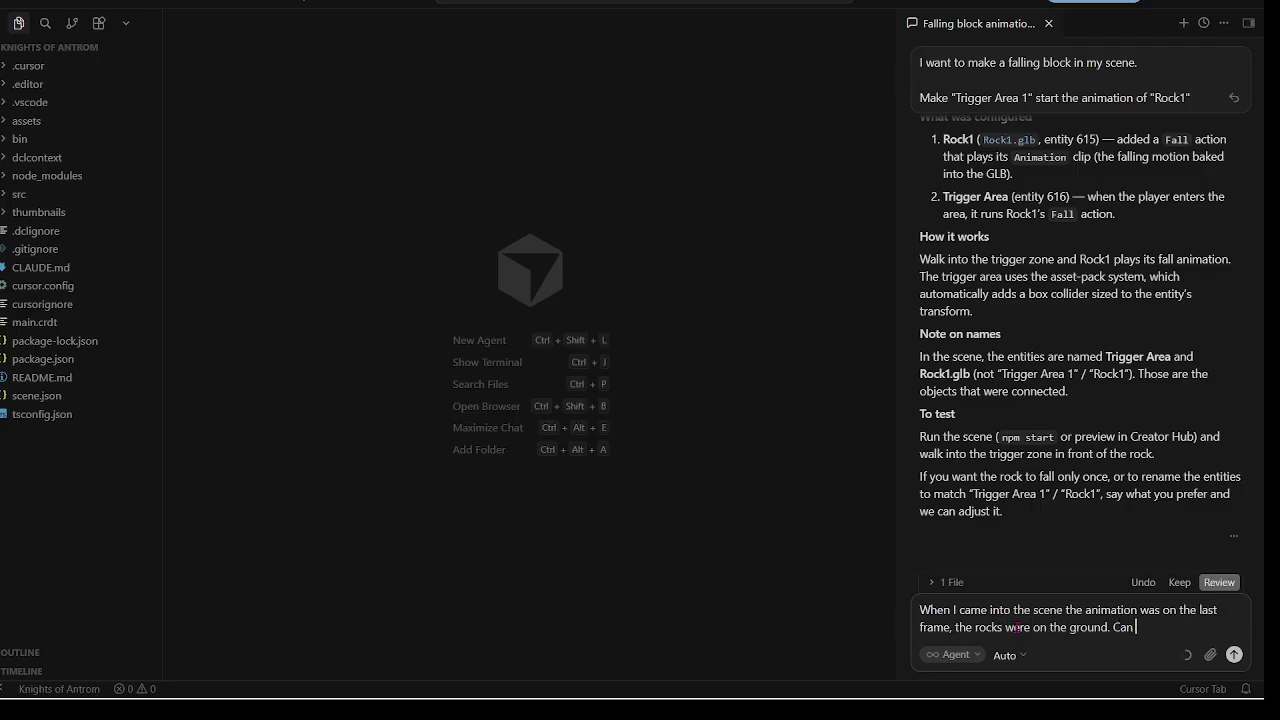
type(" you make it so that it")
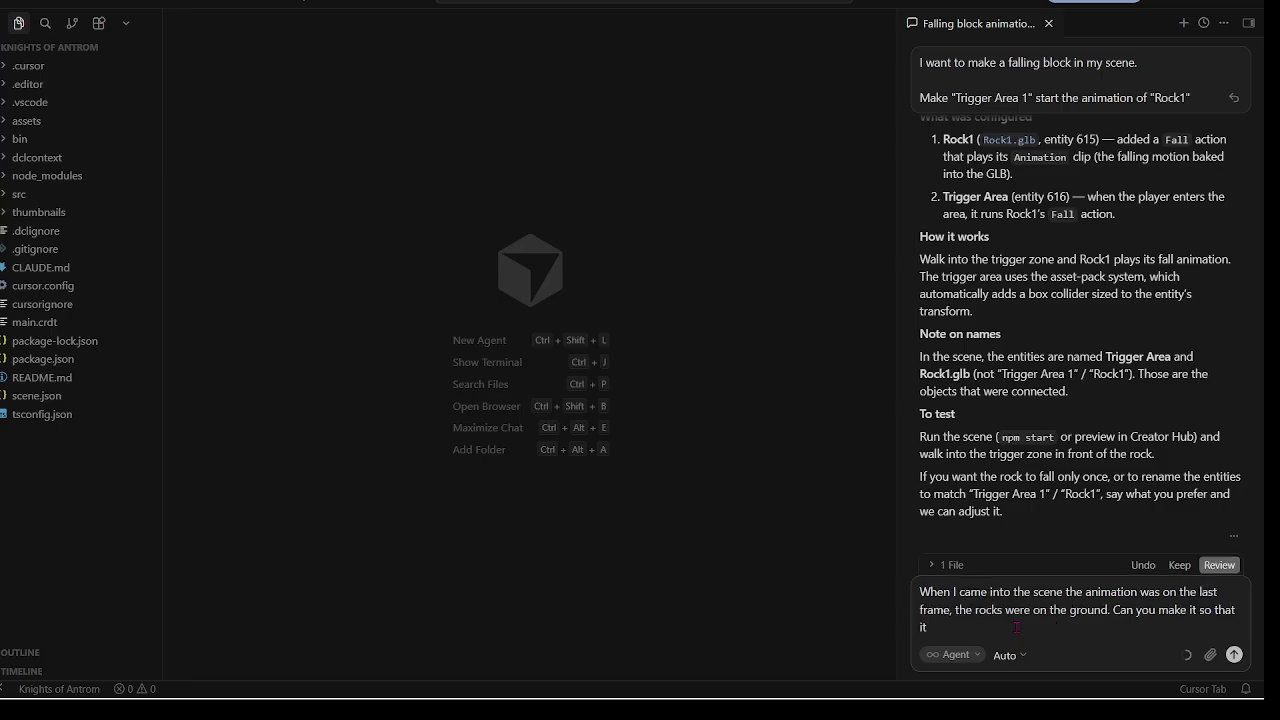
type(" does not animate until I tou")
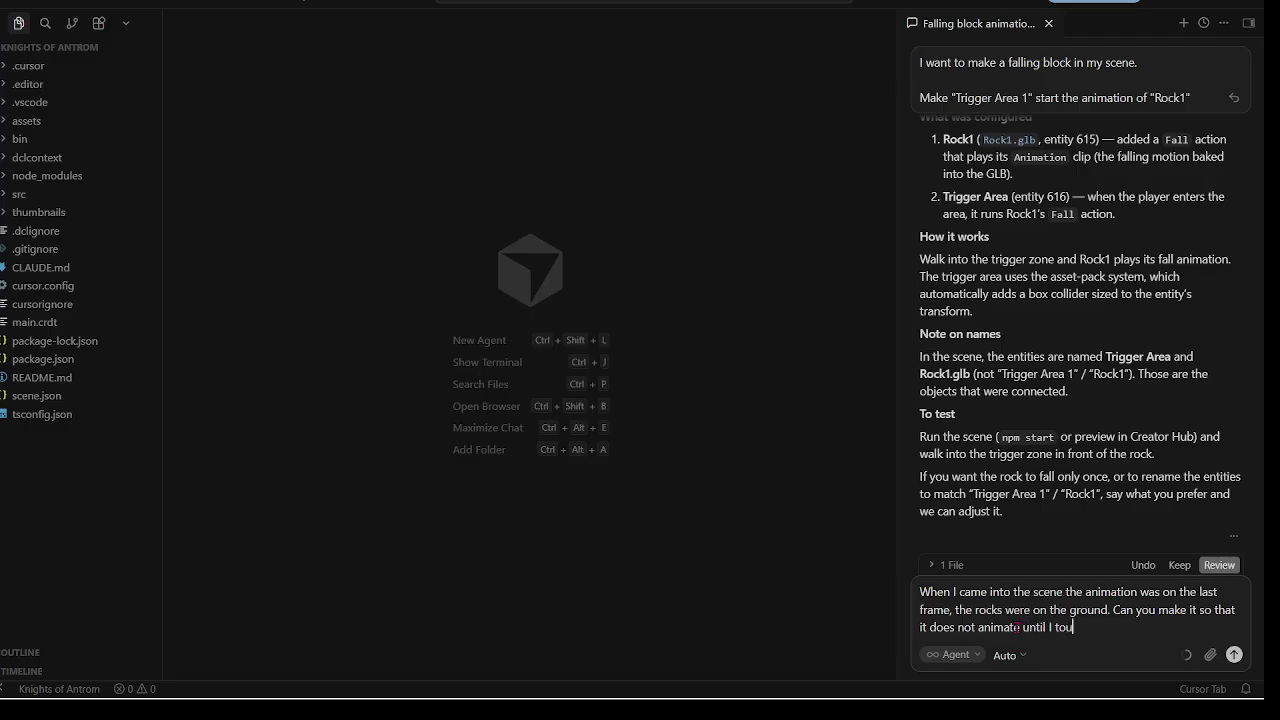
type("ch the trigger area")
key("Return")
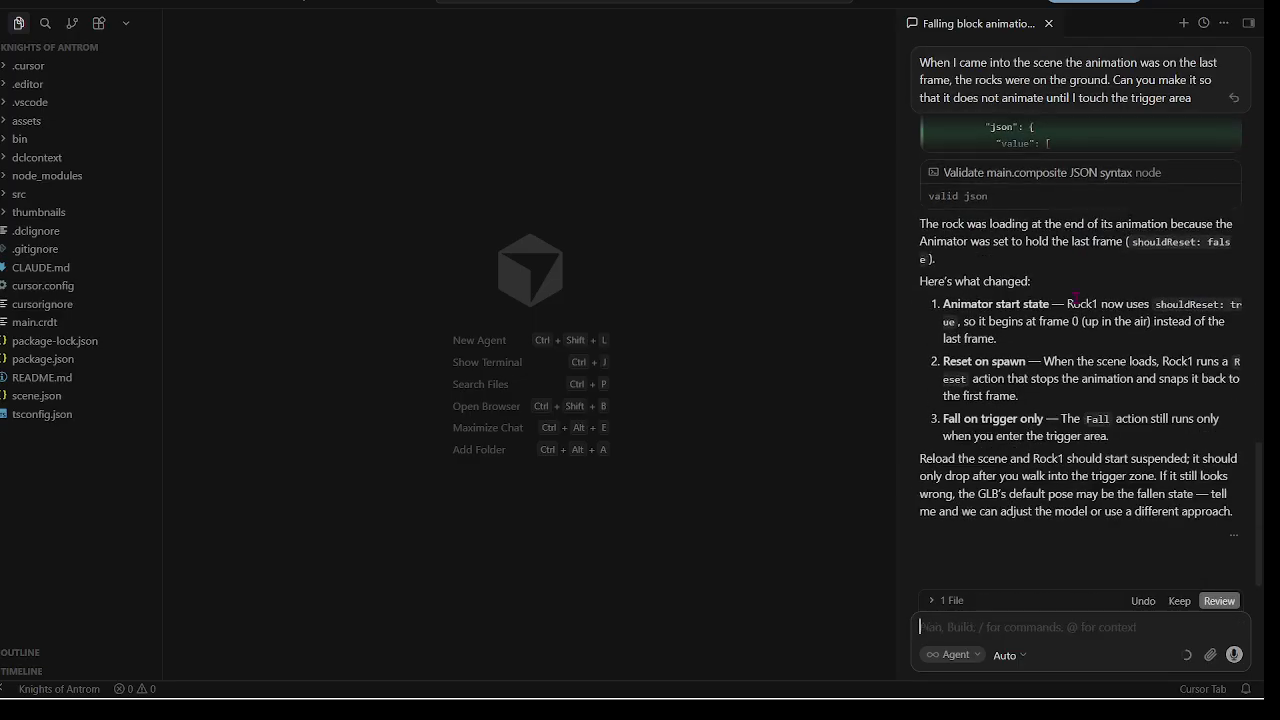
Step: Switch to the Explorer preview, move the avatar briefly to check the rocks' starting position, and reduce the preview to a window
left_click(951, 679)
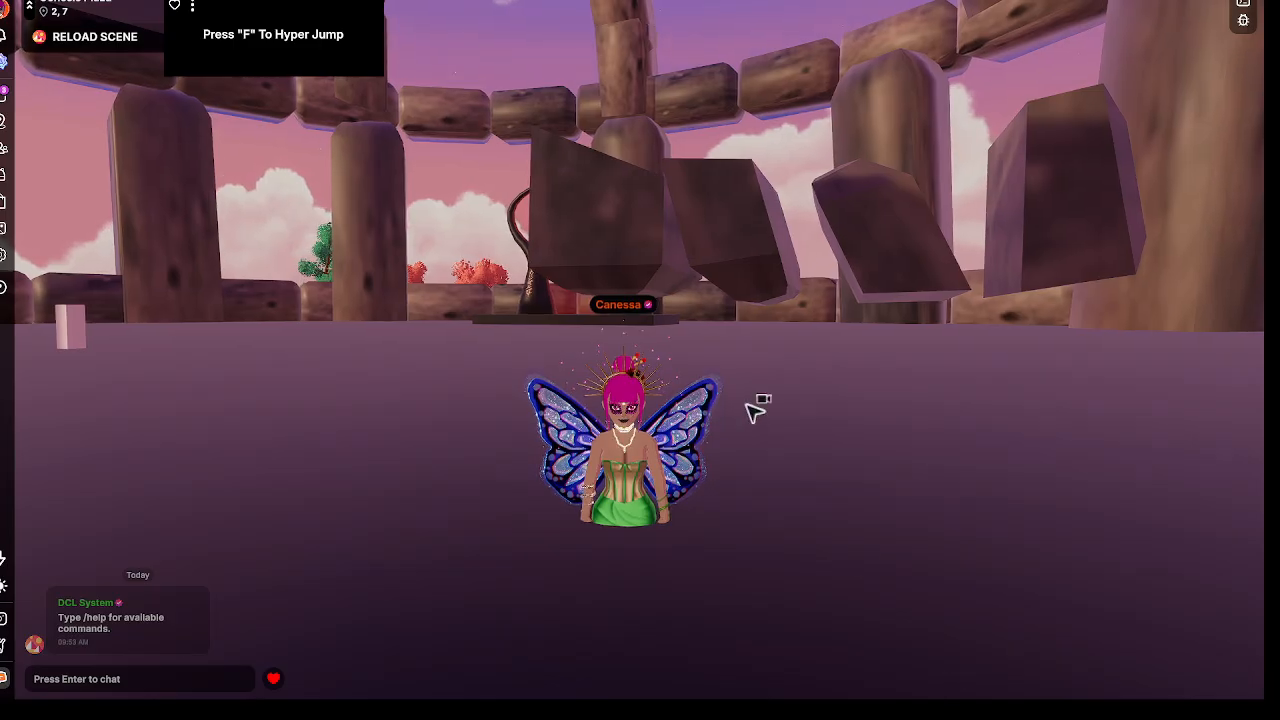
key("s")
key("w")
key("alt+Return")
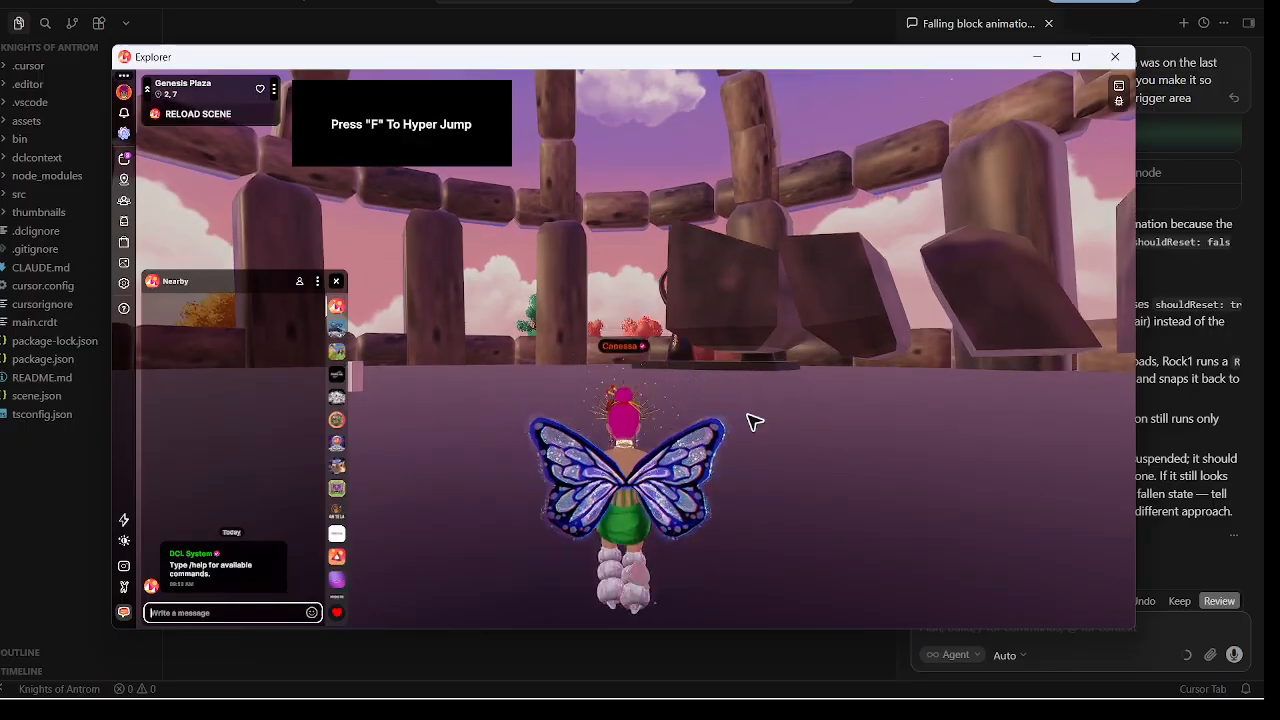
Step: In Creator Hub, select Rock1.glb together with Portal.glb to inspect the stones in the dome
left_click(867, 680)
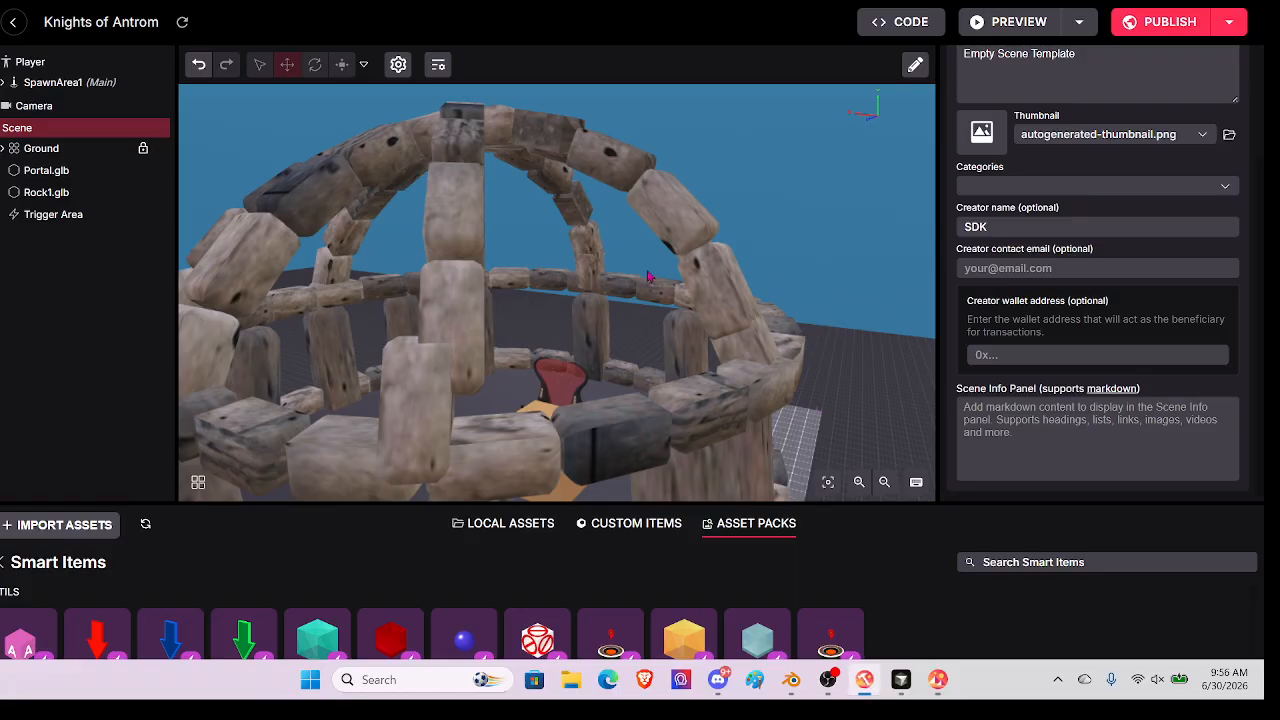
scroll(572, 208, "up", 1)
left_click(560, 127)
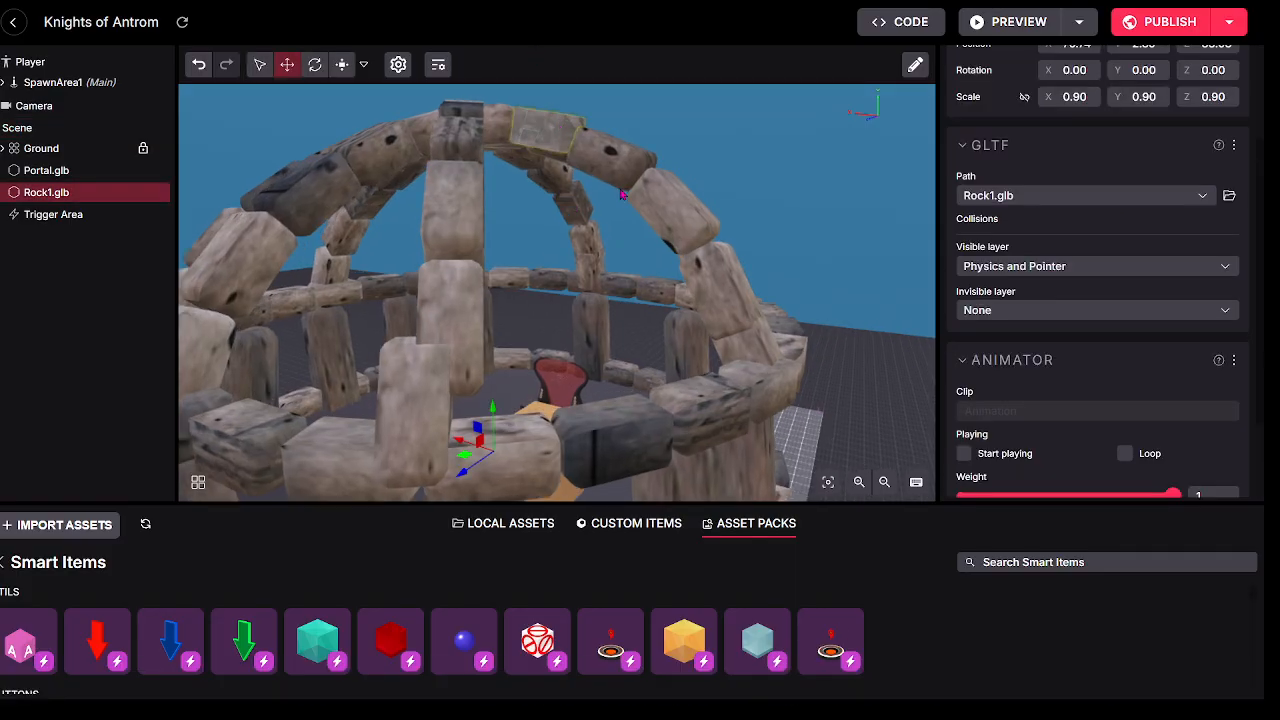
left_click_drag(720, 266, 599, 317)
left_click(564, 210, "ctrl")
left_click_drag(570, 375, 572, 382)
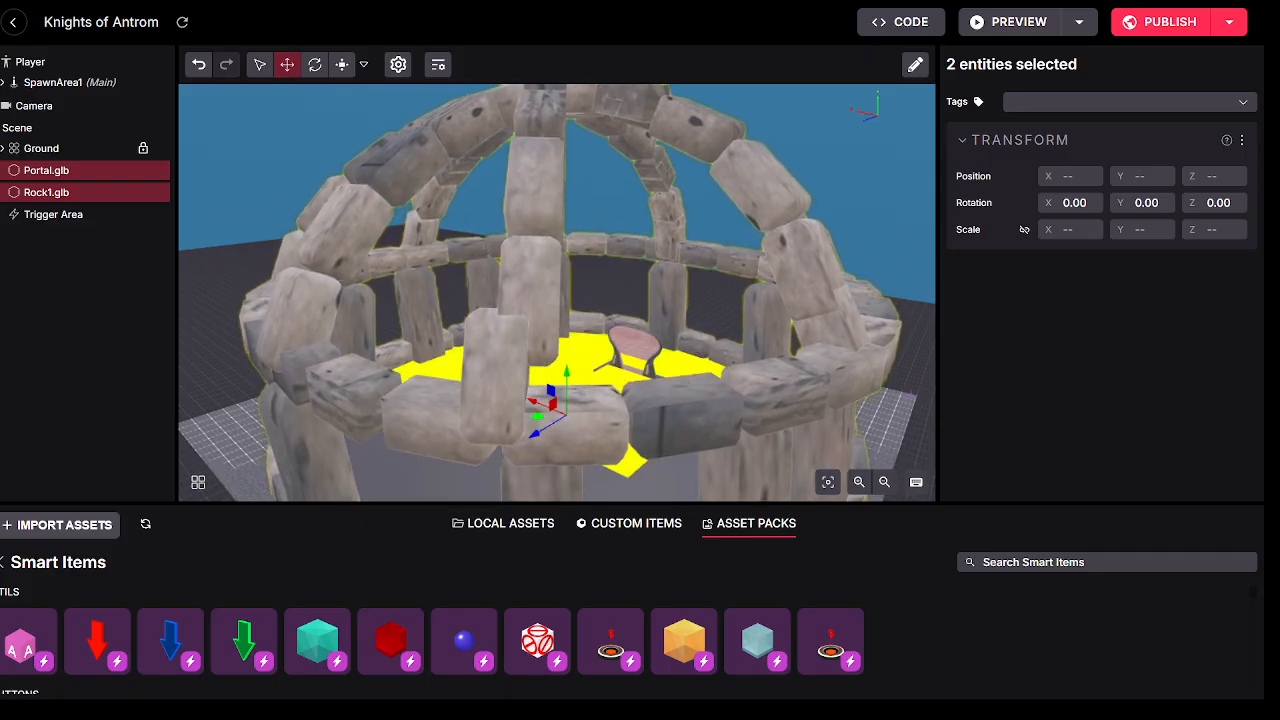
Step: Return to the Explorer preview in full screen and walk the avatar into the dome past the rocks towards the portal
left_click(938, 680)
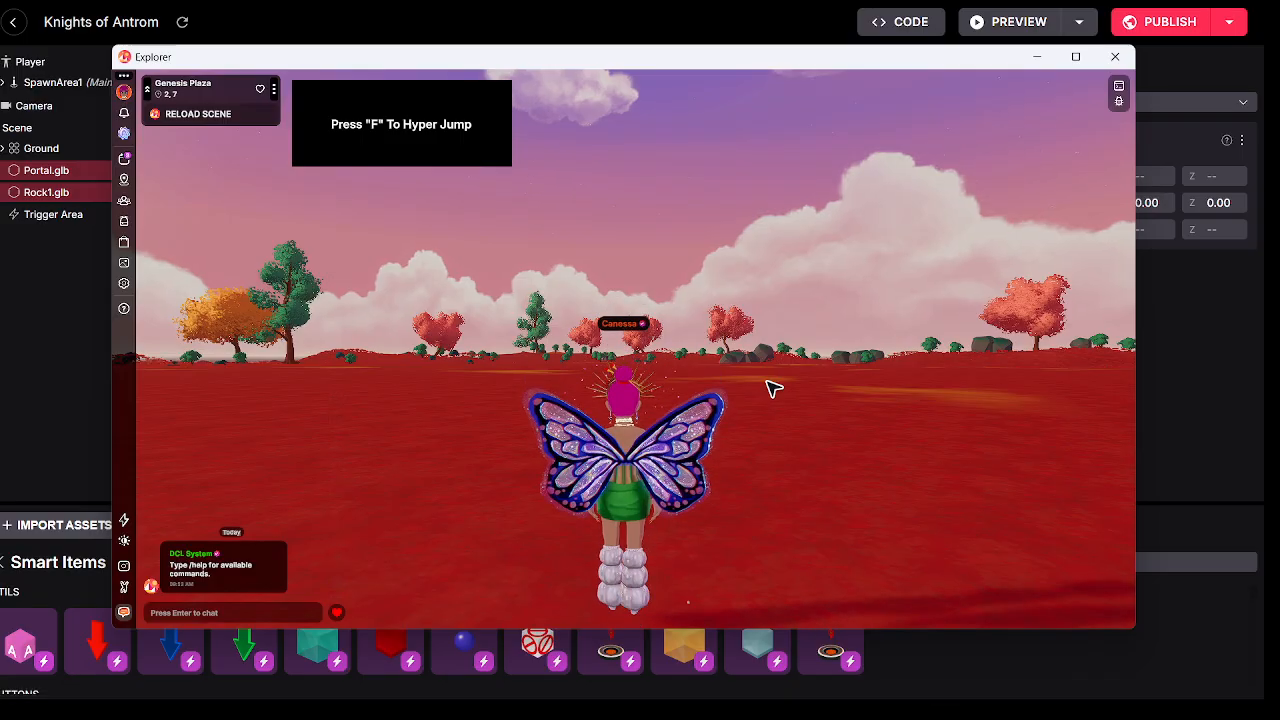
key("alt+Return")
key("w")
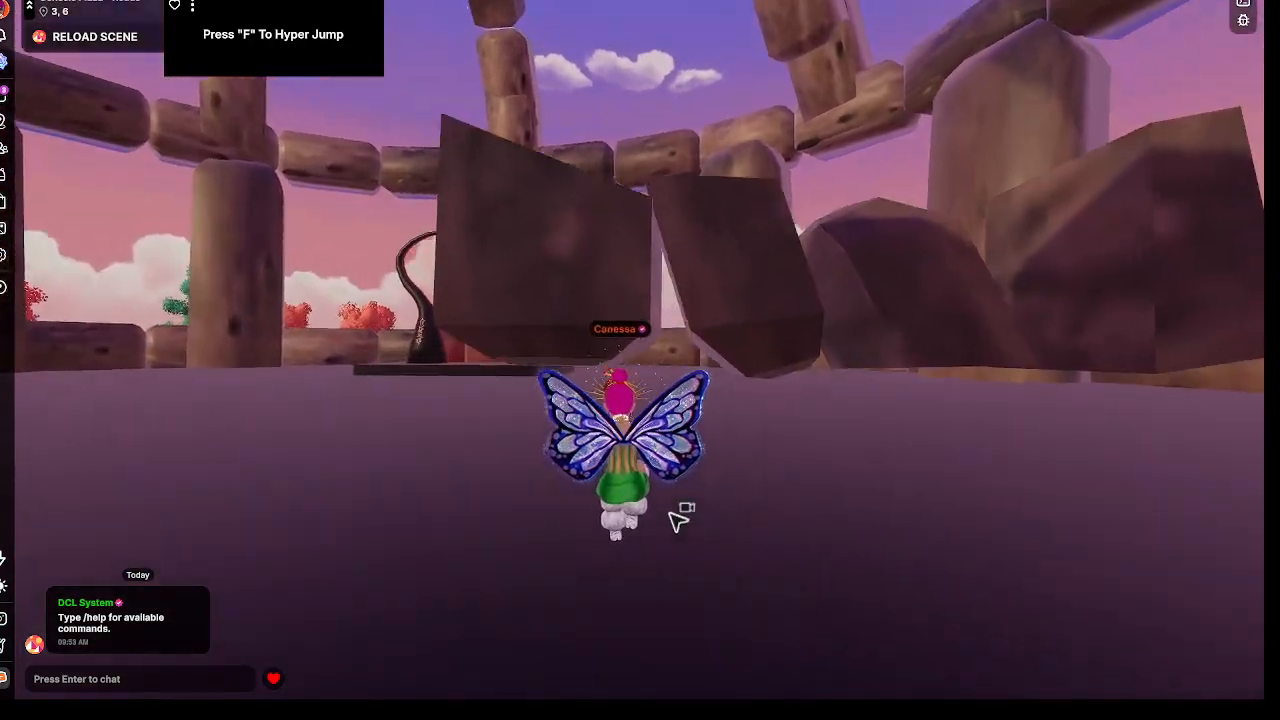
key("w")
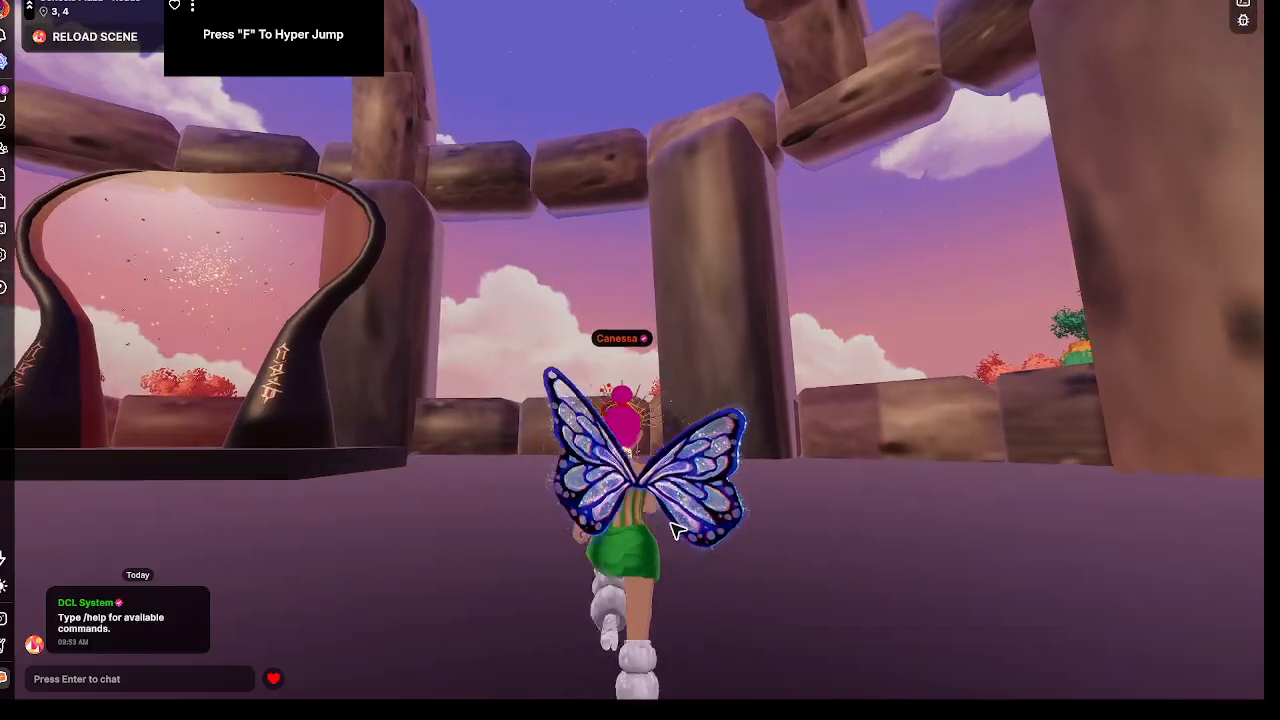
left_click_drag(678, 530, 624, 459)
key("s")
key("w")
Step: Jump and walk the avatar around the large rocks to test the trigger, then back away to view them
key("space")
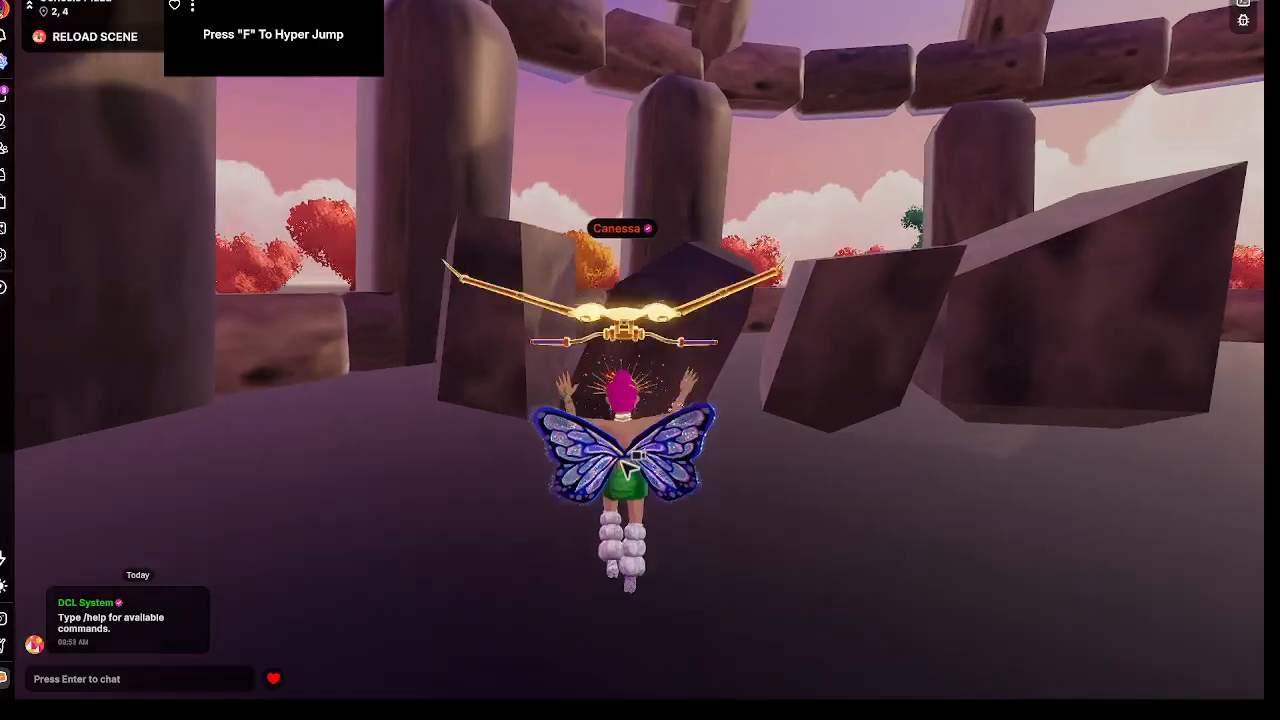
key("w")
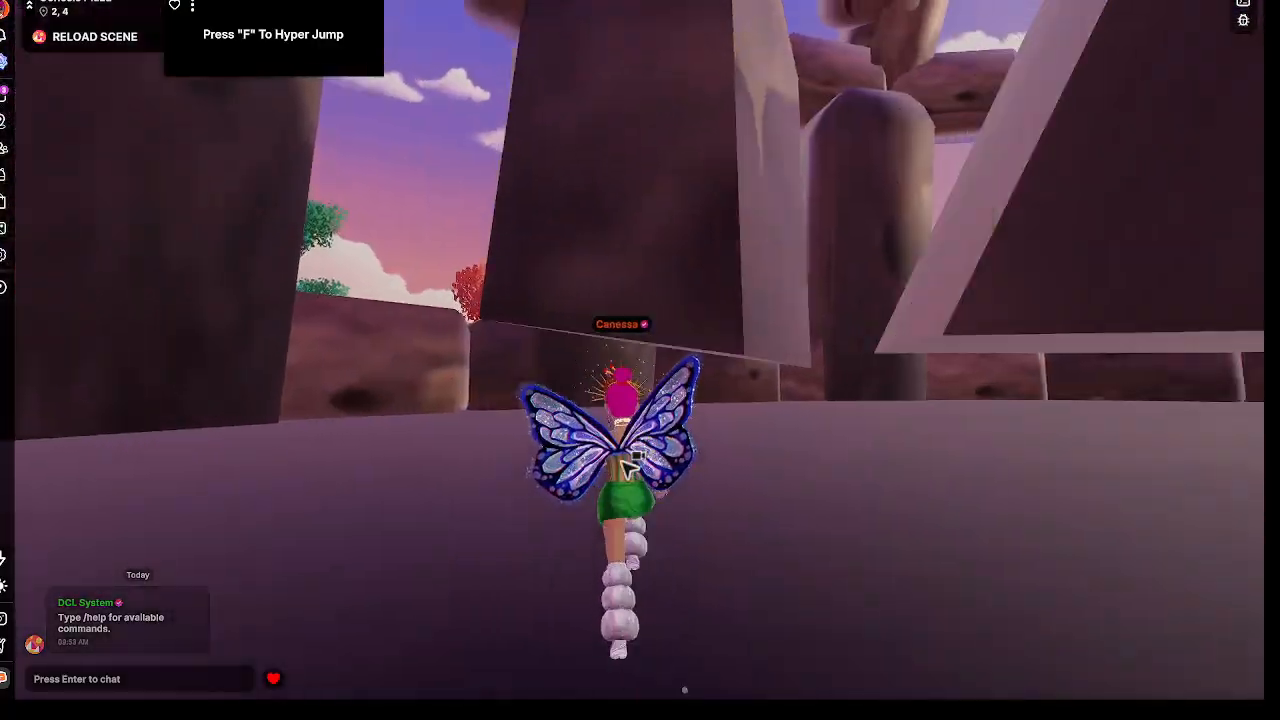
key("w")
key("space")
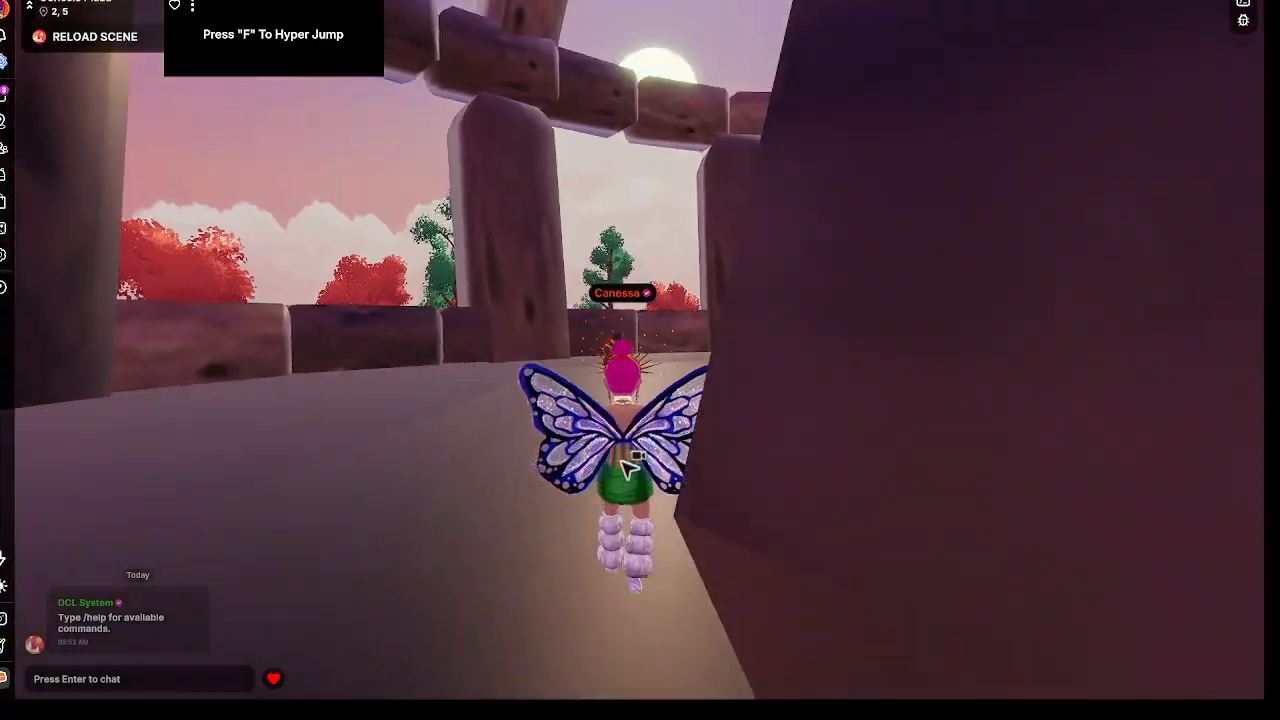
key("w")
left_click_drag(628, 468, 627, 478)
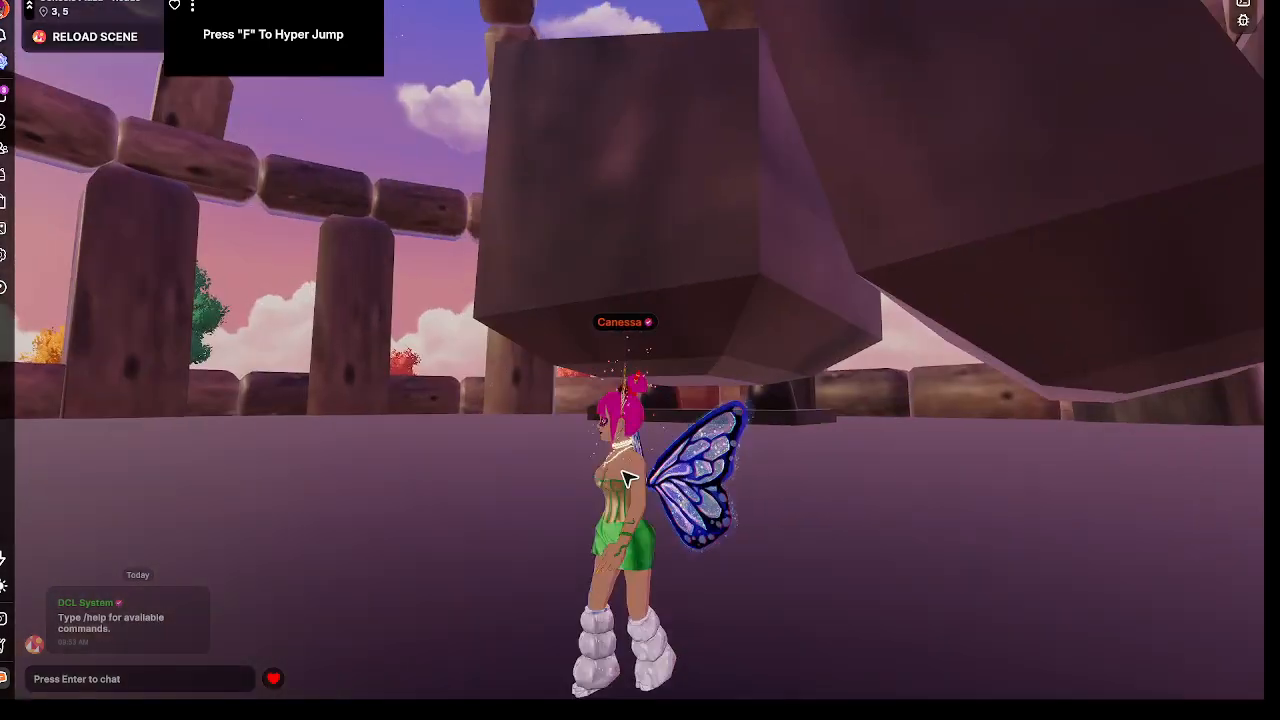
key("s")
key("s")
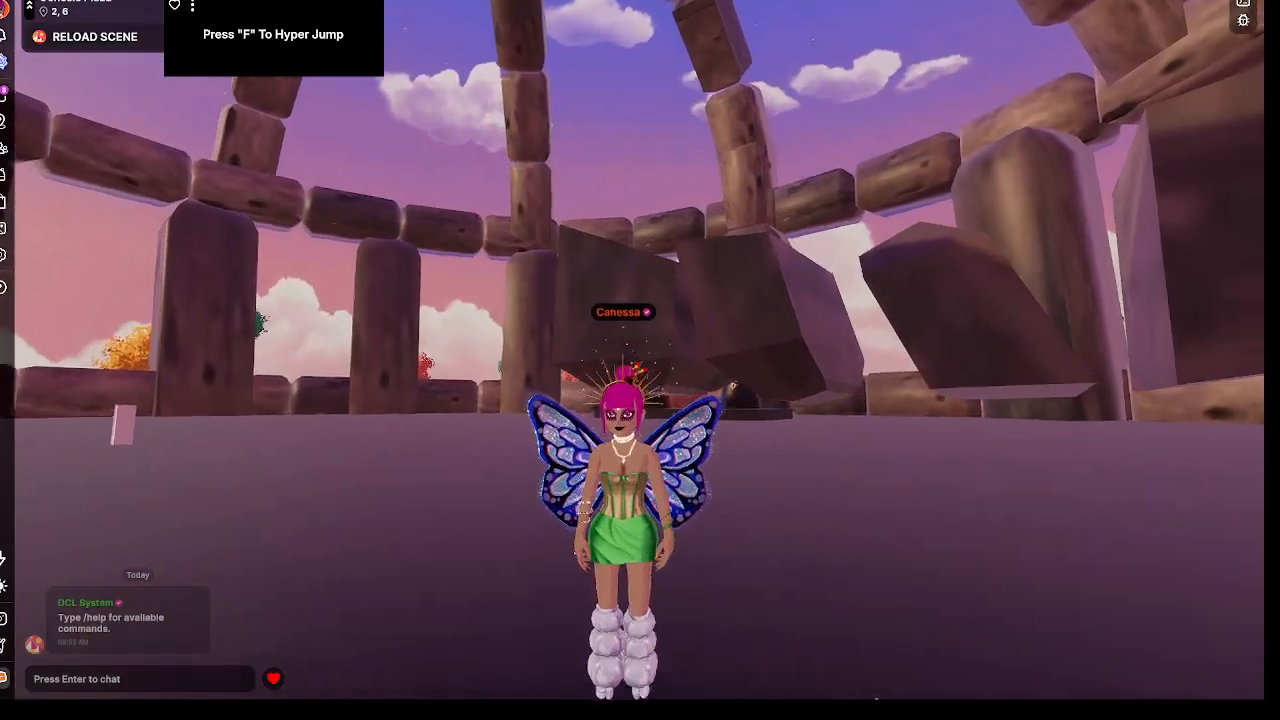
Step: Read the agent's reply in Cursor, then check the rocks' starting pose in the reloaded Explorer preview
key("alt+Tab")
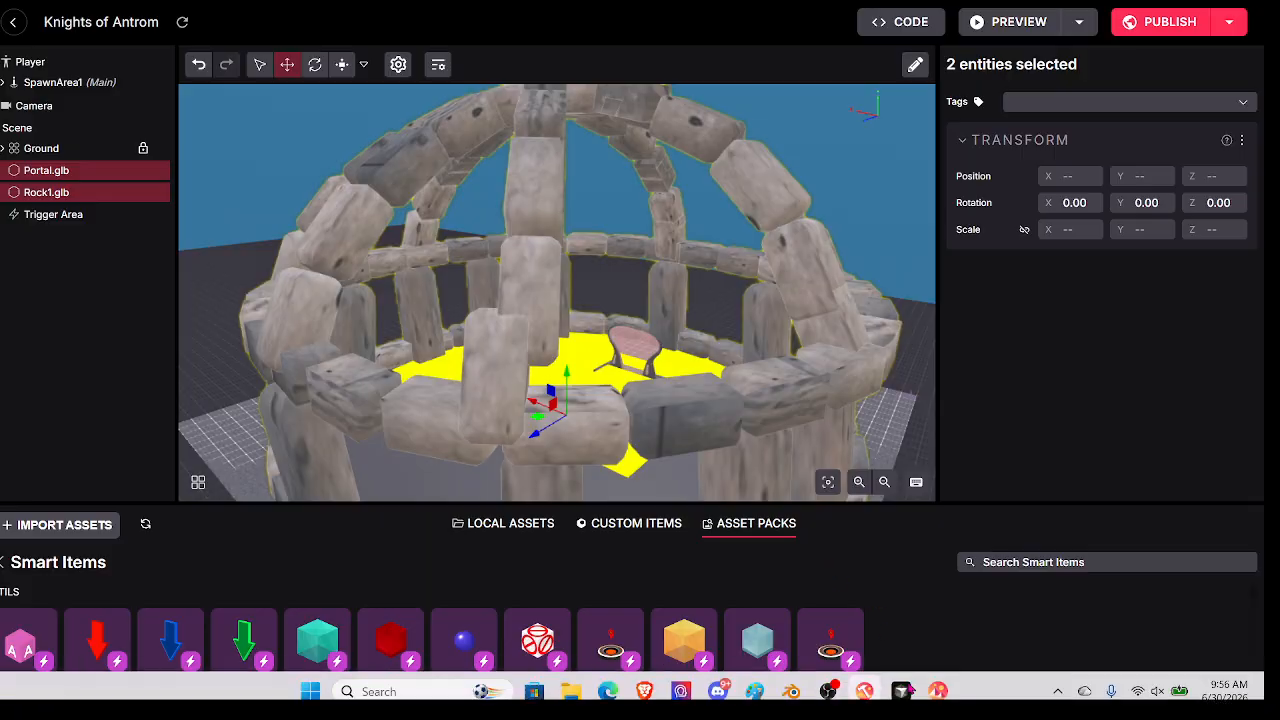
mouse_move(907, 663)
left_click(988, 596)
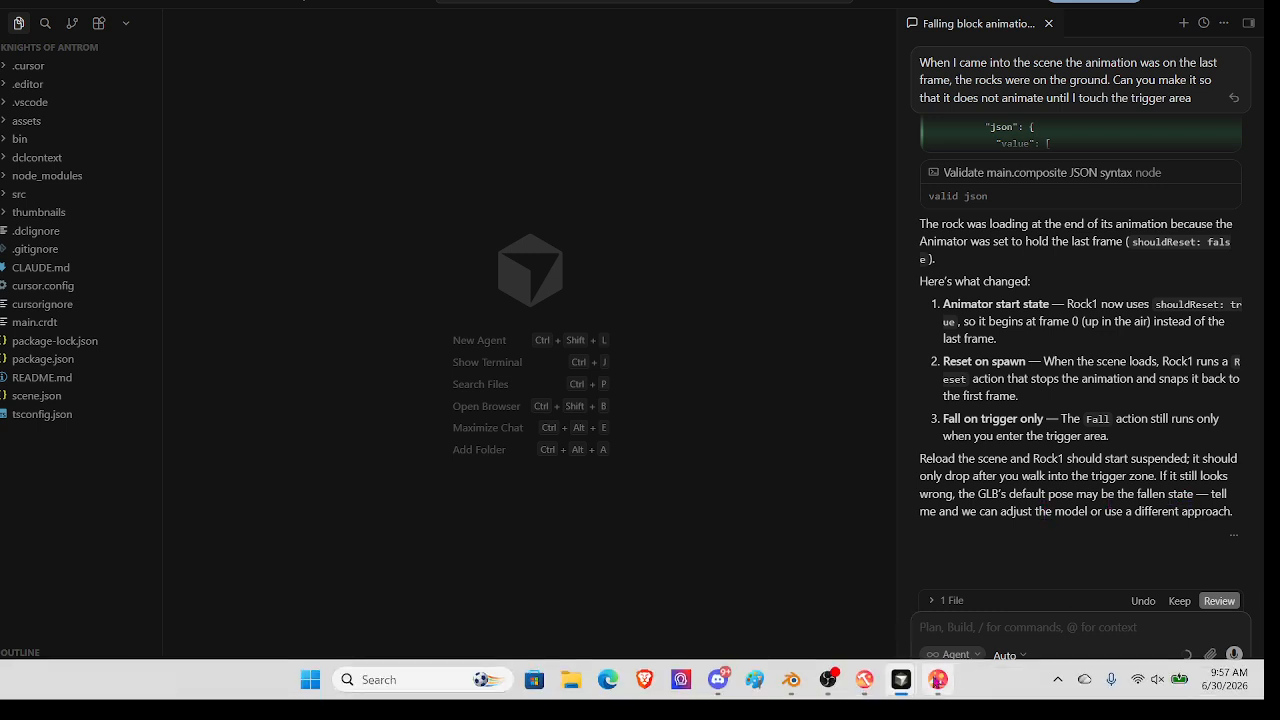
left_click(938, 682)
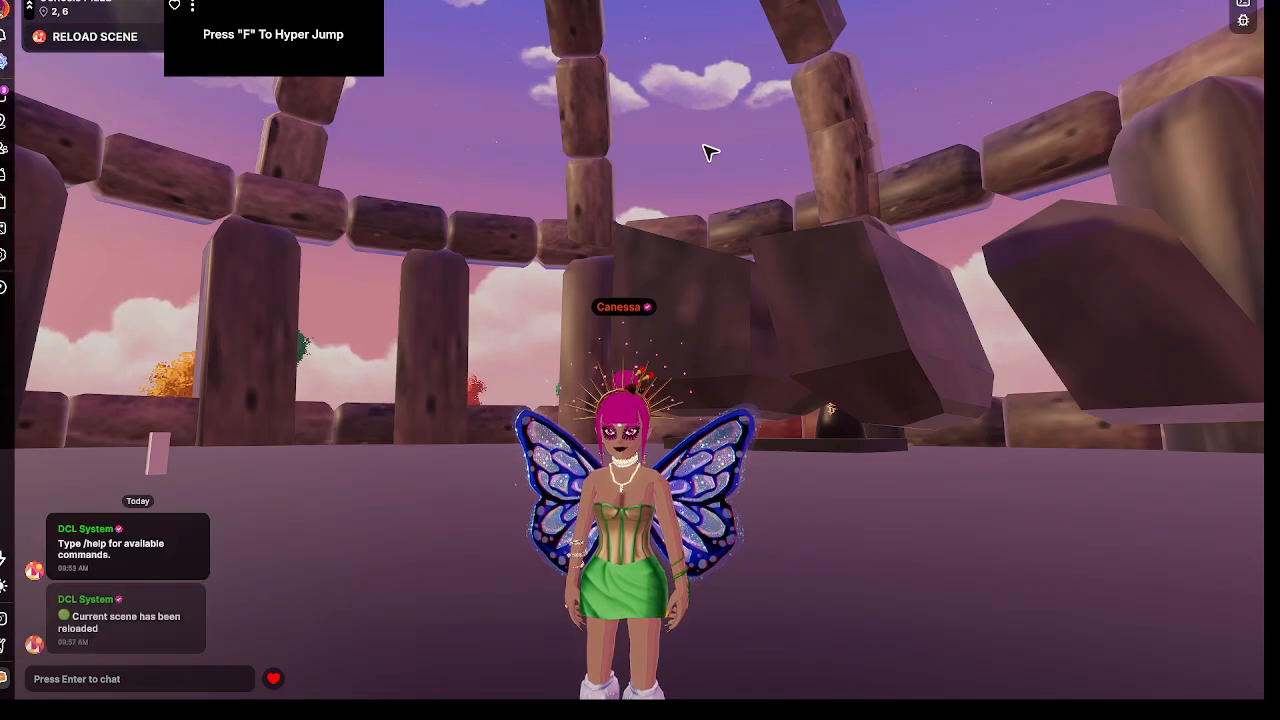
key("w")
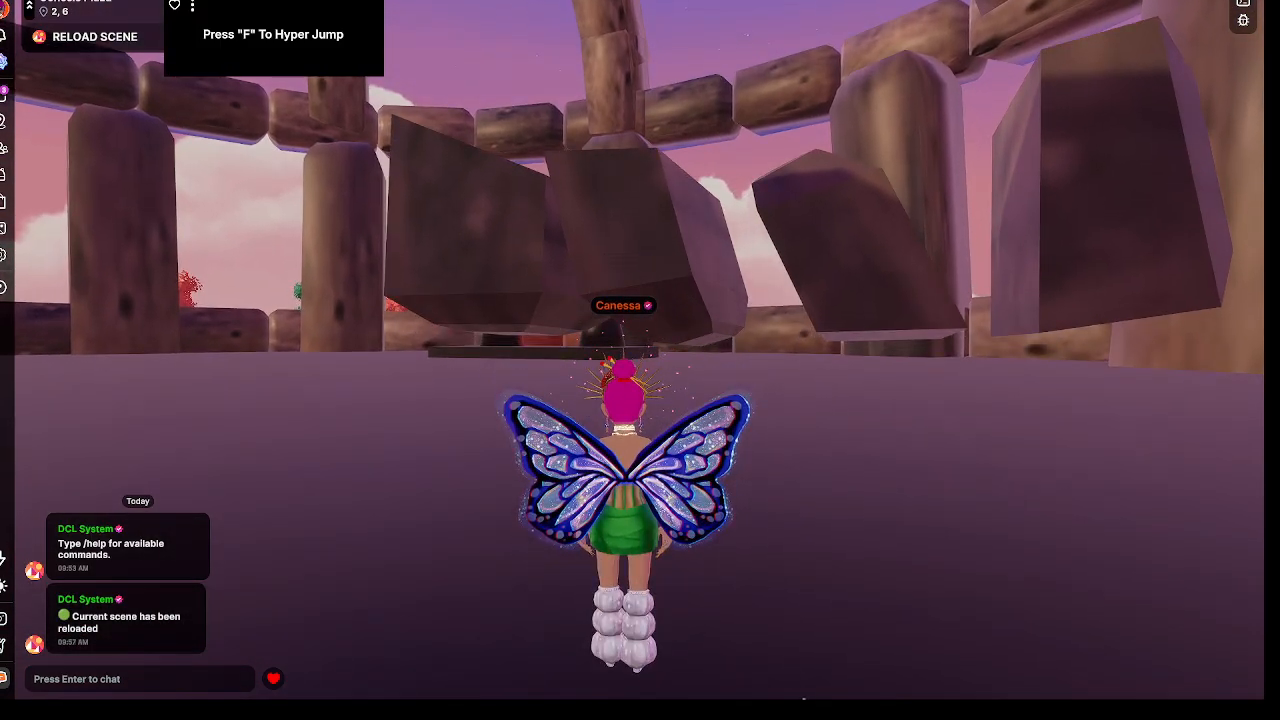
left_click_drag(780, 350, 784, 423)
Step: Tell Cursor's agent "It's still on the ground when I spawn in, (on the last keyframe)" and run its proposed search for Rock model files
key("alt+Tab")
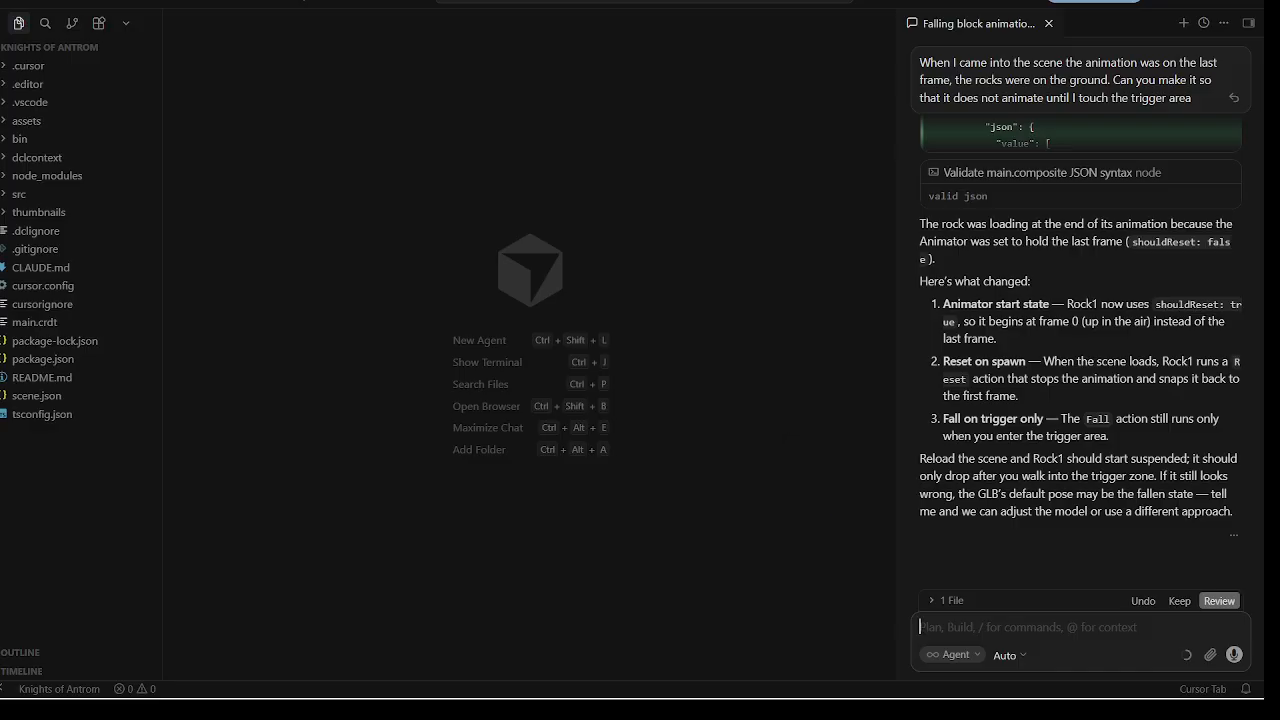
type("It's")
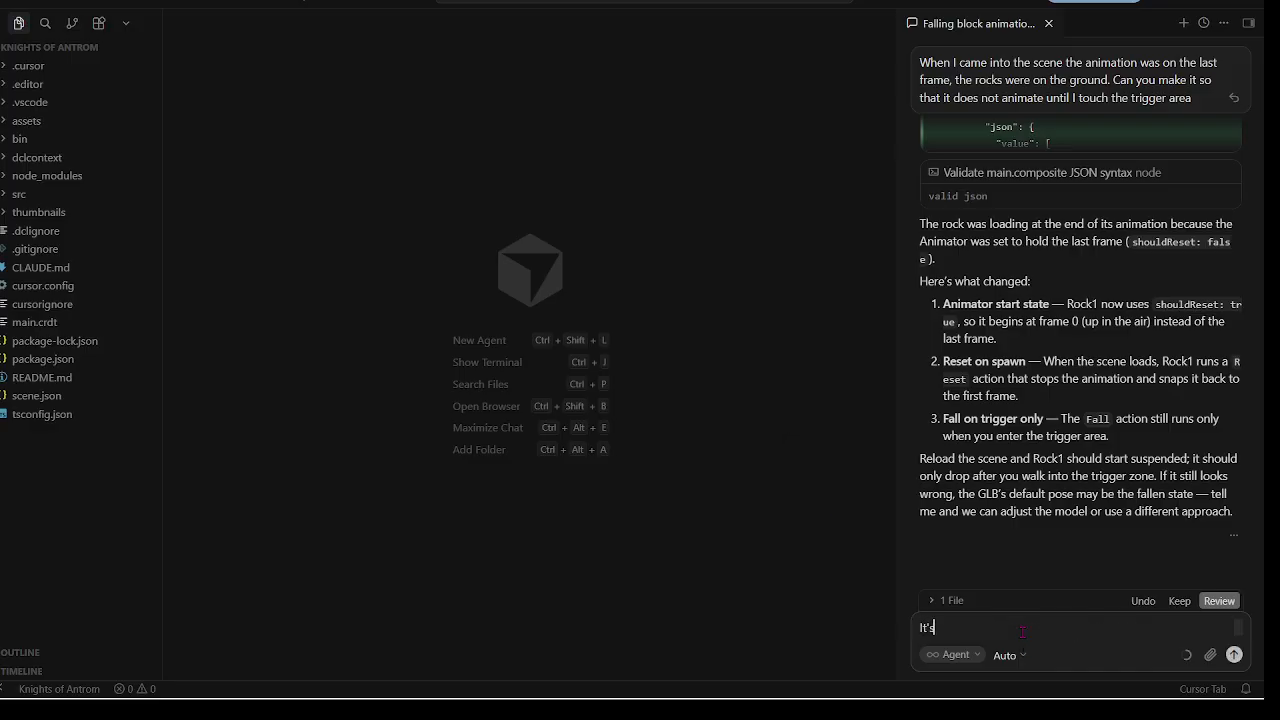
type(" still n")
key("BackSpace")
type("on the ground when I spawn")
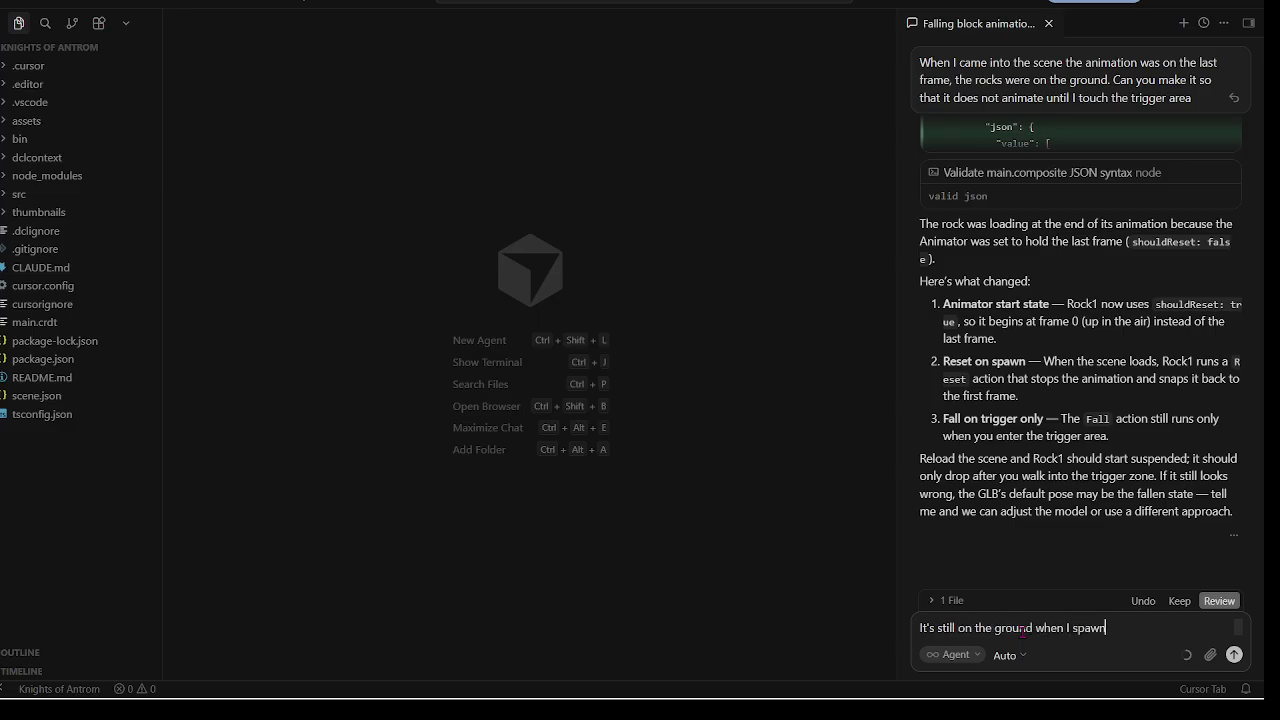
type(" in, (on the last keyfram")
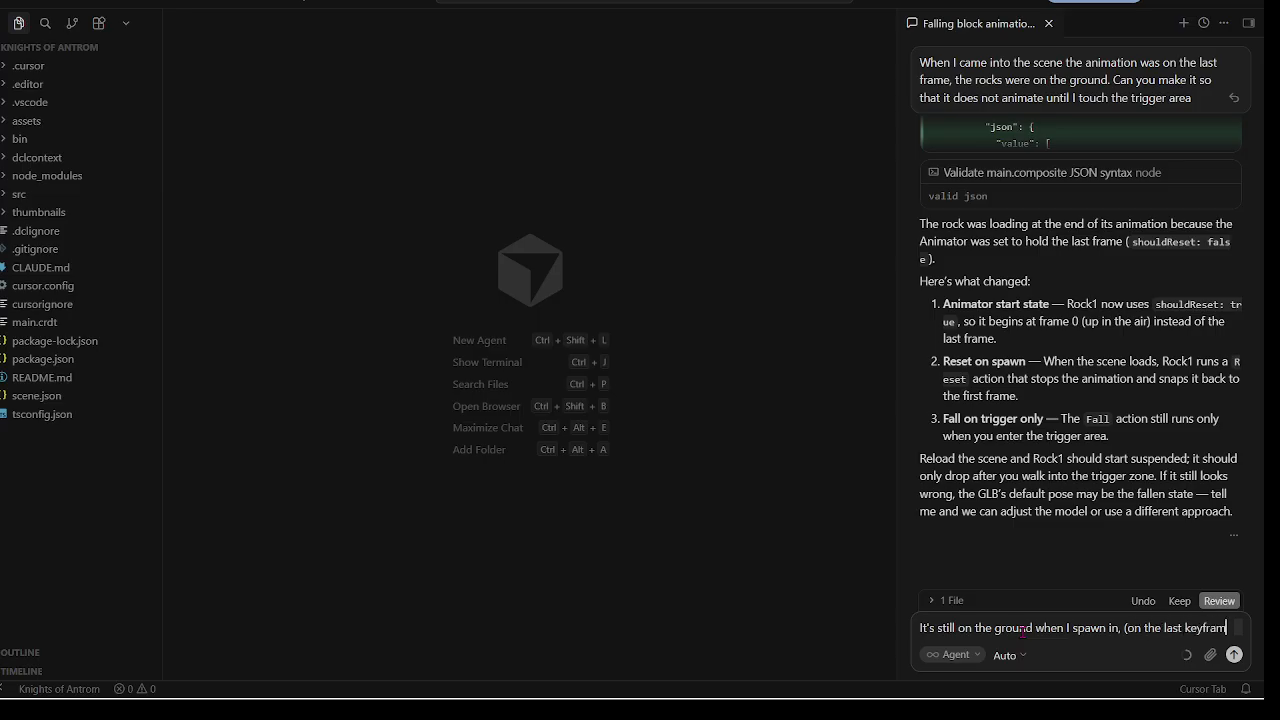
type("e)")
key("Return")
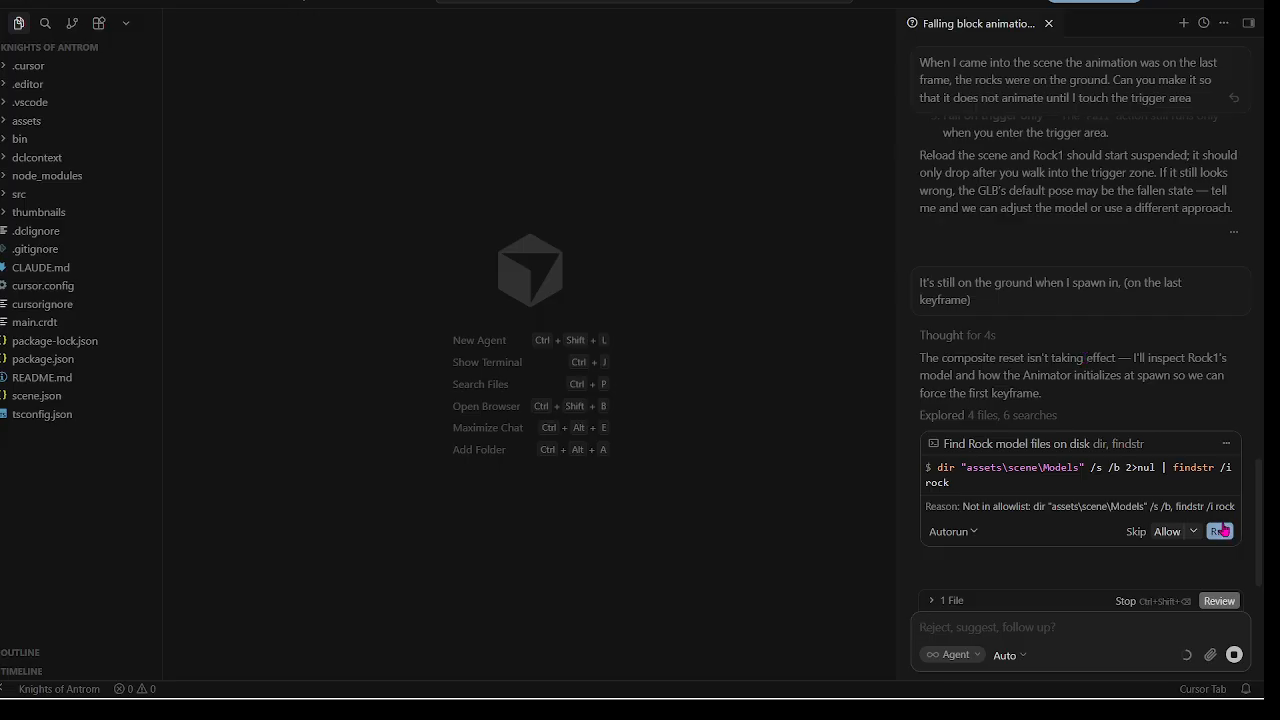
left_click(1218, 532)
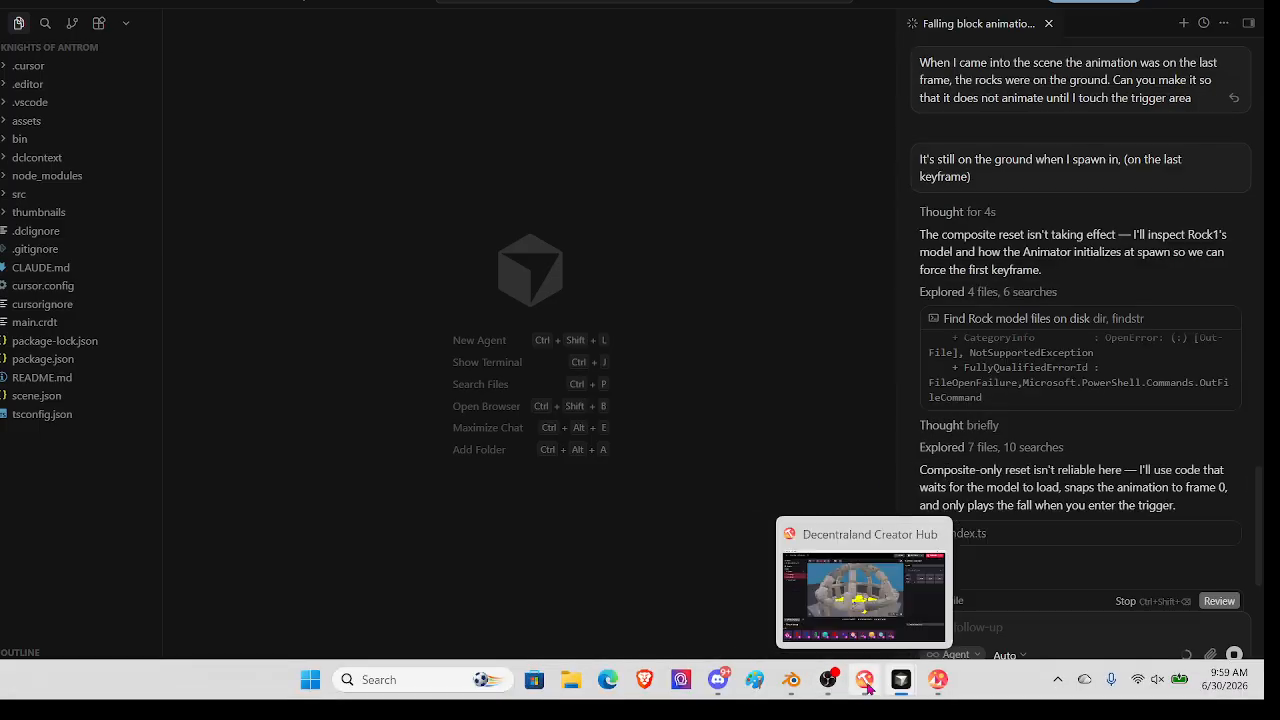
Step: In Creator Hub, select the Trigger Area inside the dome to examine its placement and trigger settings
left_click(864, 680)
left_click_drag(734, 331, 615, 103)
scroll(737, 306, "up", 5)
scroll(544, 422, "up", 3)
key("w")
key("s")
key("w")
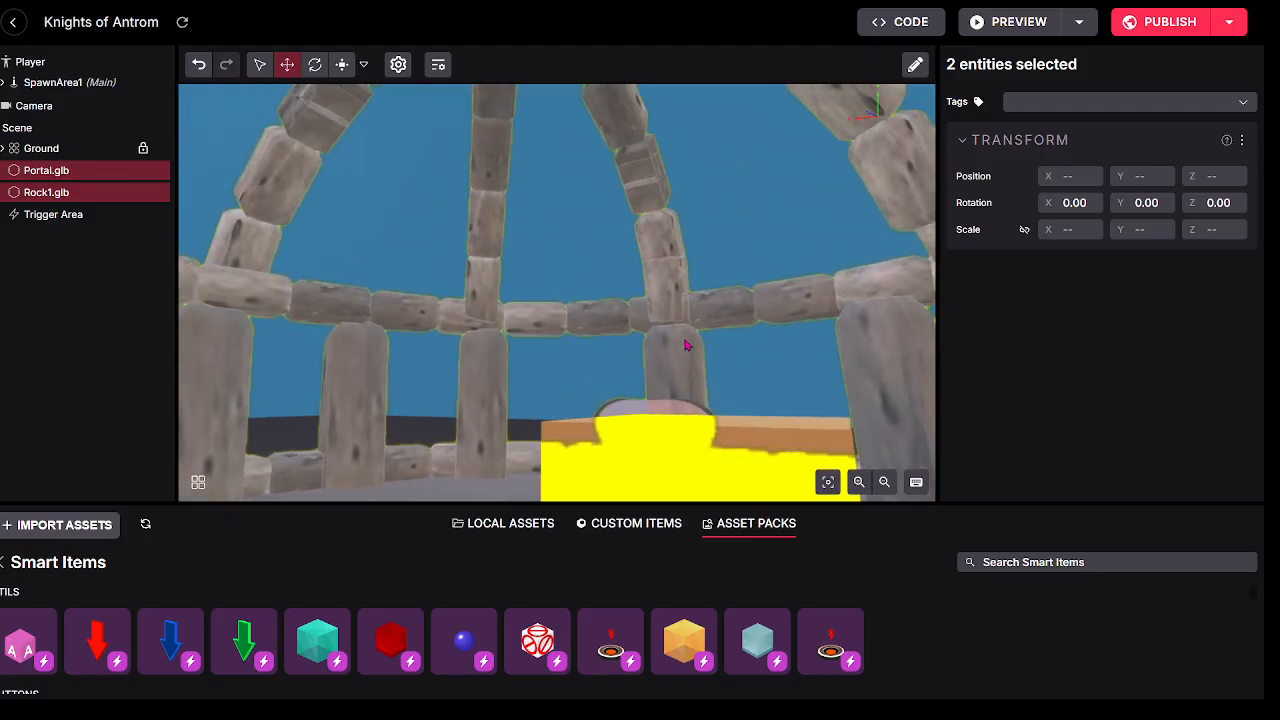
left_click_drag(686, 346, 787, 550)
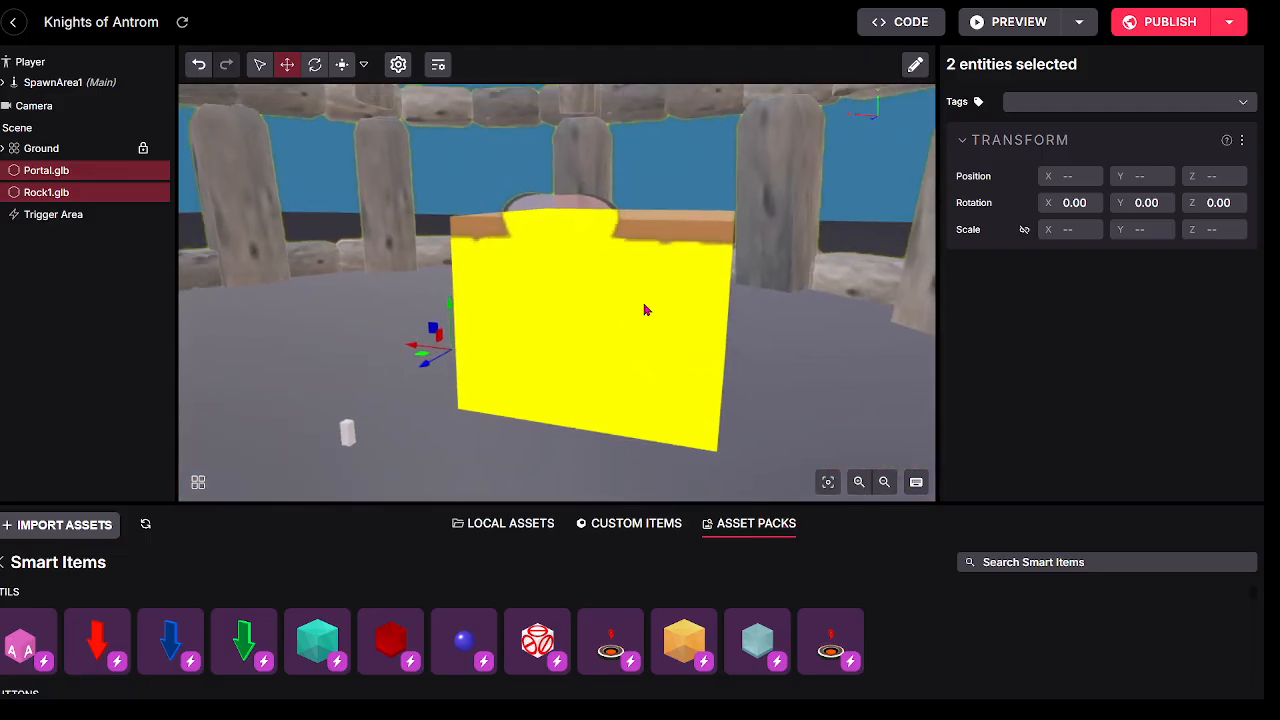
left_click(645, 310)
left_click_drag(614, 314, 624, 281)
mouse_move(901, 682)
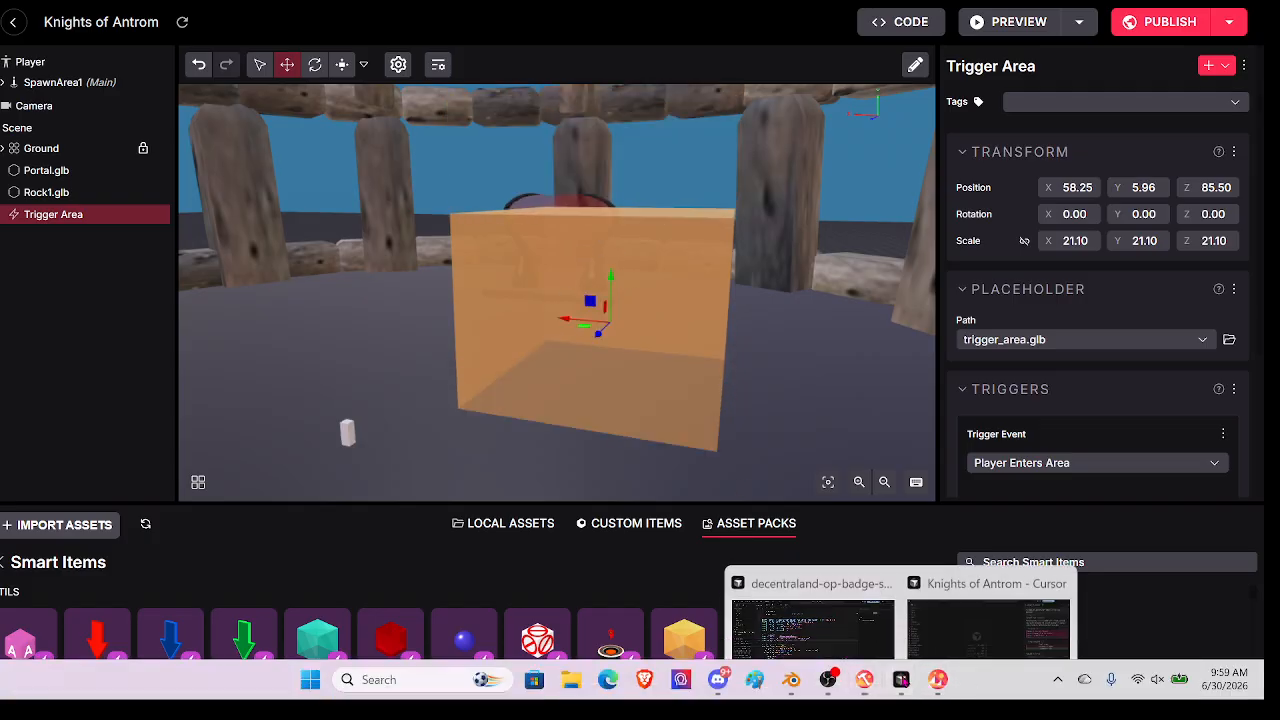
Step: Read the agent's reply about snapping Rock1 to frame 0 in Cursor, then switch to the old Explorer preview and close it
left_click(934, 630)
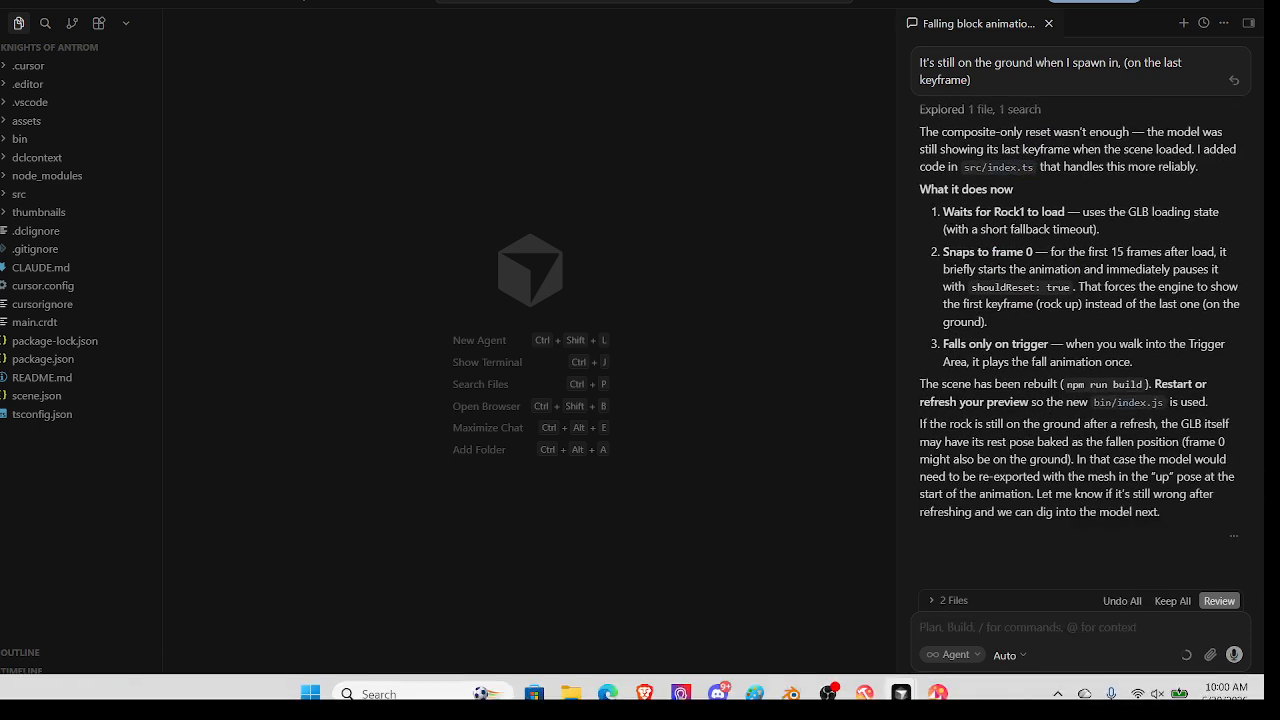
left_click(943, 682)
left_click_drag(784, 424, 697, 463)
key("w")
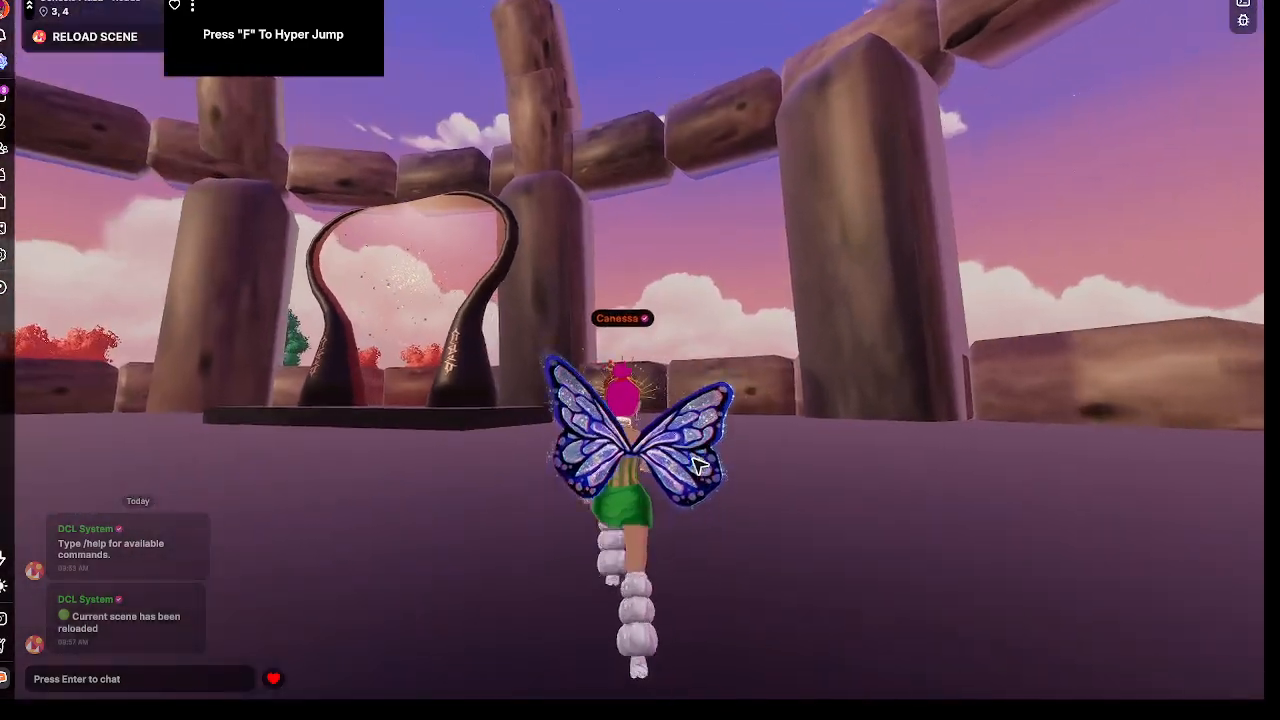
key("alt+Return")
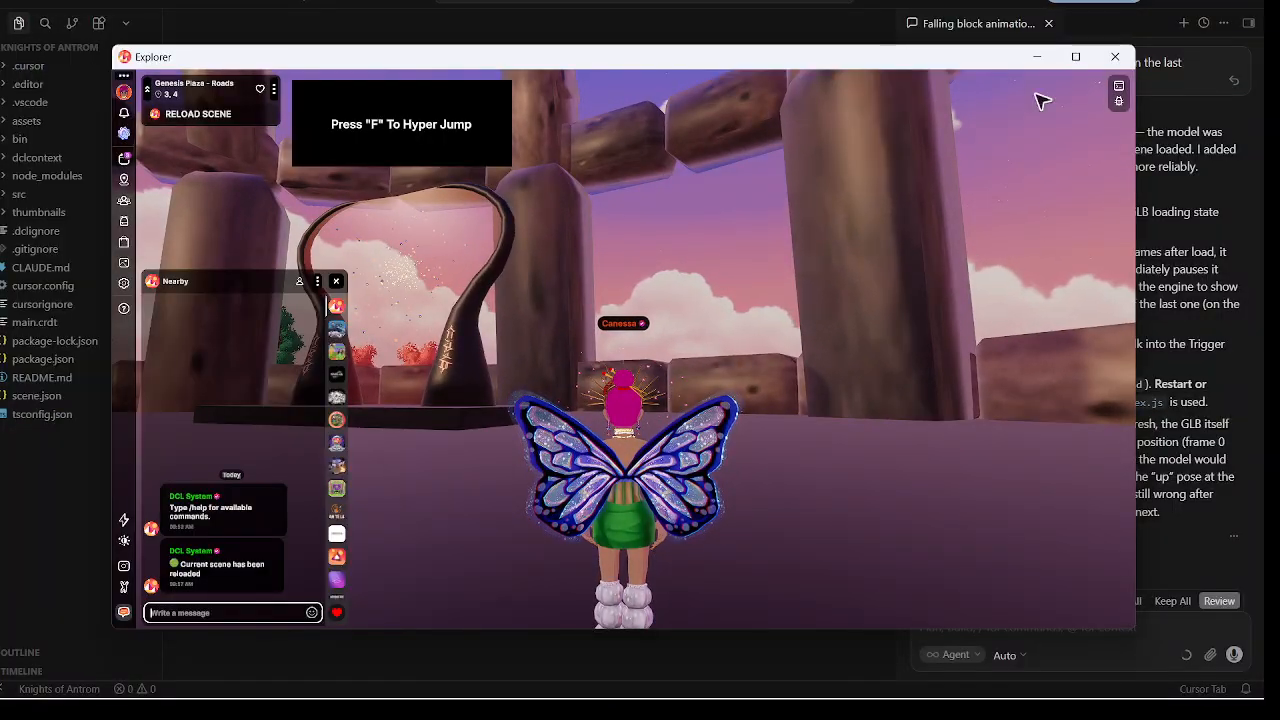
left_click(1115, 56)
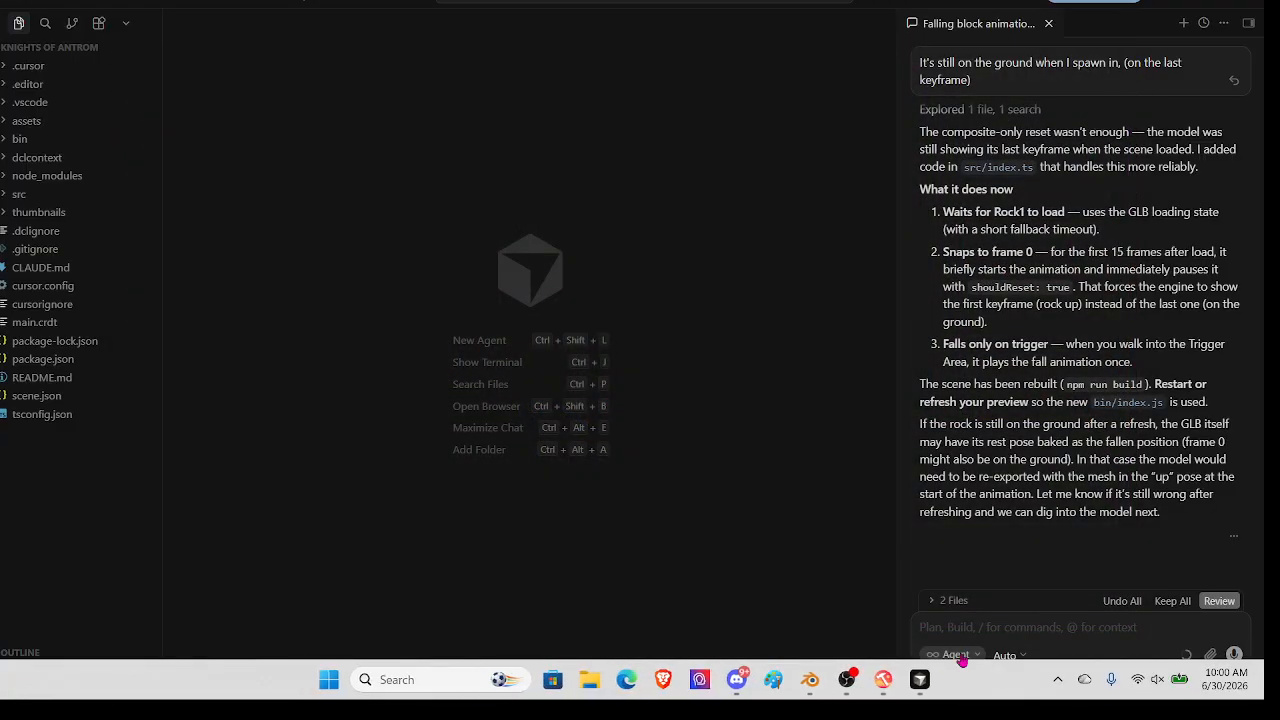
Step: Launch a fresh scene preview from Creator Hub and maximize the Explorer window
left_click(864, 680)
left_click(1017, 23)
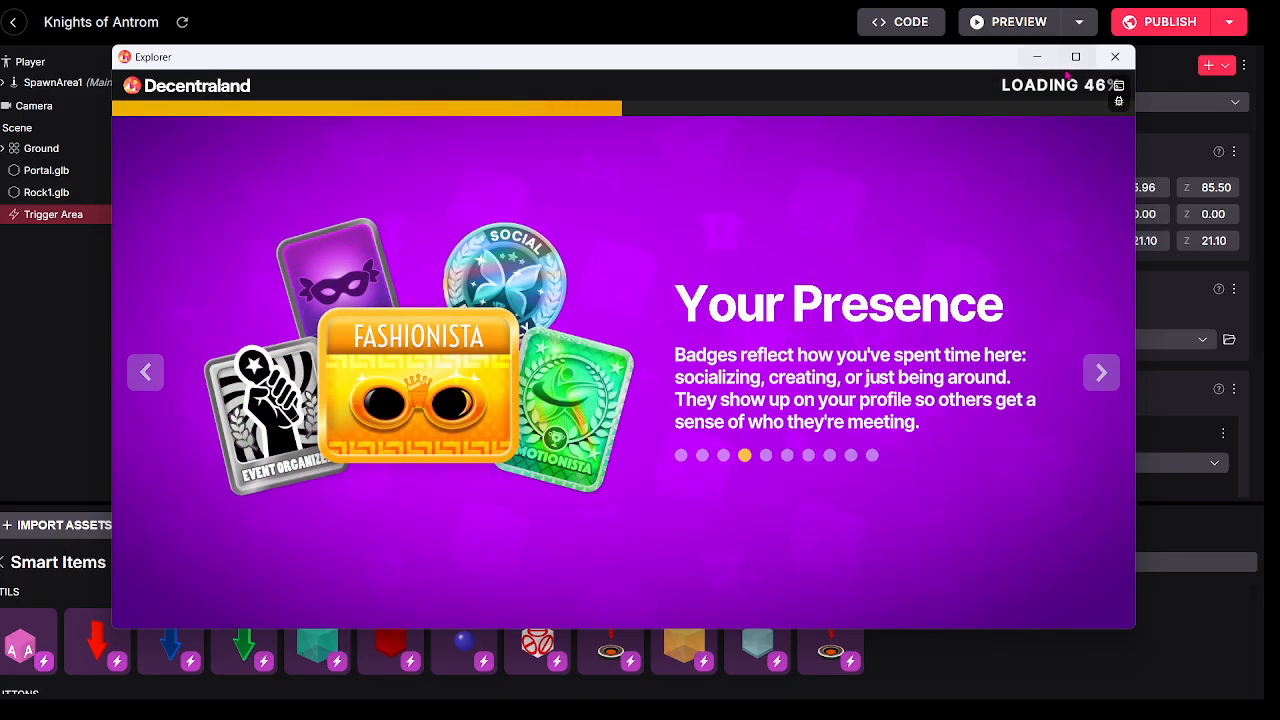
left_click(1076, 58)
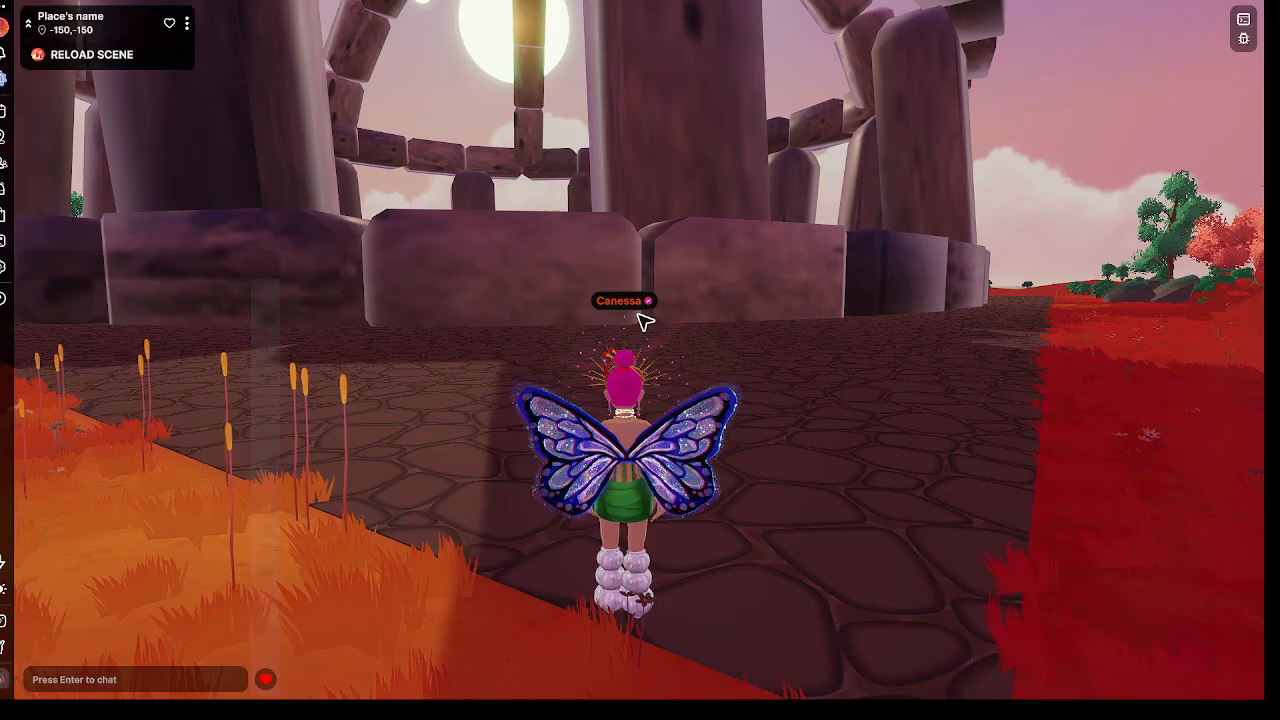
Step: Walk and jump the avatar from the spawn point over the outer stone wall into the dome
left_click_drag(642, 252, 633, 238)
key("w")
key("w")
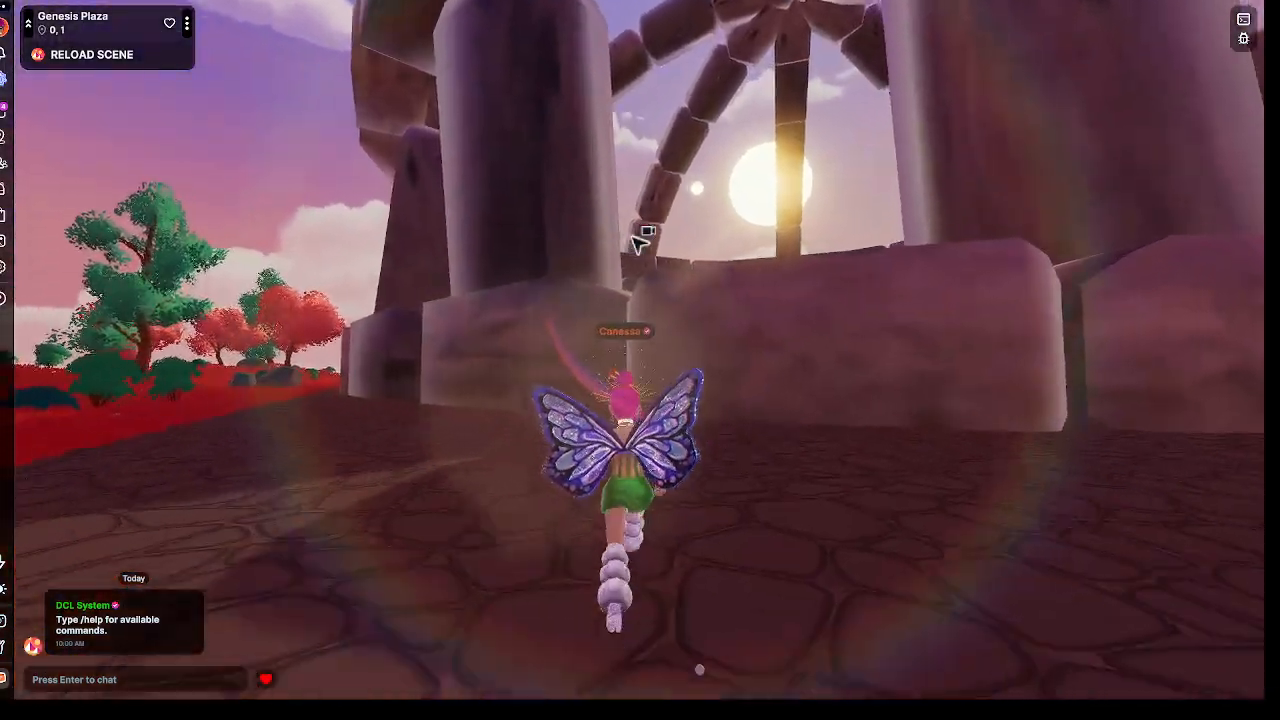
key("w")
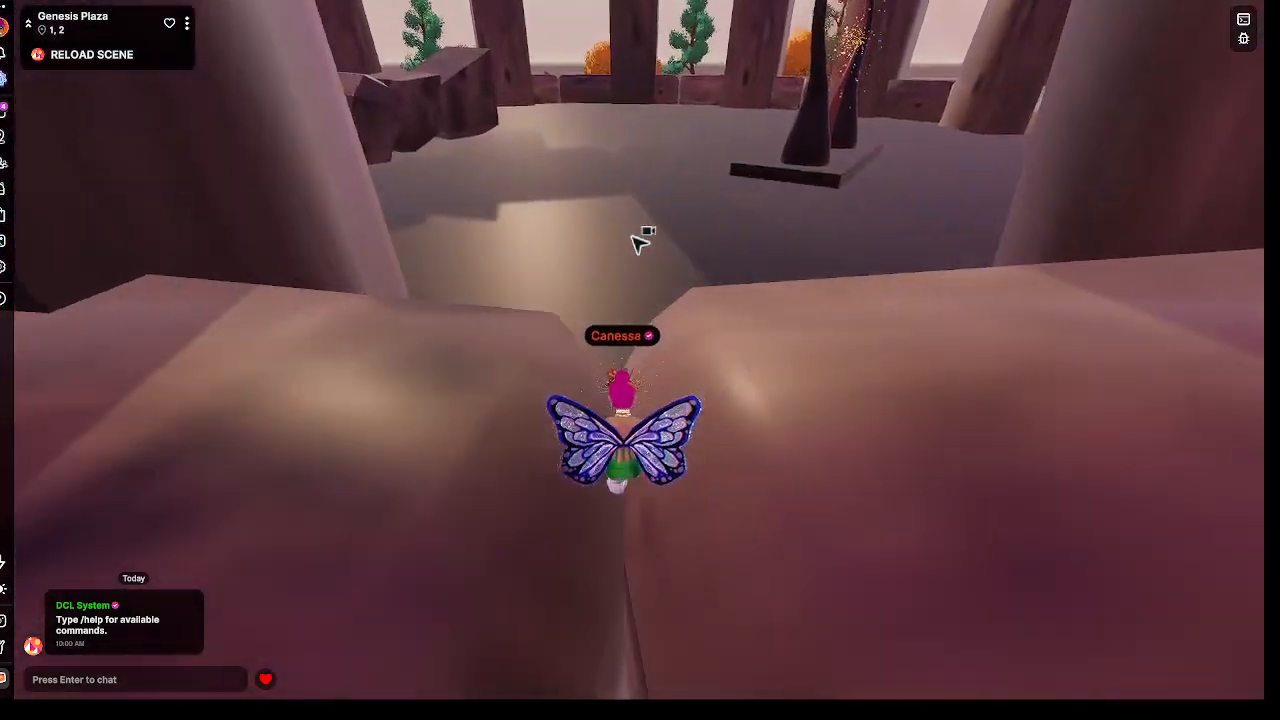
key("w")
left_click_drag(632, 237, 633, 246)
key("d")
key("w")
key("space")
Step: Move the avatar around the large rocks inside the dome to check their pose, then leave the preview
left_click_drag(758, 468, 728, 455)
key("w")
key("s")
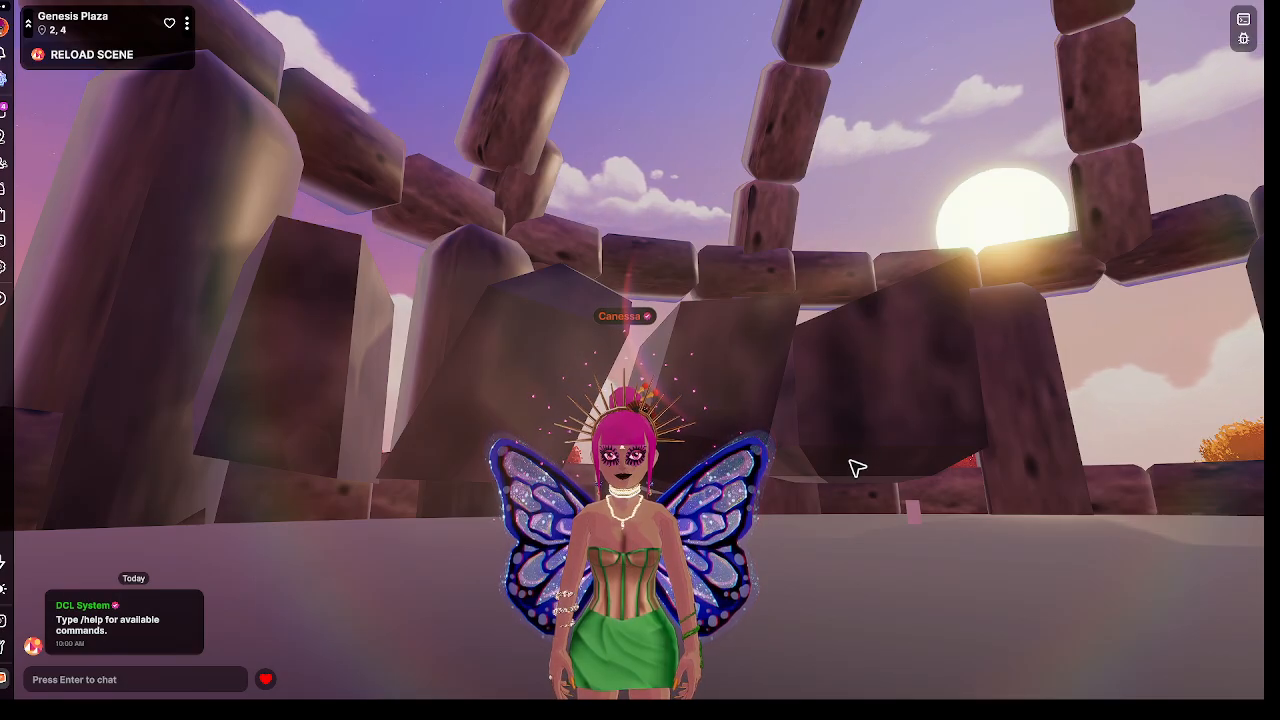
key("w")
left_click_drag(790, 525, 790, 525)
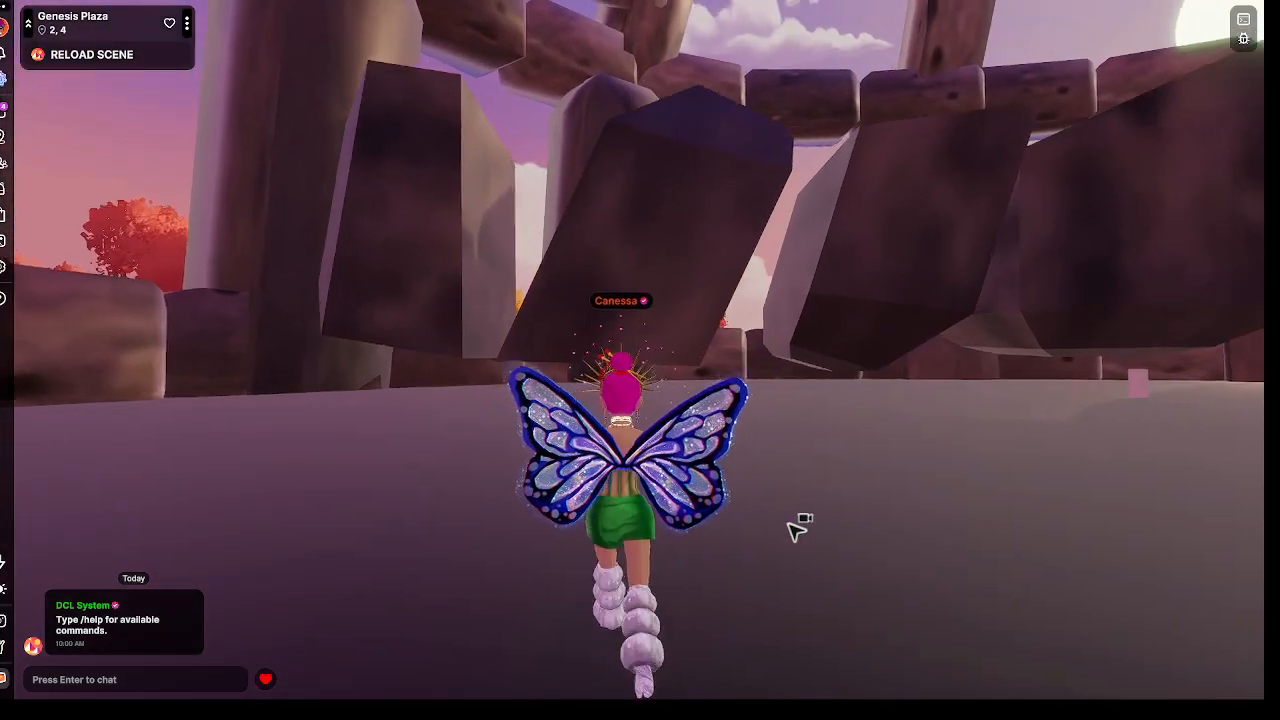
key("s")
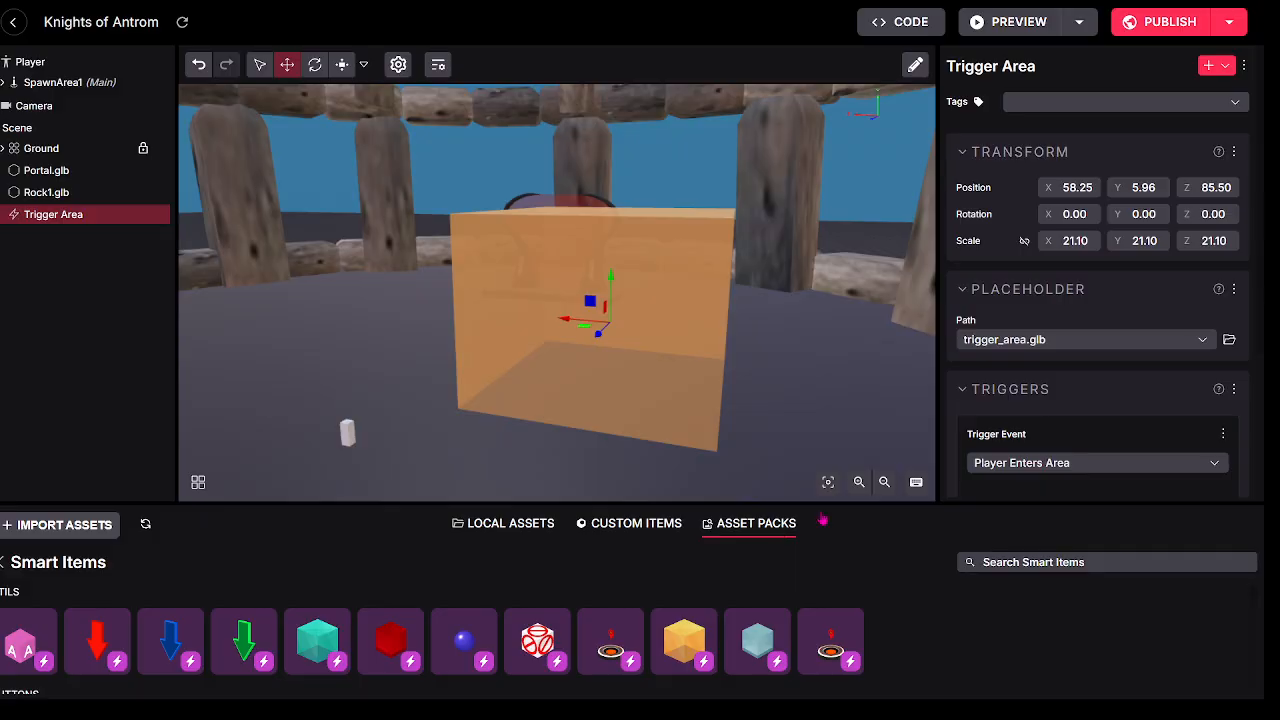
Step: Reread the agent's explanation in Cursor and highlight "for the first 15 frames after load"
mouse_move(901, 679)
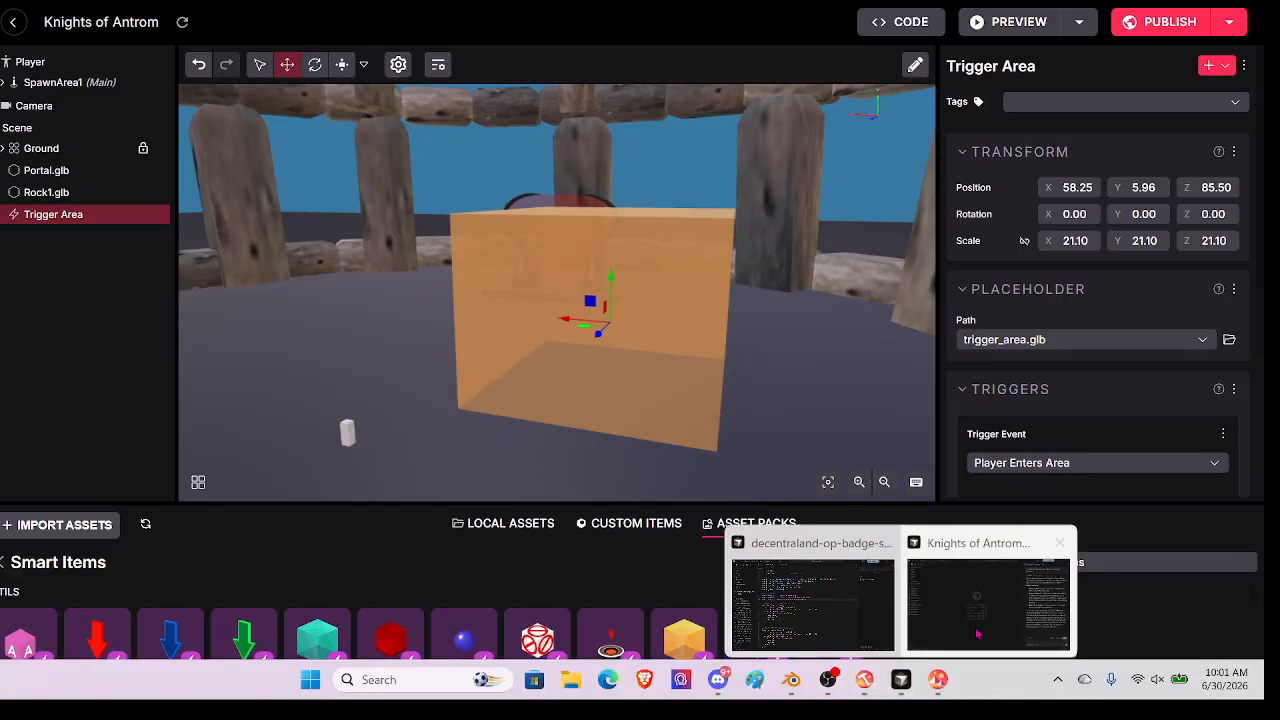
left_click(978, 633)
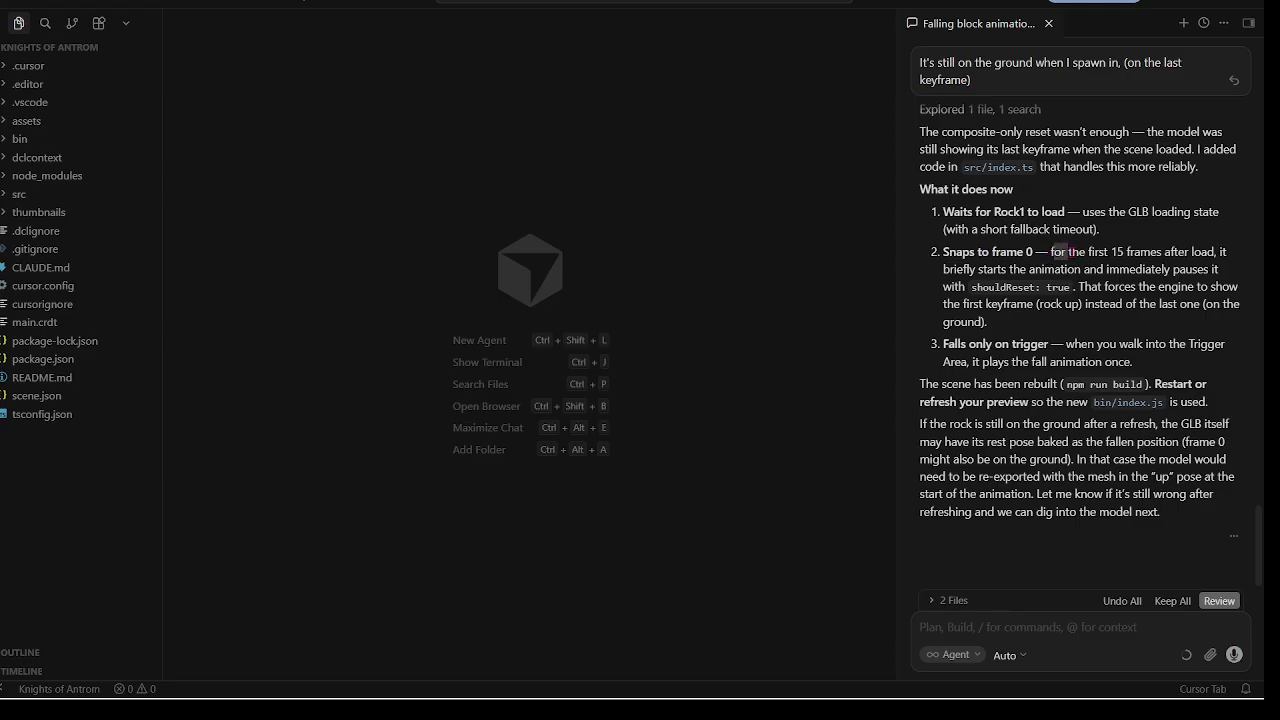
left_click_drag(1068, 252, 1207, 253)
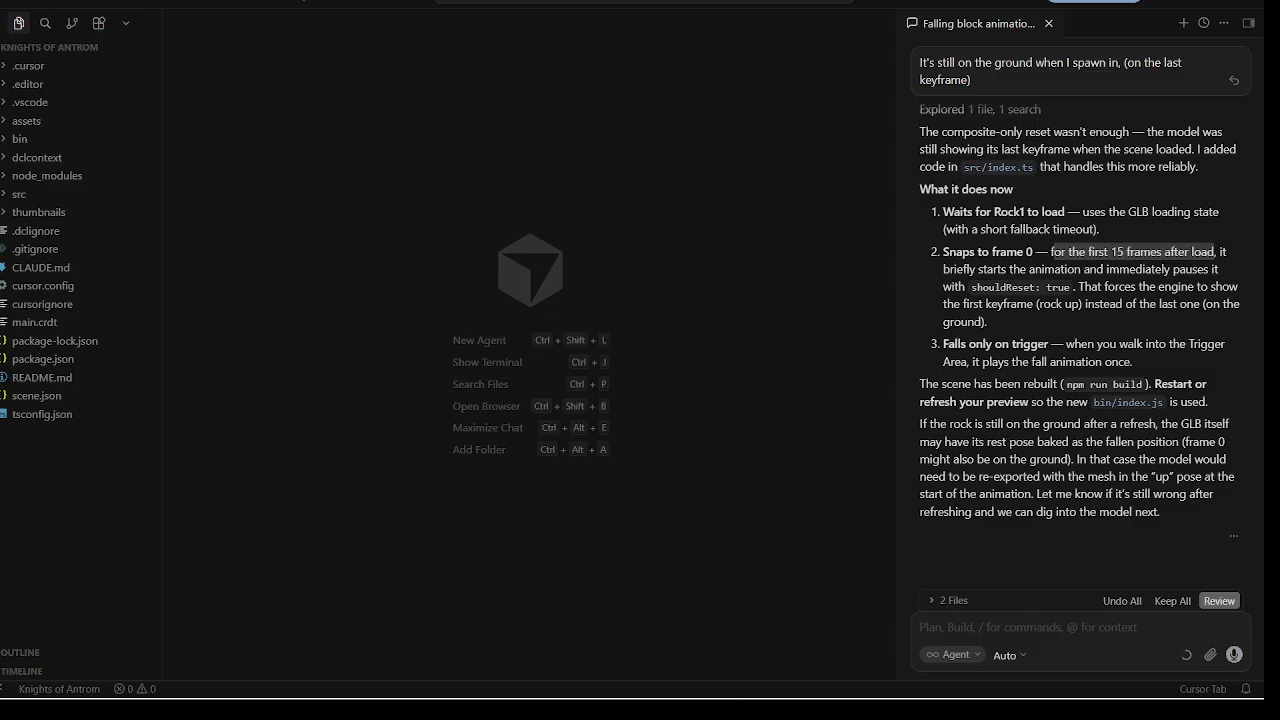
Step: In Blender's Rock1 file, go to frame 1 of the animation and inspect the rocks' raised starting pose
mouse_move(791, 690)
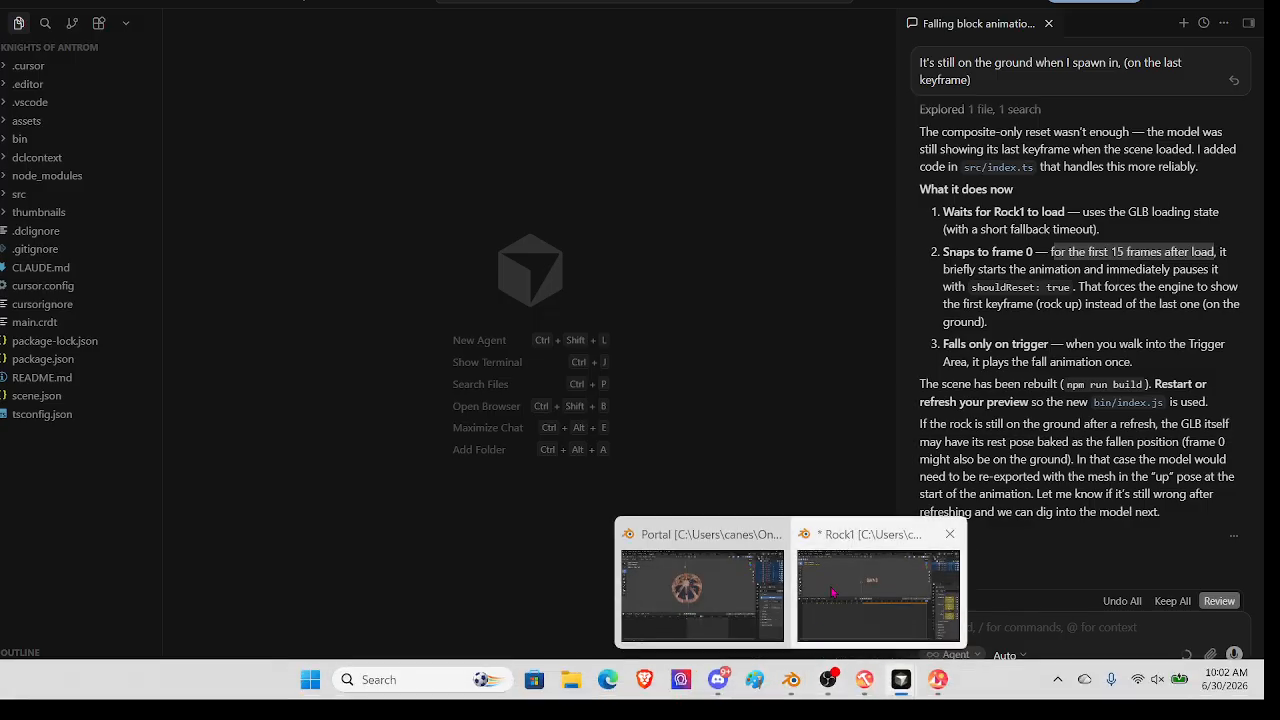
left_click(878, 596)
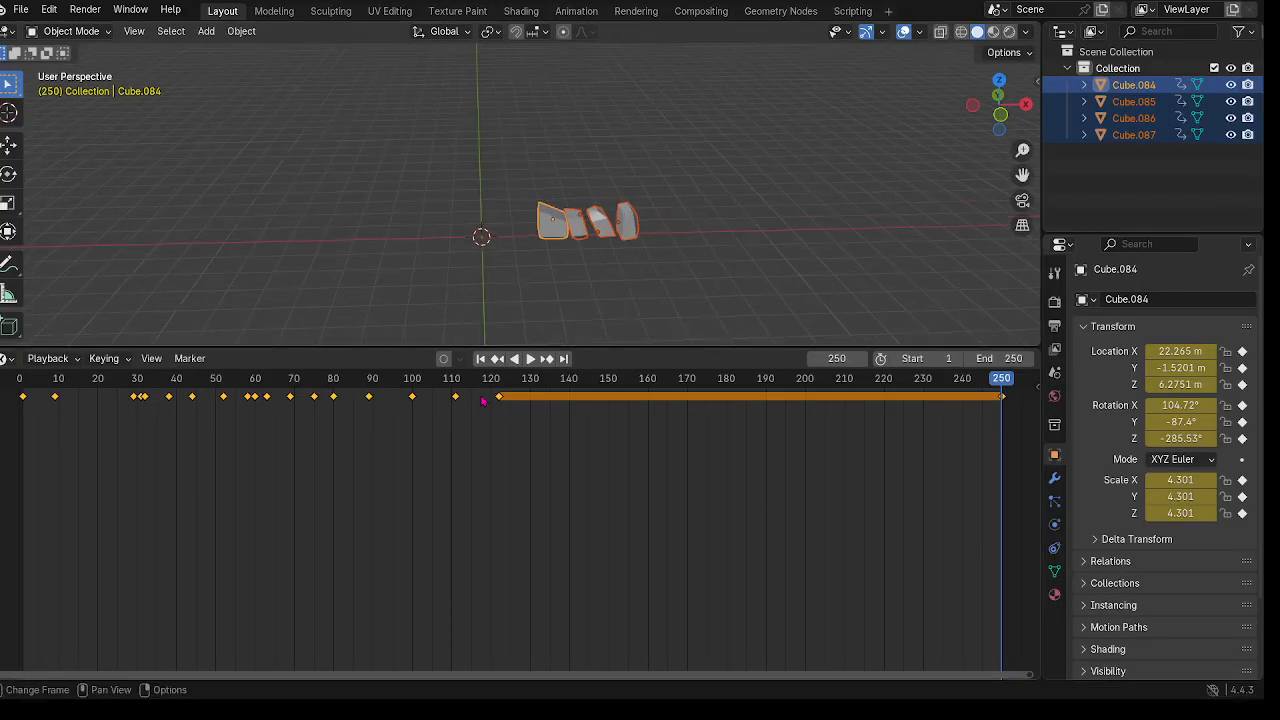
left_click(481, 362)
scroll(503, 157, "down", 1)
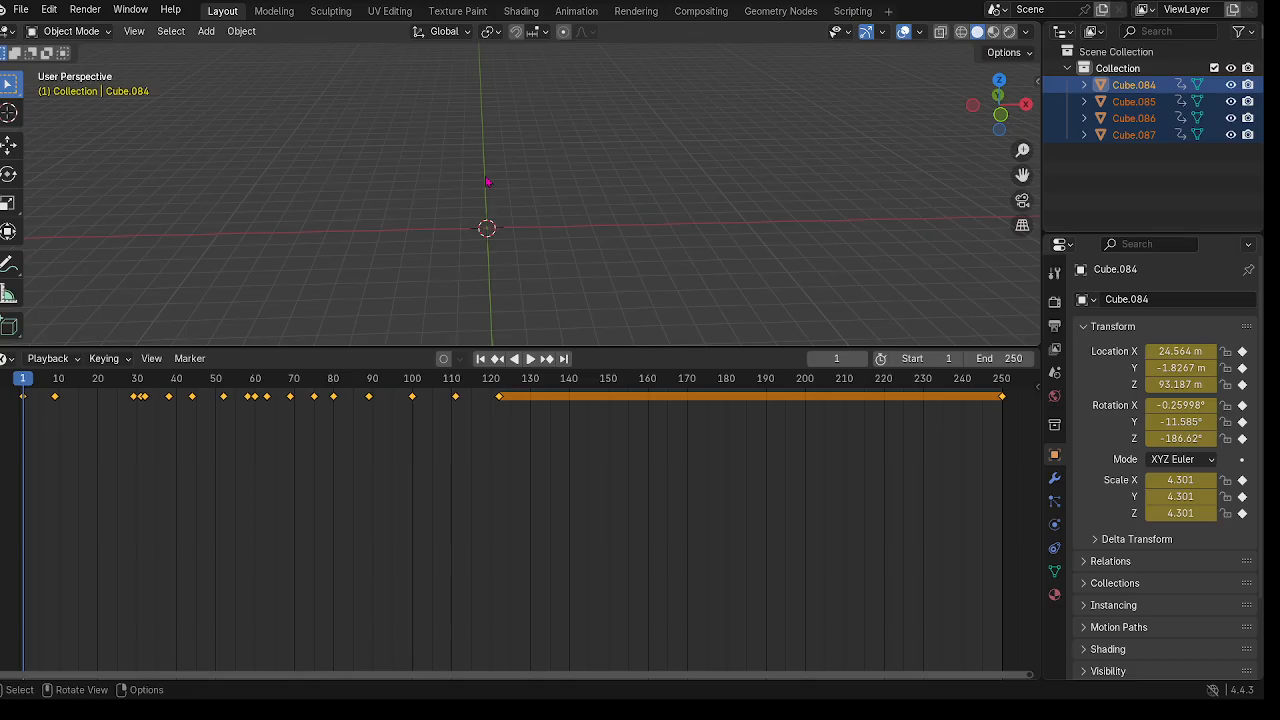
middle_click_drag(503, 157, 500, 214, "shift")
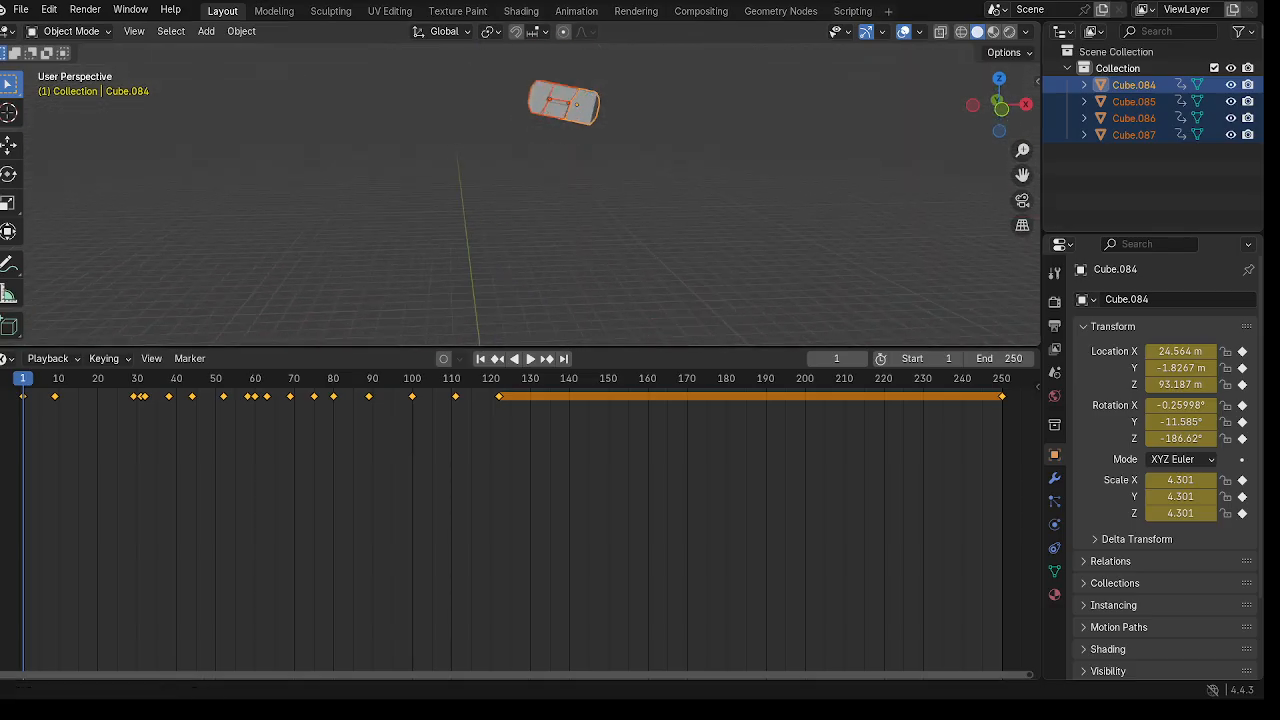
key("space")
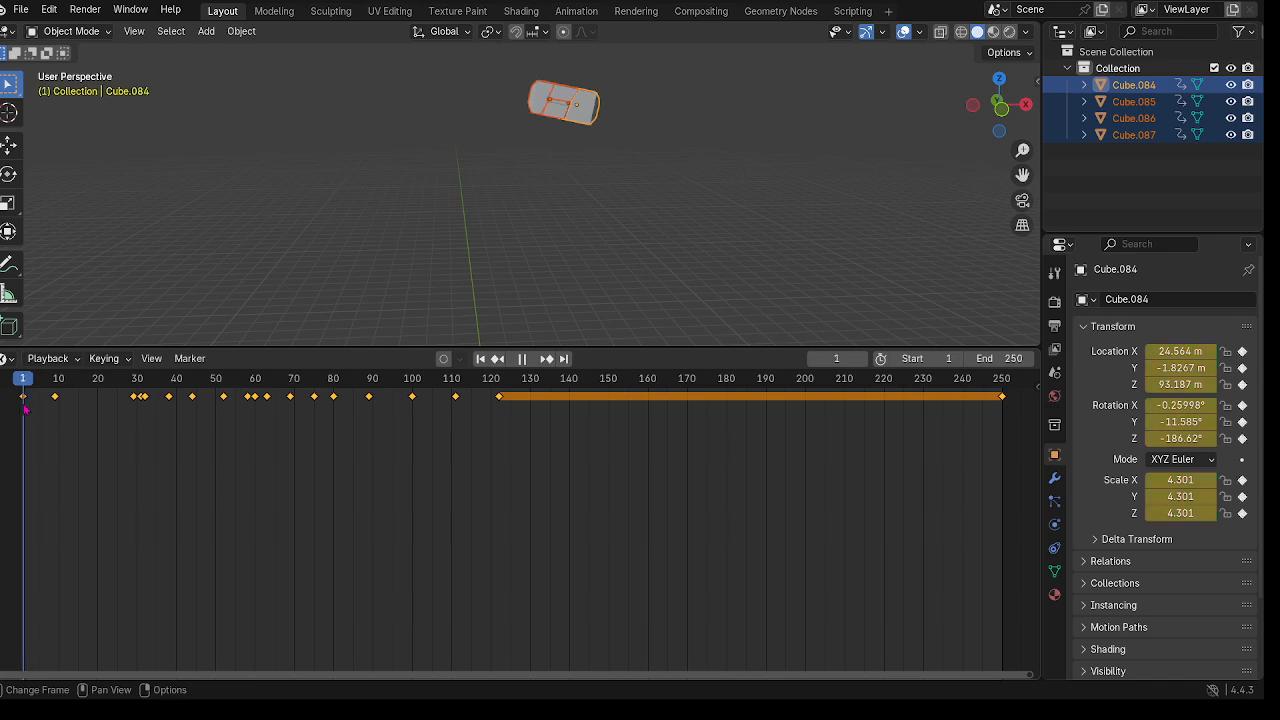
key("Escape")
middle_click_drag(657, 177, 602, 156)
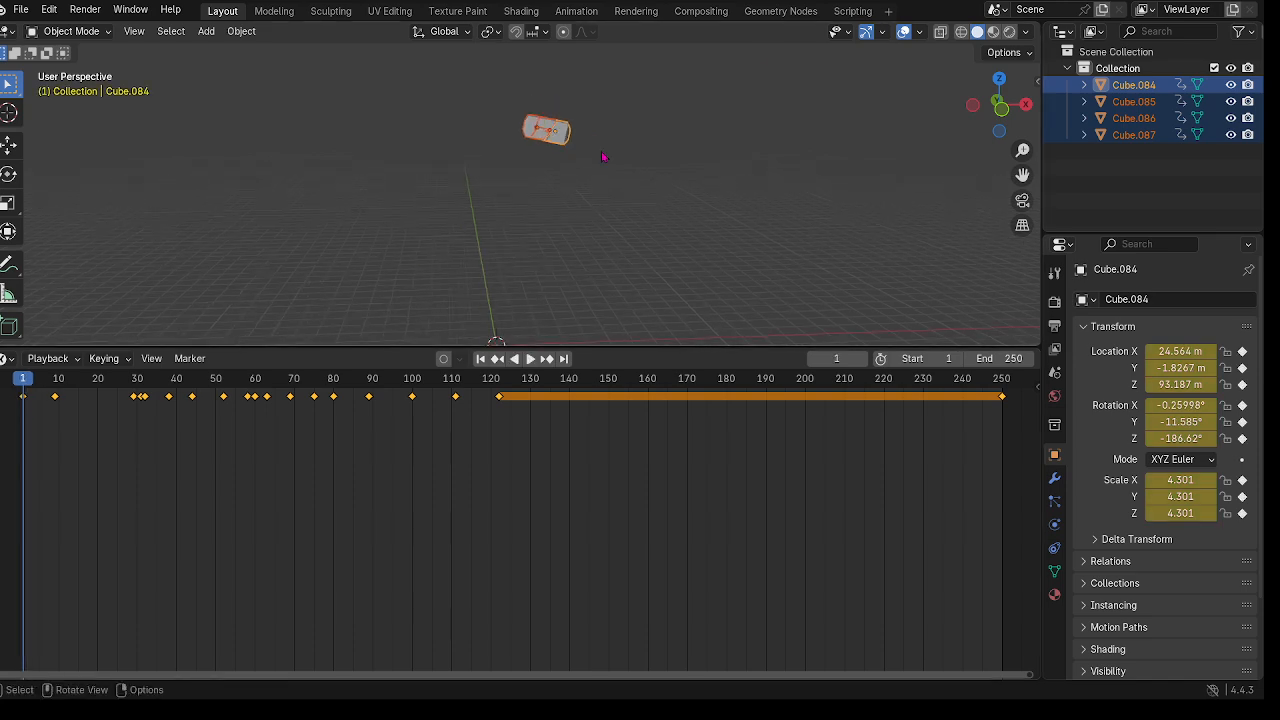
Step: In Creator Hub, select Rock1.glb and examine how it fits into the dome's stone arches from inside and above
left_click(863, 680)
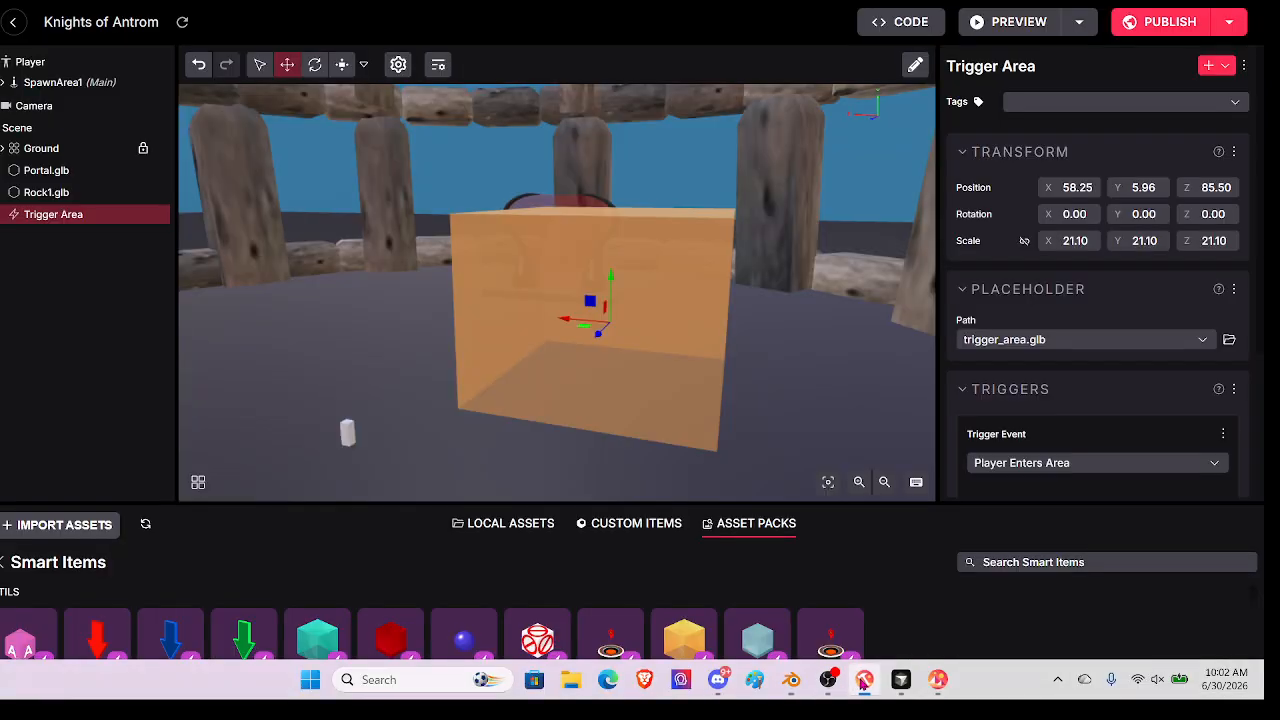
scroll(738, 315, "down", 3)
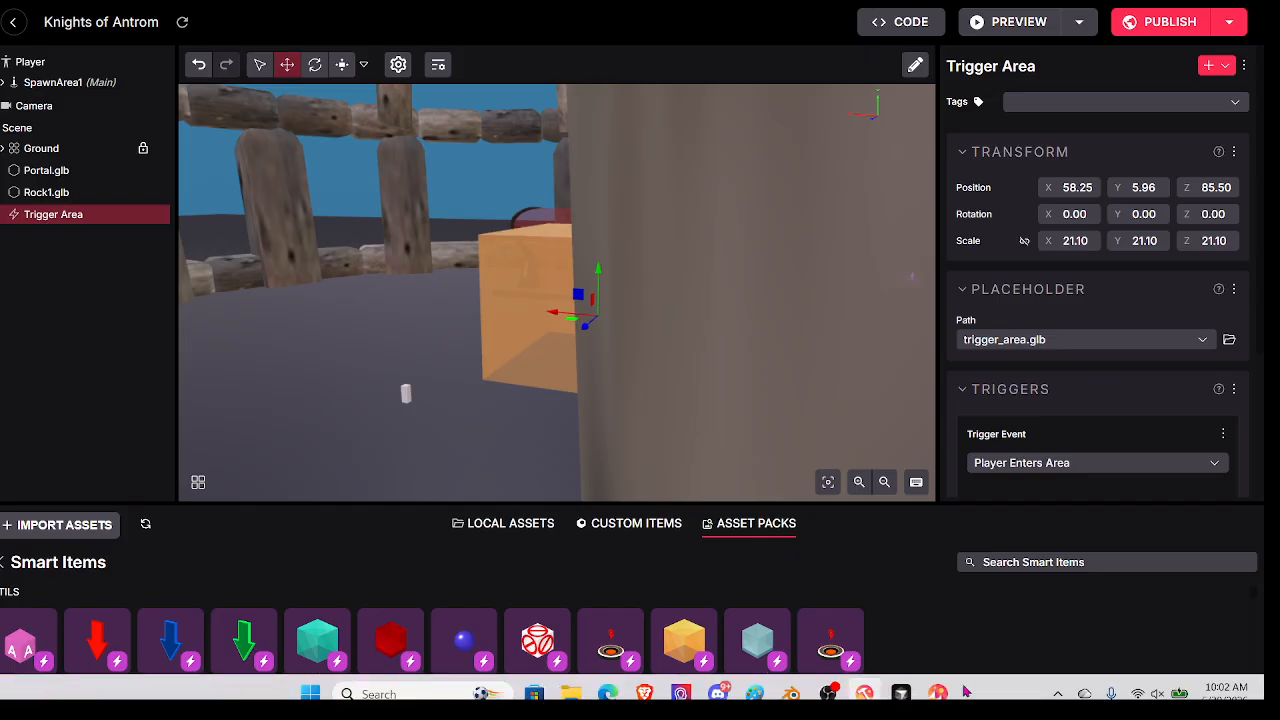
left_click_drag(651, 249, 630, 192)
left_click(632, 187)
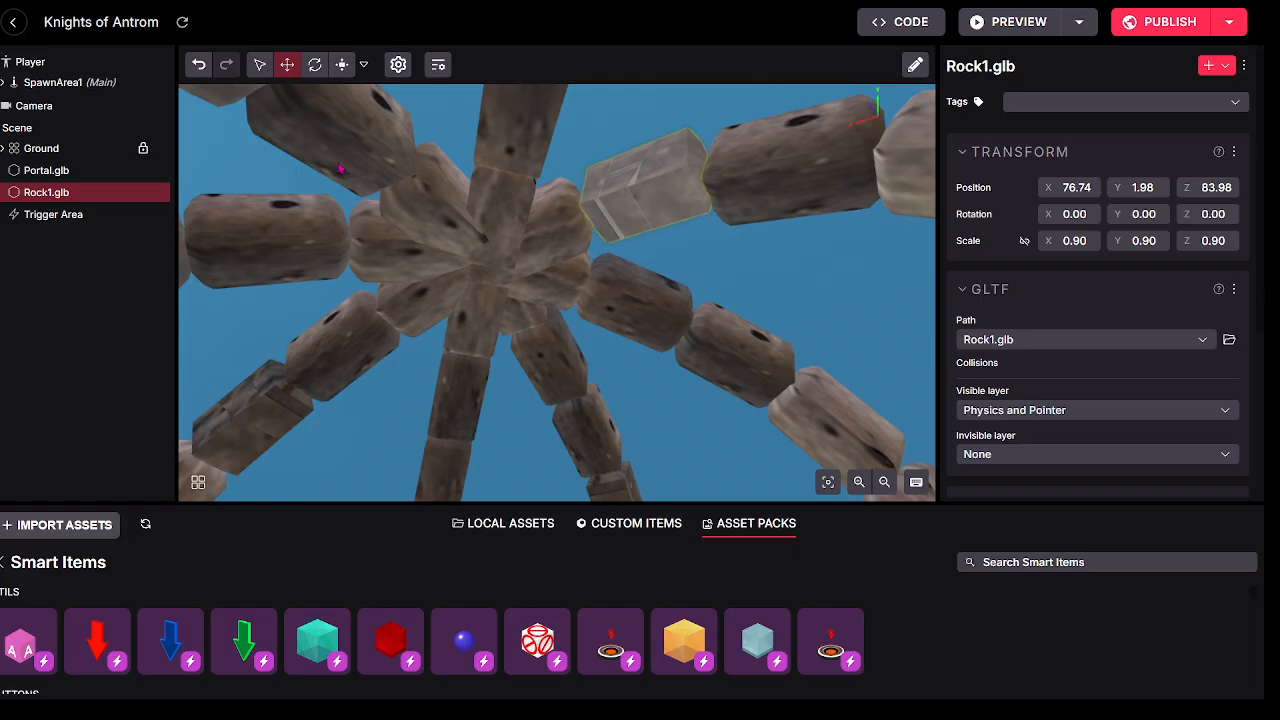
left_click_drag(723, 208, 798, 211)
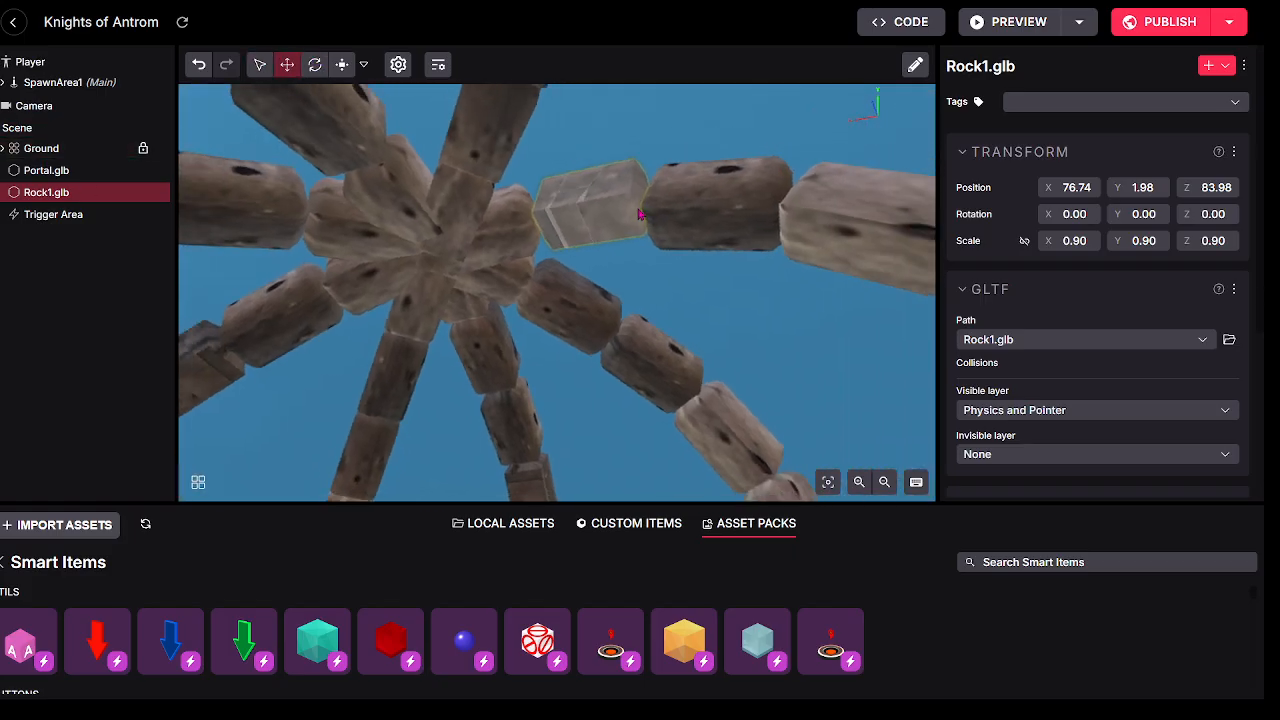
left_click_drag(725, 349, 768, 478)
left_click_drag(634, 218, 609, 74)
left_click_drag(715, 326, 543, 694)
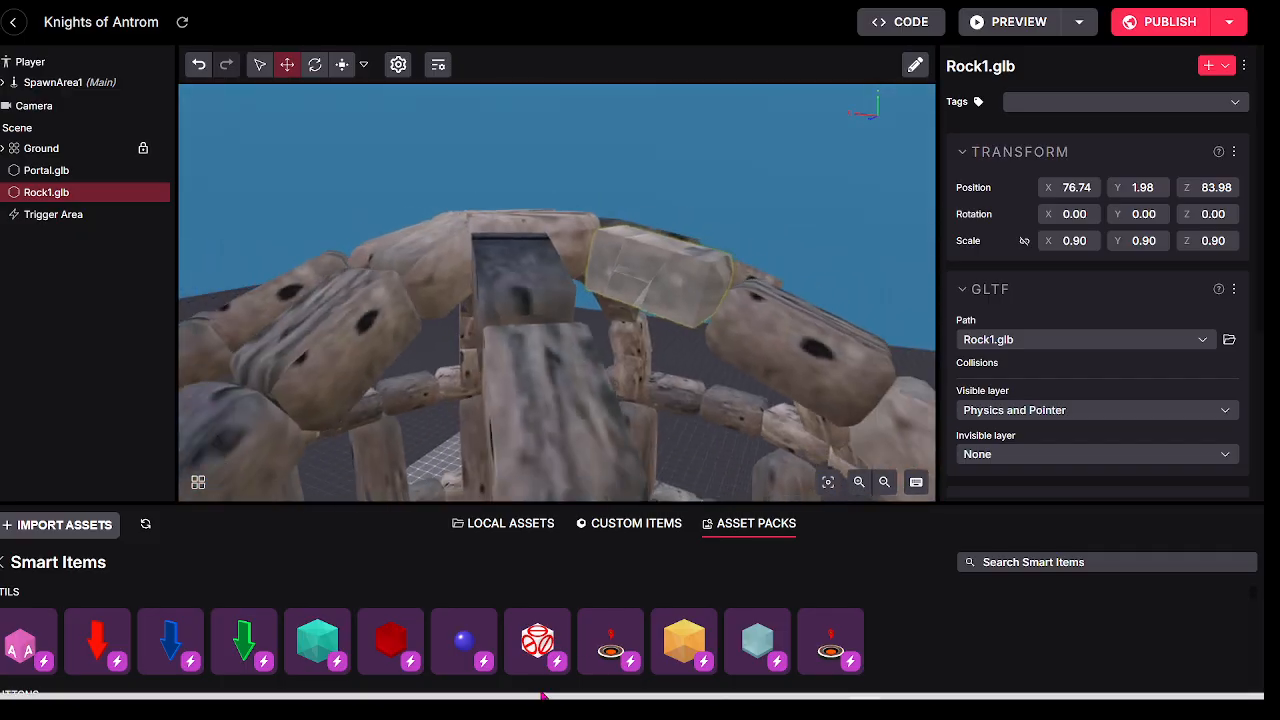
left_click_drag(560, 230, 512, 428)
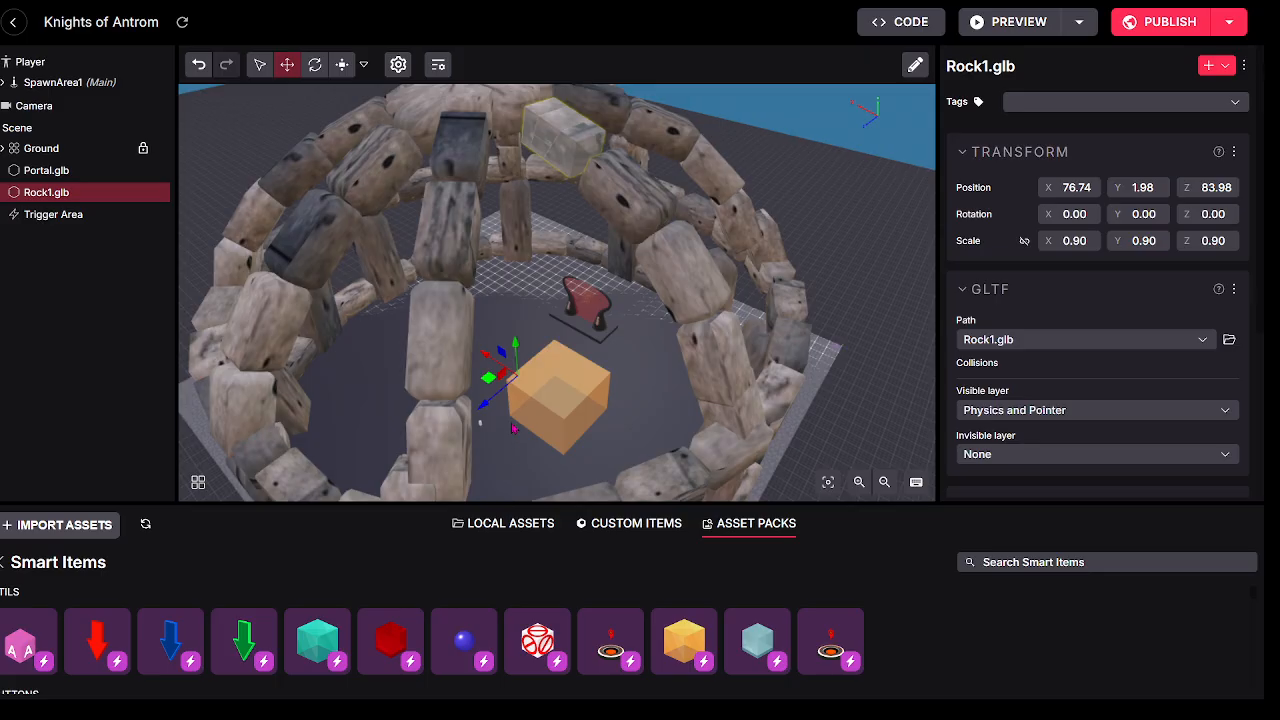
Step: Shift Rock1.glb along the X axis to position 77.39, fitting it against the dome's top stones
mouse_move(486, 358)
left_mouse_down()
mouse_move(516, 381)
mouse_move(466, 347)
mouse_move(508, 402)
mouse_move(480, 366)
left_mouse_up()
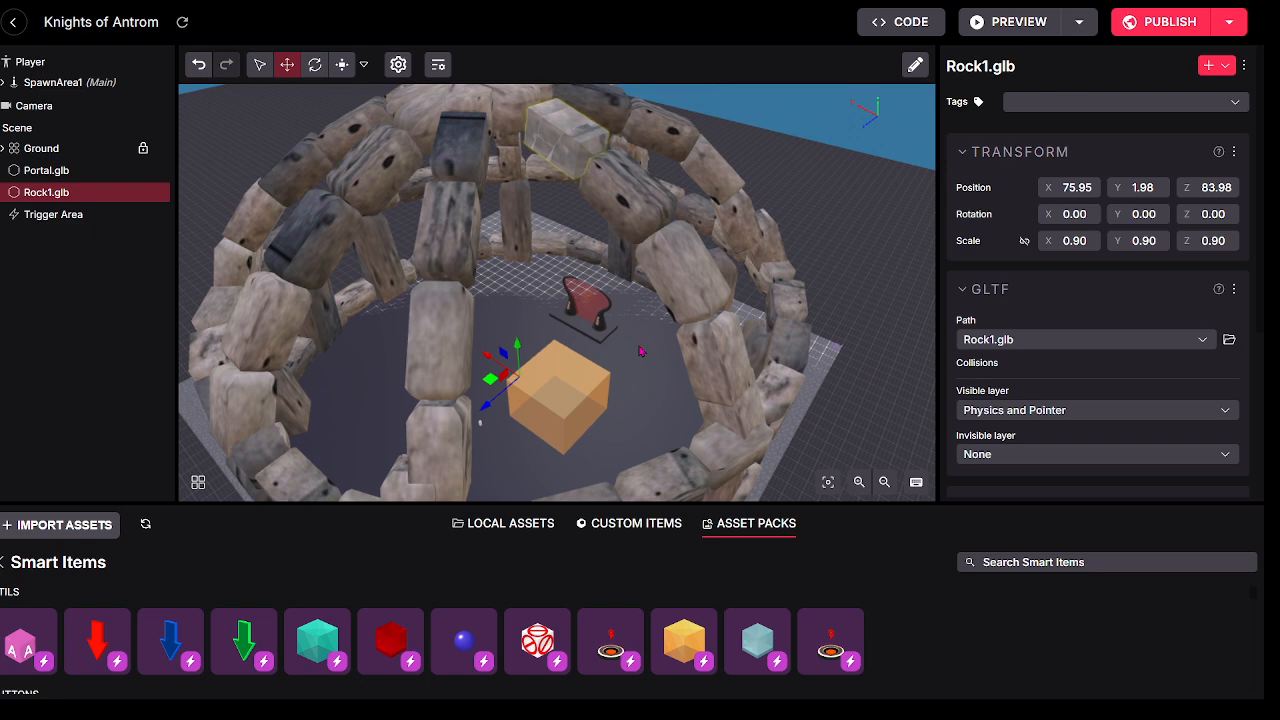
left_click_drag(587, 328, 544, 213)
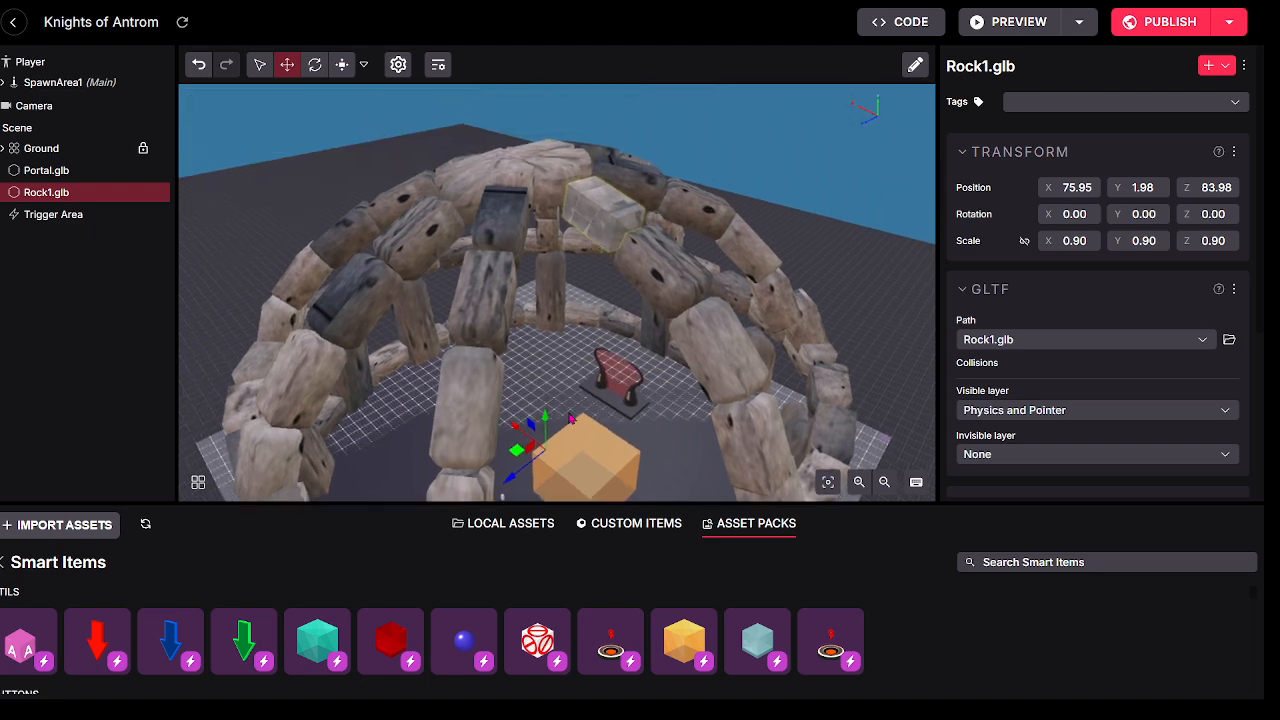
left_click_drag(617, 373, 582, 292)
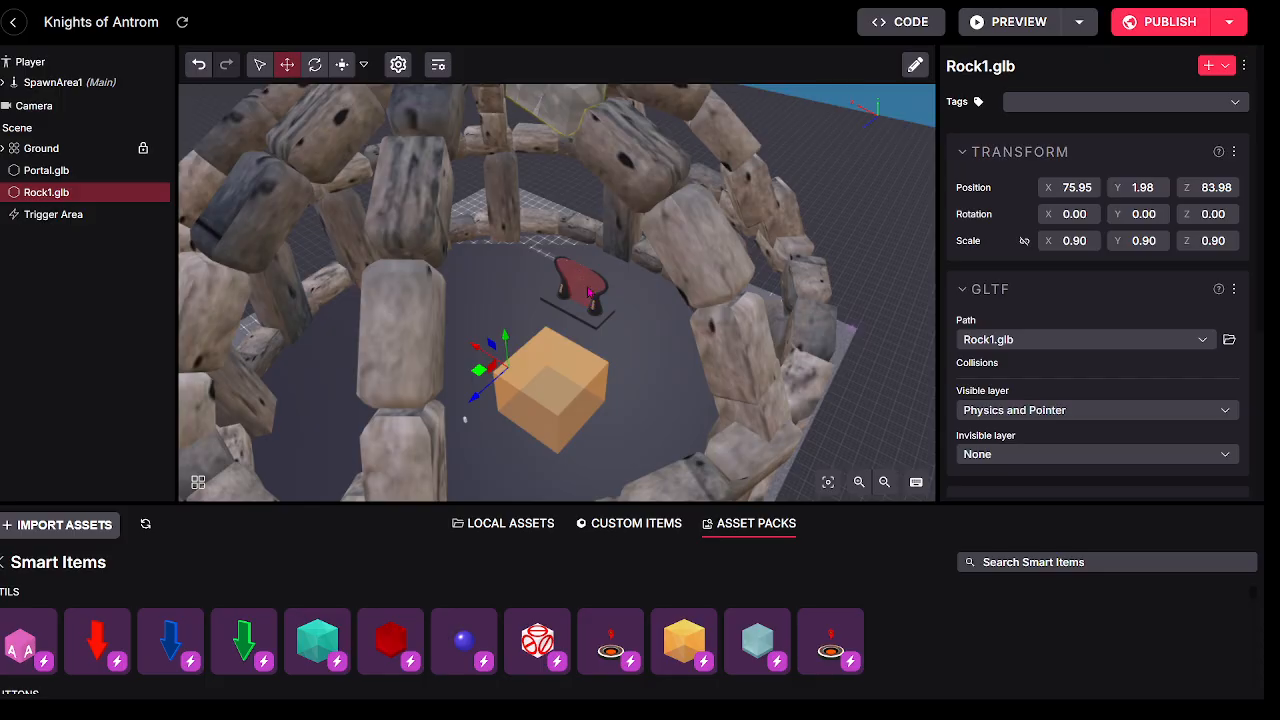
left_click_drag(484, 275, 490, 103)
scroll(574, 150, "up", 3)
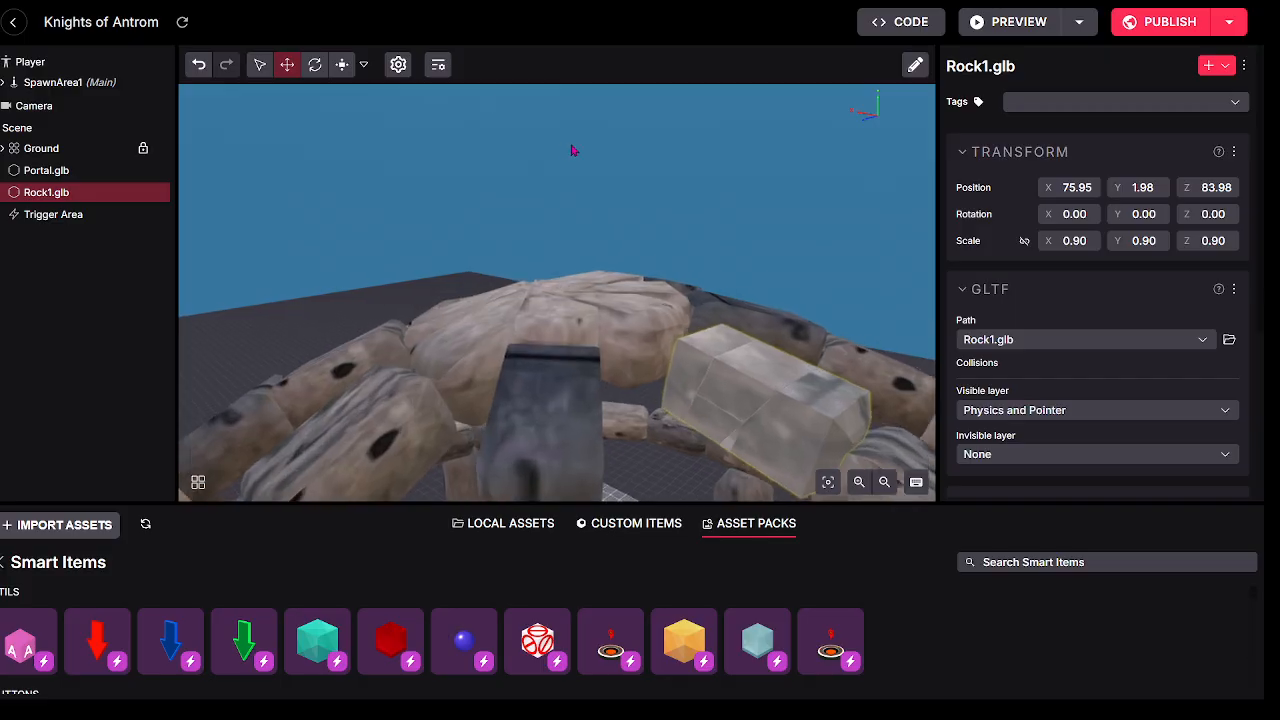
scroll(634, 122, "up", 5)
left_click_drag(634, 122, 720, 242)
scroll(715, 244, "down", 8)
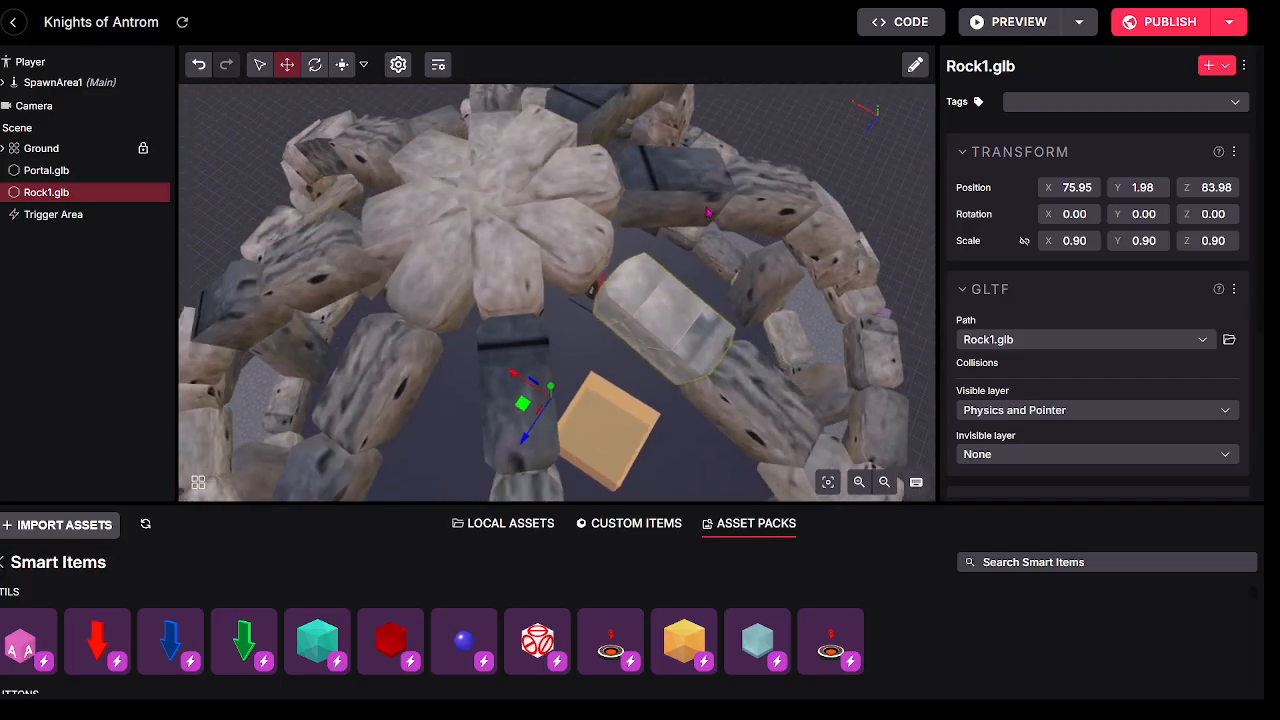
scroll(703, 245, "down", 1)
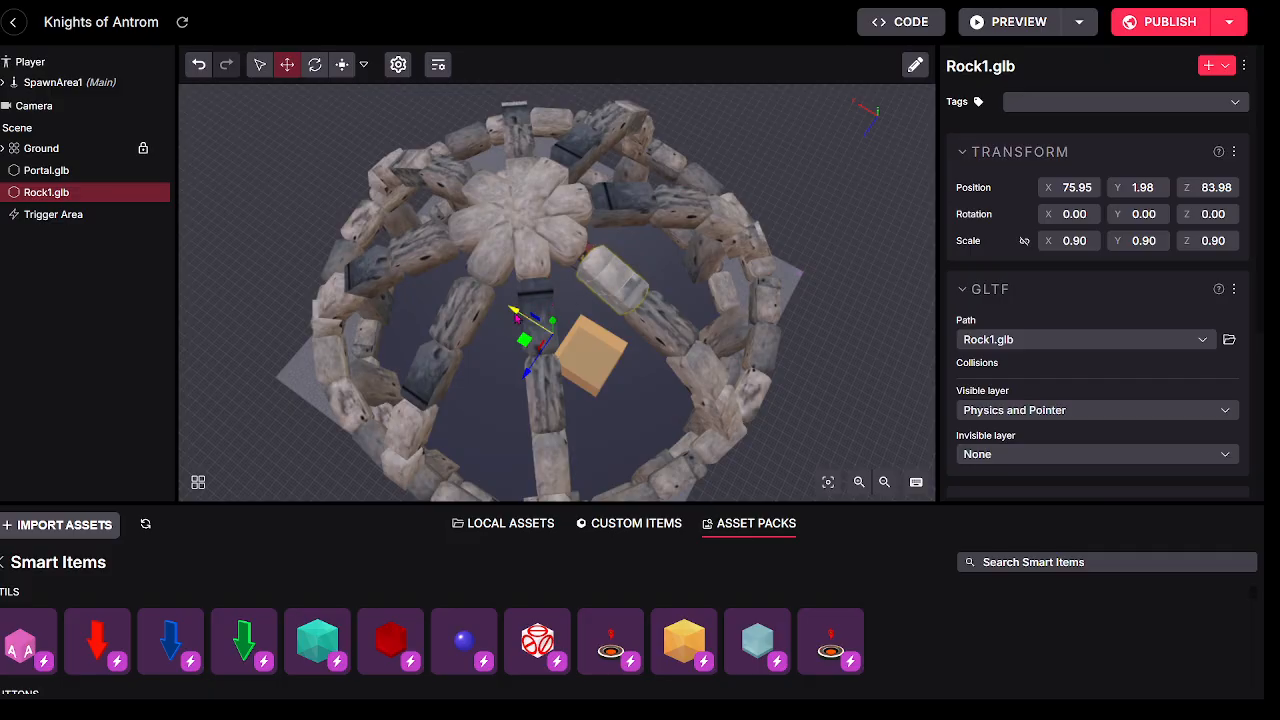
left_click_drag(512, 312, 520, 316)
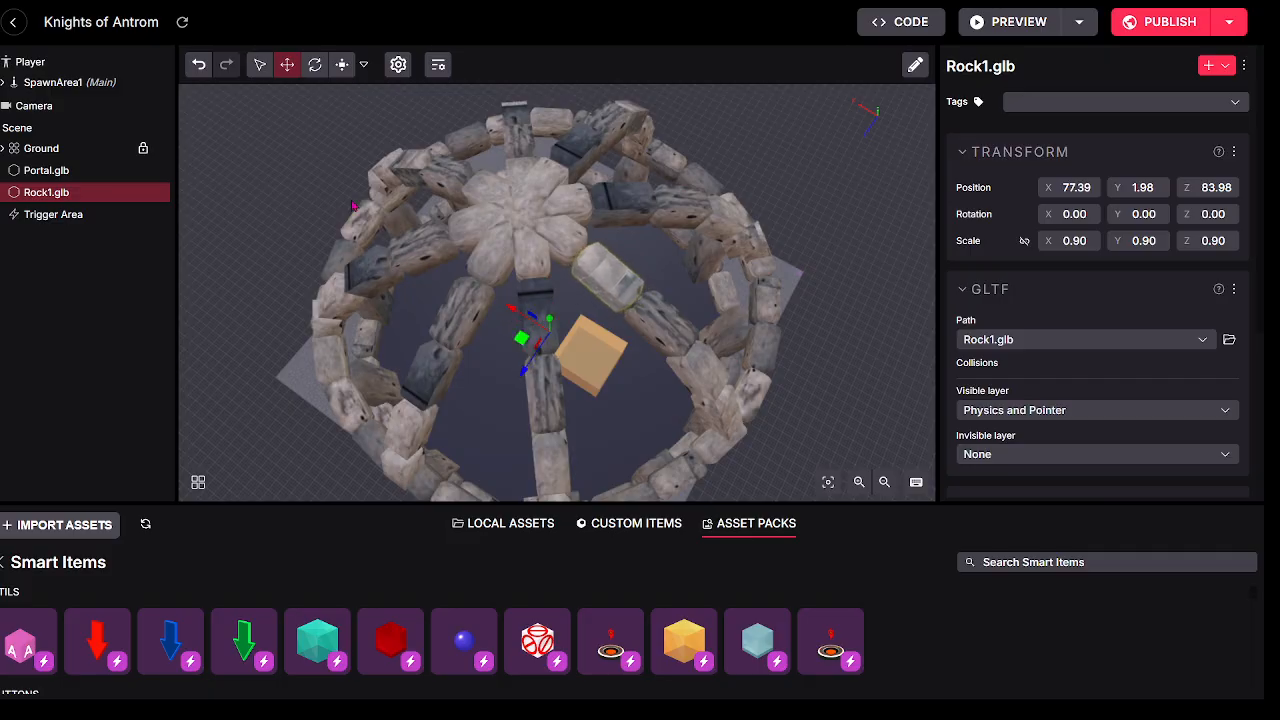
Step: Select Portal.glb and examine how the dome's upper stones line up with the Rock1.glb stone from inside and outside
left_click(47, 172)
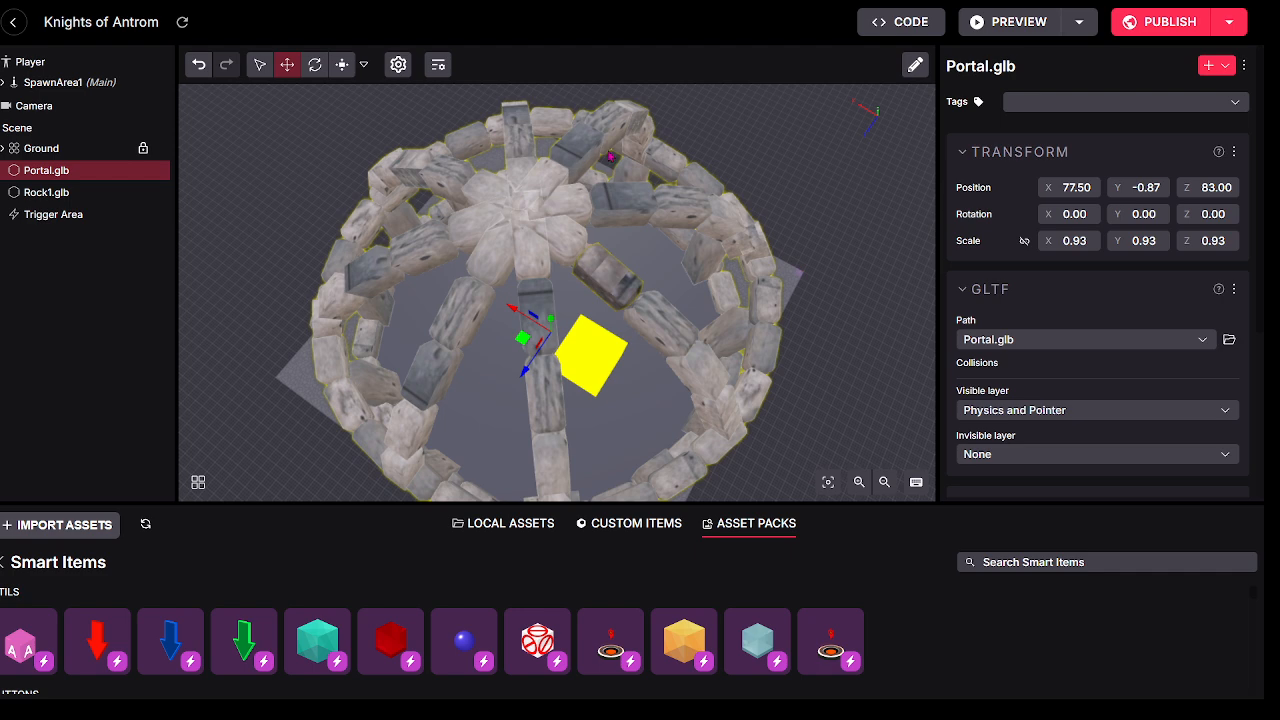
scroll(475, 473, "up", 5)
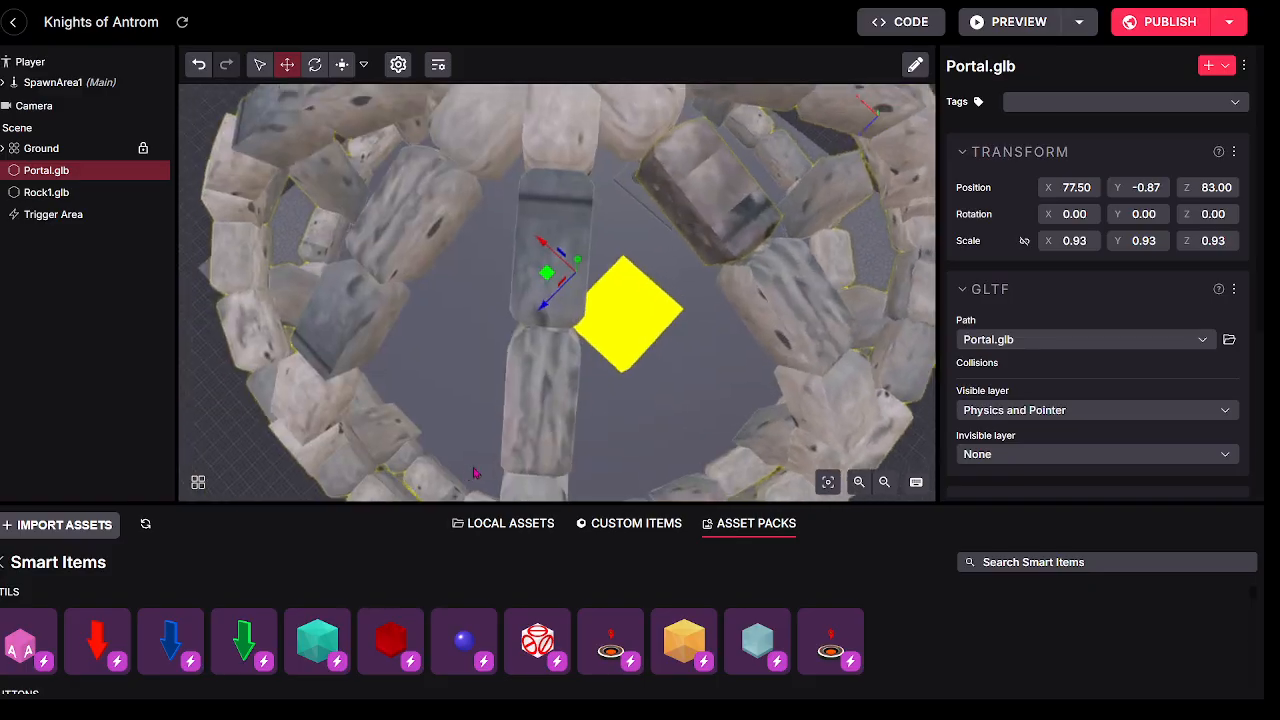
scroll(475, 473, "up", 5)
left_click_drag(475, 473, 585, 355)
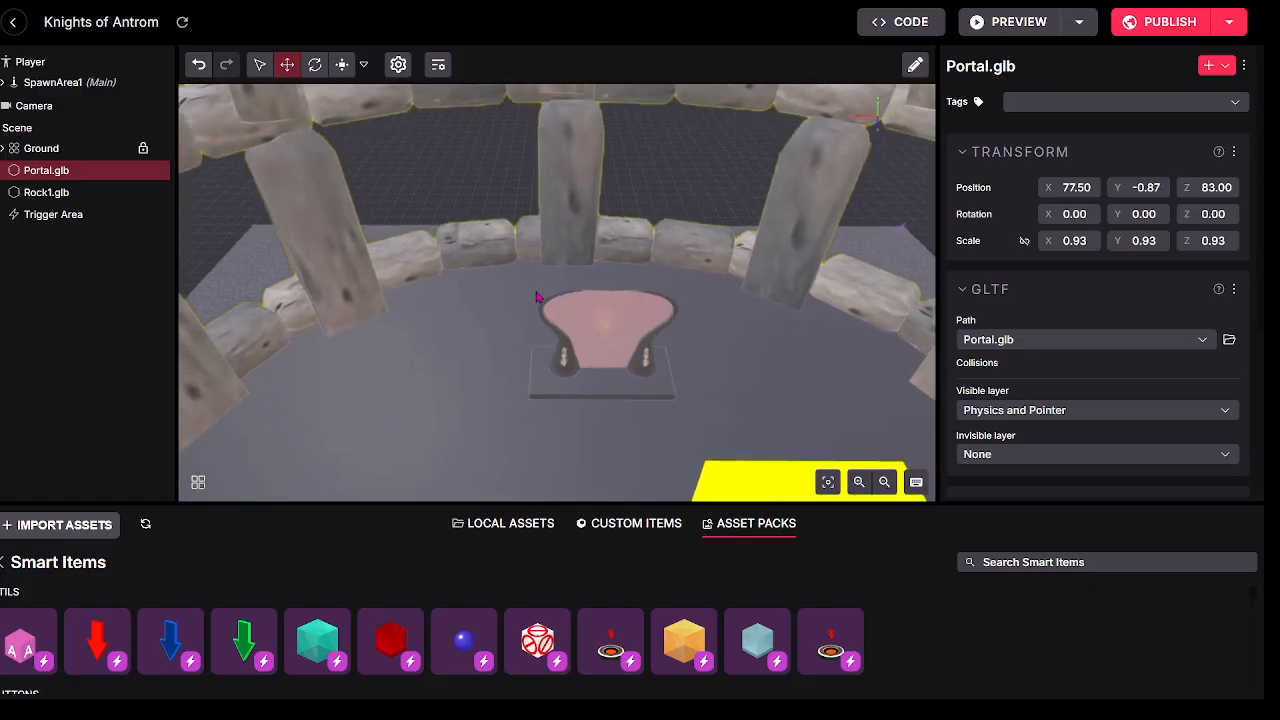
left_click_drag(537, 297, 660, 240)
scroll(675, 262, "down", 5)
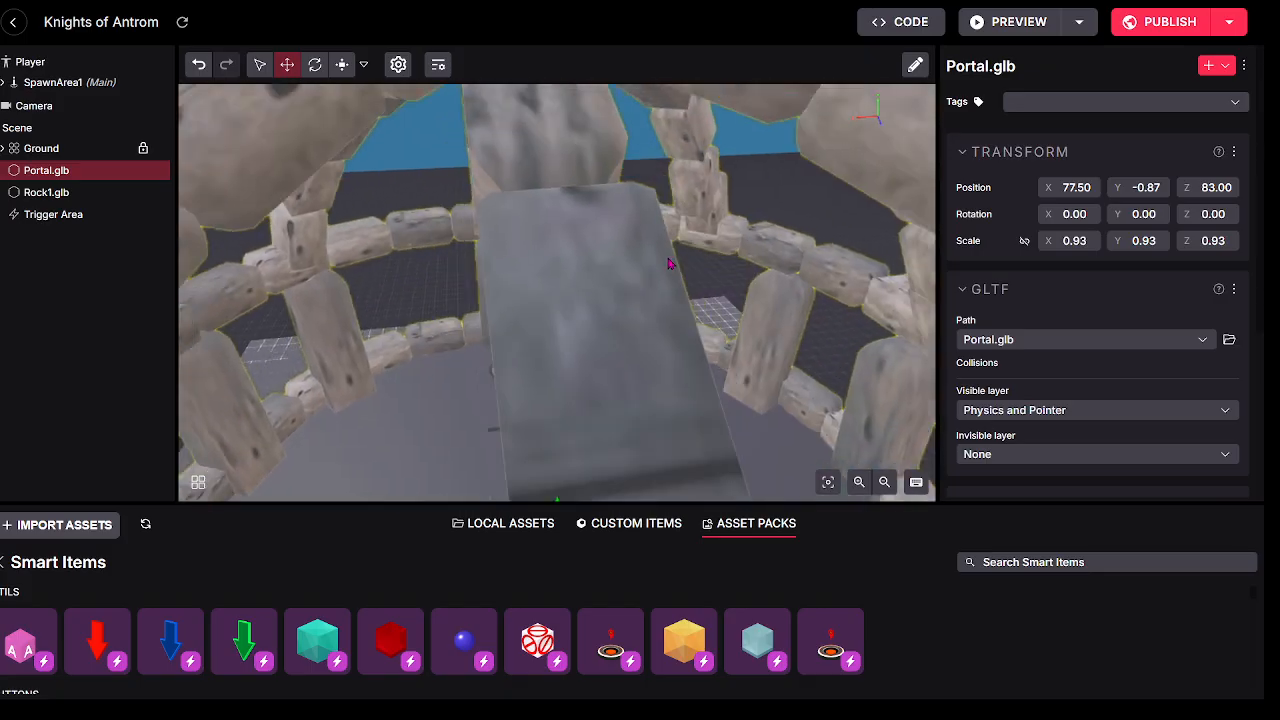
scroll(650, 306, "down", 6)
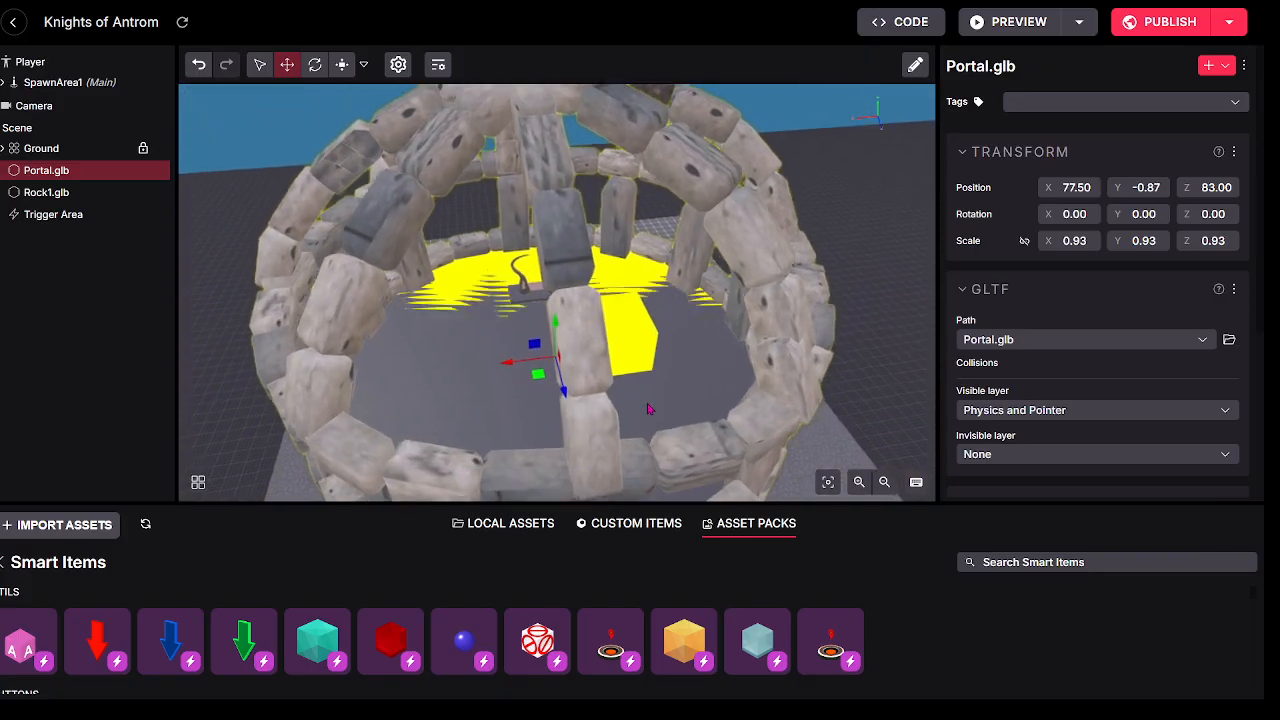
left_click_drag(650, 431, 609, 455)
left_click_drag(566, 398, 518, 368)
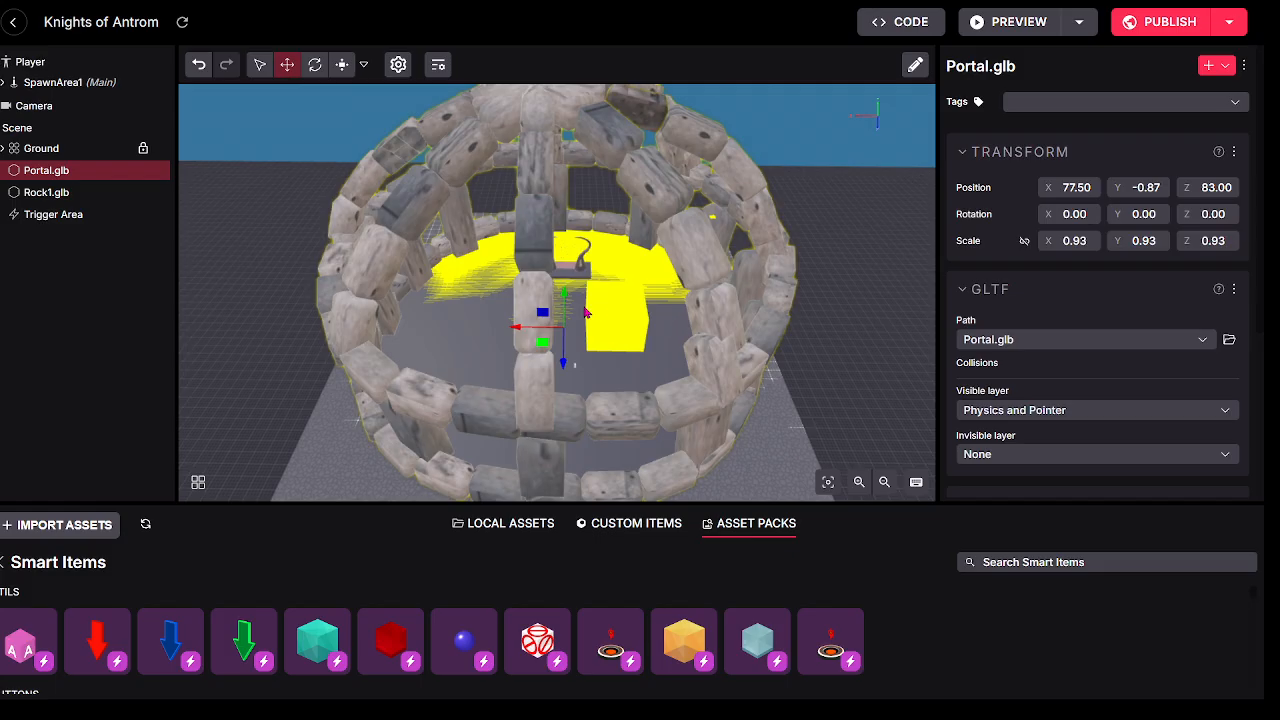
left_click_drag(606, 322, 723, 214)
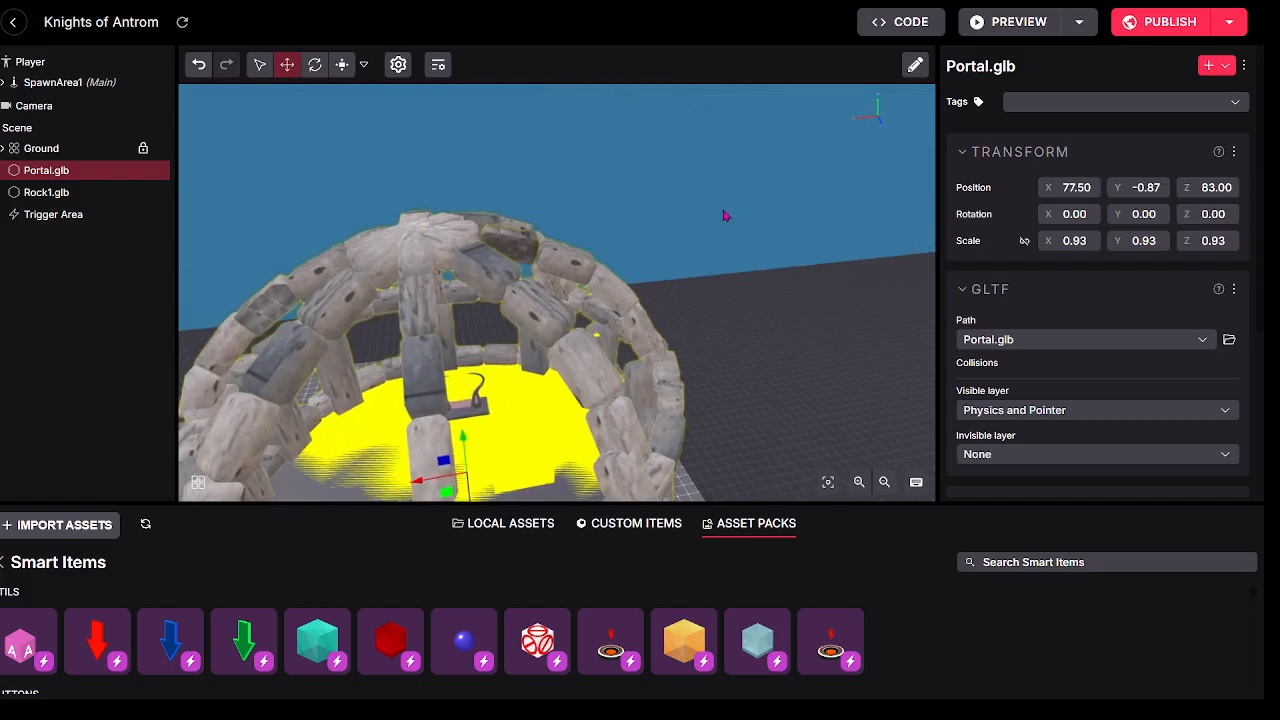
key("w")
left_click_drag(686, 323, 594, 240)
key("d")
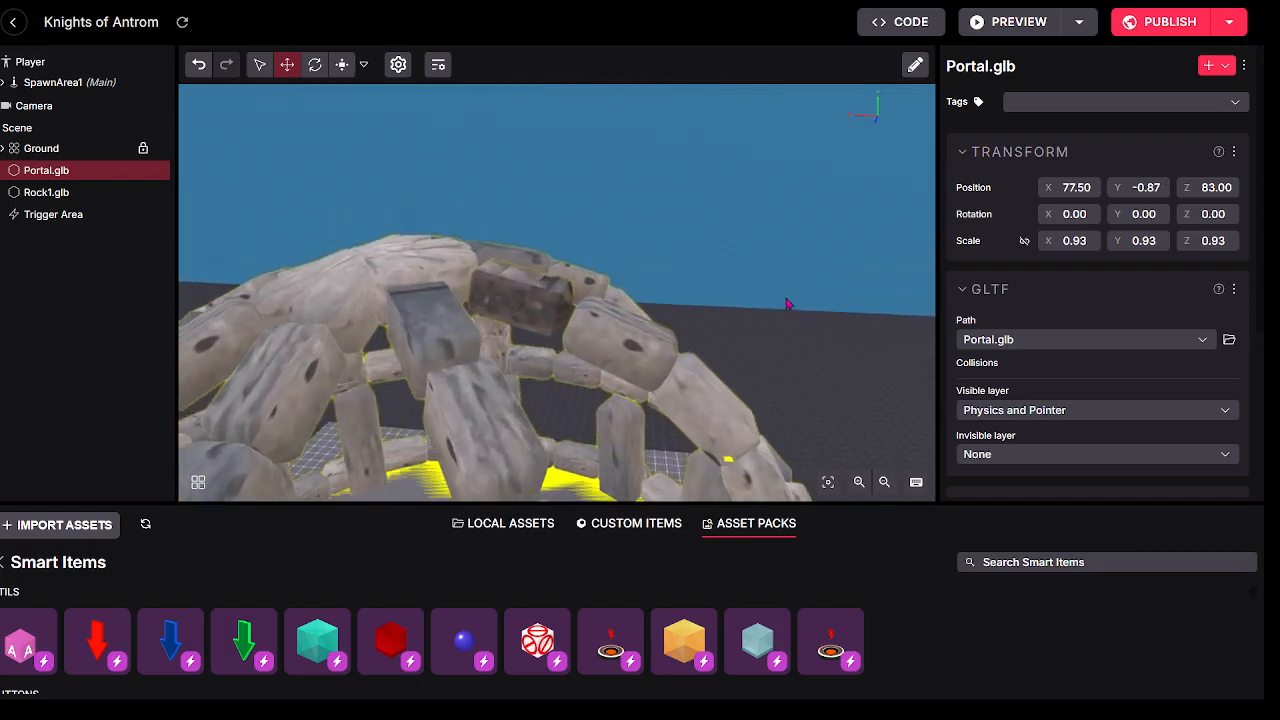
left_click_drag(791, 306, 283, 345)
key("w")
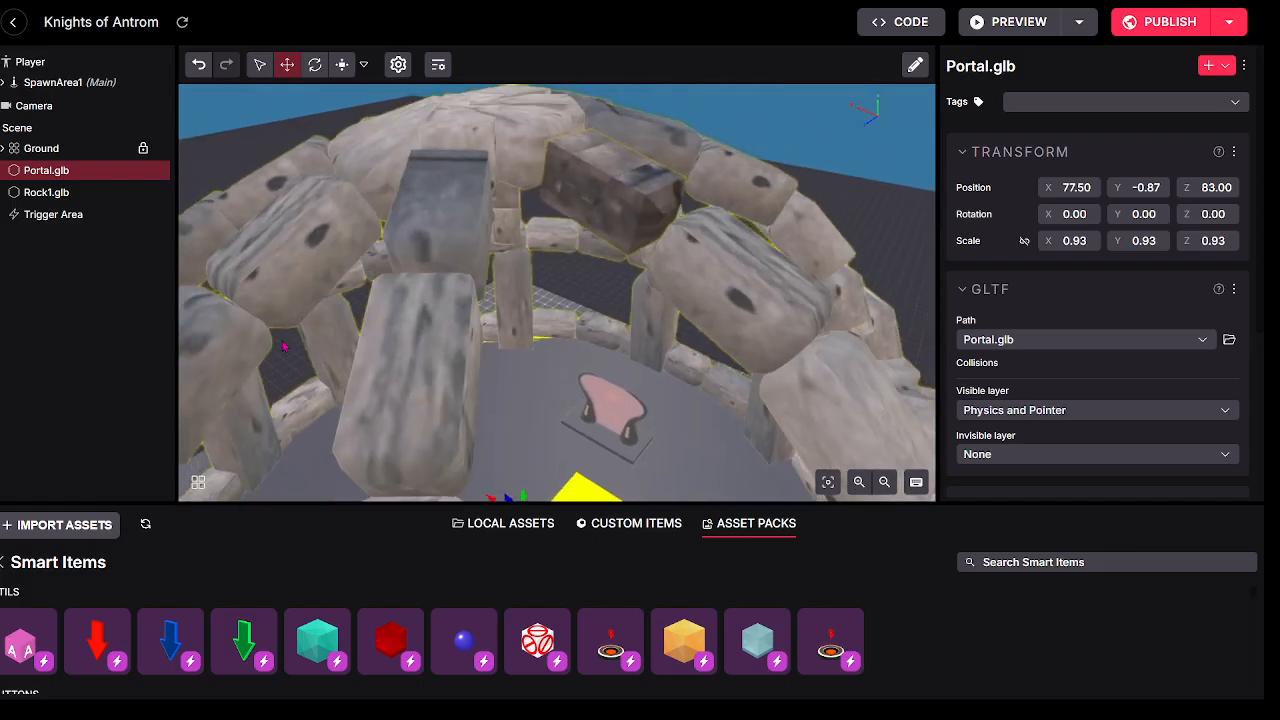
Step: Select Rock1.glb and raise it along the Y axis to position 2.88, toward the dome's top stones
left_click(566, 199)
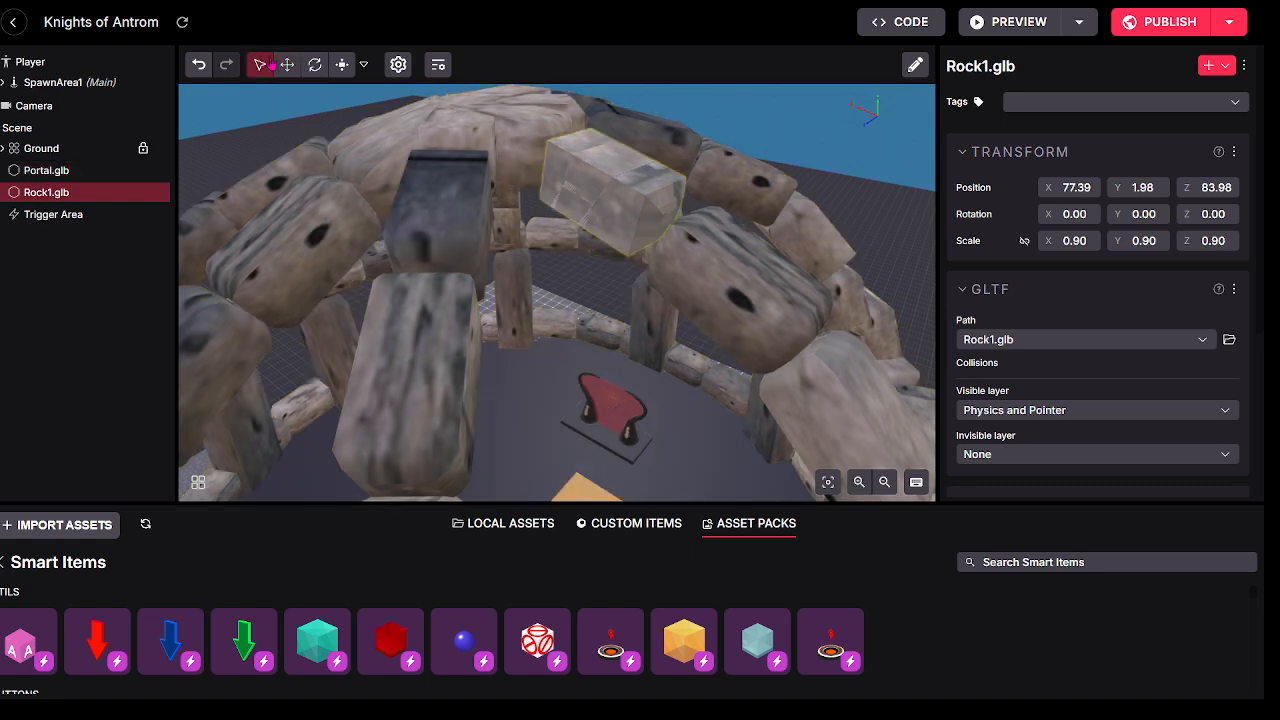
left_click_drag(589, 308, 547, 433)
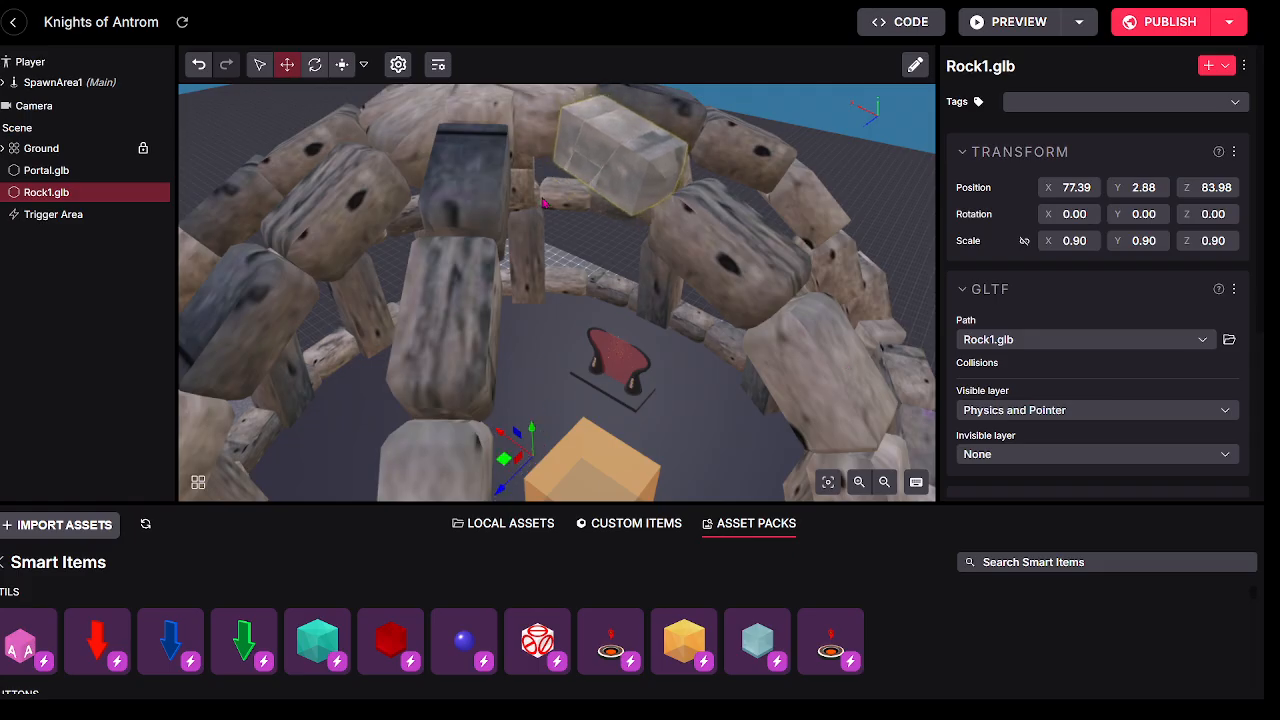
left_click_drag(692, 330, 687, 246)
Step: Find the Point light among the smart items and place it on the dome's floor beside the Trigger Area, at X 65.01, Z 107.57
key("s")
key("w")
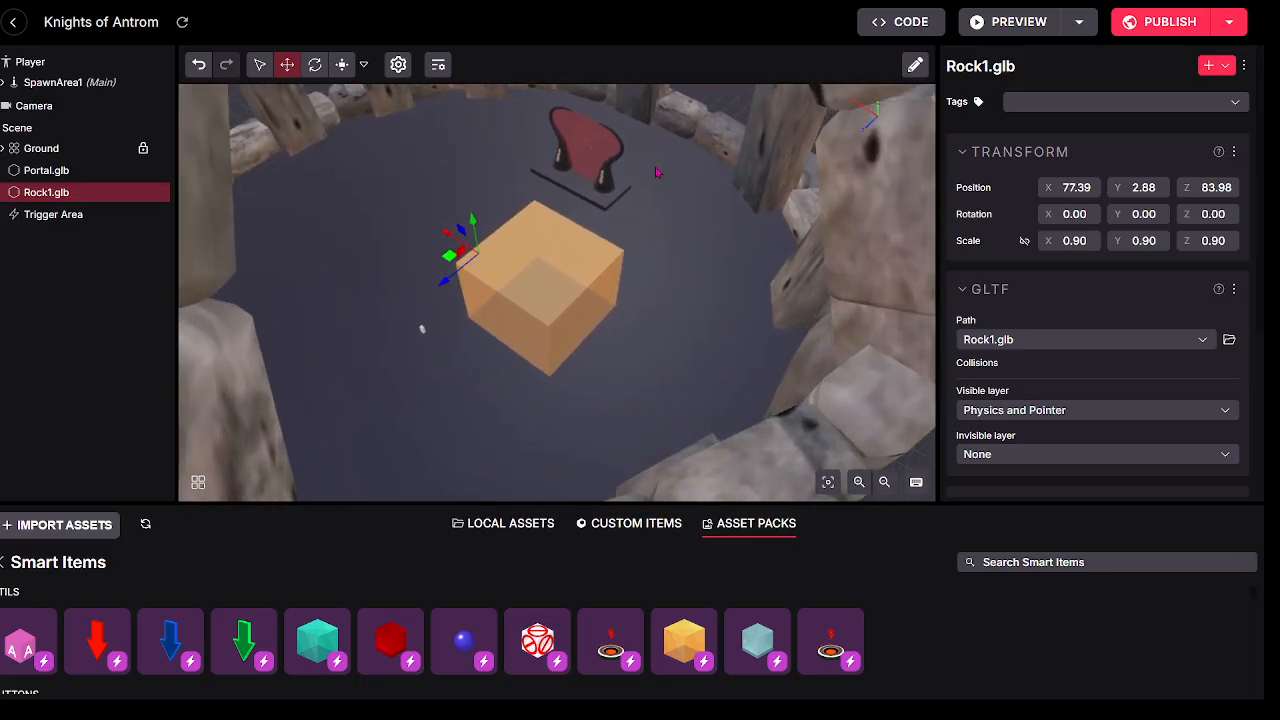
left_click_drag(727, 331, 484, 467)
scroll(60, 630, "down", 10)
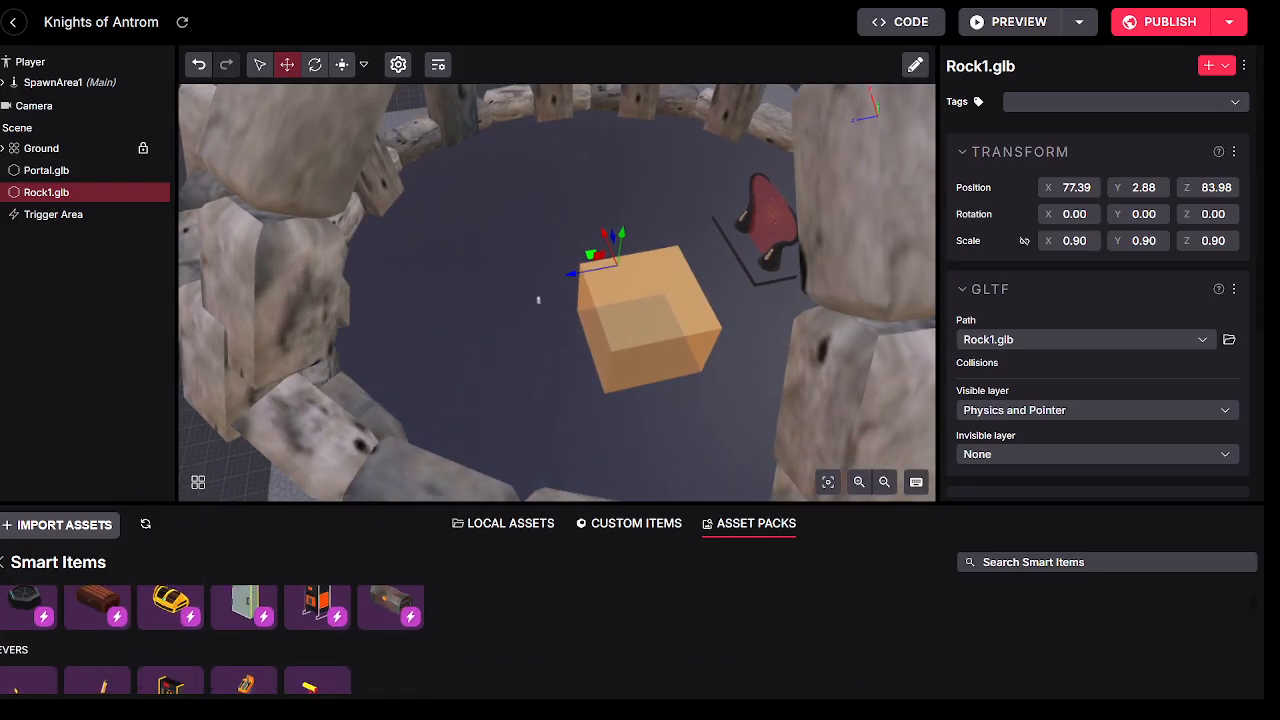
scroll(12, 645, "down", 10)
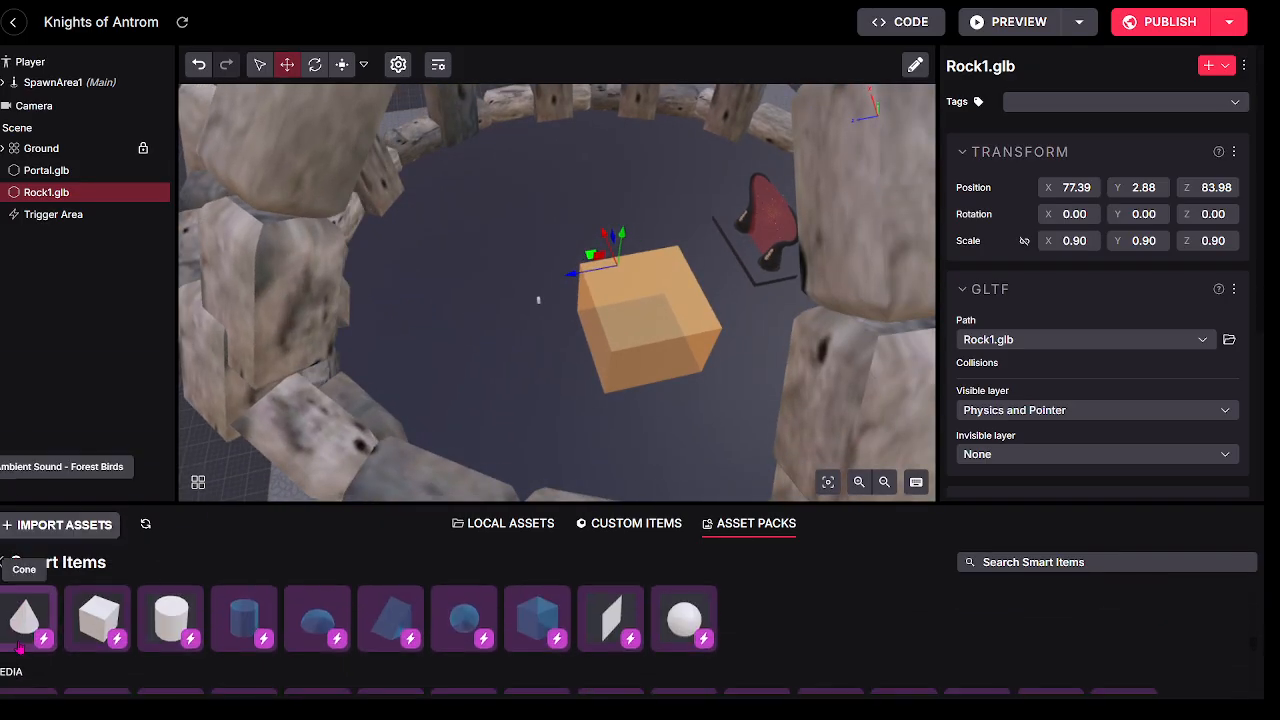
scroll(18, 655, "down", 10)
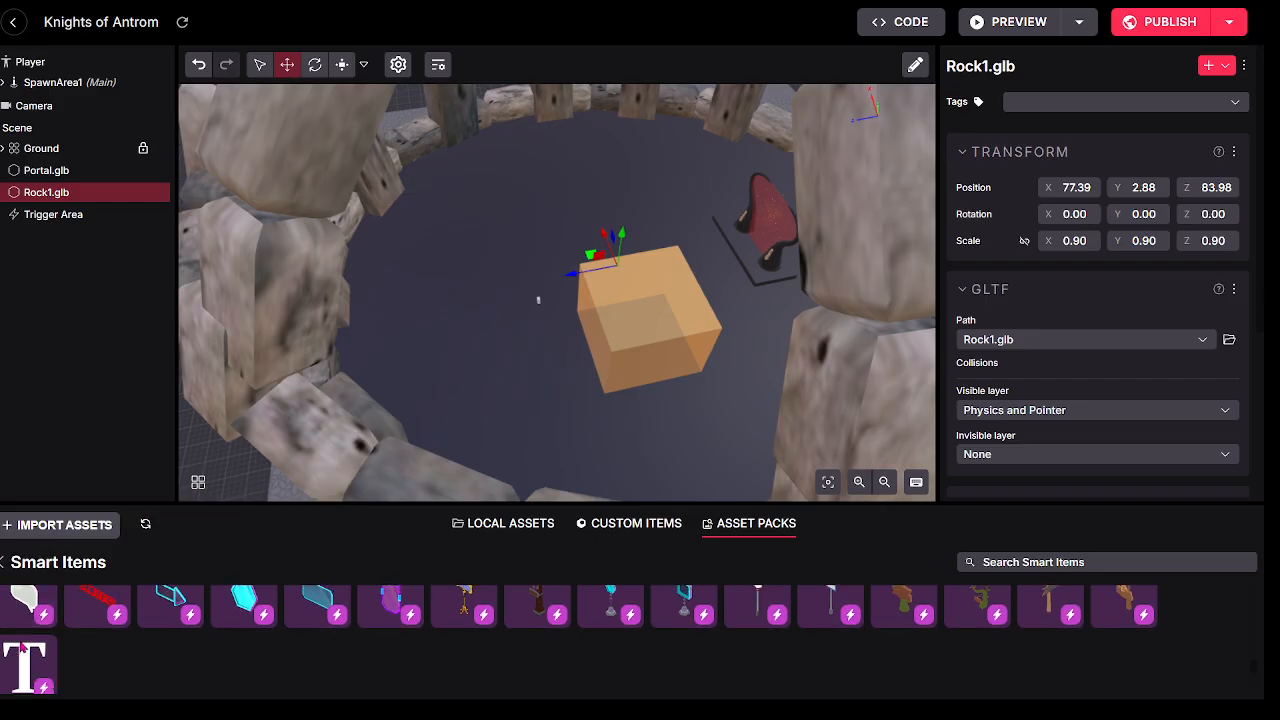
scroll(22, 648, "down", 2)
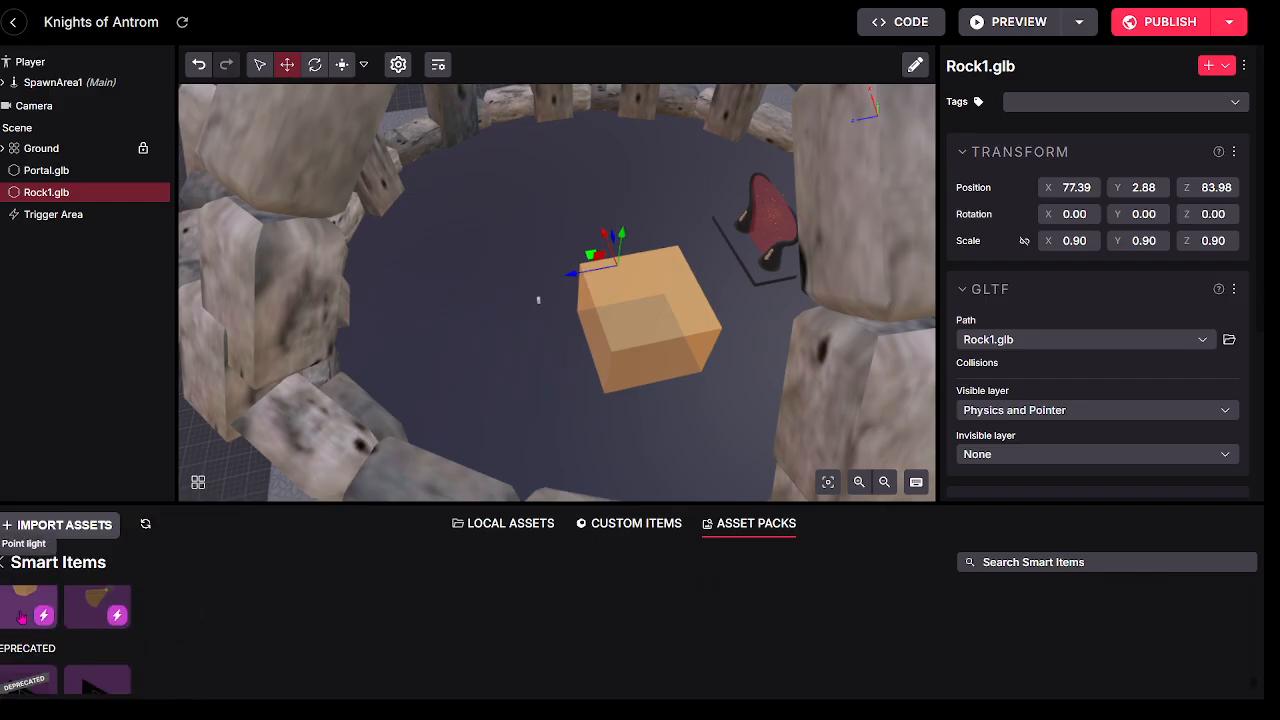
left_click_drag(28, 605, 534, 341)
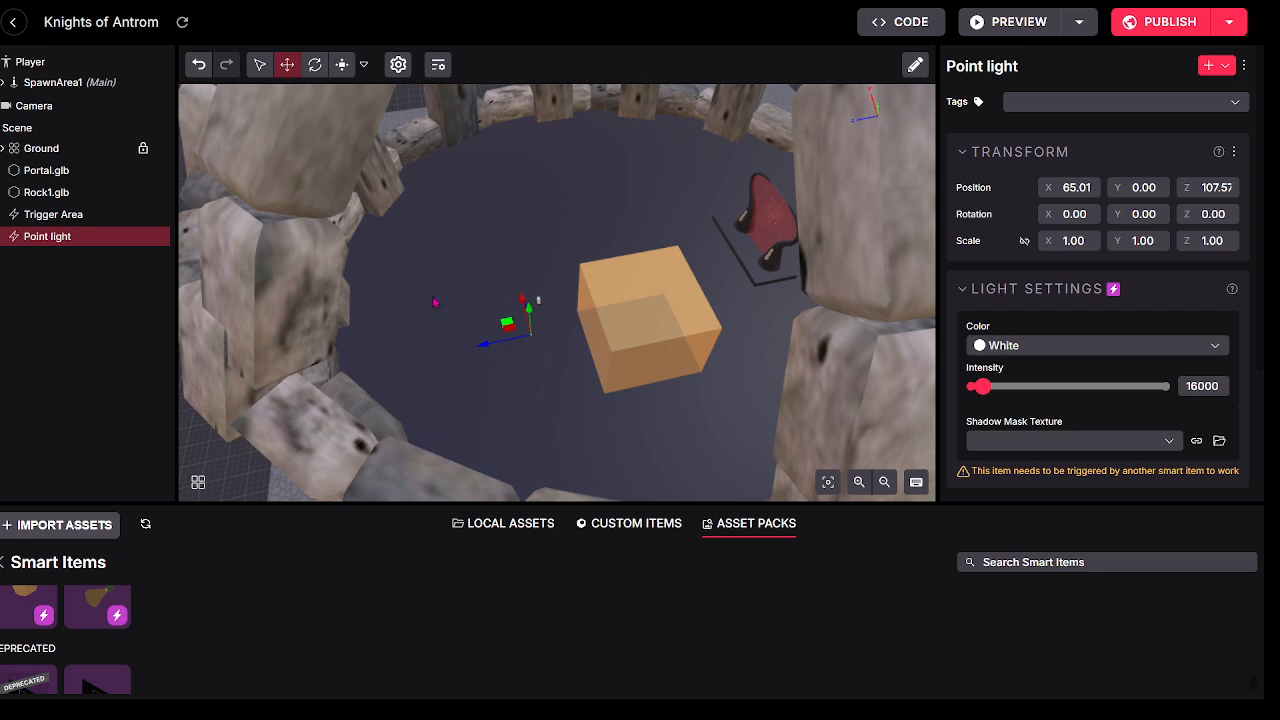
Step: Examine the raised Rock1.glb stone within the dome, then select the Point light and check its placement from above and outside
left_click_drag(482, 365, 482, 190)
scroll(482, 190, "down", 8)
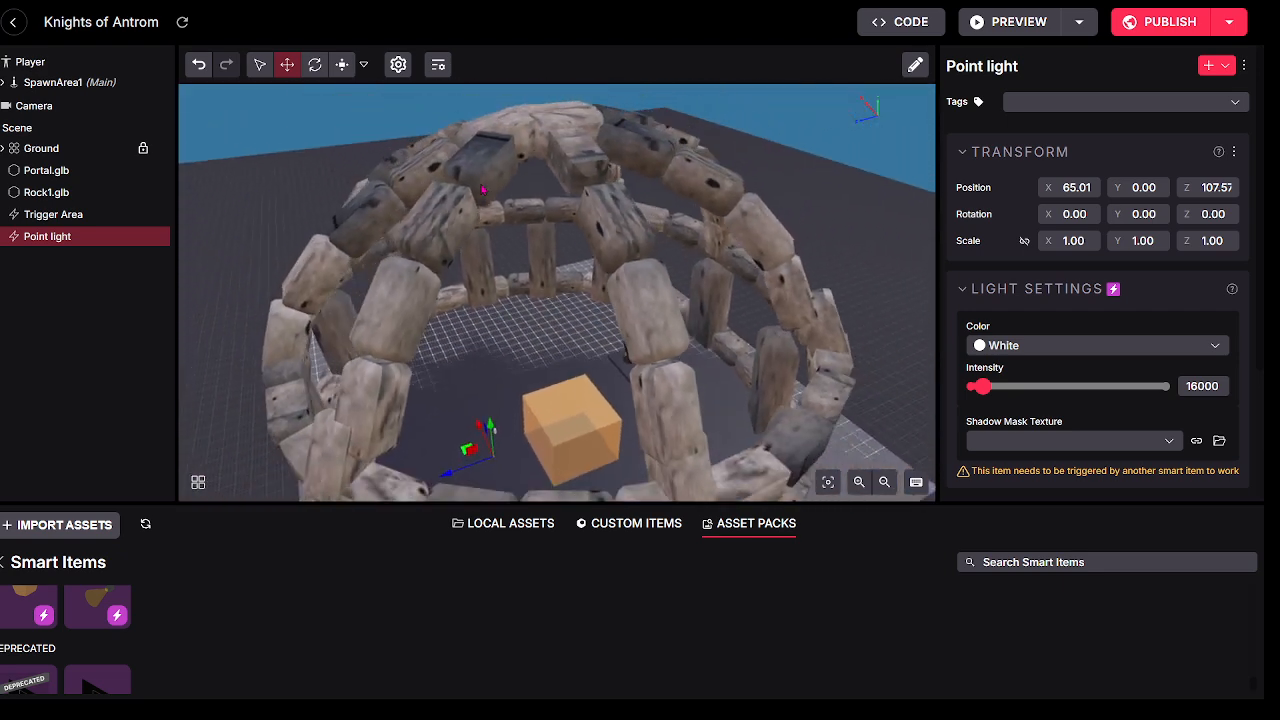
left_click(482, 190)
left_click(584, 167)
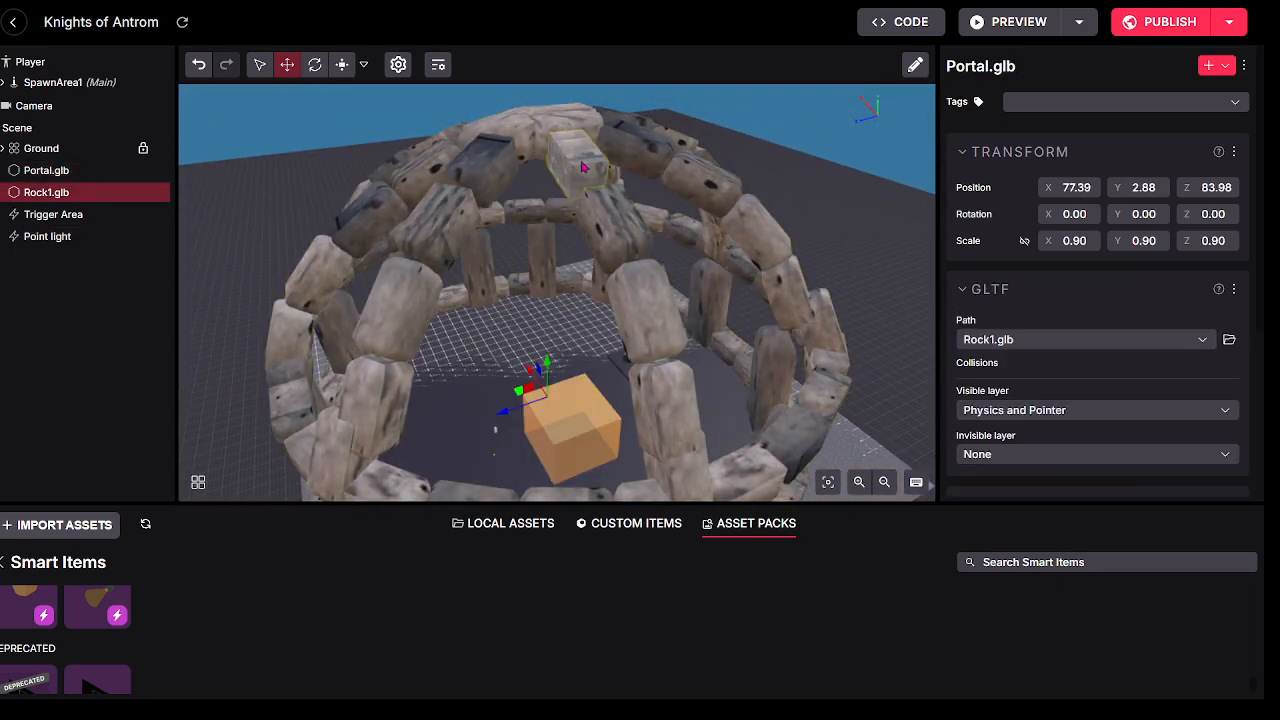
left_click_drag(579, 226, 490, 366)
scroll(490, 366, "up", 4)
left_click(490, 365)
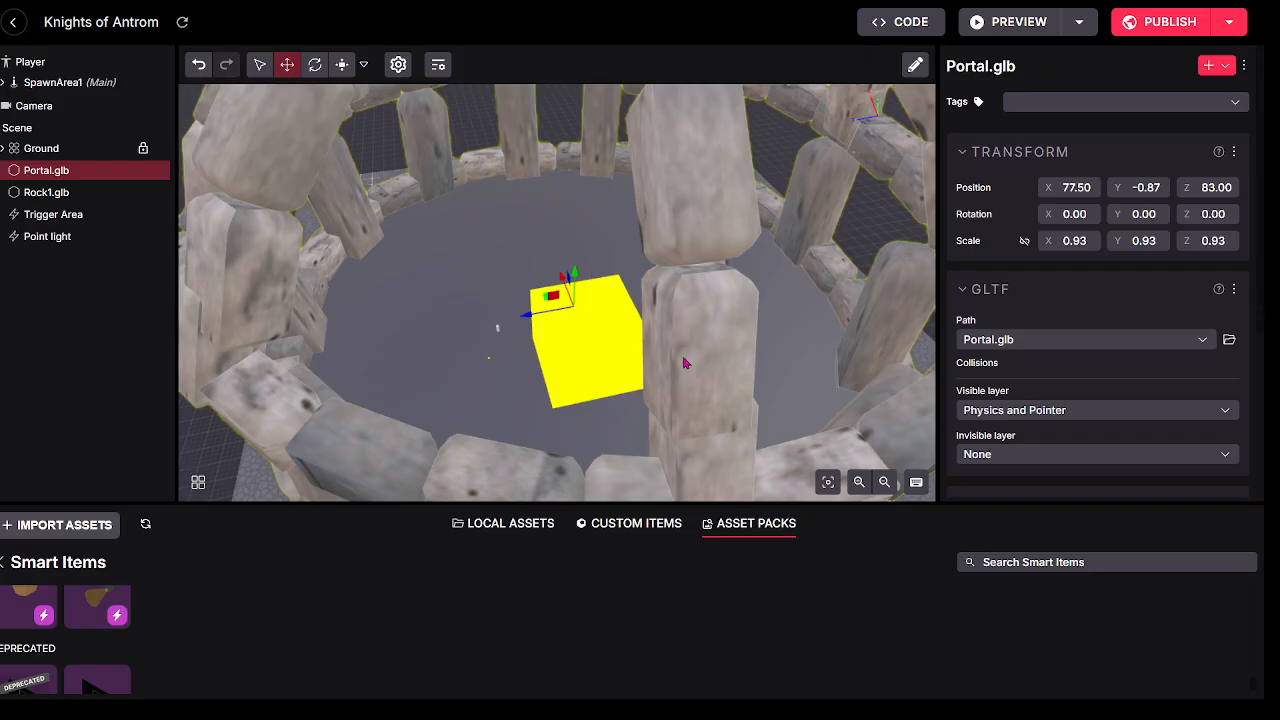
left_click(40, 237)
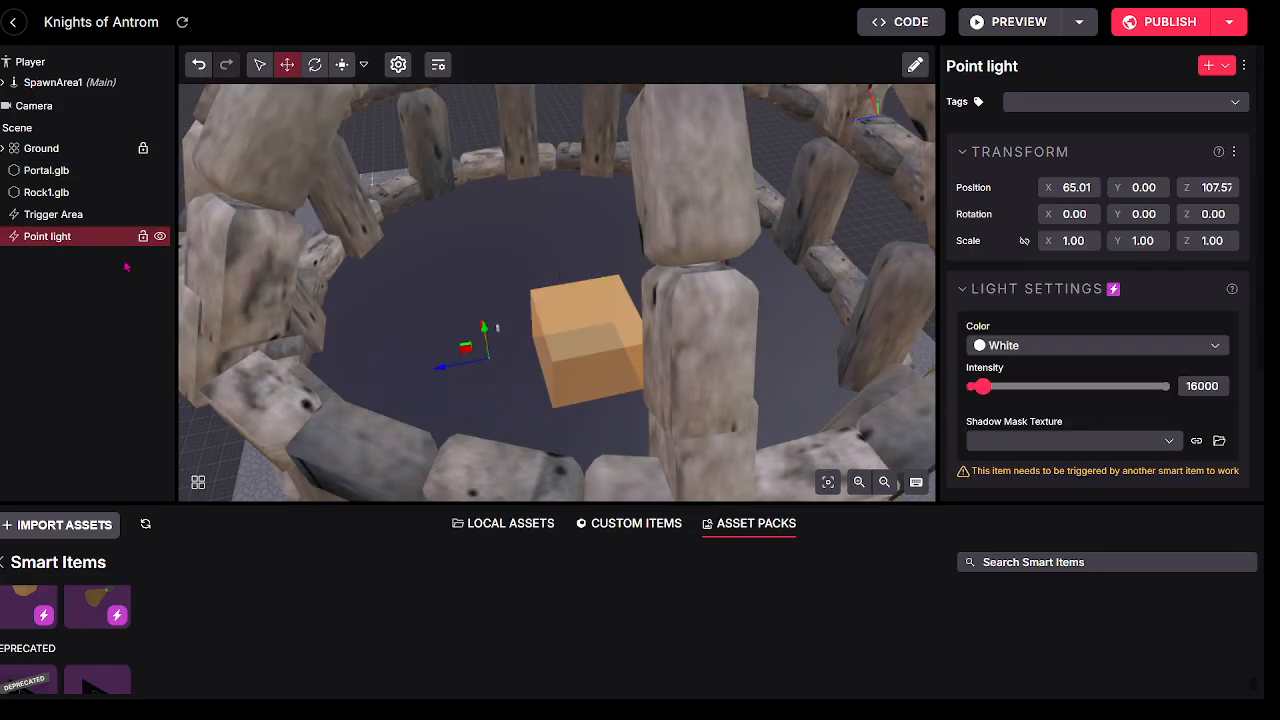
left_click_drag(706, 294, 757, 94)
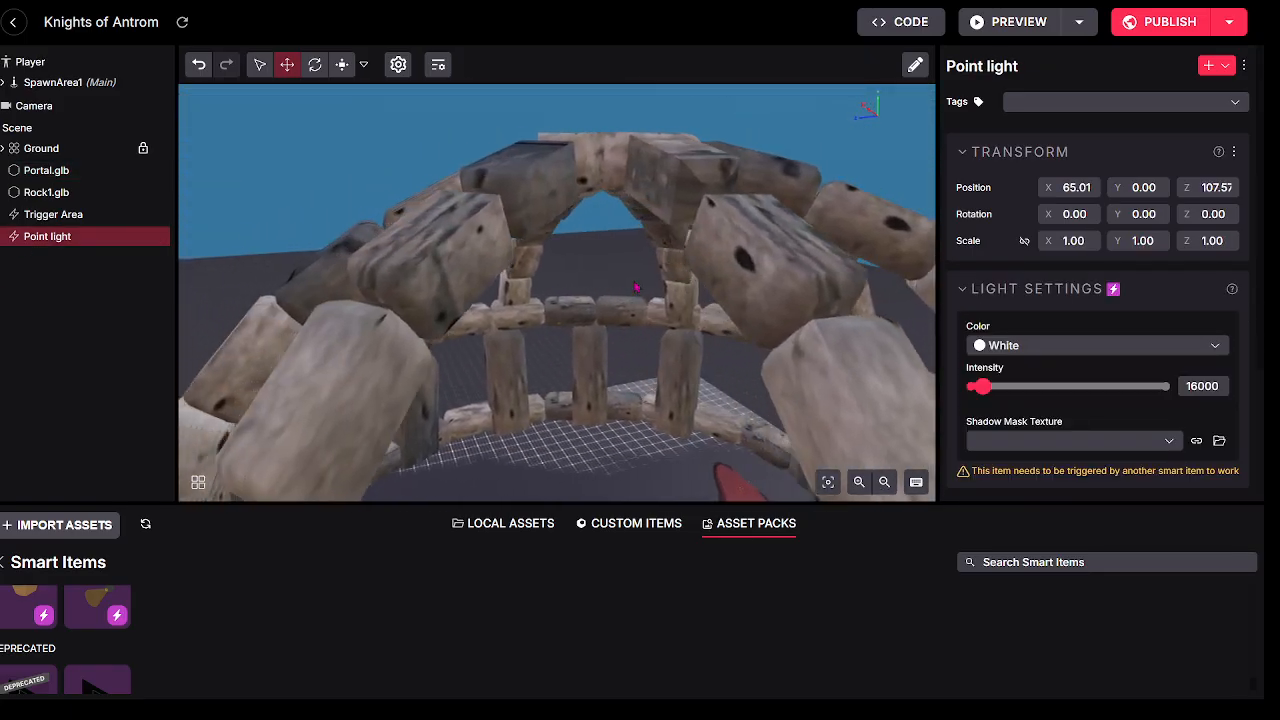
left_click_drag(636, 287, 735, 416)
scroll(742, 342, "down", 5)
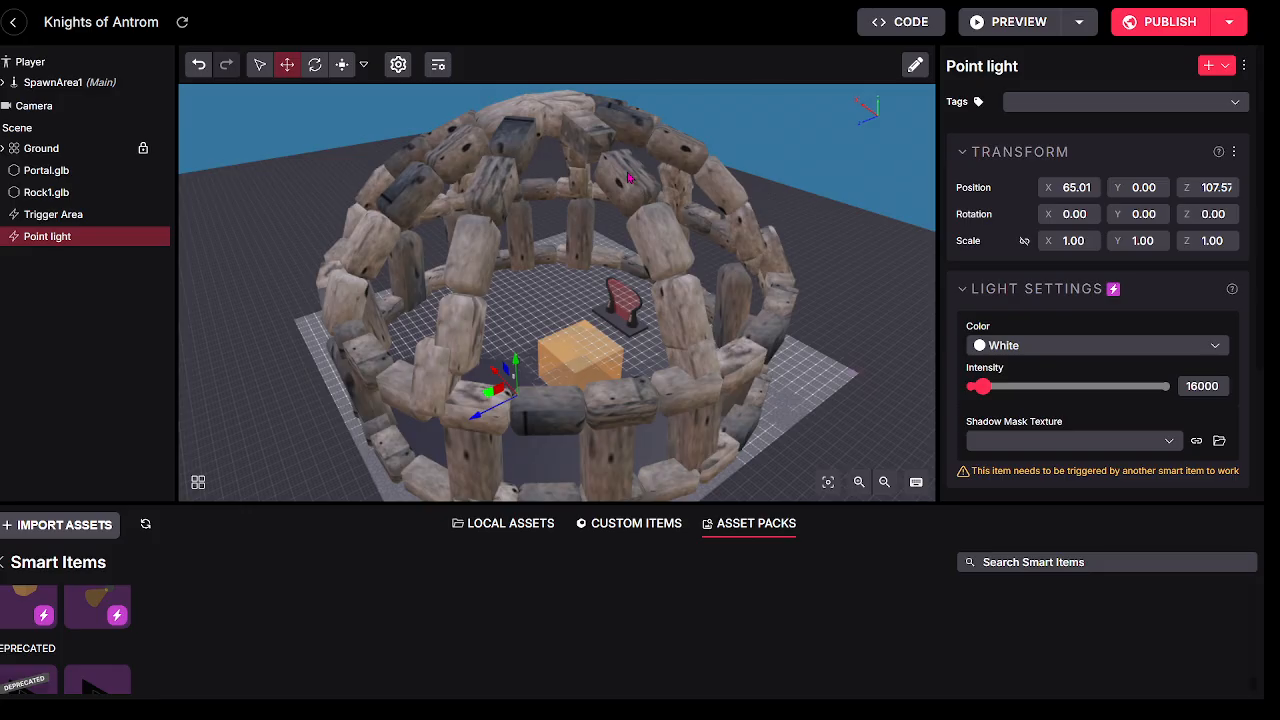
mouse_move(687, 270)
left_mouse_down()
mouse_move(667, 252)
mouse_move(693, 267)
left_mouse_up()
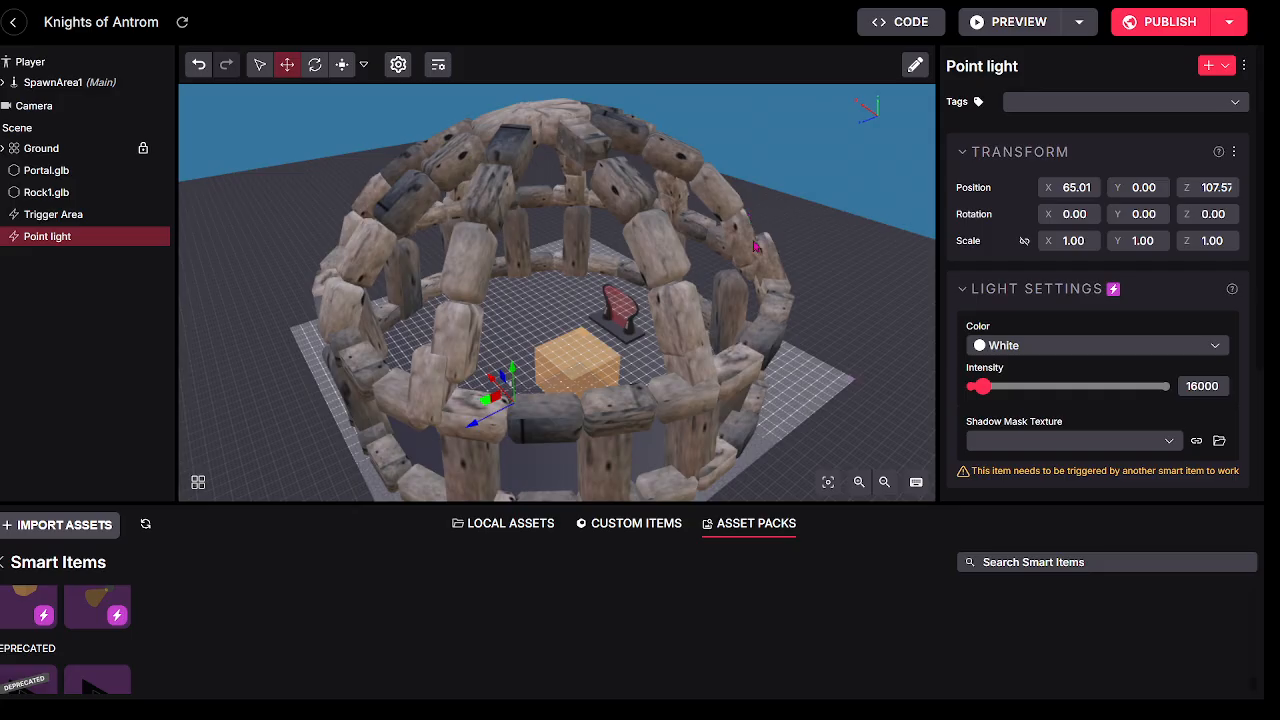